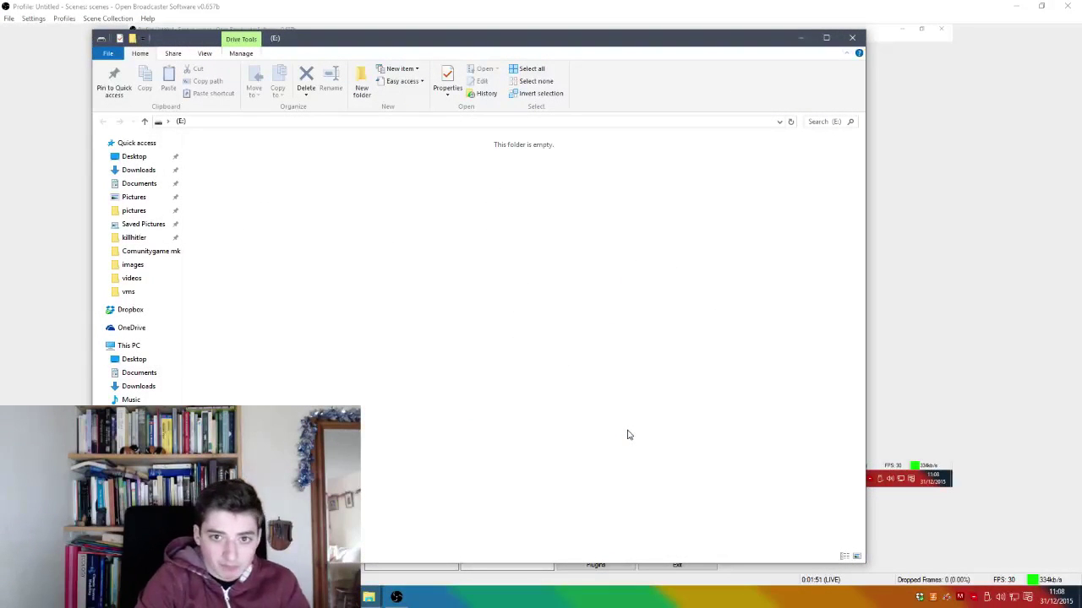
Step: Close the empty drive window and switch to the Comunitygame mk2 project in Construct 2
click(832, 38)
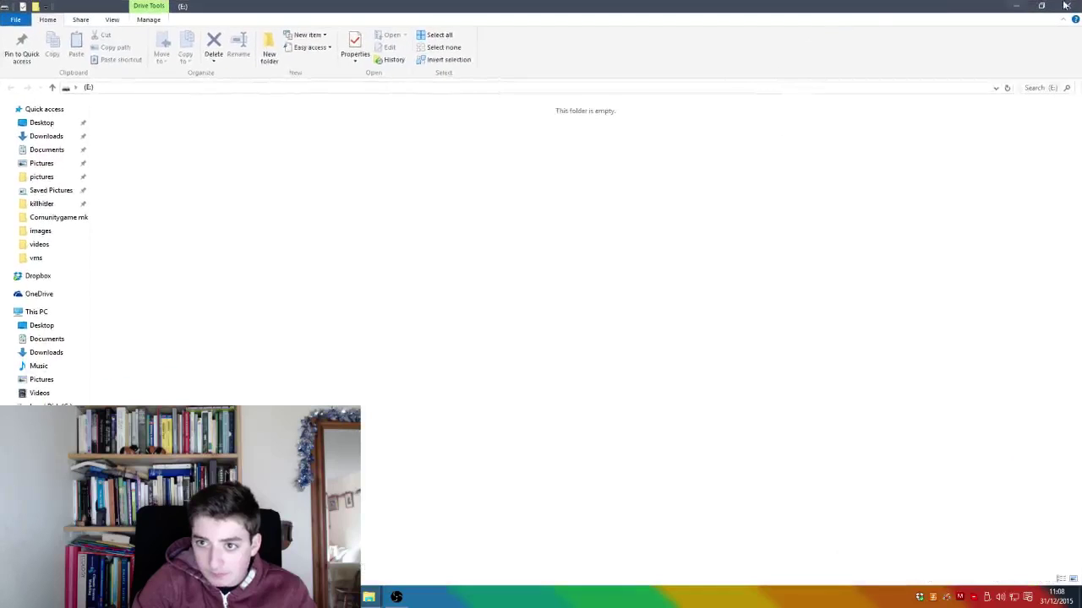
click(1067, 6)
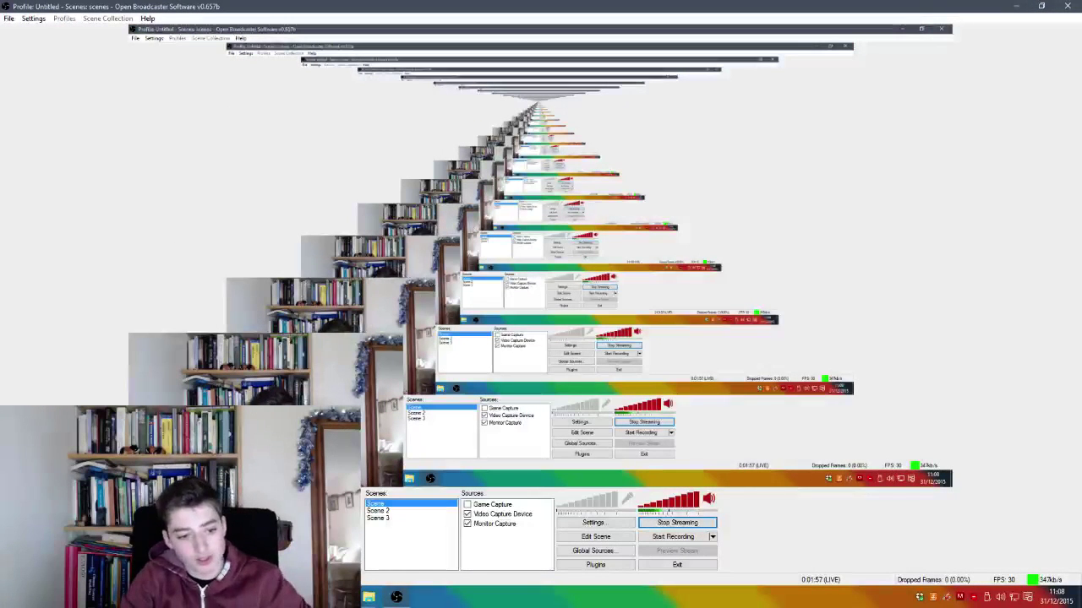
key(alt+Tab)
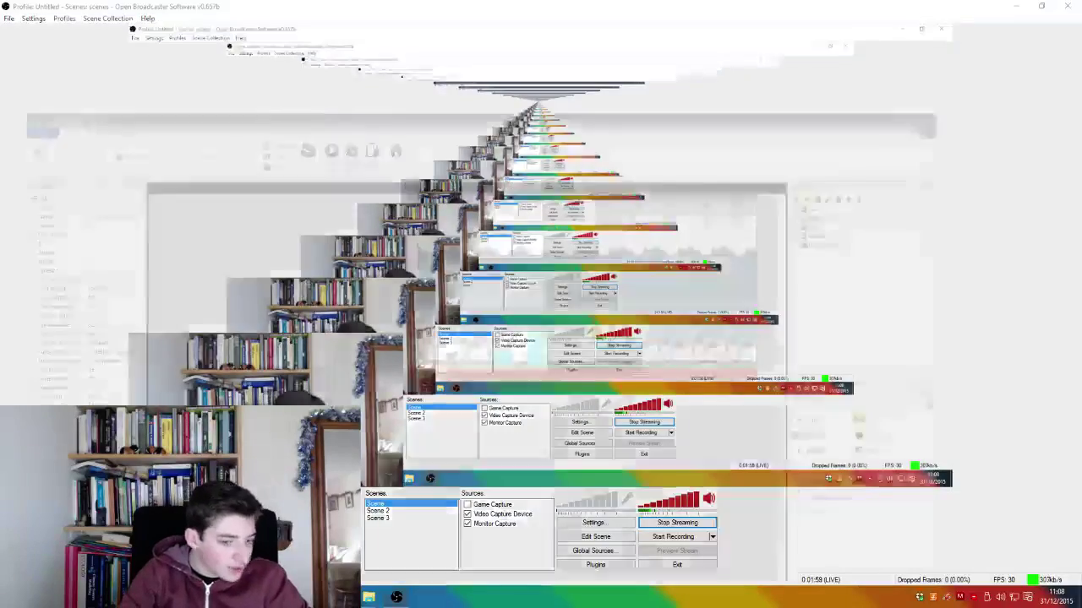
scroll(693, 248, up, 6)
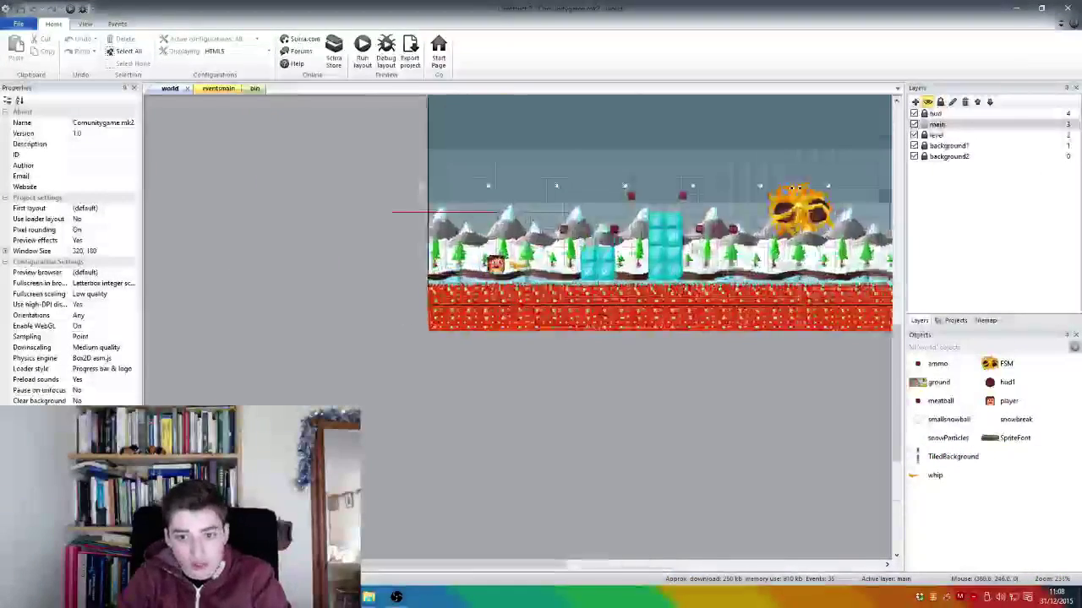
scroll(693, 248, down, 5)
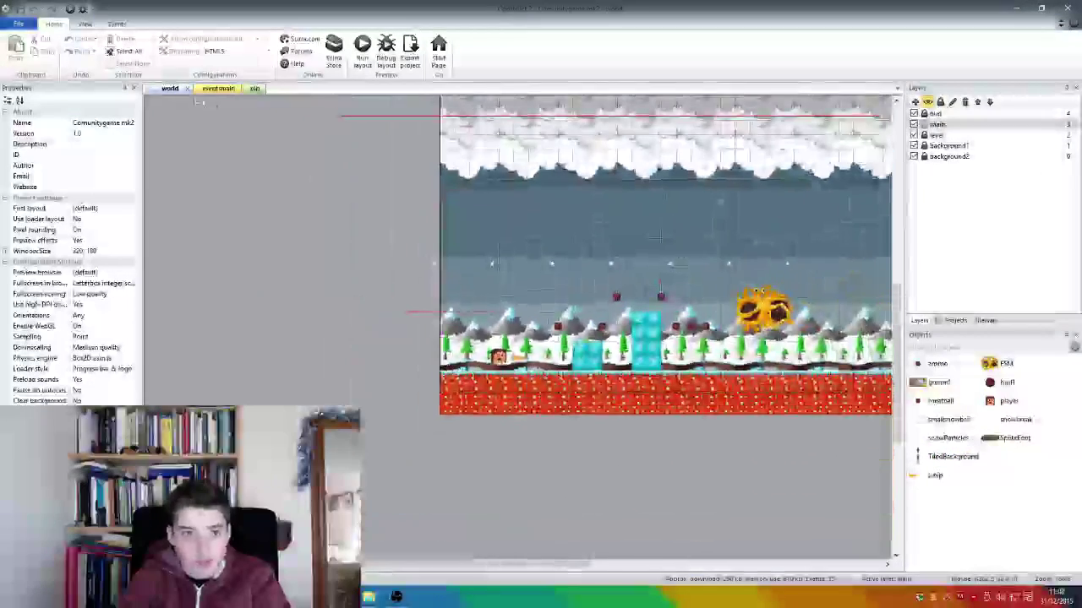
Step: Duplicate the world layout in the project
right_click(169, 91)
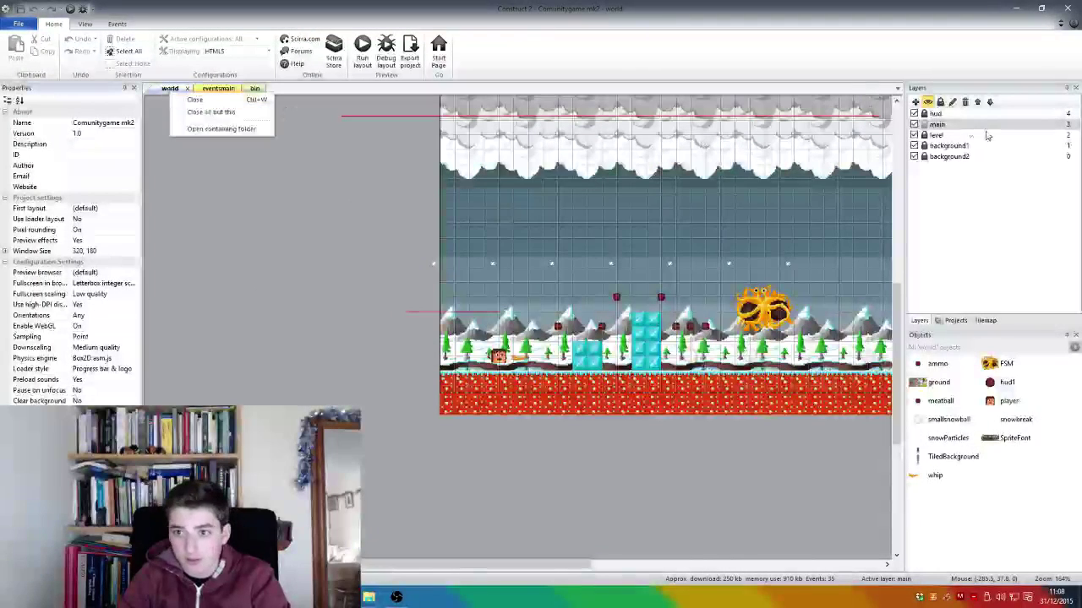
click(956, 320)
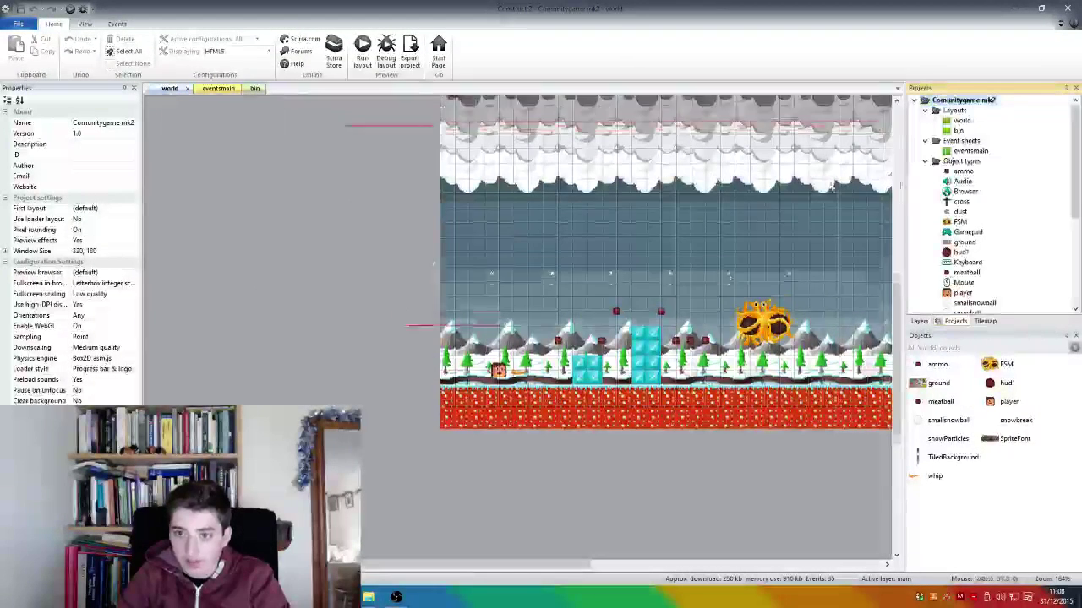
scroll(544, 228, down, 2)
scroll(591, 249, down, 4)
key(super)
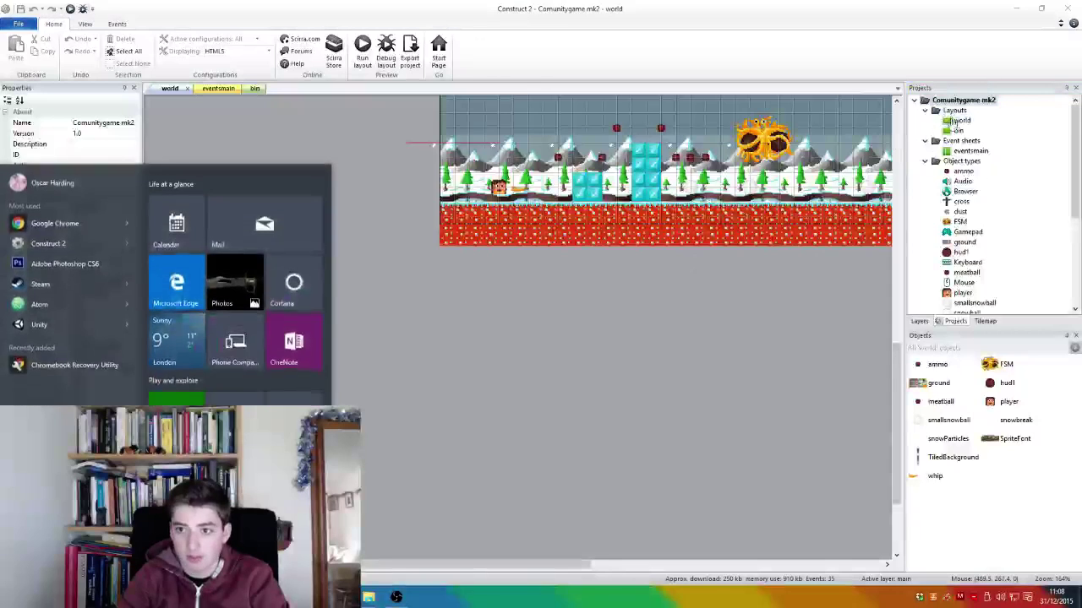
click(962, 121)
right_click(965, 122)
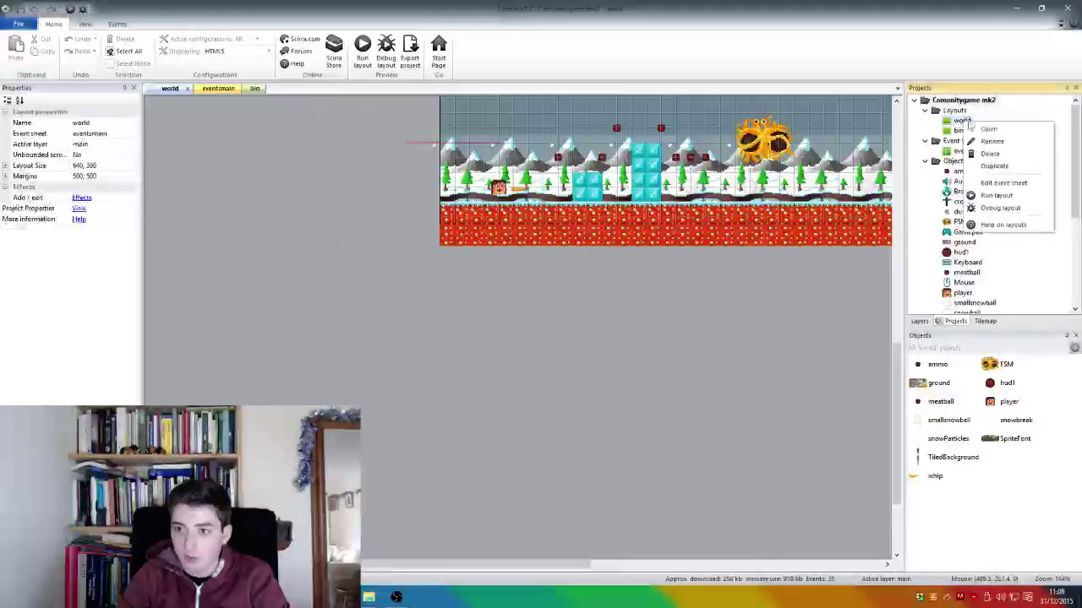
click(995, 166)
Step: Name the duplicated layout "santa boss"
text(santa)
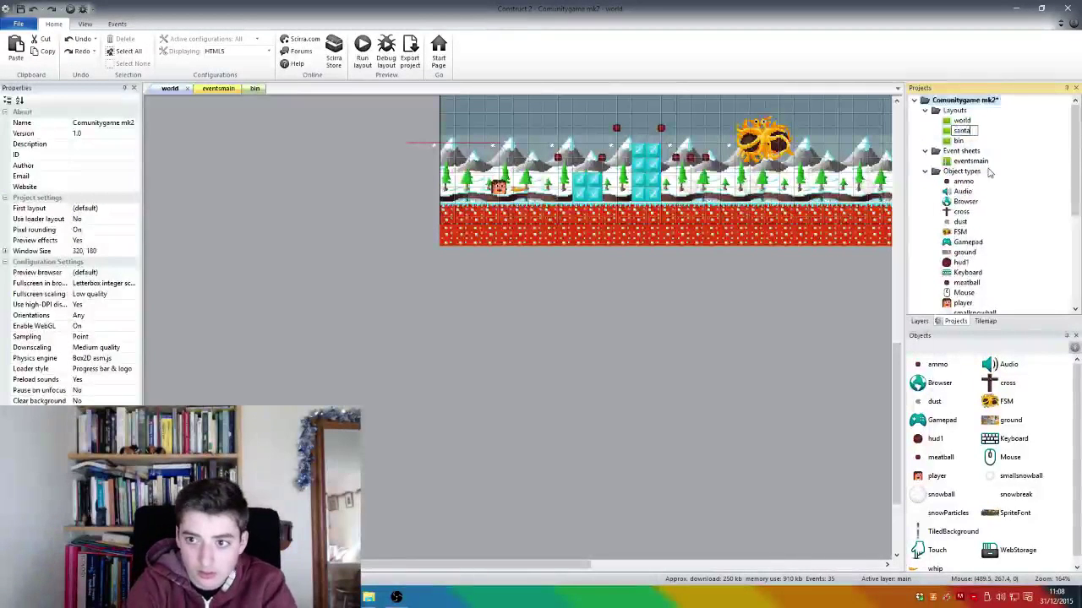
key(BackSpace)
text(A)
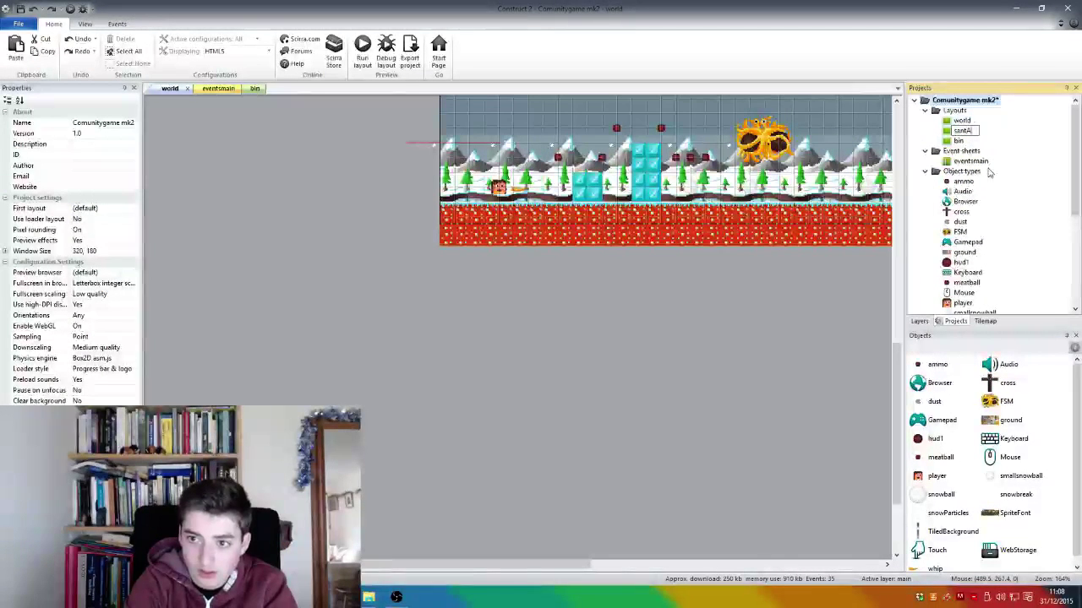
text(a)
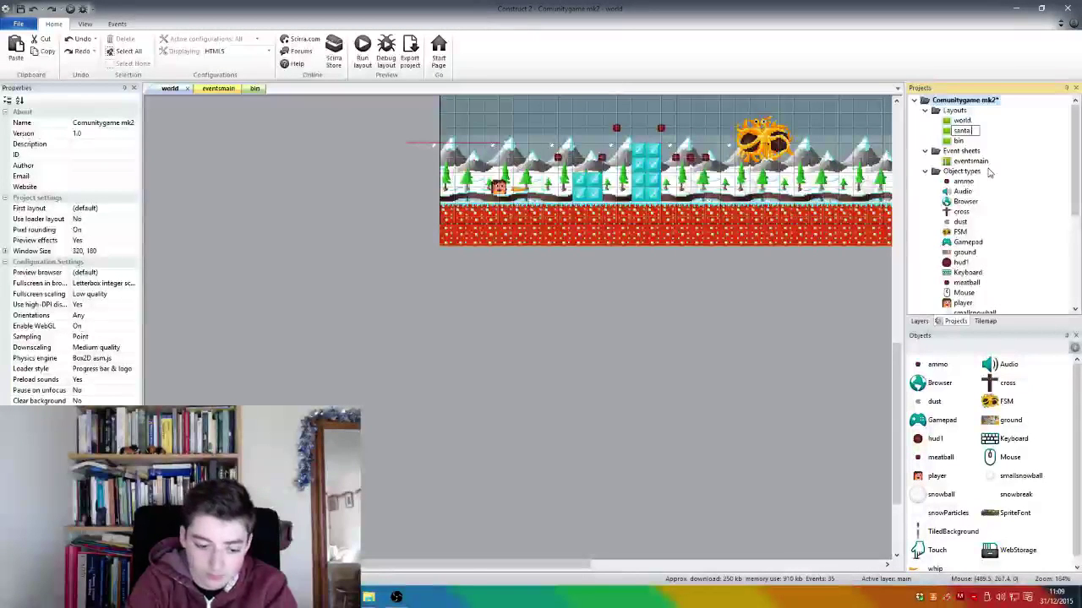
text( boss)
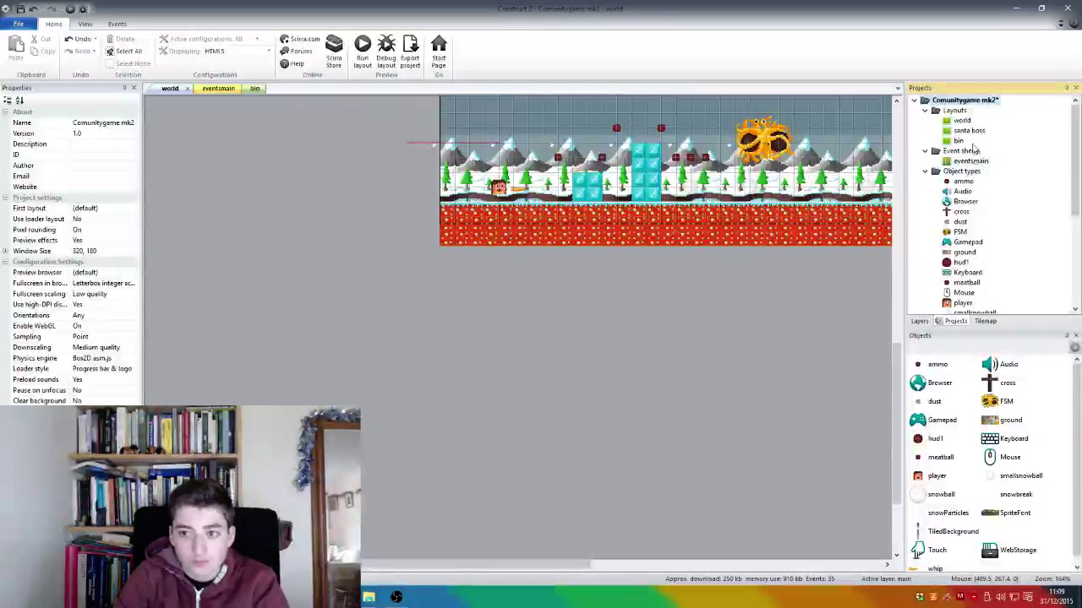
Step: Open the santa boss layout and place it directly after world among the open documents
click(967, 136)
double_click(968, 134)
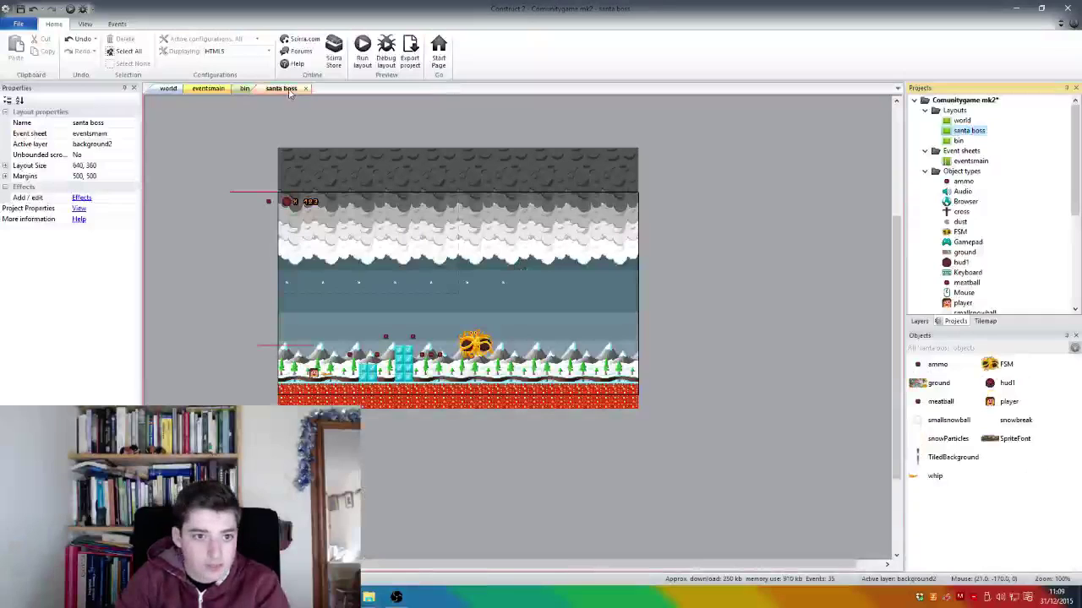
drag(289, 93, 207, 90)
Step: Examine the contents of the santa boss layout and the objects stored in the bin layout
scroll(295, 288, up, 2)
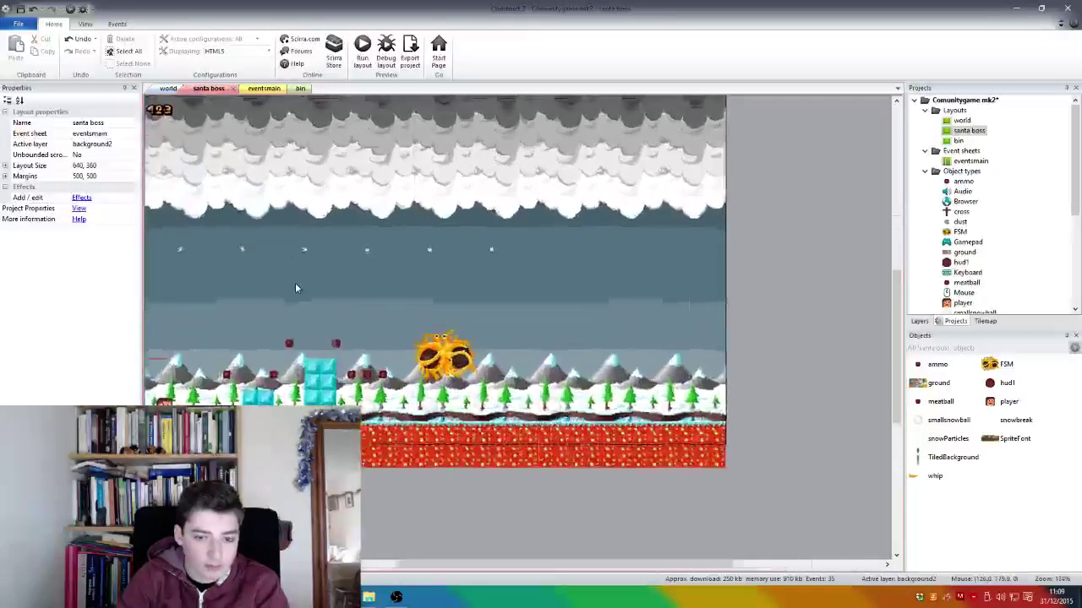
scroll(295, 288, down, 2)
right_click(379, 461)
click(284, 423)
scroll(283, 424, up, 1)
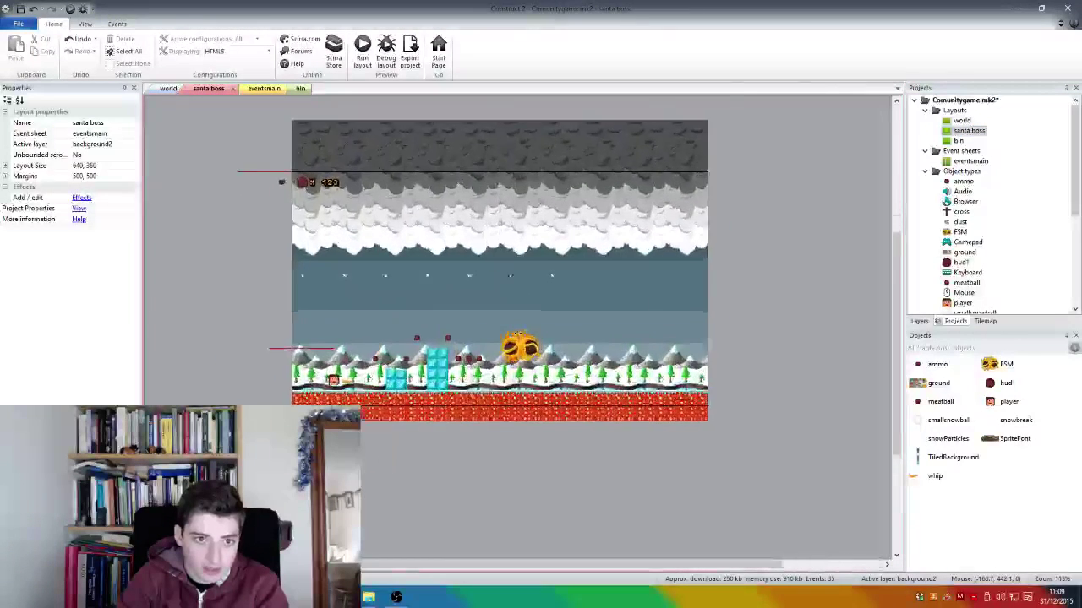
scroll(518, 328, up, 2)
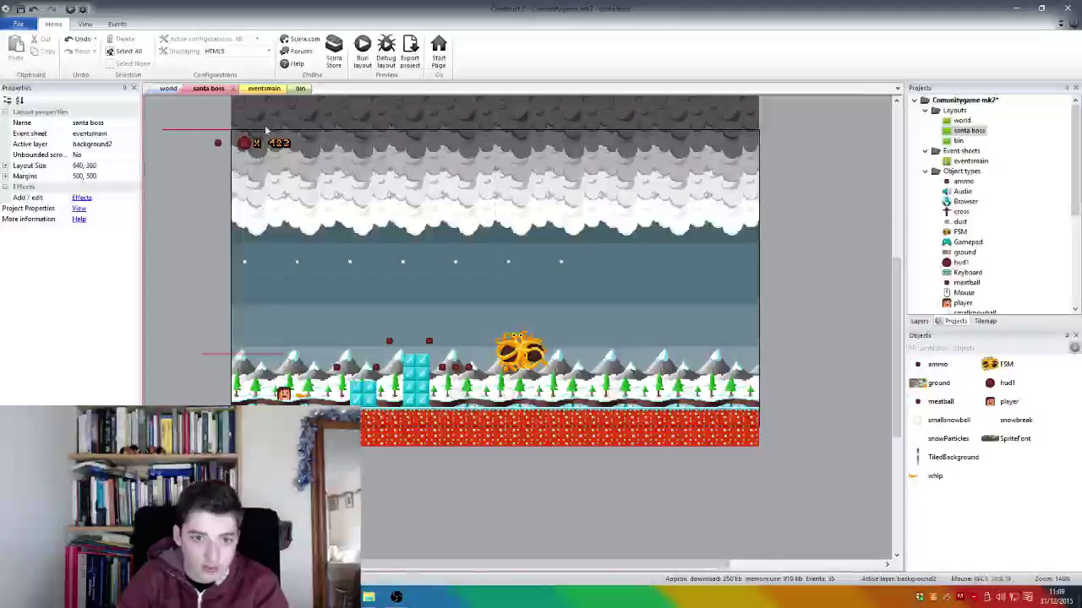
click(299, 89)
scroll(284, 180, down, 2)
scroll(283, 177, up, 2)
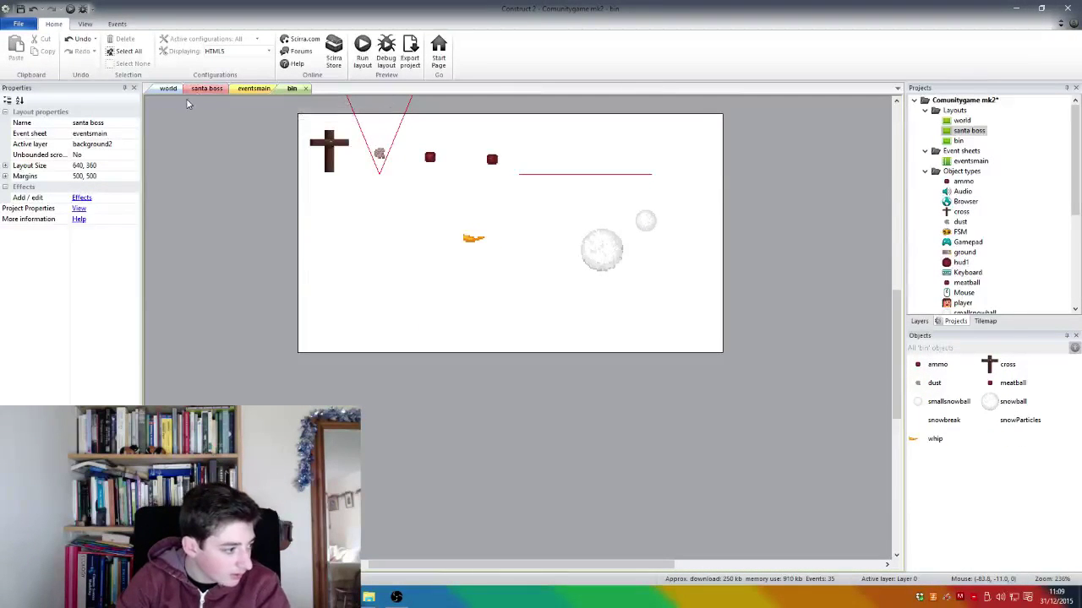
click(204, 89)
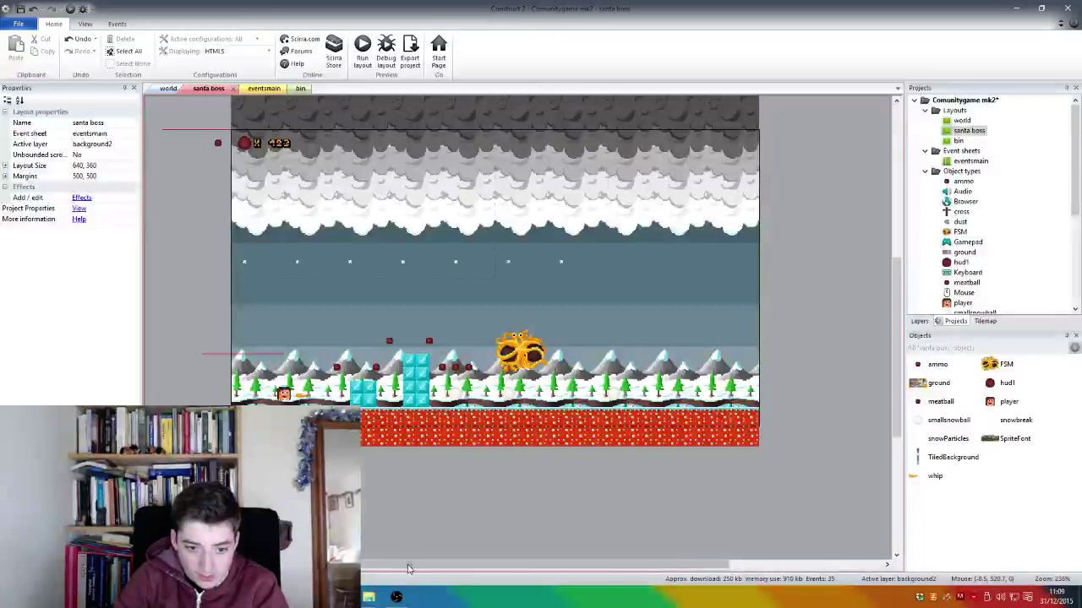
click(395, 596)
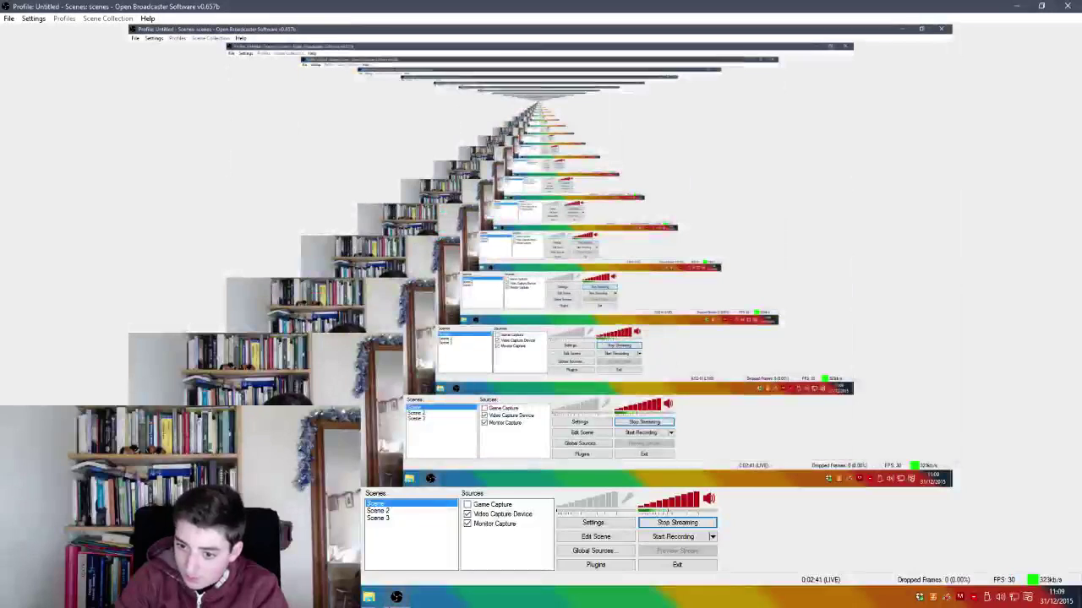
click(396, 597)
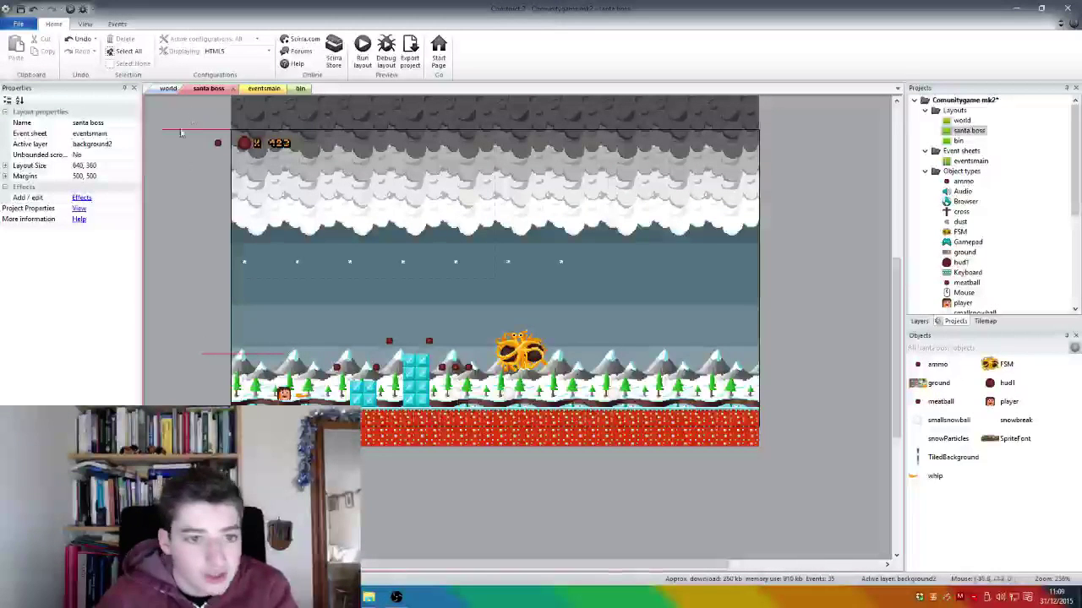
Step: Set the santa boss layout's grid width and height to 16 and show the grid
click(85, 24)
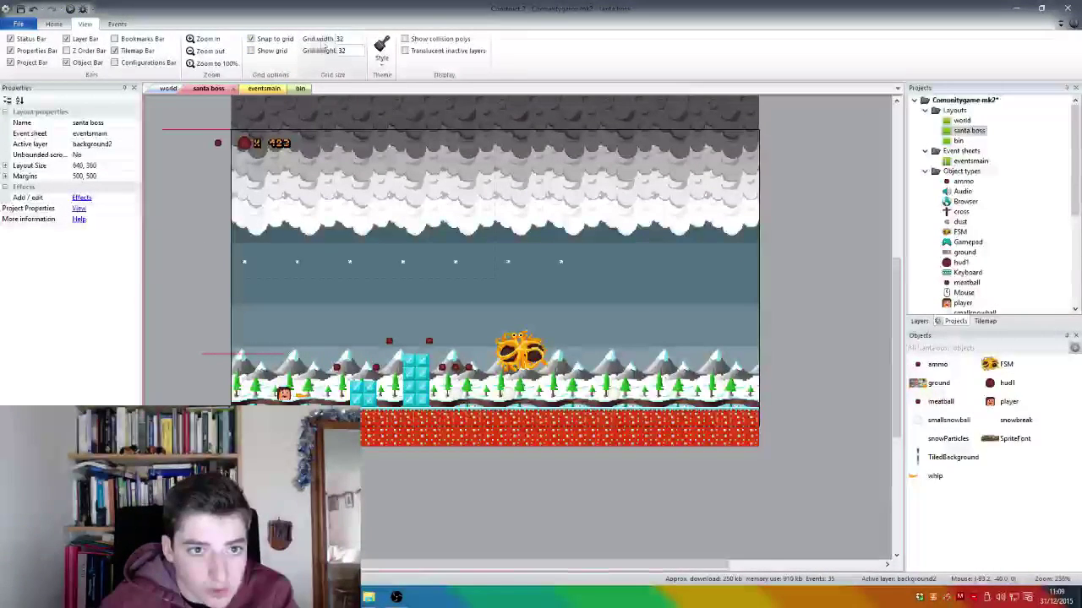
double_click(448, 10)
double_click(453, 8)
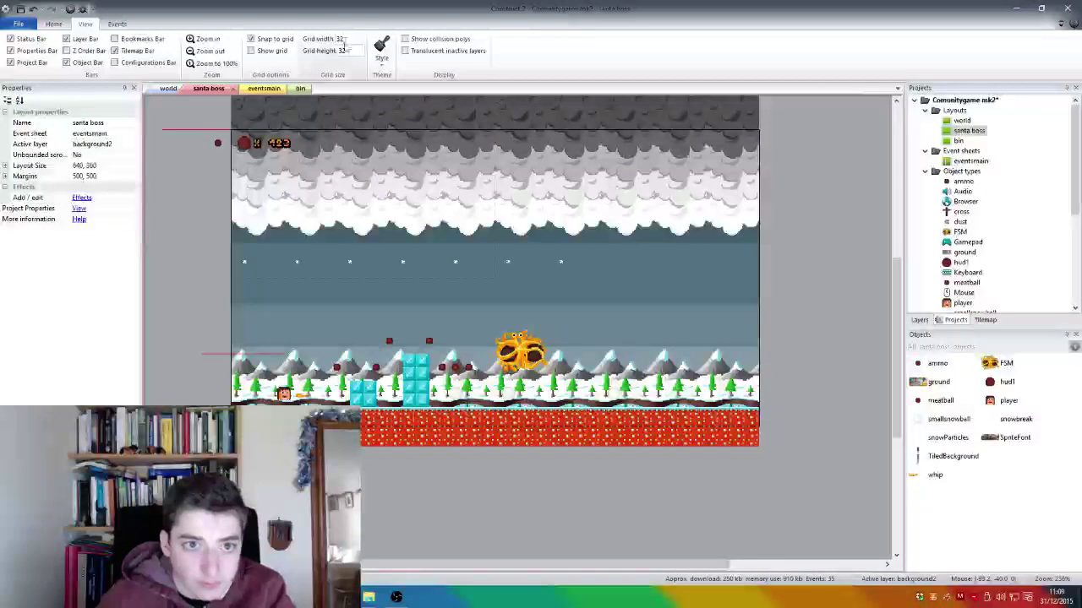
double_click(337, 39)
text(16)
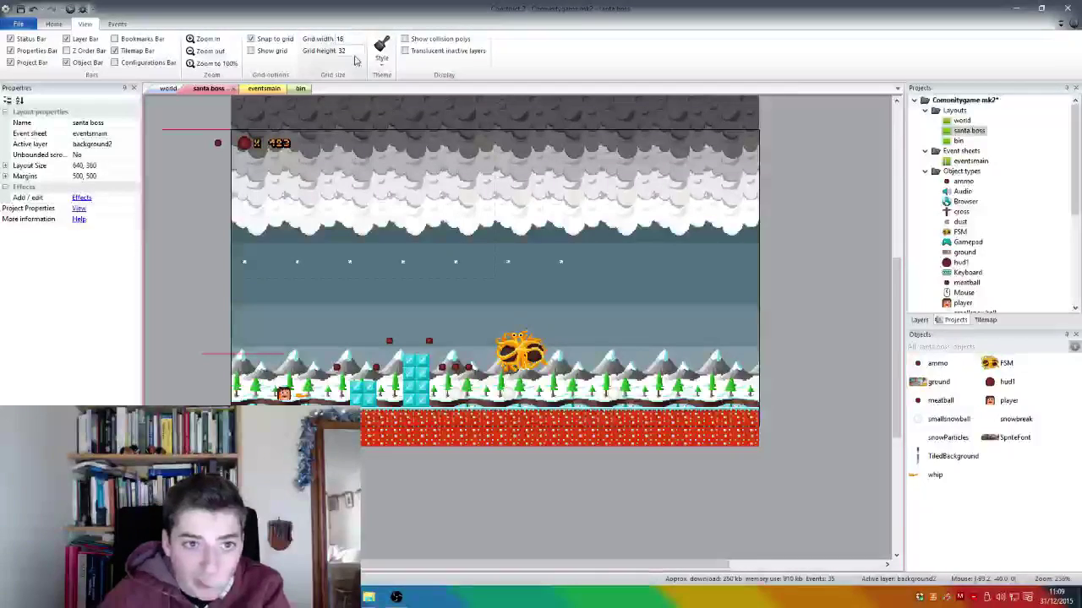
text(16)
click(251, 51)
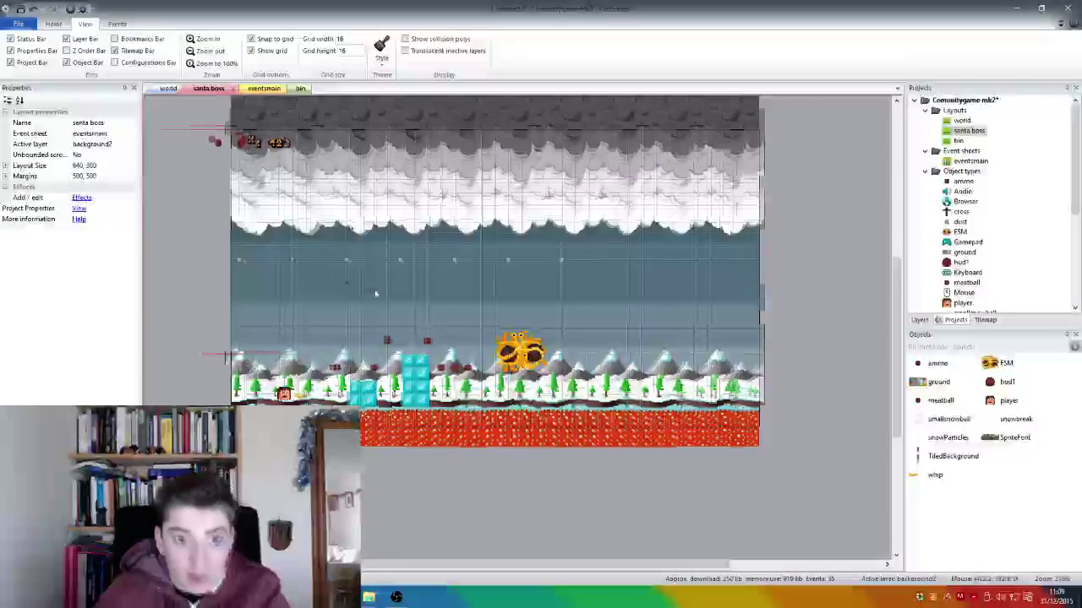
Step: Delete the FSM boss sprite from the santa boss layout
scroll(375, 295, up, 5)
scroll(387, 300, down, 4)
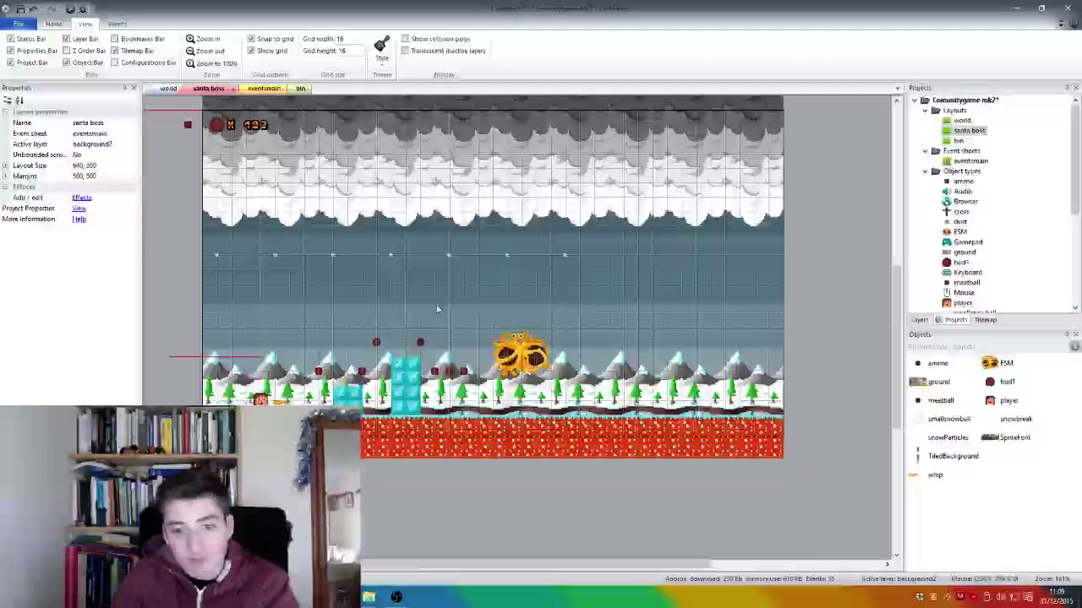
click(504, 339)
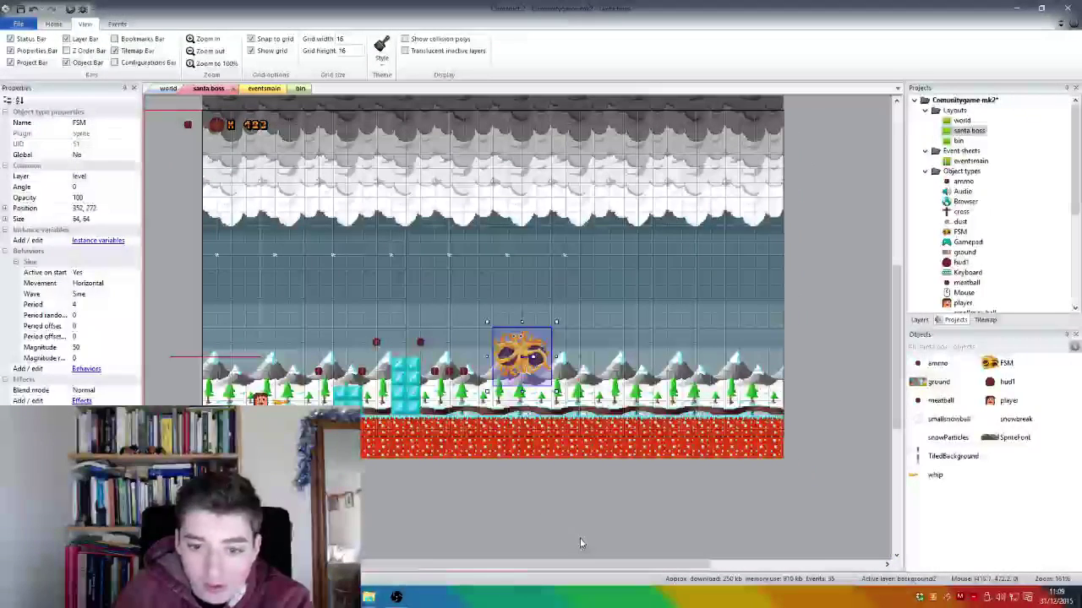
key(Delete)
click(417, 405)
key(Delete)
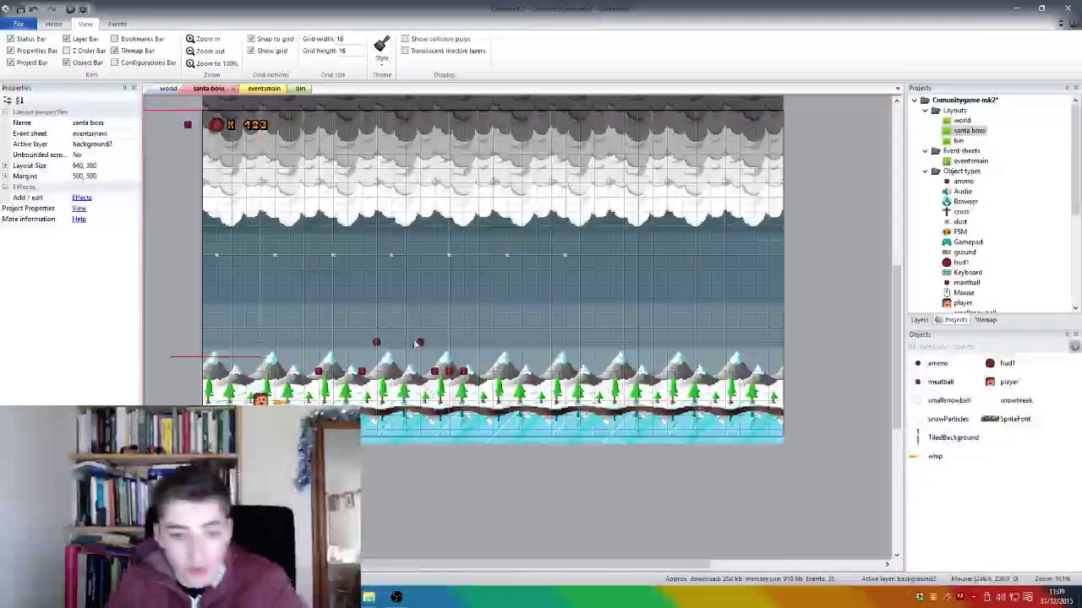
key(ctrl+z)
Step: Delete the three ammo sprites to the right of the ice blocks in the santa boss layout
scroll(409, 395, up, 2)
click(391, 400)
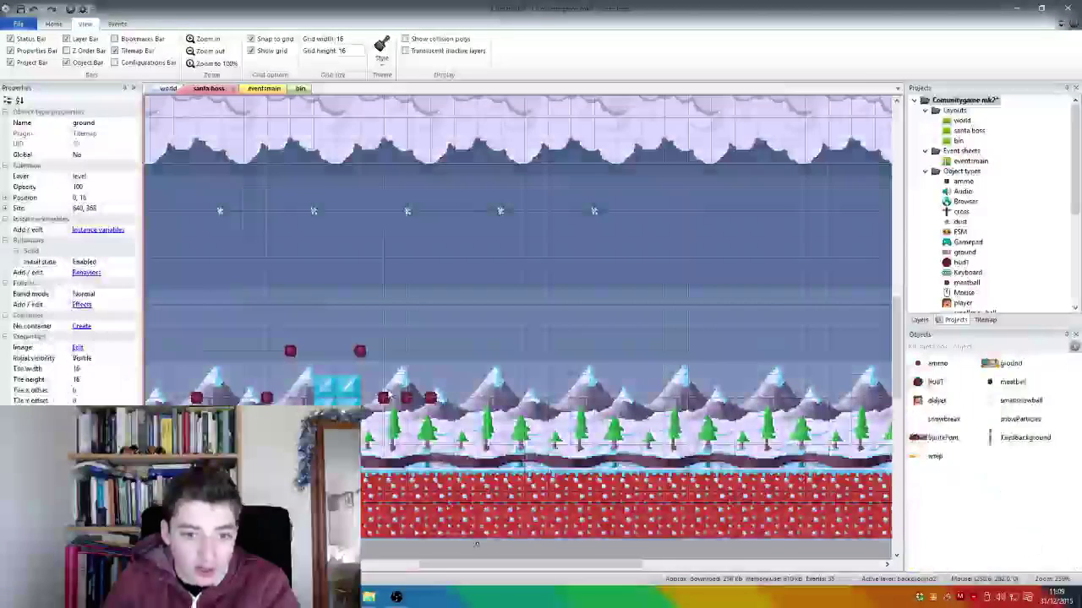
click(387, 399)
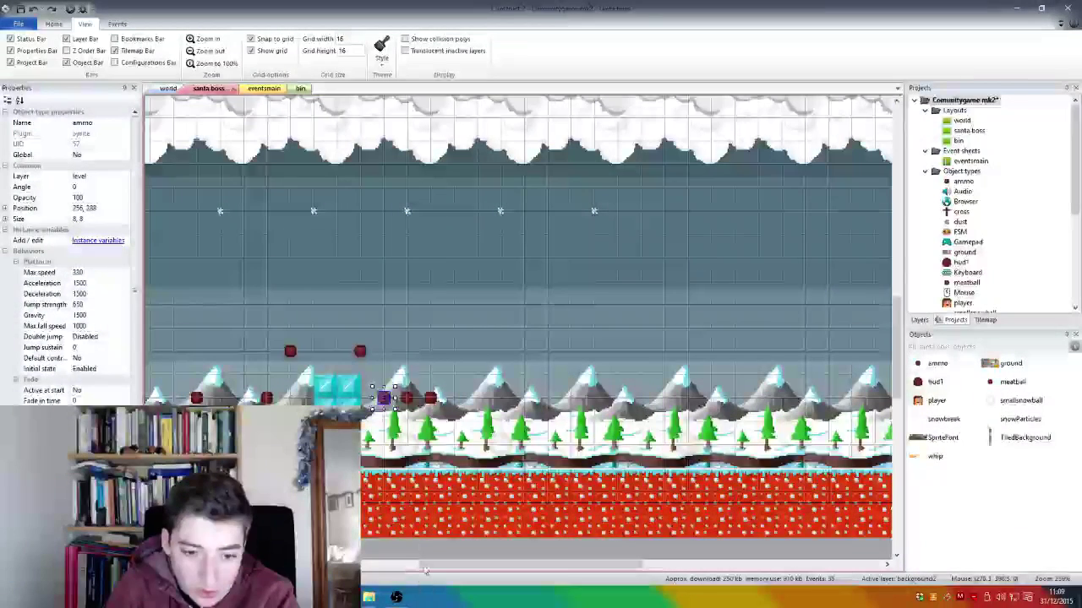
key(Delete)
click(407, 399)
key(Delete)
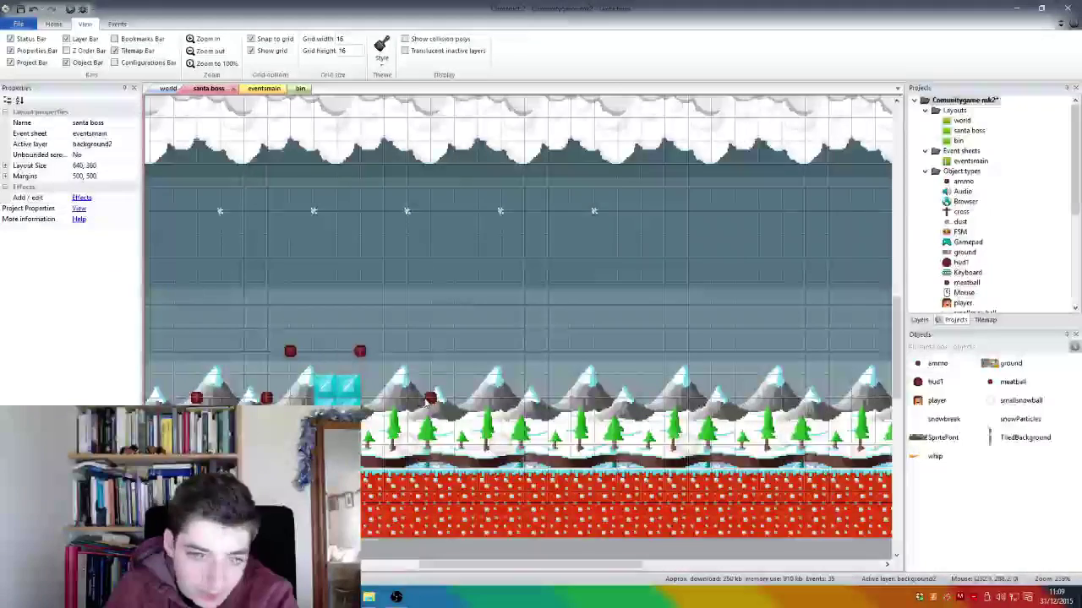
click(409, 406)
click(430, 399)
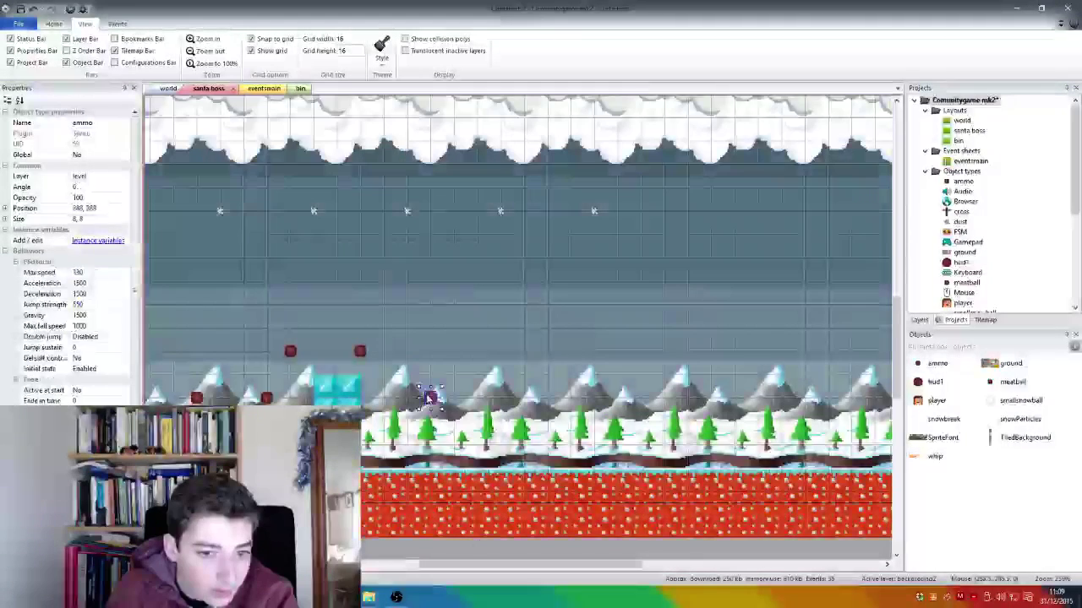
key(Delete)
Step: Delete the remaining four ammo sprites above and to the left of the ice blocks
click(359, 353)
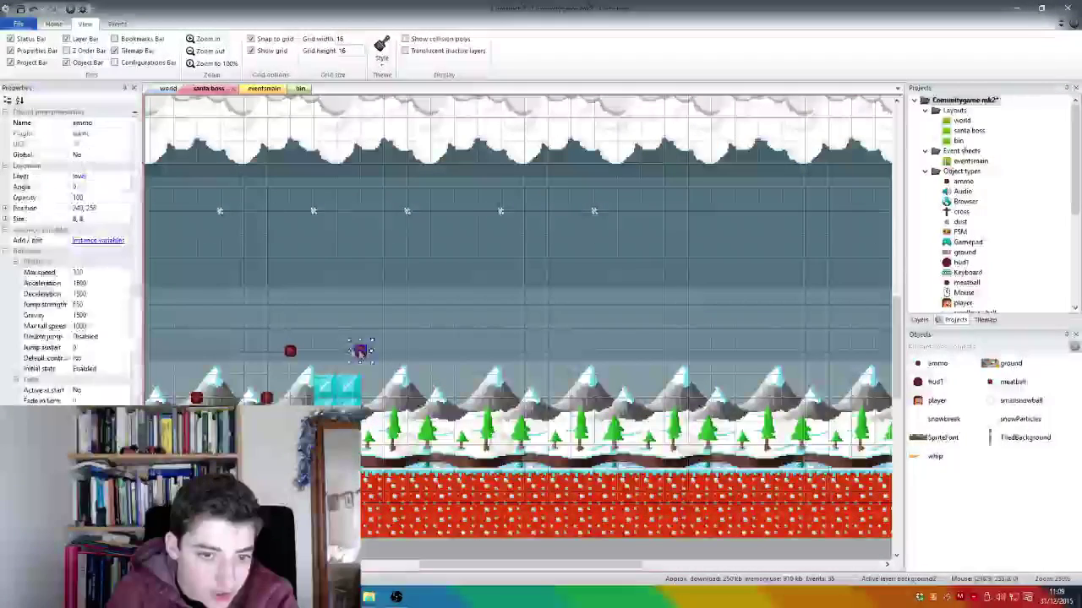
key(Delete)
click(290, 352)
key(Delete)
click(266, 397)
key(Delete)
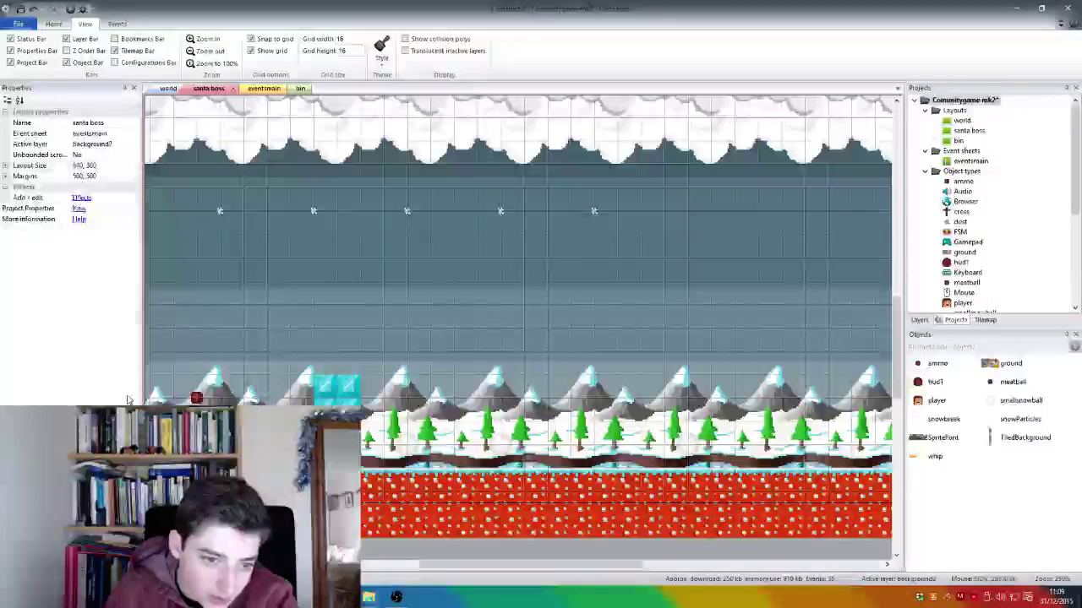
click(197, 397)
key(Delete)
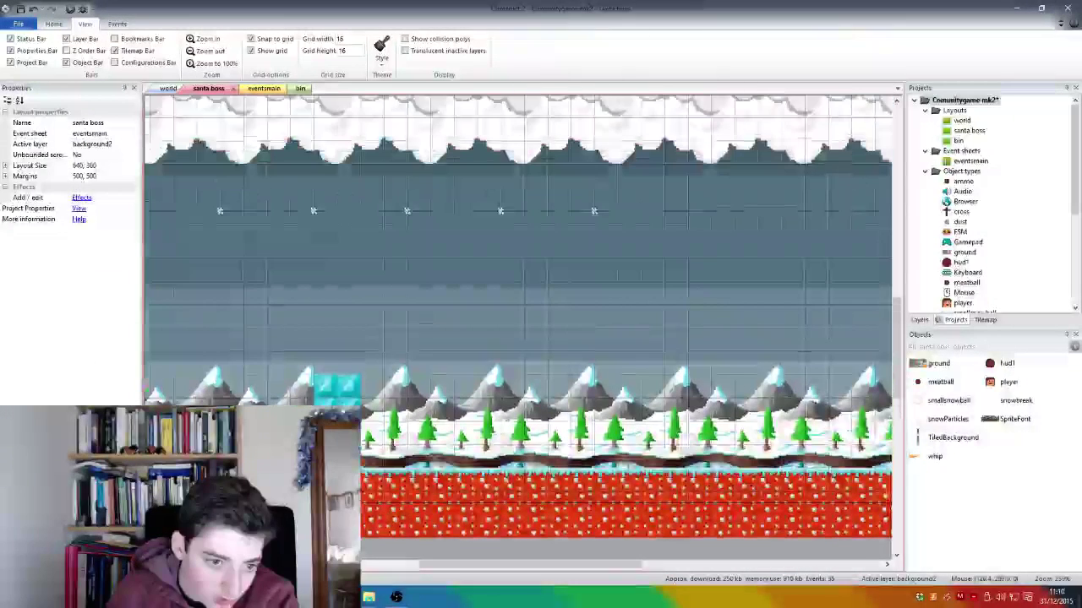
Step: Erase both ice block stacks from the ground tilemap in the santa boss layout
scroll(423, 541, down, 2)
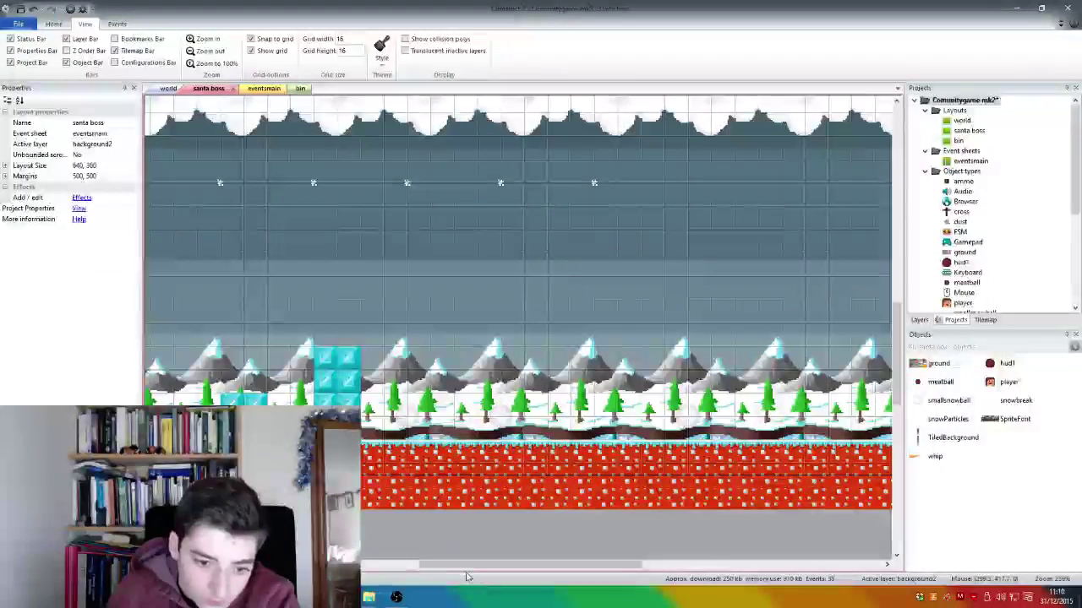
right_click(426, 568)
click(431, 571)
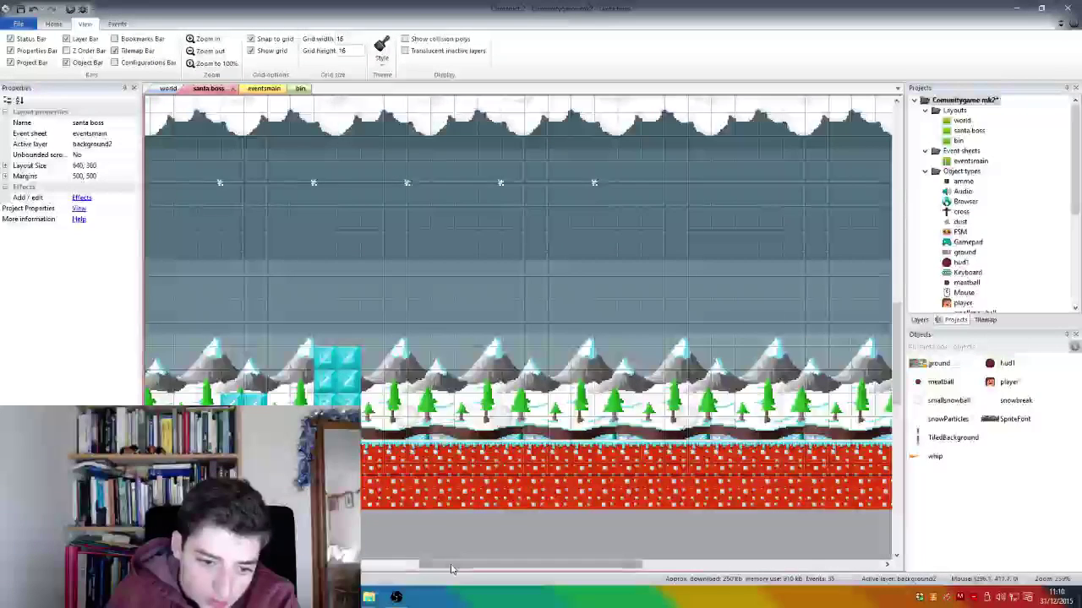
drag(451, 568, 341, 568)
scroll(401, 532, right, 5)
click(841, 321)
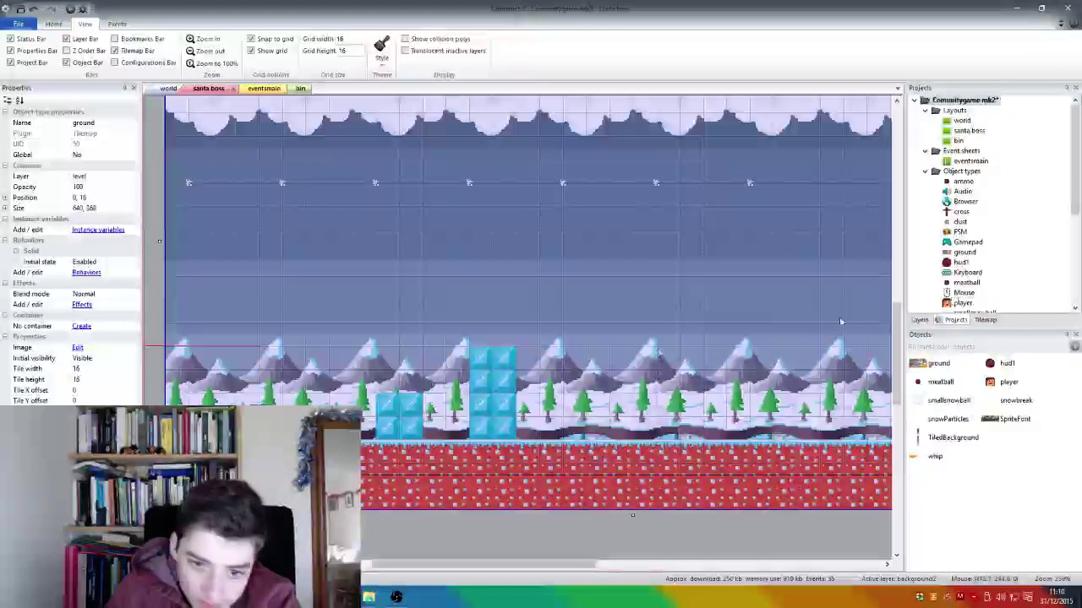
click(984, 320)
click(927, 102)
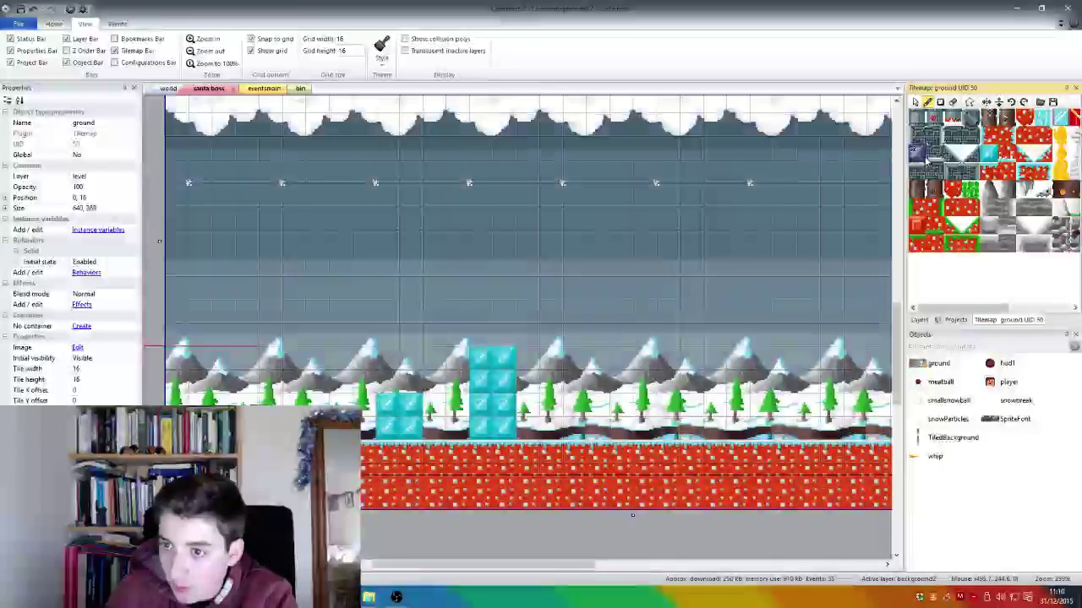
click(953, 101)
mouse_move(397, 410)
mouse_down()
mouse_move(495, 401)
mouse_move(494, 372)
mouse_move(515, 374)
mouse_up()
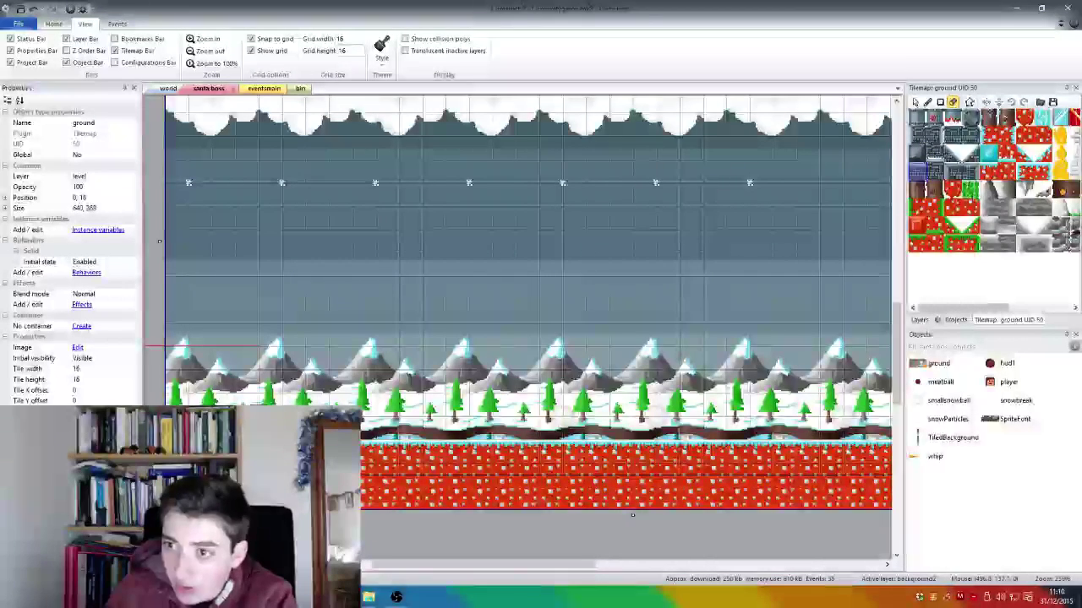
Step: Replace the red ground rows across the full width of the ground tilemap with dark brick tiles using rectangle fills
drag(978, 306, 940, 170)
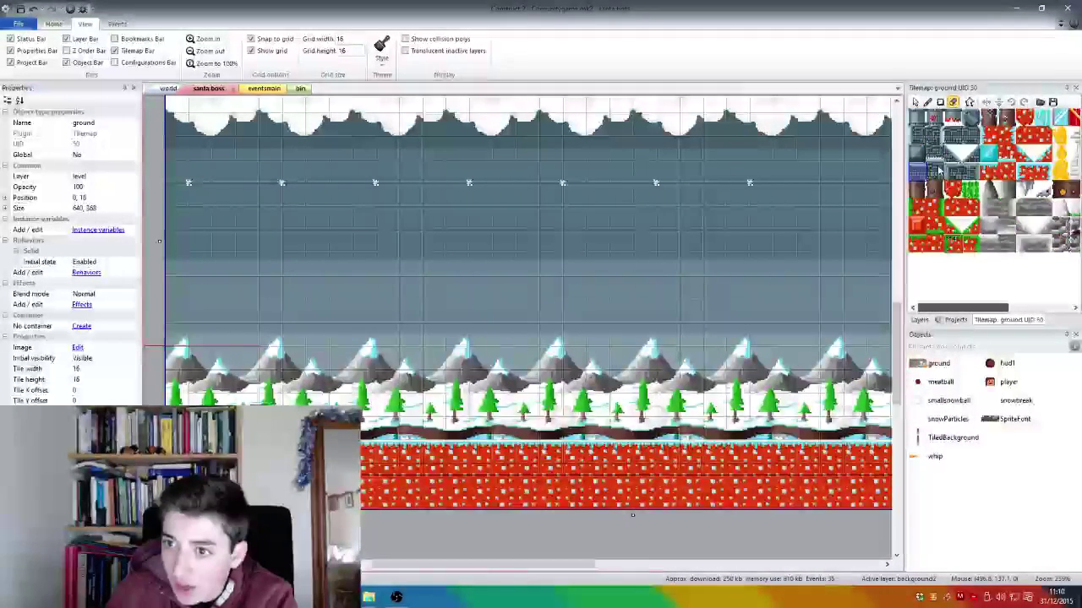
drag(985, 308, 1063, 296)
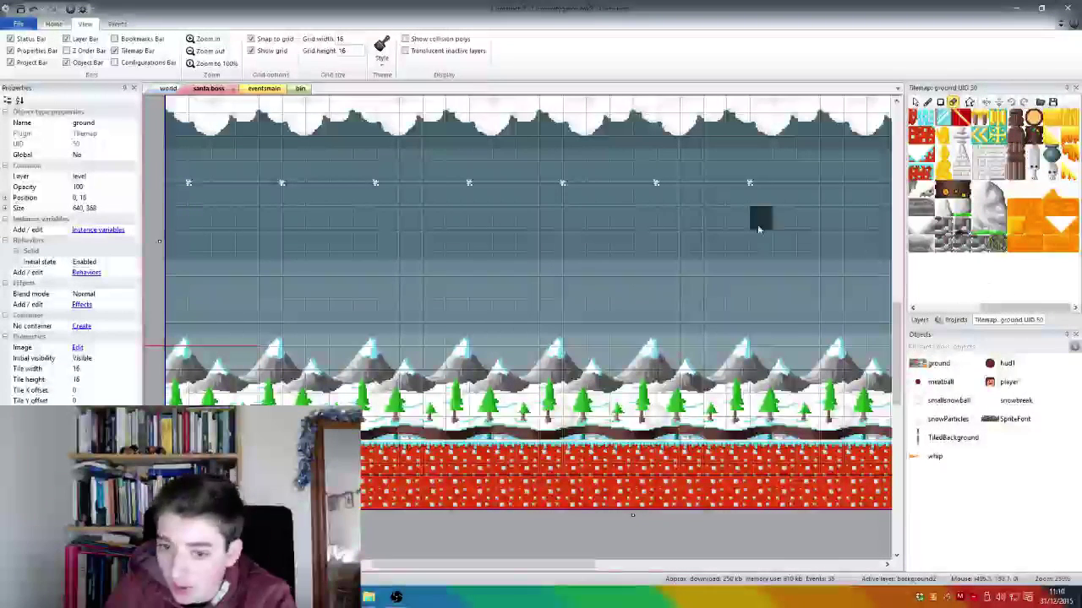
scroll(736, 259, down, 2)
scroll(452, 345, down, 6)
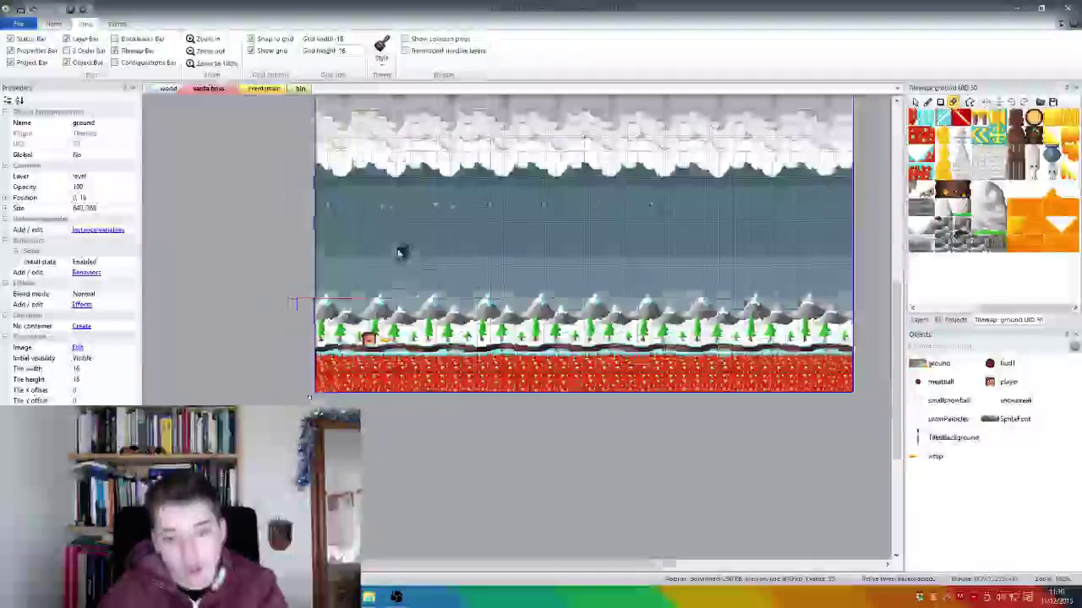
scroll(387, 245, up, 7)
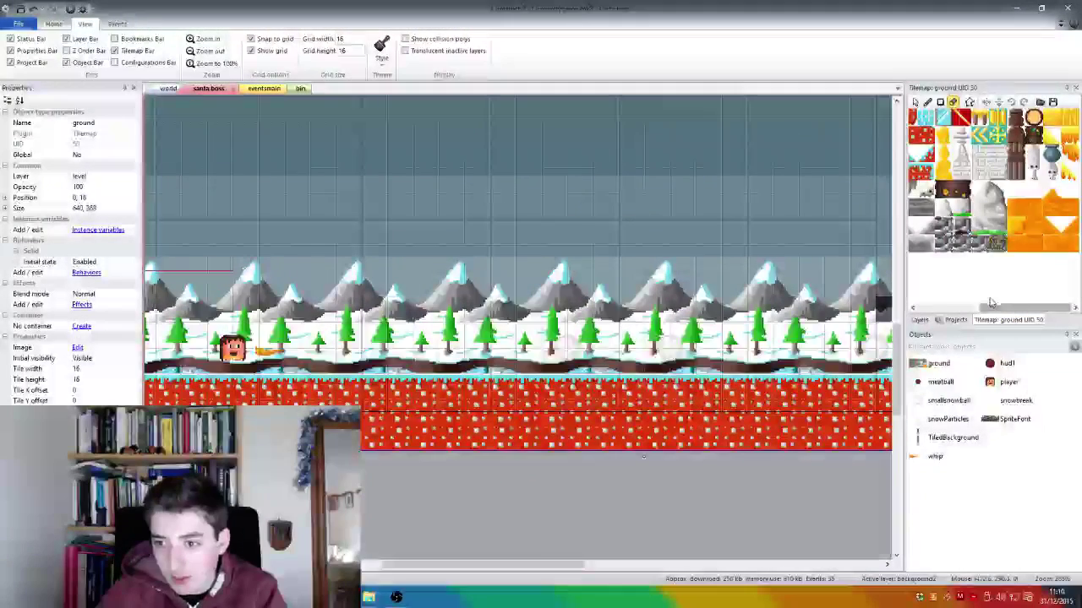
drag(991, 308, 907, 269)
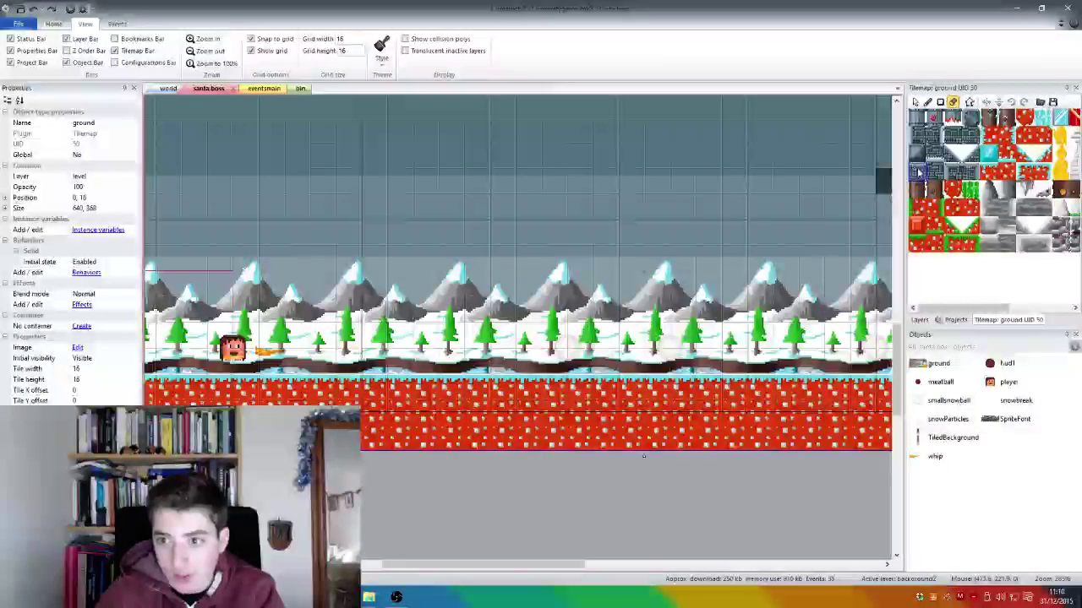
click(940, 102)
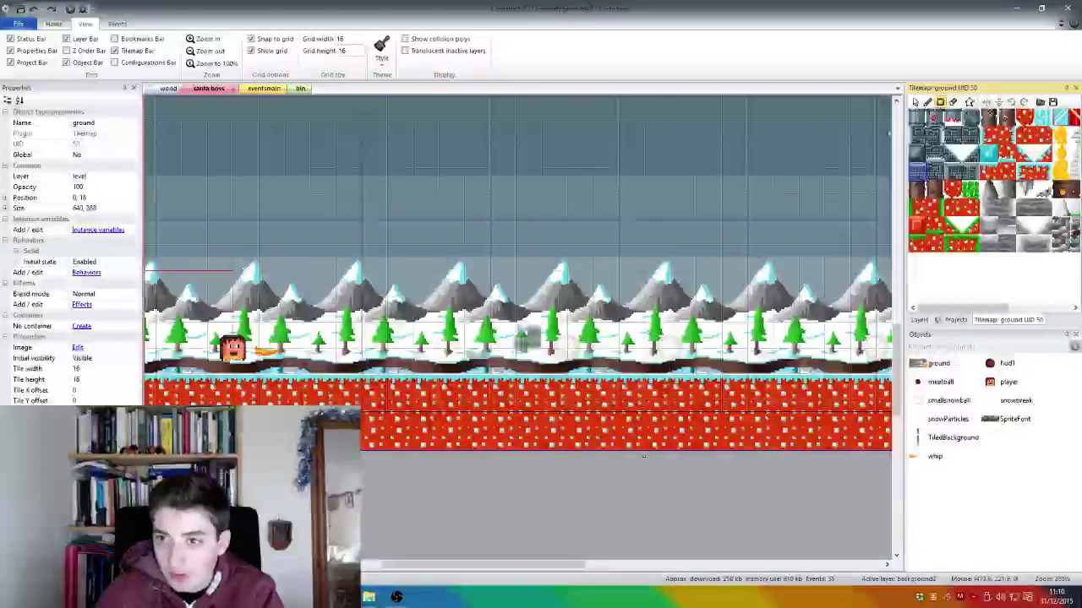
scroll(524, 342, down, 4)
drag(262, 369, 783, 375)
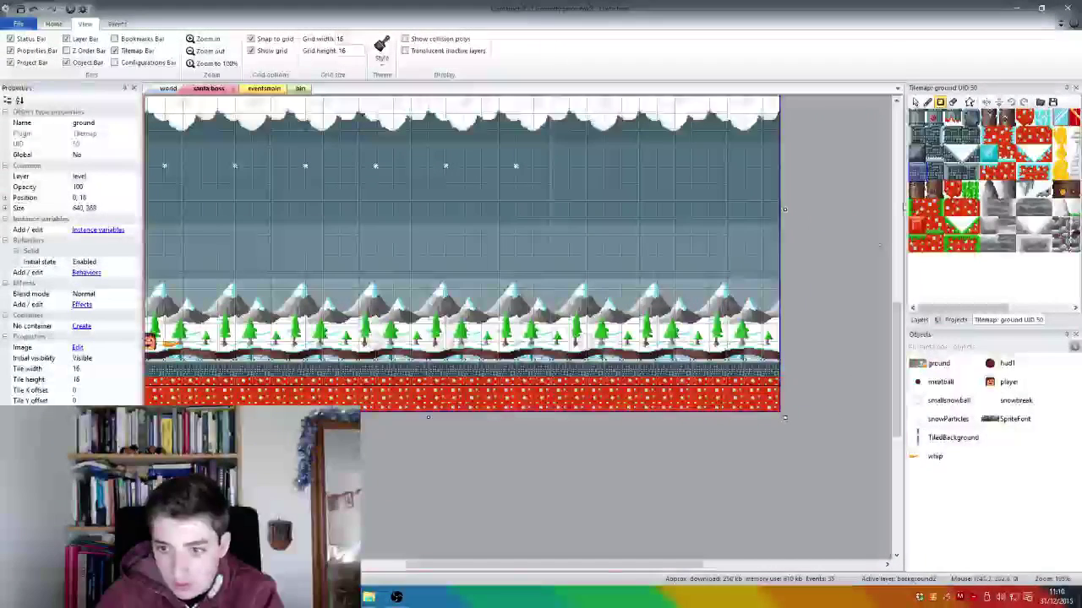
click(933, 169)
drag(378, 393, 378, 392)
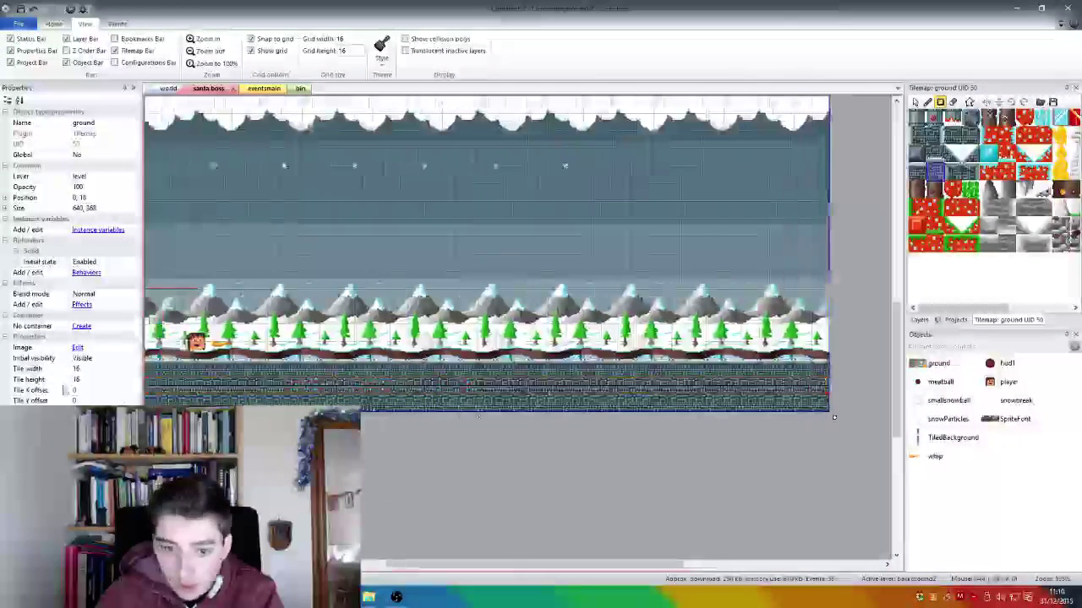
Step: Try placing stacks of ice blocks on the brick ground ahead of the player, and undo them
scroll(426, 281, left, 2)
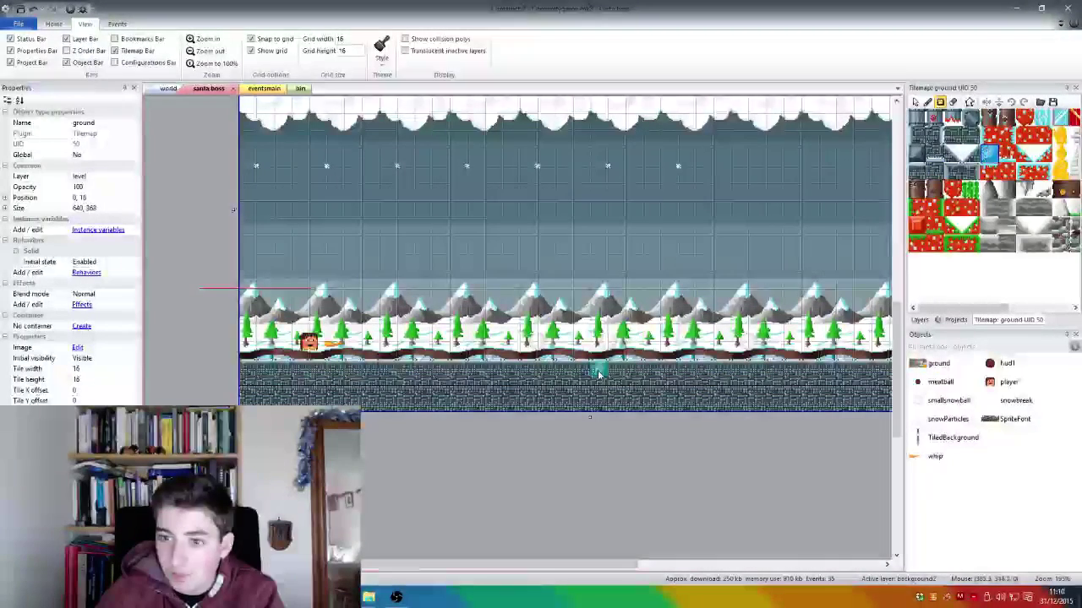
scroll(638, 347, up, 2)
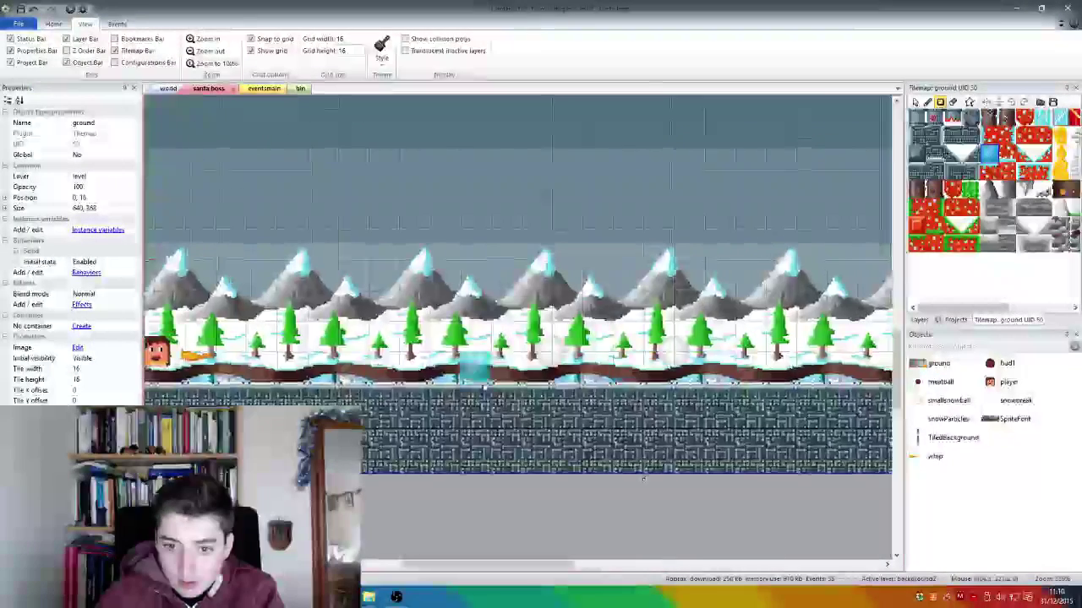
mouse_move(431, 368)
mouse_down()
mouse_move(417, 341)
mouse_move(443, 338)
mouse_up()
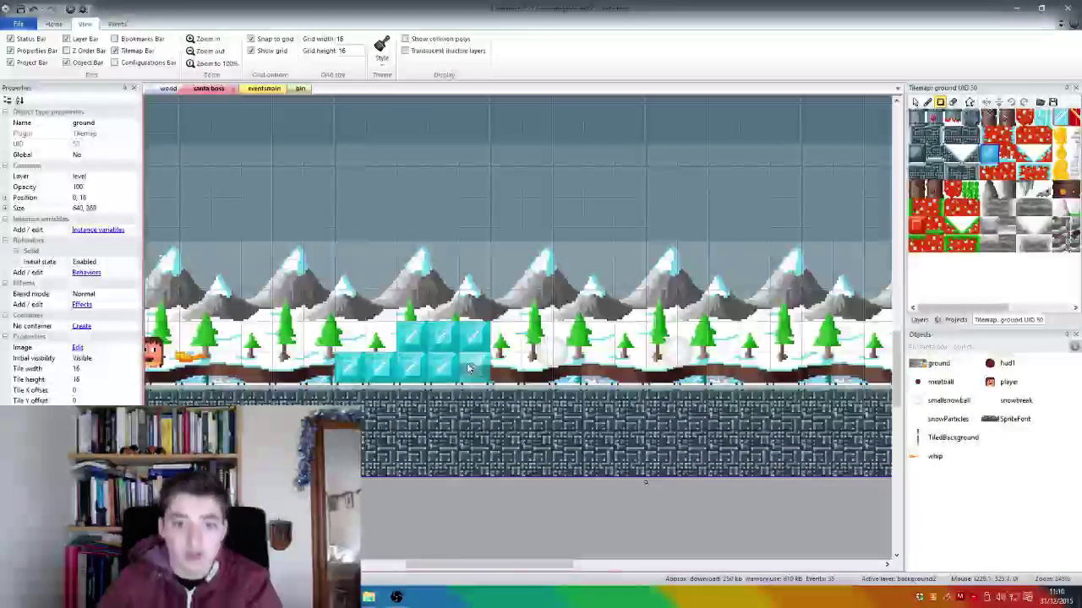
click(469, 370)
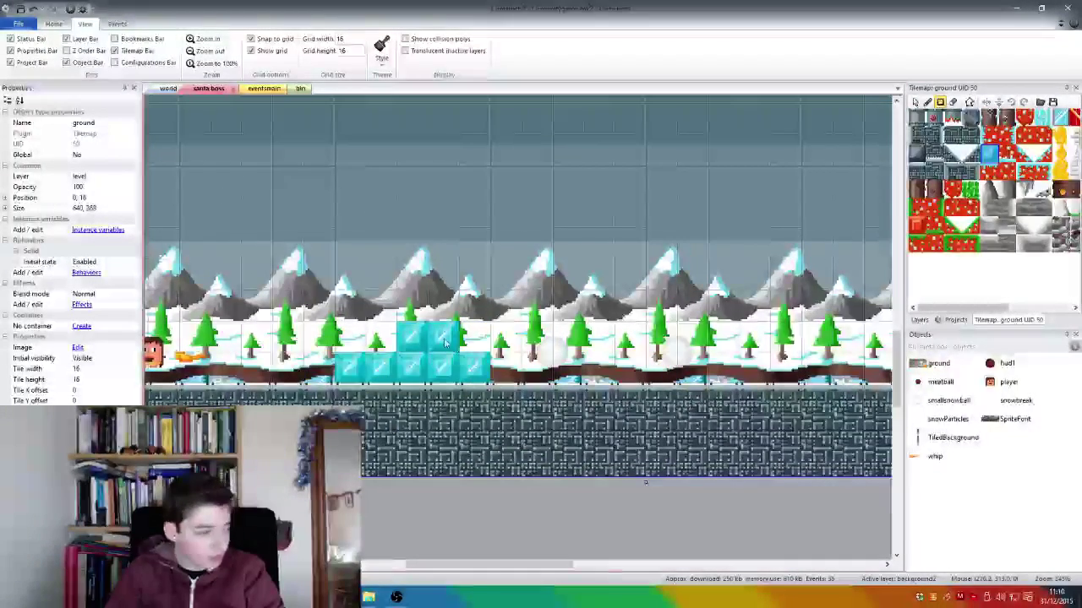
drag(626, 368, 681, 374)
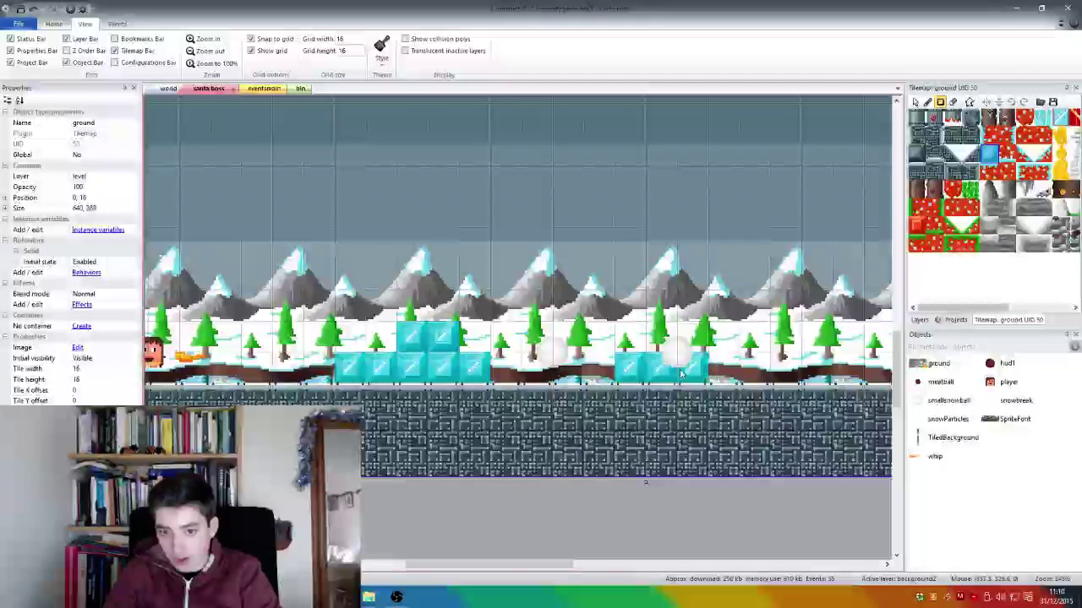
key(ctrl+z)
key(ctrl+z)
scroll(364, 372, down, 3)
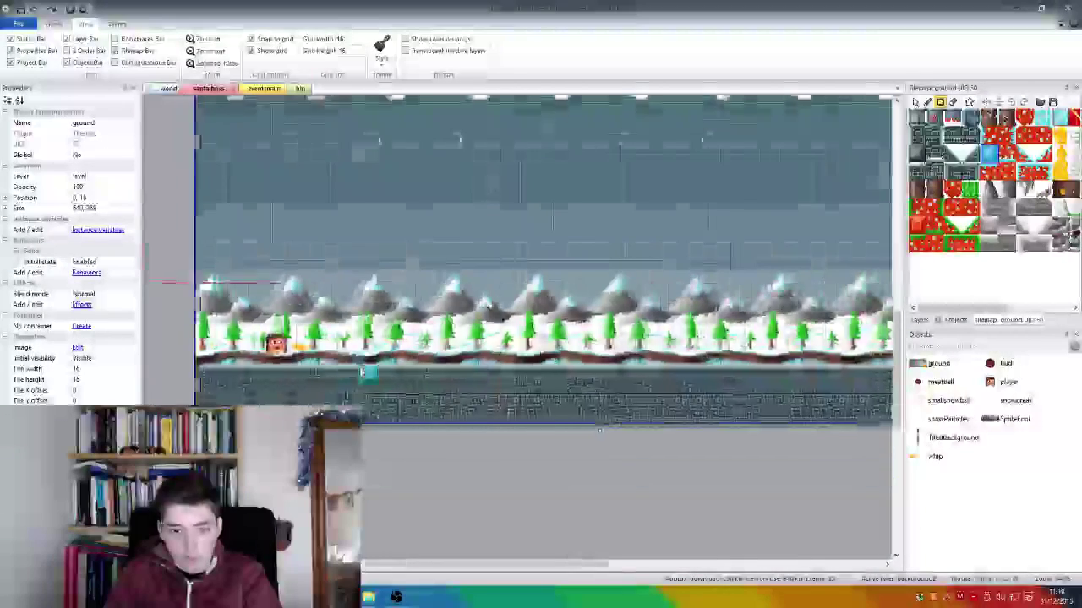
Step: Fill the top row of the brick ground with ice block tiles across the layout
mouse_move(259, 382)
mouse_down()
mouse_move(224, 373)
mouse_move(312, 367)
mouse_move(862, 395)
mouse_move(915, 382)
mouse_up()
scroll(437, 433, down, 3)
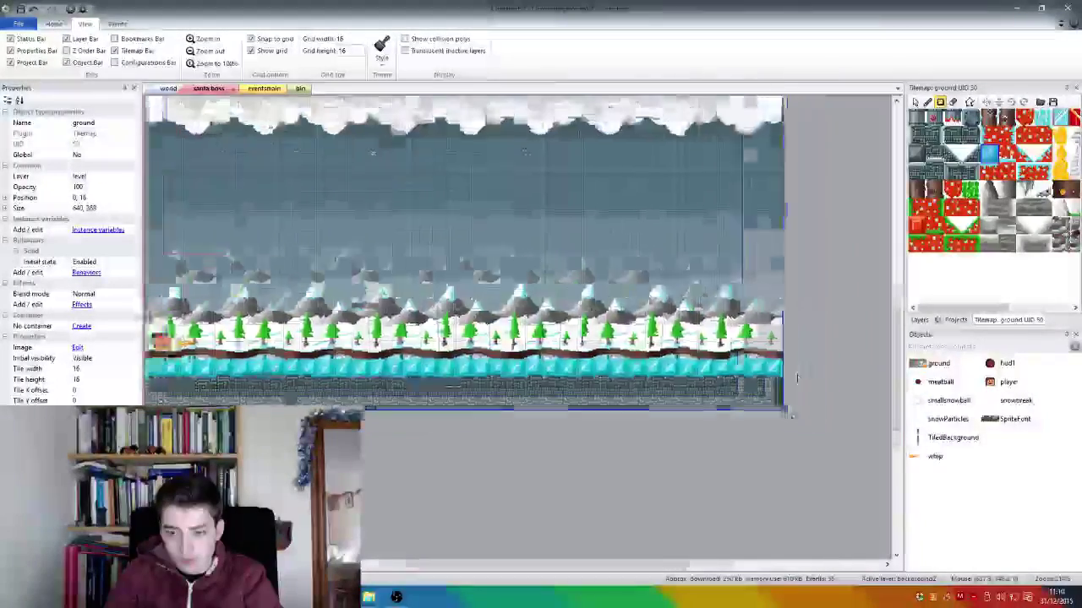
scroll(437, 432, up, 4)
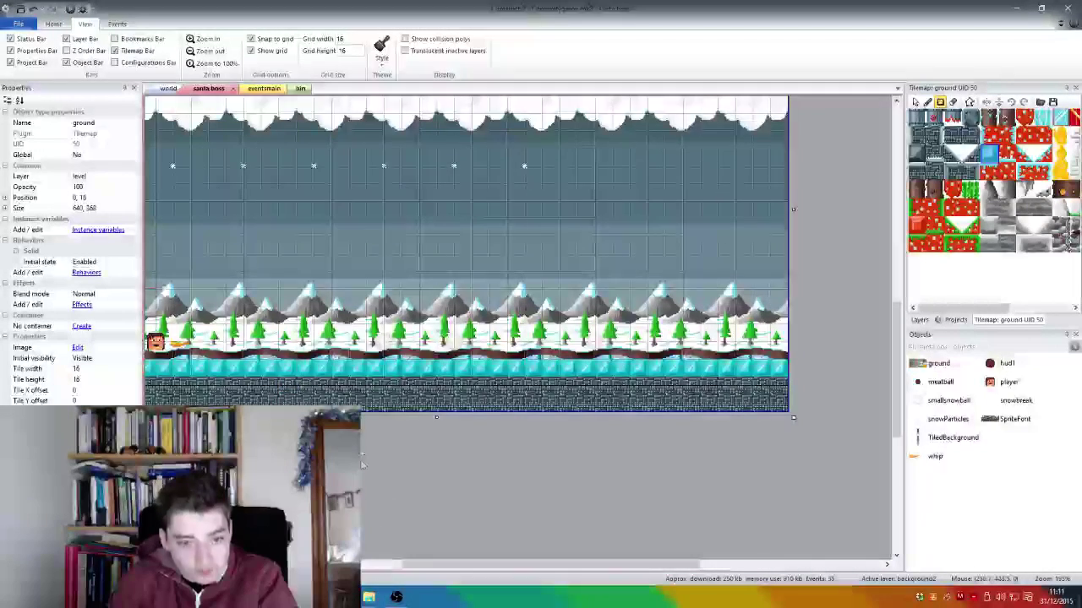
scroll(312, 373, up, 3)
scroll(312, 373, up, 3)
scroll(710, 398, down, 3)
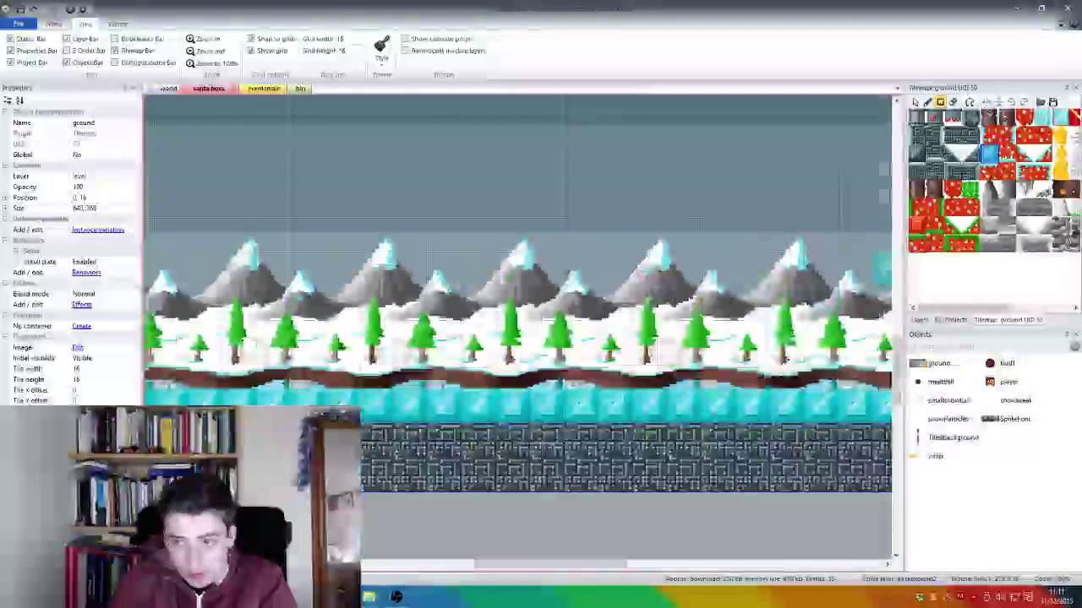
Step: Erase the row of ice block tiles above the brick ground across the layout's full width
drag(753, 406, 150, 405)
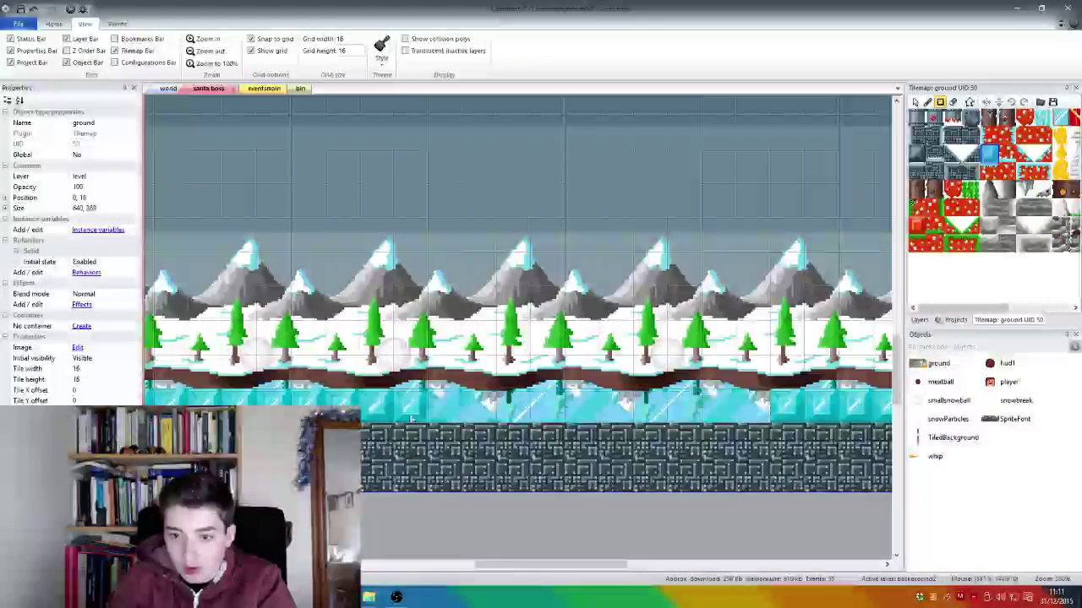
scroll(185, 397, down, 4)
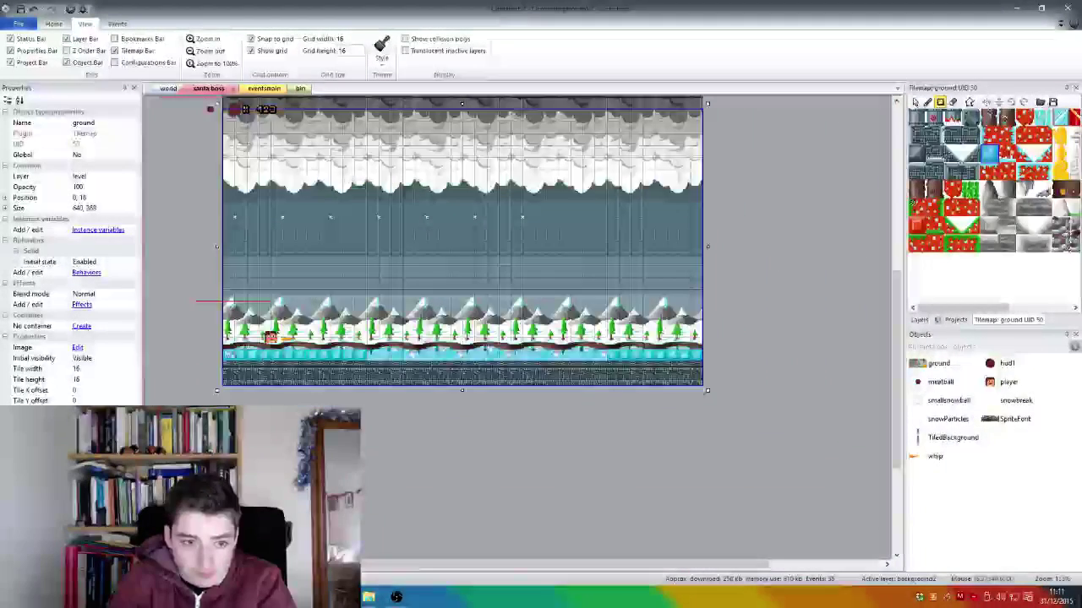
drag(290, 358, 213, 360)
right_click(214, 359)
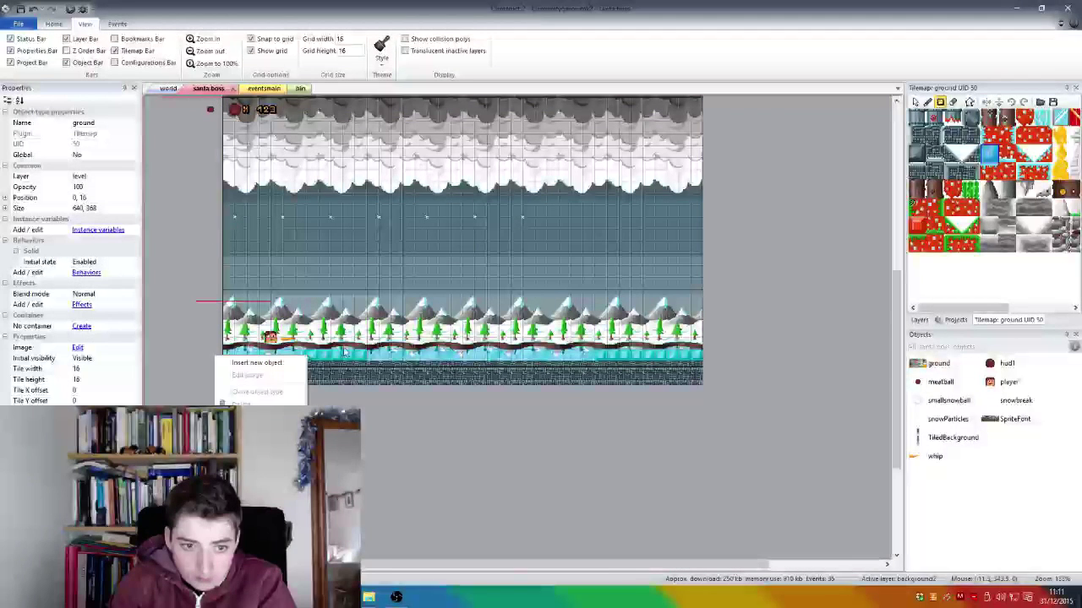
click(344, 348)
drag(358, 354, 300, 356)
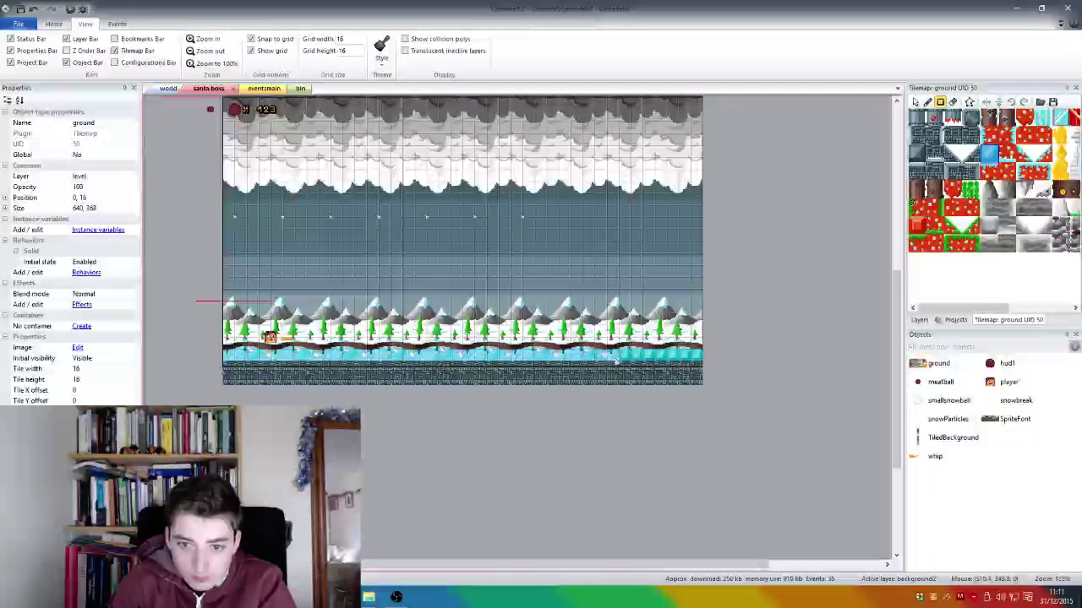
right_click(715, 351)
Step: Switch to Aseprite and bring up the dialog for opening an existing image file
click(597, 453)
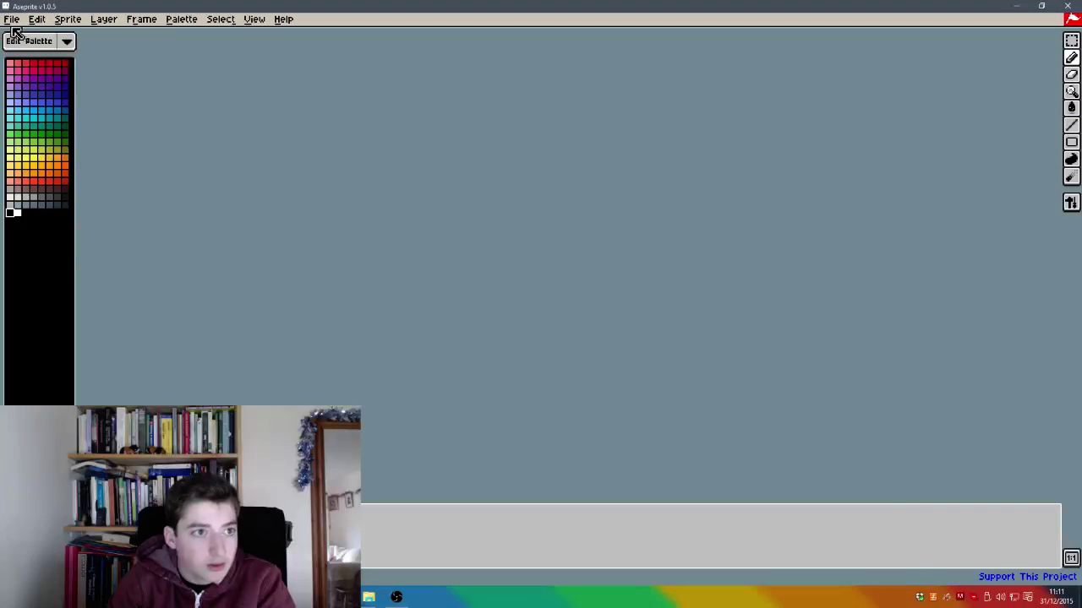
click(12, 19)
click(32, 48)
Step: Preview PNG files across the images folder to find the image containing the ice block
click(209, 137)
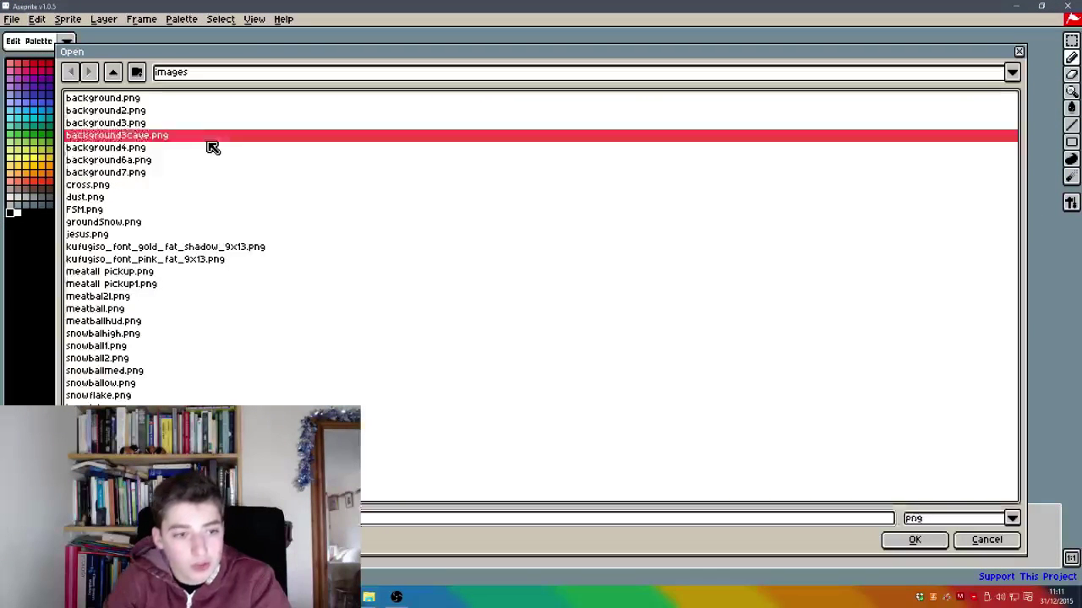
click(183, 211)
click(148, 285)
click(169, 348)
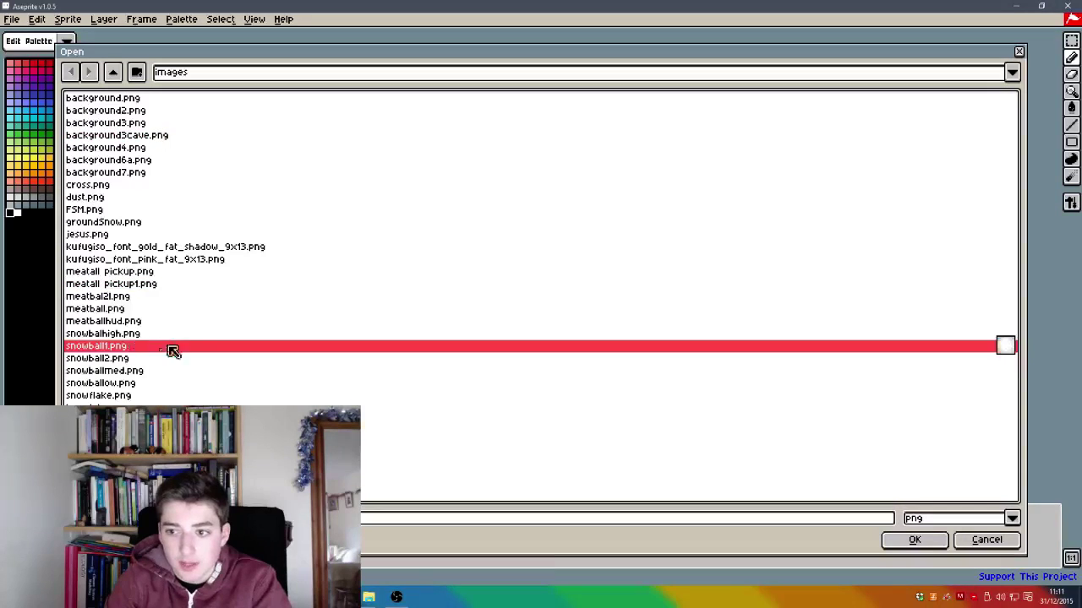
click(148, 400)
click(148, 420)
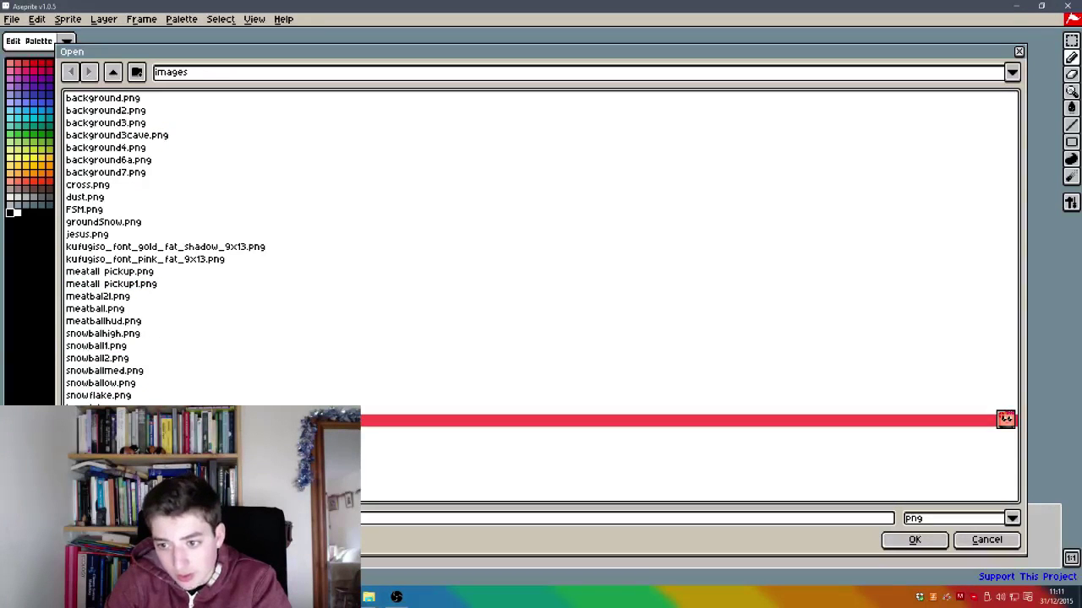
click(107, 221)
click(121, 172)
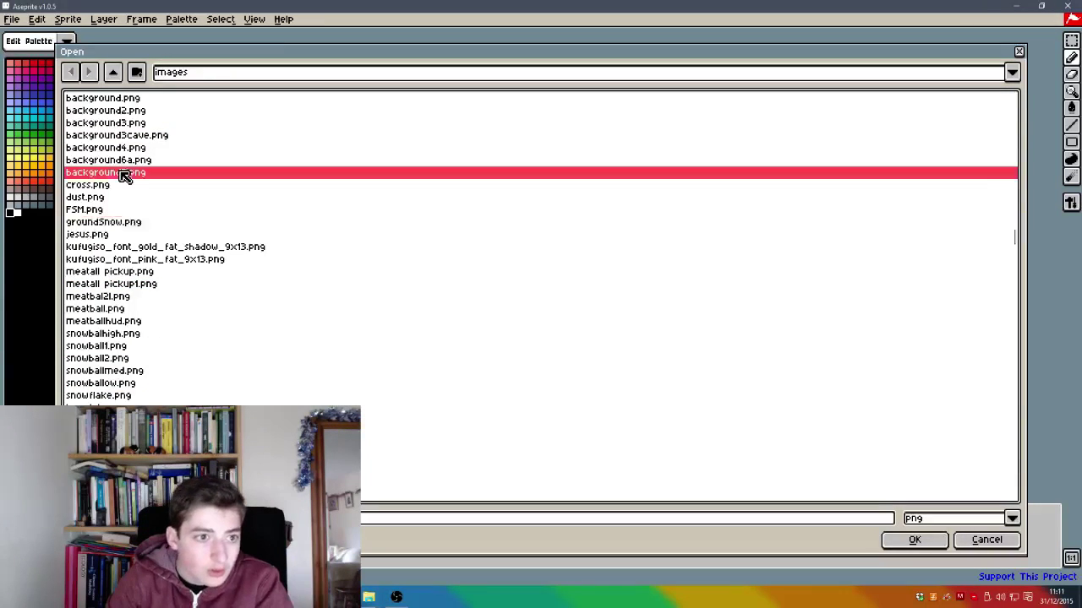
click(148, 420)
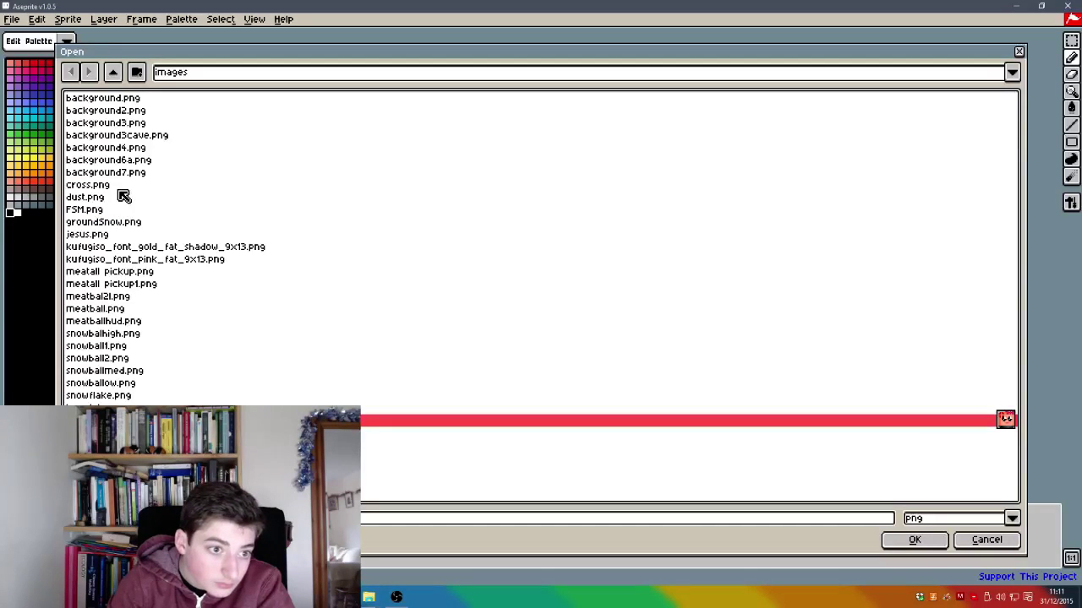
click(151, 211)
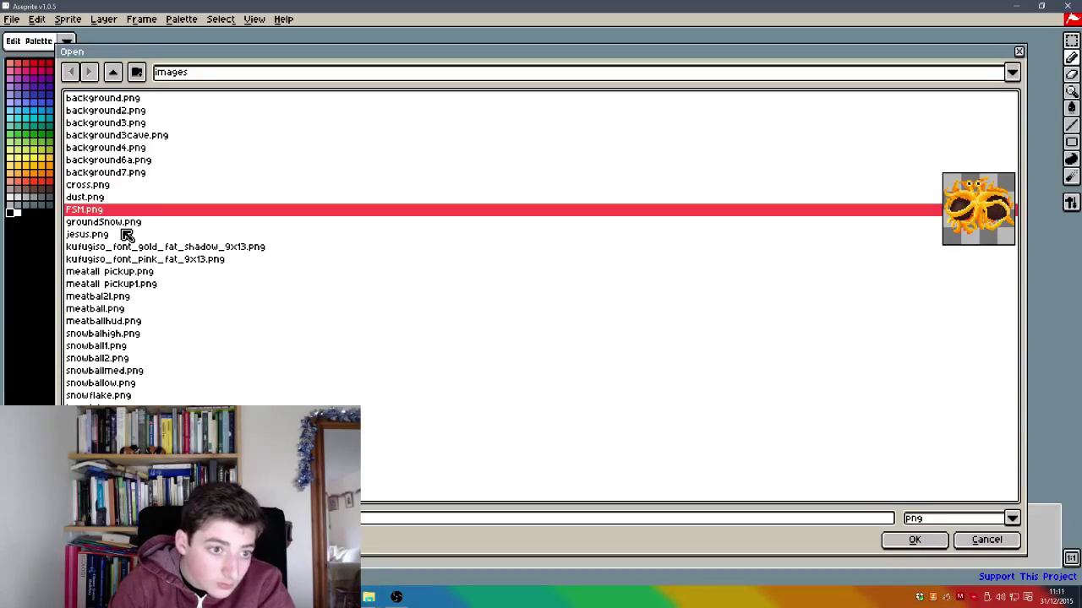
click(114, 300)
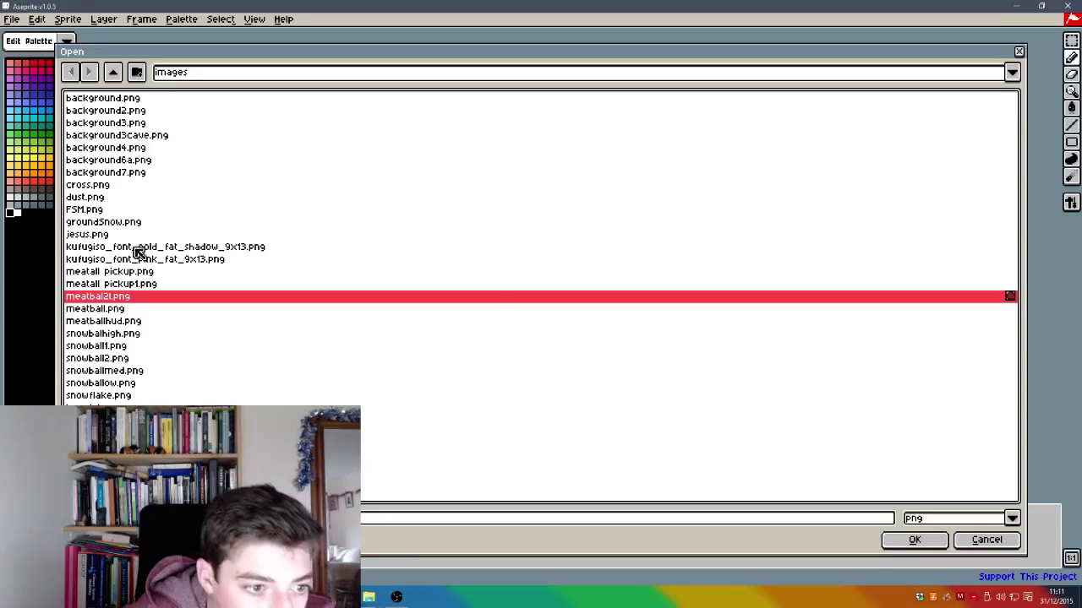
Step: Go through the images folder's PNG previews one by one, from the backgrounds down past snowflake.png, looking for the block tiles
click(116, 148)
click(121, 110)
click(109, 186)
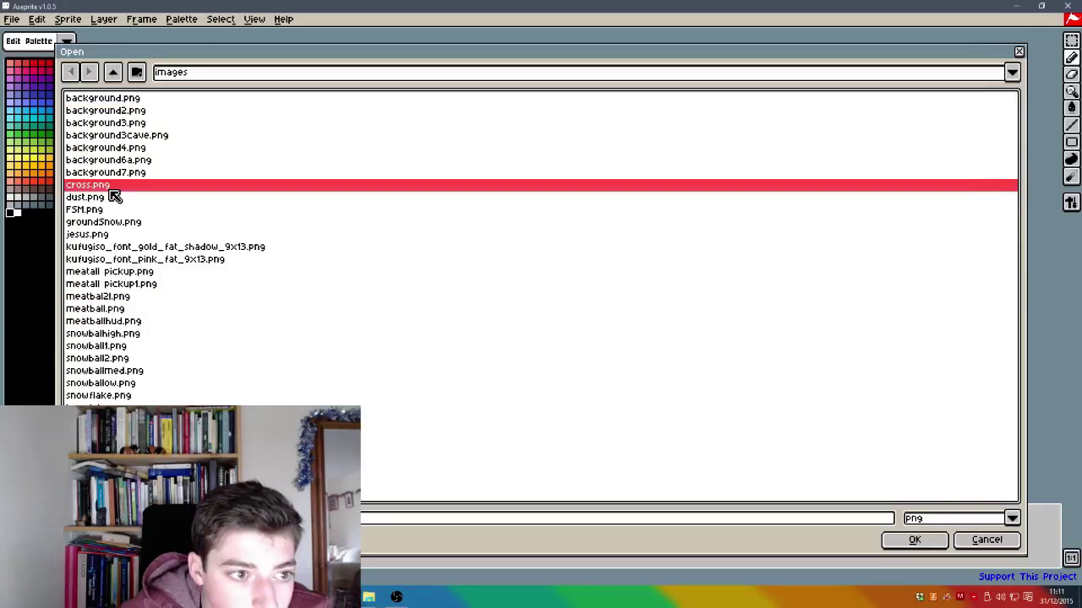
click(97, 210)
click(121, 199)
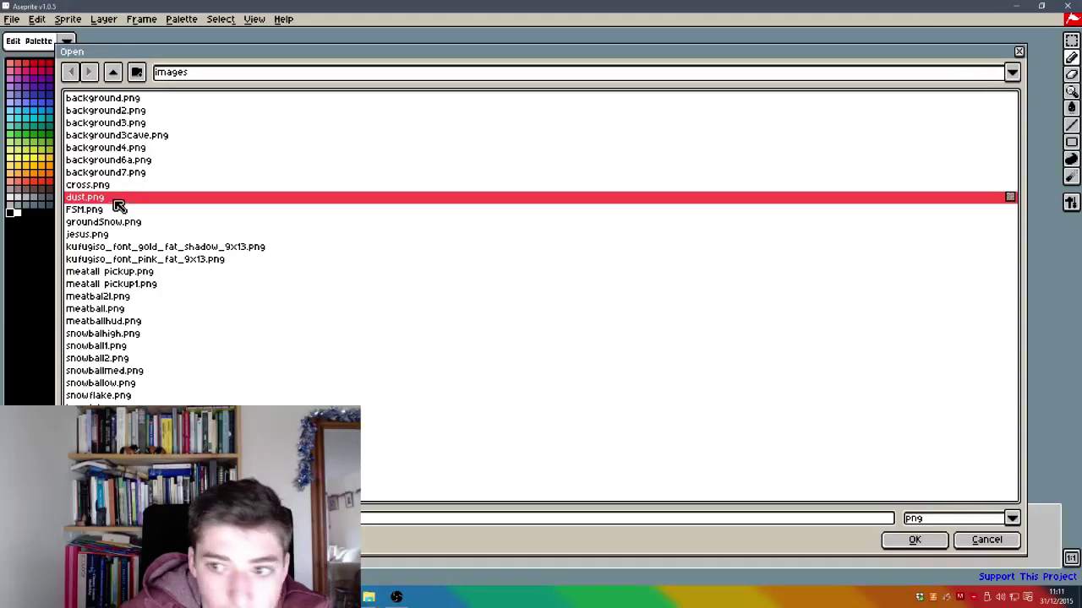
click(106, 222)
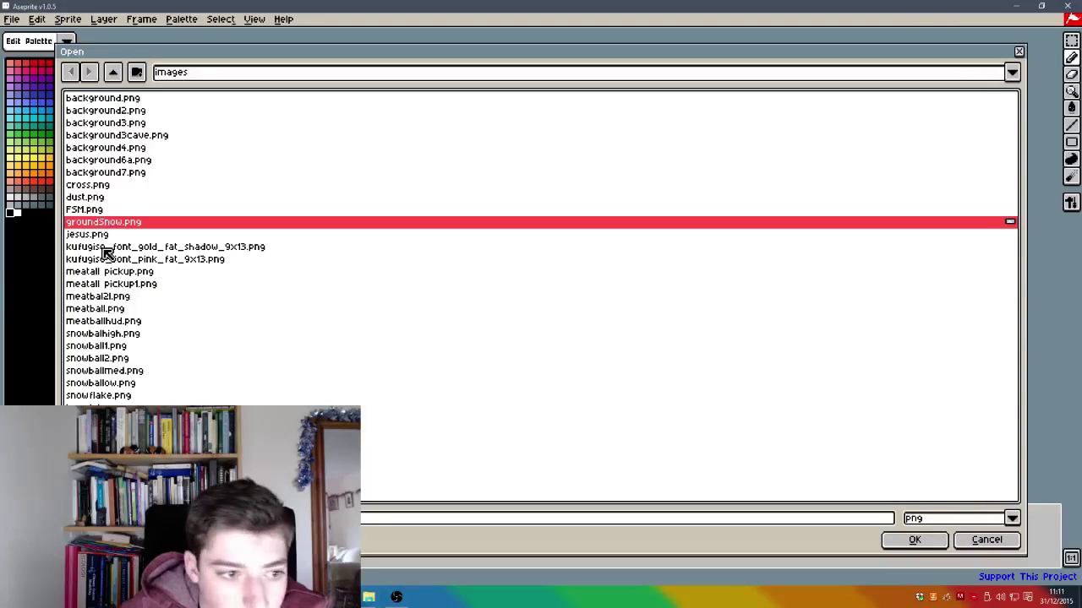
click(117, 246)
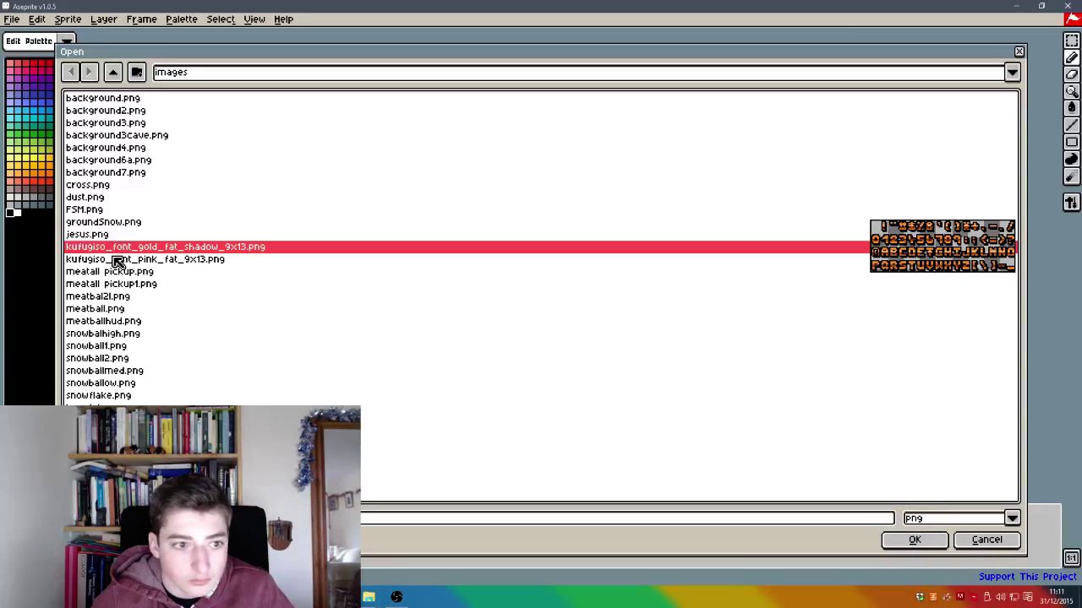
click(117, 260)
click(114, 273)
click(114, 285)
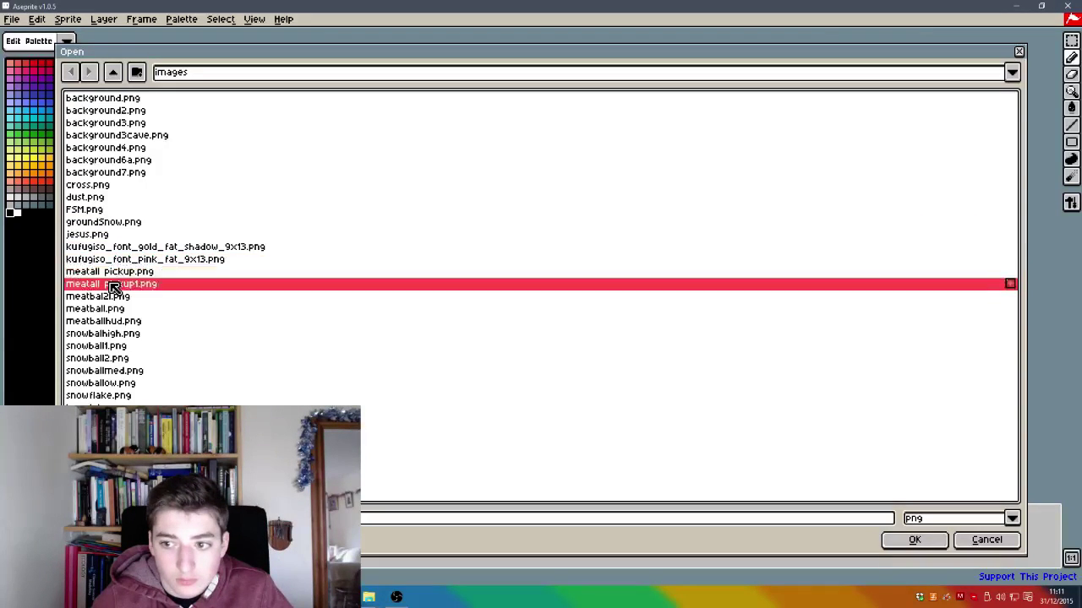
click(103, 311)
click(127, 298)
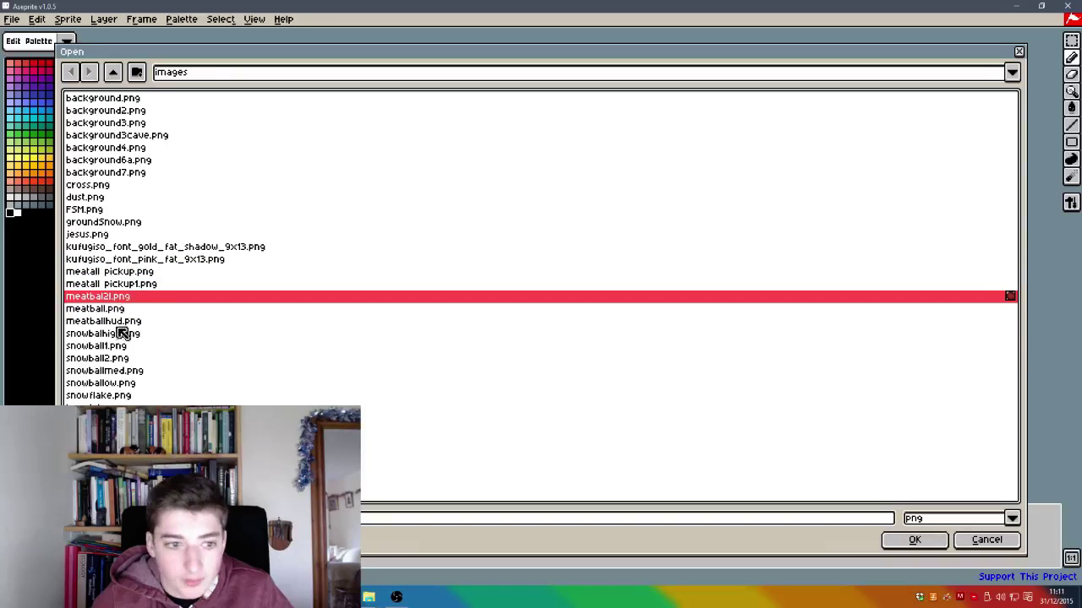
click(121, 335)
click(116, 347)
click(119, 359)
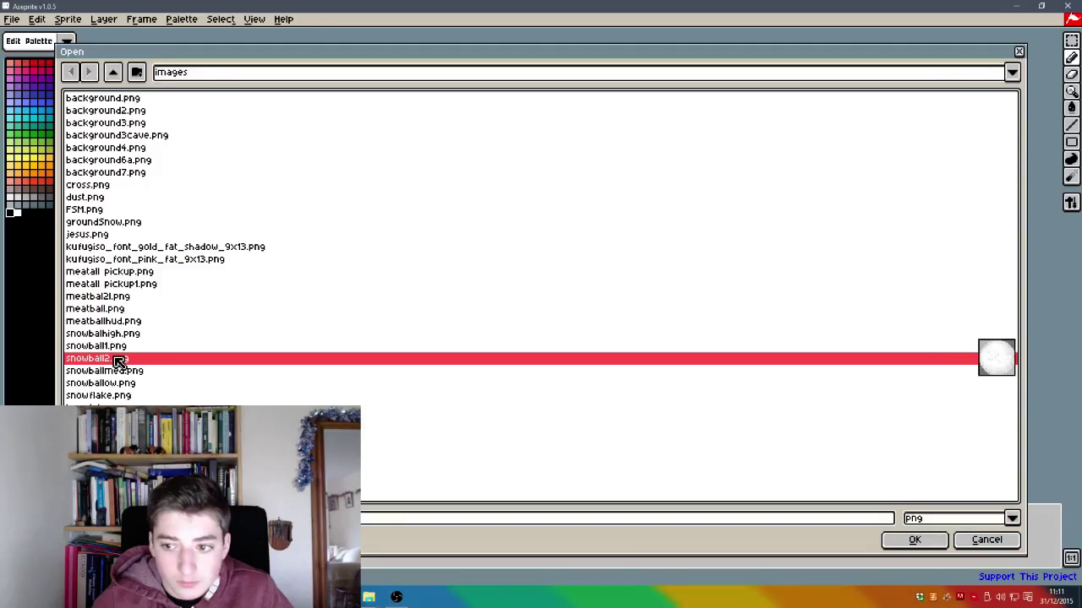
click(118, 371)
click(123, 396)
click(1004, 408)
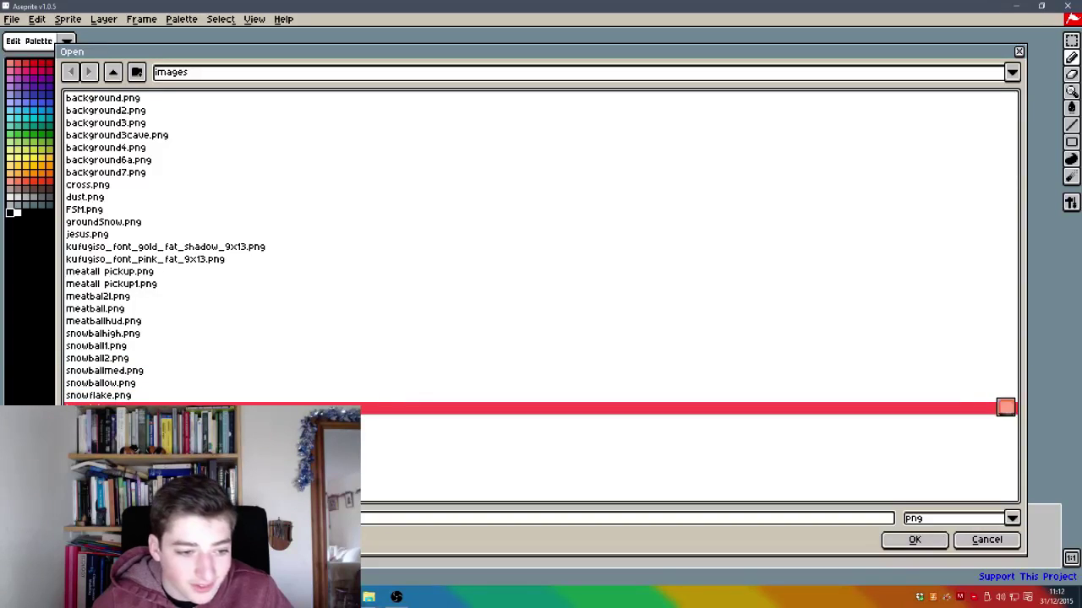
Step: Open tileset.png from the images folder and activate the rectangular marquee tool
click(1005, 419)
click(118, 445)
click(118, 433)
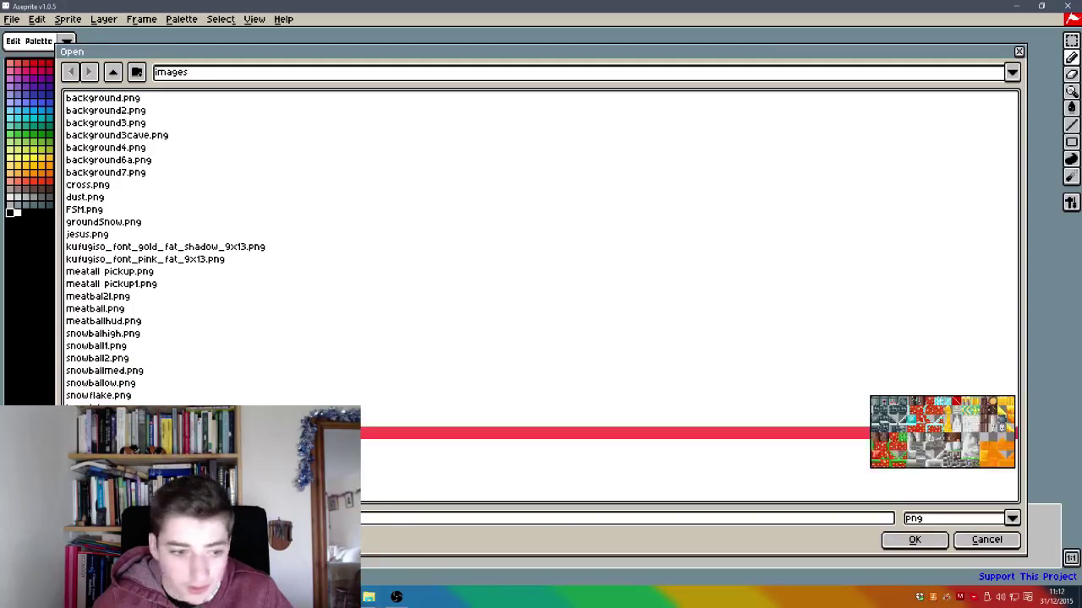
key(Return)
scroll(407, 327, up, 1)
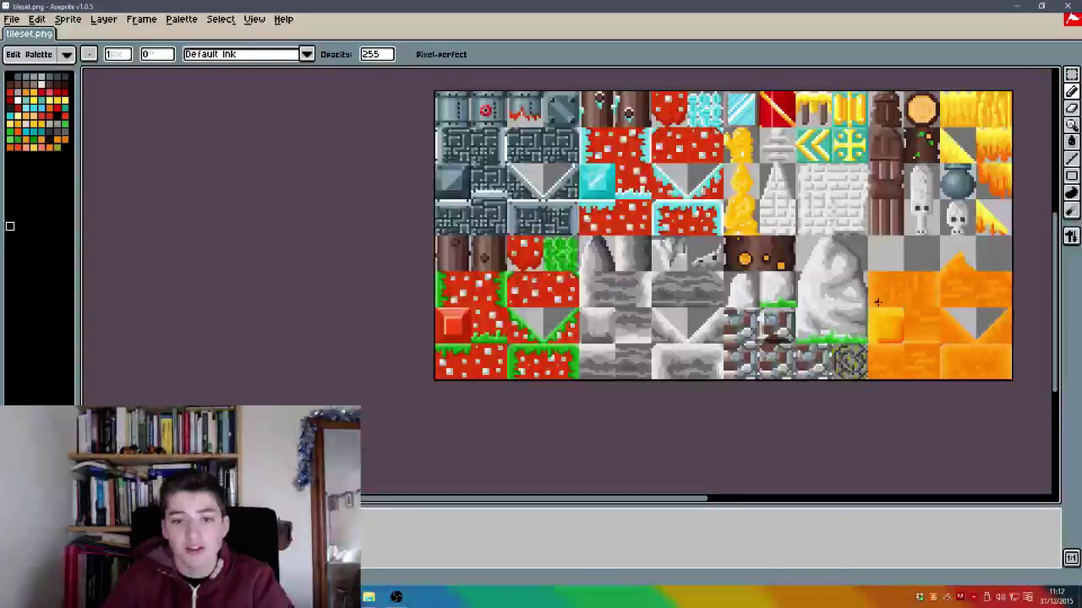
scroll(856, 245, down, 1)
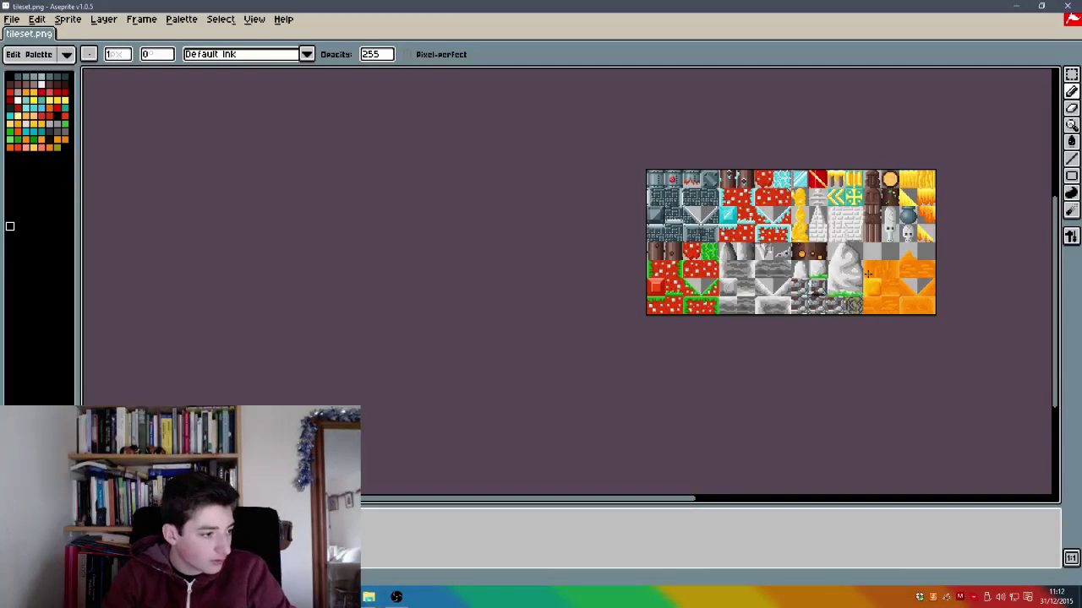
scroll(913, 161, up, 2)
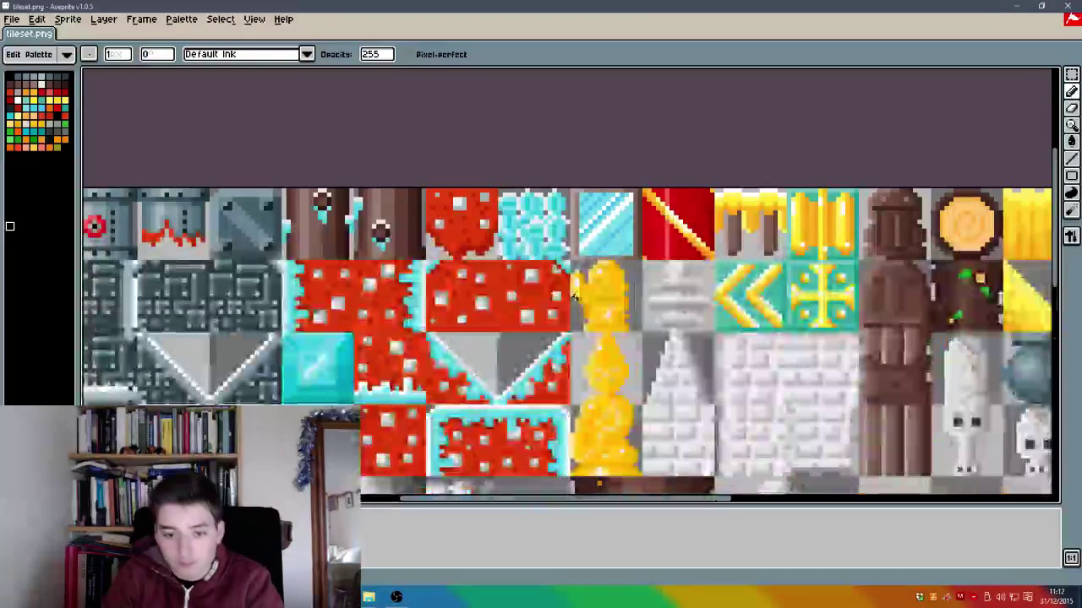
click(1071, 74)
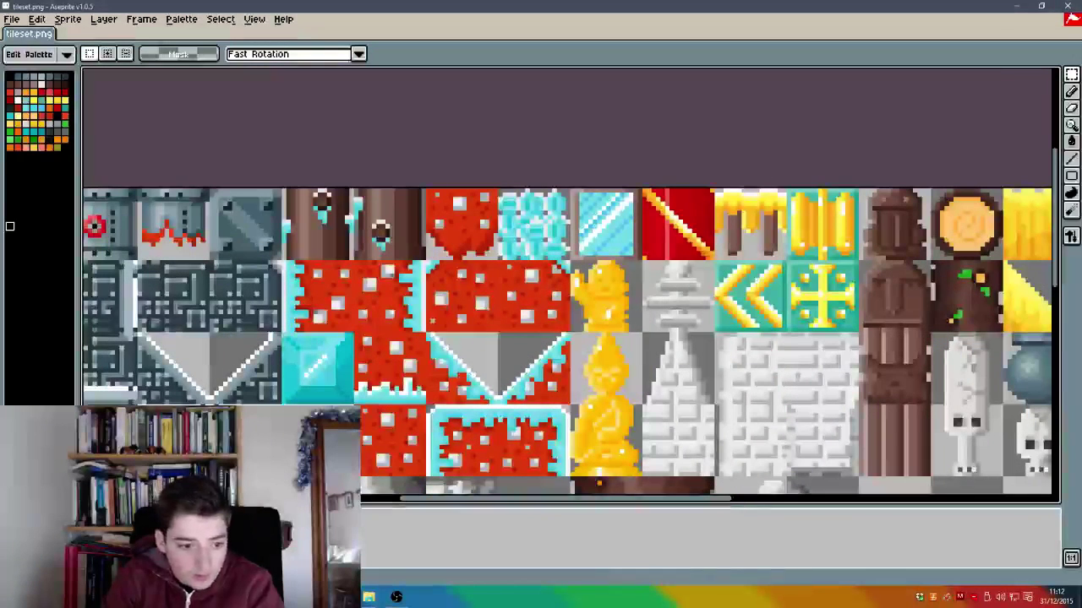
Step: Switch to Skype to send the message "STREAMING" in the open chat, and check the stream status in Open Broadcaster Software
click(338, 597)
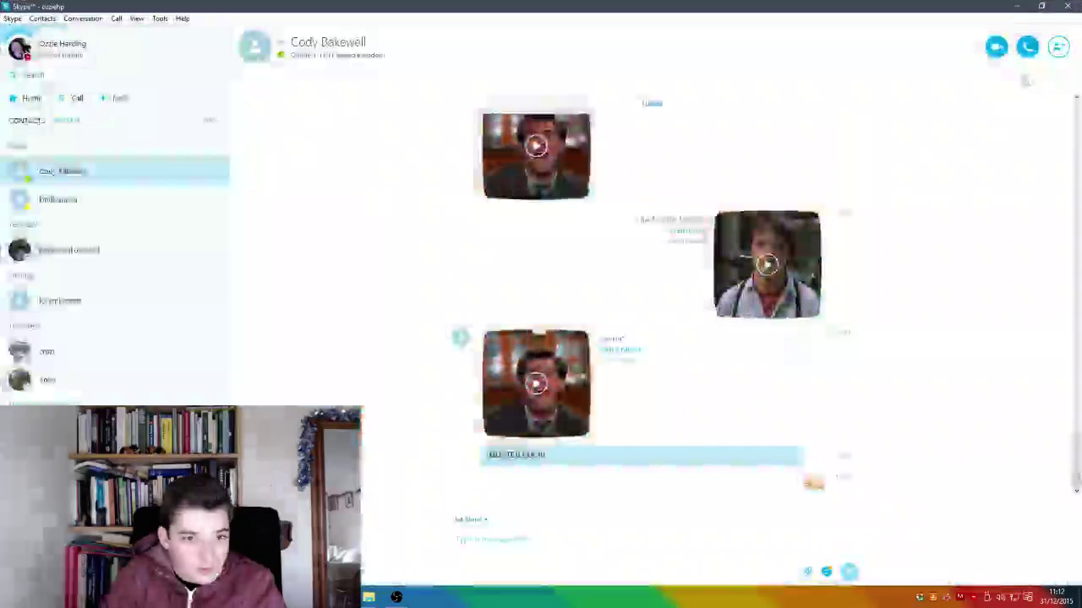
click(507, 547)
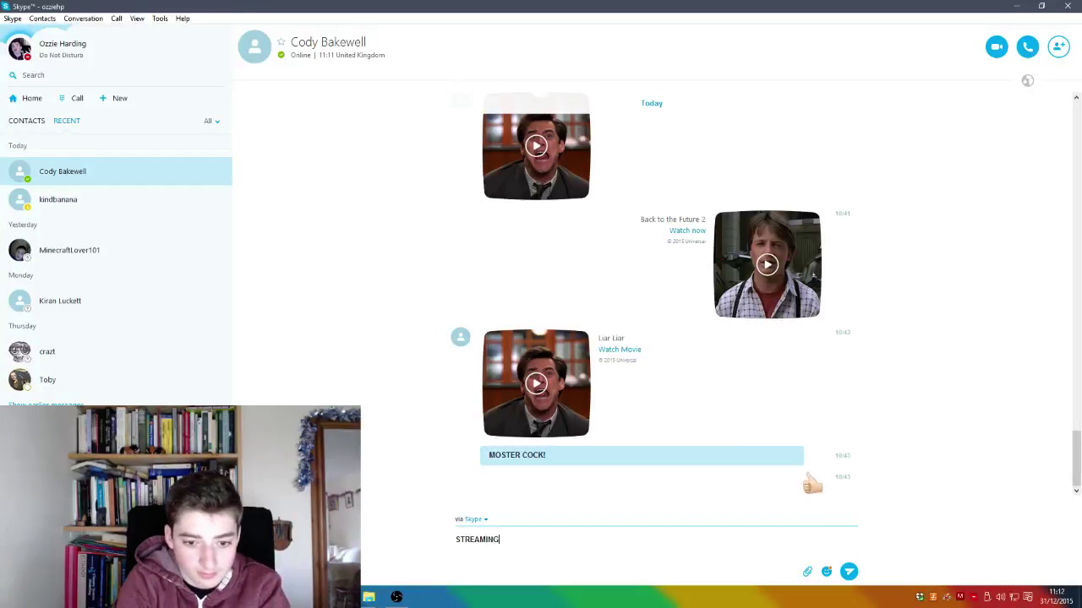
key(Return)
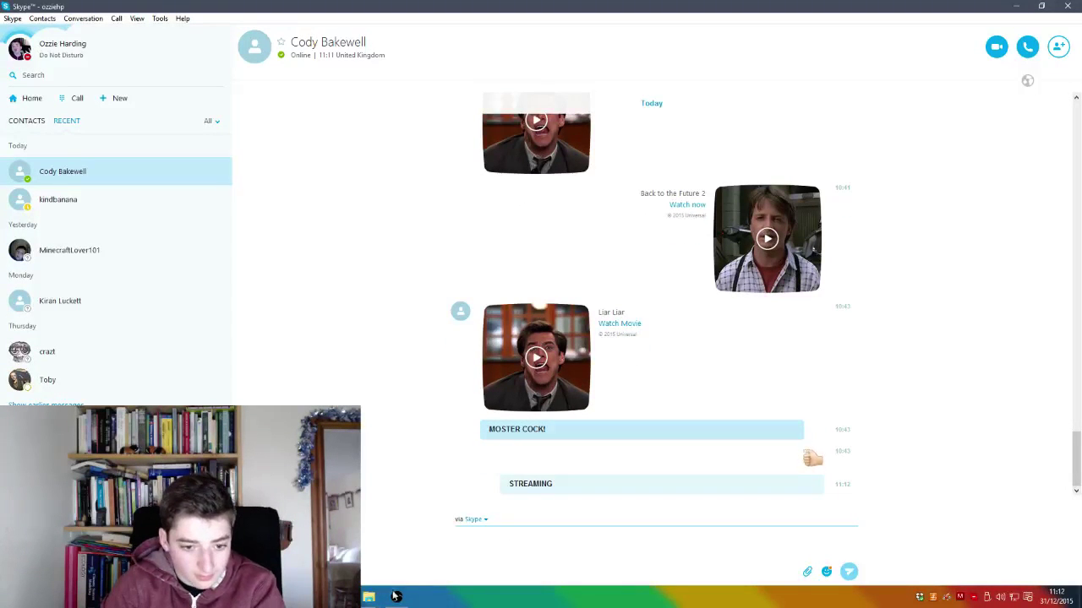
click(394, 597)
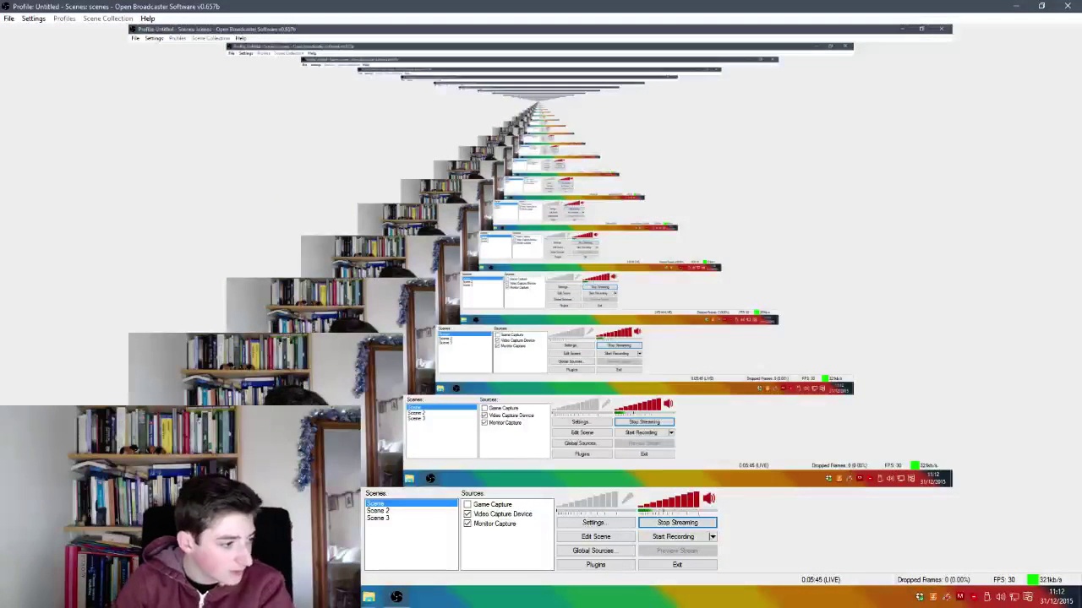
Step: Switch back to Aseprite and select and copy the whole cyan ice block tile in tileset.png
key(alt+Tab)
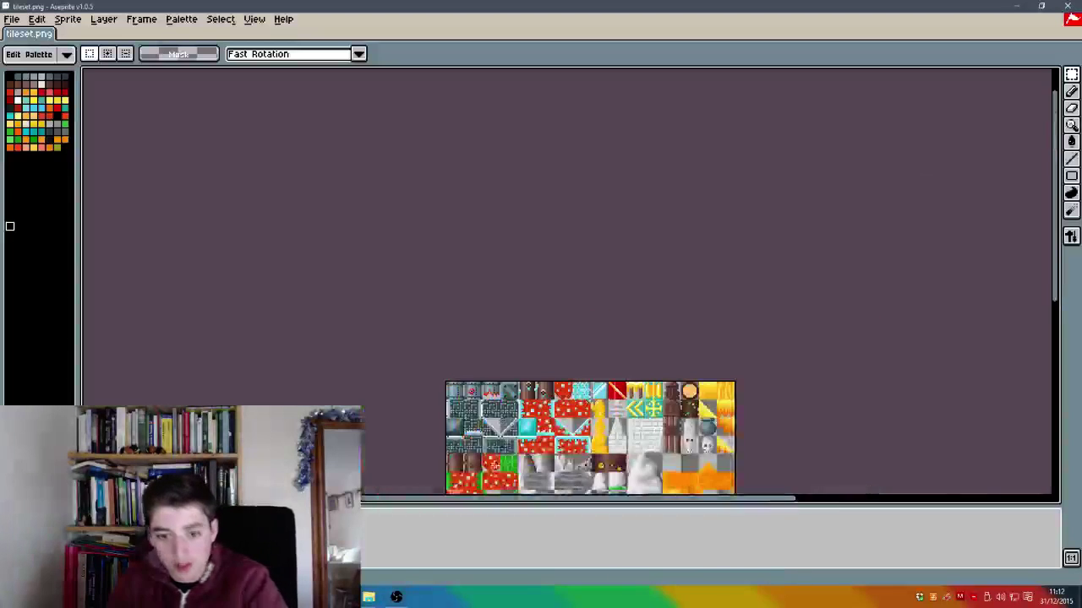
scroll(483, 490, up, 3)
scroll(560, 268, up, 2)
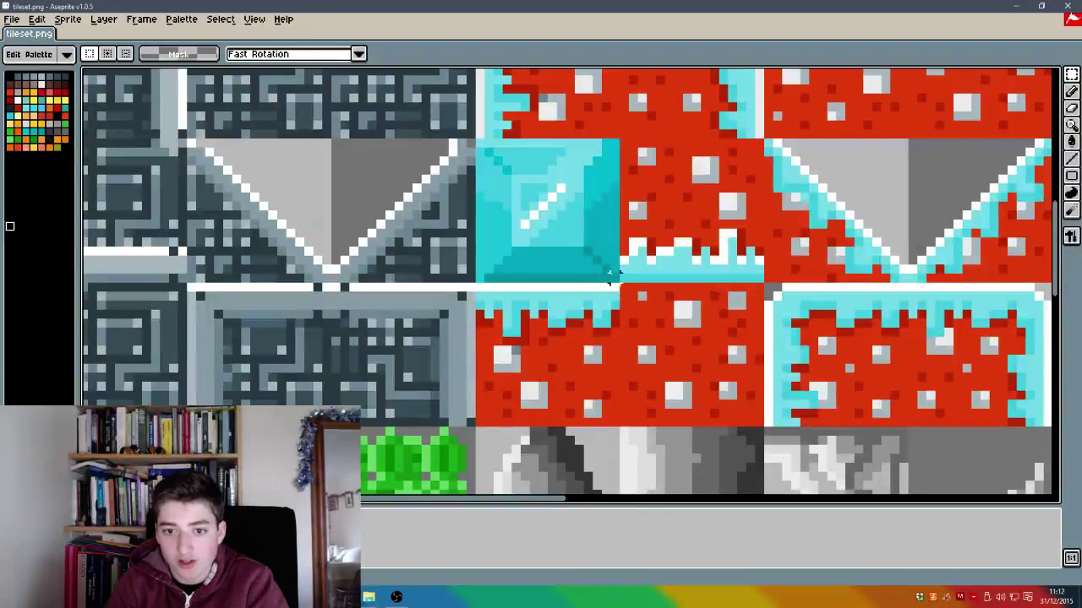
drag(610, 279, 473, 135)
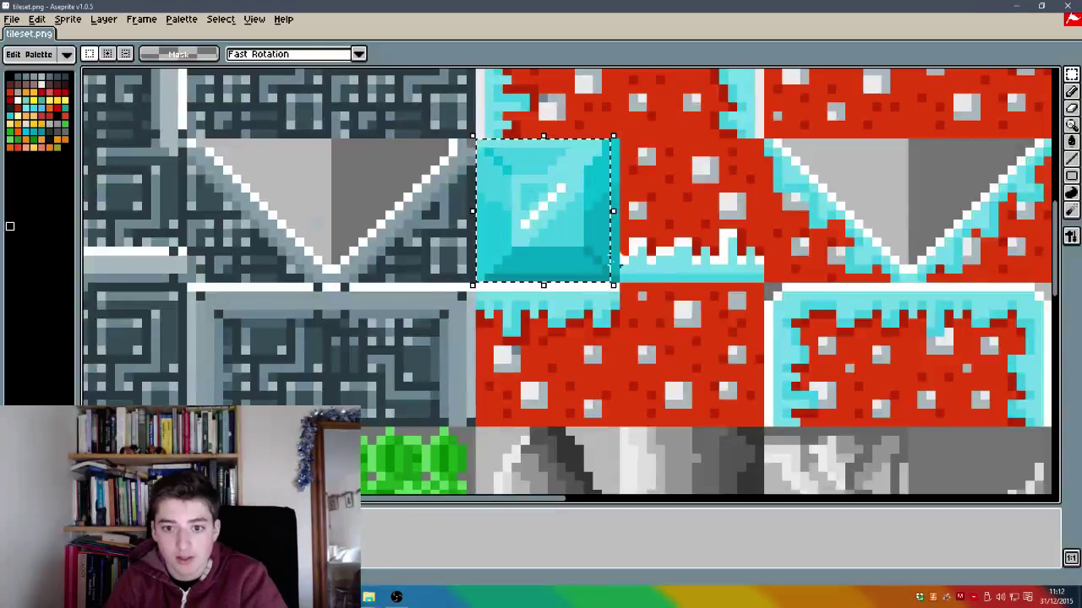
click(606, 289)
drag(610, 278, 474, 136)
Step: Create a new 16 × 16 sprite in RGB color with a transparent background
click(11, 19)
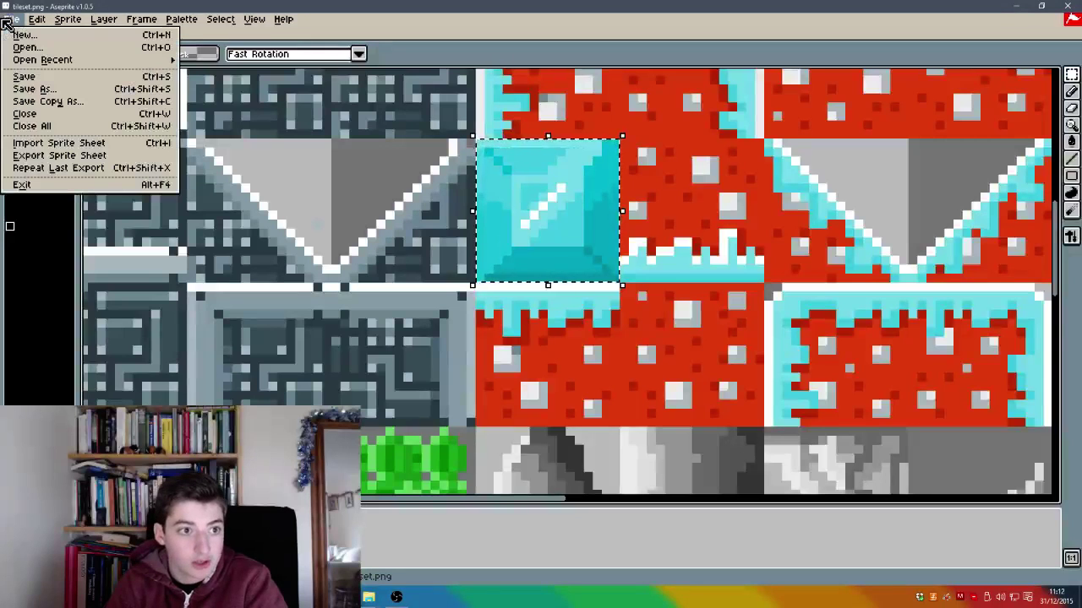
click(24, 31)
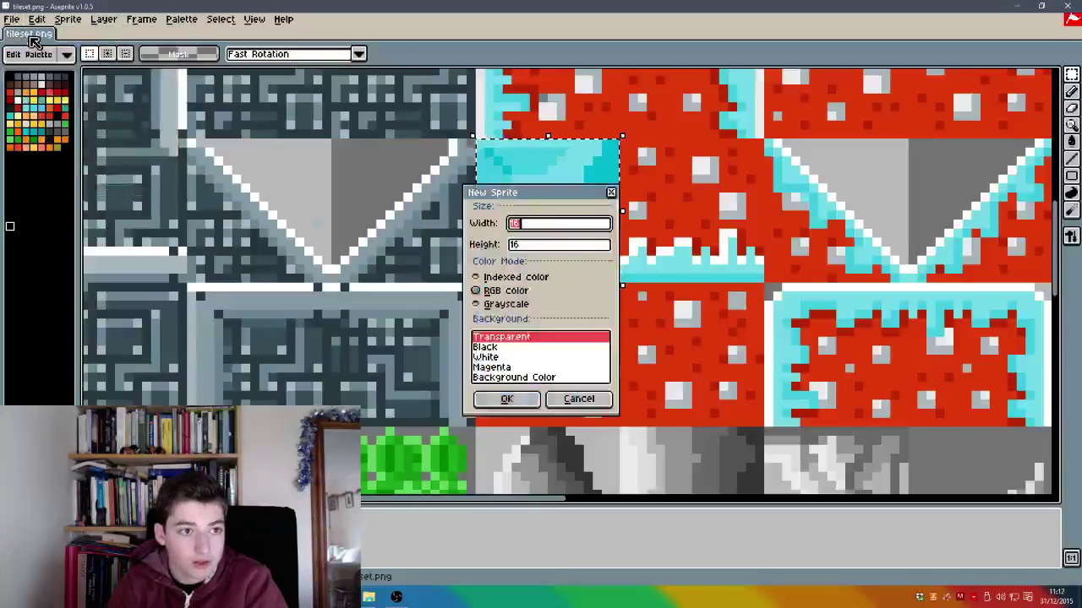
click(507, 401)
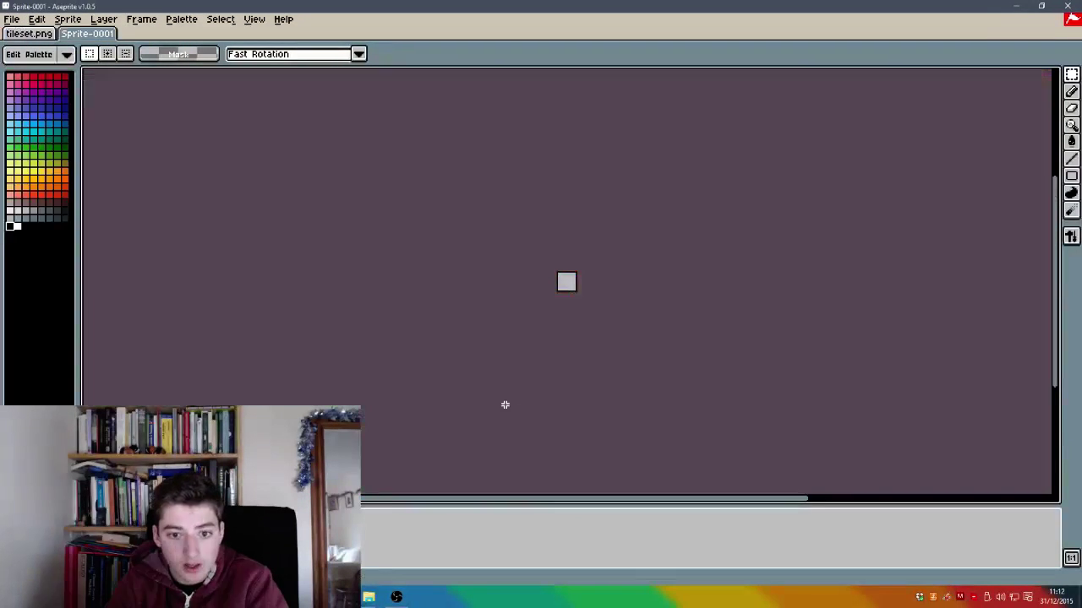
Step: Paste the copied ice block tile into the new sprite and commit its placement
key(ctrl+v)
scroll(552, 325, up, 2)
scroll(551, 218, down, 2)
scroll(565, 165, up, 2)
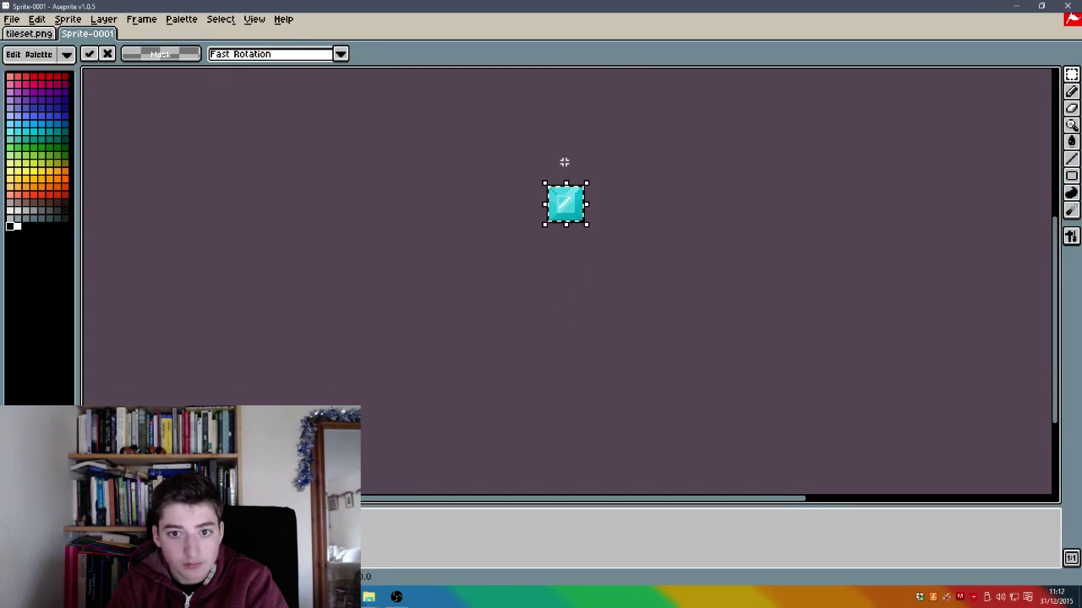
click(568, 171)
scroll(571, 172, up, 2)
scroll(397, 256, down, 2)
scroll(401, 259, up, 2)
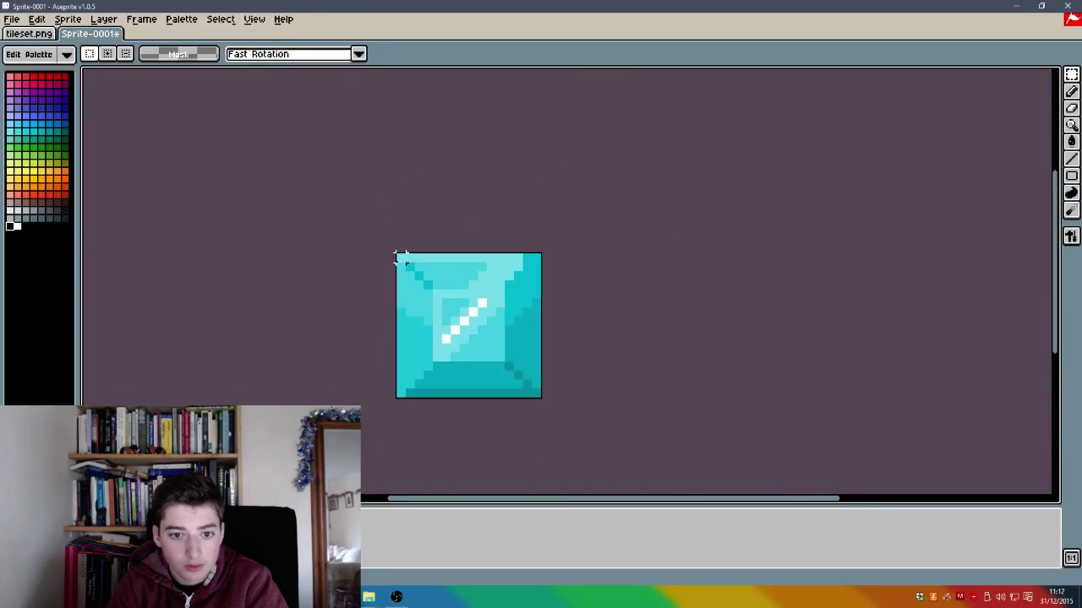
Step: Activate the Pencil tool at 255 opacity for drawing on the ice block sprite
click(1074, 110)
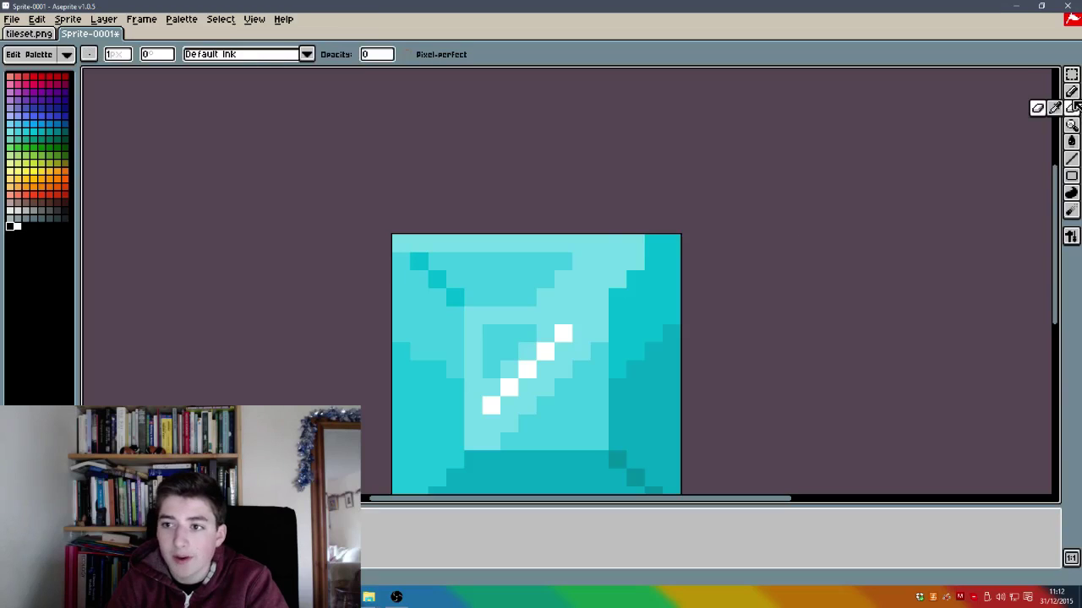
key(alt)
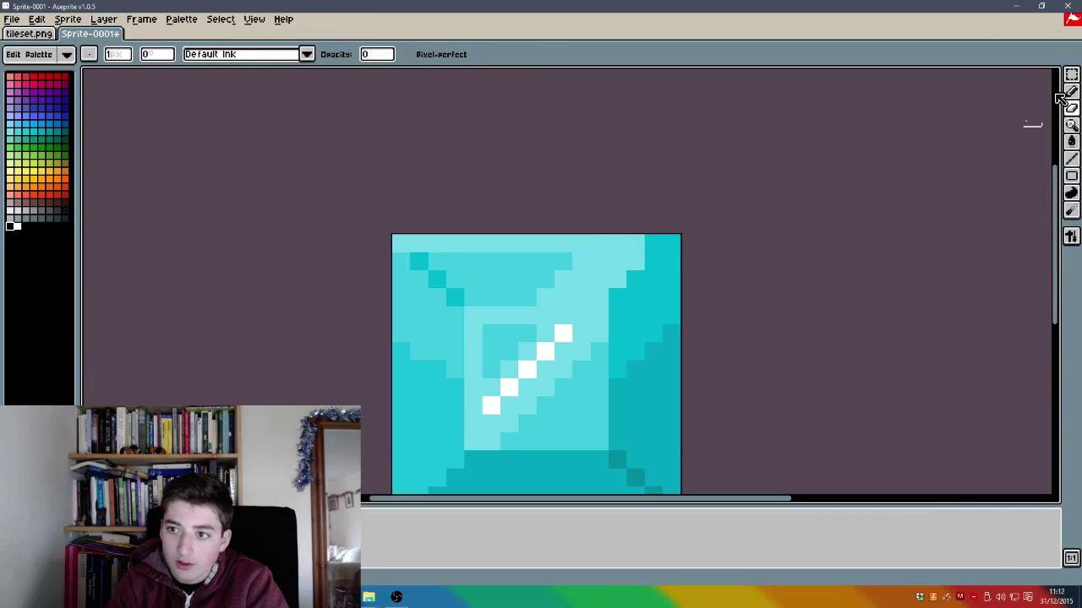
click(1057, 97)
click(1072, 91)
scroll(786, 342, down, 2)
scroll(774, 393, up, 2)
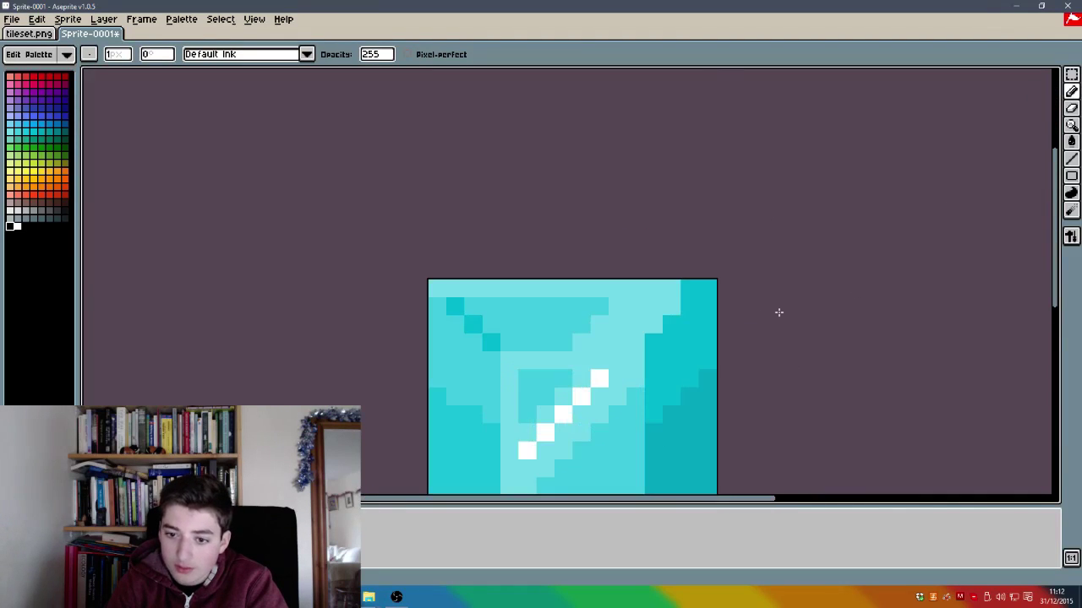
Step: Try extending the white diagonal highlight to the ice block's upper-right corner, and undo it
scroll(575, 334, up, 1)
click(708, 343)
click(723, 328)
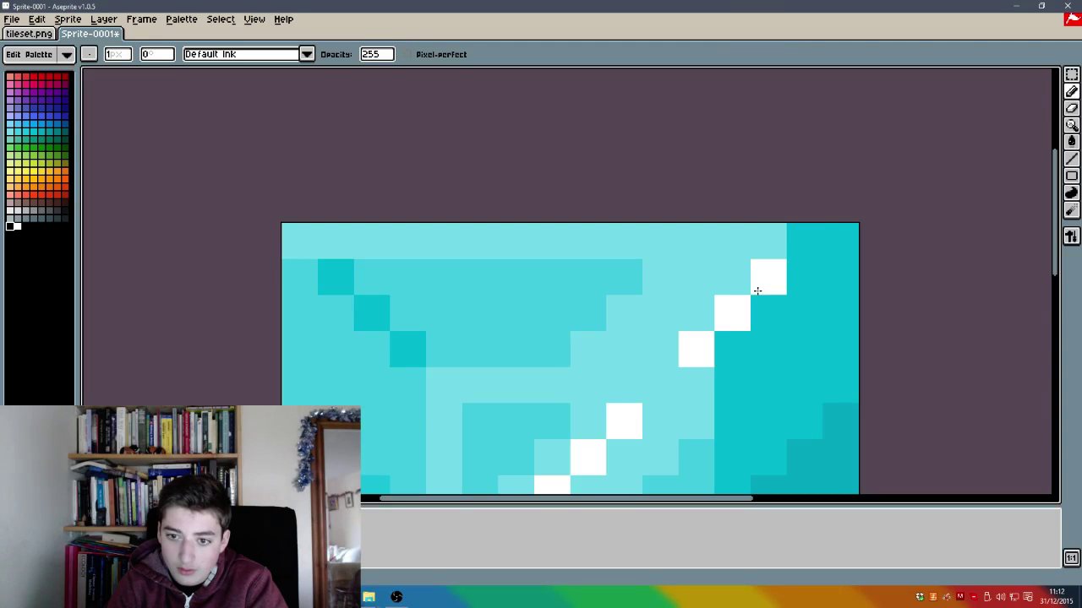
click(793, 249)
scroll(792, 250, down, 5)
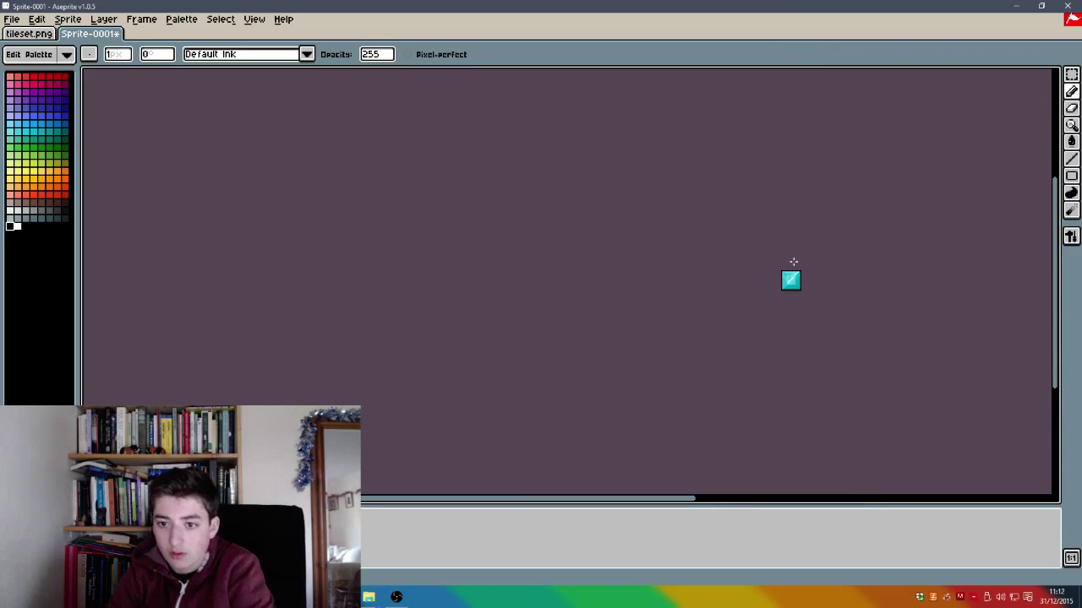
scroll(775, 225, up, 1)
key(ctrl+z)
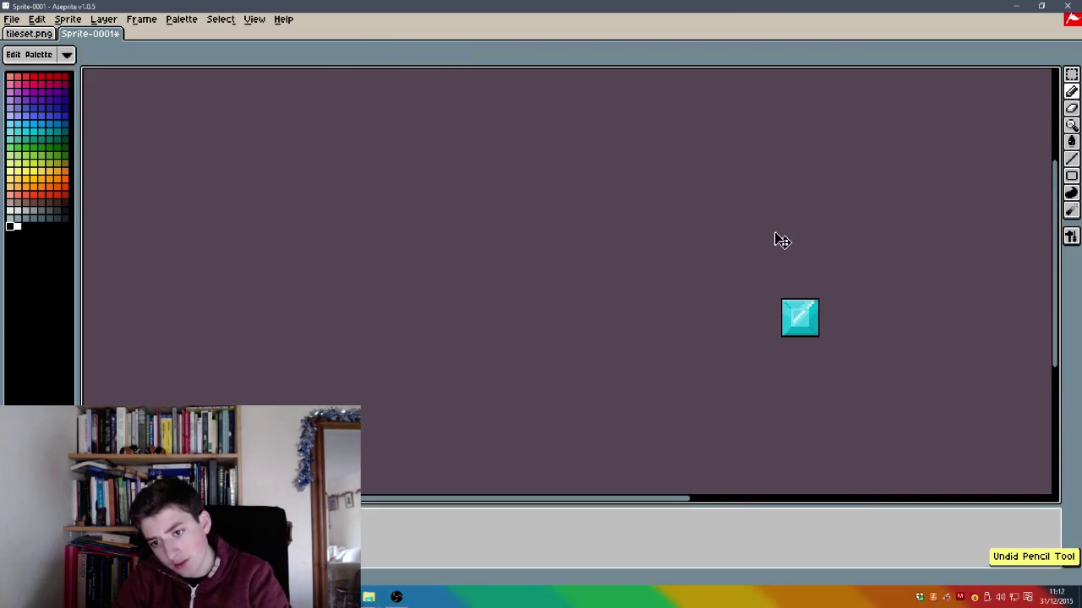
Step: Extend the ice block's light-cyan top edge by one pixel and shade its upper-right diagonal edge with mid-cyan pixels
scroll(837, 338, up, 5)
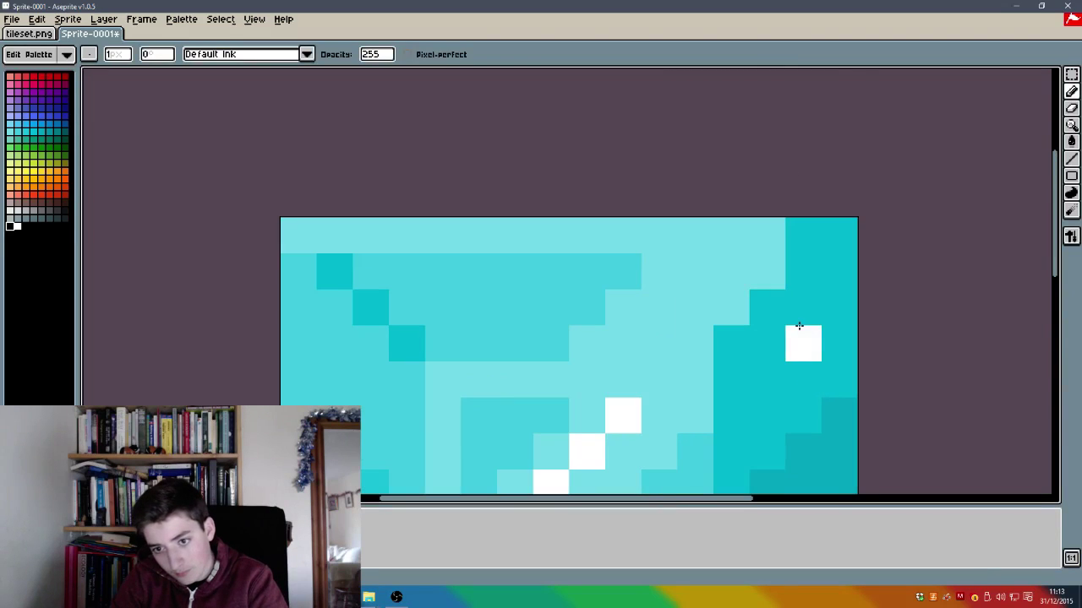
key(alt)
alt+click(763, 234)
click(787, 226)
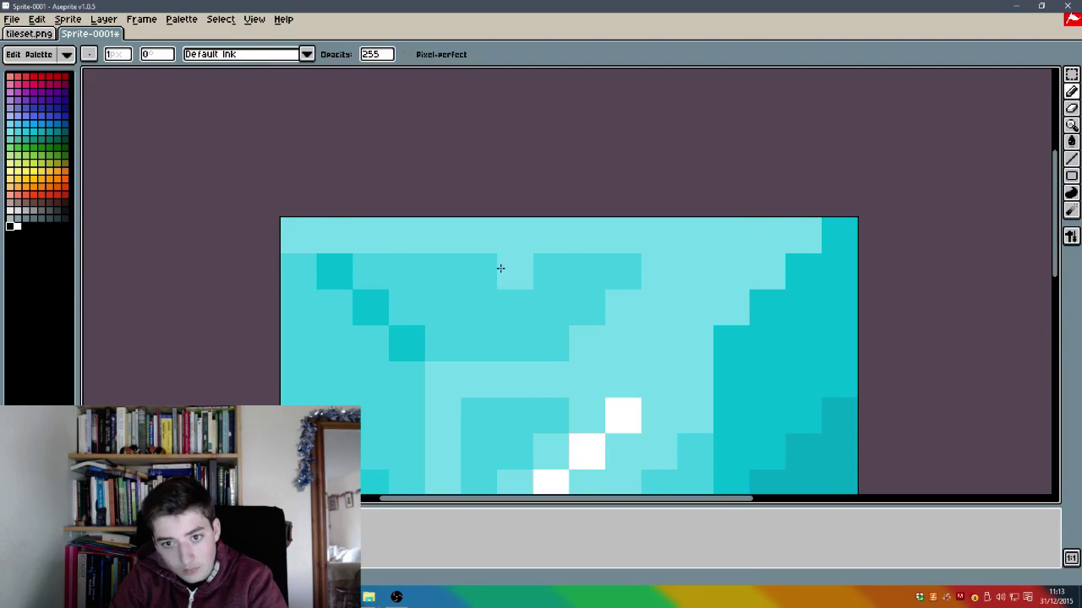
key(alt)
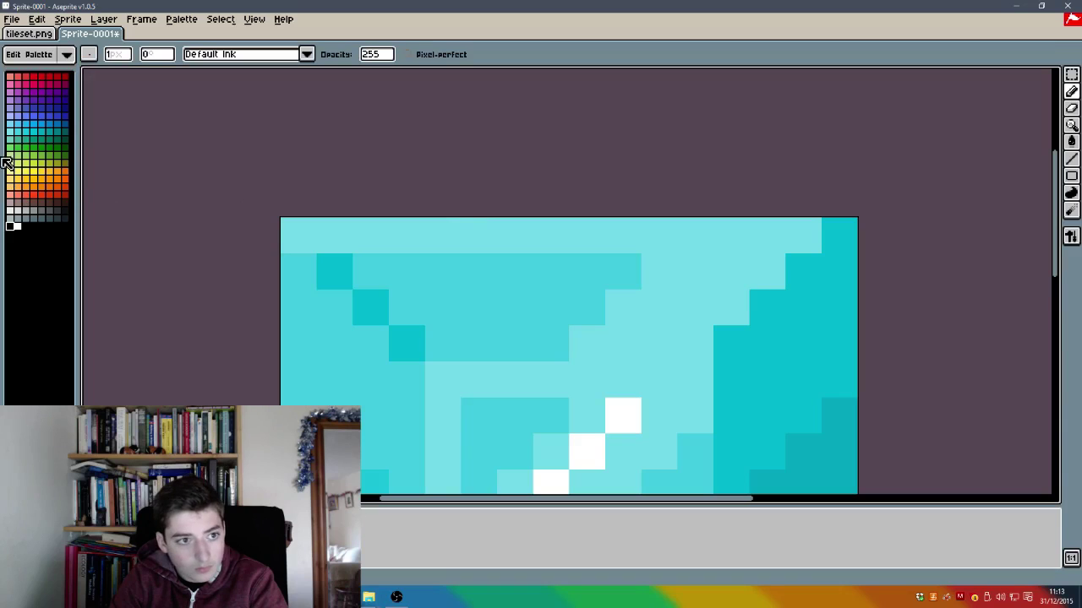
click(11, 132)
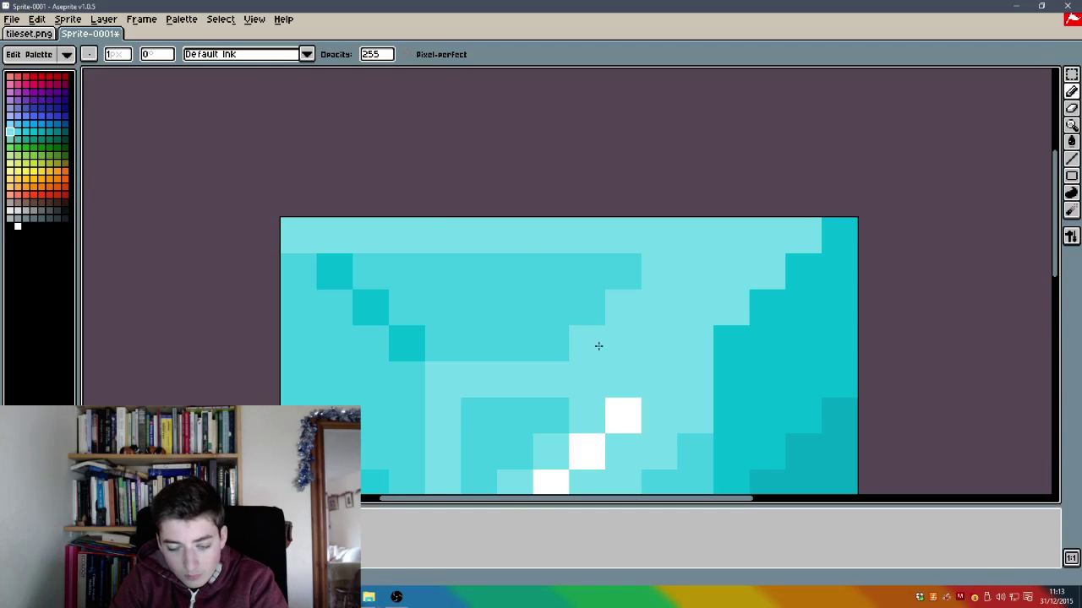
scroll(598, 346, down, 5)
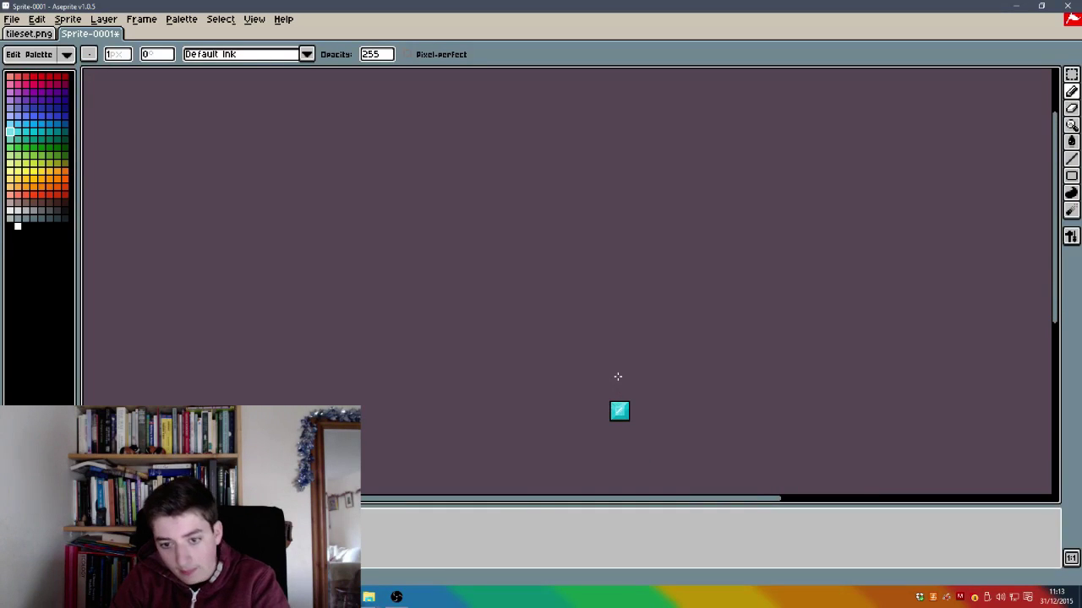
scroll(570, 371, up, 5)
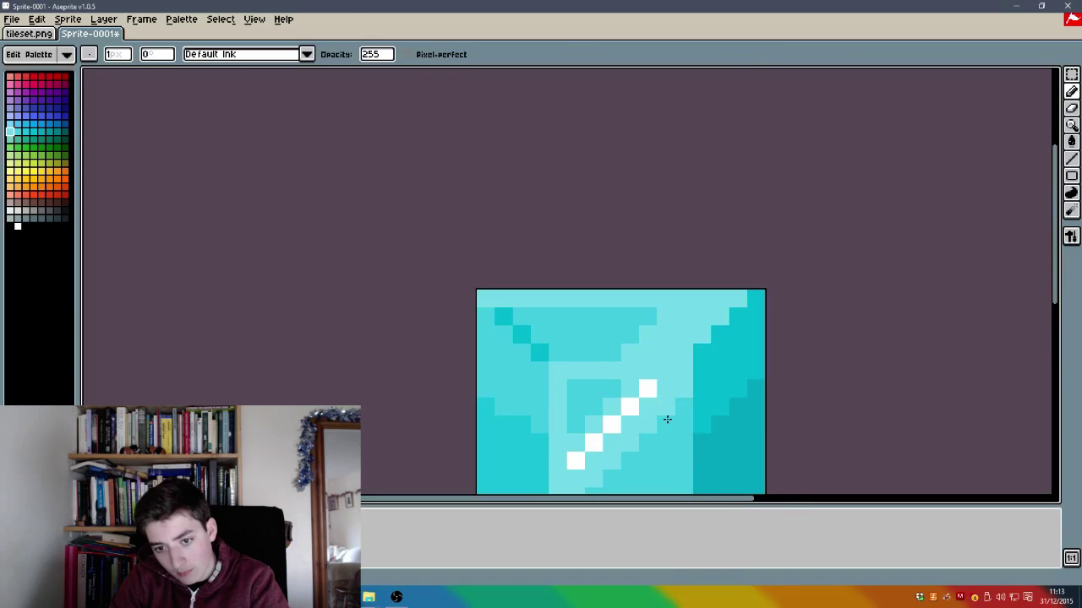
scroll(665, 422, down, 3)
scroll(679, 404, up, 1)
scroll(679, 404, up, 2)
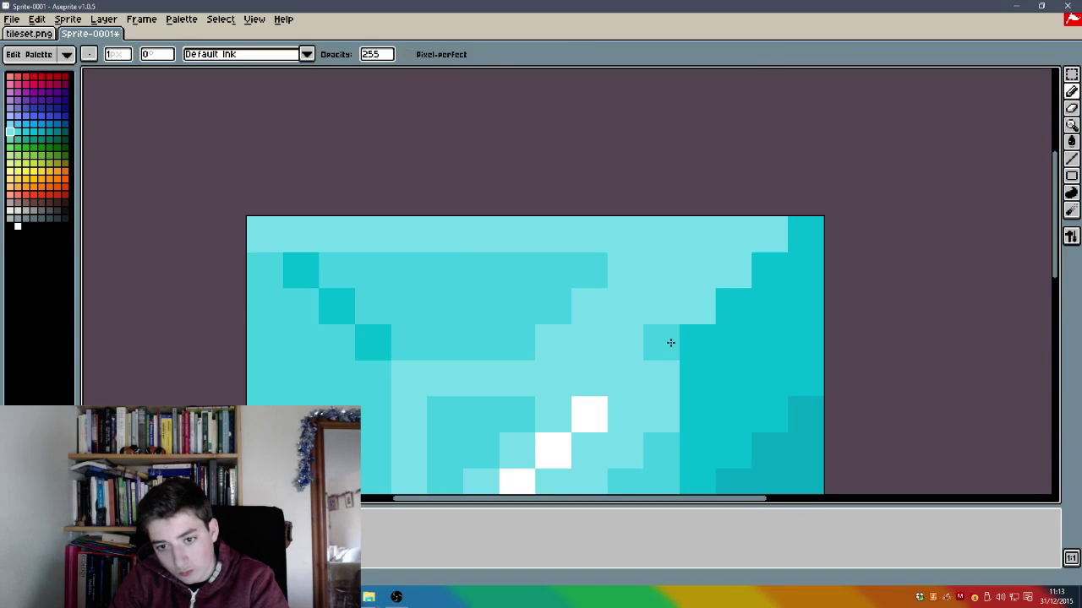
scroll(750, 258, down, 3)
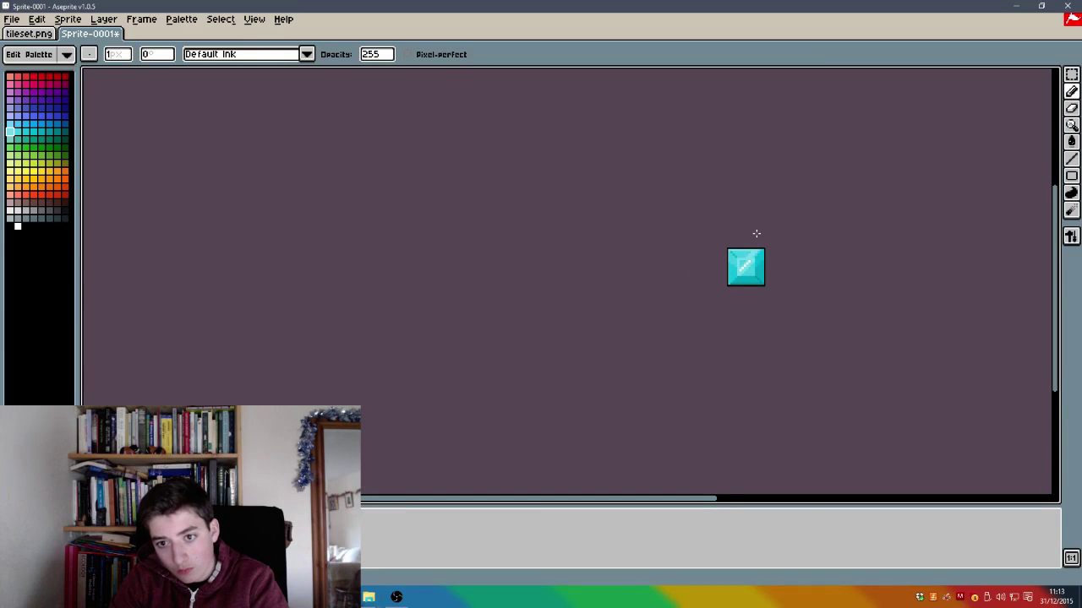
scroll(773, 217, up, 3)
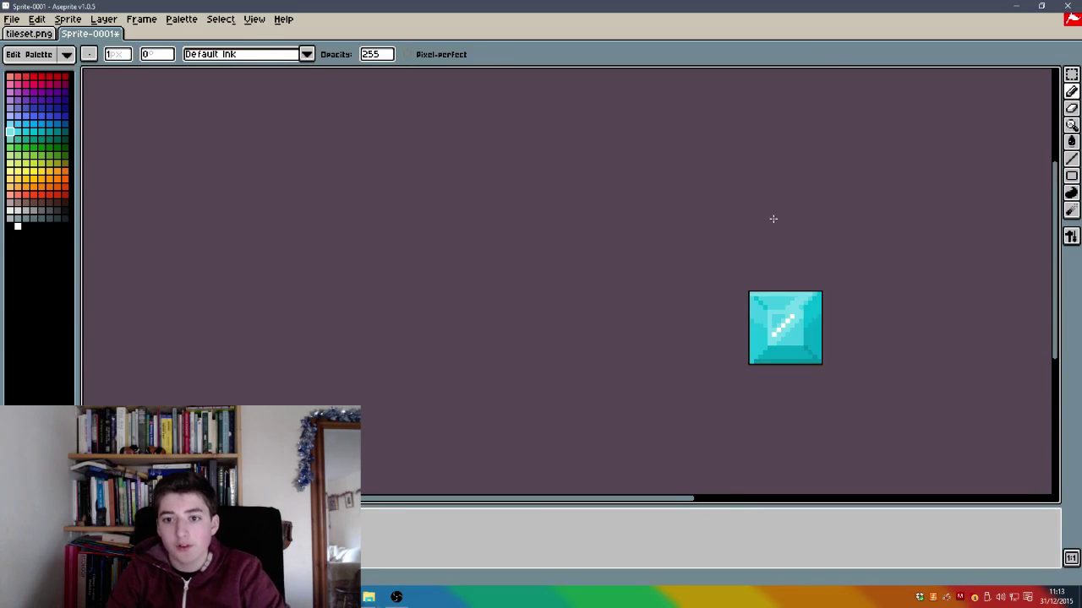
scroll(784, 360, up, 1)
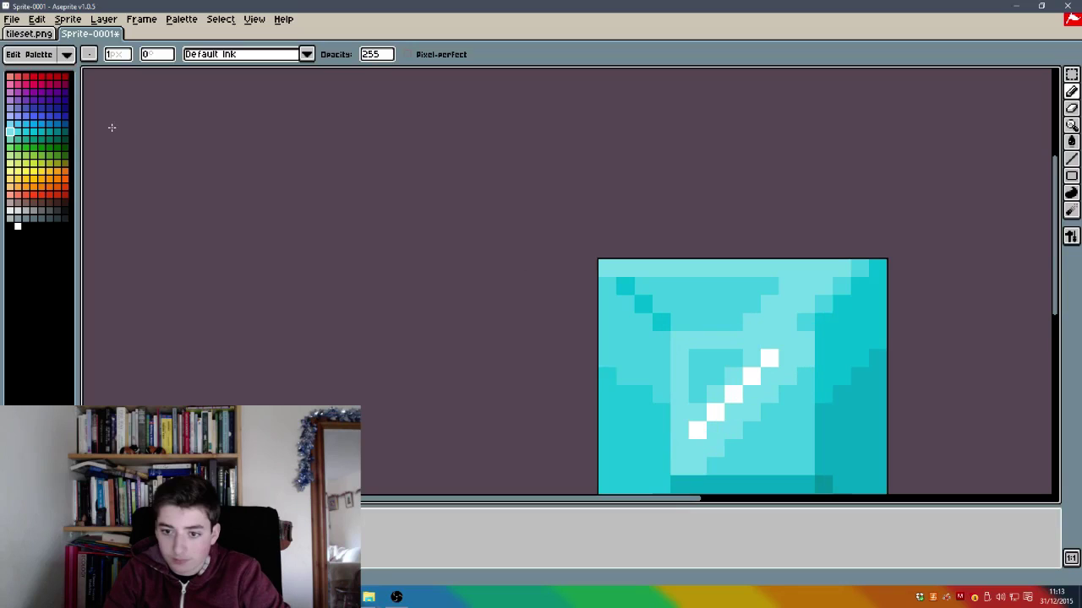
Step: Save the ice block sprite in PNG format as ice.png in the project's images folder
click(11, 19)
click(20, 90)
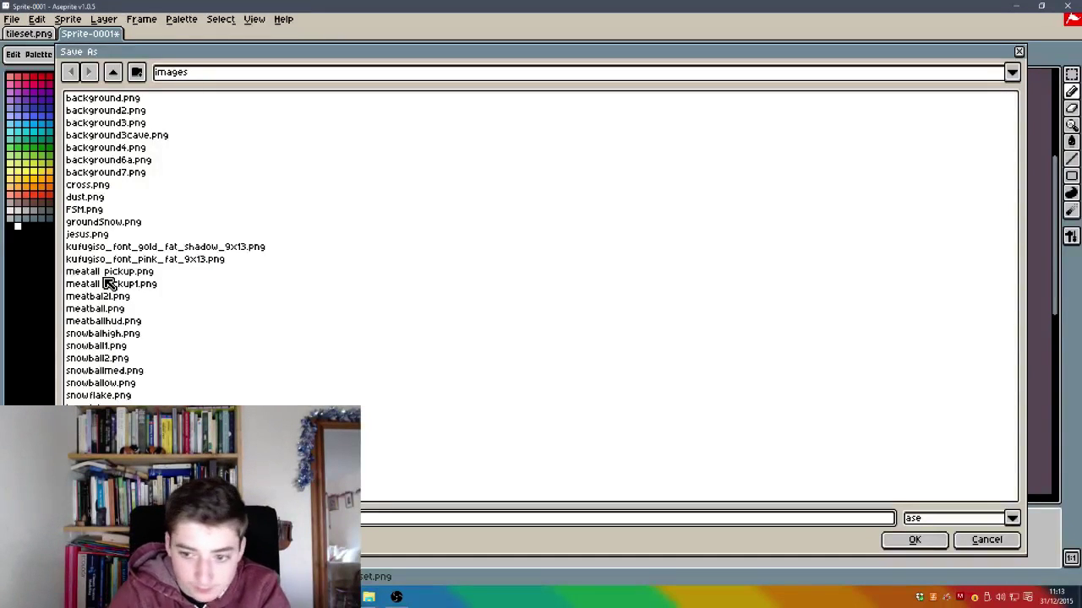
click(941, 515)
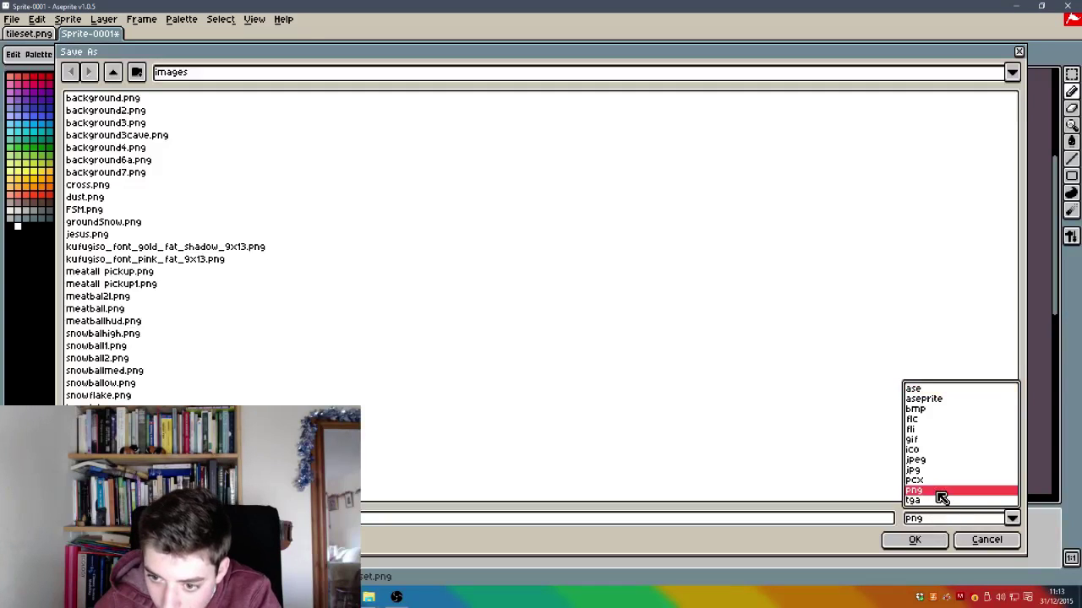
click(938, 491)
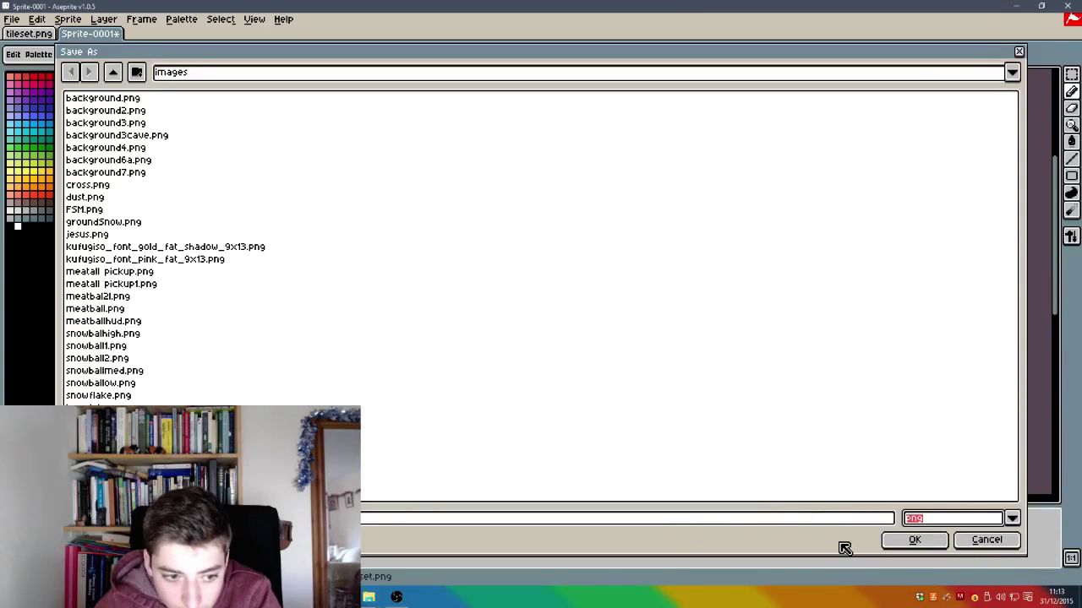
click(898, 539)
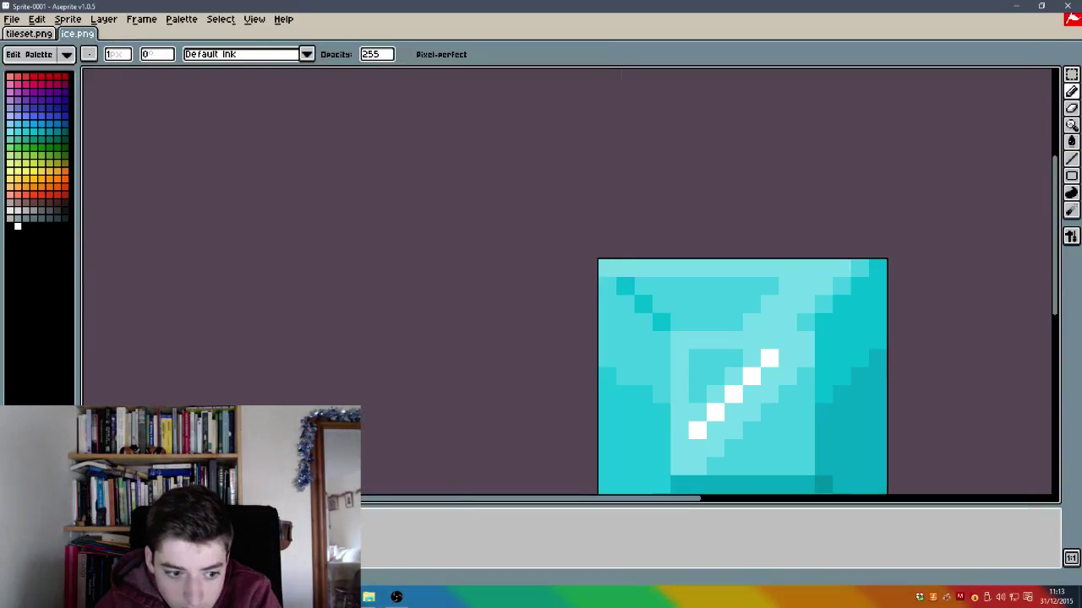
Step: Switch to Construct 2 with the santa boss layout open
key(alt+Tab)
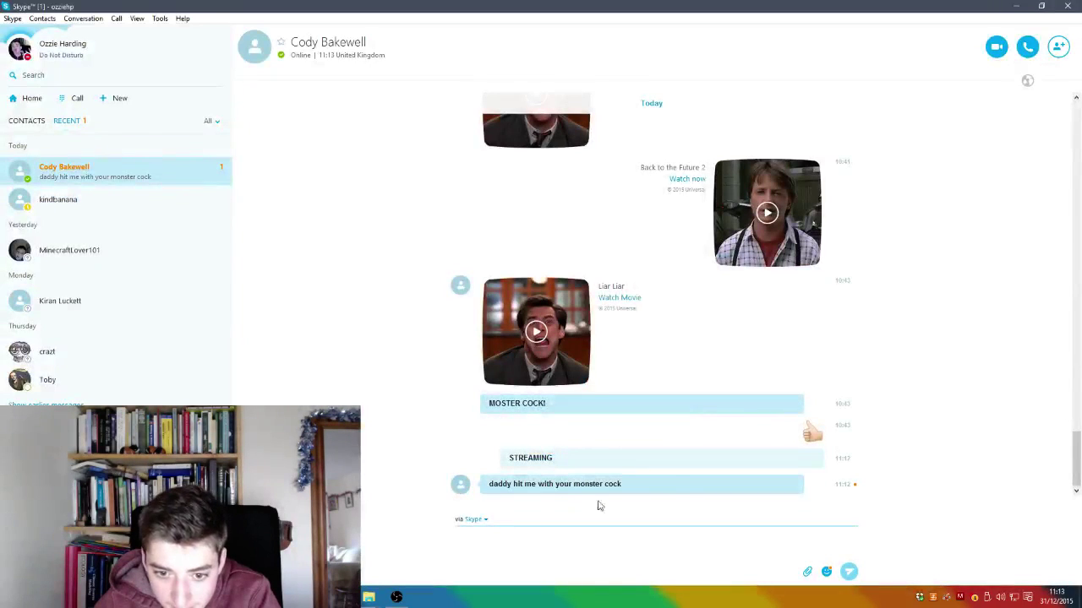
drag(601, 492, 642, 488)
click(174, 597)
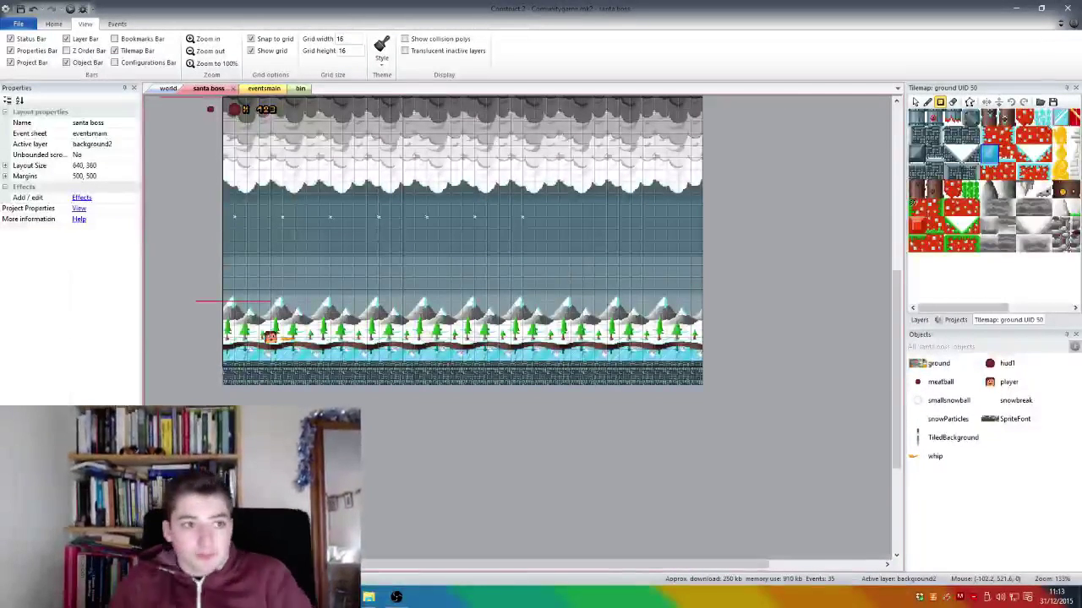
click(38, 90)
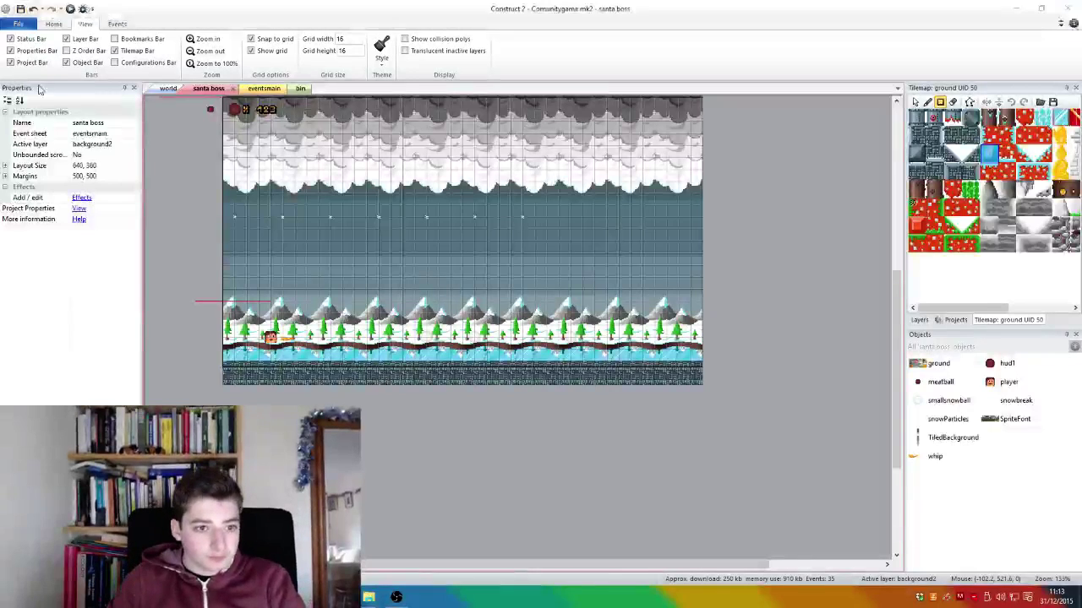
Step: Select the snowy mountain tiled background on the background2 layer and delete it from the layout
click(953, 438)
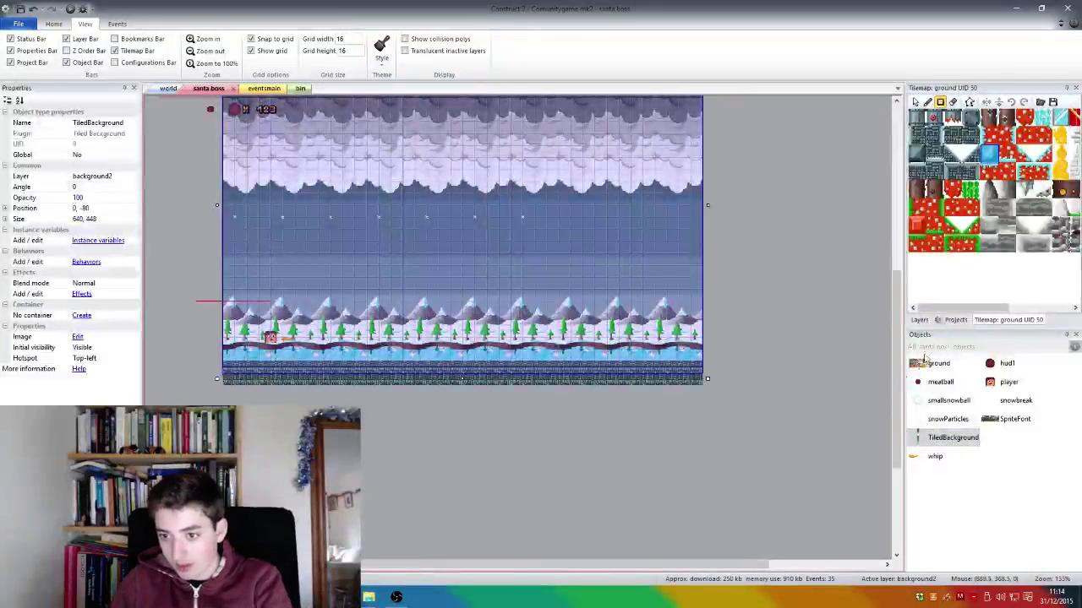
click(918, 321)
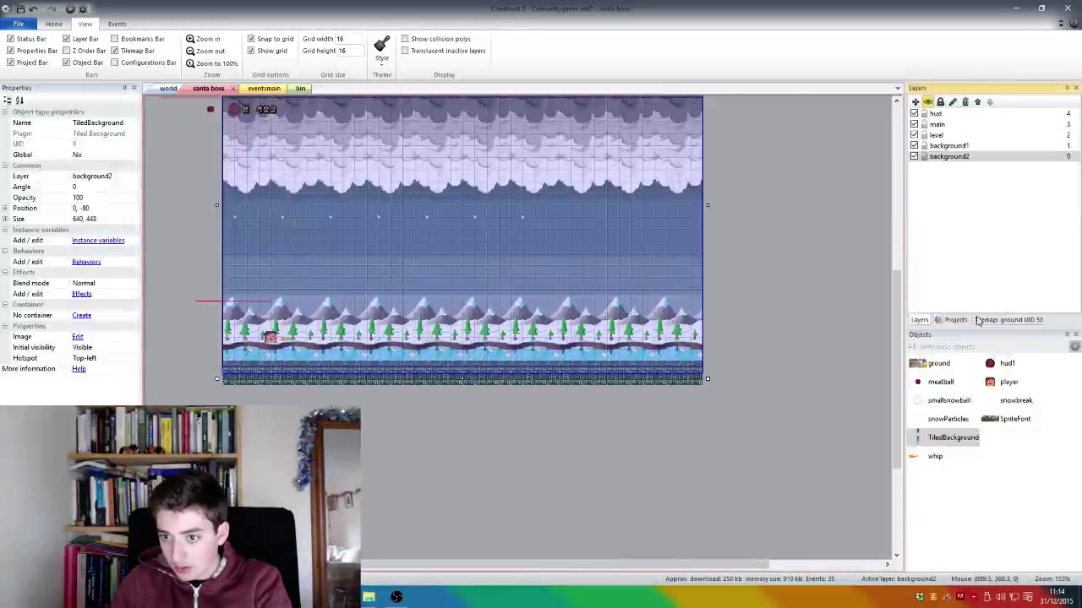
click(949, 158)
click(552, 218)
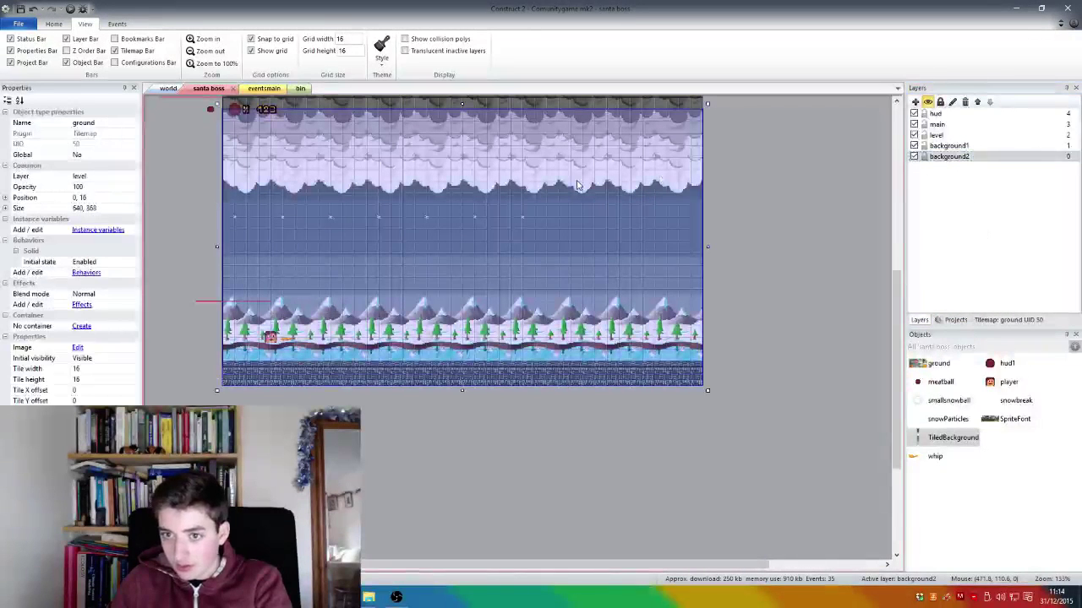
scroll(552, 218, down, 1)
scroll(551, 218, up, 3)
click(565, 161)
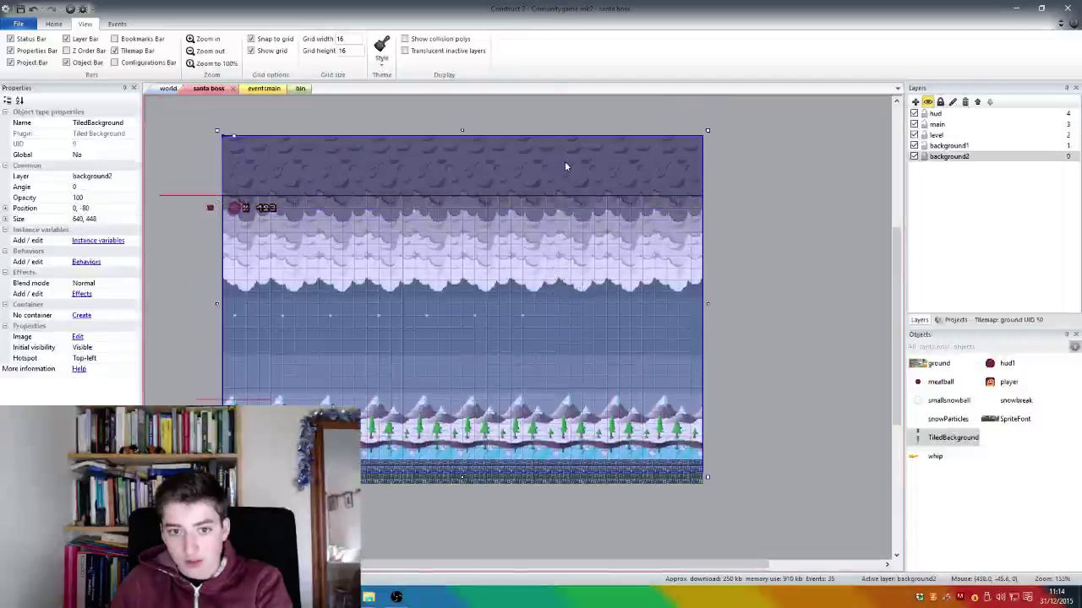
key(Delete)
Step: Insert a new Tiled Background object into the santa boss layout on the background2 layer
right_click(560, 279)
click(565, 282)
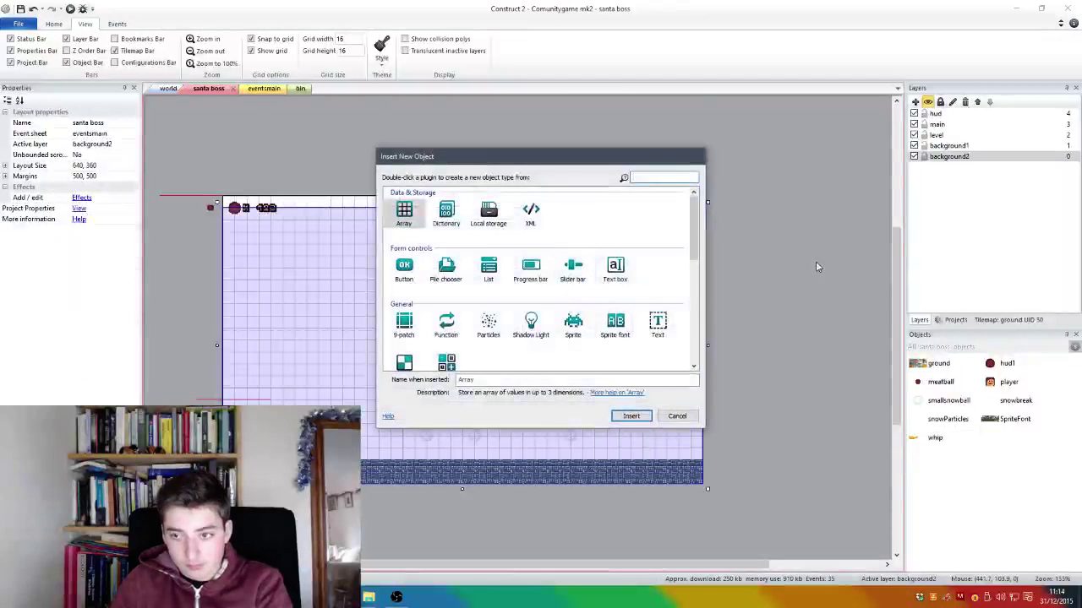
click(573, 328)
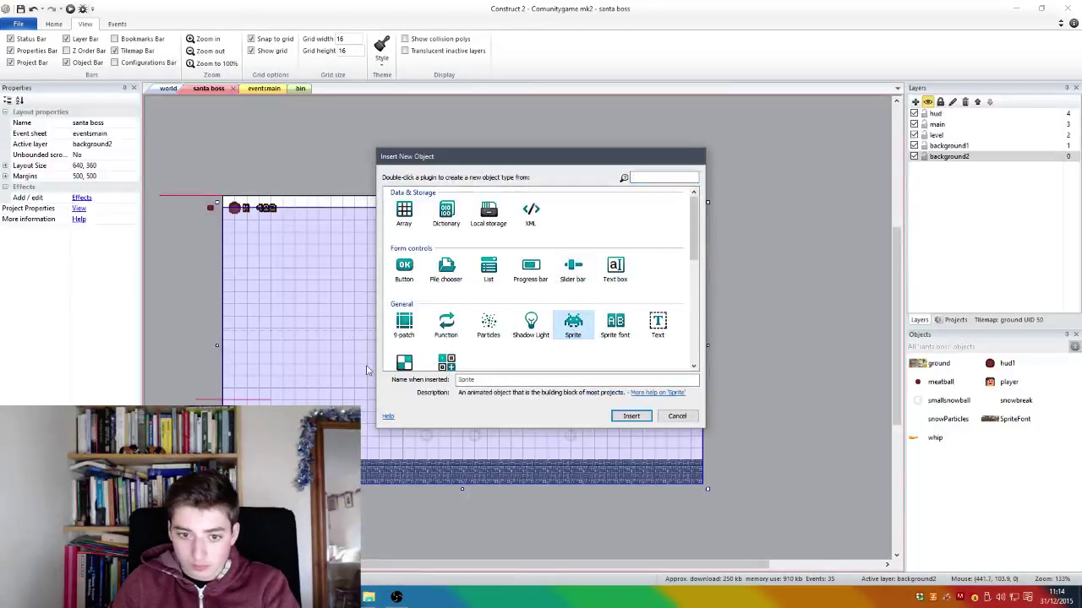
click(404, 363)
double_click(416, 367)
click(415, 364)
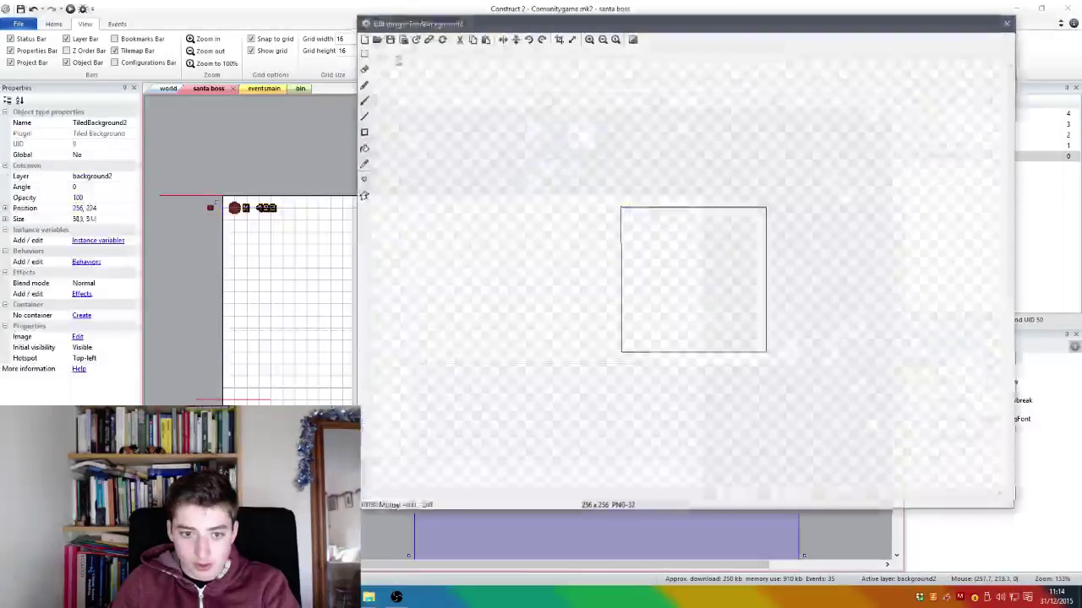
Step: Load background4.png as the new tiled background's image and close the image editor
click(377, 39)
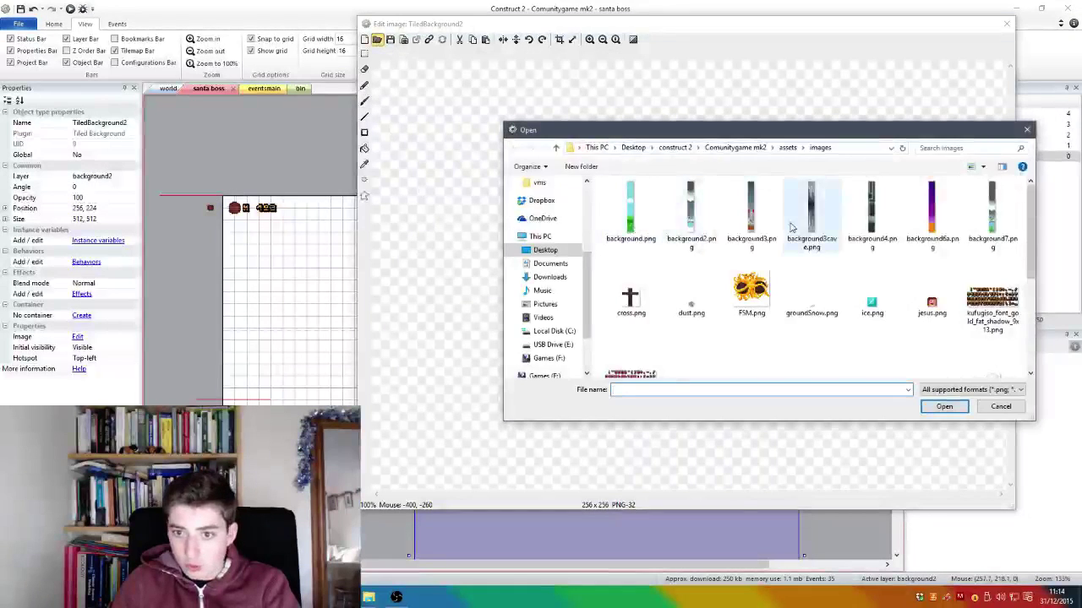
double_click(879, 224)
key(Escape)
Step: Move the new pipe background to position 0, 0 and resize it to 640 × 384 to cover the layout
click(543, 402)
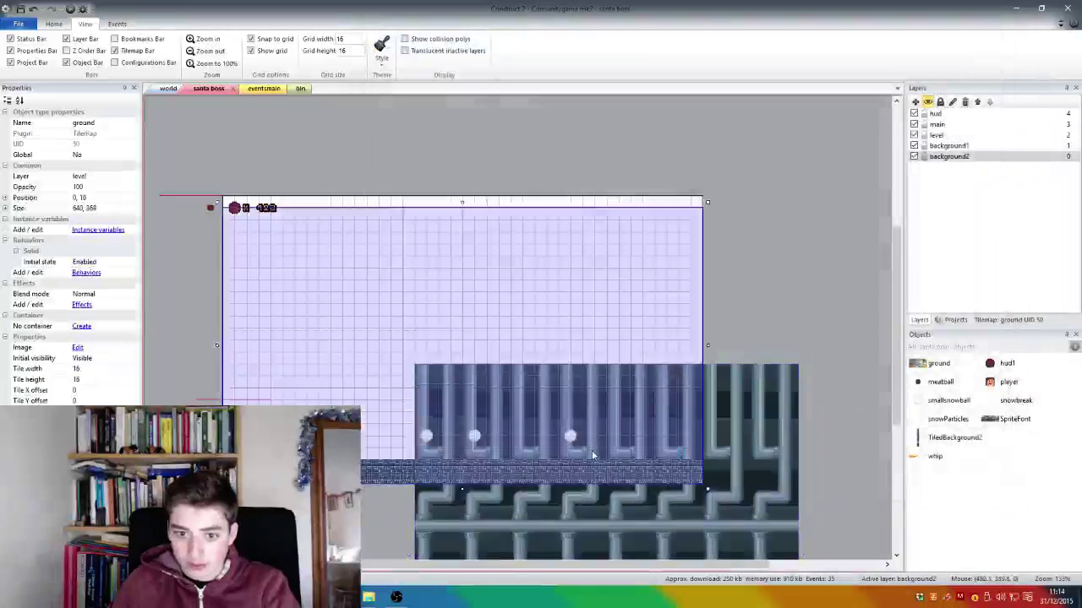
drag(760, 486, 573, 254)
scroll(558, 355, down, 4)
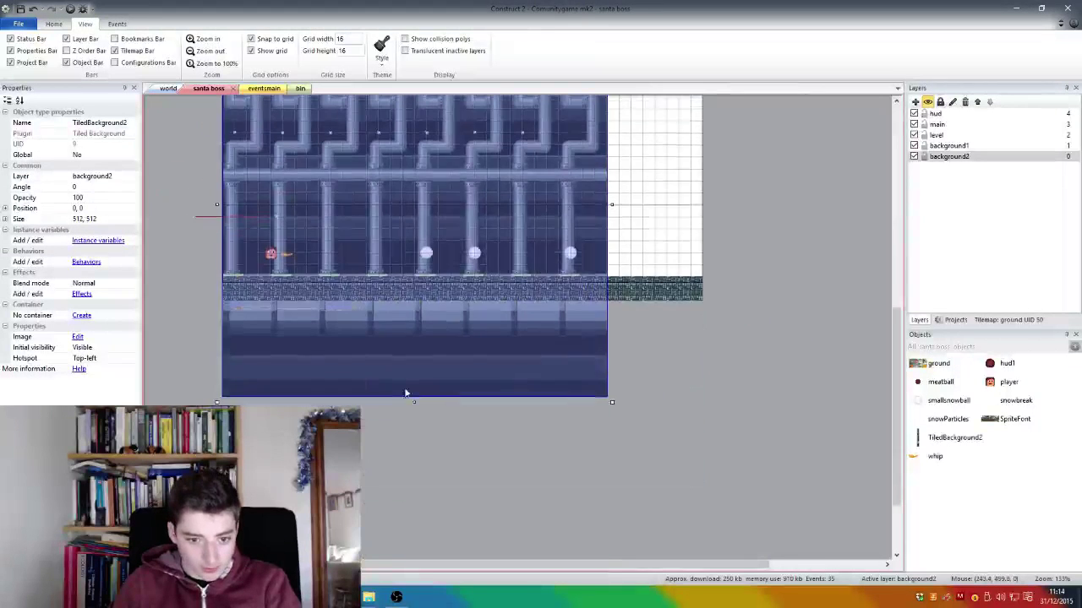
drag(419, 403, 551, 303)
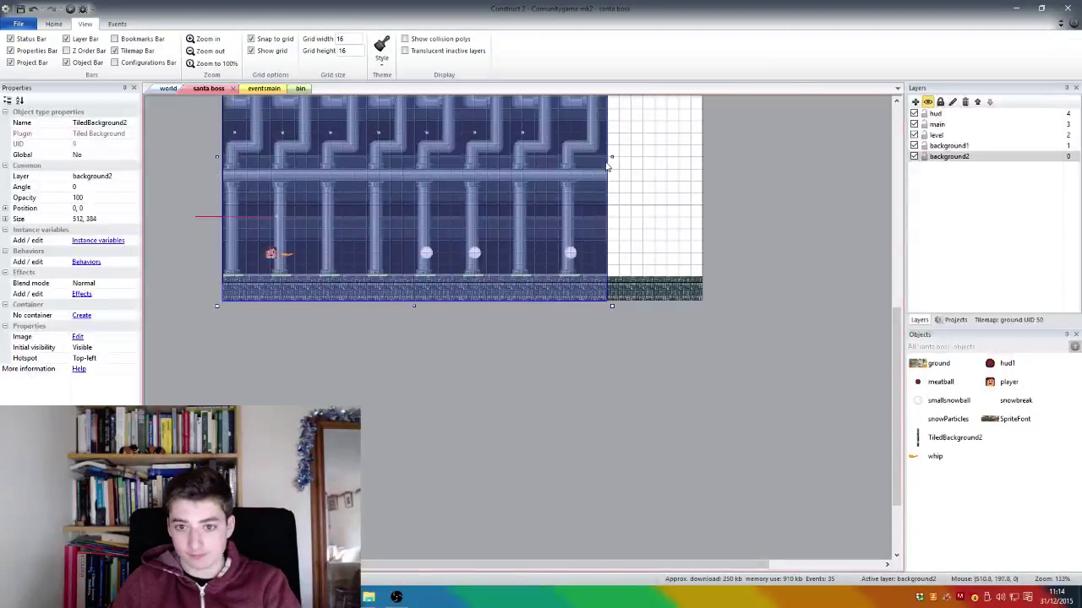
drag(611, 156, 707, 159)
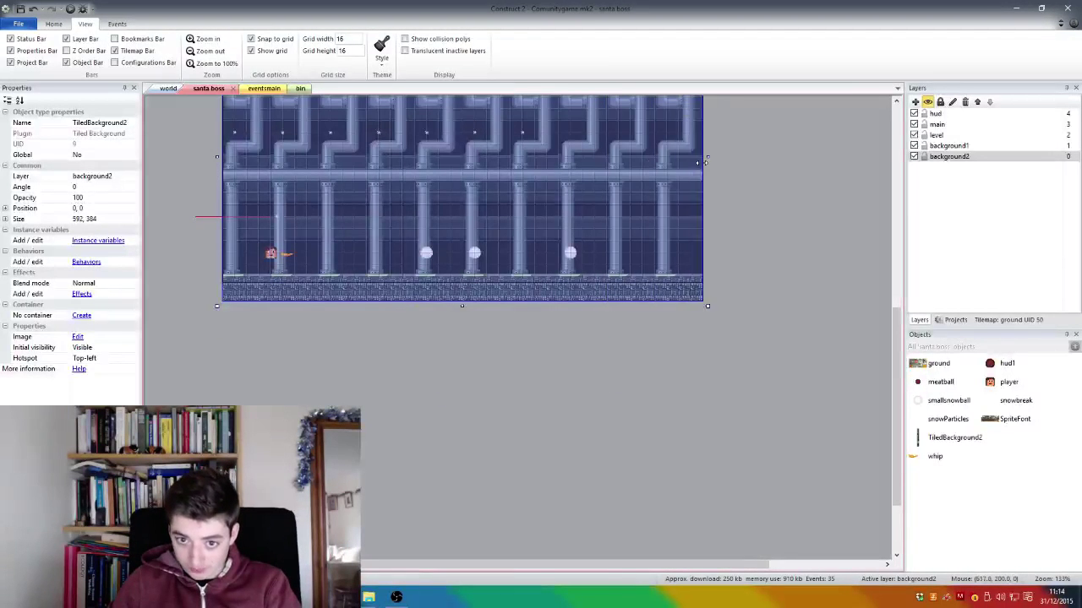
scroll(760, 169, down, 3)
scroll(516, 400, up, 3)
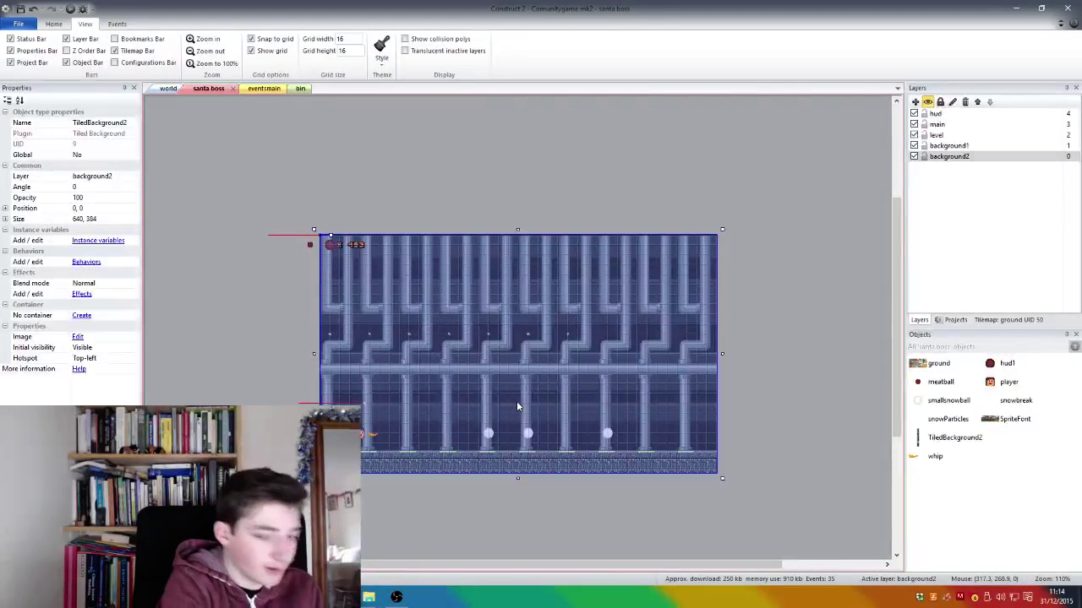
scroll(533, 337, down, 2)
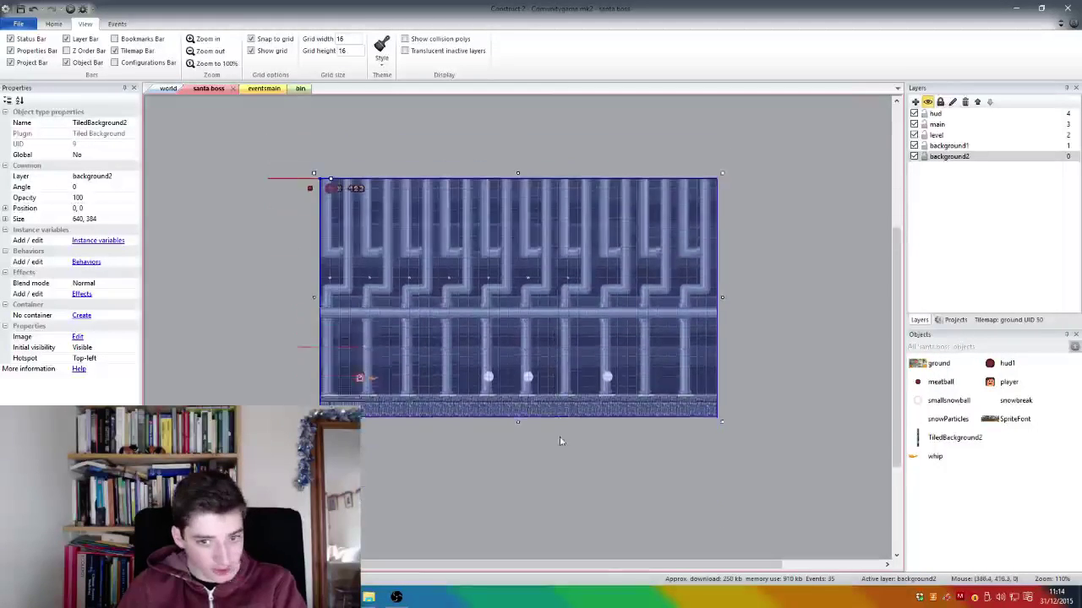
scroll(565, 452, up, 4)
scroll(564, 448, down, 1)
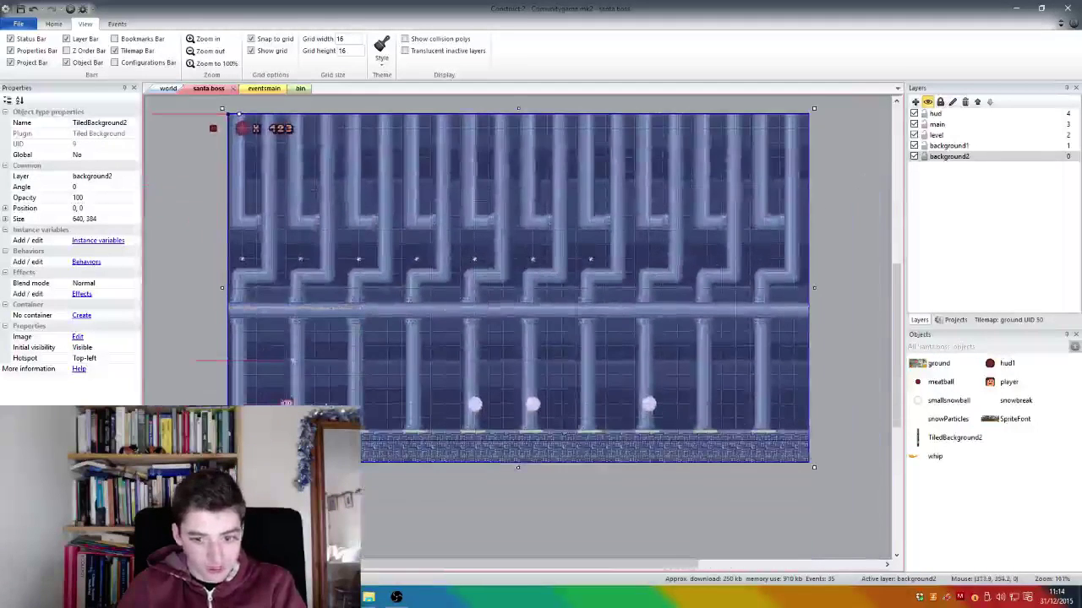
click(835, 214)
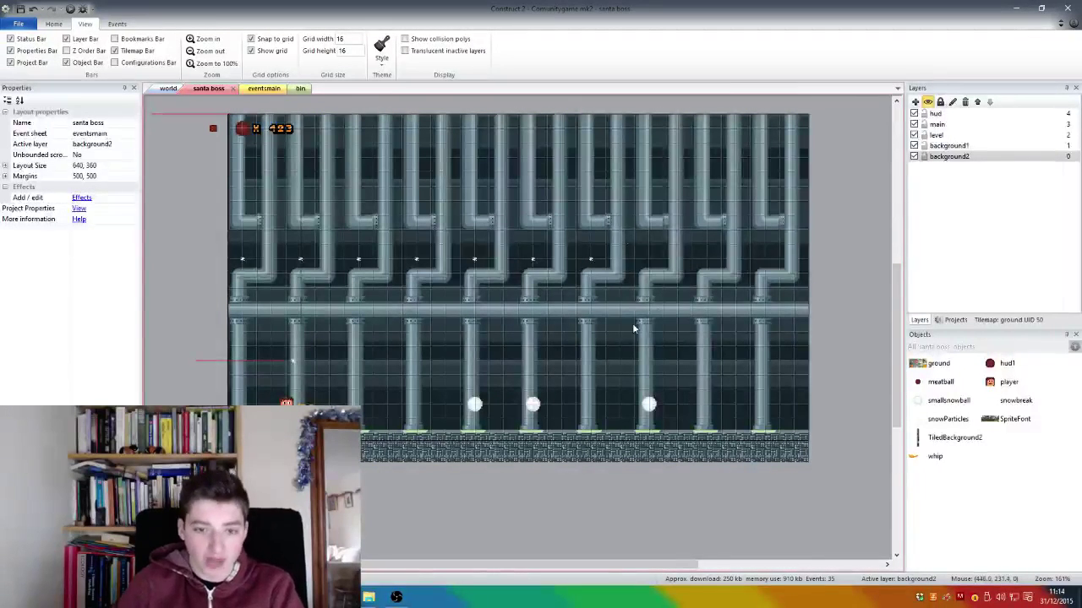
scroll(625, 427, up, 2)
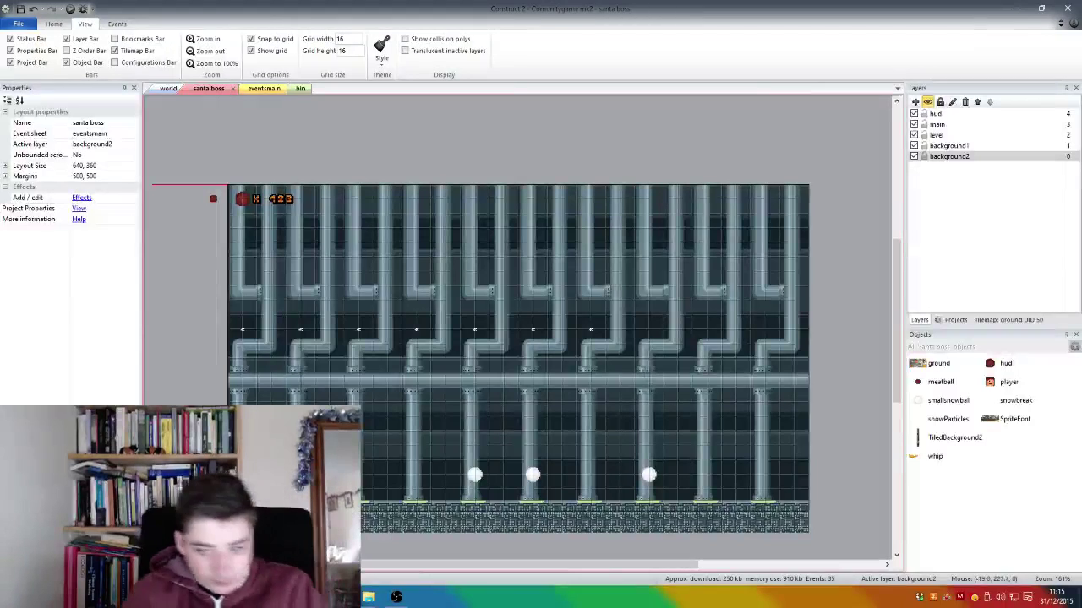
key(alt+Tab)
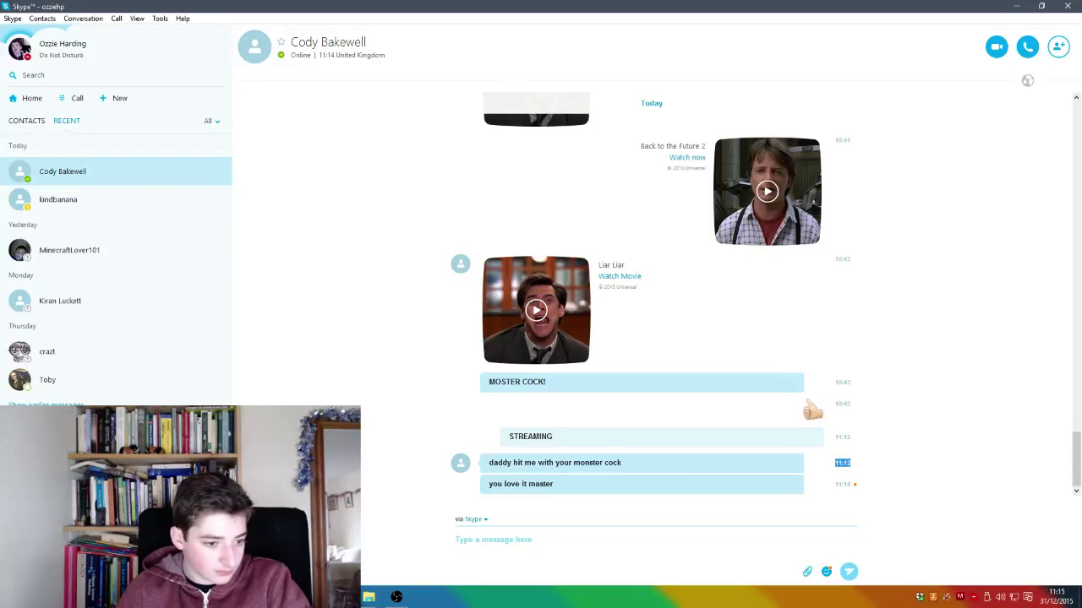
key(alt+Tab)
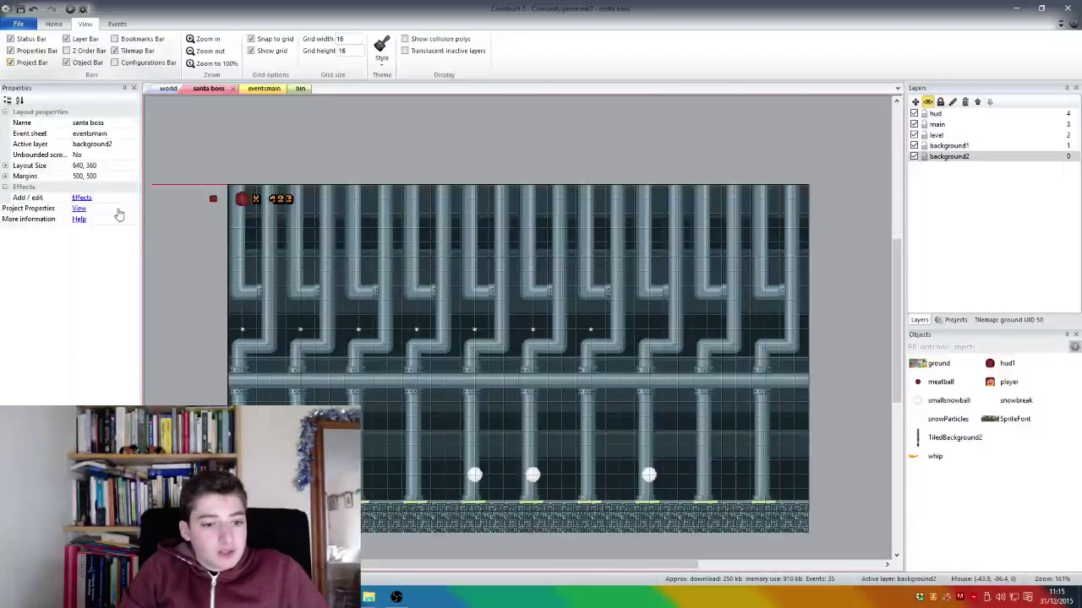
key(alt+Tab)
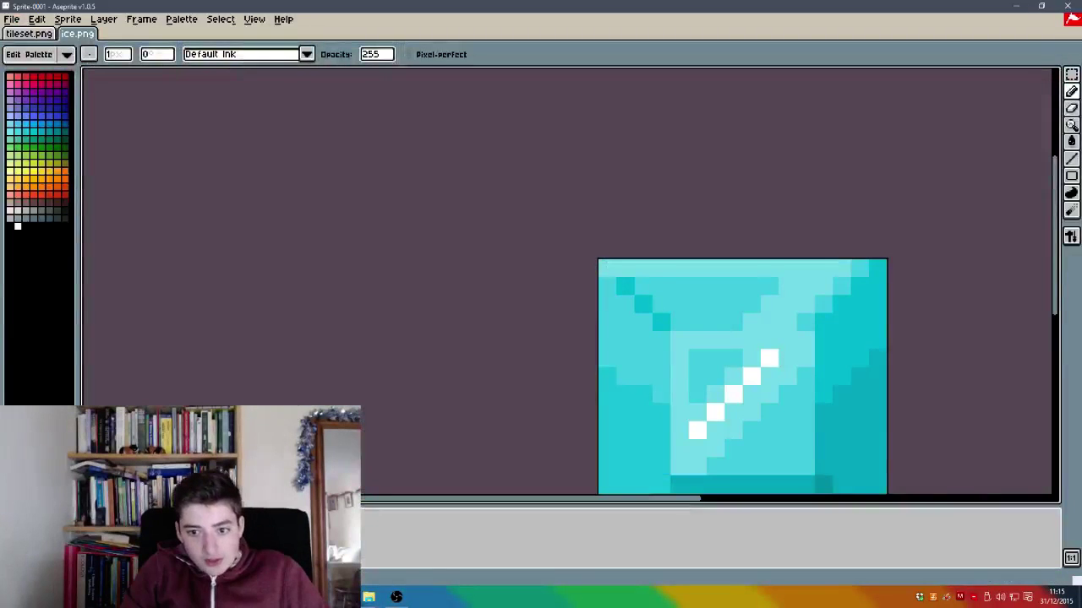
key(alt+Tab)
Step: Lock the background2, background1, main and hud layers, leaving only the level layer editable
click(927, 156)
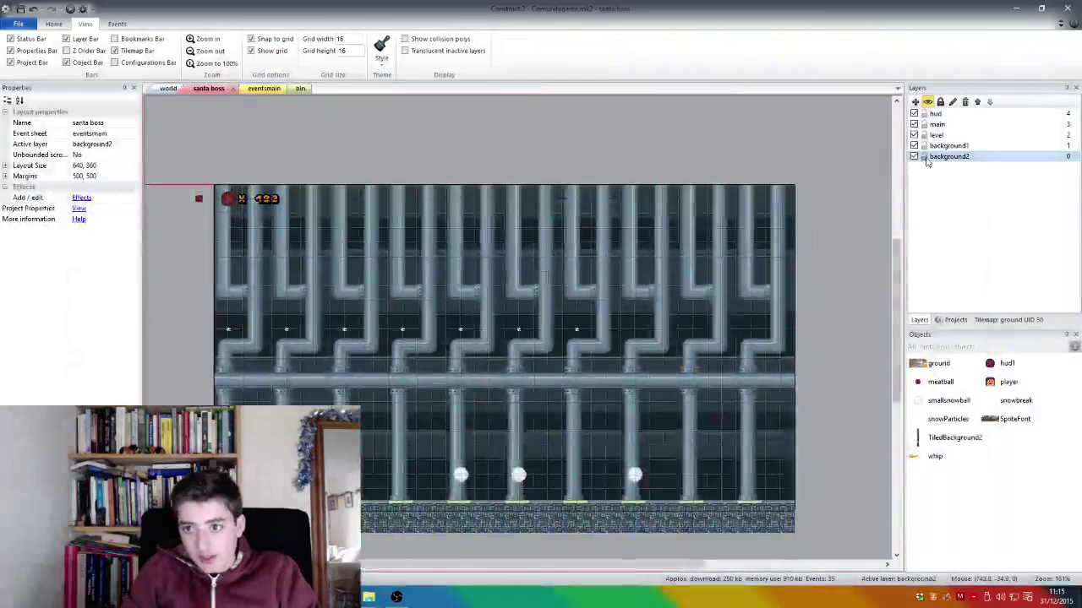
click(926, 156)
click(924, 146)
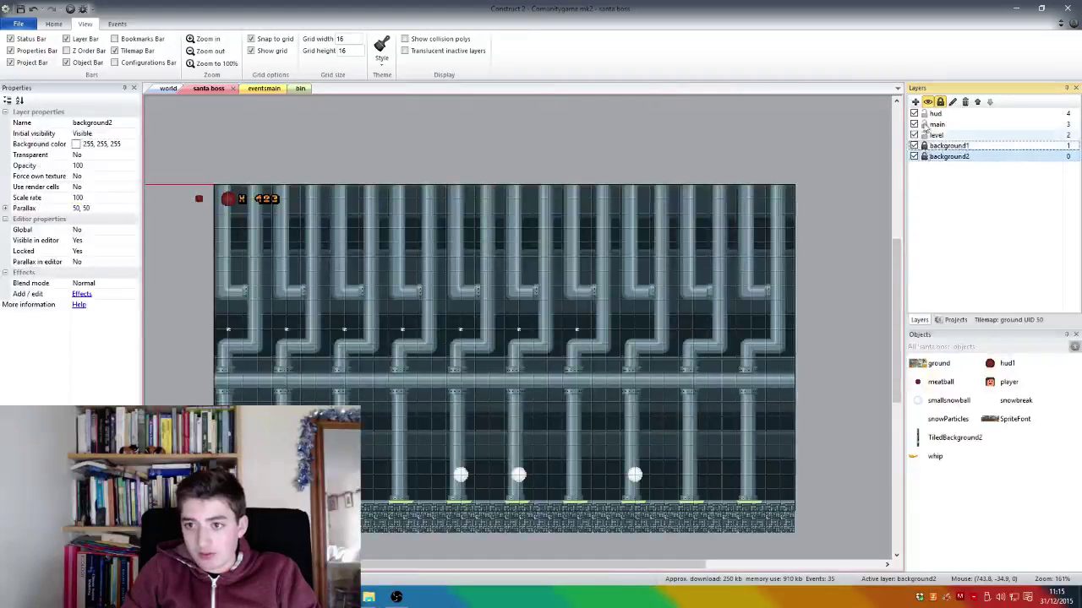
click(925, 124)
click(924, 114)
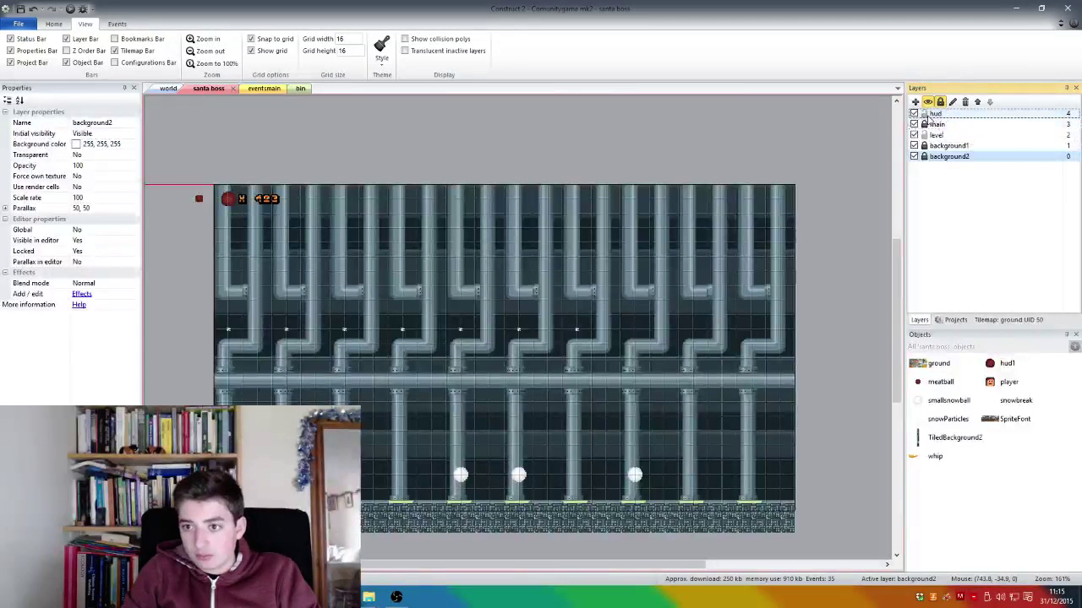
click(686, 372)
click(543, 152)
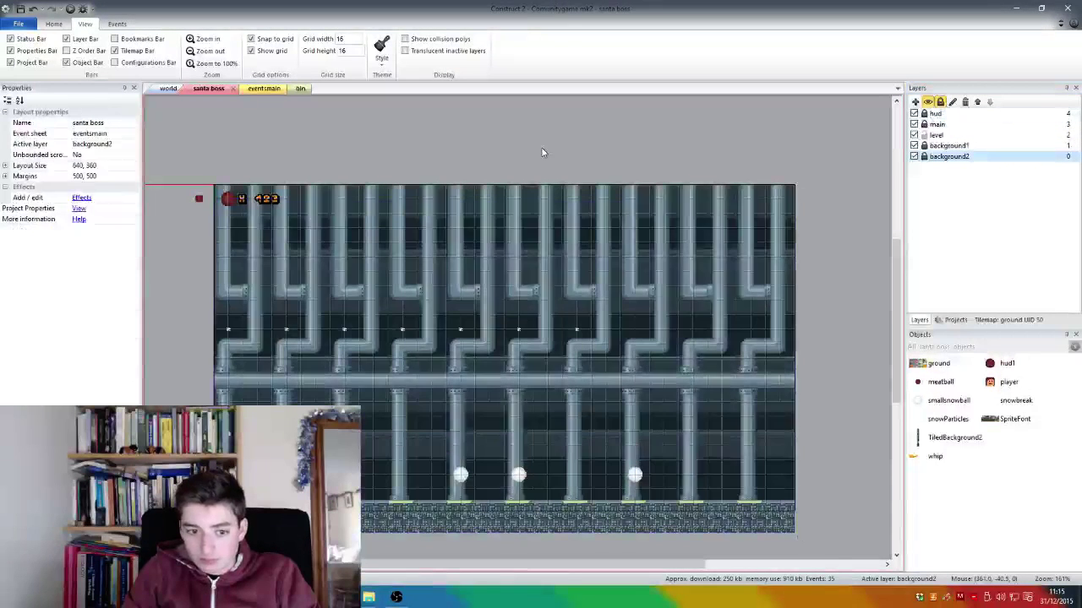
right_click(487, 230)
click(512, 237)
double_click(580, 328)
click(583, 331)
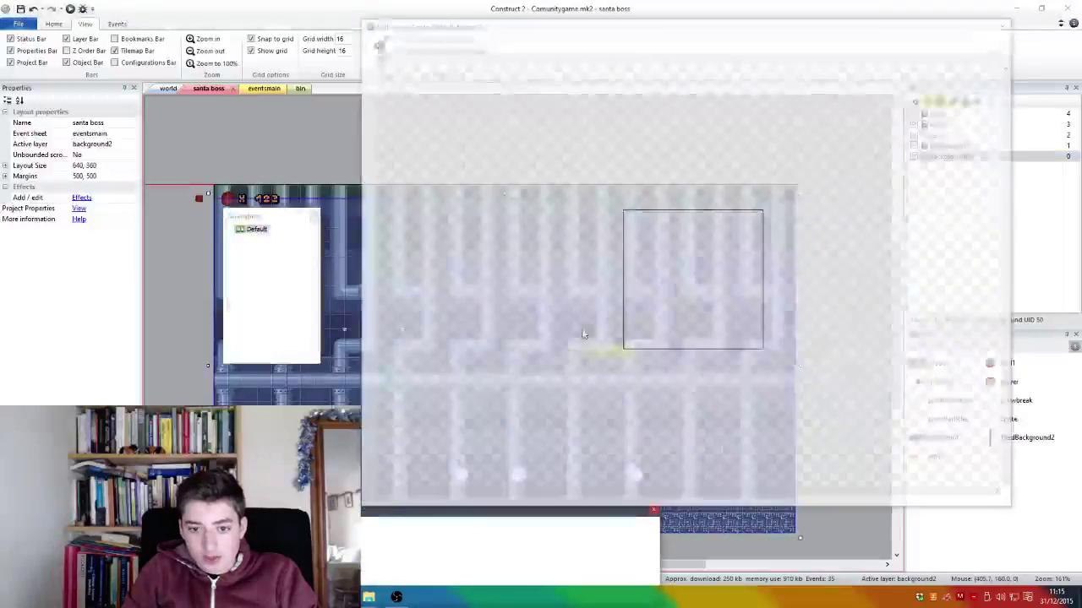
click(377, 39)
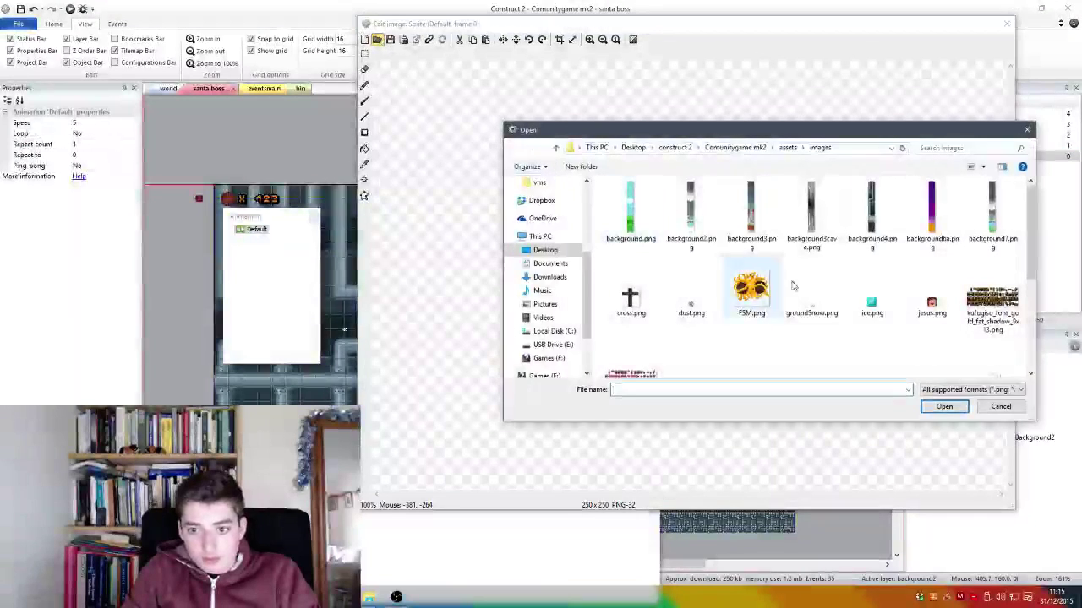
double_click(893, 314)
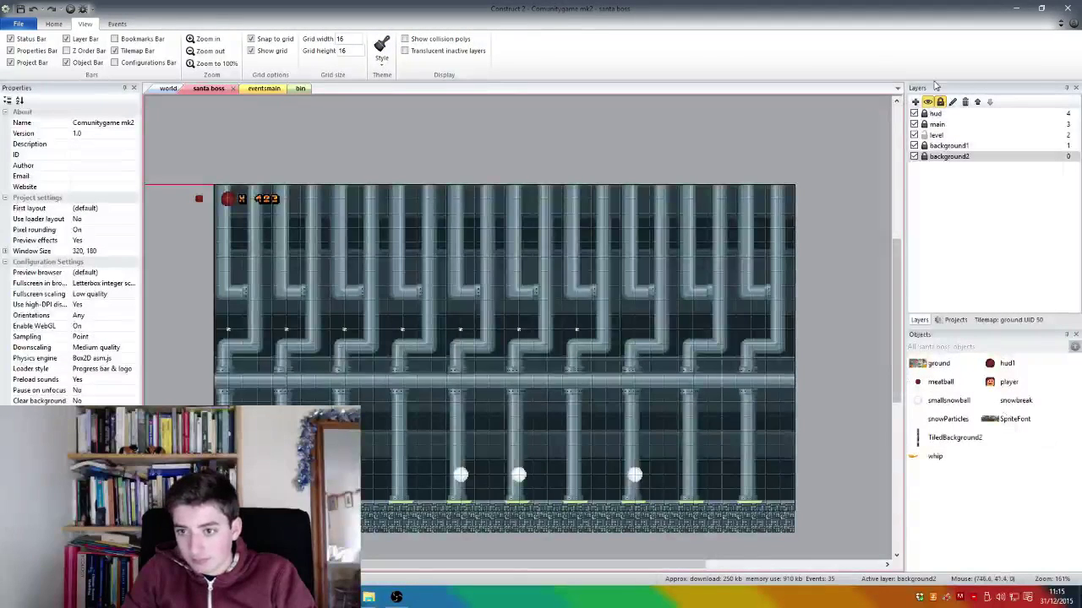
Step: Insert a new Sprite object on the level layer and load ice.png as its image
click(937, 135)
right_click(508, 315)
click(564, 336)
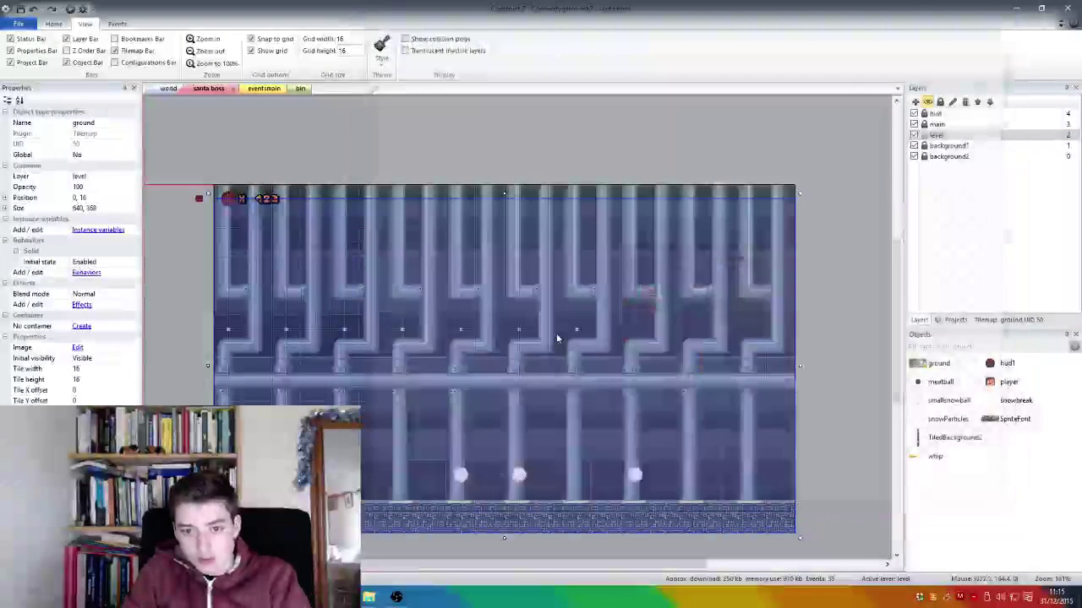
right_click(556, 333)
click(589, 345)
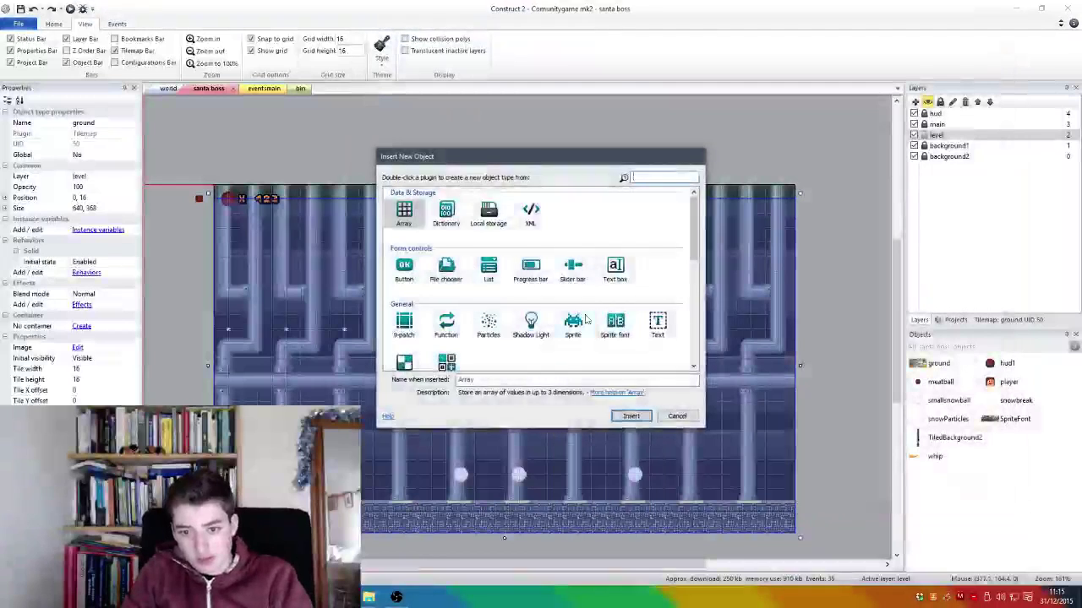
double_click(573, 322)
click(596, 338)
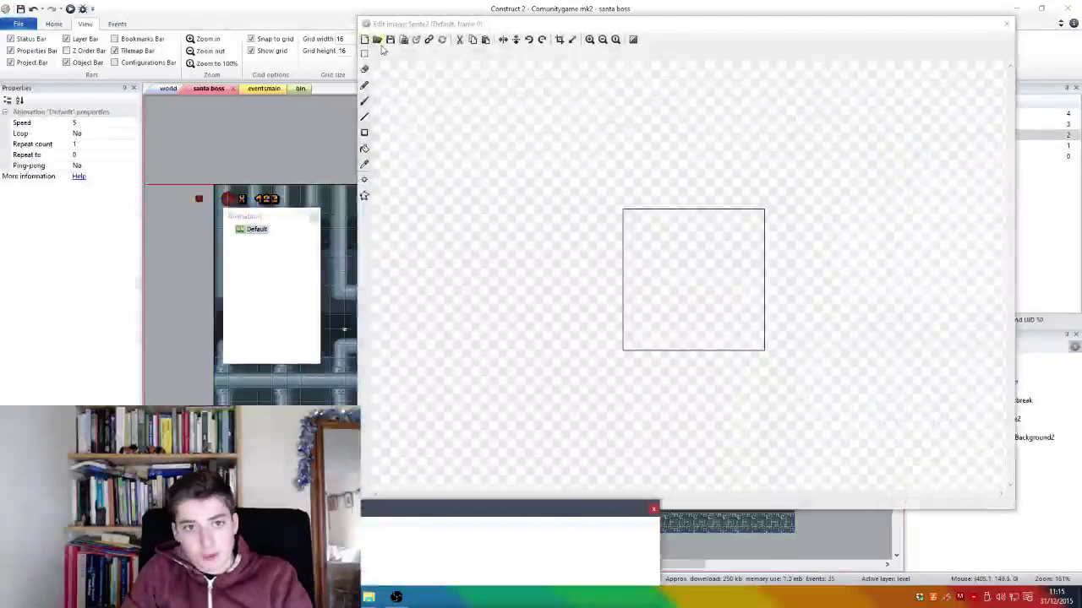
click(377, 40)
double_click(879, 300)
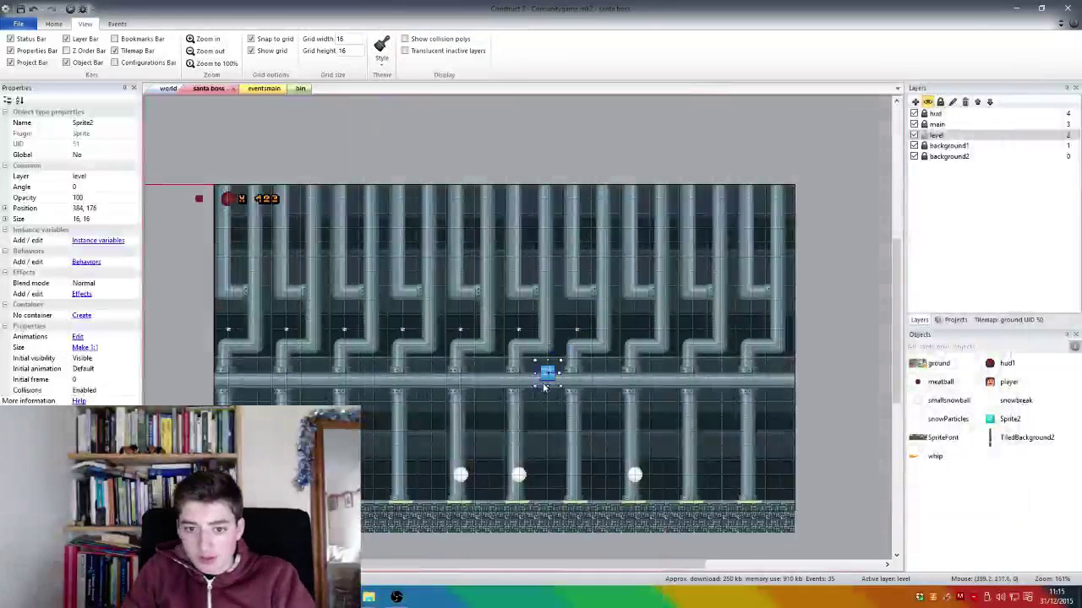
Step: Move the ice block sprite to position 16, 352 at the layout's lower-left corner
drag(544, 385, 363, 473)
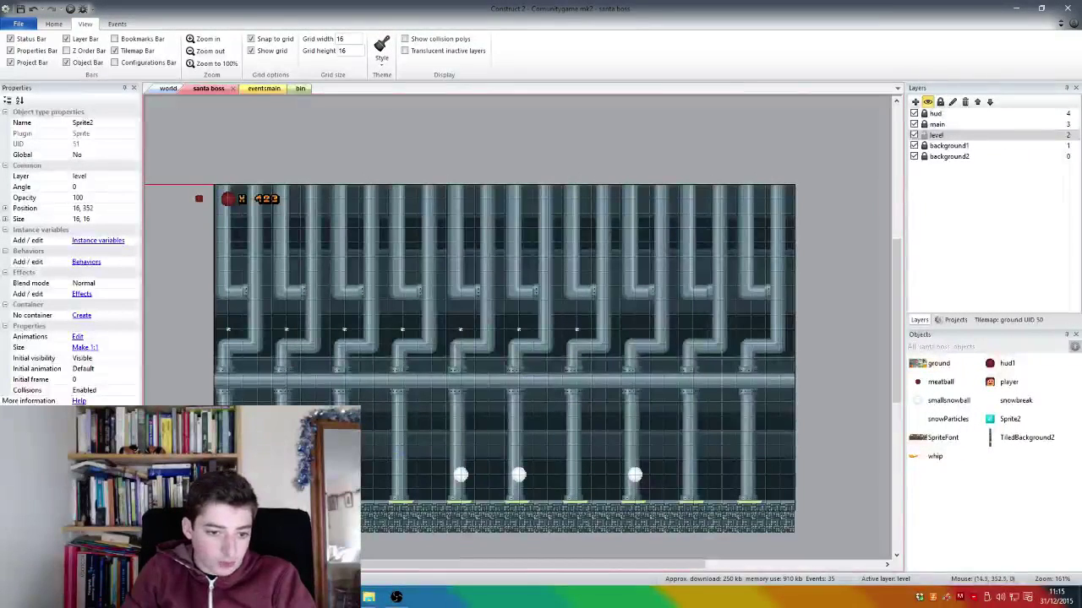
scroll(518, 380, up, 4)
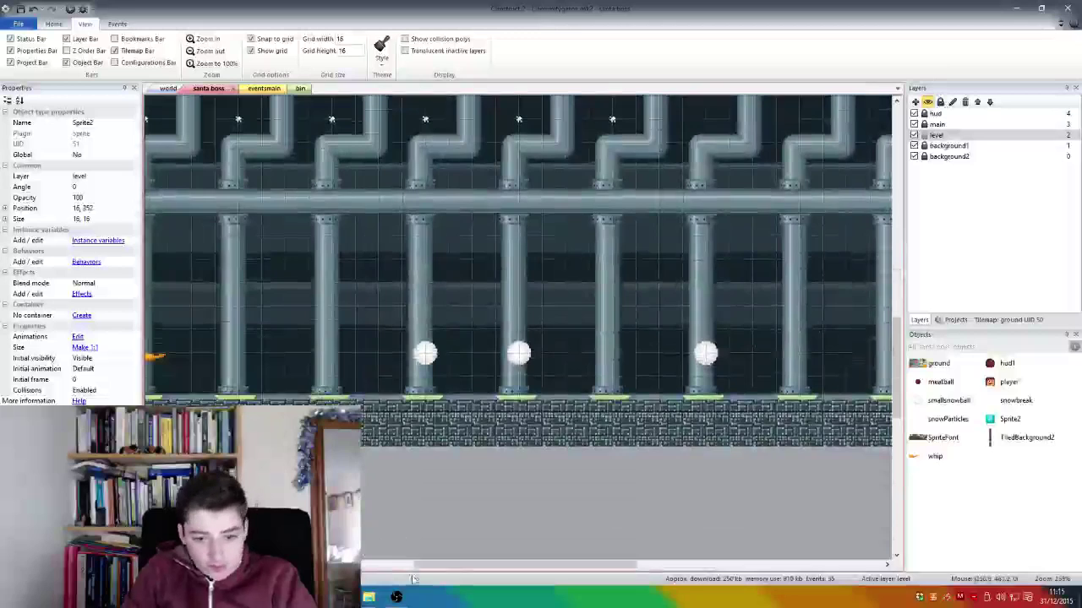
drag(440, 564, 364, 565)
scroll(254, 355, up, 6)
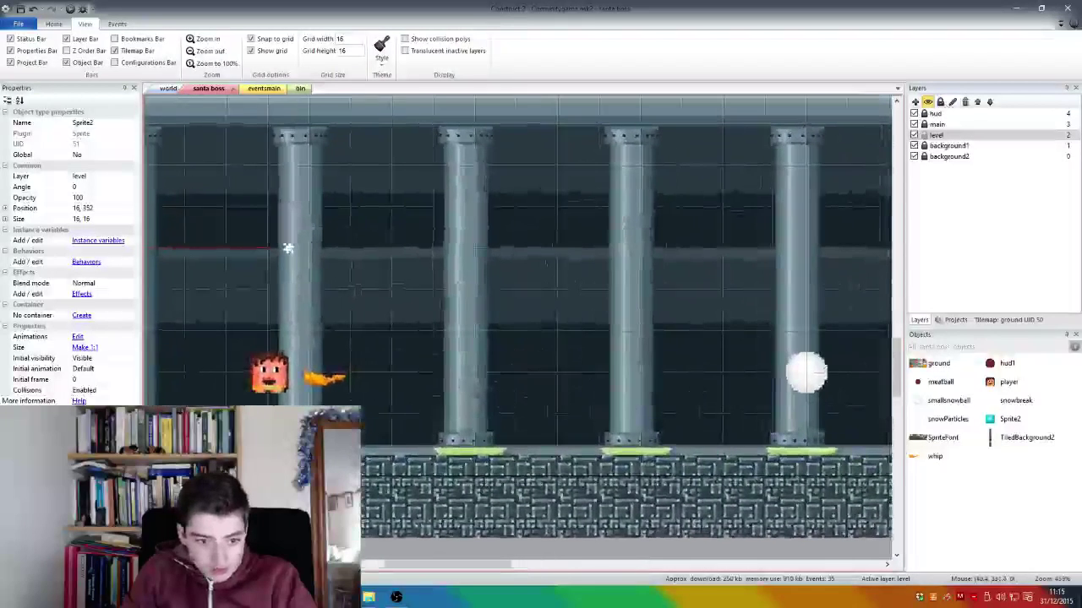
drag(288, 247, 575, 248)
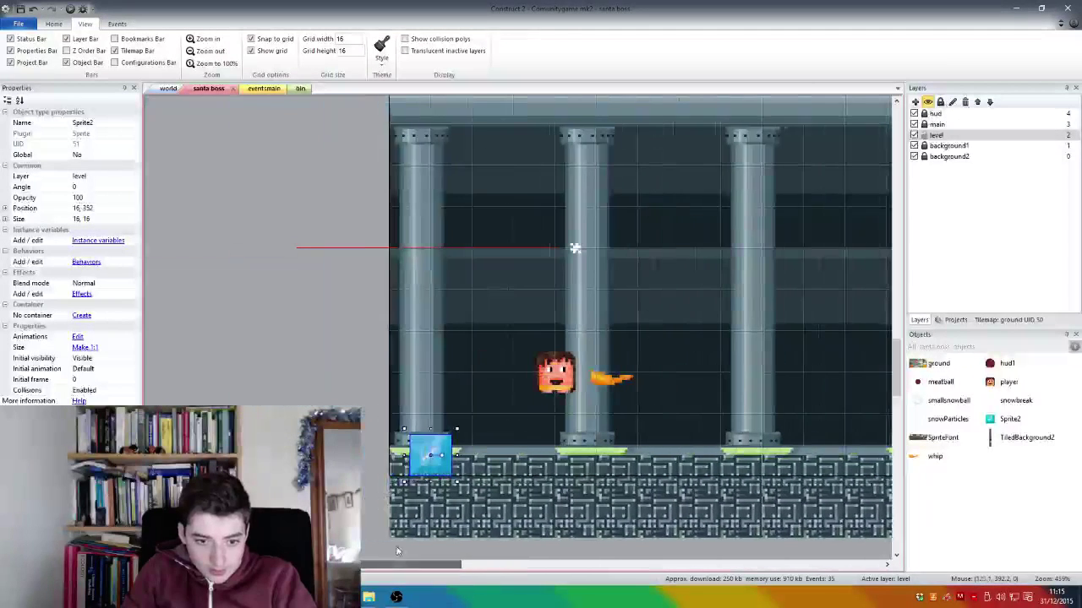
Step: Set the ice block sprite's origin point to its top-left corner at 0, 0 and close the image editor
double_click(430, 456)
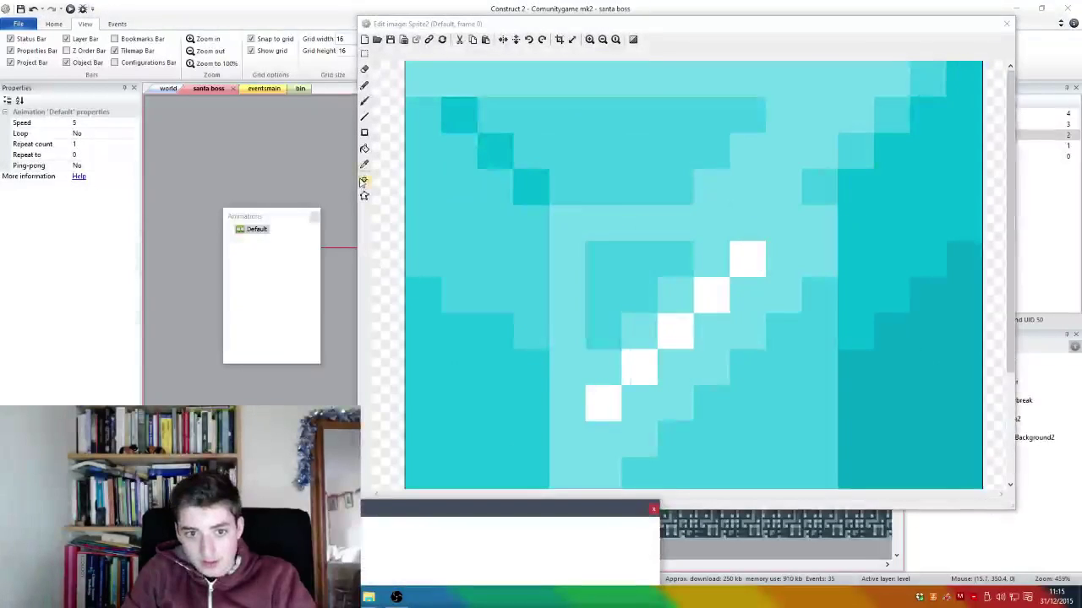
click(364, 180)
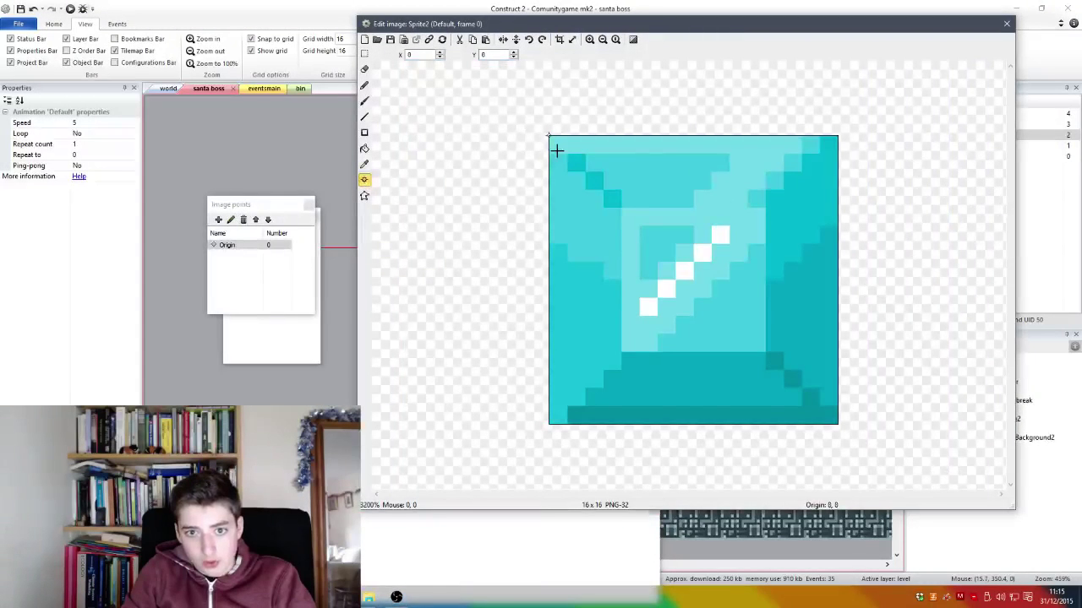
key(Escape)
Step: Place the ice block on top of the ground at the layout's left edge and duplicate it into a continuous row of 18 blocks
drag(448, 478, 525, 425)
ctrl+click(417, 436)
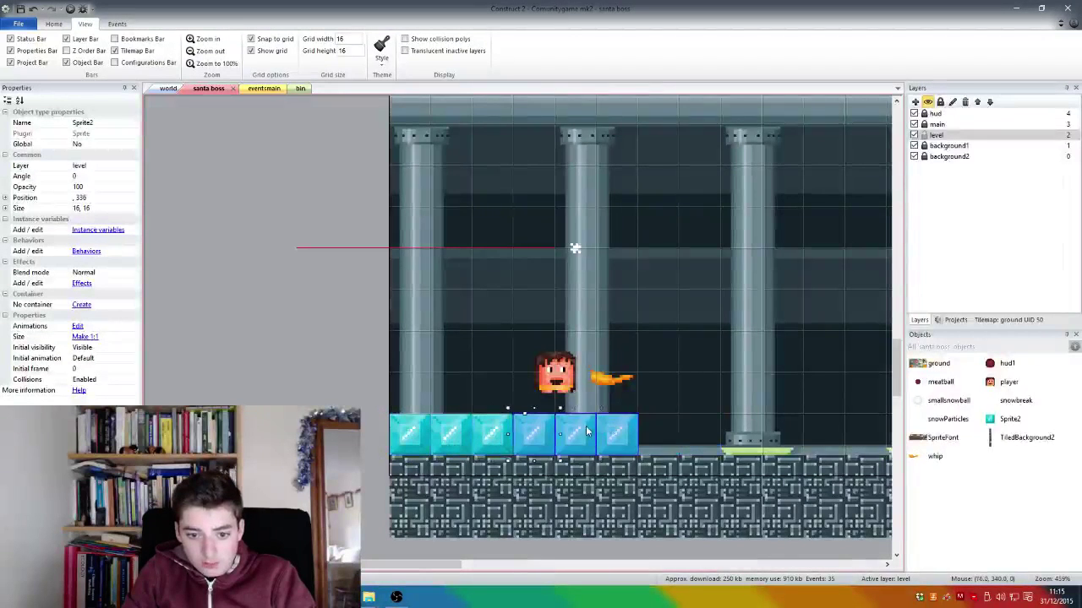
drag(314, 380, 713, 479)
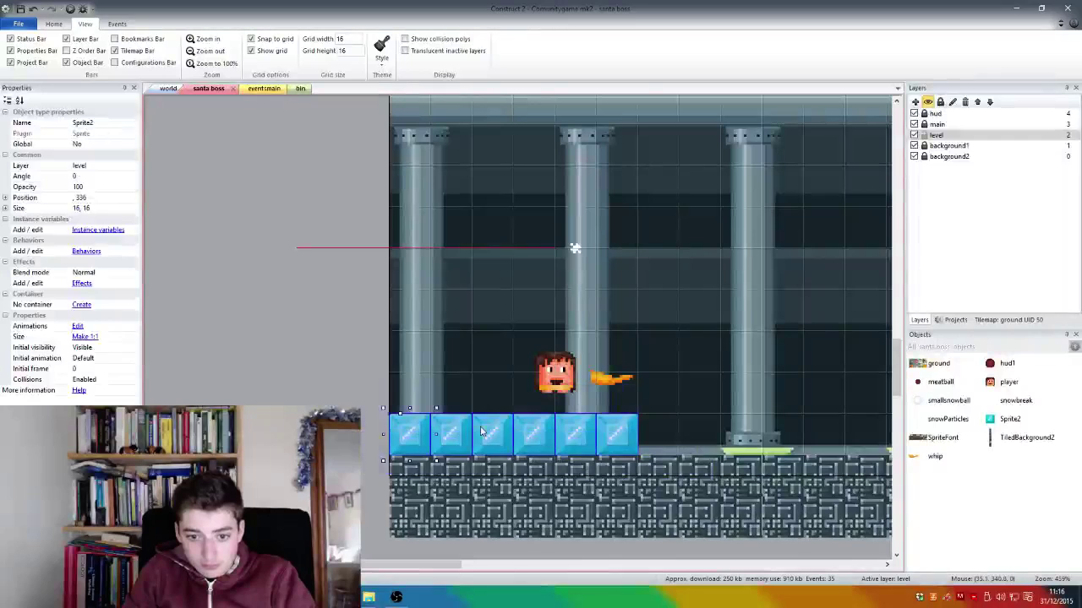
drag(481, 431, 738, 420)
scroll(729, 429, down, 5)
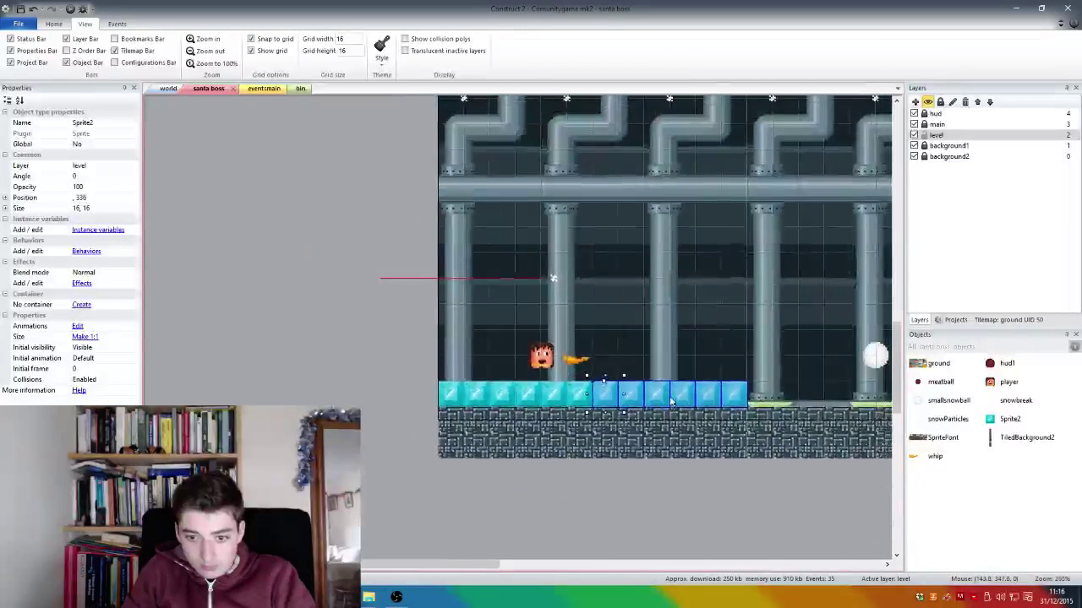
scroll(779, 403, down, 2)
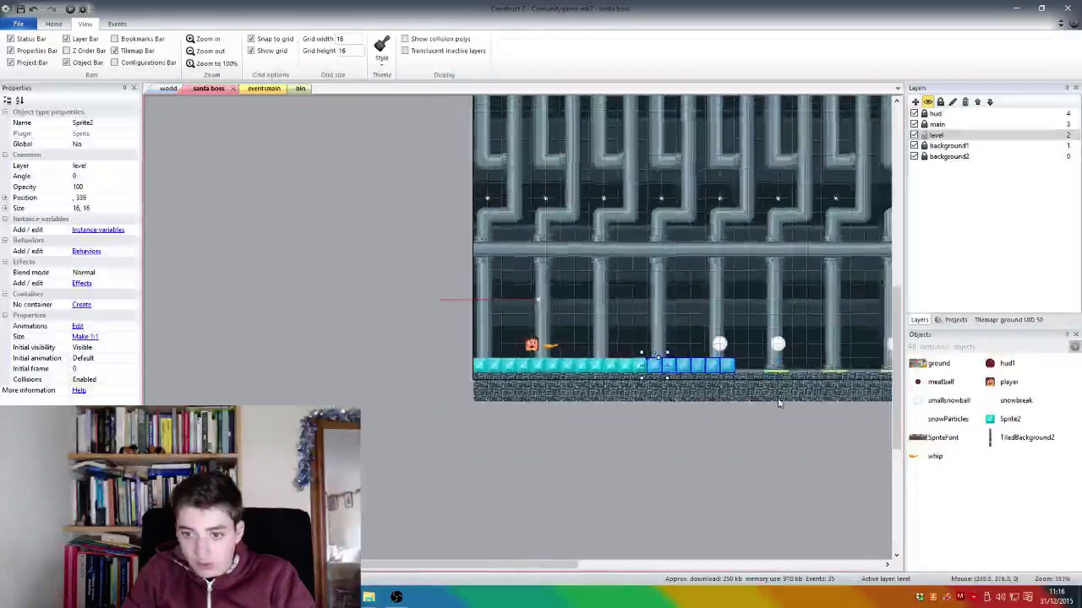
Step: Extend the ice block row with further copies to the layout's right edge and delete the surplus blocks beyond it
scroll(779, 403, down, 2)
drag(599, 566, 747, 564)
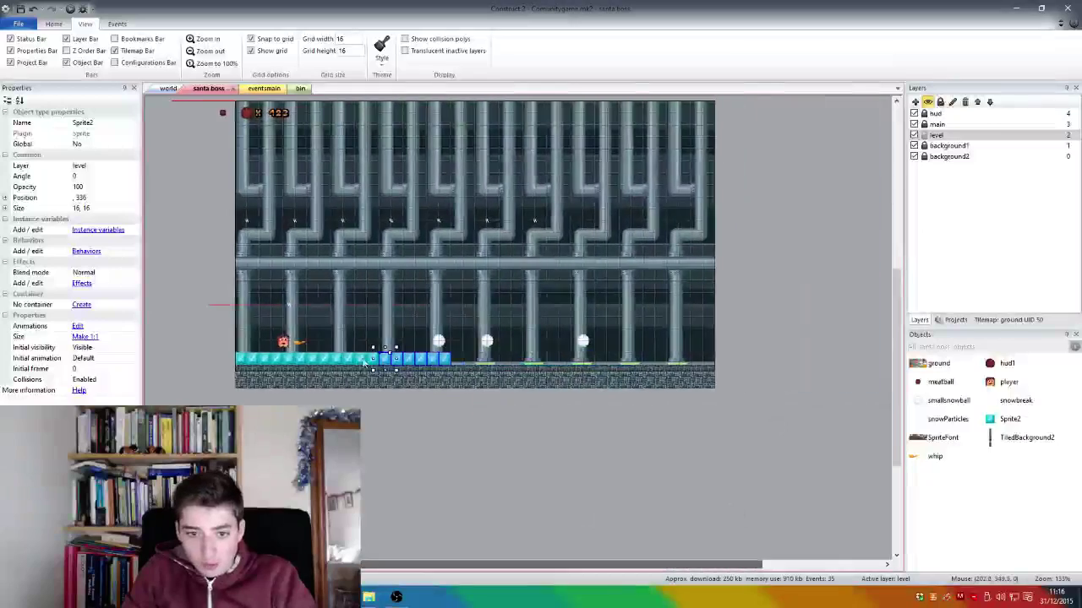
scroll(365, 362, up, 5)
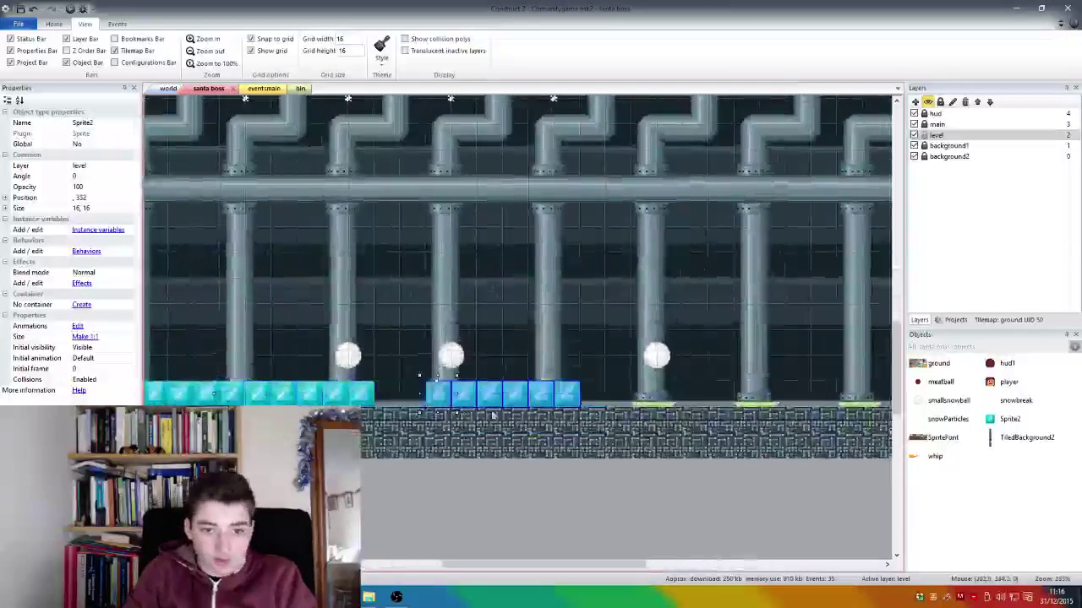
drag(493, 415, 600, 395)
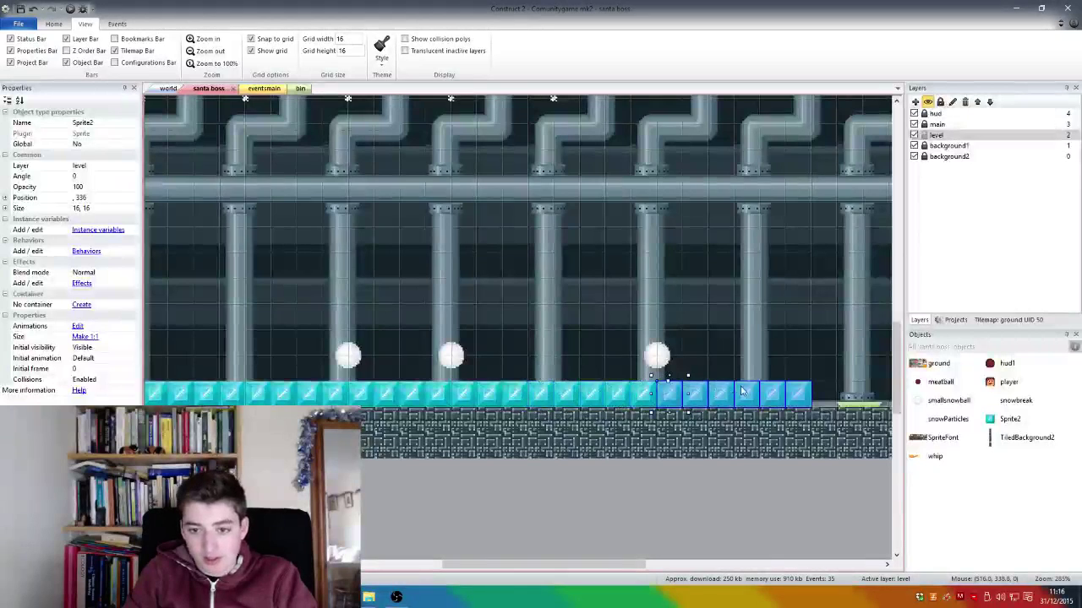
drag(742, 391, 832, 400)
scroll(759, 373, down, 1)
drag(871, 444, 867, 407)
key(Delete)
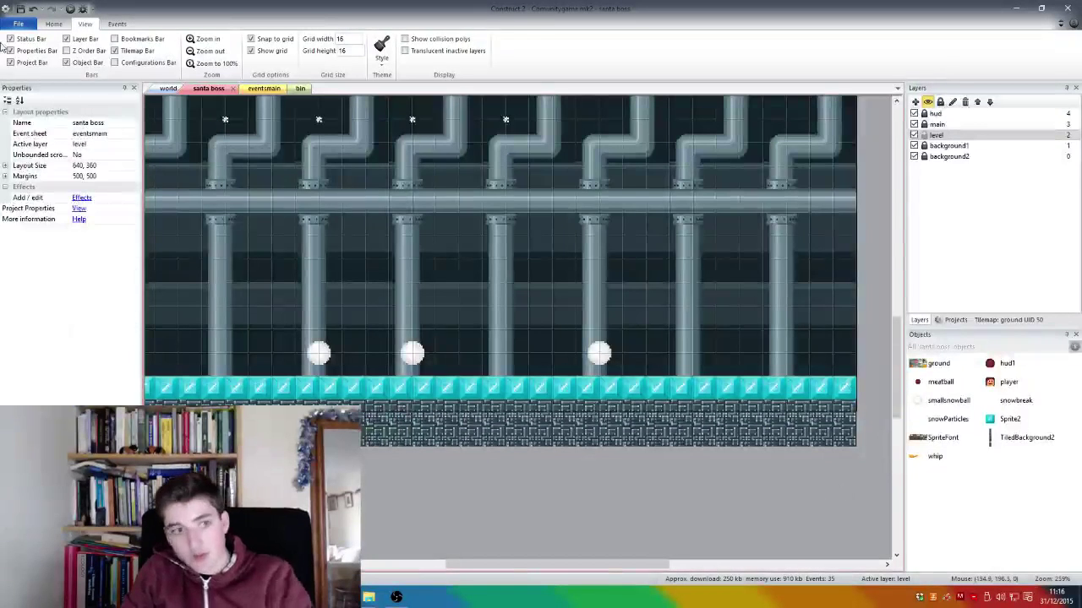
click(32, 11)
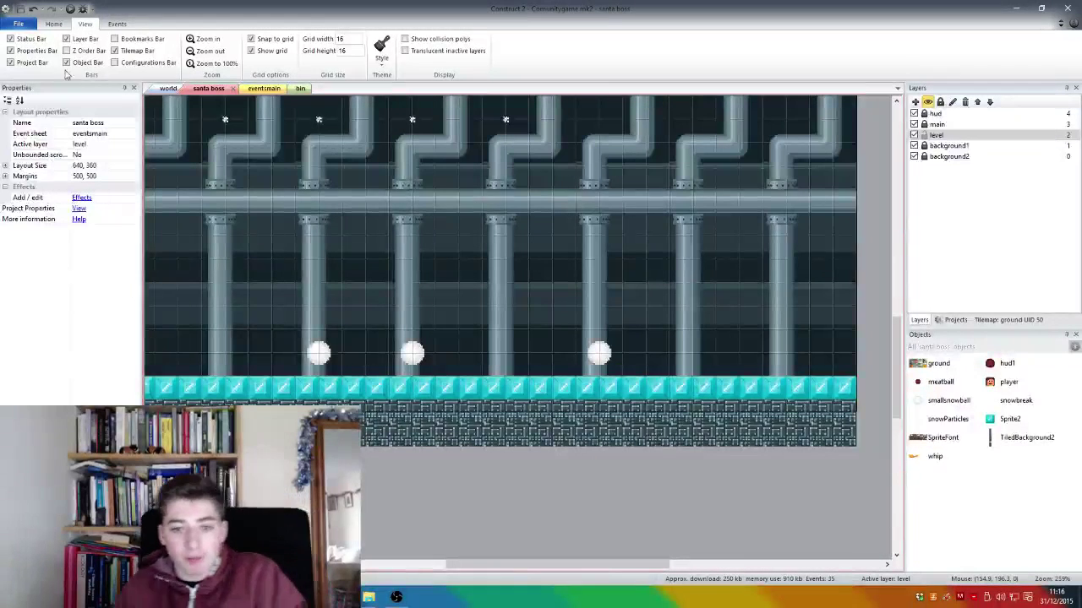
click(603, 370)
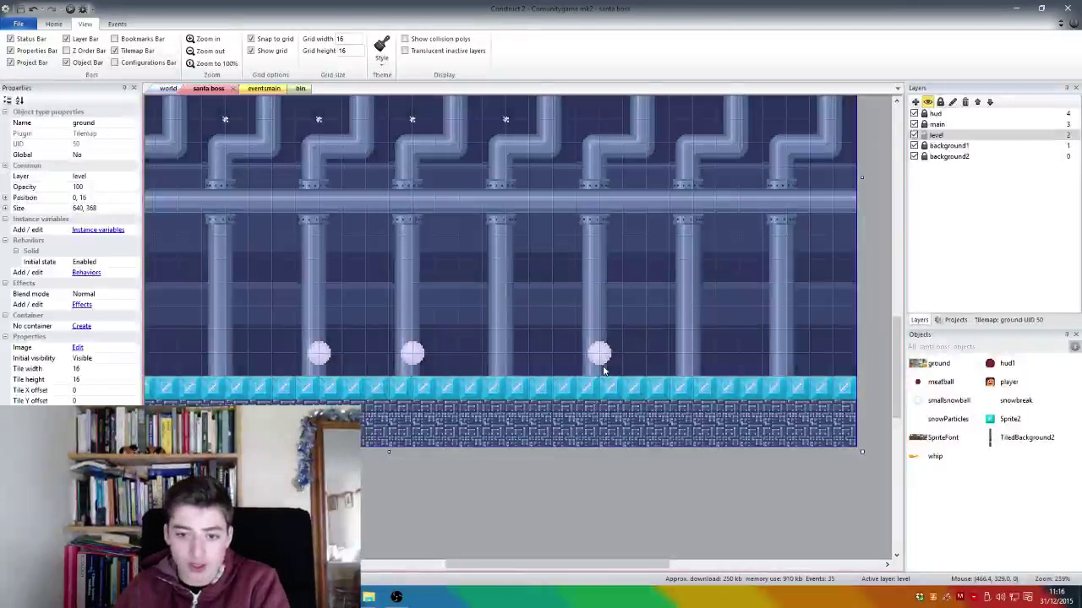
click(564, 387)
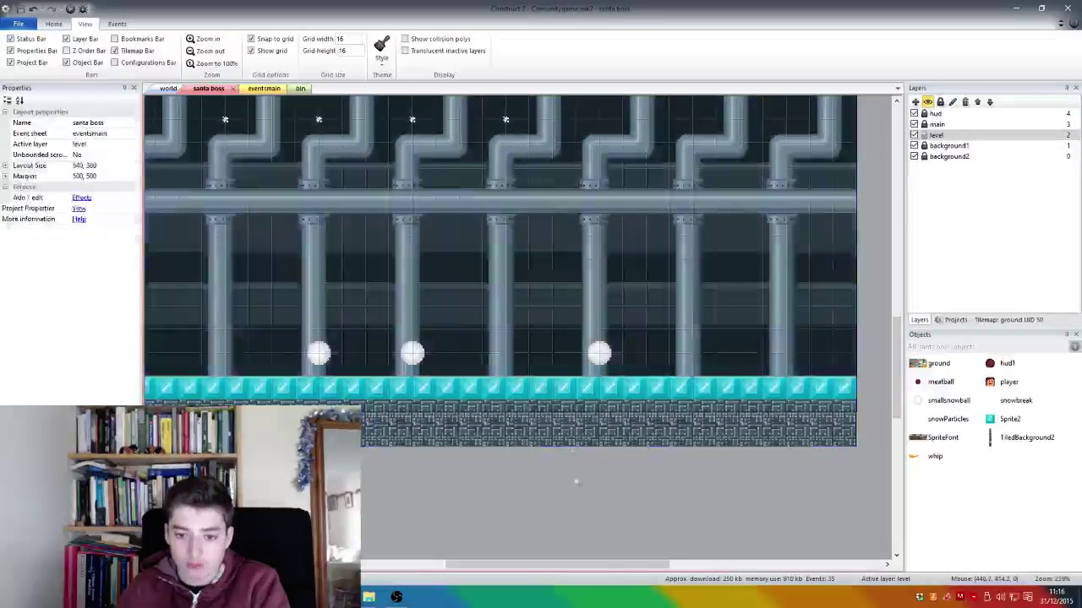
click(524, 467)
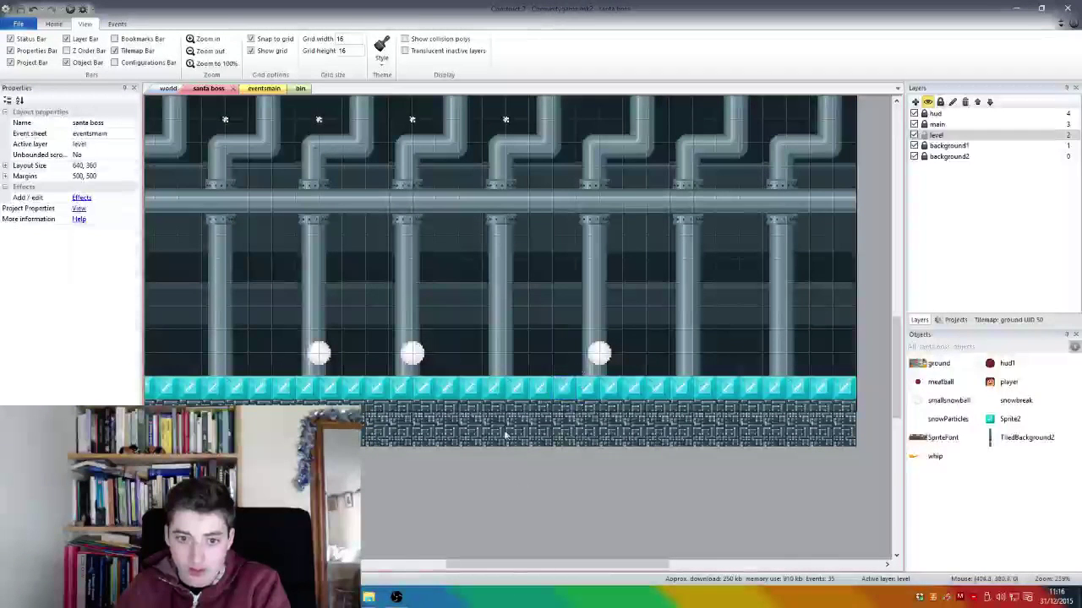
Step: Lock the level layer, unlock the main layer and select the player sprite near the santa boss layout's left edge
click(264, 89)
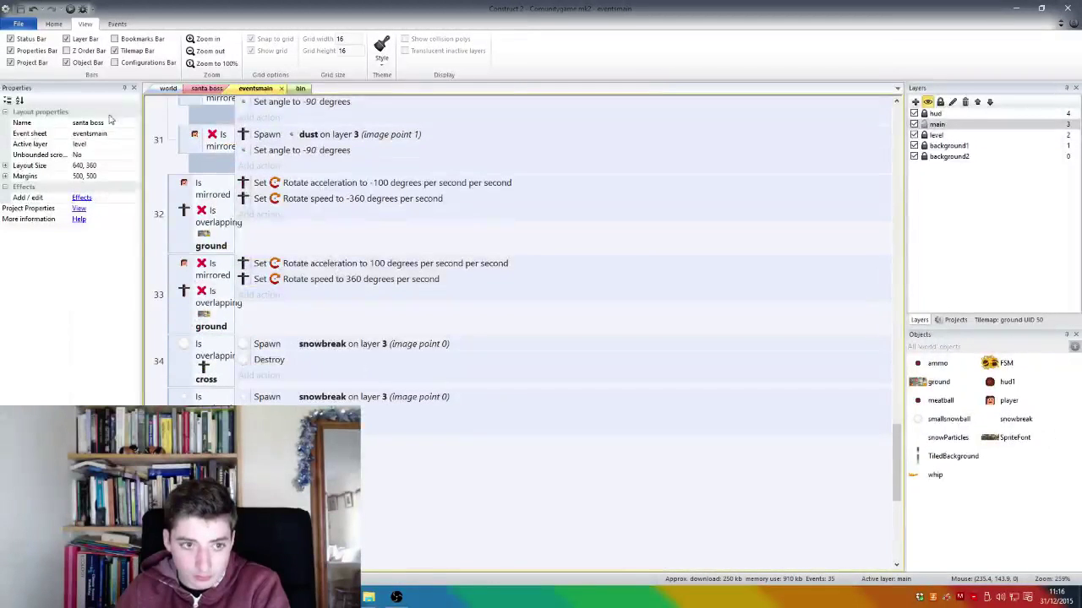
click(208, 88)
drag(582, 566, 434, 568)
click(488, 346)
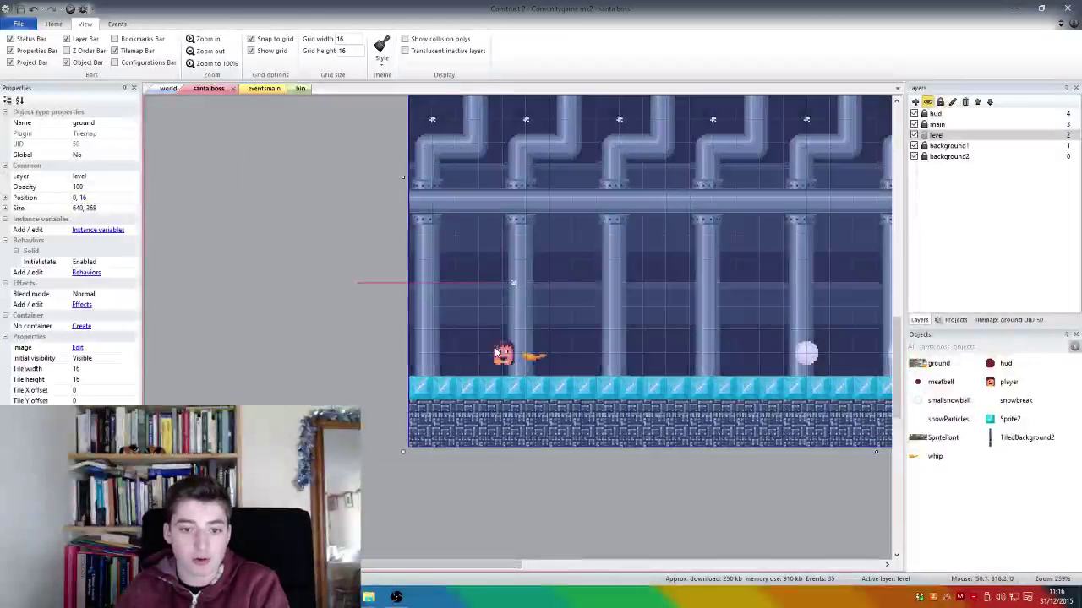
double_click(497, 353)
key(Escape)
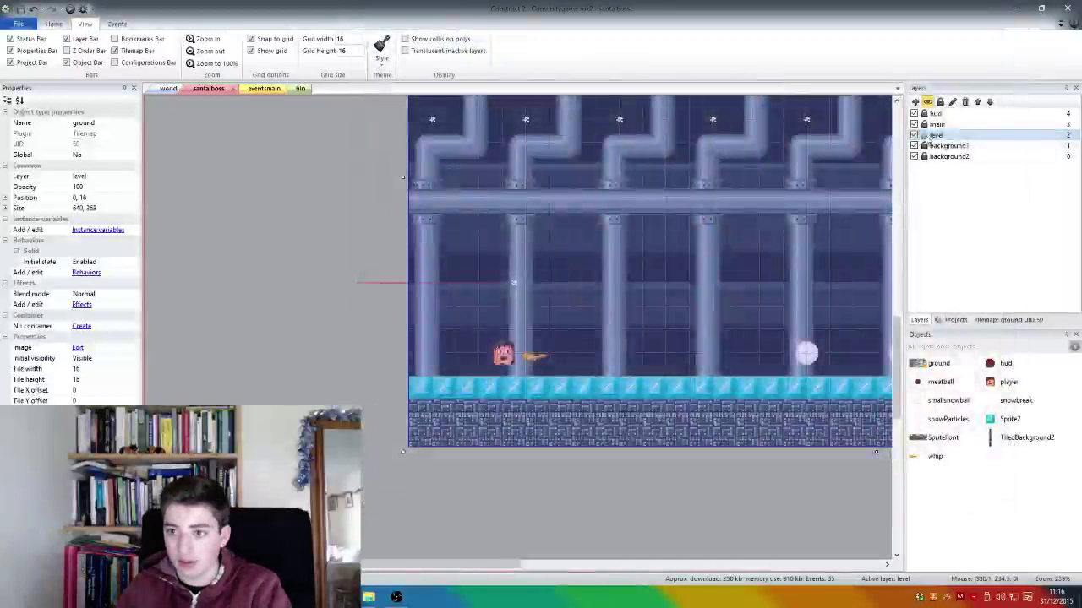
click(924, 137)
click(924, 126)
click(534, 457)
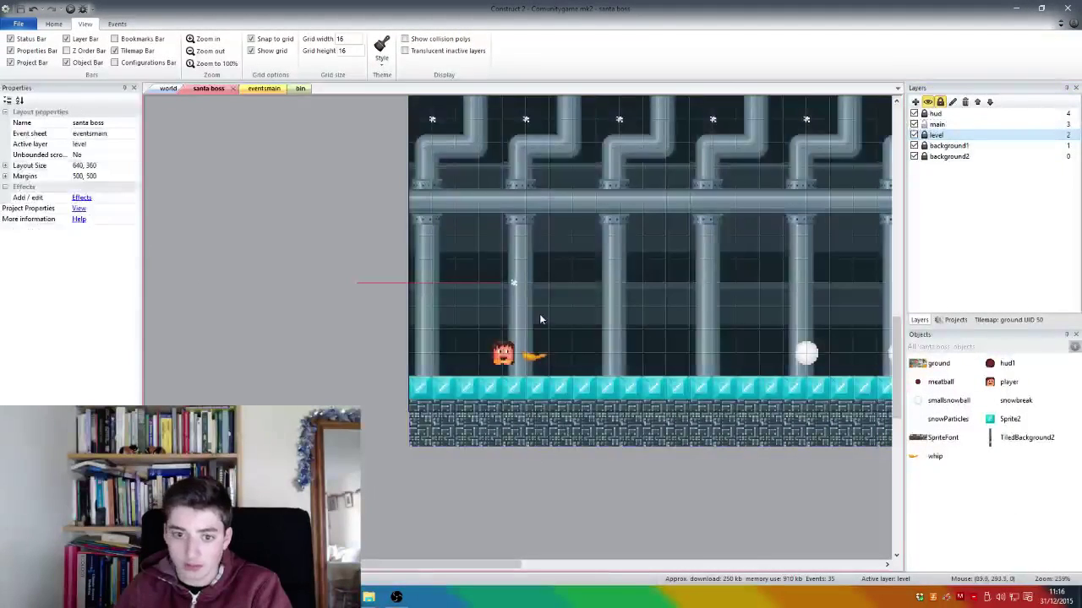
click(507, 348)
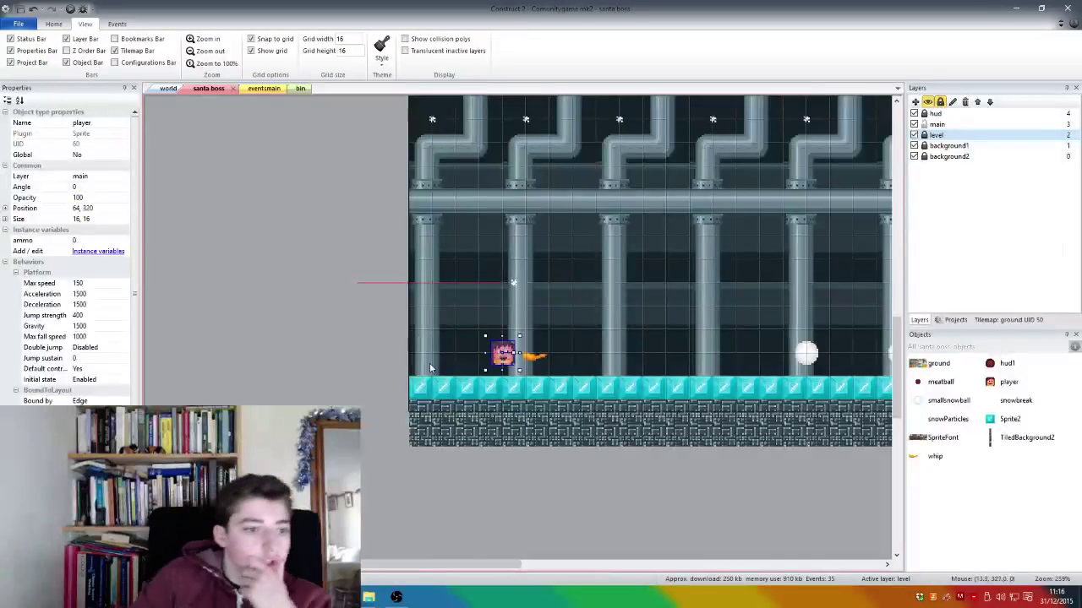
Step: Add an event at the end of the eventsmain sheet that tests whether the player is overlapping Sprite2
click(263, 89)
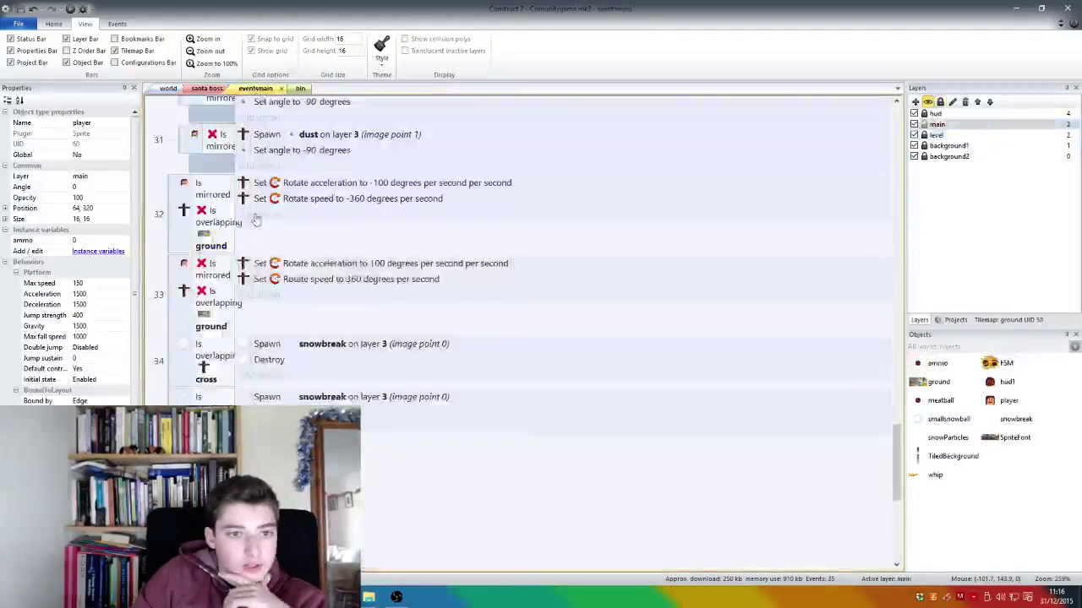
scroll(515, 296, down, 3)
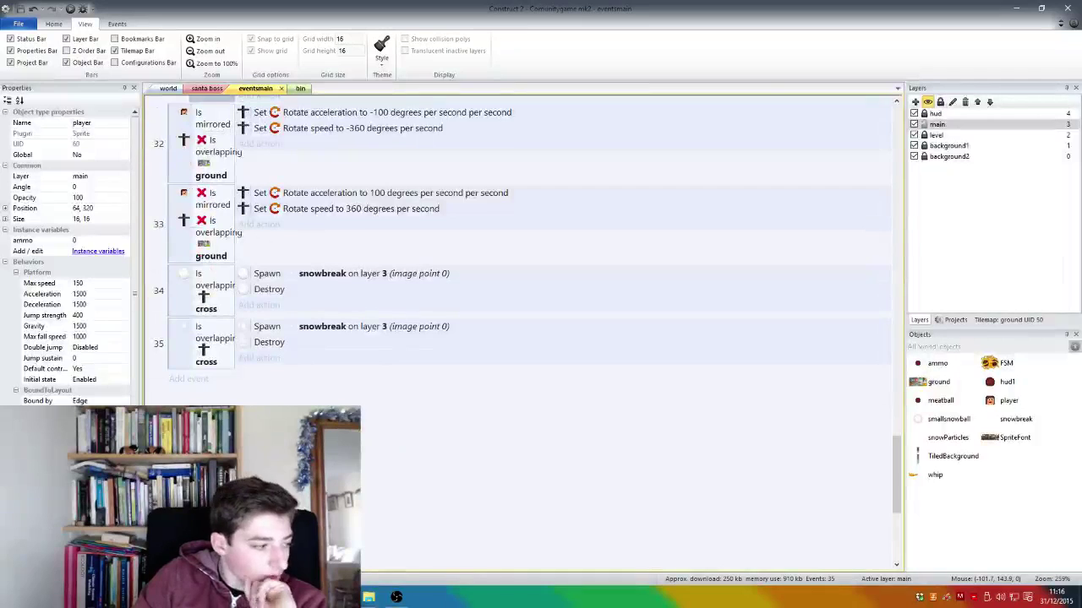
click(187, 378)
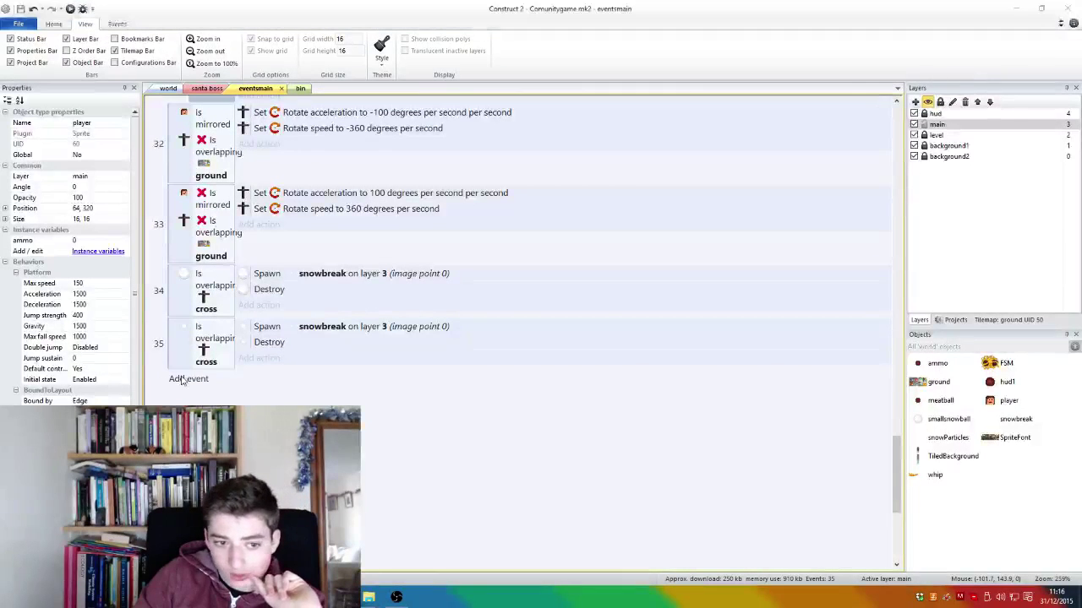
double_click(756, 381)
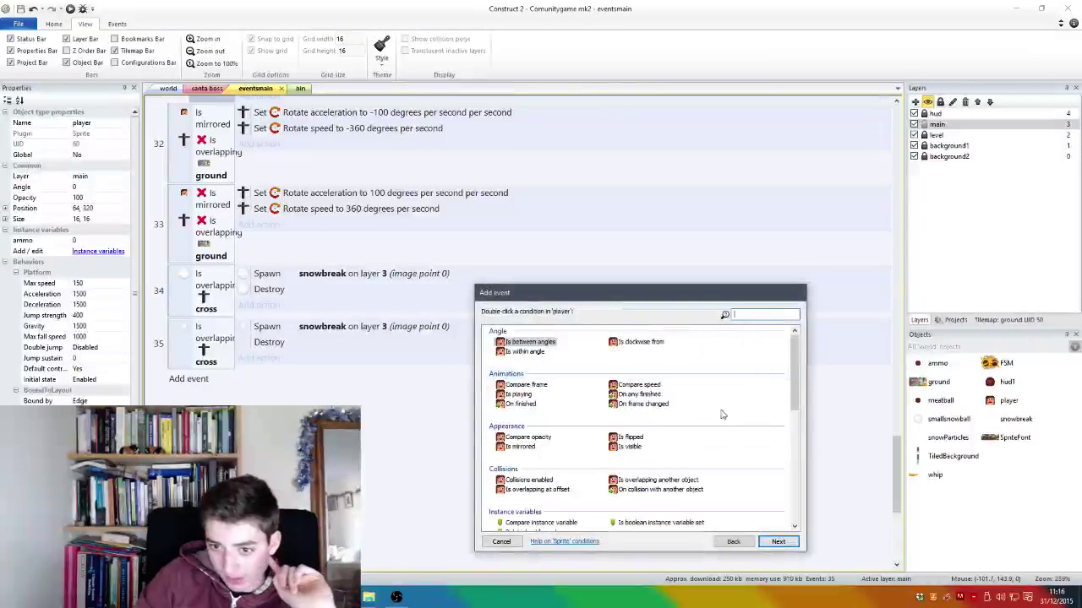
click(649, 480)
double_click(649, 481)
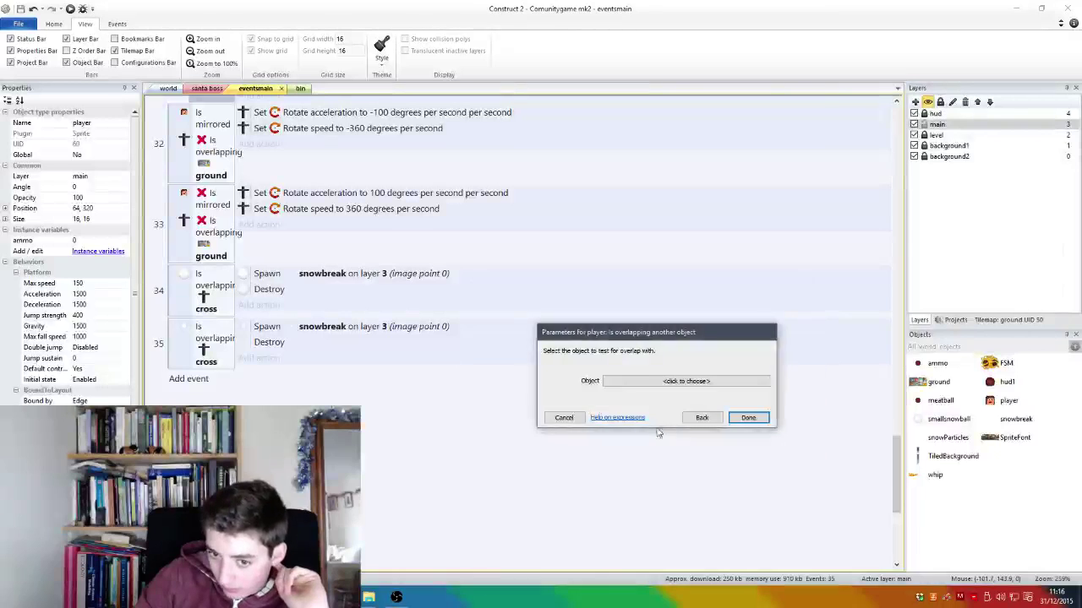
click(680, 381)
double_click(663, 258)
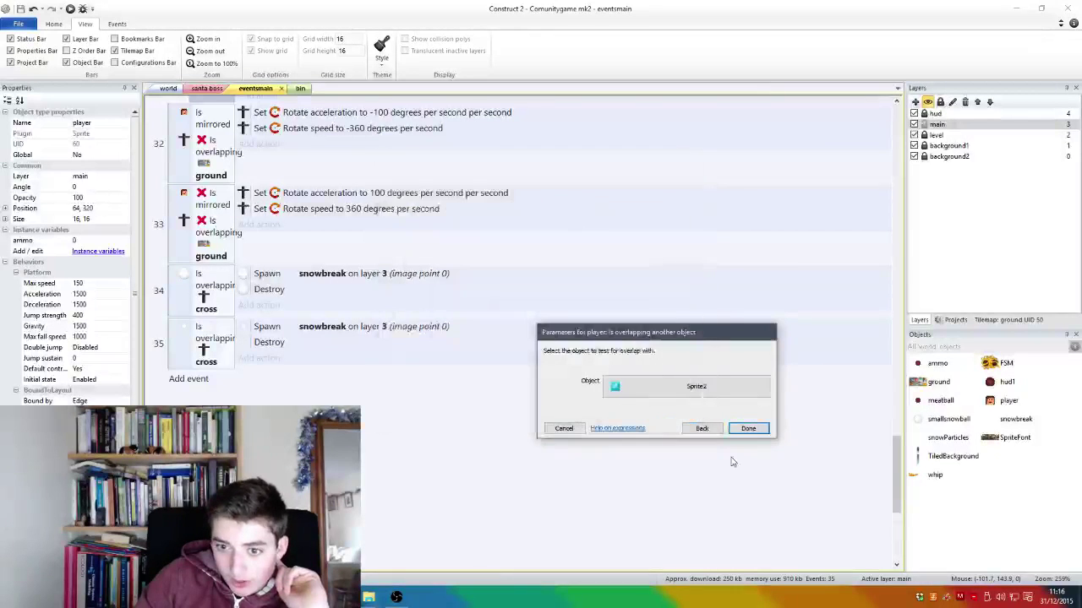
click(720, 433)
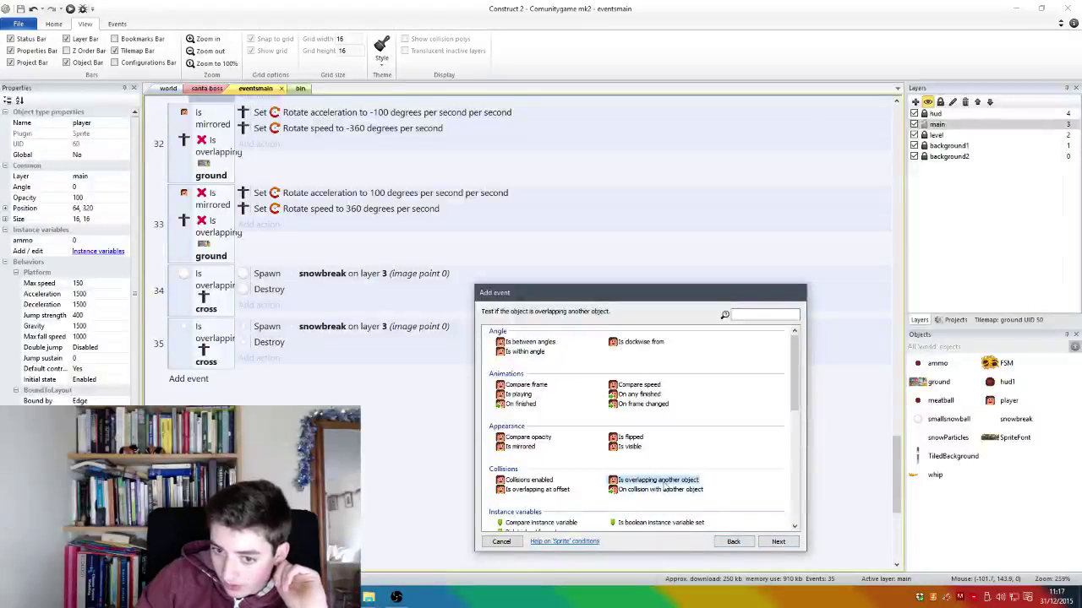
double_click(664, 481)
click(748, 429)
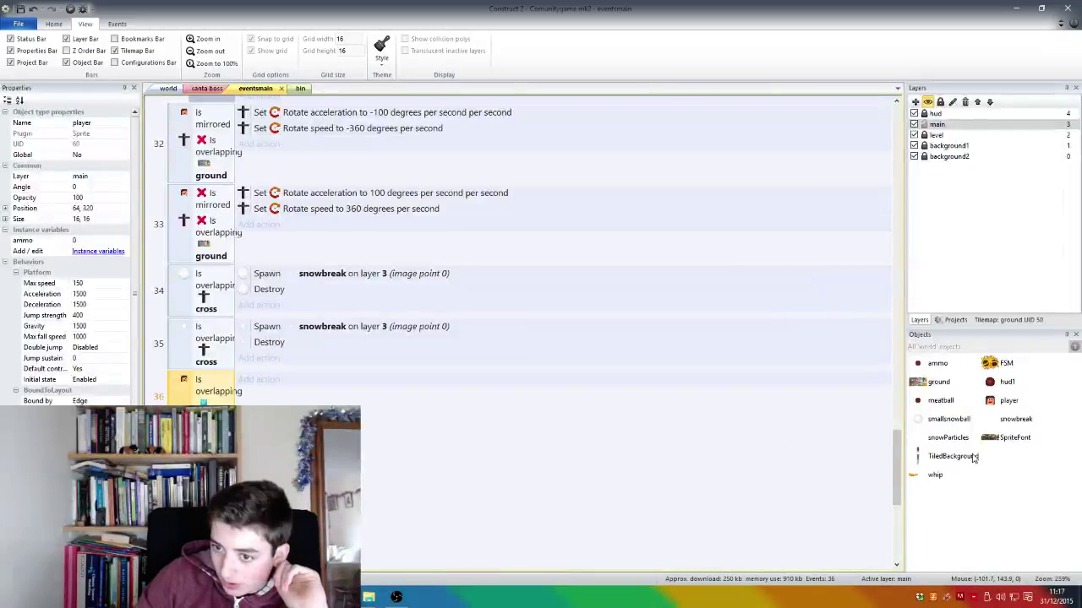
Step: Add an action to the player's Sprite2 overlap event that sets the player's Platform deceleration to 500
click(308, 384)
double_click(671, 384)
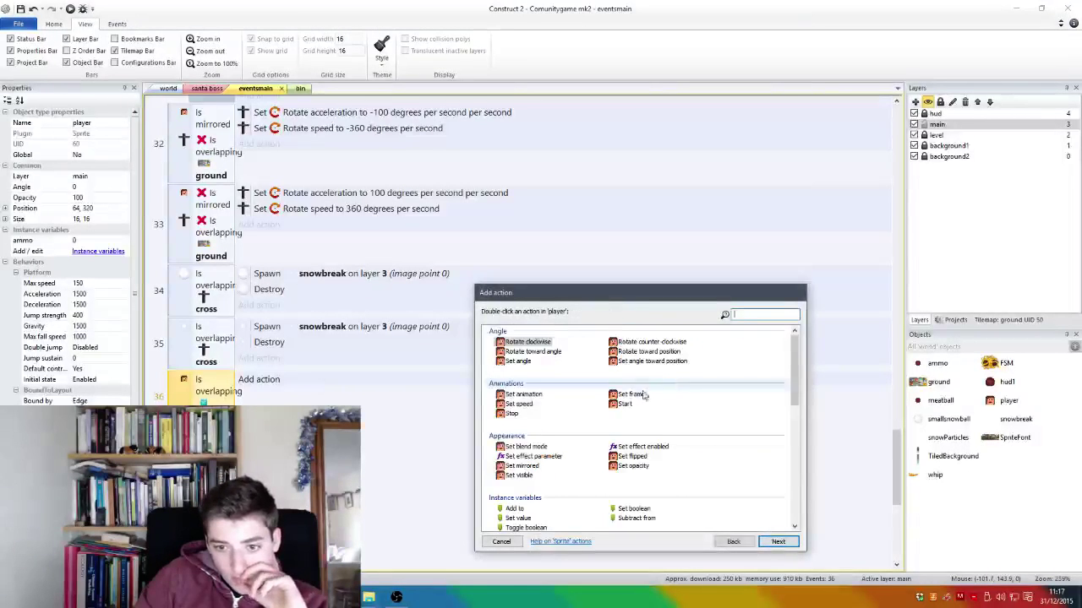
scroll(592, 423, down, 5)
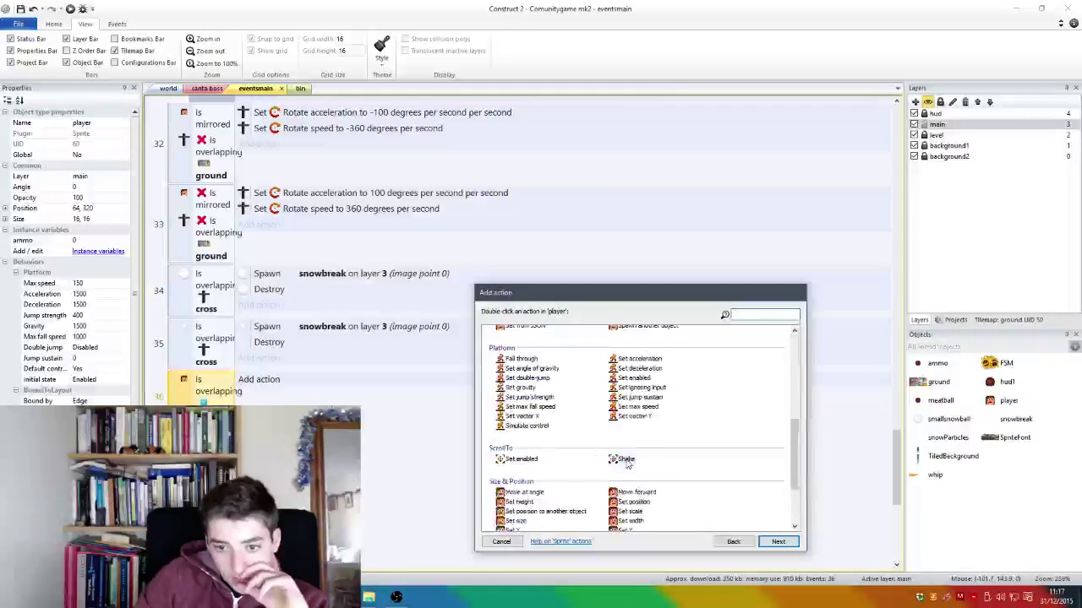
double_click(640, 369)
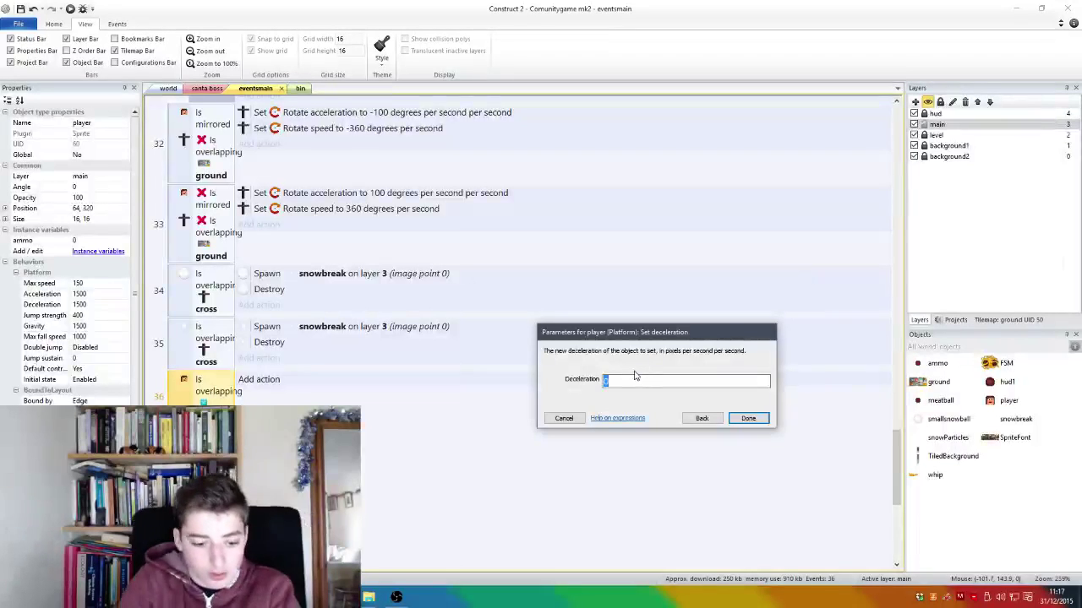
text(5)
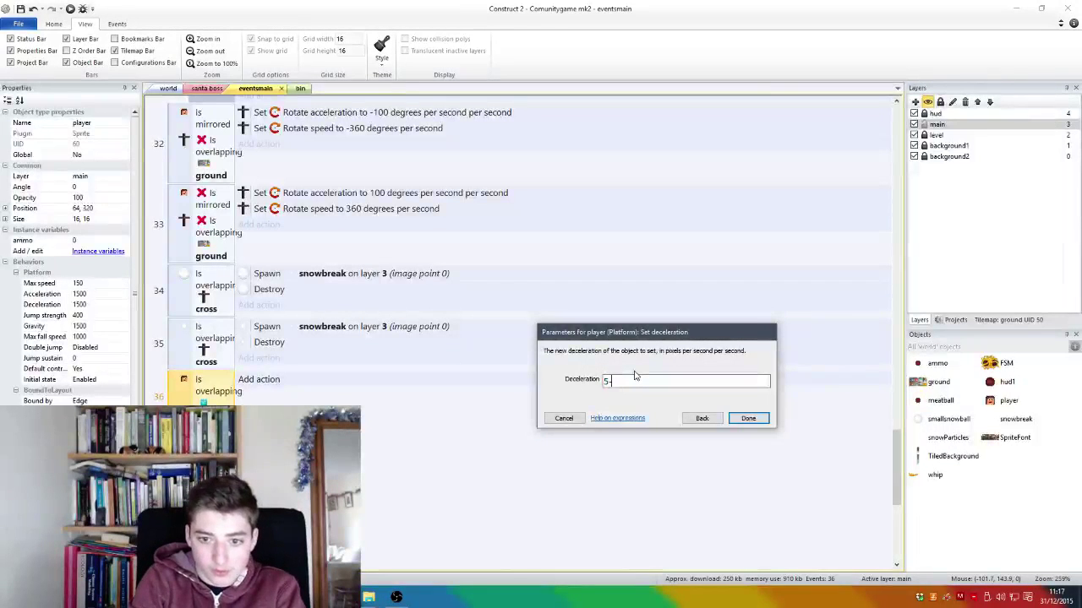
text(00)
key(Return)
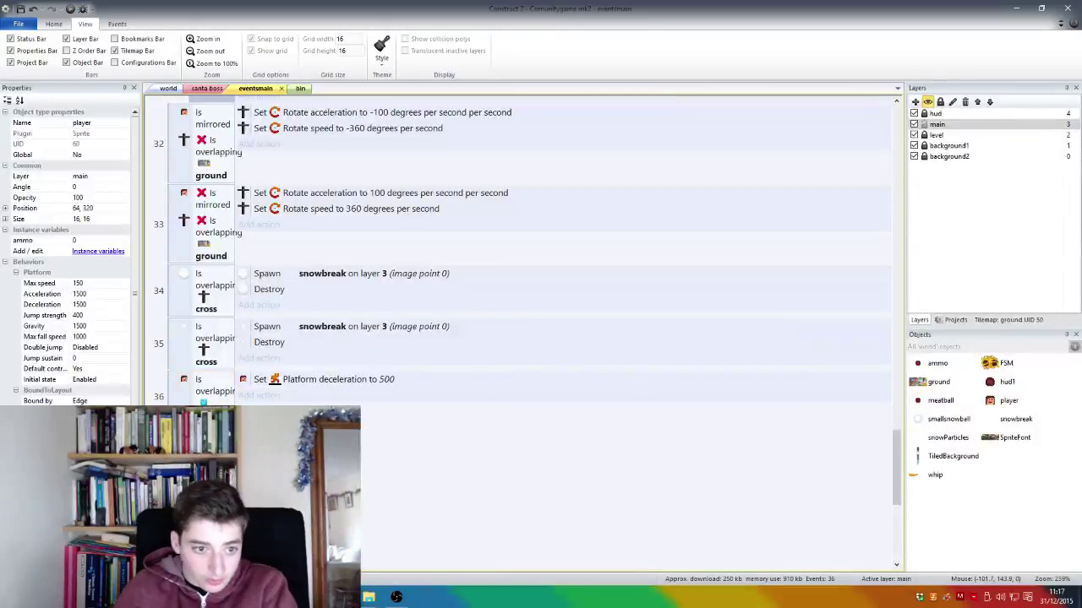
Step: Add an event directly below the Sprite2 overlap event with a copy of its deceleration action set to 1500
right_click(173, 386)
click(177, 397)
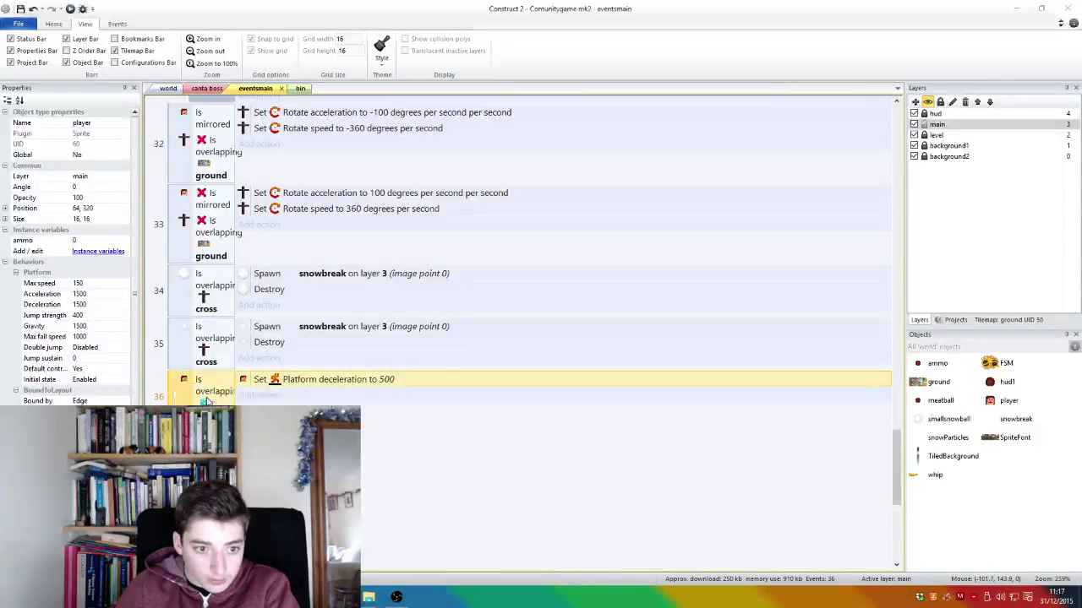
key(Escape)
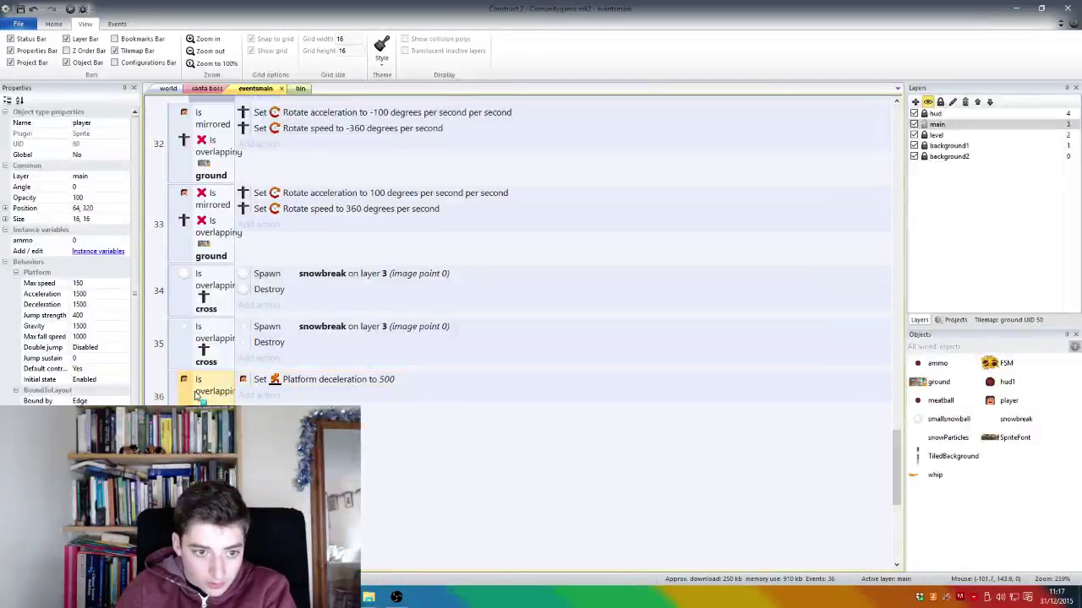
right_click(177, 397)
mouse_move(179, 394)
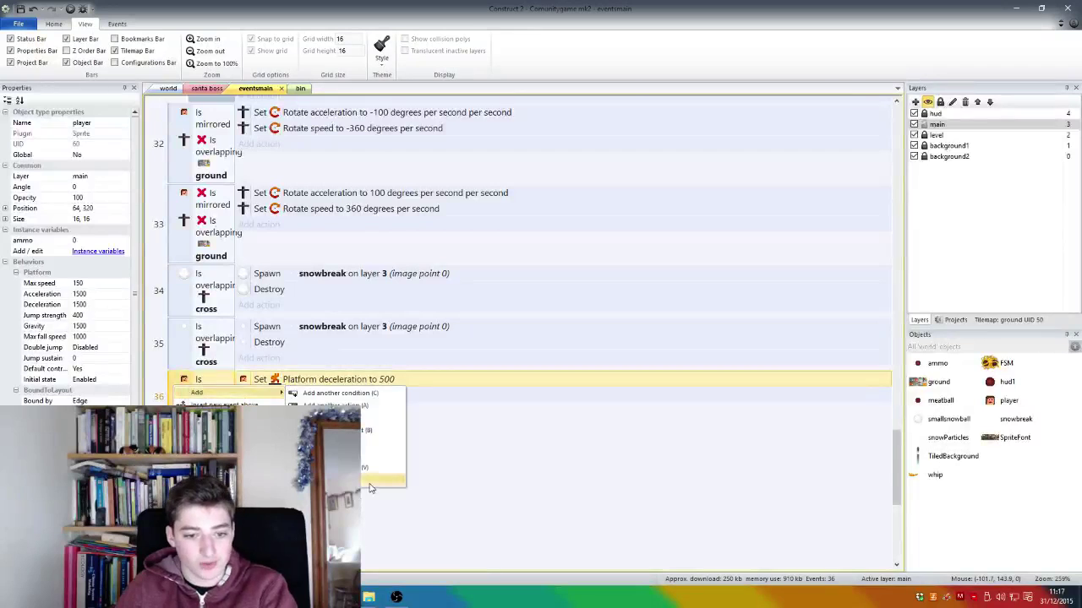
click(343, 400)
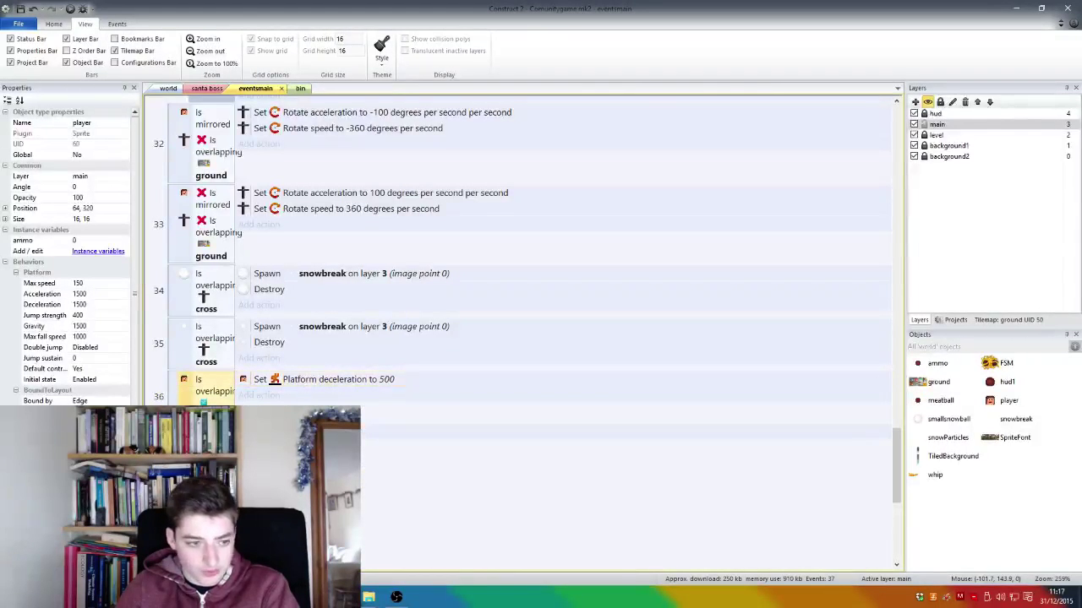
double_click(632, 432)
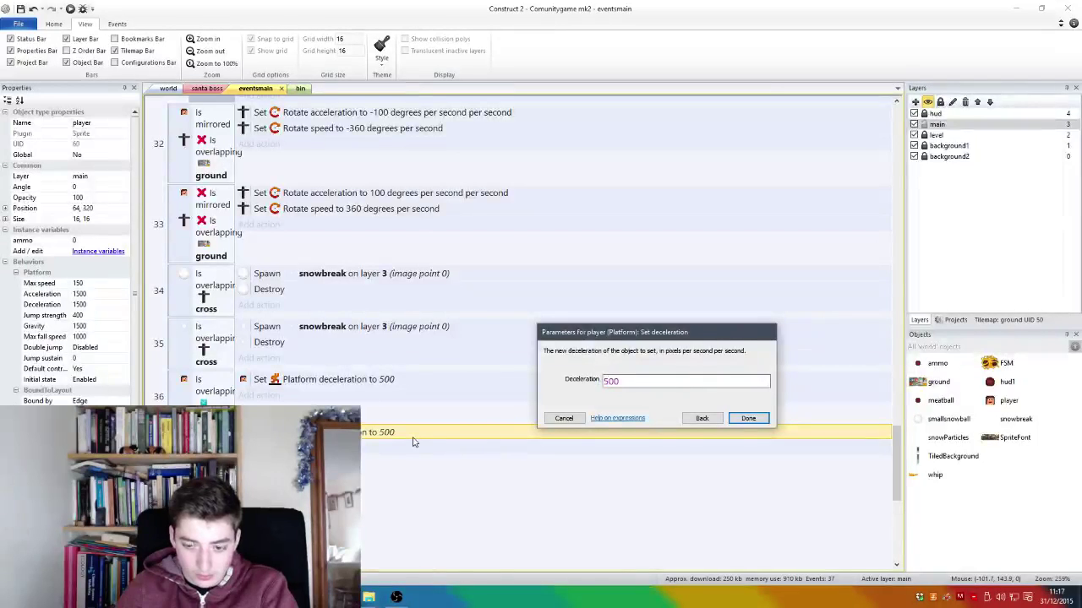
text(1)
key(Return)
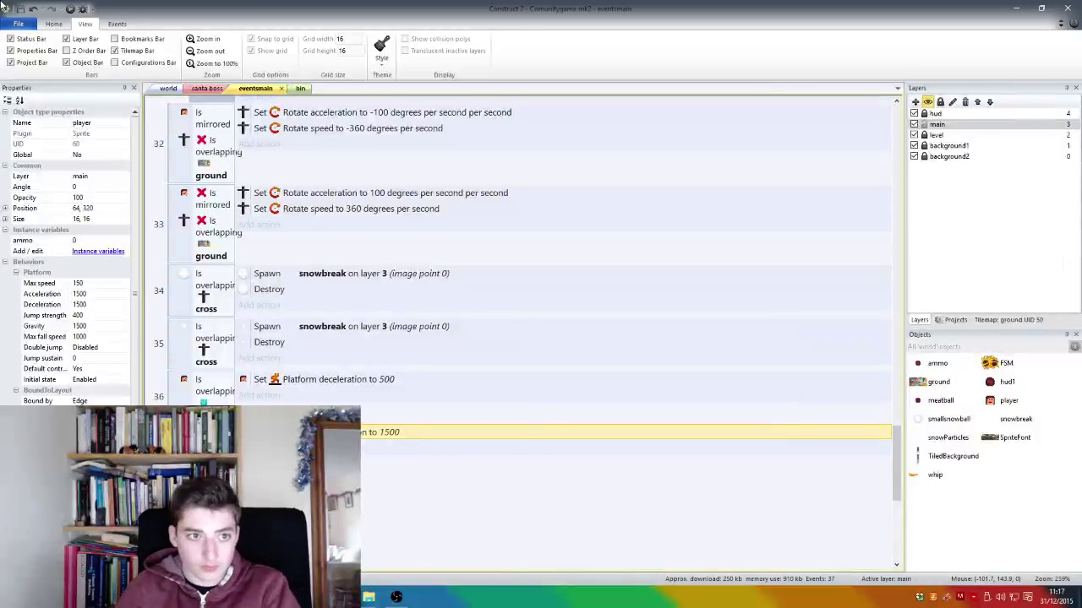
Step: Preview the santa boss layout in the browser, test the player's sliding in both directions on the ice, and close the preview
click(207, 88)
key(F5)
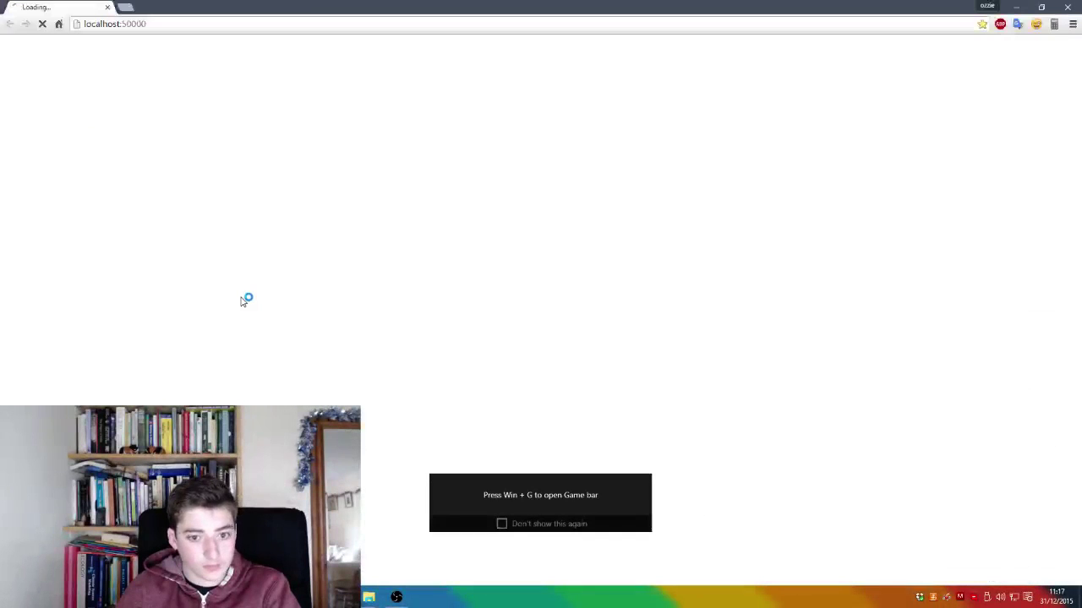
click(646, 482)
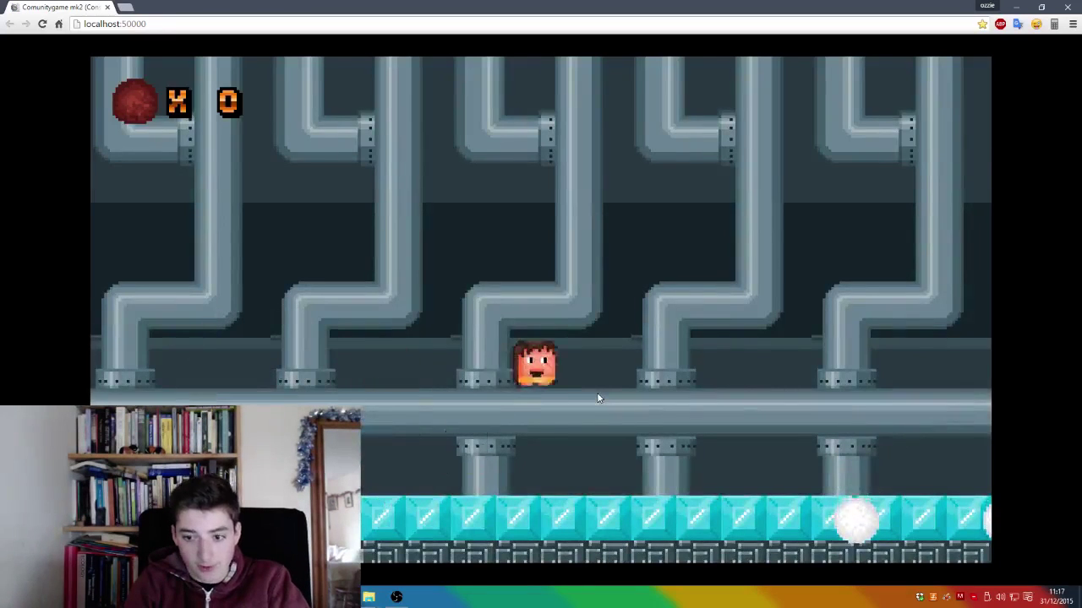
key(Left)
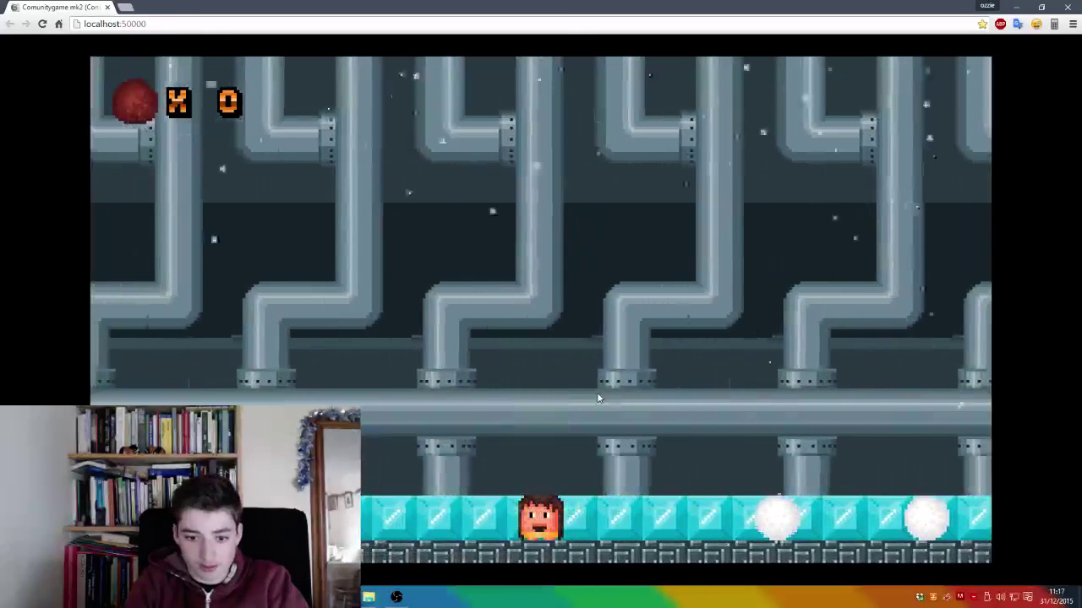
key(Left)
key(Right)
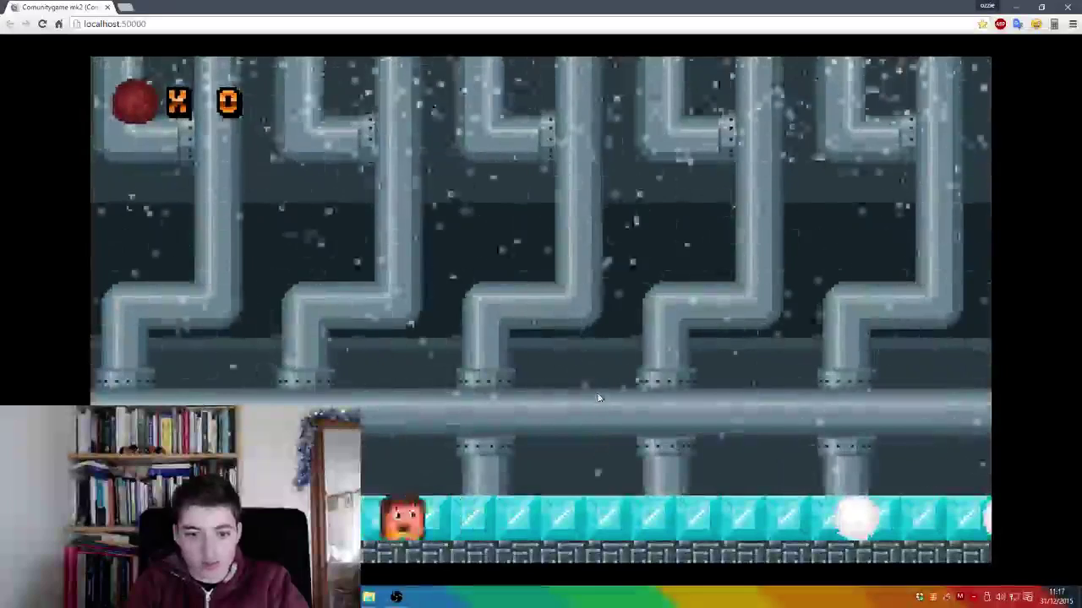
key(ctrl+w)
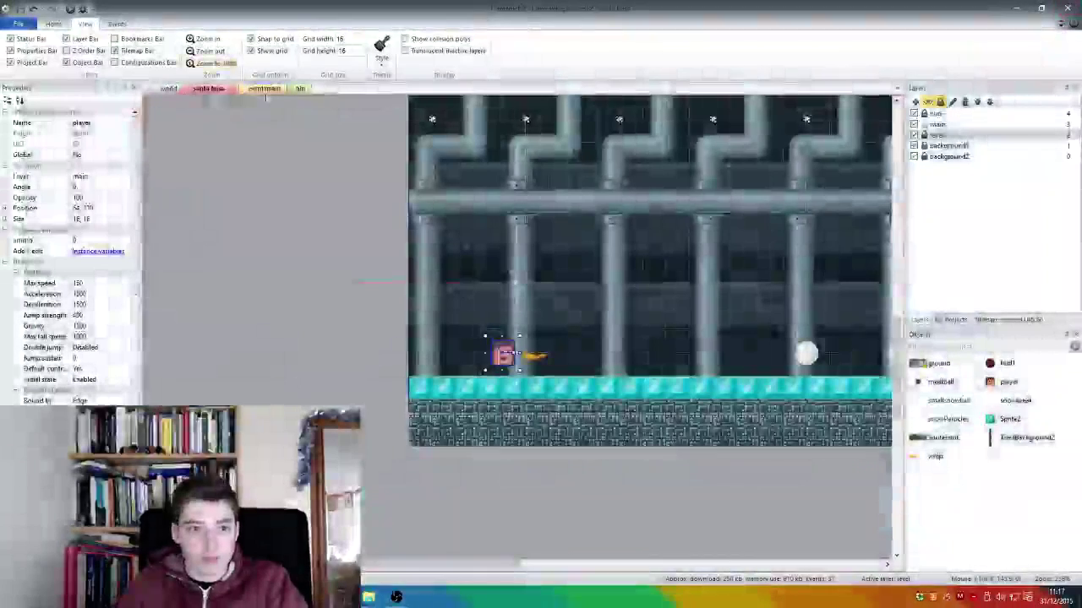
Step: Set the Platform deceleration in the player's Sprite2 overlap event to 100
click(263, 88)
double_click(348, 386)
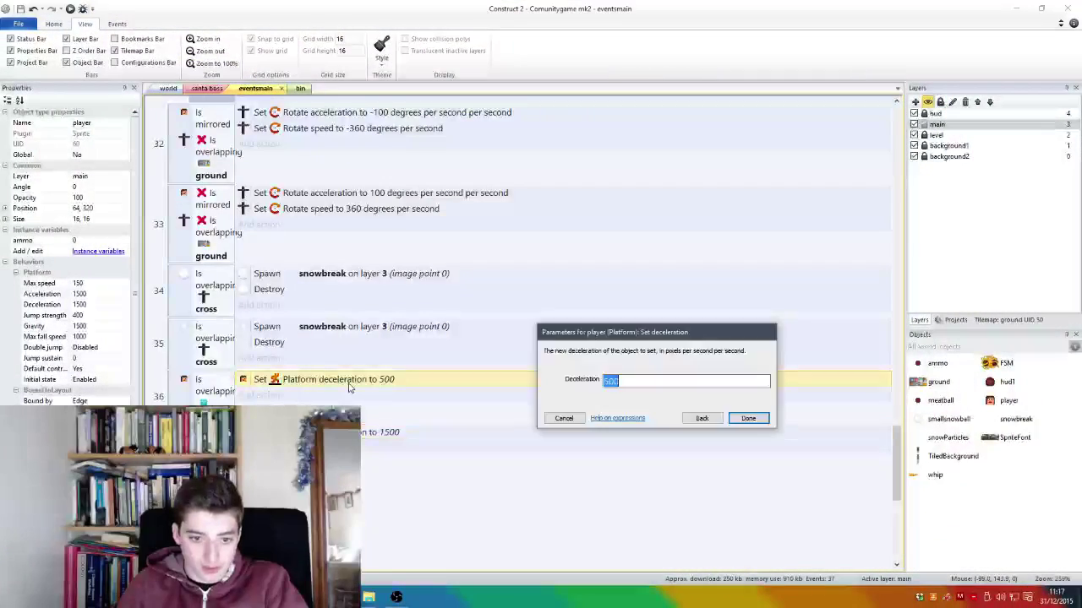
text(10)
key(Return)
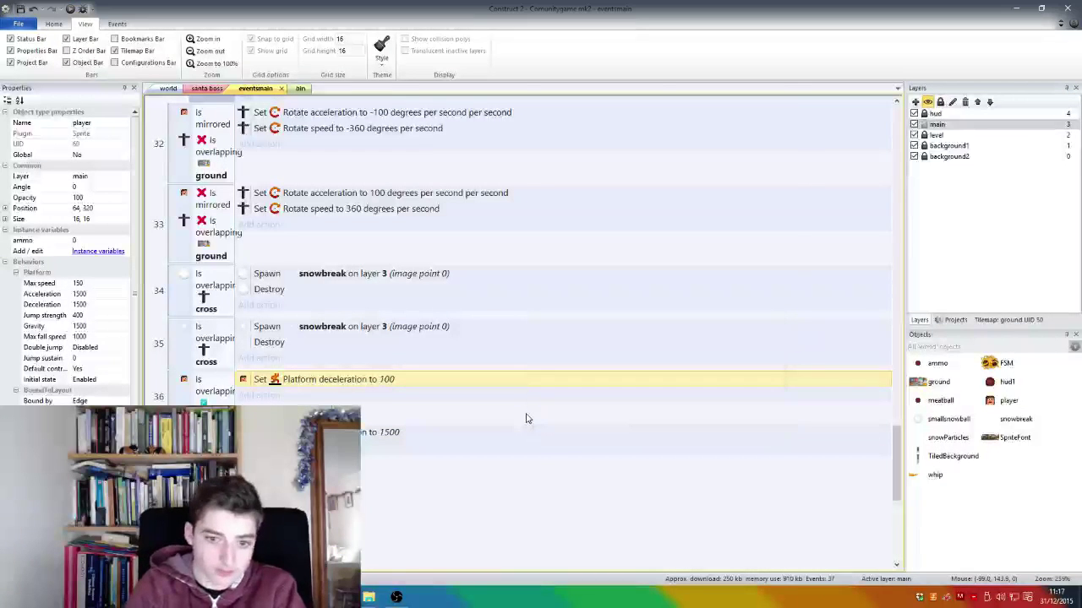
Step: Run the game preview again and test the player's running, jumping and sliding with the reduced ice deceleration
click(70, 10)
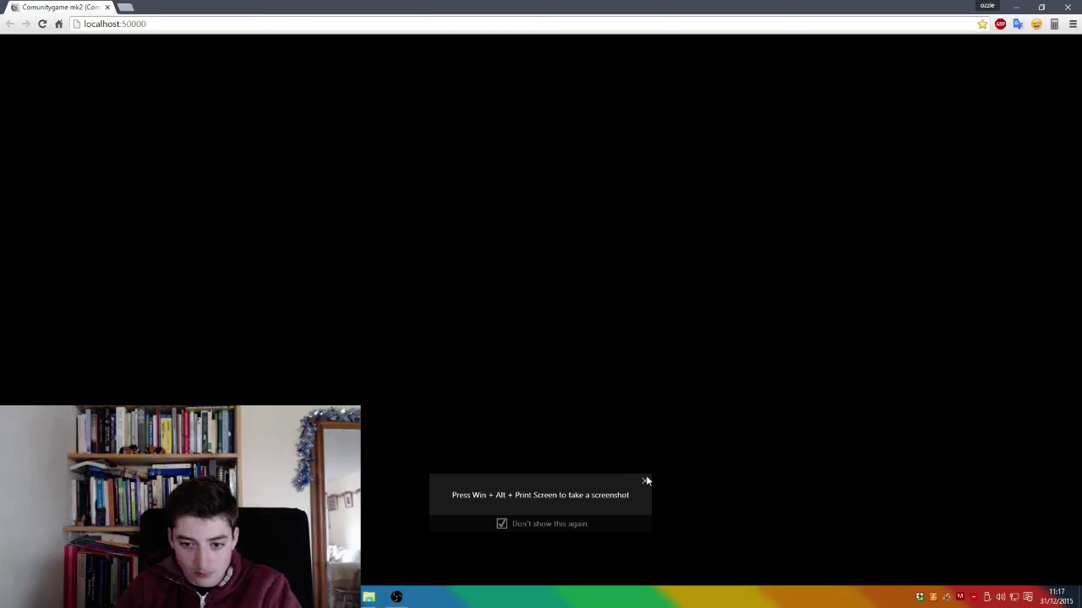
click(643, 482)
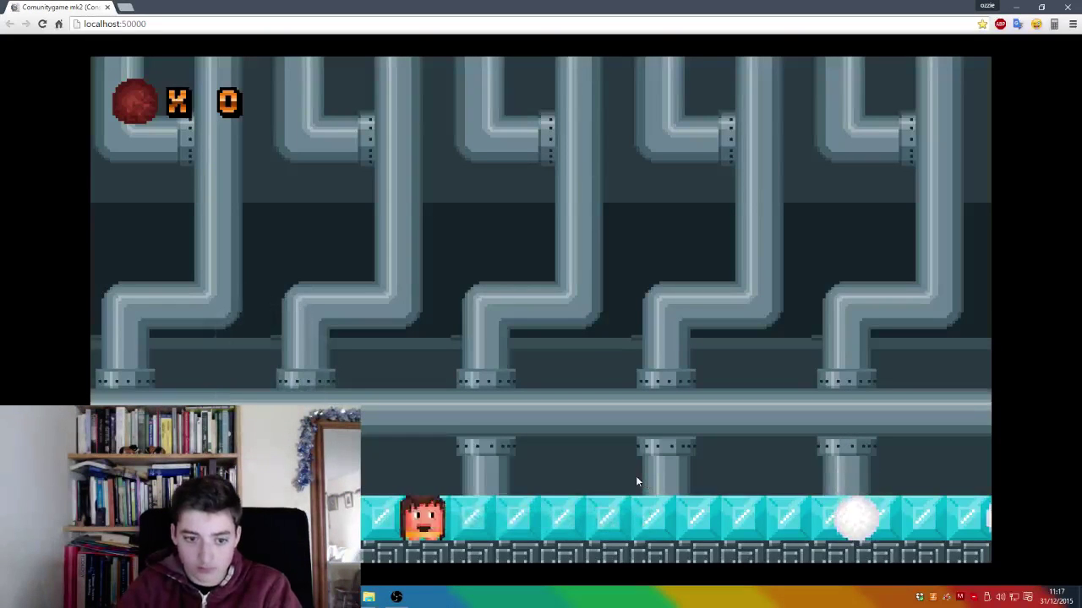
key(Right)
key(Up)
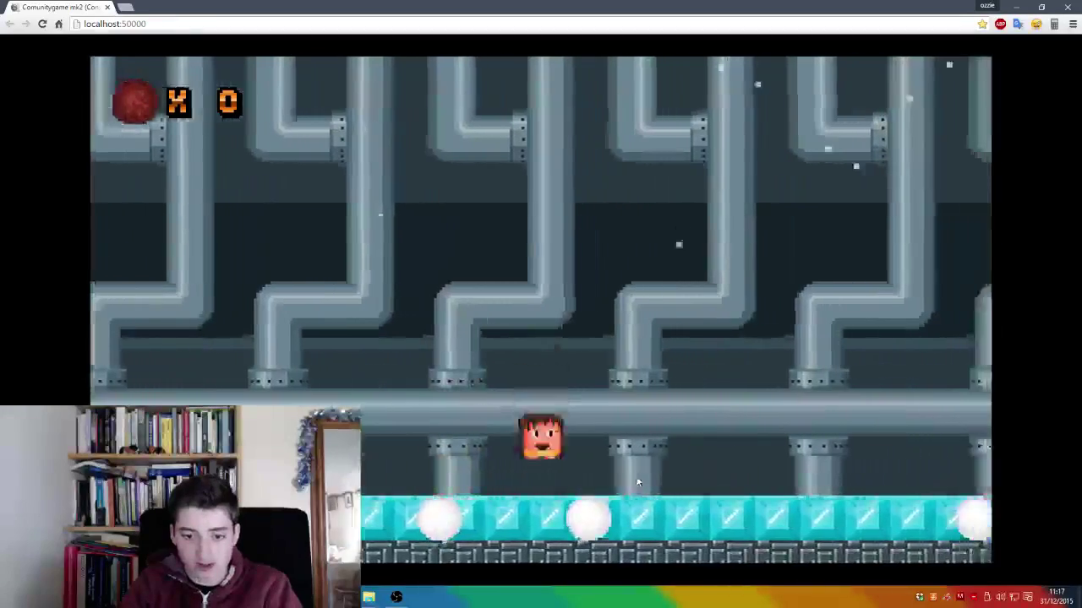
key(Left)
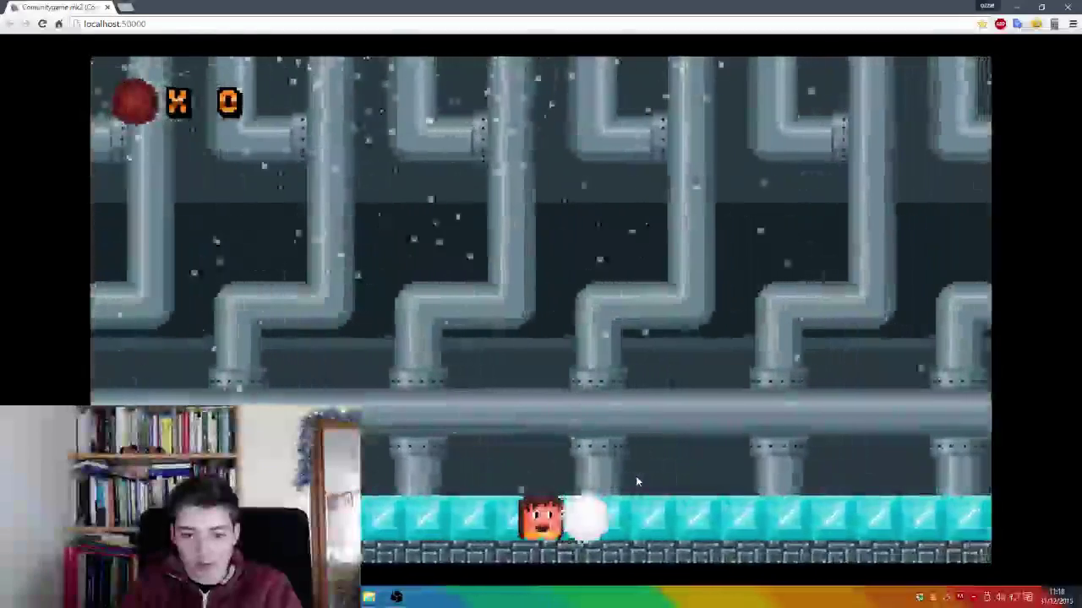
Step: Return to the santa boss layout in Construct 2 and rename the Sprite2 object to ice
key(alt+Tab)
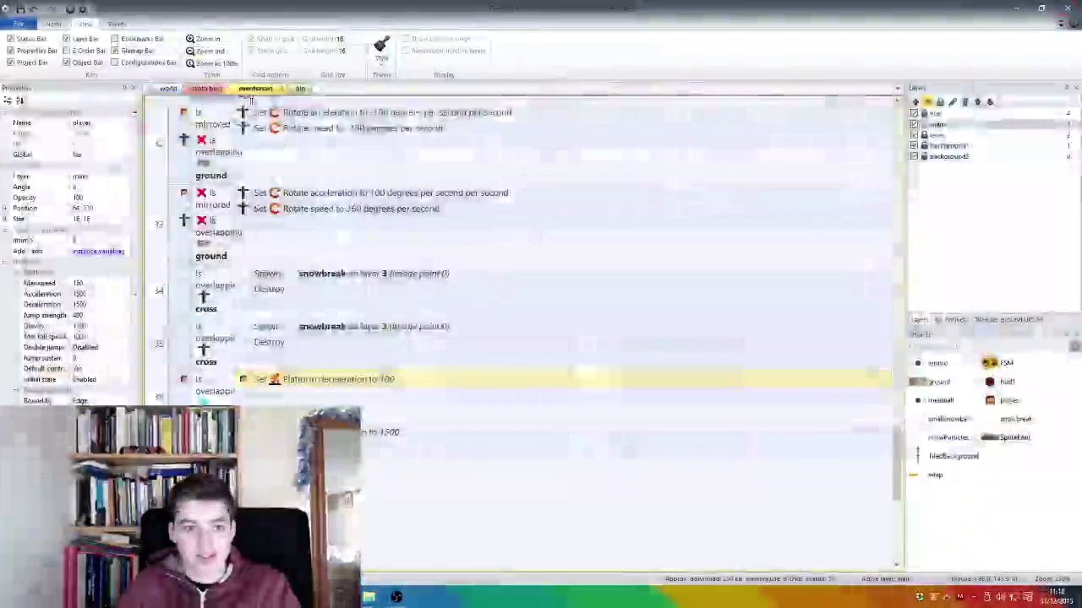
click(207, 88)
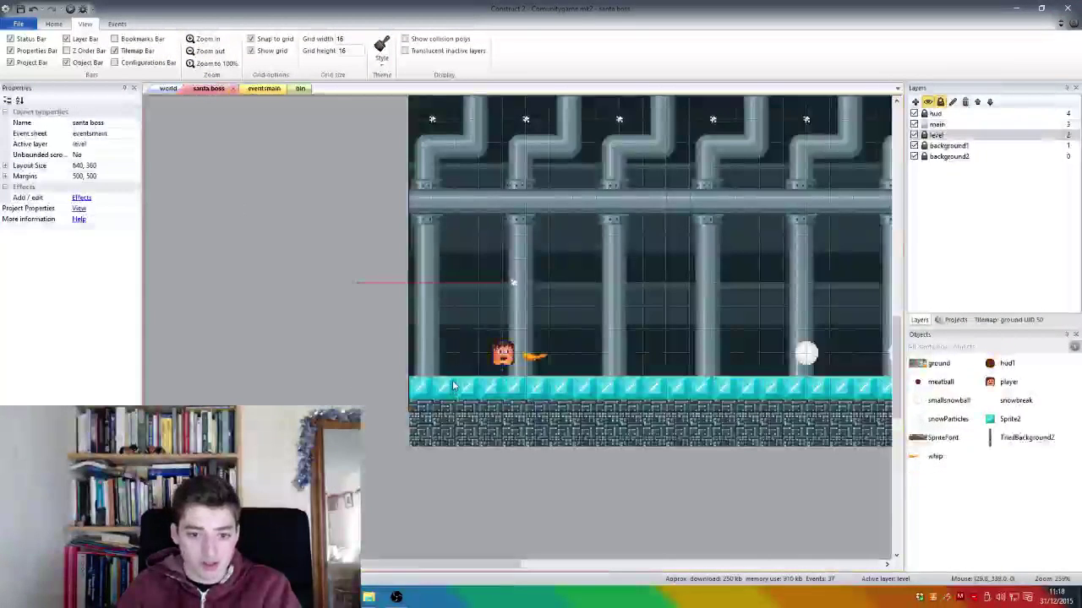
double_click(453, 386)
double_click(573, 321)
click(420, 388)
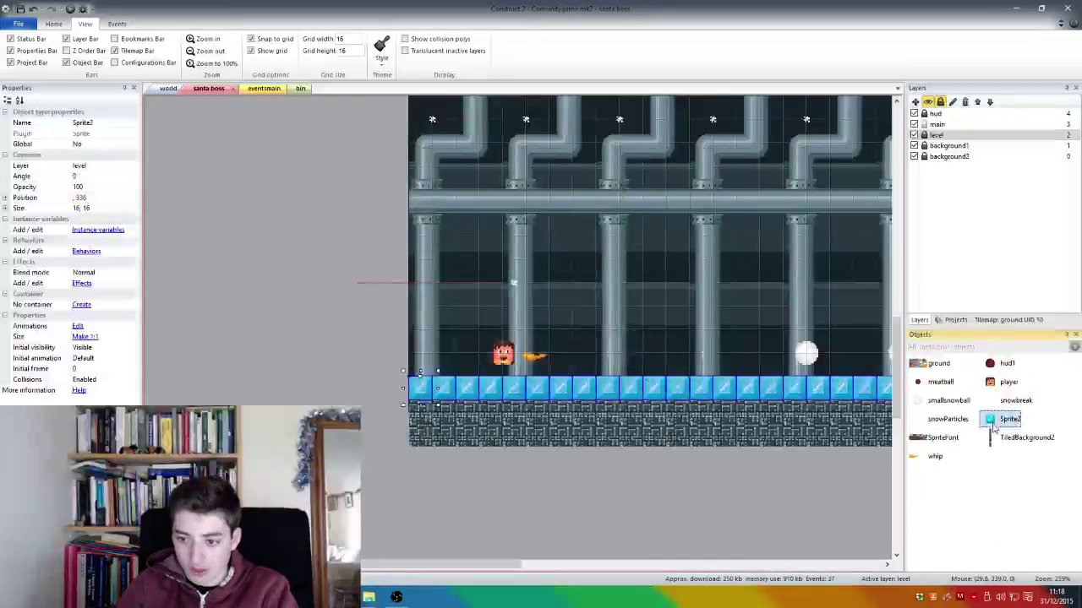
right_click(1007, 420)
click(1017, 502)
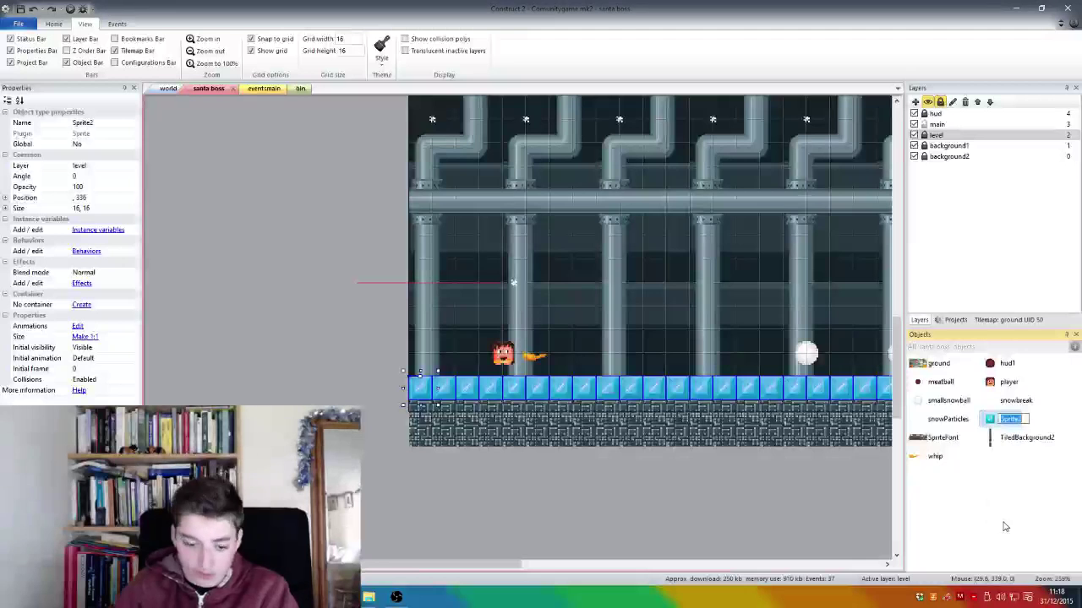
text(ice)
key(Return)
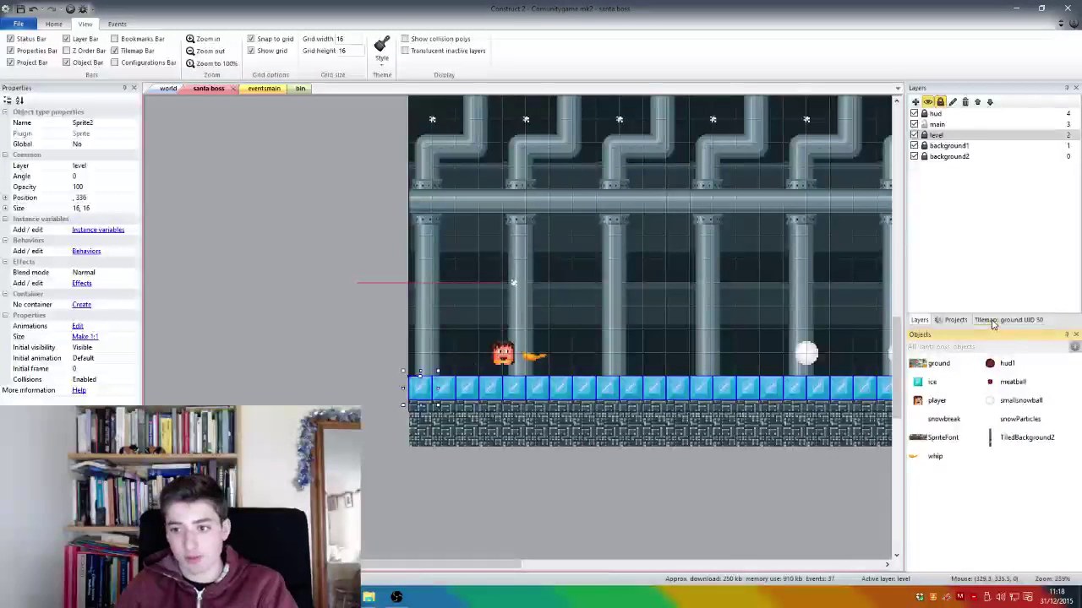
Step: Check the image of the object named Sprite in the project's object types and delete that object from the project
click(956, 321)
scroll(974, 287, down, 7)
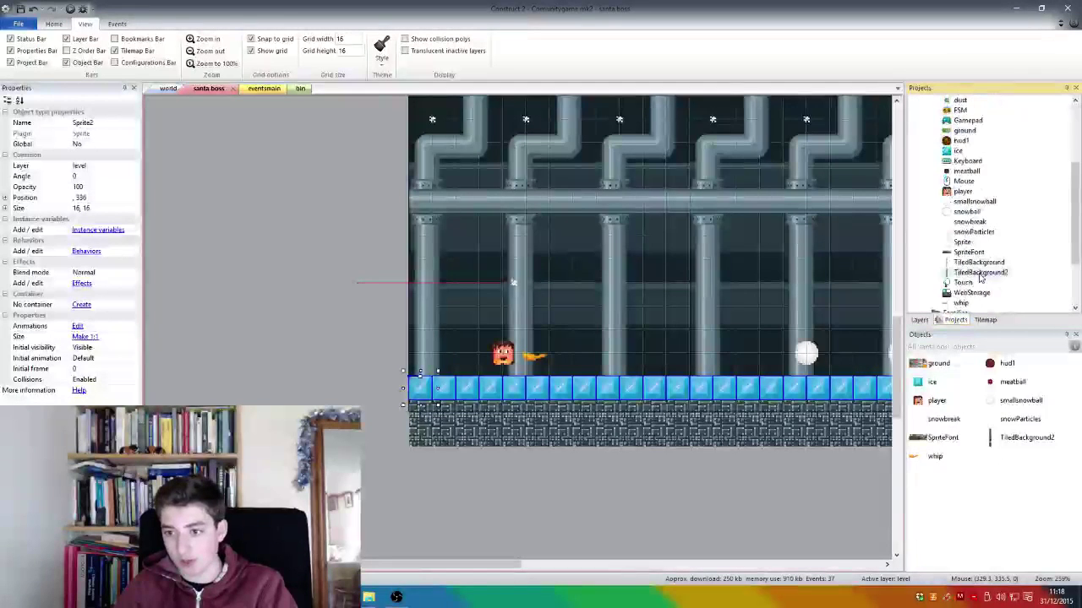
click(960, 161)
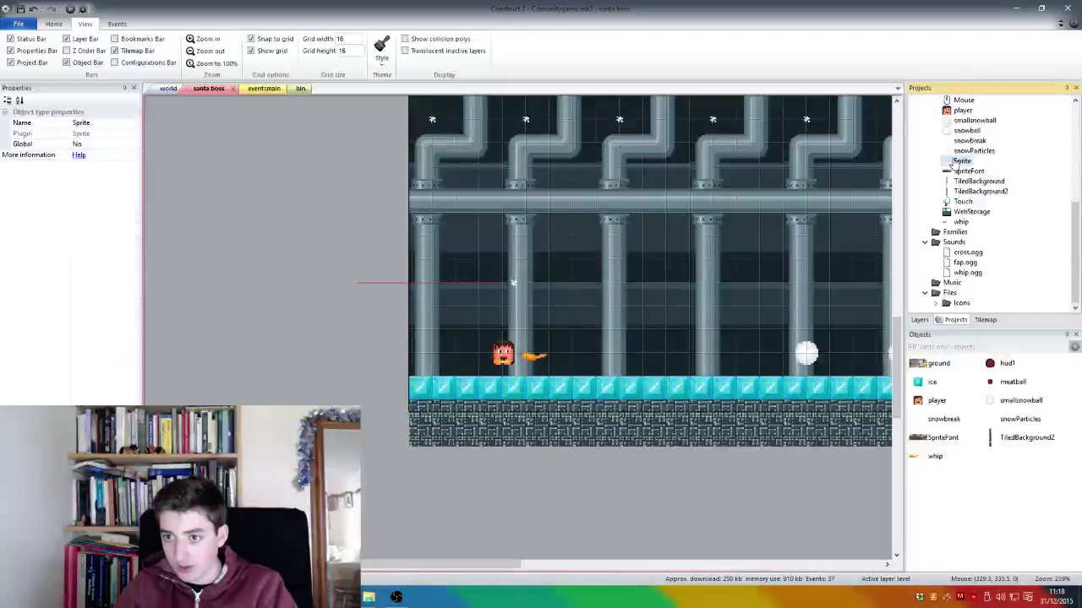
right_click(953, 163)
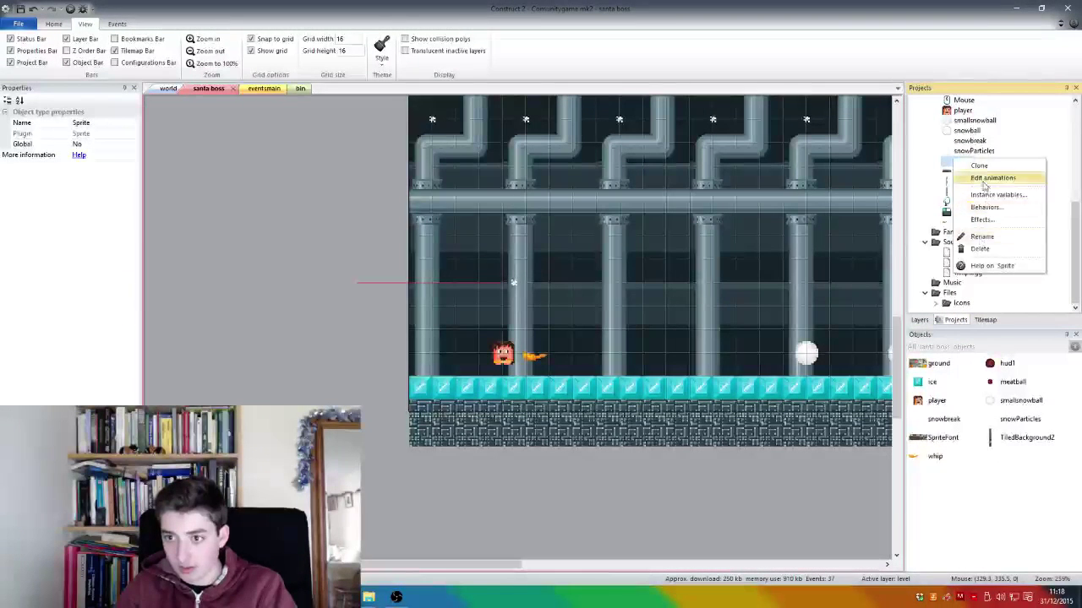
click(963, 178)
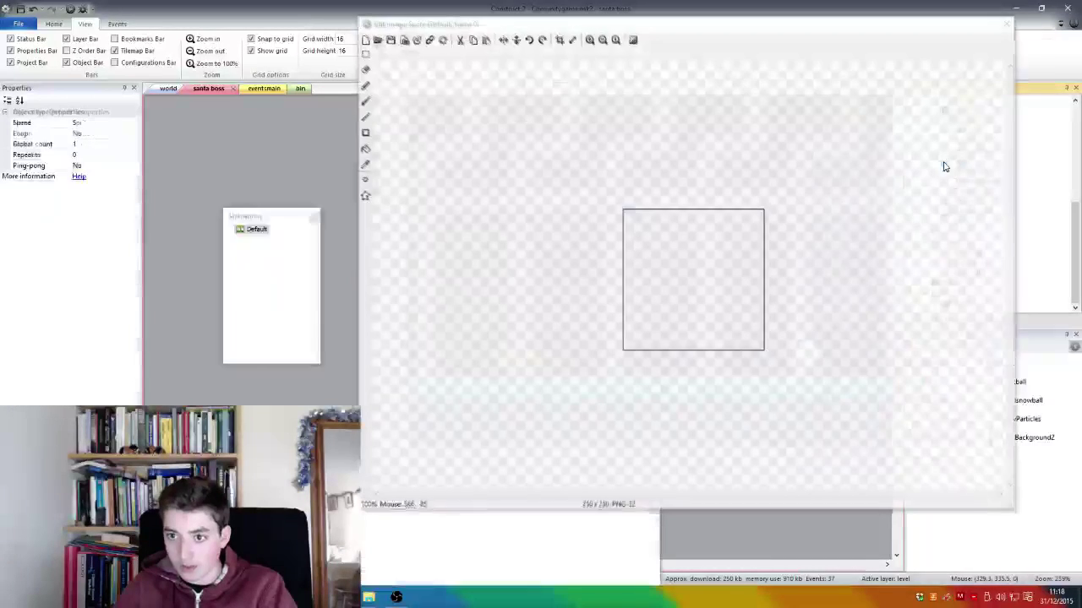
key(Escape)
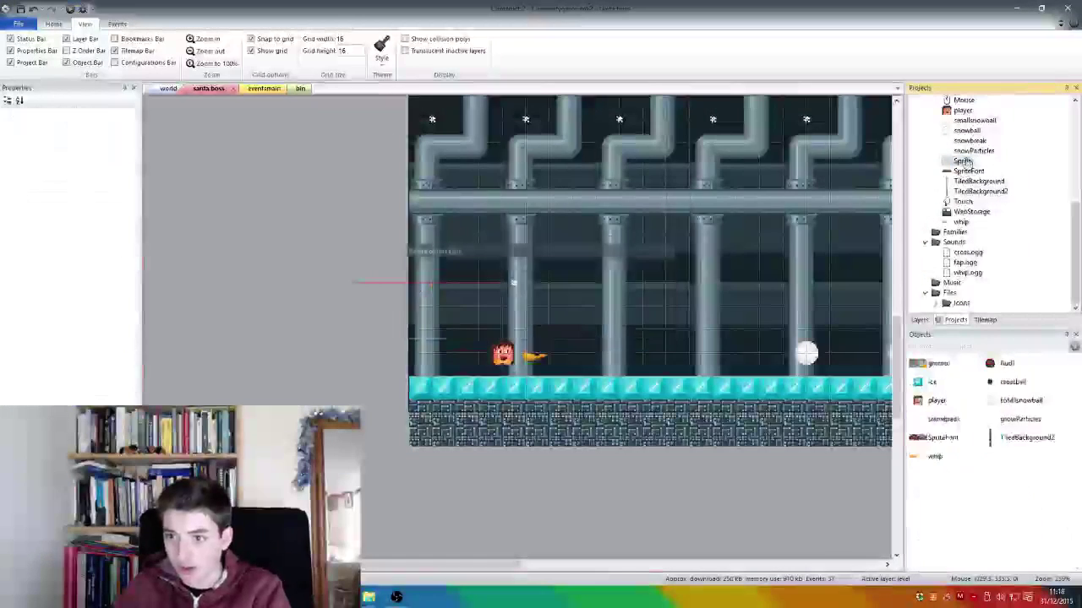
click(461, 386)
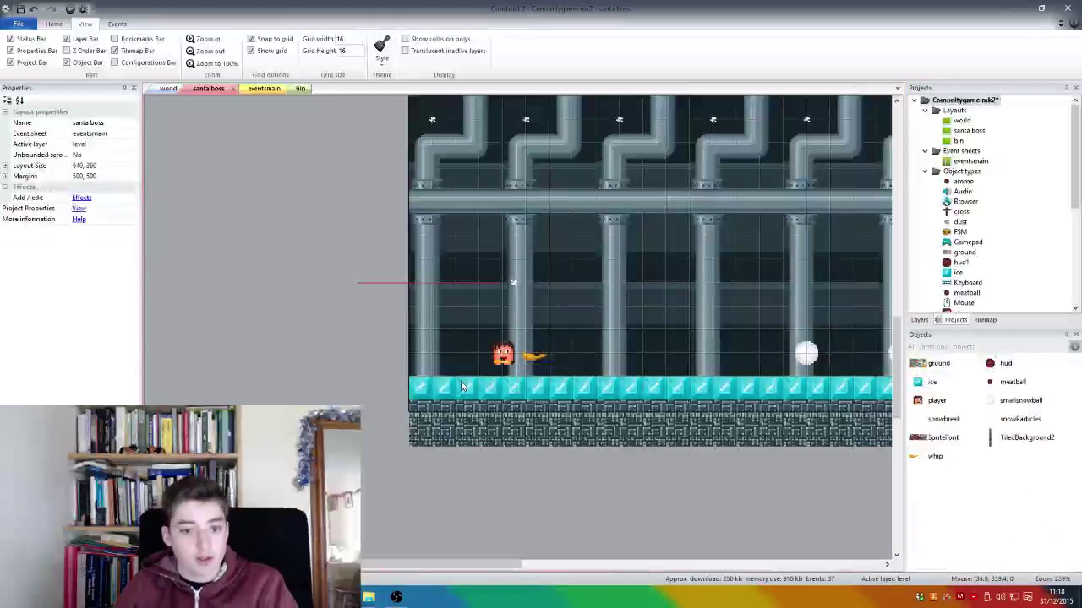
double_click(461, 386)
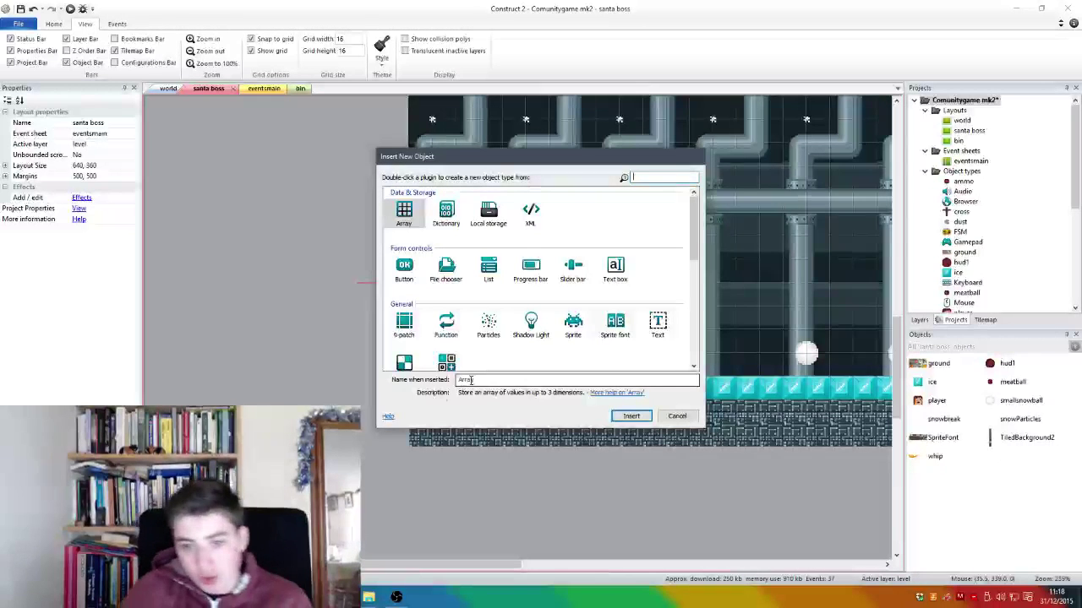
click(617, 418)
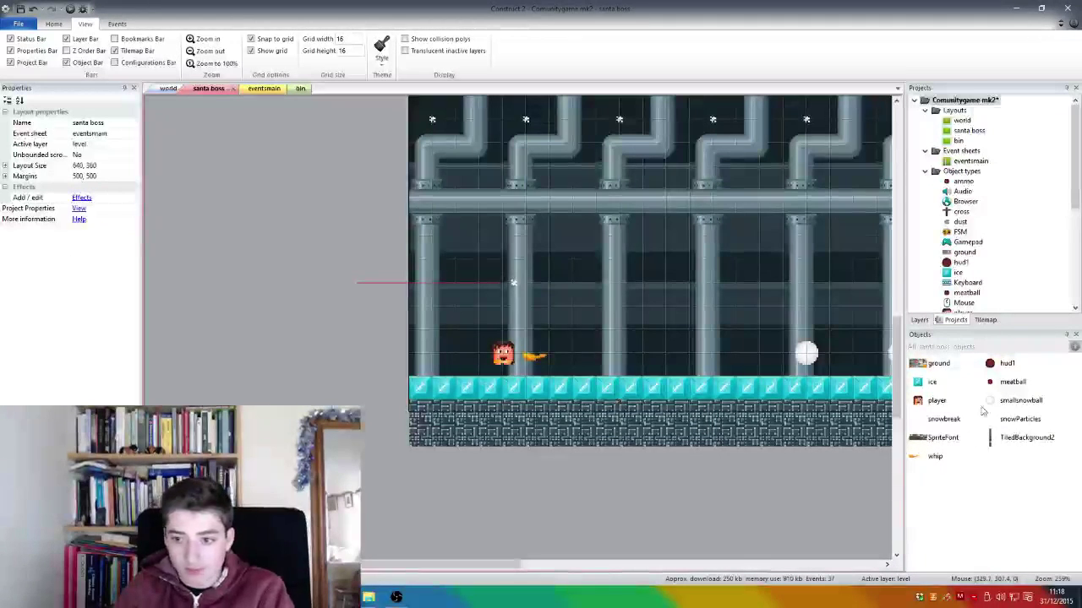
Step: Add the Solid behavior to the ice object
click(920, 381)
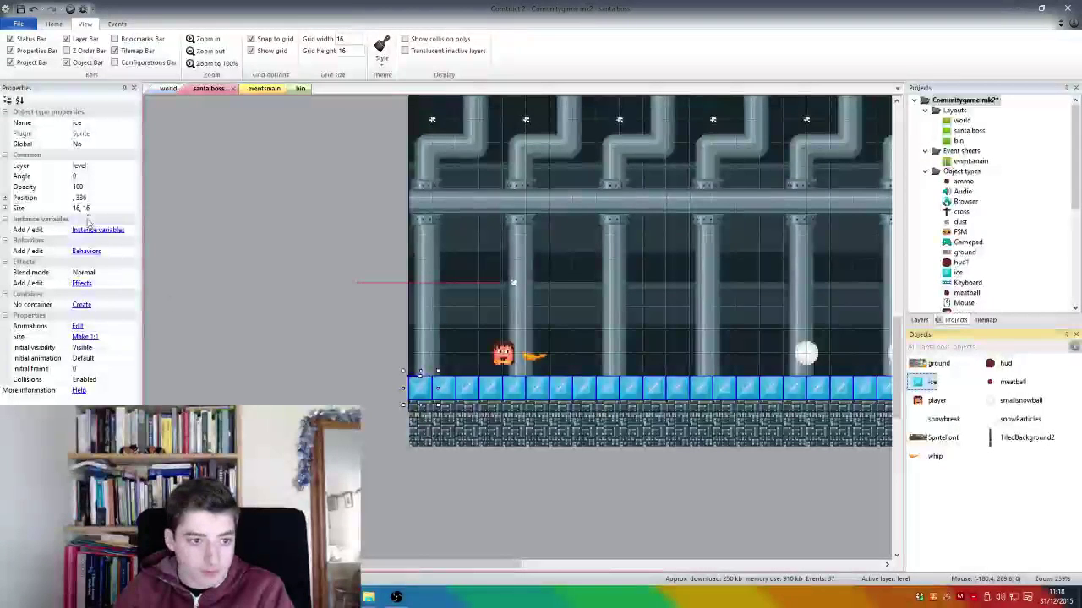
click(85, 251)
click(528, 184)
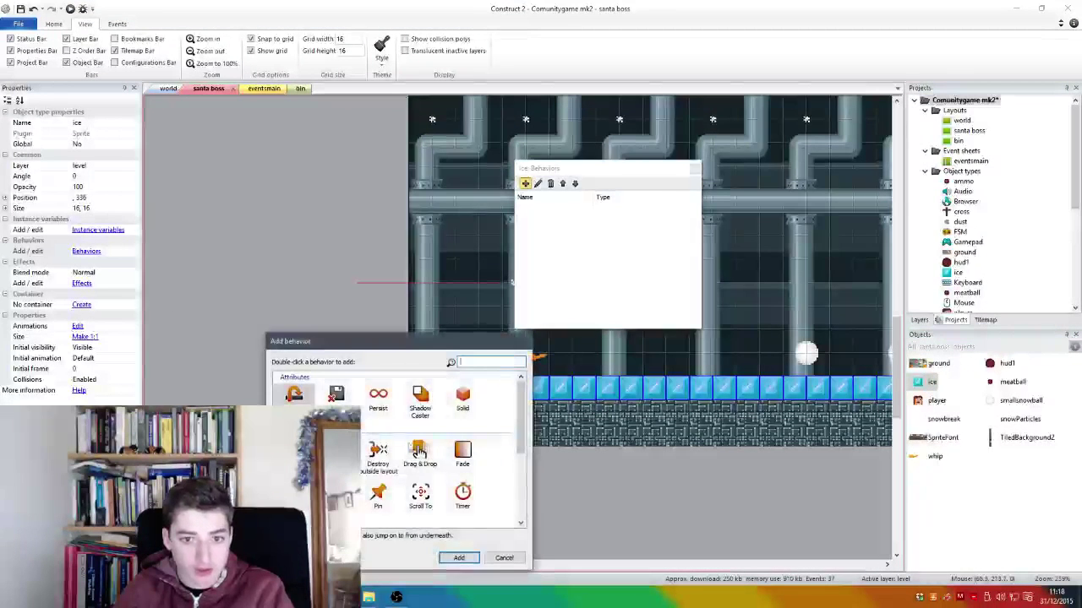
double_click(463, 398)
key(Escape)
Step: Preview the layout in the browser and test the player's running and jumping on the solid ice floor
click(70, 8)
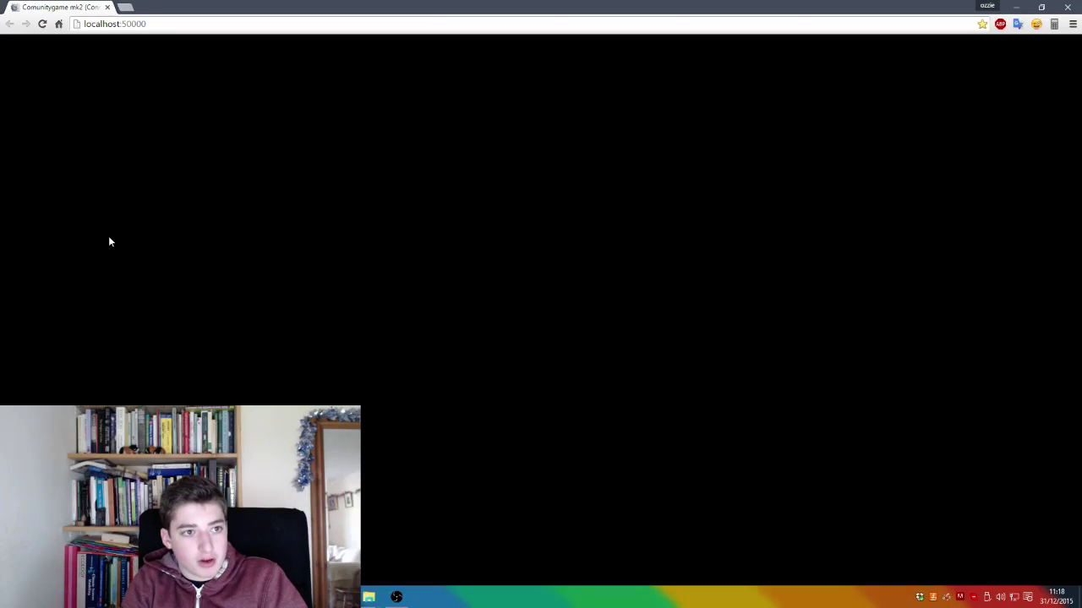
key(Right)
key(Up)
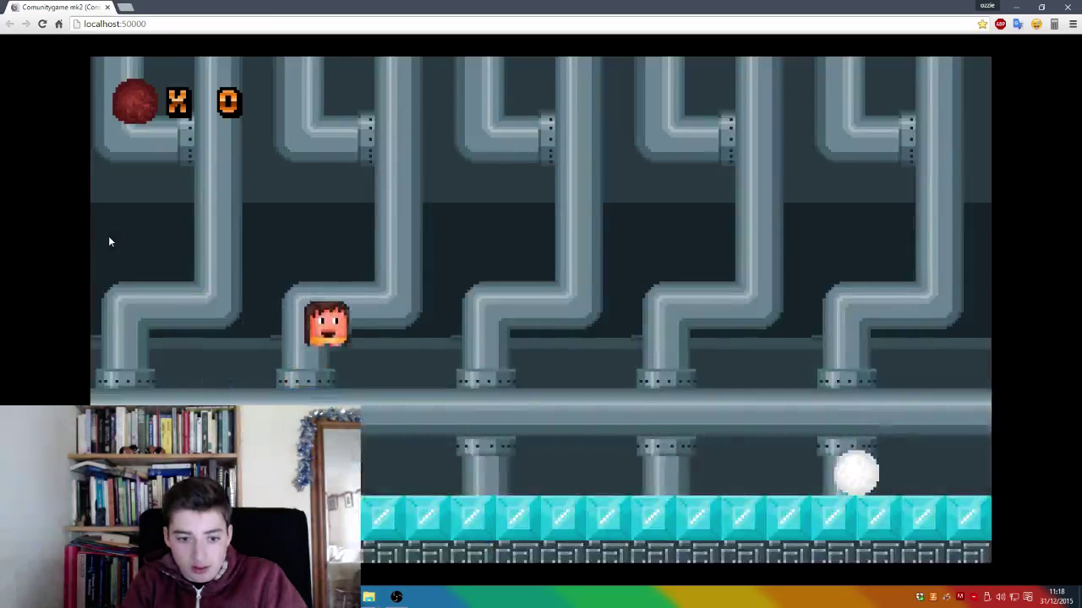
key(Right)
key(Right)
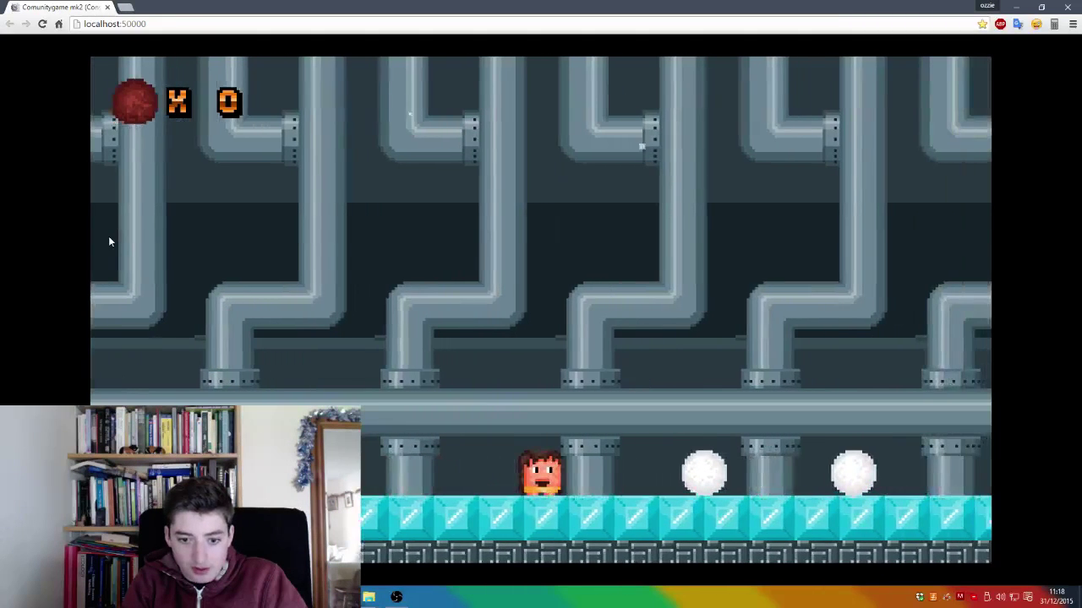
key(Up)
key(Right)
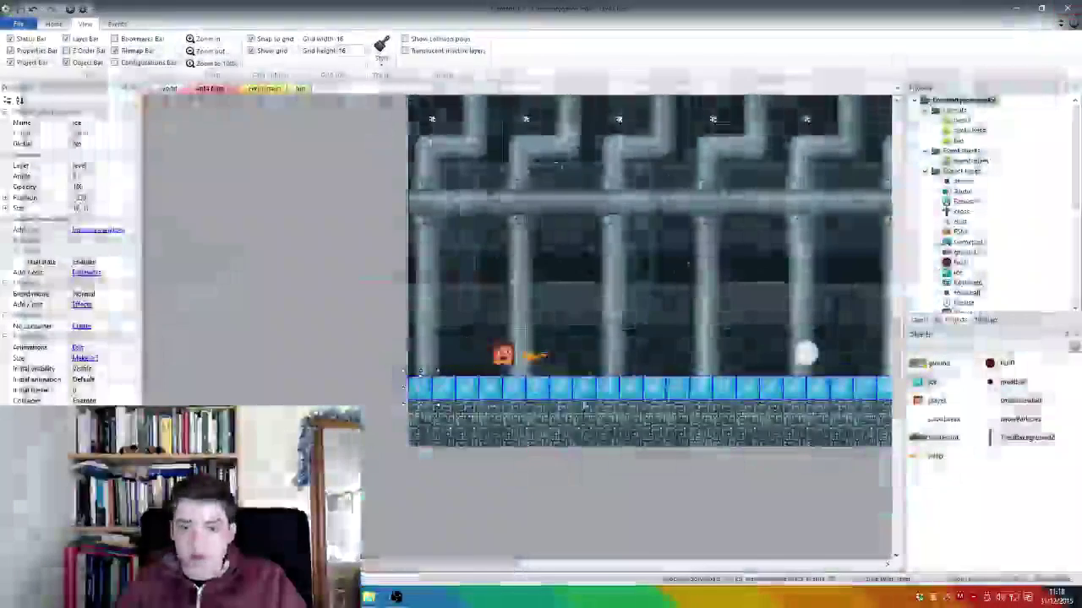
click(1056, 462)
double_click(1055, 462)
key(Escape)
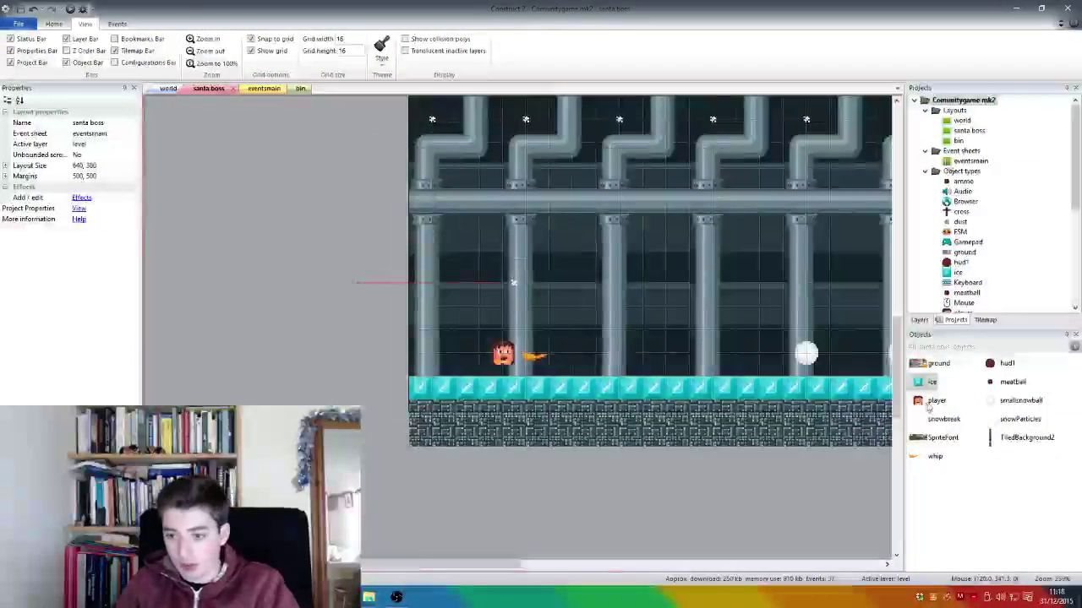
Step: Lower both upper corners of the ice sprite's collision polygon to a Y of about 0.5 pixels
double_click(927, 389)
scroll(664, 318, up, 5)
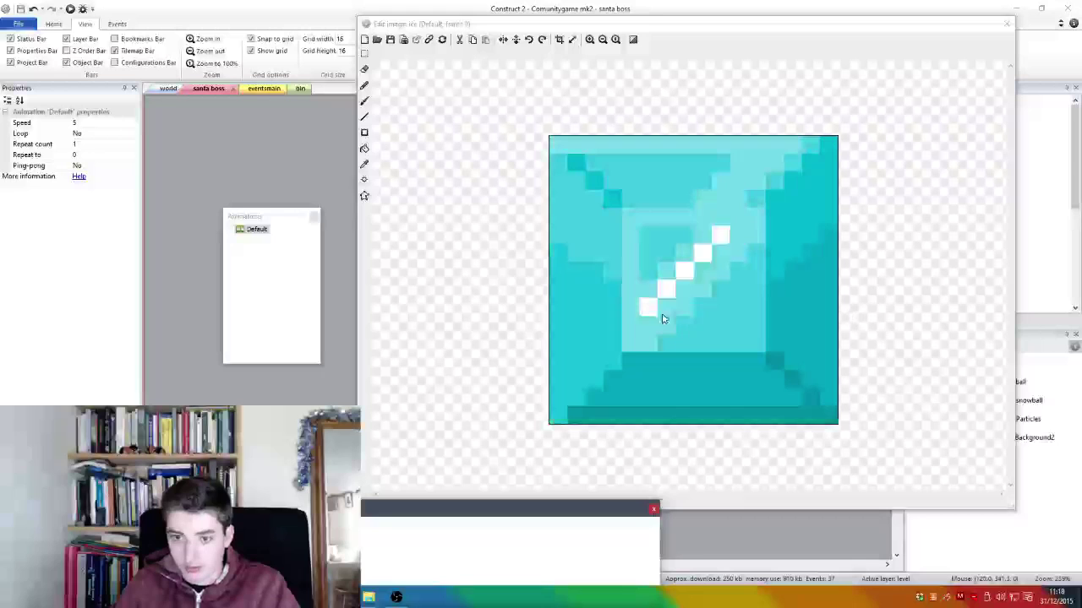
click(365, 196)
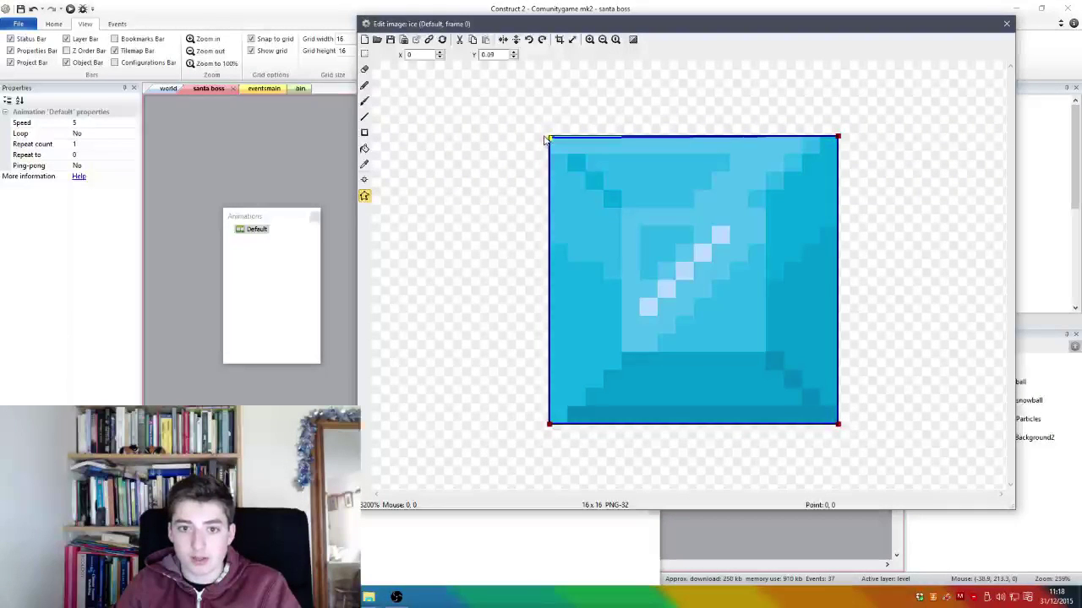
drag(840, 138, 877, 147)
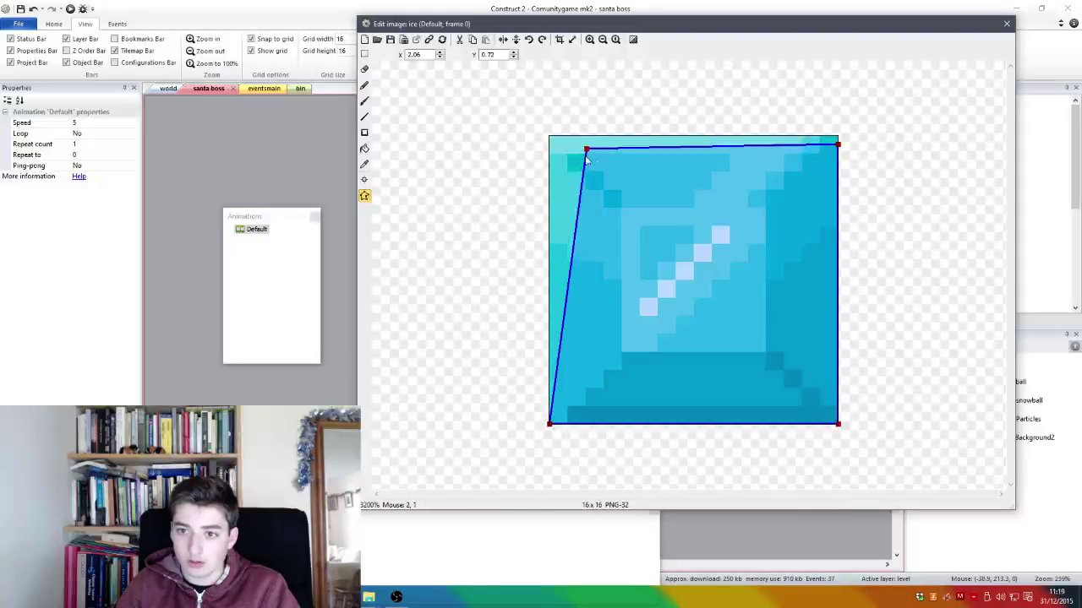
drag(589, 153, 526, 150)
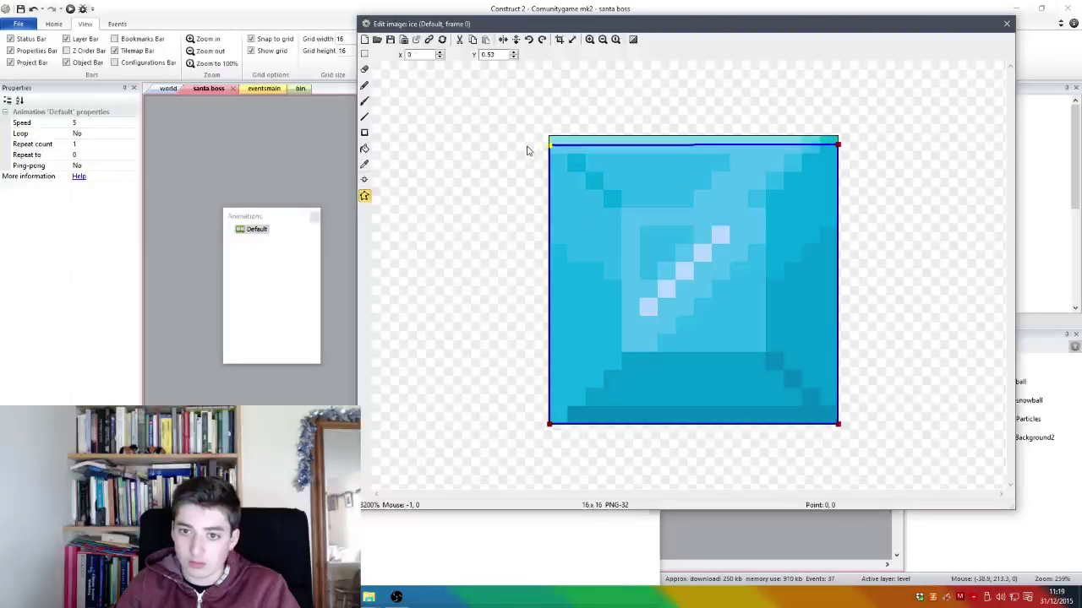
click(1006, 25)
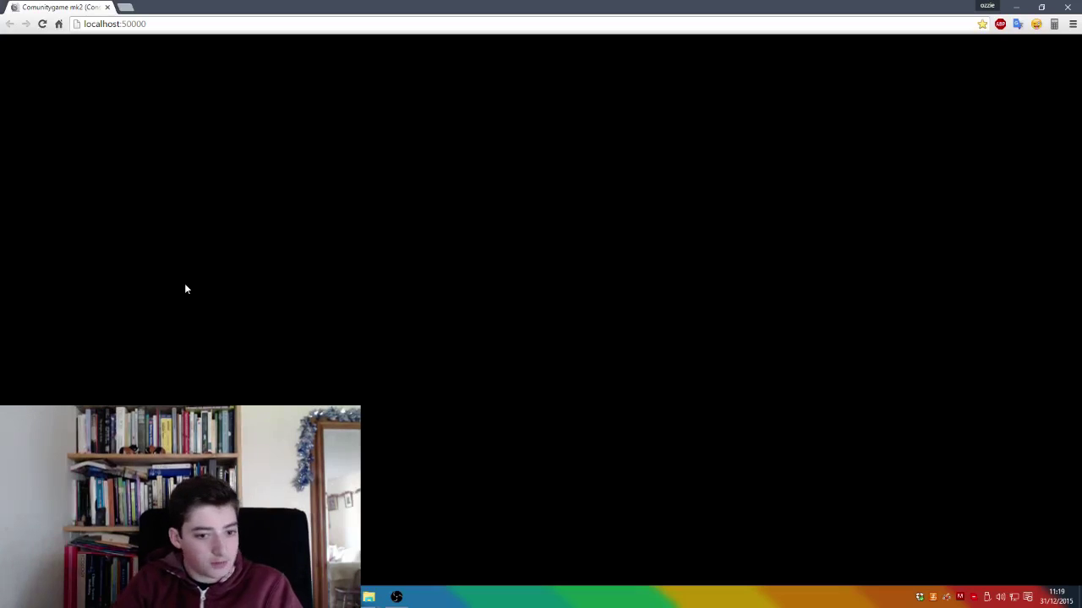
Step: Test the player's sliding in both directions on the adjusted ice collision shape in the browser preview, and close the preview
key(Right)
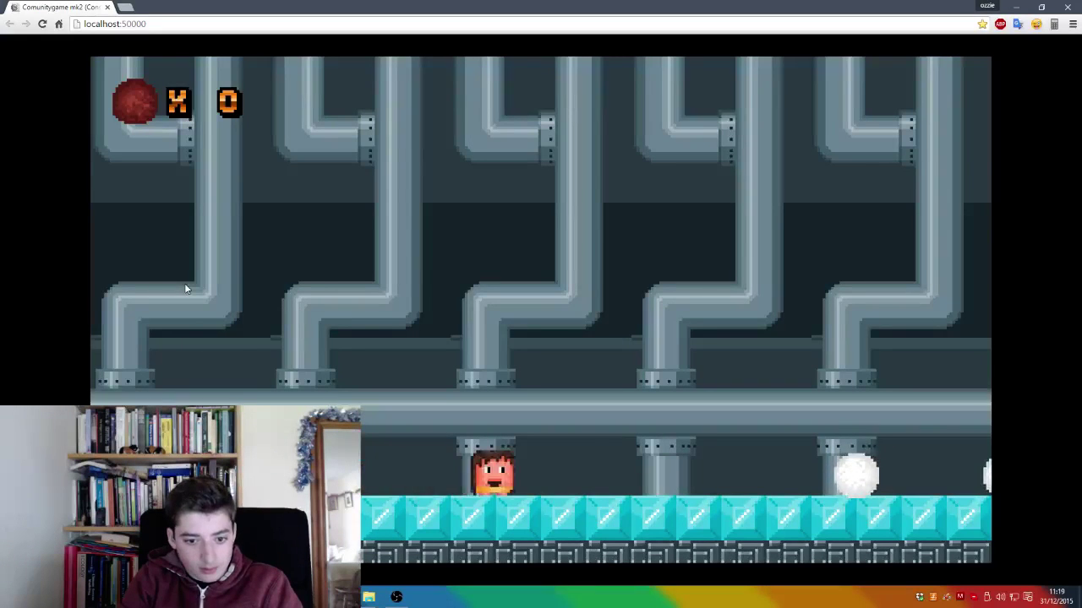
key(Left)
key(Up)
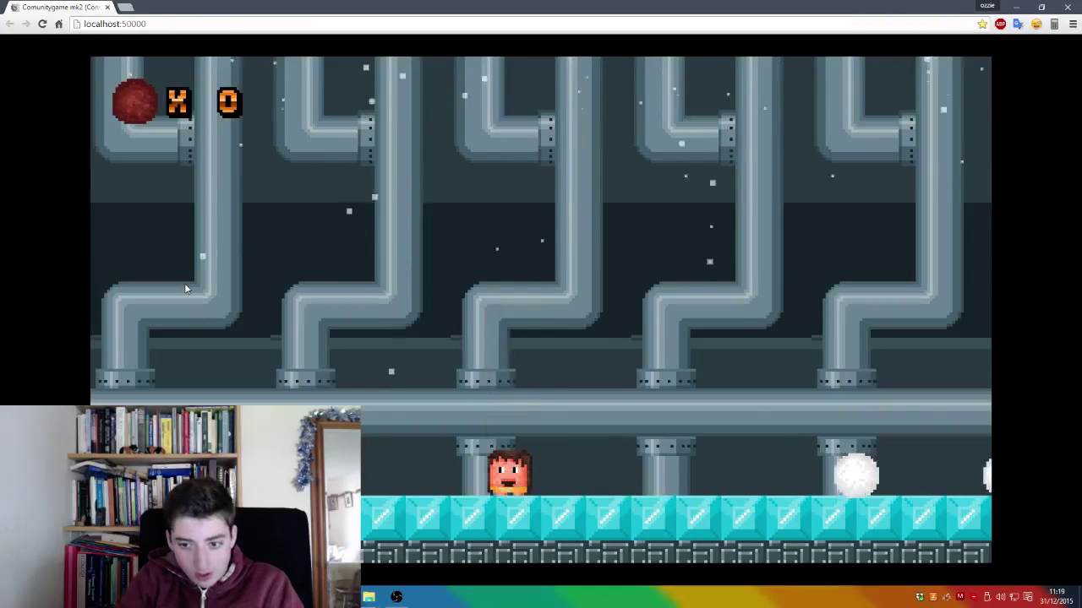
click(1067, 7)
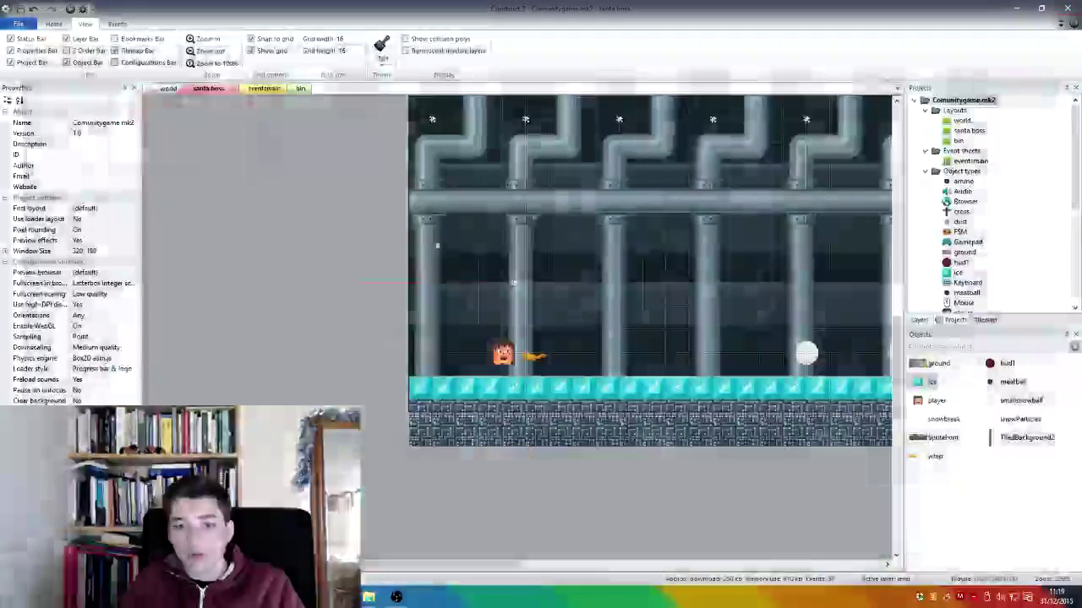
Step: Move the two upper corners of the ice sprite's collision polygon down to a Y of about 1.8 pixels
double_click(541, 393)
key(Escape)
double_click(920, 384)
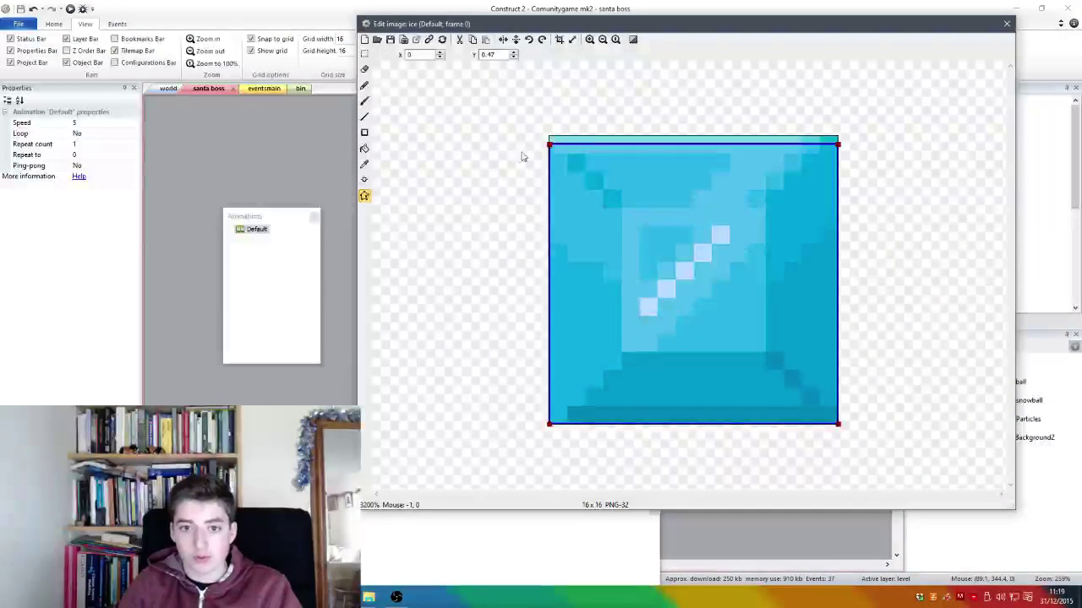
drag(548, 146, 495, 169)
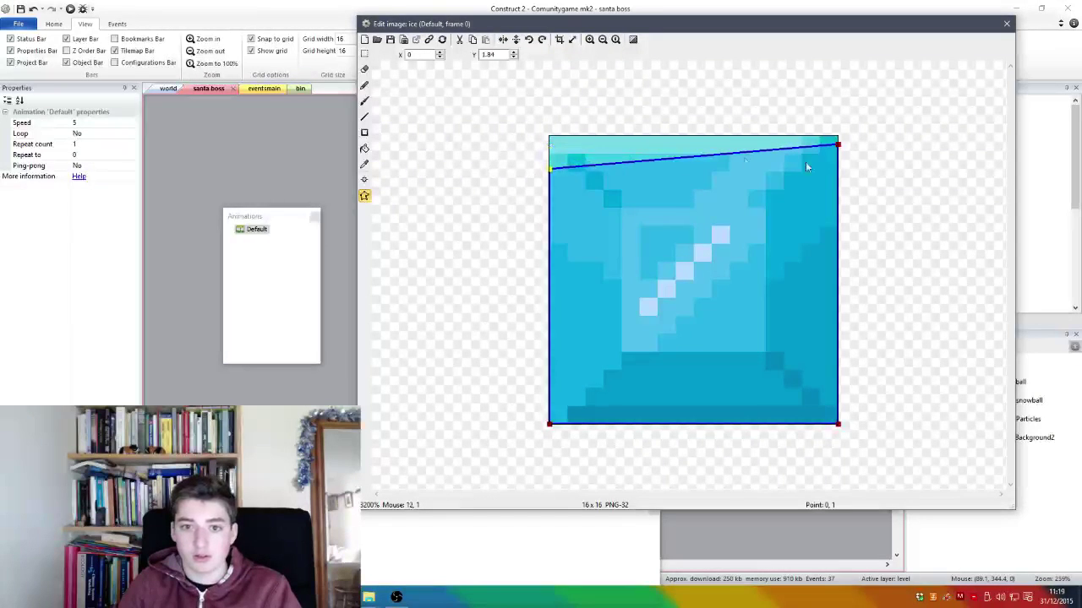
drag(834, 152, 860, 166)
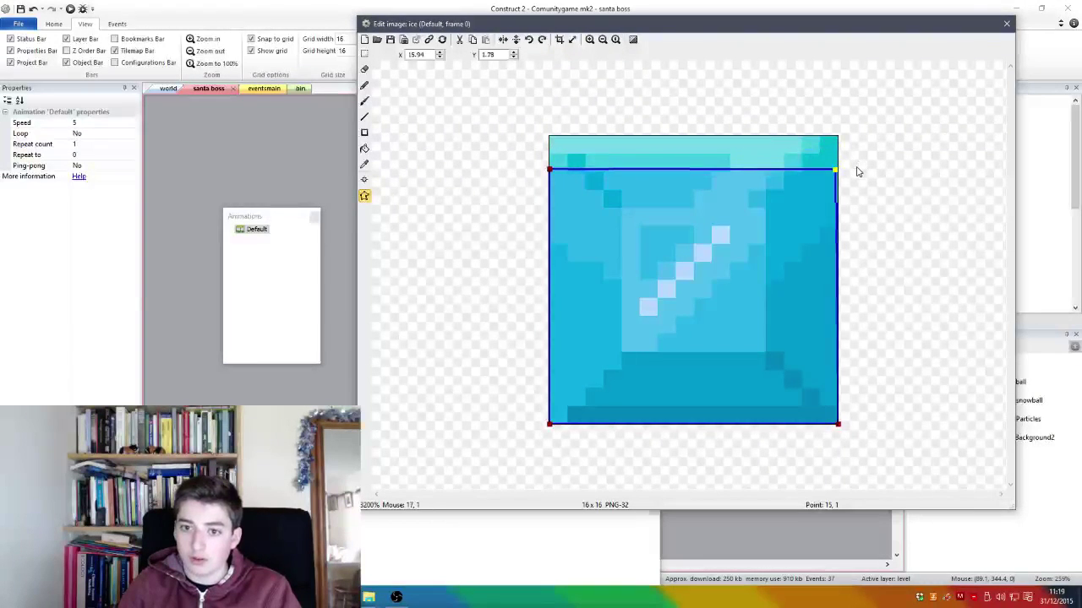
click(1005, 25)
Step: Run the layout preview and test the player's running, sliding and jumping with the lower ice collision edge
key(F5)
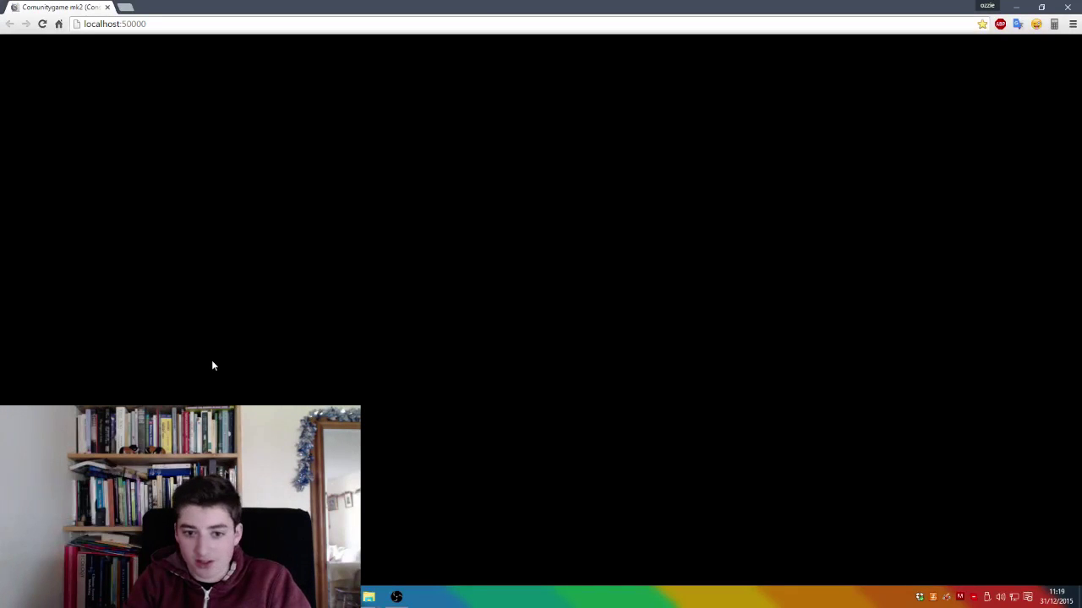
key(Right)
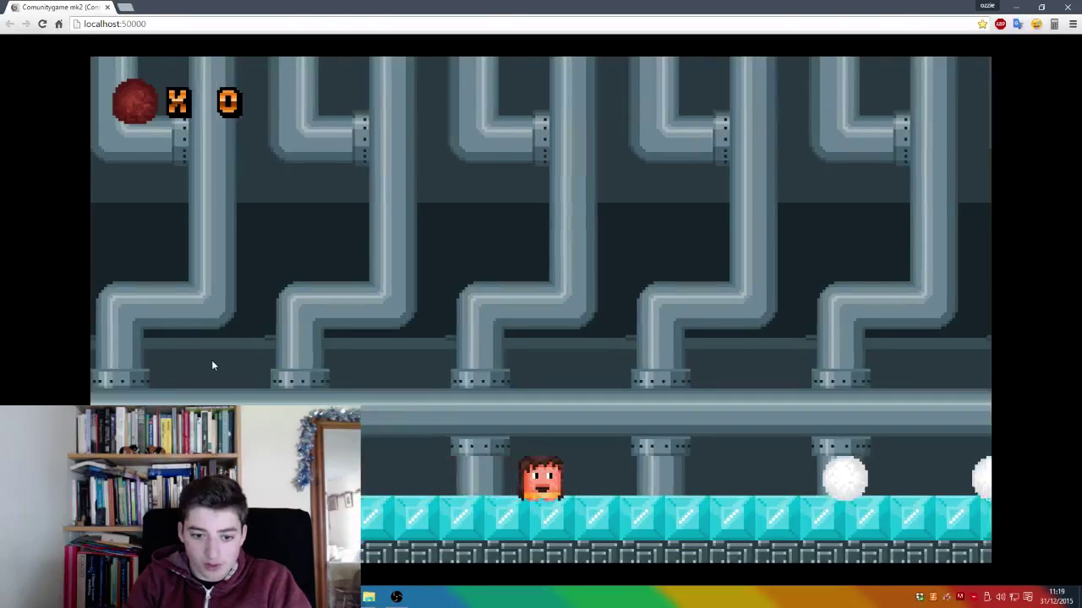
key(Left)
key(Right)
key(Up)
key(Right)
key(Up)
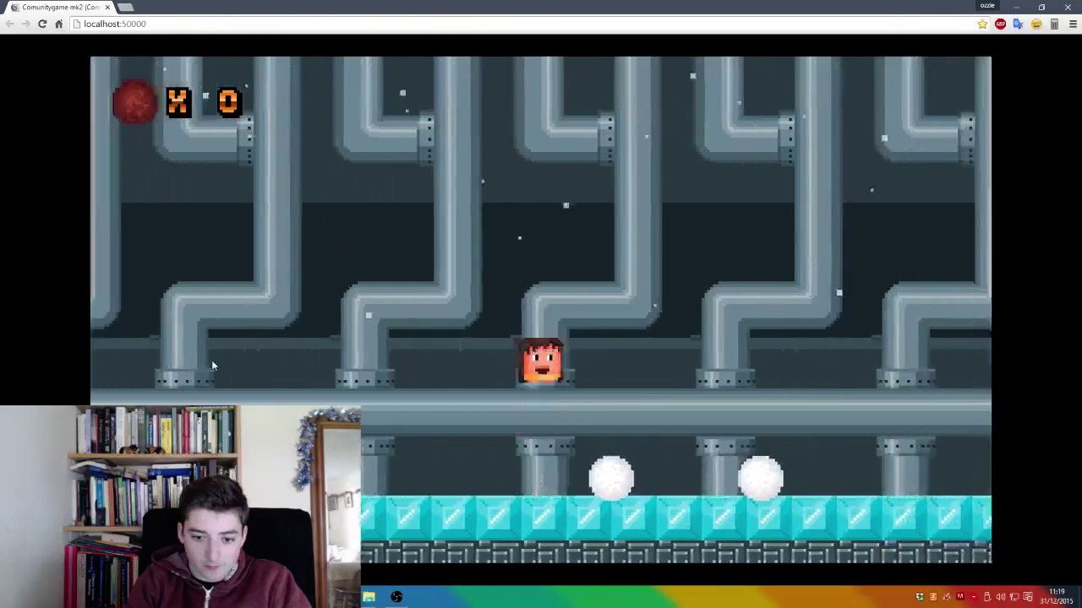
key(Right)
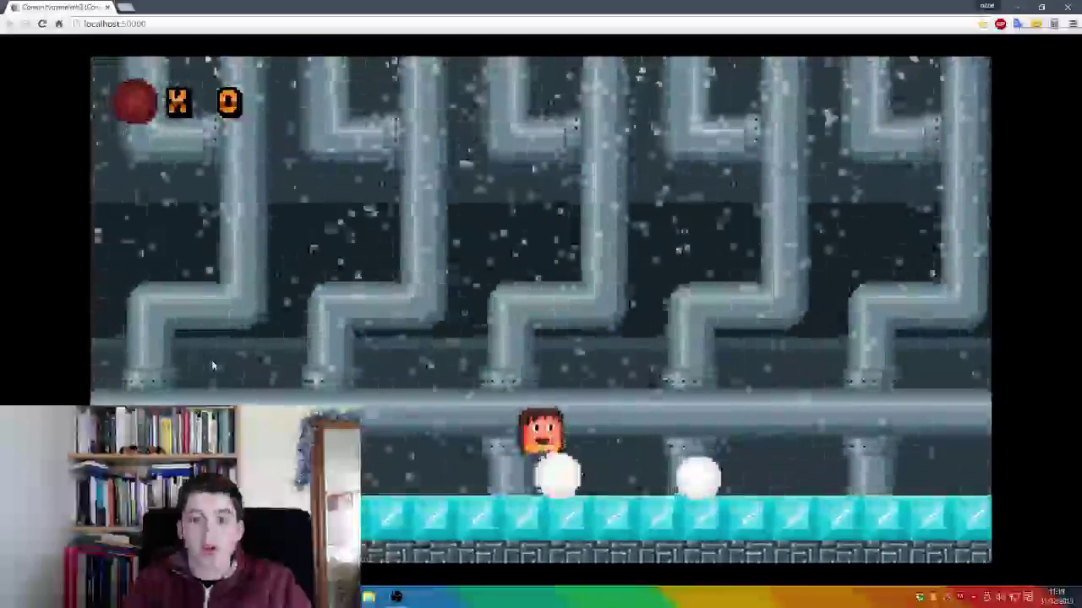
Step: Move the two upper corners of the ice sprite's collision polygon back up to a Y of 0
key(alt+Tab)
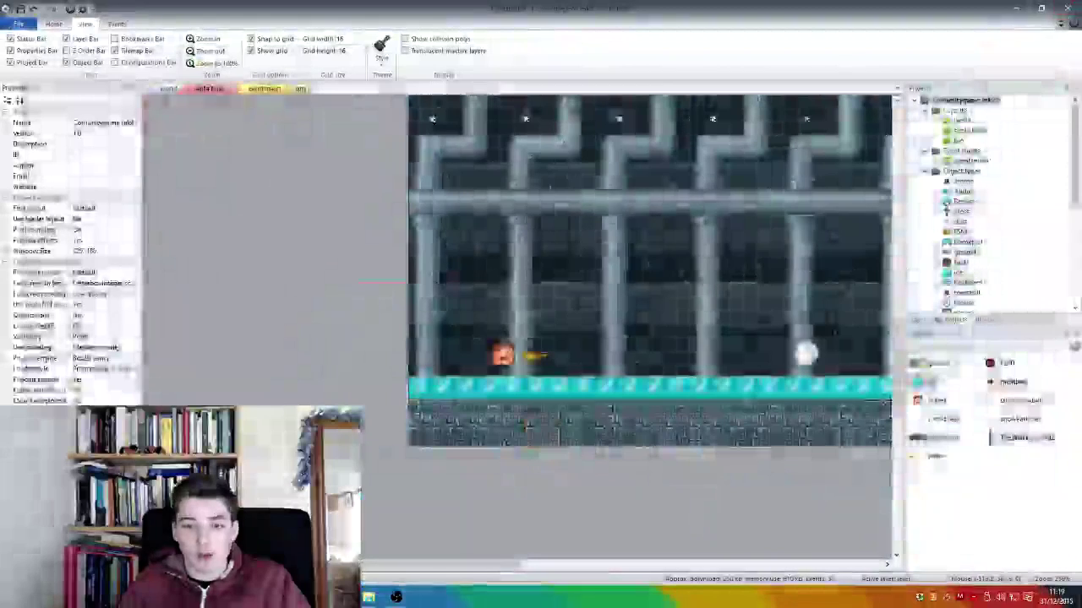
double_click(718, 343)
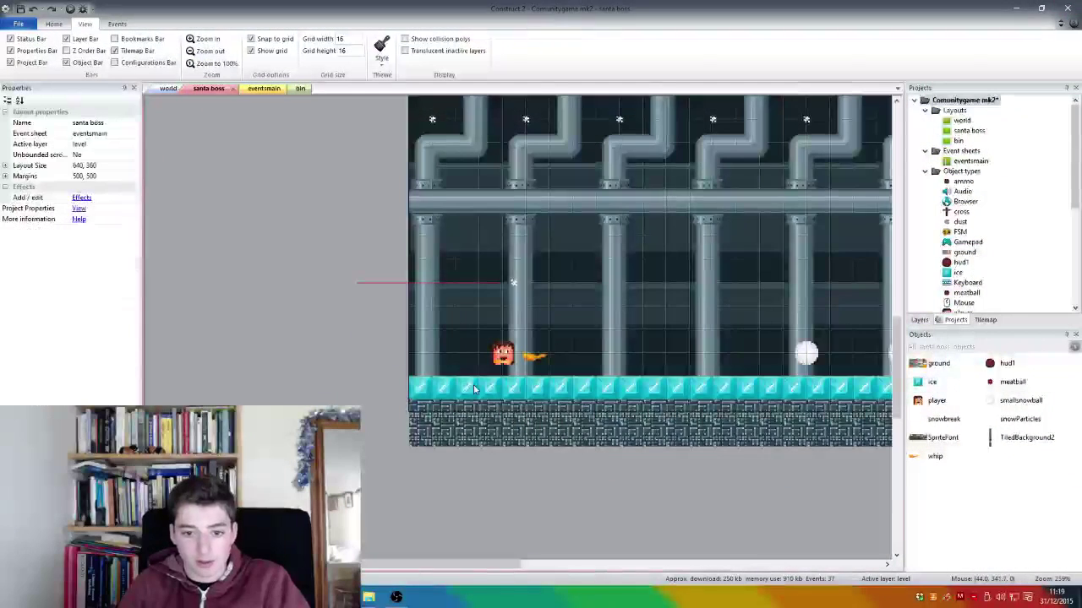
key(Escape)
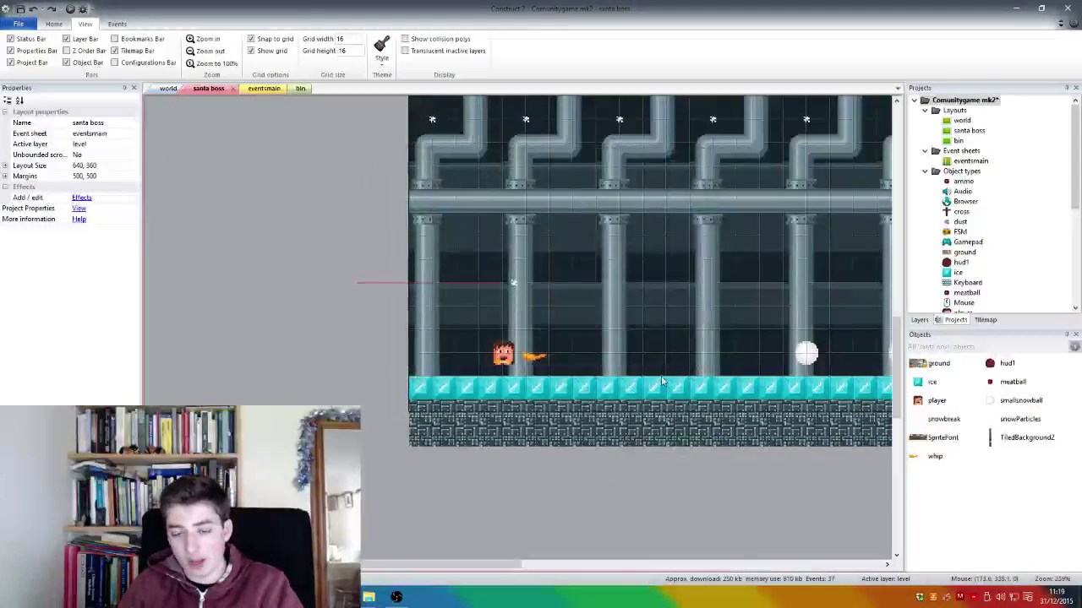
ctrl+scroll(600, 443, up, 2)
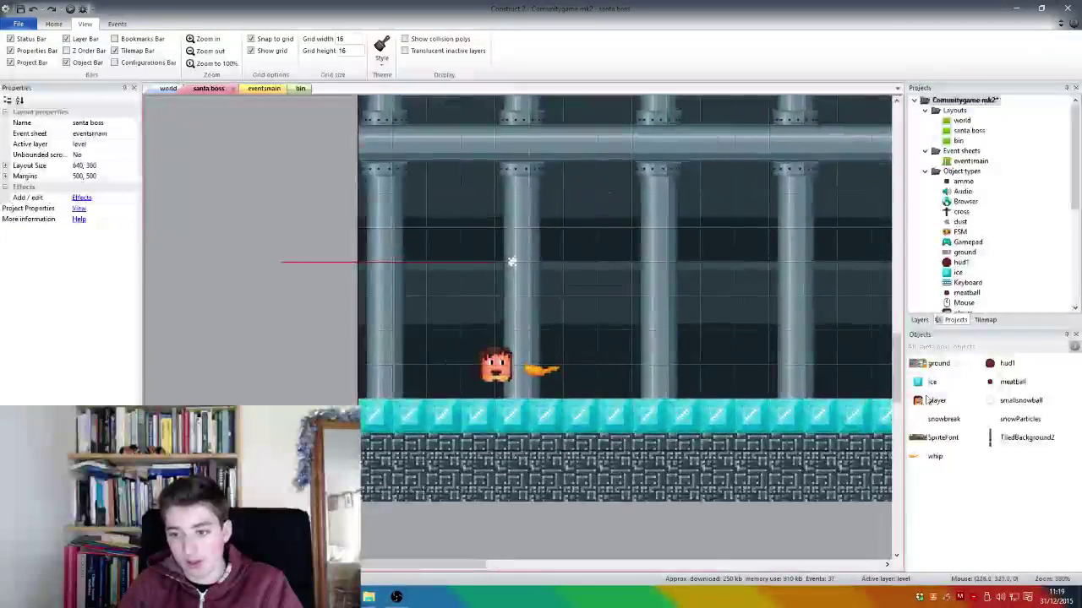
click(926, 383)
double_click(925, 383)
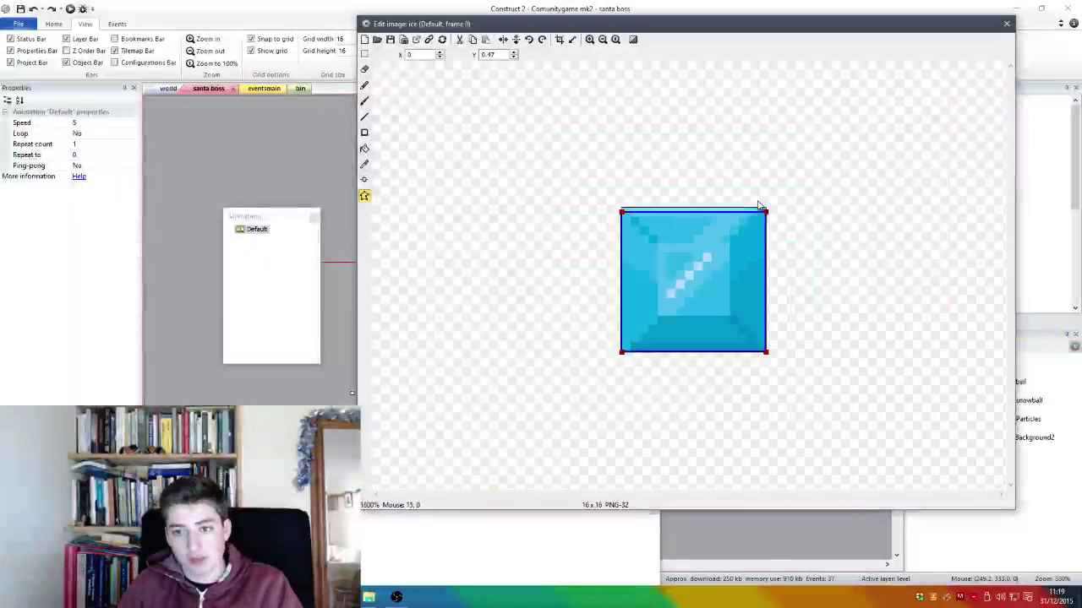
drag(843, 149, 807, 131)
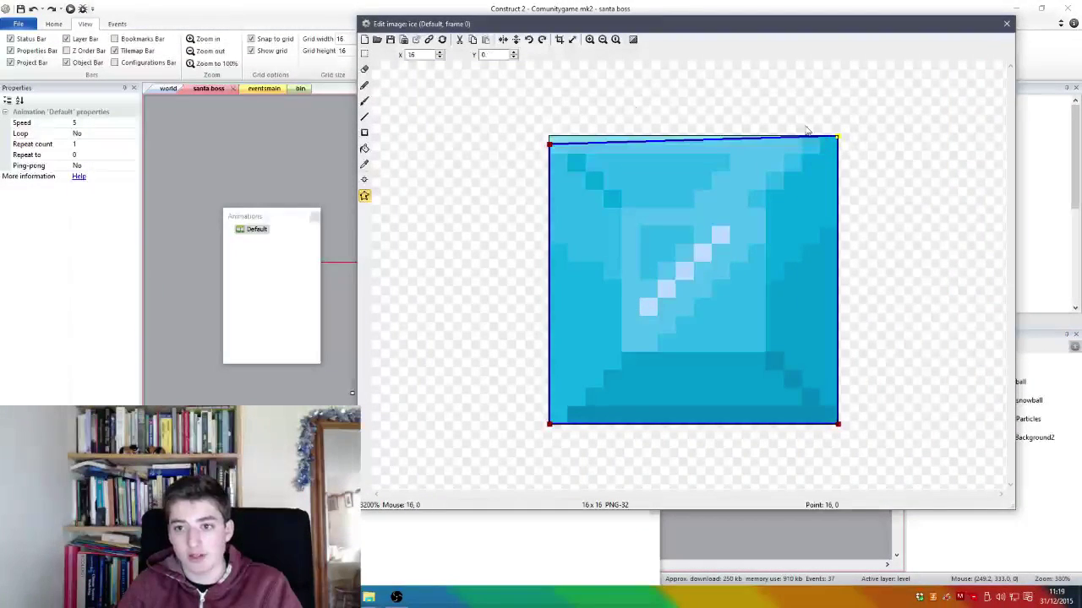
drag(549, 147, 489, 113)
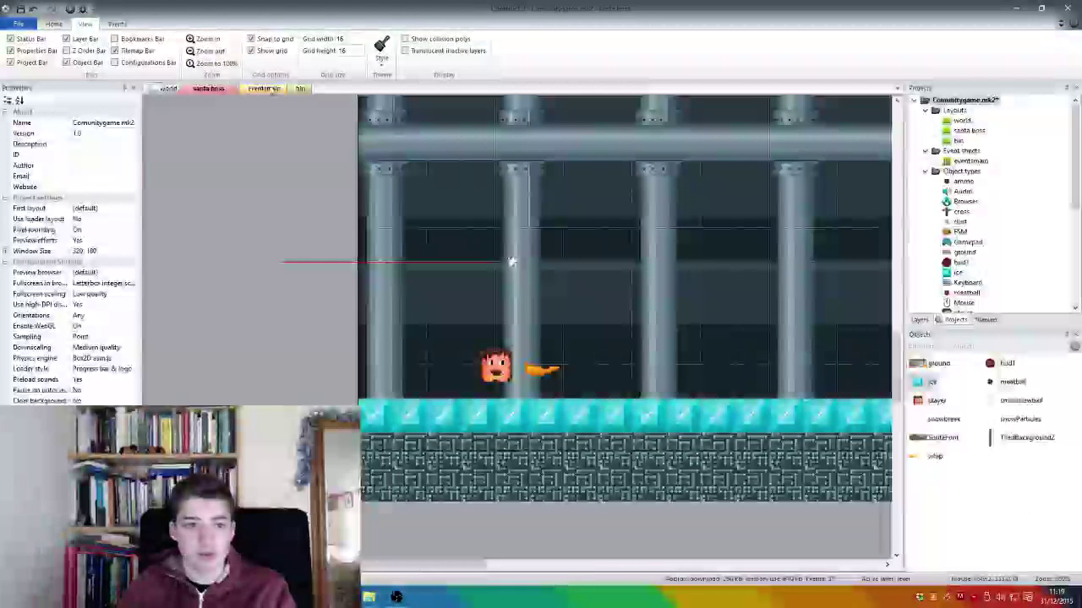
Step: Replace the player's ice overlap condition in the deceleration 100 event with Is overlapping at offset, using ice and an X offset of 0
click(267, 89)
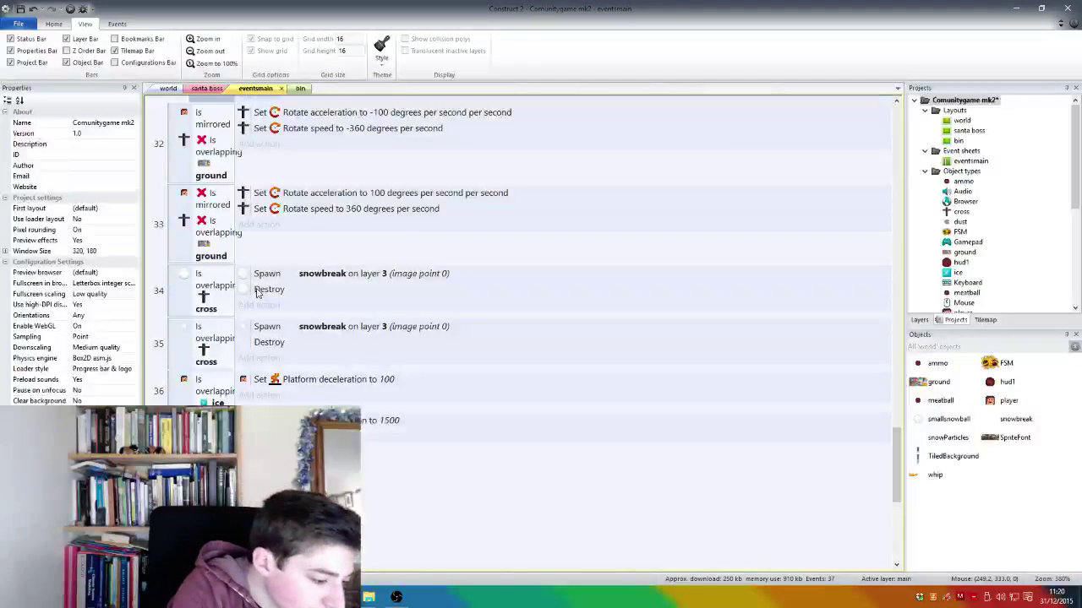
double_click(216, 402)
click(698, 427)
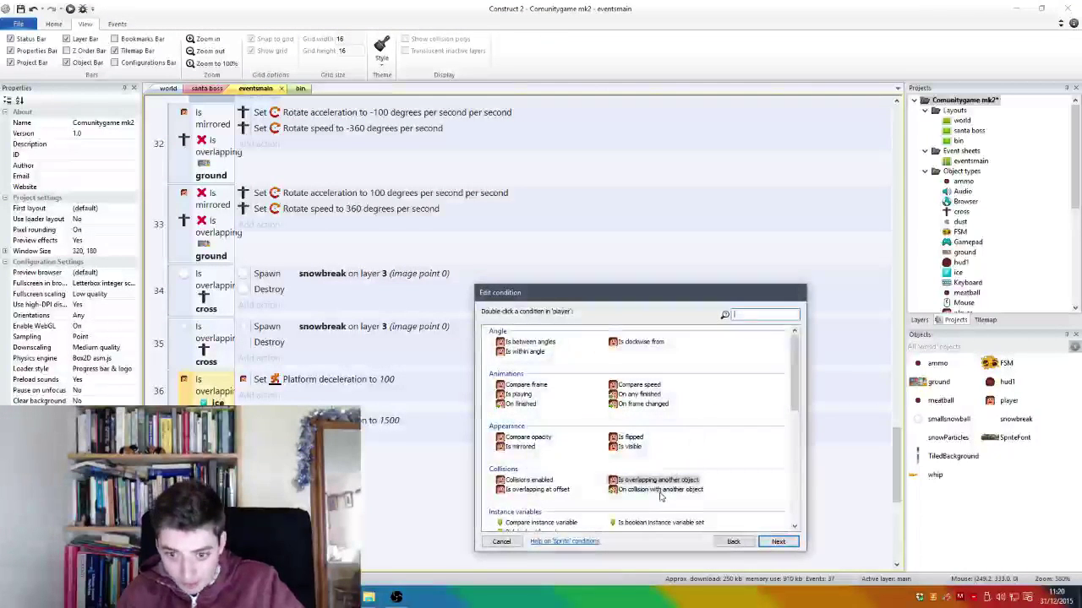
click(536, 490)
double_click(536, 490)
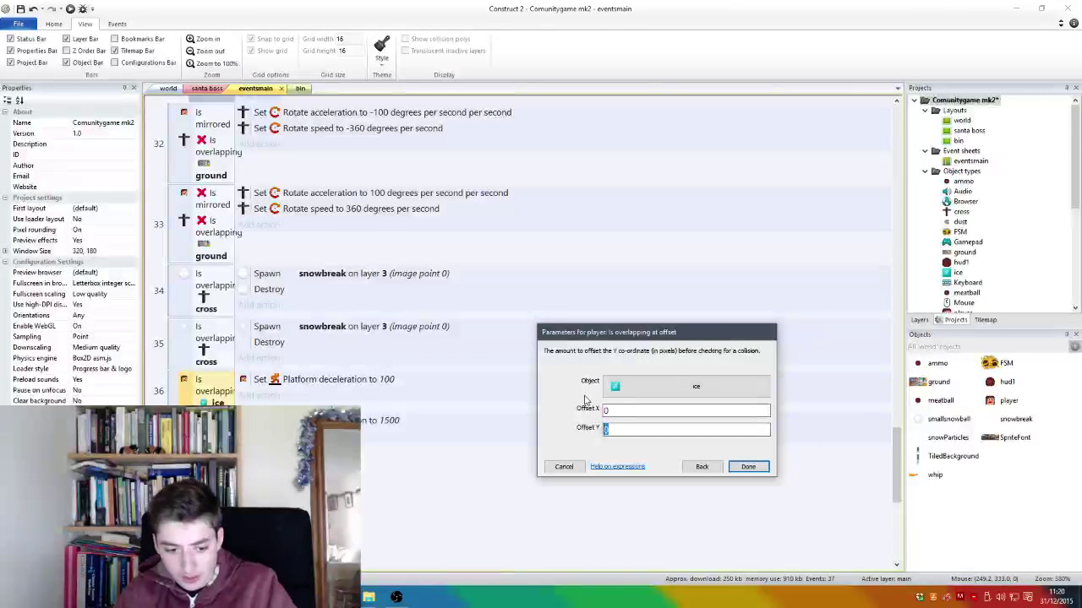
Step: Run the layout preview and test the player's sliding and jumping on the ice and around the snowballs with the offset overlap condition
click(71, 9)
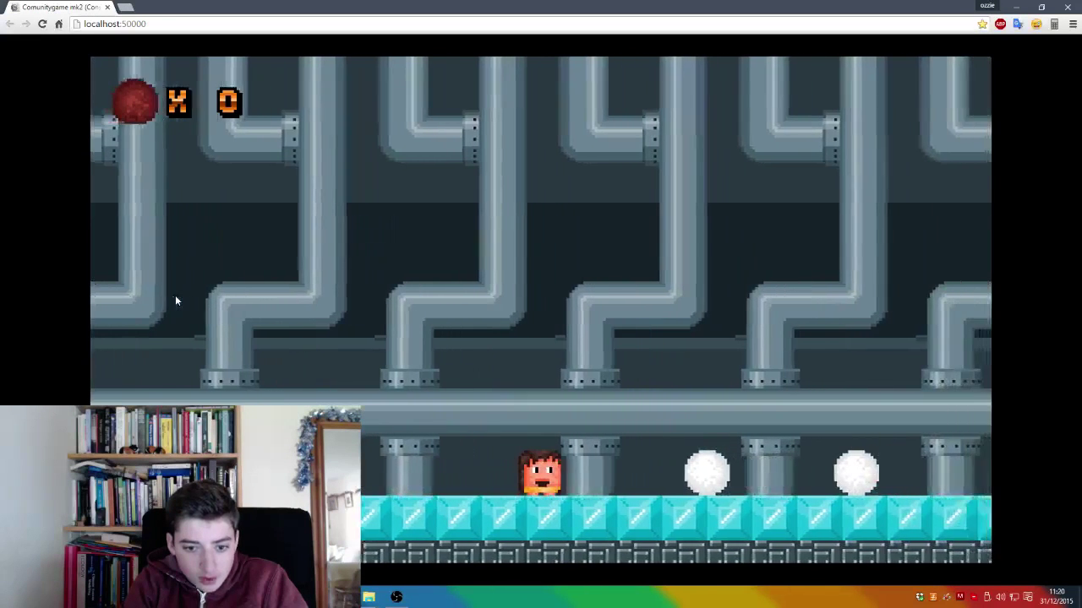
key(Left)
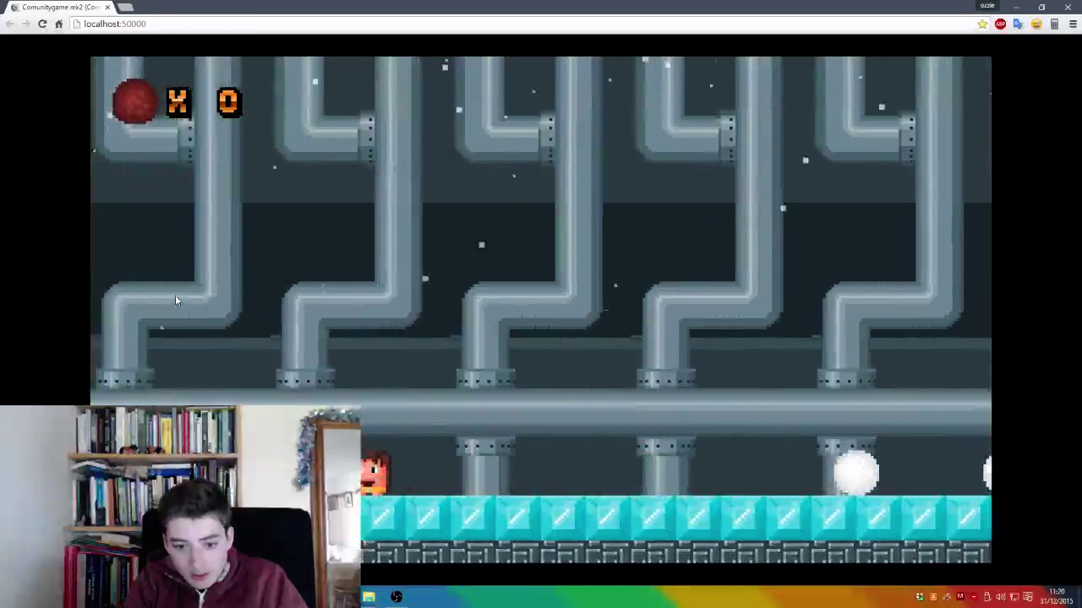
key(Right)
key(Up)
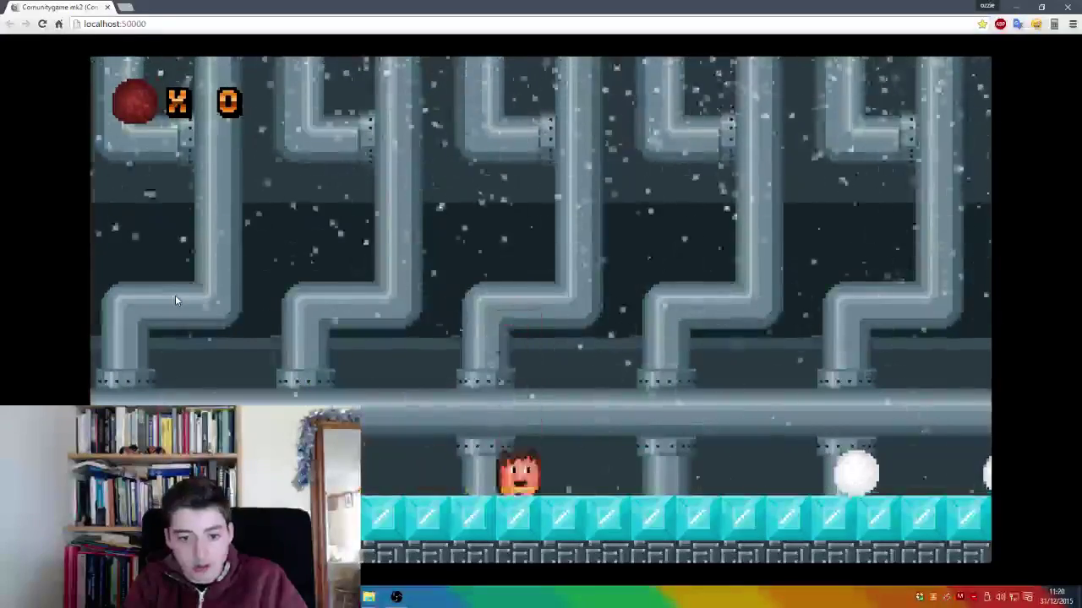
key(Right)
key(Up)
key(Up)
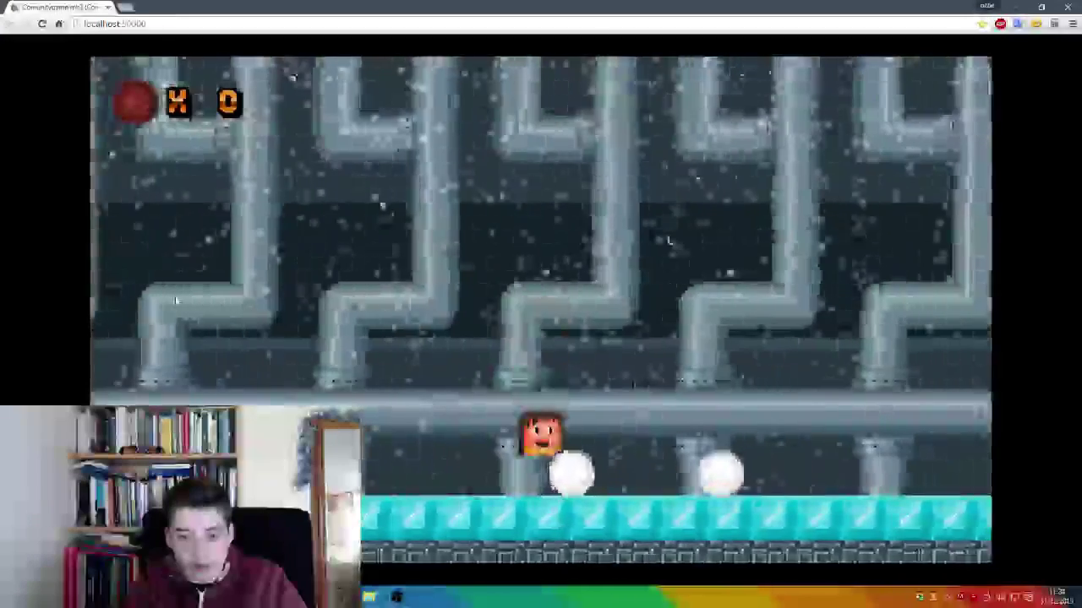
key(Up)
key(Up)
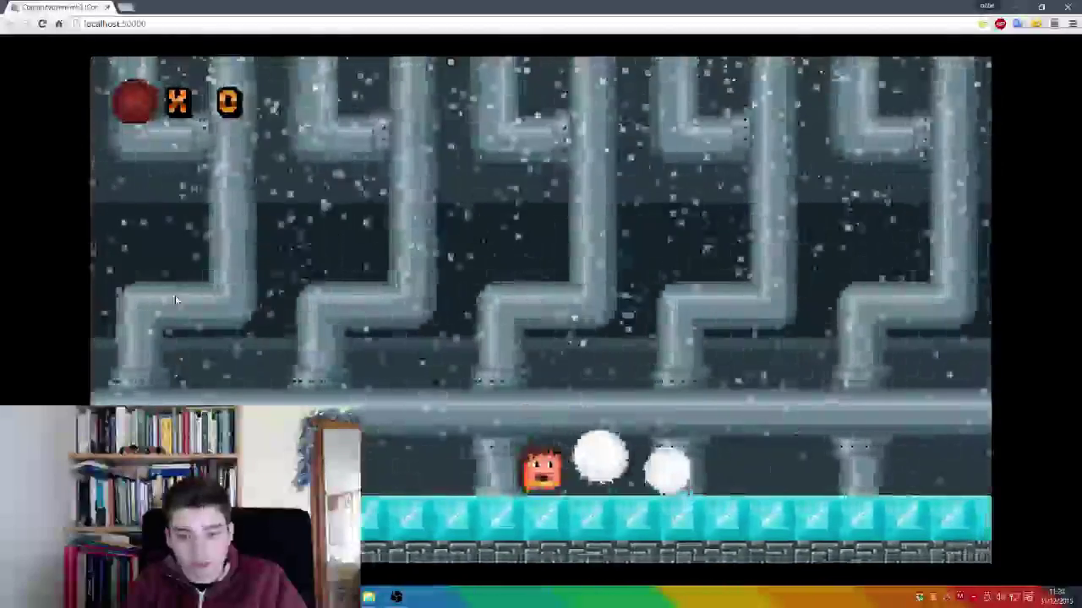
key(Up)
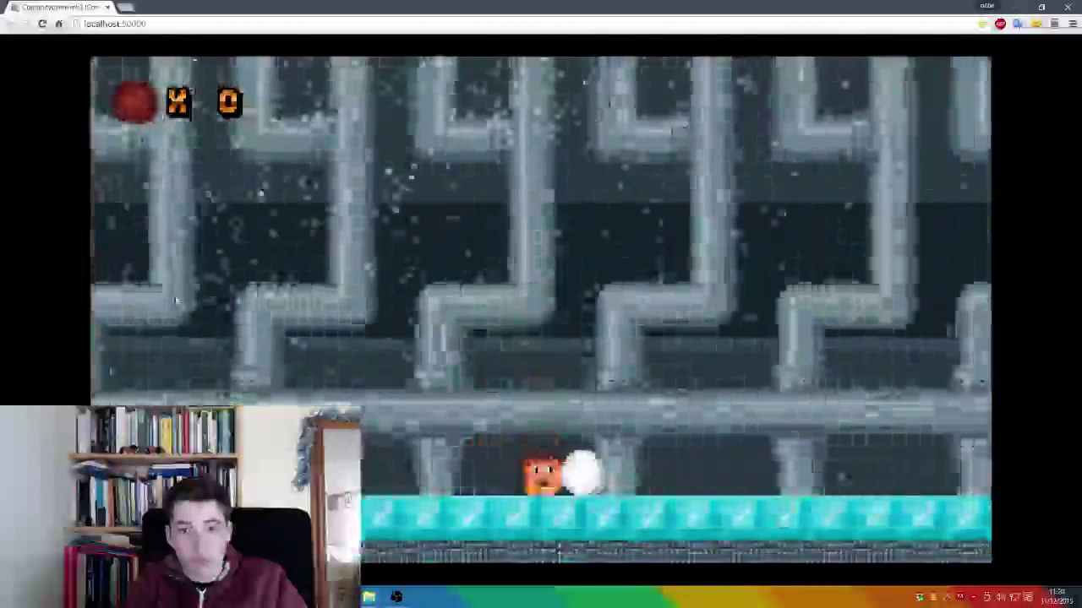
key(Up)
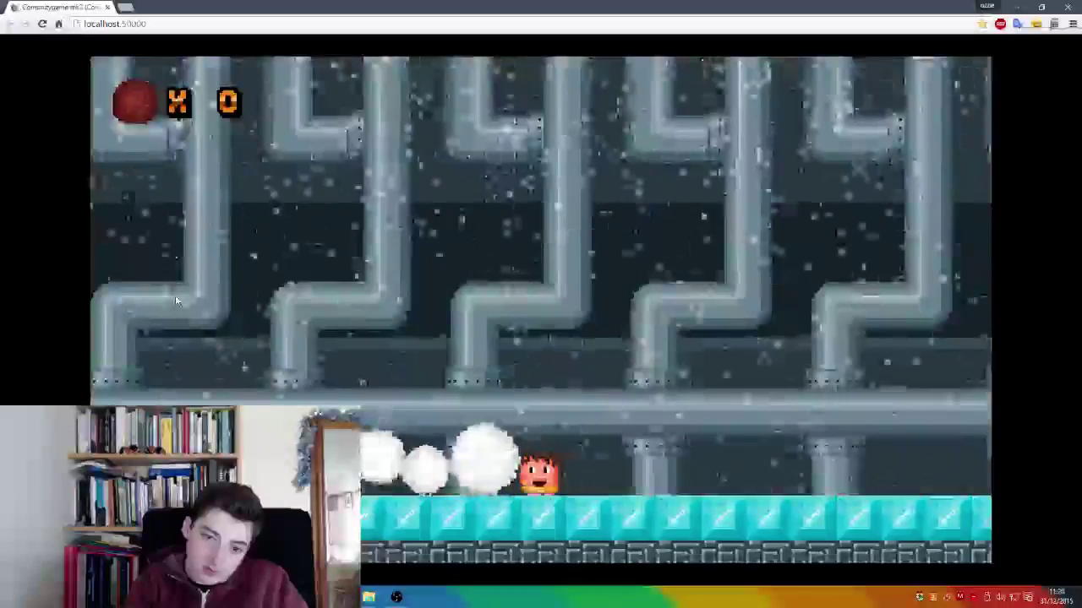
Step: Continue testing jumps and slides among the growing snowballs in a full-screen preview, and return to the editor
click(175, 295)
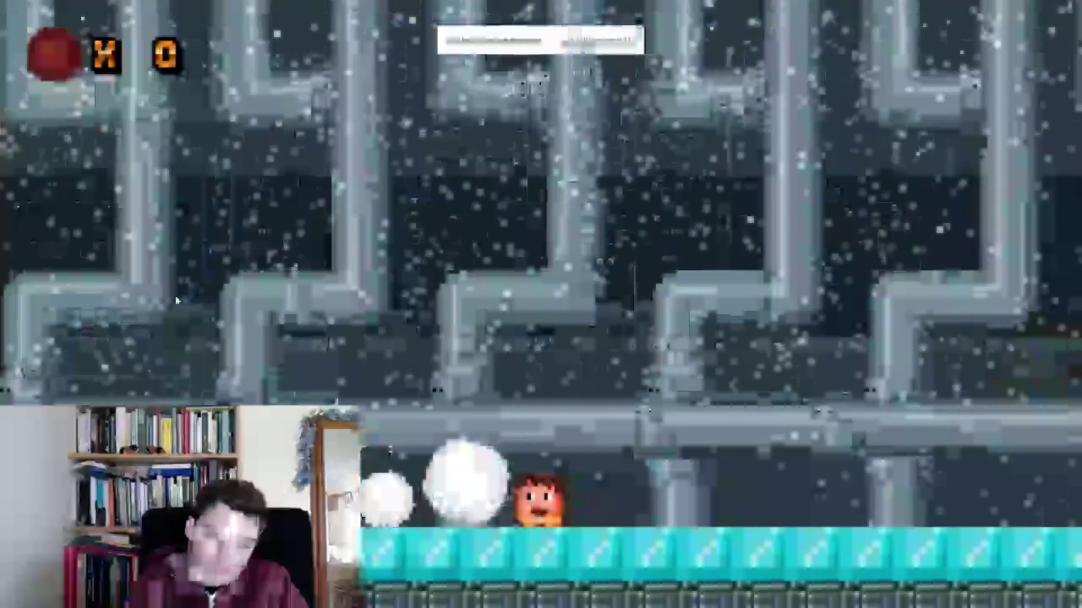
key(space)
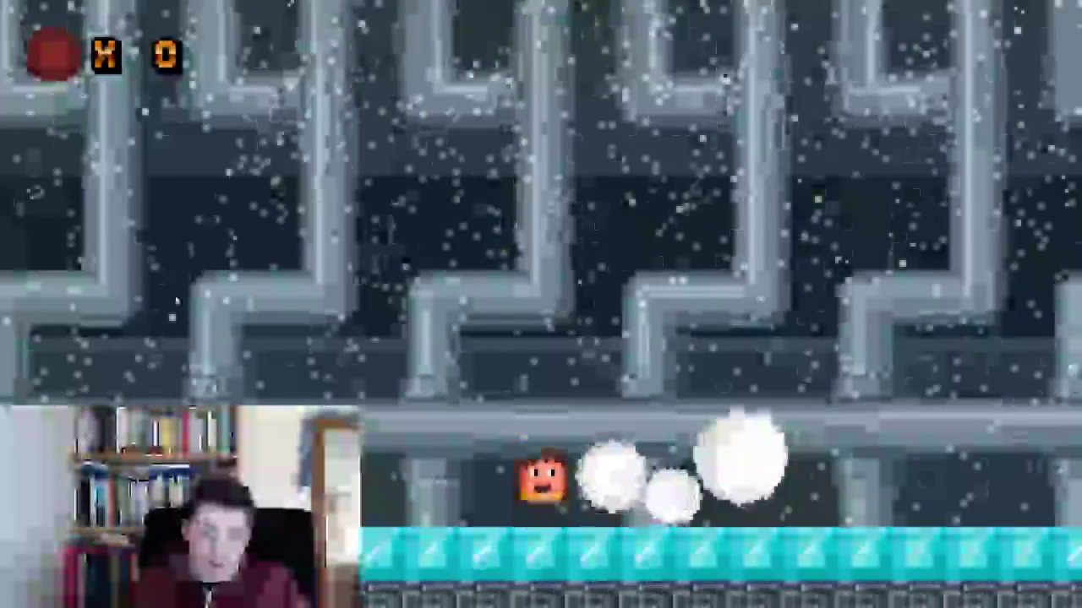
key(space)
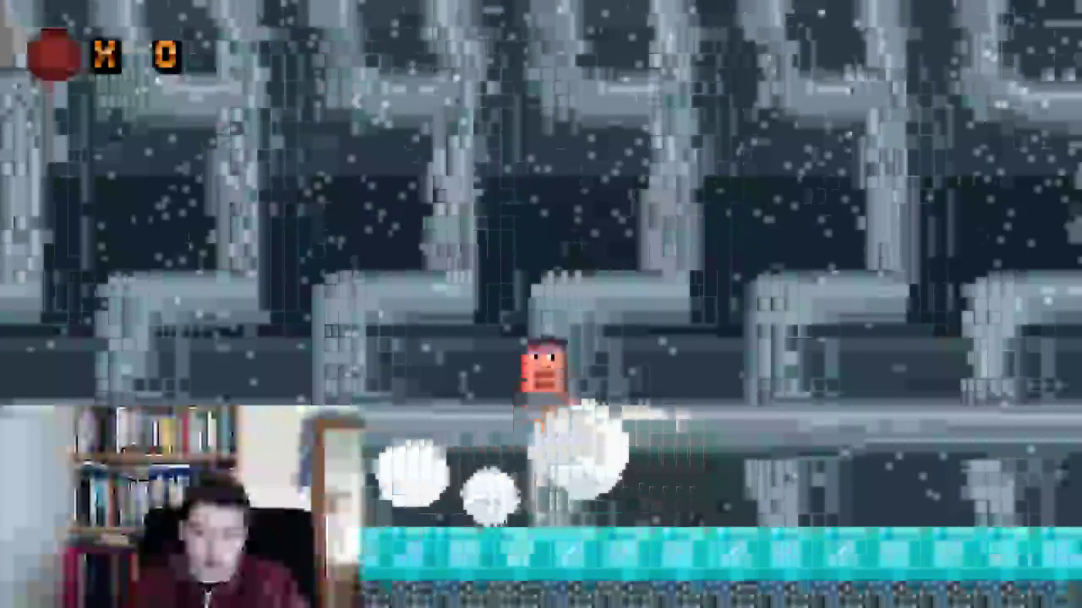
key(space)
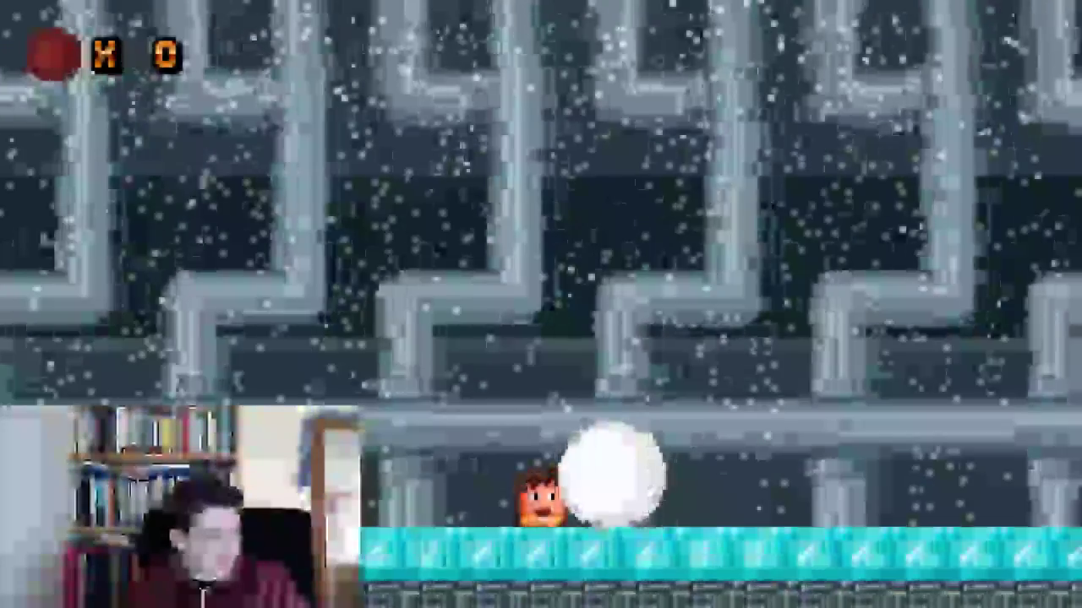
key(space)
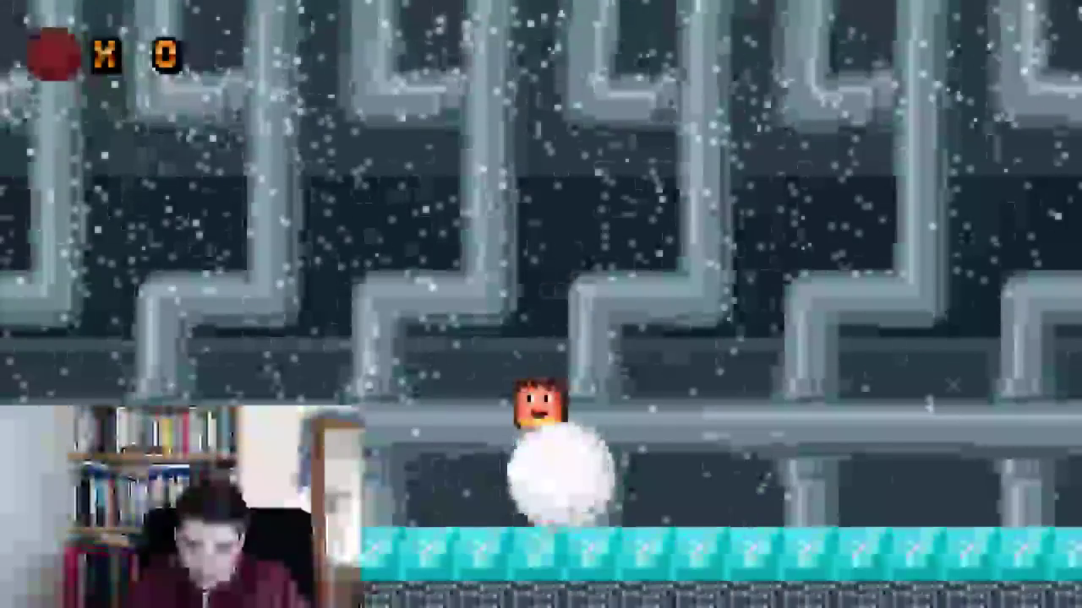
key(space)
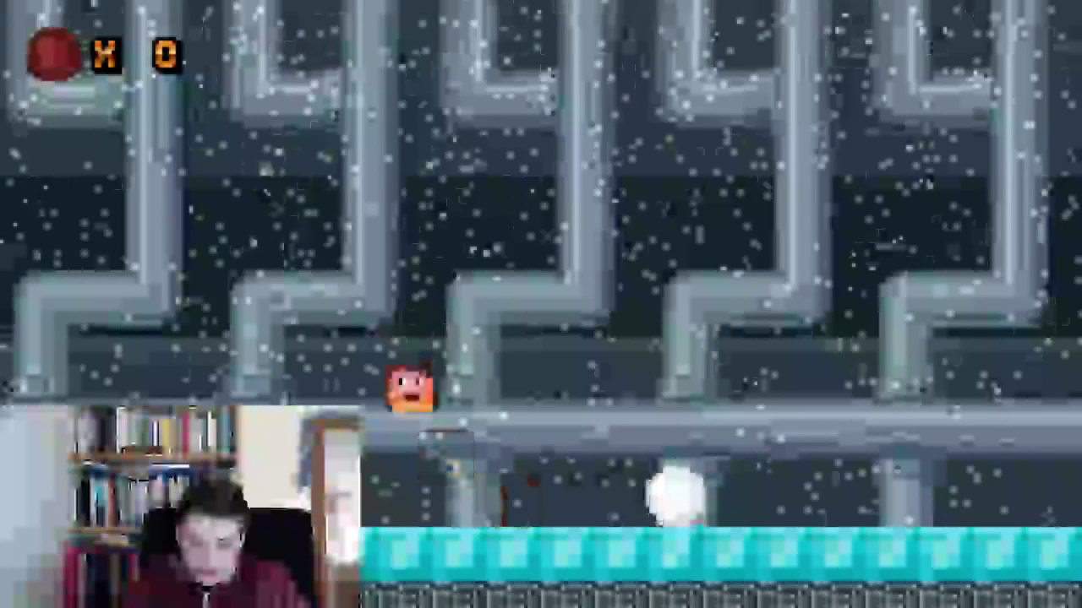
key(space)
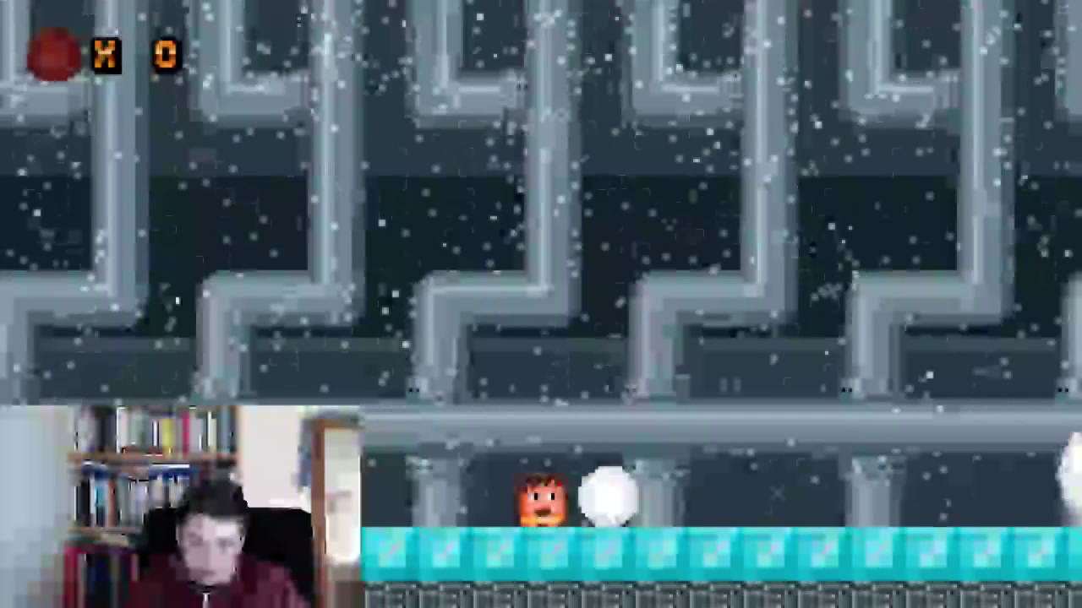
key(space)
key(space)
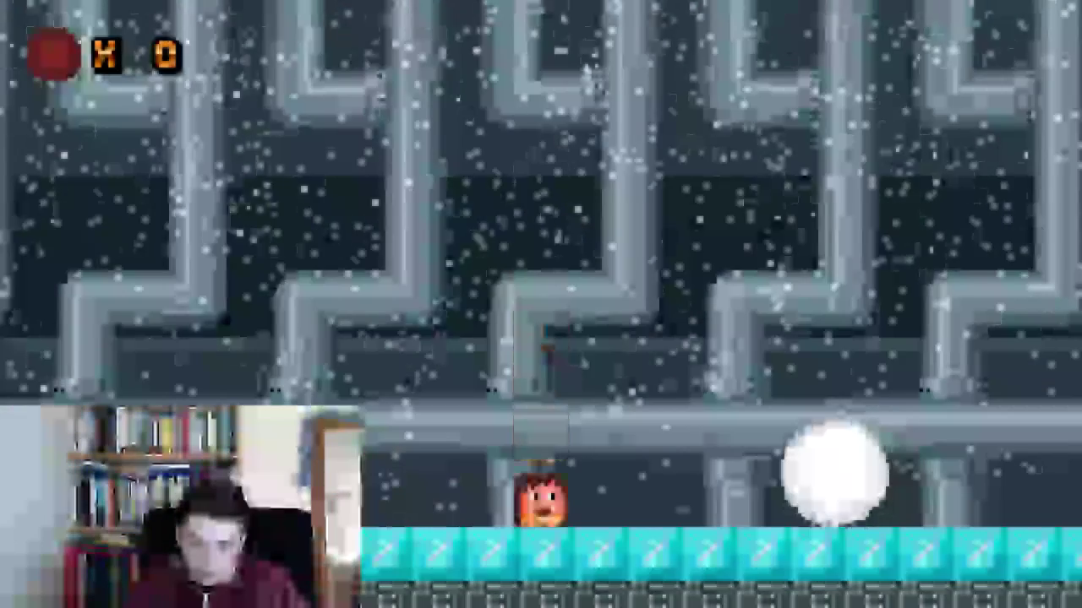
key(space)
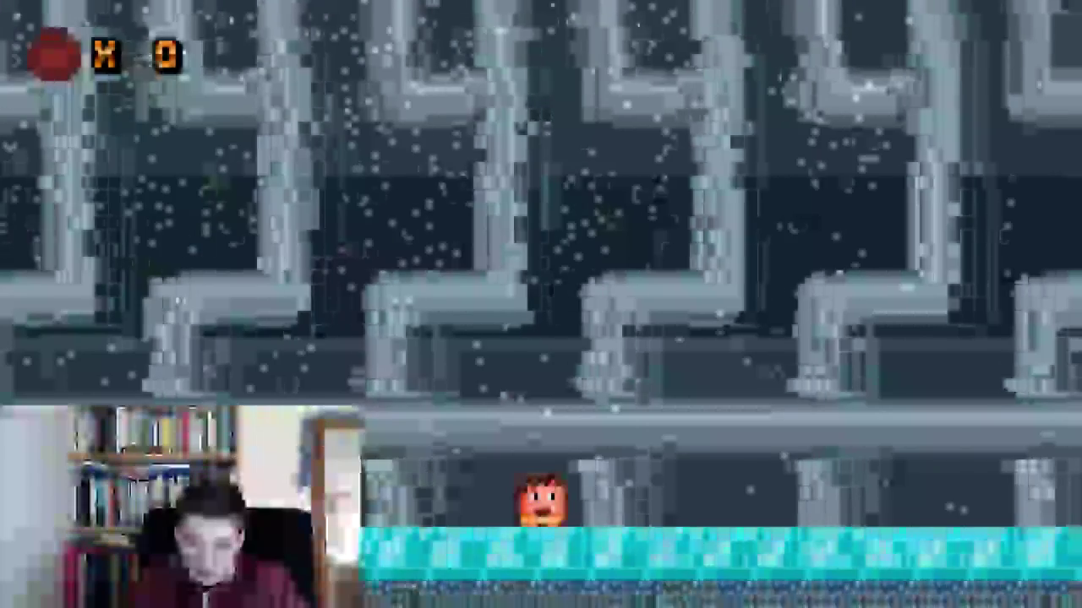
key(space)
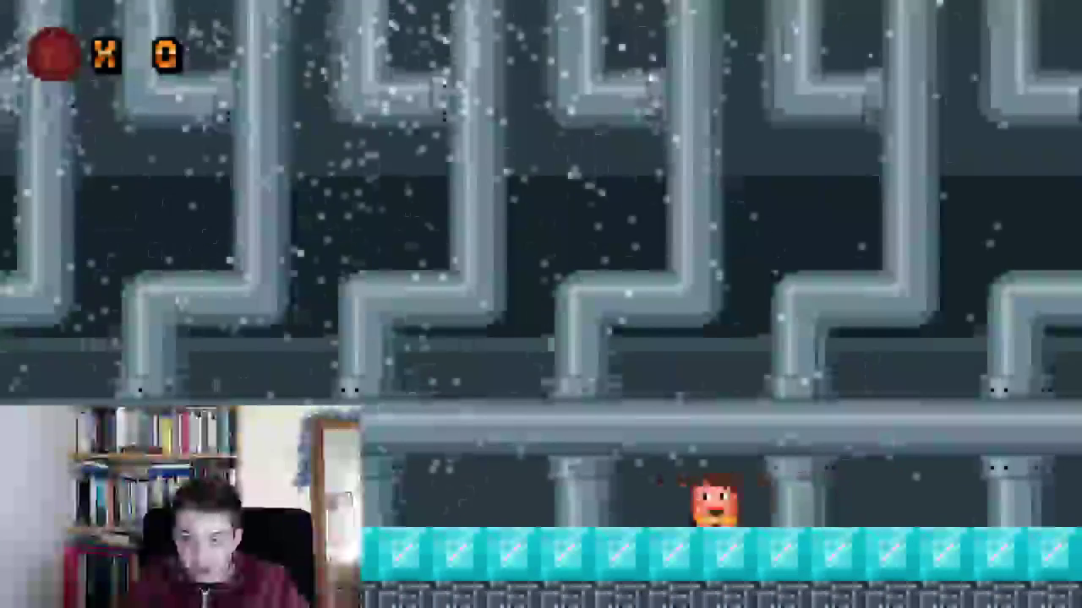
key(space)
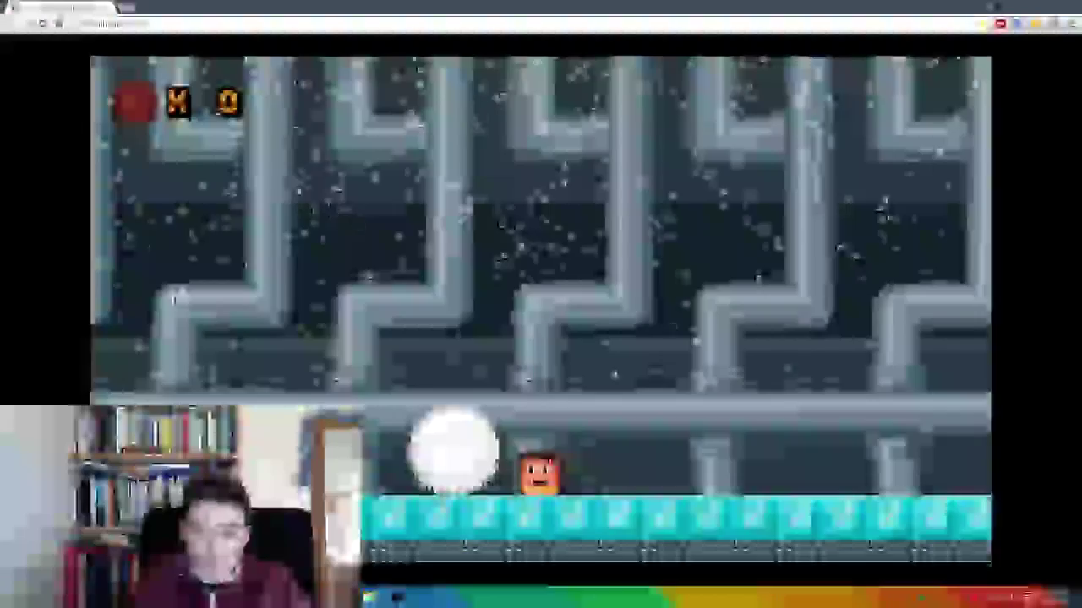
key(alt+Tab)
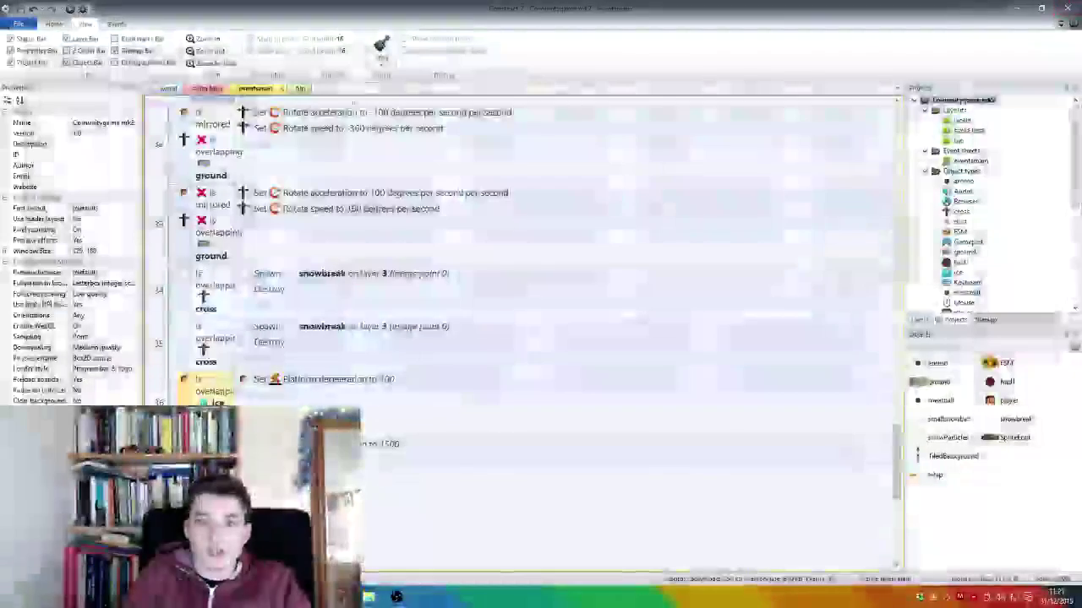
Step: Check the player's Platform properties in the santa boss layout and add a Set acceleration action of 500 to the player's ice overlap event
click(207, 89)
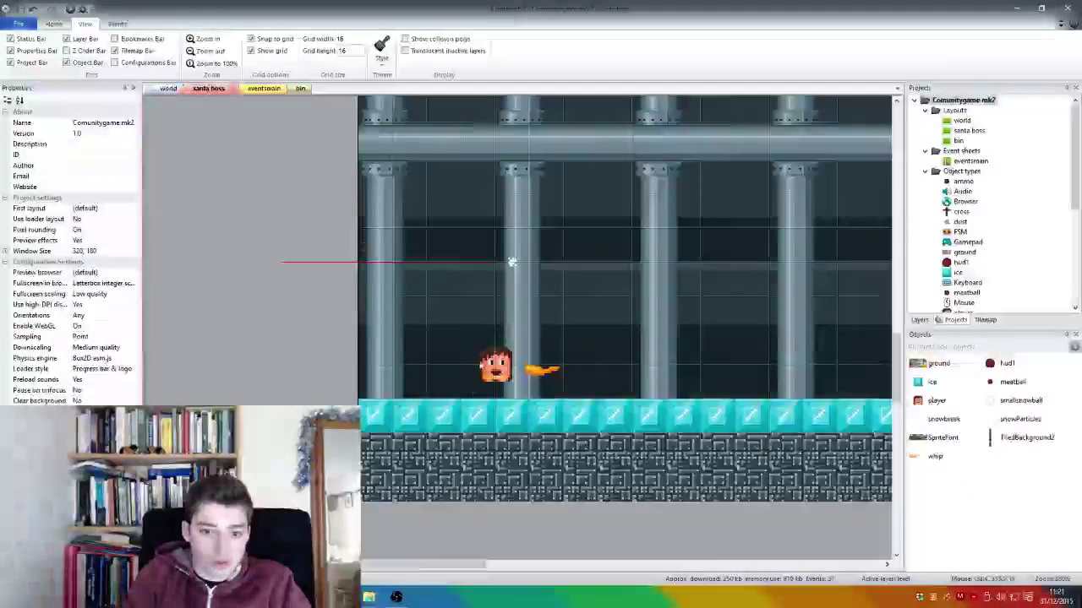
click(483, 363)
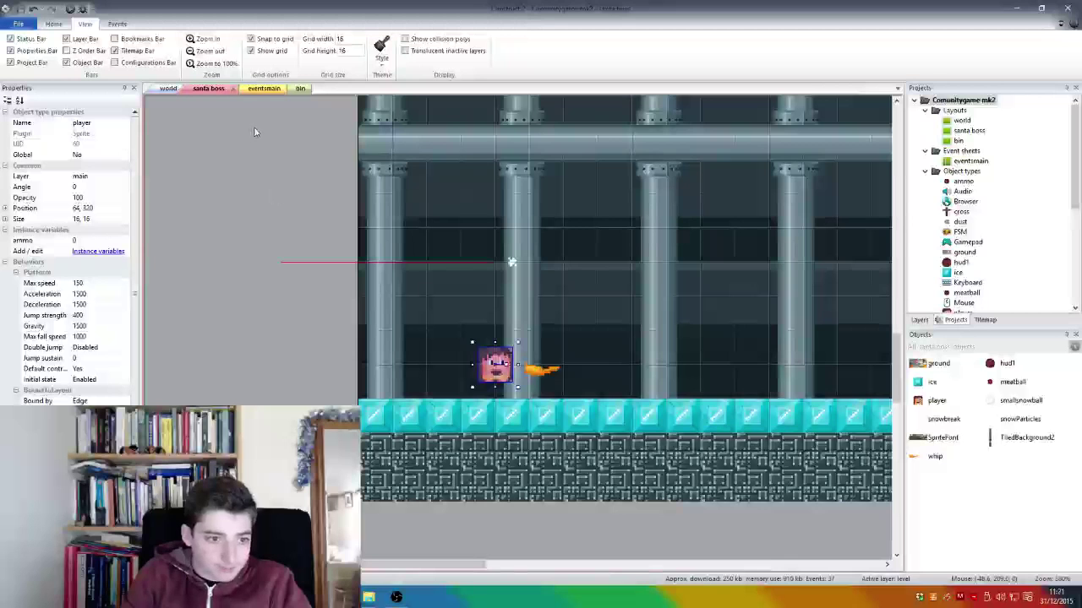
click(254, 89)
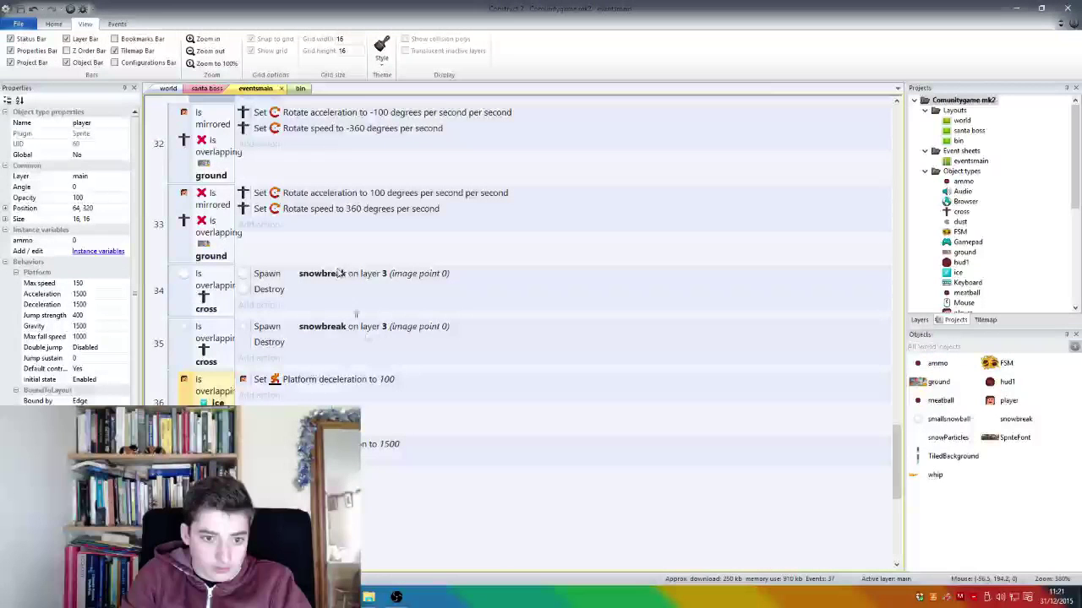
click(376, 395)
double_click(712, 382)
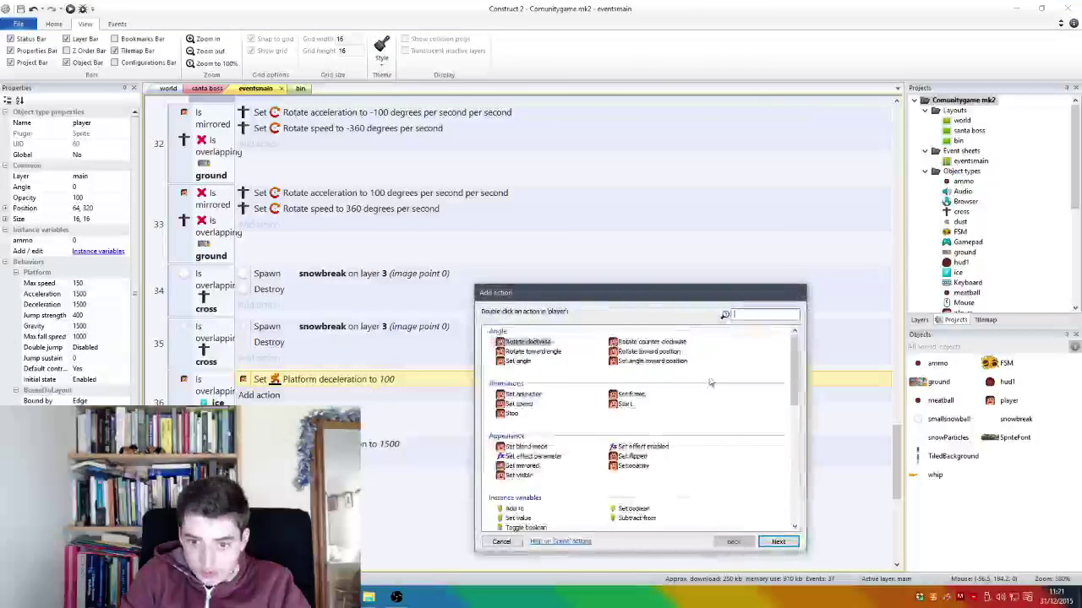
scroll(710, 456, down, 10)
scroll(710, 457, up, 2)
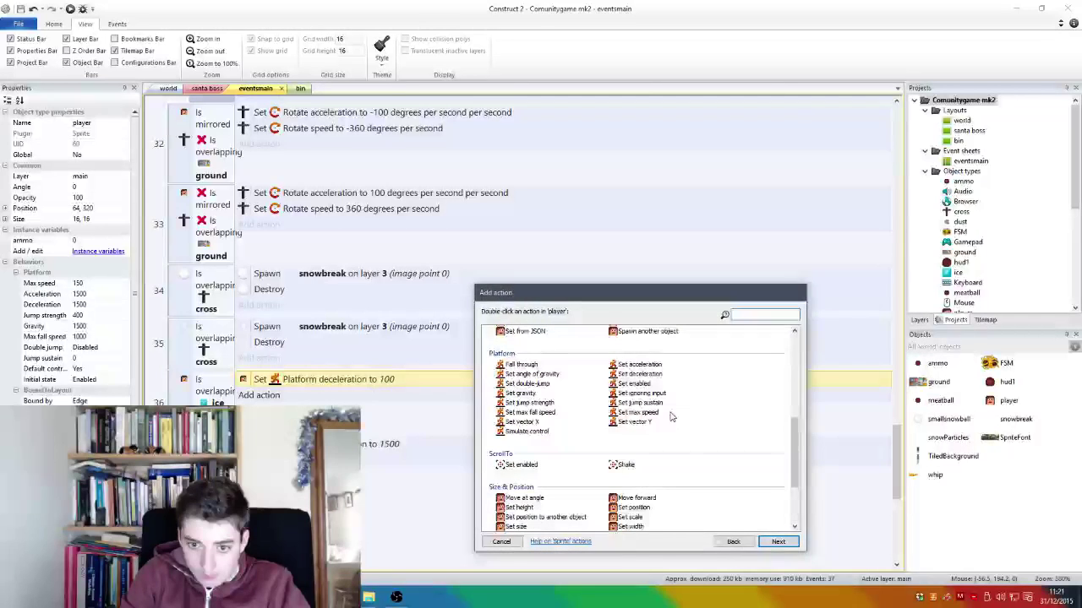
double_click(632, 365)
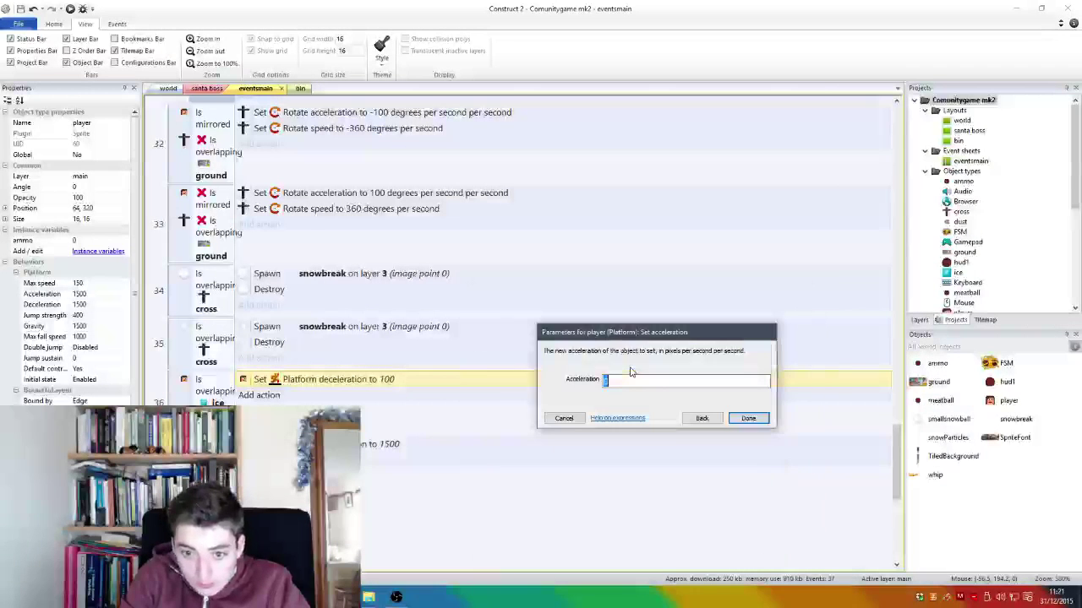
text(500)
key(Return)
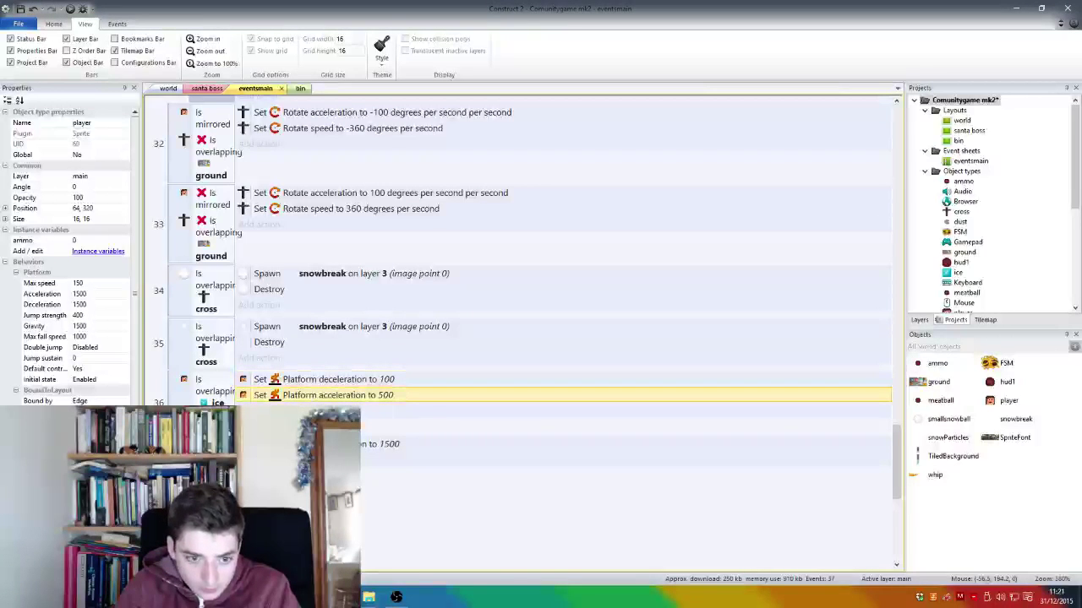
Step: Copy the player's Set acceleration action into the deceleration 1500 event and set the copy's acceleration to 1500
click(338, 444)
key(ctrl+v)
double_click(338, 460)
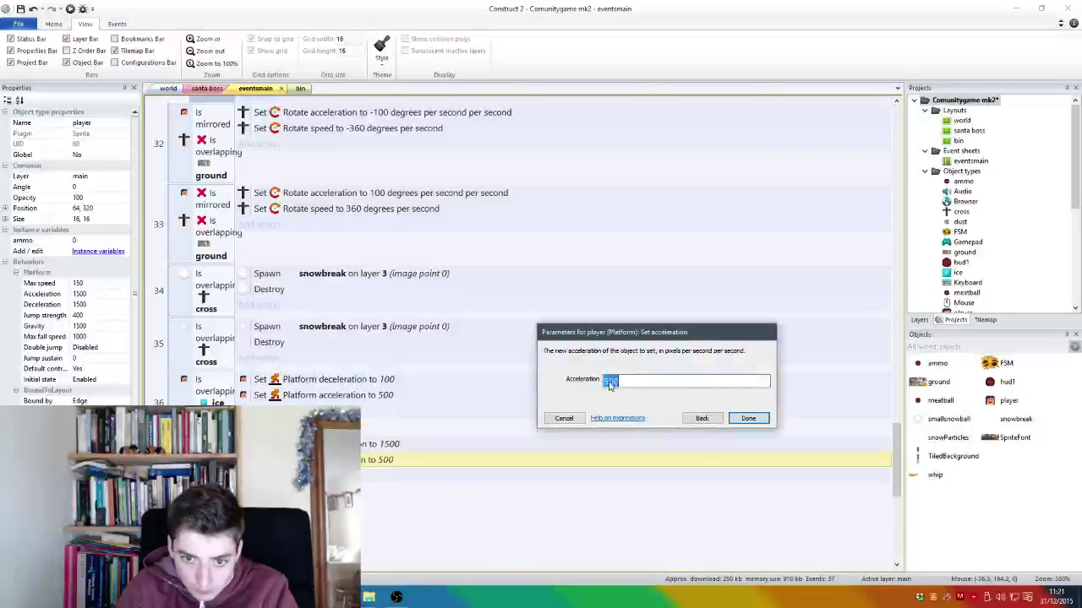
text(1)
key(Return)
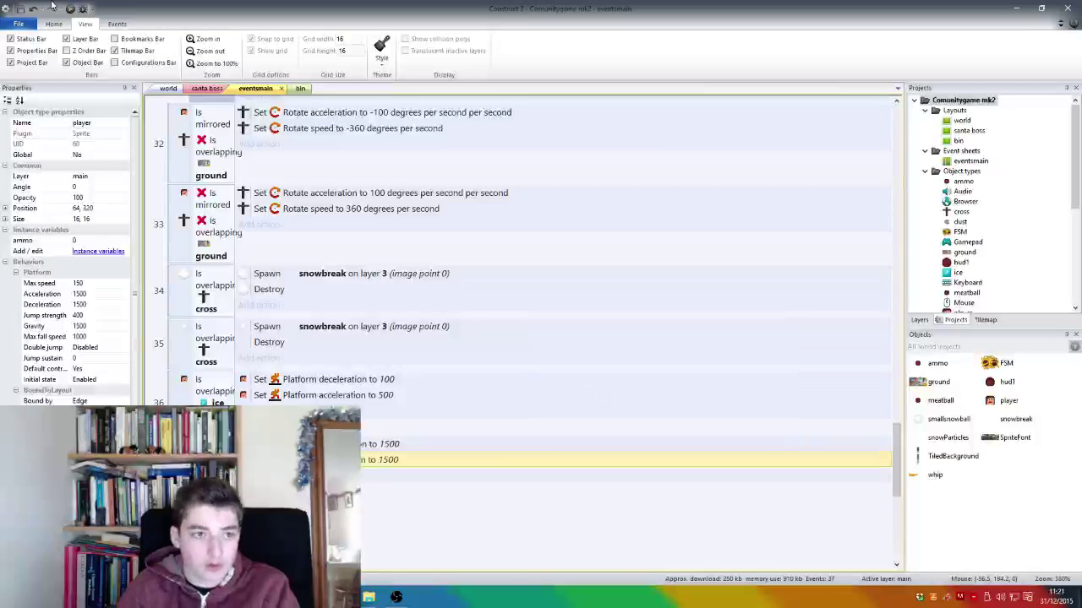
Step: Run the layout preview in full screen and try the player's first moves and jumps with the new ice acceleration
click(68, 11)
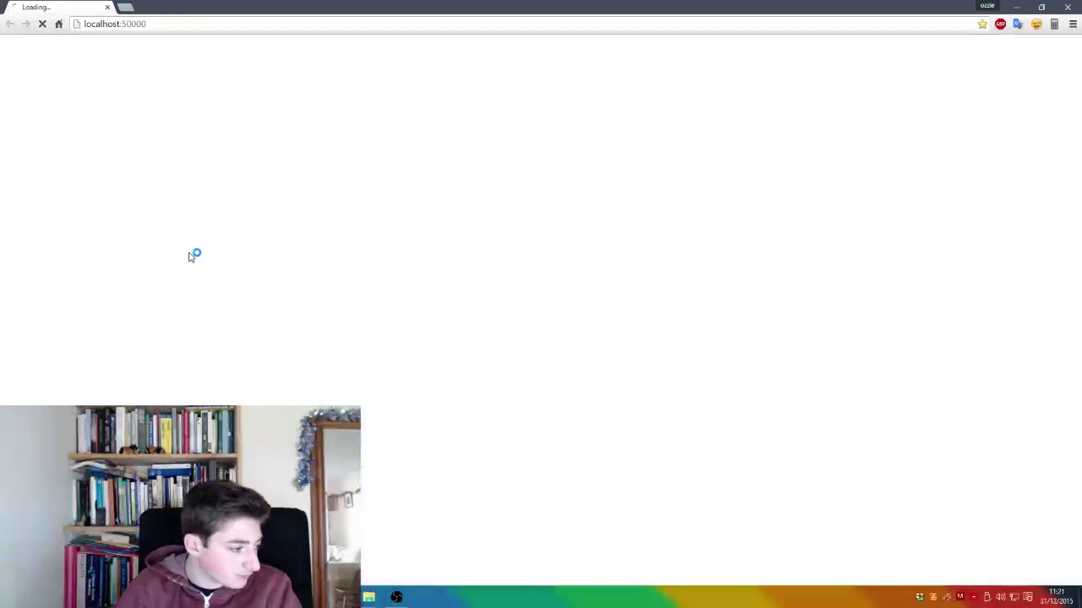
key(F11)
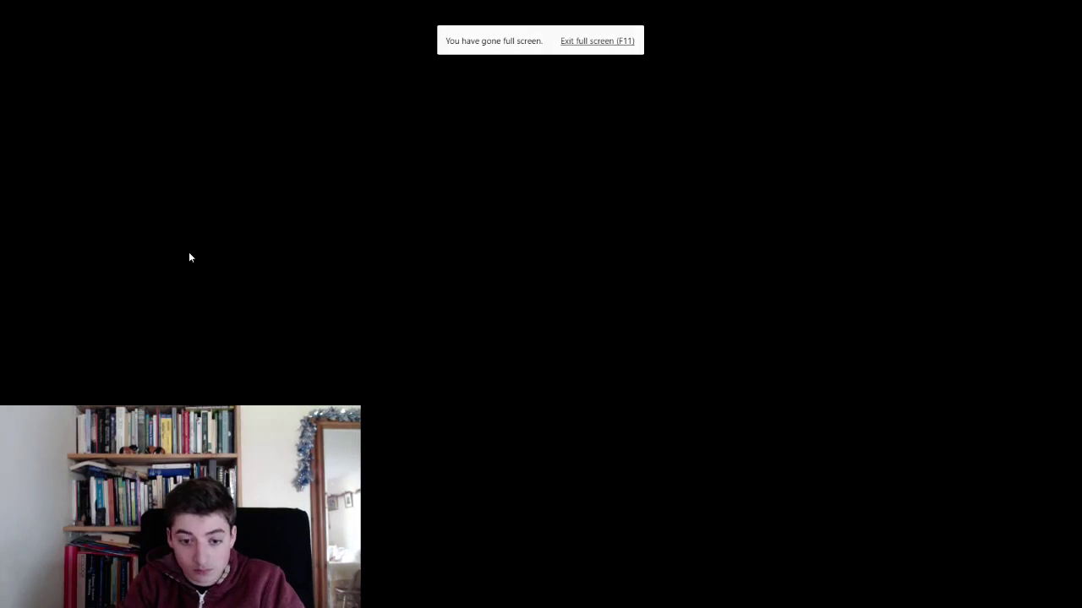
key(Right)
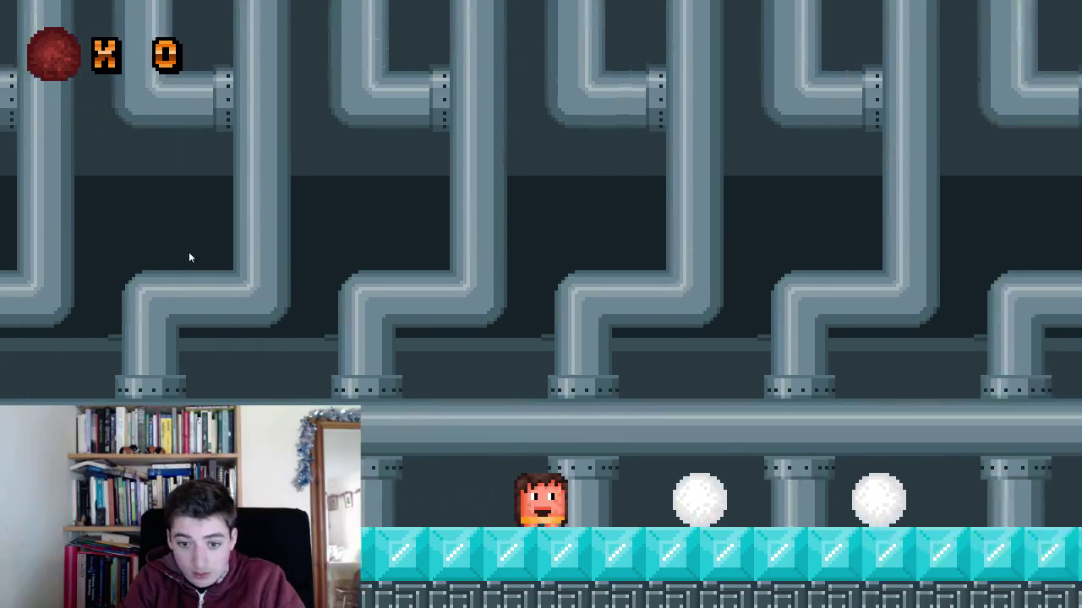
key(Left)
key(Right)
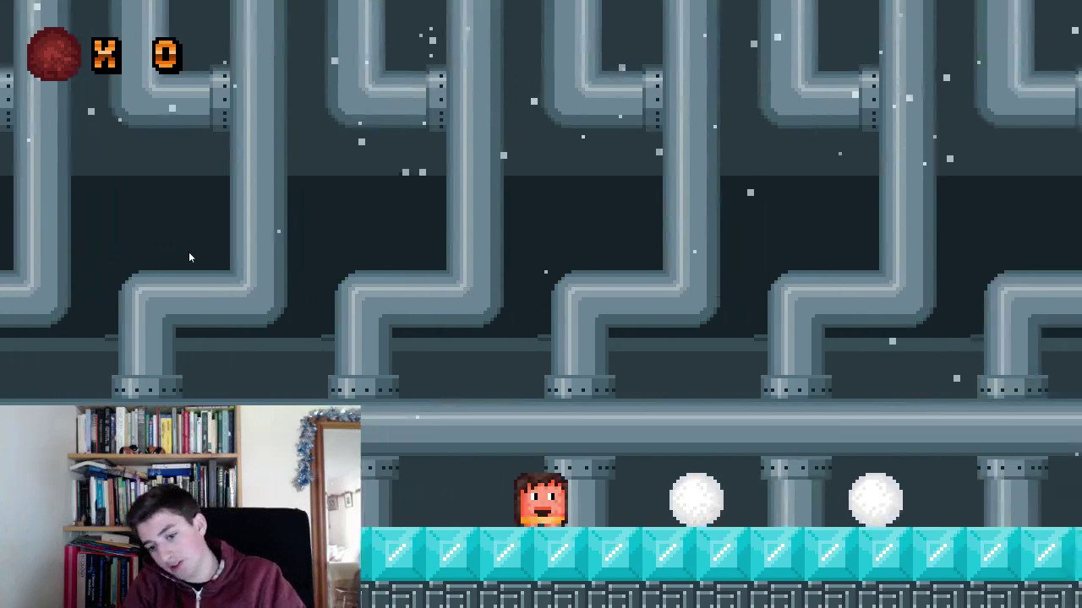
key(Up)
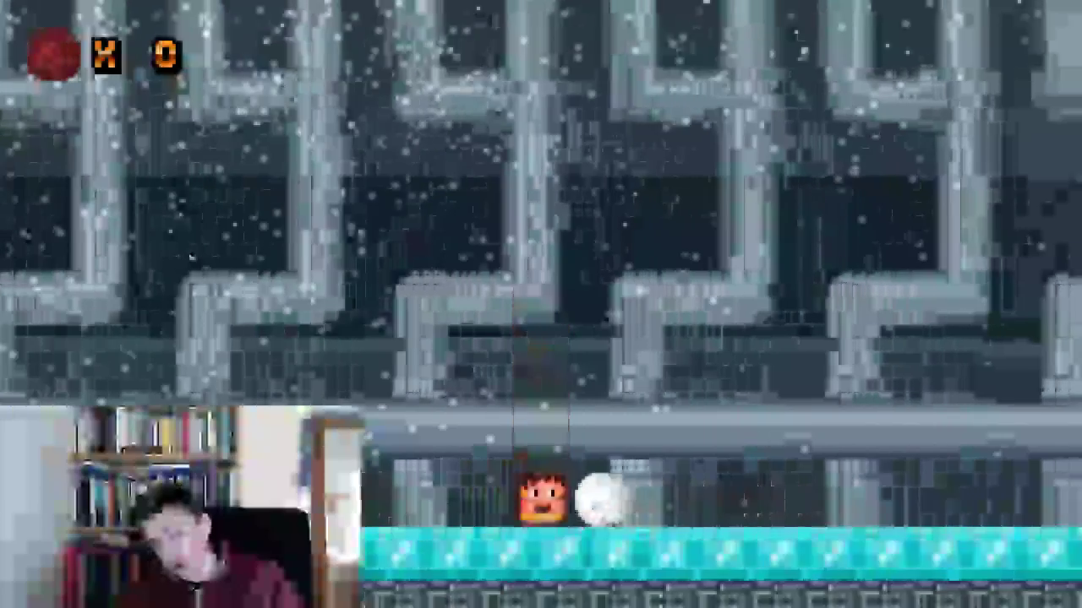
key(Up)
key(Right)
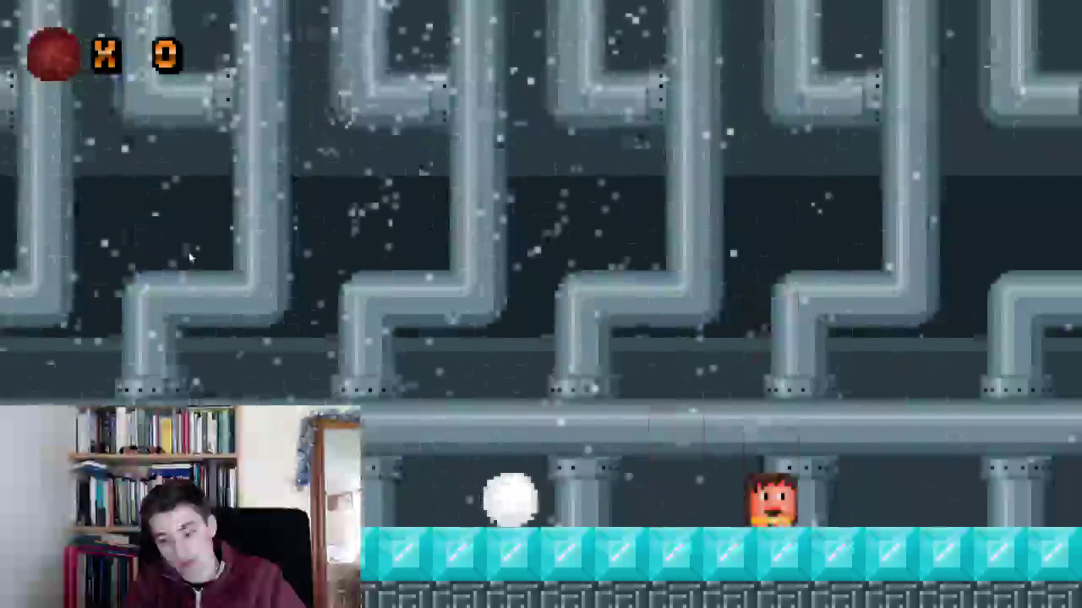
Step: Test the player's sliding and direction changes on the ice, and jump over the snowballs from both sides
key(Left)
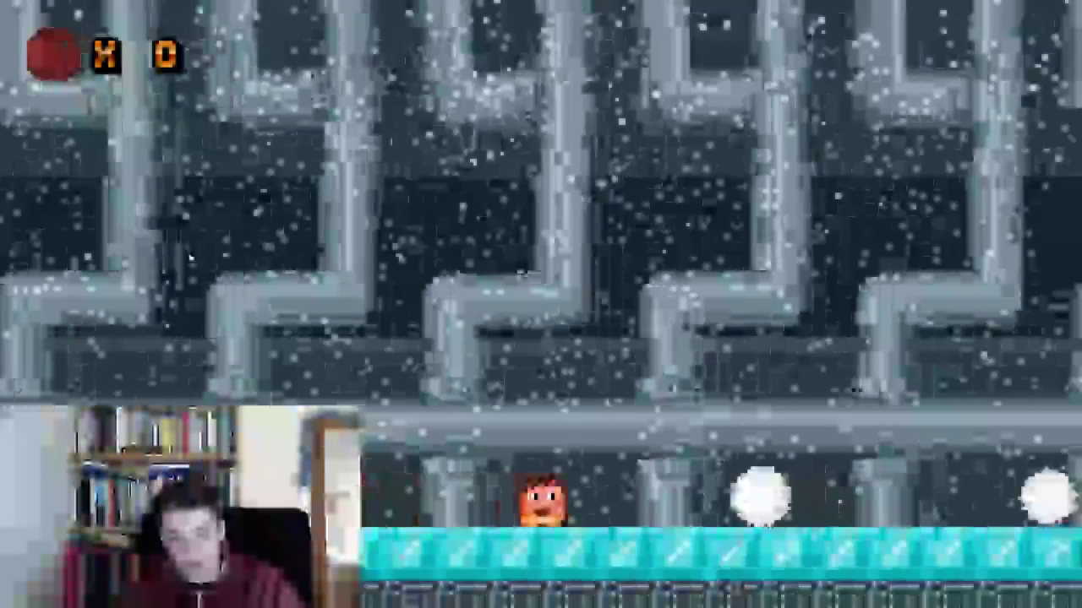
key(Left)
key(space)
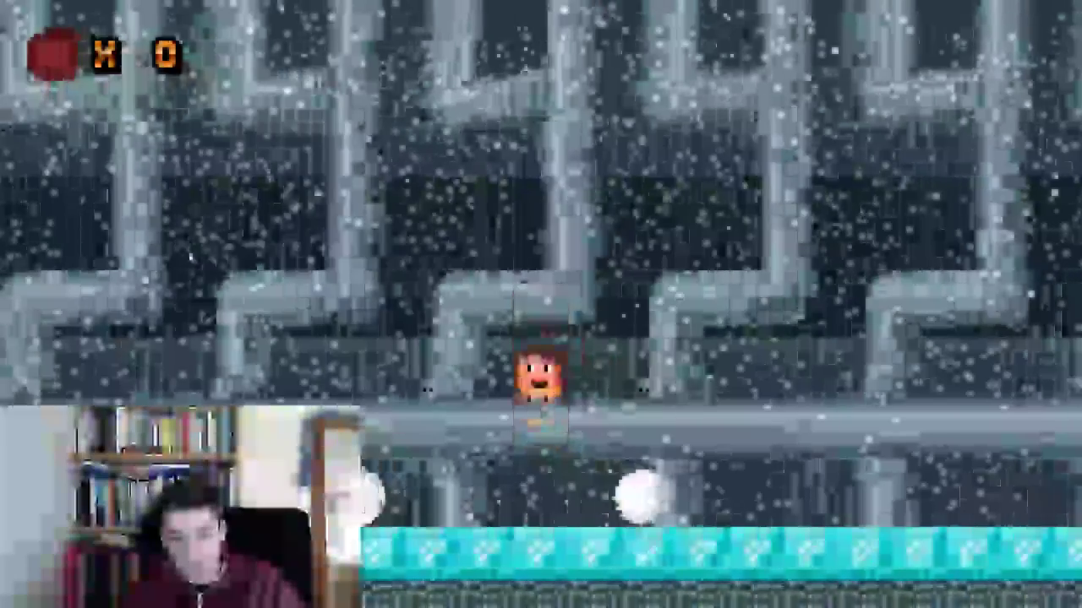
key(Left)
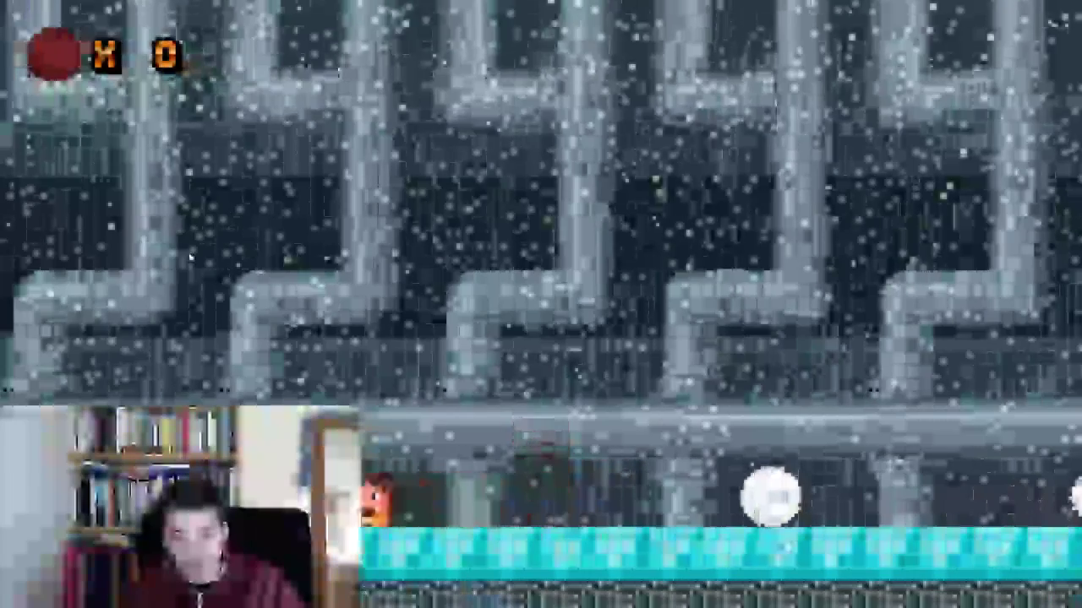
key(Right)
key(Right)
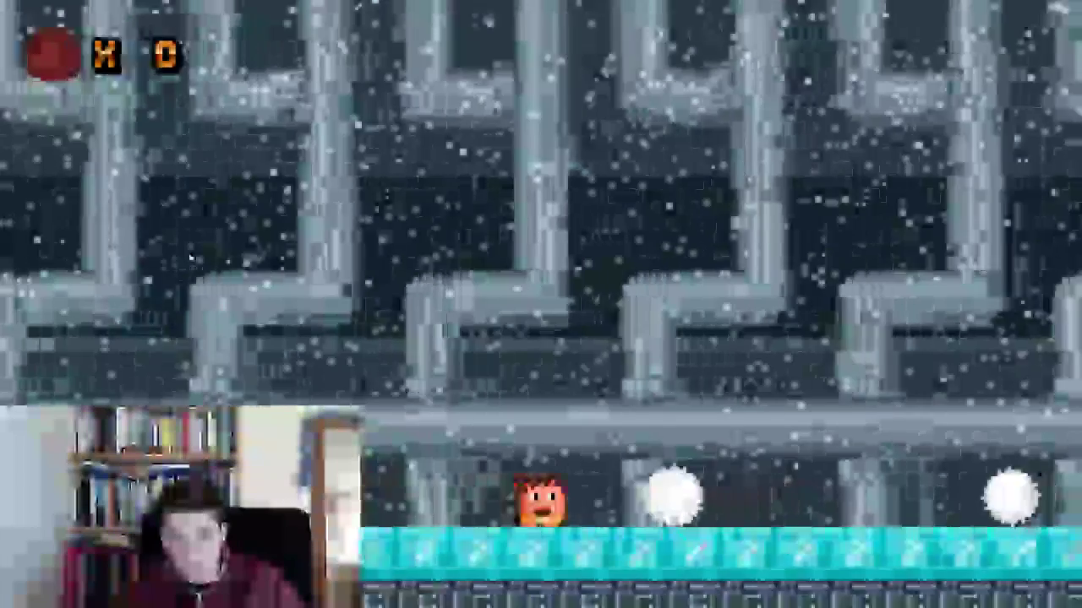
key(Left)
key(Right)
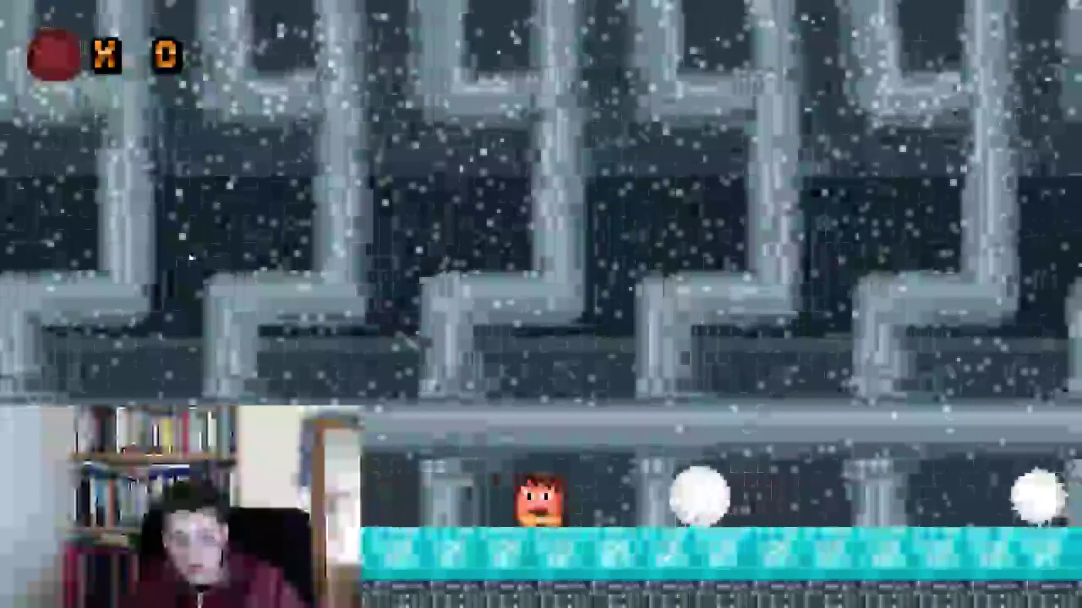
key(Left)
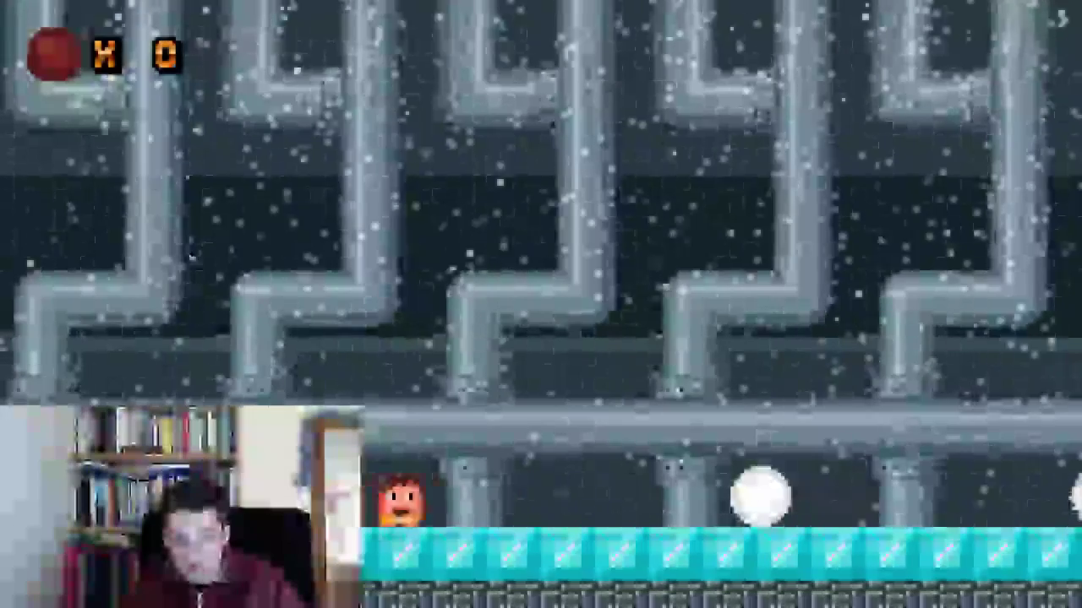
key(Up)
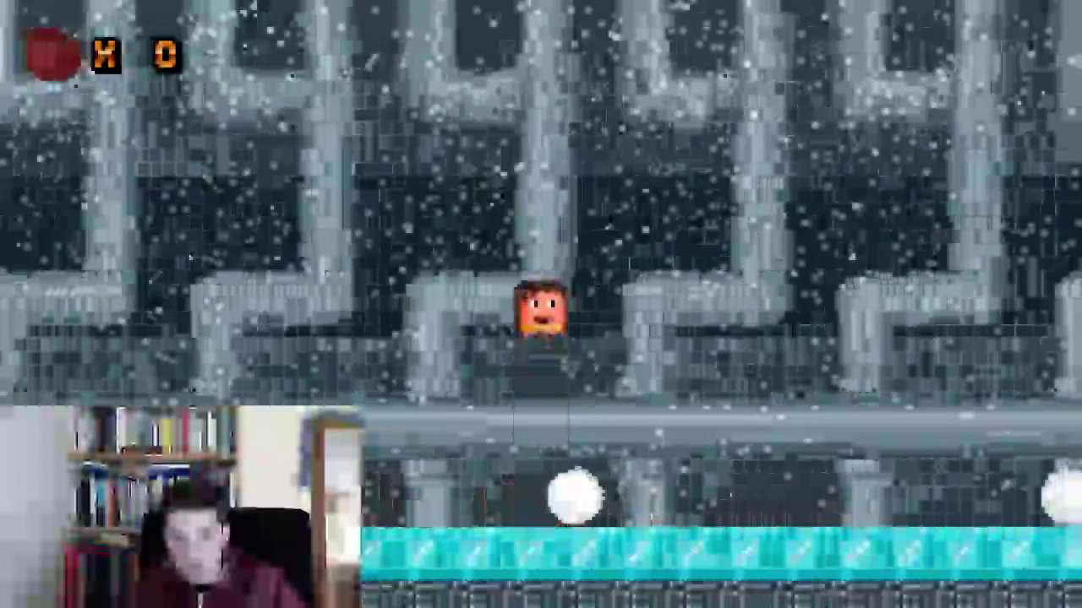
key(Right)
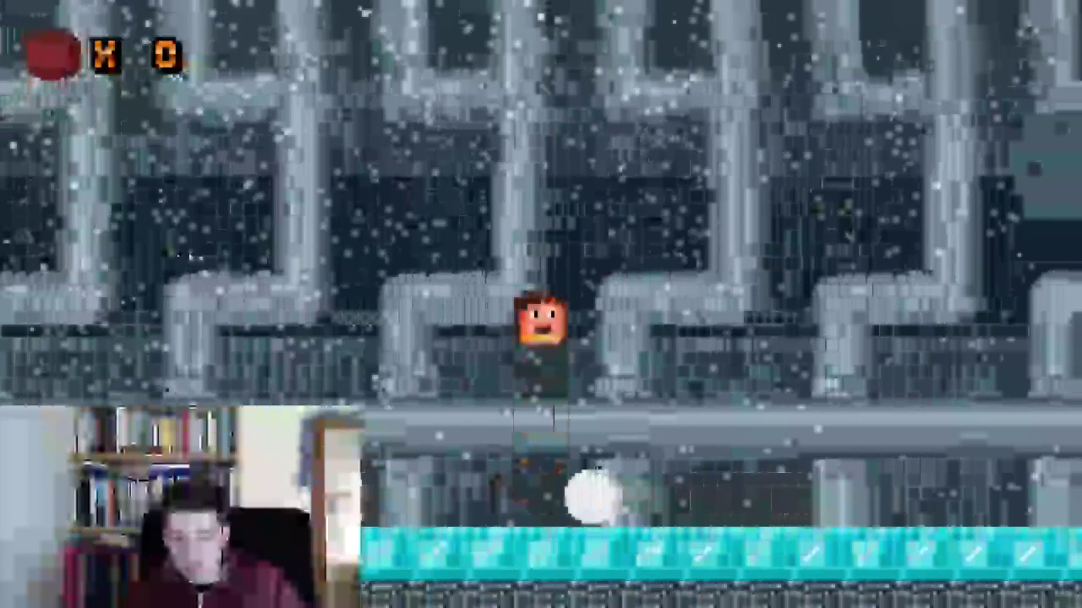
key(Right)
key(Left)
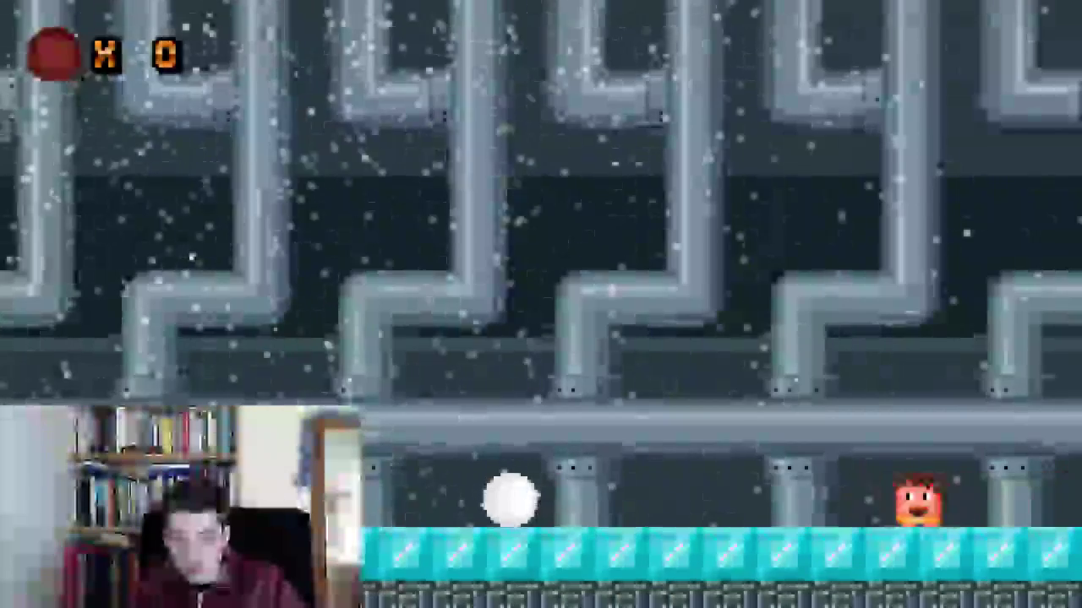
key(Left)
key(Up)
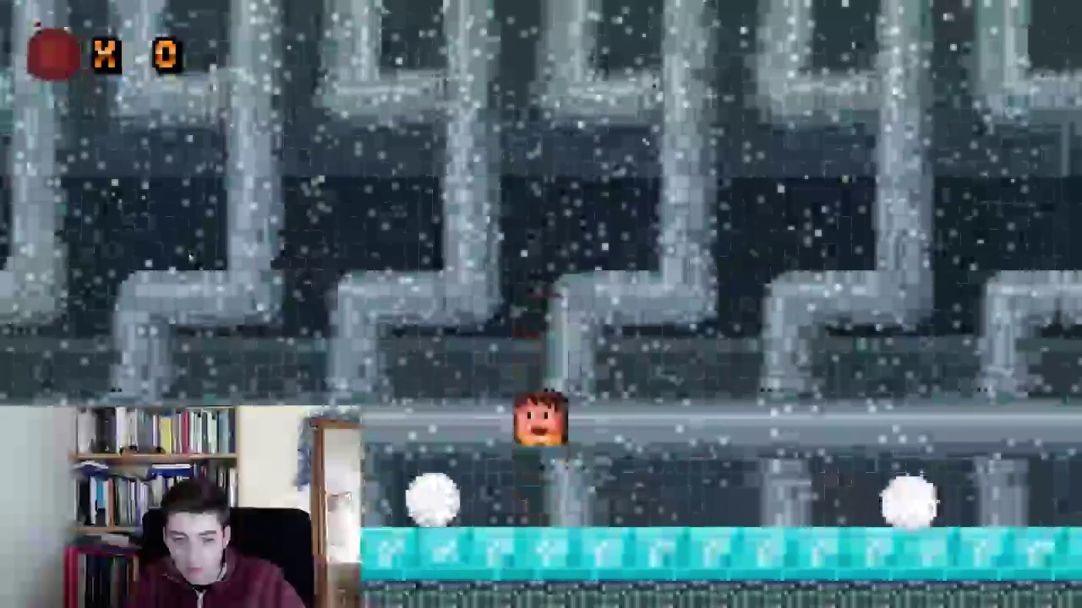
key(Up)
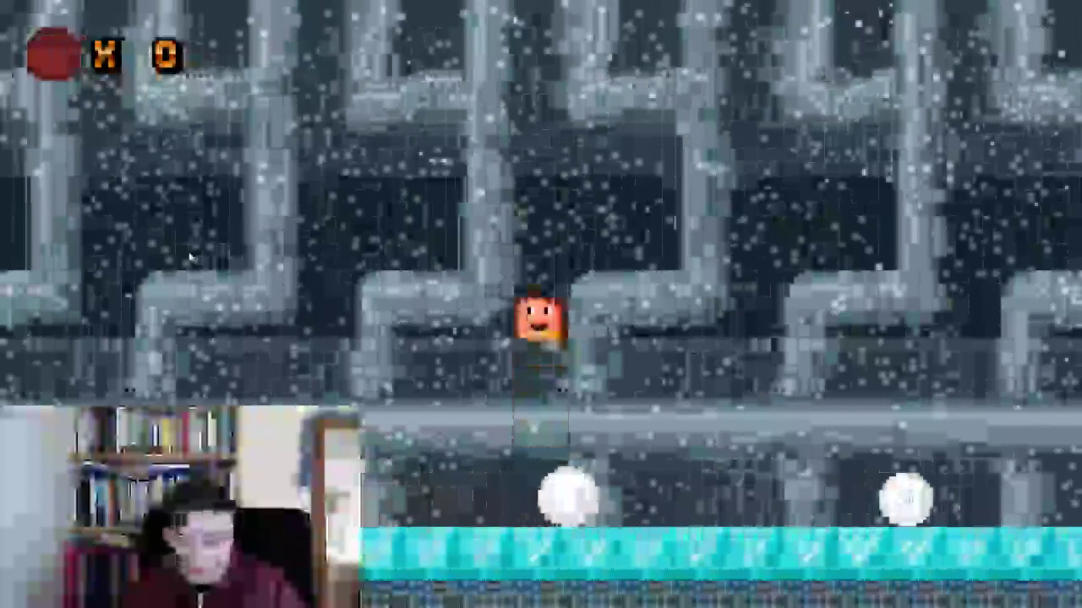
key(Left)
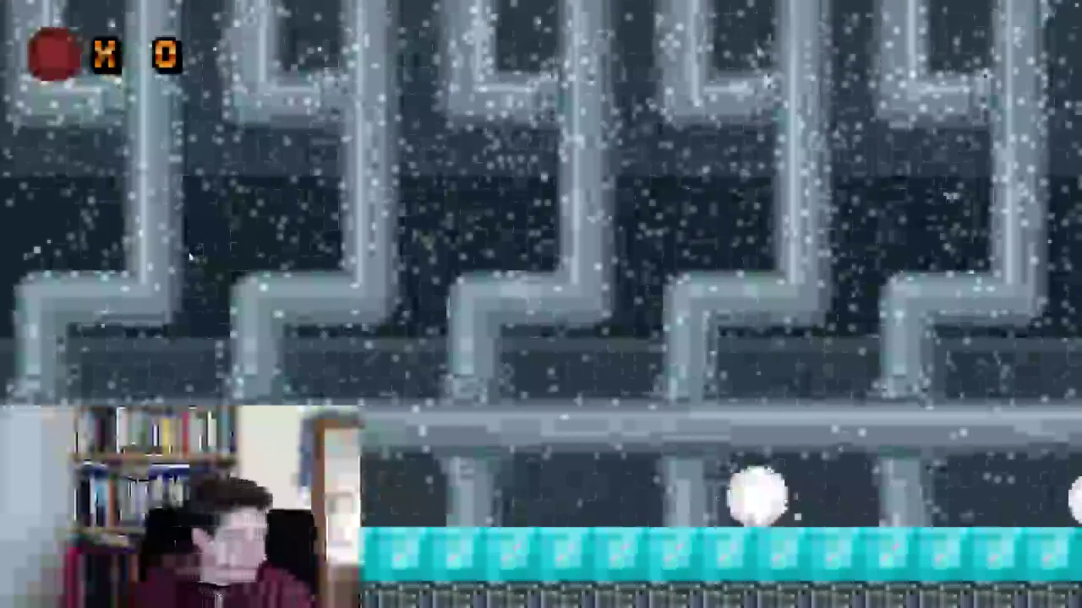
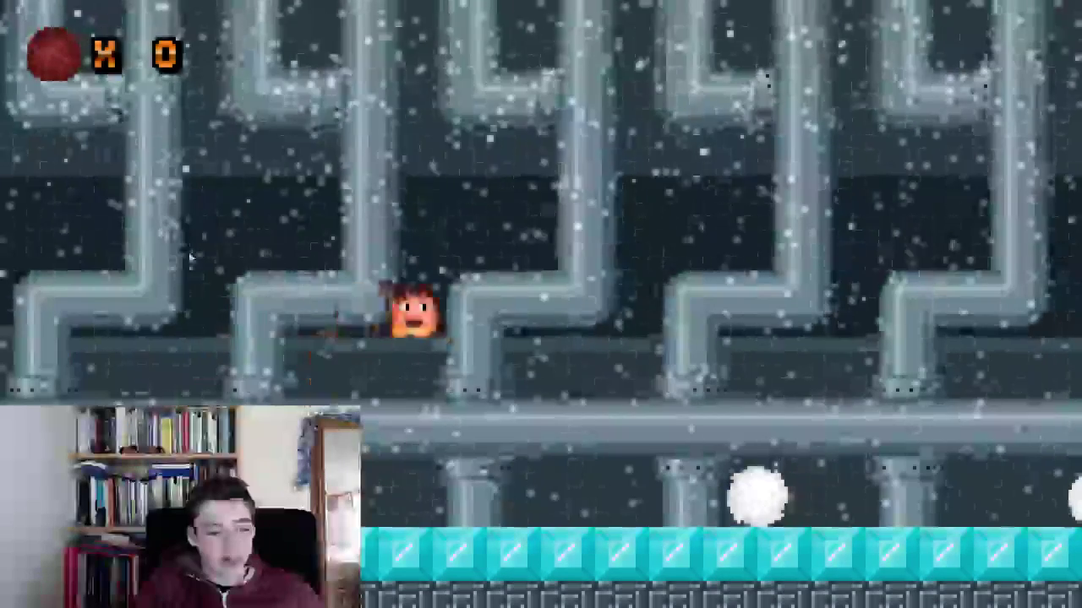
Step: Keep testing repeated player jumps above and onto the growing snowballs in the full-screen preview
key(space)
key(space)
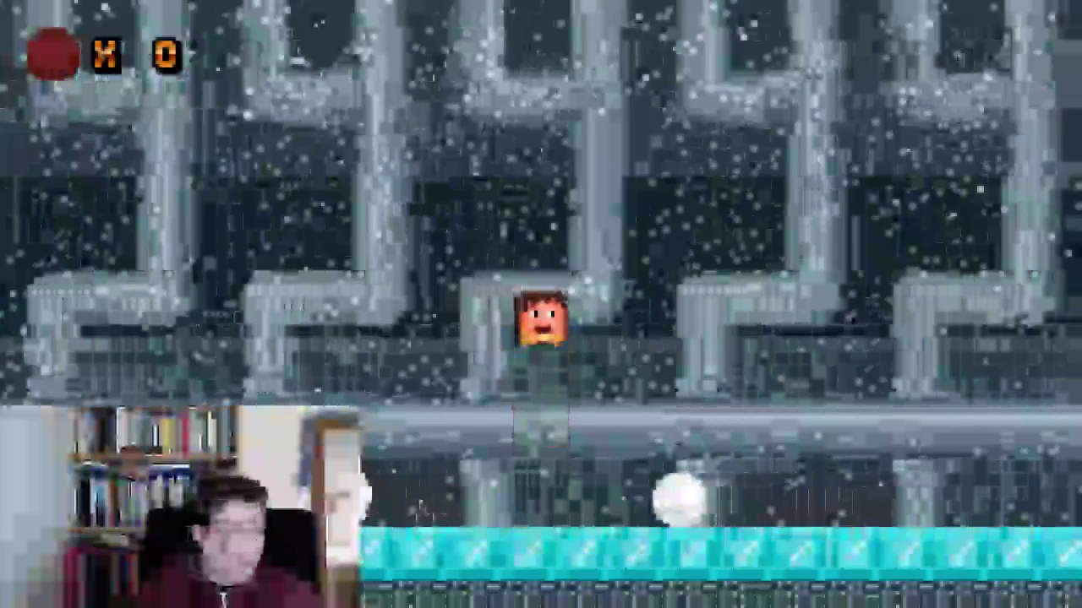
key(Left)
key(space)
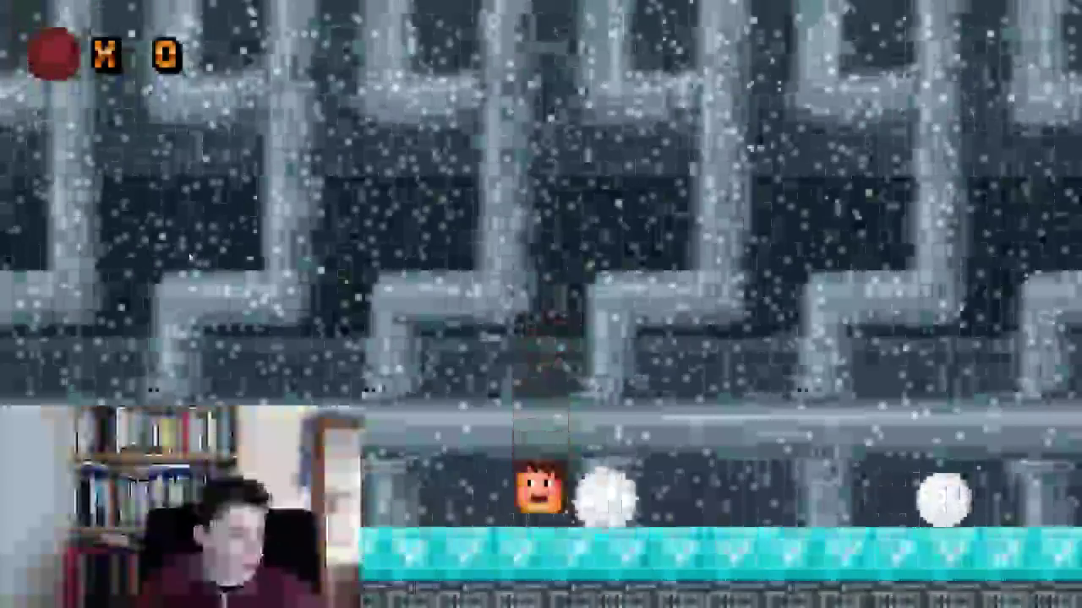
key(space)
key(Right)
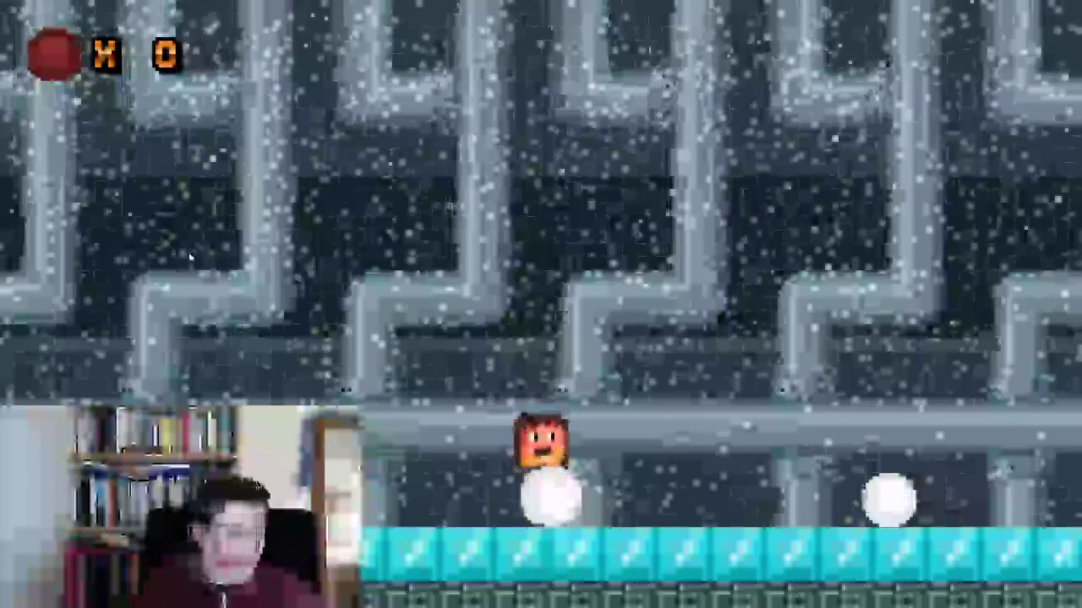
key(space)
key(space)
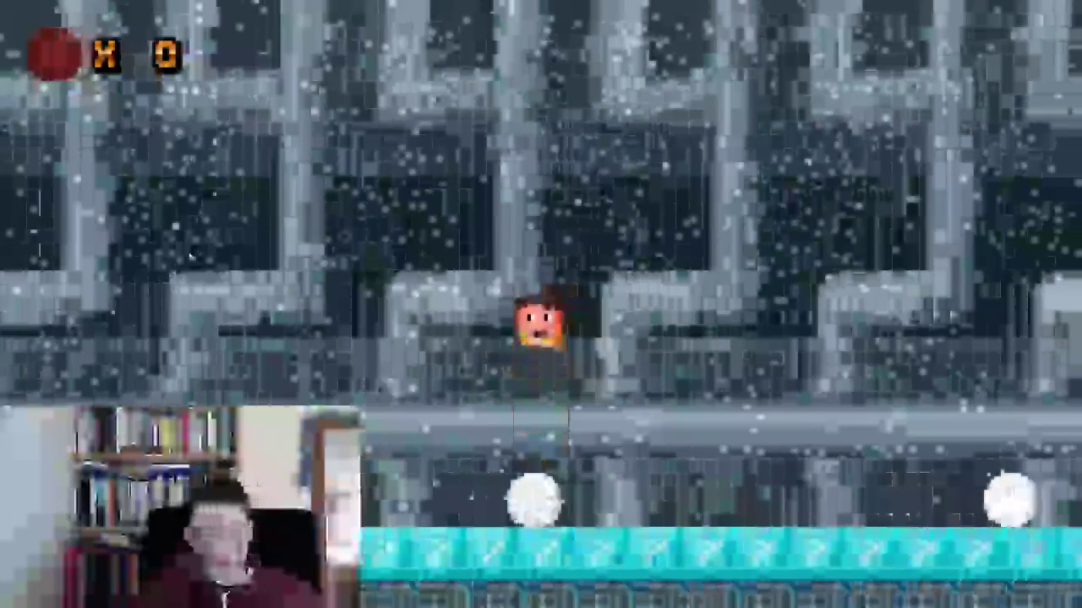
key(space)
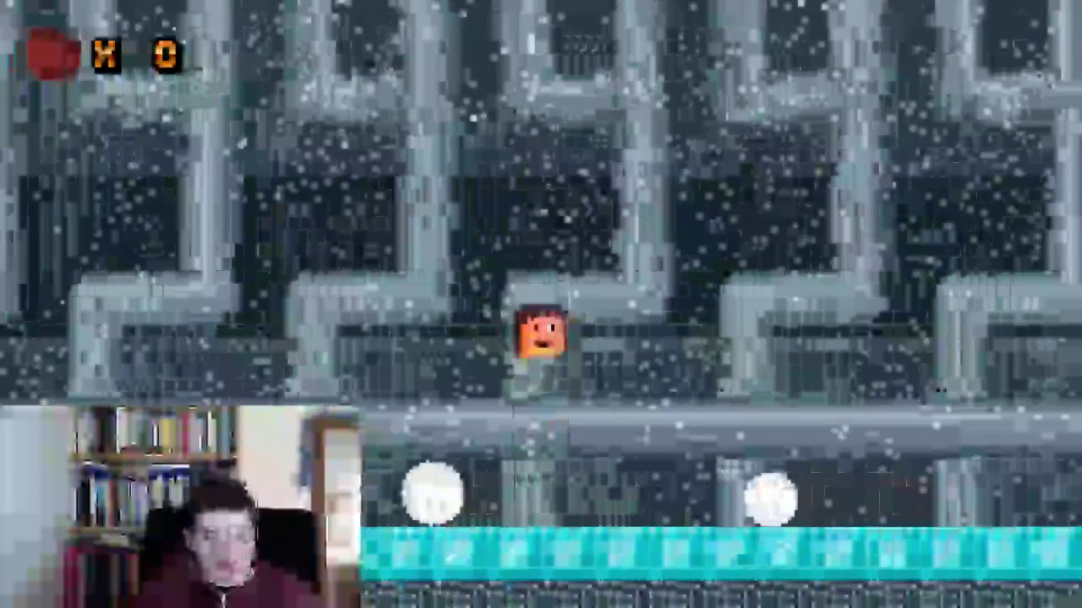
key(space)
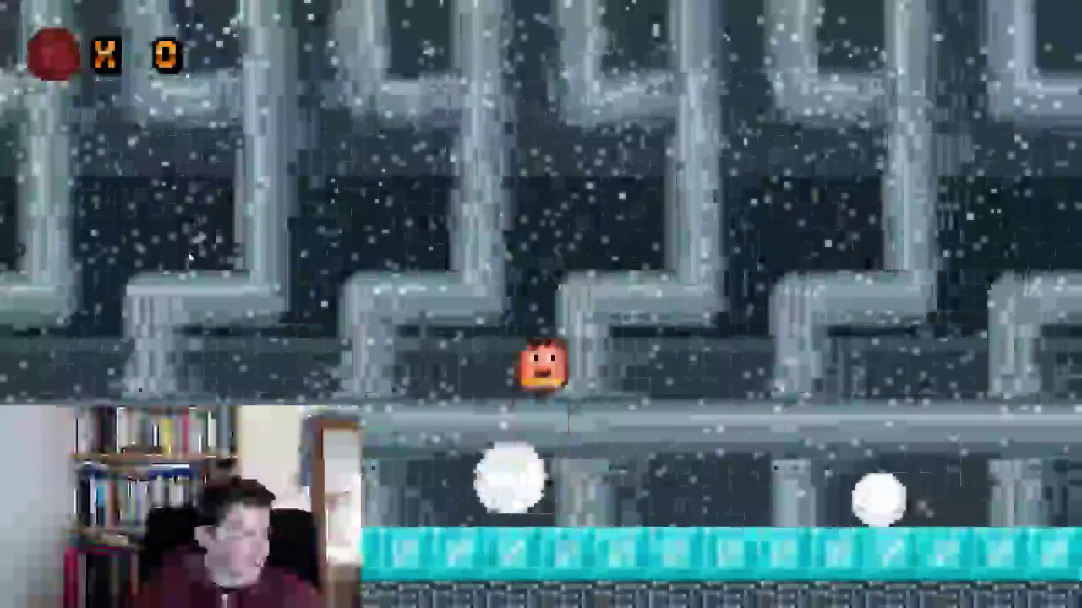
key(space)
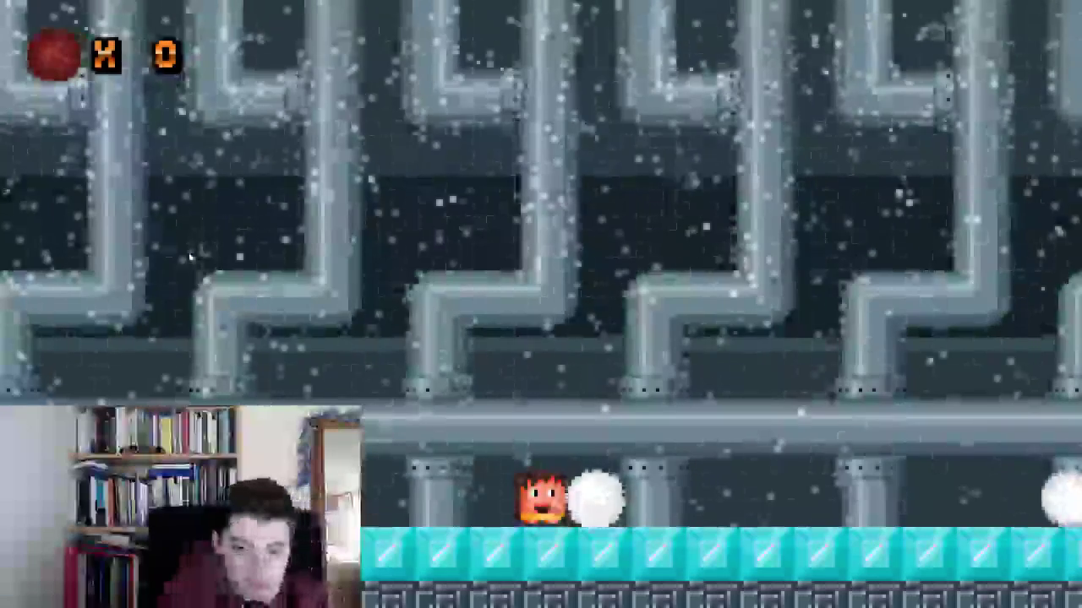
Step: Test the player's slides and direction changes on the ice next to the snowballs, jumping over them from both sides
key(Right)
key(Right)
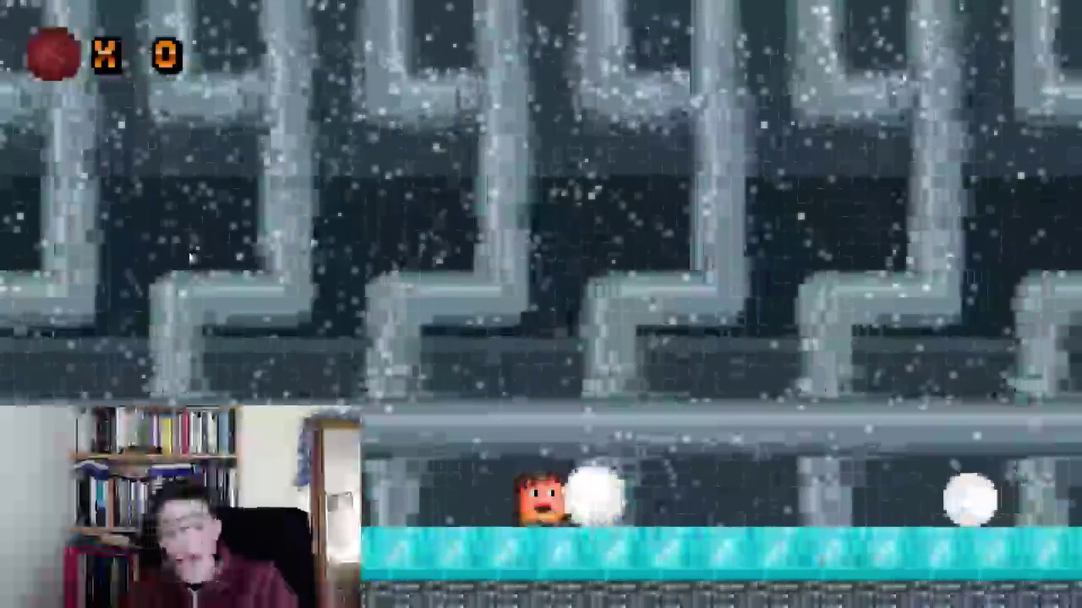
key(Left)
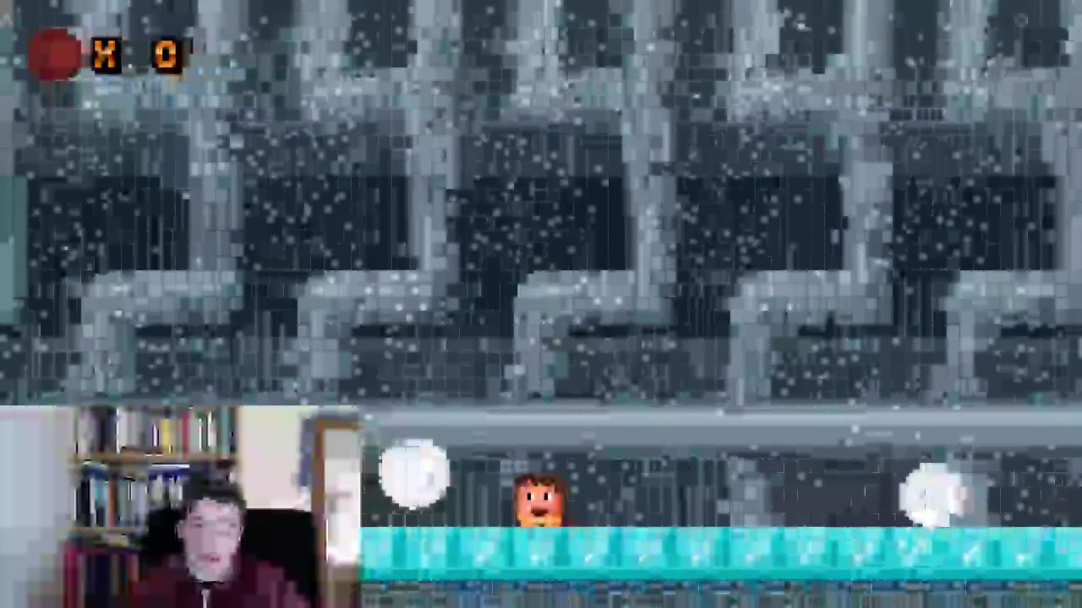
key(Left)
key(space)
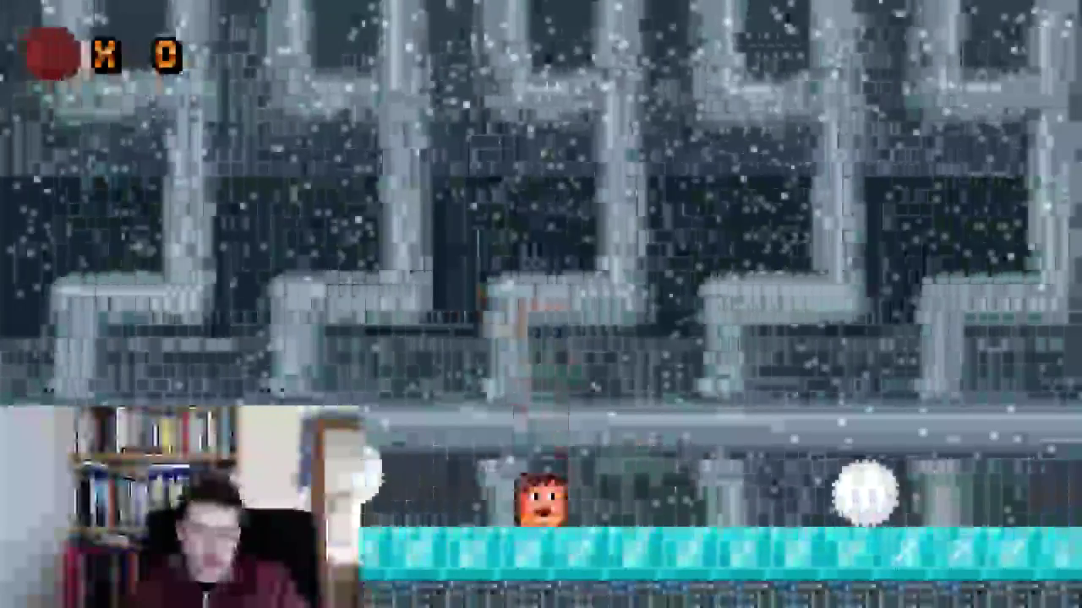
key(Right)
key(space)
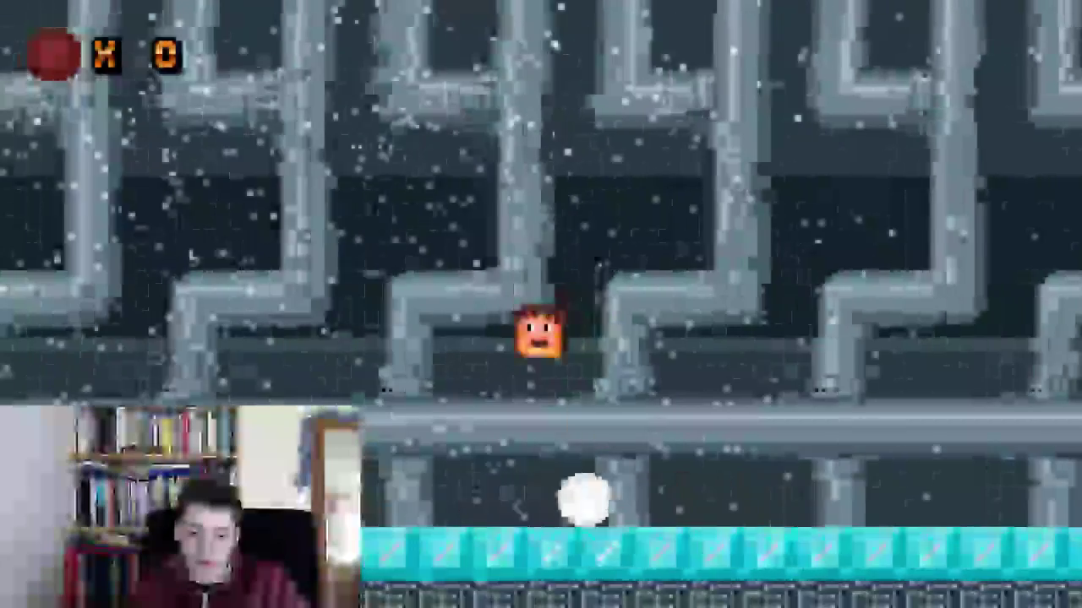
key(Left)
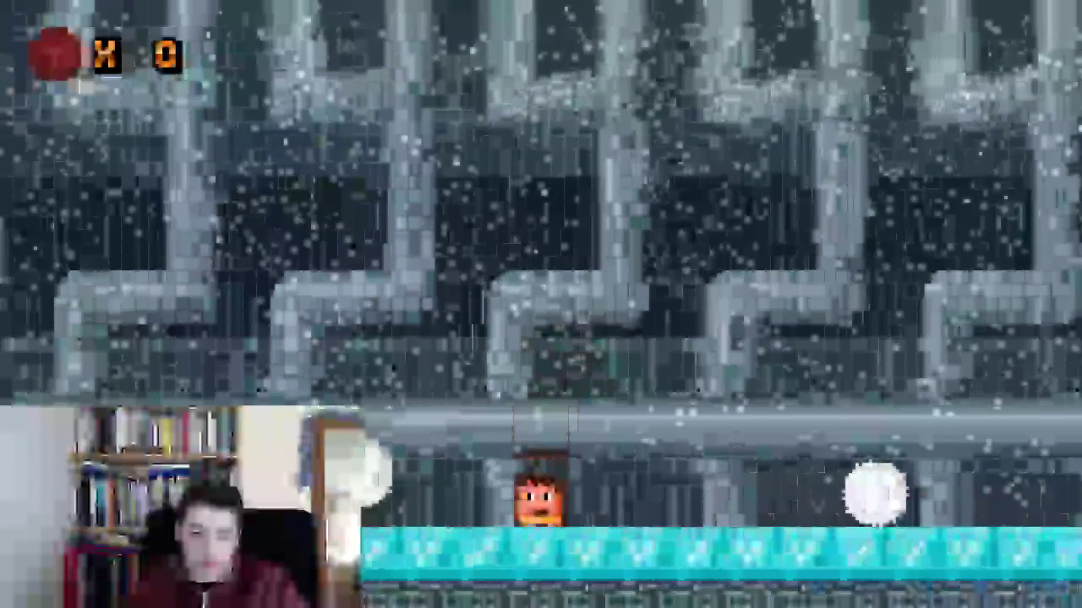
key(Left)
key(space)
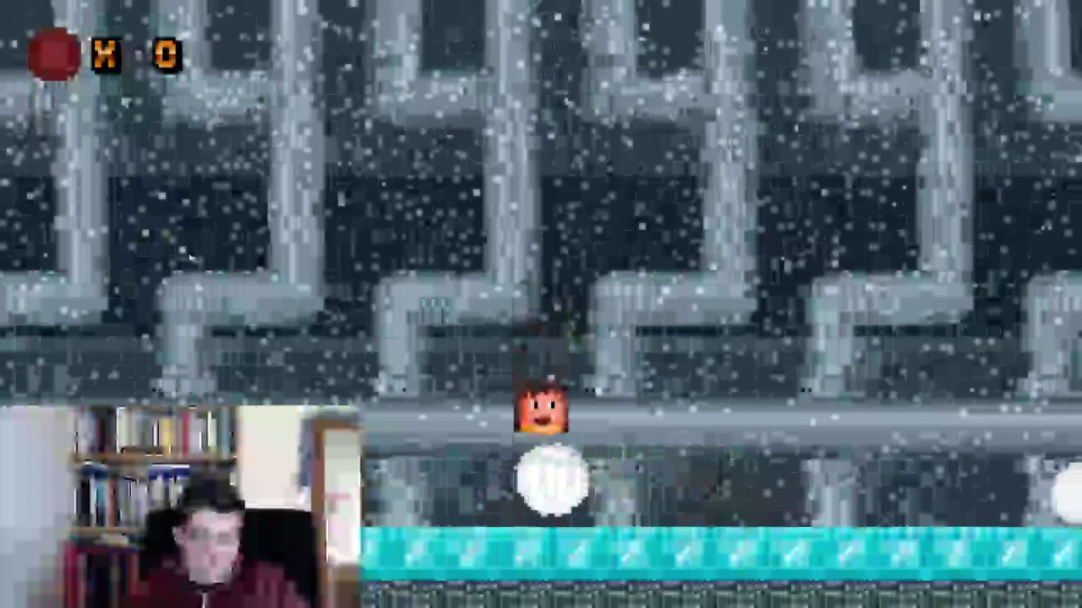
Step: Continue play-testing the ice floor with repeated jumps onto and over the snowballs while moving in both directions
key(Left)
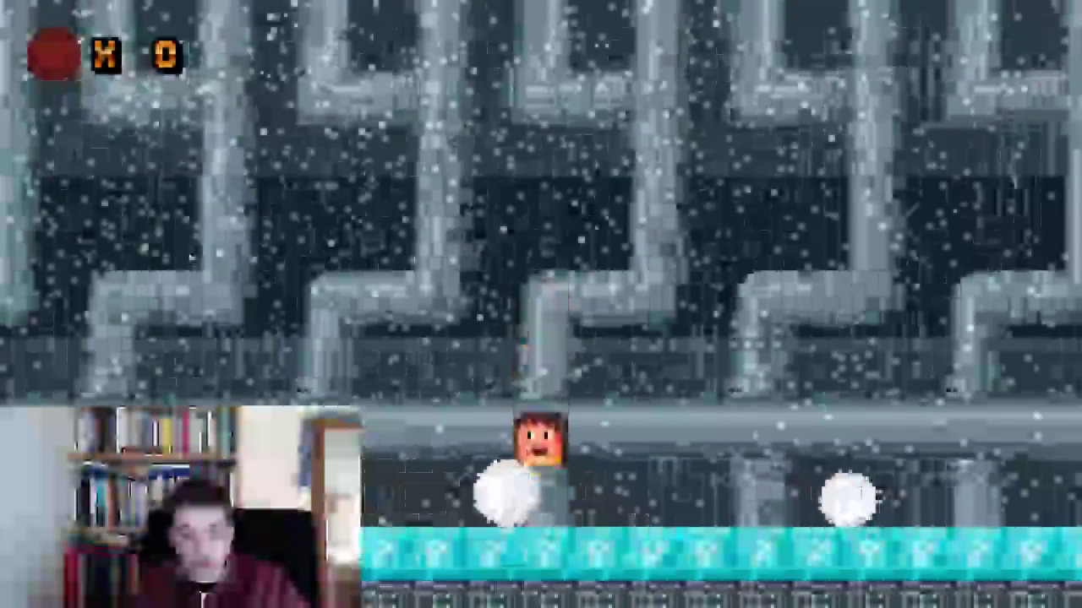
key(Left)
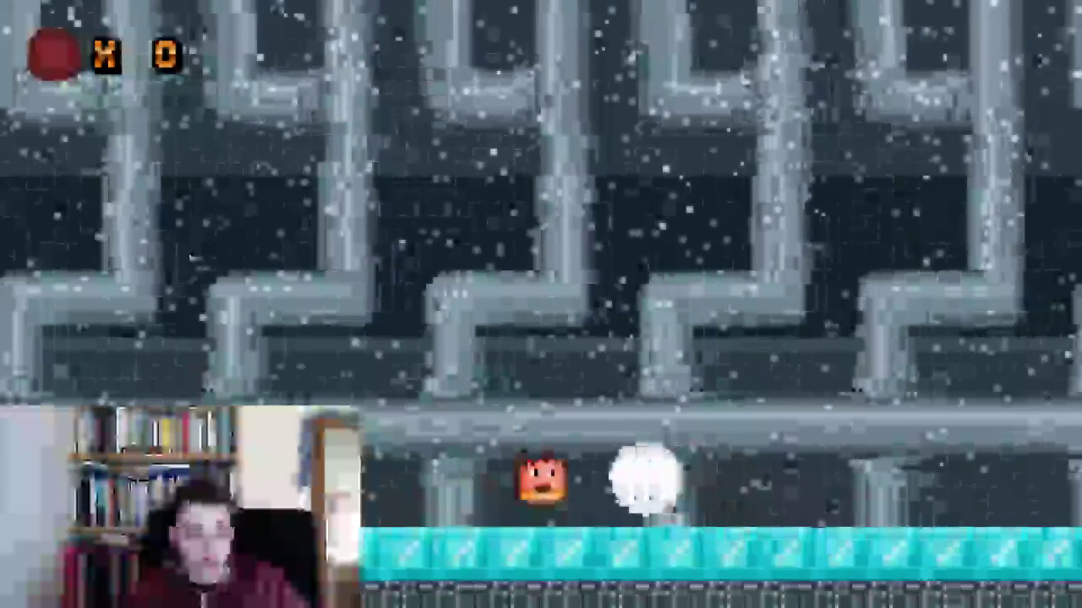
key(Right)
key(space)
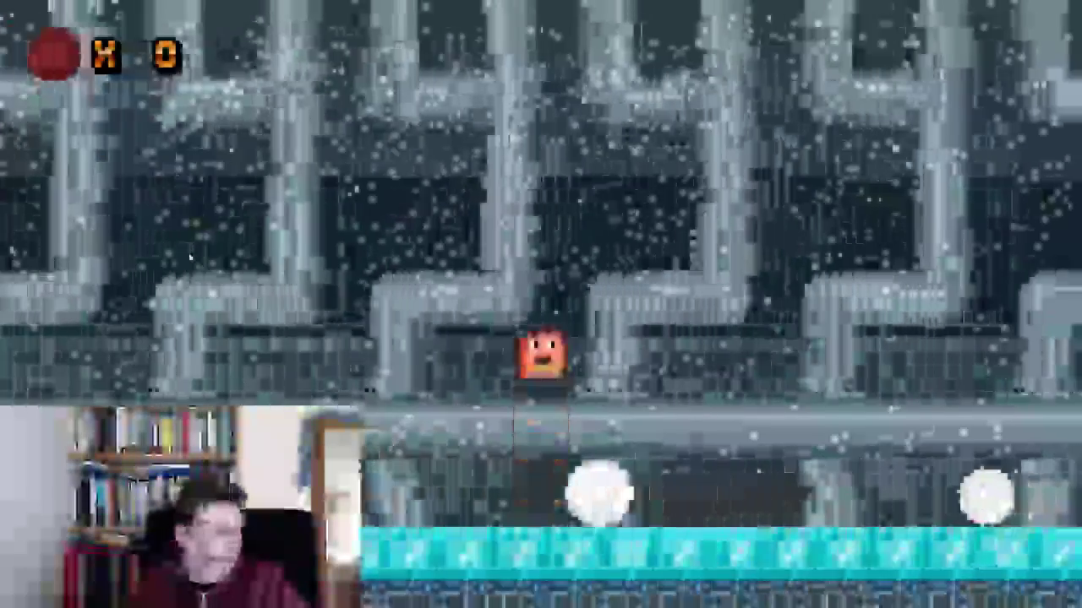
key(space)
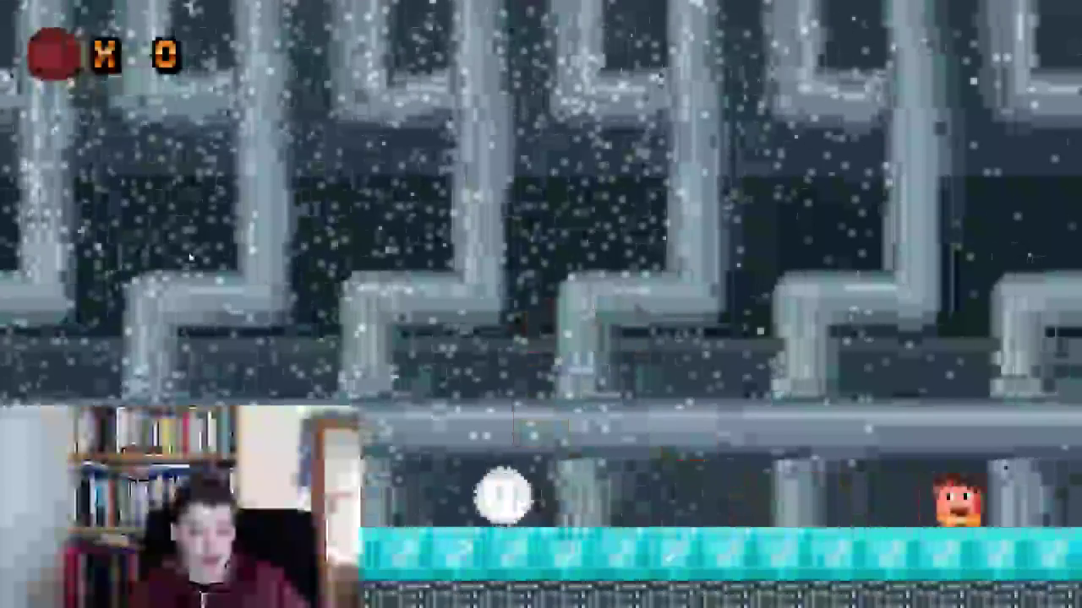
key(Left)
key(space)
key(space)
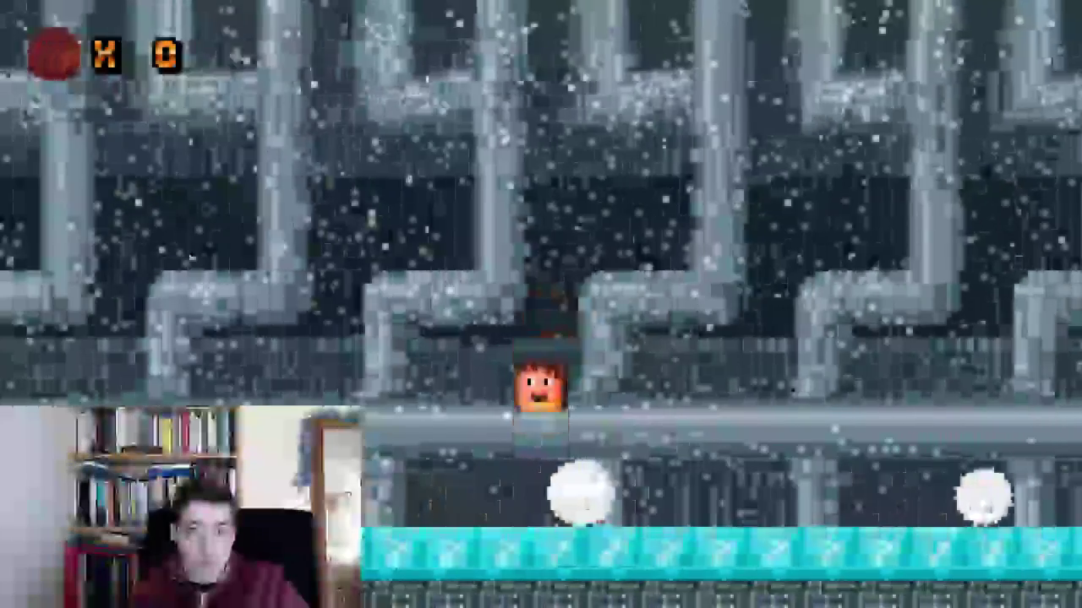
key(space)
key(Left)
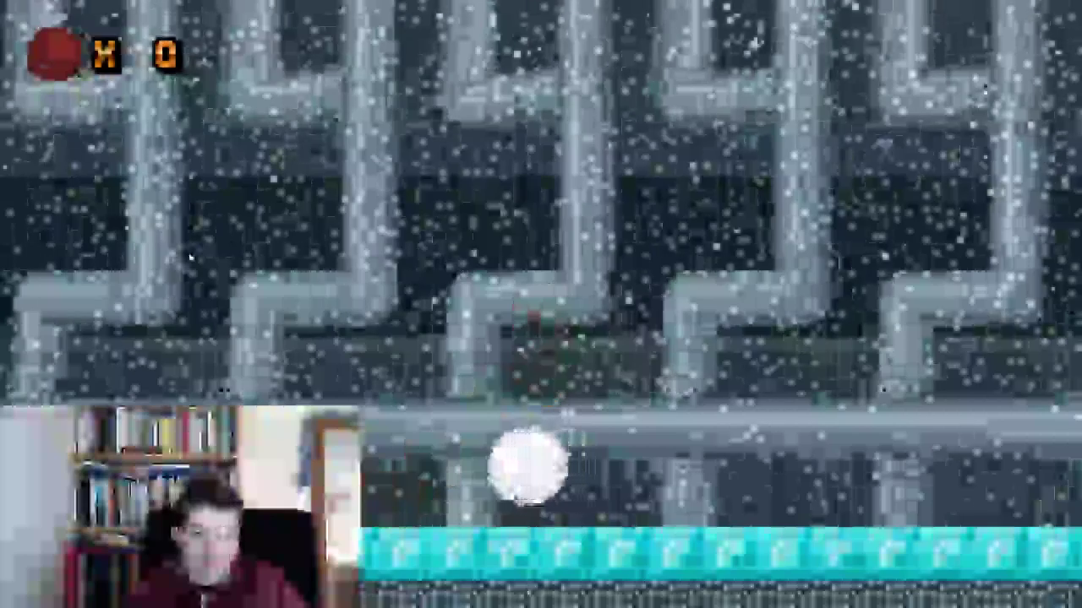
Step: Leave the full-screen preview, switch back to the santa boss layout in Construct 2 and show its layer list
key(Escape)
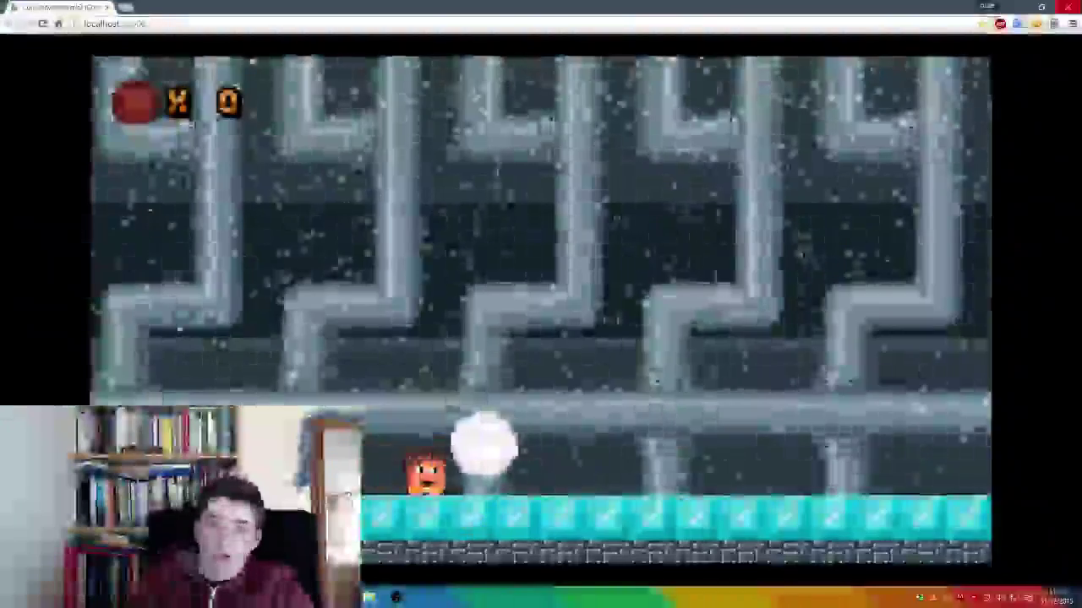
key(alt+Tab)
click(209, 92)
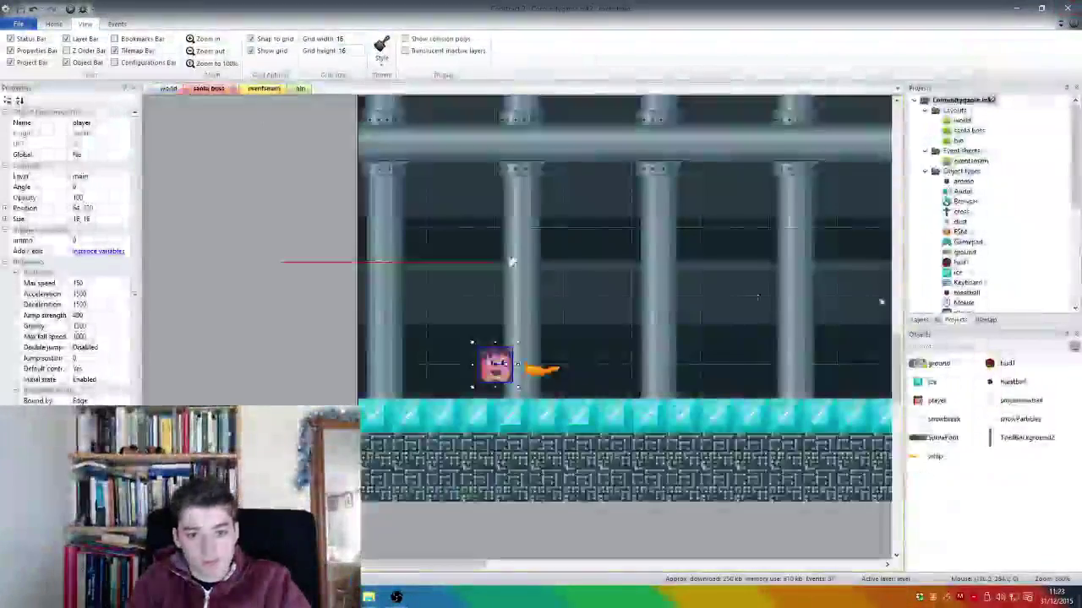
click(920, 320)
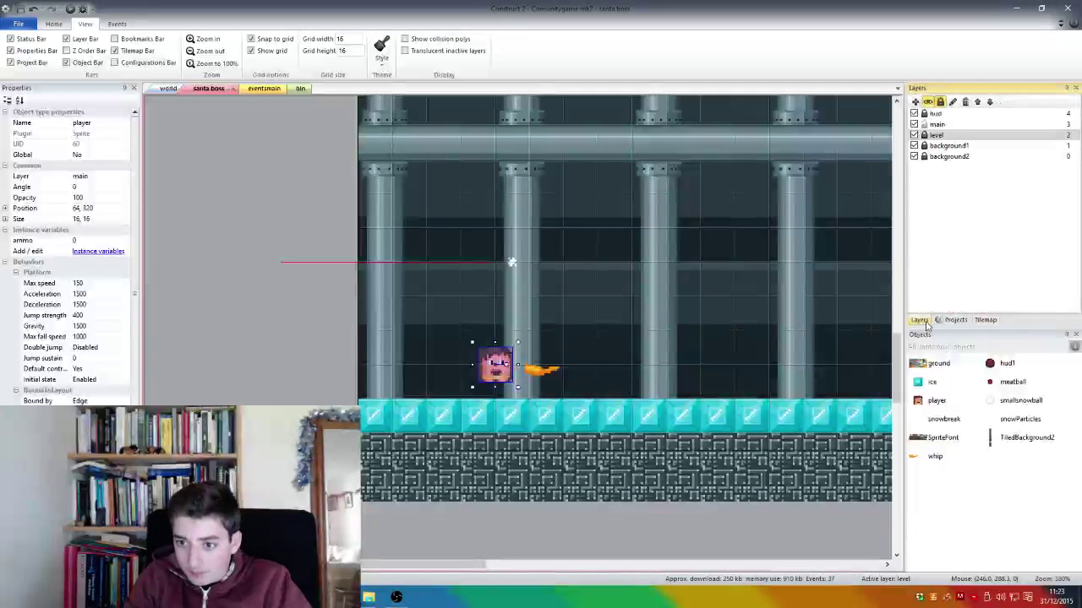
Step: Clear the snowballs off the ice floor, keeping one smallsnowball below the layout and deleting the other two
scroll(408, 303, down, 3)
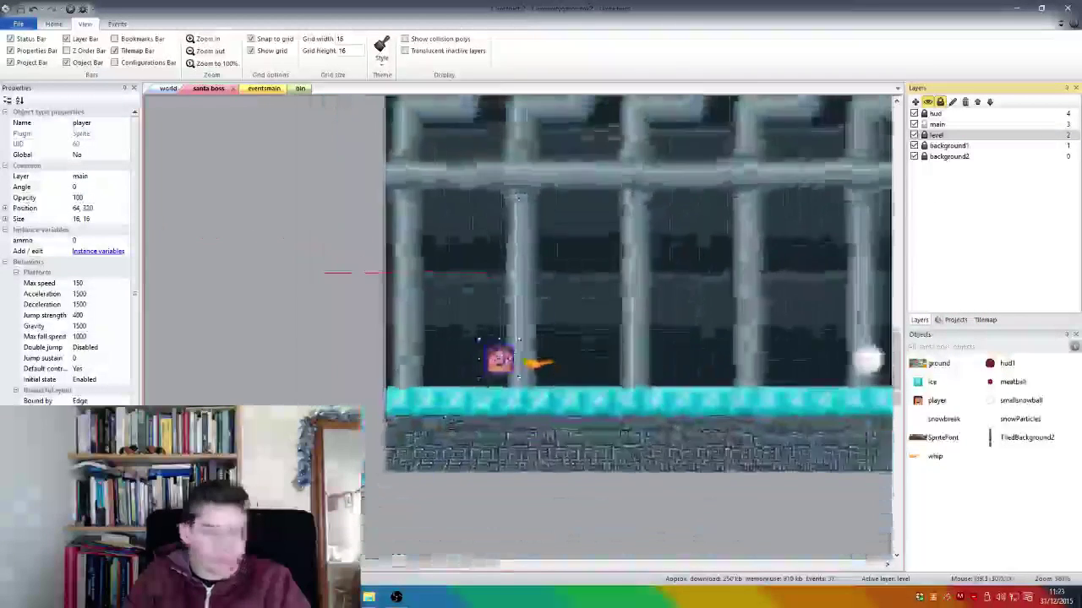
scroll(429, 374, down, 3)
click(430, 374)
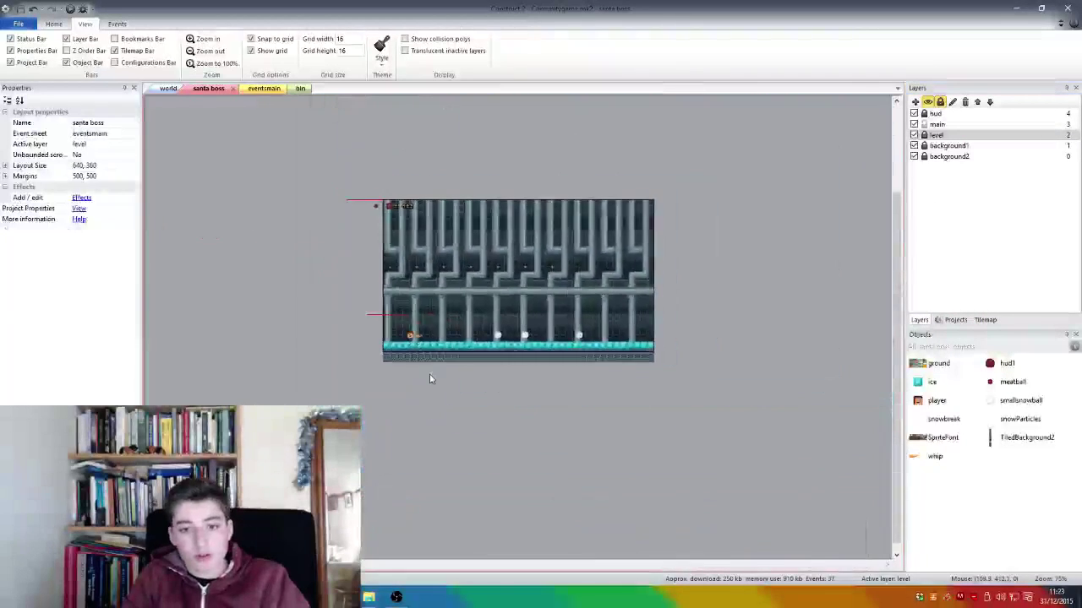
scroll(430, 374, up, 5)
drag(454, 351, 452, 452)
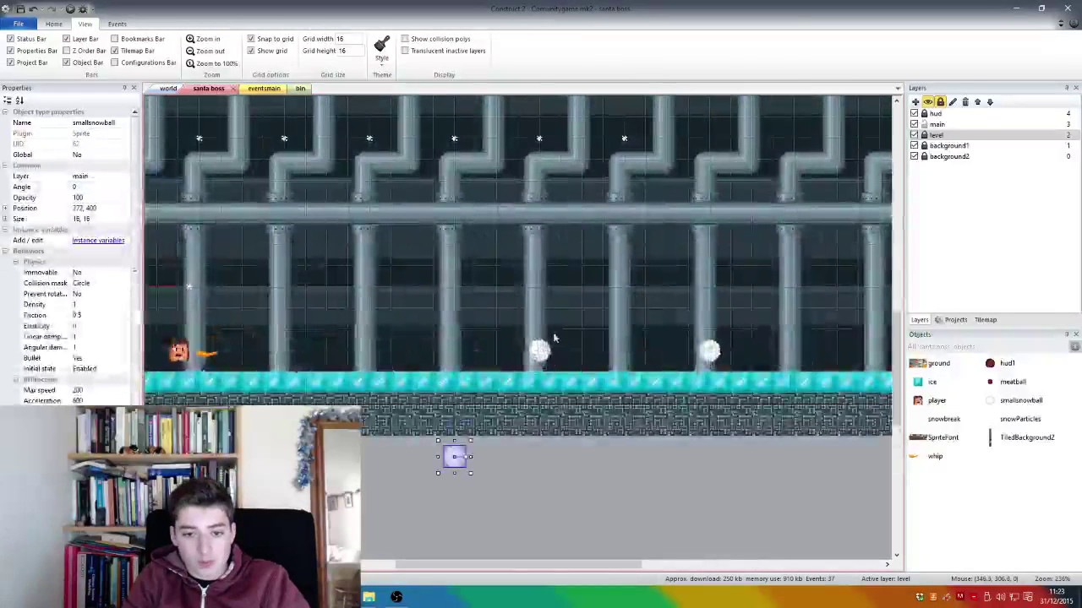
drag(538, 352, 476, 453)
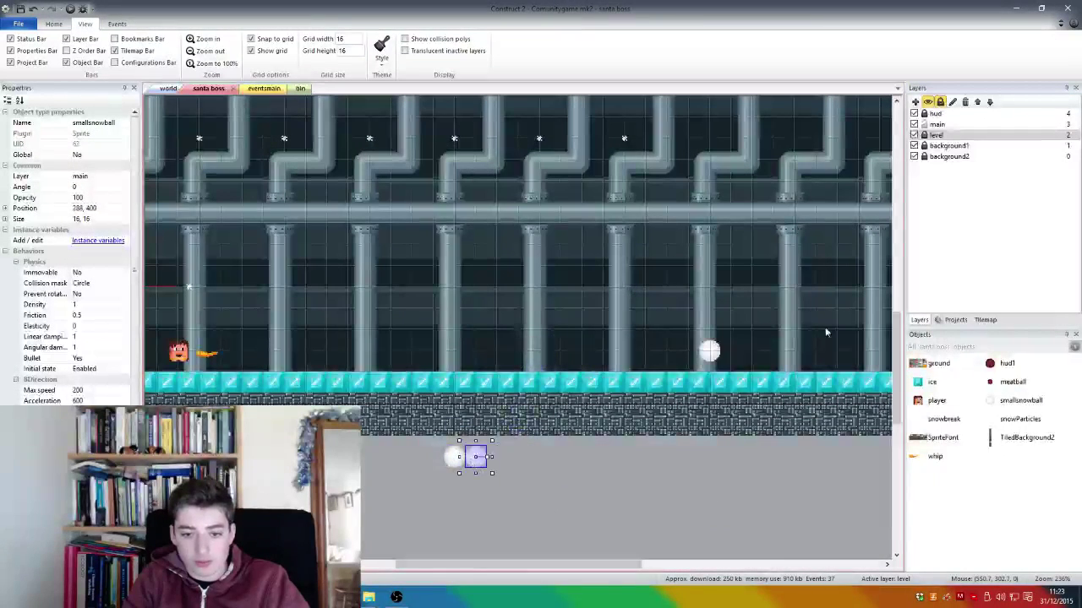
key(Delete)
Step: Move the remaining smallsnowball outside the layout to position -16, 32, directly beneath the meatball
scroll(520, 330, down, 3)
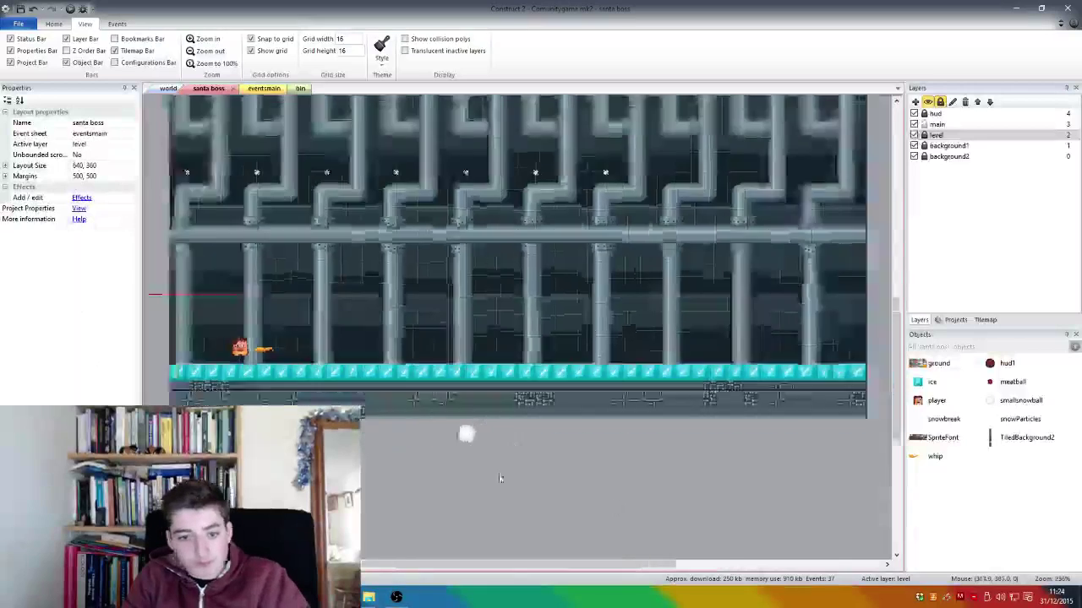
click(483, 402)
drag(483, 403, 266, 121)
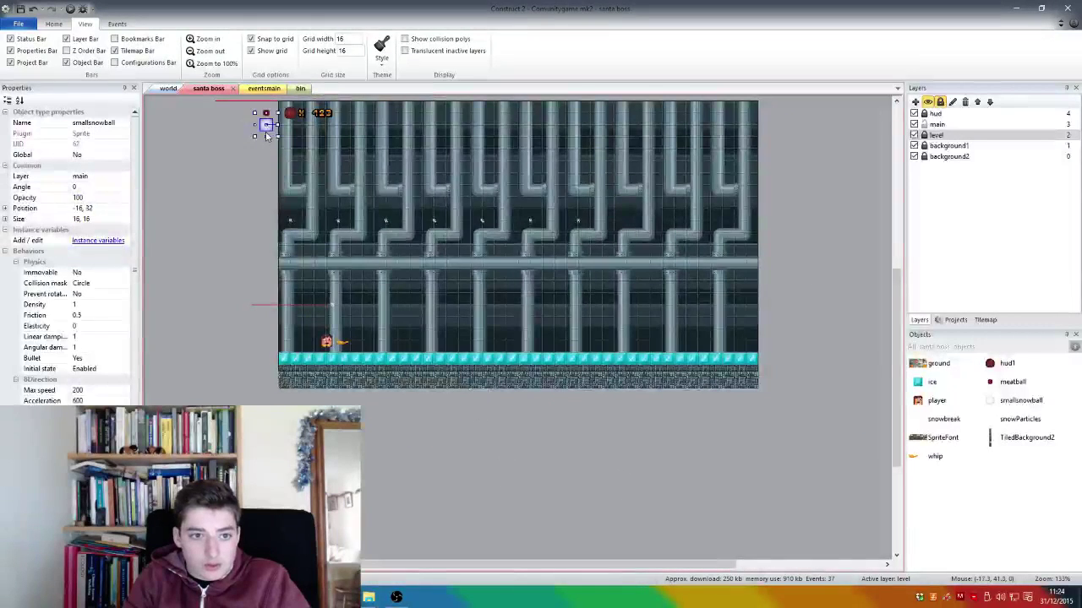
click(275, 118)
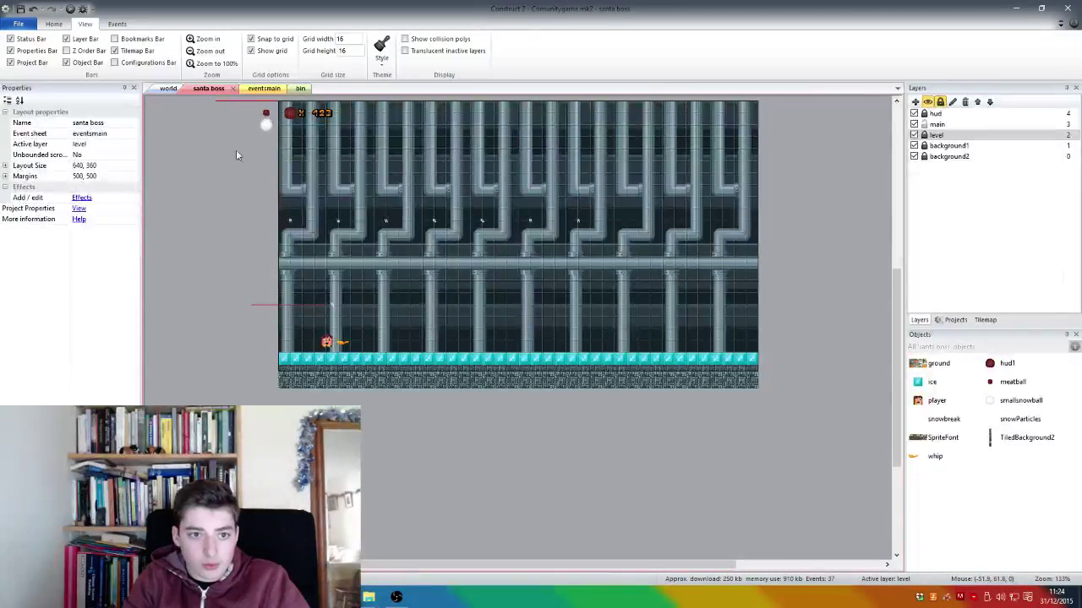
Step: Check the cleared santa boss layout and save the project
scroll(230, 165, down, 5)
scroll(241, 247, up, 6)
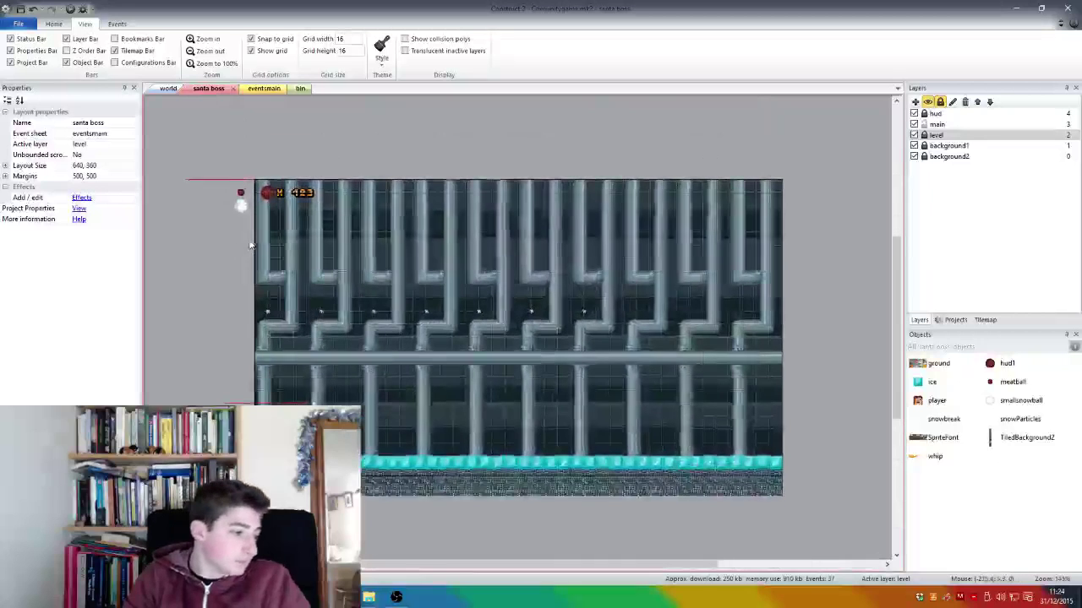
click(21, 10)
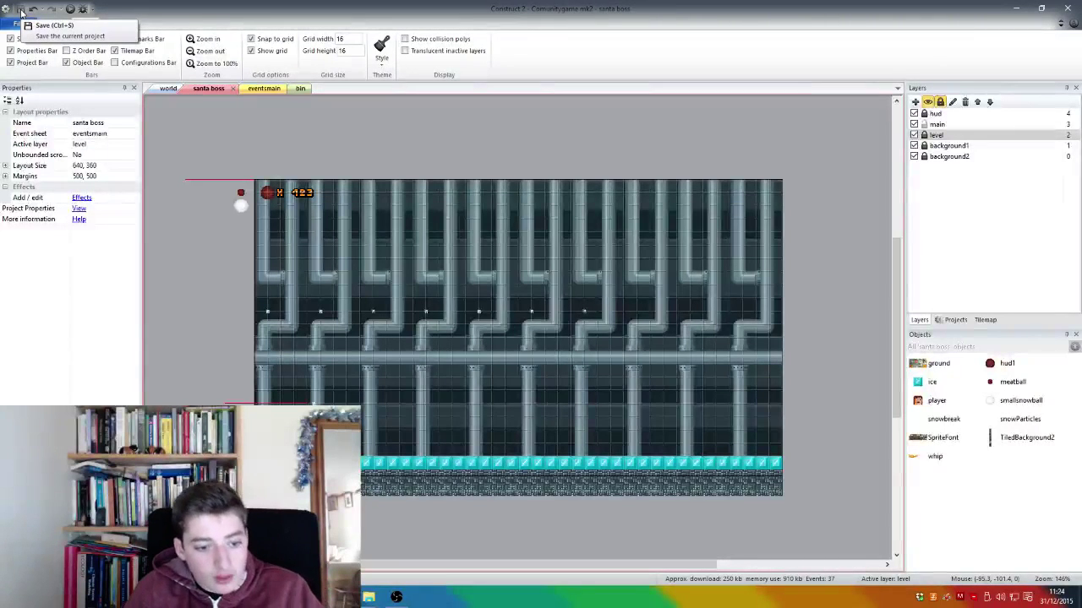
click(21, 10)
Step: Switch to Aseprite and create a new 32 by 32 pixel sprite in RGB color with a transparent background
key(alt+Tab)
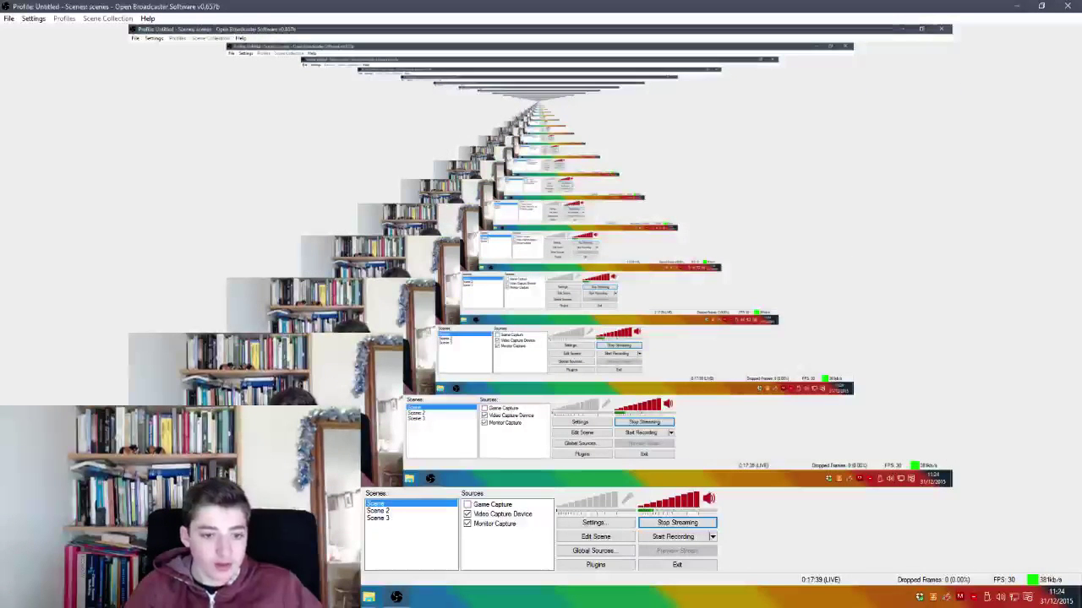
key(alt+Tab)
click(12, 19)
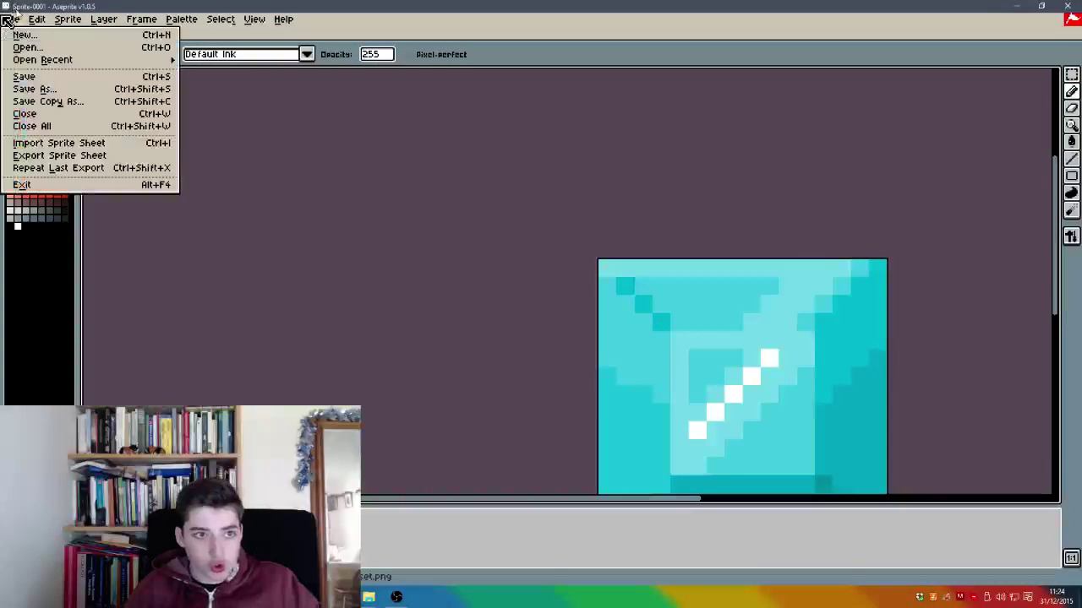
click(40, 36)
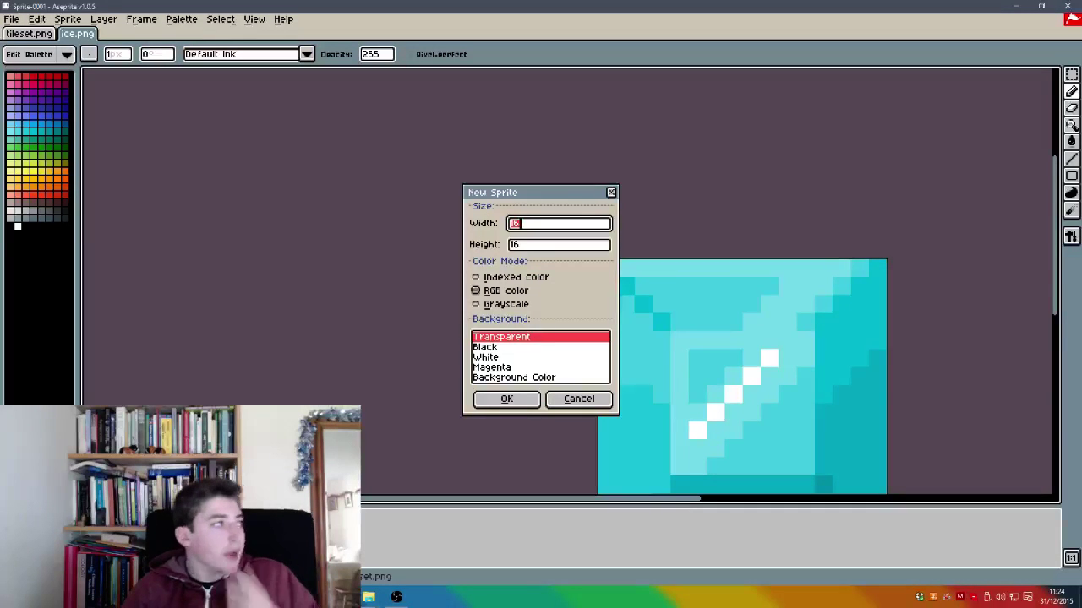
key(BackSpace)
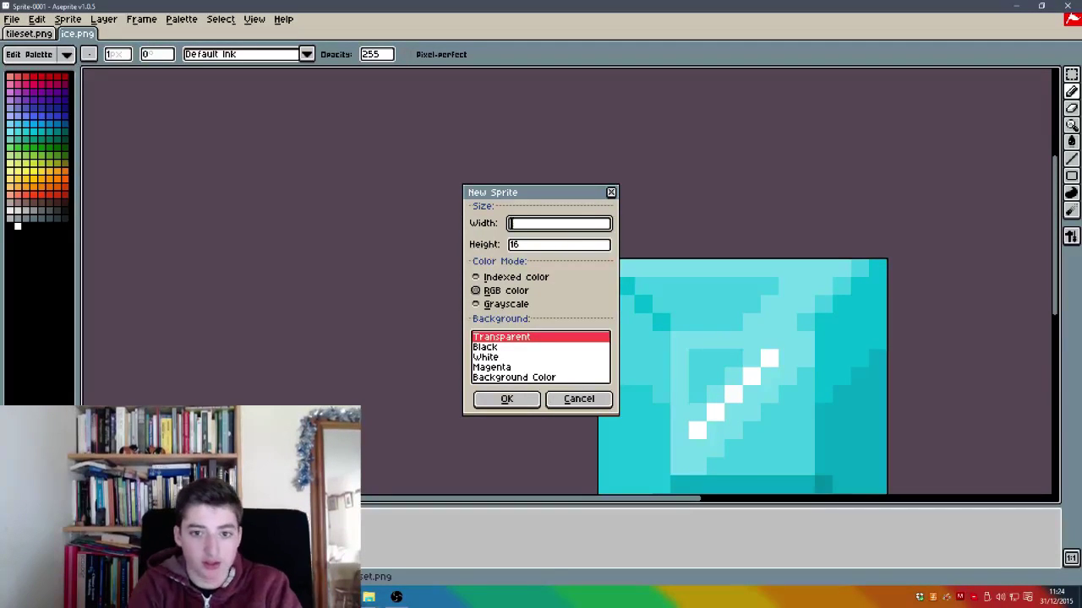
key(Tab)
text(32)
key(Return)
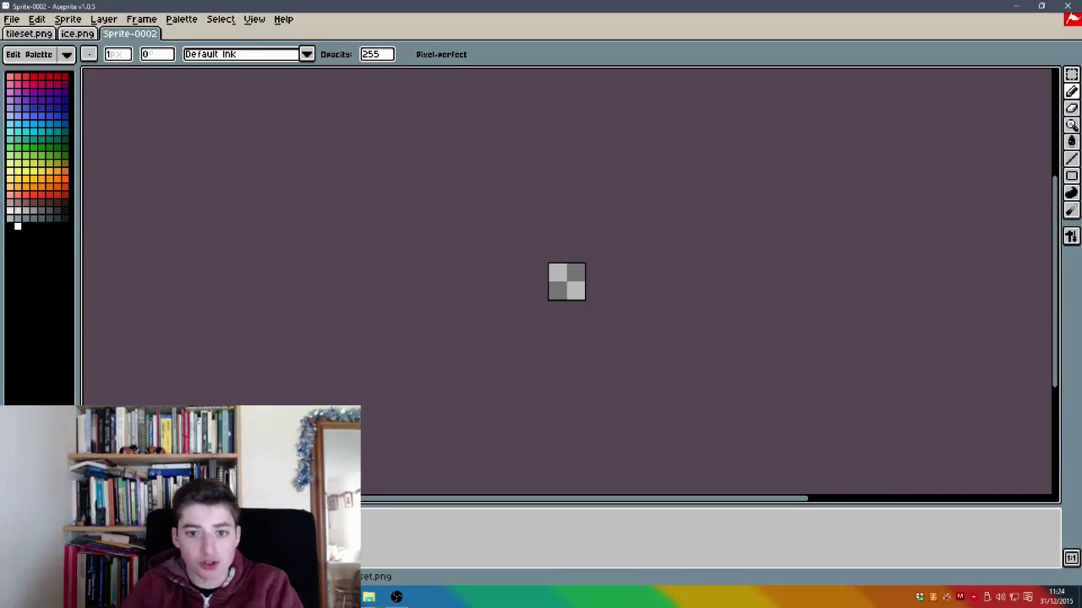
Step: Paint a solid light salmon oval across most of the new sprite's width, slightly above the canvas centre
scroll(549, 304, up, 3)
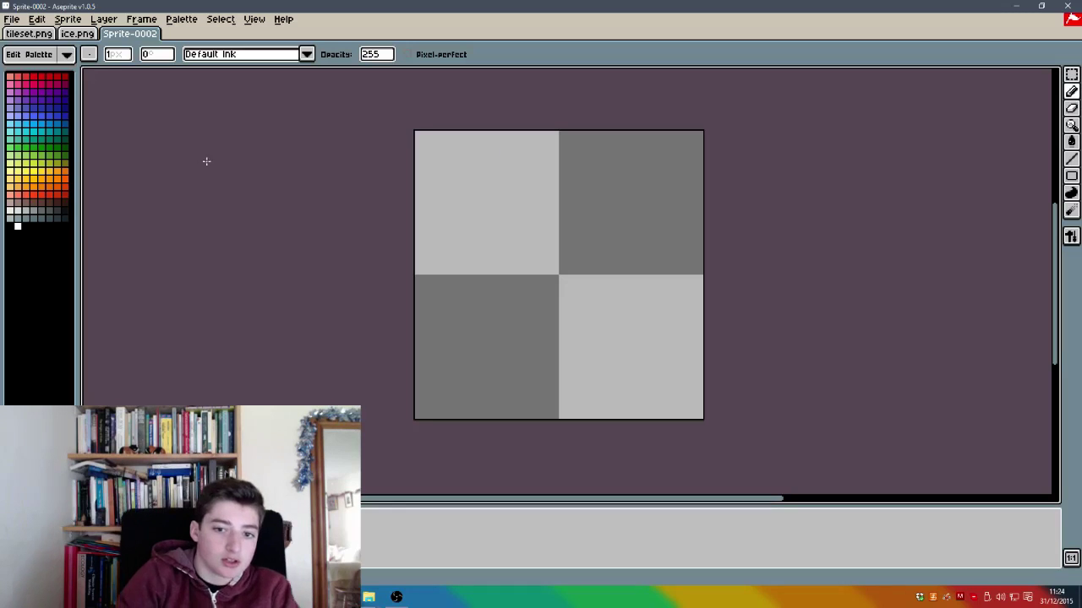
click(50, 78)
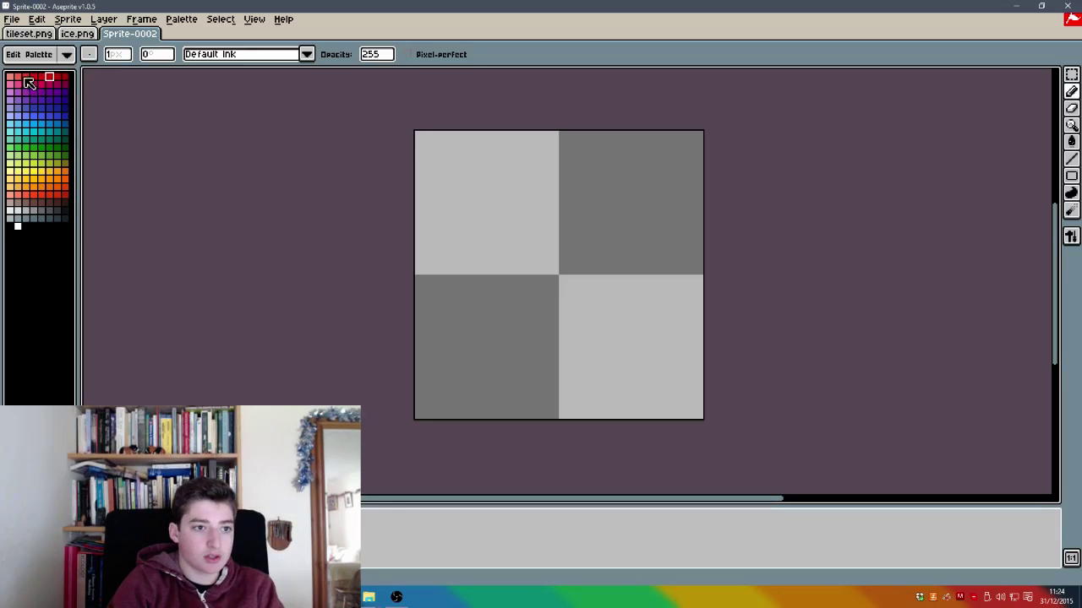
click(19, 77)
click(10, 195)
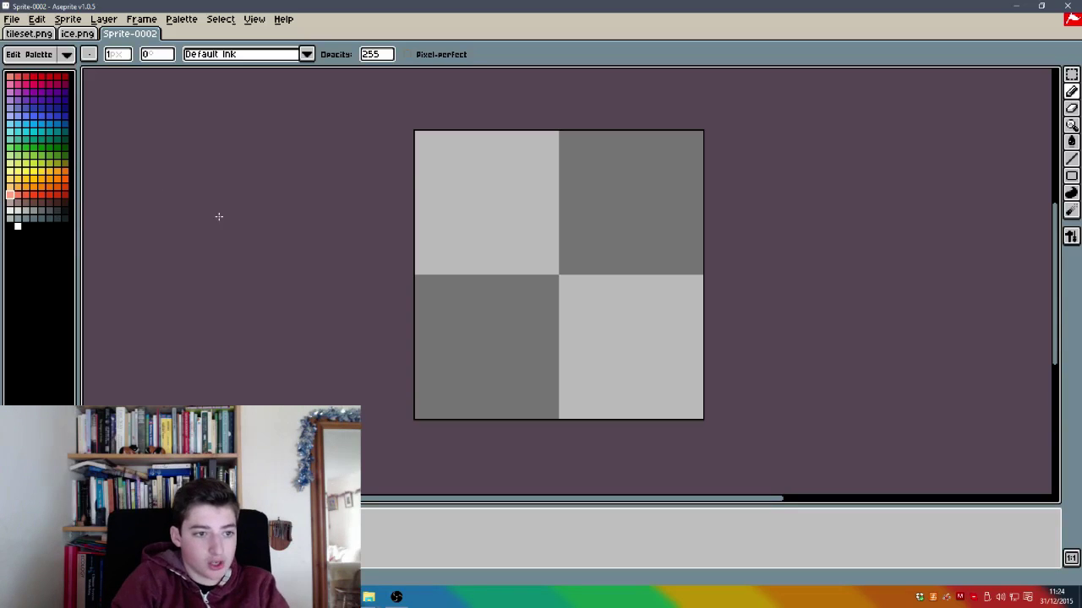
mouse_move(453, 198)
mouse_down()
mouse_move(432, 254)
mouse_move(444, 207)
mouse_move(441, 270)
mouse_move(442, 218)
mouse_move(460, 305)
mouse_move(441, 241)
mouse_move(480, 294)
mouse_move(441, 270)
mouse_move(528, 303)
mouse_up()
key(ctrl+z)
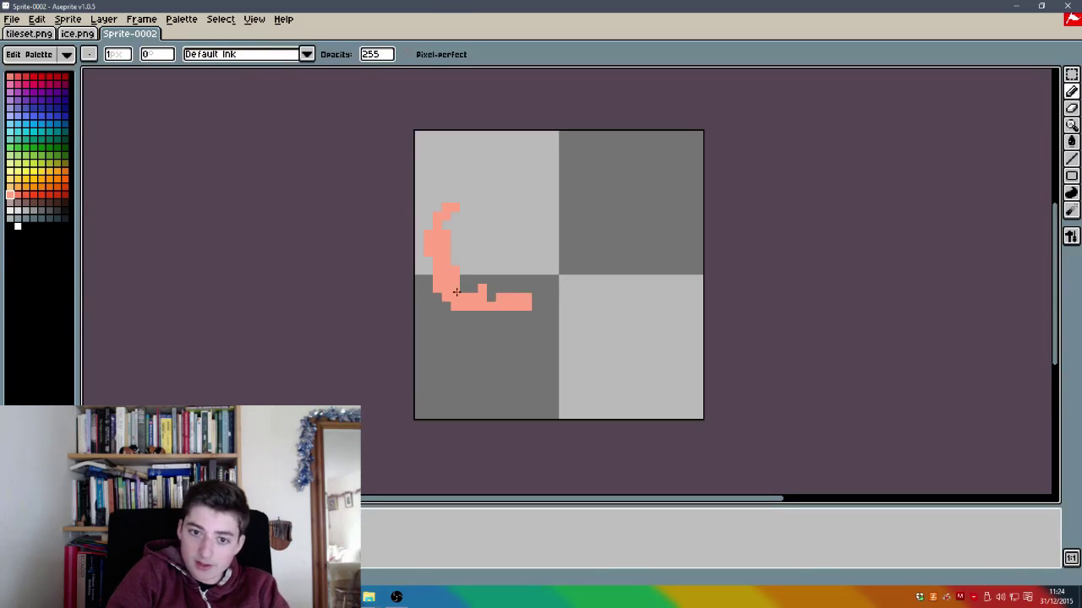
mouse_move(515, 204)
mouse_down()
mouse_move(585, 229)
mouse_move(573, 204)
mouse_move(586, 219)
mouse_move(594, 206)
mouse_move(582, 208)
mouse_move(641, 218)
mouse_move(630, 213)
mouse_move(652, 277)
mouse_move(604, 301)
mouse_move(532, 302)
mouse_move(574, 310)
mouse_move(557, 310)
mouse_move(638, 281)
mouse_move(613, 307)
mouse_move(501, 314)
mouse_move(471, 305)
mouse_move(540, 320)
mouse_move(591, 314)
mouse_move(644, 286)
mouse_move(650, 266)
mouse_move(634, 229)
mouse_move(607, 290)
mouse_move(607, 227)
mouse_move(590, 225)
mouse_move(571, 245)
mouse_move(573, 233)
mouse_move(555, 238)
mouse_move(560, 229)
mouse_move(546, 283)
mouse_move(517, 305)
mouse_move(445, 250)
mouse_move(474, 279)
mouse_move(463, 288)
mouse_move(499, 305)
mouse_move(497, 270)
mouse_up()
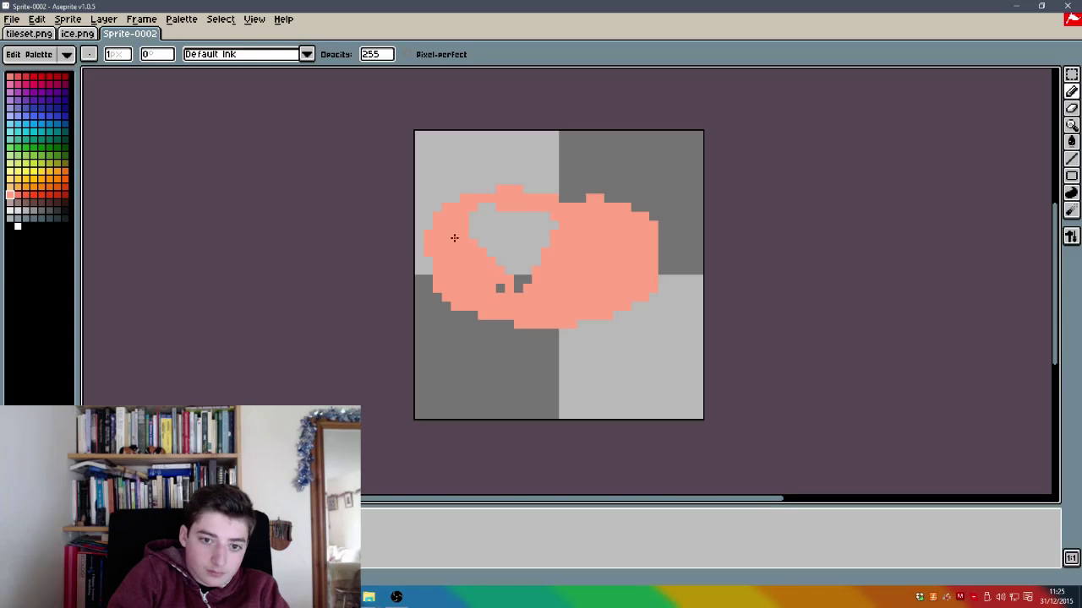
mouse_move(454, 238)
mouse_down()
mouse_move(461, 212)
mouse_move(482, 205)
mouse_up()
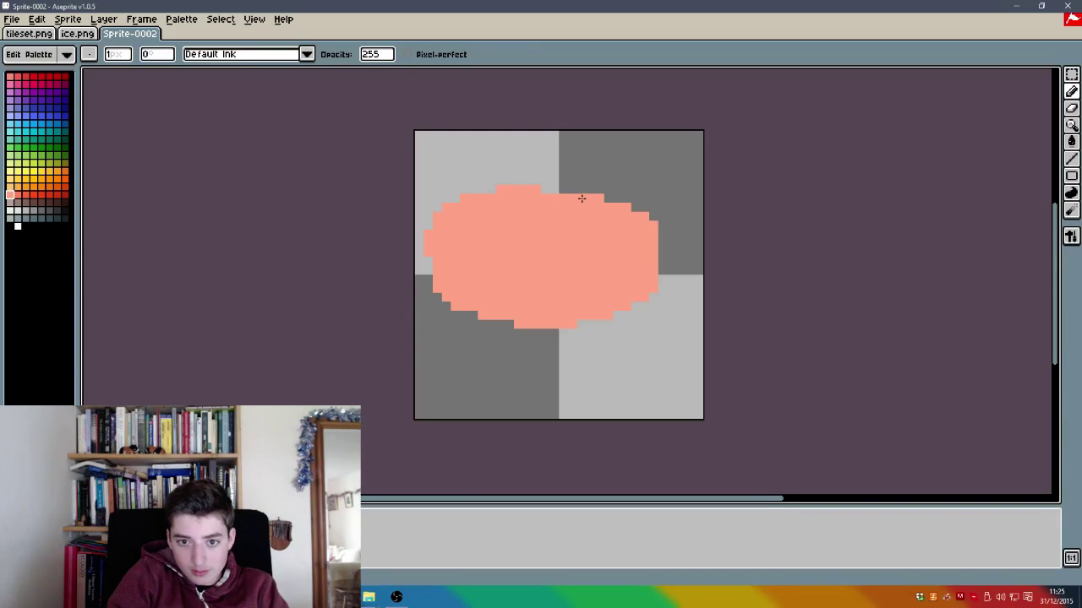
Step: Square off the salmon oval by extending its upper edge and left side, and erase the protruding pixel at its upper-right corner
drag(581, 199, 564, 191)
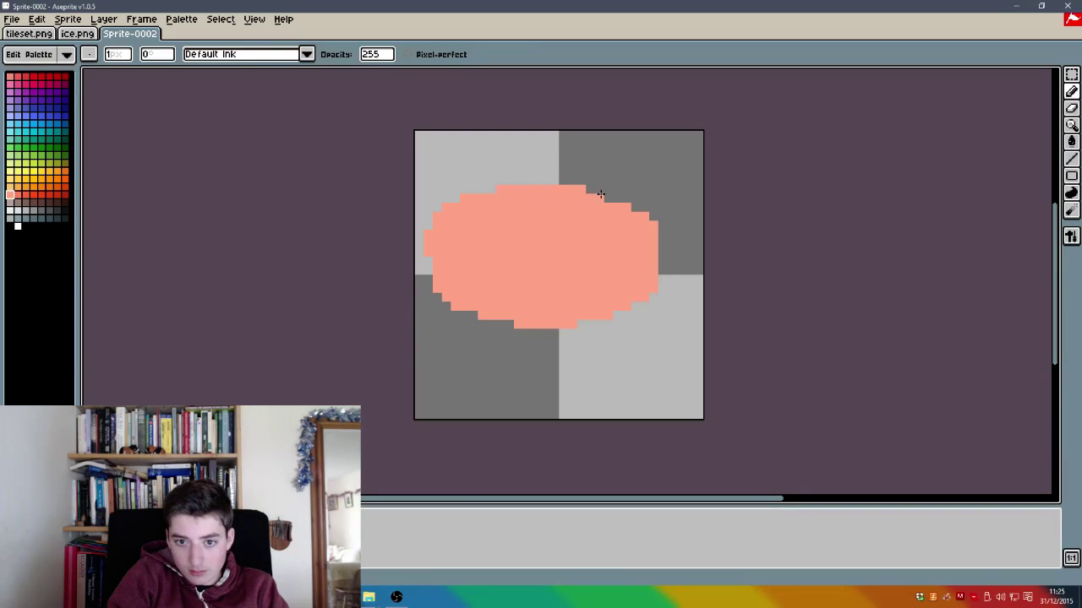
mouse_move(625, 208)
mouse_down()
mouse_move(599, 189)
mouse_move(558, 188)
mouse_up()
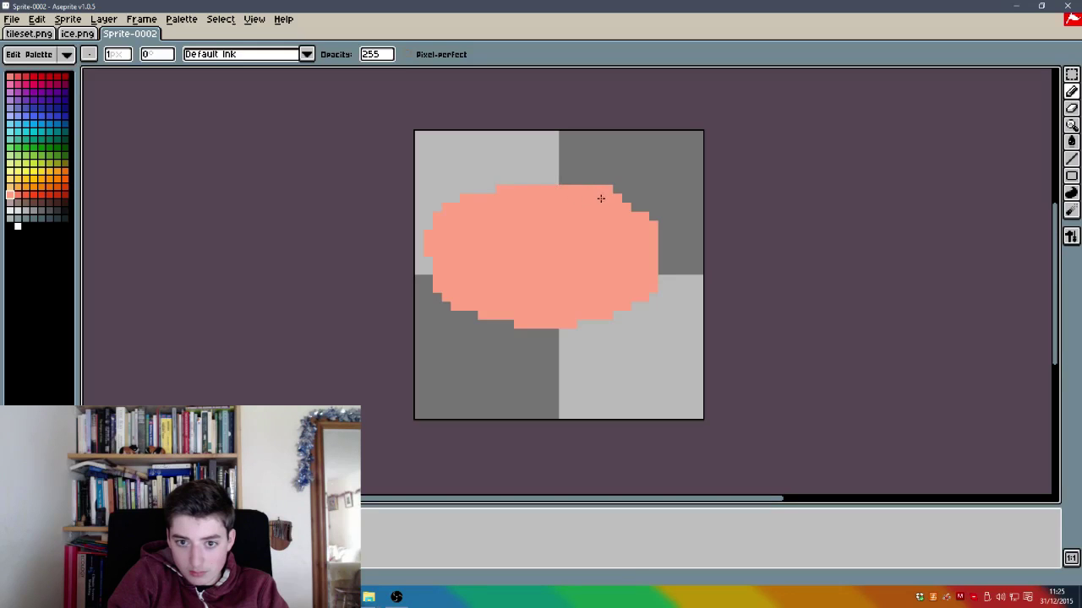
drag(636, 212, 610, 192)
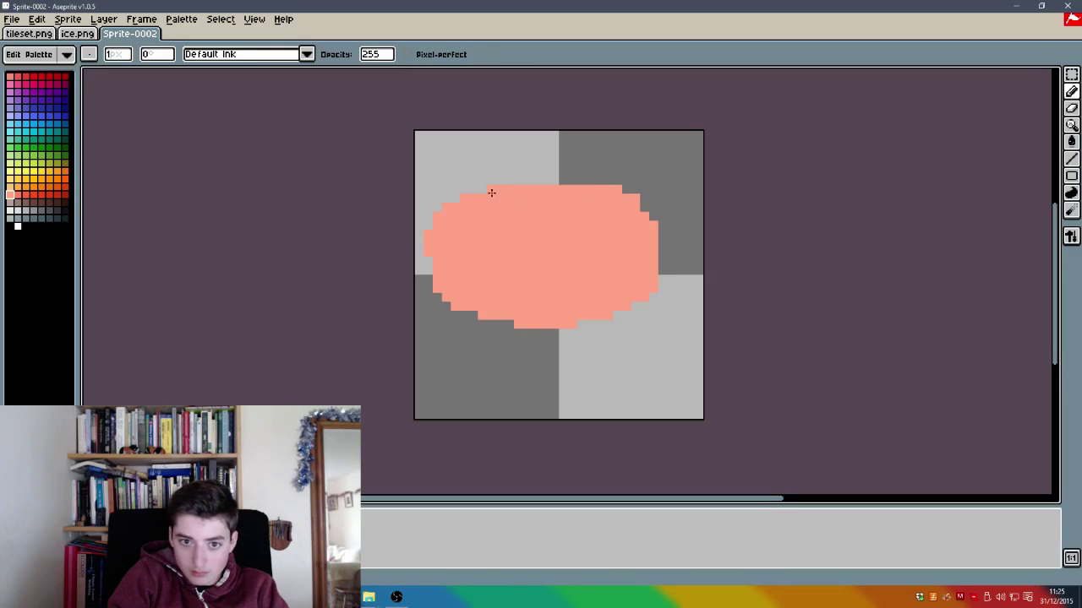
click(431, 267)
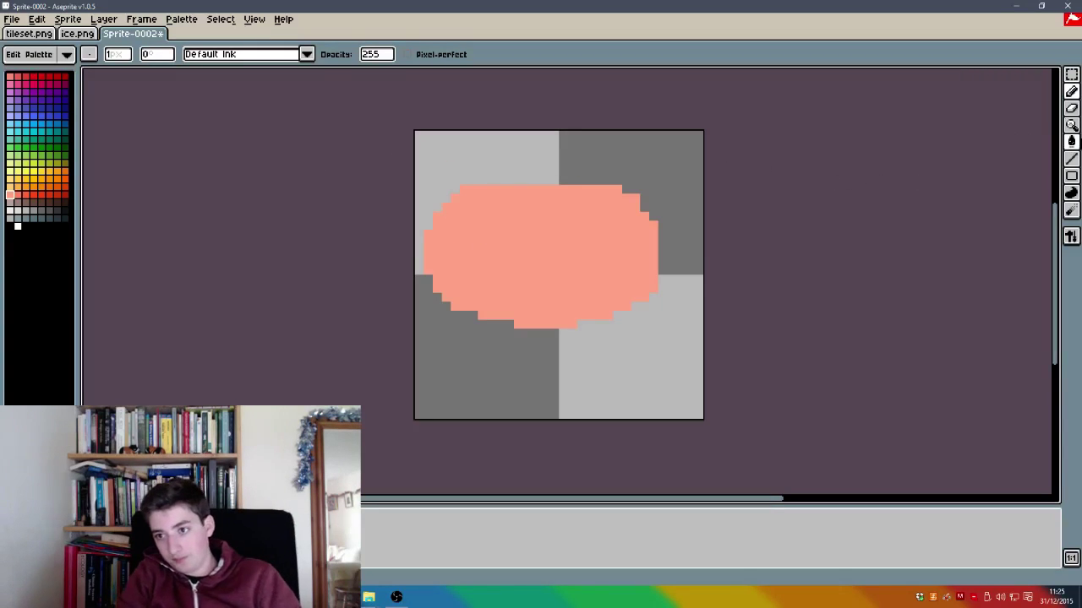
click(1072, 108)
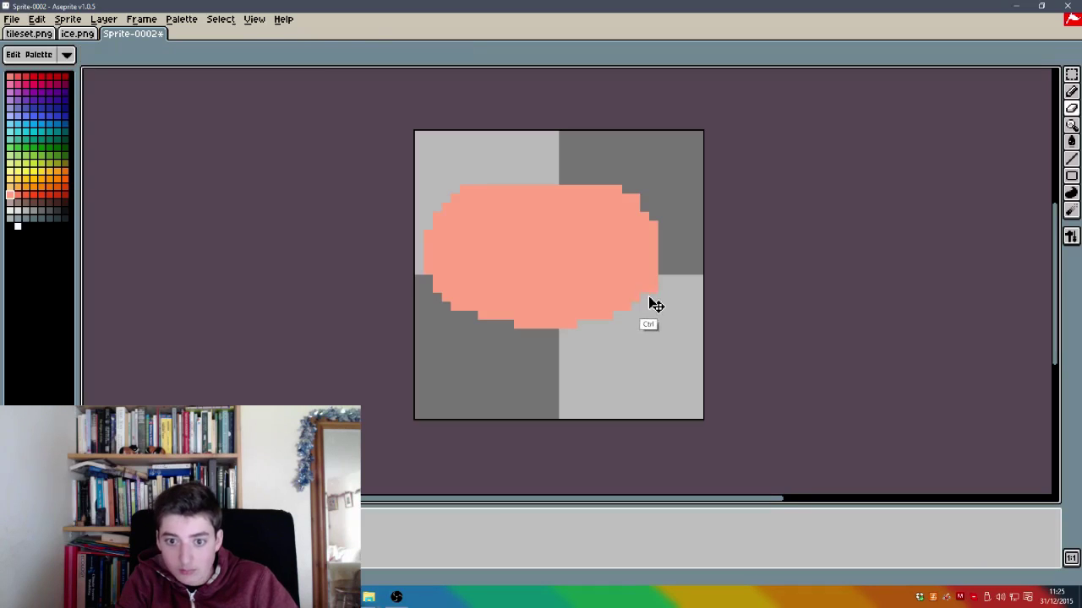
click(636, 199)
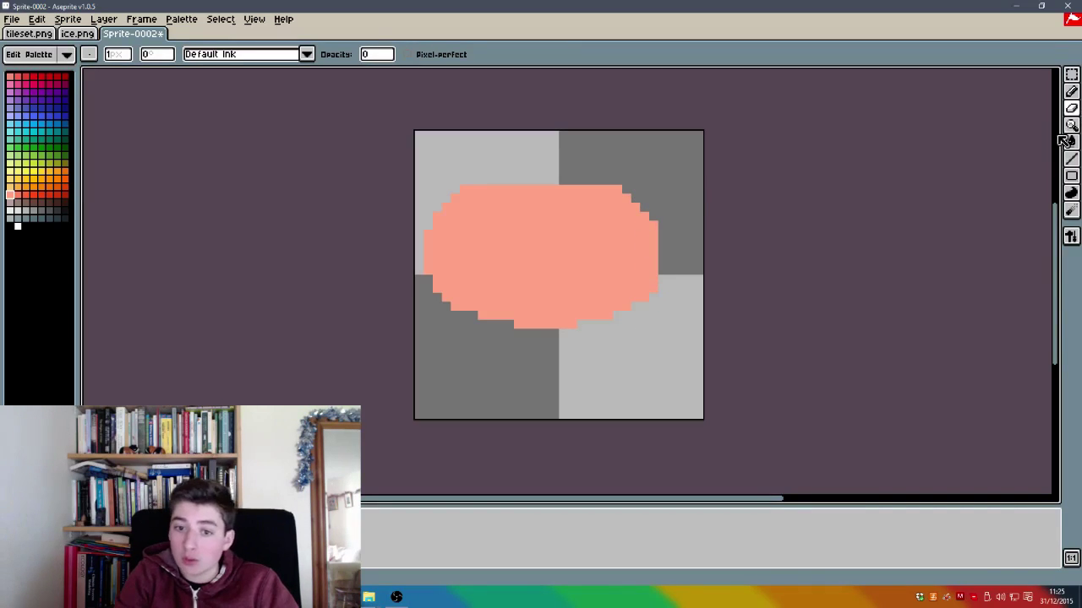
Step: Paint a thick solid white hat brim arching over the top of the salmon face and partway down its right side
click(1071, 91)
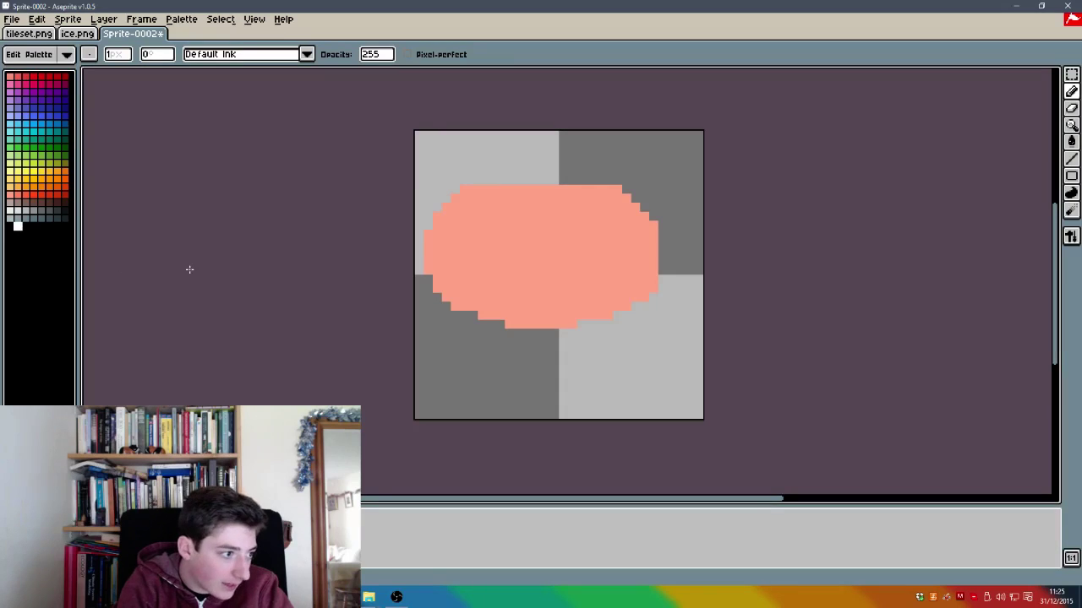
mouse_move(428, 224)
mouse_down()
mouse_move(434, 200)
mouse_move(422, 218)
mouse_move(437, 220)
mouse_move(446, 193)
mouse_move(430, 222)
mouse_move(502, 193)
mouse_move(469, 181)
mouse_move(448, 200)
mouse_move(515, 179)
mouse_move(453, 184)
mouse_move(546, 173)
mouse_move(571, 177)
mouse_move(495, 197)
mouse_move(604, 201)
mouse_move(576, 192)
mouse_move(656, 226)
mouse_move(639, 211)
mouse_move(664, 216)
mouse_move(640, 190)
mouse_move(644, 197)
mouse_move(585, 163)
mouse_move(514, 176)
mouse_move(598, 174)
mouse_move(558, 186)
mouse_move(518, 180)
mouse_move(621, 194)
mouse_move(617, 183)
mouse_move(649, 206)
mouse_move(623, 163)
mouse_move(521, 168)
mouse_up()
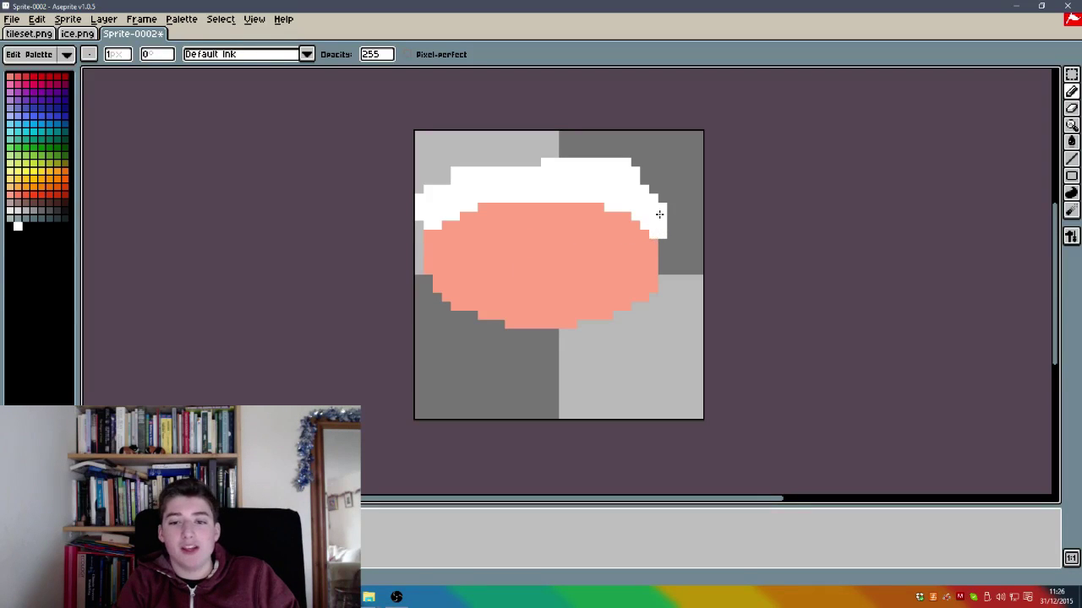
mouse_move(632, 178)
mouse_down()
mouse_move(661, 196)
mouse_move(660, 243)
mouse_up()
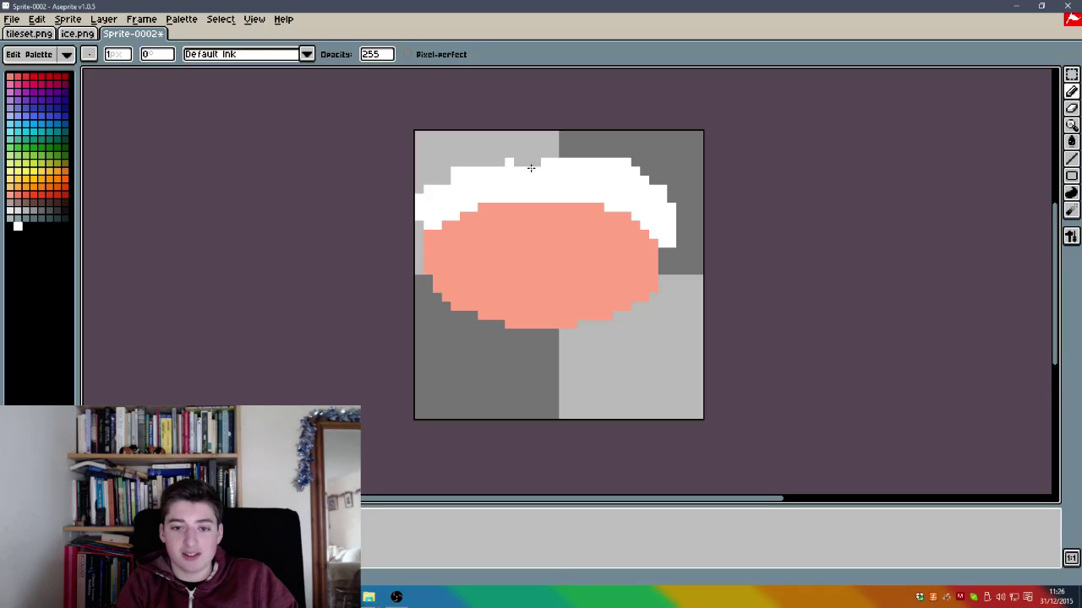
mouse_move(531, 168)
mouse_down()
mouse_move(479, 160)
mouse_move(448, 180)
mouse_up()
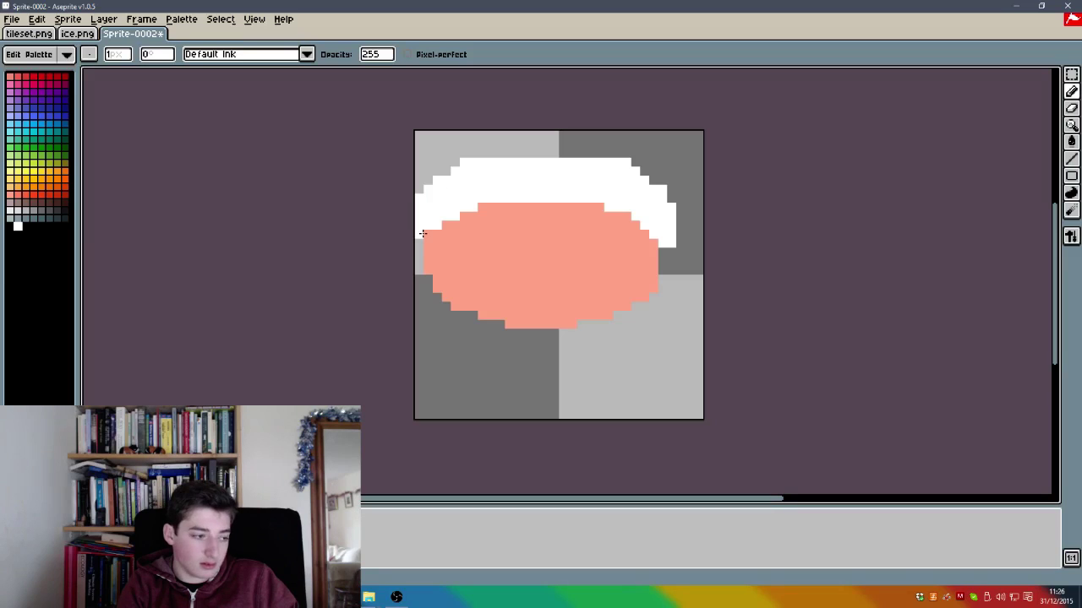
click(591, 207)
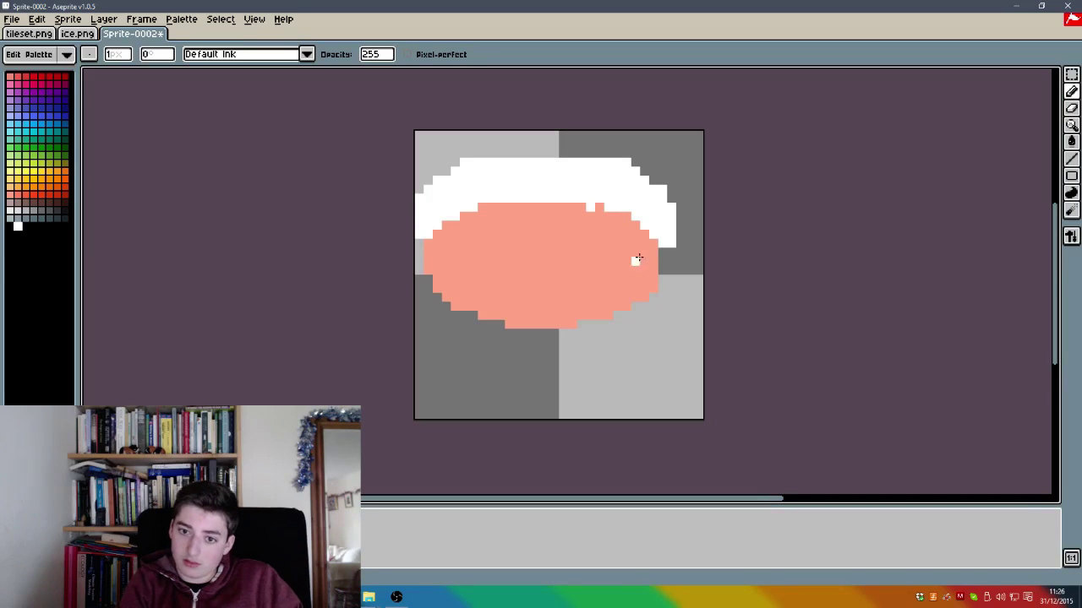
alt+click(601, 231)
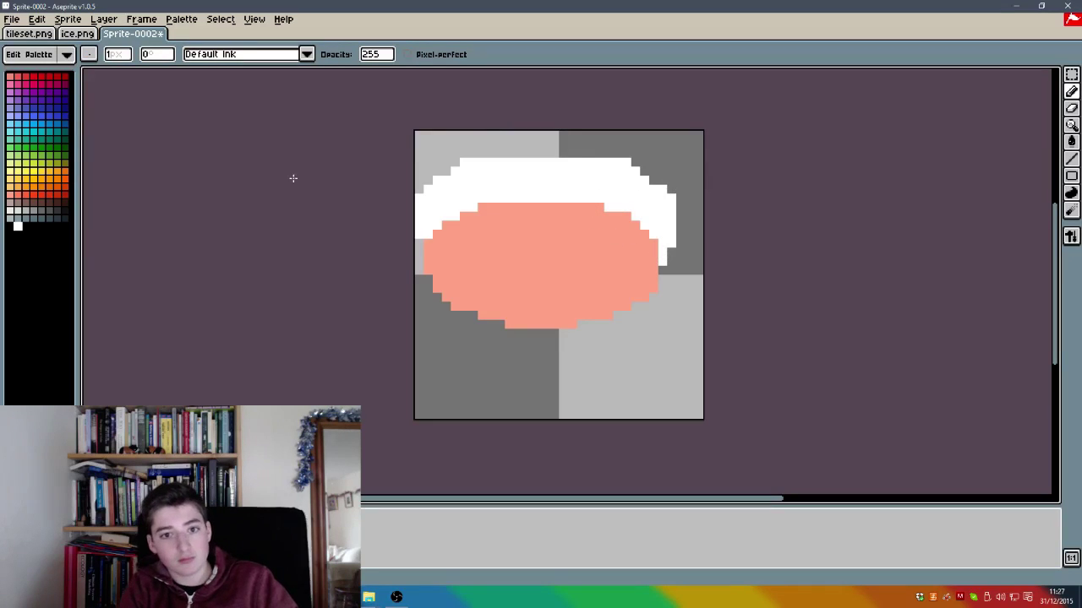
Step: Paint a red hat above the white brim, curving down the face's right side, and add a white bobble at its lower tip
click(42, 77)
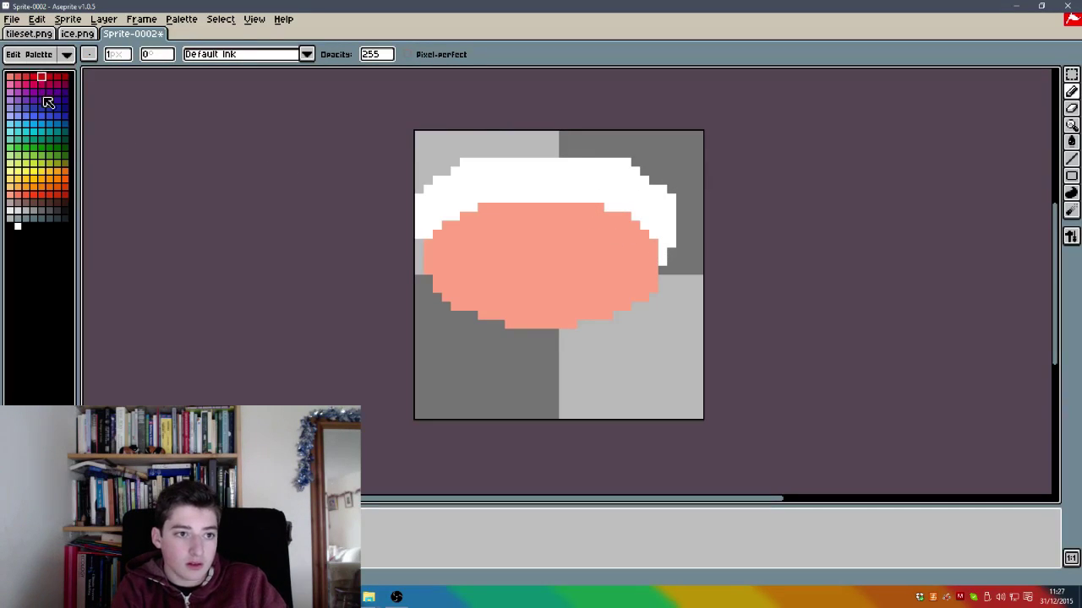
mouse_move(445, 170)
mouse_down()
mouse_move(548, 148)
mouse_move(553, 137)
mouse_move(571, 151)
mouse_move(553, 148)
mouse_move(651, 163)
mouse_move(623, 150)
mouse_move(662, 174)
mouse_move(635, 166)
mouse_move(672, 203)
mouse_move(652, 177)
mouse_move(678, 230)
mouse_move(668, 203)
mouse_move(670, 261)
mouse_move(671, 249)
mouse_move(650, 321)
mouse_move(655, 291)
mouse_move(647, 310)
mouse_move(636, 305)
mouse_move(647, 322)
mouse_move(688, 247)
mouse_move(689, 223)
mouse_move(663, 173)
mouse_up()
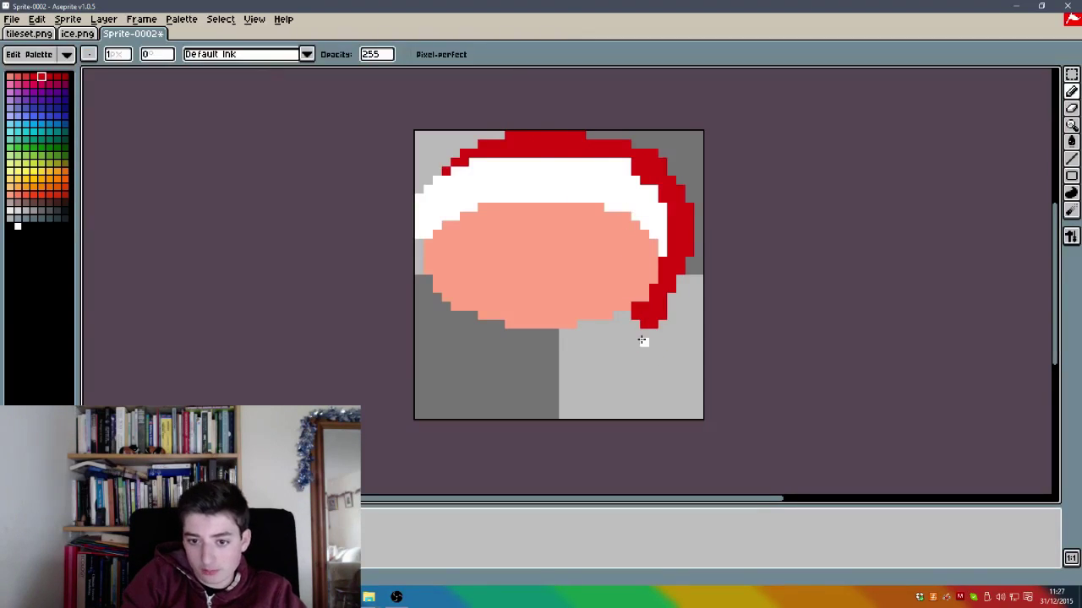
mouse_move(642, 340)
mouse_down()
mouse_move(666, 331)
mouse_move(640, 316)
mouse_up()
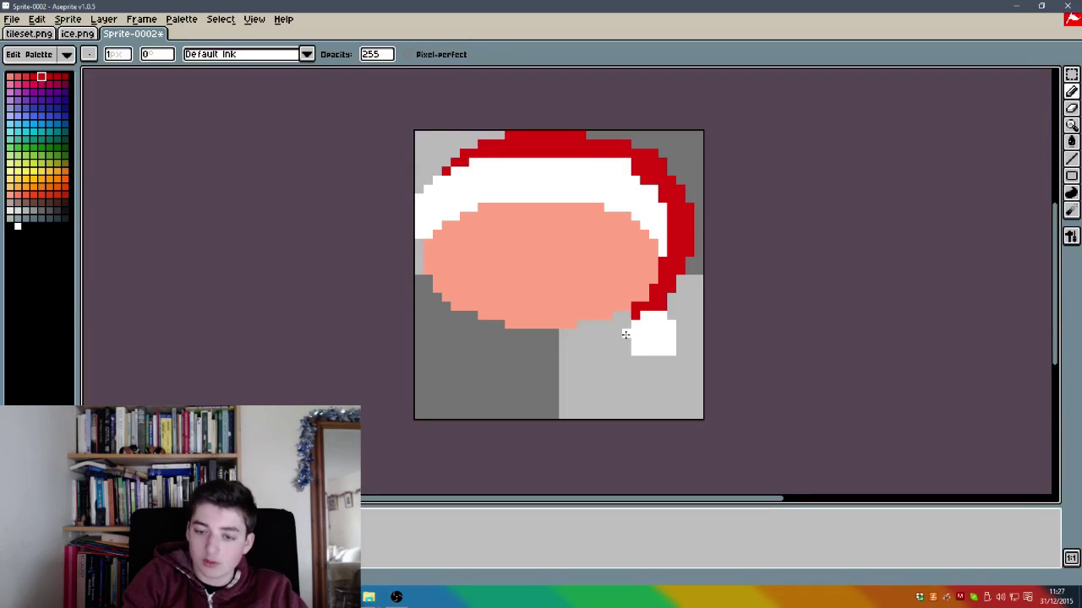
click(625, 334)
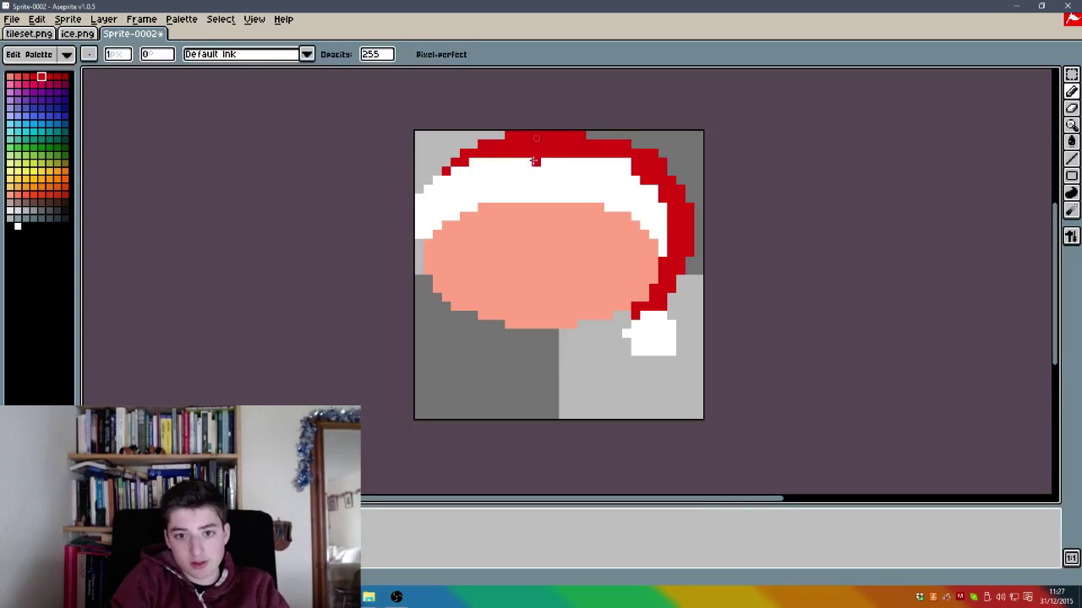
Step: Outline a broad red body beneath the face, reaching almost to the bottom of the canvas, and fill it solid red
drag(463, 317, 451, 342)
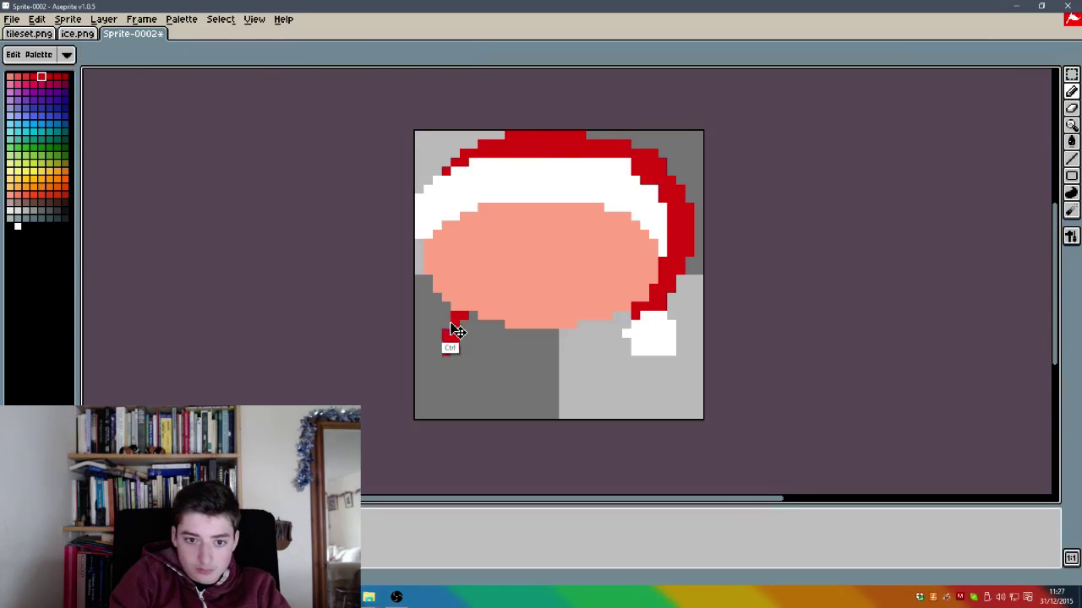
key(ctrl+z)
click(438, 306)
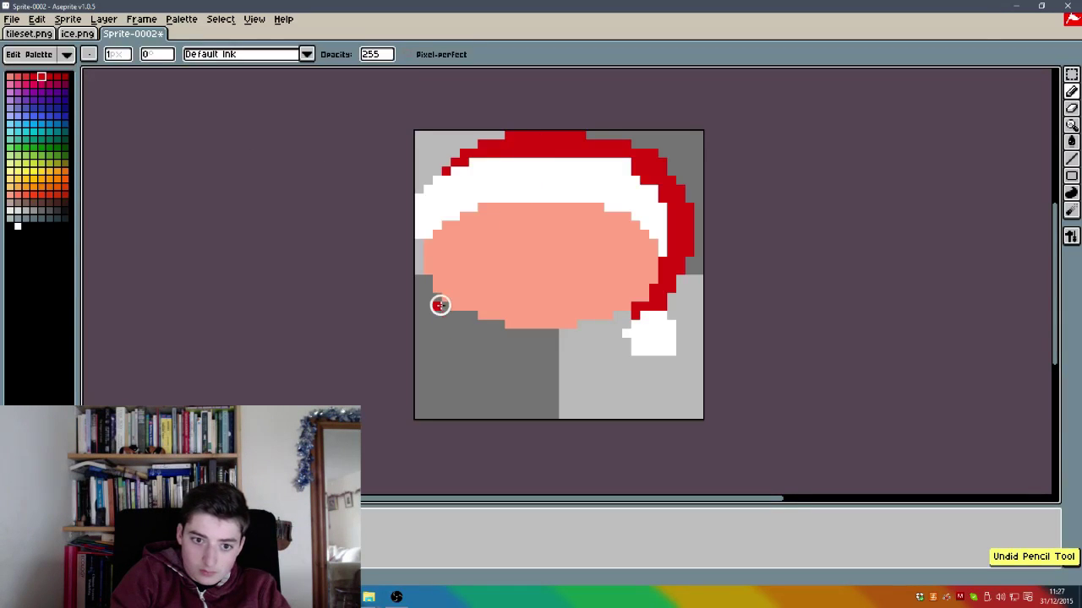
mouse_move(445, 314)
mouse_down()
mouse_move(437, 377)
mouse_move(442, 348)
mouse_move(453, 400)
mouse_move(517, 410)
mouse_move(487, 407)
mouse_move(581, 398)
mouse_up()
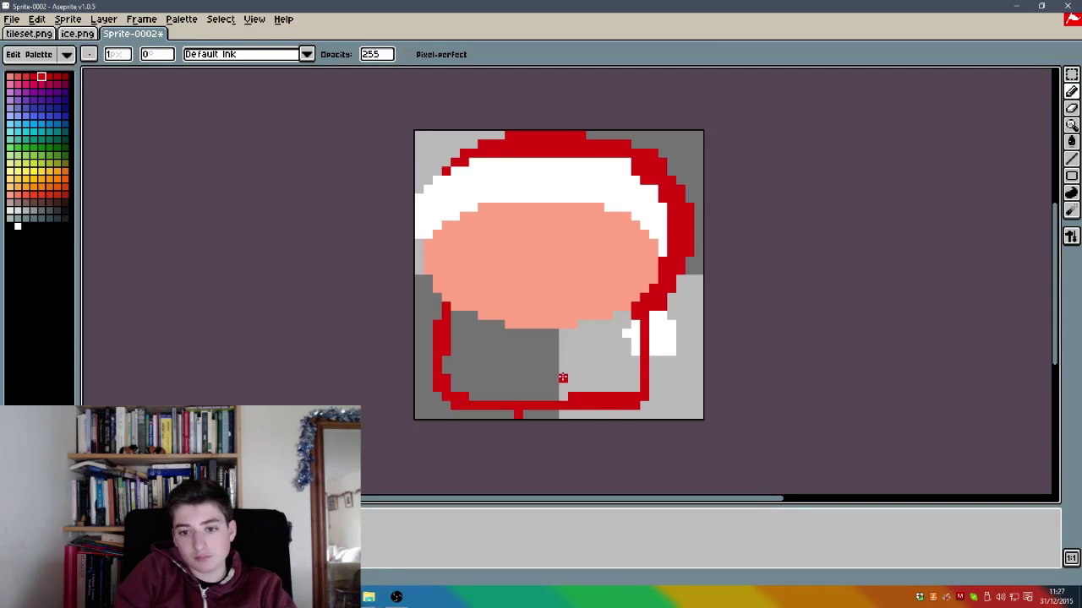
scroll(506, 427, up, 1)
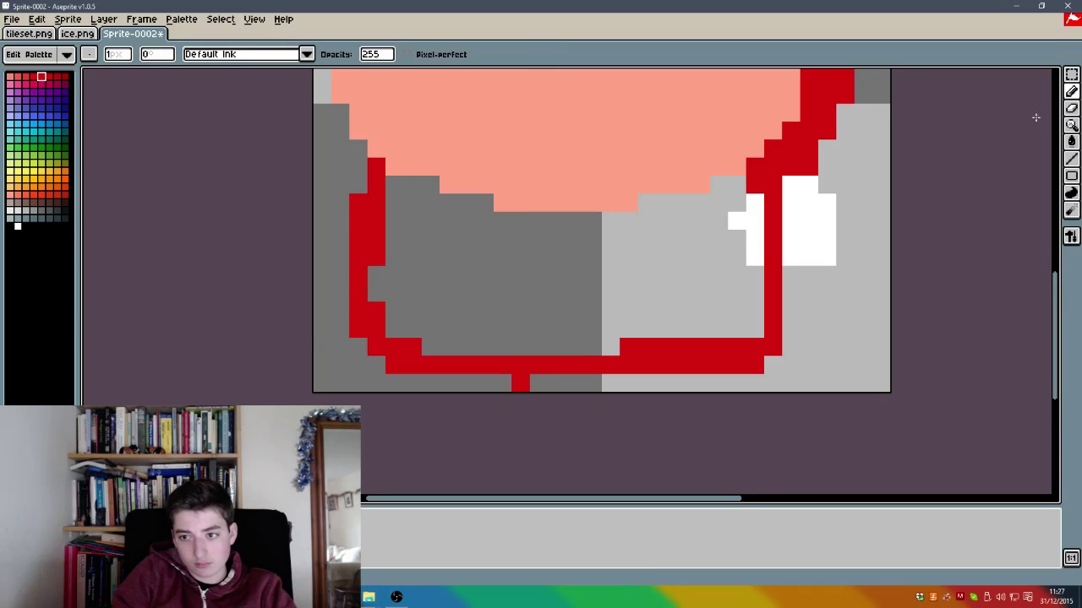
click(1072, 141)
click(591, 302)
click(755, 228)
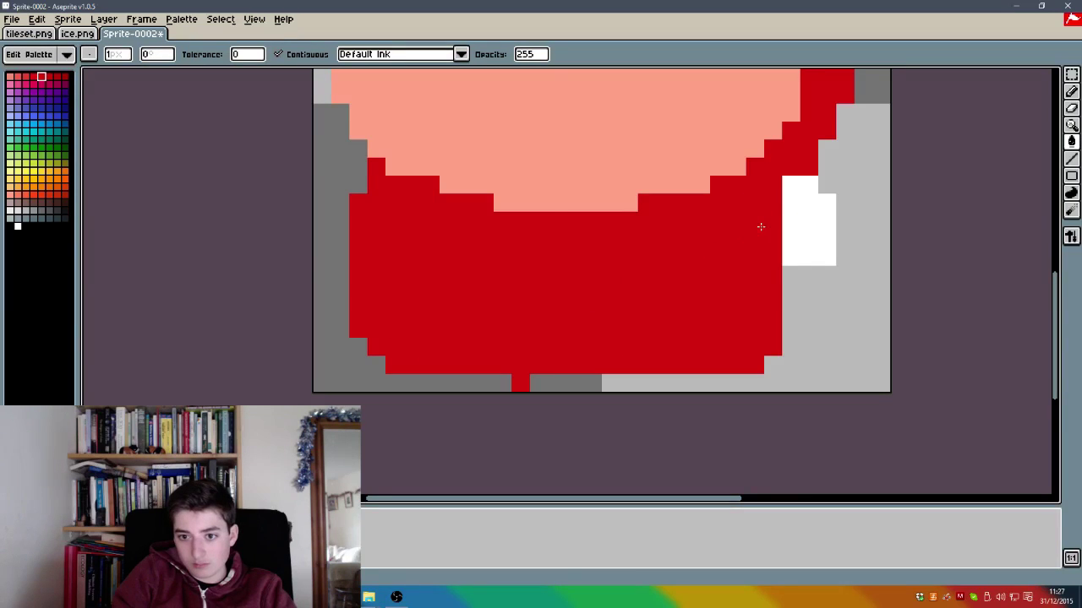
Step: Choose a very dark brown for painting at the lower-left corner of the red body
scroll(756, 228, down, 7)
scroll(725, 248, up, 4)
scroll(587, 308, up, 2)
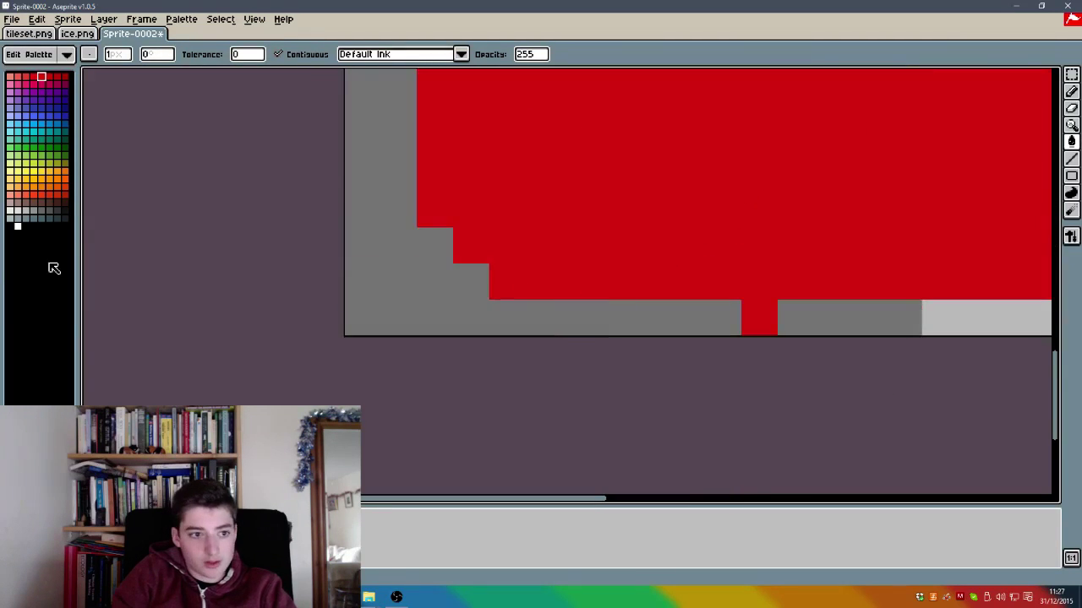
click(65, 203)
click(507, 318)
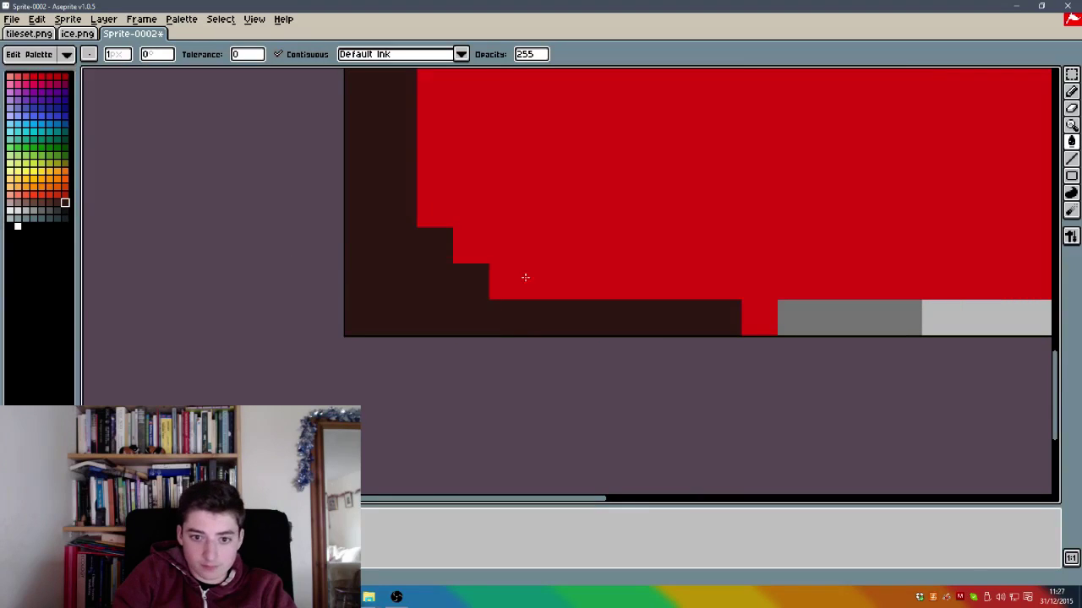
key(ctrl+z)
key(e)
drag(543, 318, 579, 280)
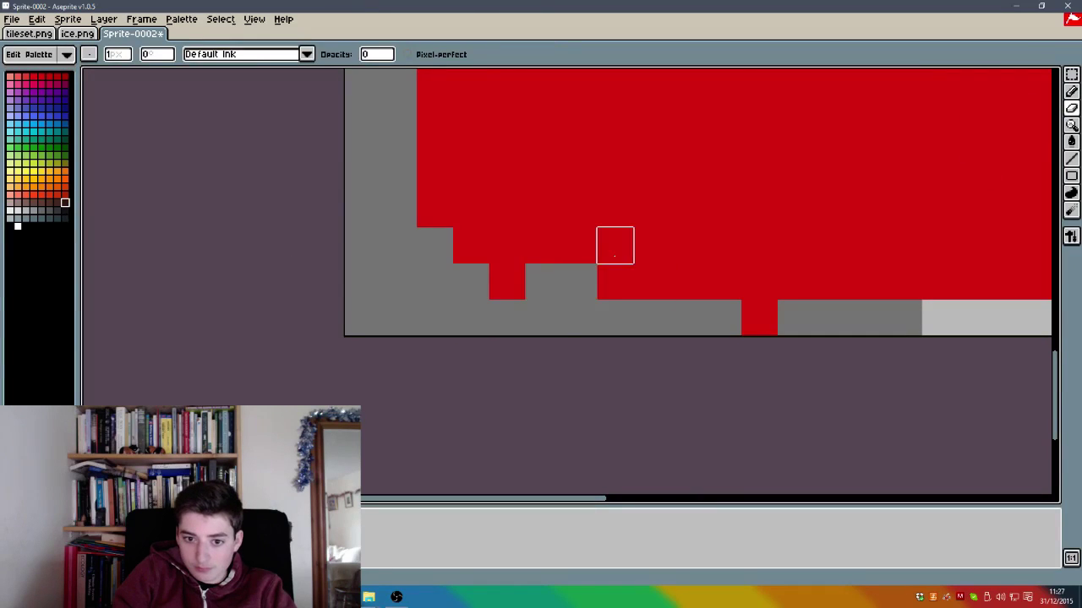
key(ctrl+z)
Step: Paint two dark brown boots, each 7 by 2 pixels, under the body's left and right ends, and erase the red pixel sticking out between them
click(1071, 91)
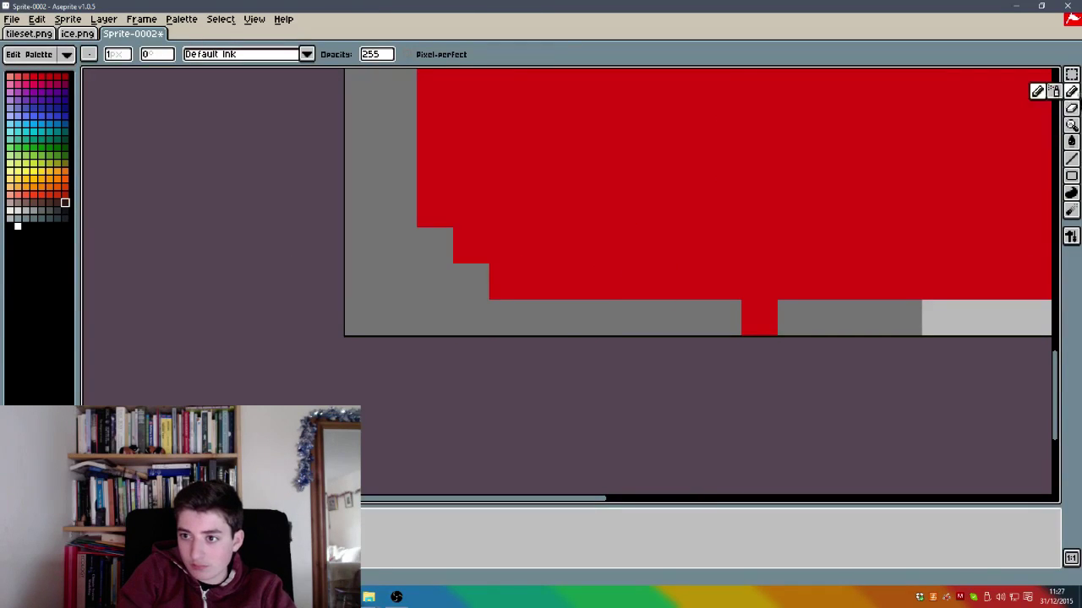
click(658, 267)
mouse_move(507, 282)
mouse_down()
mouse_move(507, 317)
mouse_move(572, 305)
mouse_move(590, 278)
mouse_move(683, 282)
mouse_move(713, 314)
mouse_up()
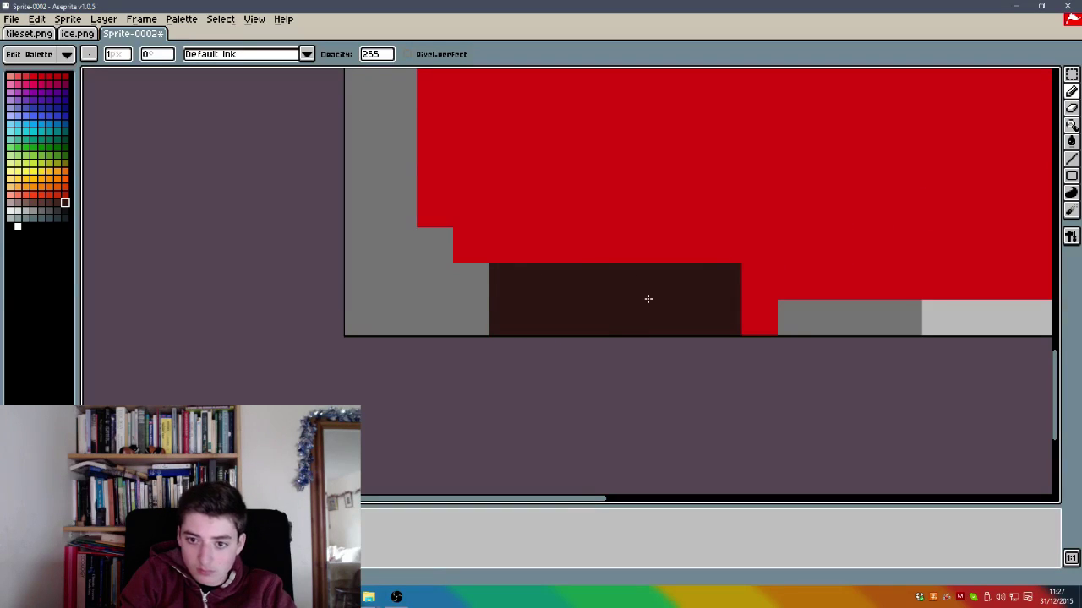
scroll(840, 258, down, 1)
scroll(917, 293, down, 1)
scroll(921, 292, up, 1)
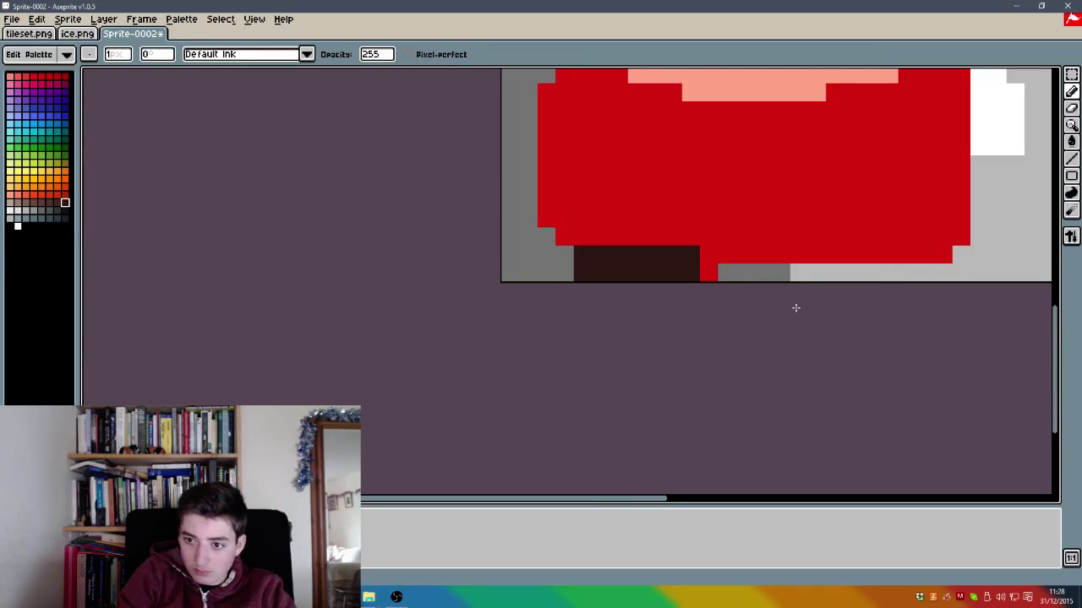
mouse_move(873, 276)
mouse_down()
mouse_move(924, 256)
mouse_move(938, 265)
mouse_up()
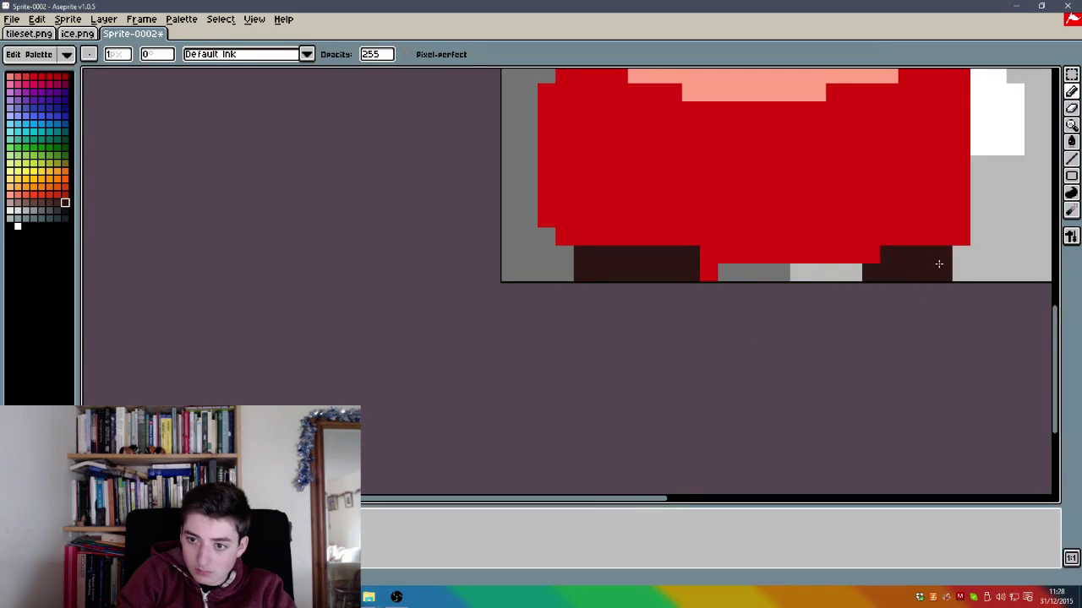
drag(845, 262, 841, 275)
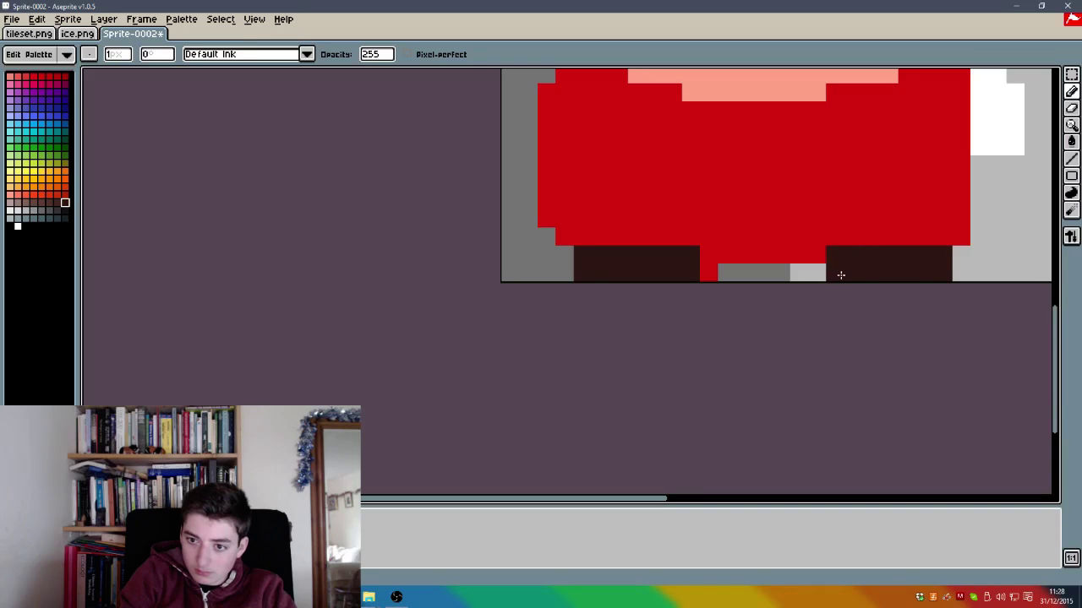
click(1071, 108)
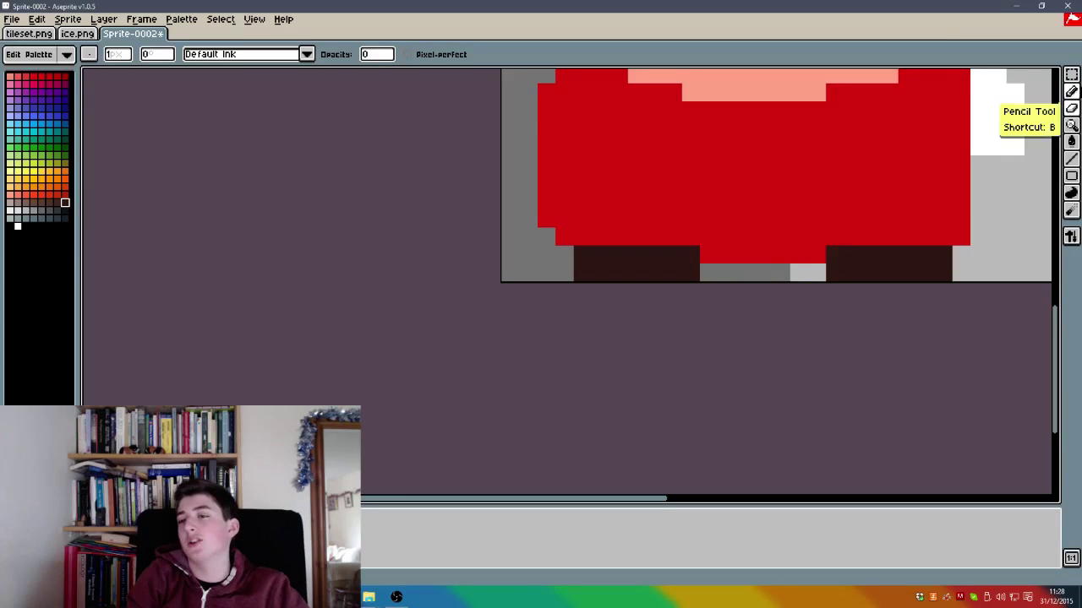
click(1071, 92)
click(1026, 169)
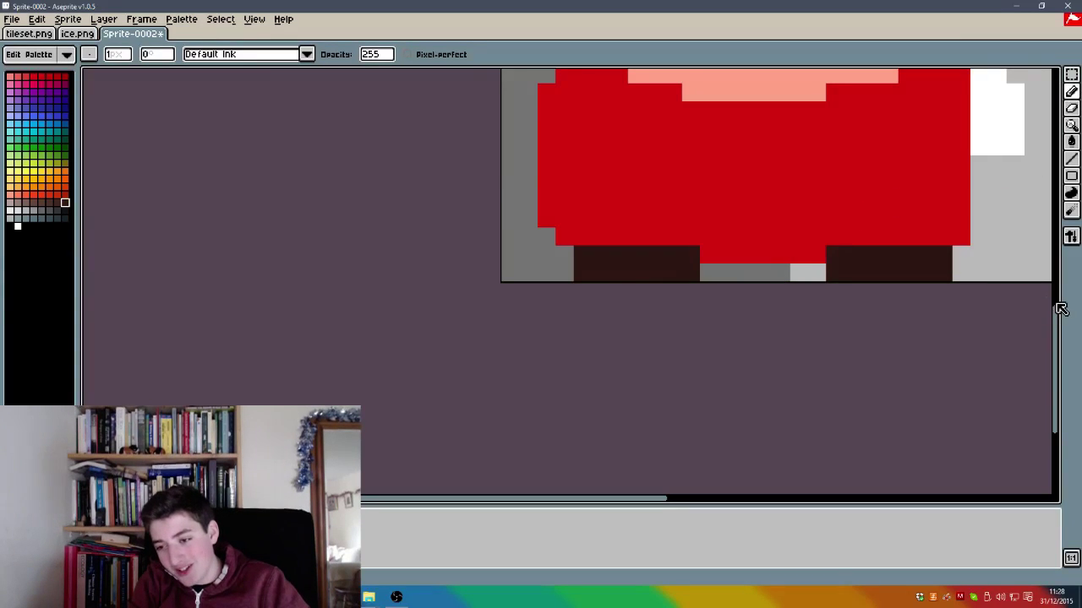
scroll(1062, 310, up, 3)
scroll(1055, 299, down, 1)
scroll(1056, 301, up, 1)
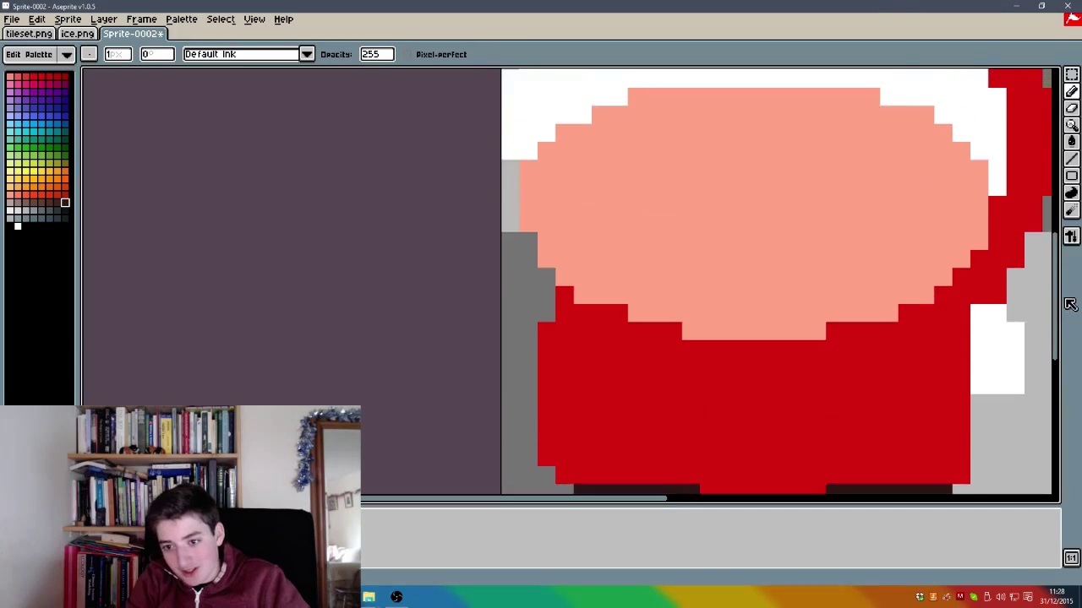
scroll(1057, 313, down, 4)
scroll(1046, 313, up, 3)
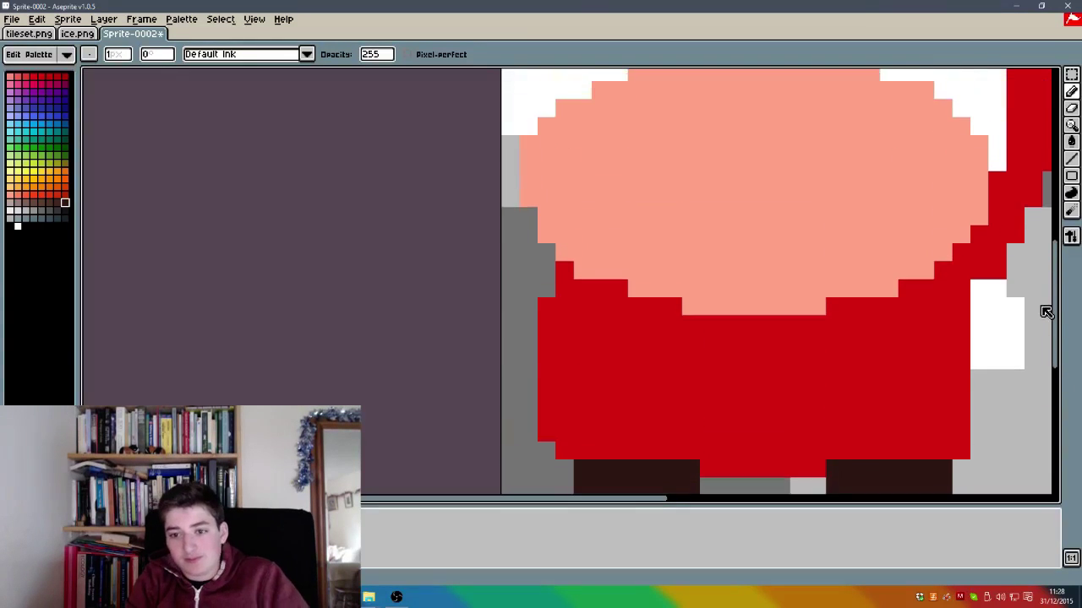
scroll(1045, 305, up, 3)
scroll(1043, 302, down, 4)
key(alt)
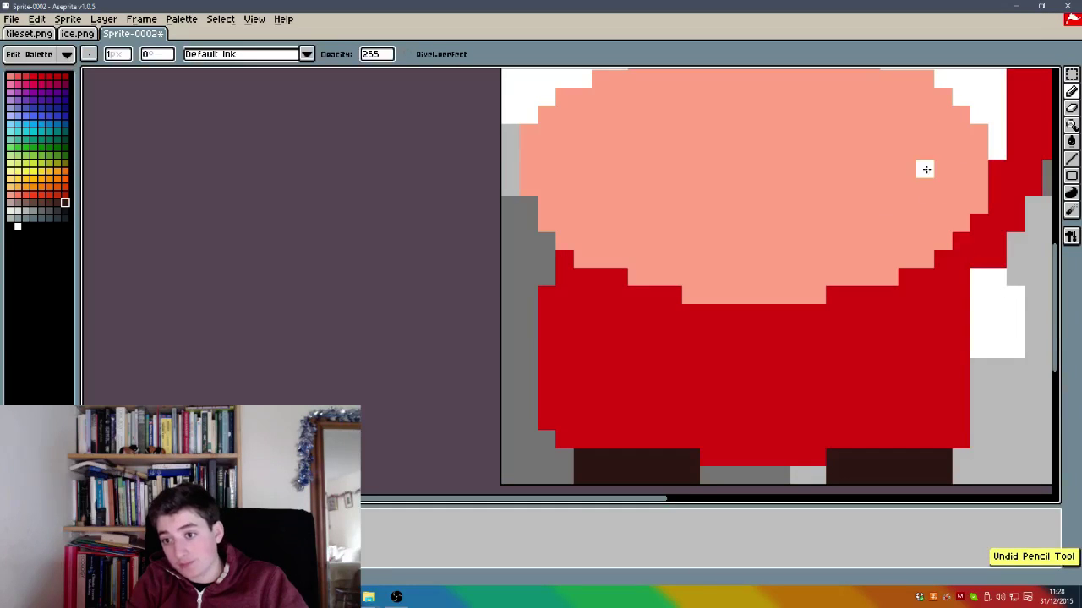
Step: Try to draw a large salmon ellipse across the hat with the Ellipse tool
click(1071, 91)
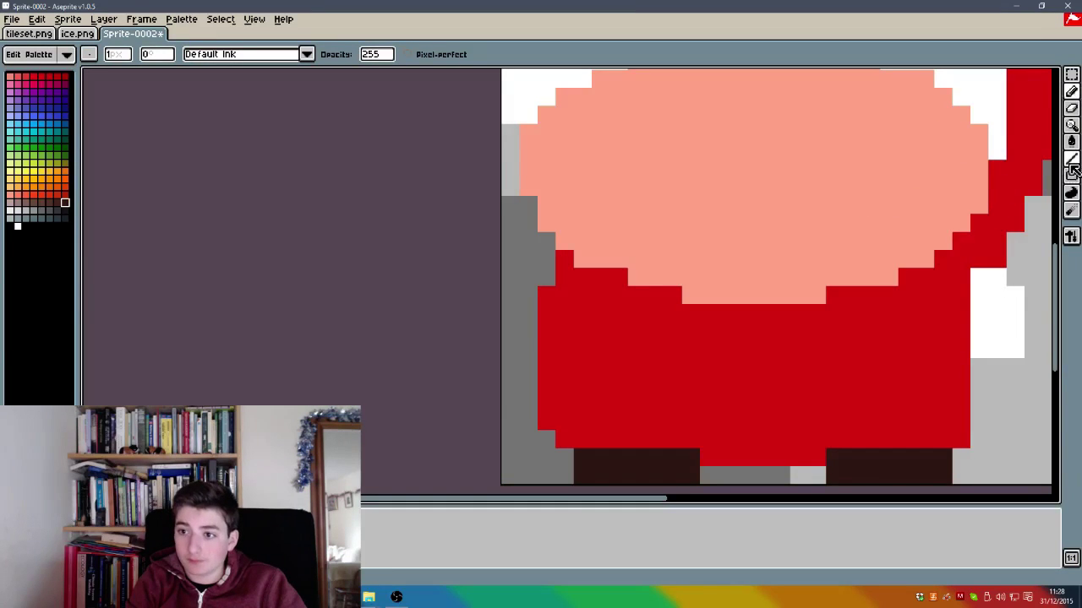
click(1071, 159)
click(1071, 176)
click(1055, 176)
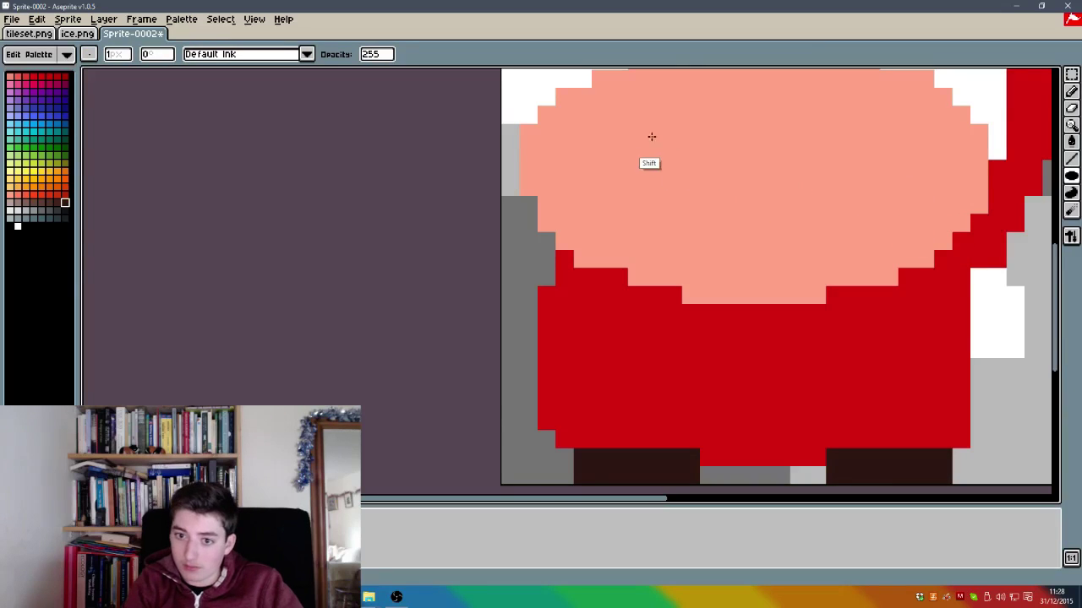
scroll(547, 97, up, 5)
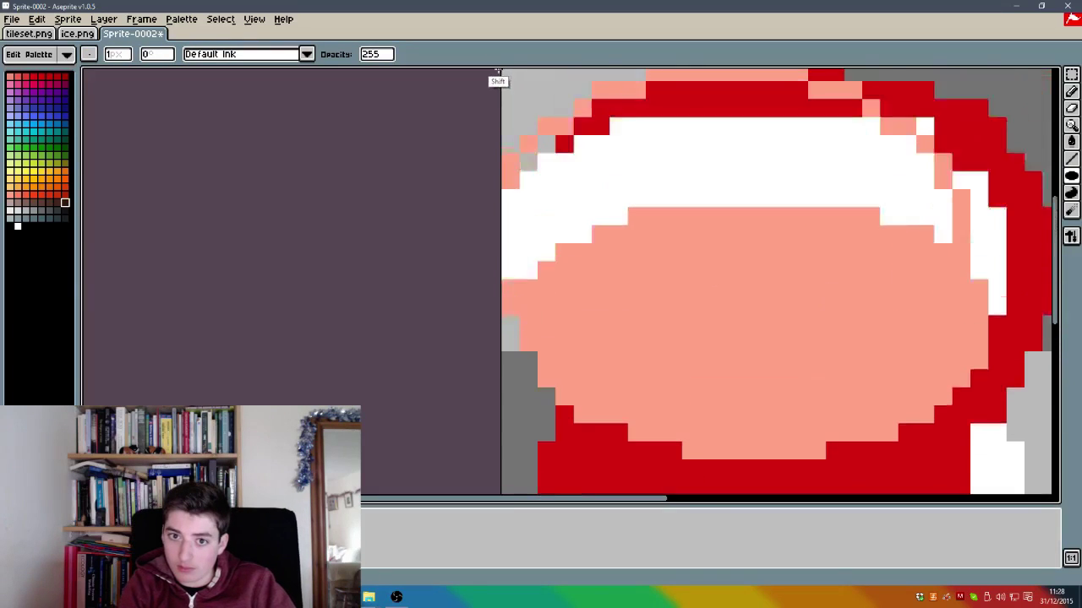
drag(555, 213, 533, 266)
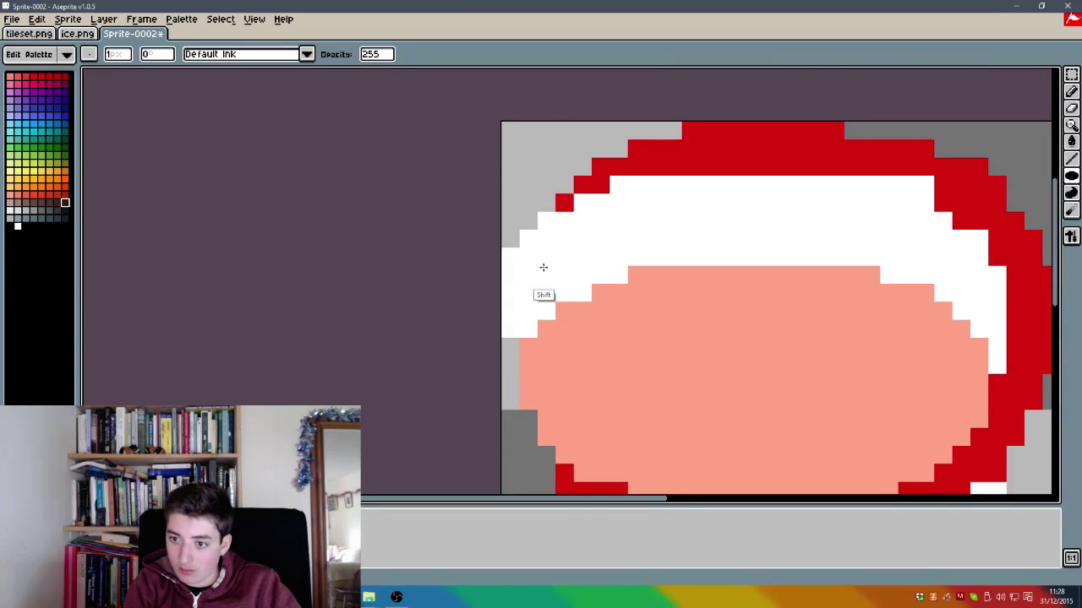
scroll(335, 454, down, 3)
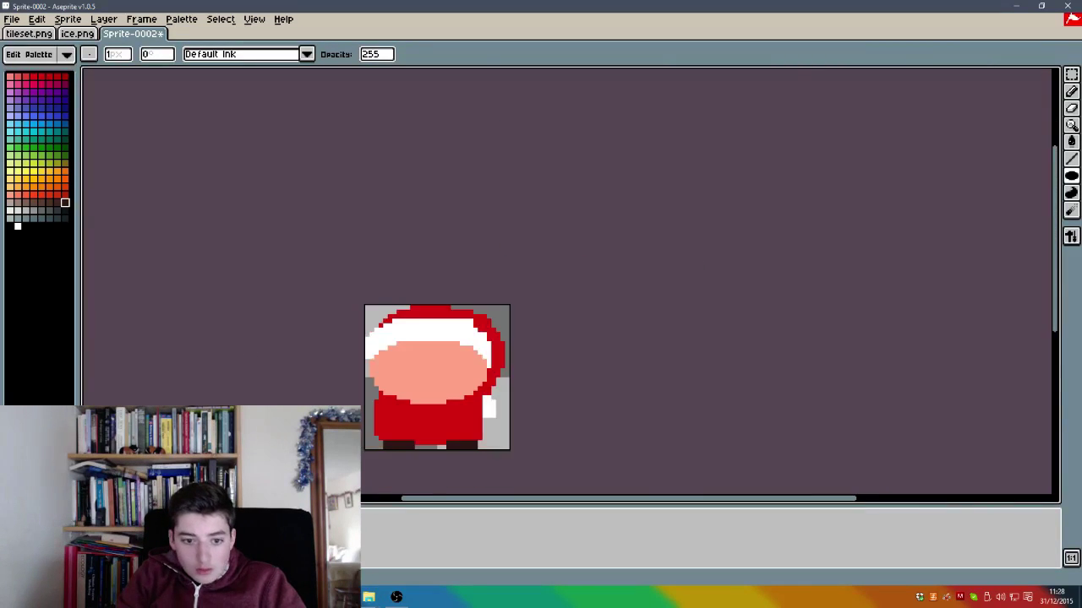
Step: Try trimming the face's lower-left edge with a red pencil pixel and by erasing two skin pixels
scroll(410, 445, up, 2)
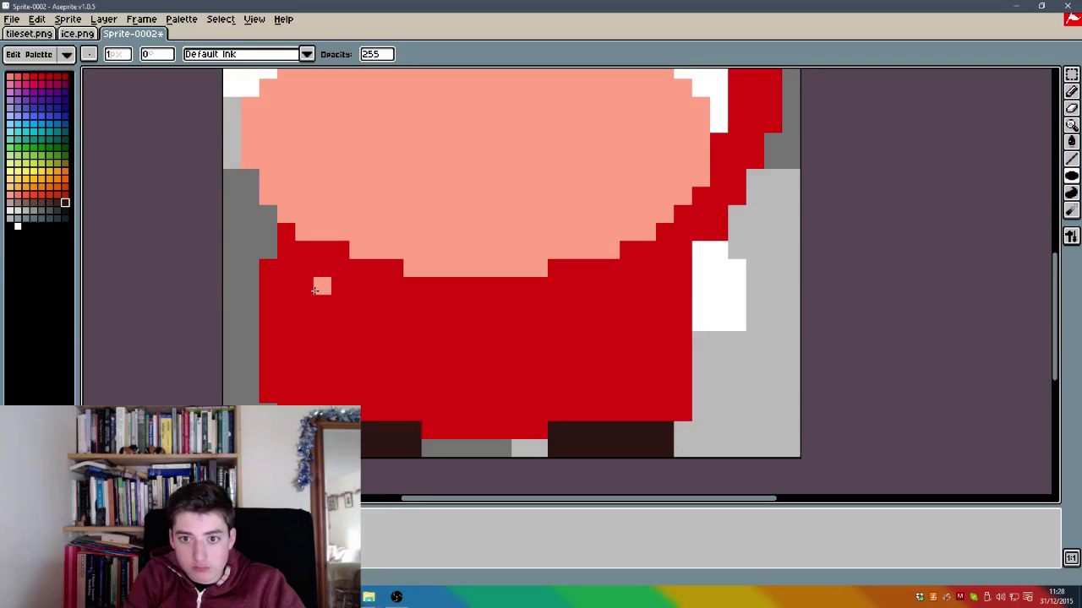
click(1071, 91)
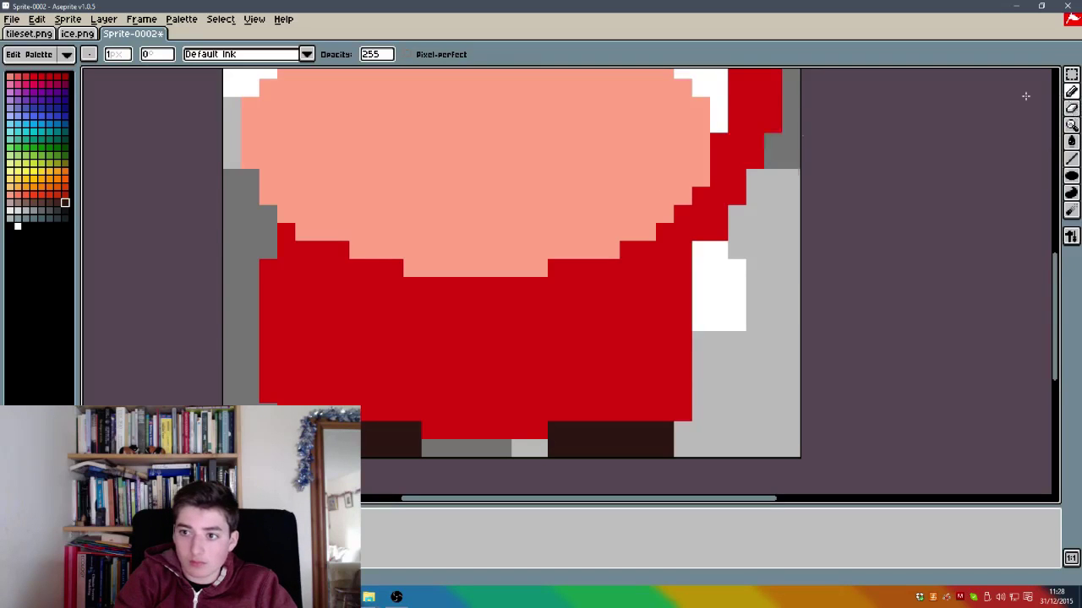
click(302, 233)
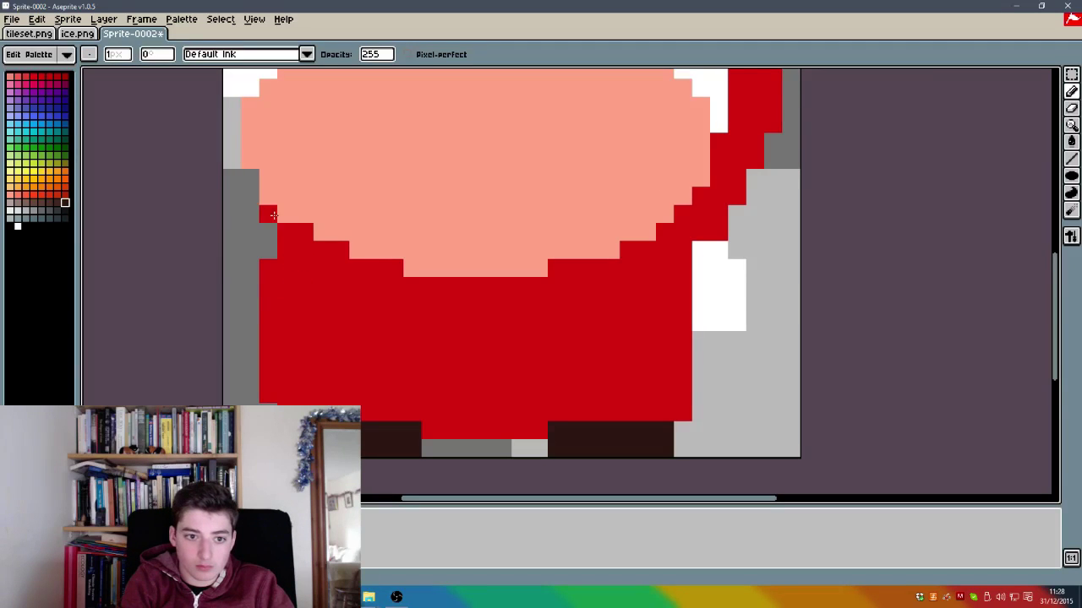
click(1075, 111)
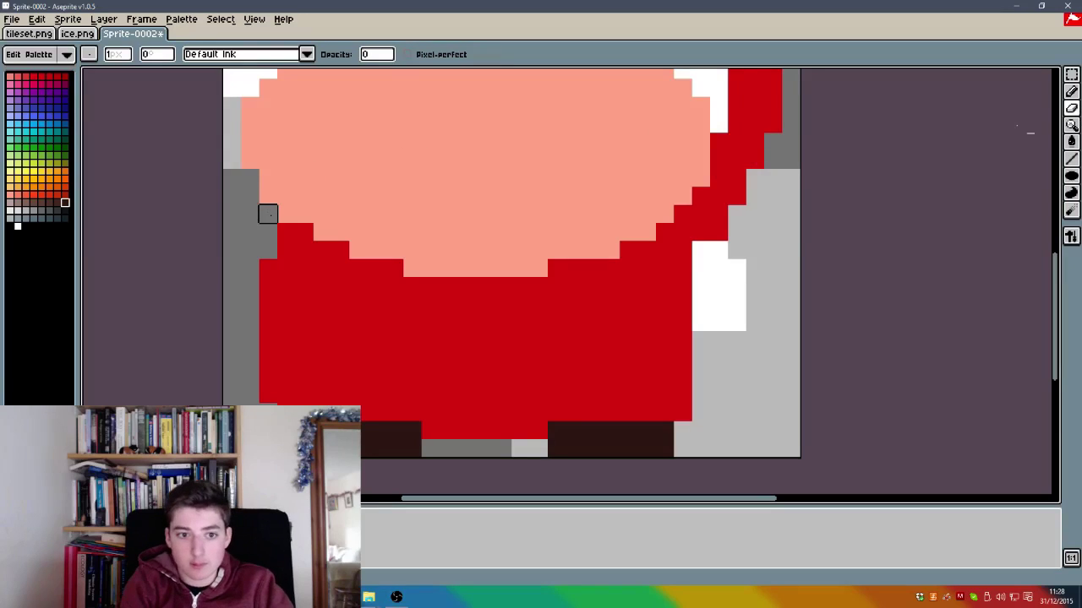
click(285, 213)
click(268, 196)
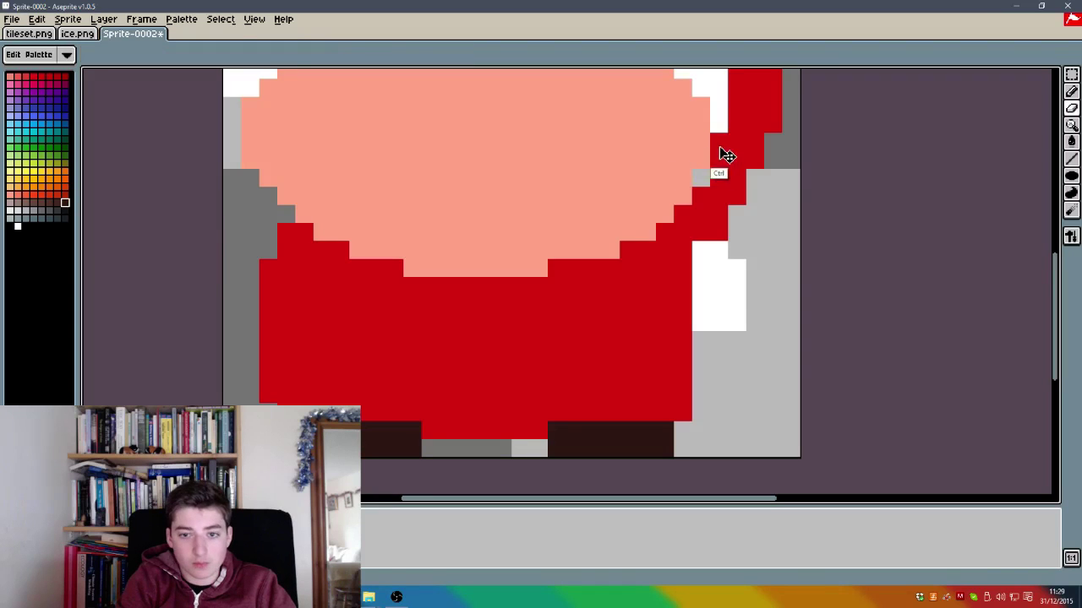
Step: Compare the face's lower sides with a one-pixel-high selection, then redraw the lower-left edge in the sampled skin colour
click(1072, 74)
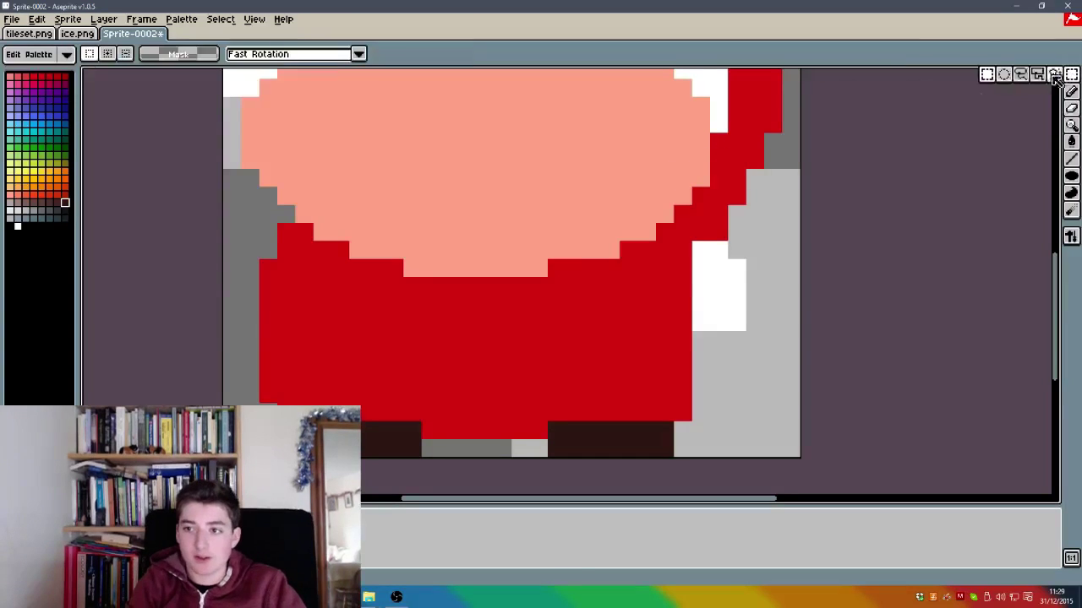
drag(691, 186, 256, 197)
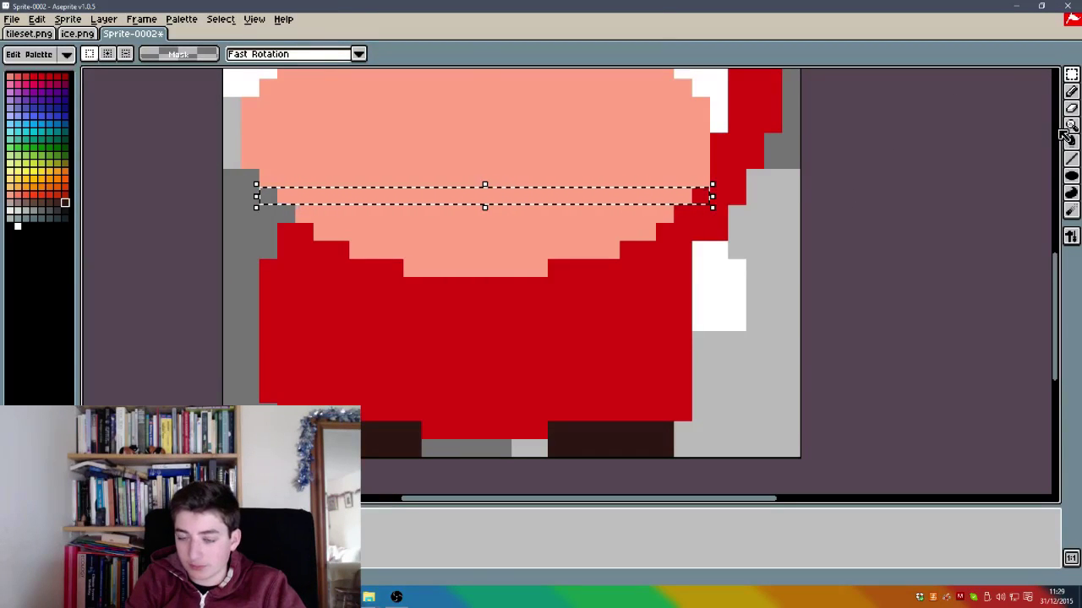
click(1068, 107)
key(ctrl+d)
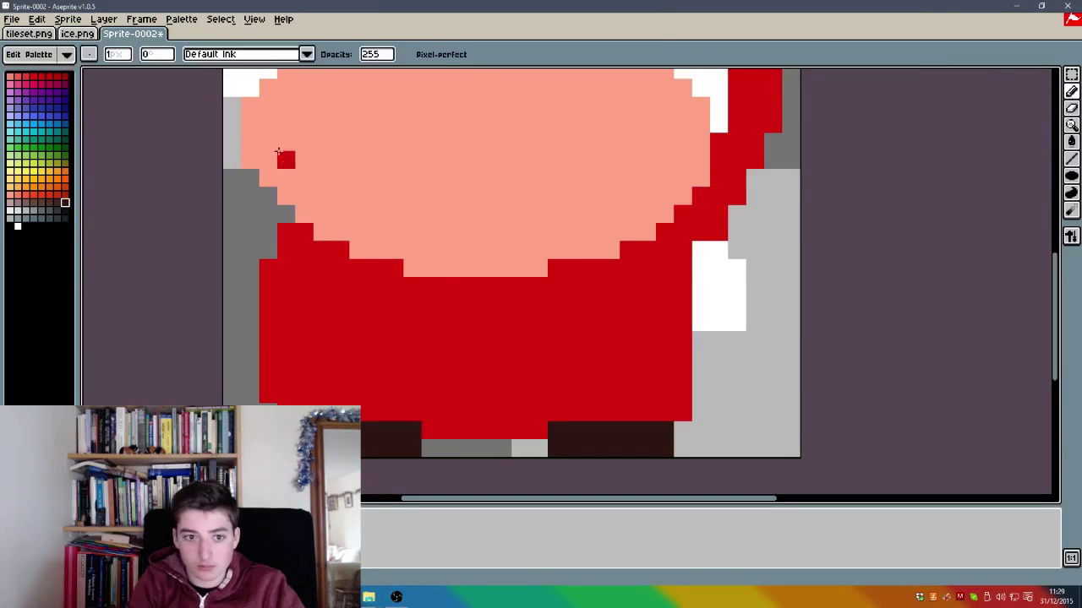
alt+click(270, 166)
mouse_move(251, 178)
mouse_down()
mouse_move(304, 235)
mouse_move(356, 264)
mouse_move(393, 265)
mouse_up()
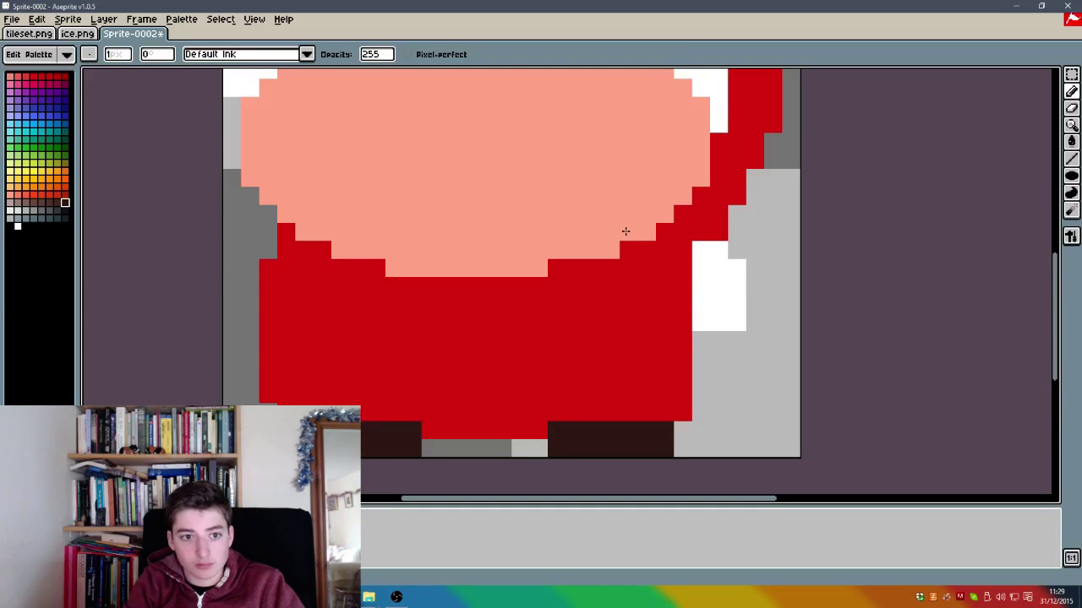
Step: Check the lower face outline for symmetry with a rectangular selection and examine the whole Santa sprite
click(1071, 74)
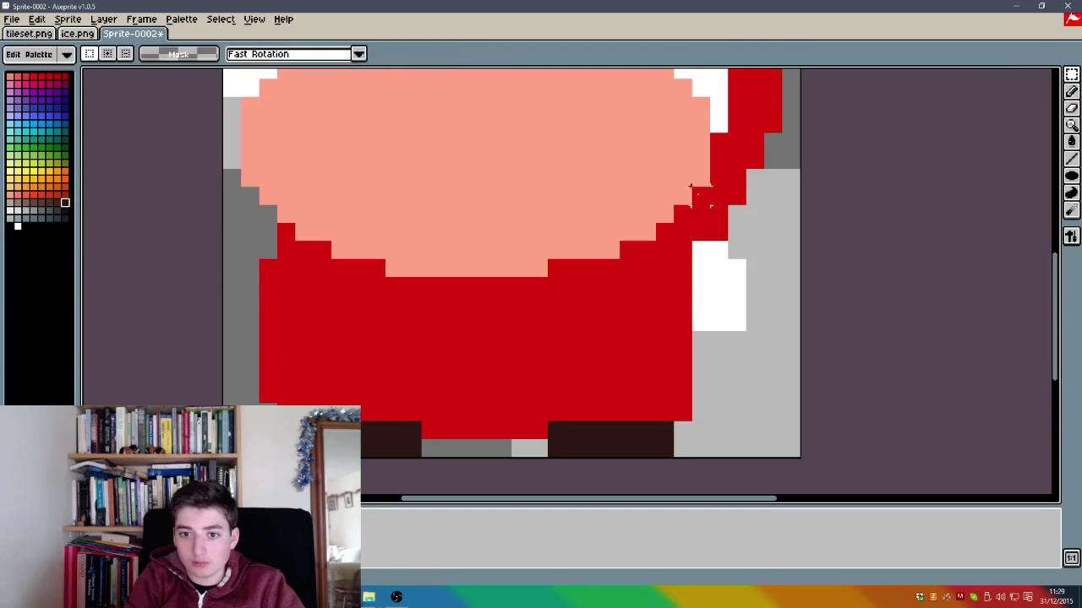
drag(701, 239, 243, 183)
click(231, 304)
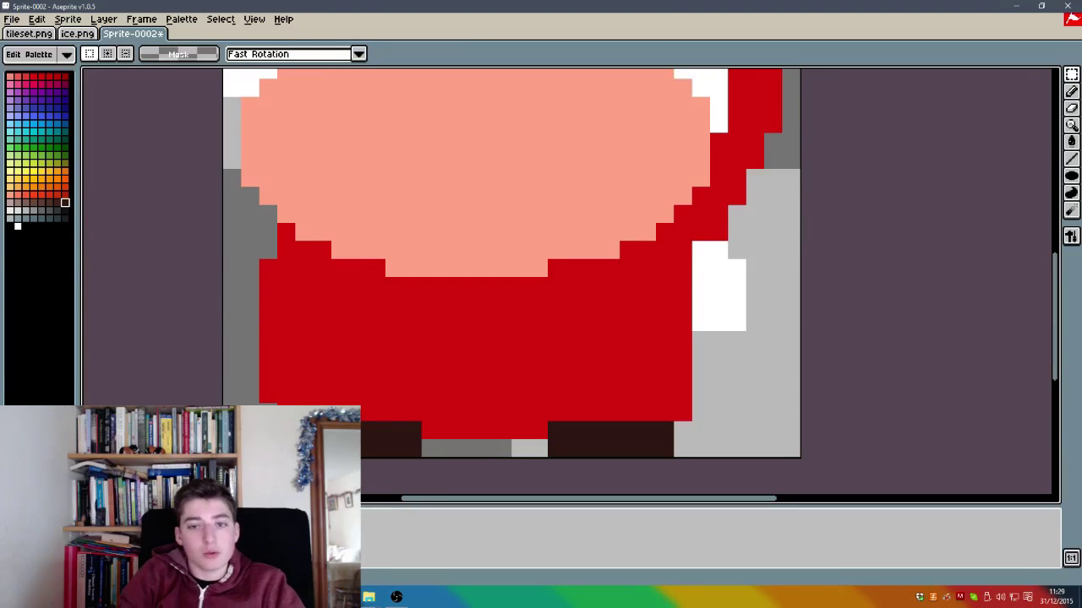
scroll(278, 376, down, 3)
scroll(355, 331, up, 3)
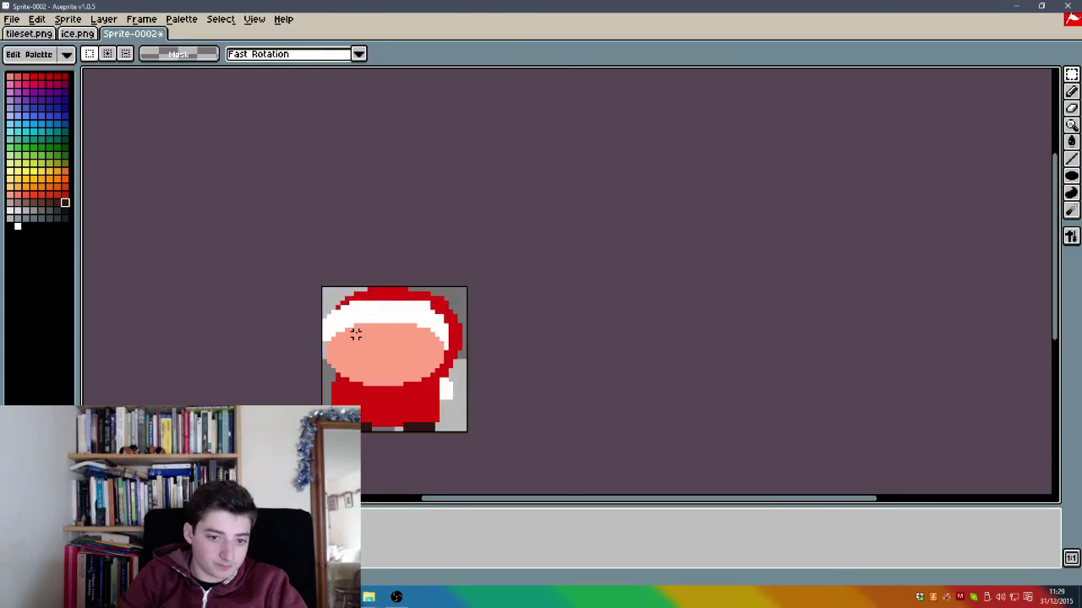
scroll(324, 379, down, 2)
scroll(323, 379, up, 1)
scroll(243, 444, up, 1)
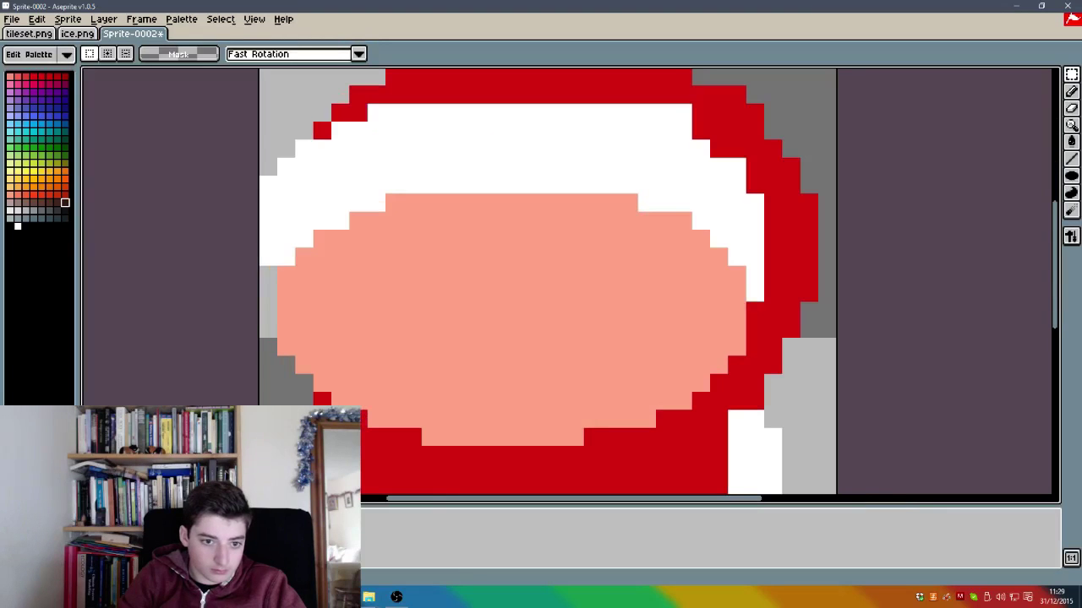
Step: Extend the white hat brim two pixels down along the sprite's left edge with the Pencil, undoing any stray pixel
key(alt)
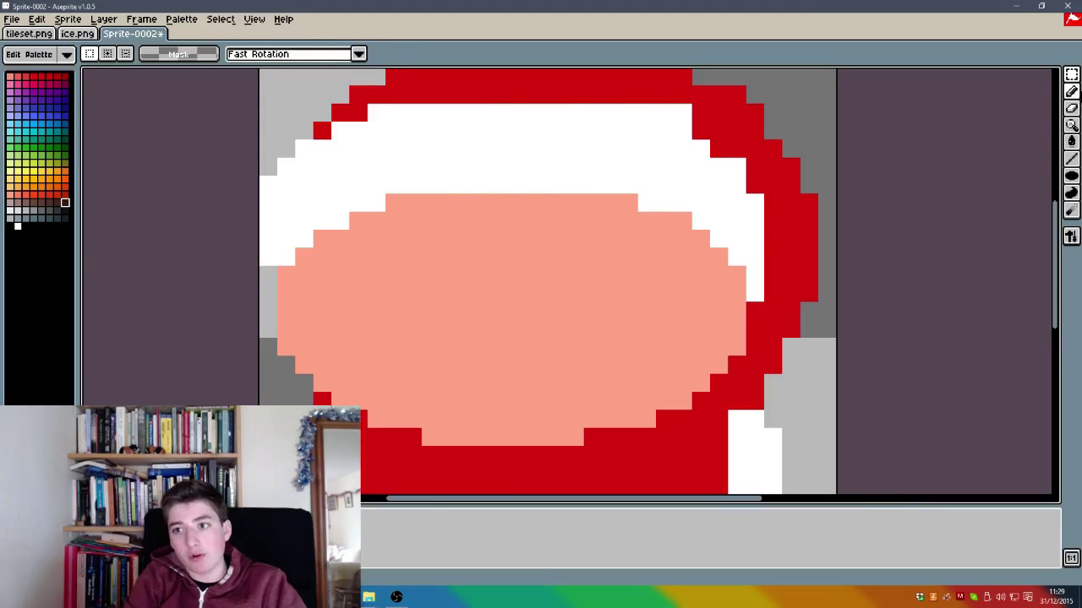
key(b)
key(alt)
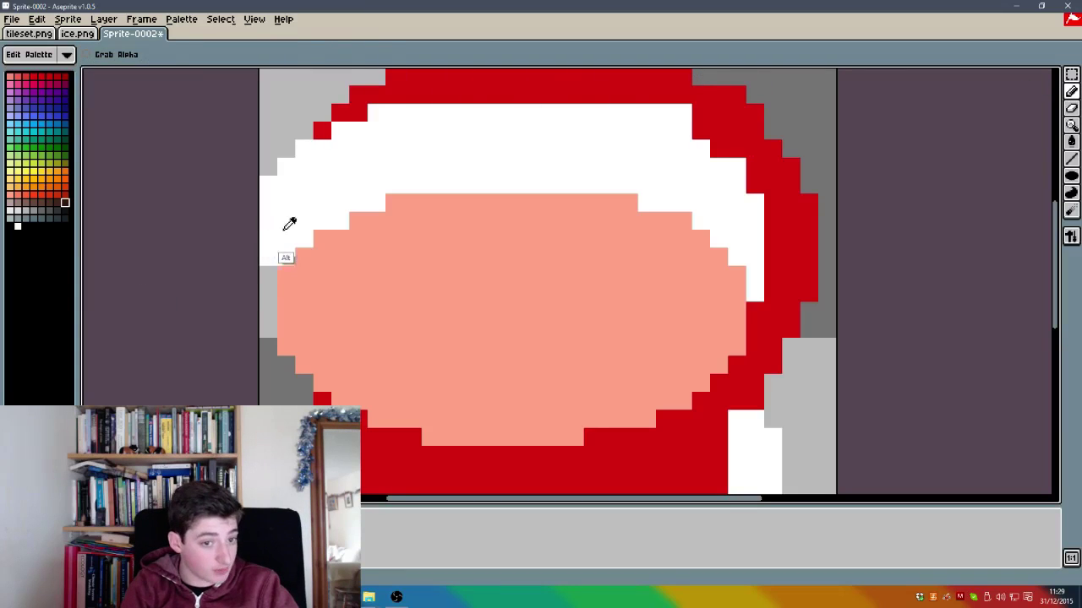
click(409, 242)
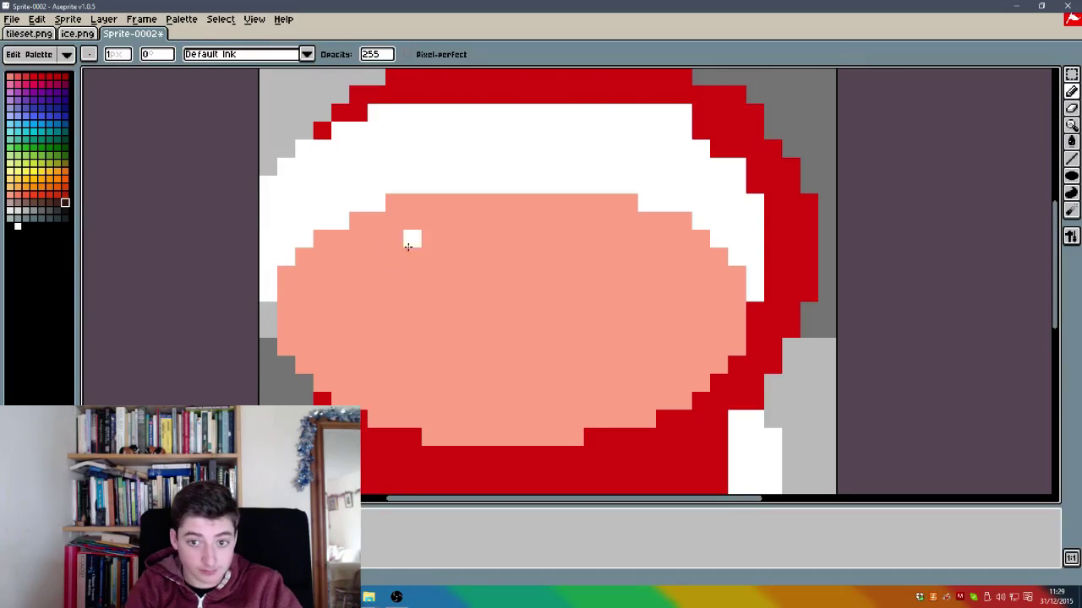
key(ctrl+z)
key(alt)
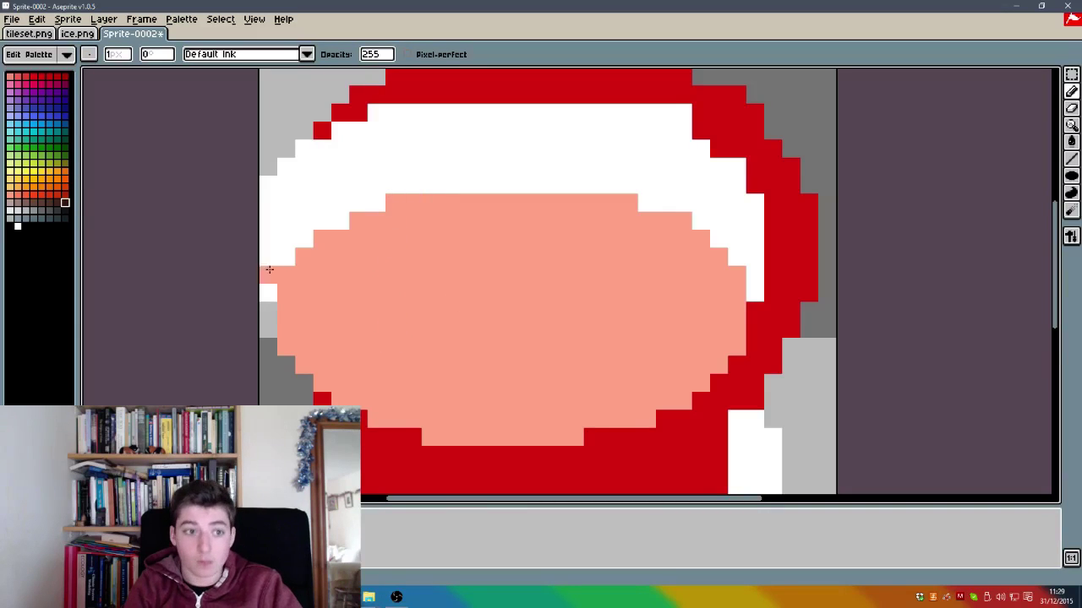
Step: Try extending the red coat up to the face's lower-left edge in the sampled coat red, and undo the added pixels
scroll(634, 251, down, 8)
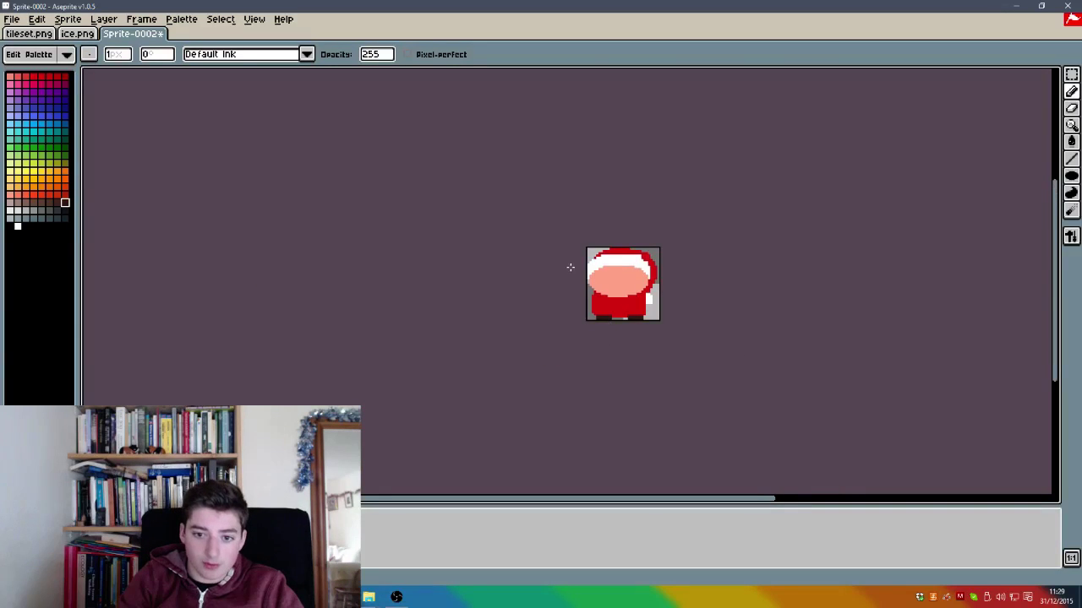
scroll(589, 300, up, 5)
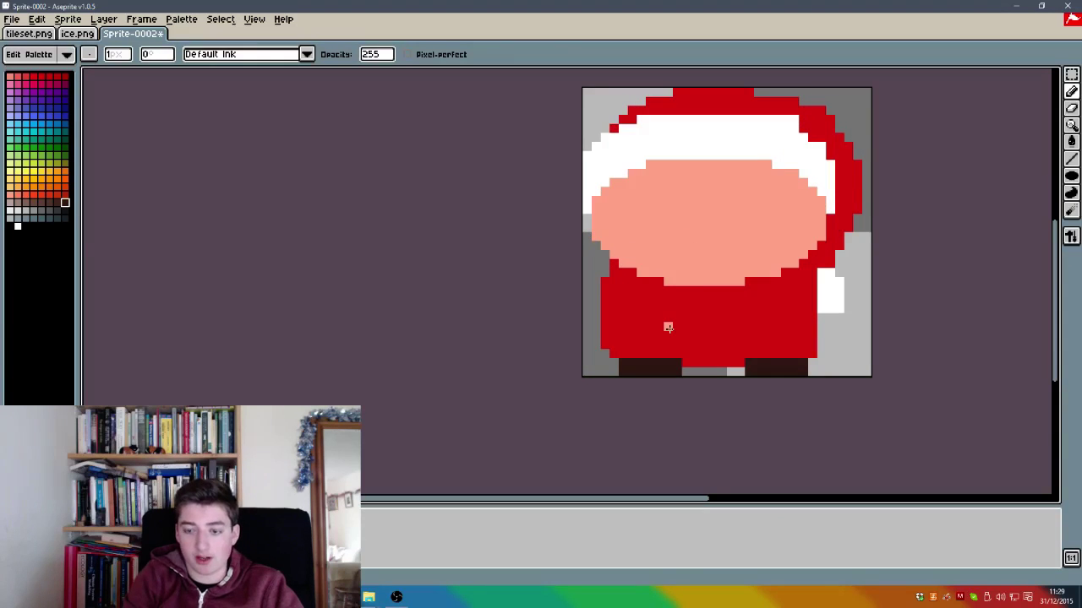
alt+click(630, 332)
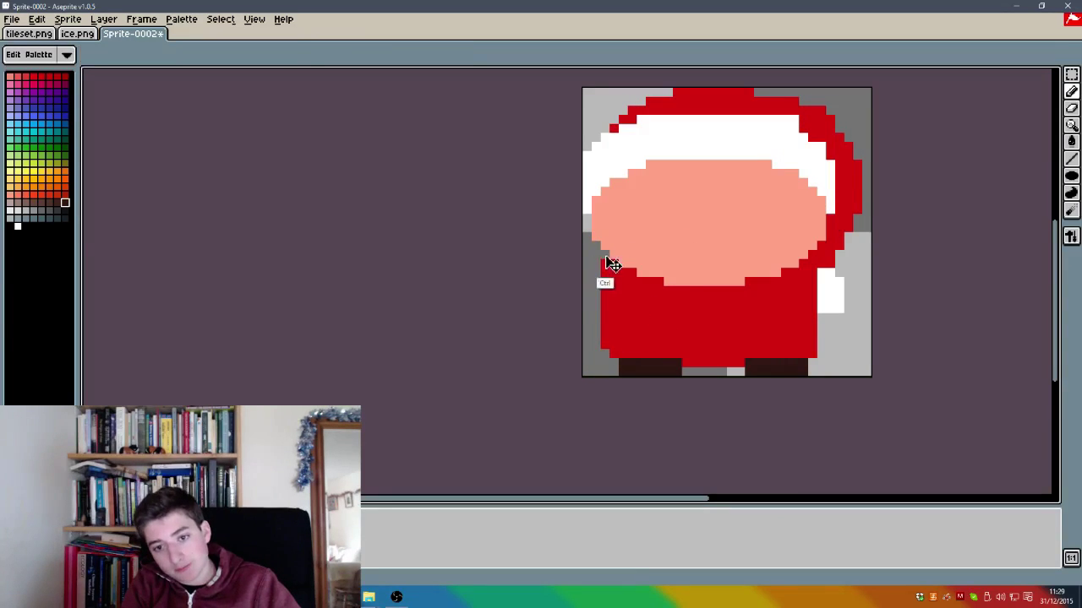
click(605, 257)
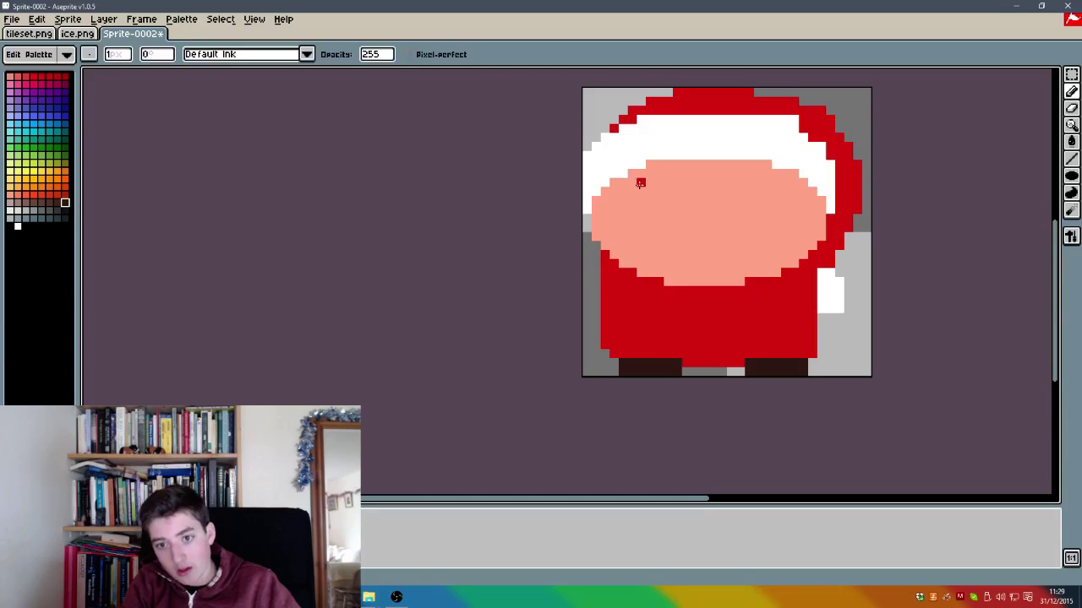
key(ctrl+z)
key(ctrl+z)
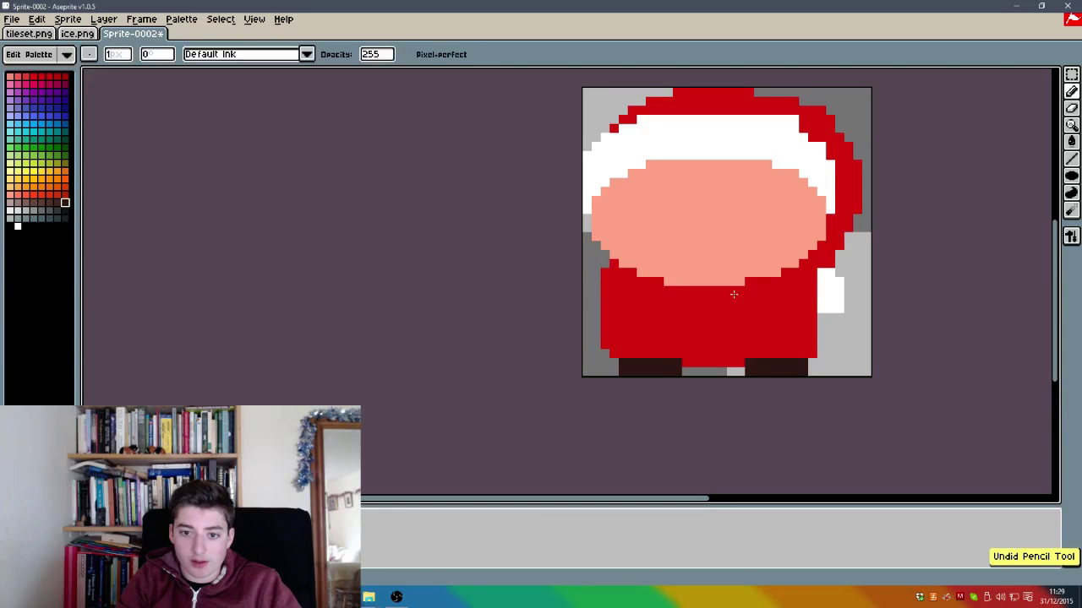
Step: Draw a border in the darkest palette red around the coat, making it thicker below the face and along the right side
scroll(734, 294, up, 2)
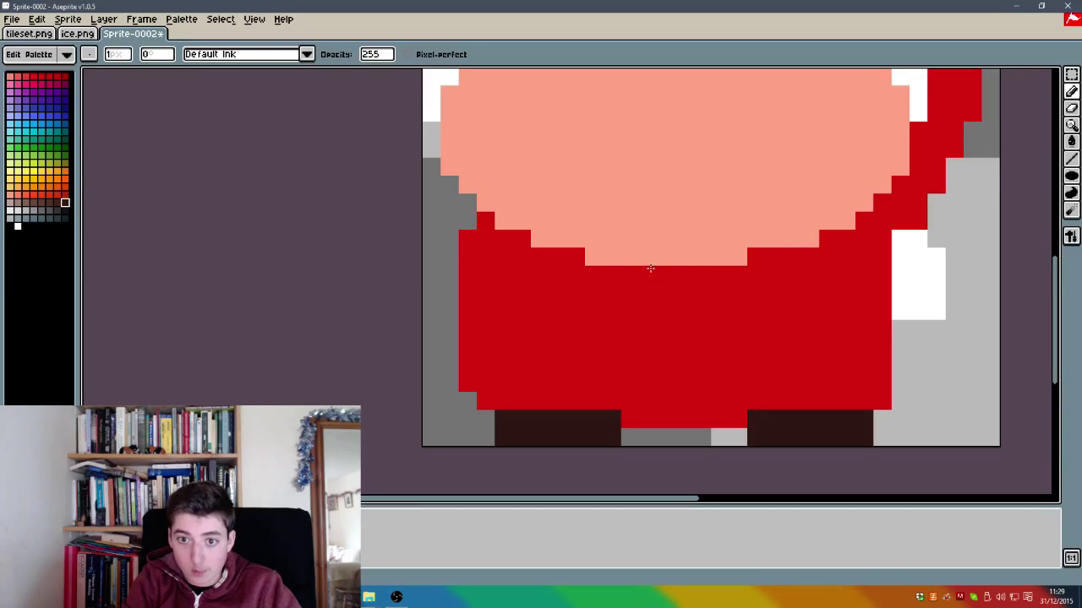
key(alt)
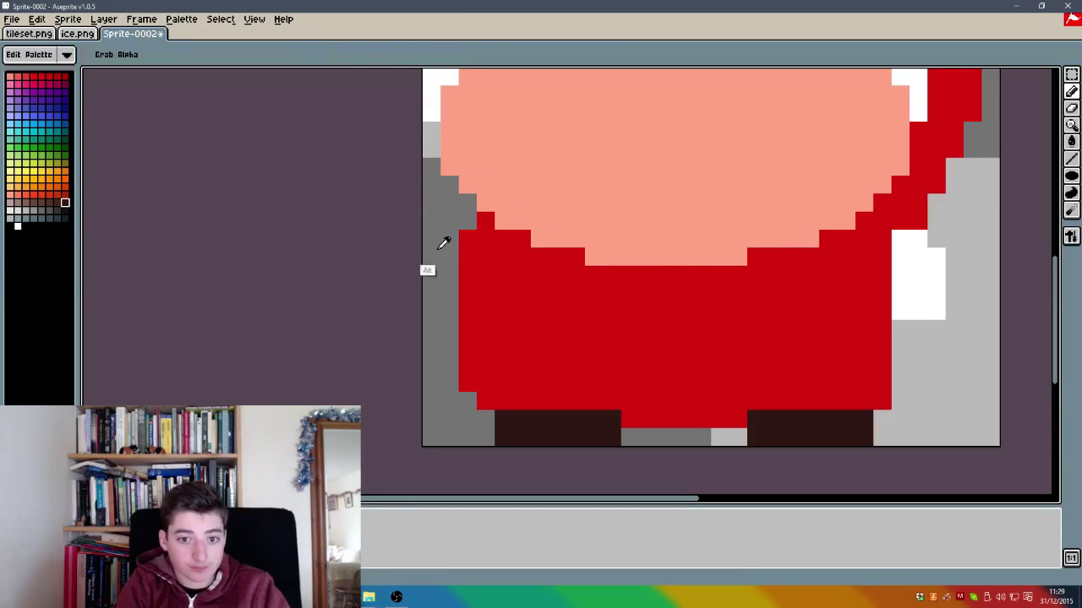
click(65, 76)
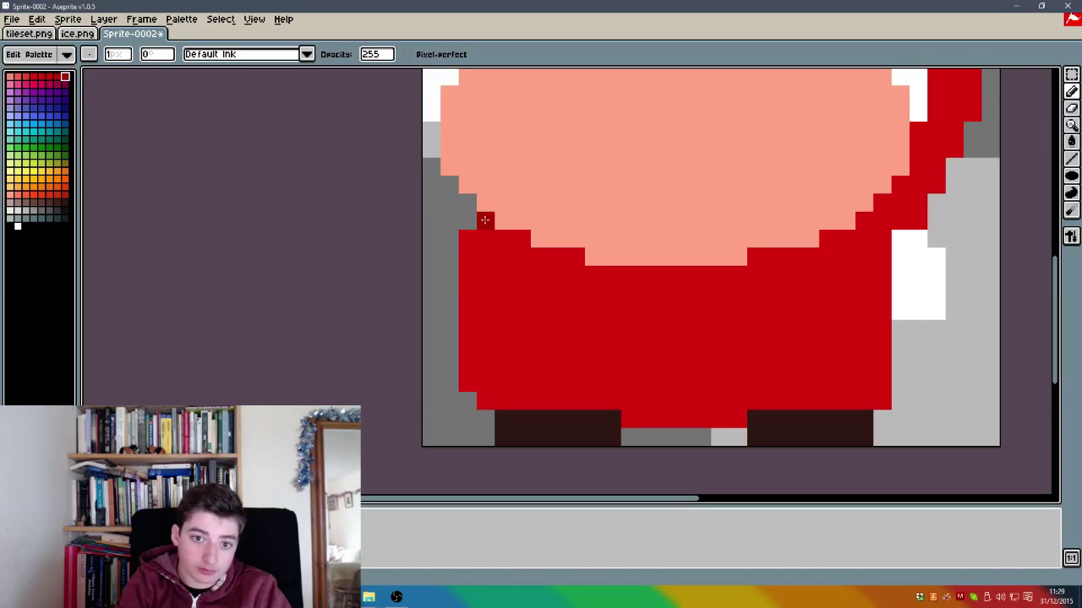
mouse_move(485, 219)
mouse_down()
mouse_move(459, 255)
mouse_move(471, 236)
mouse_move(451, 321)
mouse_move(476, 395)
mouse_move(459, 355)
mouse_move(505, 404)
mouse_move(463, 367)
mouse_move(520, 403)
mouse_move(482, 391)
mouse_move(524, 410)
mouse_move(609, 391)
mouse_move(867, 397)
mouse_move(858, 401)
mouse_move(908, 344)
mouse_move(902, 354)
mouse_move(885, 263)
mouse_move(863, 226)
mouse_move(844, 247)
mouse_move(794, 269)
mouse_move(768, 262)
mouse_move(753, 278)
mouse_move(763, 263)
mouse_move(755, 271)
mouse_move(804, 275)
mouse_move(793, 286)
mouse_move(851, 265)
mouse_up()
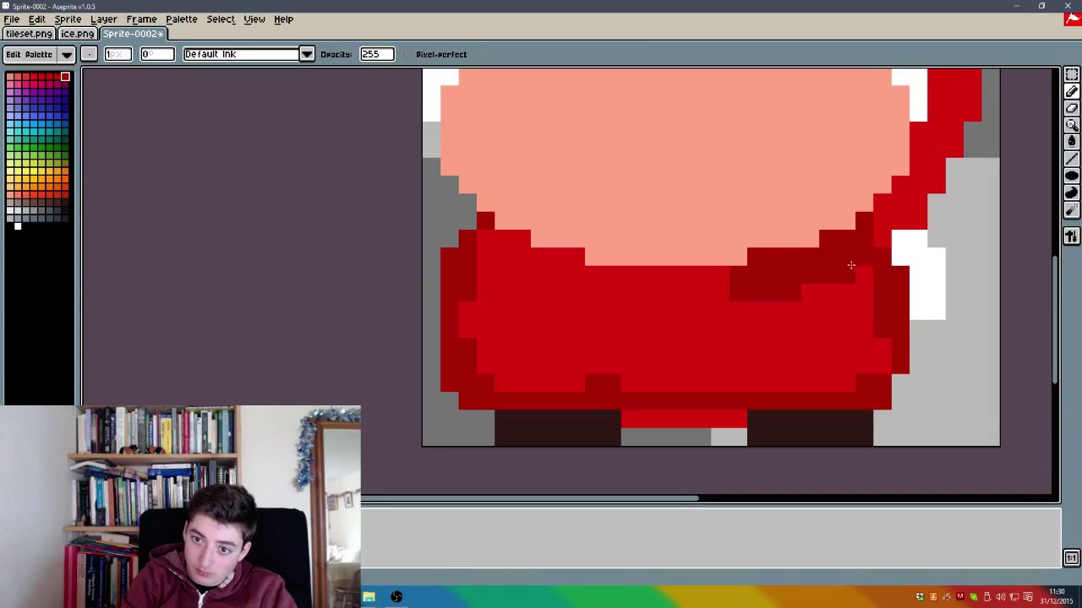
mouse_move(774, 280)
mouse_down()
mouse_move(724, 279)
mouse_move(689, 285)
mouse_up()
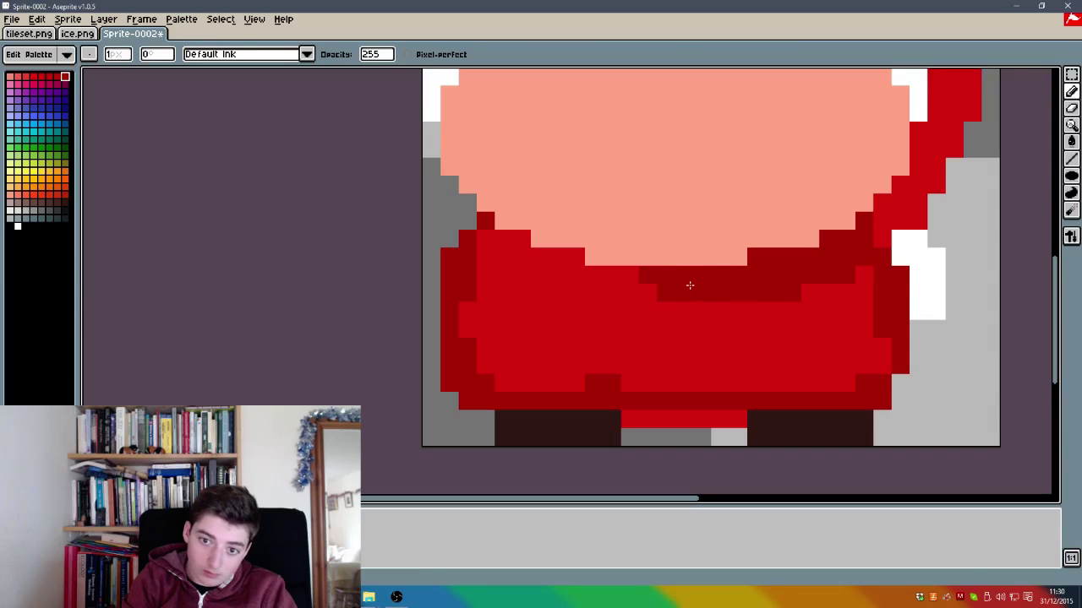
mouse_move(638, 290)
mouse_down()
mouse_move(507, 244)
mouse_move(491, 243)
mouse_move(487, 256)
mouse_up()
mouse_move(789, 396)
mouse_down()
mouse_move(843, 377)
mouse_move(852, 348)
mouse_move(826, 380)
mouse_move(816, 294)
mouse_move(858, 372)
mouse_move(875, 371)
mouse_move(874, 302)
mouse_move(845, 289)
mouse_up()
drag(847, 337, 901, 389)
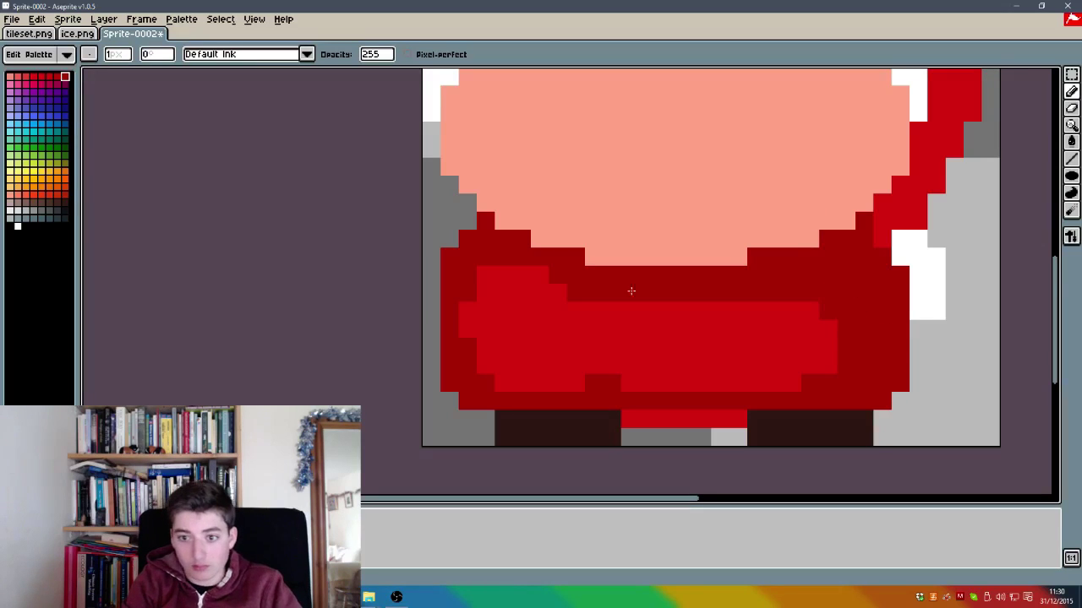
Step: Paint a band in the second-darkest palette red just inside the coat's dark border
click(56, 78)
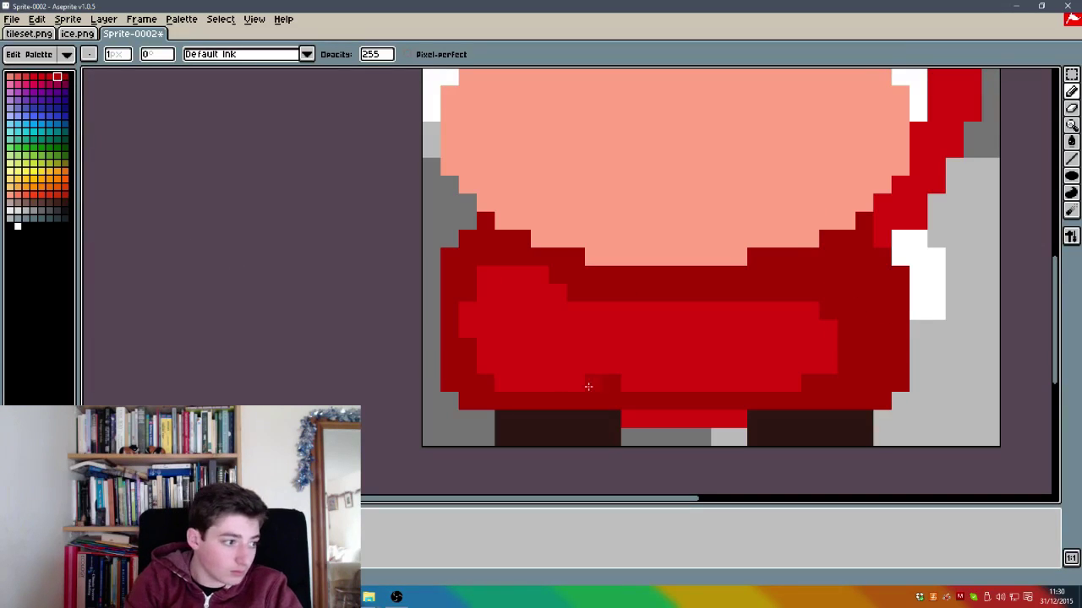
mouse_move(510, 375)
mouse_down()
mouse_move(550, 384)
mouse_move(797, 381)
mouse_move(859, 338)
mouse_up()
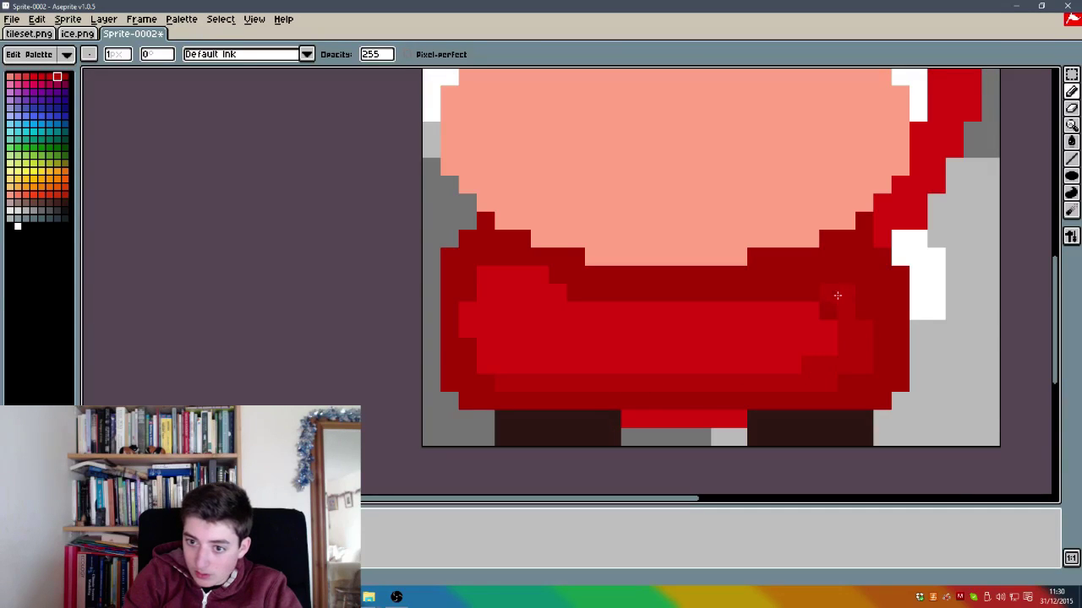
drag(799, 297, 835, 324)
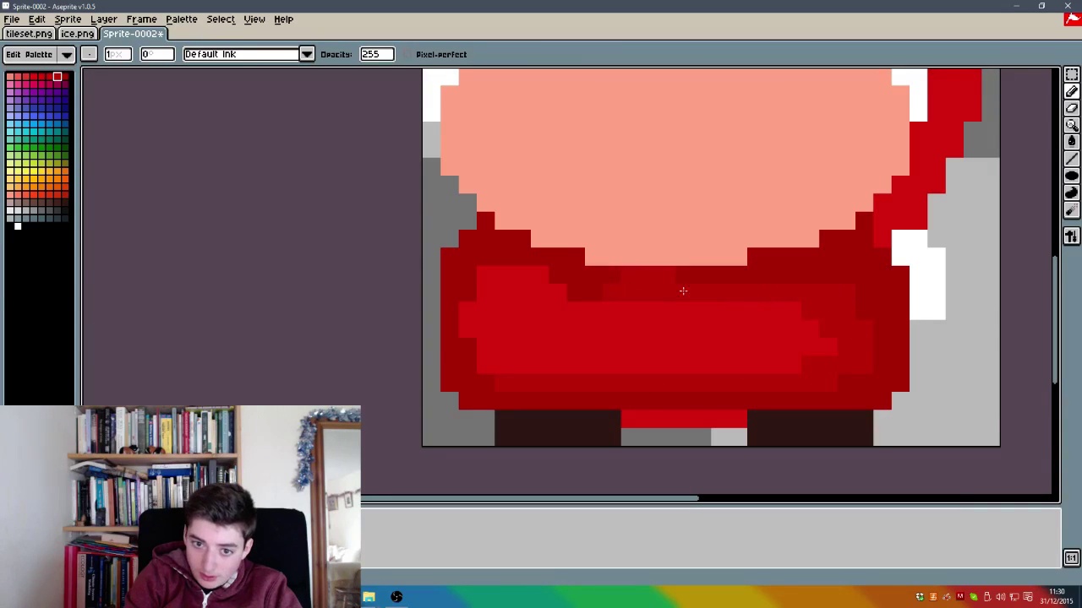
mouse_move(683, 290)
mouse_down()
mouse_move(595, 295)
mouse_move(603, 292)
mouse_move(507, 278)
mouse_move(479, 326)
mouse_move(483, 304)
mouse_move(503, 364)
mouse_up()
click(503, 328)
Step: Paint successively lighter bands inside the coat, using the third-darkest and fourth-darkest palette reds
click(49, 77)
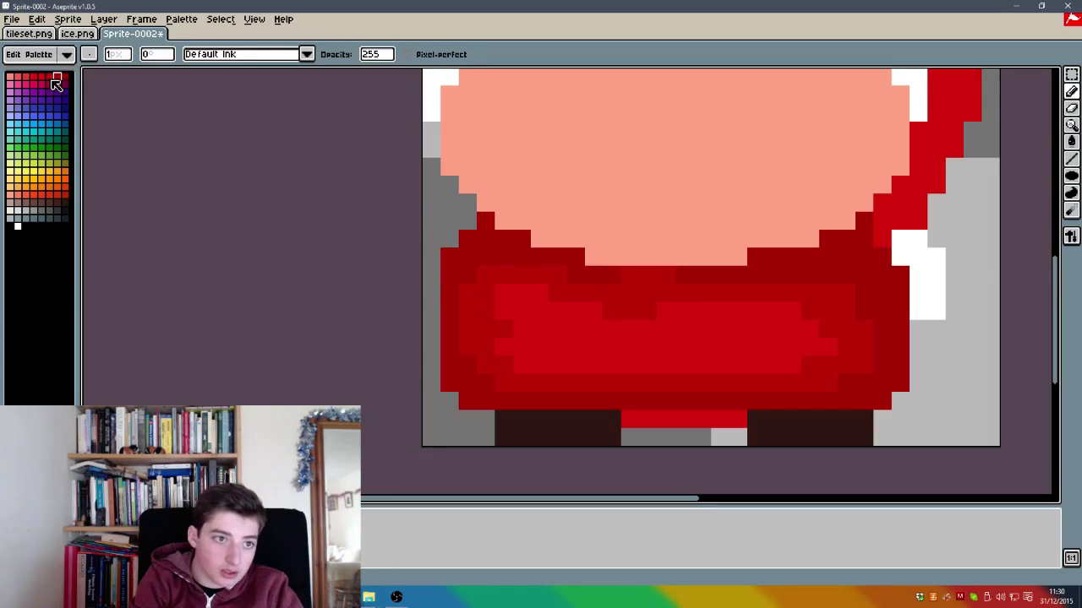
drag(452, 334, 489, 329)
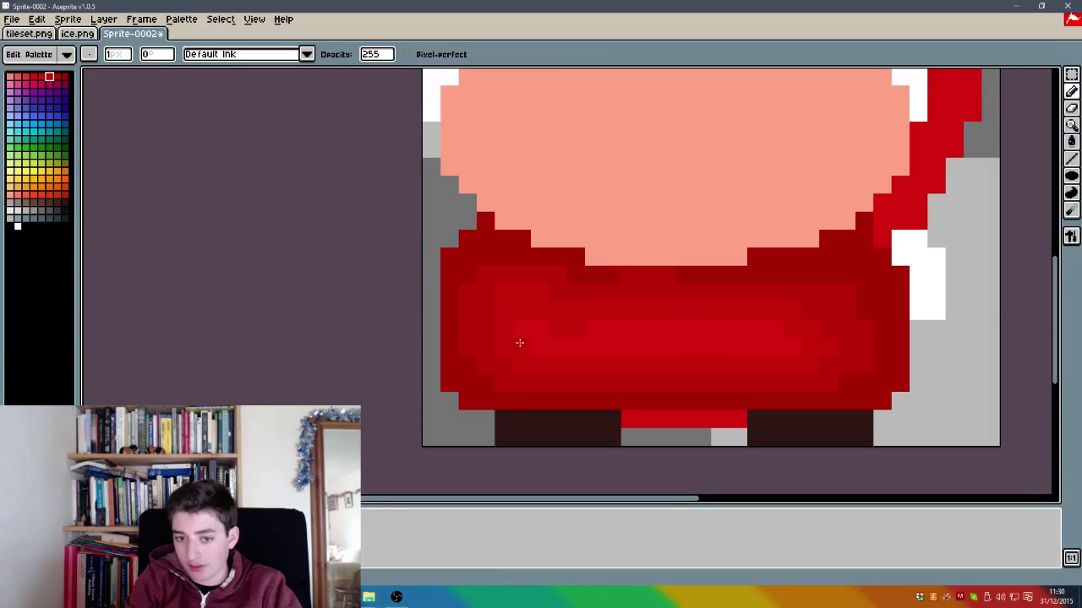
click(41, 76)
click(453, 261)
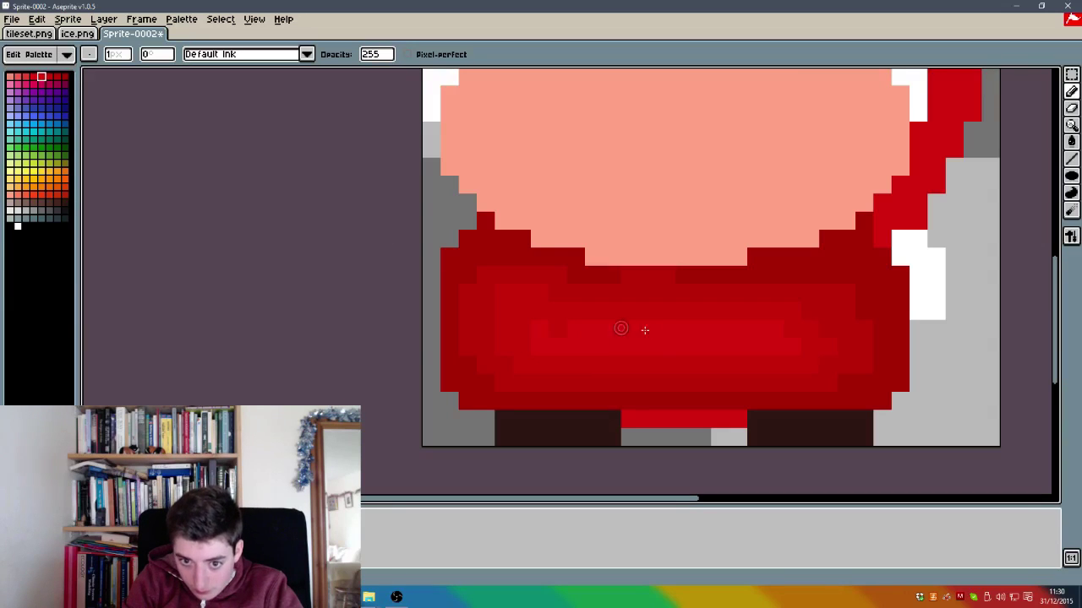
click(34, 77)
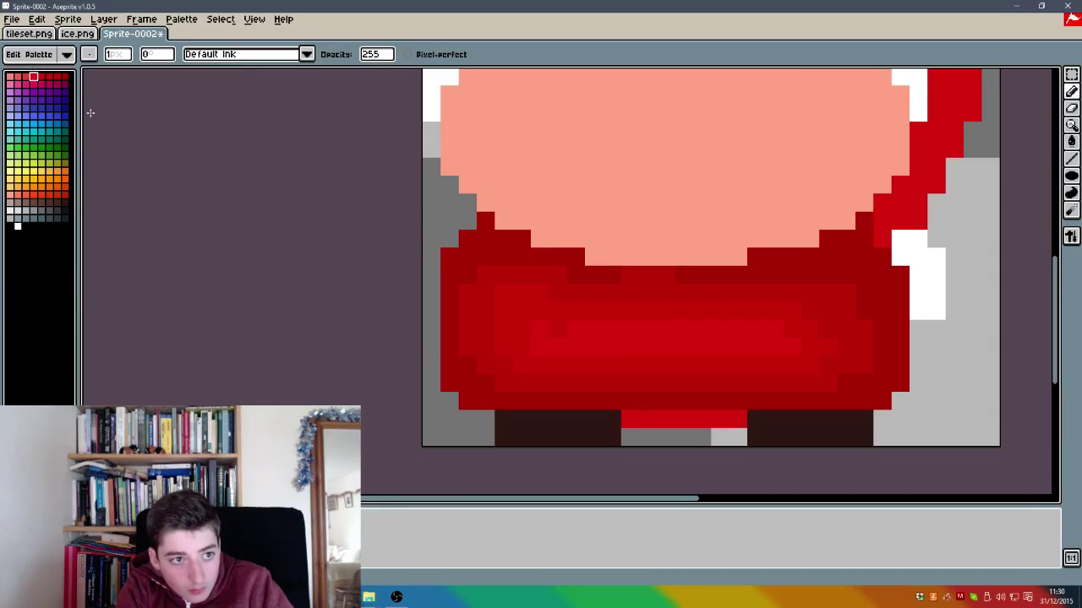
Step: Cover the lighter patch just below the face with the sampled dark border red, undoing any stray stroke
key(alt)
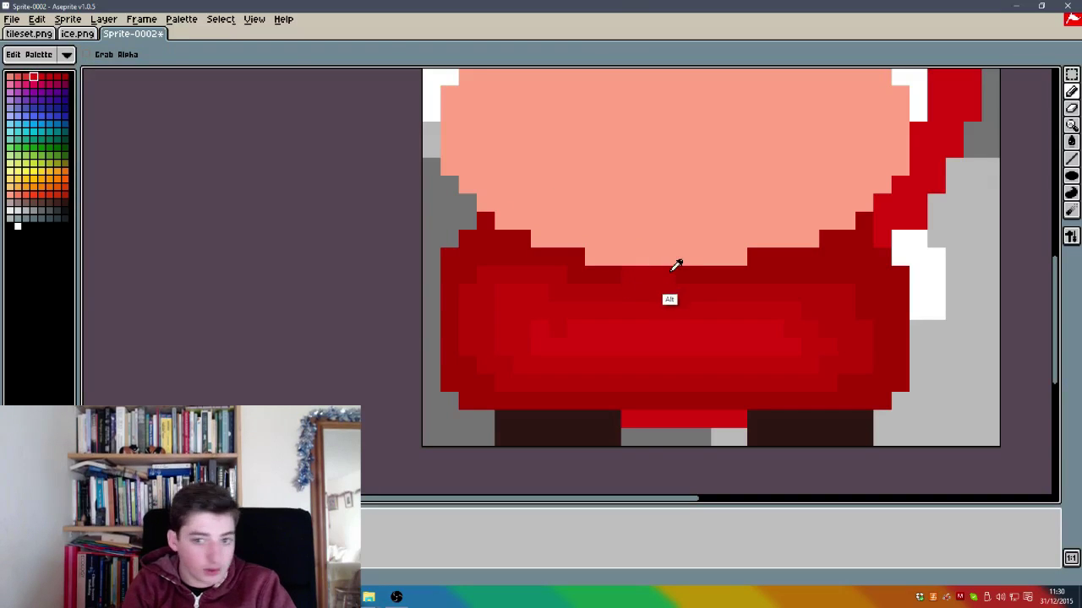
click(630, 257)
key(ctrl+z)
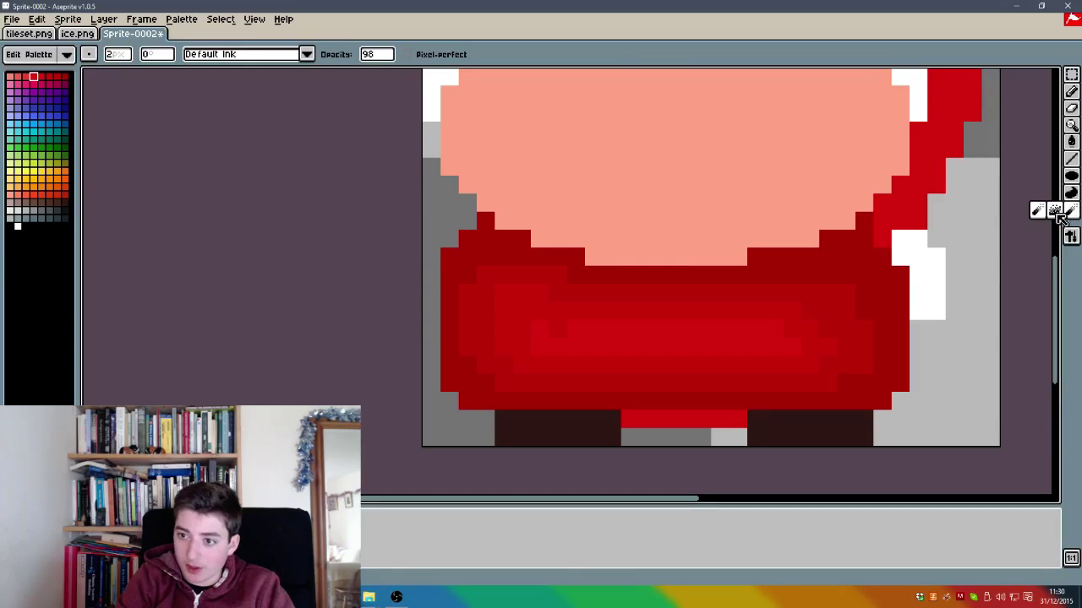
Step: Scramble the coat's red bands into a mottled texture using the Jumble tool with a 5 px round brush
click(1048, 211)
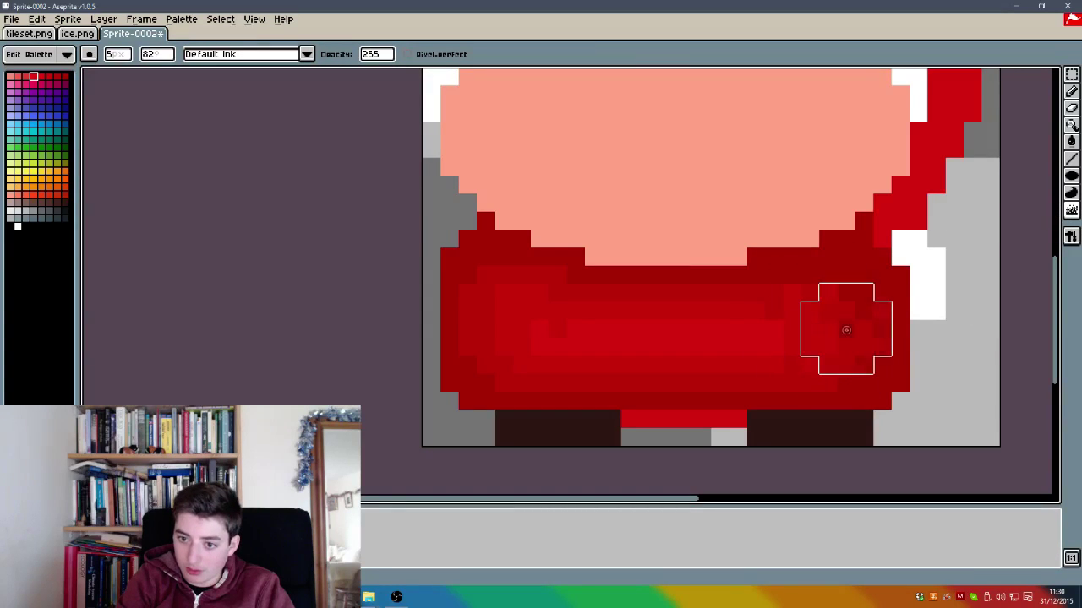
mouse_move(845, 330)
mouse_down()
mouse_move(720, 329)
mouse_move(738, 346)
mouse_move(755, 329)
mouse_move(684, 329)
mouse_move(683, 346)
mouse_move(593, 347)
mouse_move(486, 311)
mouse_move(486, 329)
mouse_move(501, 337)
mouse_move(496, 298)
mouse_move(528, 313)
mouse_move(511, 365)
mouse_move(571, 308)
mouse_move(589, 306)
mouse_move(554, 298)
mouse_move(516, 240)
mouse_move(449, 256)
mouse_up()
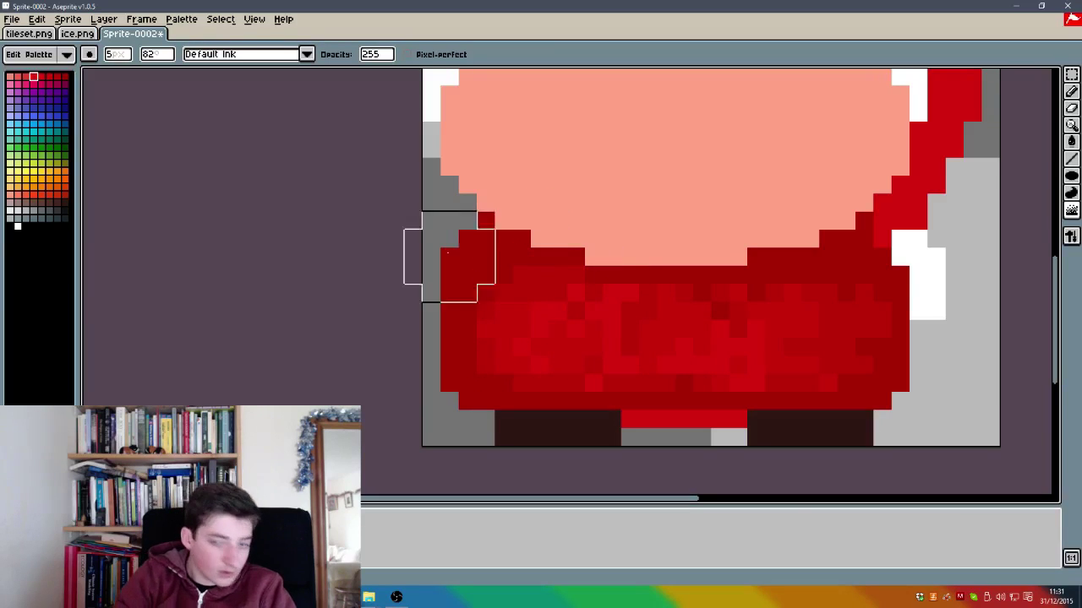
scroll(200, 335, down, 5)
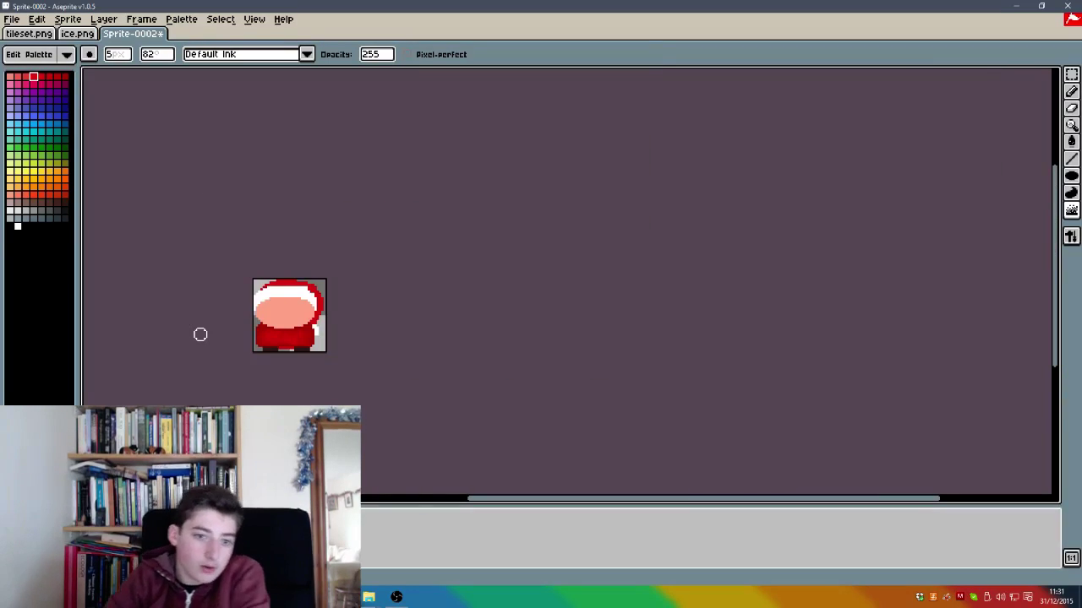
Step: Break up the coat's dark side borders and smooth the mottling with single Pencil pixels in reds sampled from the coat
scroll(253, 313, up, 5)
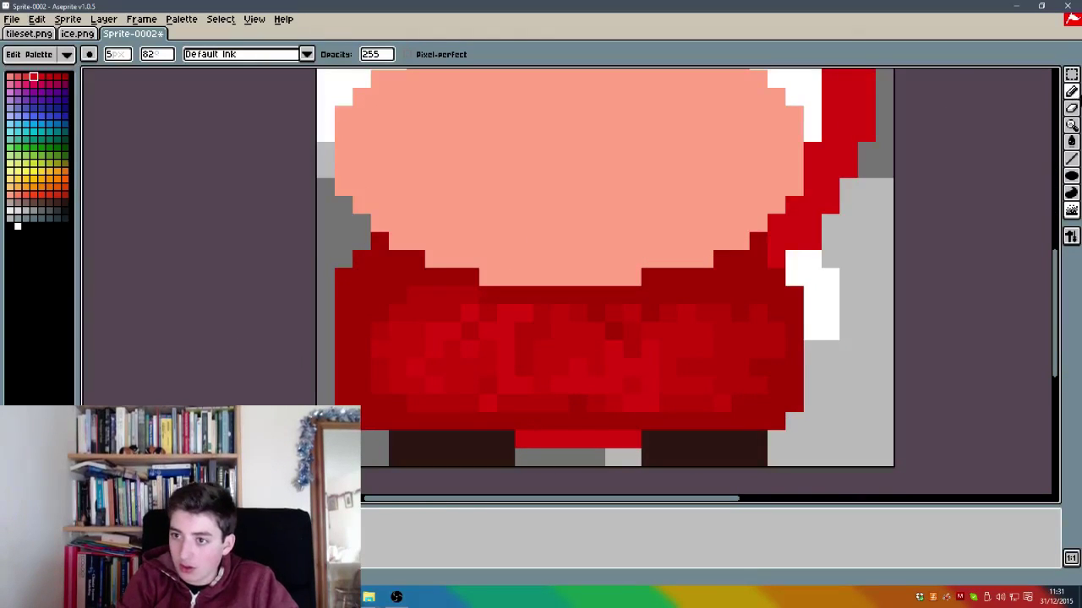
click(1072, 91)
alt+click(777, 338)
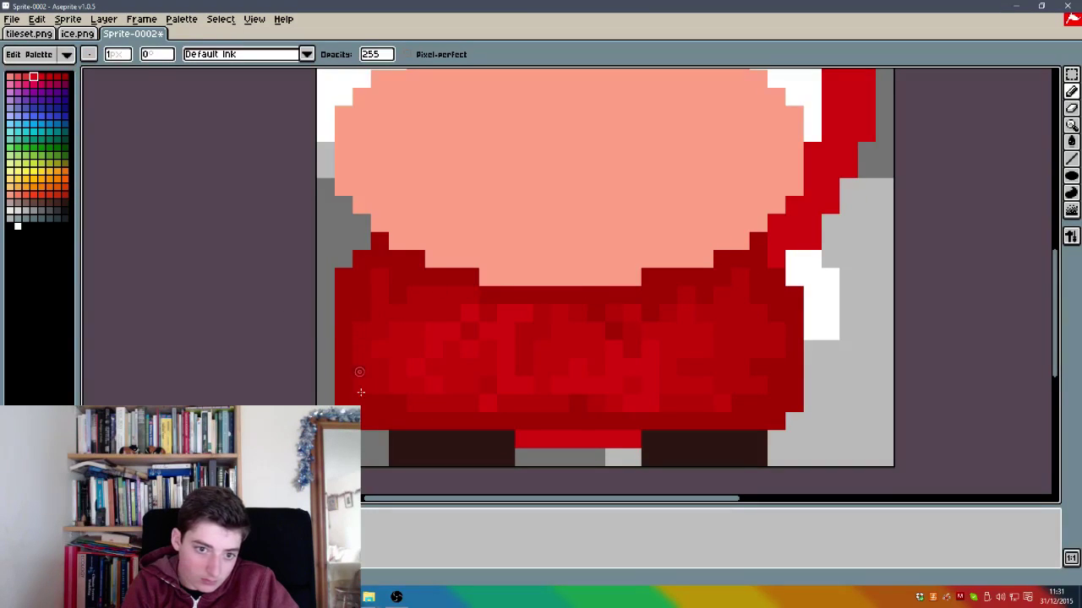
alt+click(406, 341)
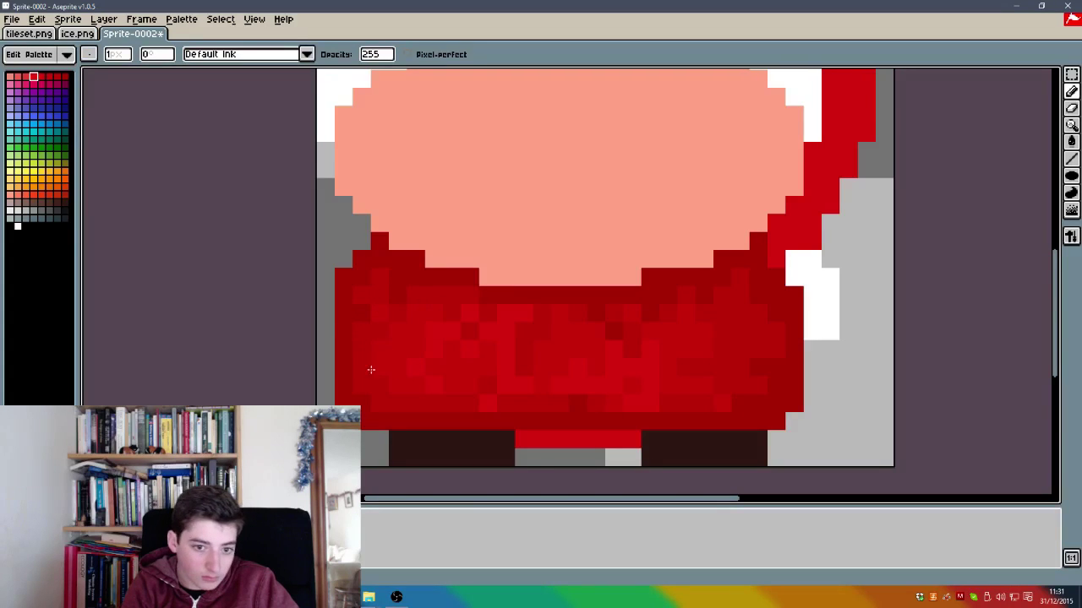
alt+click(394, 355)
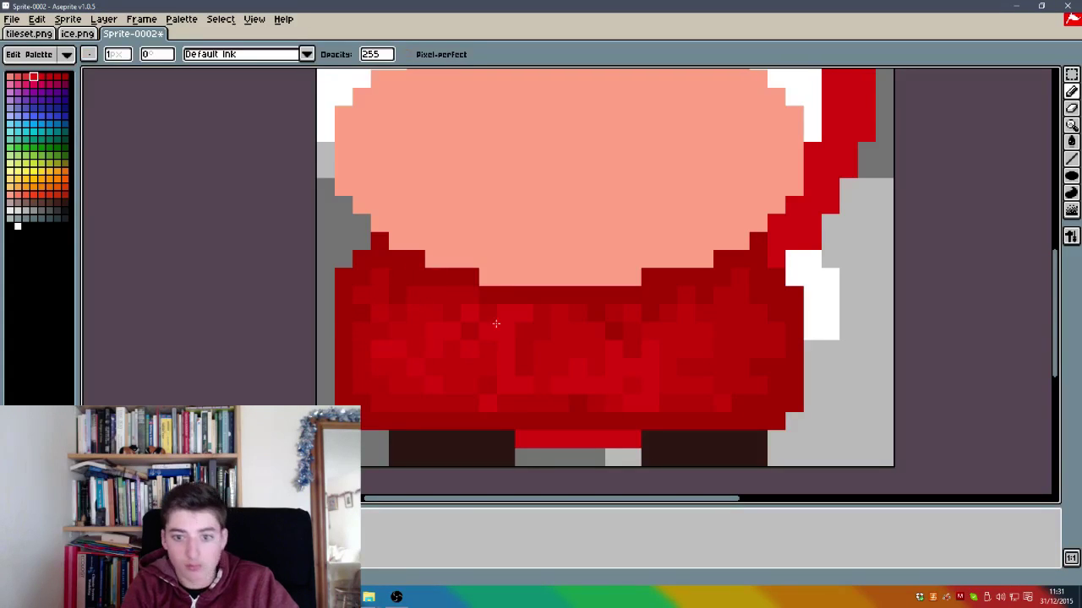
alt+click(715, 321)
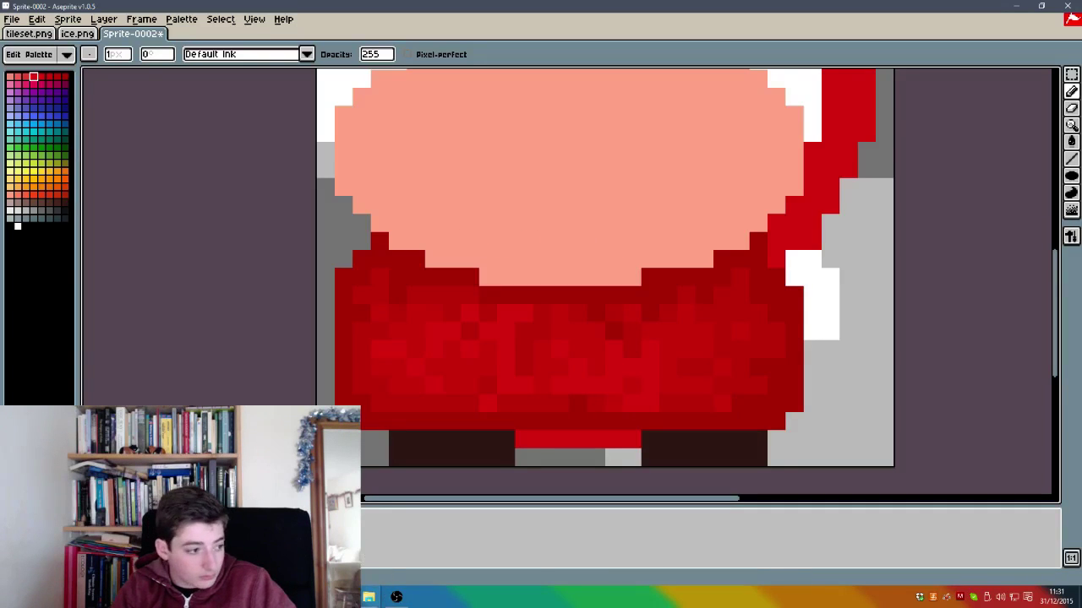
Step: Switch to Open Broadcaster Software to check the stream, and return to the Aseprite sprite
click(396, 598)
click(397, 597)
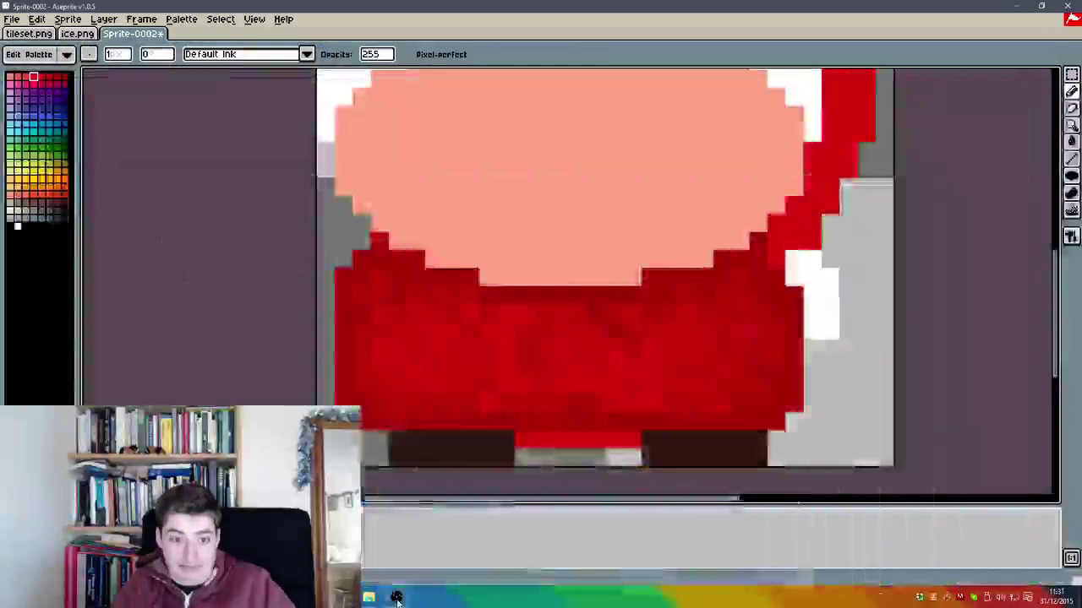
click(397, 597)
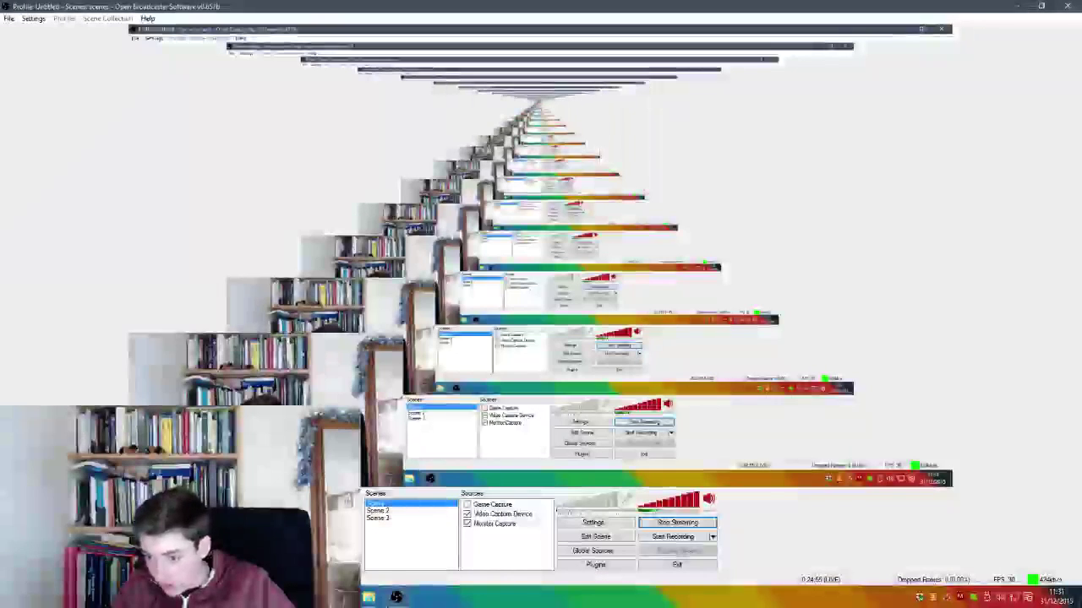
click(393, 600)
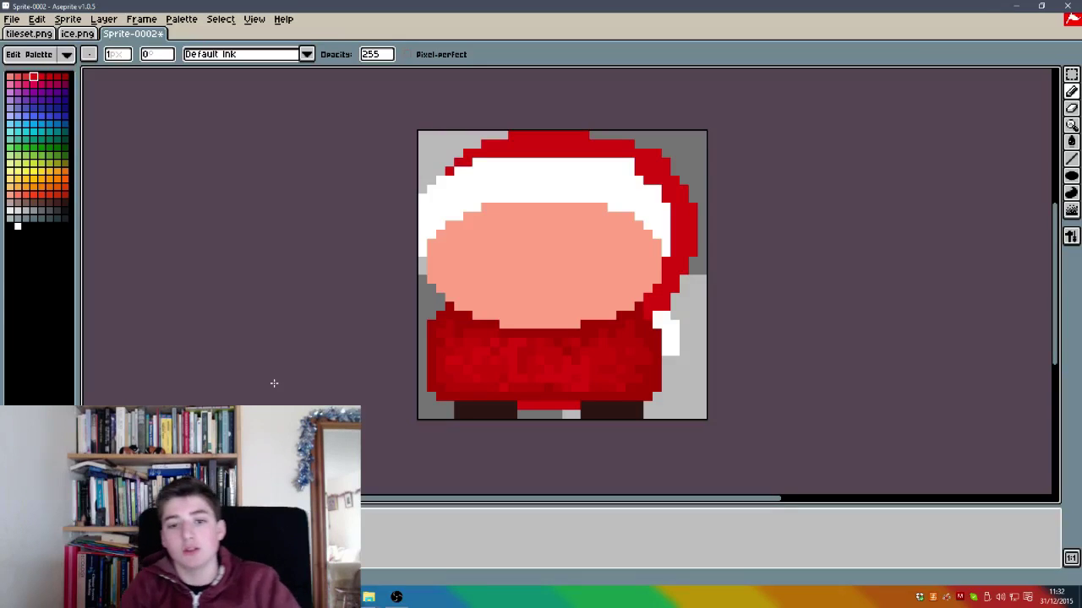
Step: Choose the palette's second-lightest salmon orange and select the whole face area with the Magic Wand
key(alt)
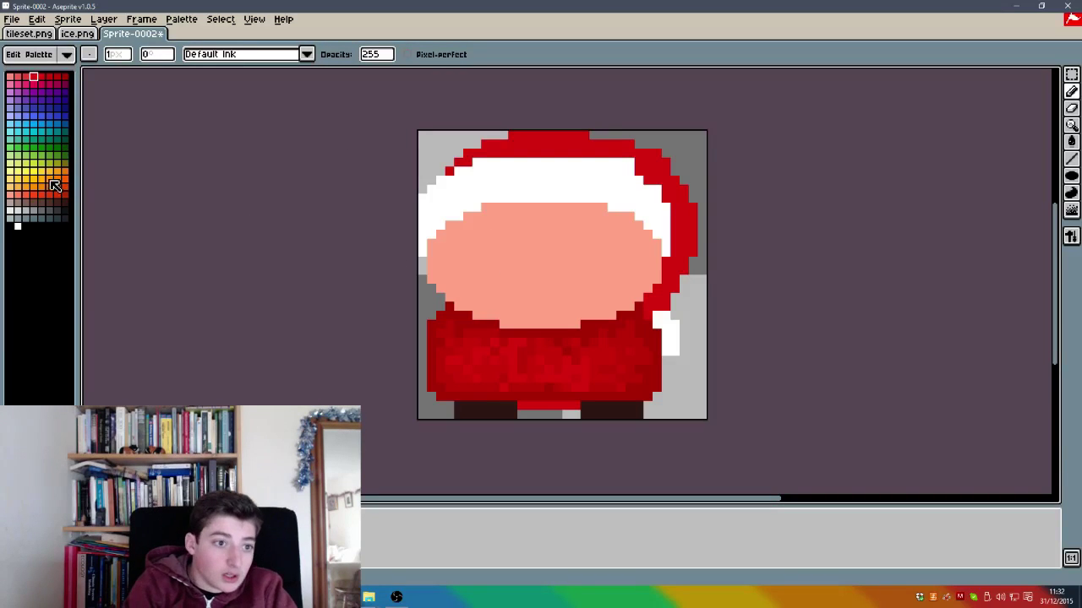
click(17, 194)
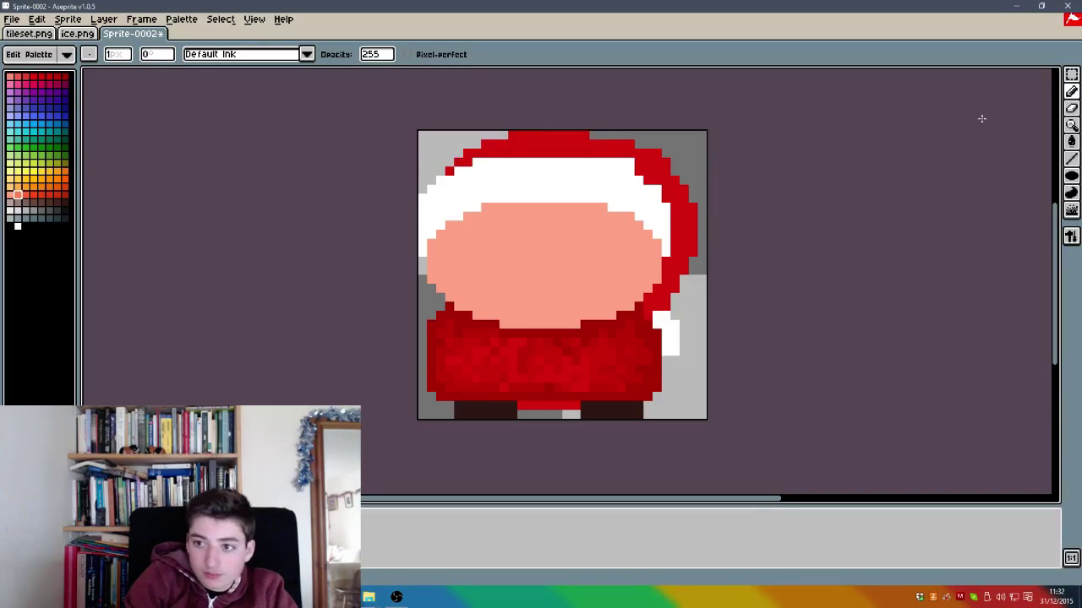
click(1070, 75)
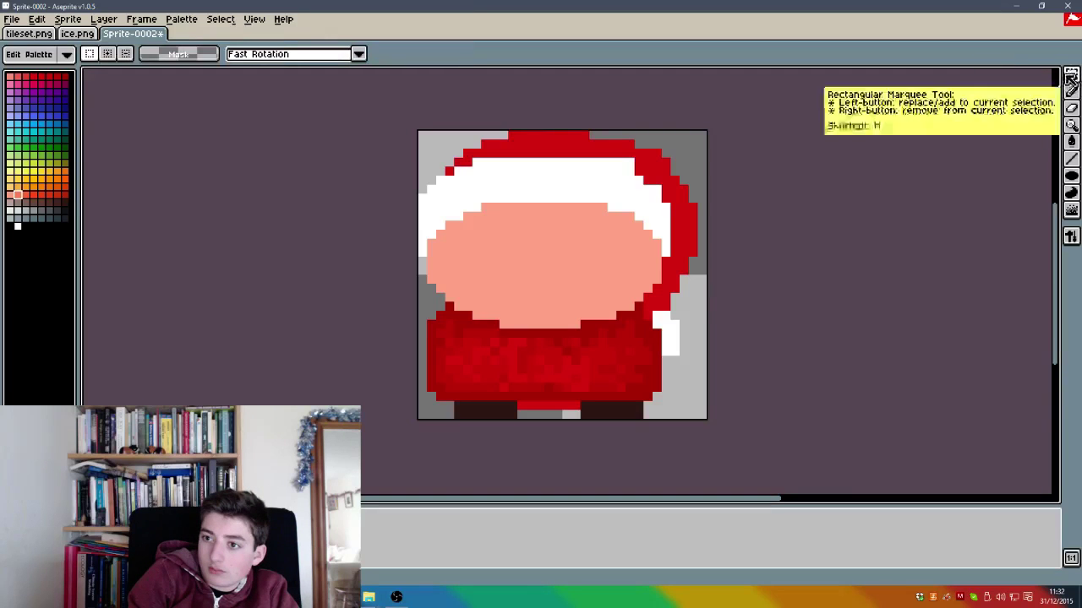
click(1058, 77)
click(630, 245)
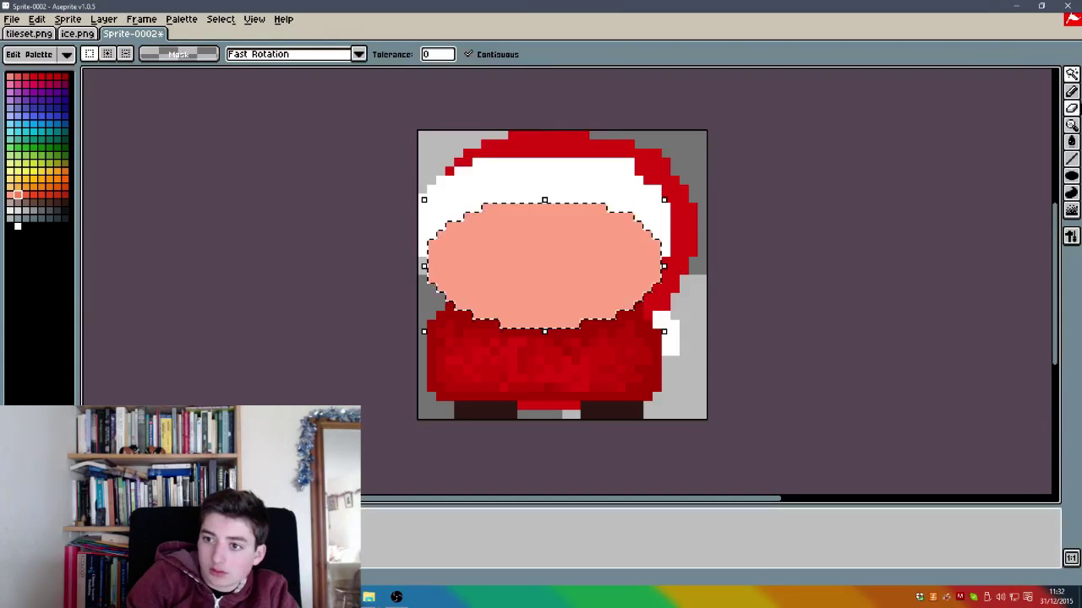
Step: Draw a two-pixel-high darker salmon brow band across the upper face with the Pencil, removing stray pixels and making its lower row shorter
click(1071, 91)
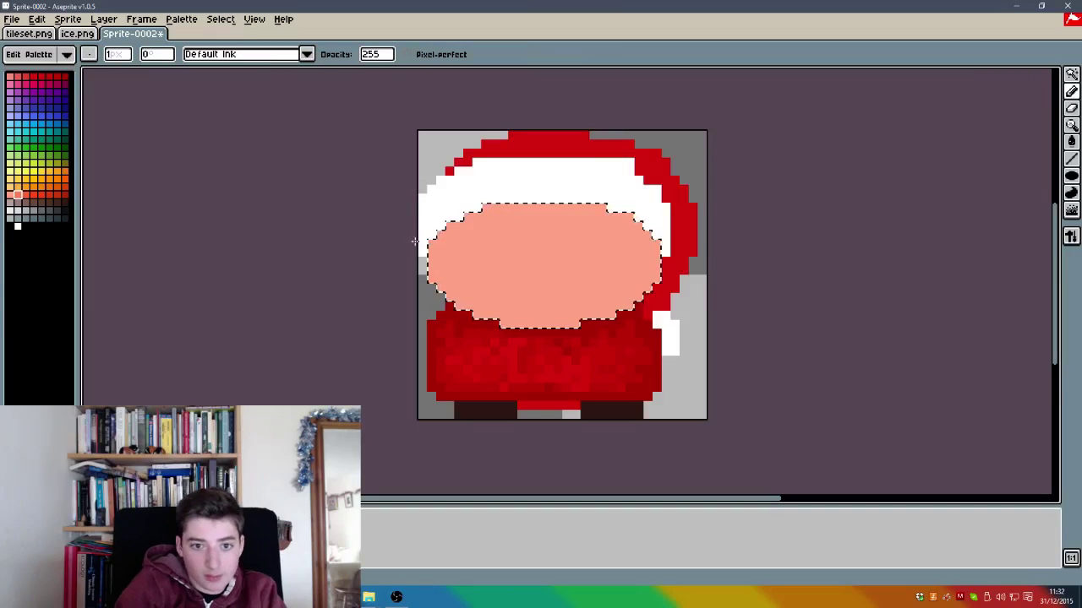
key(ctrl+z)
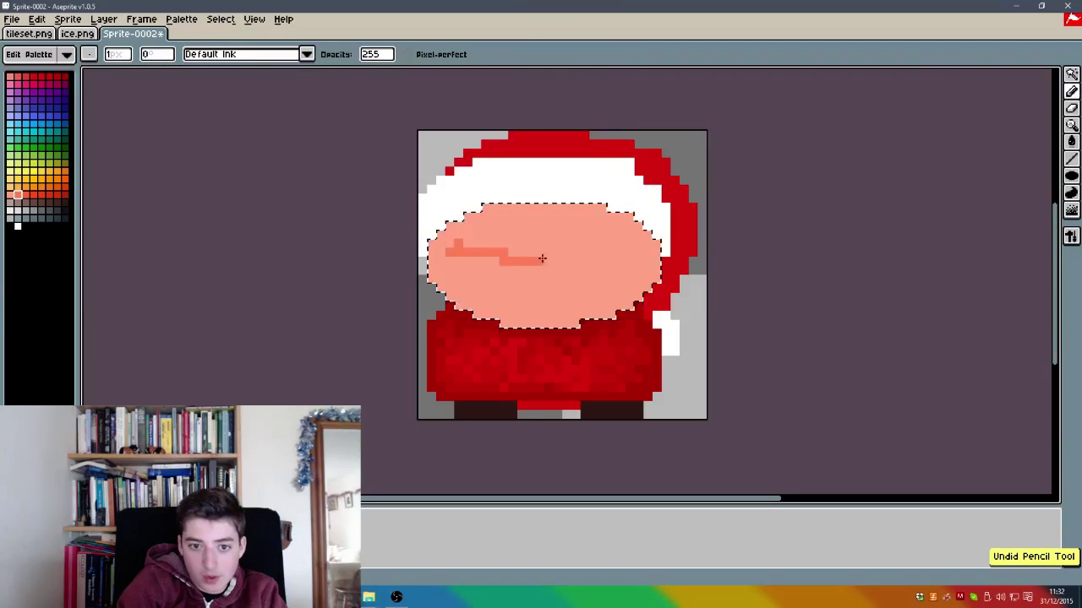
key(ctrl+z)
drag(464, 251, 574, 255)
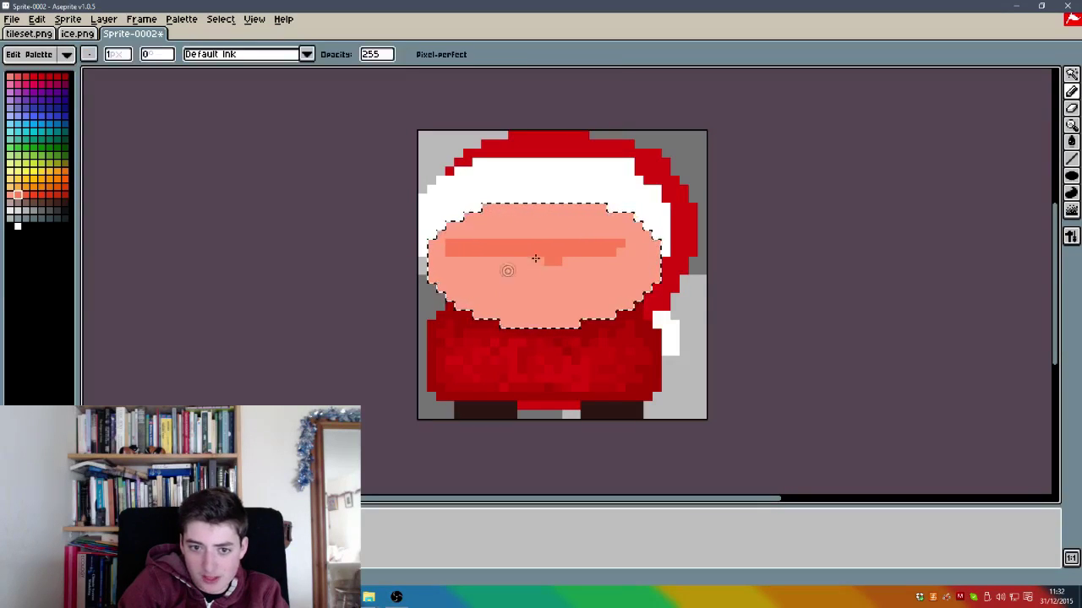
alt+click(607, 246)
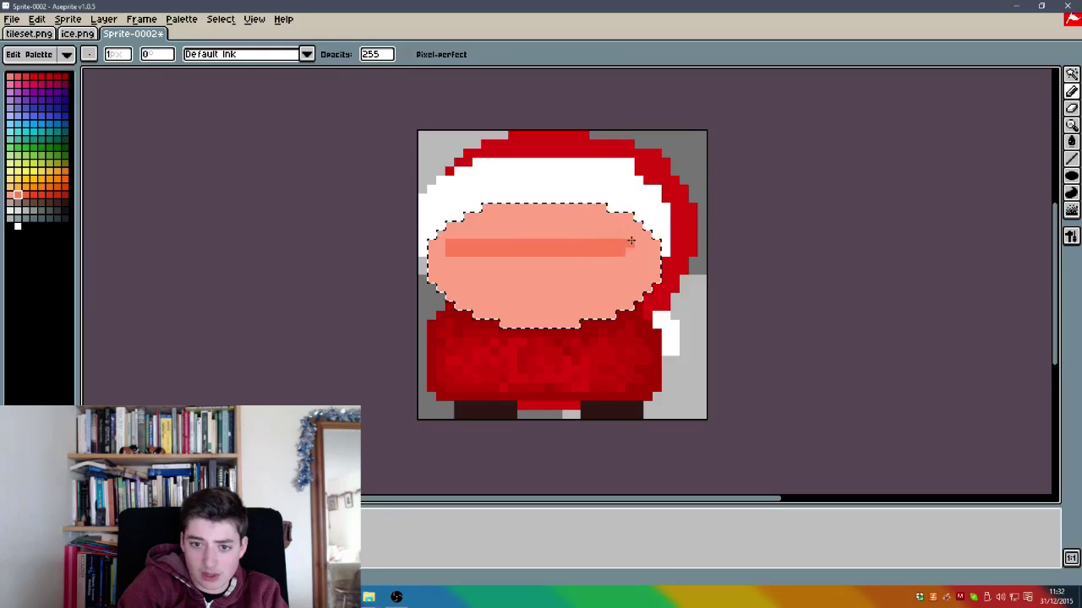
alt+click(448, 274)
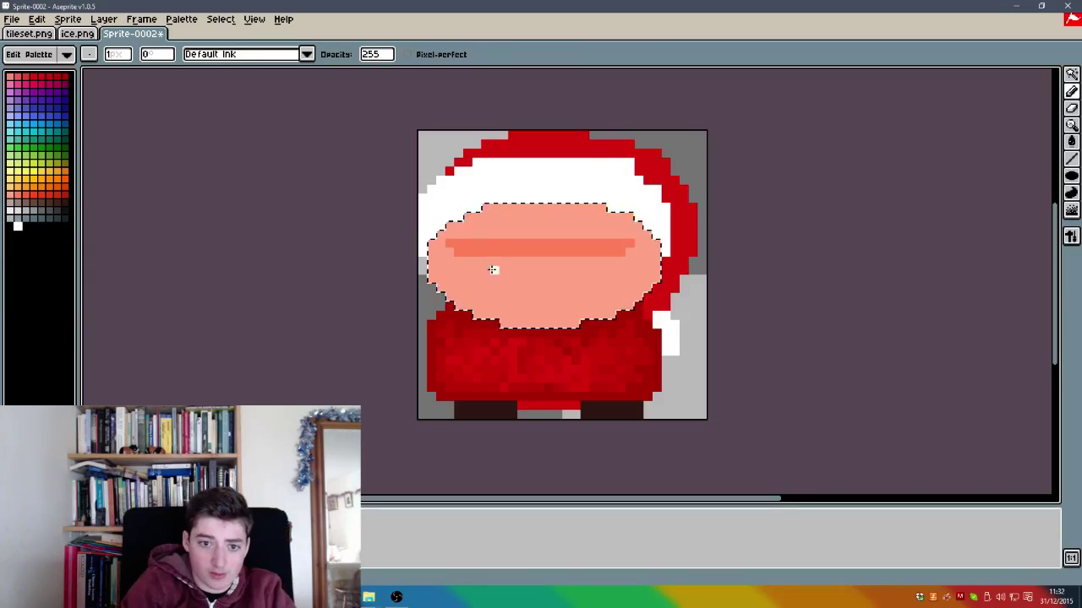
Step: Draw two white eyes directly under the brow band, each five pixels wide above and three below, undoing stray pixels
drag(465, 262, 496, 263)
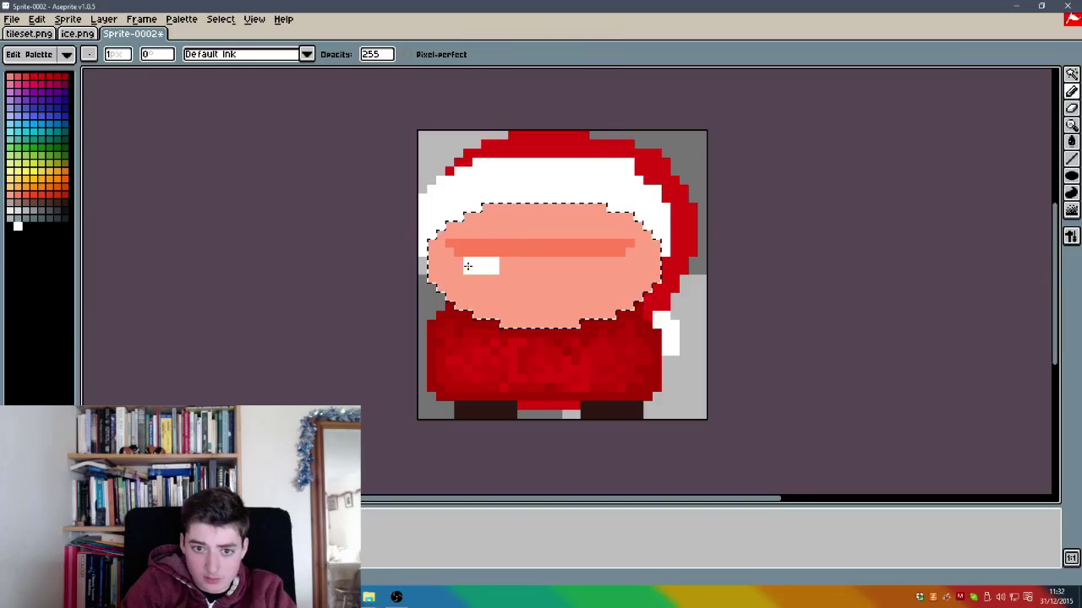
key(ctrl+z)
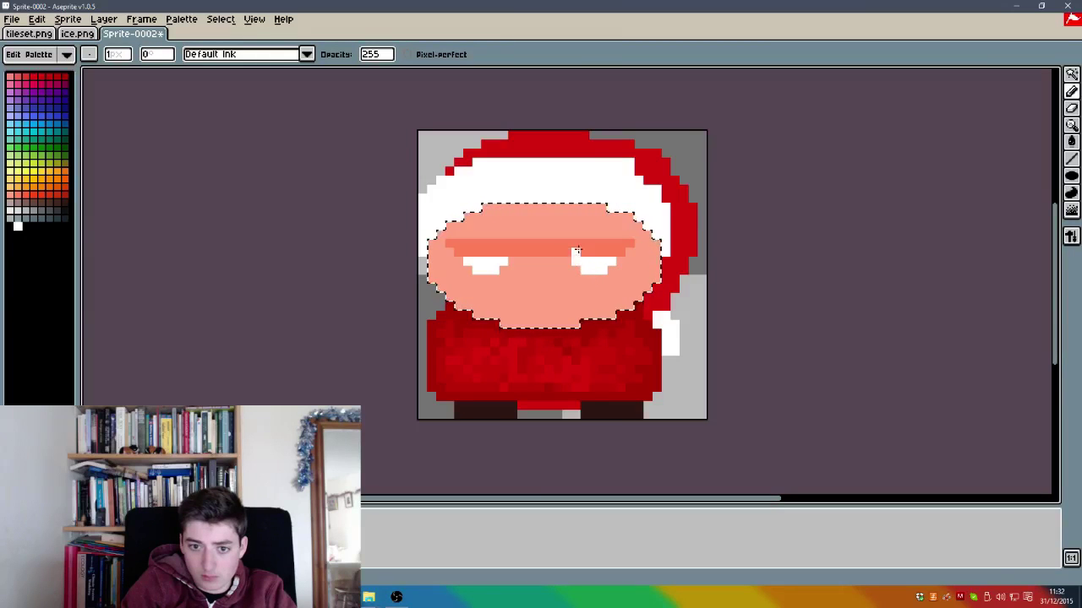
key(ctrl+z)
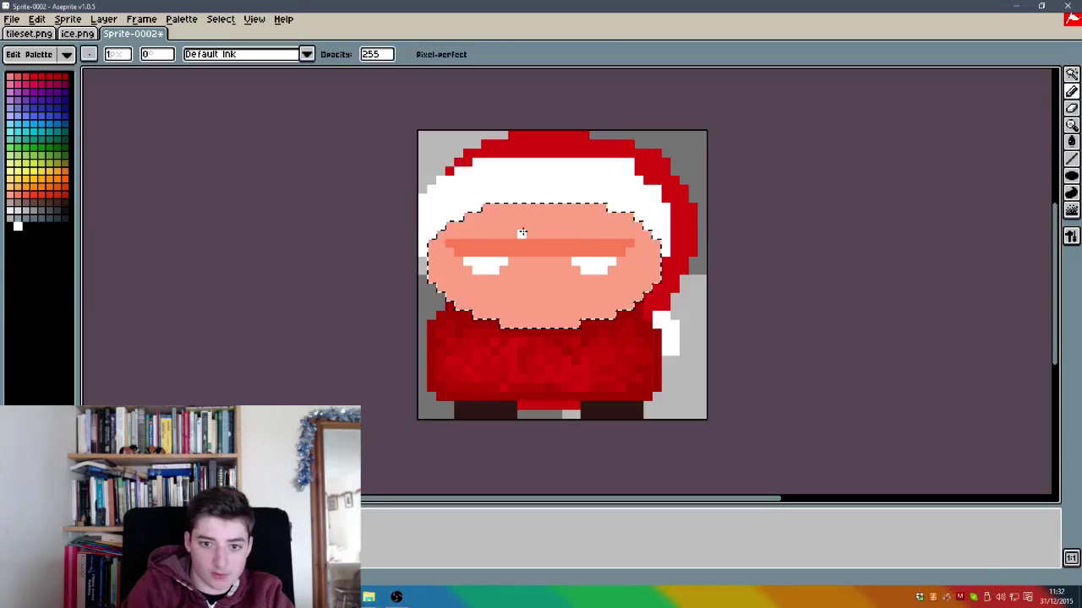
scroll(522, 226, up, 3)
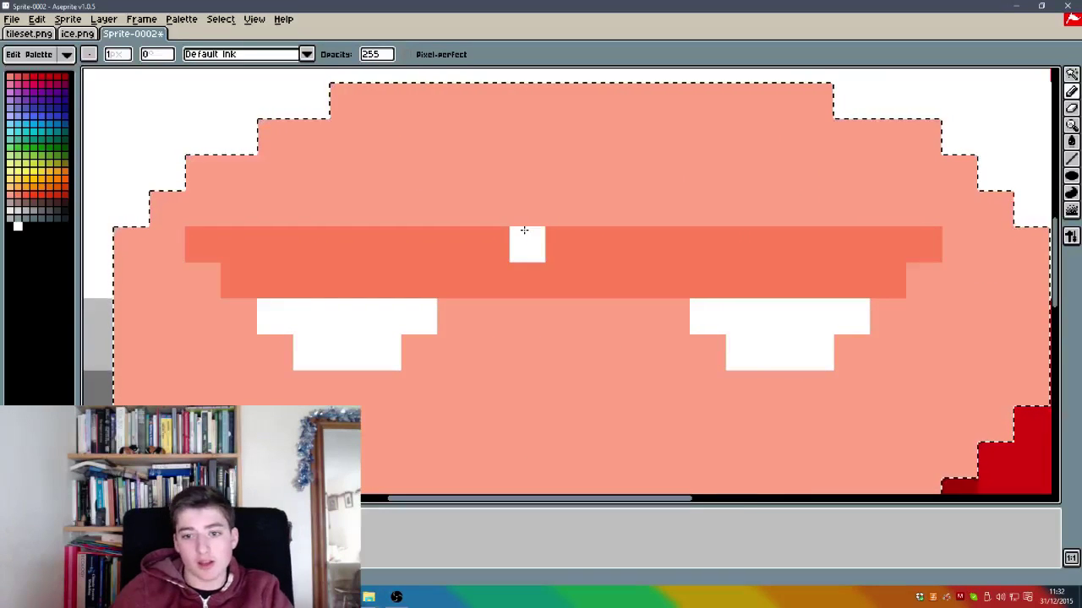
scroll(527, 254, down, 2)
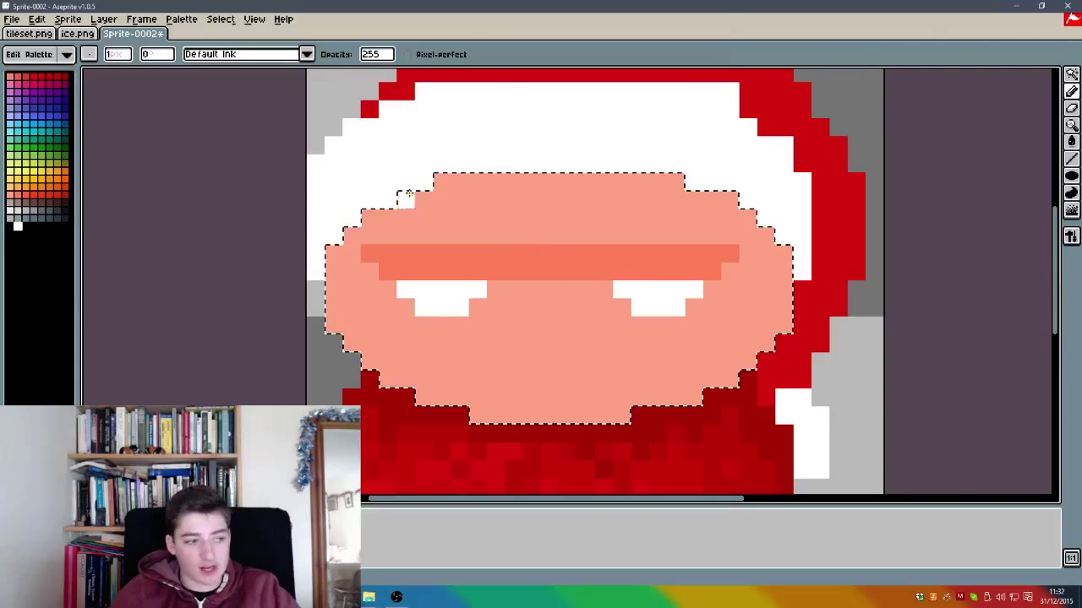
Step: Clear the face selection and move each white eye two pixels towards the centre of the face
click(1072, 74)
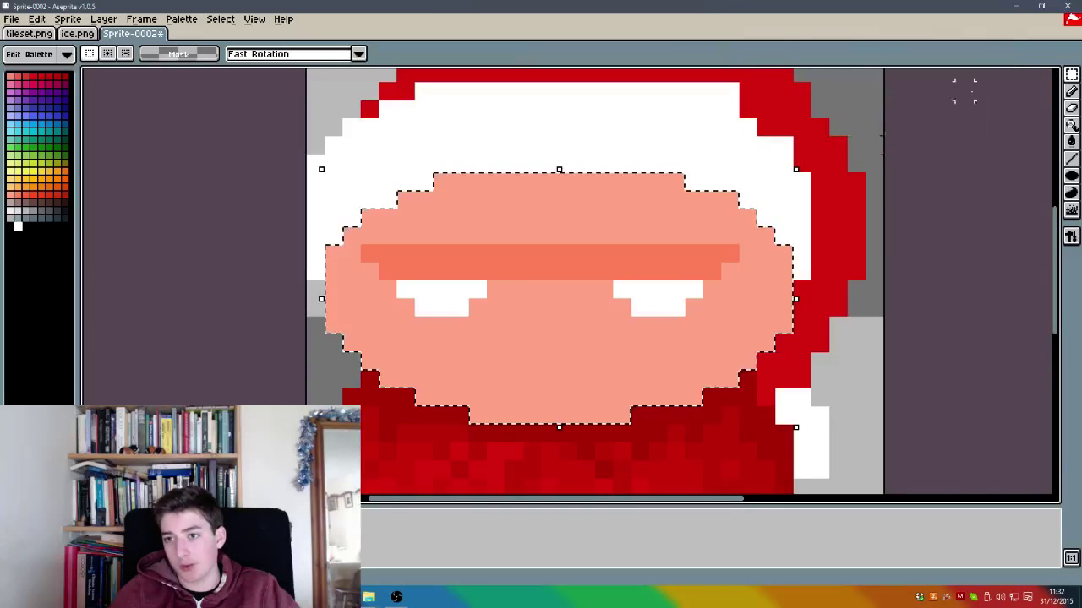
click(892, 379)
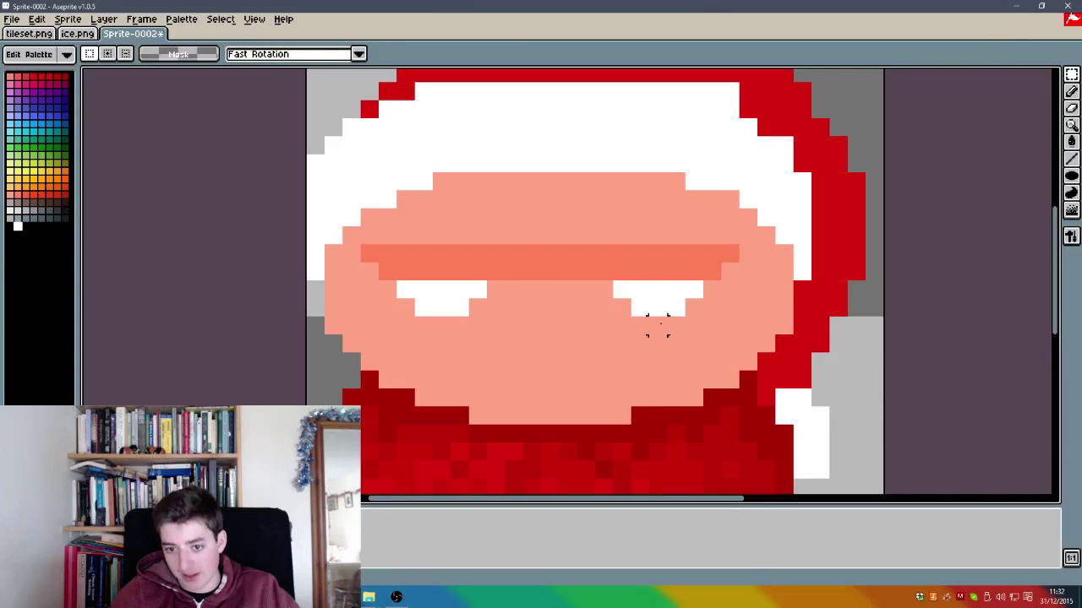
drag(661, 324, 601, 288)
click(730, 326)
key(Left)
click(495, 307)
drag(513, 343, 382, 281)
key(Right)
drag(681, 348, 583, 279)
key(Left)
click(990, 313)
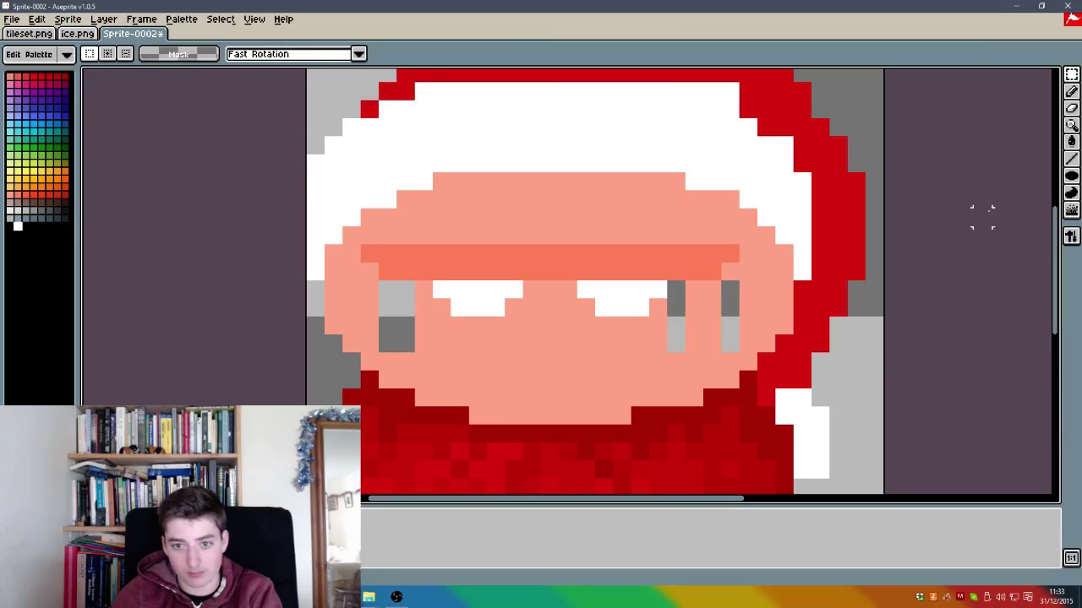
Step: Fill the transparent gaps beside both eyes with the face's light salmon using the Pencil
click(1071, 108)
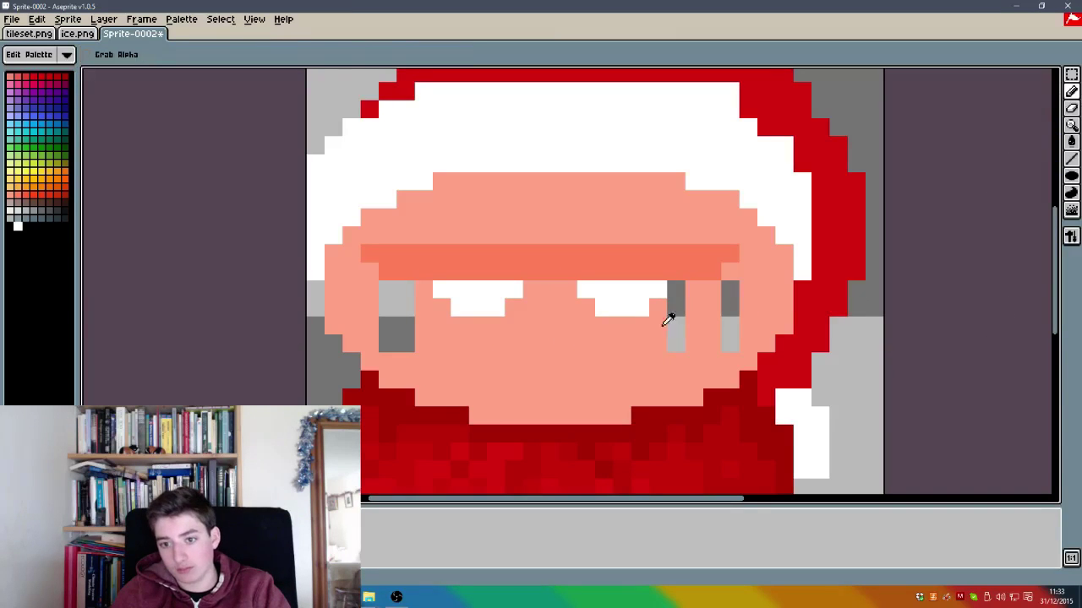
key(ctrl+z)
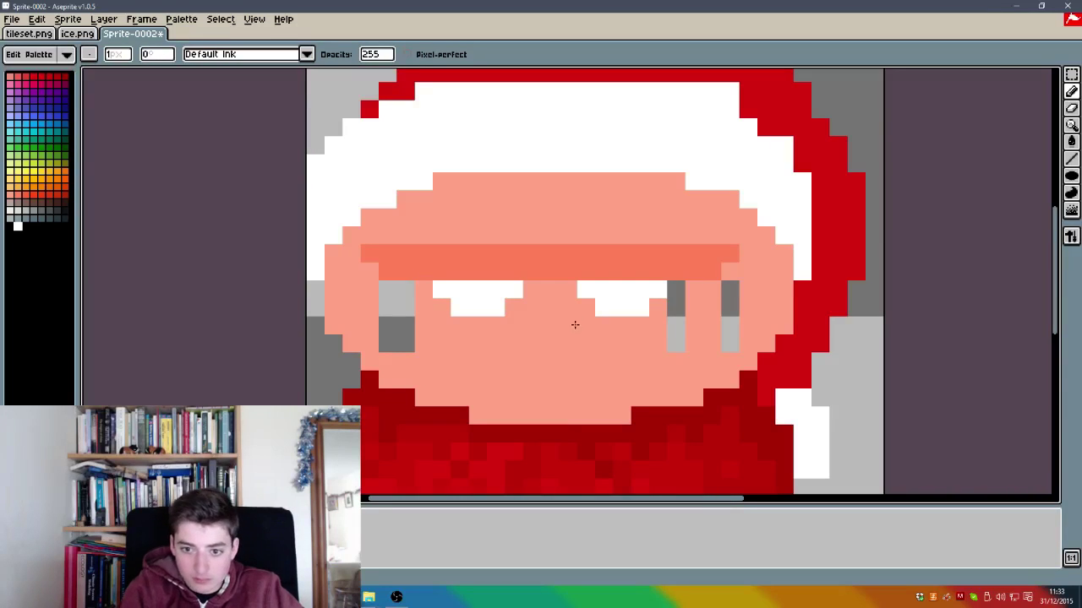
drag(672, 344, 679, 291)
drag(726, 333, 730, 286)
drag(409, 342, 400, 349)
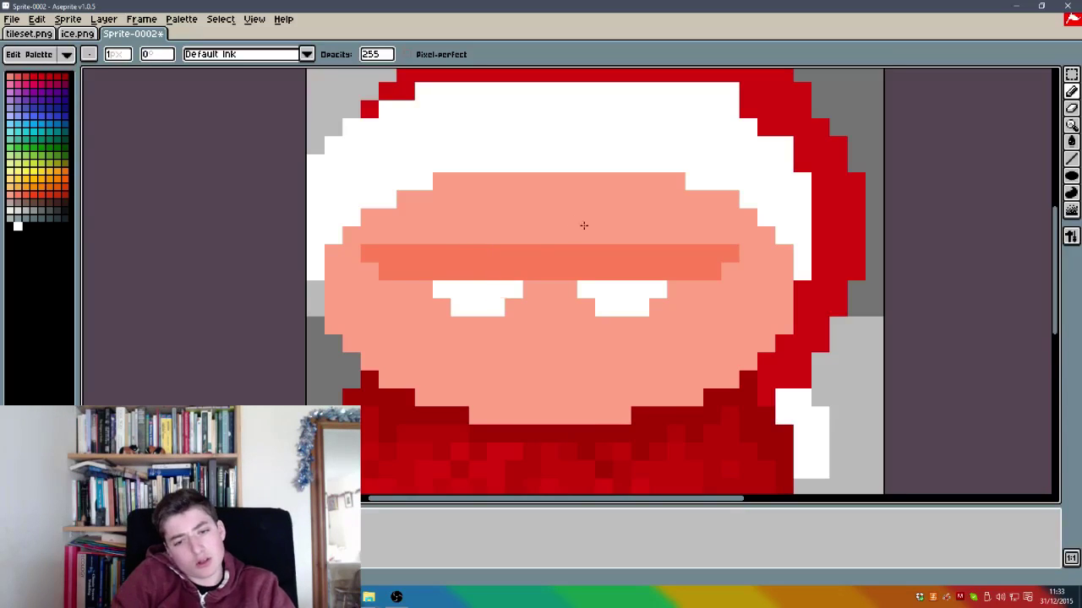
Step: Sample the hat trim's white, then draw a beard band along the jaw over the collar and an arched moustache under the eyes
scroll(554, 226, down, 1)
scroll(553, 226, down, 1)
scroll(520, 230, up, 2)
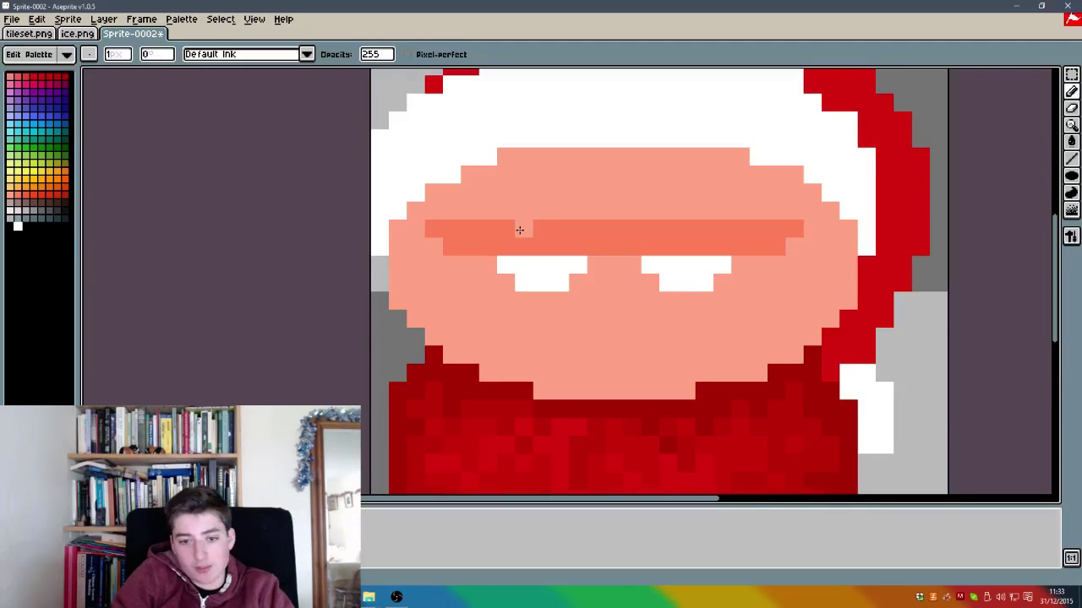
alt+click(422, 143)
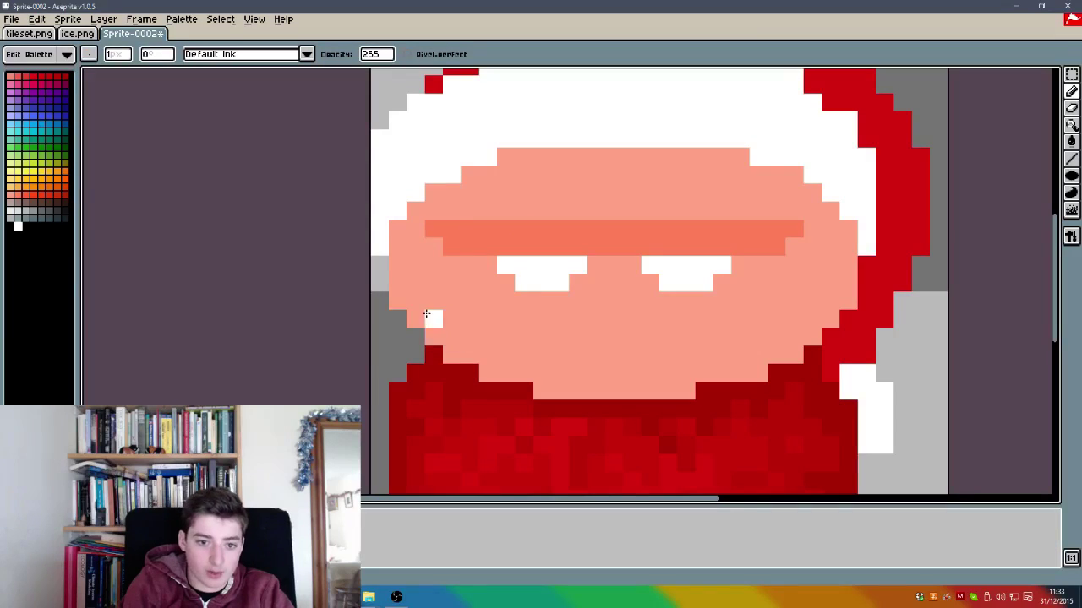
mouse_move(400, 290)
mouse_down()
mouse_move(446, 371)
mouse_move(401, 302)
mouse_move(467, 383)
mouse_move(448, 356)
mouse_move(456, 341)
mouse_move(525, 431)
mouse_move(583, 432)
mouse_move(591, 445)
mouse_move(638, 399)
mouse_move(645, 418)
mouse_move(679, 407)
mouse_move(706, 379)
mouse_move(675, 394)
mouse_move(736, 375)
mouse_move(765, 393)
mouse_move(777, 381)
mouse_move(776, 393)
mouse_move(845, 308)
mouse_up()
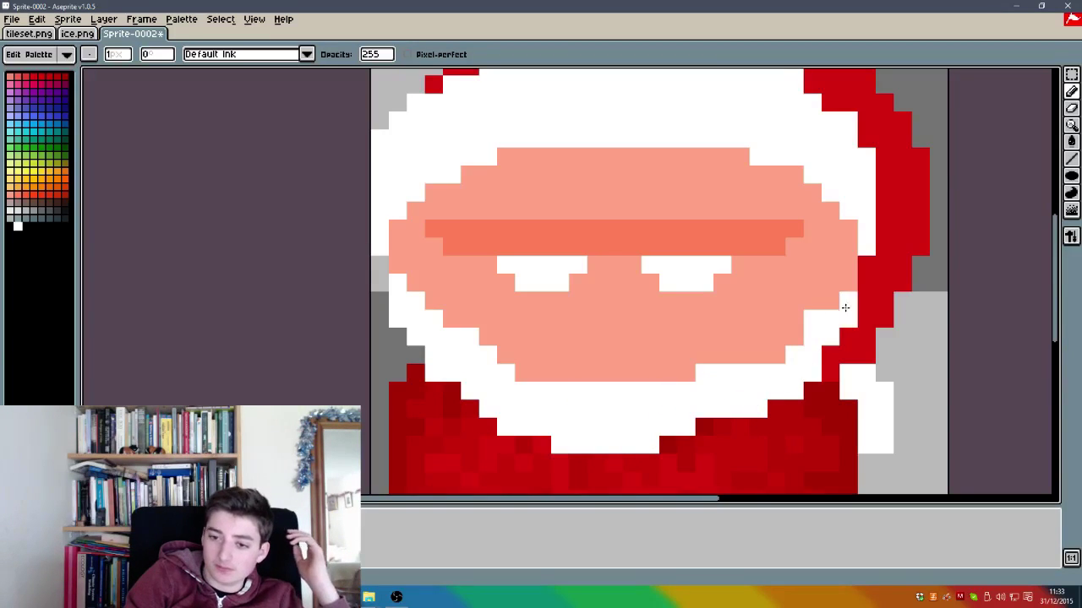
drag(735, 400, 669, 442)
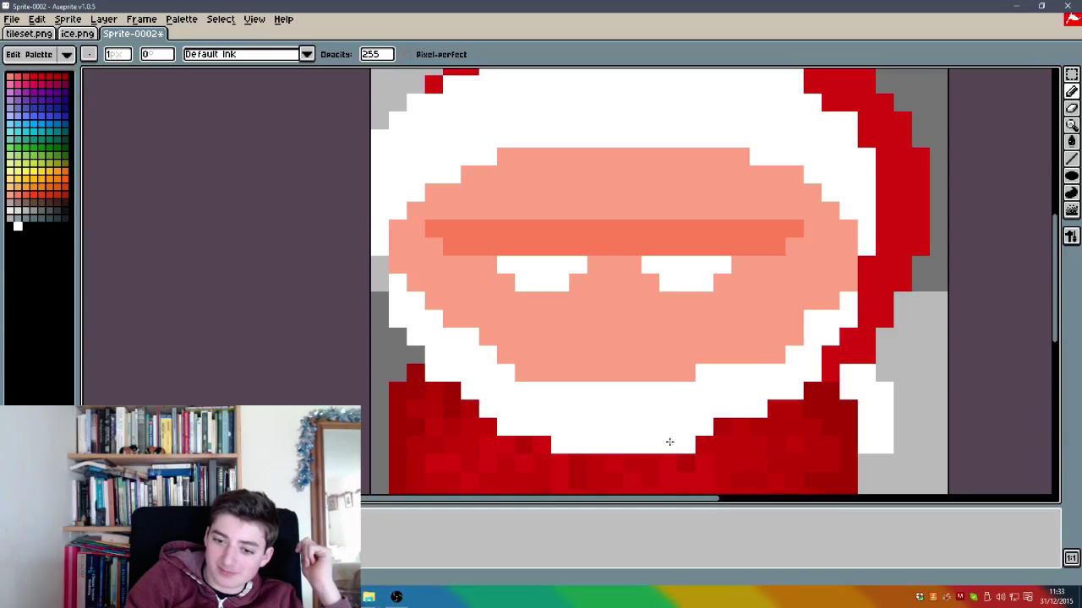
mouse_move(545, 334)
mouse_down()
mouse_move(486, 355)
mouse_move(505, 351)
mouse_move(533, 338)
mouse_move(473, 343)
mouse_move(566, 318)
mouse_up()
mouse_move(626, 316)
mouse_down()
mouse_move(727, 358)
mouse_move(768, 359)
mouse_move(801, 337)
mouse_up()
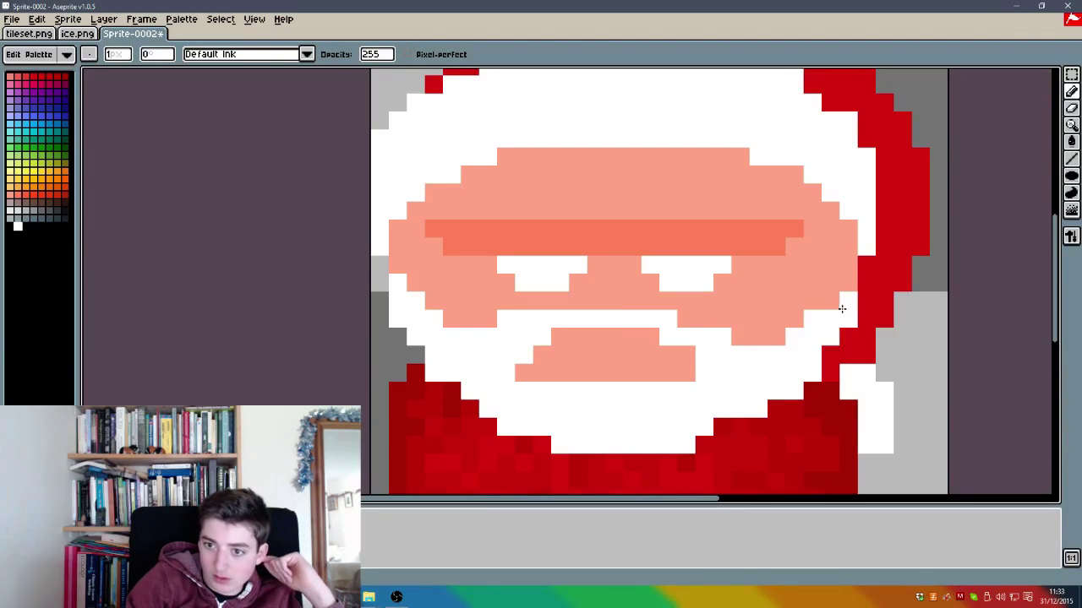
Step: Extend the white beard down over the coat, tapering it to ragged tips near the hem, and undo the extra tip pixels
scroll(716, 309, down, 4)
scroll(711, 246, up, 3)
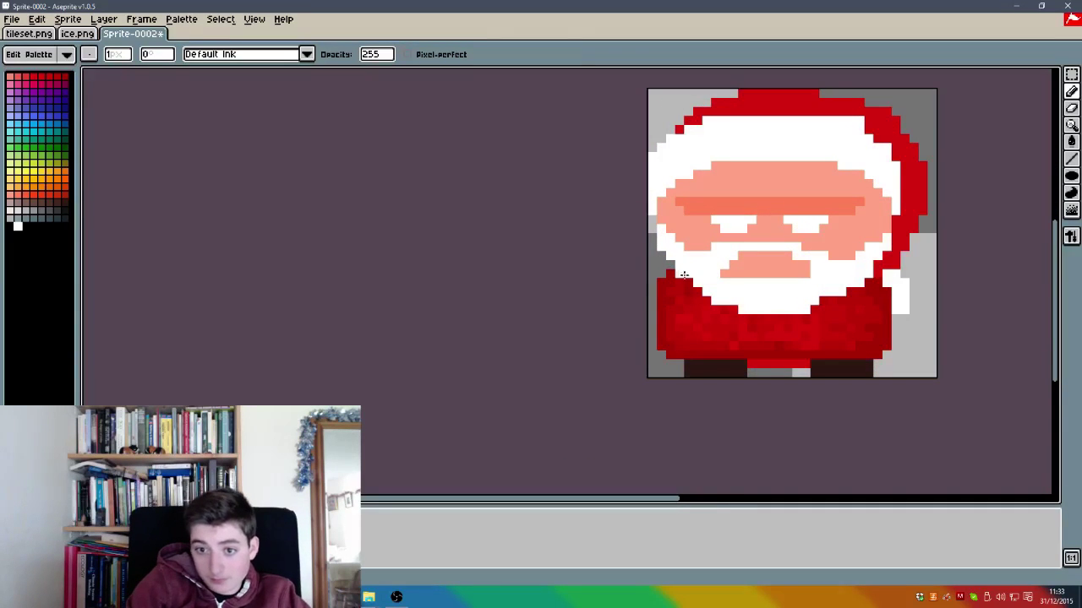
mouse_move(681, 269)
mouse_down()
mouse_move(713, 318)
mouse_move(708, 306)
mouse_move(742, 304)
mouse_move(745, 319)
mouse_move(781, 330)
mouse_move(803, 306)
mouse_move(807, 339)
mouse_move(831, 297)
mouse_move(781, 329)
mouse_move(760, 317)
mouse_up()
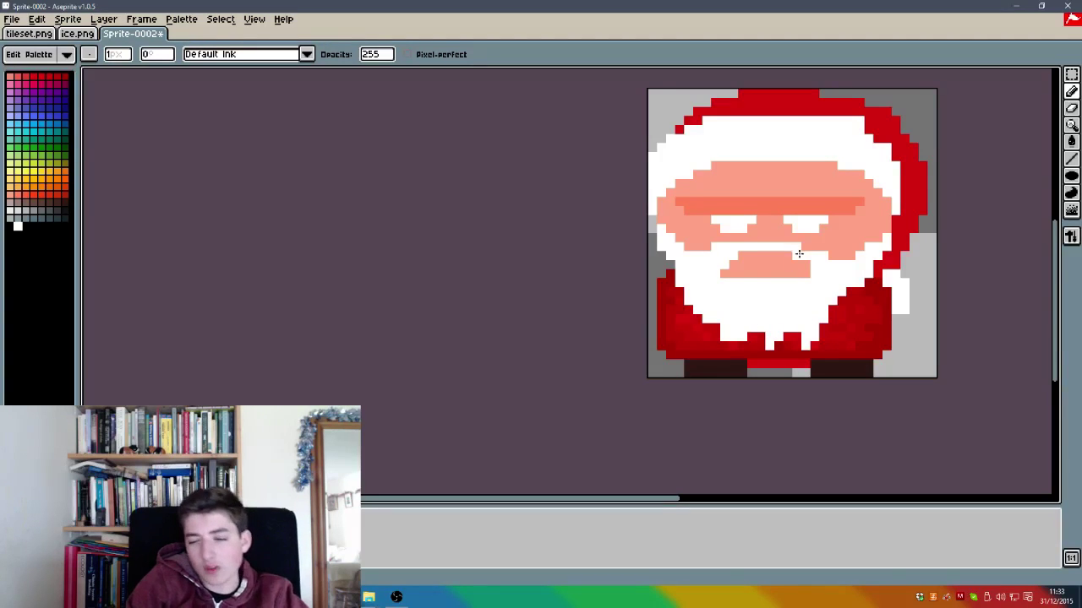
click(732, 345)
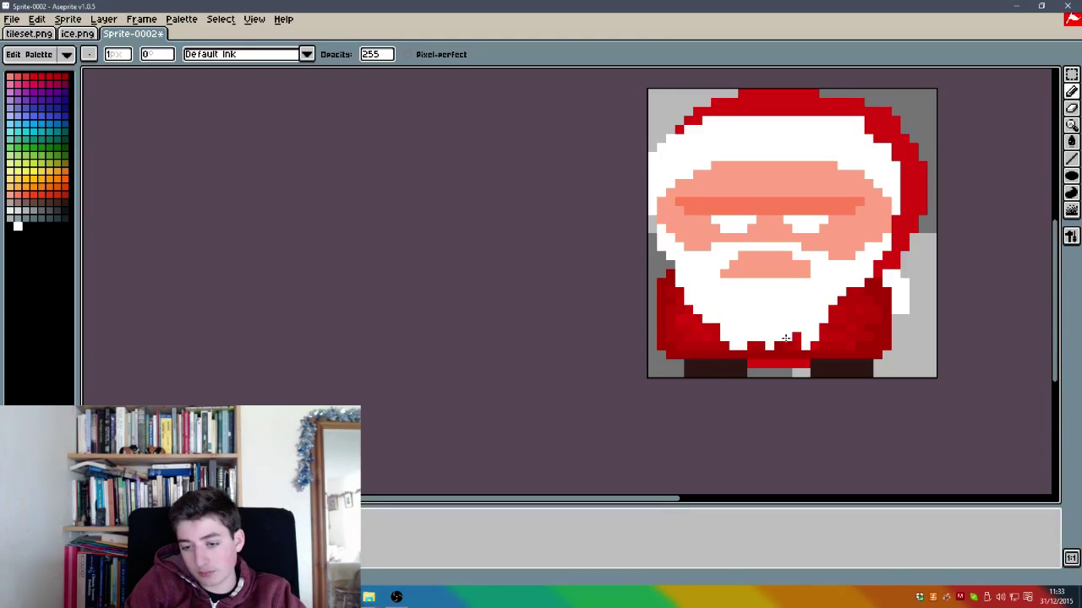
key(ctrl)
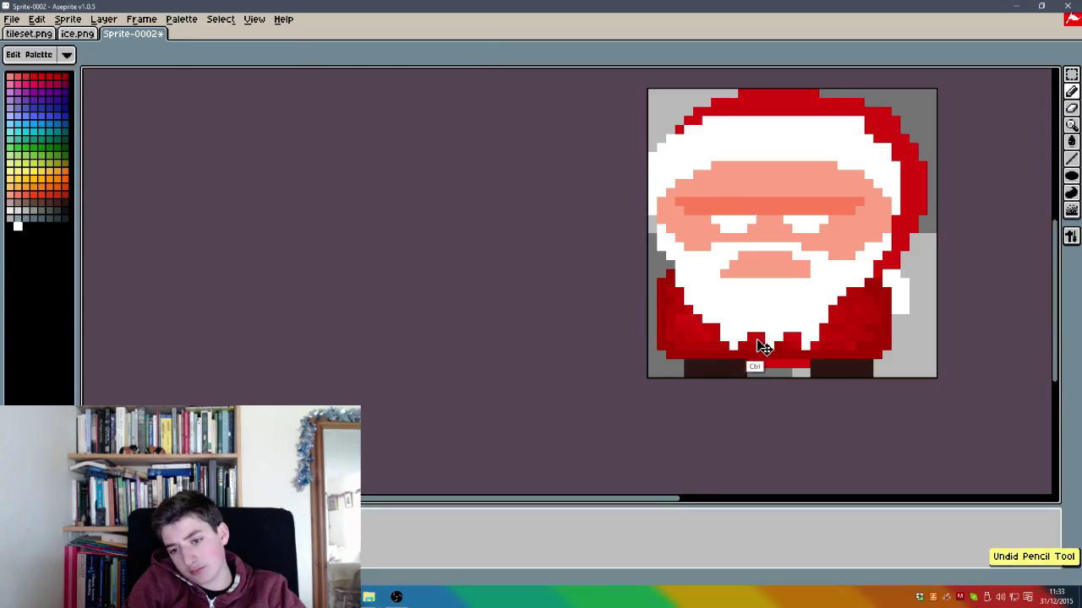
Step: Refine the beard's ragged tips and side edges with white and sampled coat red, undoing the stray pixels
click(754, 340)
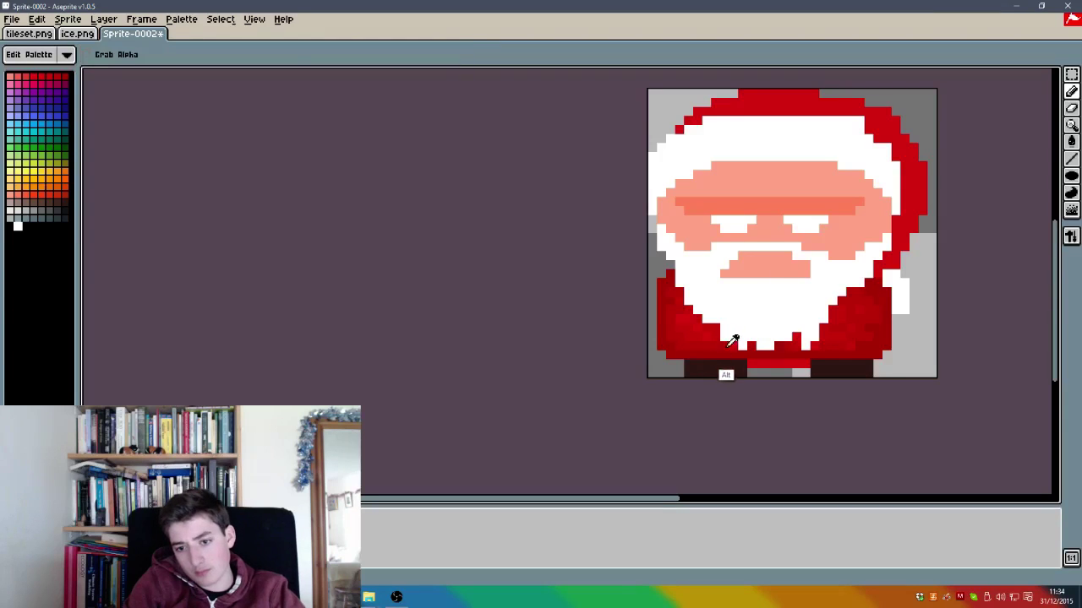
alt+click(731, 344)
click(725, 338)
key(alt)
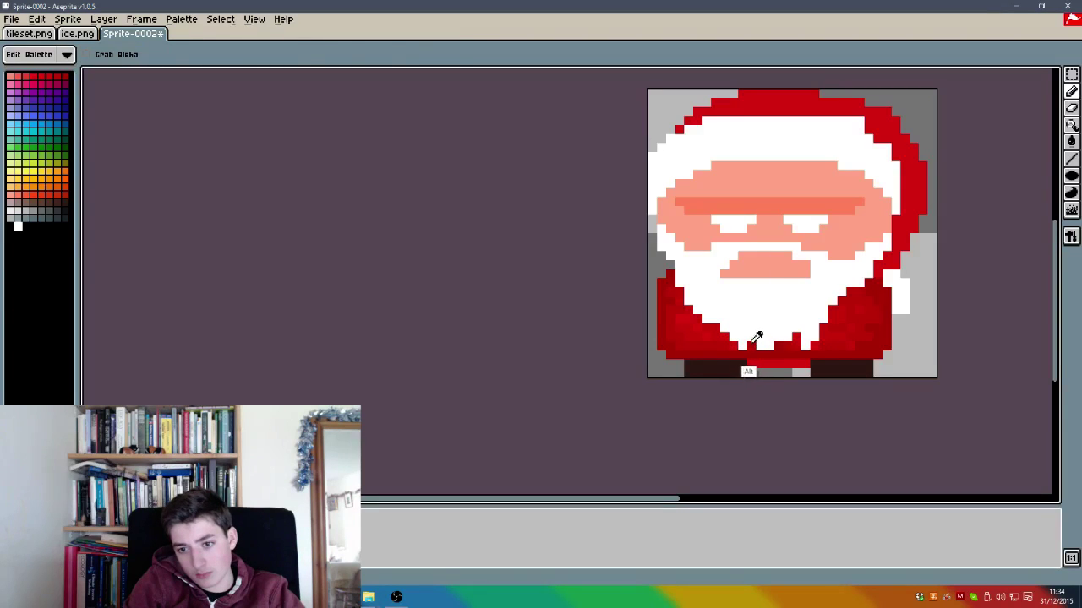
key(alt)
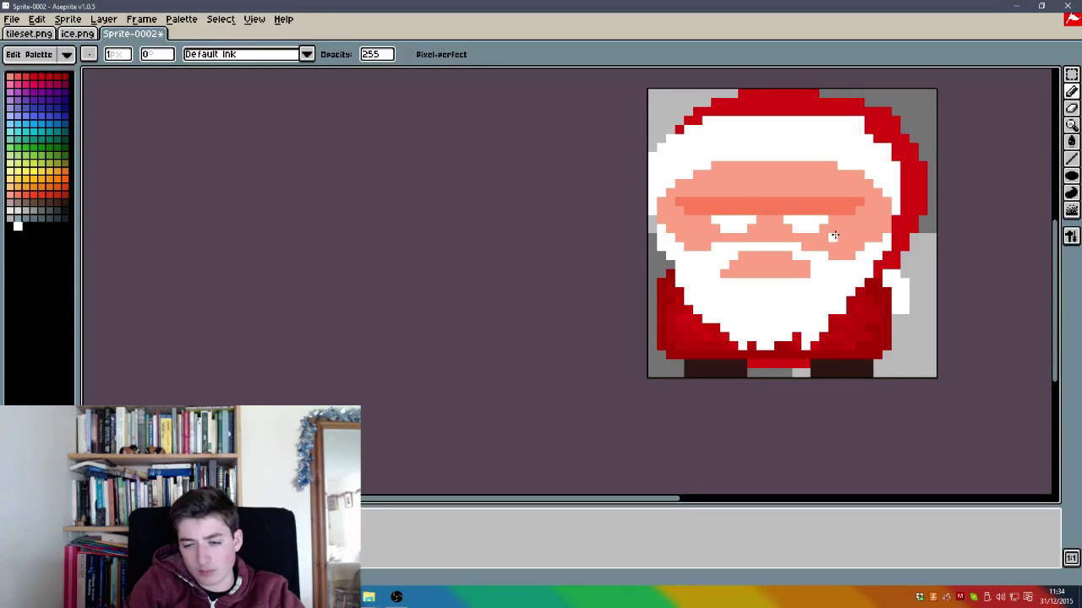
key(ctrl)
key(ctrl+z)
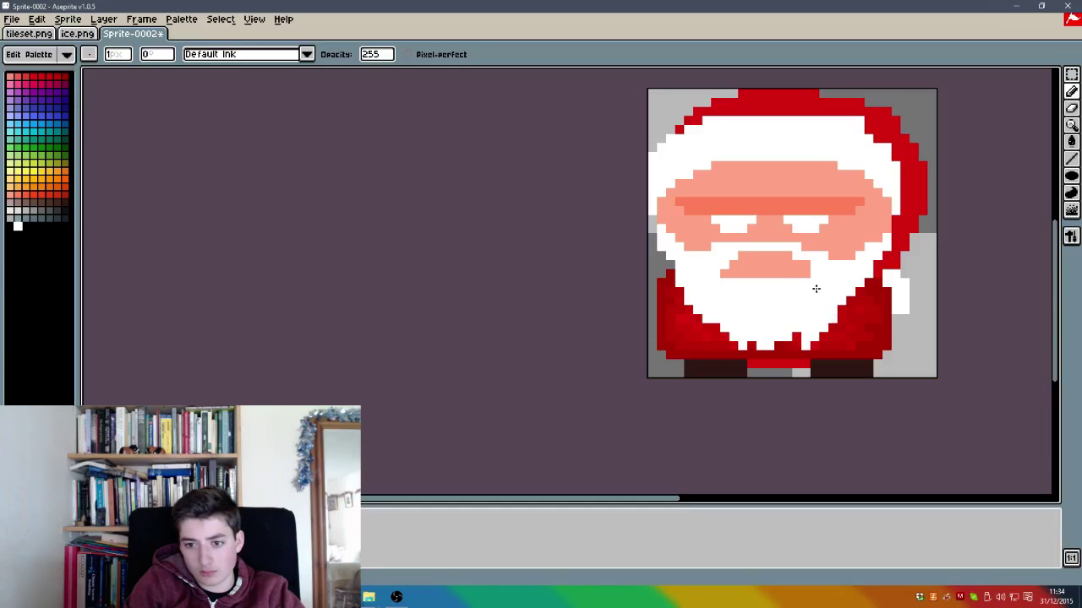
key(ctrl+z)
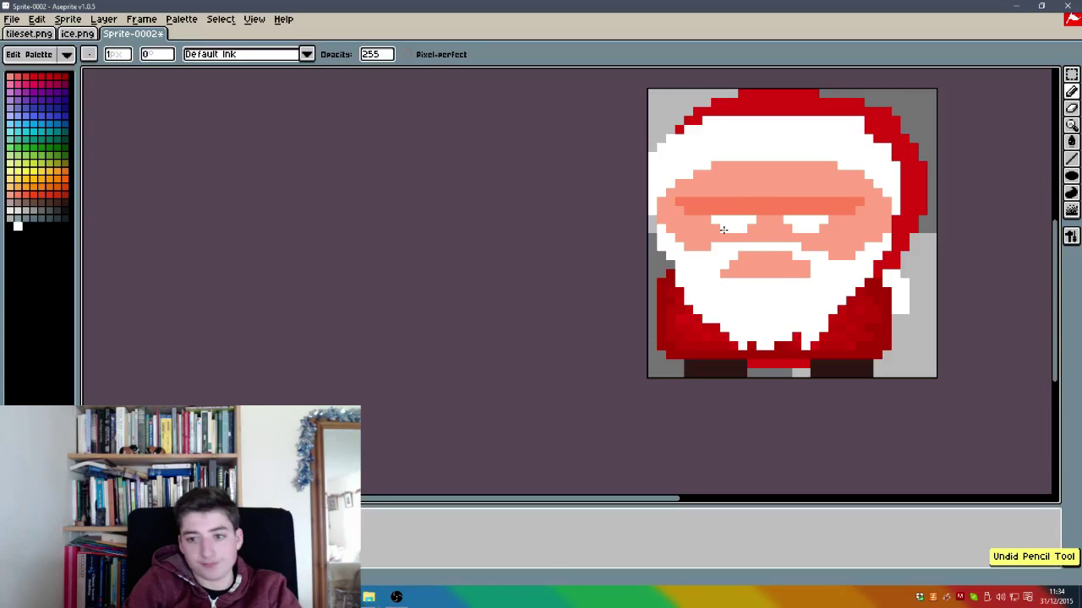
key(alt)
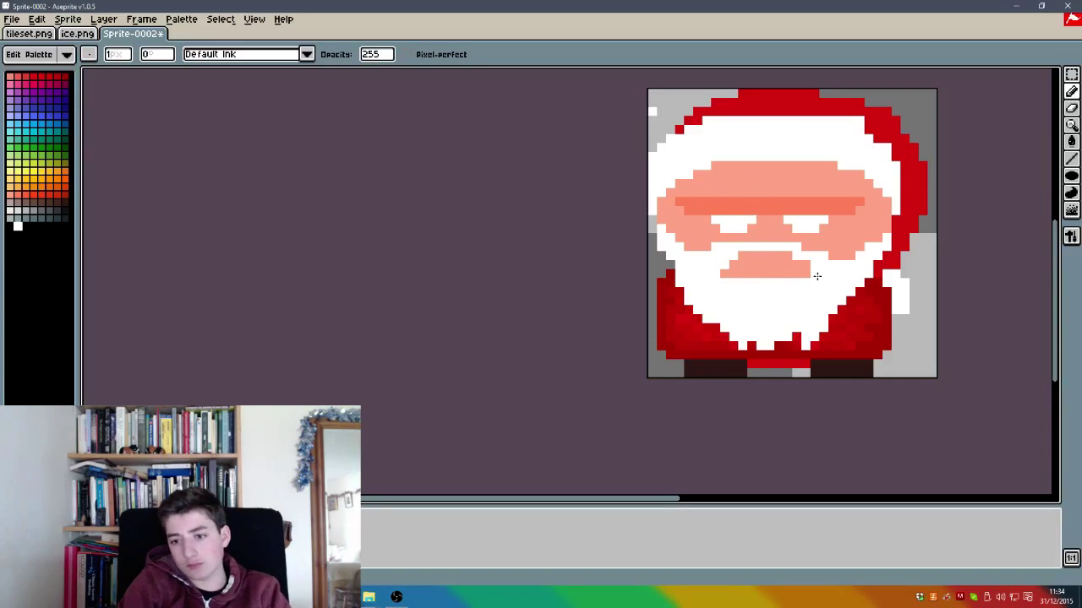
key(ctrl+z)
key(ctrl)
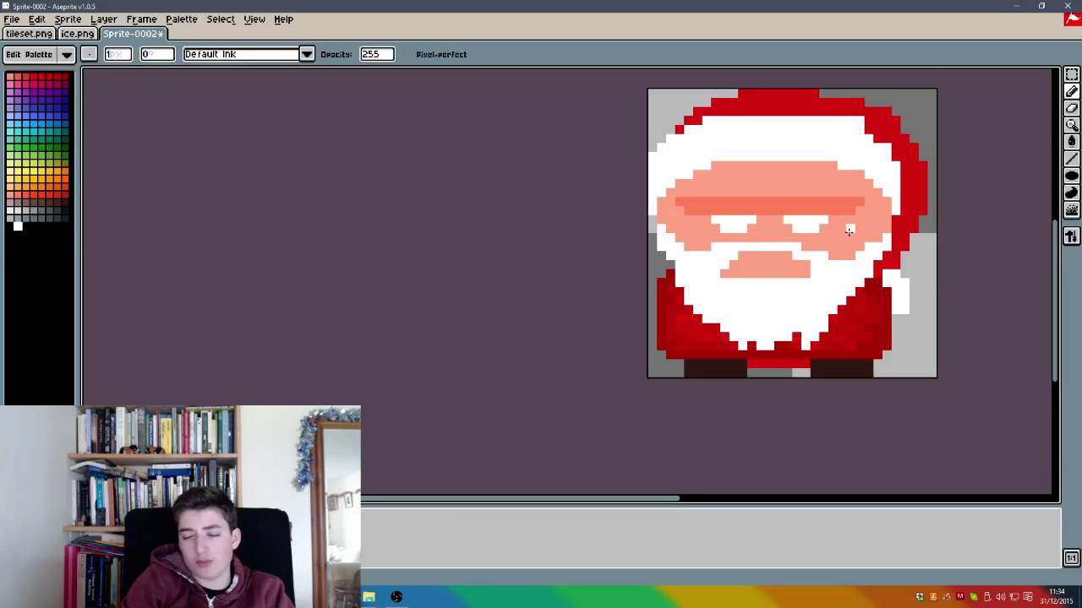
Step: Examine how the whole Santa sprite reads at small and enlarged sizes
scroll(671, 279, down, 5)
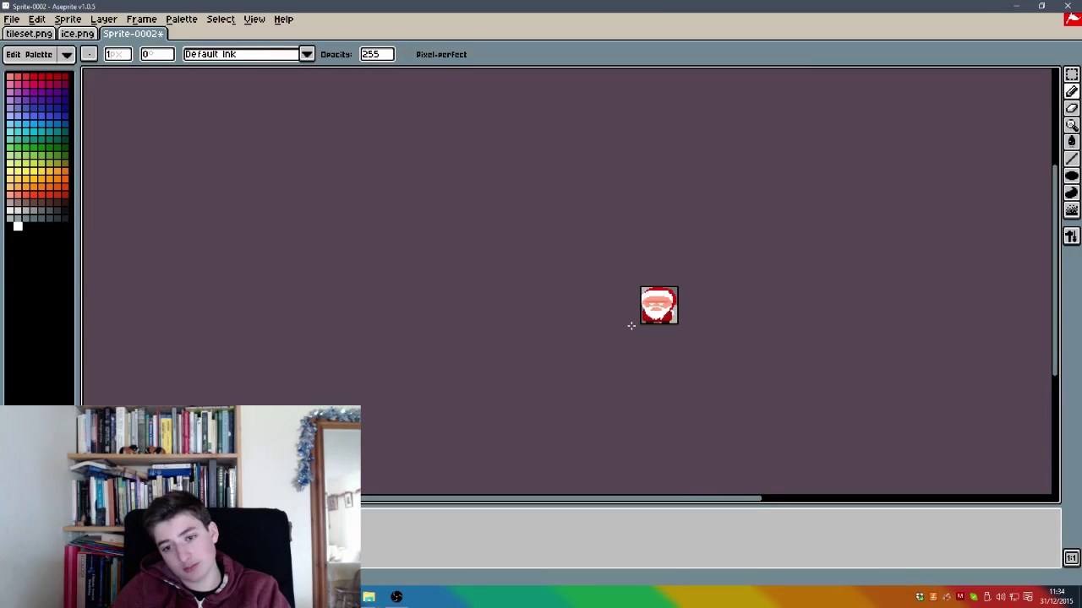
scroll(637, 319, up, 1)
scroll(698, 317, down, 1)
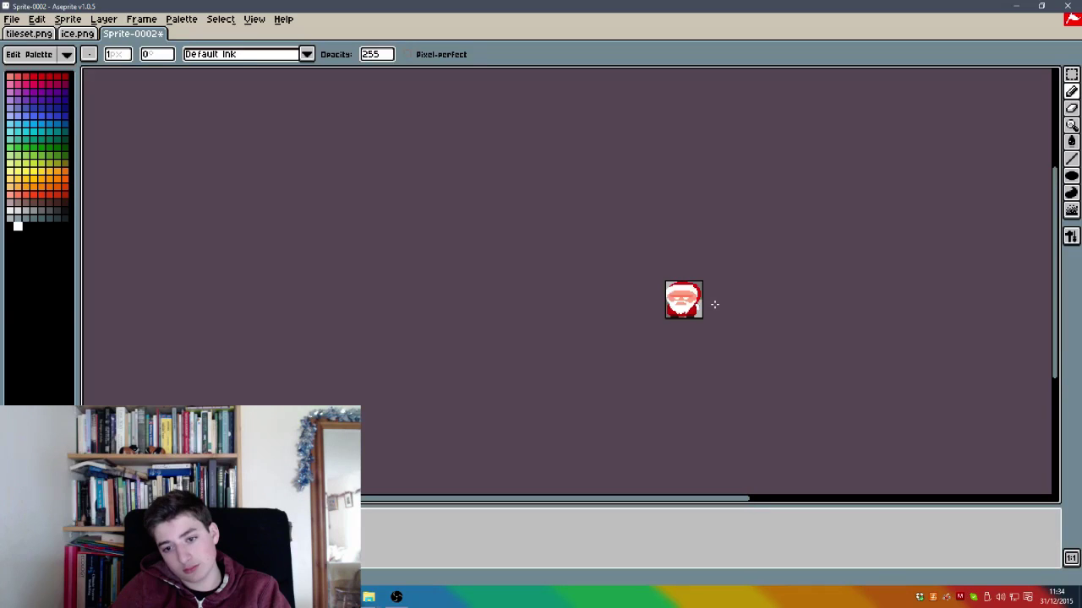
scroll(716, 304, up, 3)
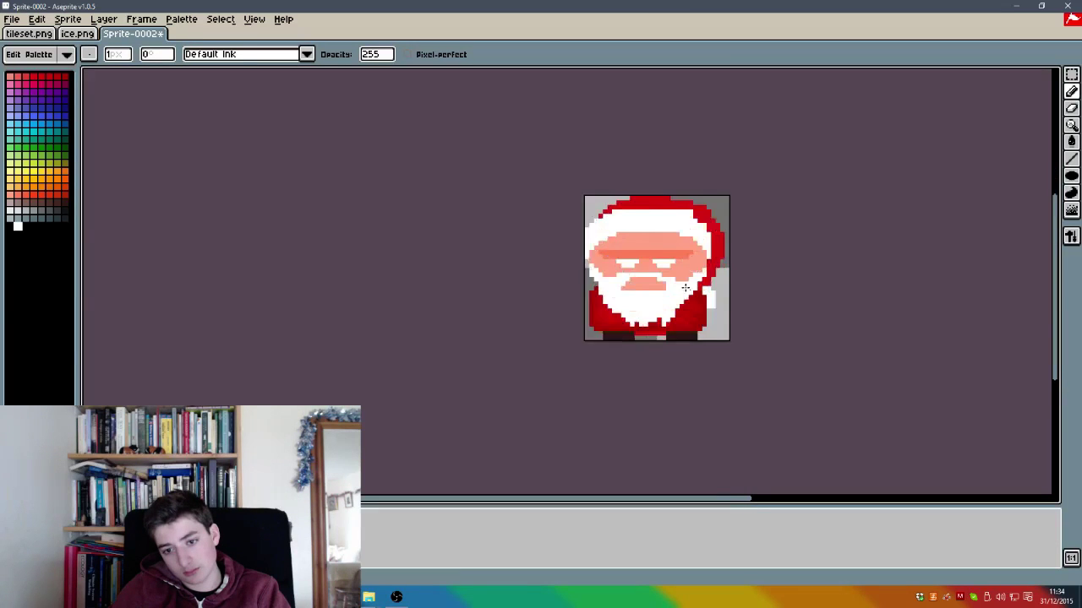
scroll(681, 280, down, 1)
scroll(680, 280, down, 1)
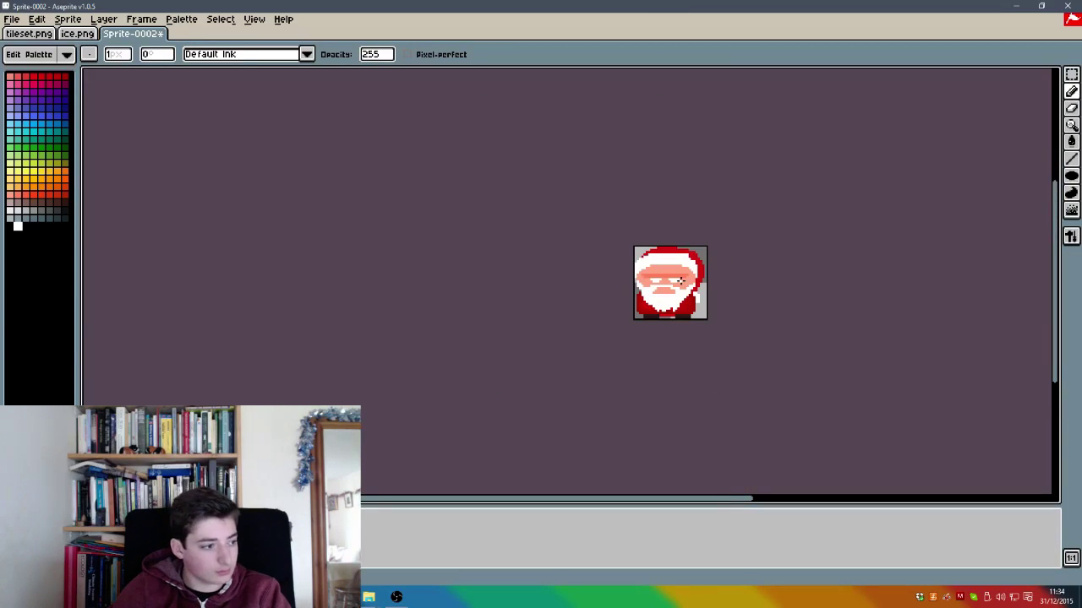
scroll(680, 281, up, 3)
scroll(680, 281, down, 4)
scroll(651, 304, up, 4)
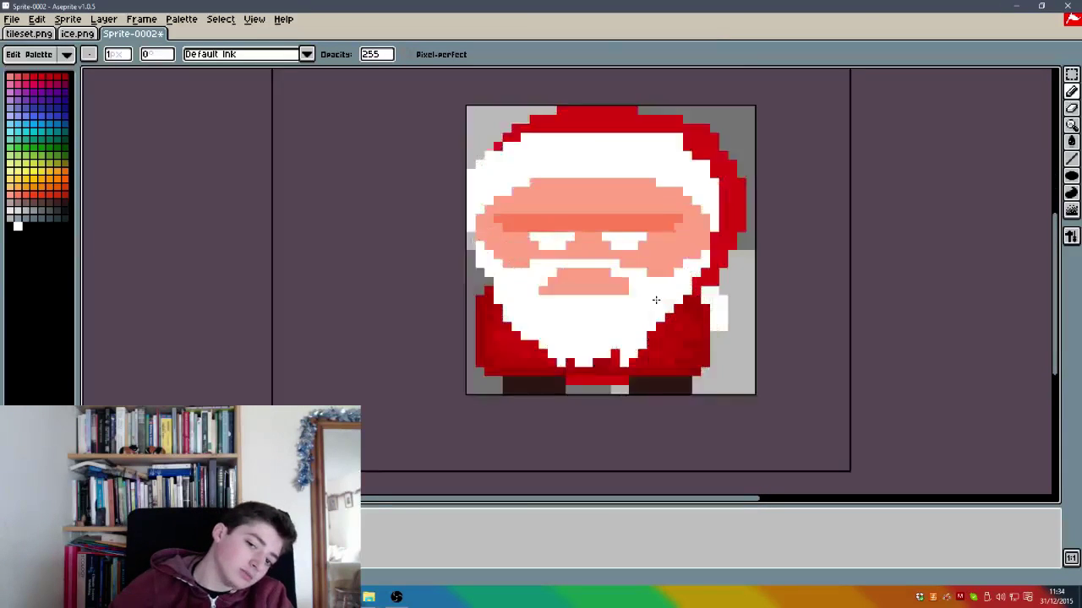
scroll(668, 355, down, 1)
scroll(669, 355, down, 1)
scroll(669, 355, up, 2)
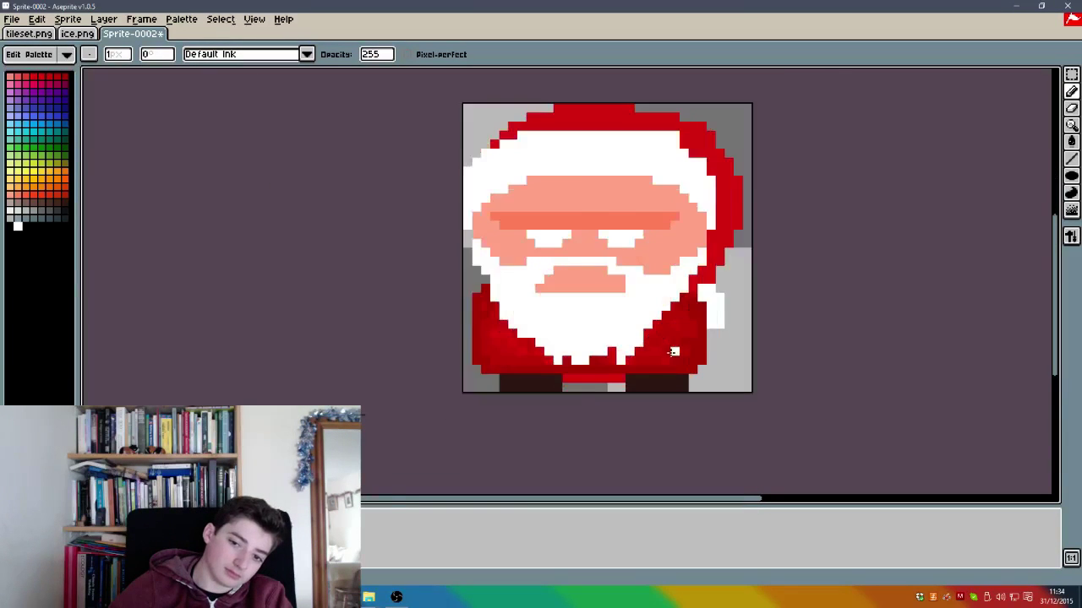
scroll(672, 352, down, 1)
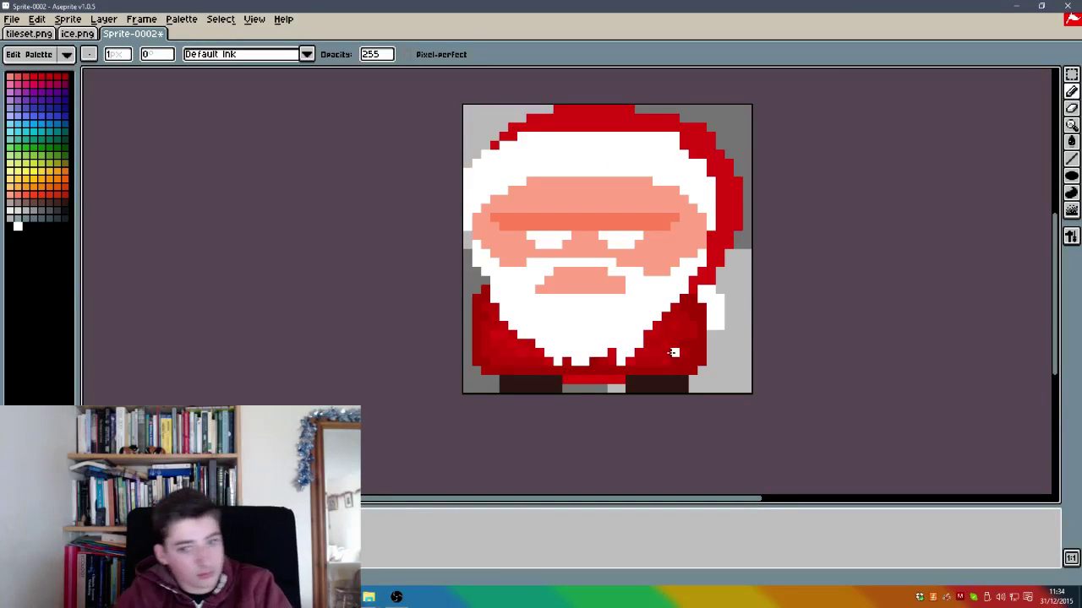
Step: Extend the coat hem in dark red one pixel row lower, across the tops of both boots and the gap between them
key(alt)
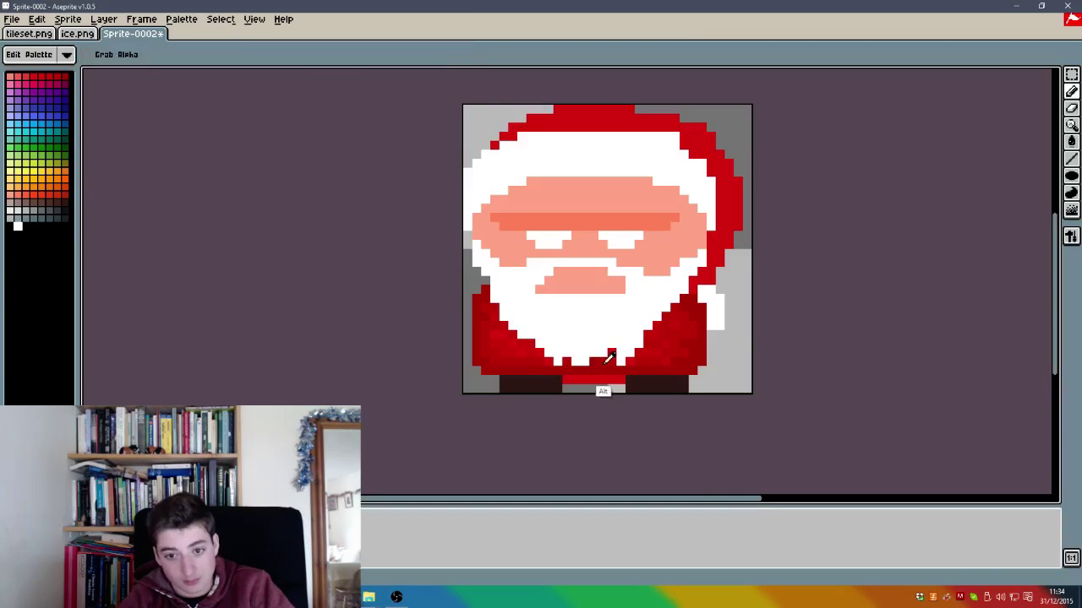
alt+click(638, 374)
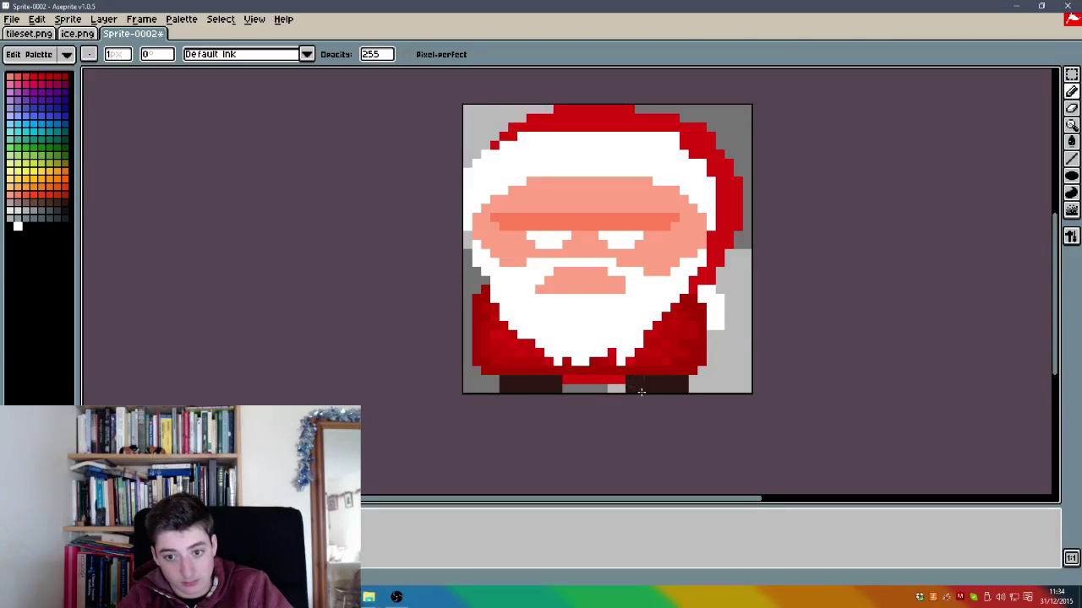
key(alt)
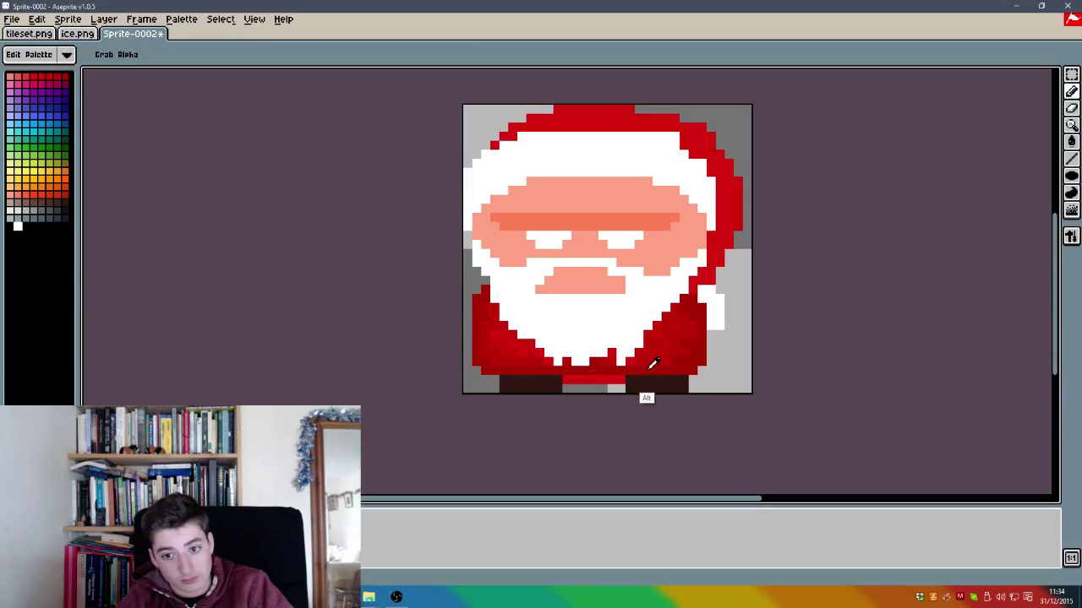
alt+click(643, 369)
mouse_move(627, 379)
mouse_down()
mouse_move(682, 378)
mouse_move(617, 380)
mouse_up()
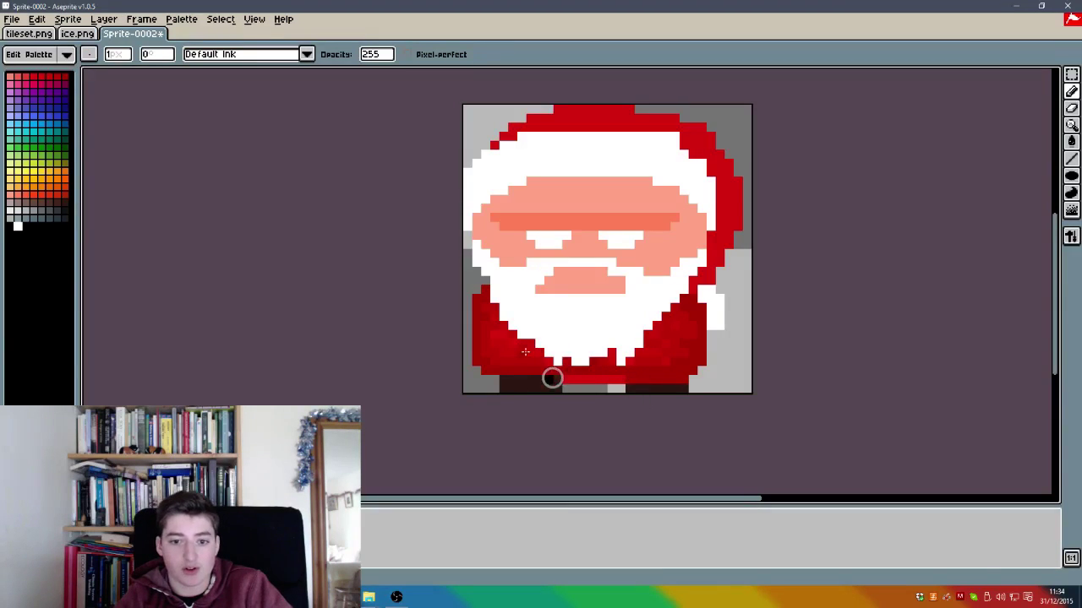
key(ctrl+z)
drag(498, 377, 615, 374)
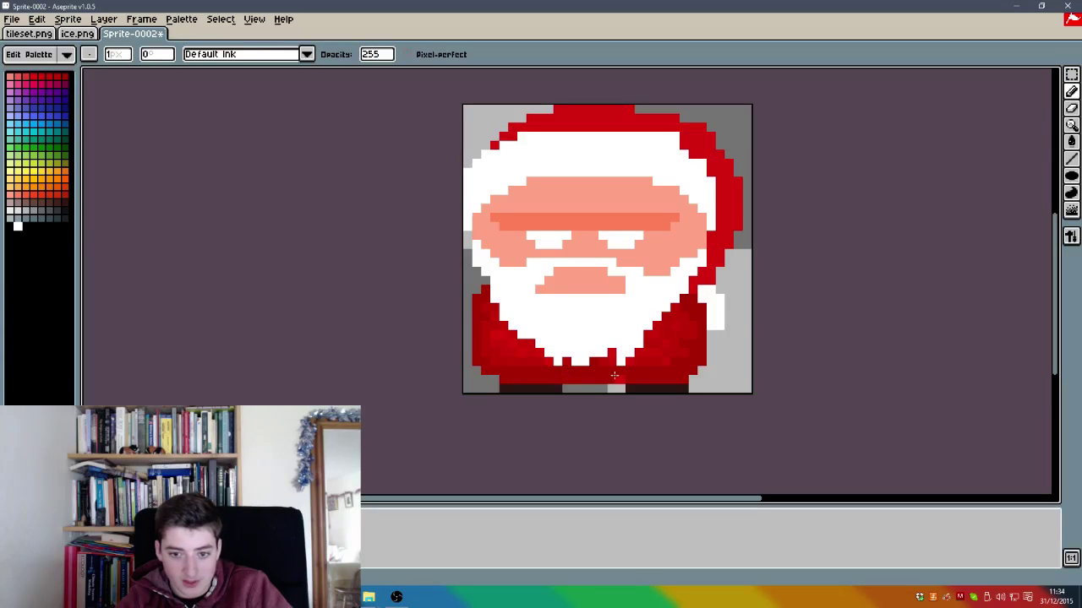
Step: Sample several coat reds and blend mottled pixels through the lower coat and its new hem area below the beard
alt+click(508, 363)
alt+click(506, 365)
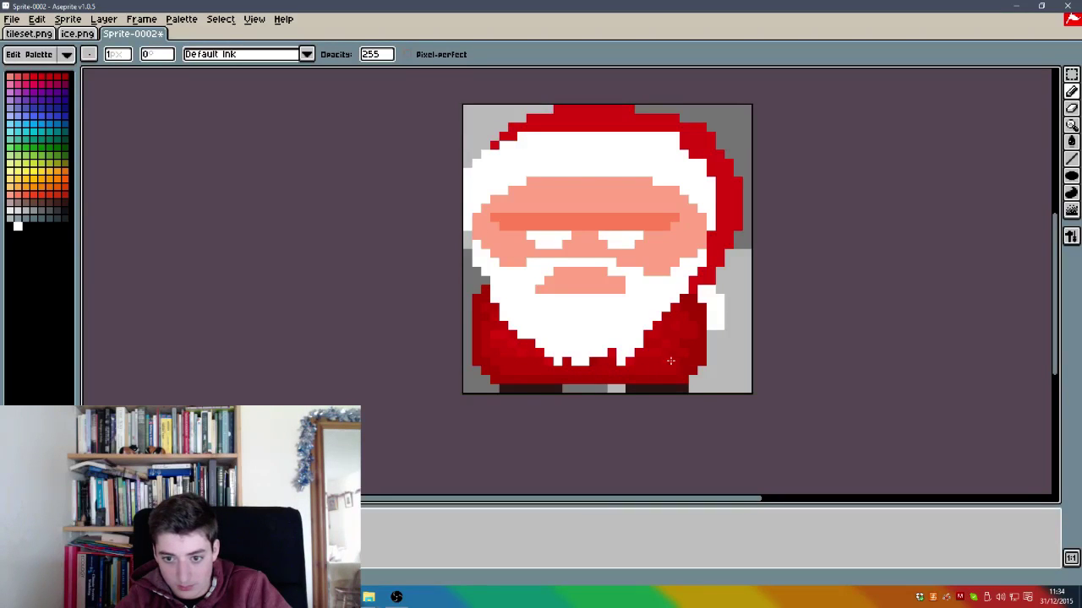
alt+click(678, 351)
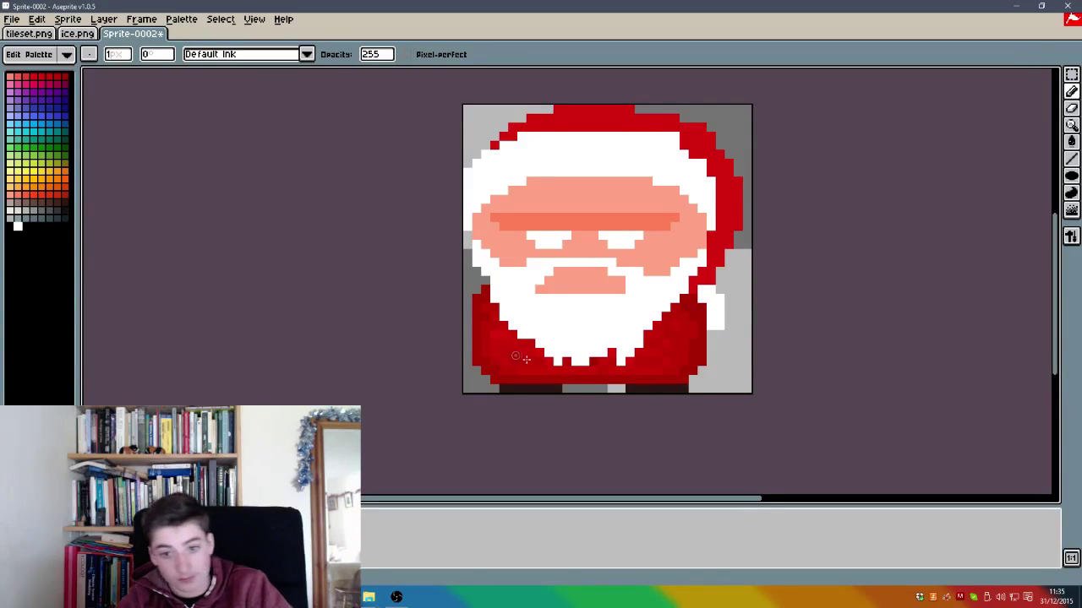
alt+click(652, 380)
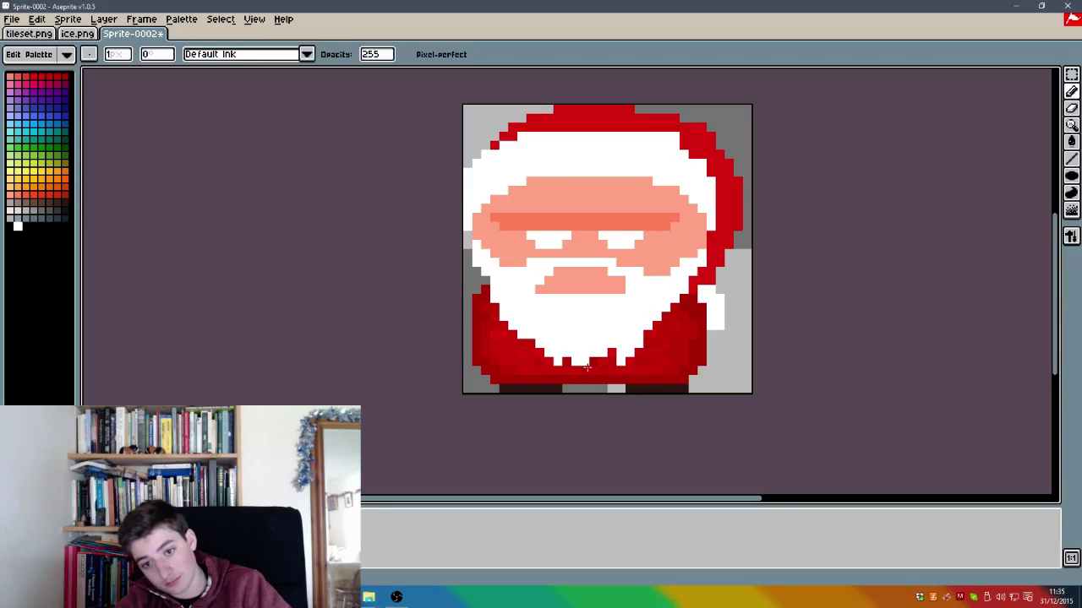
alt+click(524, 355)
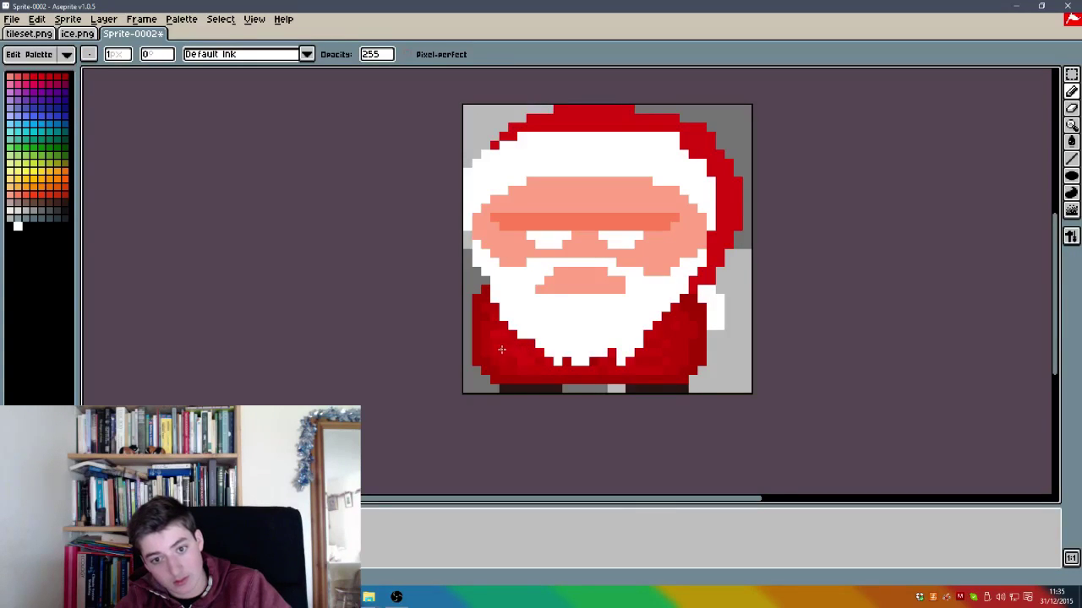
Step: Add more mottled red pixels to both sides of the coat beside the beard and undo the stray one
click(506, 346)
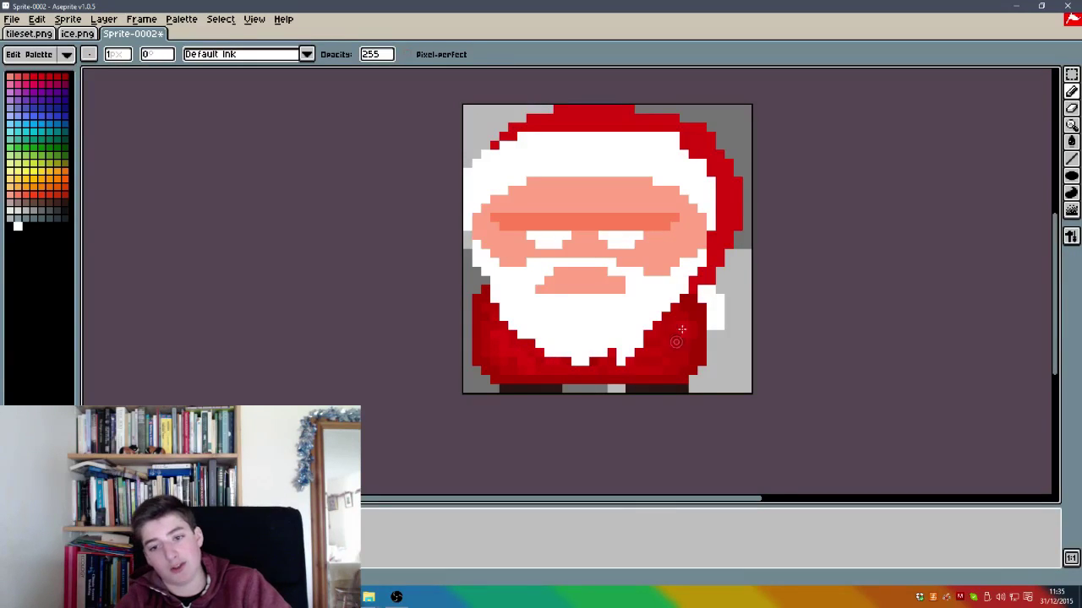
click(669, 354)
key(ctrl+z)
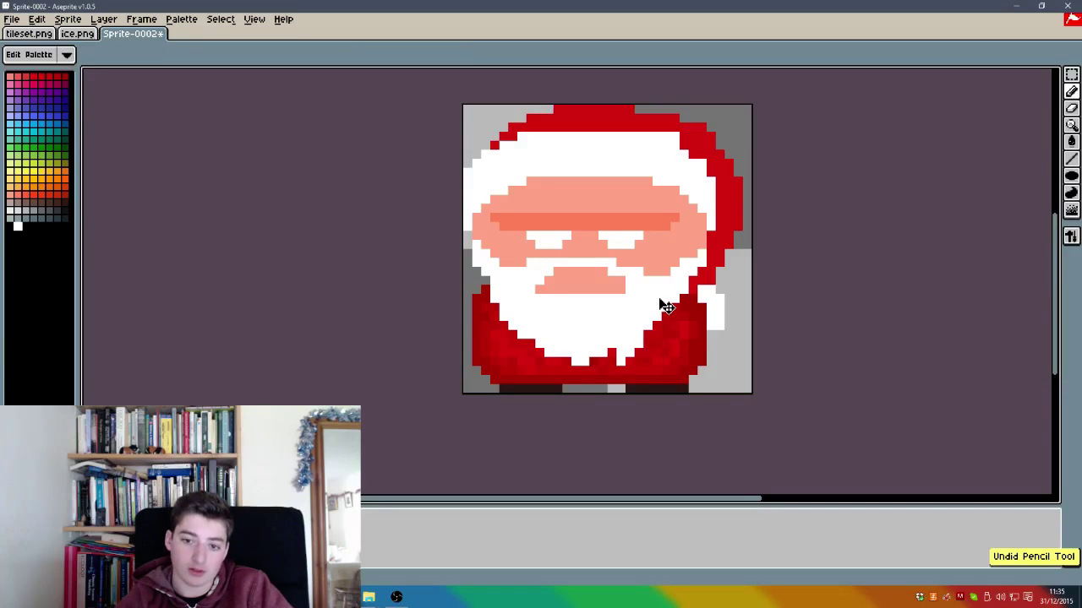
Step: Check how the Santa sprite with the textured coat reads at small and enlarged sizes
scroll(668, 306, down, 6)
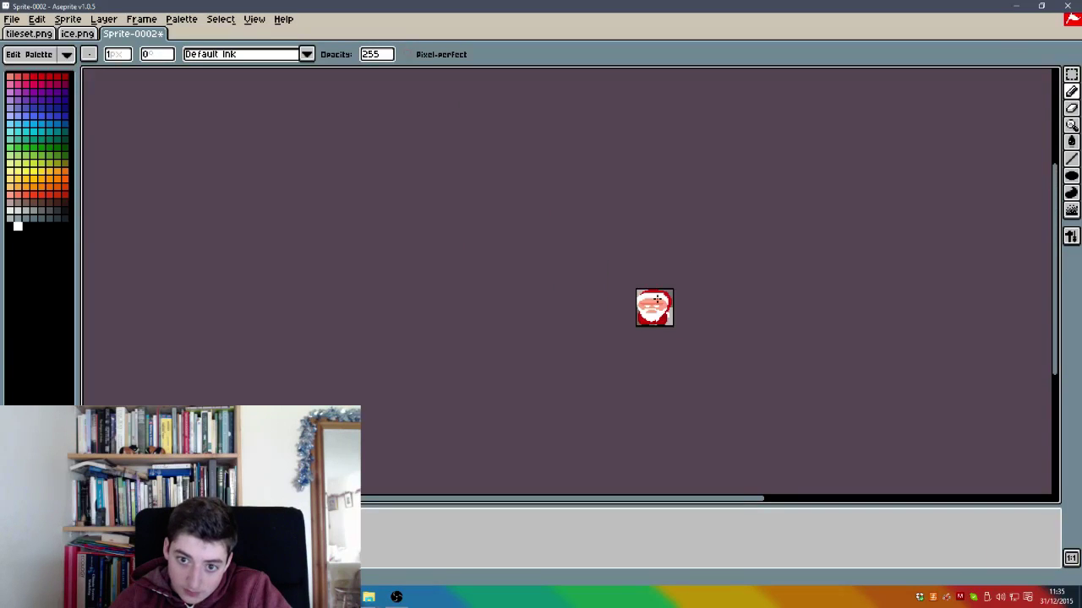
scroll(657, 298, up, 5)
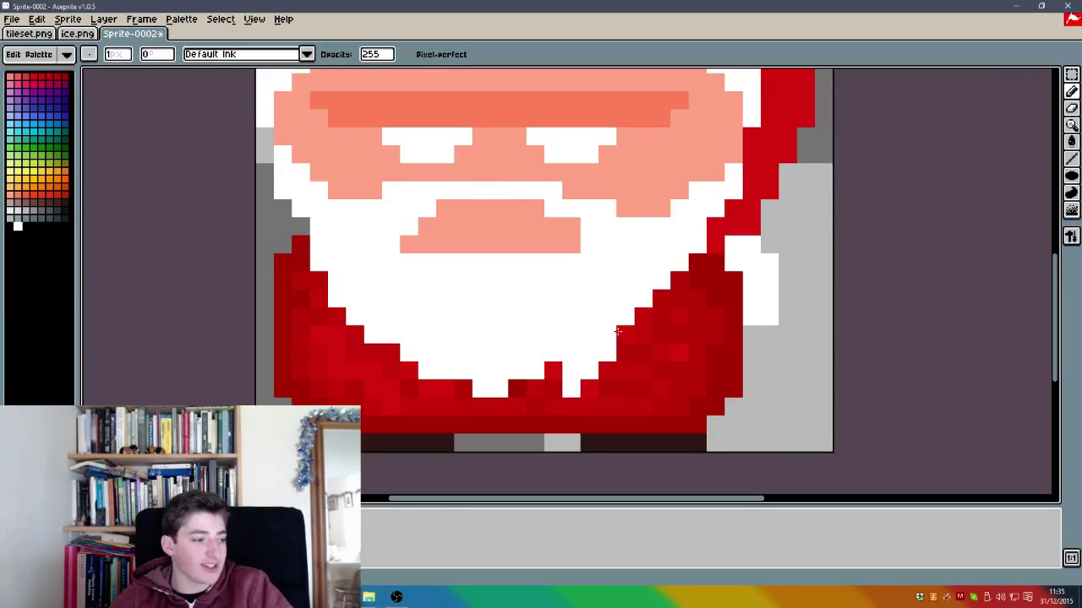
scroll(618, 331, down, 4)
scroll(581, 292, up, 4)
scroll(580, 285, down, 4)
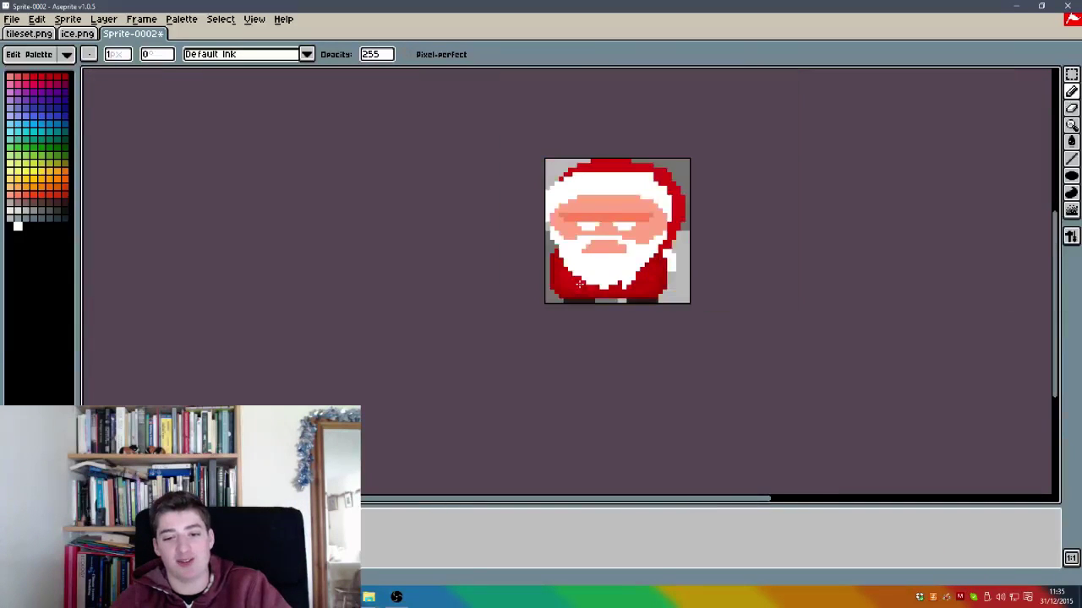
scroll(584, 210, up, 1)
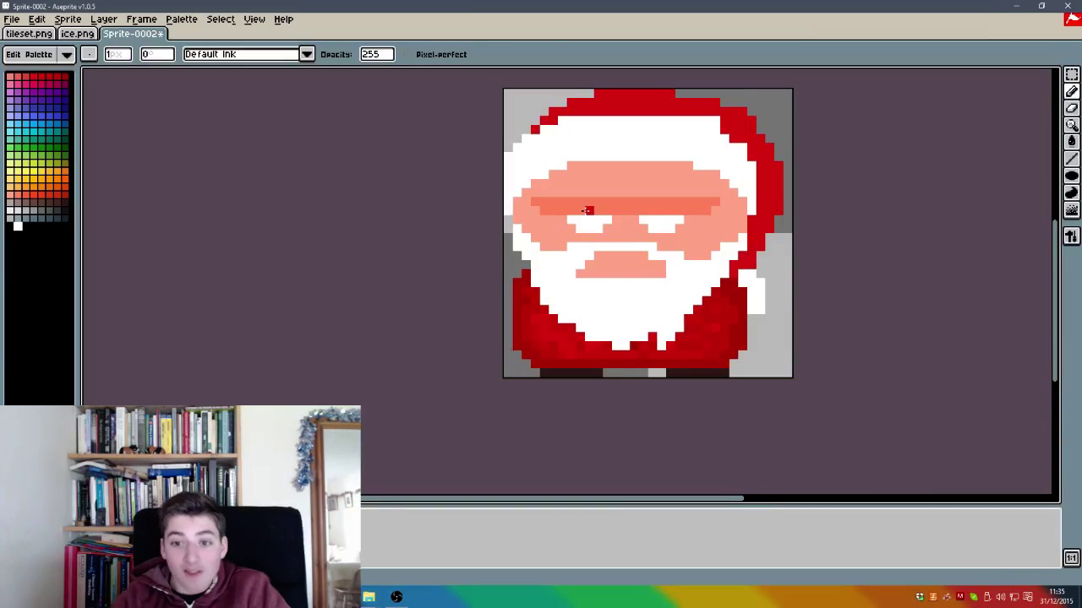
Step: Sample the coat's dark red and outline the hat's outer edge from the coat shoulder over the crown, undoing stray pixels
alt+click(741, 291)
mouse_move(735, 274)
mouse_down()
mouse_move(772, 242)
mouse_move(759, 254)
mouse_move(781, 173)
mouse_up()
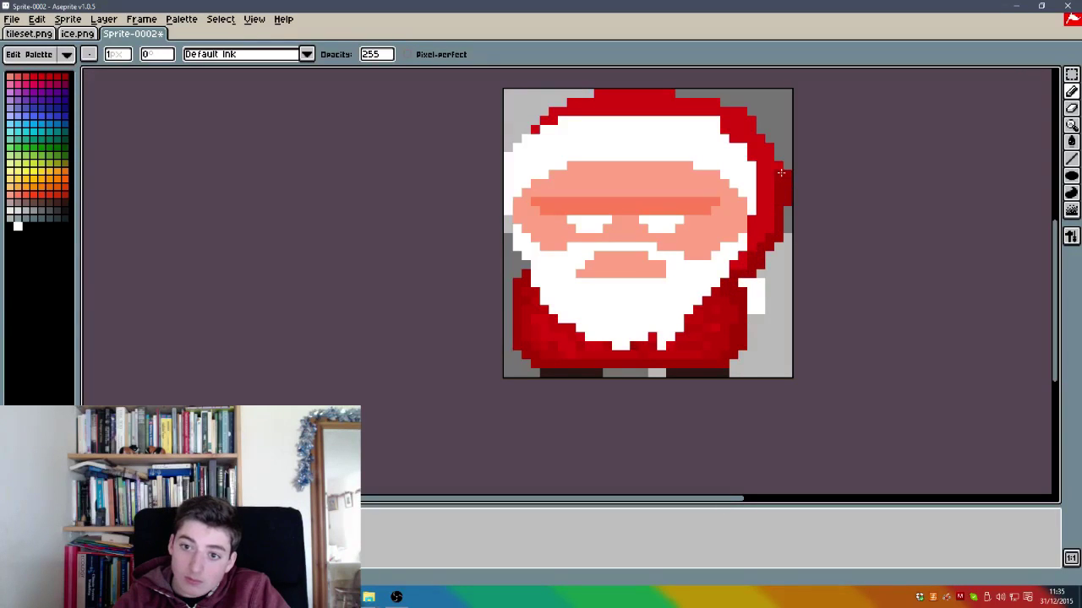
key(ctrl+z)
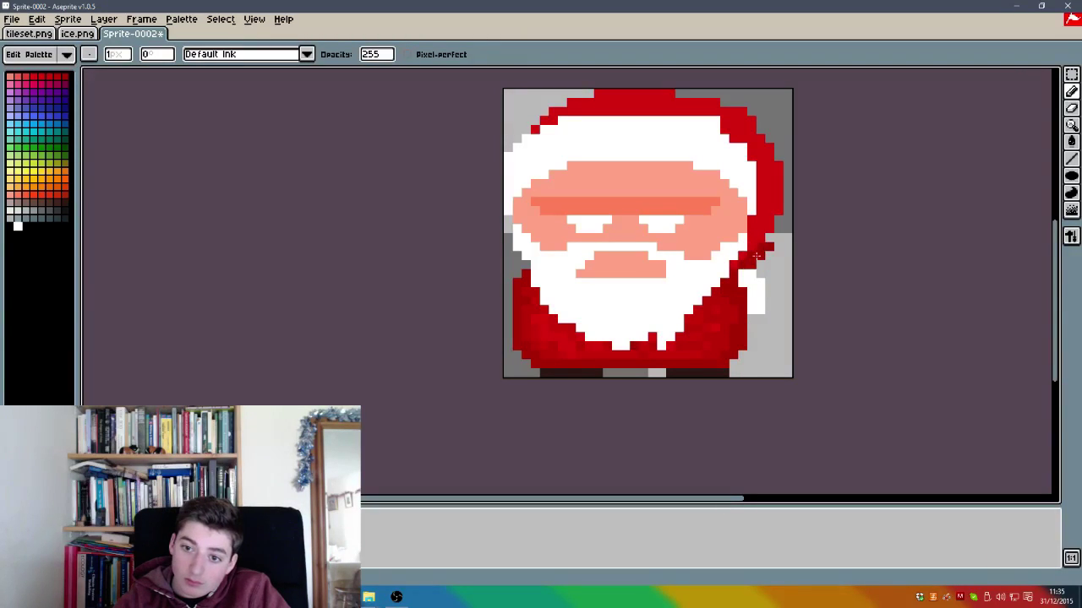
key(ctrl+z)
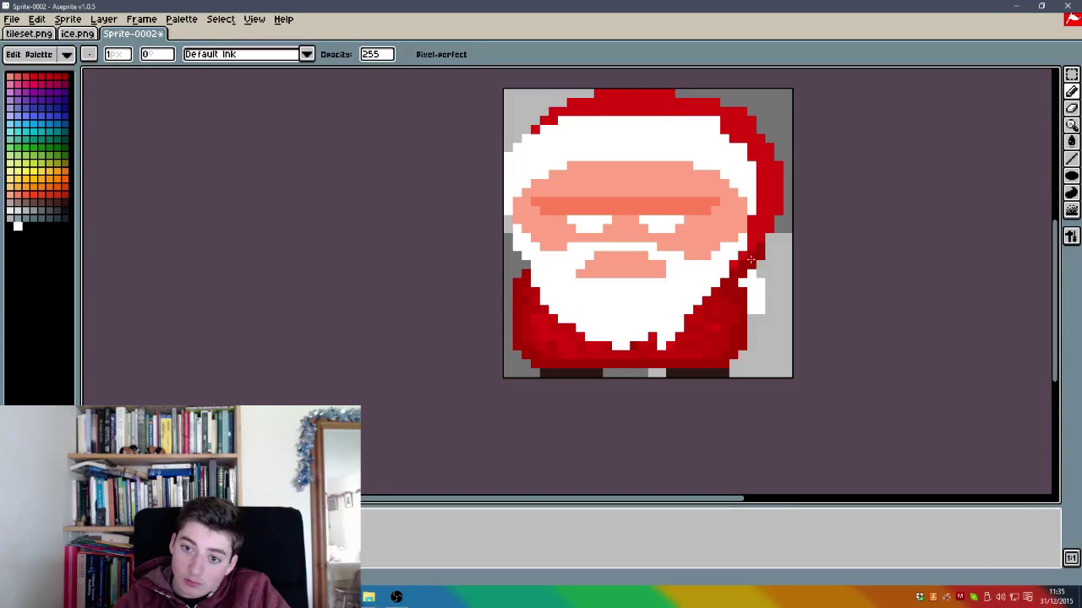
mouse_move(750, 260)
mouse_down()
mouse_move(786, 200)
mouse_move(785, 182)
mouse_move(777, 228)
mouse_move(783, 167)
mouse_move(765, 137)
mouse_move(716, 94)
mouse_move(610, 97)
mouse_up()
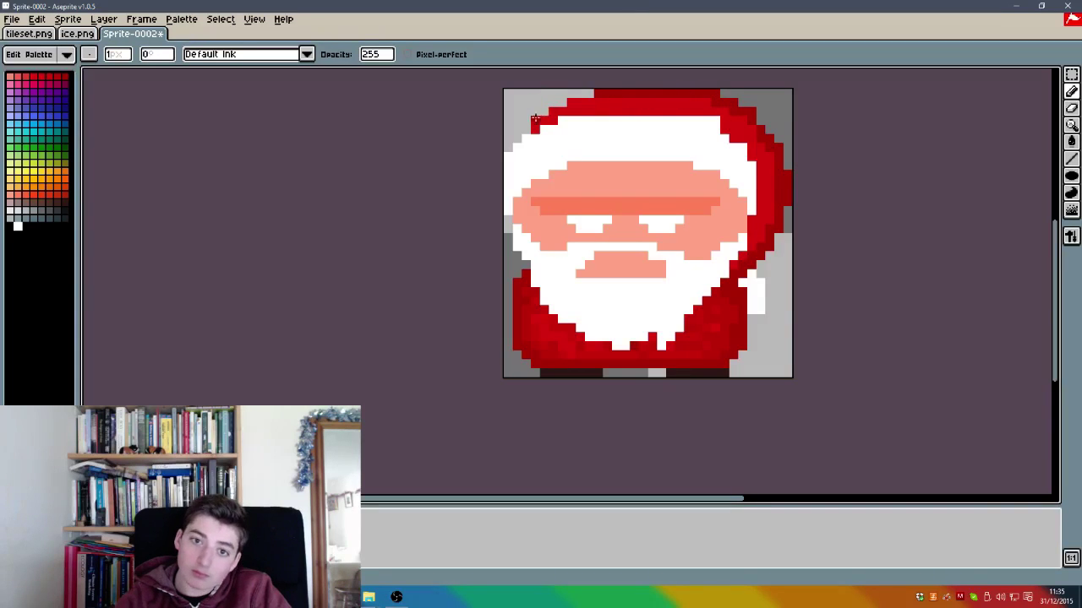
key(ctrl+z)
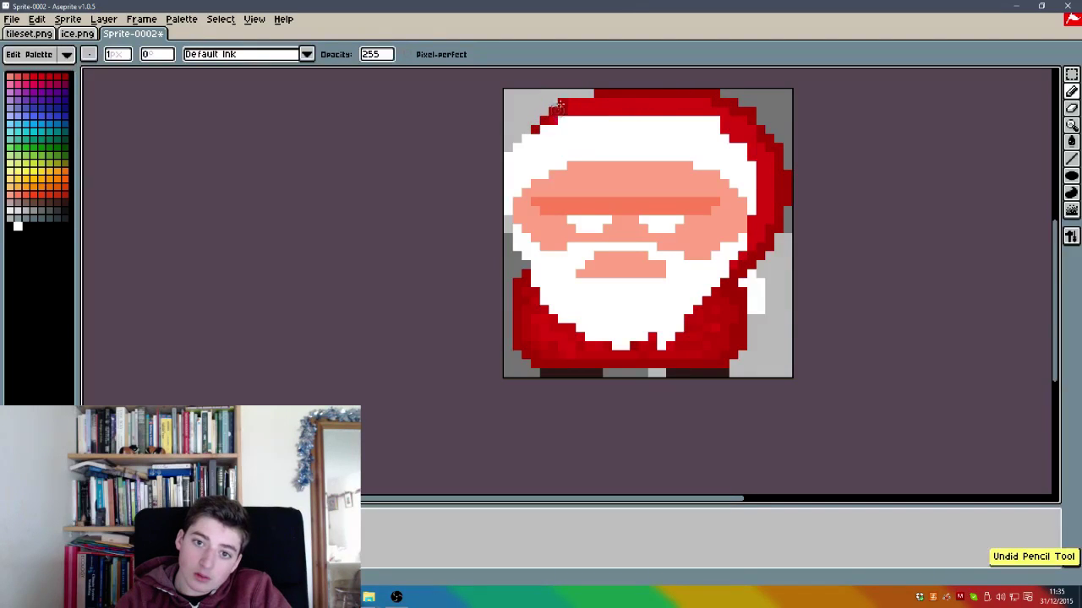
key(ctrl+z)
Step: Sample several reds from the sprite and blend mottled shading pixels through the red part of the hat
key(alt)
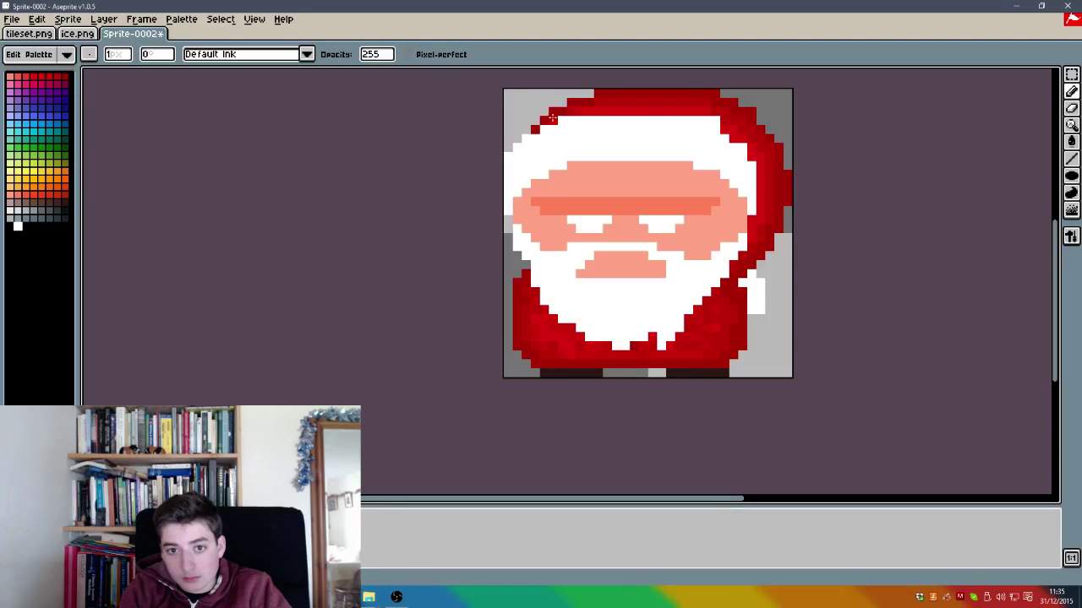
key(ctrl)
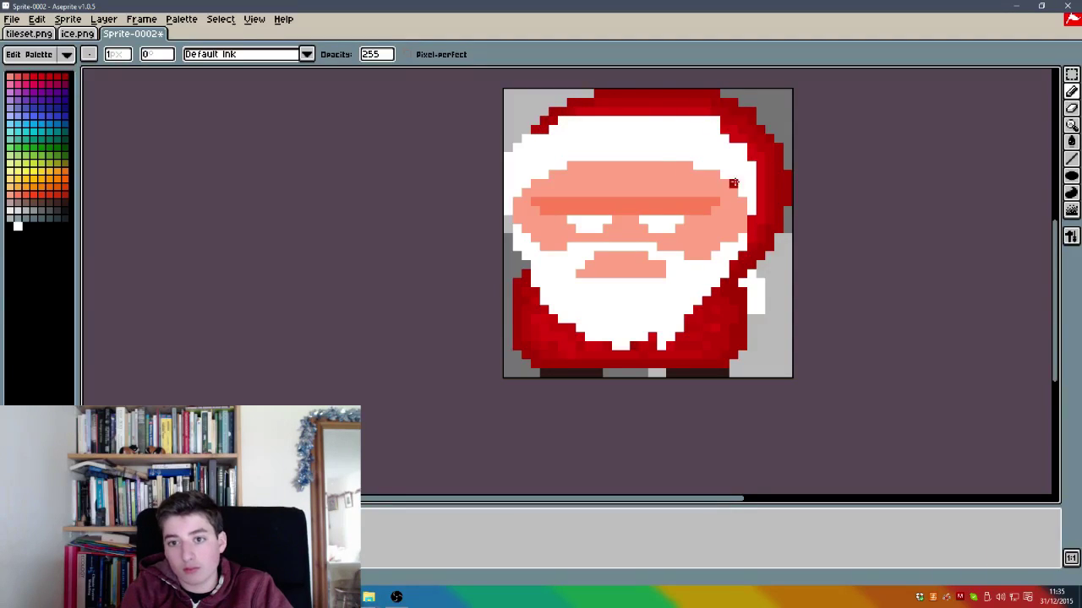
key(alt)
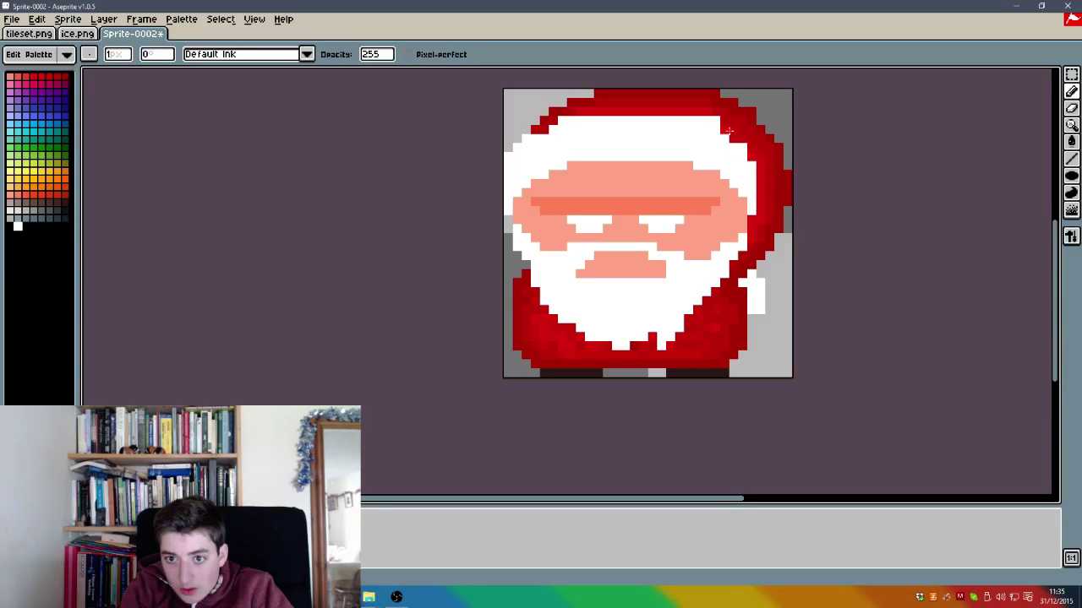
key(ctrl+z)
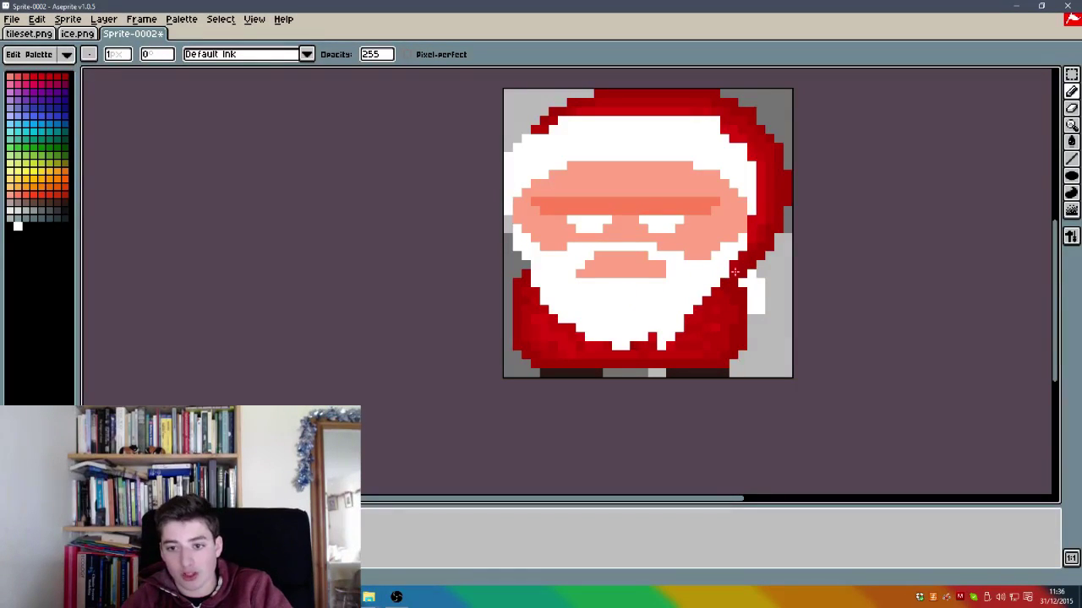
alt+click(545, 326)
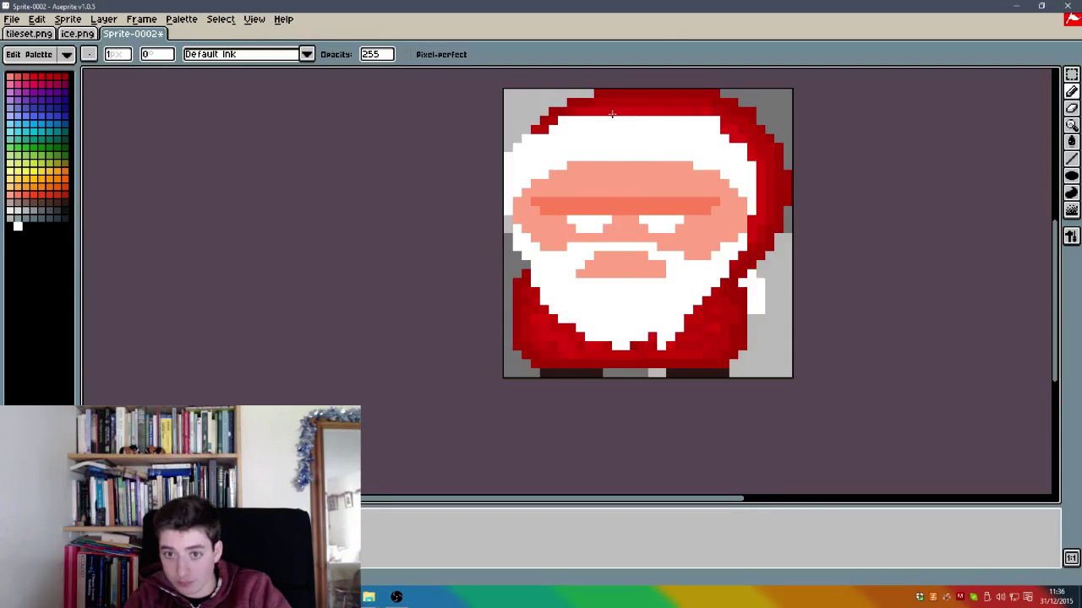
key(alt)
alt+click(554, 330)
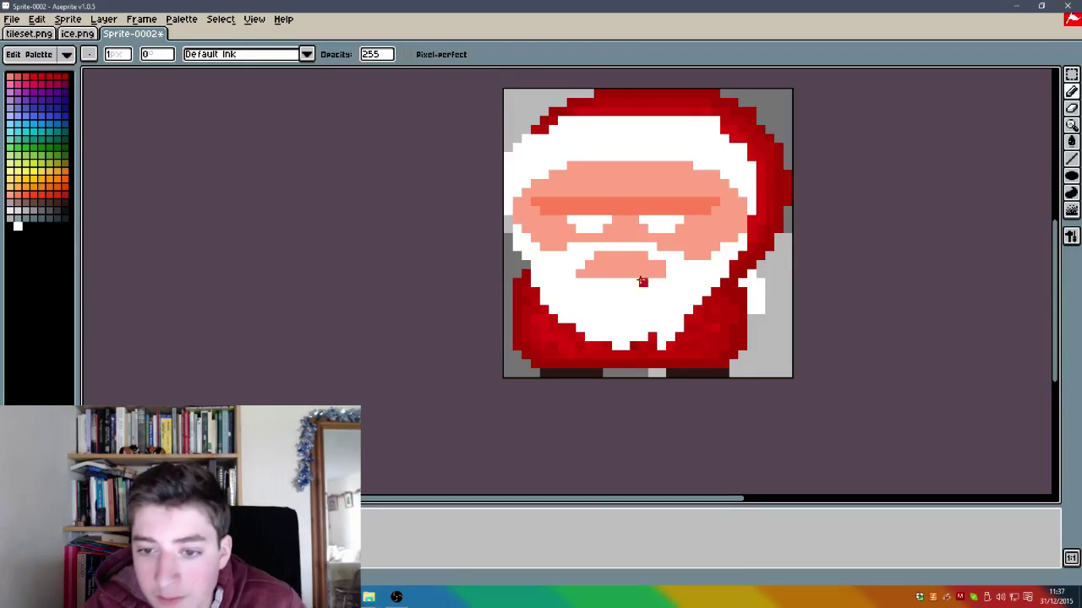
Step: Select the hat's white brim with the Magic Wand and shade its edges and ends with light grey pencil pixels
key(i)
key(b)
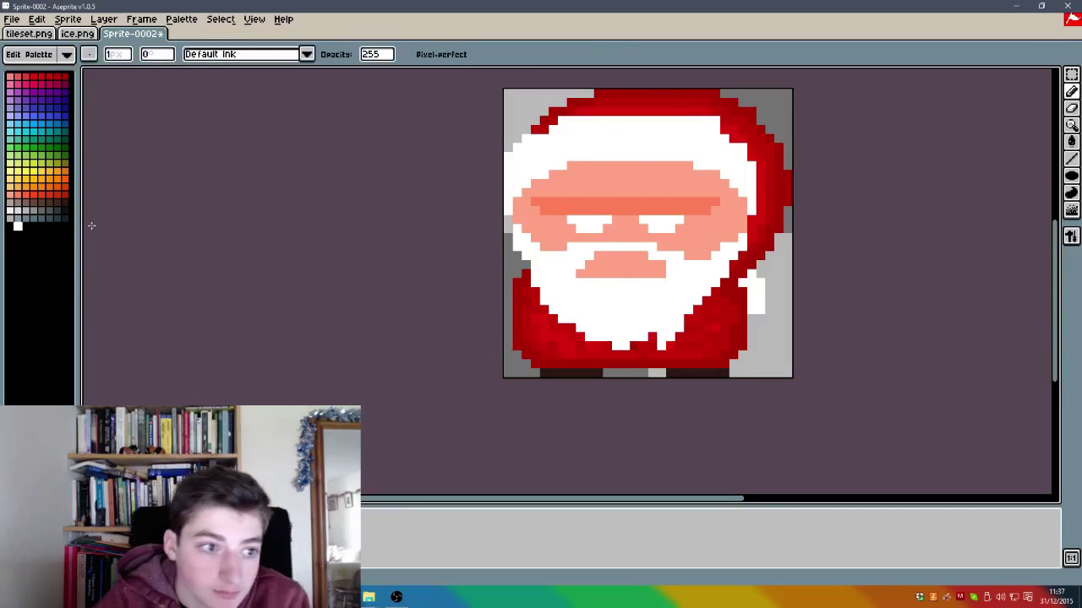
click(17, 209)
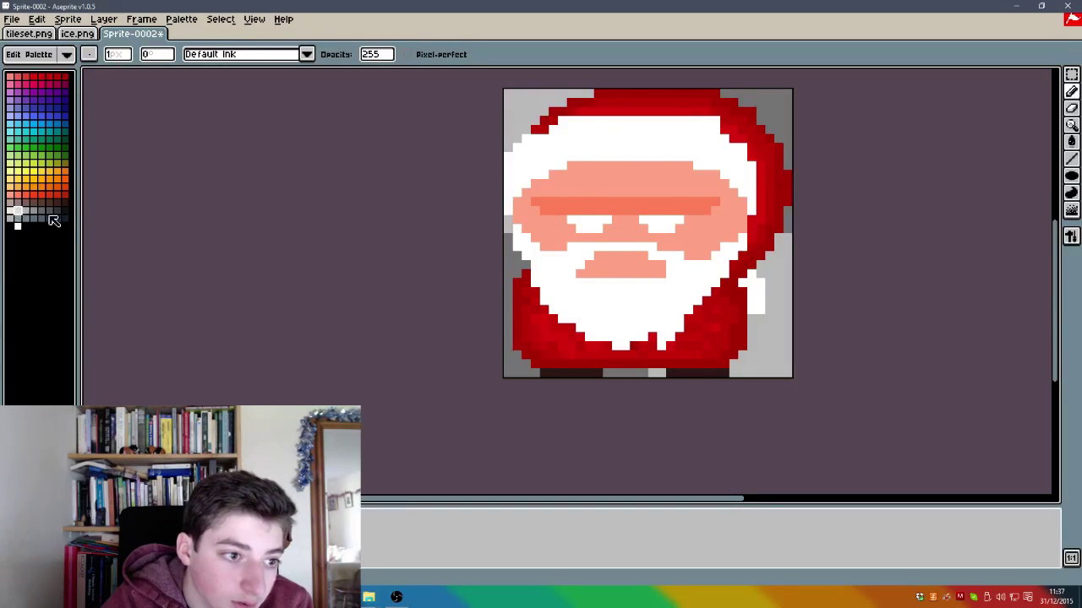
click(1071, 74)
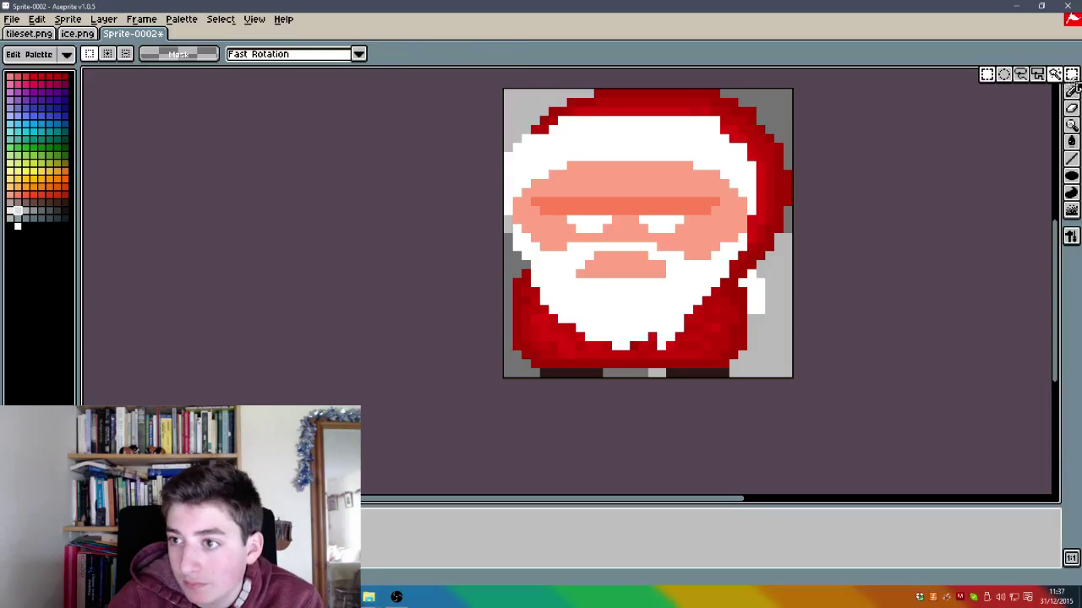
click(705, 148)
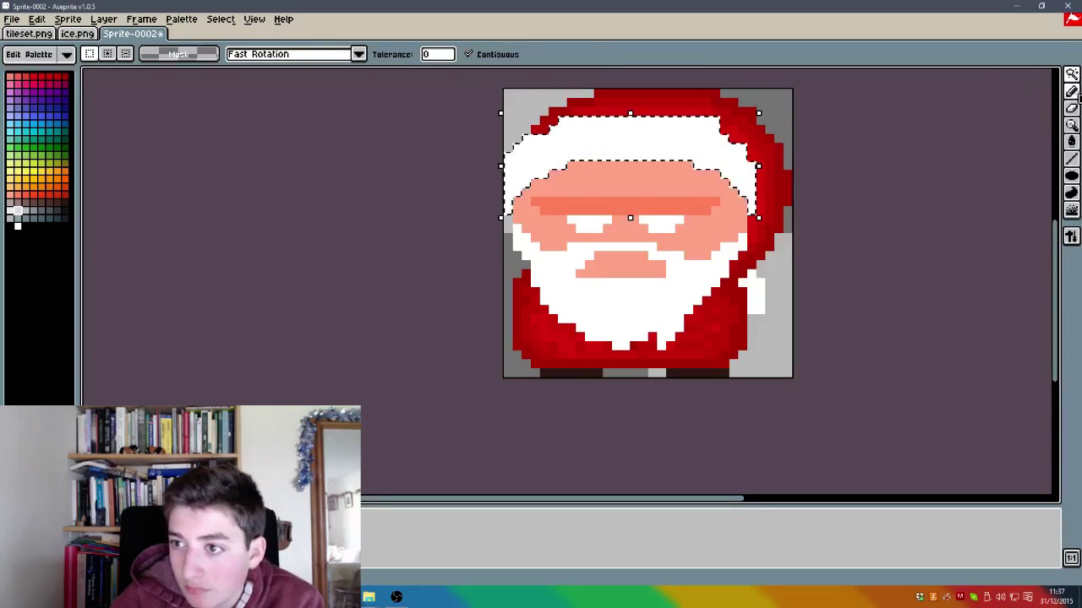
click(1071, 91)
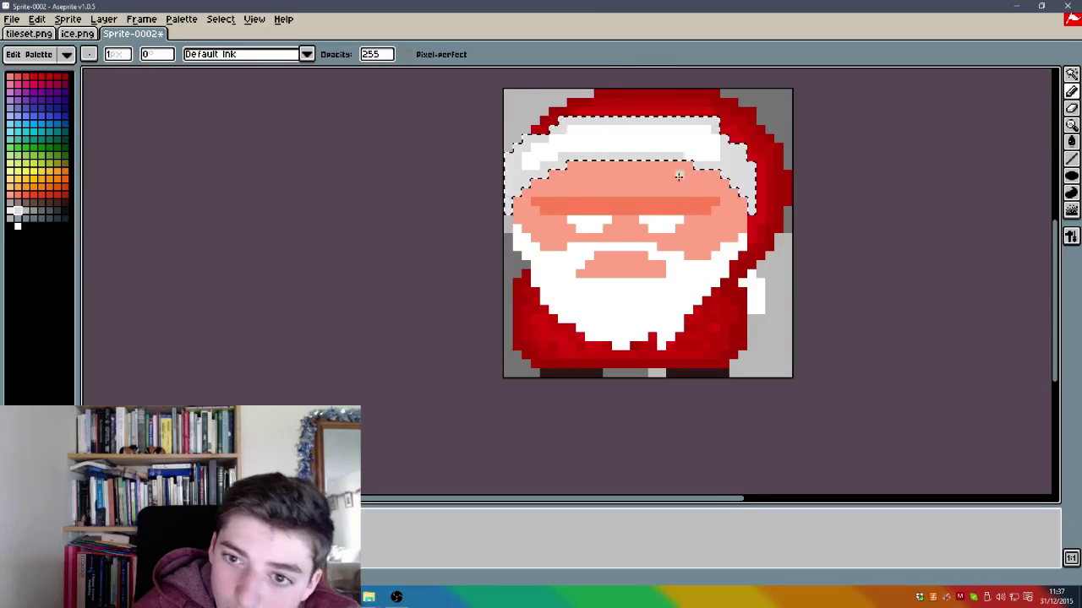
Step: Shade the outer ends and corners of the brim with a darker grey, undo the accidental selection shift, and deselect the brim
click(25, 211)
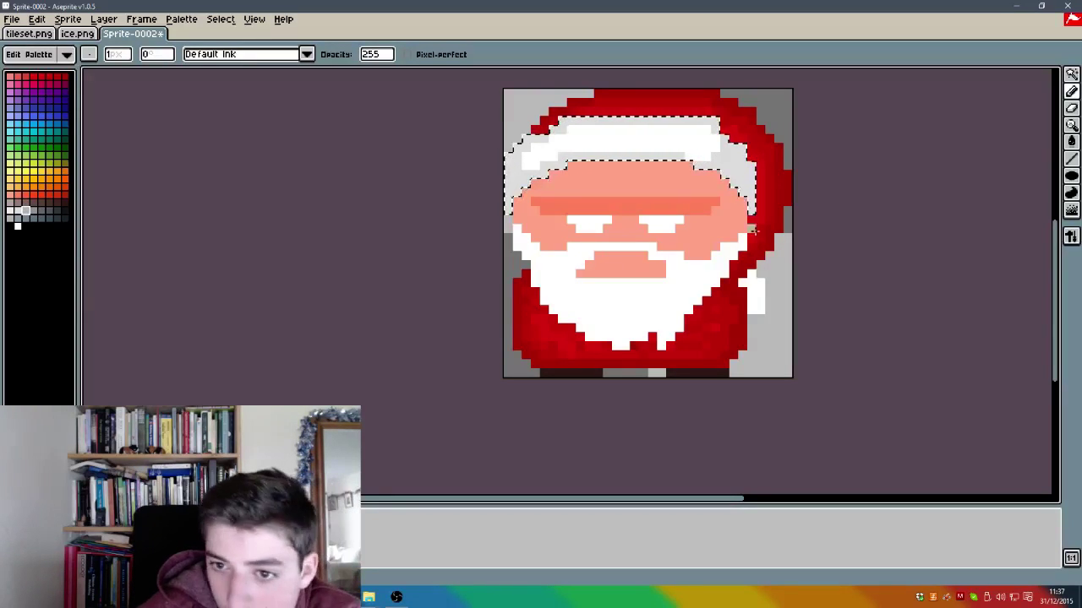
key(shift+h)
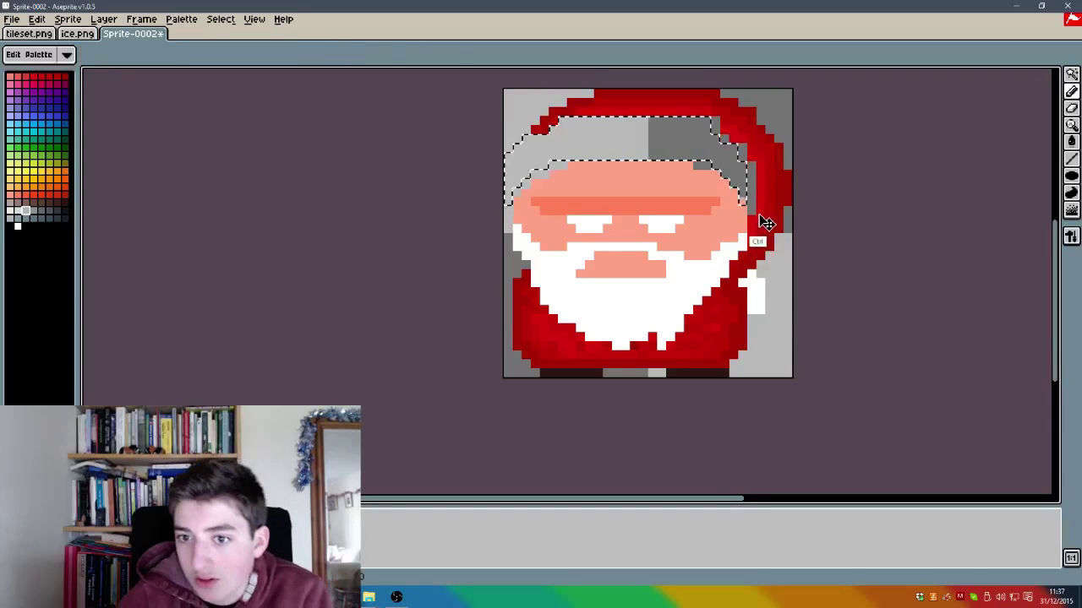
key(ctrl+z)
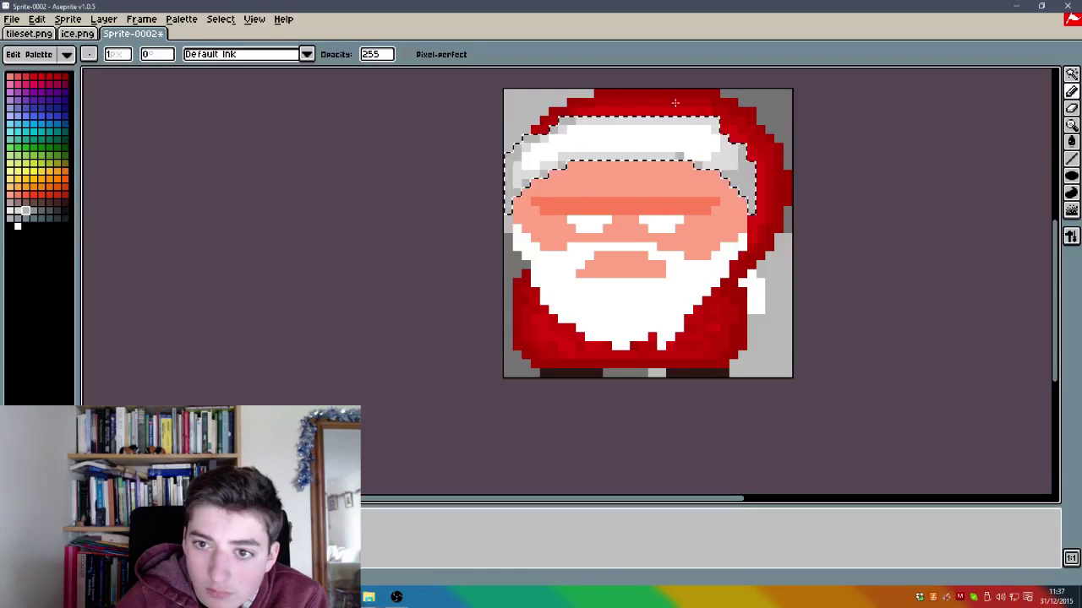
key(ctrl)
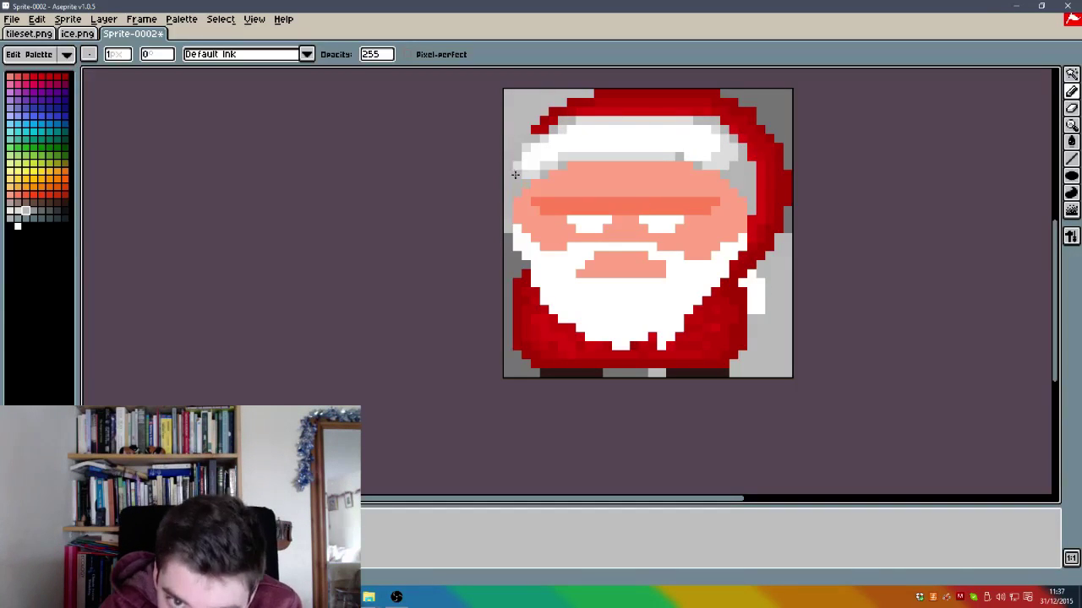
Step: Darken the brim's lower ends with the next darker grey and mottle its white middle with sampled light grey
click(33, 211)
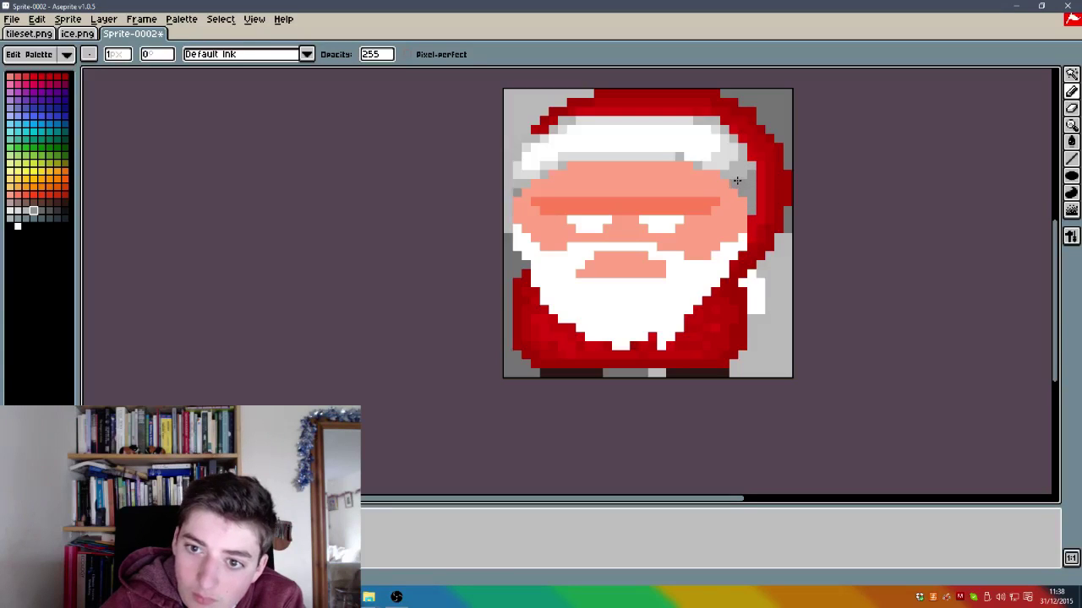
key(alt)
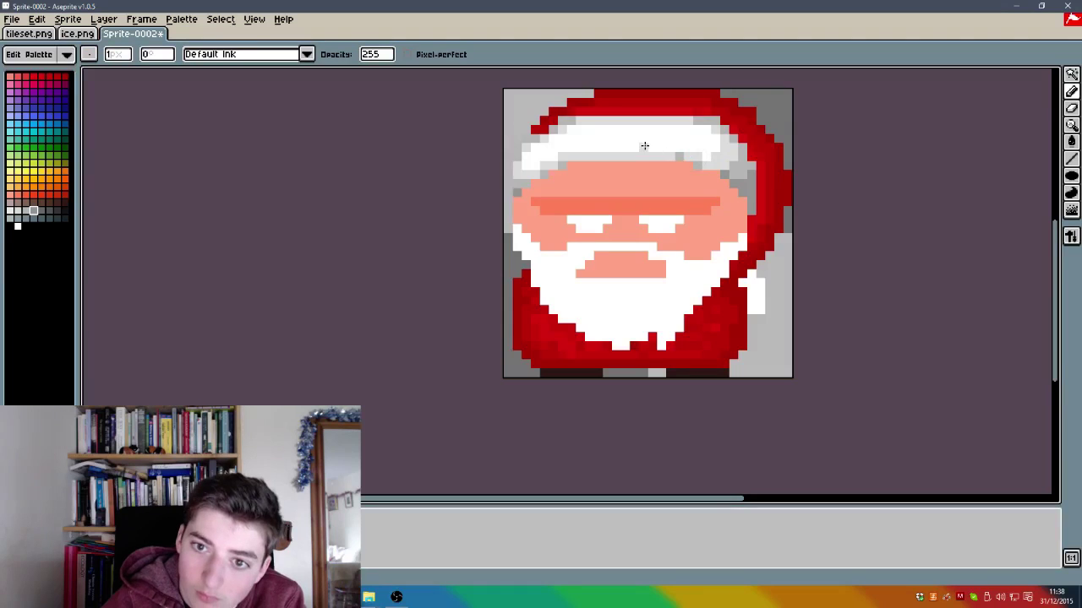
mouse_move(644, 147)
mouse_down()
mouse_move(599, 143)
mouse_move(603, 134)
mouse_move(652, 137)
mouse_up()
drag(673, 137, 699, 141)
mouse_move(548, 147)
mouse_down()
mouse_move(567, 147)
mouse_move(535, 166)
mouse_up()
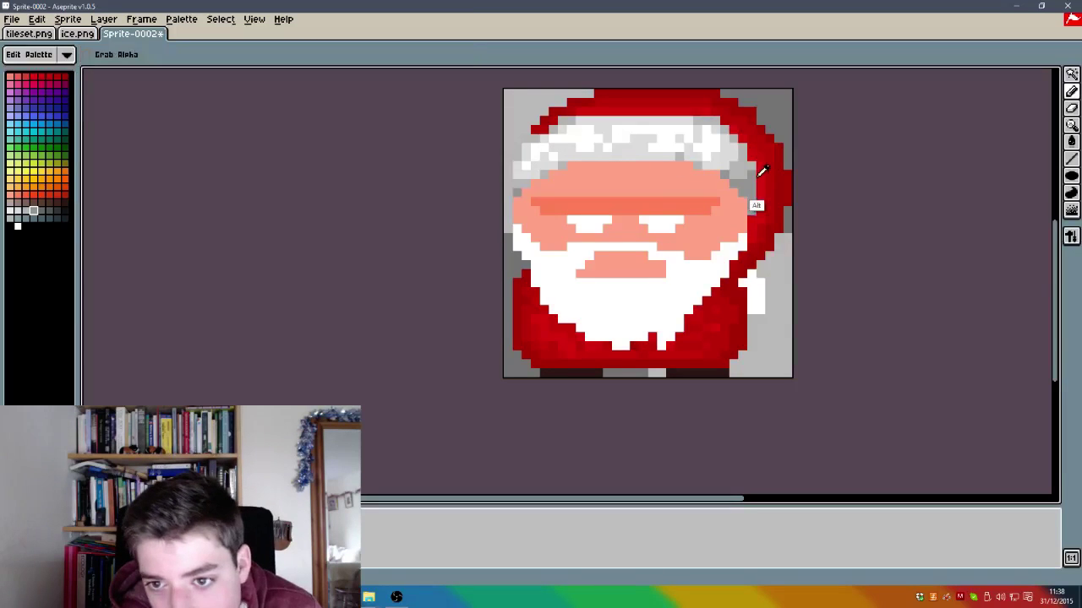
Step: Refine the fur texture of the brim with scattered grey and white pixels, undoing the unwanted ones
key(ctrl+z)
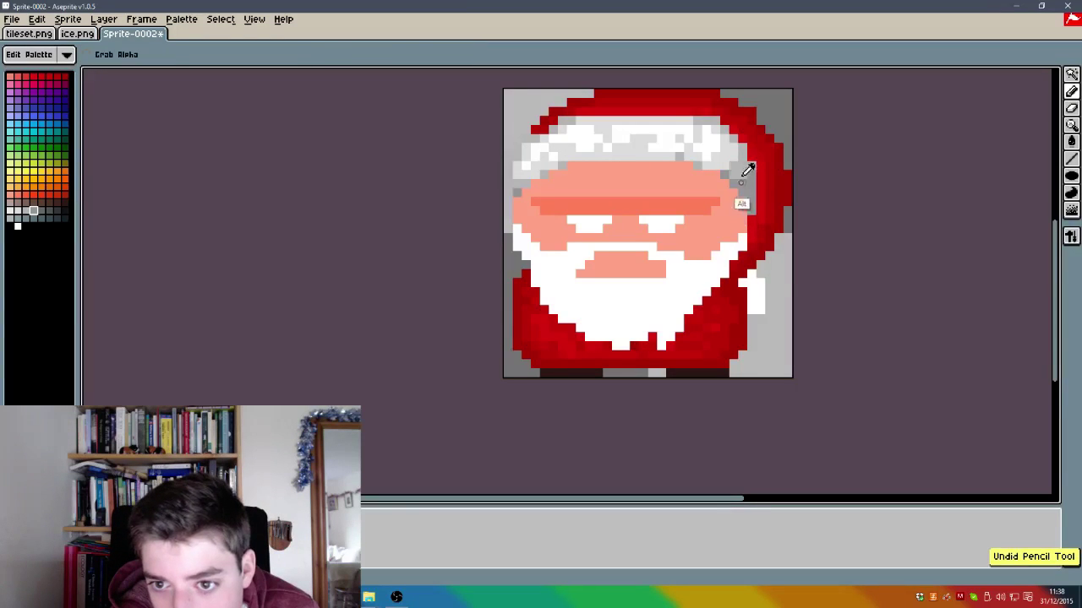
key(ctrl+z)
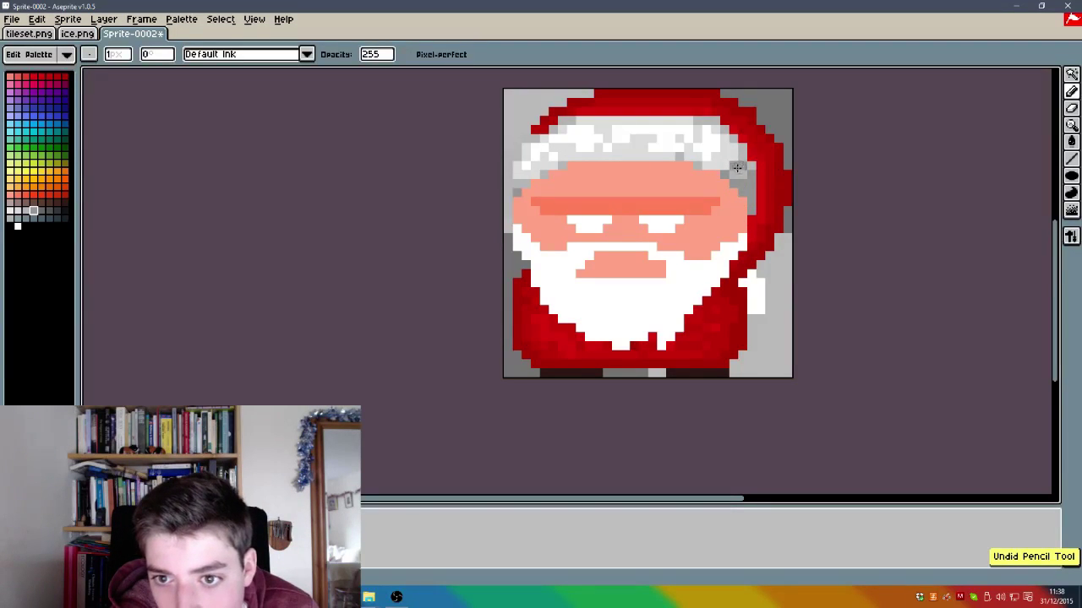
key(ctrl+z)
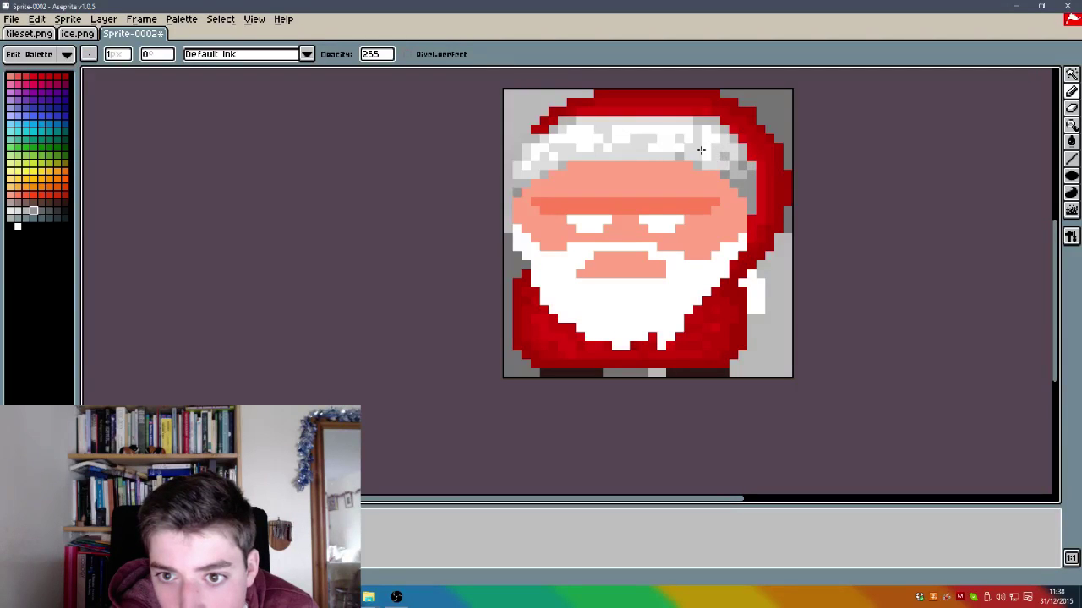
click(667, 138)
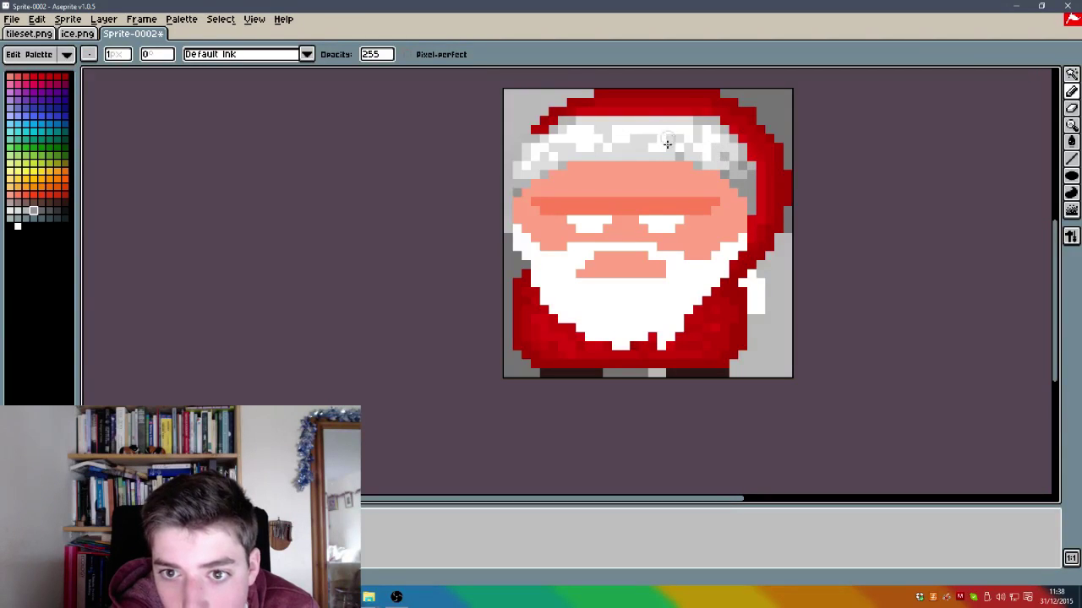
click(581, 140)
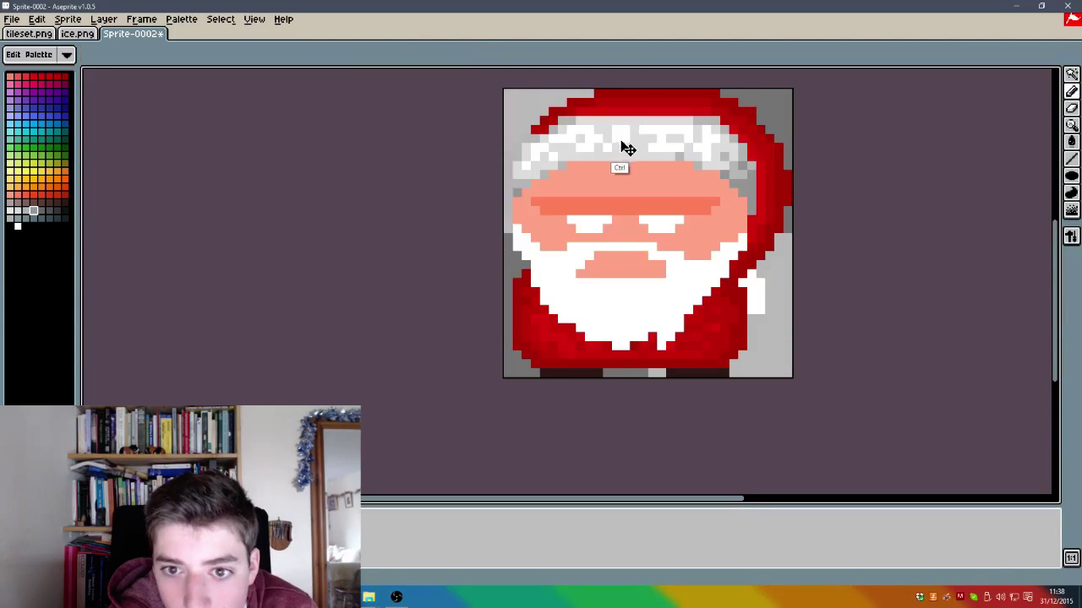
key(ctrl+z)
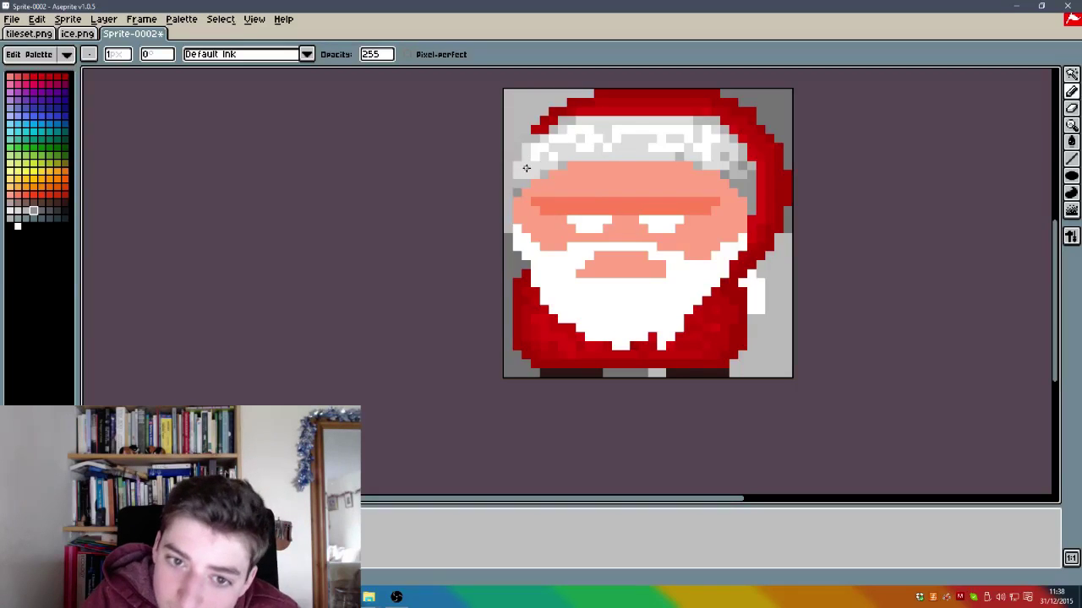
Step: Select the white beard with the Magic Wand and shade its edges and middle with light grey pencil pixels
key(ctrl+z)
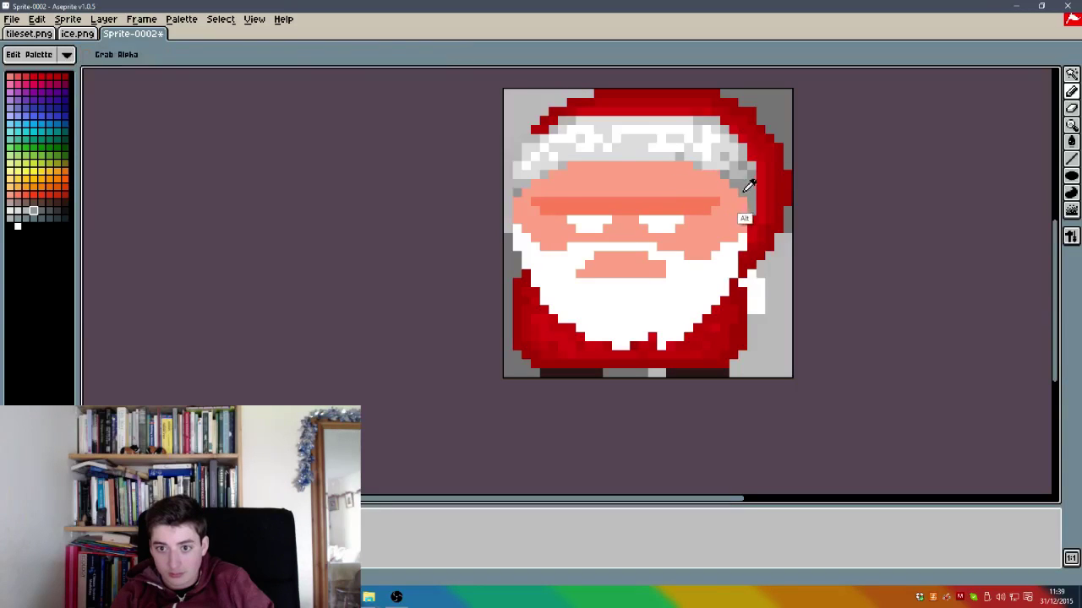
key(alt)
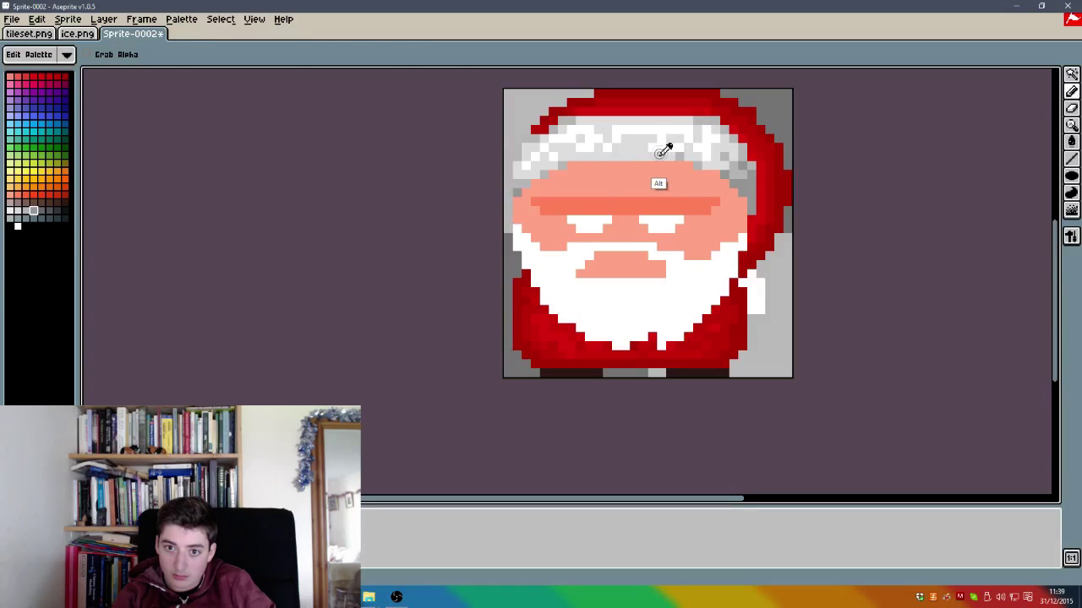
click(1072, 75)
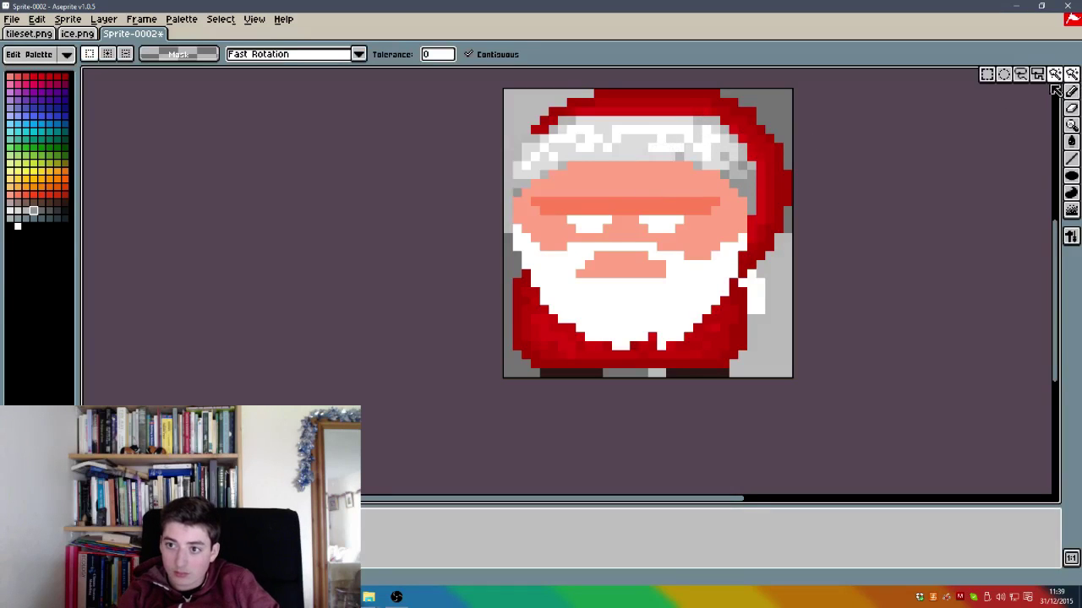
click(696, 289)
click(1071, 91)
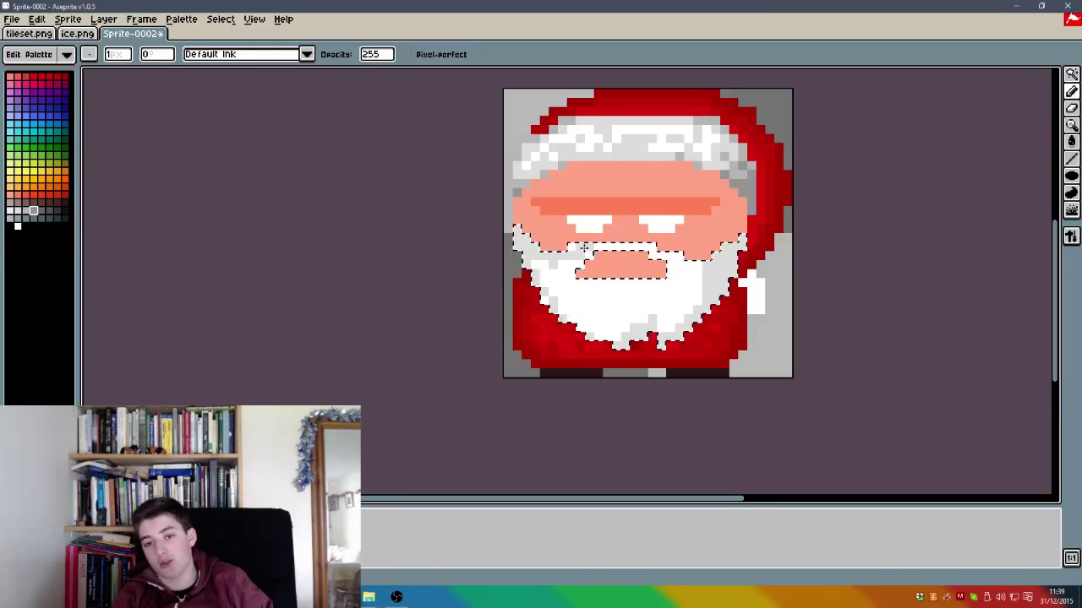
mouse_move(679, 263)
mouse_down()
mouse_move(671, 315)
mouse_move(657, 317)
mouse_move(636, 290)
mouse_move(611, 298)
mouse_move(604, 336)
mouse_move(586, 315)
mouse_up()
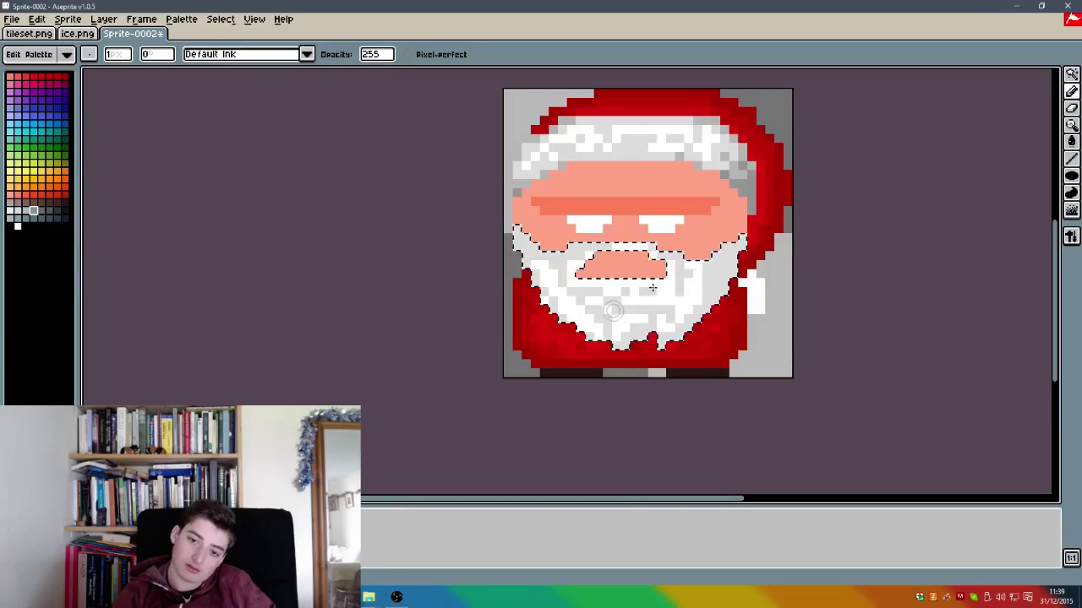
Step: Darken the beard's outer edges and moustache with deeper greys sampled from the brim, undoing the unwanted pixels
key(alt)
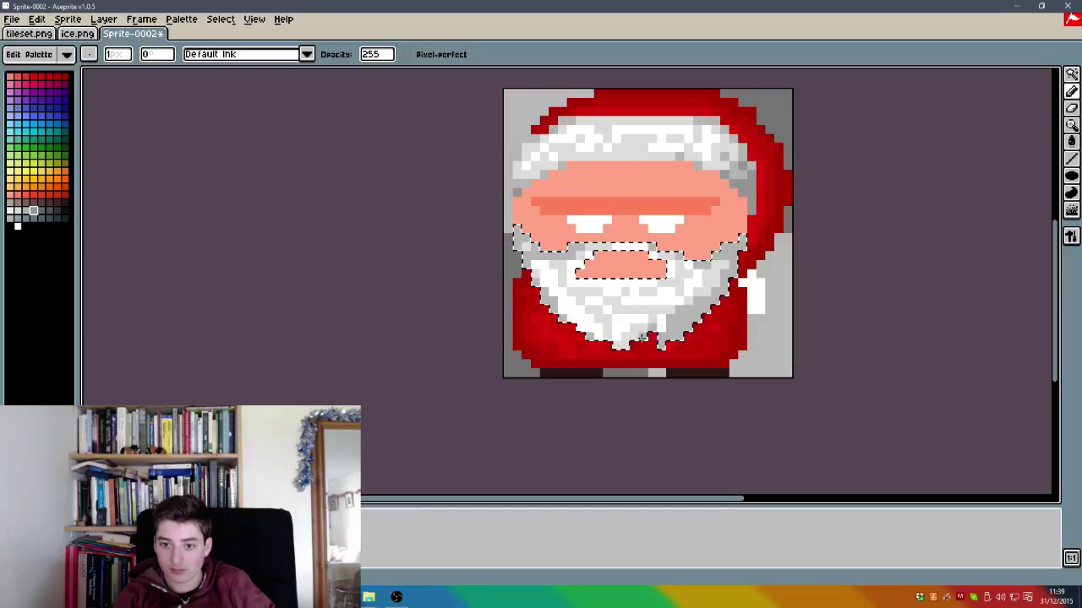
alt+click(749, 191)
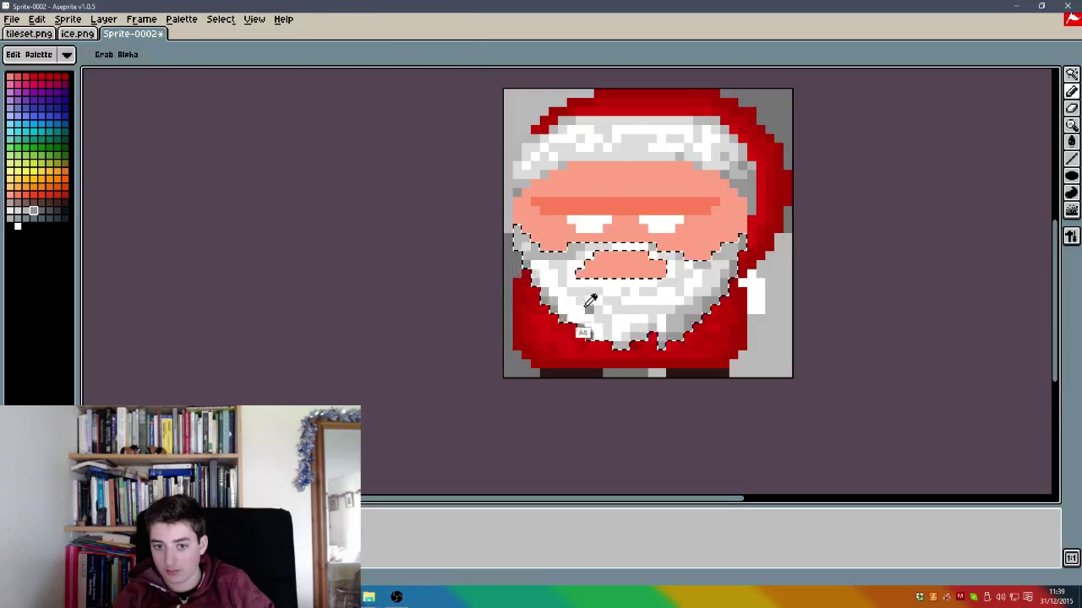
alt+click(583, 299)
key(alt)
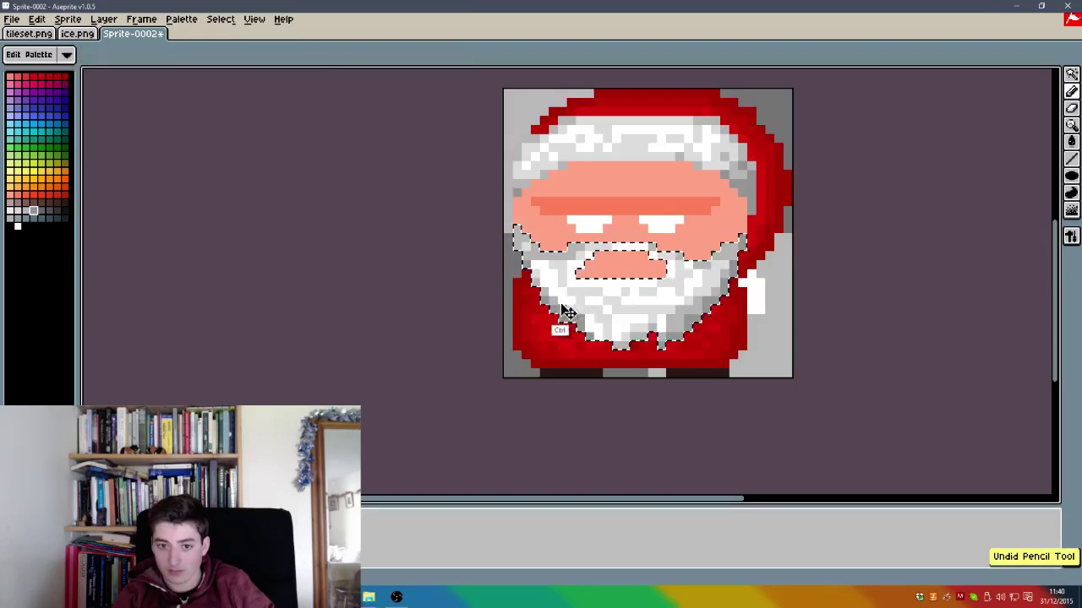
alt+click(551, 296)
alt+click(553, 300)
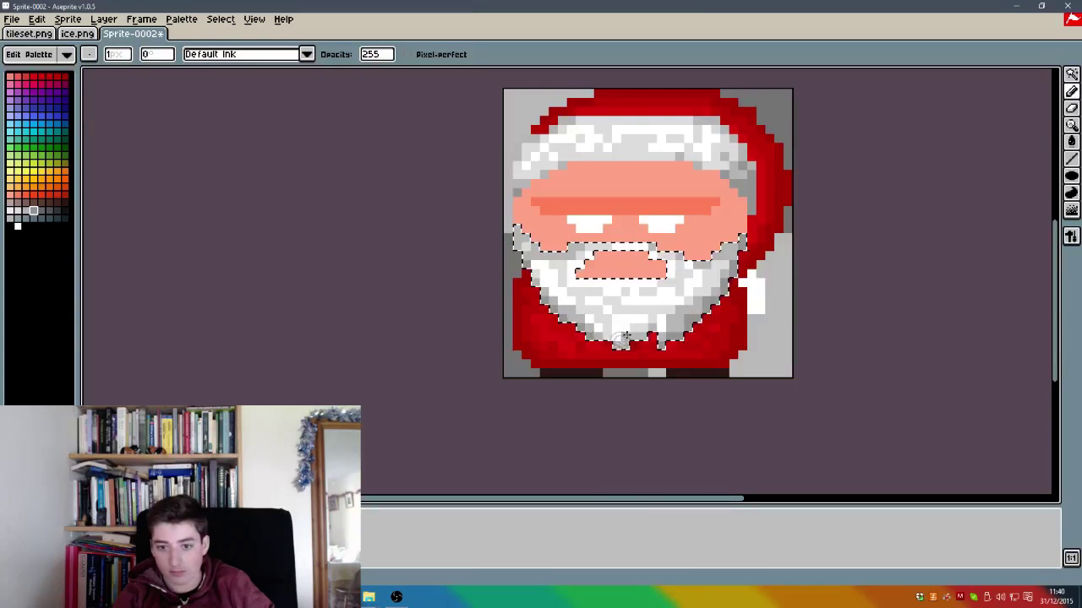
Step: Scatter grey pixels through the middle and lower tip of the beard and darken the centre of the moustache
click(615, 334)
click(625, 292)
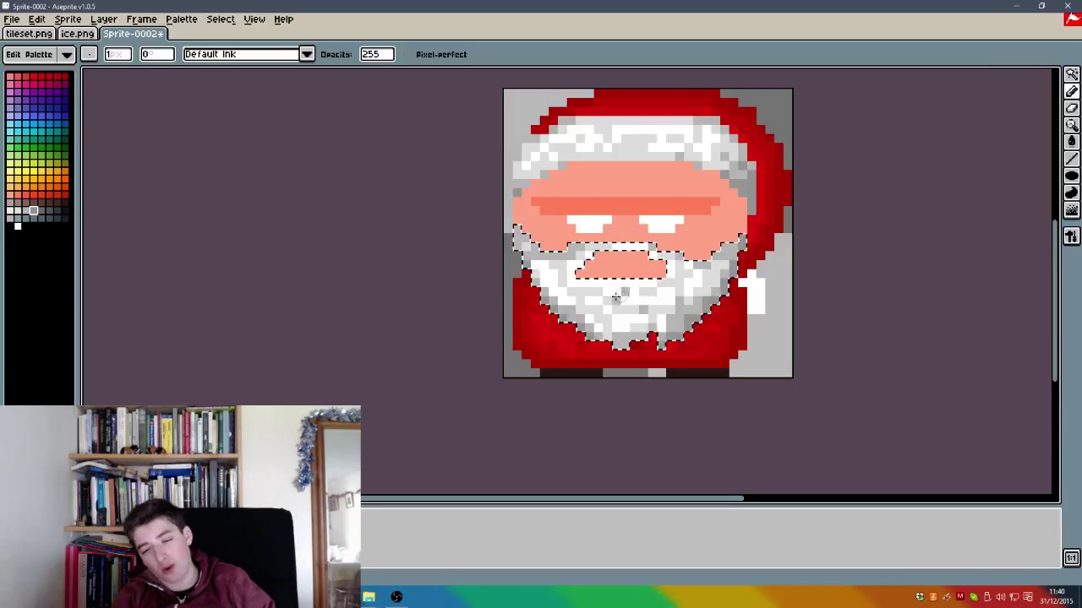
drag(616, 301, 607, 301)
click(589, 301)
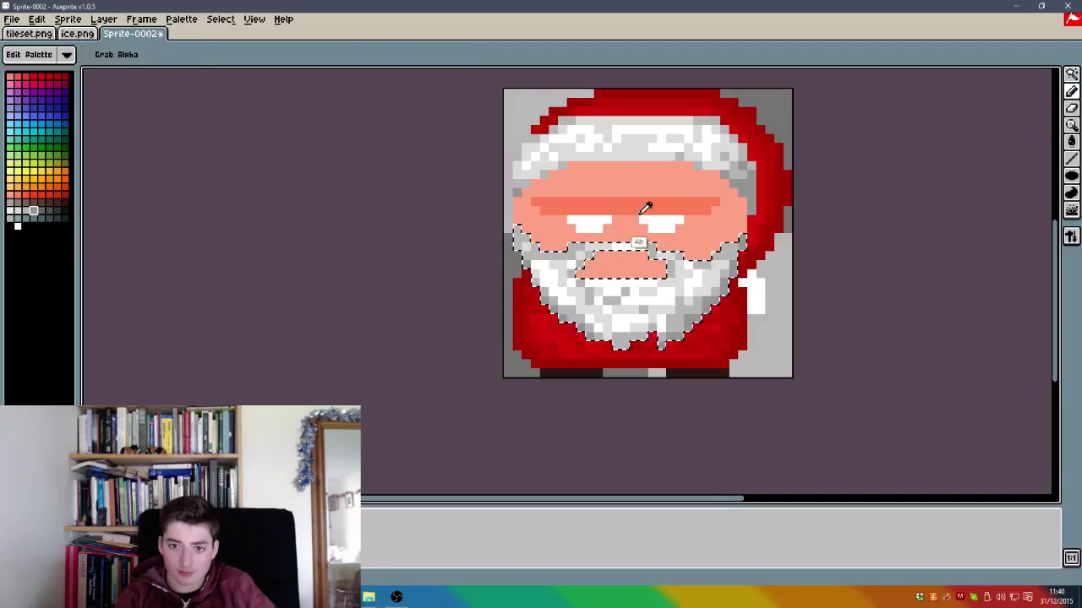
drag(626, 246, 608, 247)
key(alt)
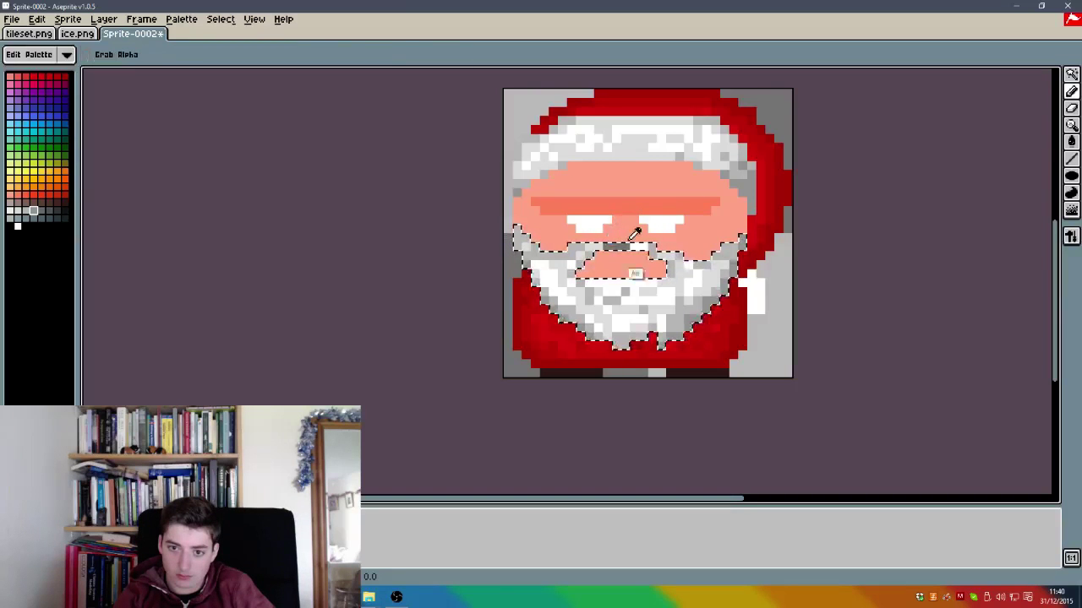
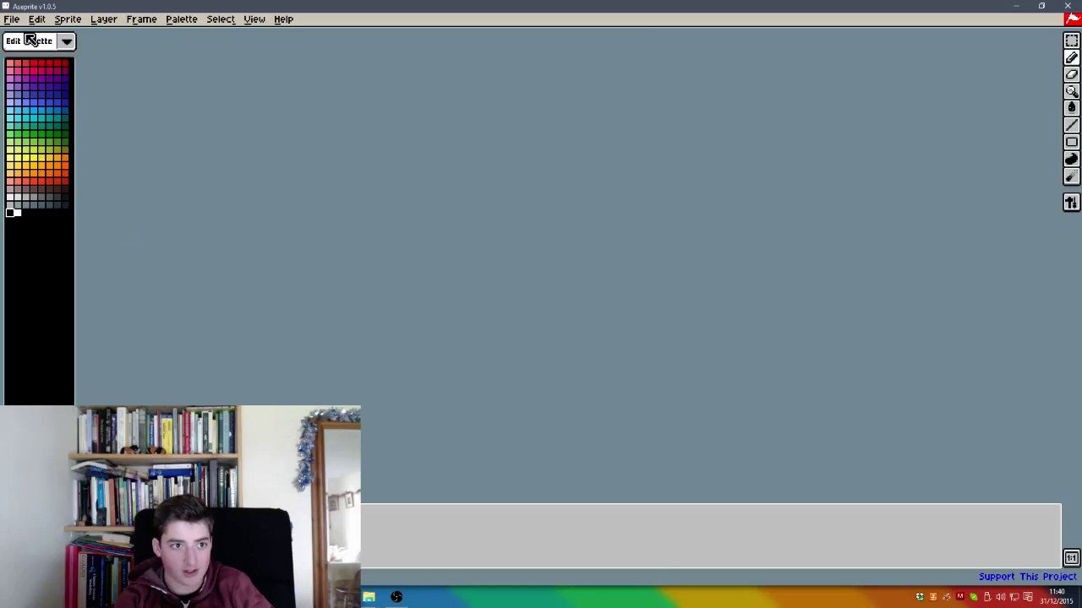
click(12, 19)
click(39, 48)
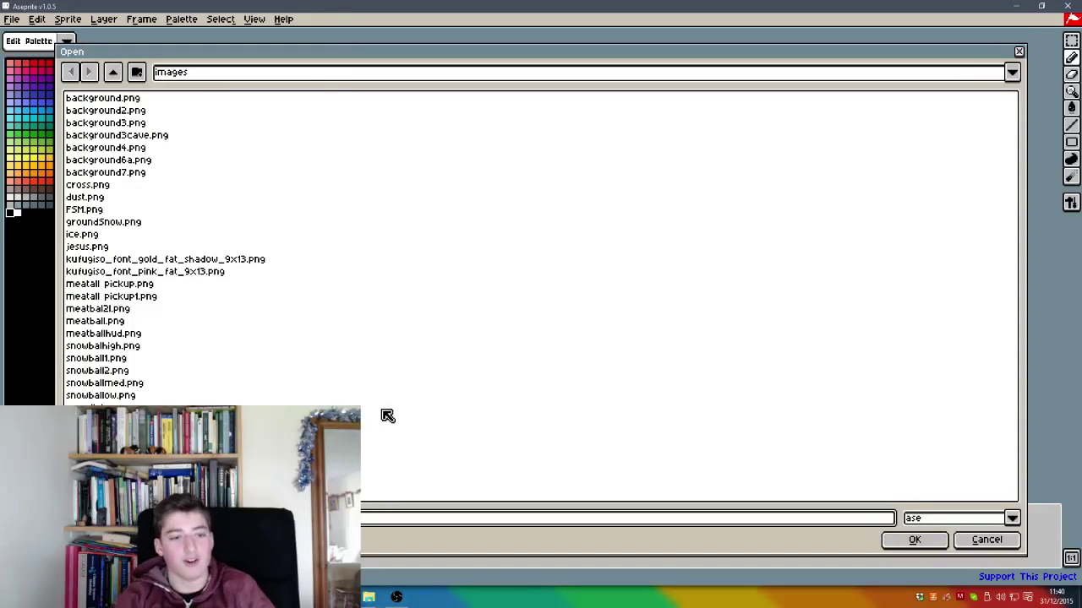
key(Escape)
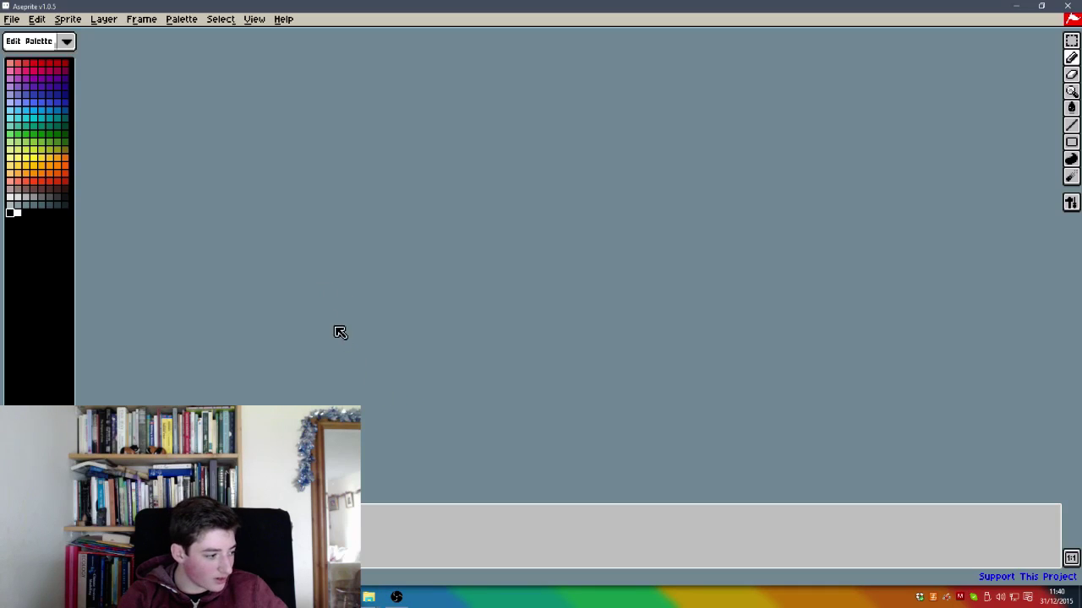
Step: Create a new 32 × 32 sprite in RGB color with a transparent background
click(12, 19)
click(11, 24)
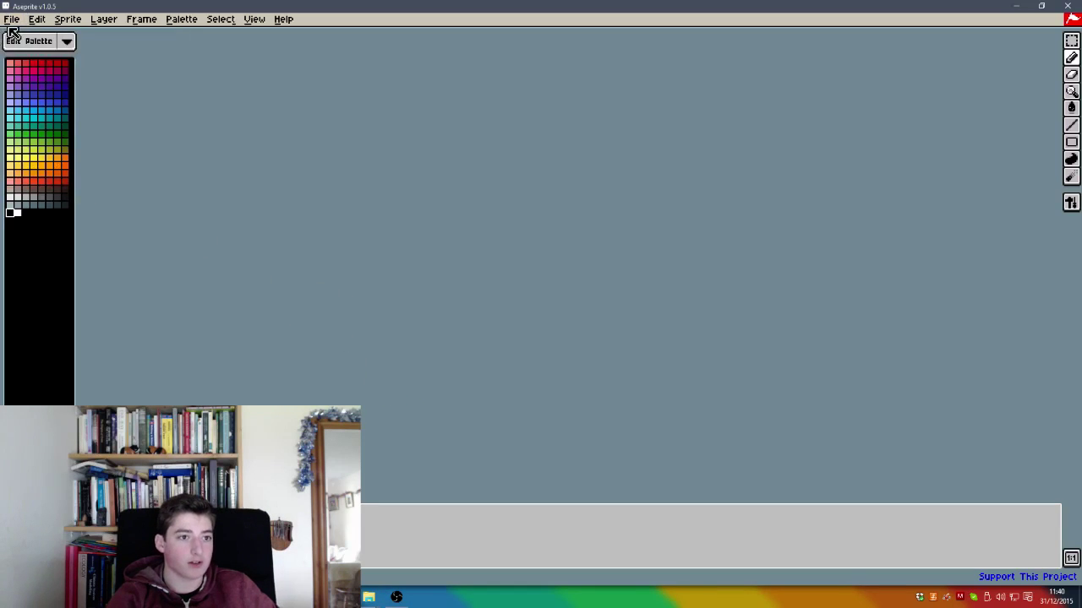
click(10, 21)
mouse_move(36, 19)
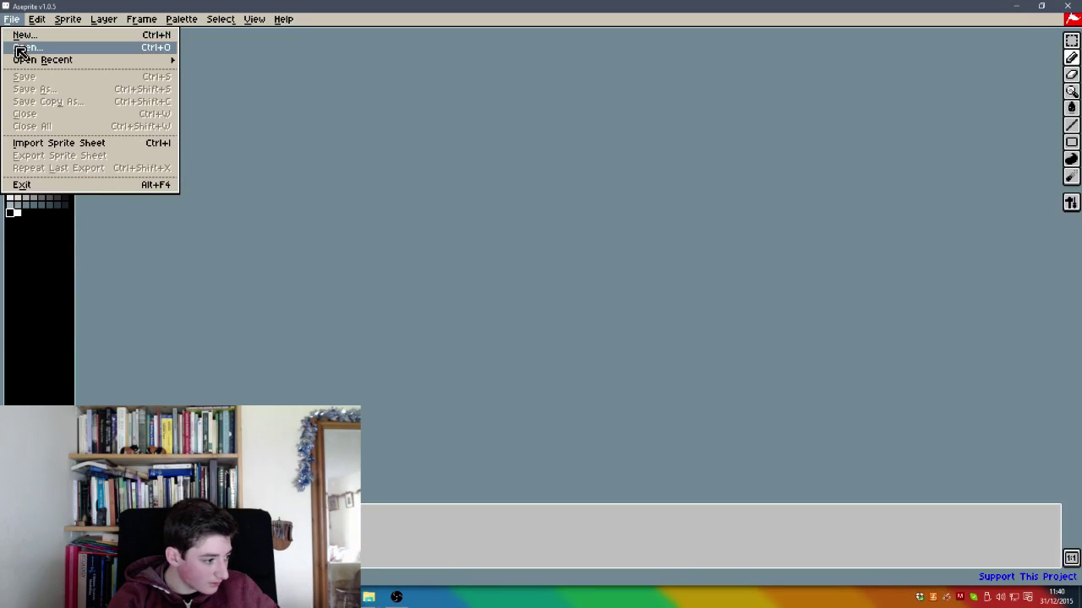
mouse_move(20, 57)
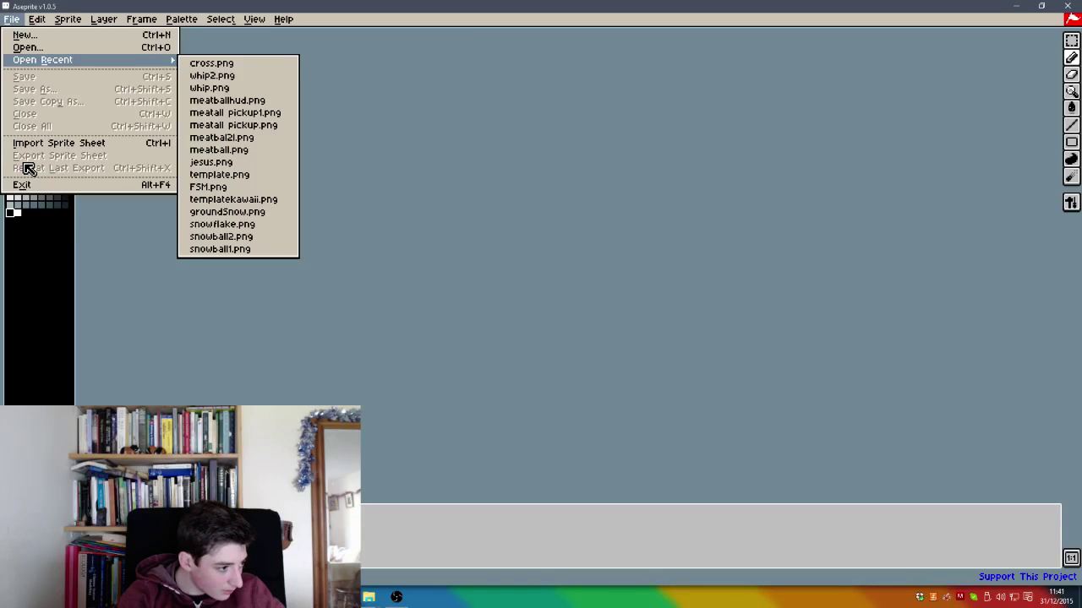
click(82, 38)
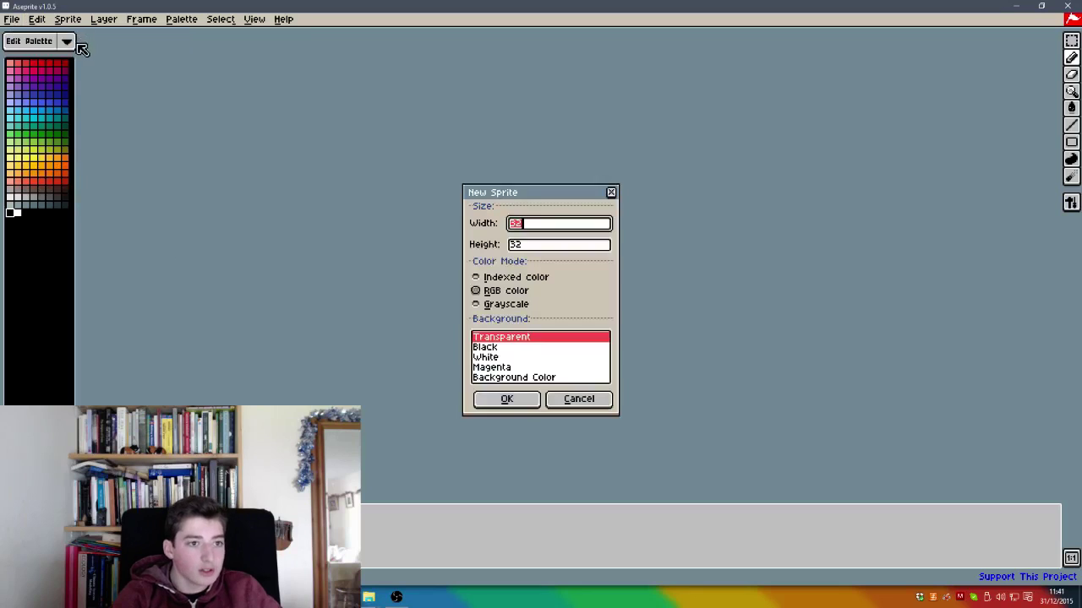
click(504, 402)
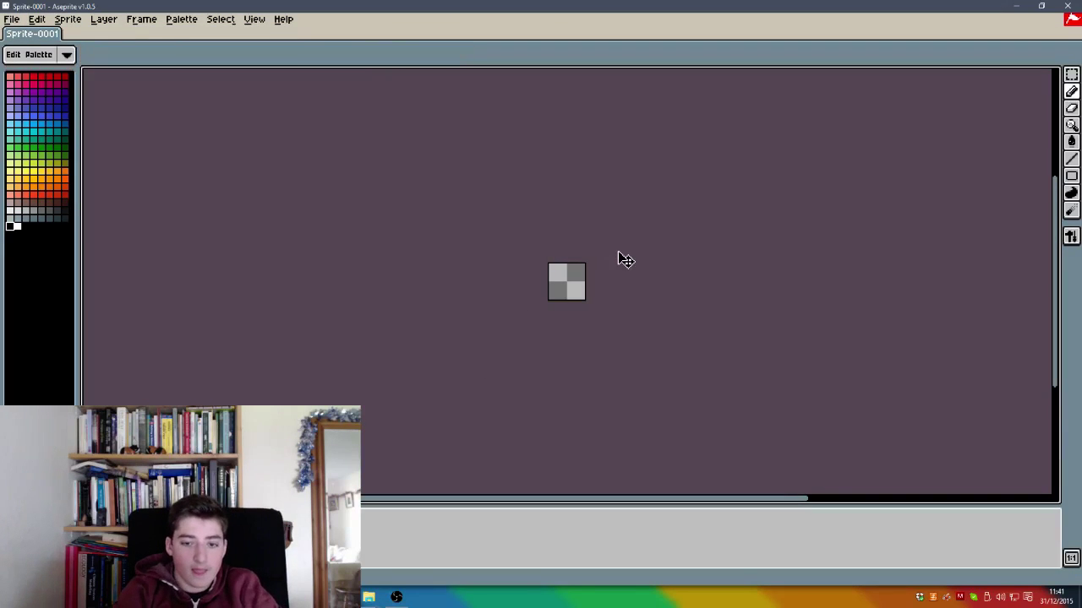
Step: Draw a light salmon rectangle outline across the full canvas width around its middle, undoing the first misplaced one
scroll(618, 251, up, 2)
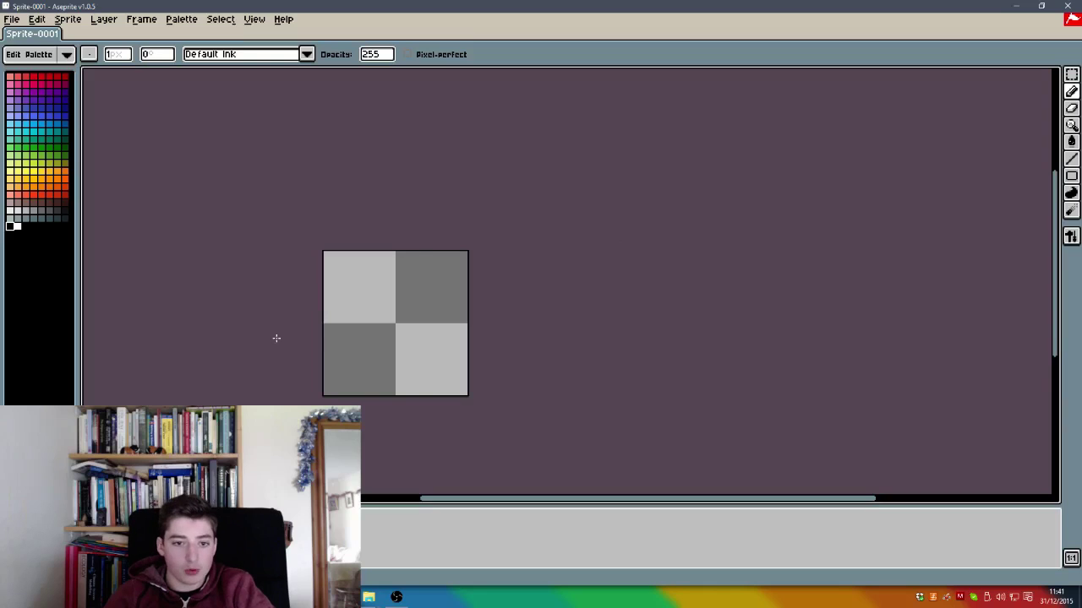
scroll(246, 342, up, 1)
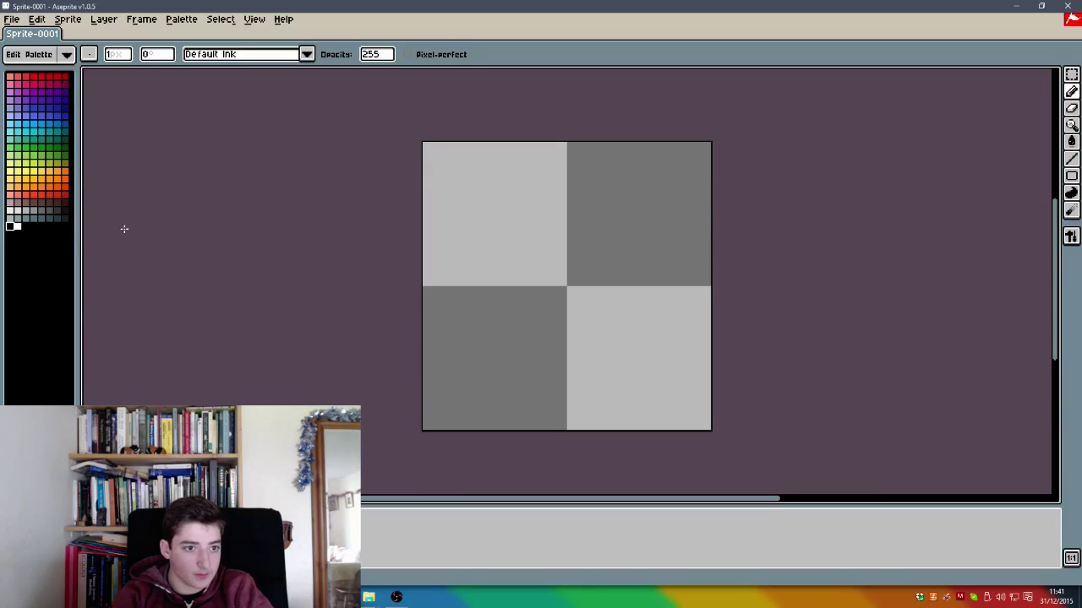
click(10, 195)
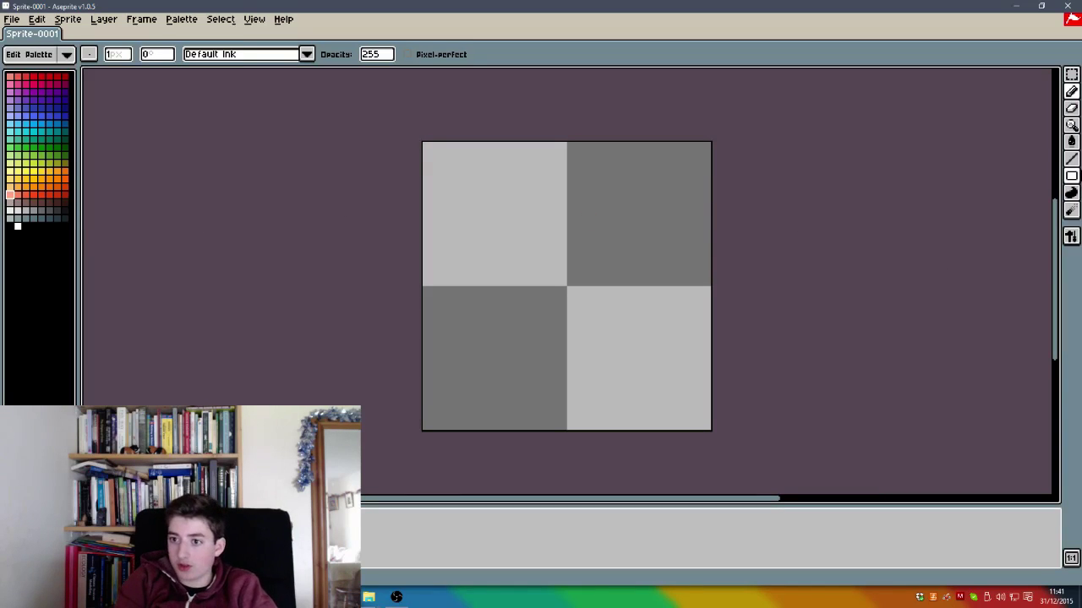
click(1071, 176)
mouse_move(707, 356)
mouse_down()
mouse_move(580, 299)
mouse_move(477, 216)
mouse_up()
key(ctrl)
key(ctrl+z)
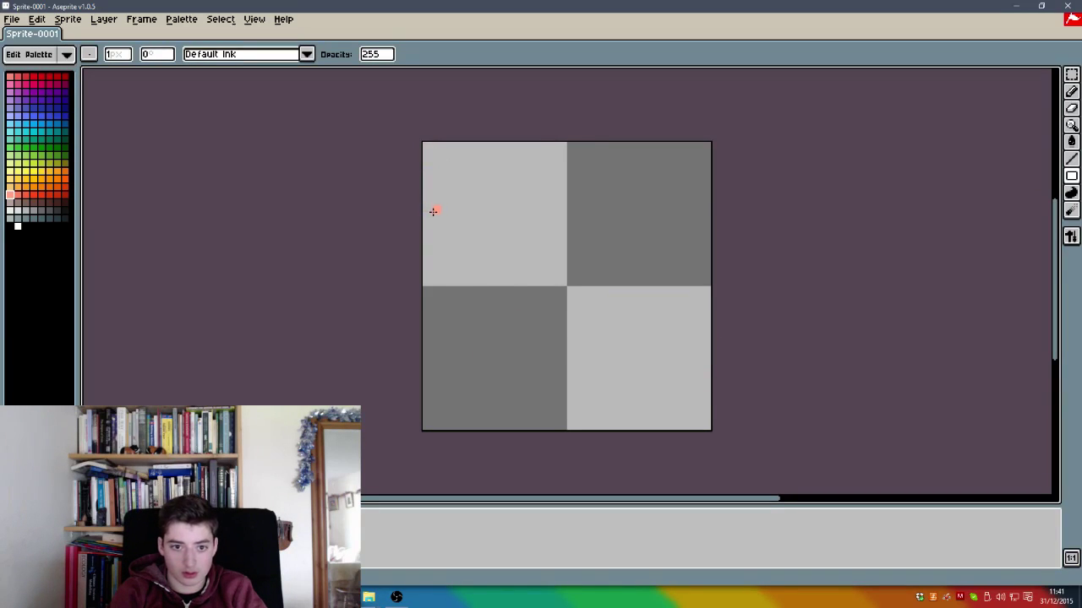
drag(426, 212, 717, 368)
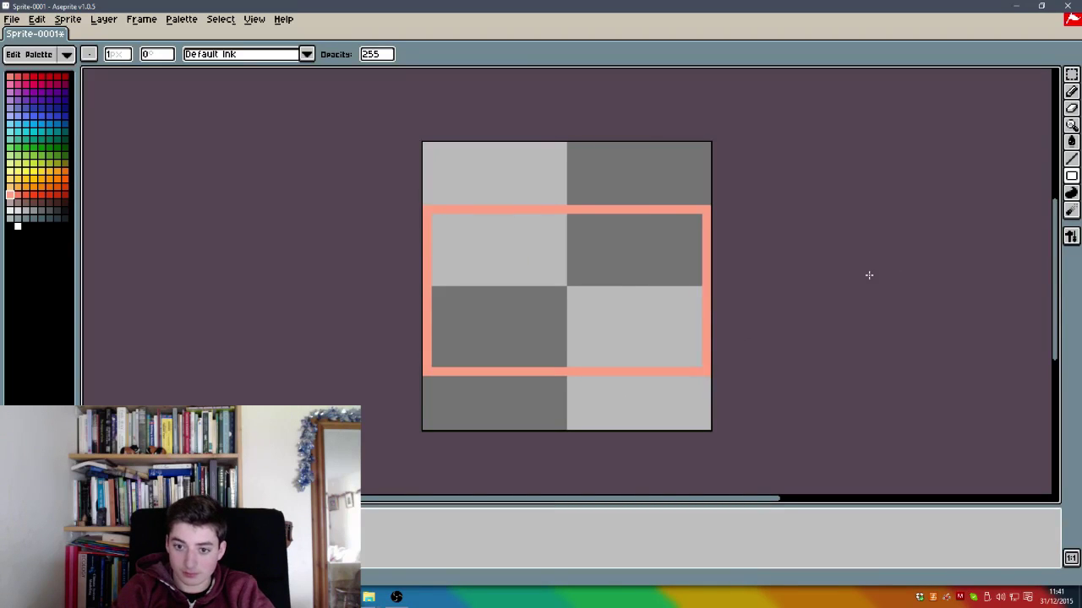
Step: Round off the salmon outline by erasing its corner pixels, undoing any stray erasures
click(1073, 110)
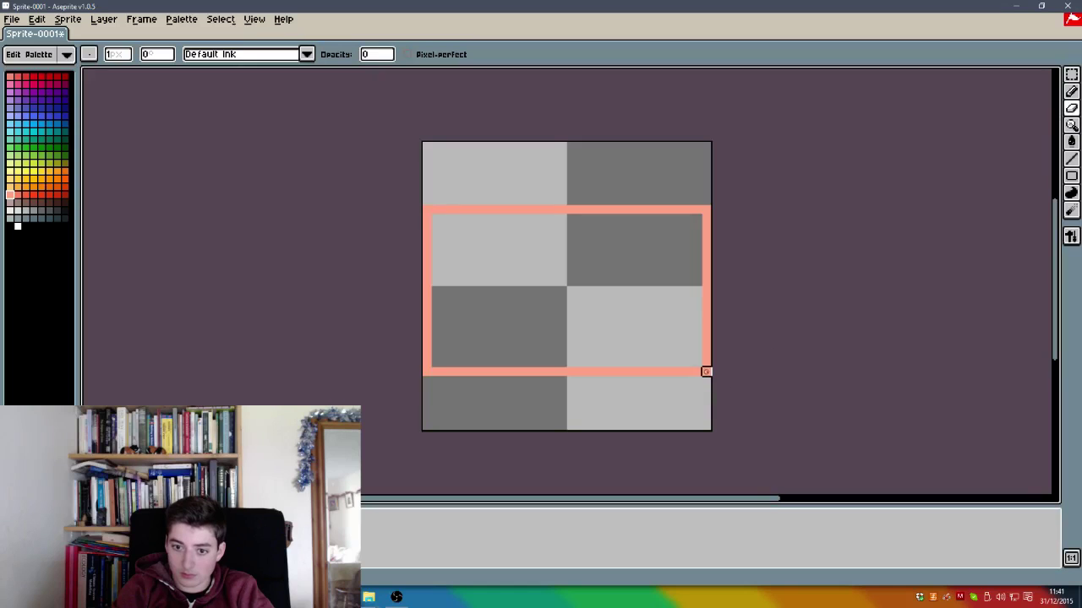
click(706, 372)
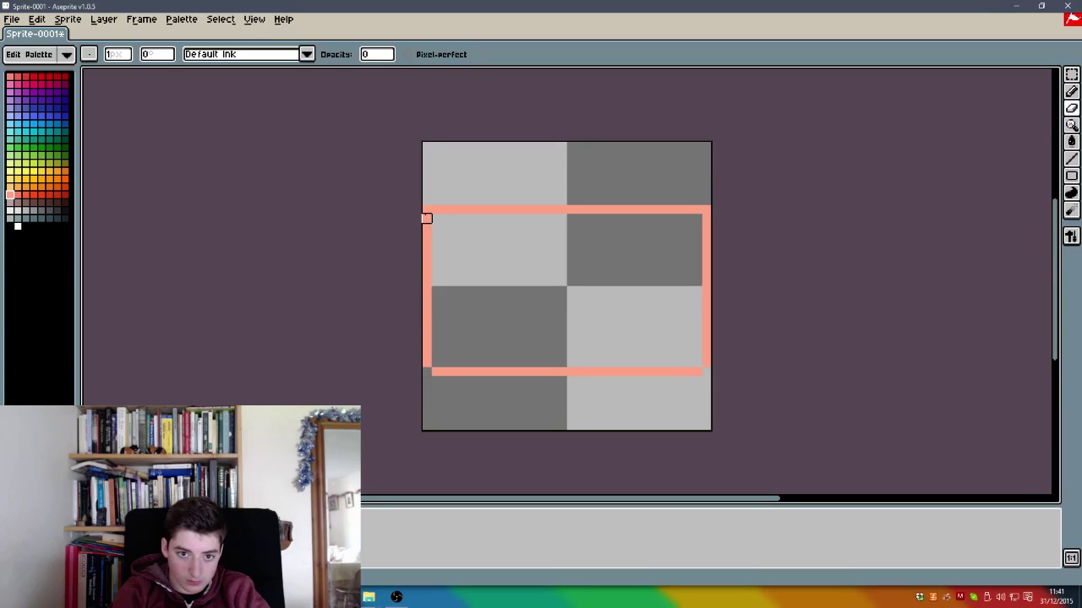
key(ctrl+z)
key(ctrl+z)
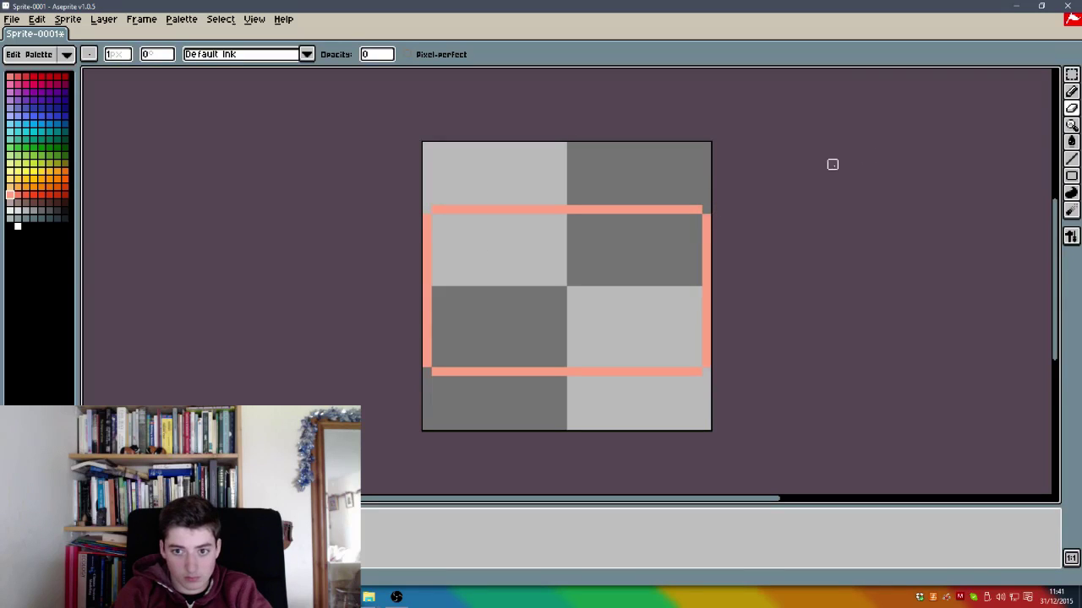
Step: Draw a solid red band across the full canvas width directly beneath the salmon outline, including its lower corner pixels
click(1071, 91)
click(1071, 176)
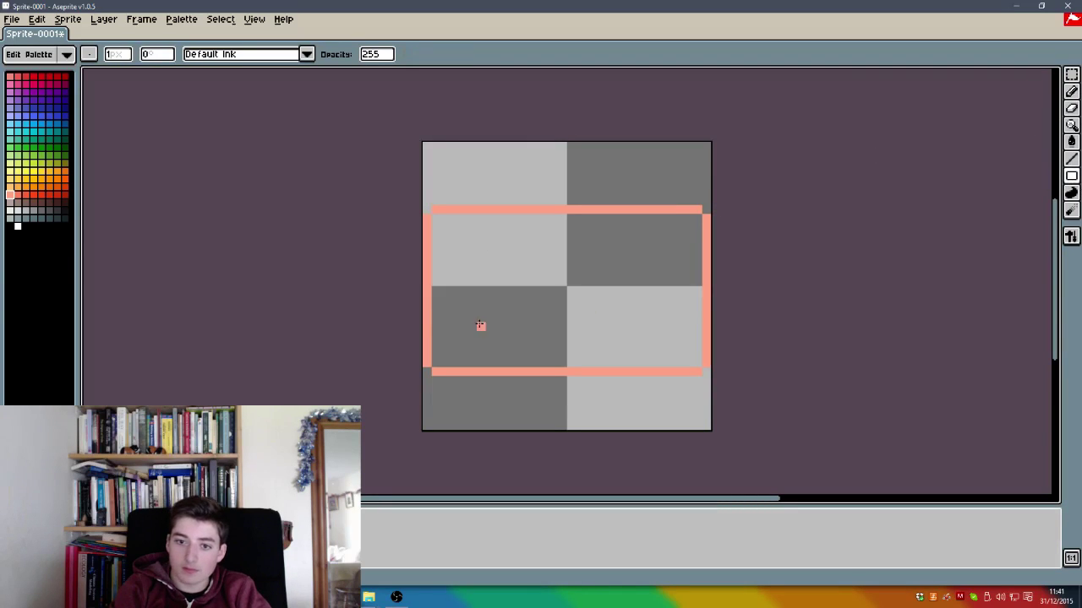
click(38, 78)
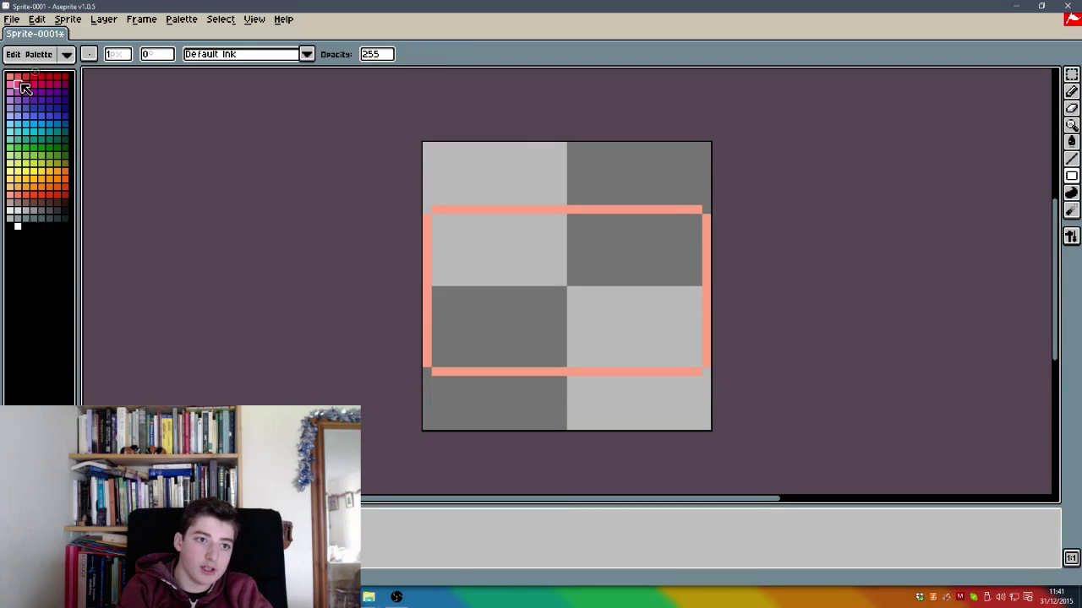
click(427, 372)
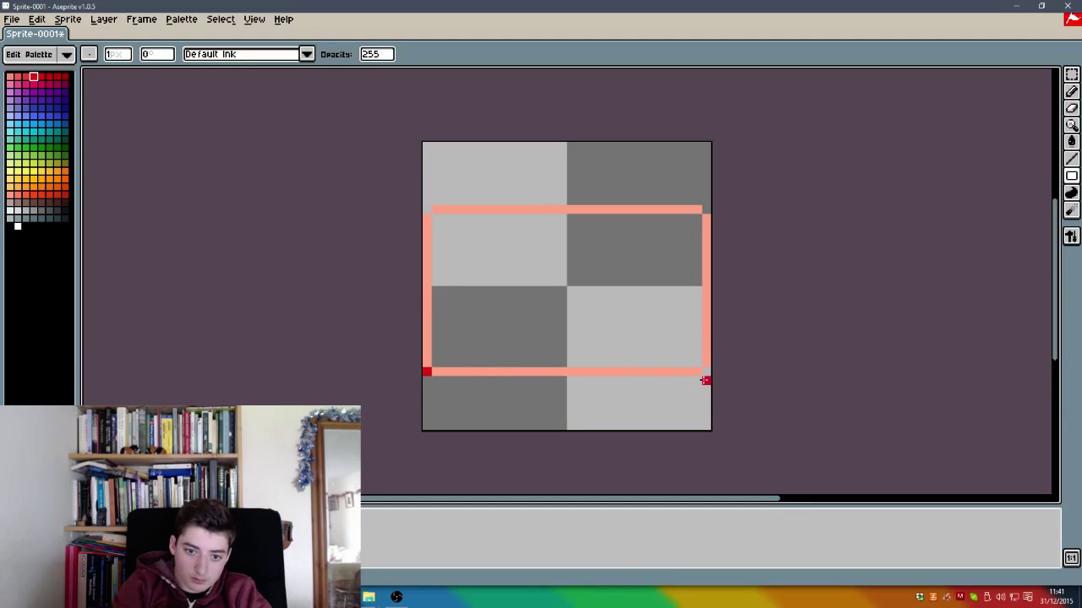
drag(705, 380, 647, 399)
key(ctrl+z)
mouse_move(405, 391)
mouse_down()
mouse_move(464, 410)
mouse_move(696, 409)
mouse_move(407, 403)
mouse_up()
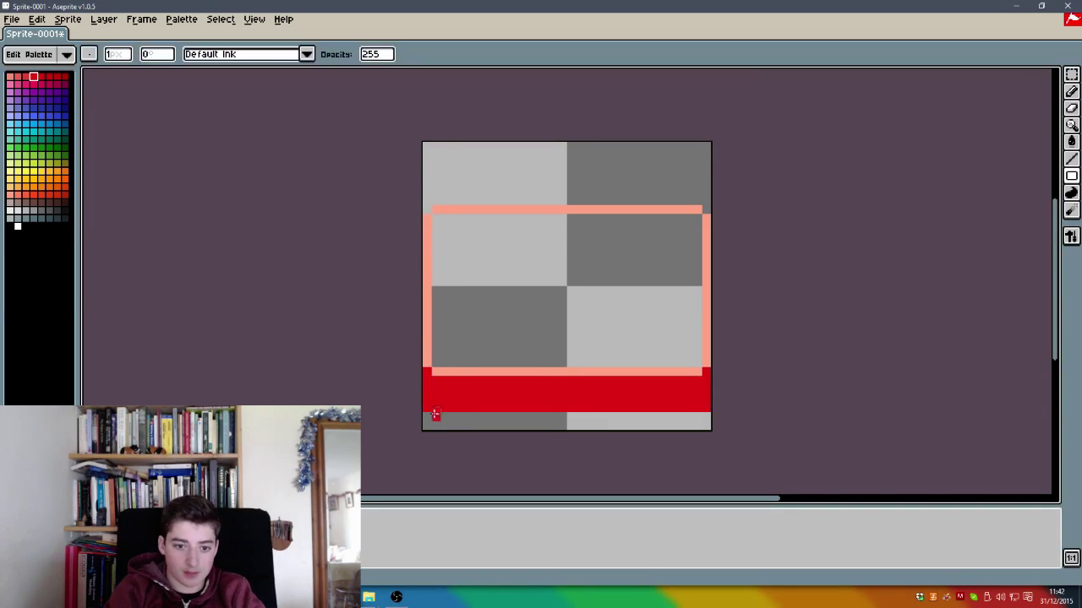
Step: Erase the red band's two bottom corner pixels and fill the inside of the salmon outline with the same salmon
click(1071, 109)
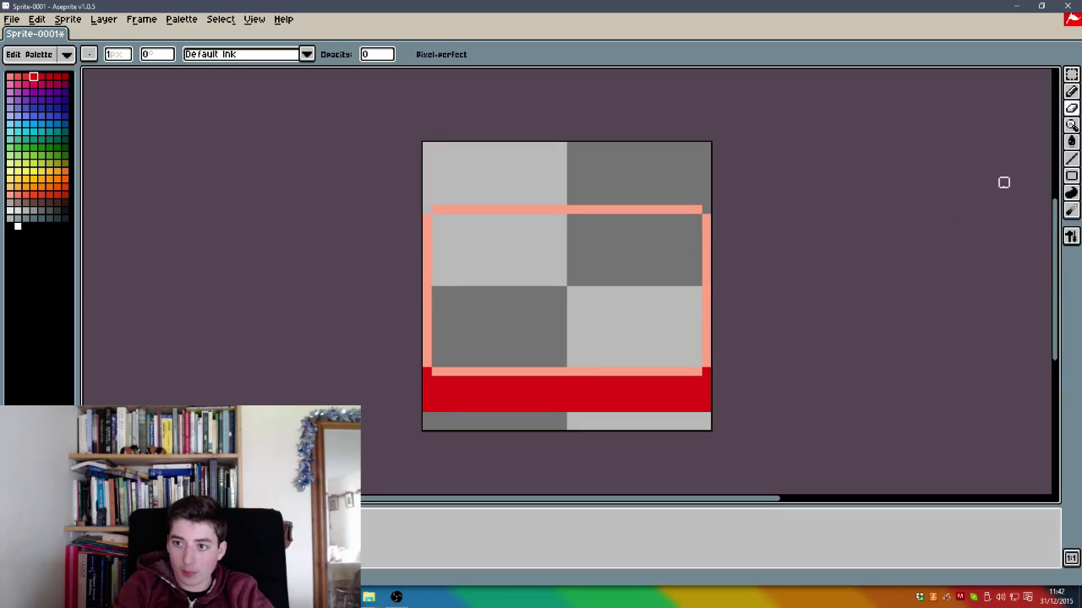
click(706, 408)
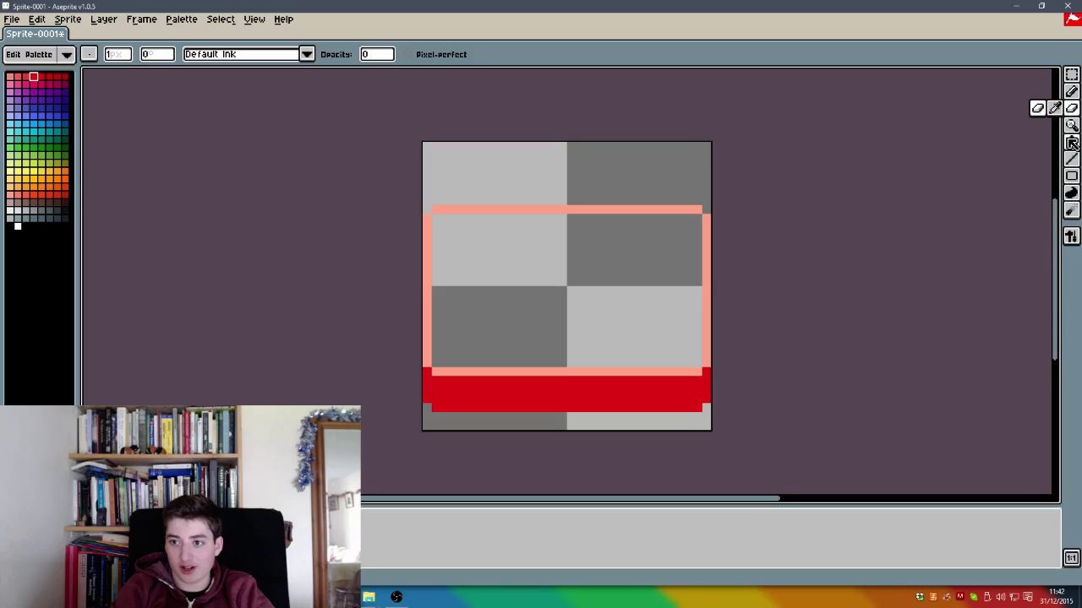
click(1071, 92)
click(1072, 141)
key(alt)
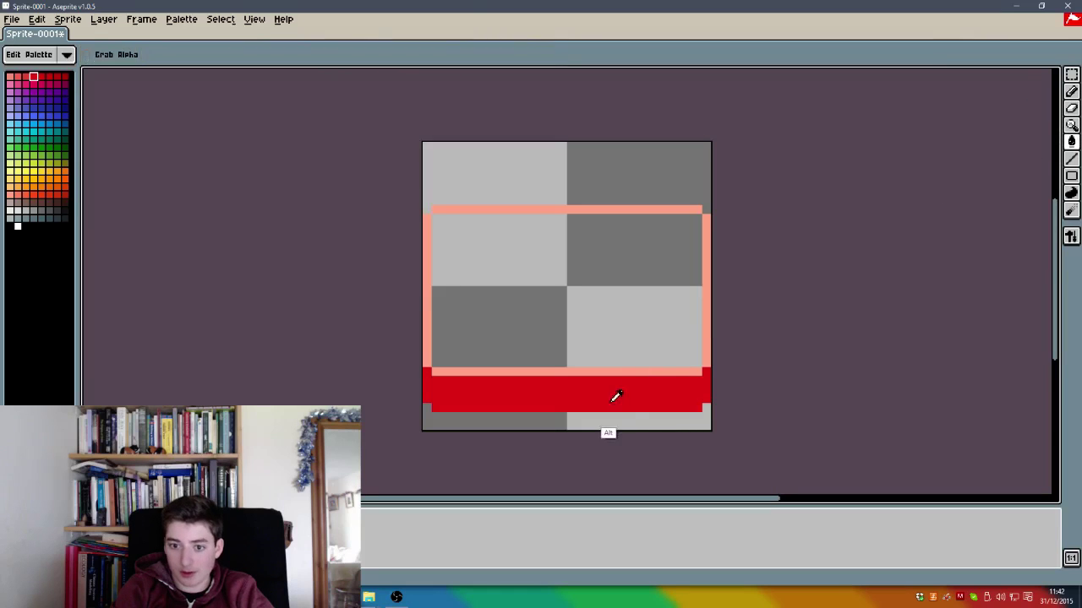
click(619, 357)
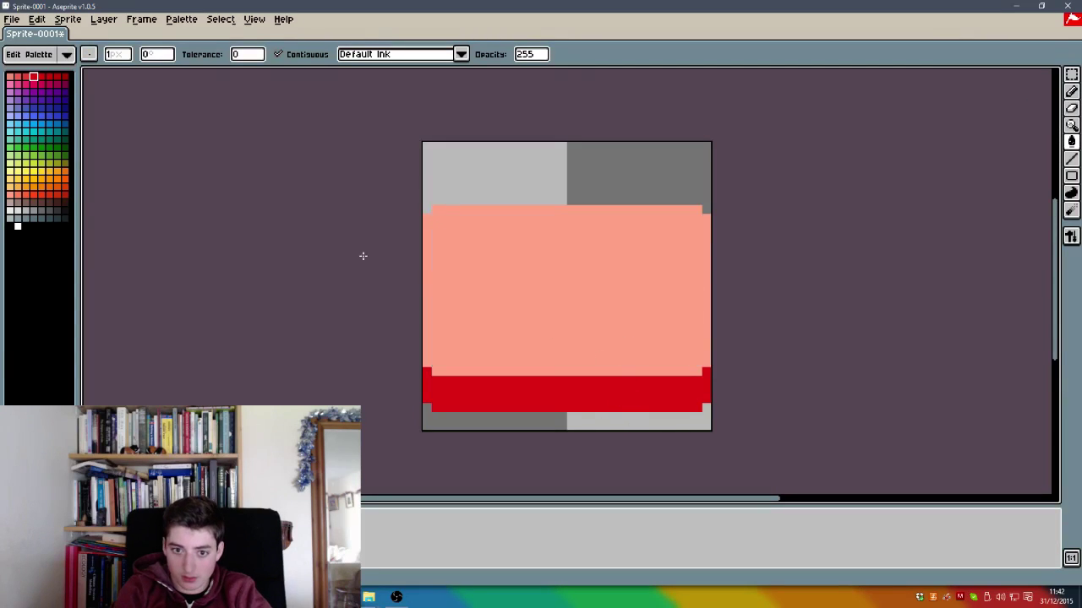
Step: Draw a white hat trim freehand across the full canvas width, directly above the salmon face
click(19, 226)
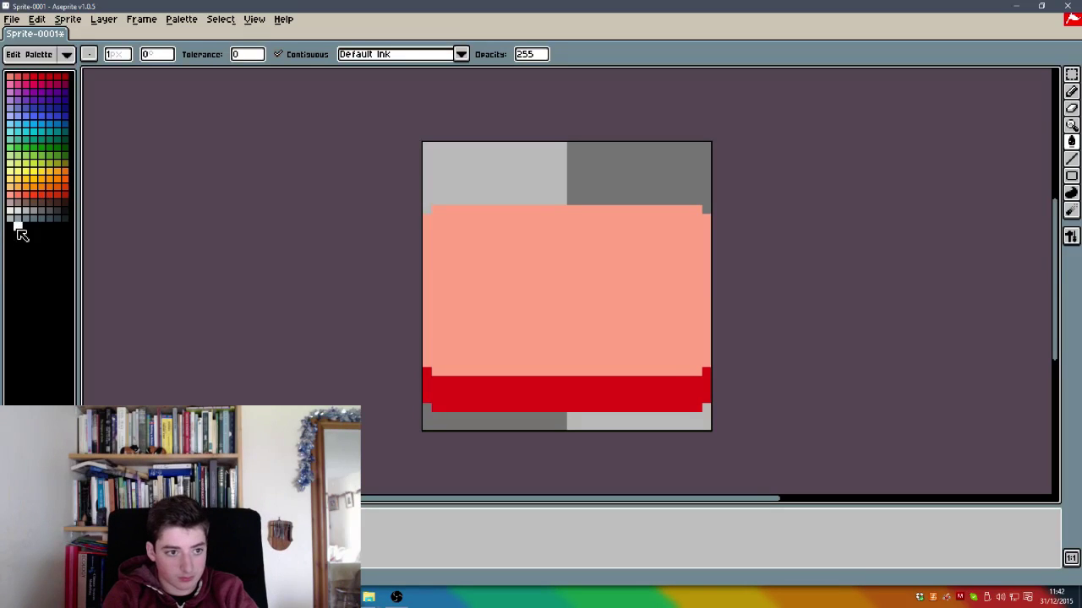
key(b)
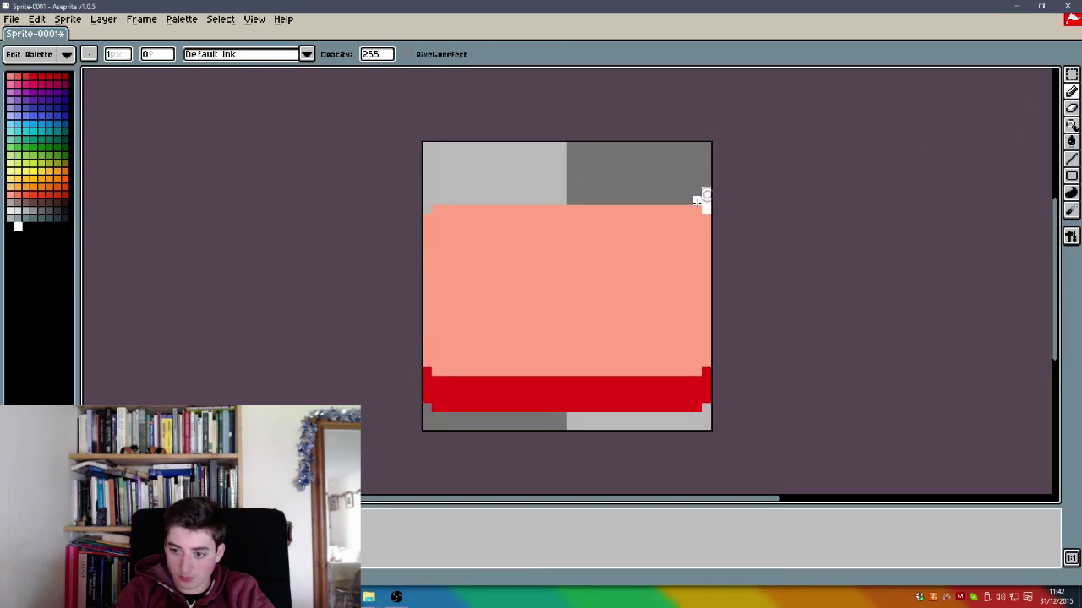
mouse_move(695, 195)
mouse_down()
mouse_move(423, 203)
mouse_move(428, 191)
mouse_move(483, 188)
mouse_move(437, 184)
mouse_move(465, 174)
mouse_move(500, 180)
mouse_move(497, 195)
mouse_move(518, 186)
mouse_move(581, 191)
mouse_move(556, 198)
mouse_move(694, 203)
mouse_move(628, 195)
mouse_move(671, 178)
mouse_move(592, 176)
mouse_up()
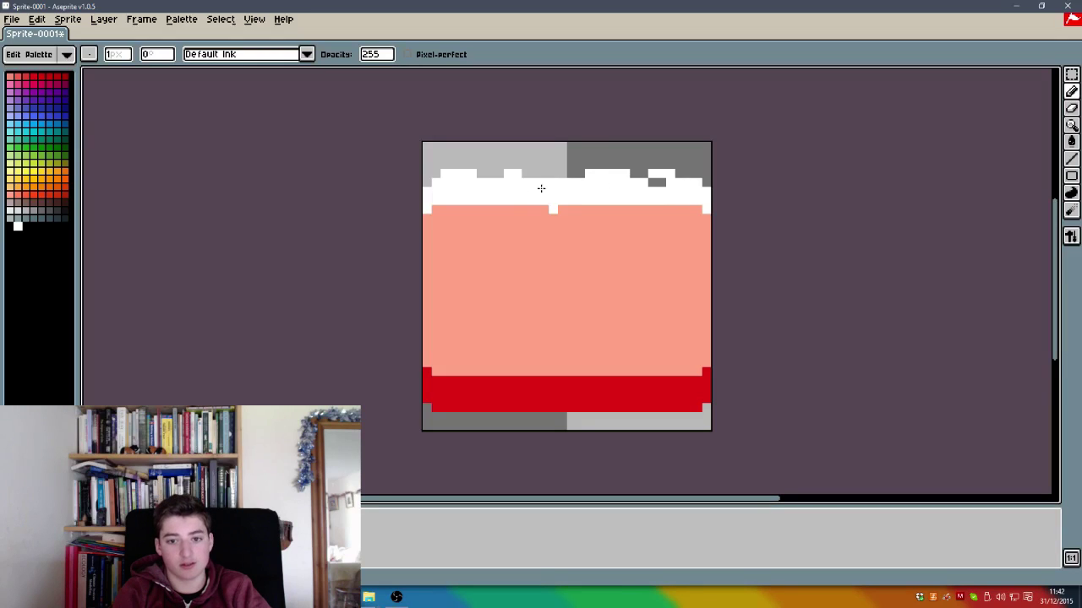
Step: Paint a white beard with a ragged upper edge across the bottom of the face and over most of the red band
mouse_move(435, 347)
mouse_down()
mouse_move(512, 394)
mouse_move(490, 363)
mouse_move(511, 360)
mouse_move(548, 388)
mouse_move(550, 377)
mouse_move(535, 399)
mouse_move(580, 381)
mouse_move(630, 386)
mouse_move(648, 372)
mouse_move(677, 386)
mouse_move(664, 371)
mouse_move(605, 387)
mouse_move(585, 364)
mouse_move(530, 351)
mouse_move(552, 378)
mouse_move(588, 391)
mouse_move(599, 373)
mouse_move(613, 385)
mouse_move(534, 368)
mouse_move(489, 338)
mouse_move(496, 355)
mouse_move(524, 340)
mouse_up()
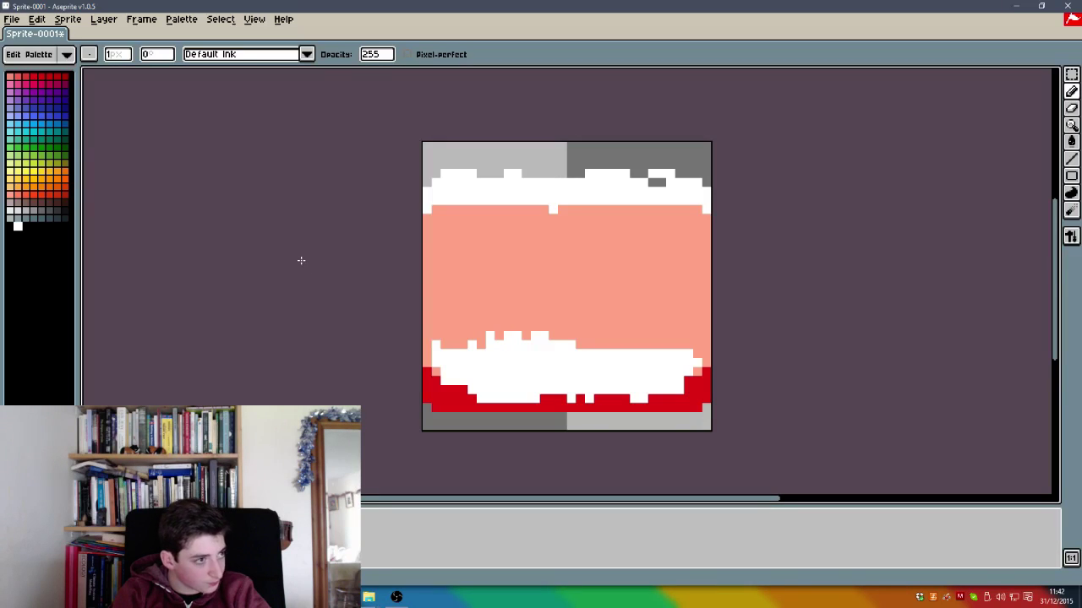
click(546, 397)
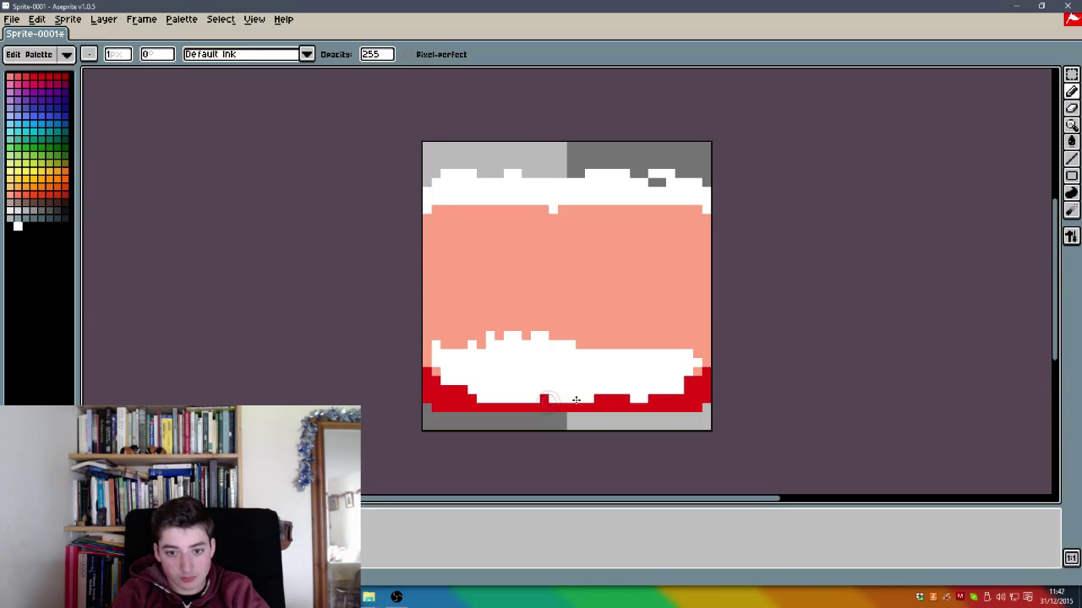
click(688, 345)
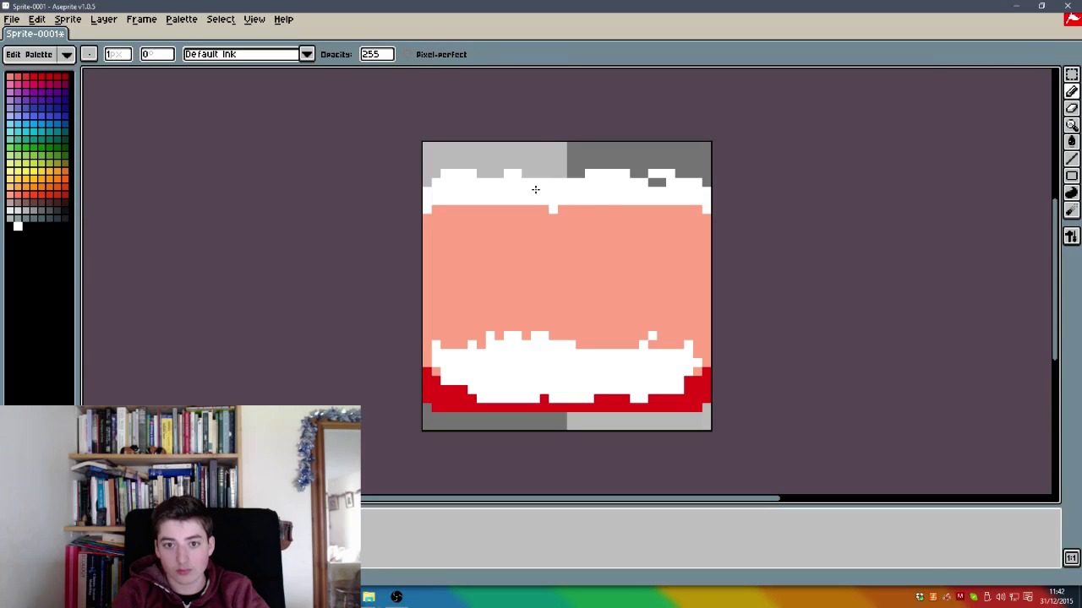
Step: Fill the gaps along the white trim's upper edge and cover its stray pixel on the forehead with salmon
mouse_move(535, 178)
mouse_down()
mouse_move(507, 173)
mouse_move(643, 180)
mouse_up()
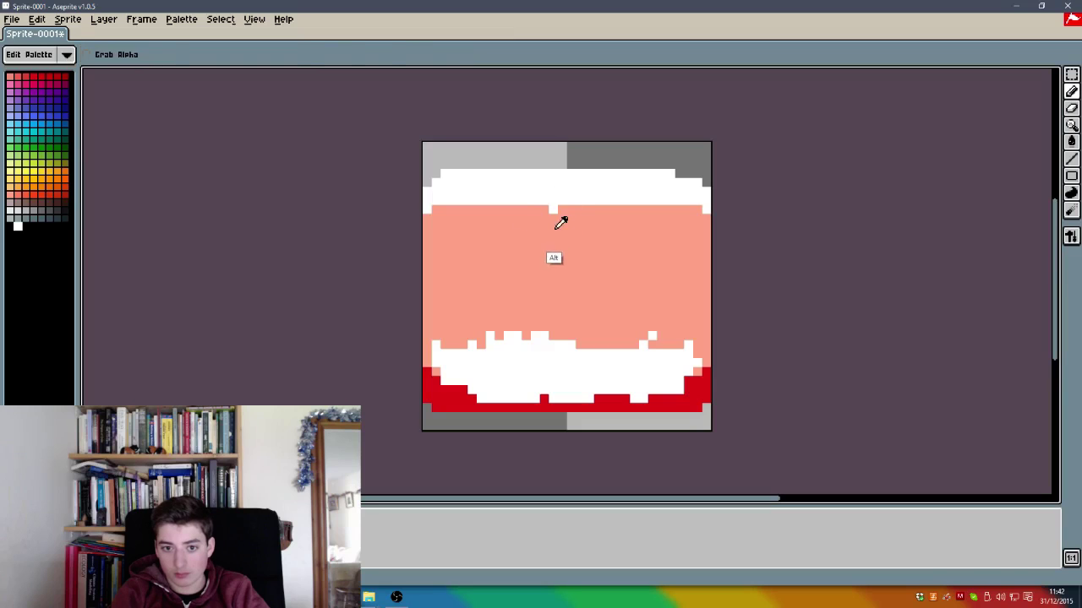
alt+click(555, 229)
click(551, 209)
Step: Paint a red hat with stepped corners above the white trim, filling its gaps and evening out the trim's upper edge
alt+click(681, 385)
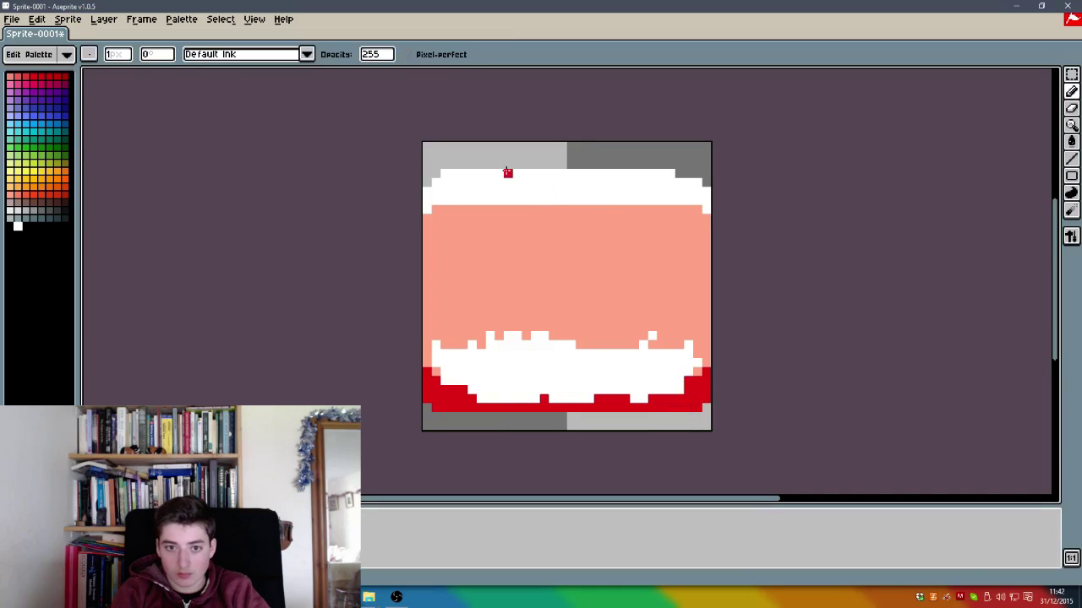
mouse_move(461, 163)
mouse_down()
mouse_move(534, 156)
mouse_move(471, 159)
mouse_move(523, 167)
mouse_move(583, 149)
mouse_move(523, 158)
mouse_move(568, 150)
mouse_move(667, 168)
mouse_move(597, 136)
mouse_move(713, 186)
mouse_up()
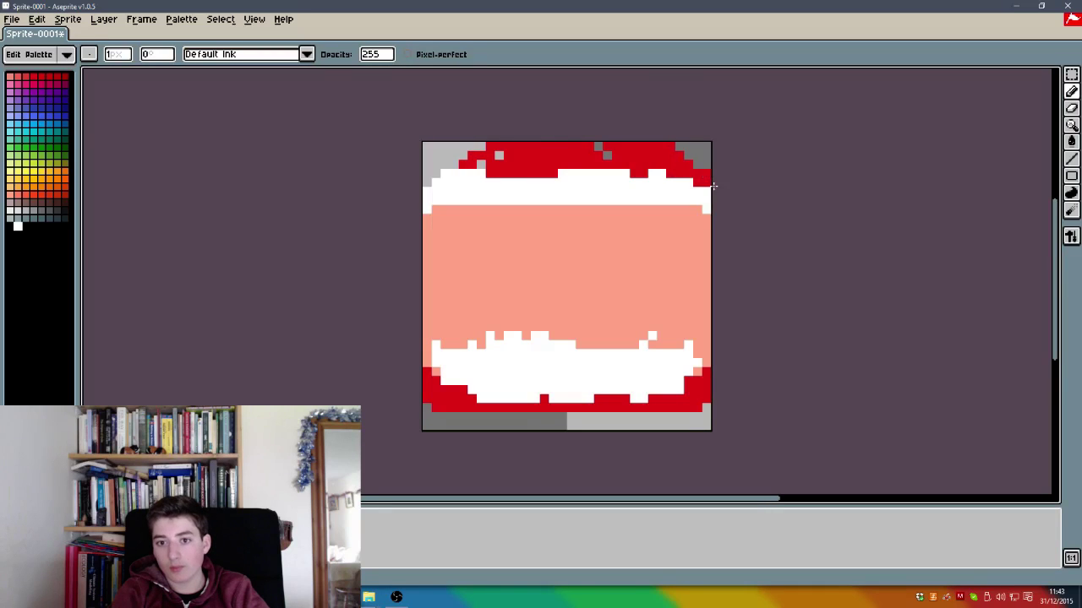
mouse_move(469, 158)
mouse_down()
mouse_move(613, 150)
mouse_move(459, 174)
mouse_move(631, 175)
mouse_up()
alt+click(587, 176)
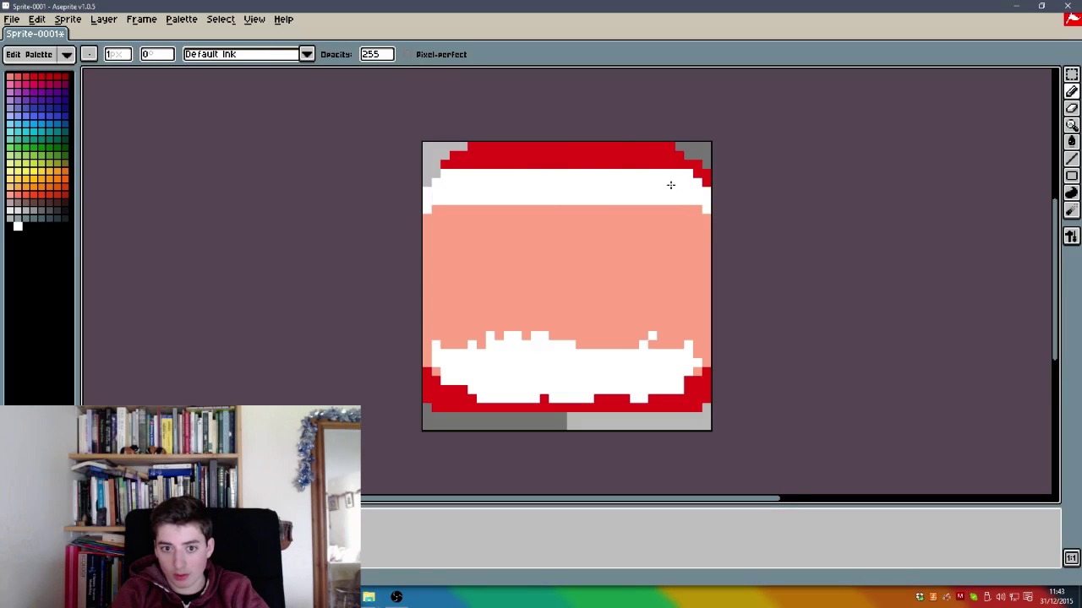
Step: Reshape the beard's upper edge with salmon and white, raising its right end and filling the holes inside it
alt+click(545, 290)
mouse_move(580, 362)
mouse_down()
mouse_move(634, 359)
mouse_move(584, 356)
mouse_move(579, 368)
mouse_move(592, 373)
mouse_move(631, 346)
mouse_move(662, 341)
mouse_move(671, 355)
mouse_move(700, 319)
mouse_up()
alt+click(547, 372)
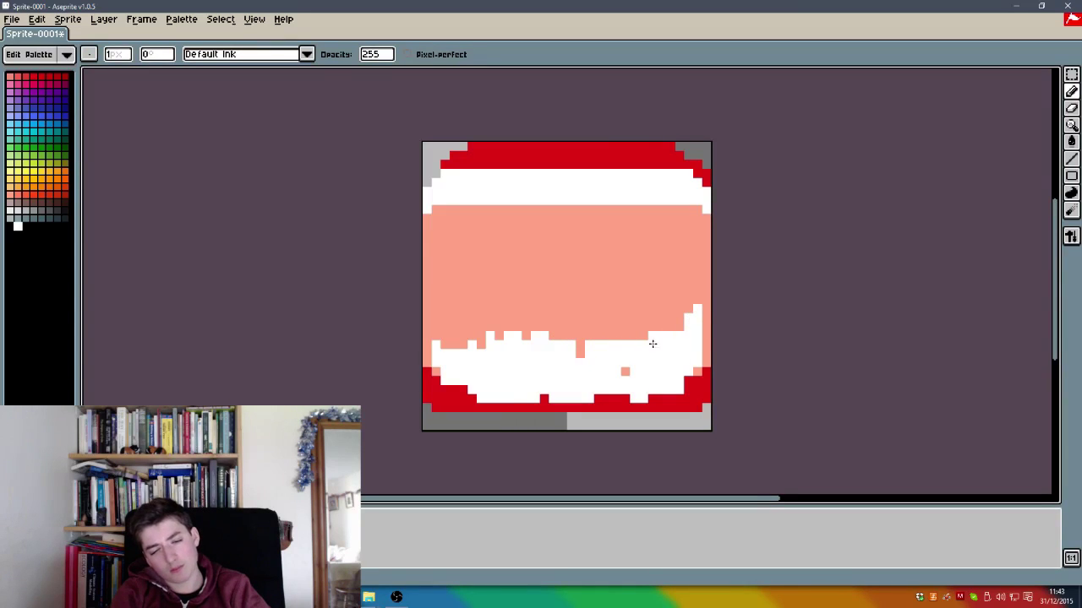
drag(434, 356, 441, 337)
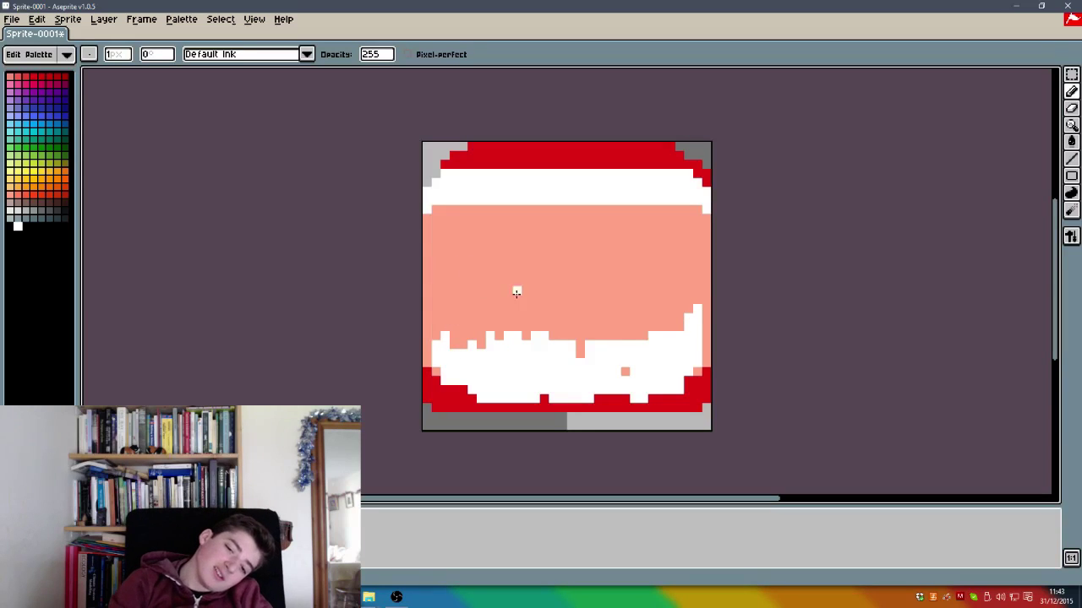
click(624, 372)
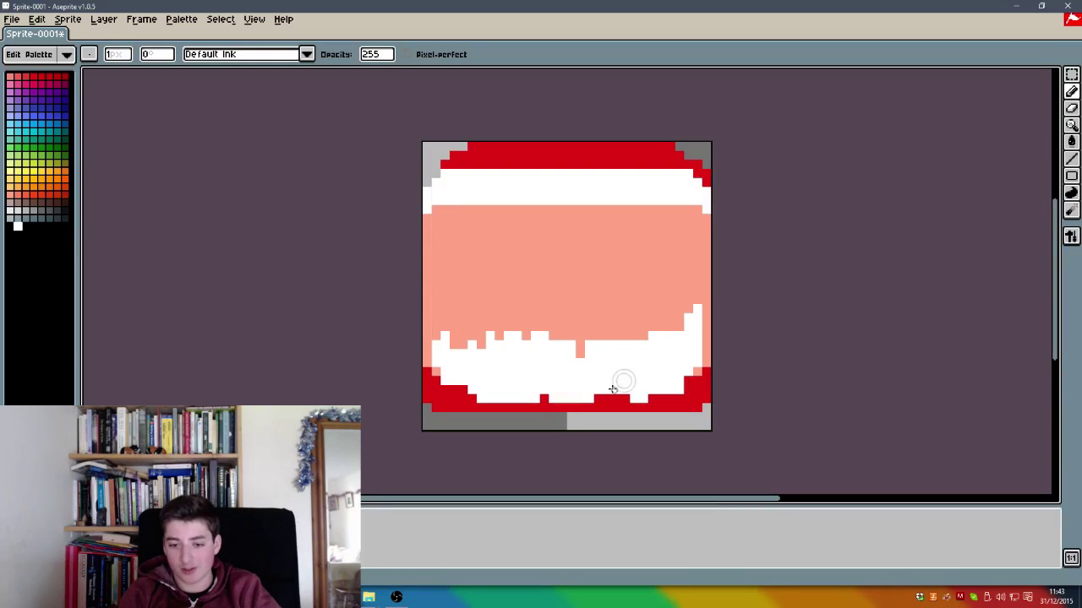
drag(579, 367, 573, 337)
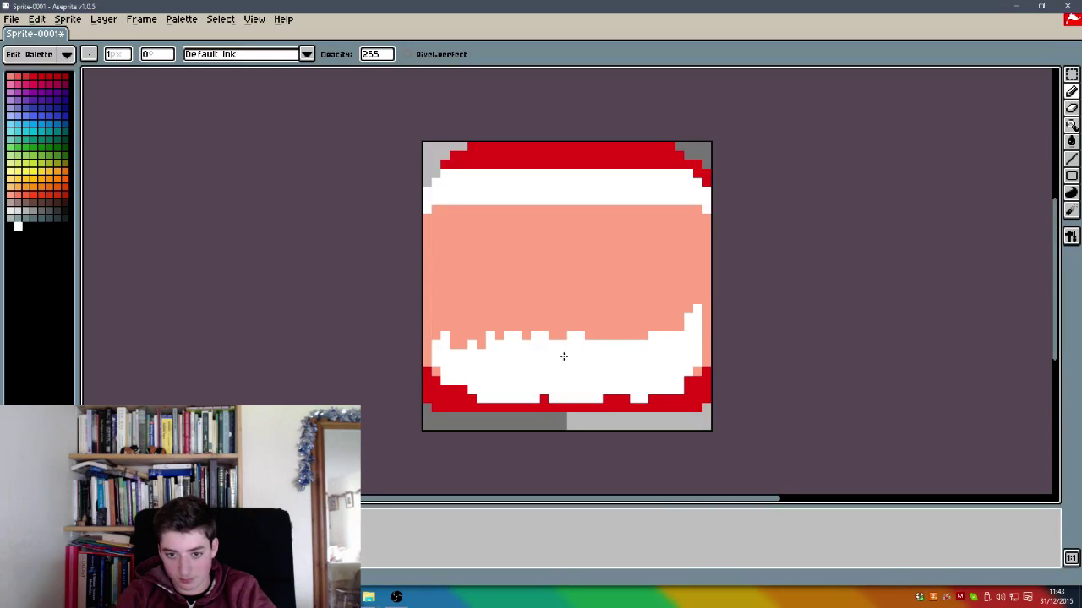
Step: Extend the white beard up both sides of the face in stepped curves and raise its upper edge
mouse_move(427, 338)
mouse_down()
mouse_move(425, 309)
mouse_move(432, 366)
mouse_up()
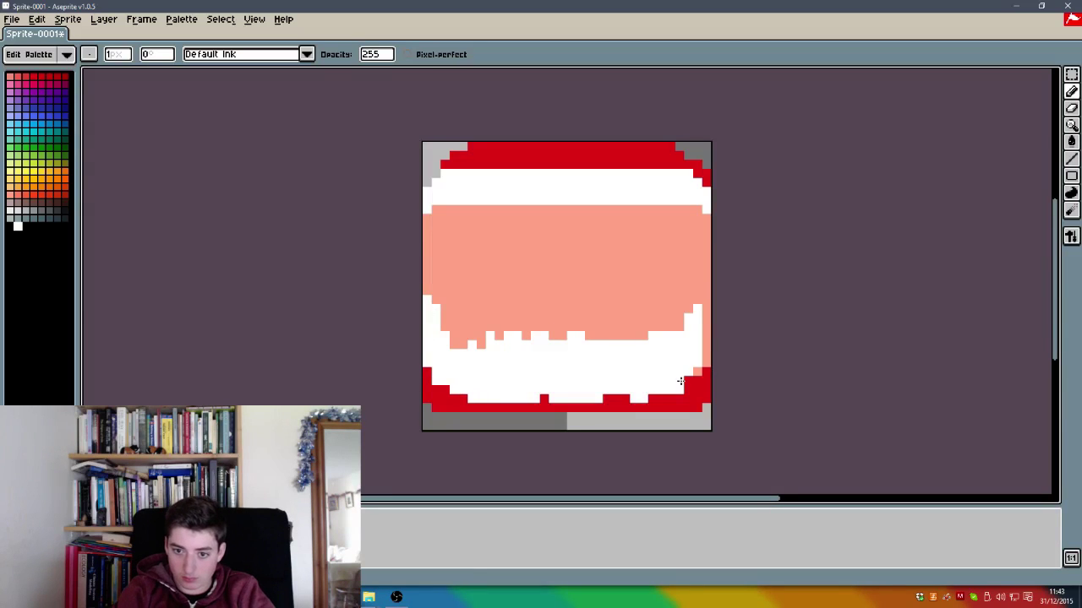
drag(714, 319, 700, 362)
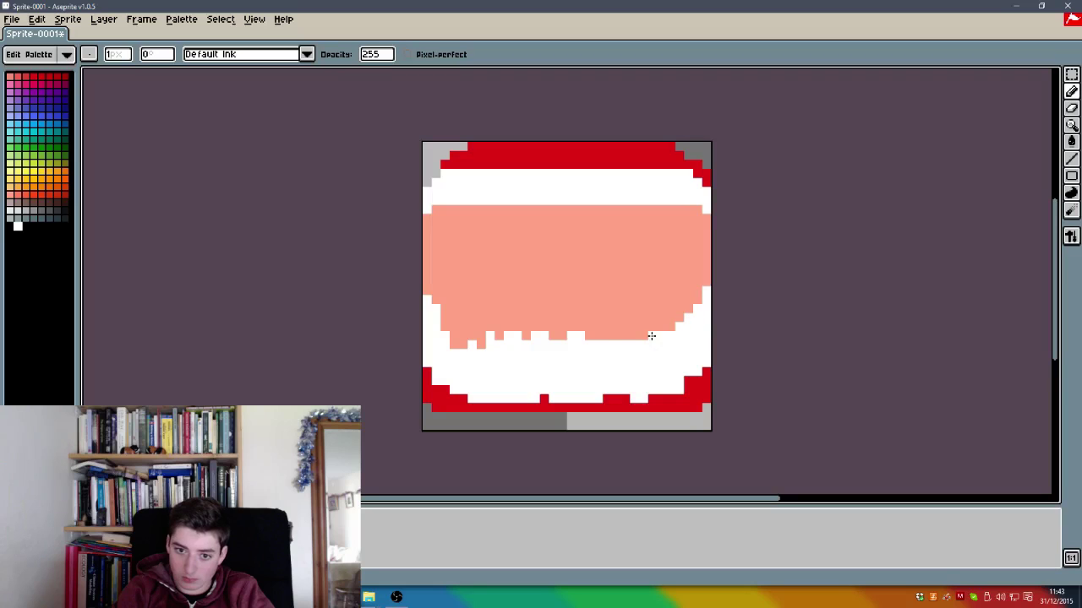
mouse_move(651, 336)
mouse_down()
mouse_move(621, 330)
mouse_move(590, 346)
mouse_up()
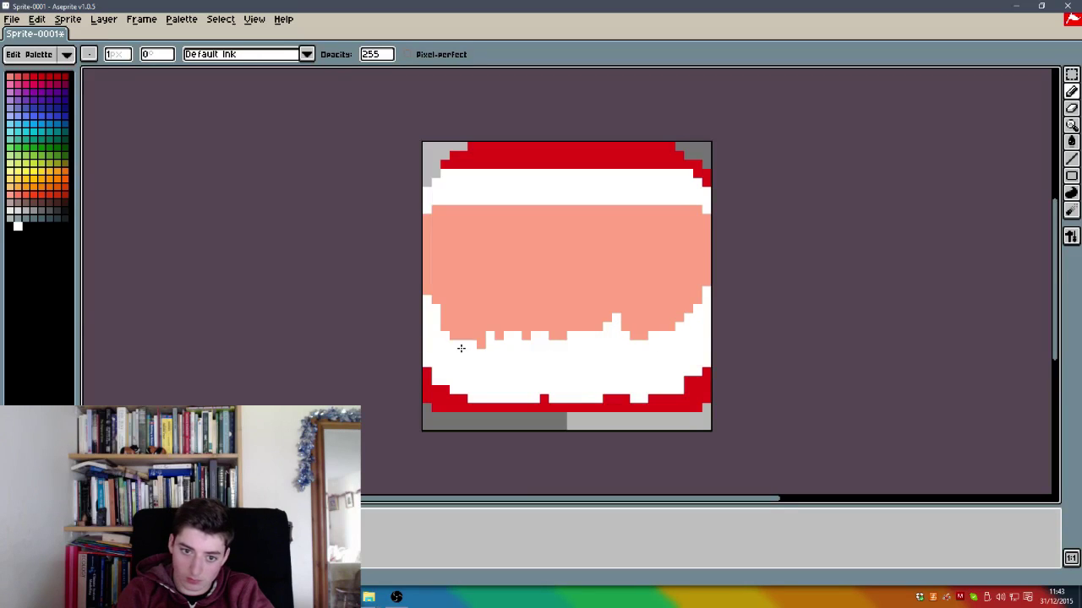
mouse_move(461, 348)
mouse_down()
mouse_move(482, 328)
mouse_move(494, 372)
mouse_move(512, 368)
mouse_move(436, 321)
mouse_up()
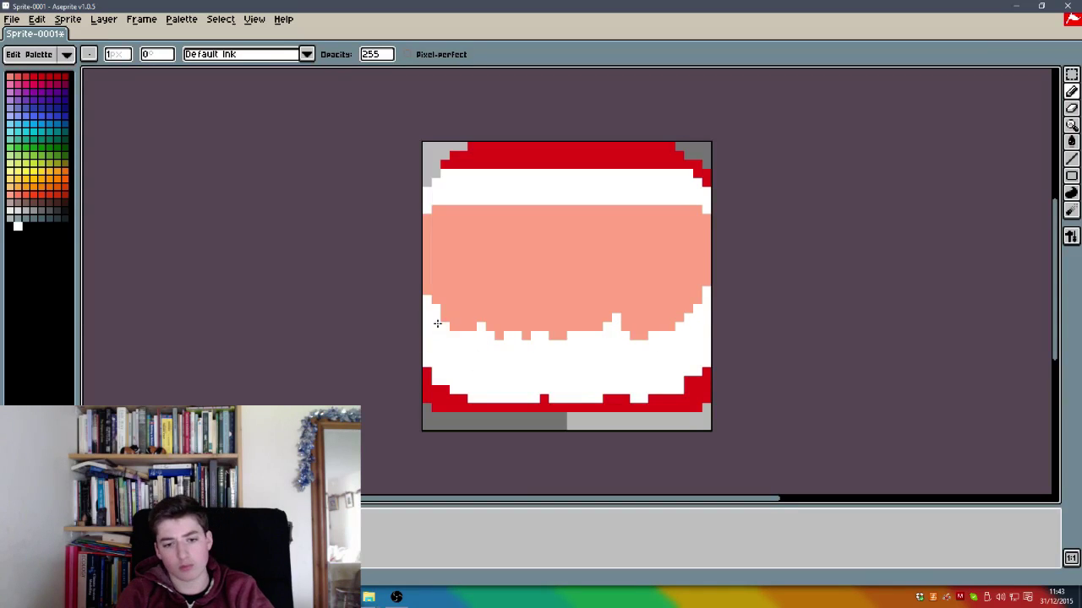
Step: Cut small salmon notches into the beard's upper edge and undo the stray pixel change at the face's left side
alt+click(478, 284)
click(472, 339)
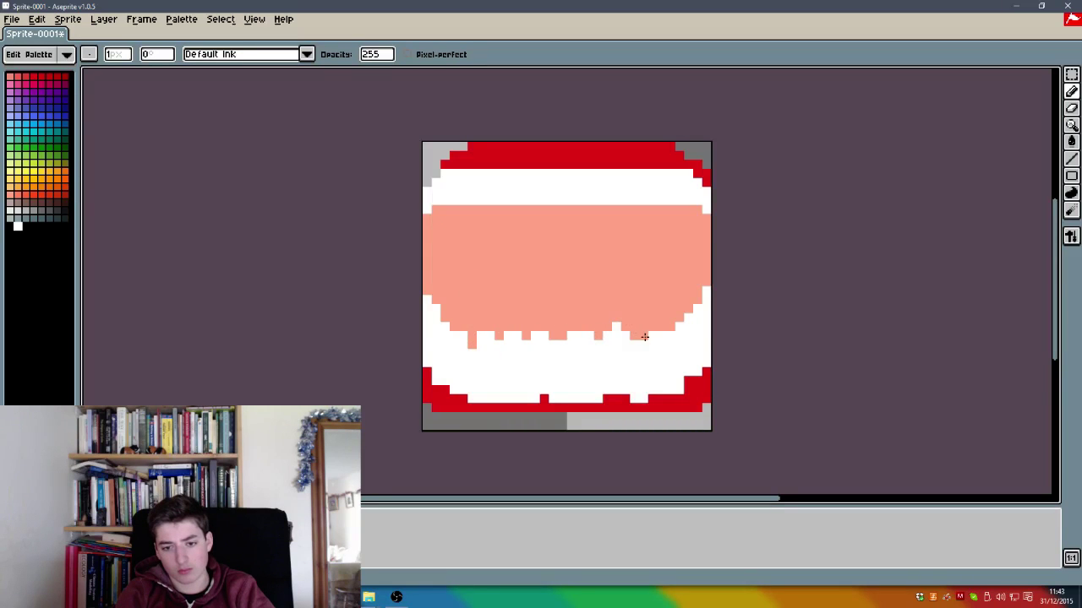
key(ctrl+z)
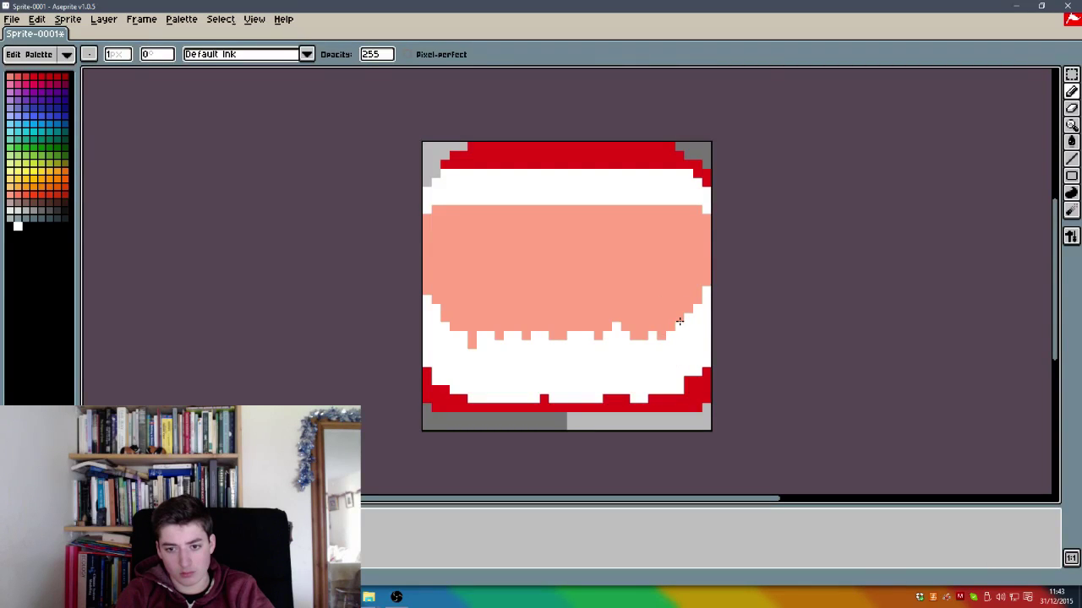
alt+click(474, 312)
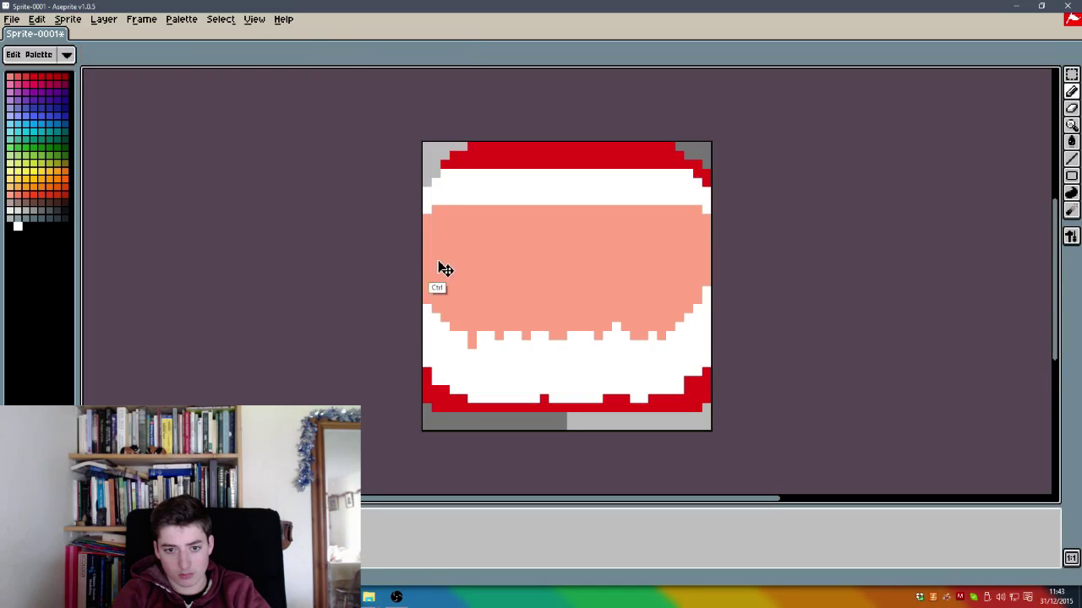
key(ctrl+z)
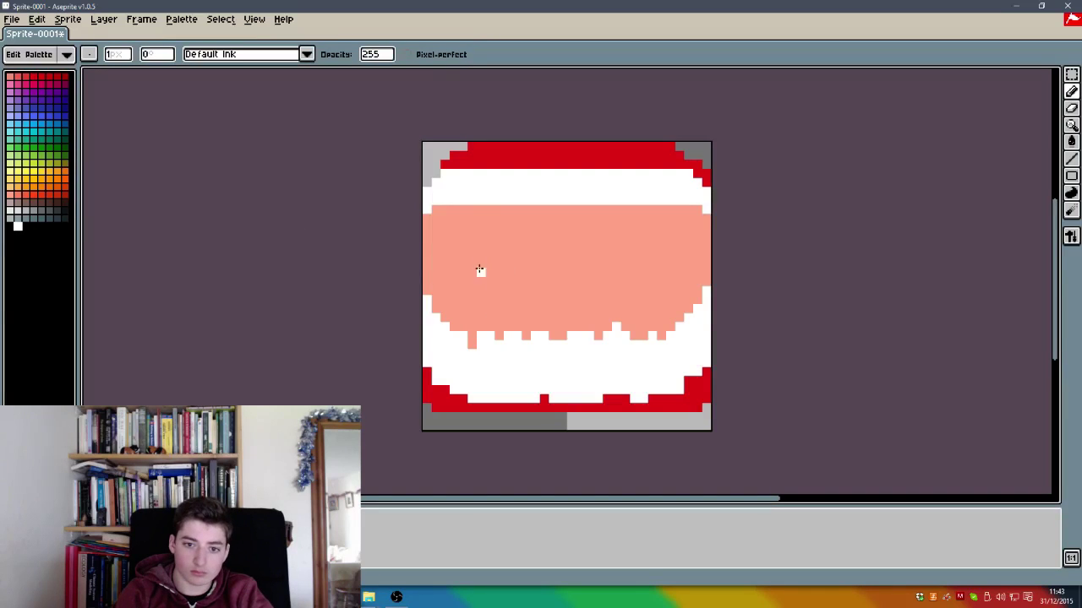
key(ctrl+z)
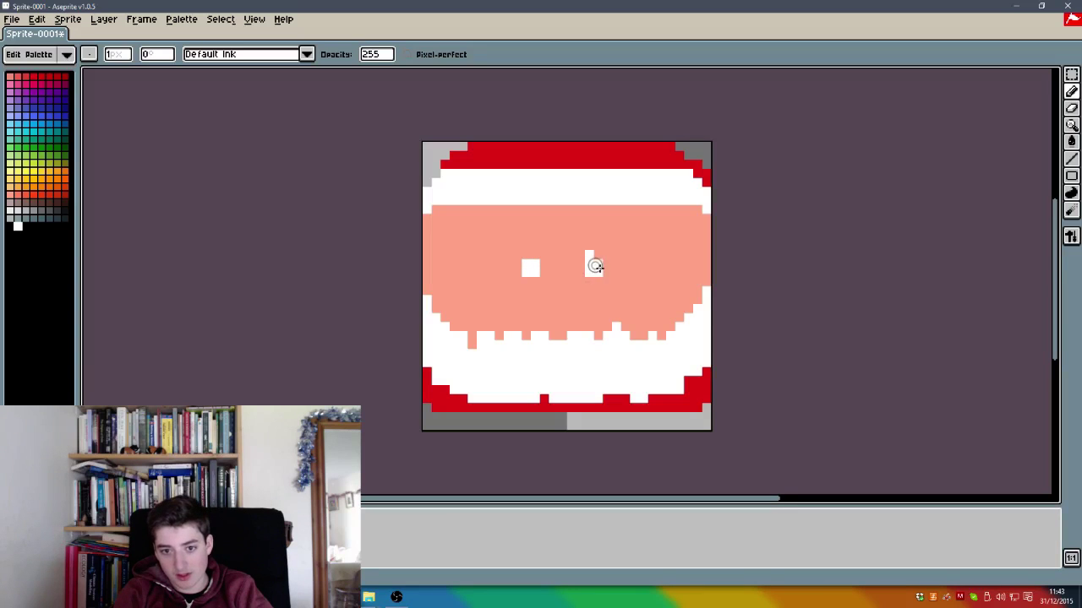
key(ctrl+z)
key(ctrl+z)
key(ctrl+z)
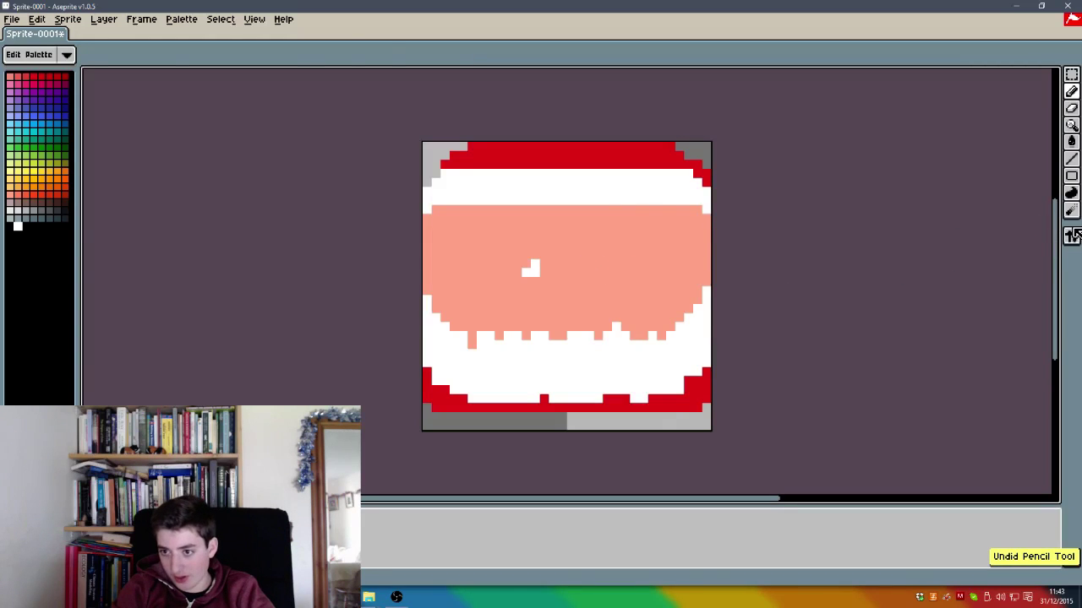
Step: Show the 16 × 16 grid over the sprite, leaving the pixel grid off
click(1072, 236)
click(701, 164)
click(713, 181)
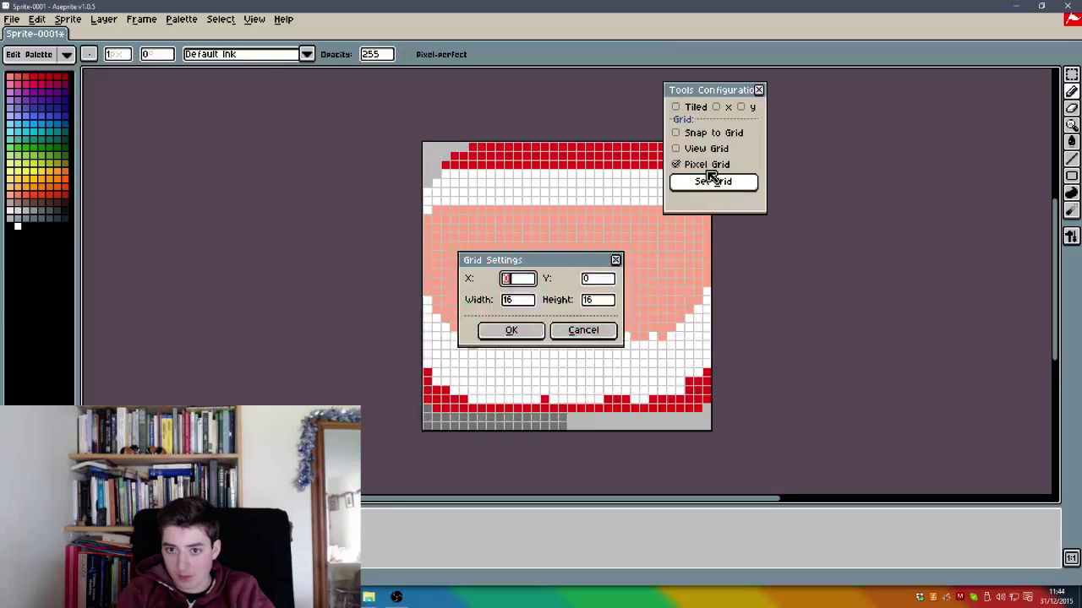
key(Escape)
click(676, 164)
click(676, 149)
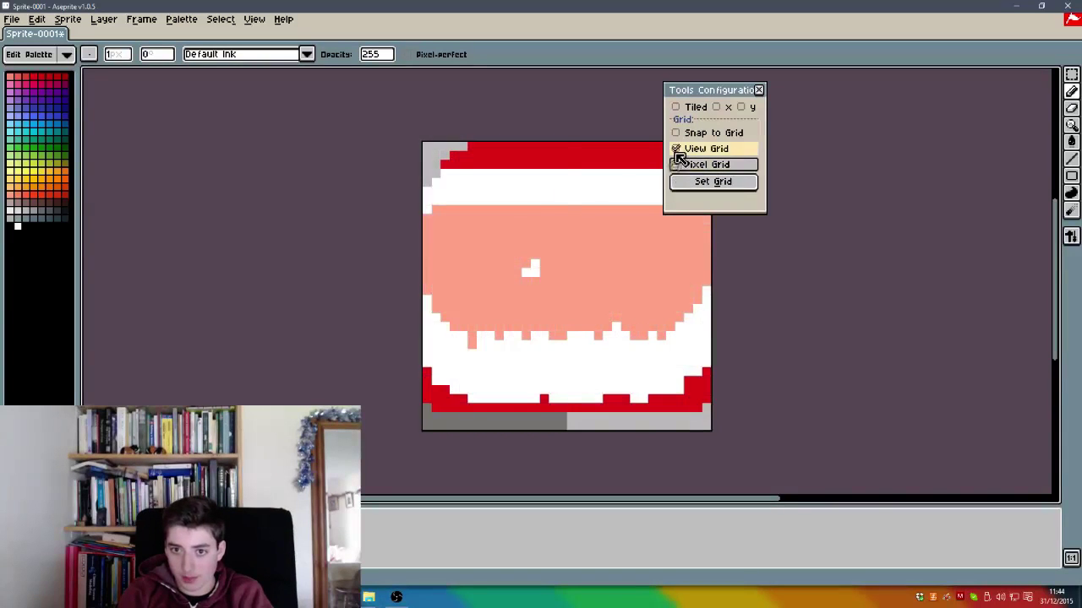
click(758, 90)
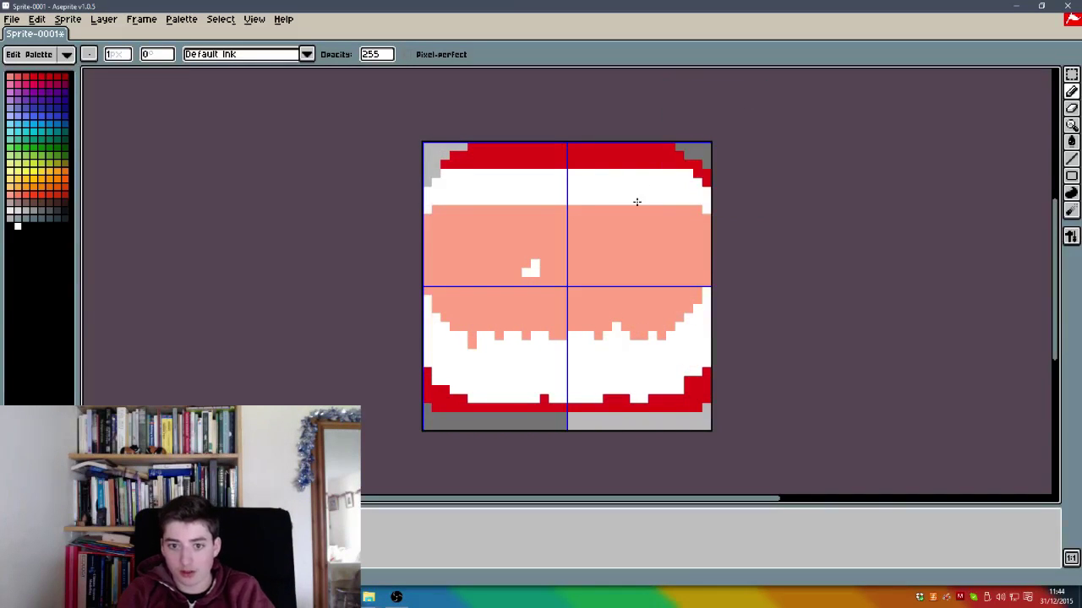
Step: Replace the partial eye with two 2 × 2 pixel white eyes, symmetric about the vertical grid line and just above the horizontal one
key(ctrl+z)
key(ctrl+z)
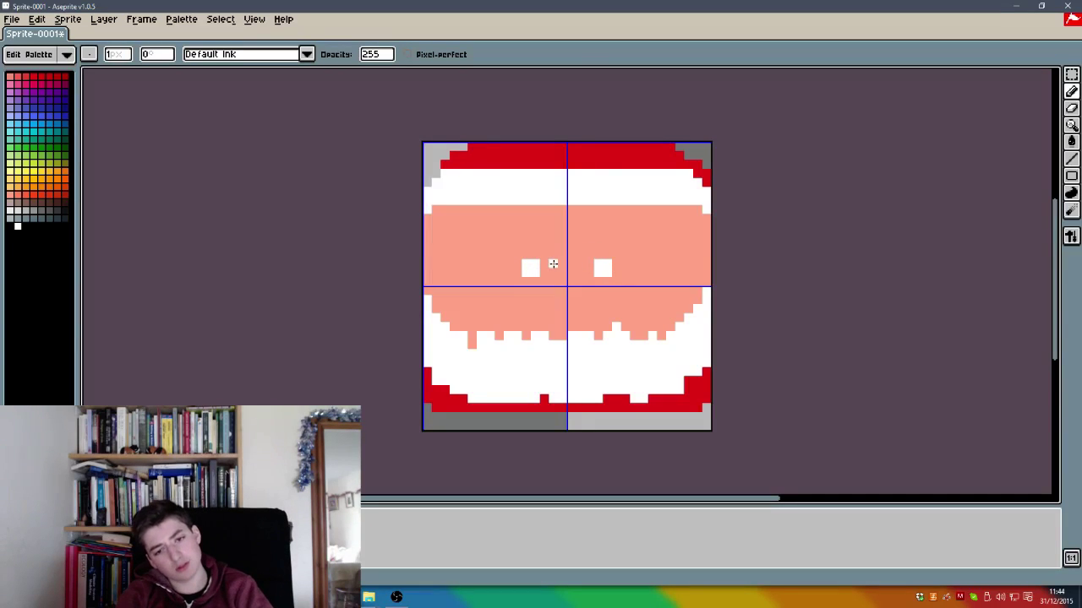
click(590, 271)
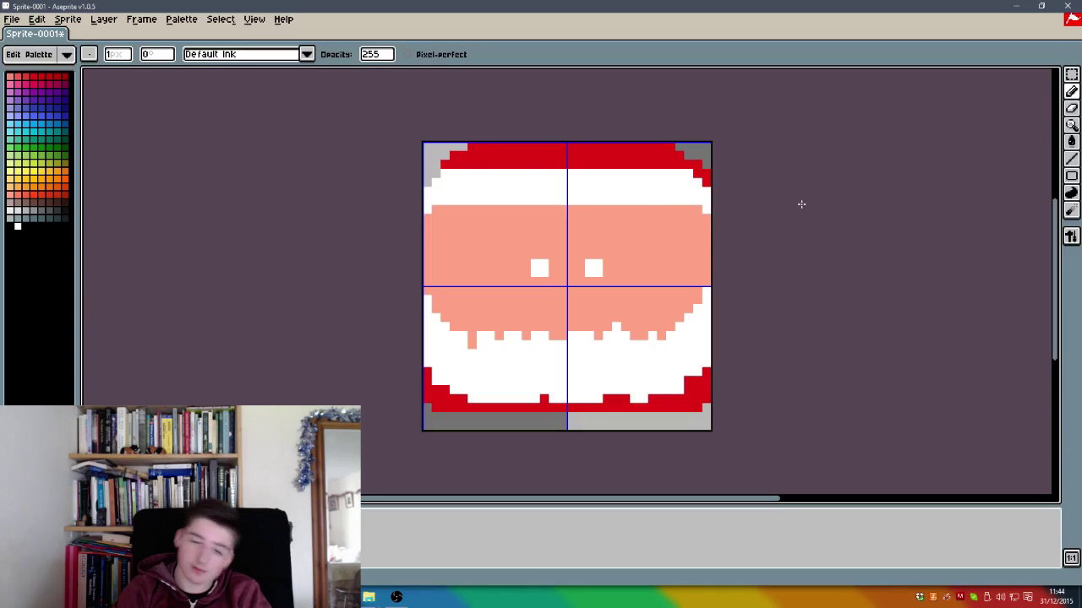
Step: Move the right-hand eye one pixel towards the vertical grid line and repaint the gap beside it in salmon
click(1070, 74)
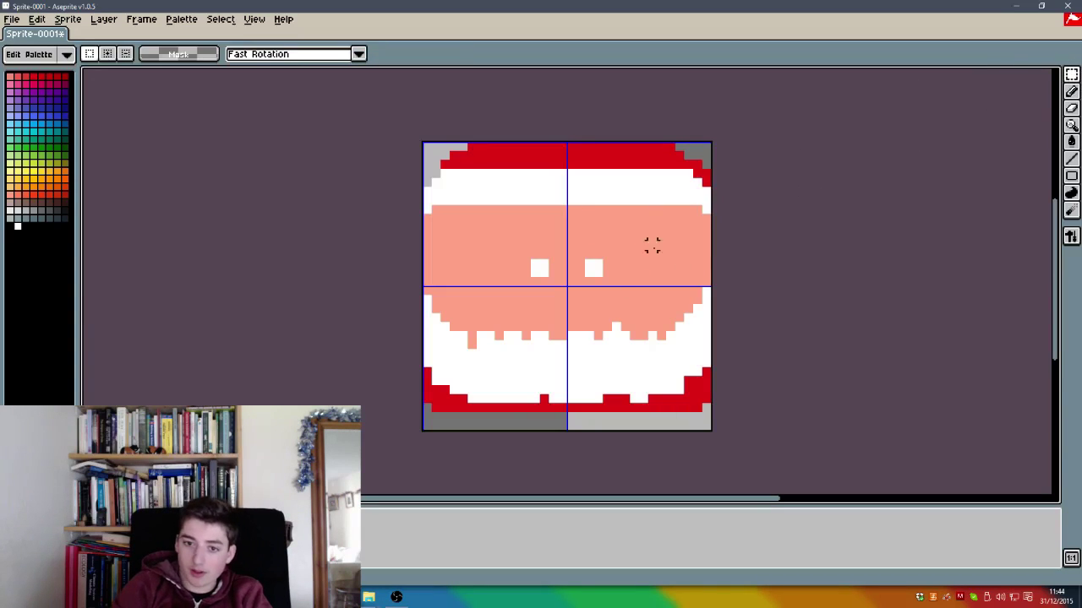
drag(573, 248, 624, 288)
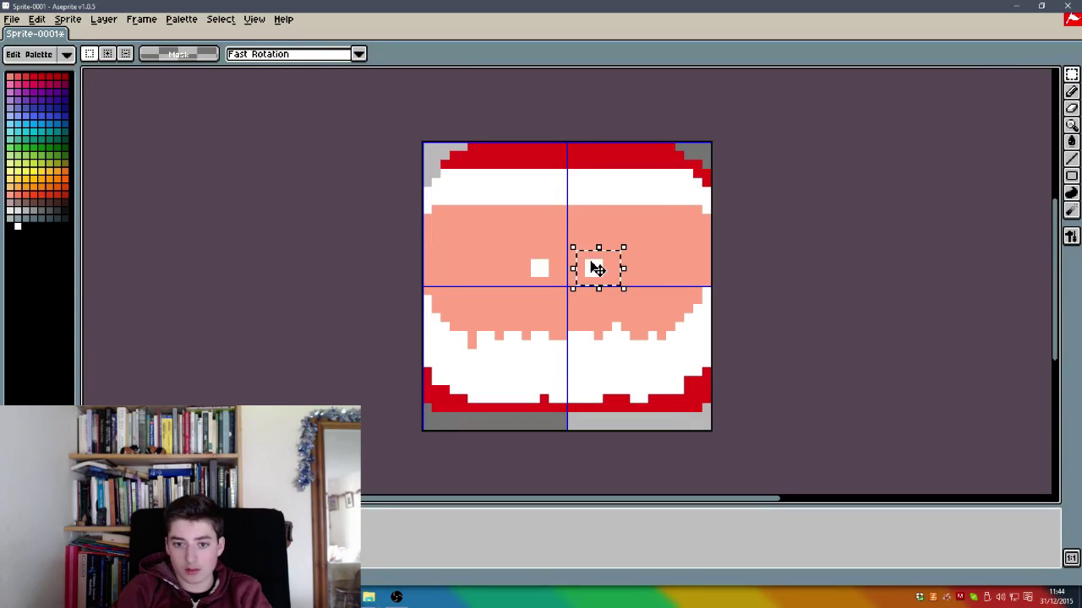
key(Left)
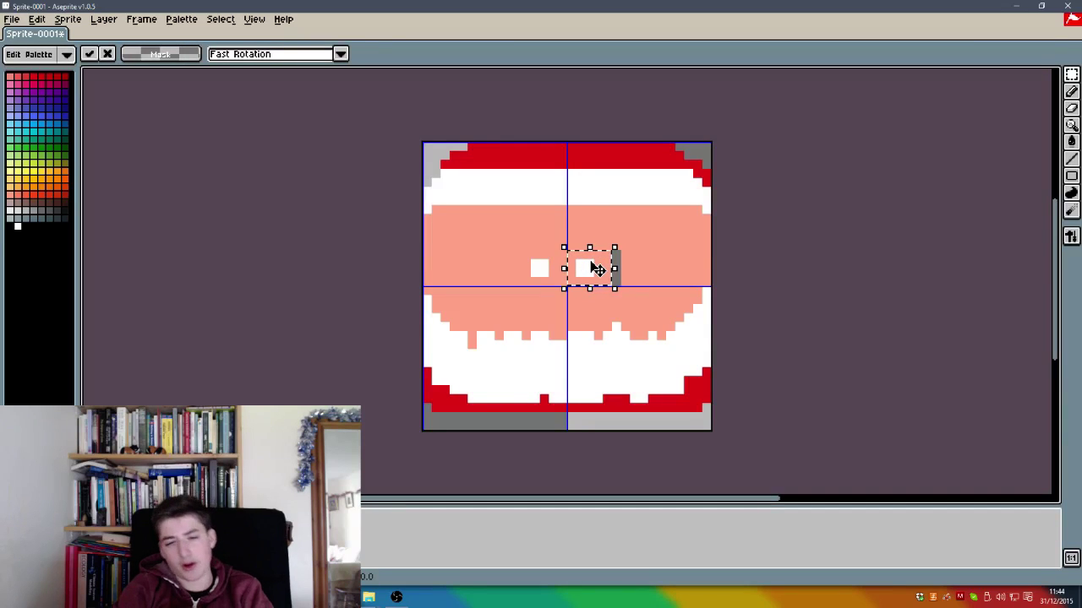
key(ctrl+d)
key(b)
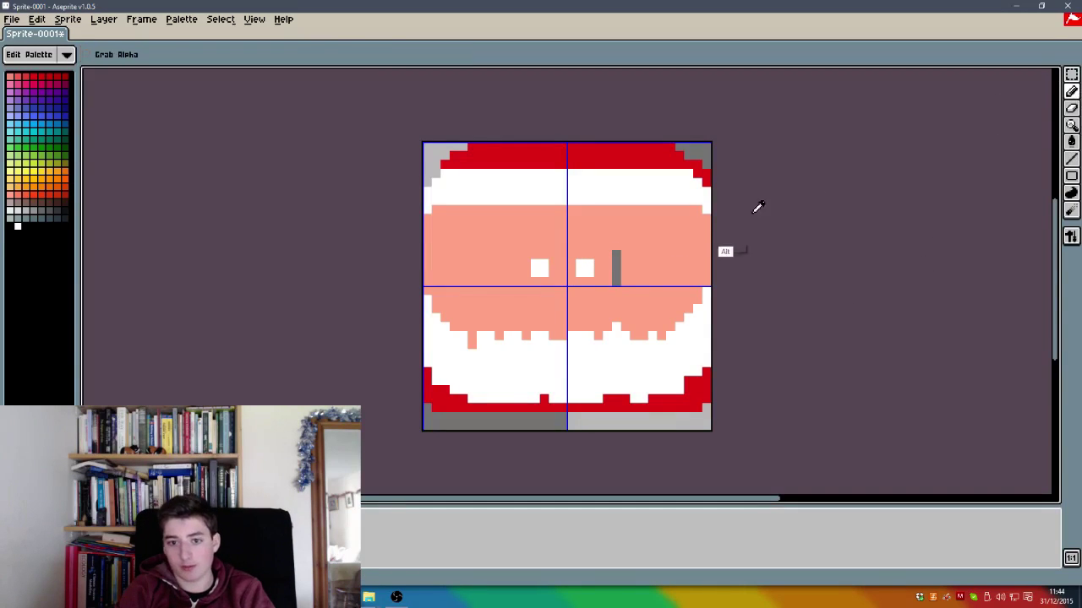
drag(616, 280, 612, 265)
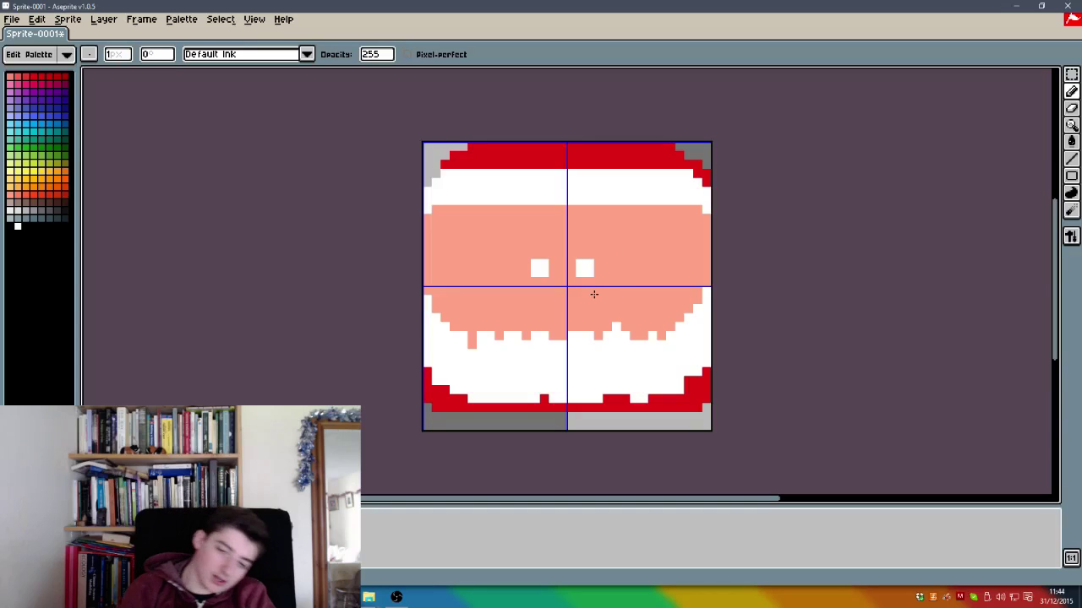
Step: Save the sprite in the images folder as santa.png
scroll(602, 386, up, 4)
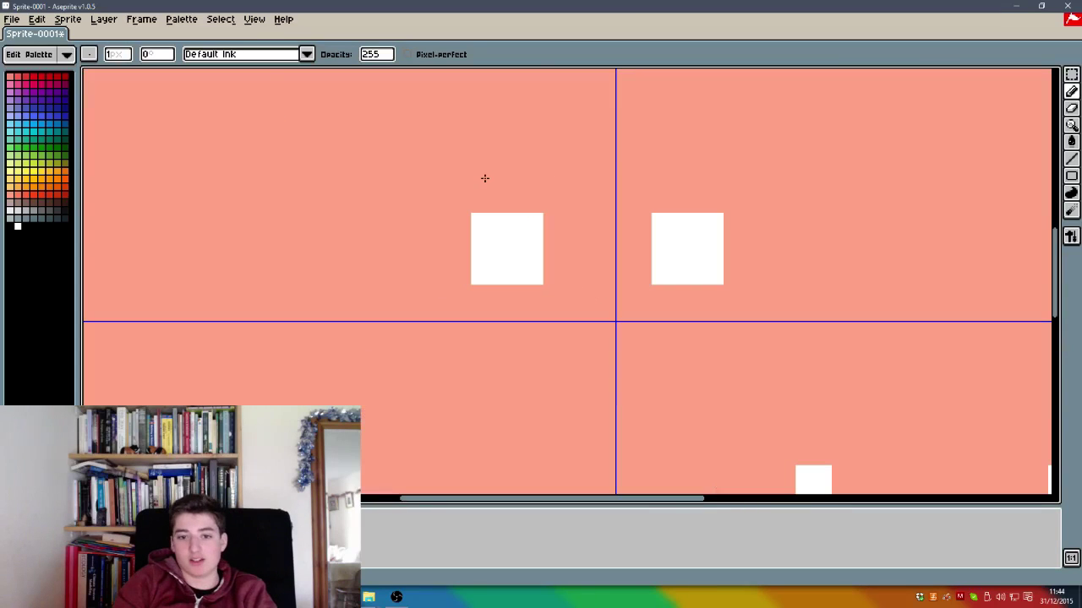
scroll(482, 176, down, 2)
key(ctrl+s)
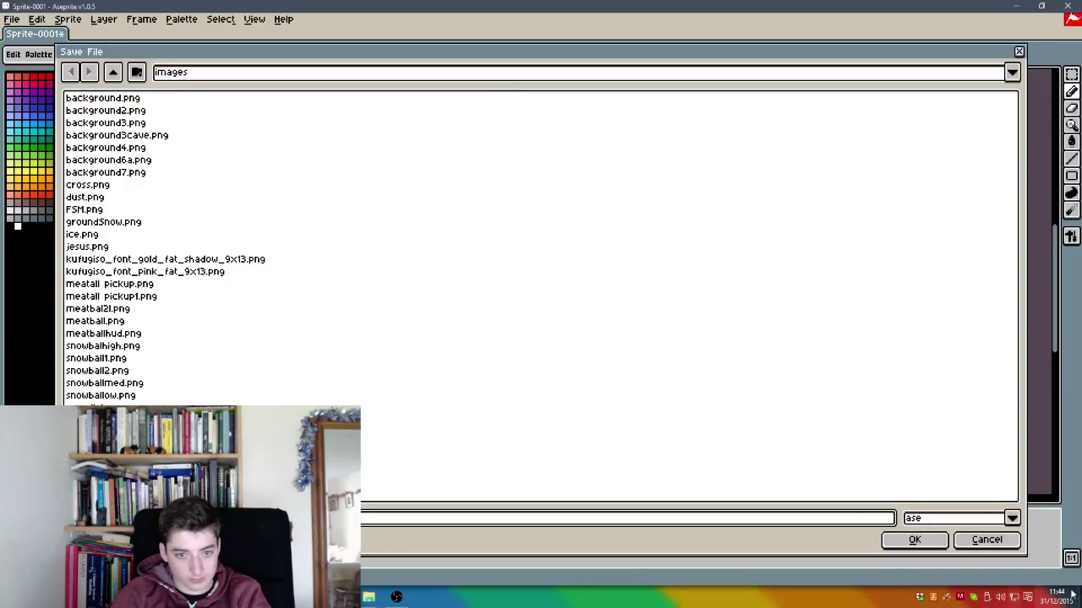
drag(958, 521, 932, 502)
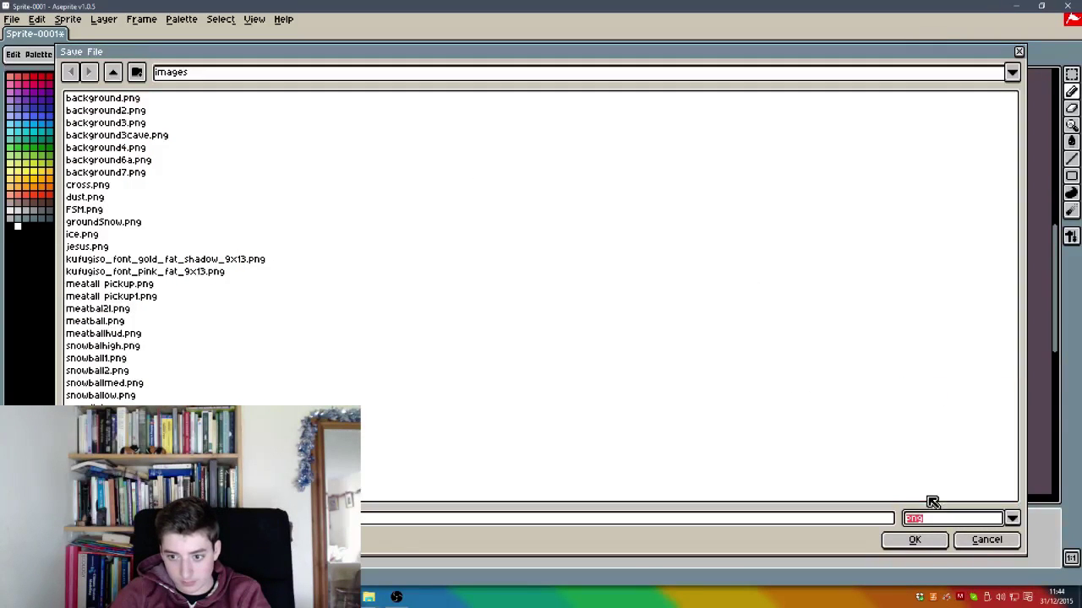
click(914, 539)
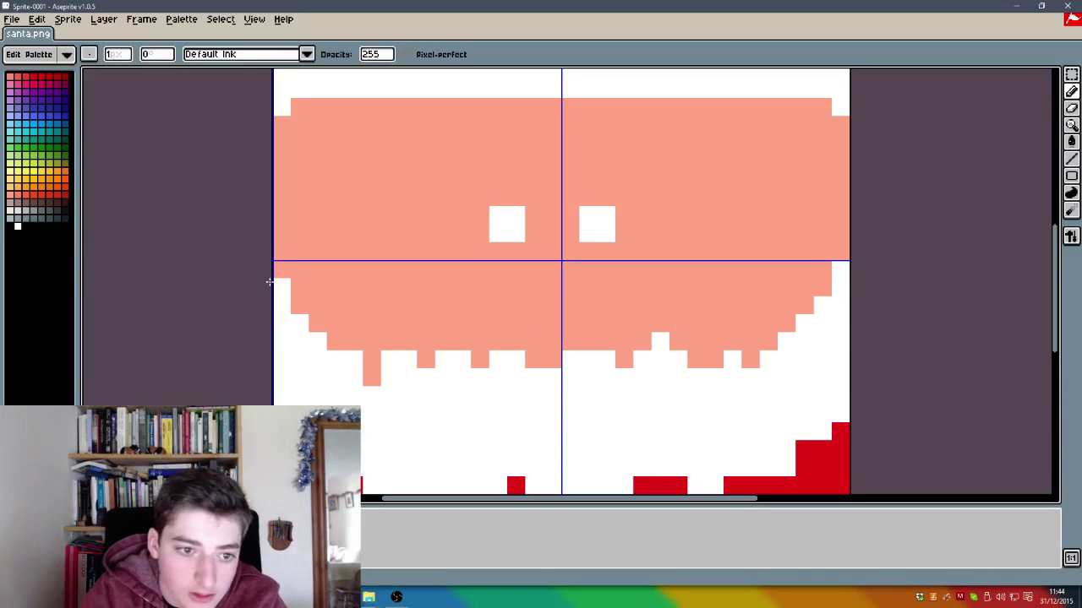
Step: Extend the beard's left edge up one white pixel to the horizontal grid line, undo the stray stroke, and pick salmon
drag(282, 227, 290, 152)
key(ctrl+z)
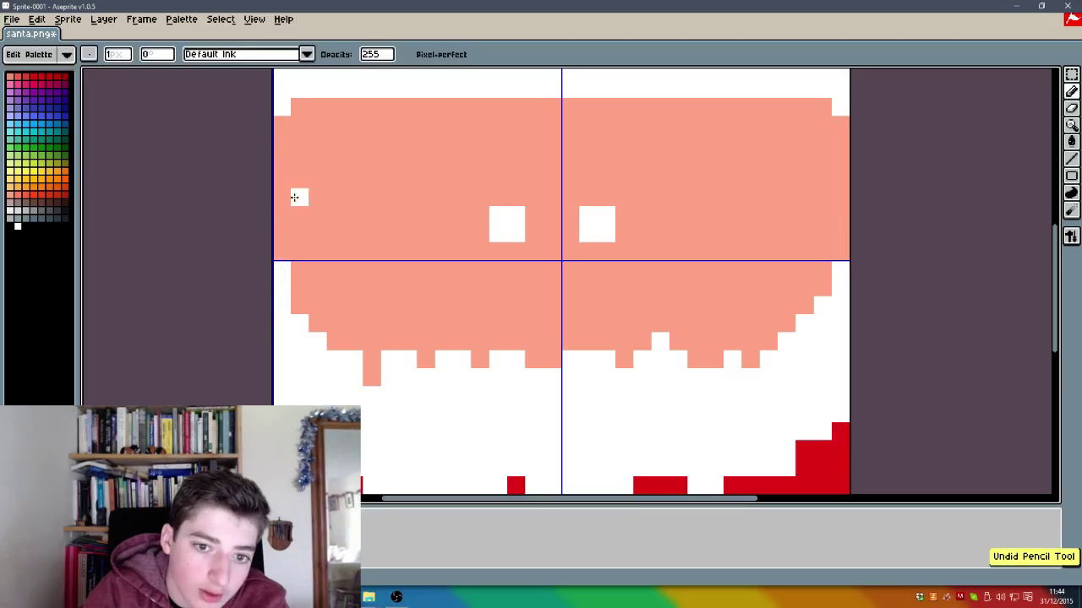
click(17, 195)
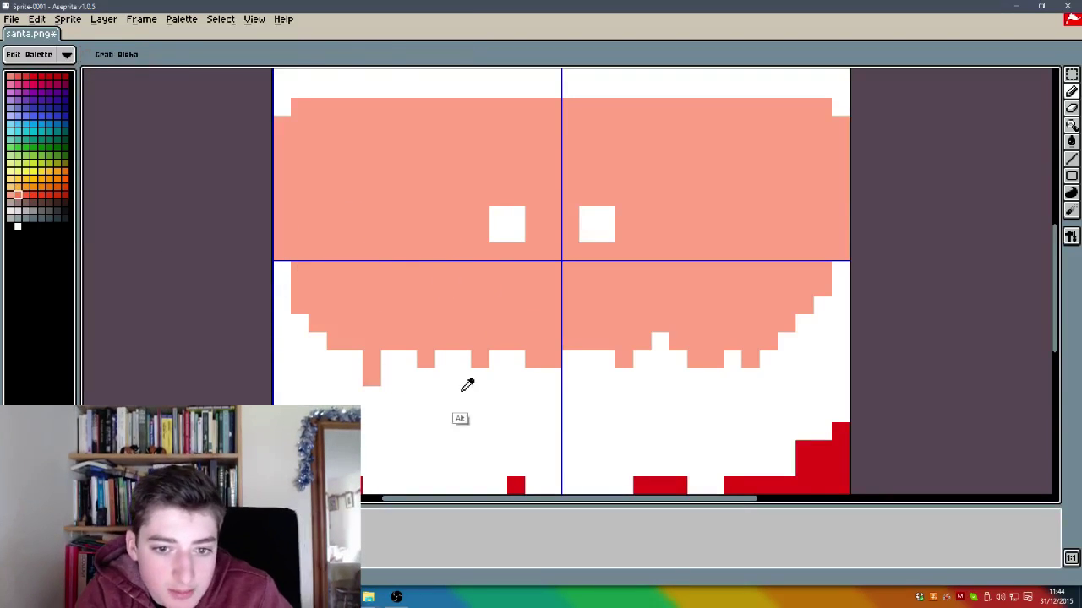
mouse_move(356, 365)
mouse_down()
mouse_move(360, 300)
mouse_move(390, 352)
mouse_move(405, 314)
mouse_move(379, 316)
mouse_move(513, 271)
mouse_move(446, 290)
mouse_move(611, 277)
mouse_move(568, 294)
mouse_move(710, 316)
mouse_move(656, 316)
mouse_move(682, 339)
mouse_up()
key(ctrl+z)
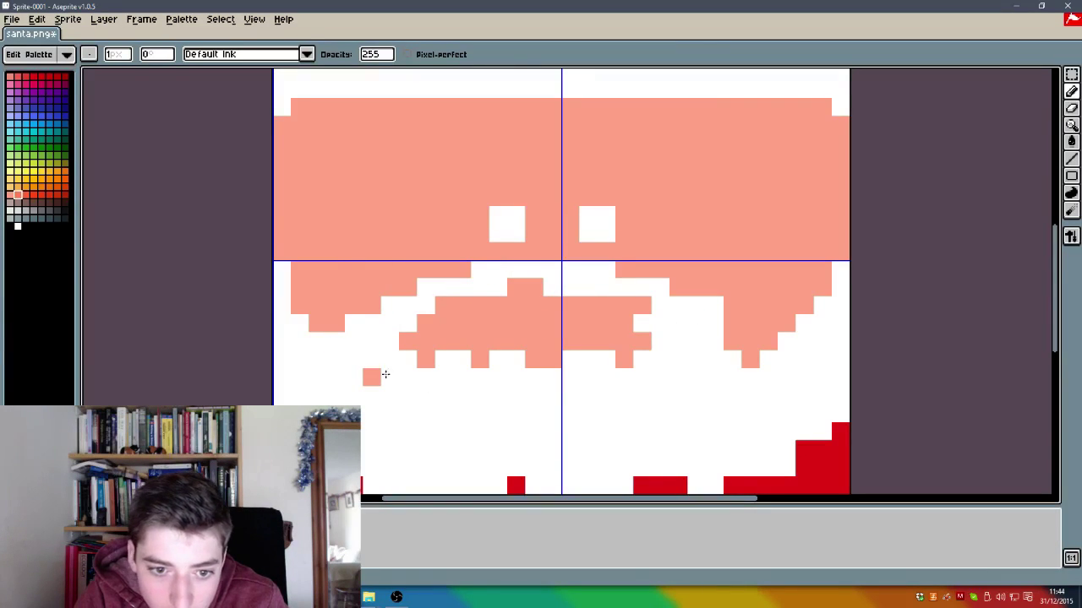
mouse_move(429, 381)
mouse_down()
mouse_move(456, 364)
mouse_move(438, 322)
mouse_move(459, 307)
mouse_move(476, 326)
mouse_move(463, 314)
mouse_move(541, 301)
mouse_move(646, 354)
mouse_move(606, 294)
mouse_up()
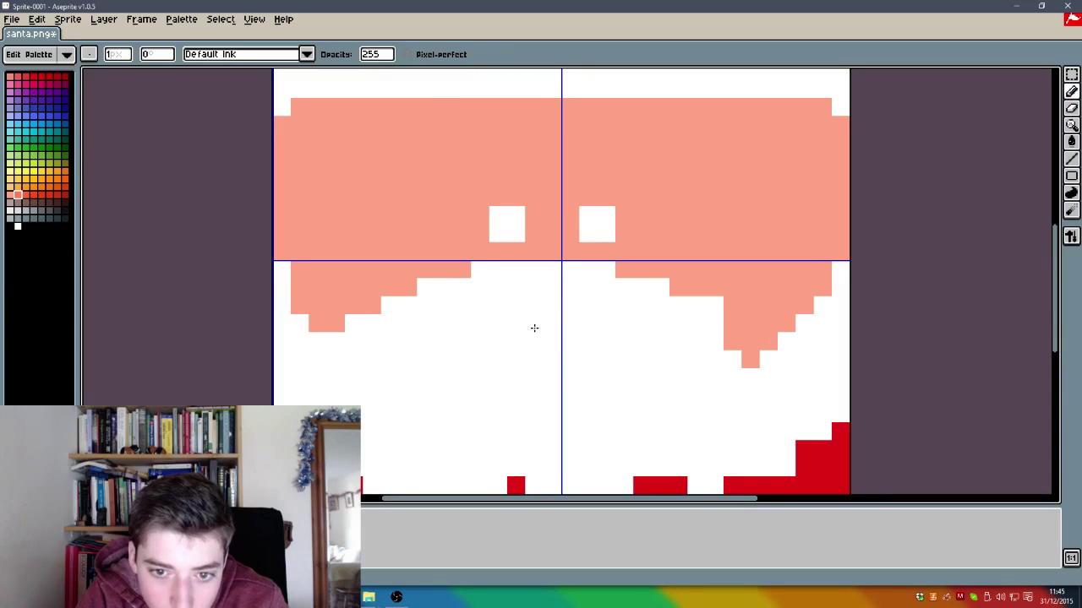
key(ctrl+z)
key(ctrl+z)
mouse_move(462, 324)
mouse_down()
mouse_move(474, 296)
mouse_move(510, 287)
mouse_move(437, 324)
mouse_move(499, 290)
mouse_move(466, 300)
mouse_move(547, 277)
mouse_move(462, 300)
mouse_move(498, 277)
mouse_move(441, 309)
mouse_move(516, 300)
mouse_move(569, 276)
mouse_move(625, 299)
mouse_move(599, 267)
mouse_move(650, 296)
mouse_move(639, 296)
mouse_move(658, 319)
mouse_move(566, 299)
mouse_up()
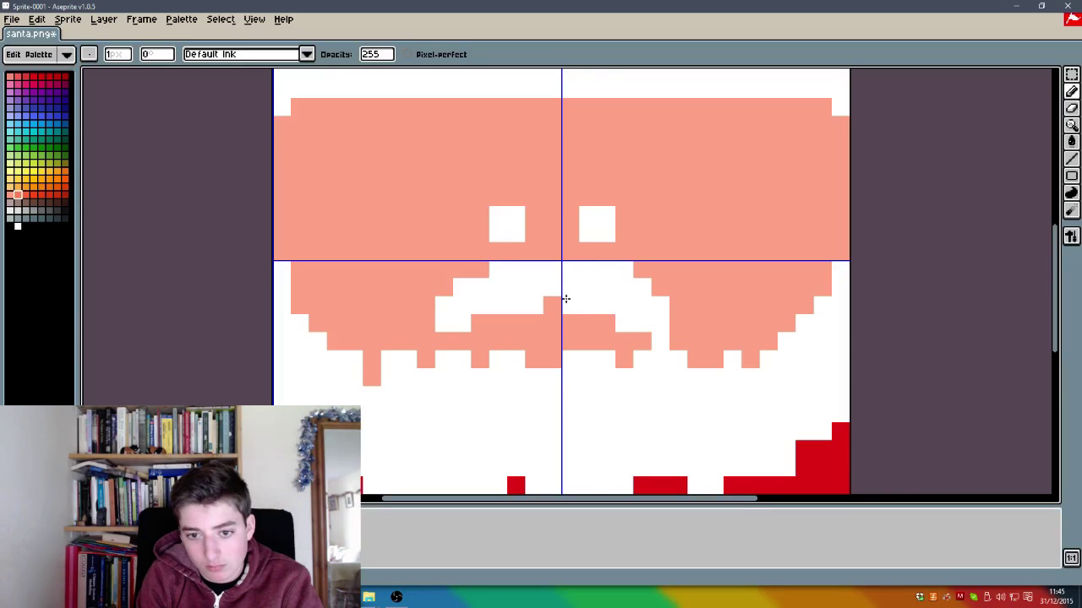
key(ctrl+z)
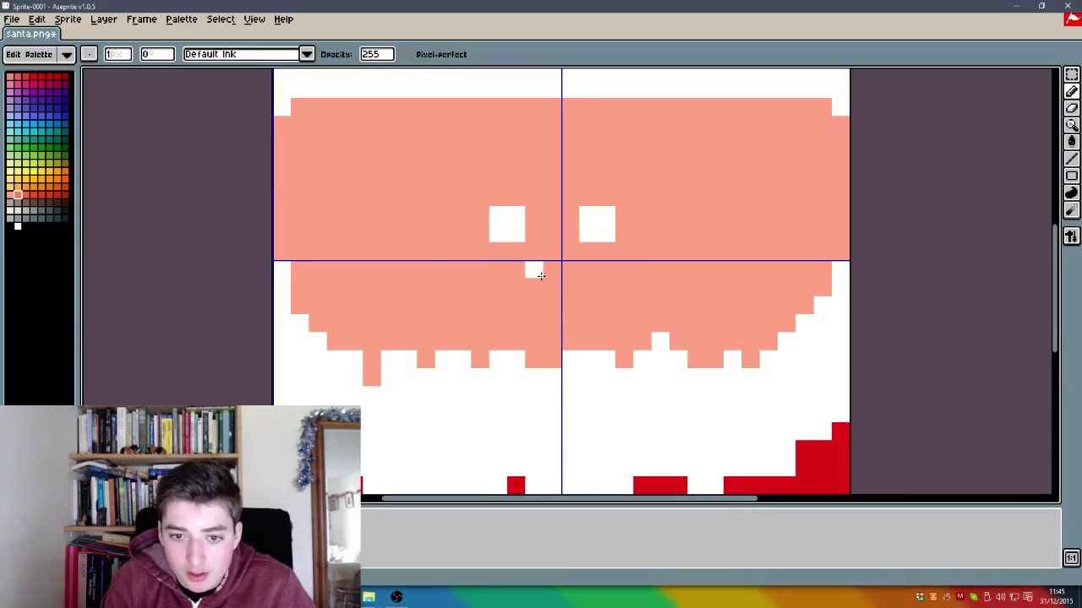
Step: Outline the moustache's left half in white just below the horizontal grid line, about 6 pixels wide and 4 pixels tall
key(ctrl+z)
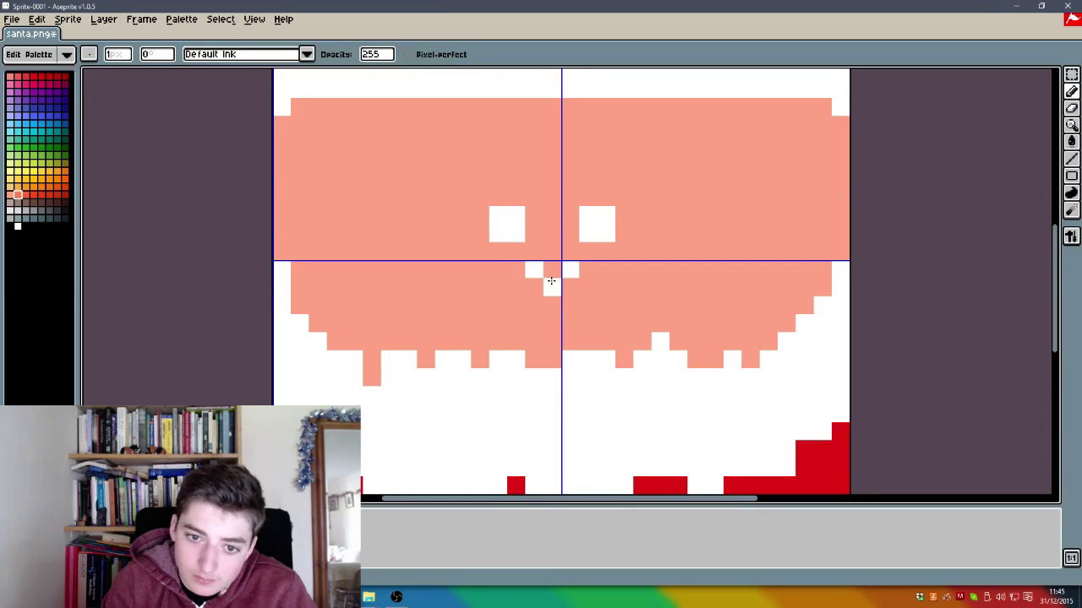
click(480, 295)
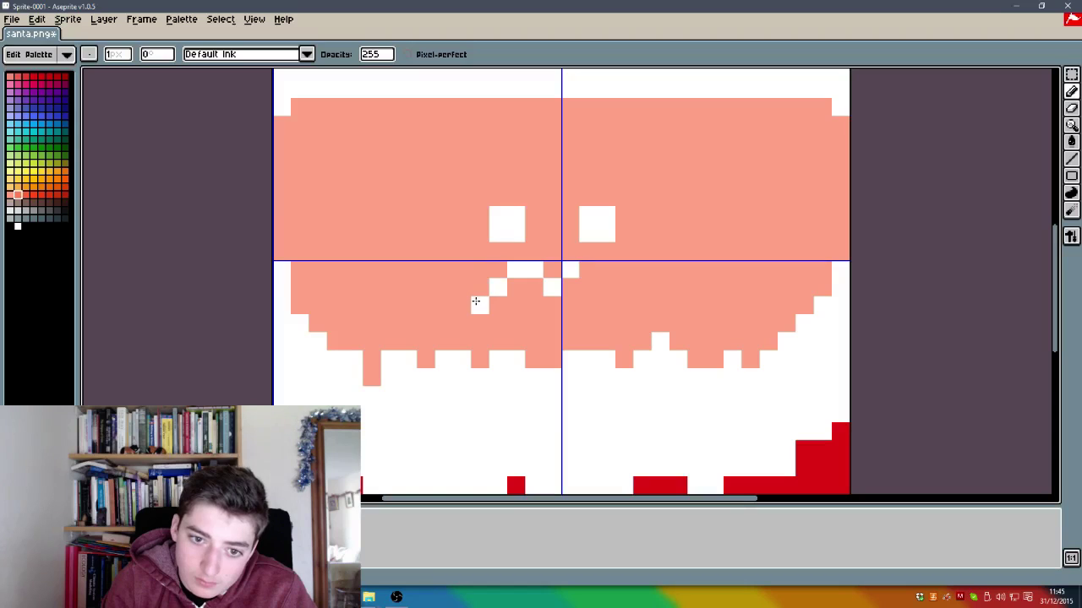
key(ctrl+z)
click(477, 292)
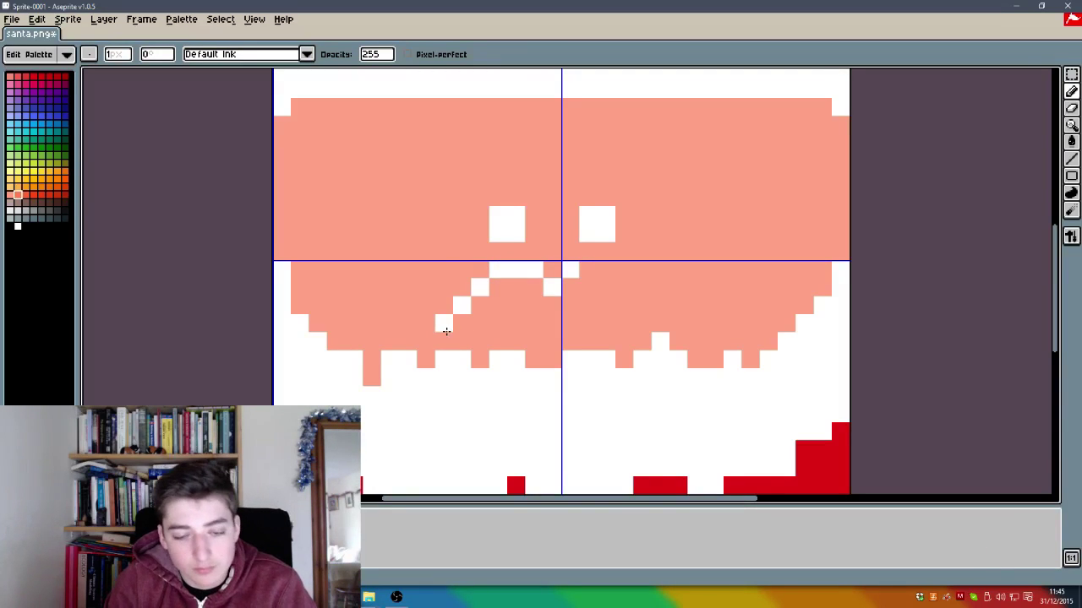
key(ctrl+z)
drag(479, 326, 495, 318)
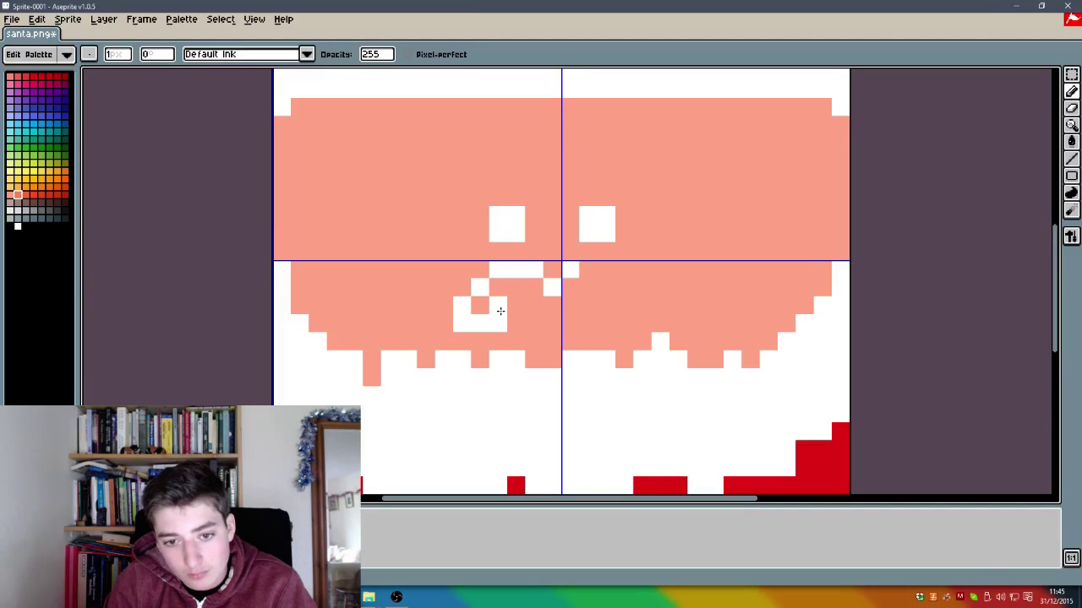
key(ctrl+z)
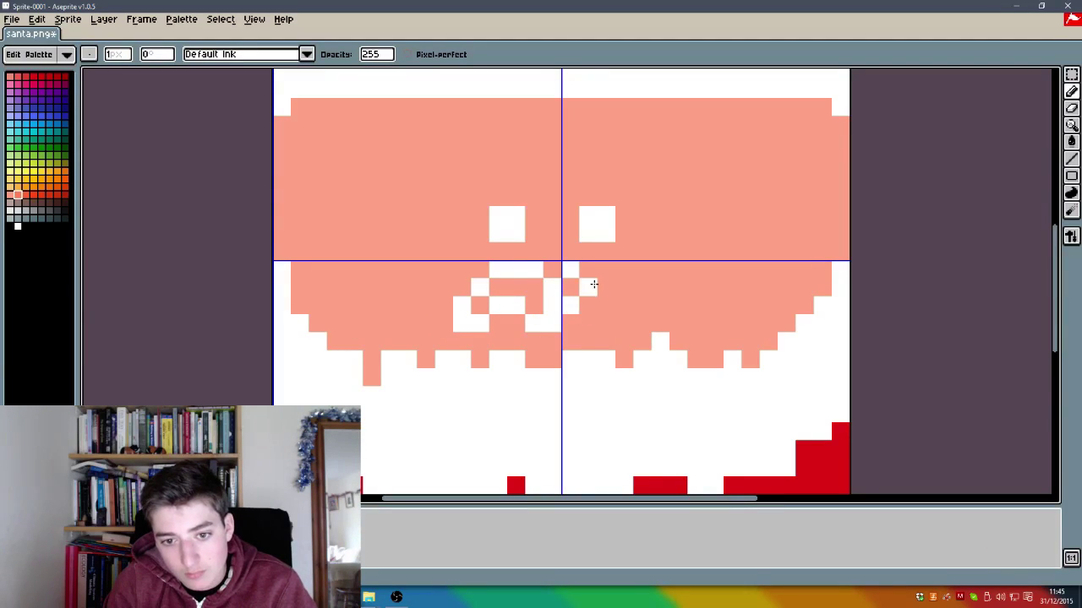
Step: Outline the moustache's right half in white, about 5 pixels wide and 4 pixels tall, mirroring the left half
key(ctrl+z)
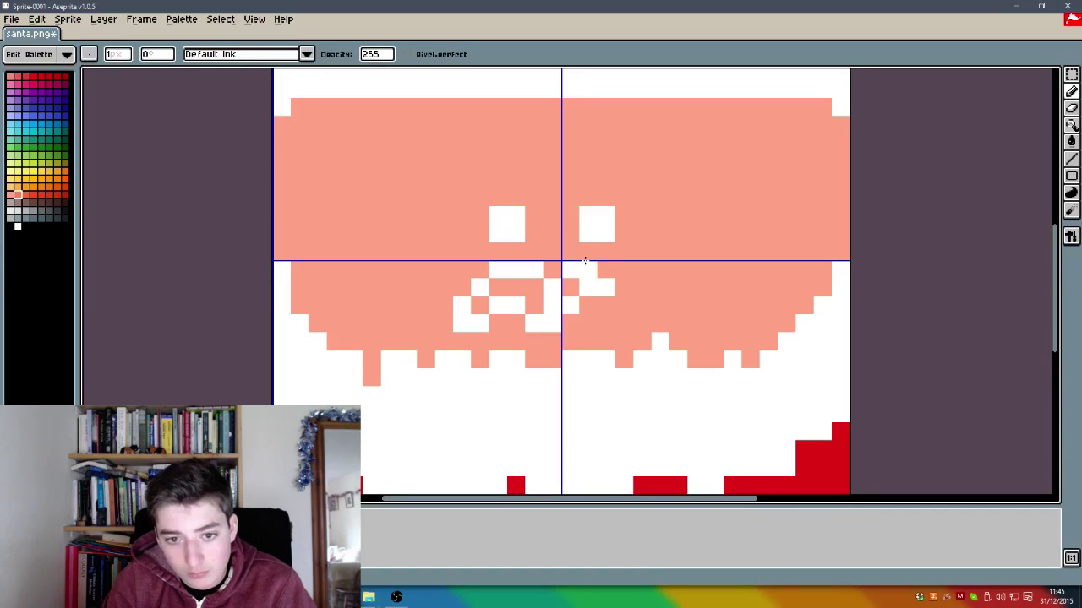
key(ctrl+z)
key(ctrl+z)
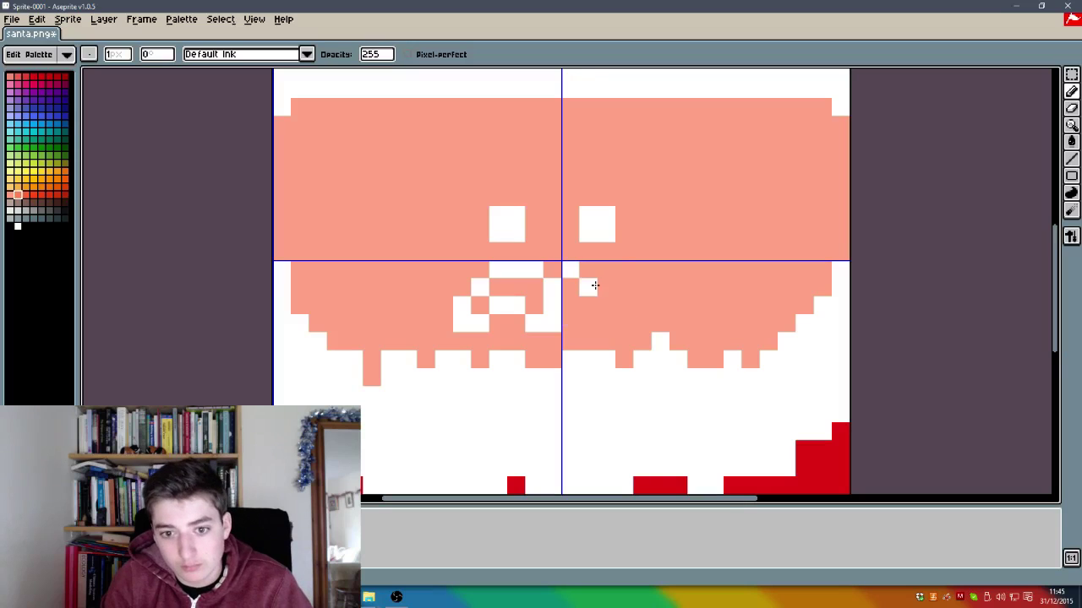
key(ctrl+z)
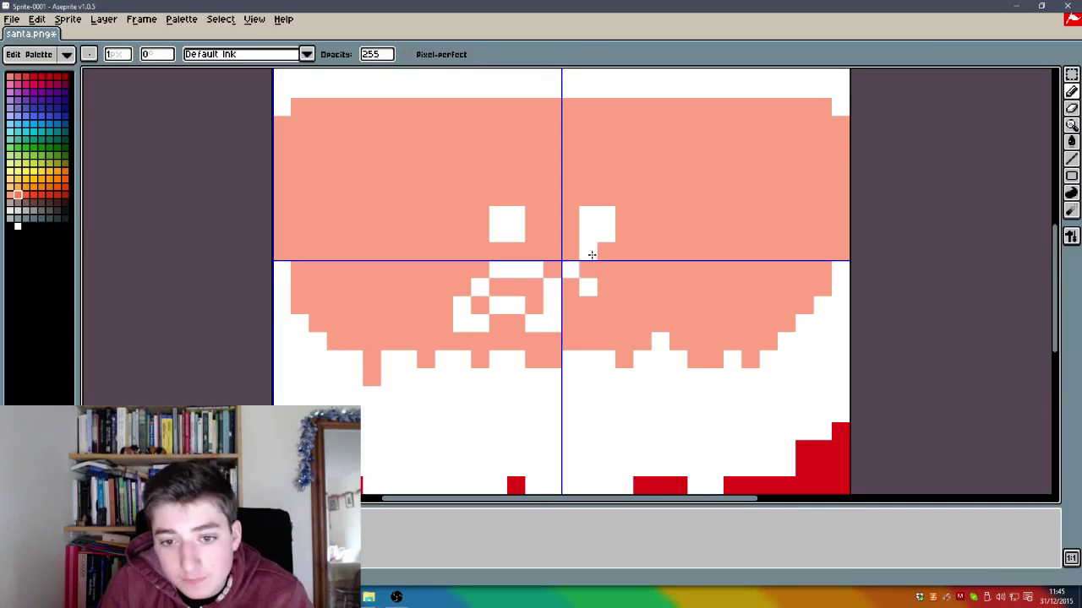
key(ctrl+z)
click(605, 272)
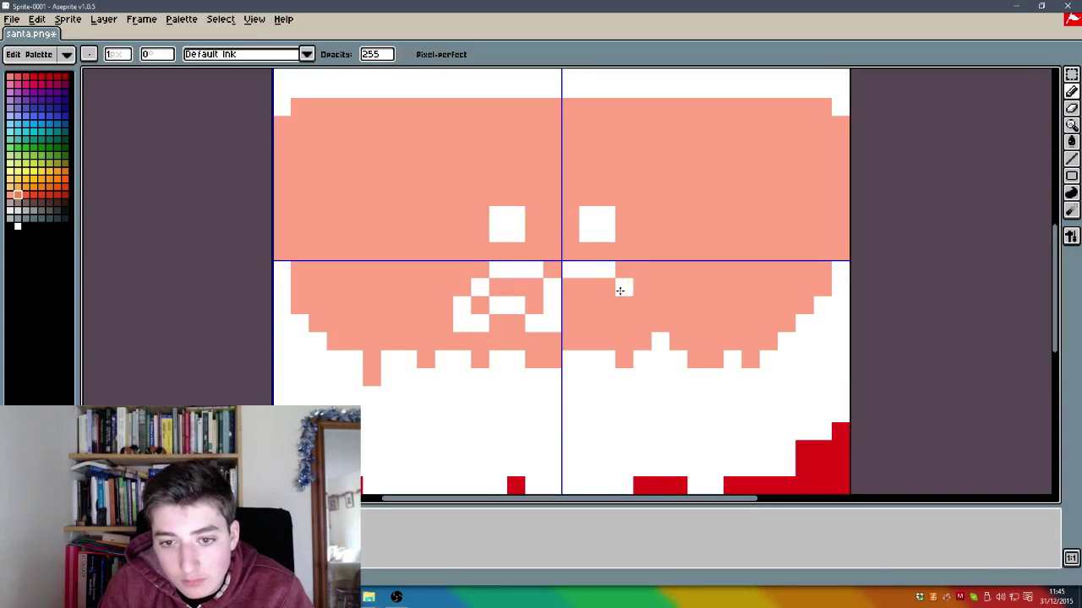
click(624, 303)
key(ctrl+z)
click(624, 291)
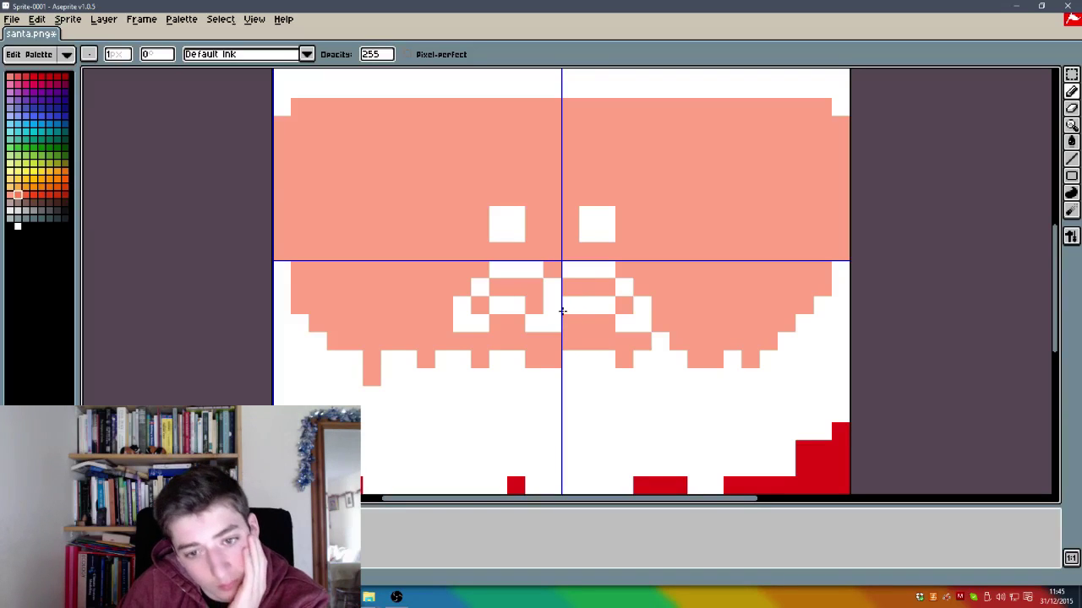
click(563, 312)
Step: Fill the salmon gaps inside the moustache outline with white, keeping the notches along its lower edge
scroll(572, 325, down, 6)
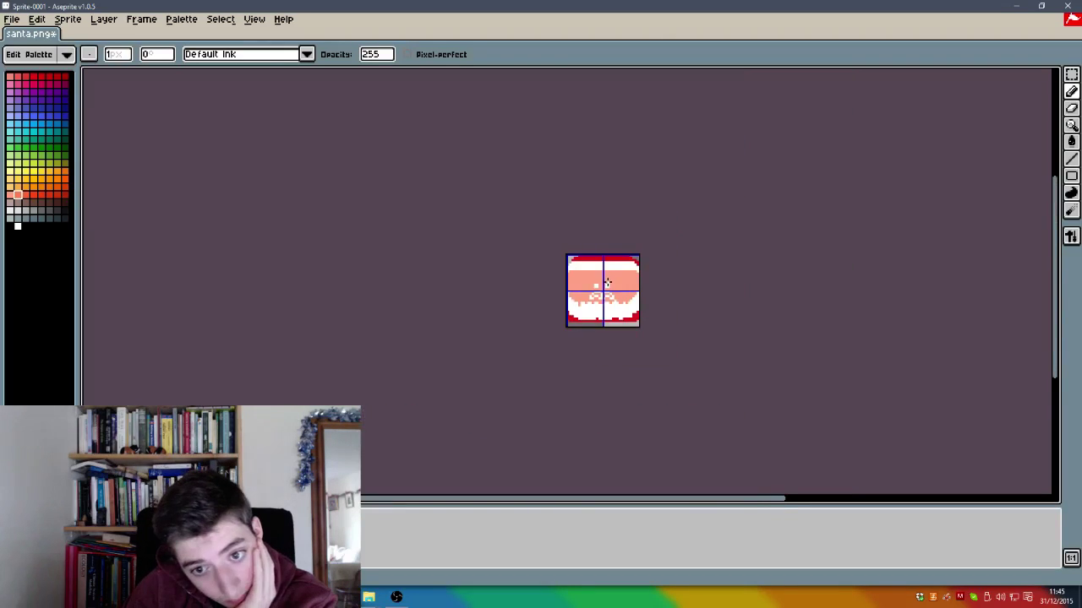
scroll(583, 271, up, 6)
scroll(592, 279, up, 3)
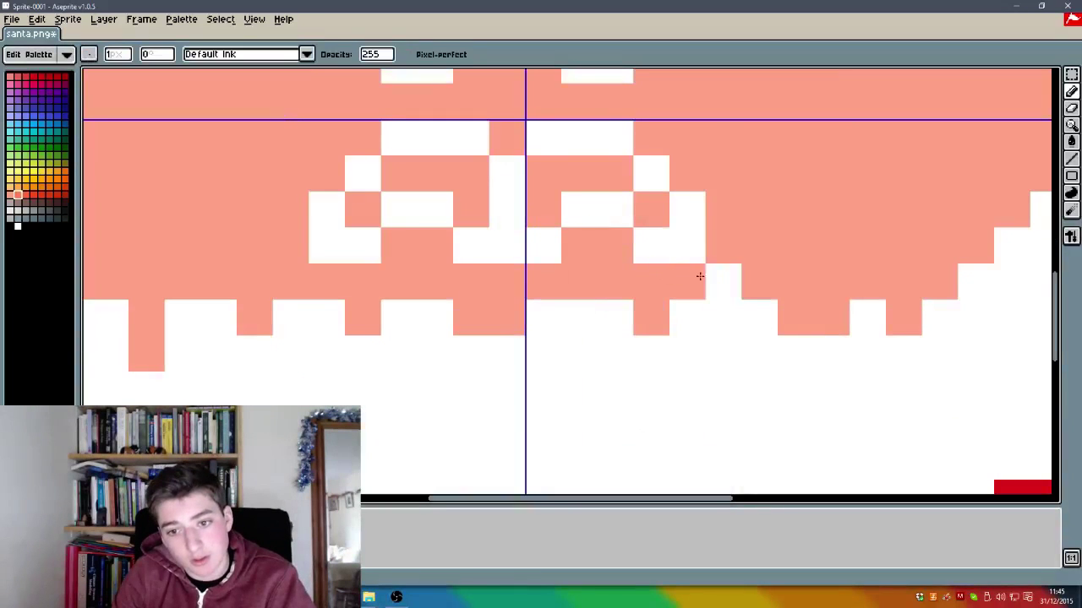
scroll(756, 287, down, 6)
scroll(758, 288, down, 2)
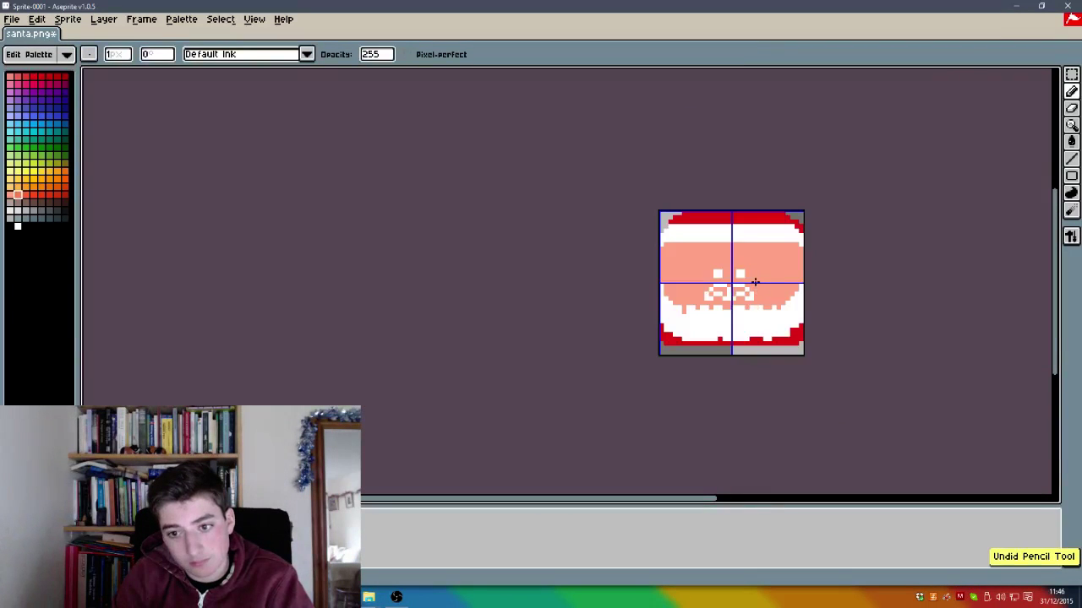
scroll(715, 307, up, 4)
scroll(676, 259, up, 1)
alt+click(617, 246)
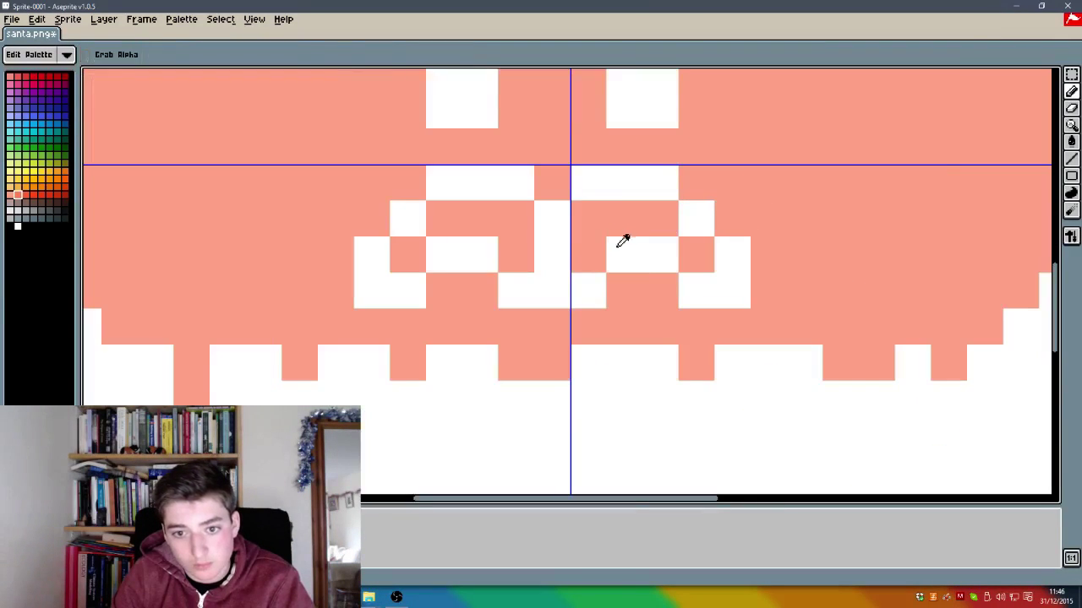
mouse_move(590, 265)
mouse_down()
mouse_move(642, 185)
mouse_move(672, 241)
mouse_move(711, 253)
mouse_move(485, 220)
mouse_move(521, 277)
mouse_move(490, 211)
mouse_move(406, 244)
mouse_up()
Step: Paint the left column of both white eyes black, two pixels tall, as pupils
scroll(386, 271, down, 6)
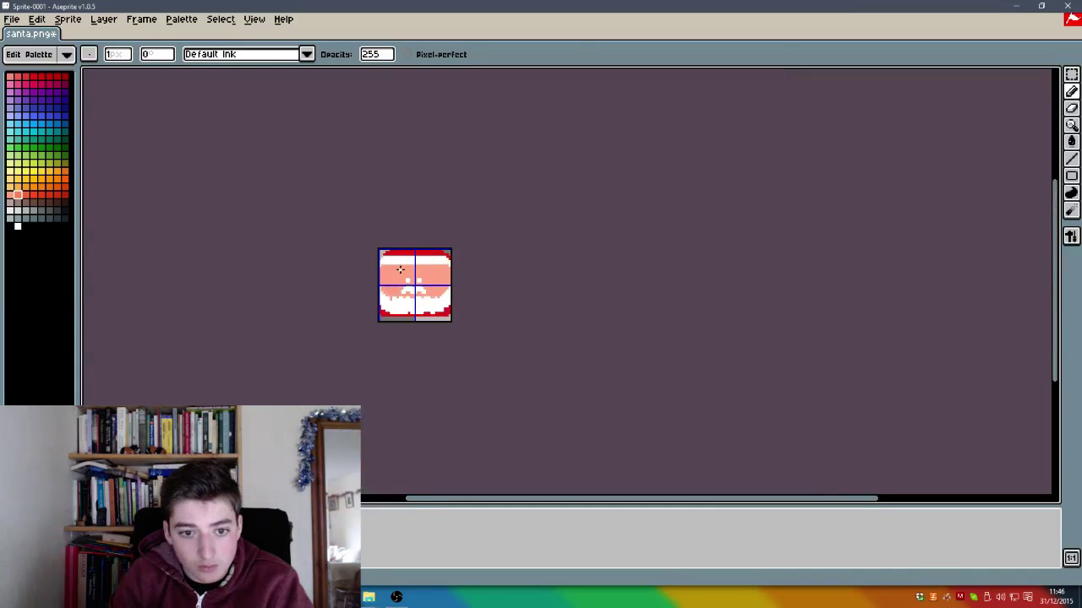
scroll(411, 293, up, 2)
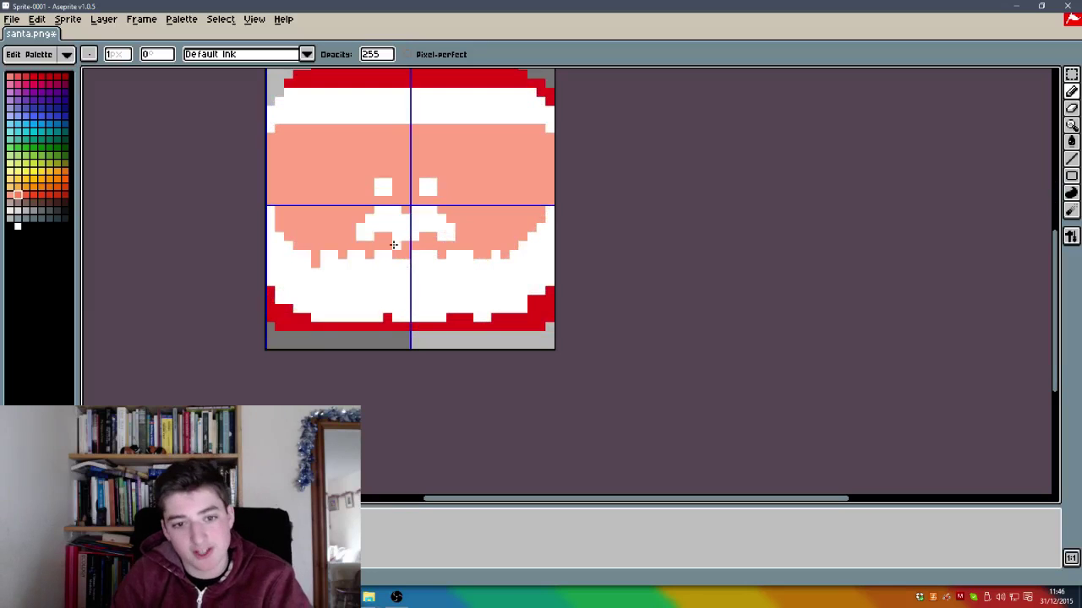
scroll(316, 160, up, 1)
scroll(336, 161, up, 1)
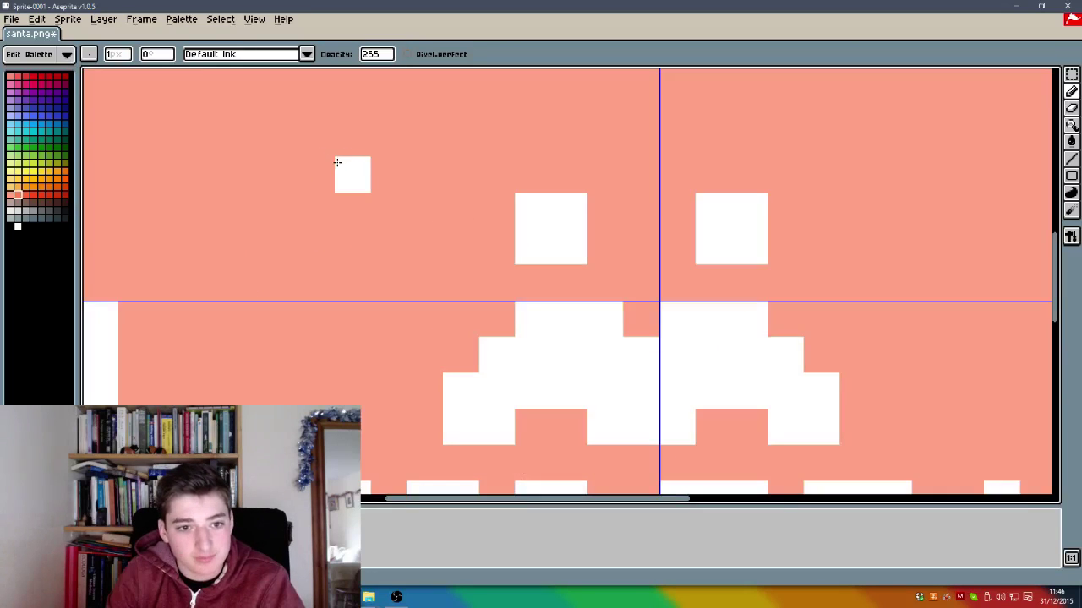
scroll(338, 163, down, 2)
scroll(338, 162, up, 2)
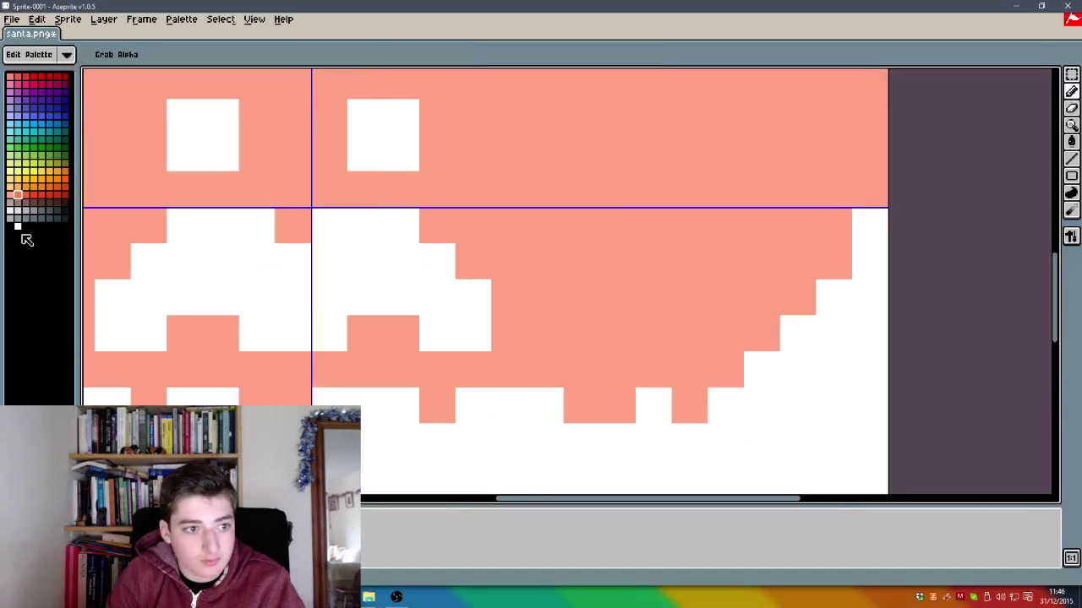
click(9, 227)
drag(181, 160, 183, 123)
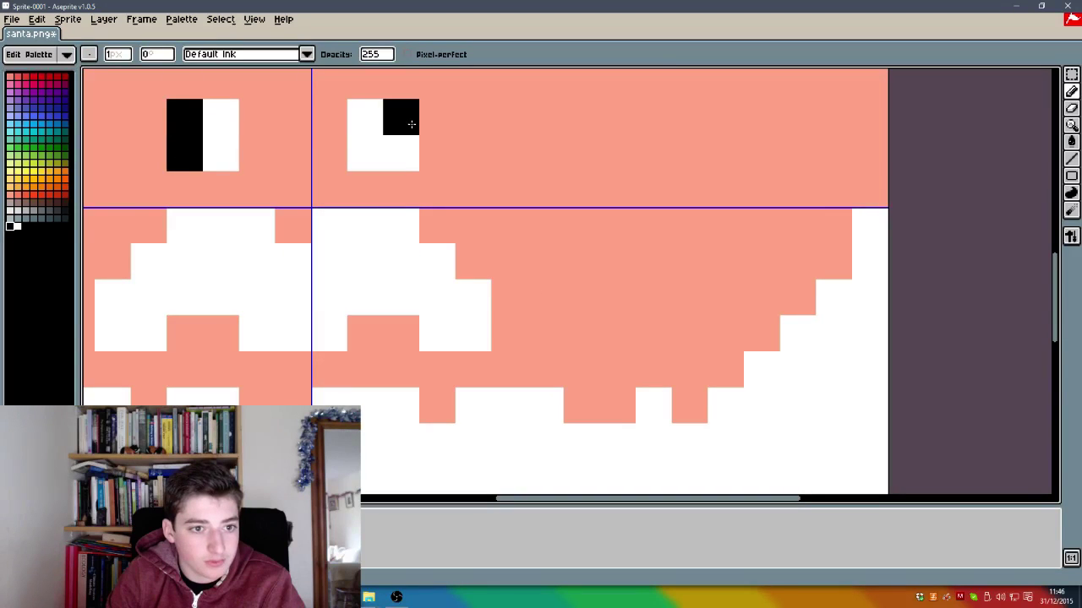
mouse_move(358, 121)
mouse_down()
mouse_move(369, 175)
mouse_move(324, 121)
mouse_up()
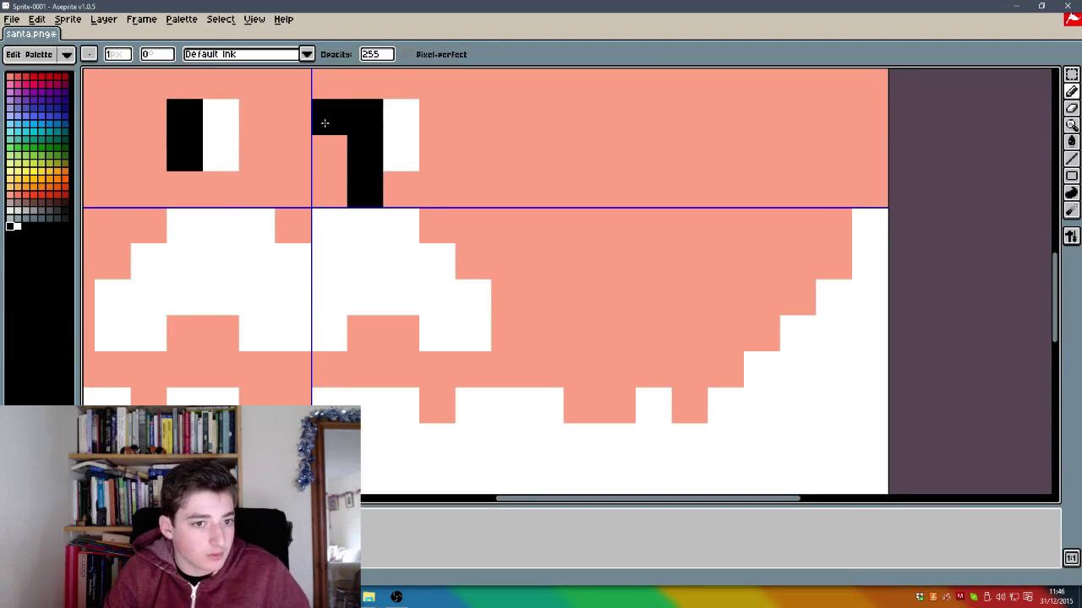
Step: Remove the stray black pixels around the right eye, keeping only its left column black
scroll(369, 115, down, 4)
scroll(350, 101, up, 4)
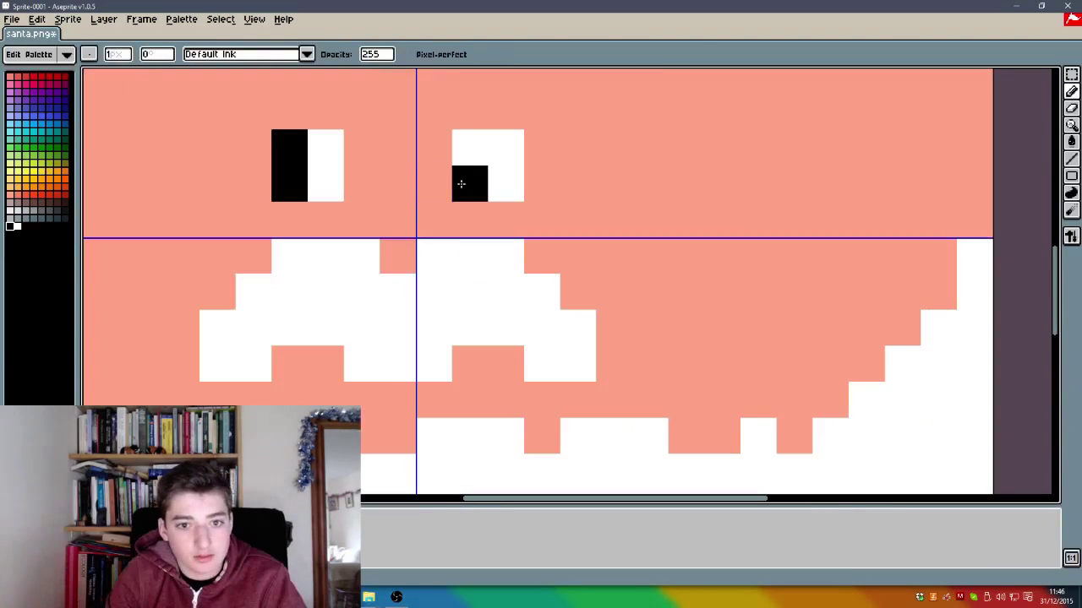
mouse_move(497, 149)
mouse_down()
mouse_move(435, 132)
mouse_move(478, 175)
mouse_move(471, 149)
mouse_up()
key(ctrl+z)
key(ctrl+z)
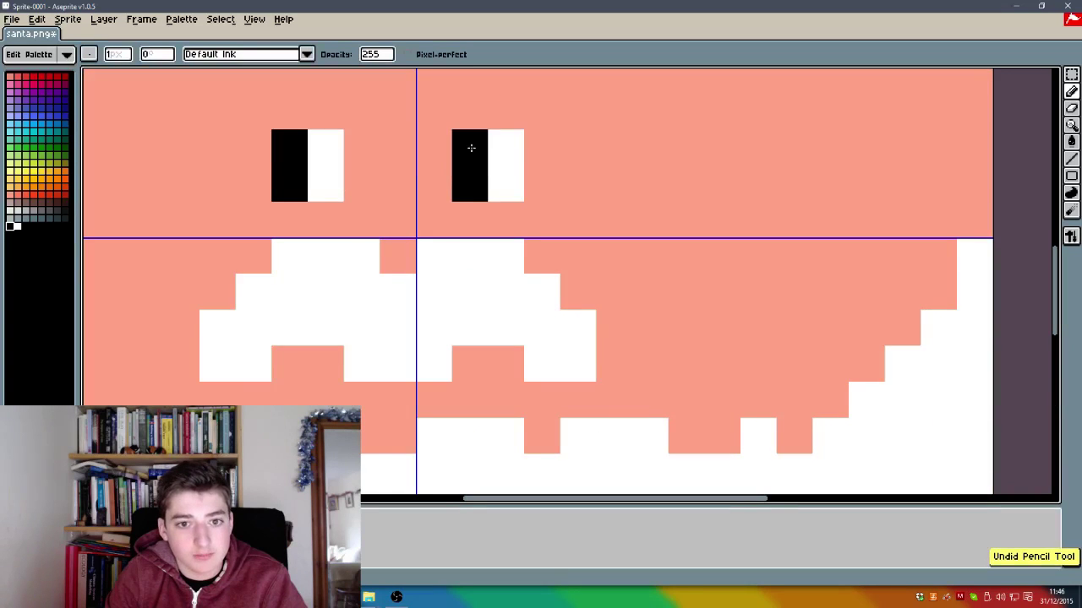
Step: Paint the lower-right pixel of both eyes black, leaving a single white highlight pixel in each
scroll(475, 160, down, 3)
scroll(451, 118, up, 4)
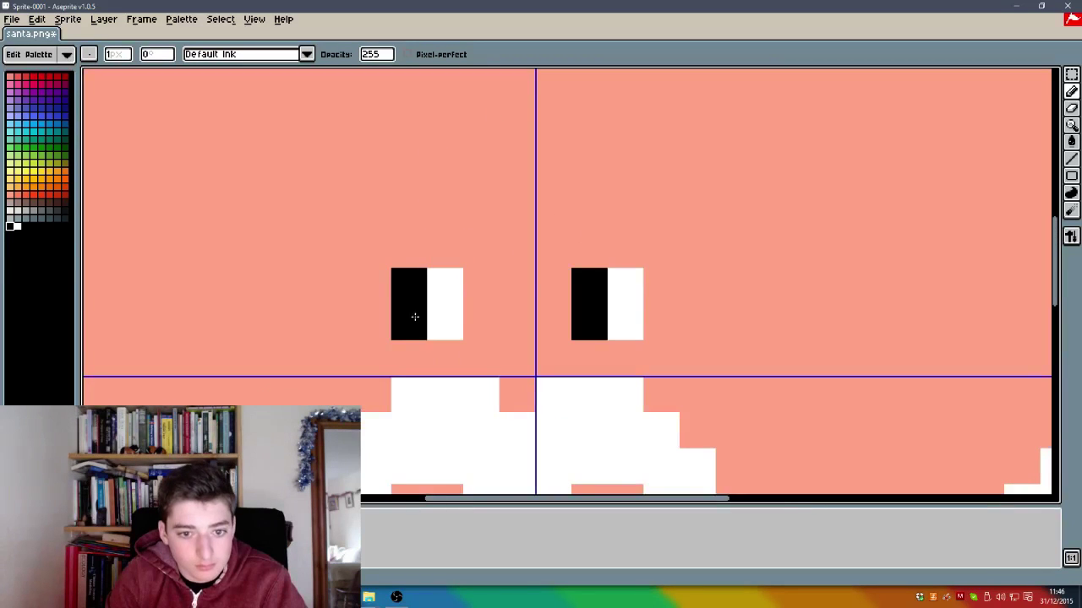
click(619, 318)
scroll(616, 314, down, 3)
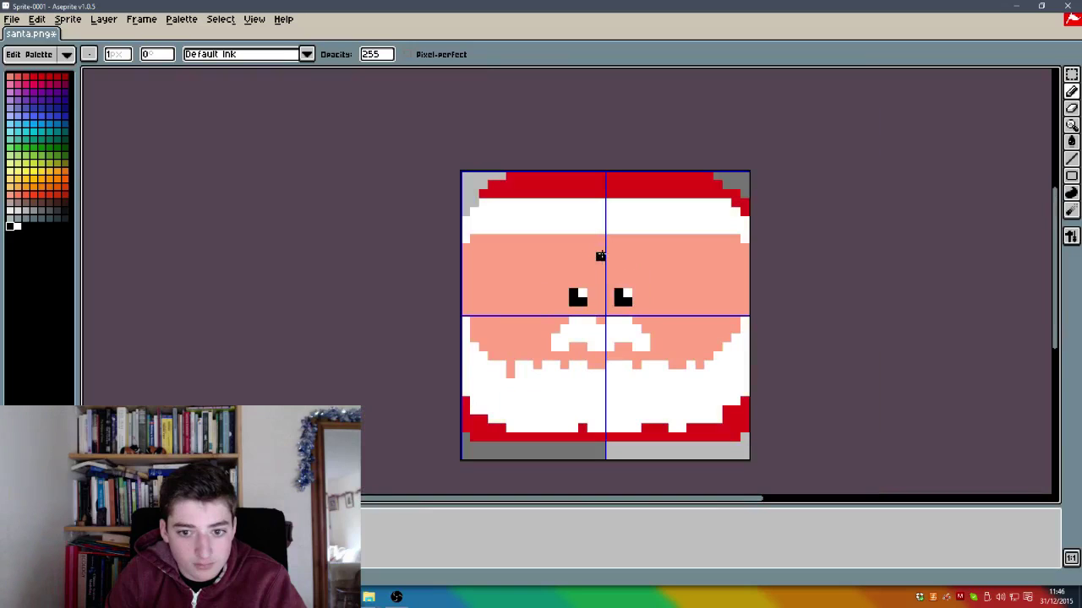
Step: Check the face at small size and try turning the lower-right pixel of both eyes back to white
scroll(622, 294, down, 3)
scroll(623, 313, up, 2)
scroll(642, 310, down, 2)
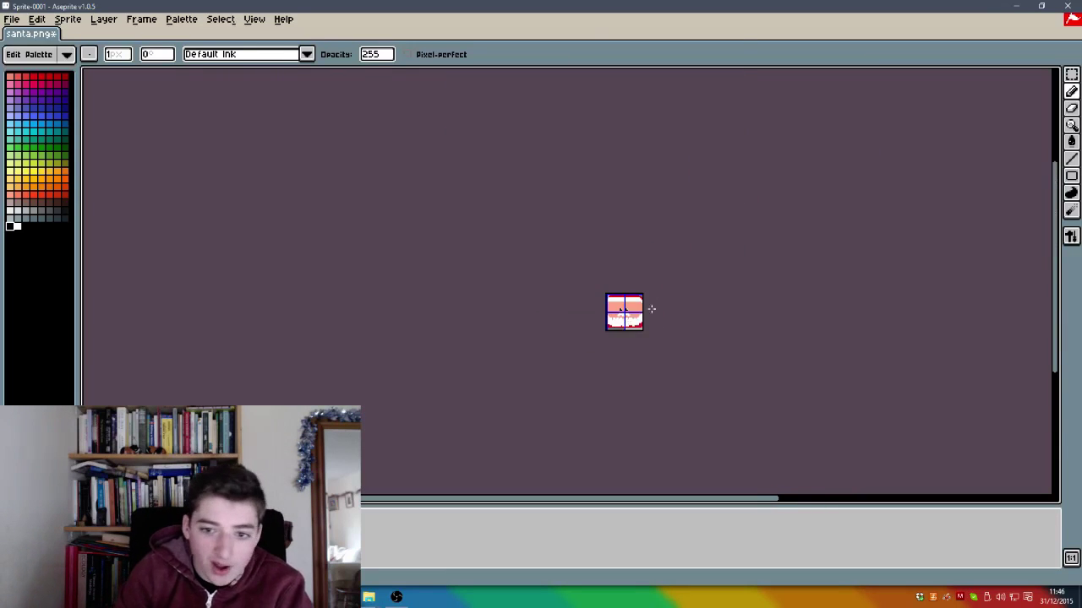
scroll(626, 329, up, 4)
scroll(626, 329, down, 4)
scroll(465, 449, up, 2)
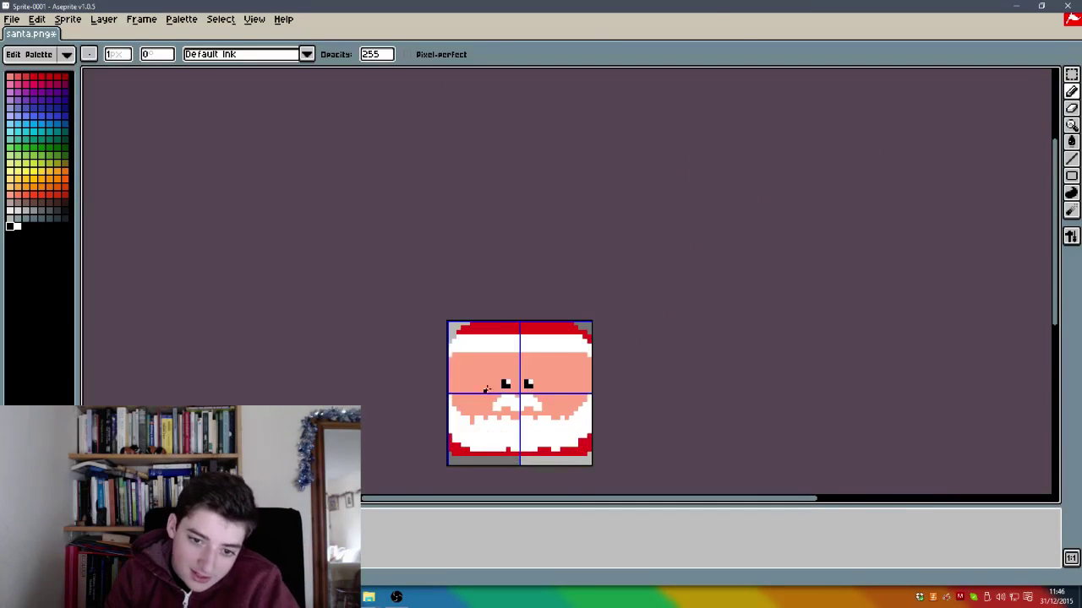
scroll(493, 395, down, 1)
scroll(494, 394, down, 1)
scroll(486, 297, up, 6)
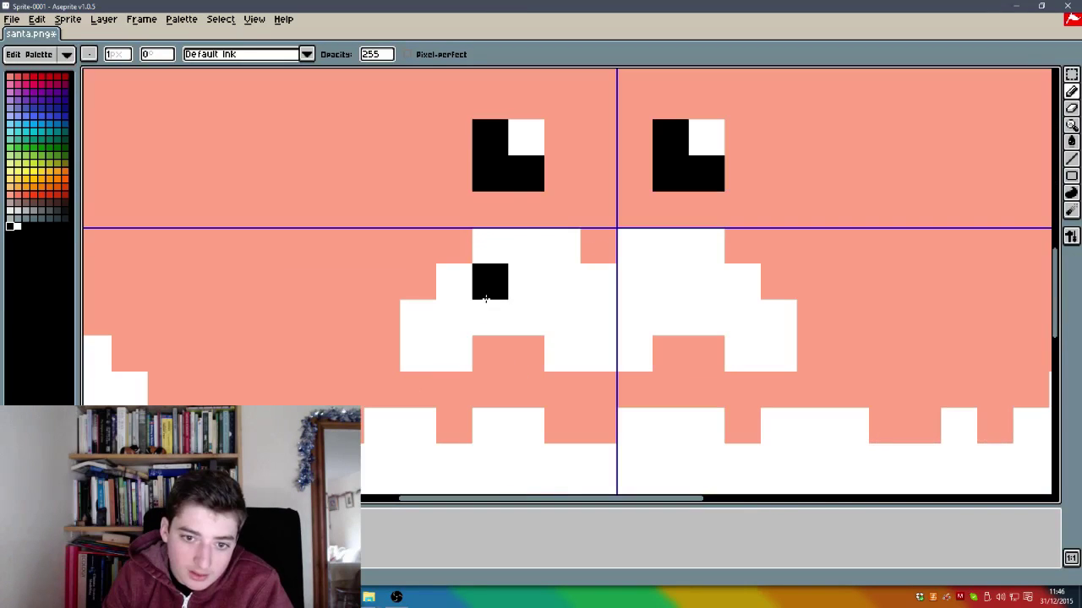
right_click(485, 297)
right_click(536, 174)
right_click(707, 173)
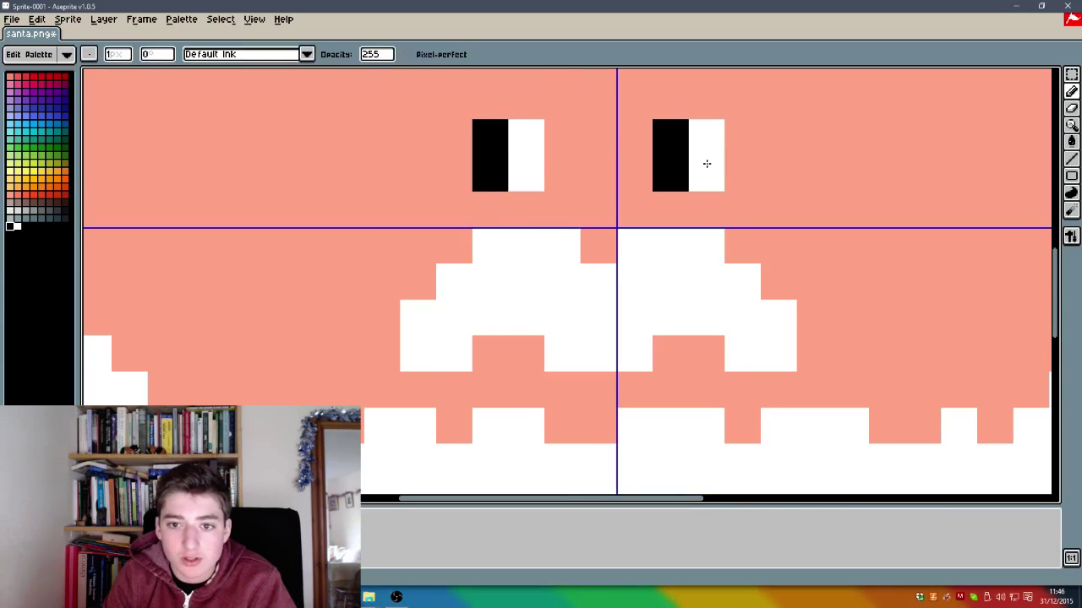
Step: Undo the white repaint so the lower-right pixel of both eyes is black again
scroll(699, 160, down, 5)
scroll(694, 154, down, 2)
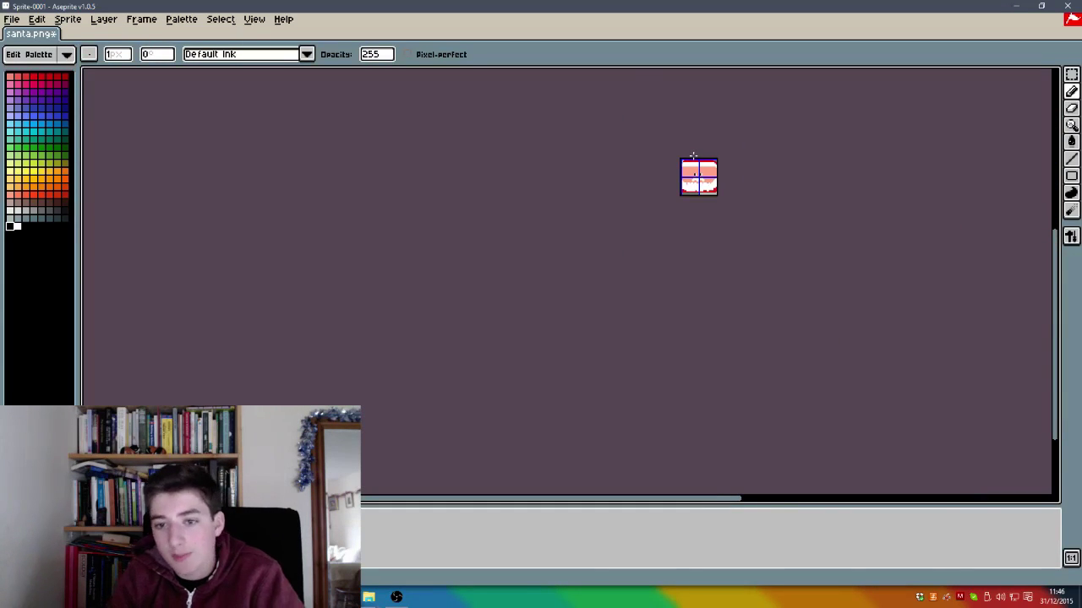
scroll(693, 155, up, 8)
alt+click(718, 251)
click(832, 237)
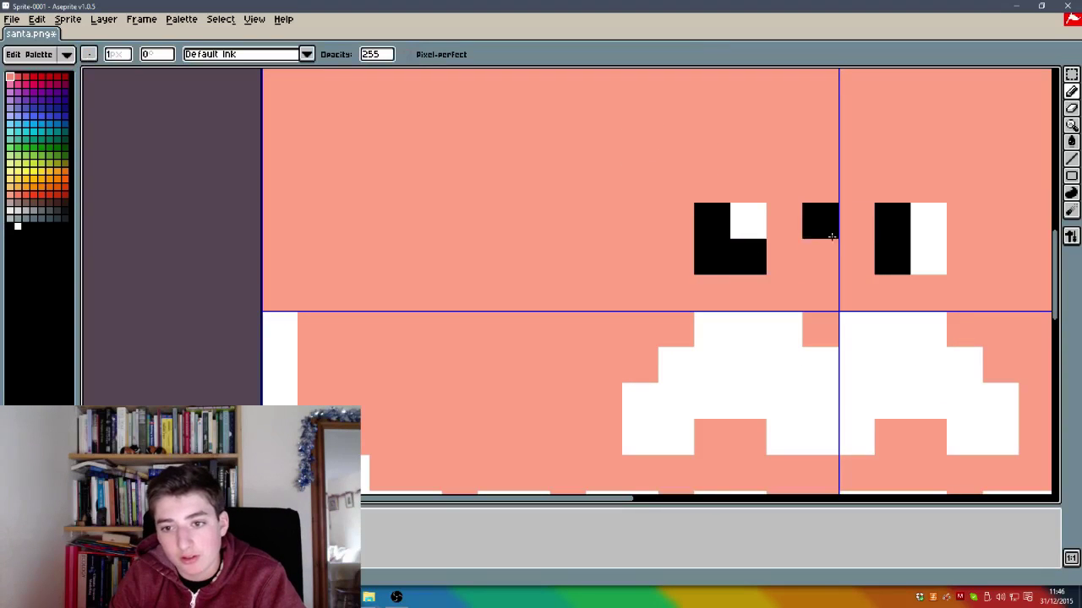
key(ctrl+z)
click(920, 245)
scroll(918, 250, down, 5)
scroll(930, 245, up, 3)
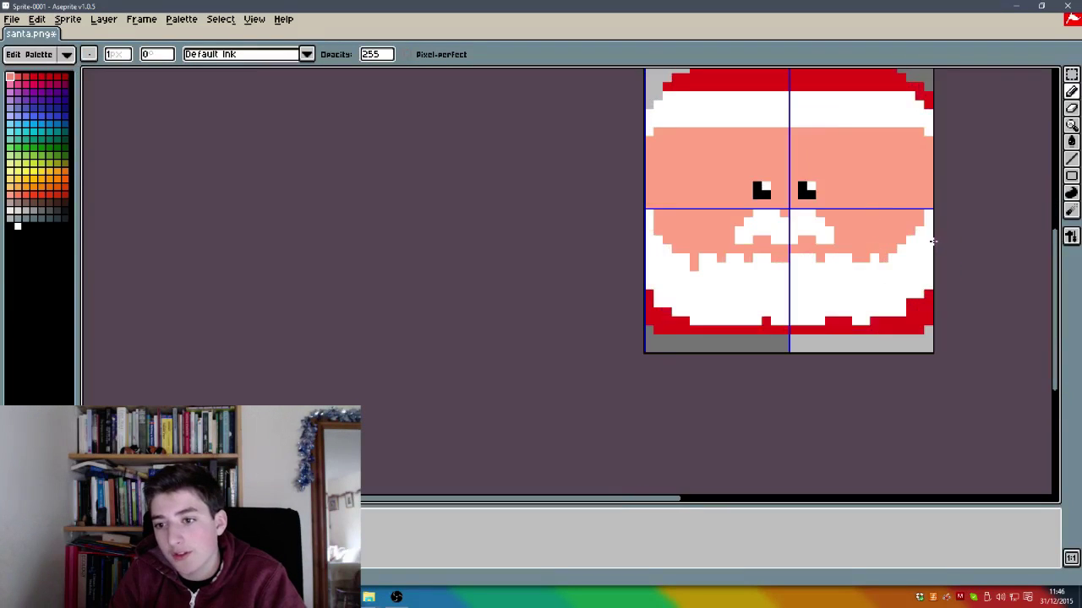
Step: Draw a brow line in darker salmon directly above both eyes, 13 pixels wide and one pixel tall
scroll(929, 241, up, 2)
scroll(829, 156, down, 6)
scroll(790, 234, up, 6)
scroll(775, 279, up, 2)
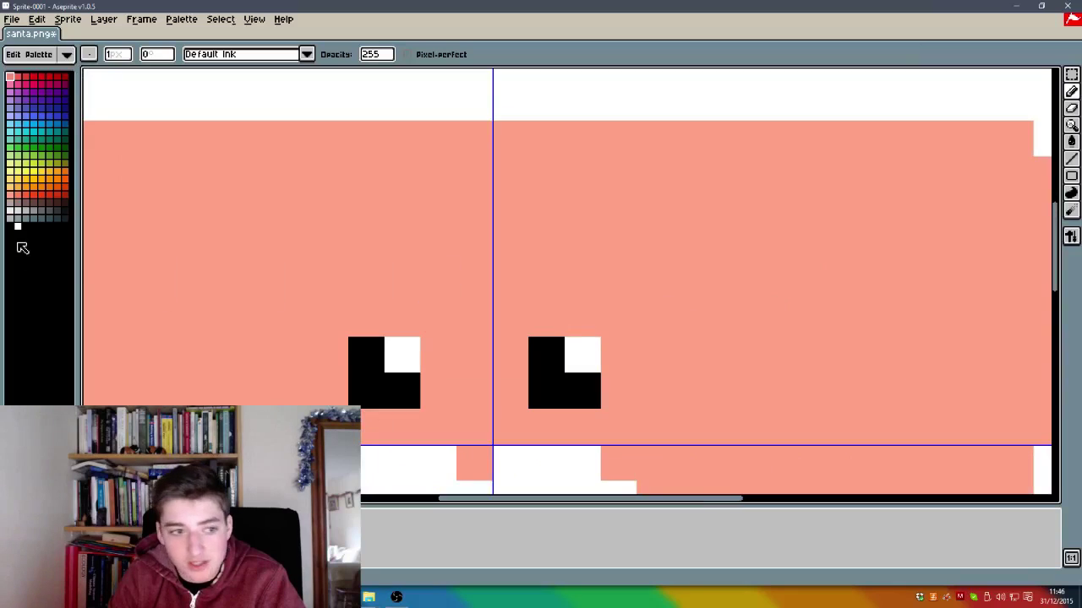
click(17, 196)
mouse_move(204, 315)
mouse_down()
mouse_move(528, 307)
mouse_move(760, 344)
mouse_move(608, 330)
mouse_move(324, 329)
mouse_up()
key(ctrl+z)
key(ctrl+z)
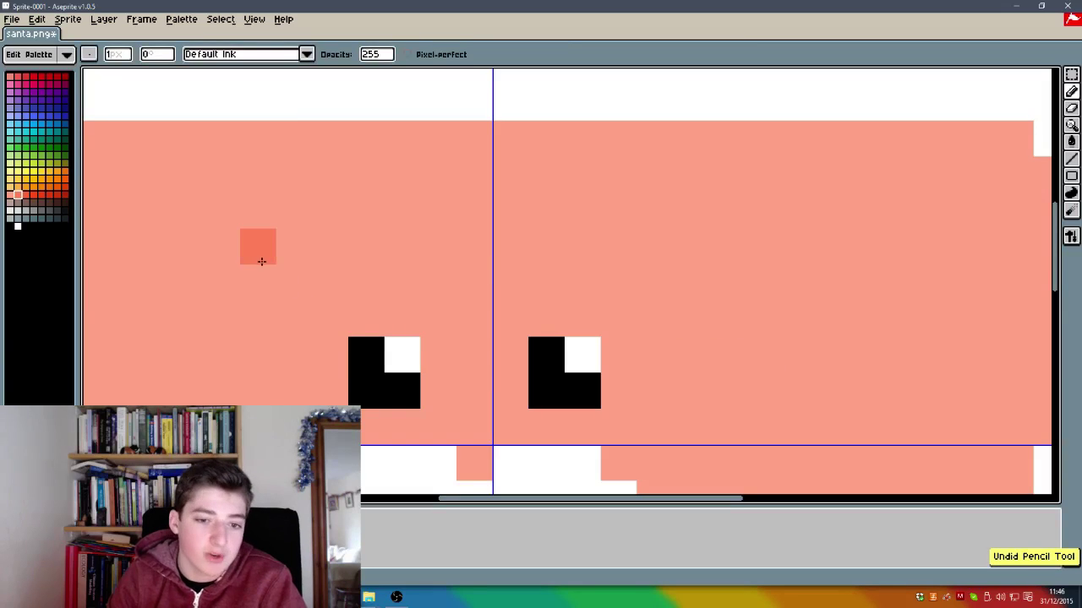
drag(257, 319, 367, 316)
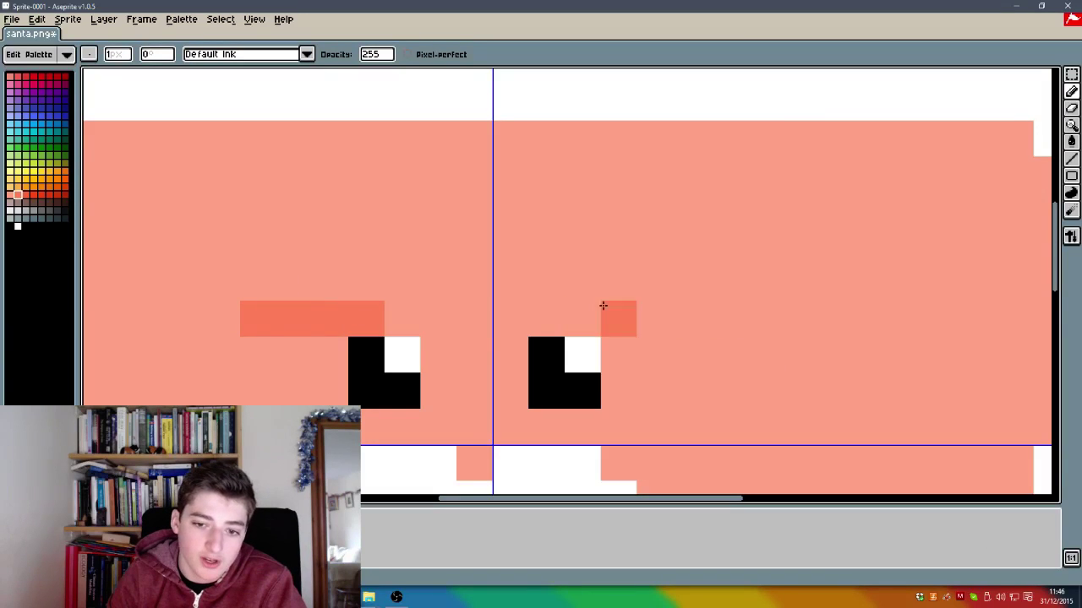
drag(679, 319, 386, 319)
Step: Add a second darker salmon row, about 12 pixels wide, on top of the brow line
scroll(387, 346, down, 4)
scroll(388, 346, up, 4)
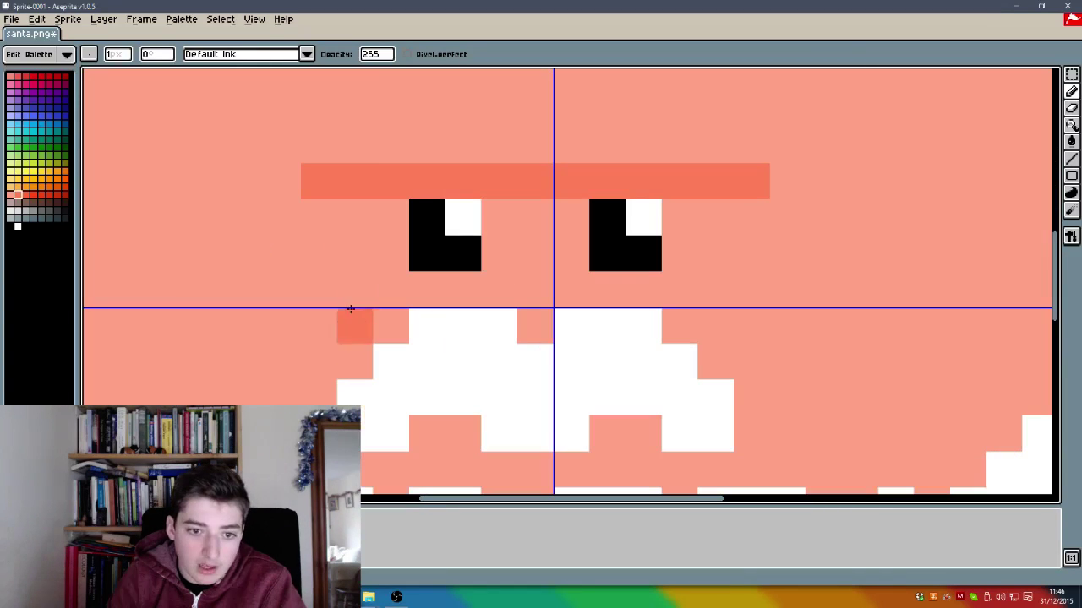
drag(319, 145, 724, 157)
Step: Repaint the lower-right pixel of both eyes white, save the file, and check the face at small size
alt+click(651, 225)
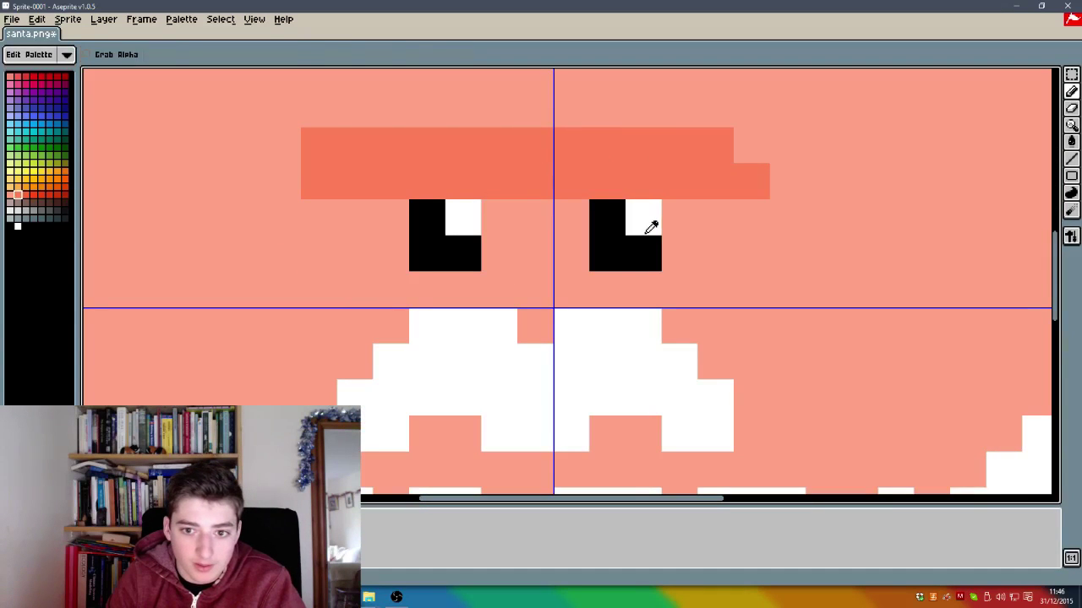
click(640, 254)
click(432, 255)
key(ctrl+s)
scroll(458, 256, down, 4)
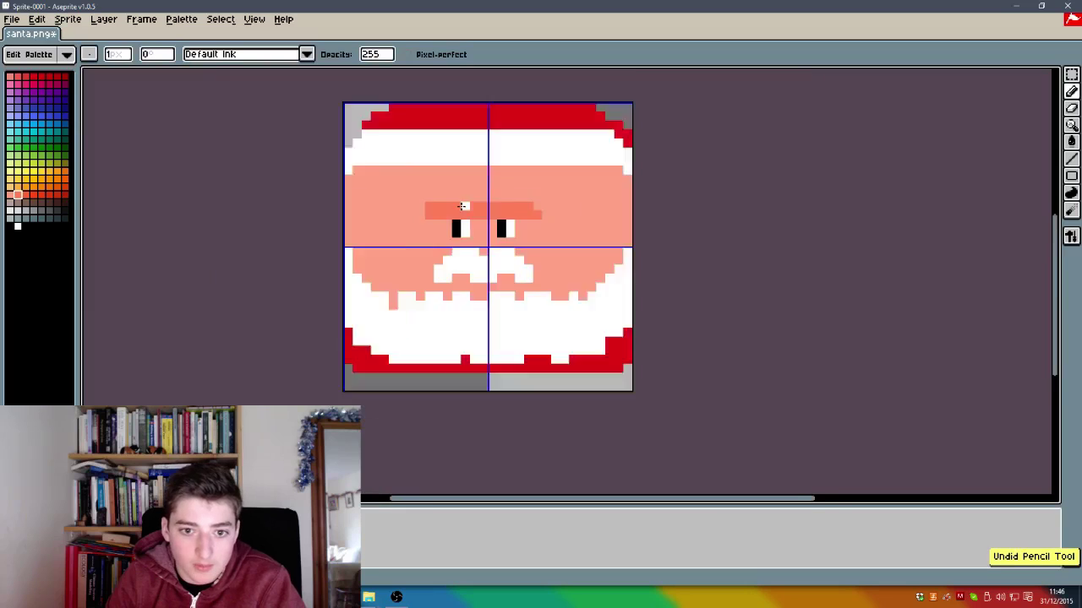
key(b)
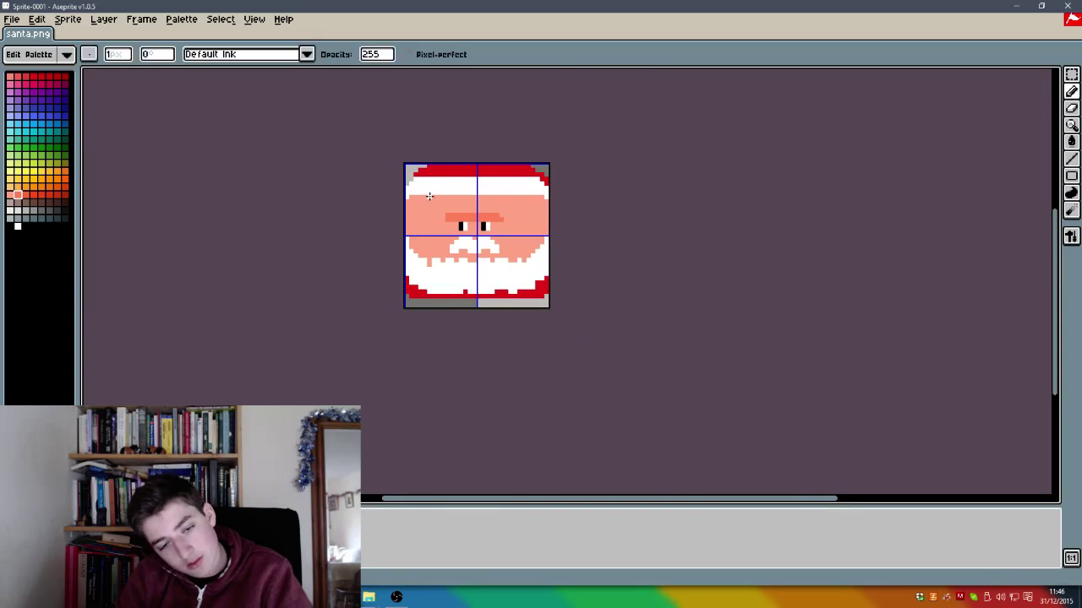
scroll(457, 193, up, 3)
scroll(454, 251, down, 3)
Step: Undo the white eye pixels and widen the brow's upper row to 15 pixels, one beyond the lower row on each side
key(ctrl+z)
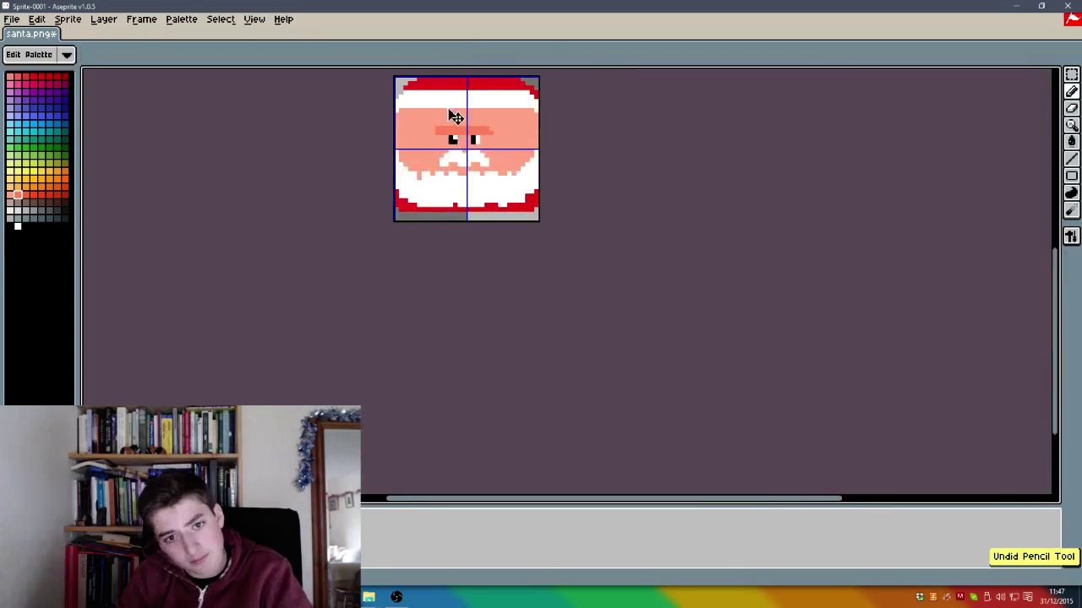
scroll(440, 135, up, 4)
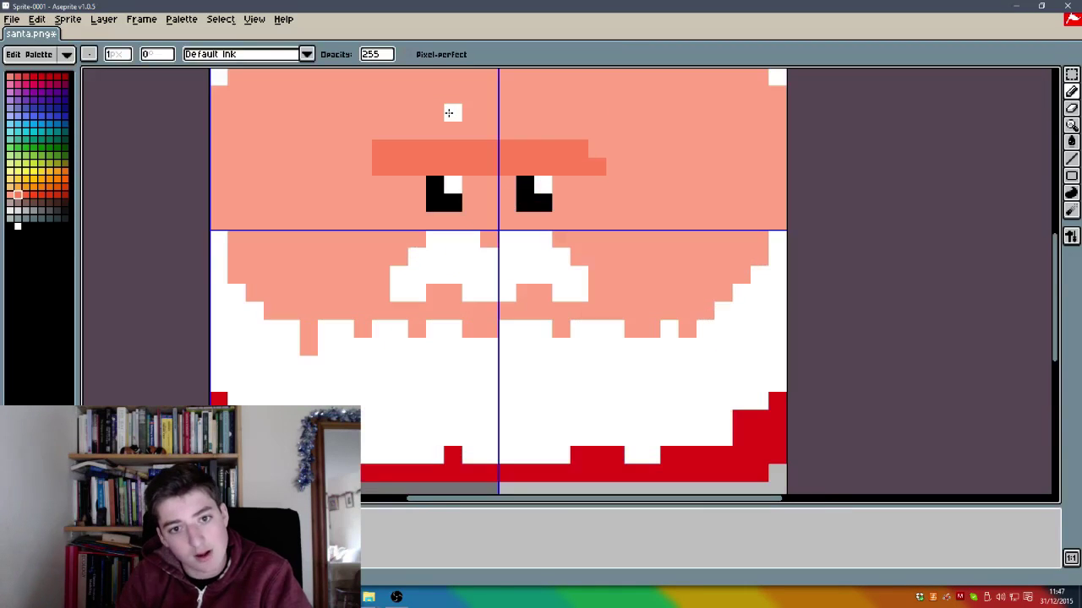
click(741, 166)
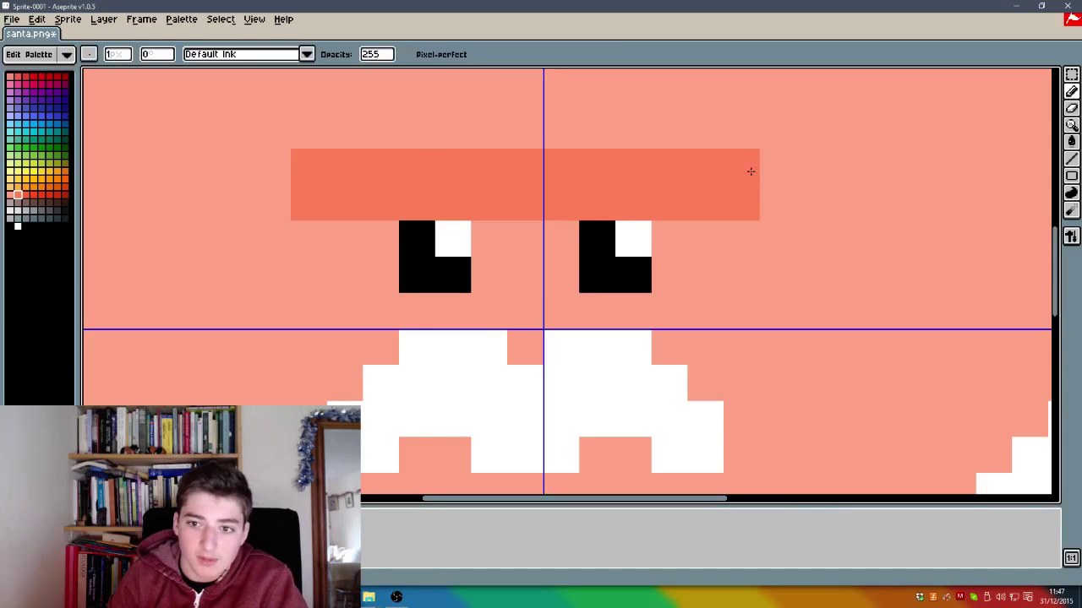
click(778, 167)
click(275, 159)
scroll(275, 159, down, 5)
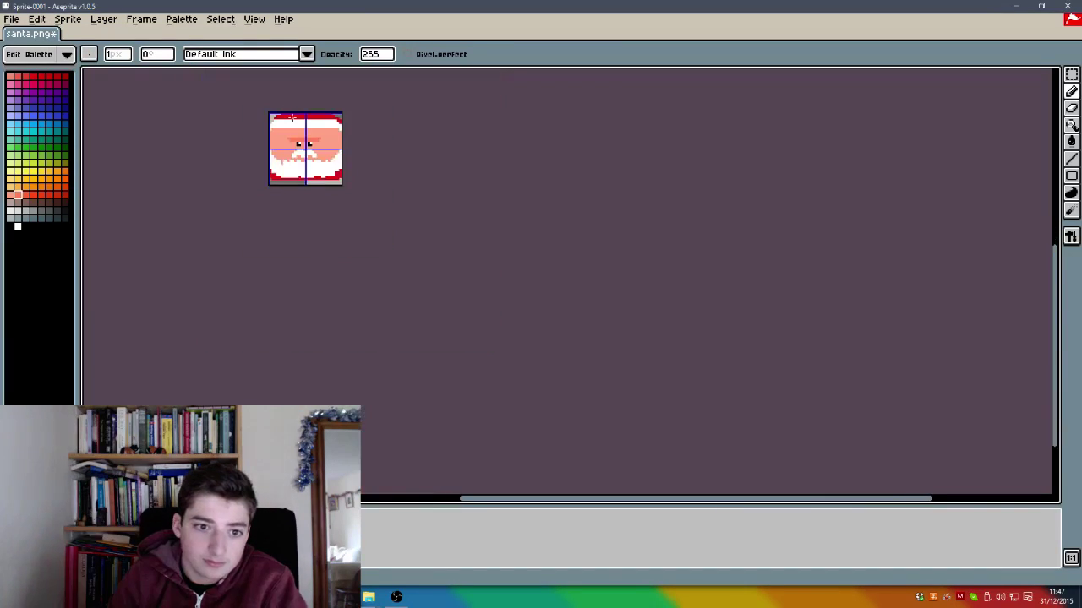
Step: Add a two-pixel diagonal crease in darker salmon on each side of the moustache's top, sloping outward across the horizontal grid line
scroll(304, 144, up, 2)
scroll(310, 148, down, 2)
scroll(310, 147, up, 5)
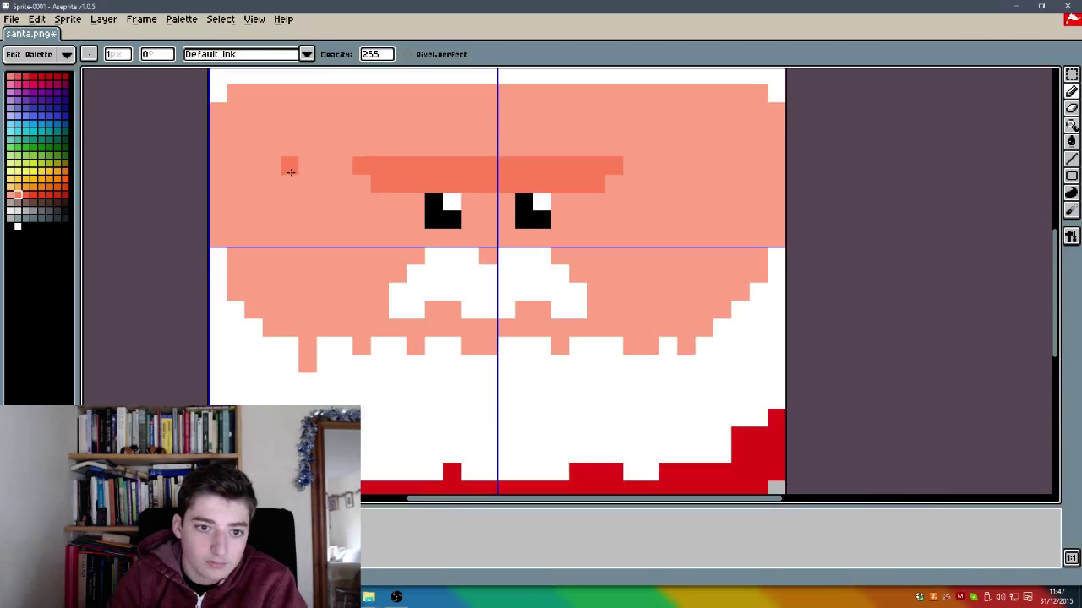
scroll(410, 188, up, 1)
click(403, 216)
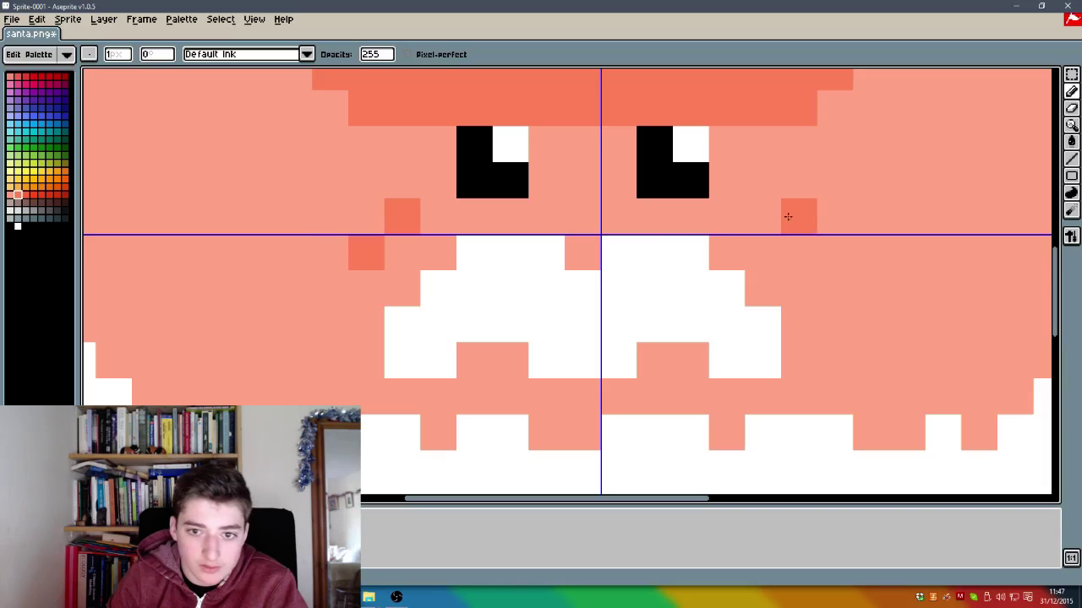
click(761, 219)
scroll(791, 263, down, 2)
scroll(794, 279, up, 1)
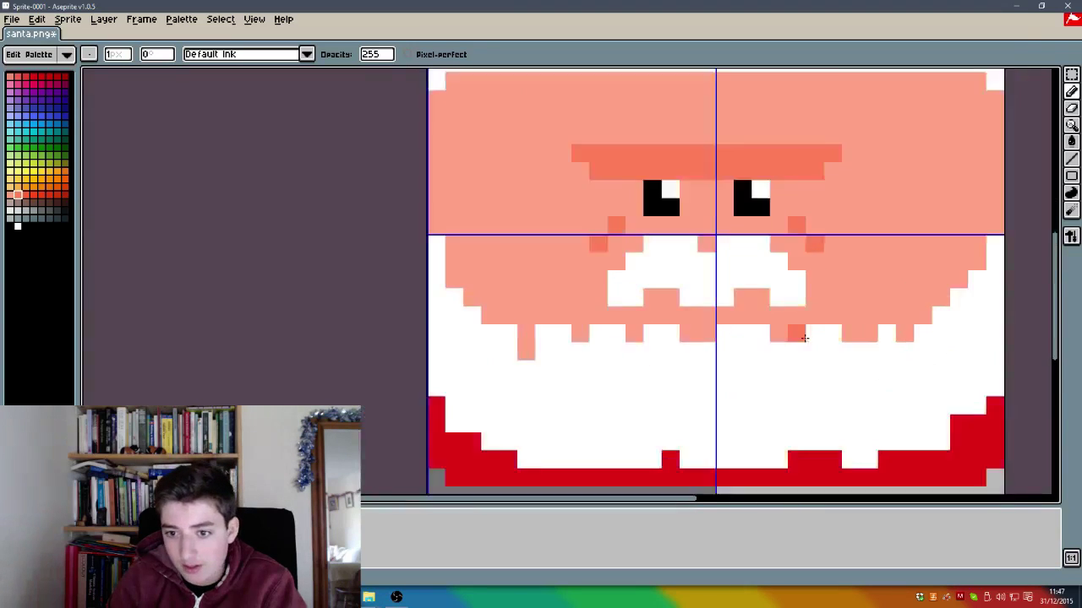
Step: Draw a forehead wrinkle in darker salmon, 11 pixels wide, leaving one empty row above the brow
scroll(693, 220, down, 1)
scroll(688, 212, up, 1)
drag(584, 163, 763, 164)
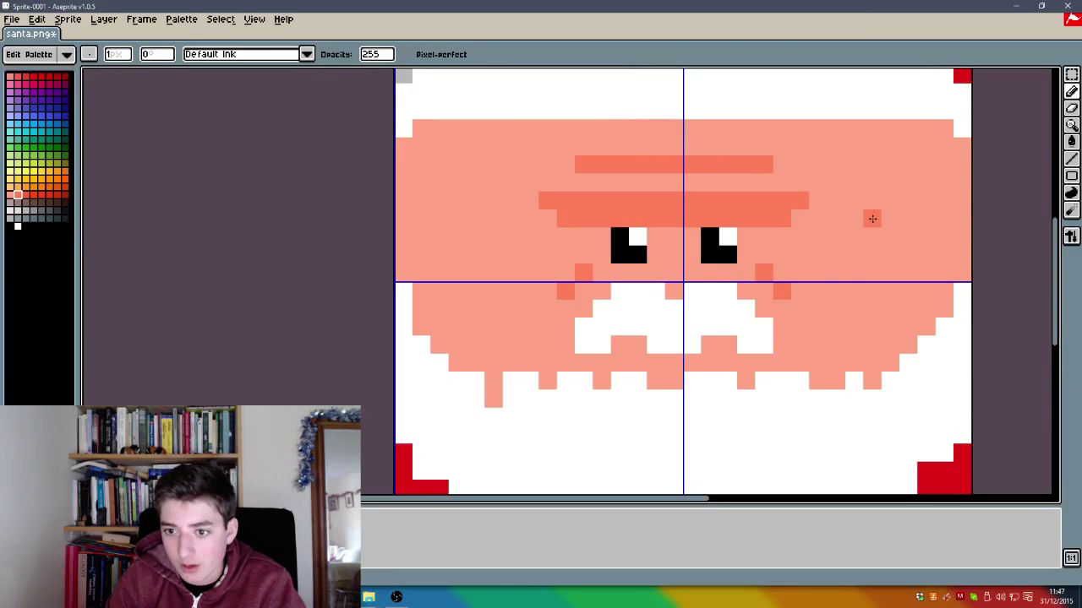
Step: Draw darker salmon cheek lines sloping outward from below both brow ends down to the horizontal grid line
click(817, 236)
drag(830, 259, 874, 272)
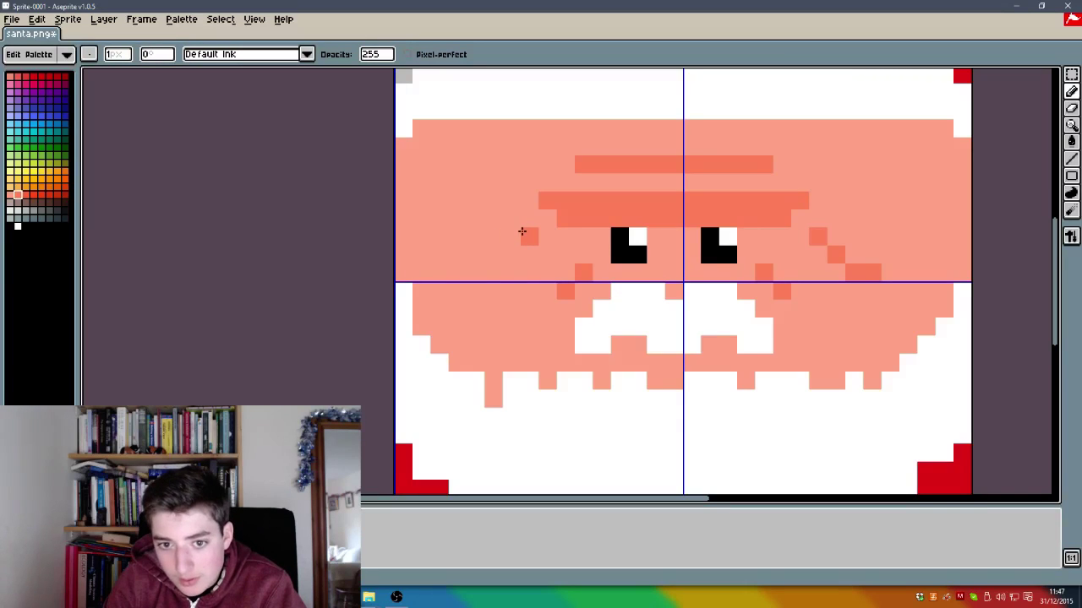
drag(523, 231, 492, 270)
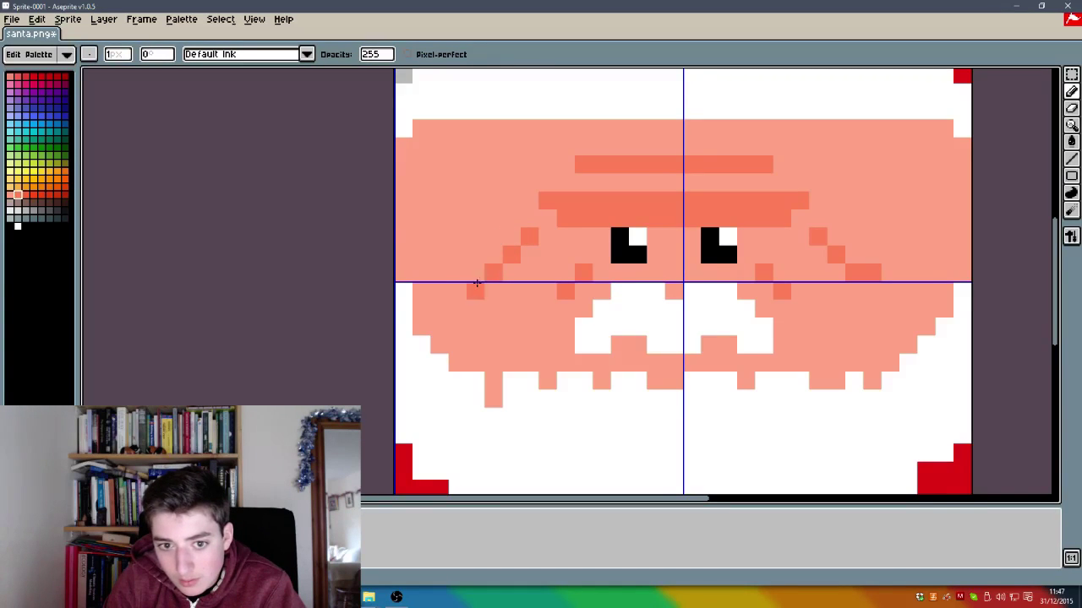
scroll(454, 213, down, 3)
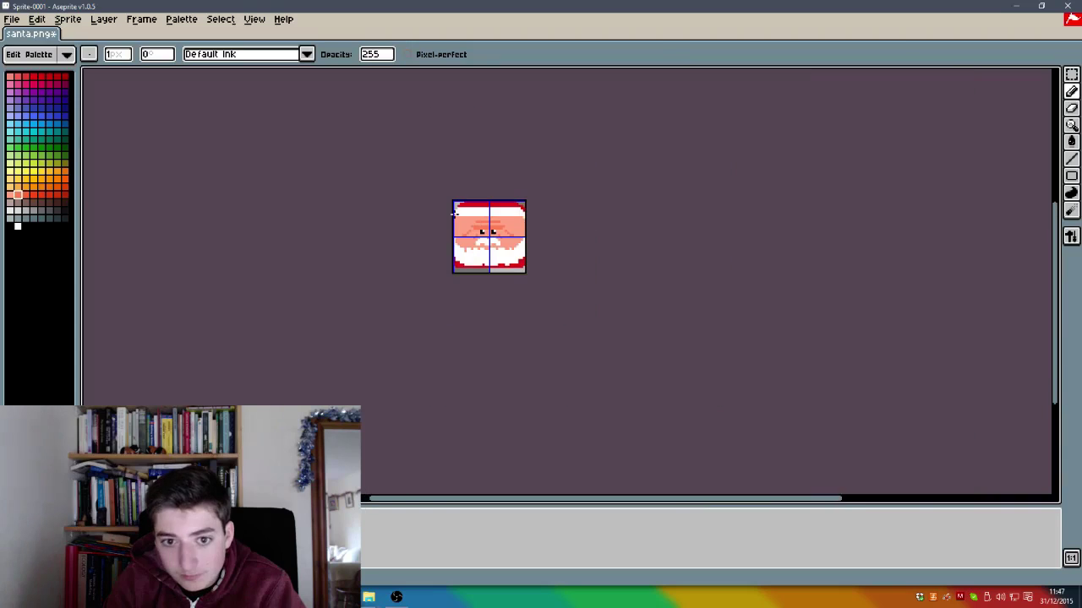
Step: Recolour the brow's lower row and both end pixels of its upper row in red-orange
scroll(446, 223, up, 3)
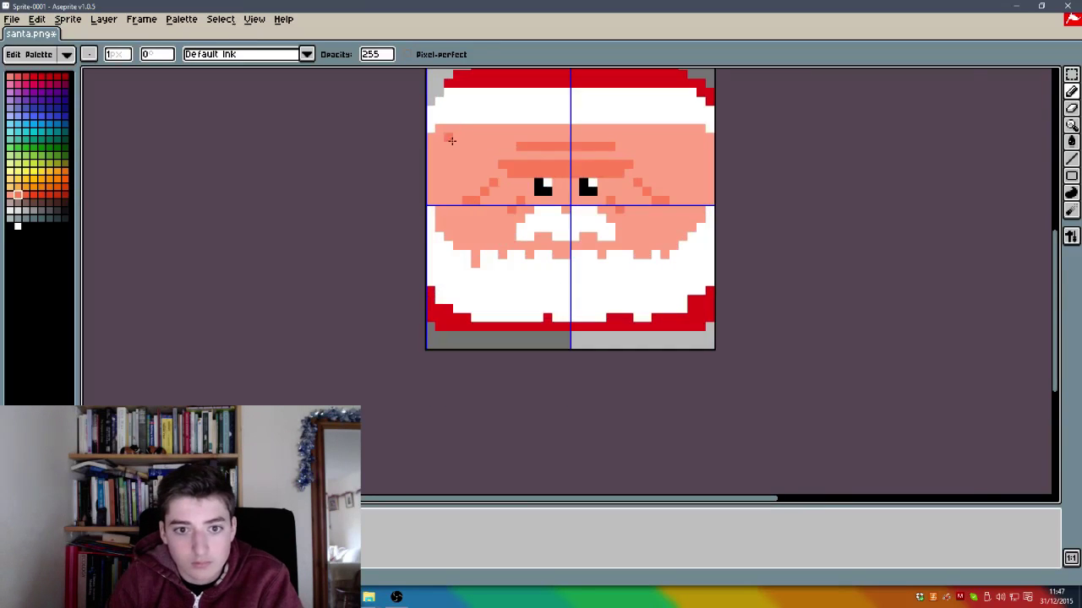
scroll(582, 169, up, 1)
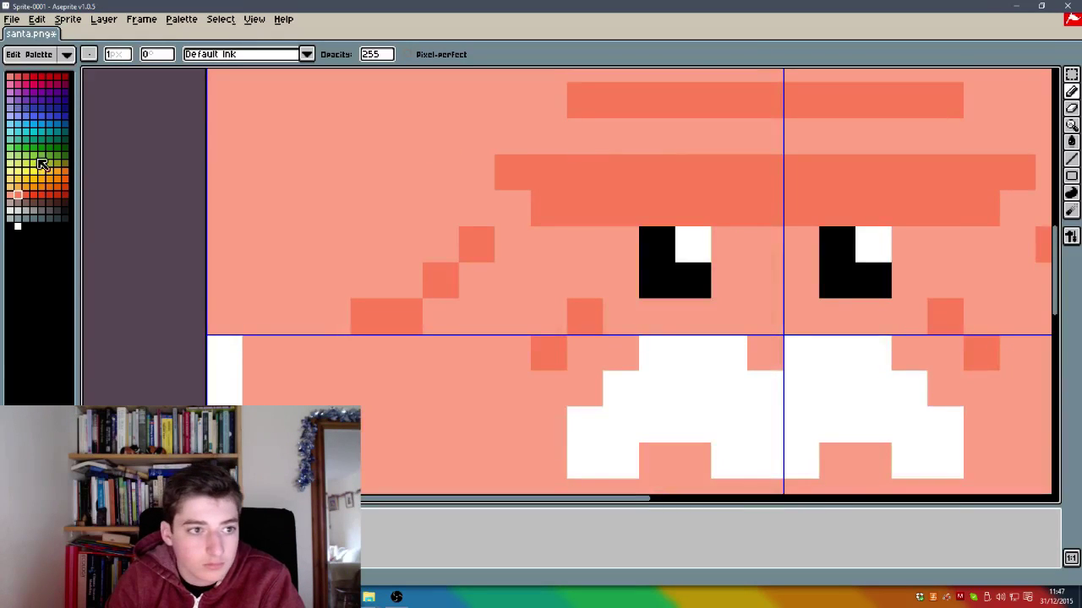
click(25, 196)
mouse_move(512, 172)
mouse_down()
mouse_move(555, 211)
mouse_move(736, 224)
mouse_move(959, 207)
mouse_move(1009, 164)
mouse_up()
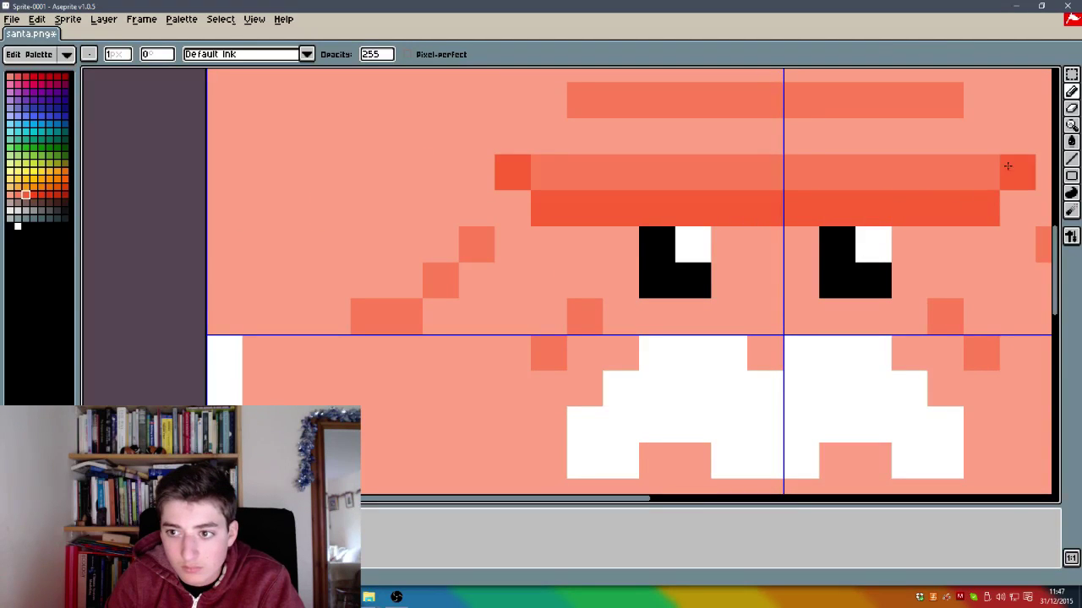
click(937, 106)
key(ctrl+z)
scroll(797, 100, down, 1)
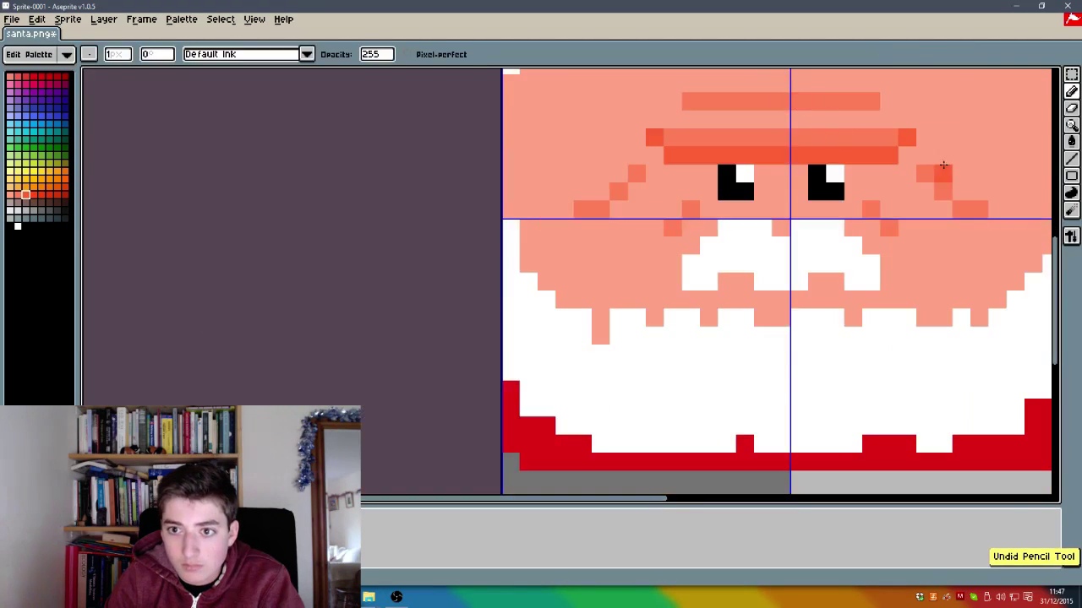
Step: Recolour both sloping cheek lines and the two creases at the moustache's top in red-orange
click(924, 174)
click(943, 191)
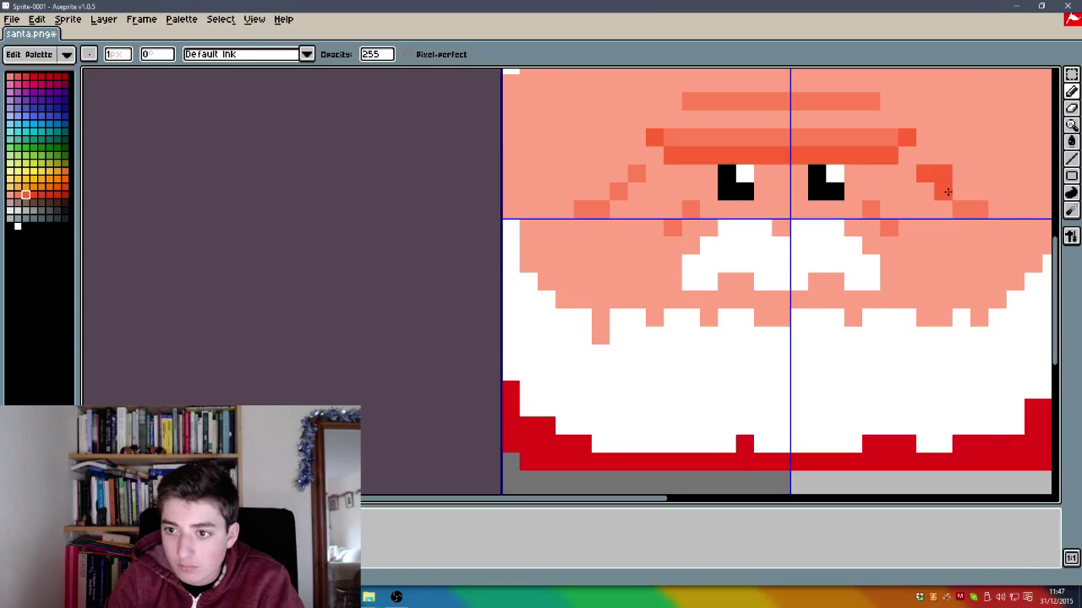
key(ctrl+z)
drag(961, 209, 976, 210)
click(870, 209)
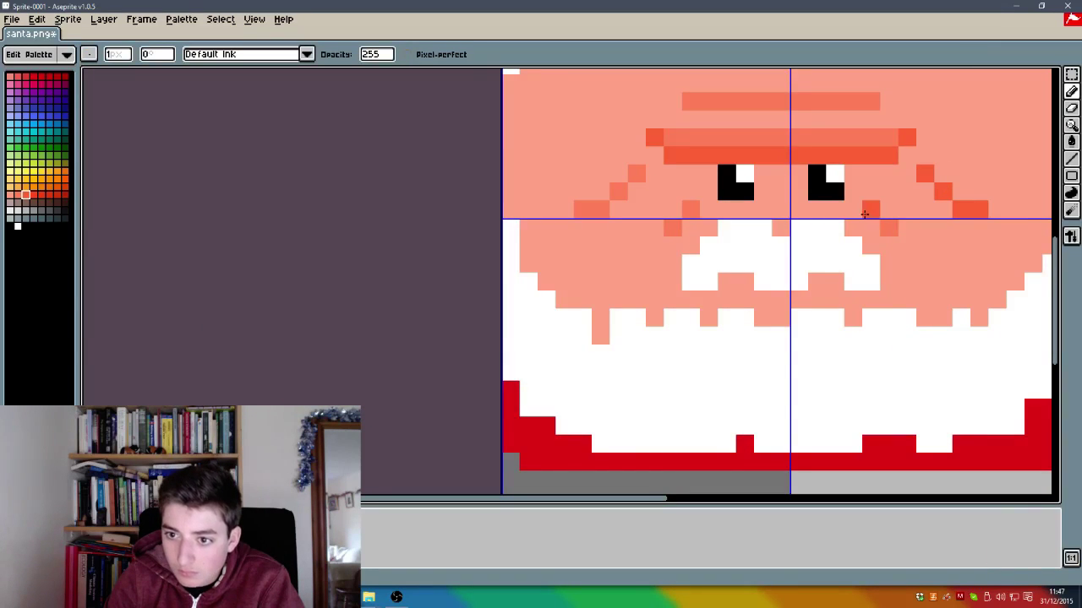
click(889, 228)
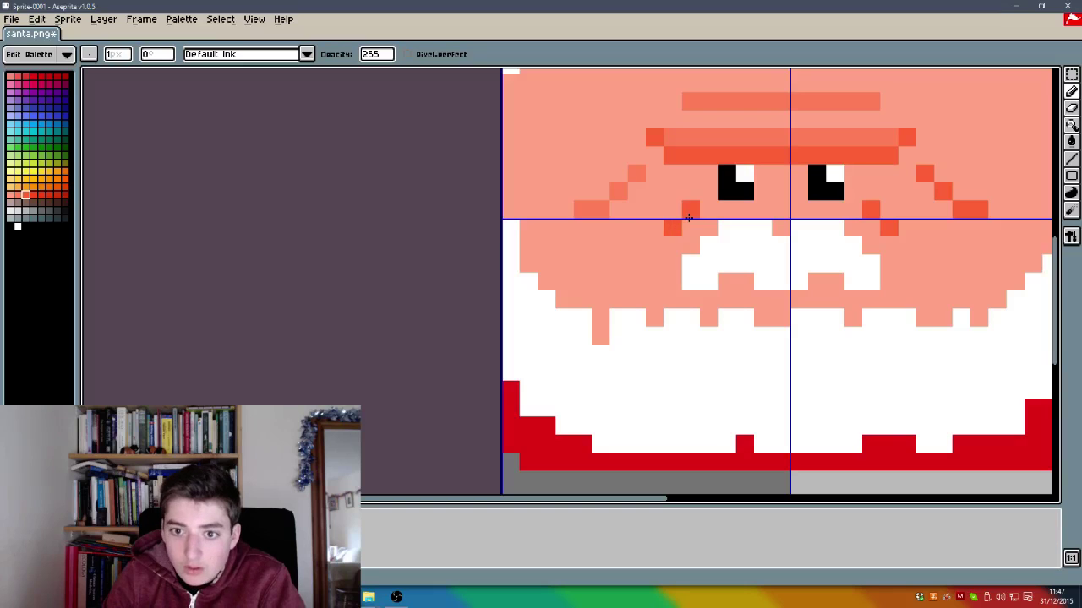
drag(581, 210, 595, 214)
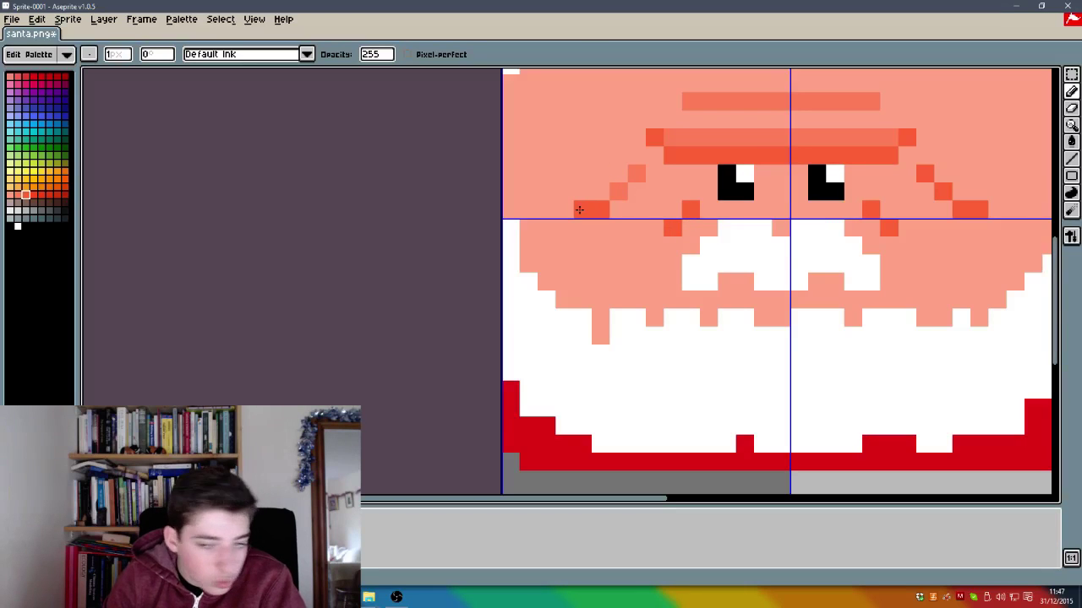
Step: Add four darker salmon pixels along the upper edge of the left cheek line and save the sprite
key(alt)
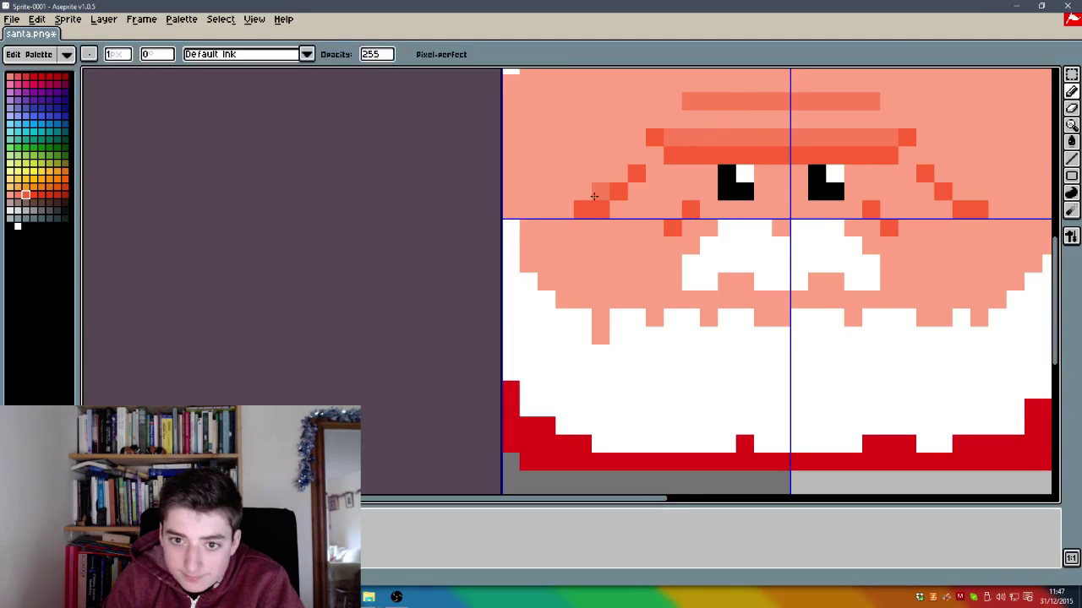
click(564, 210)
key(ctrl+z)
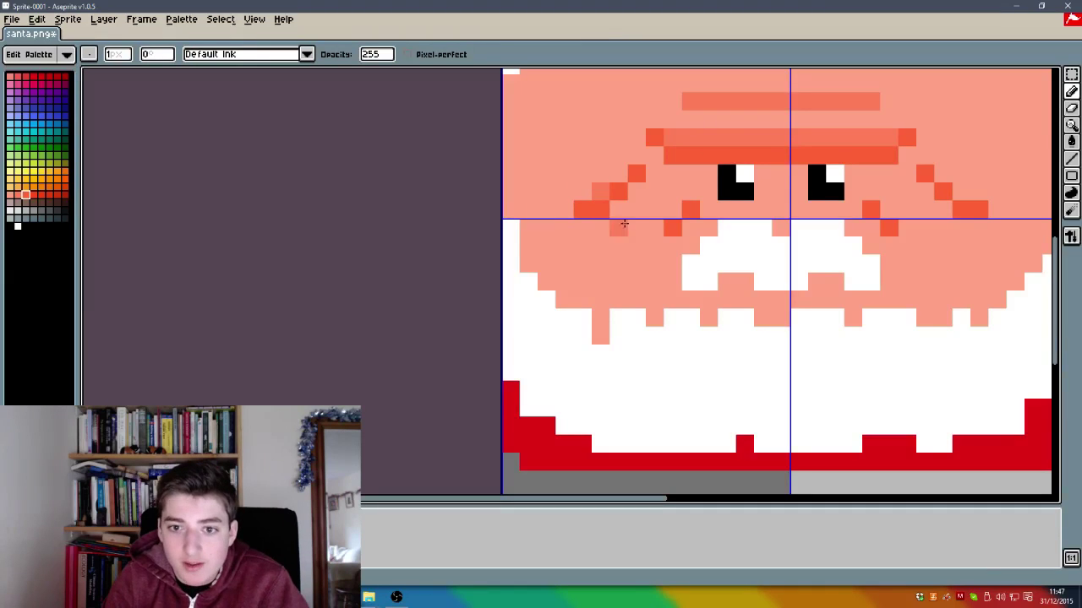
click(619, 173)
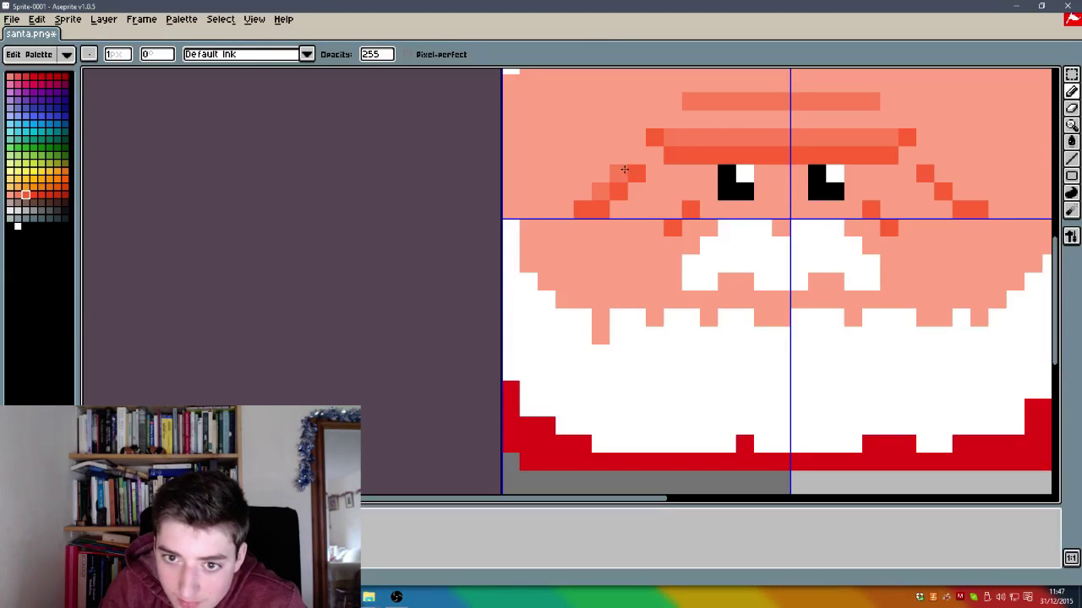
click(636, 155)
drag(601, 192, 584, 192)
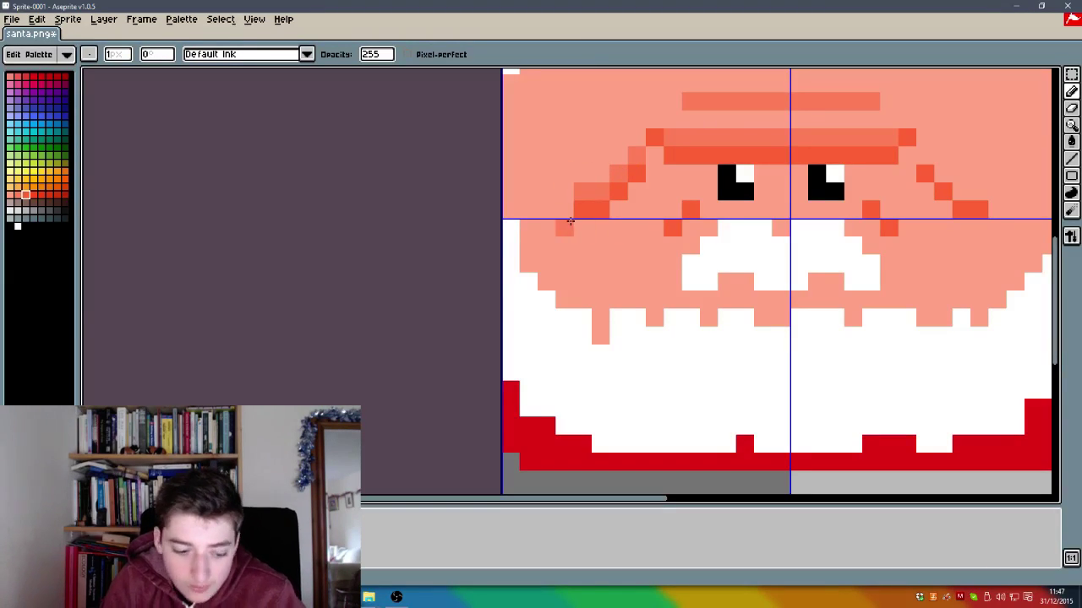
key(ctrl+s)
Step: Add a darker salmon pixel on the outer side of each moustache crease and edge the right cheek line's top in the same colour
click(671, 209)
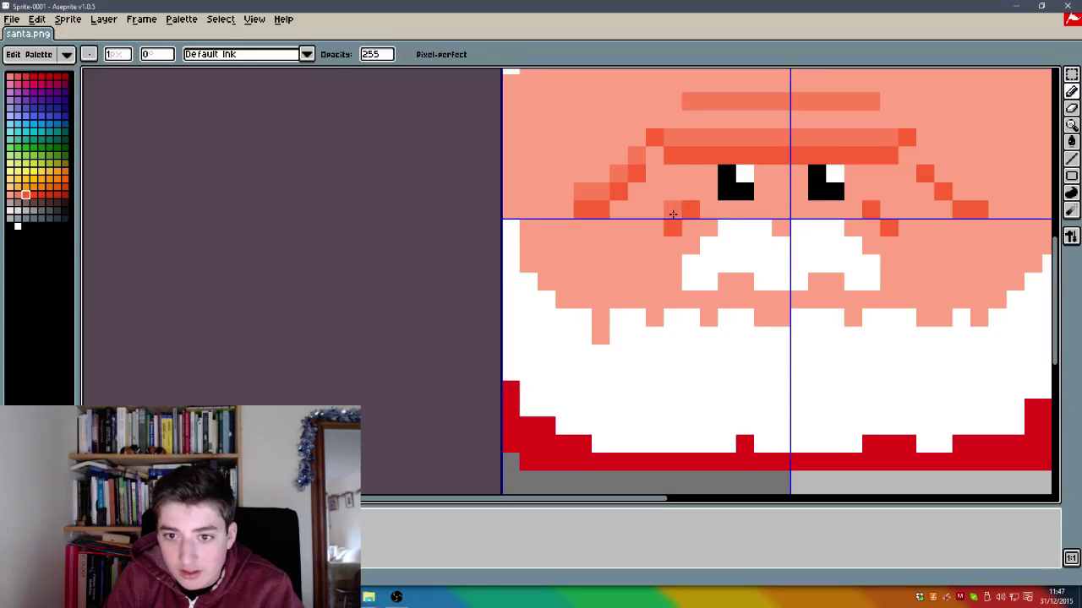
click(889, 209)
click(937, 172)
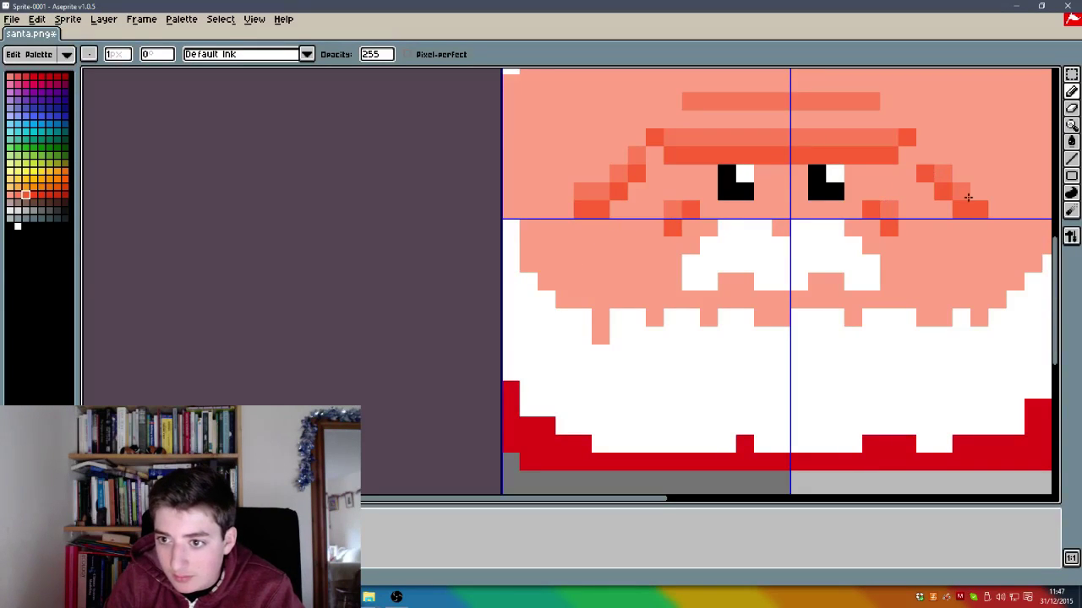
Step: Paint over the red-orange pixel at the left end of the brow's upper row with the skin colour
scroll(973, 191, down, 8)
scroll(974, 191, up, 4)
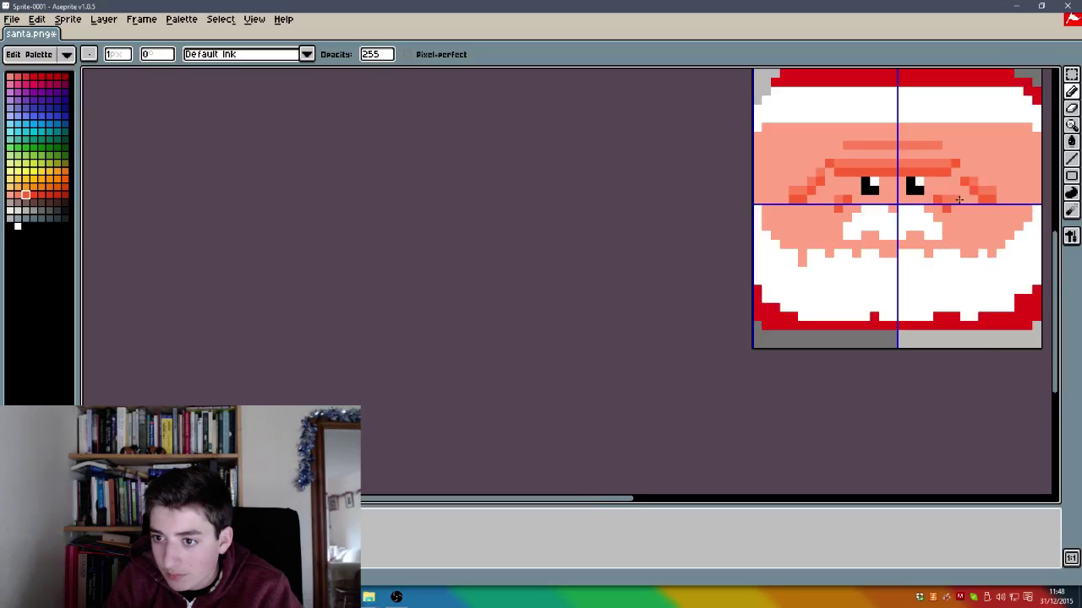
scroll(974, 191, down, 4)
scroll(940, 96, up, 5)
scroll(940, 97, down, 1)
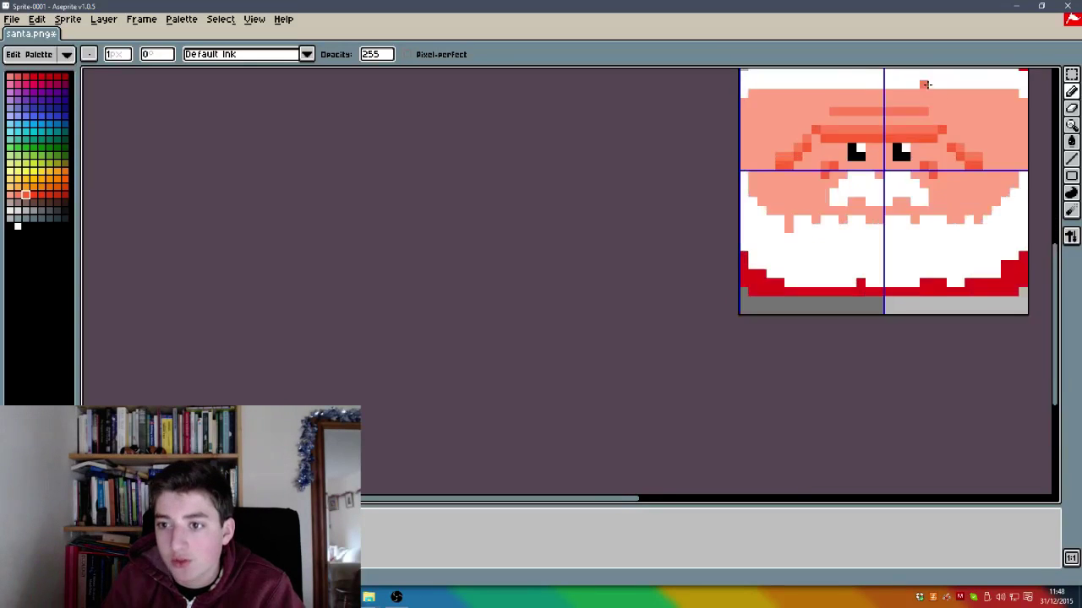
scroll(940, 97, up, 3)
key(i)
key(b)
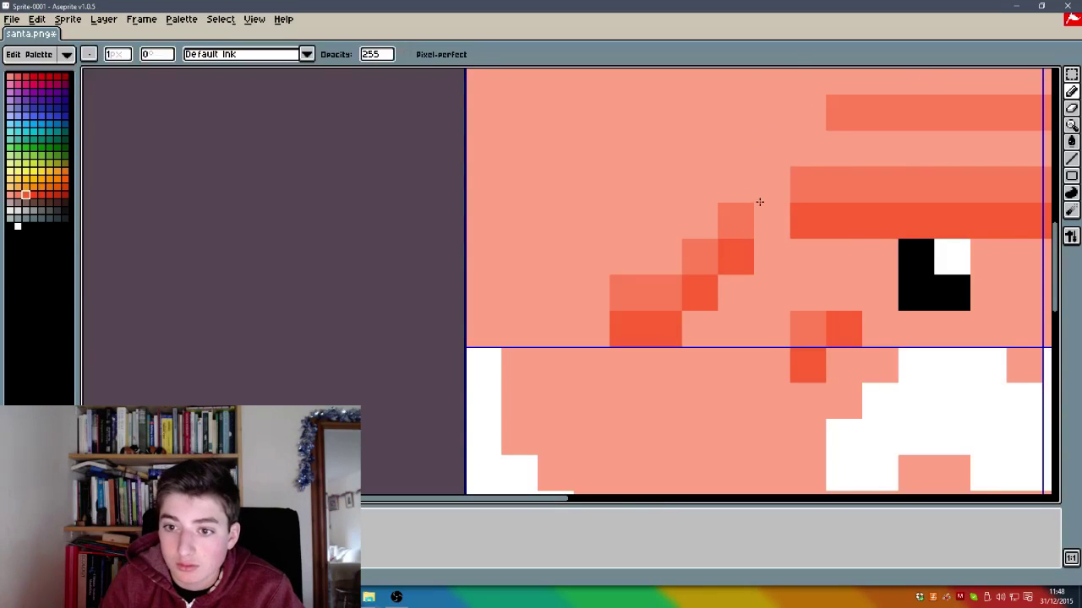
scroll(758, 201, down, 3)
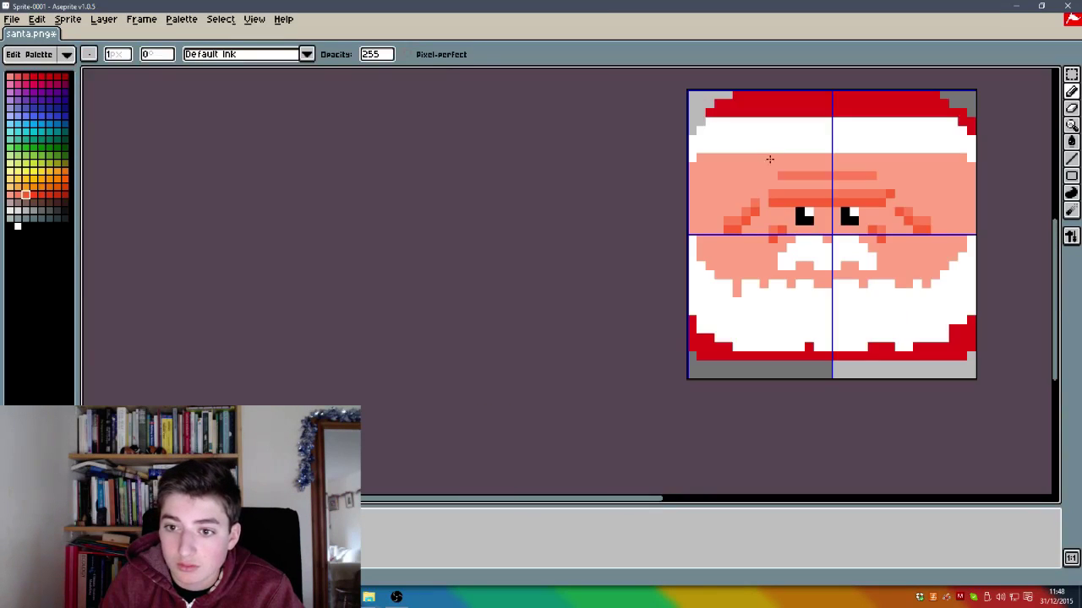
Step: Trim the remaining brow ends with the skin colour to 13 pixels in the upper row and 11 in the lower
alt+click(890, 174)
scroll(885, 165, down, 3)
scroll(884, 161, up, 5)
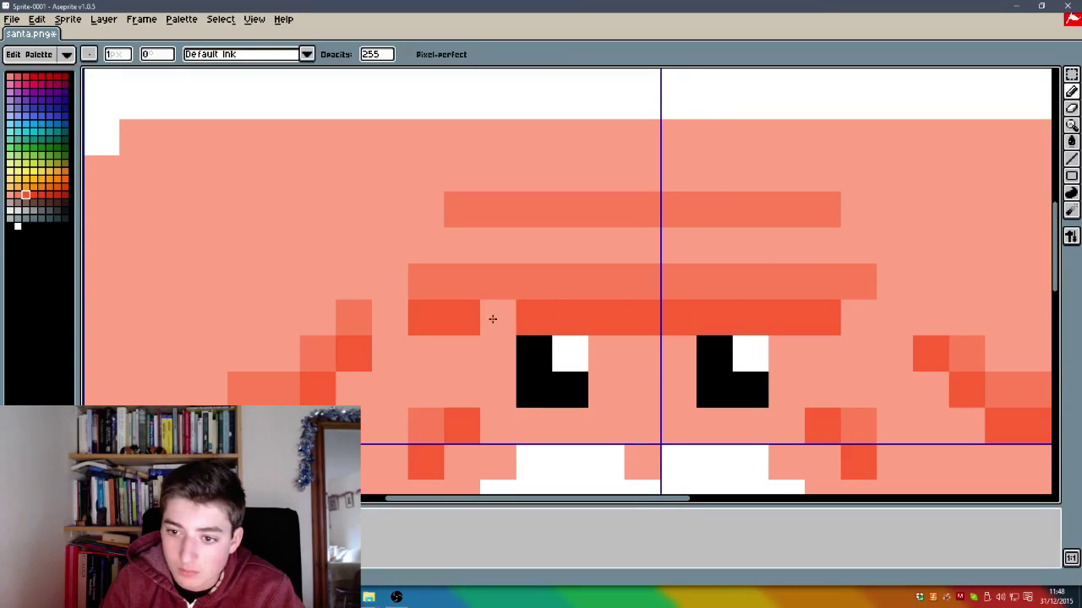
scroll(409, 312, down, 5)
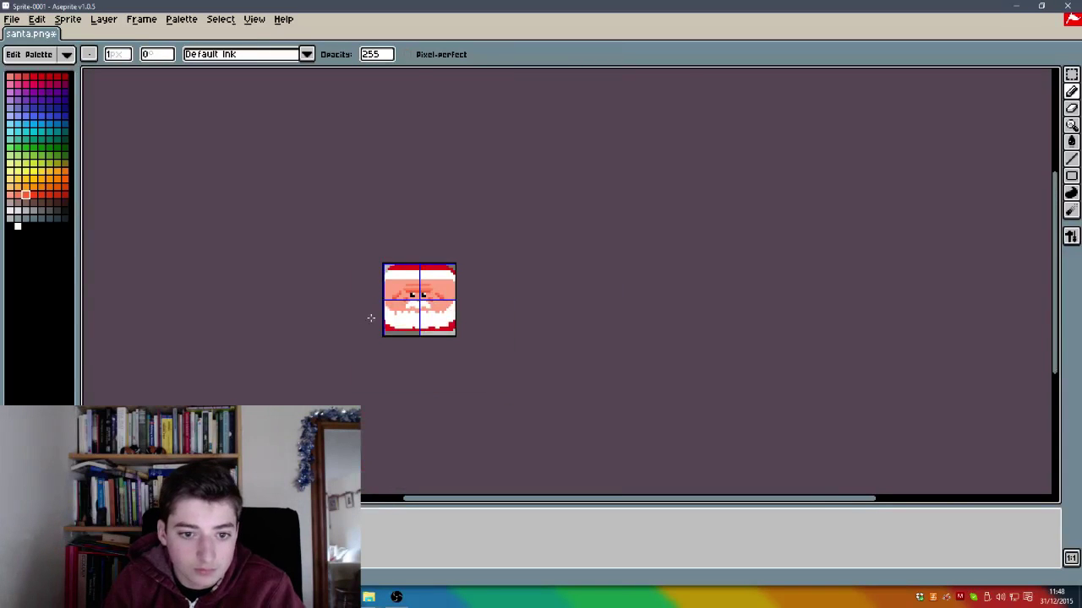
scroll(374, 318, up, 3)
scroll(641, 135, up, 1)
key(alt)
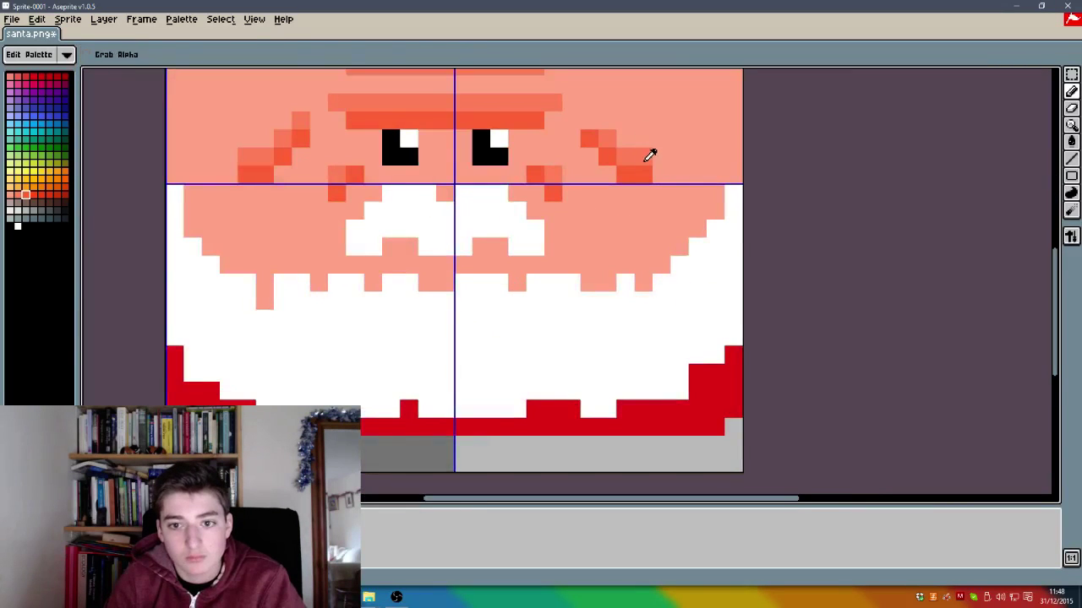
key(ctrl+z)
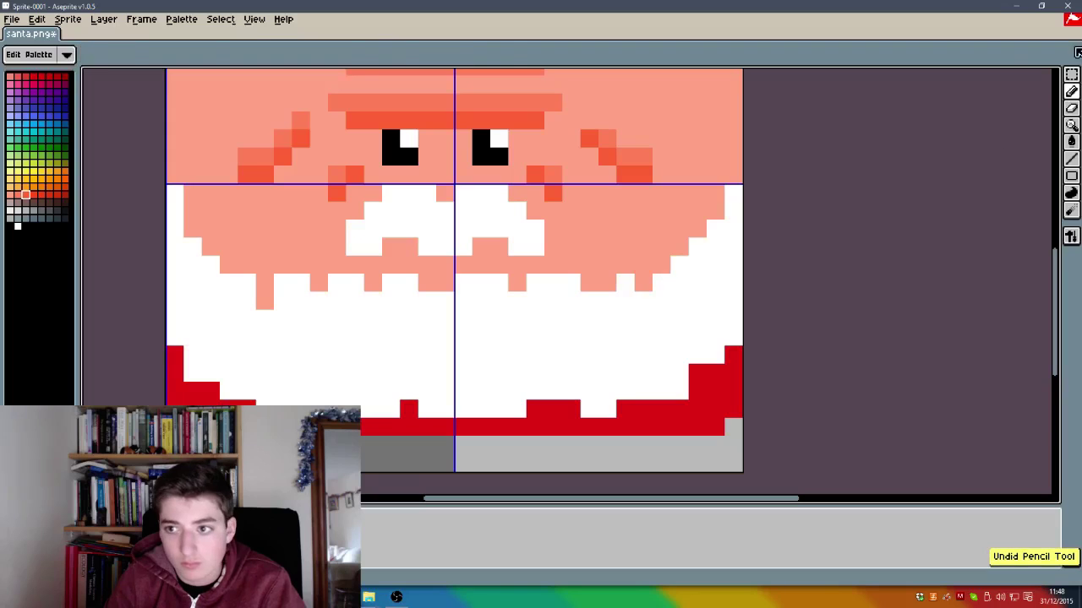
Step: Select the light skin areas in all four grid quarters of the face together with the Magic Wand
click(1070, 74)
click(1056, 74)
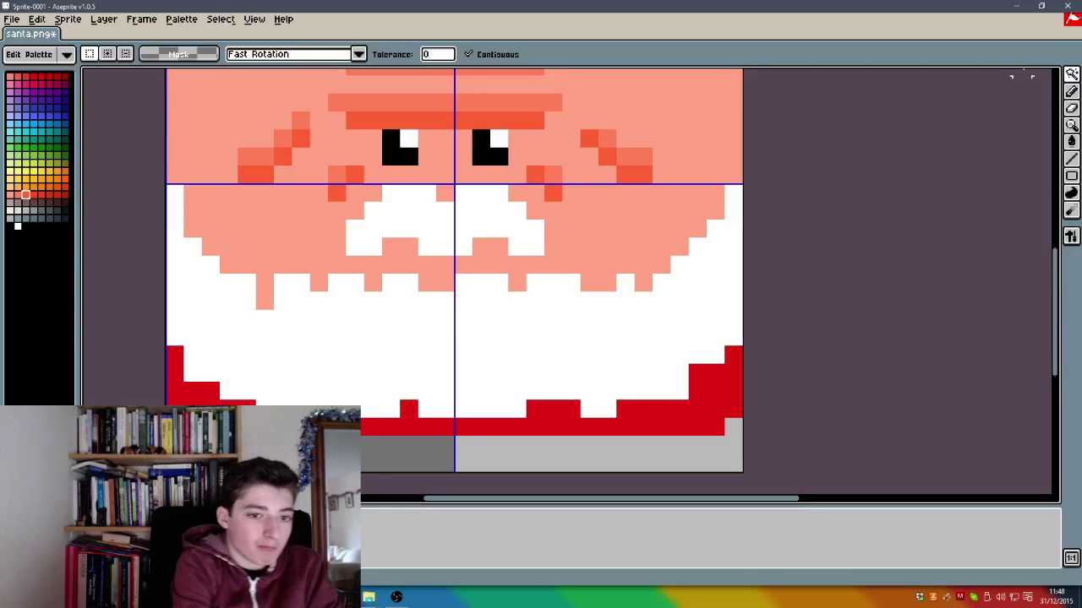
scroll(508, 367, down, 2)
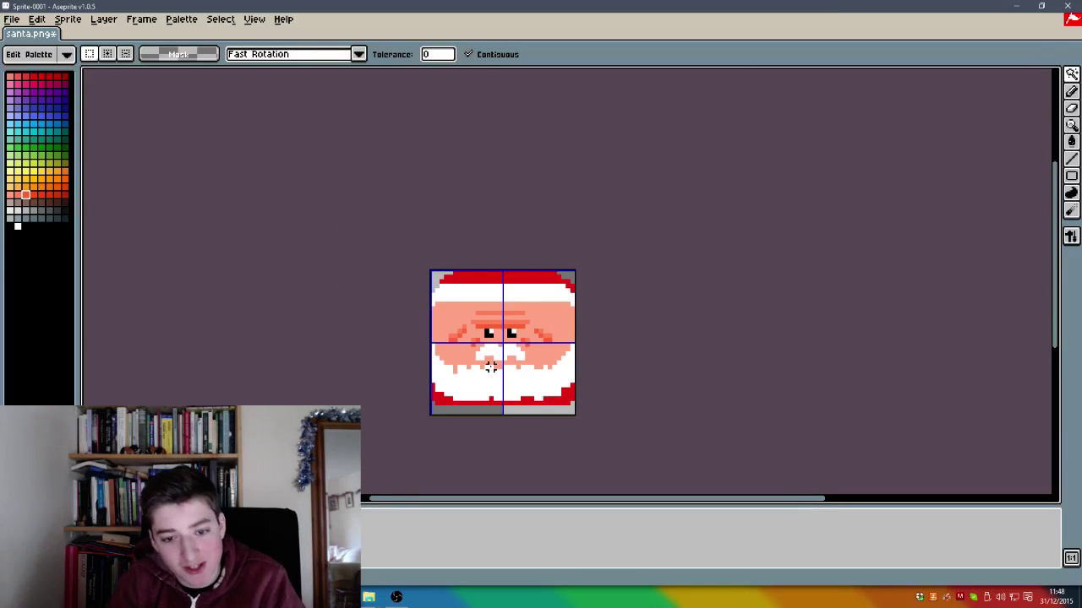
scroll(513, 350, up, 2)
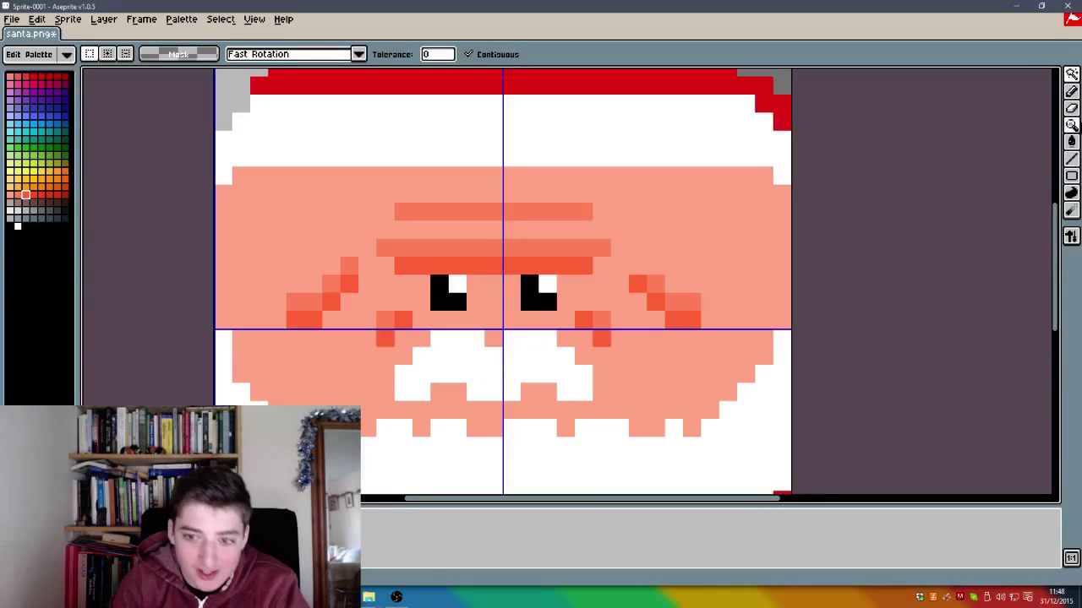
click(1072, 91)
click(513, 125)
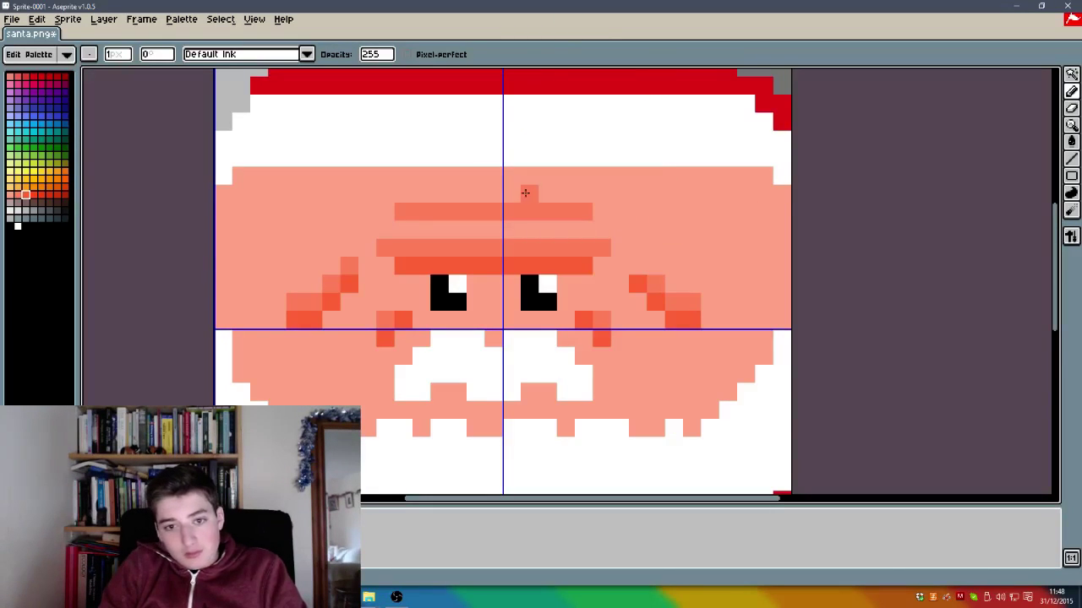
click(1071, 74)
click(613, 245)
click(714, 208)
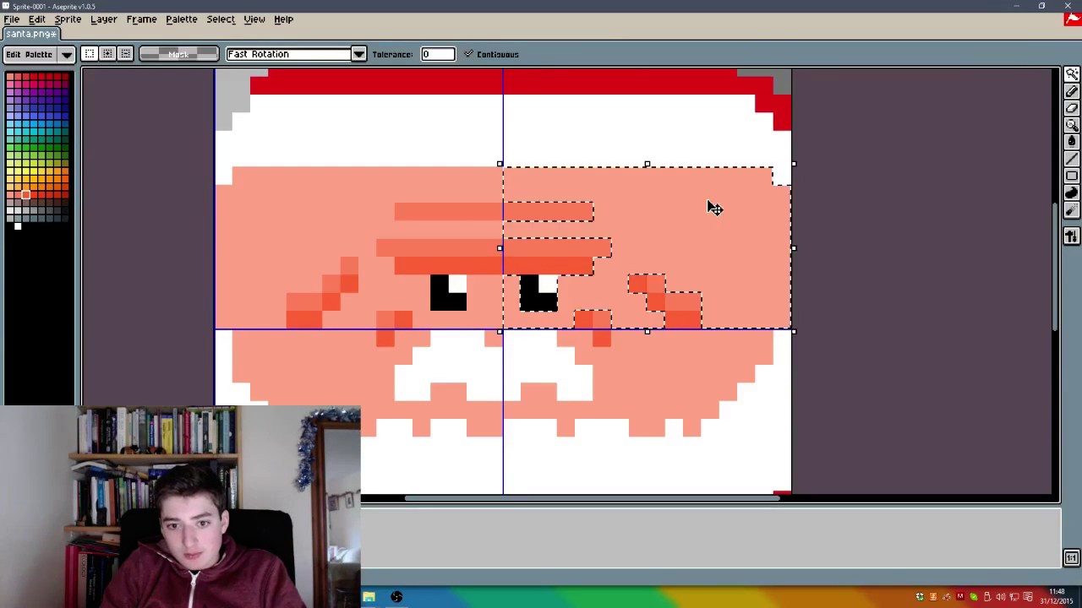
click(348, 229)
click(674, 371)
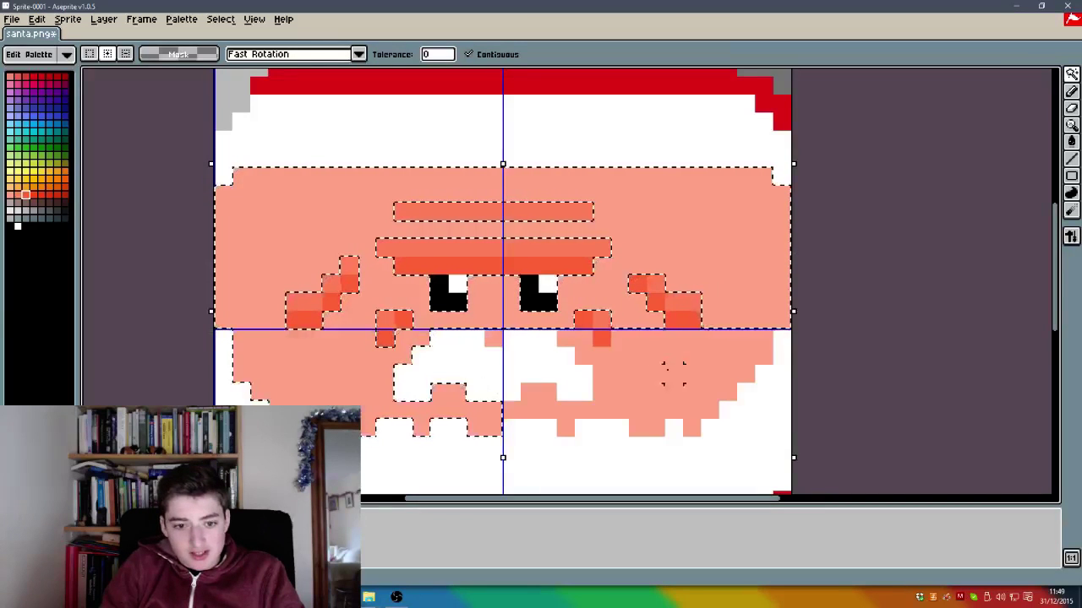
shift+click(493, 339)
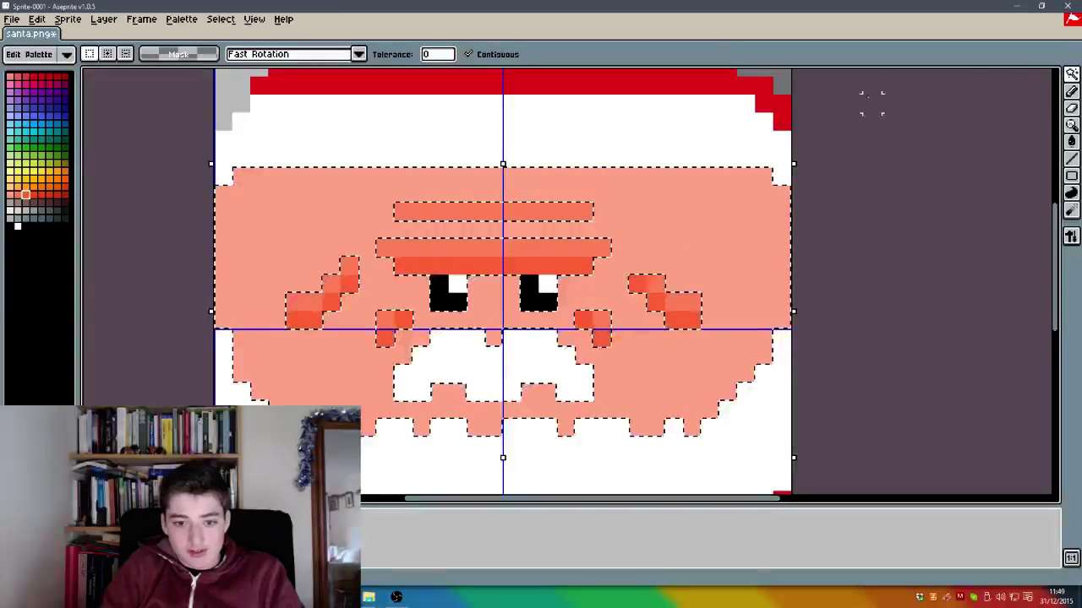
Step: Shade the outer edge of the selected skin in darker salmon with the Pencil, making the band thicker along the right side
click(1070, 91)
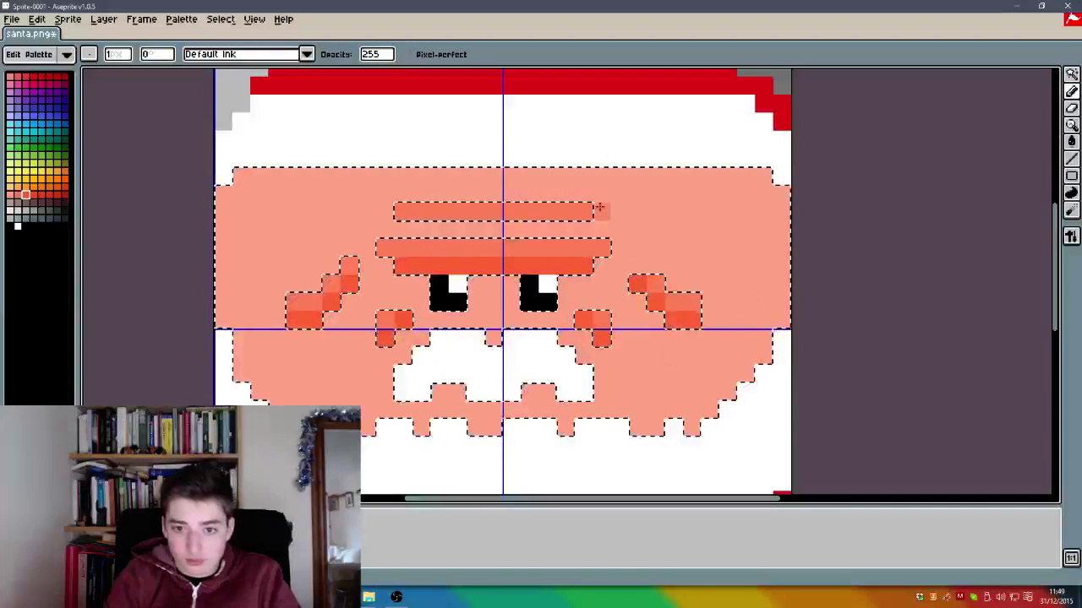
mouse_move(752, 171)
mouse_down()
mouse_move(791, 249)
mouse_move(773, 387)
mouse_move(790, 286)
mouse_move(681, 454)
mouse_move(770, 257)
mouse_move(737, 335)
mouse_move(755, 251)
mouse_move(652, 162)
mouse_move(668, 161)
mouse_move(643, 169)
mouse_move(673, 155)
mouse_move(232, 176)
mouse_move(216, 219)
mouse_move(222, 188)
mouse_move(212, 184)
mouse_move(254, 177)
mouse_move(221, 228)
mouse_move(227, 338)
mouse_move(220, 313)
mouse_move(292, 409)
mouse_up()
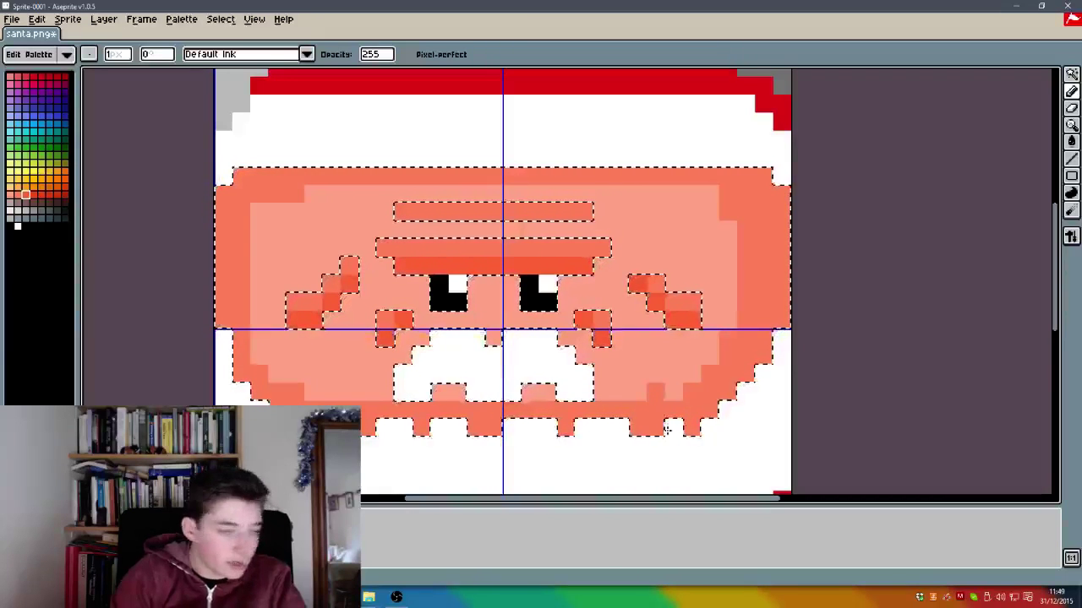
click(673, 393)
drag(694, 373, 743, 343)
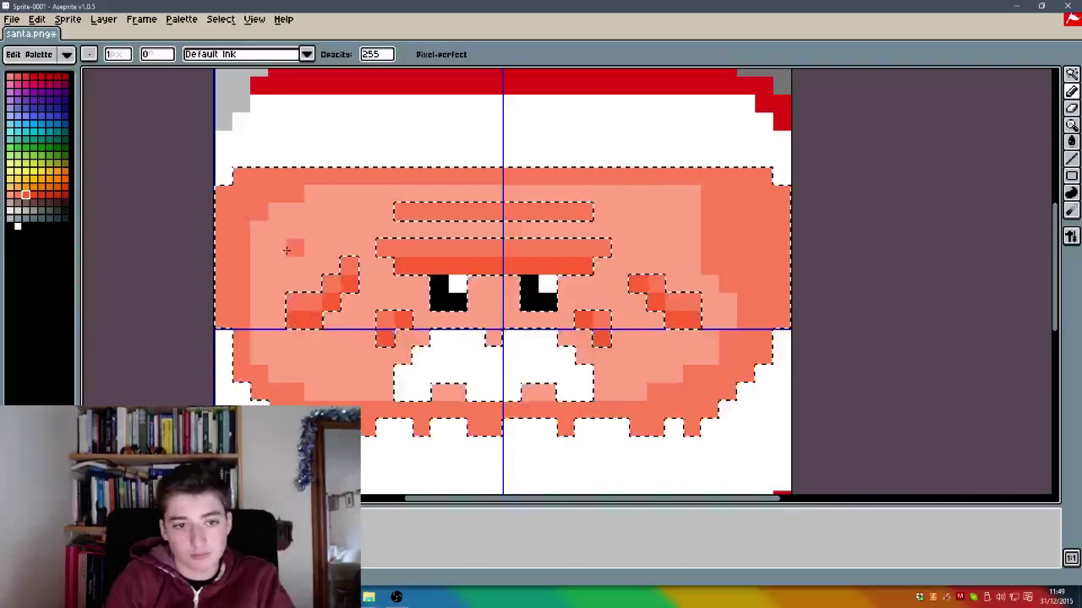
Step: Scatter darker salmon pixels along the inner edge of the shading on both sides of the face, undoing the last pencil mark
drag(277, 338, 277, 358)
click(311, 391)
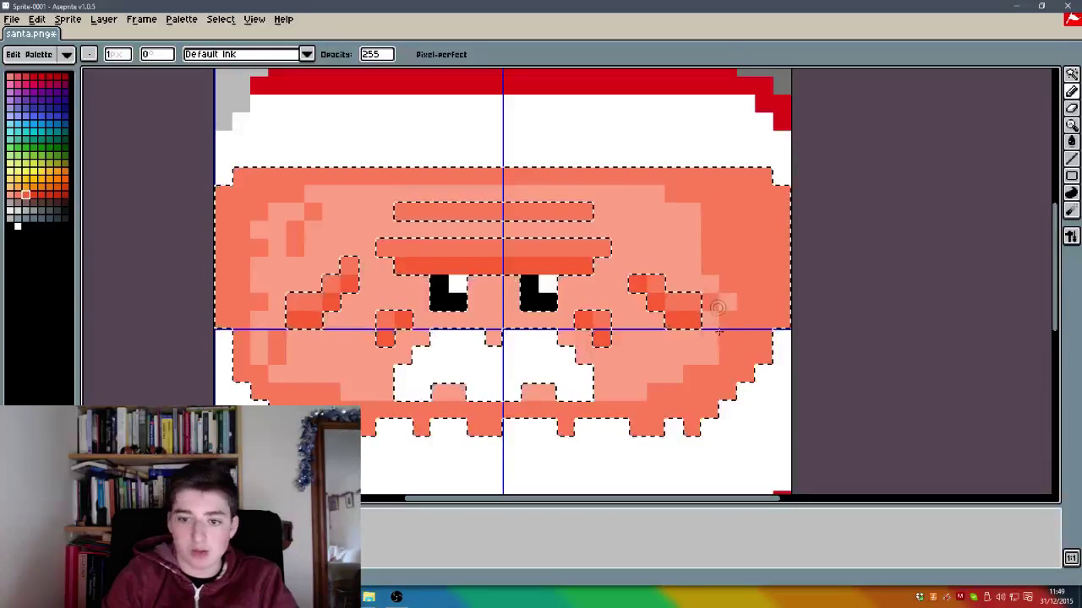
drag(674, 205, 674, 236)
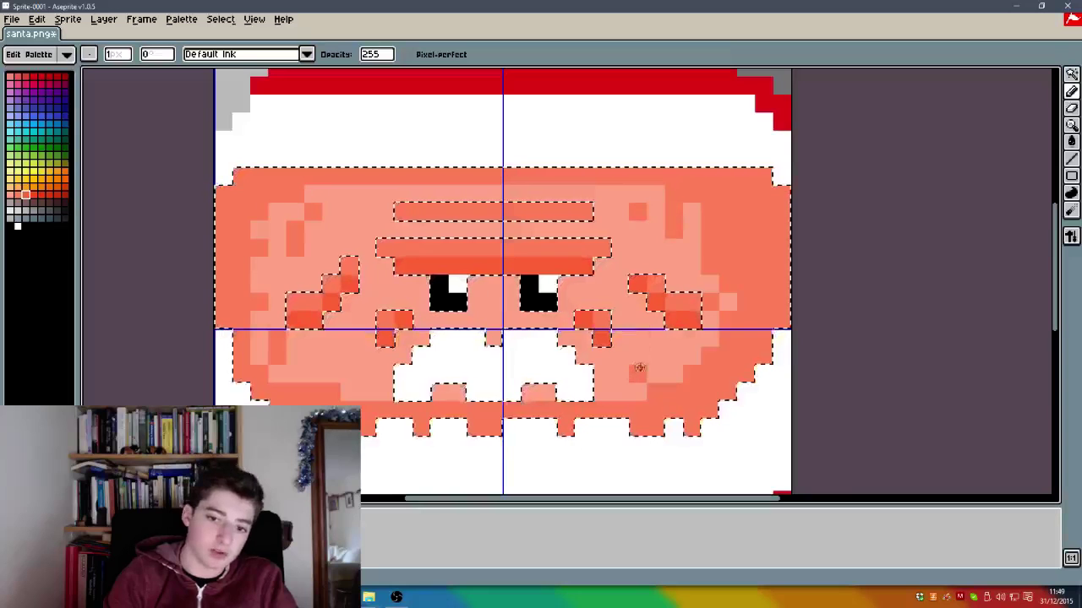
key(ctrl+z)
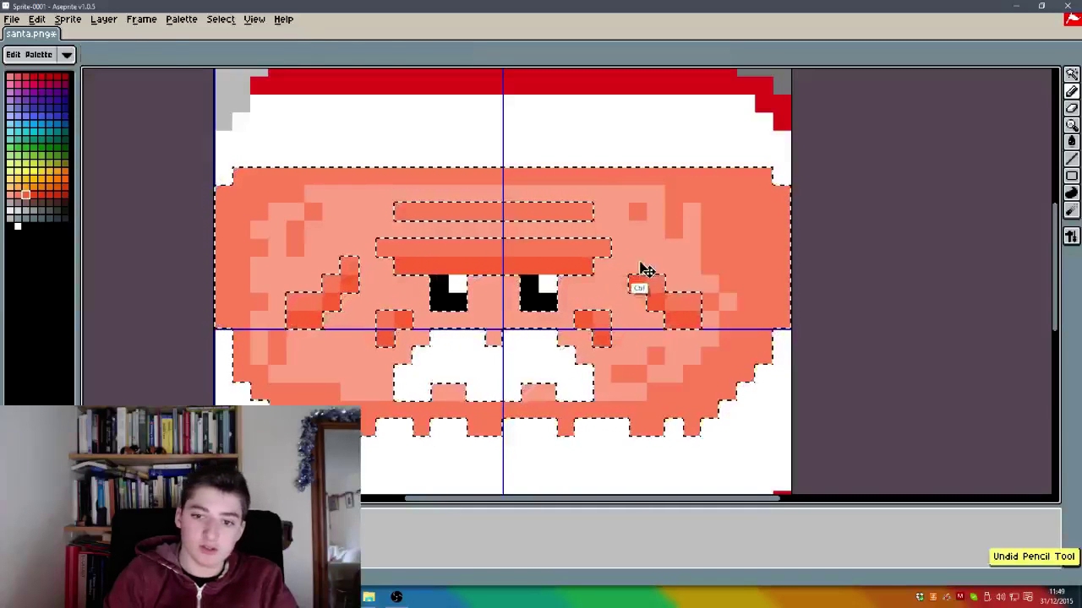
Step: Undo the stray mark beside the right brow and dot a darker salmon pixel left of the forehead creases, undoing the extra one
key(ctrl+z)
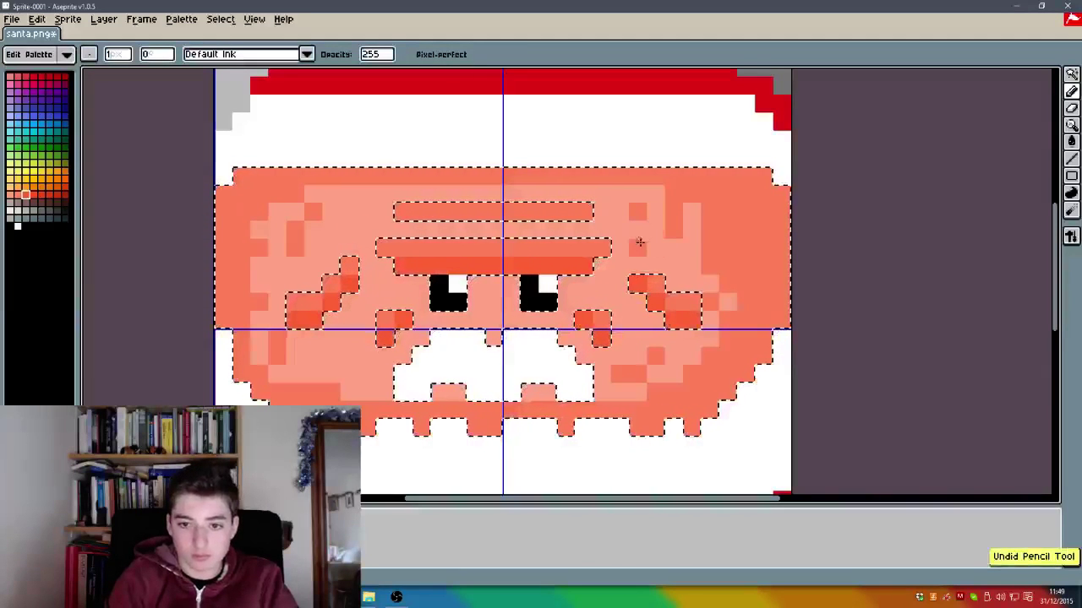
drag(350, 222, 368, 212)
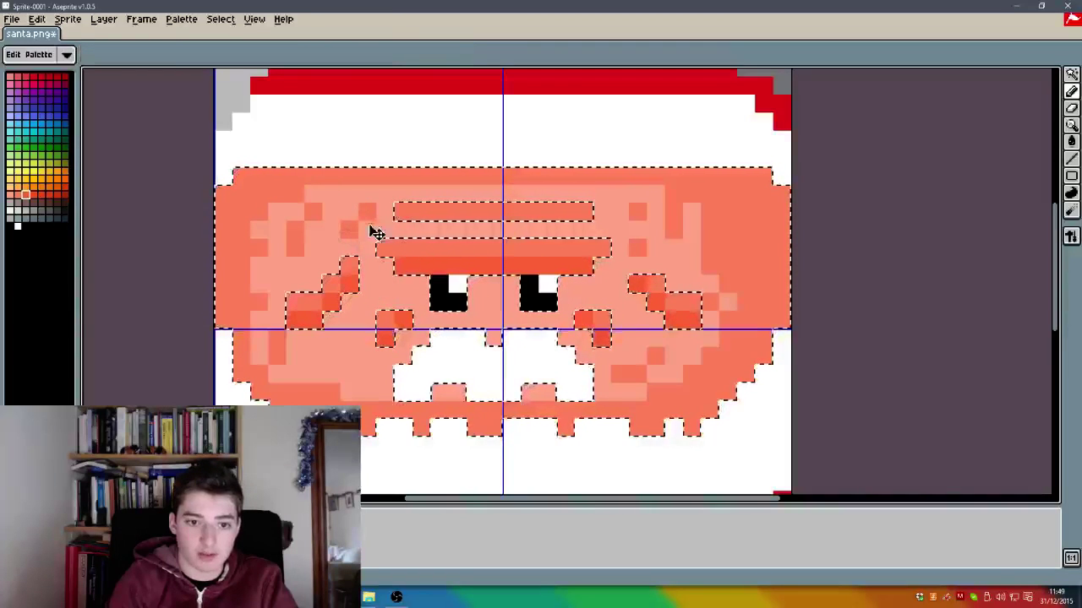
key(ctrl+z)
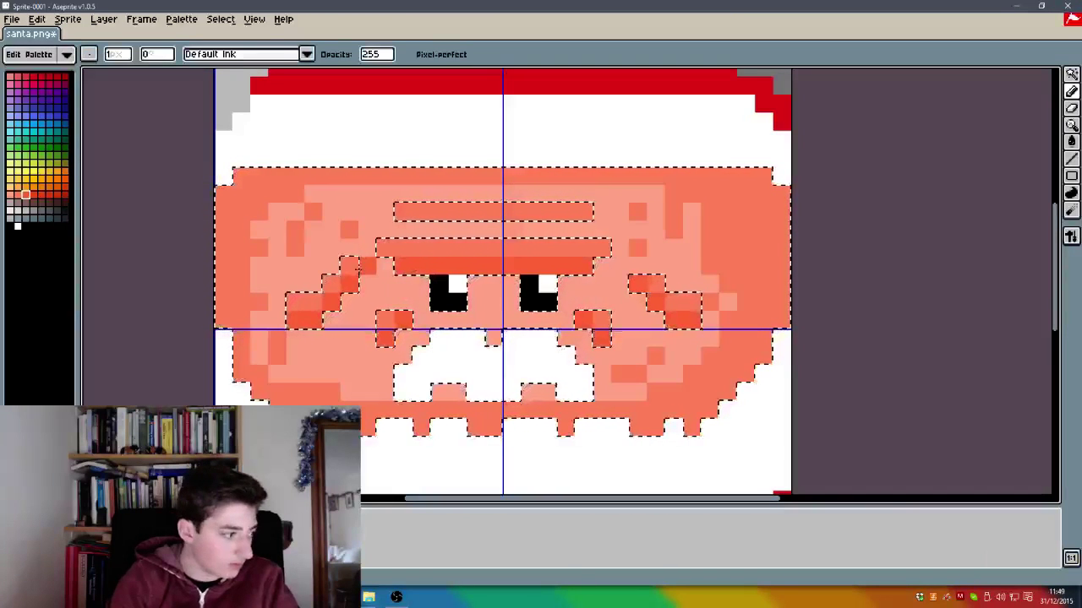
Step: Shade the outermost edge of the selected face skin in red-orange, thicker along the right side, undoing the last stray mark
mouse_move(693, 429)
mouse_down()
mouse_move(763, 345)
mouse_move(750, 352)
mouse_up()
drag(769, 256, 792, 245)
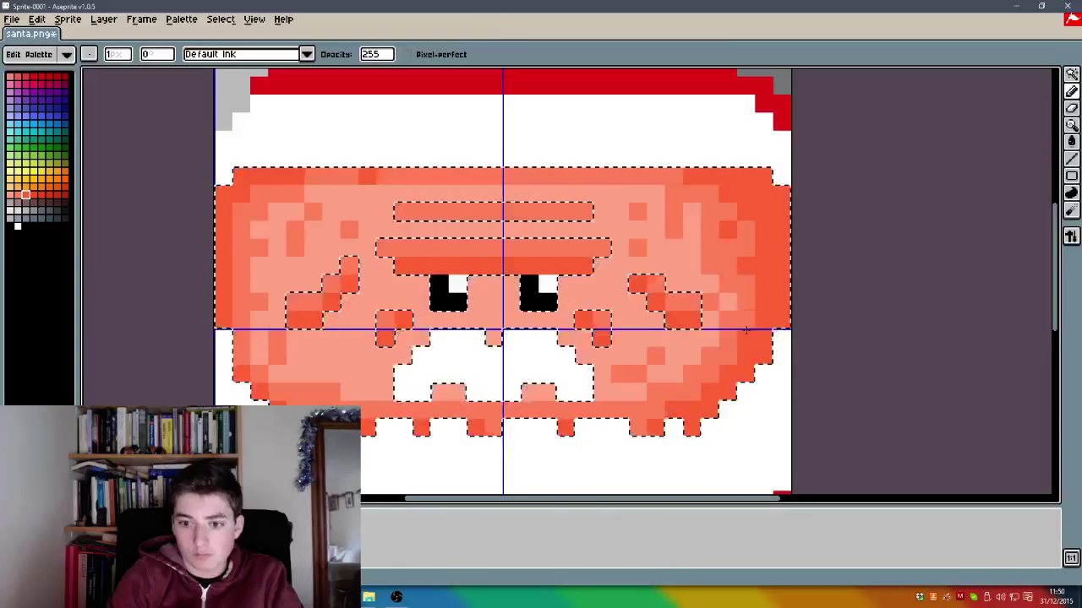
key(ctrl+z)
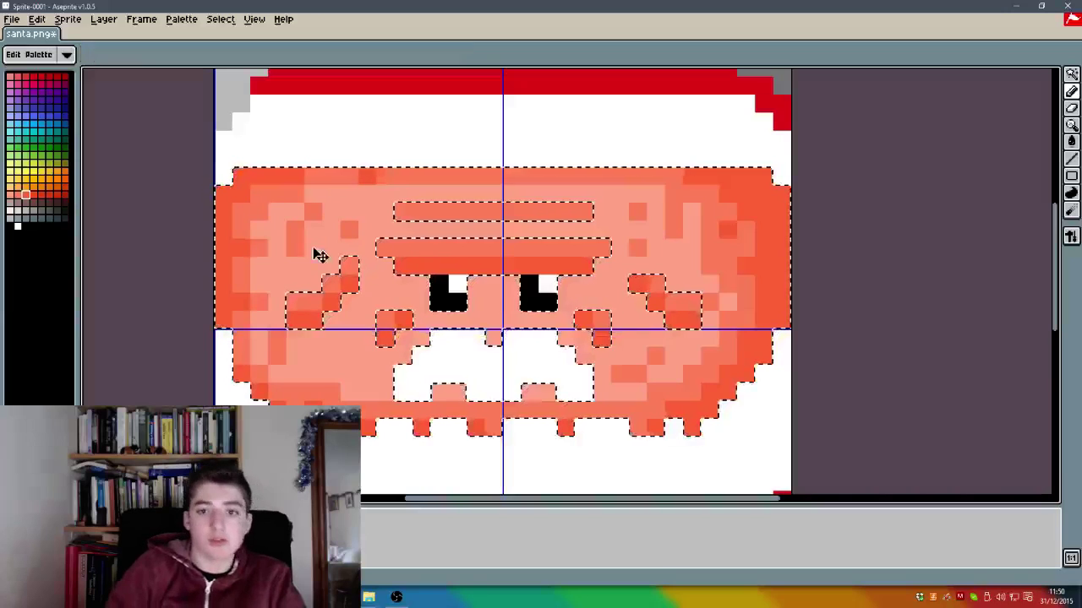
Step: Clear the skin selection and save santa.png
key(ctrl+d)
scroll(287, 262, down, 3)
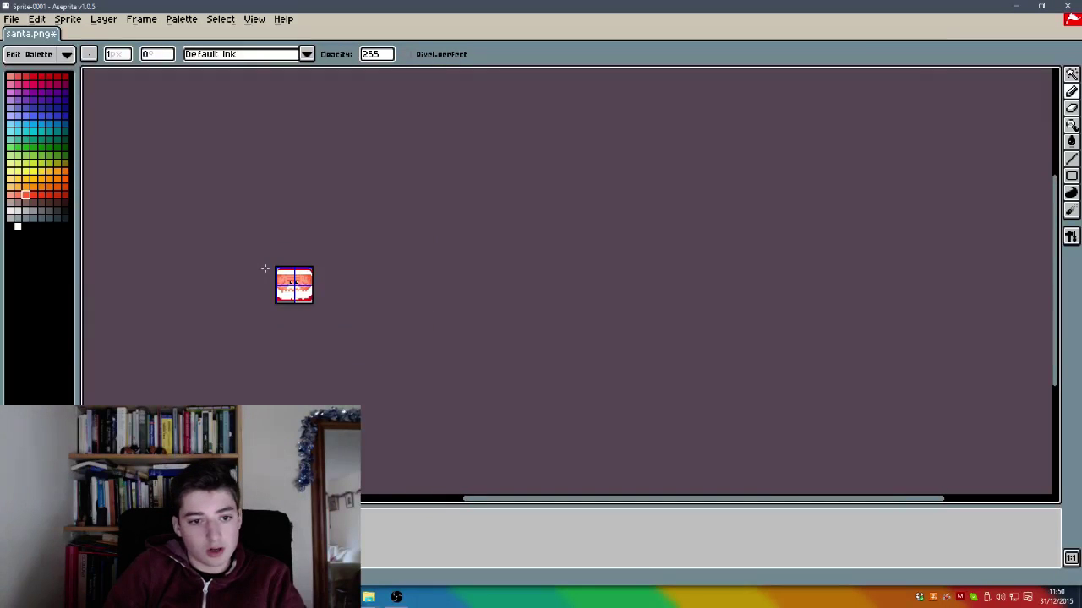
scroll(252, 274, up, 2)
scroll(354, 246, up, 1)
key(ctrl+s)
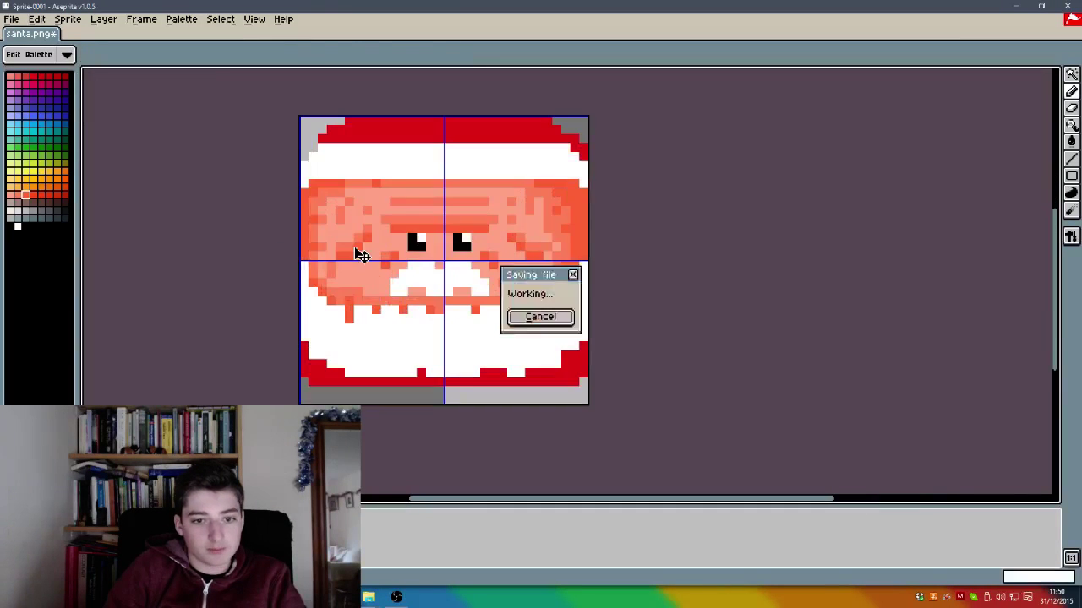
scroll(357, 247, down, 2)
scroll(359, 246, up, 2)
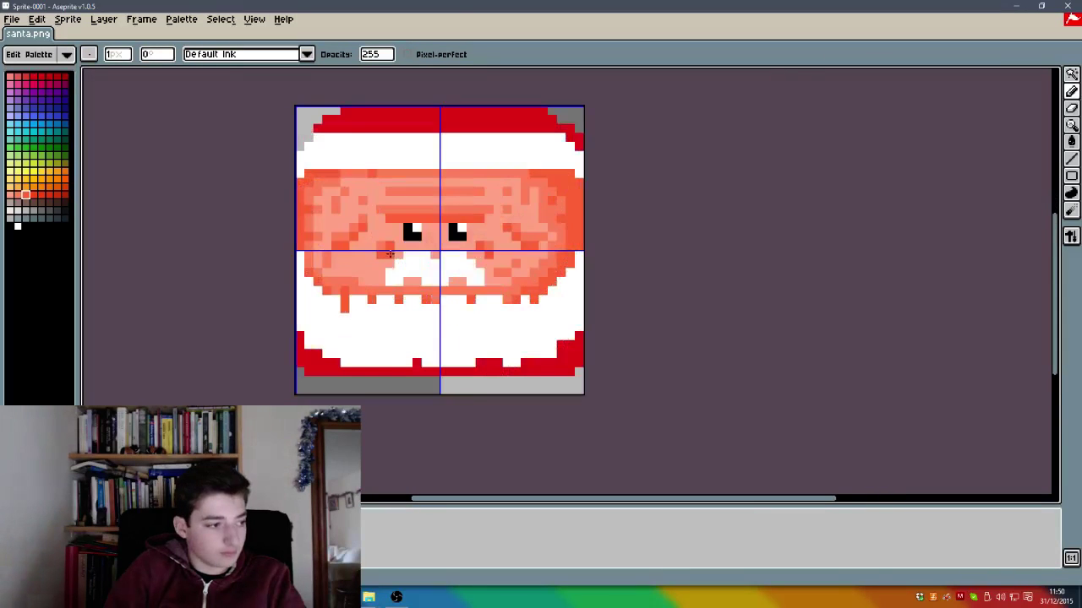
Step: Select the white beard and moustache with the Magic Wand and shade the beard's lower right in light grey with the Pencil
click(1056, 76)
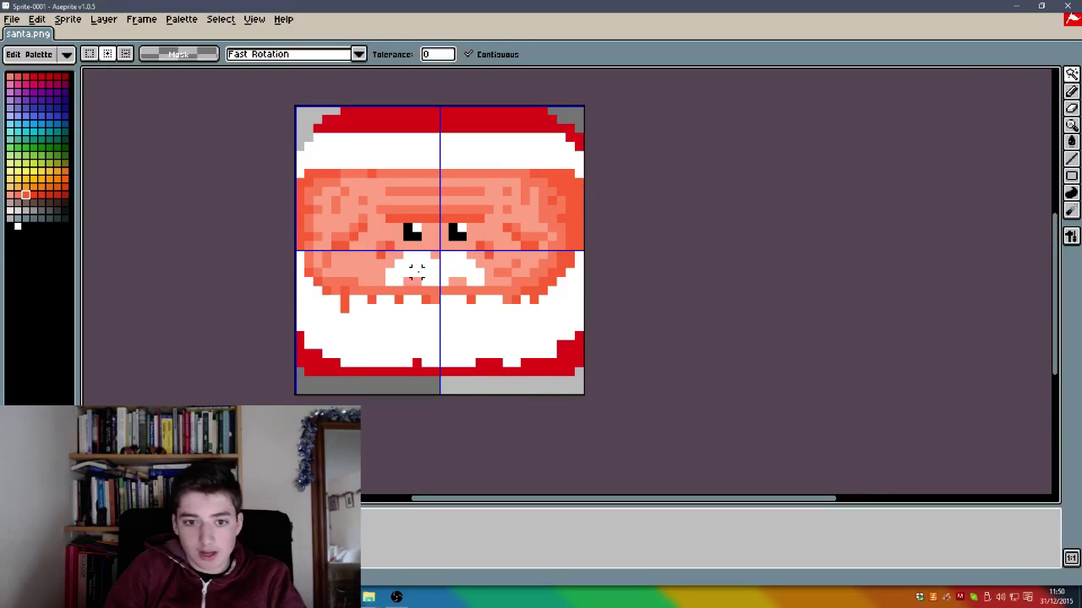
shift+click(452, 327)
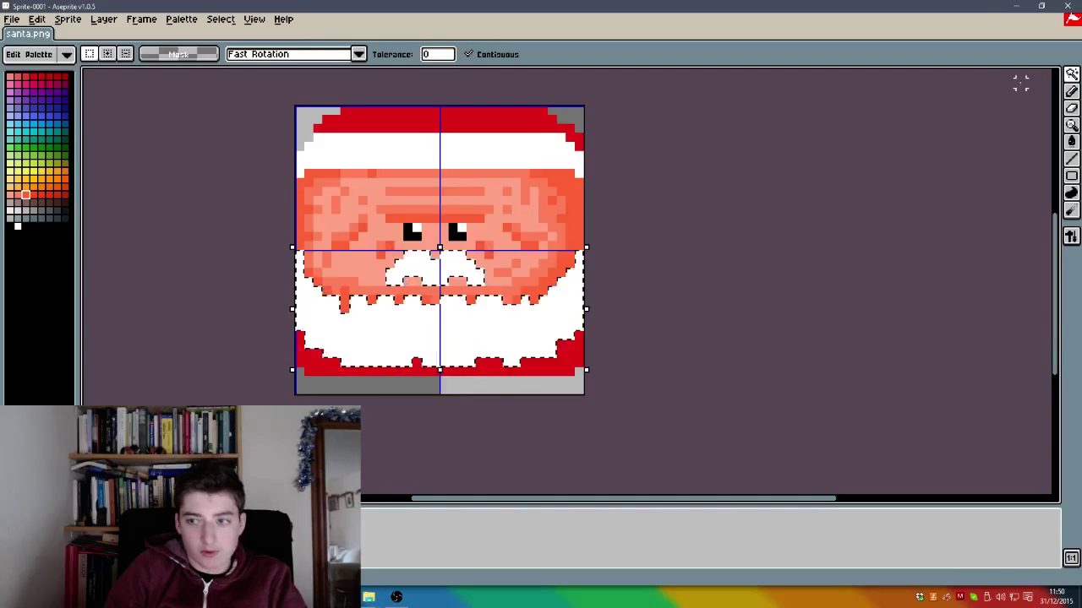
click(1072, 90)
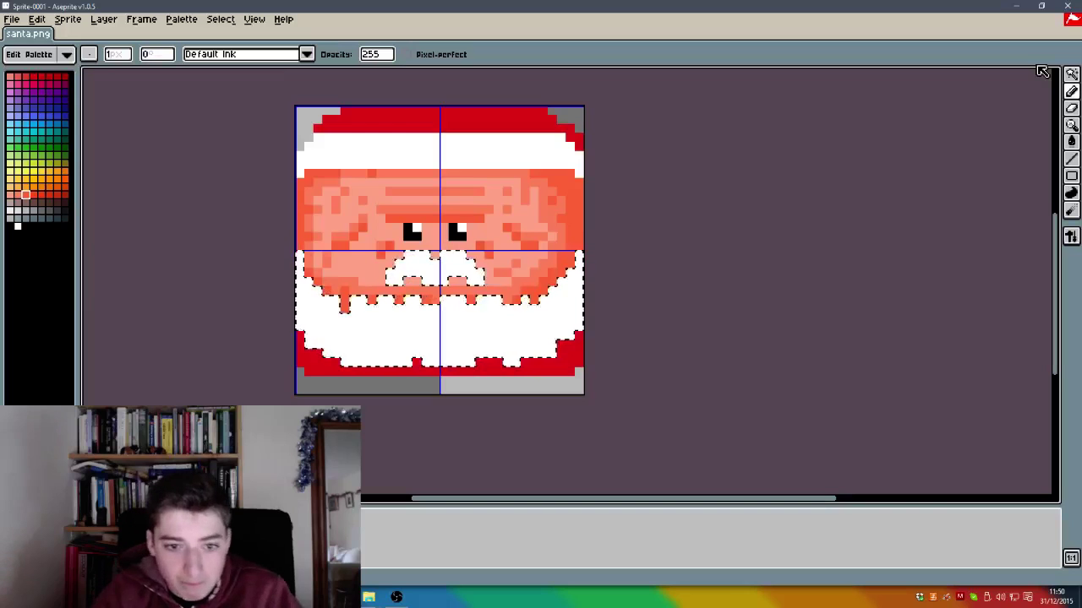
click(17, 210)
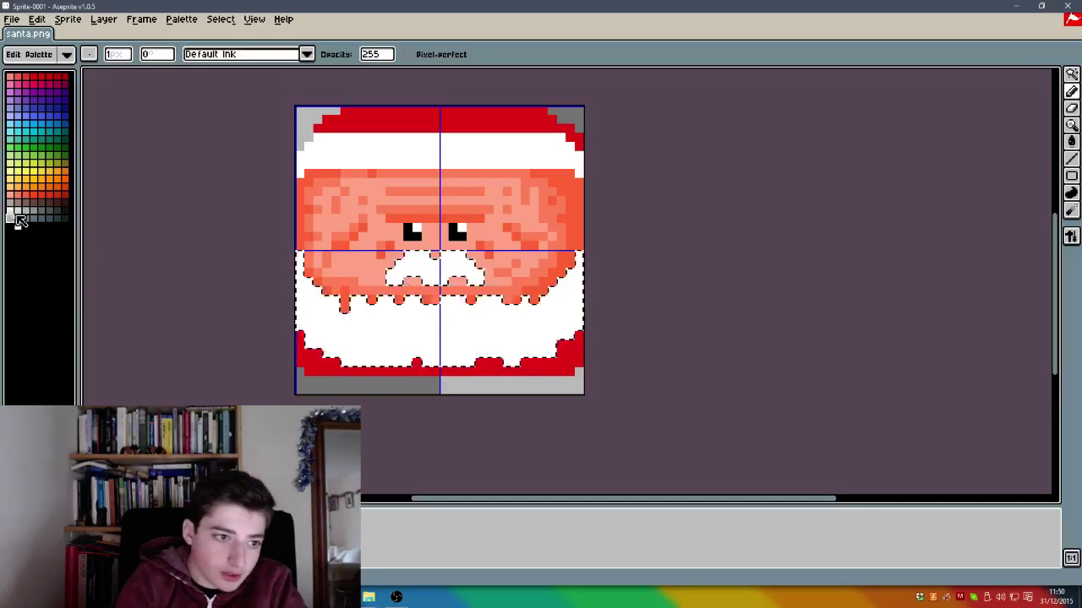
mouse_move(470, 350)
mouse_down()
mouse_move(497, 351)
mouse_move(484, 366)
mouse_move(498, 373)
mouse_move(508, 354)
mouse_move(574, 313)
mouse_up()
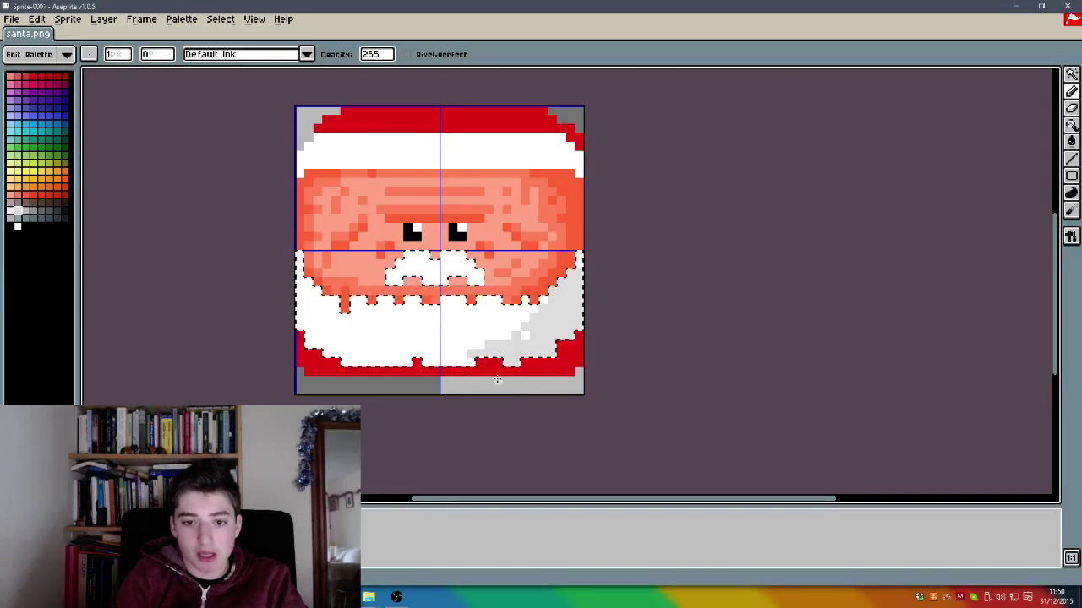
Step: Extend the light grey around the beard's left side, upper edge and the moustache's underside, save the file, and undo the accidental selection move
drag(406, 351, 376, 350)
mouse_move(310, 329)
mouse_down()
mouse_move(307, 301)
mouse_move(354, 370)
mouse_up()
key(ctrl+s)
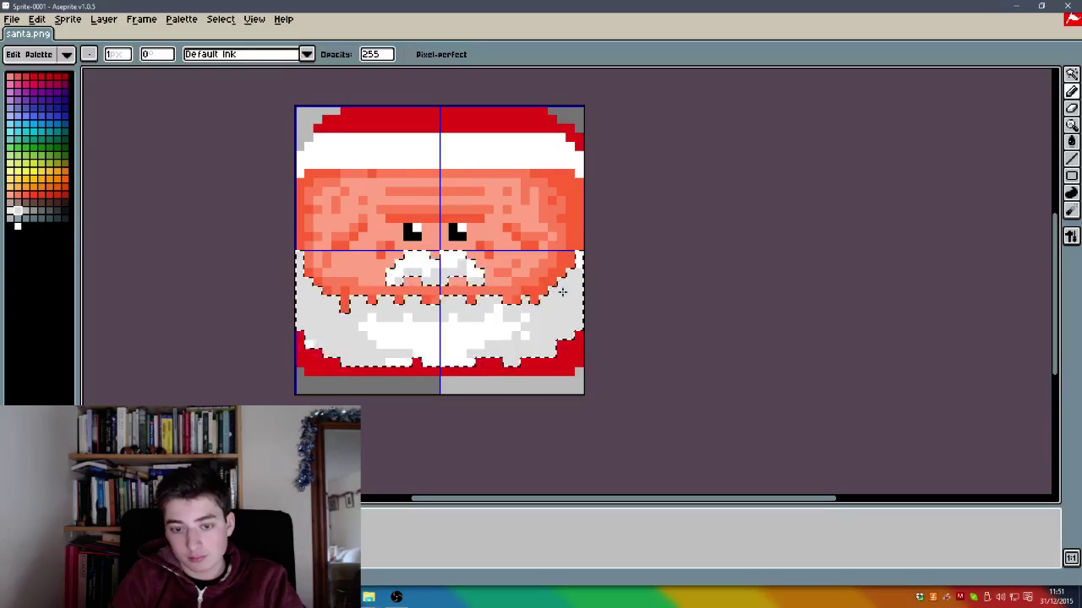
click(426, 353)
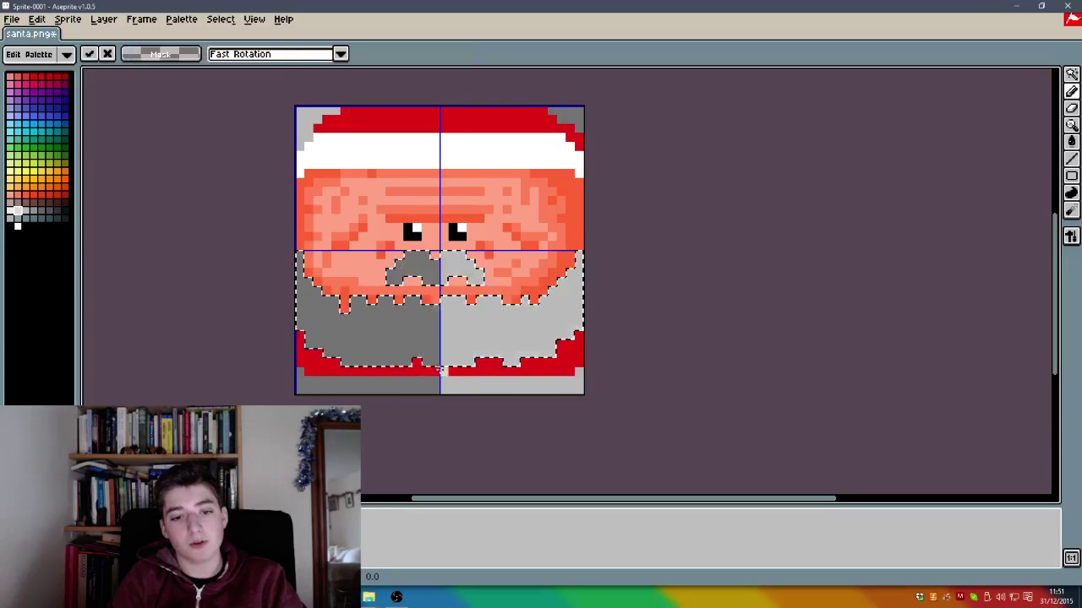
key(ctrl+z)
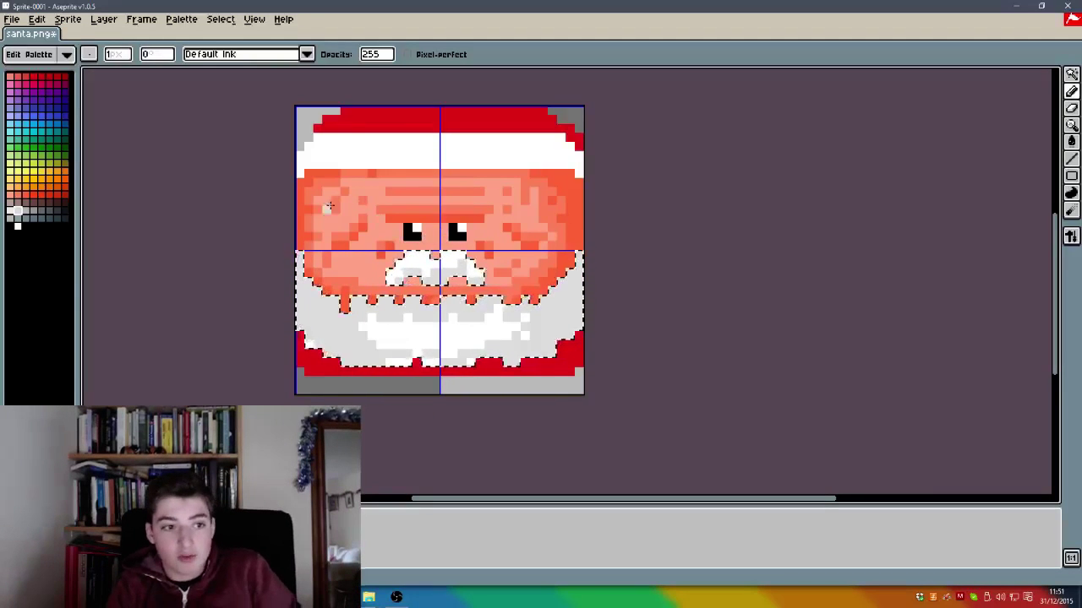
Step: Shade the beard's outer edge in medium grey and dither the grey tones towards its white centre, undoing stray pencil marks
click(25, 210)
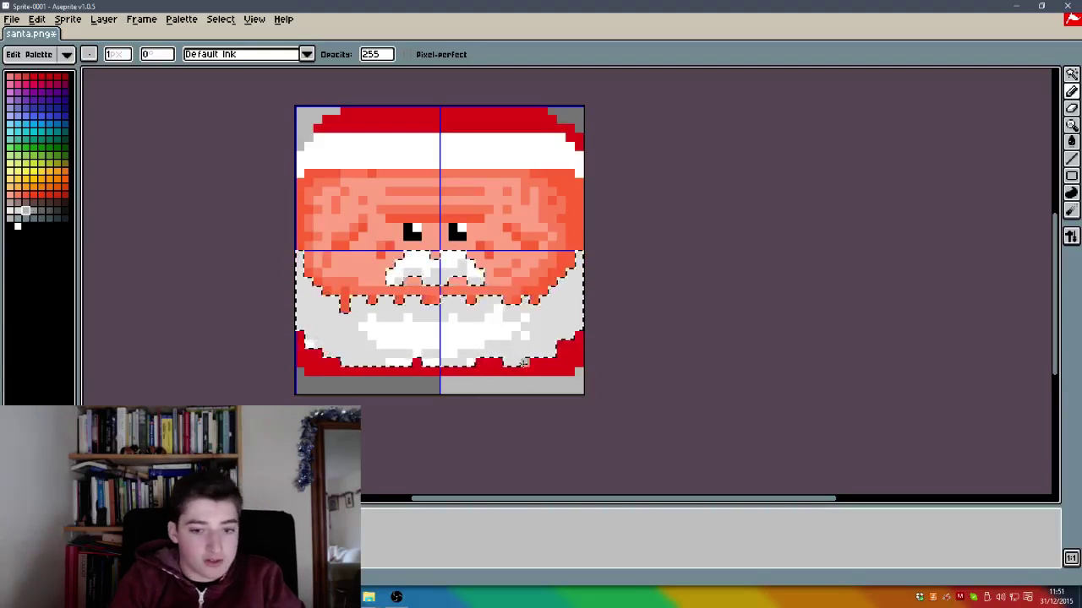
drag(507, 363, 556, 349)
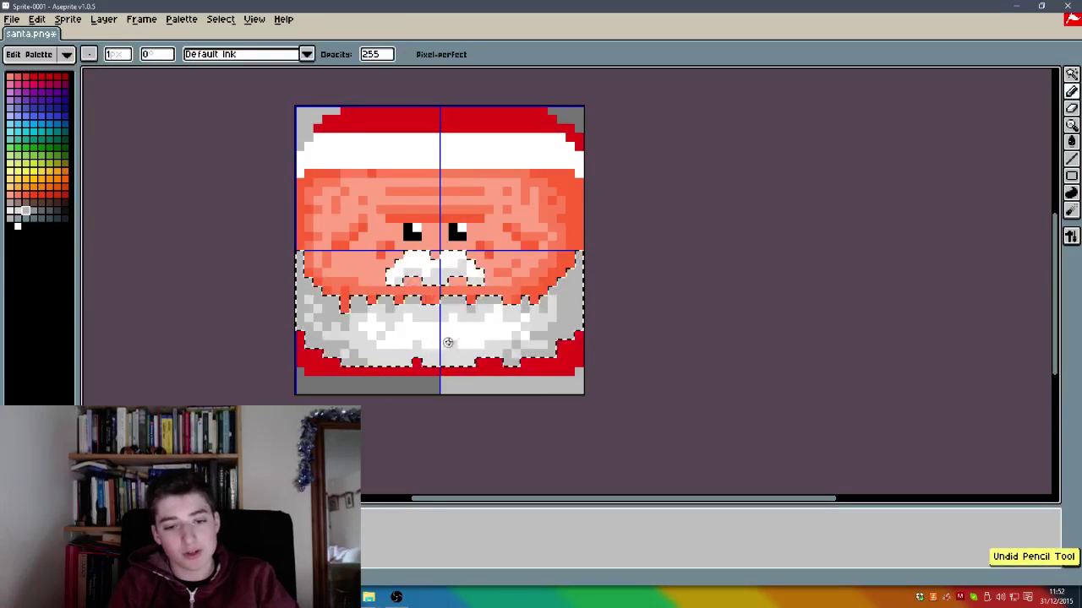
key(ctrl+z)
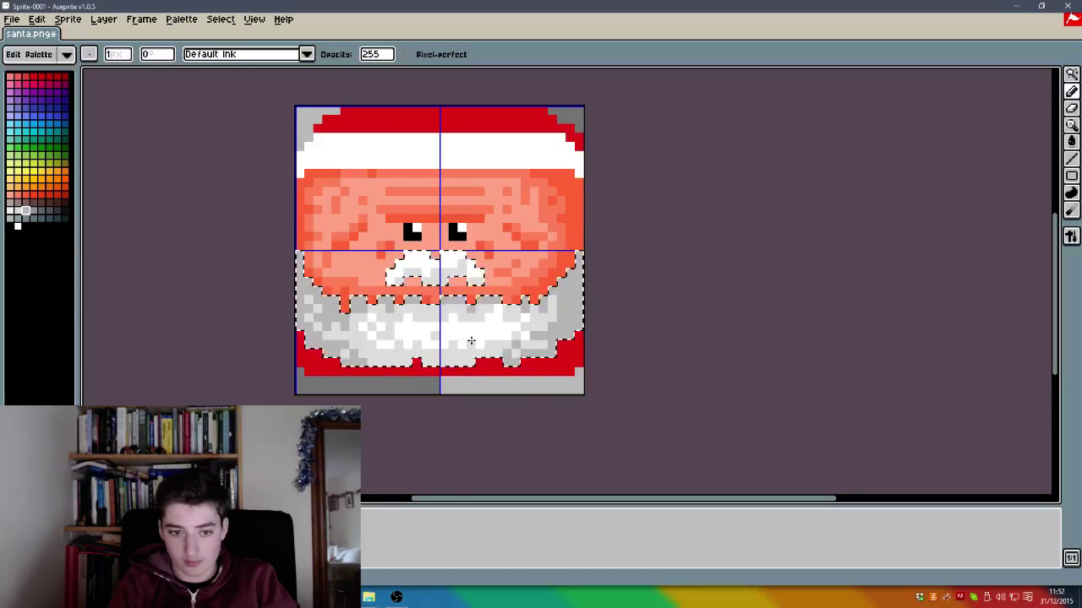
key(ctrl+z)
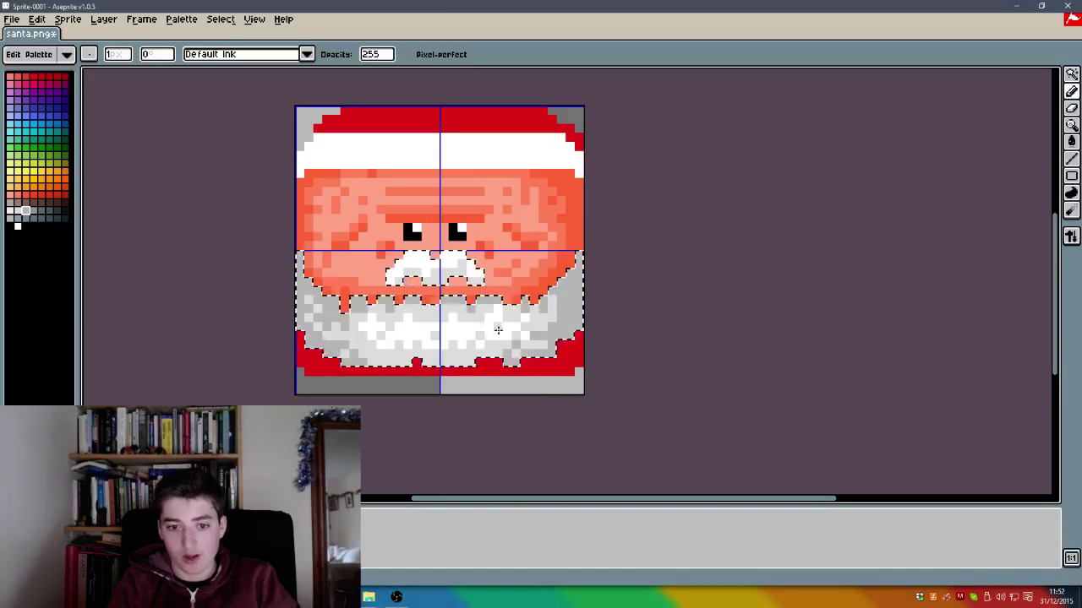
key(ctrl+z)
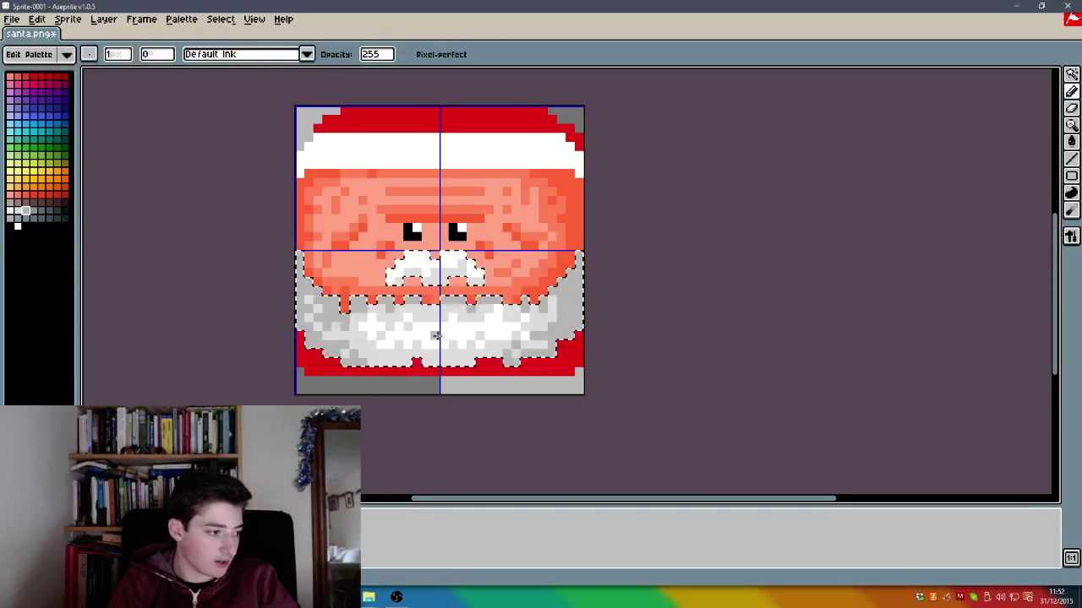
Step: Add darker grey pixels along the beard's sides, lower corners and upper edge, undoing the misplaced pencil marks
click(33, 210)
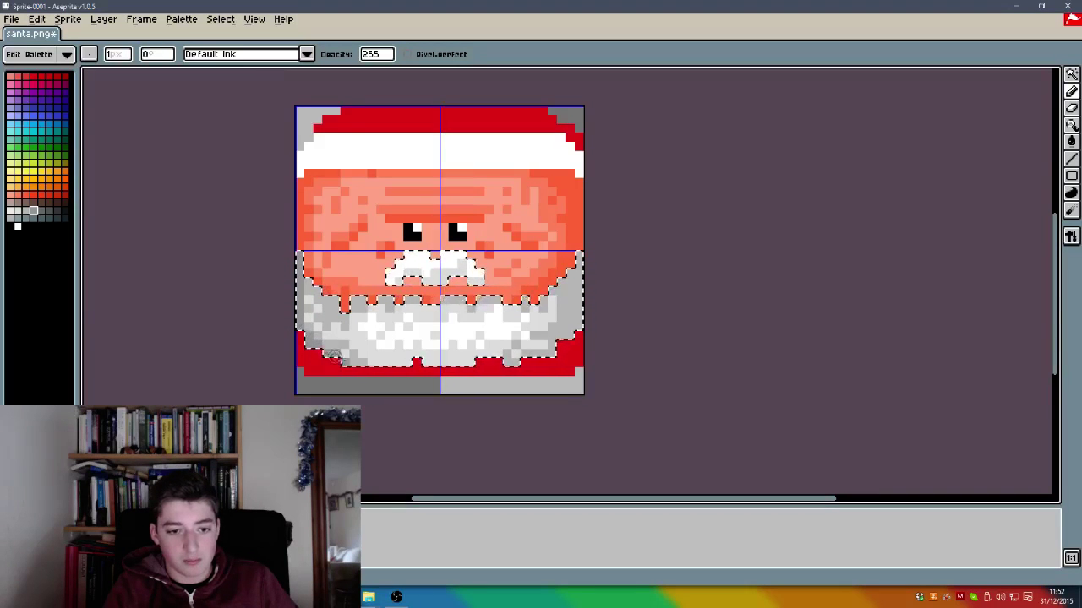
drag(344, 362, 354, 362)
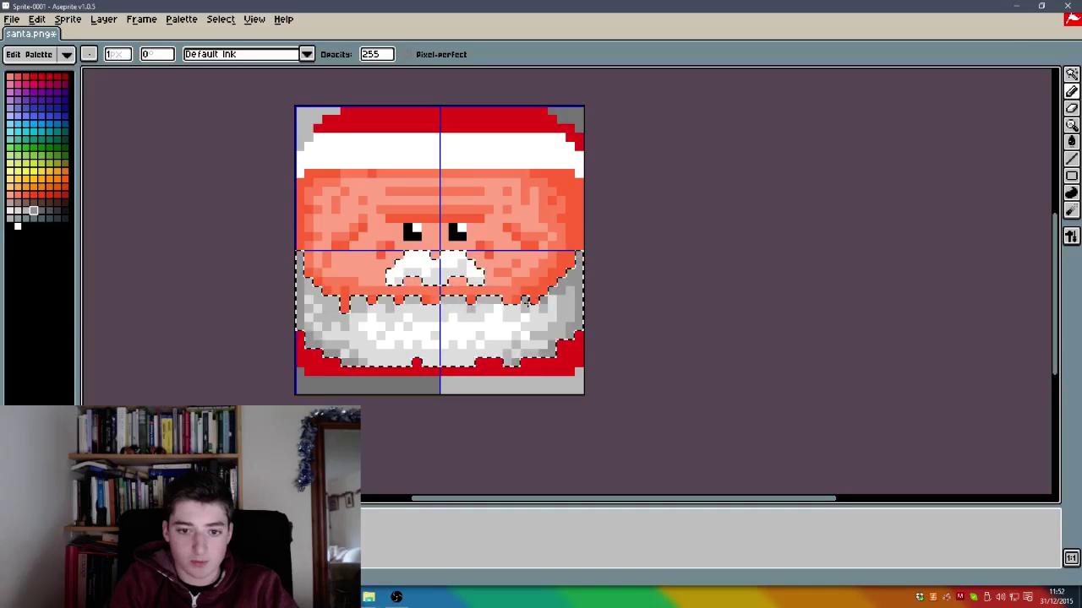
key(ctrl+z)
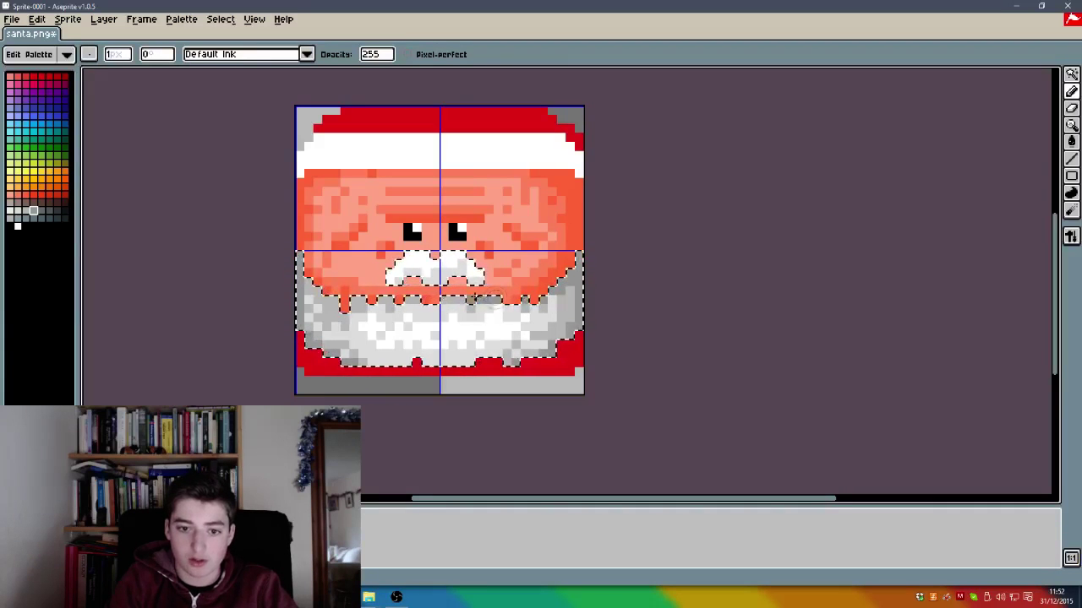
key(ctrl)
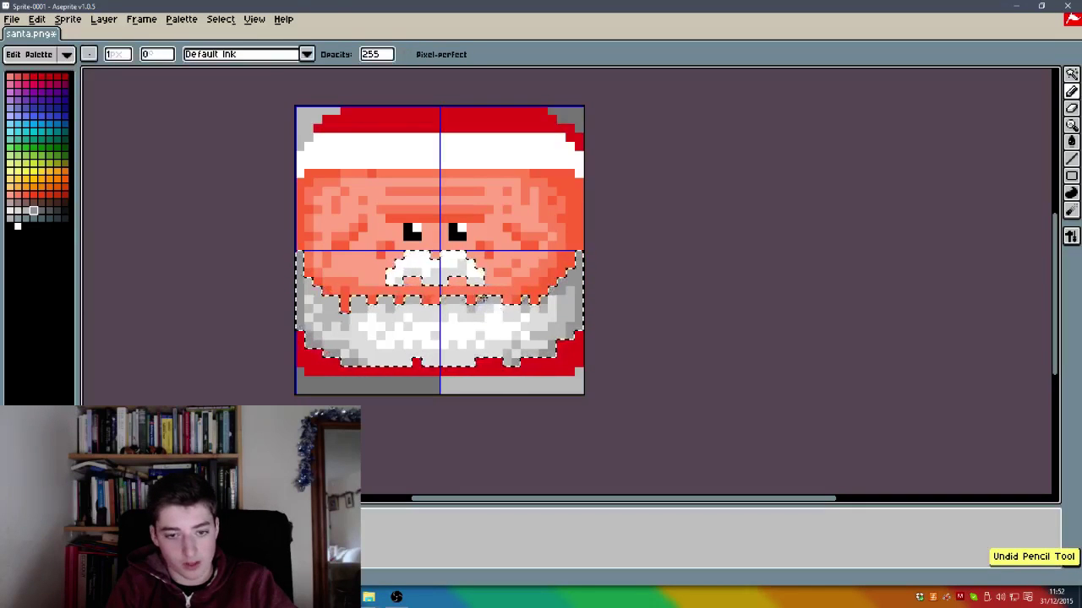
key(ctrl+z)
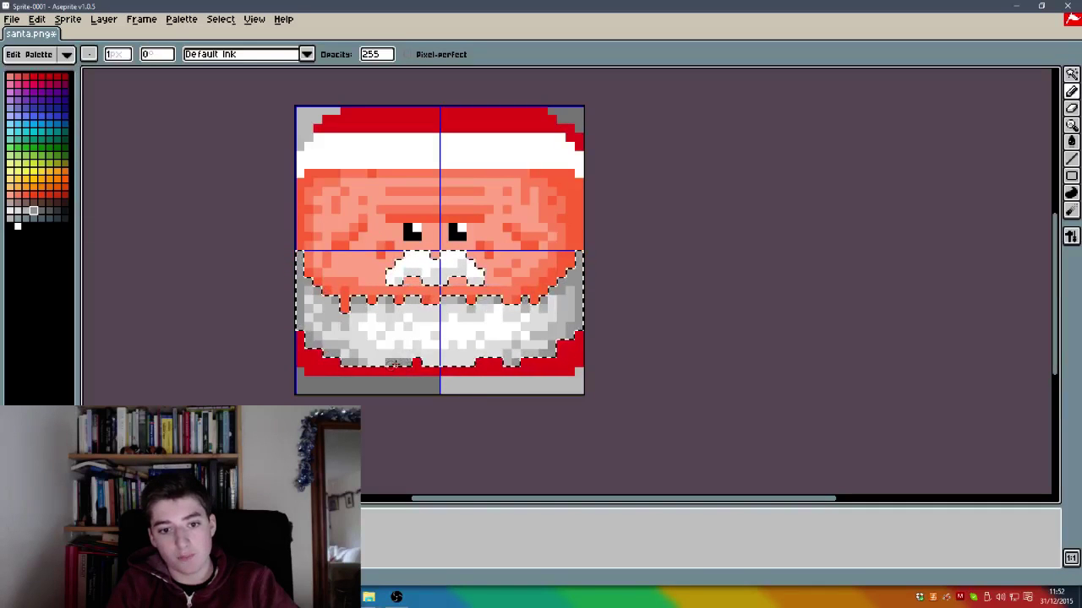
Step: Add grey shadow pixels along the beard's bottom edge around its notches
key(alt)
alt+click(504, 355)
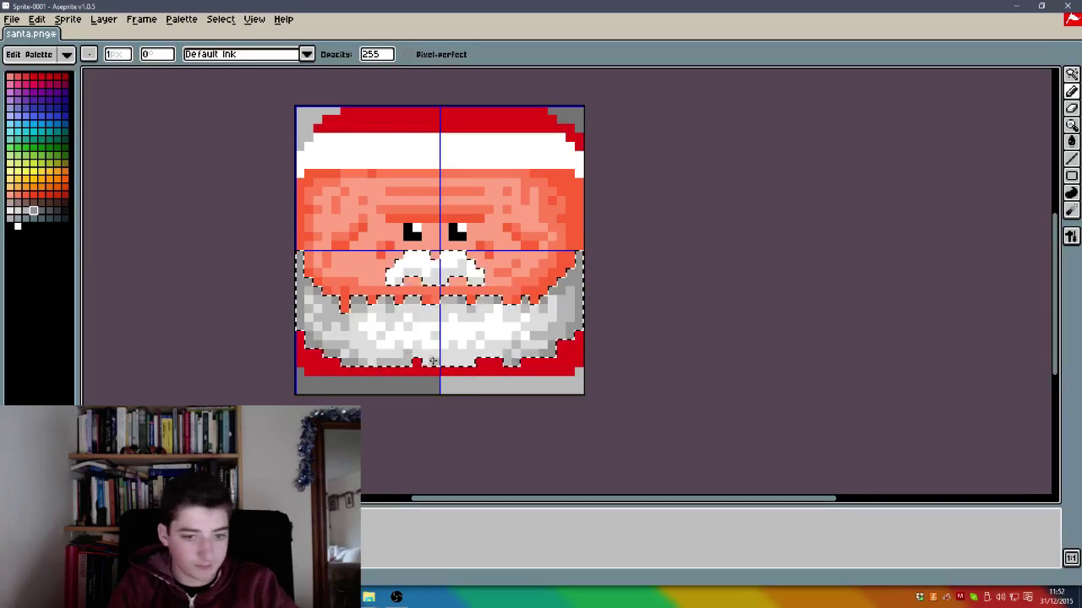
drag(431, 362, 455, 362)
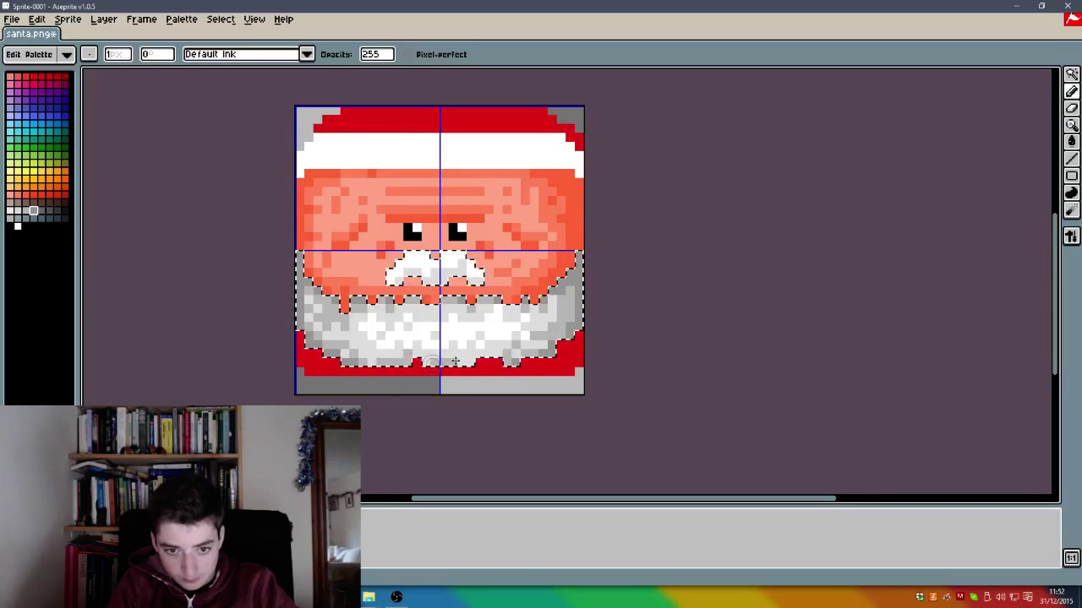
alt+click(512, 362)
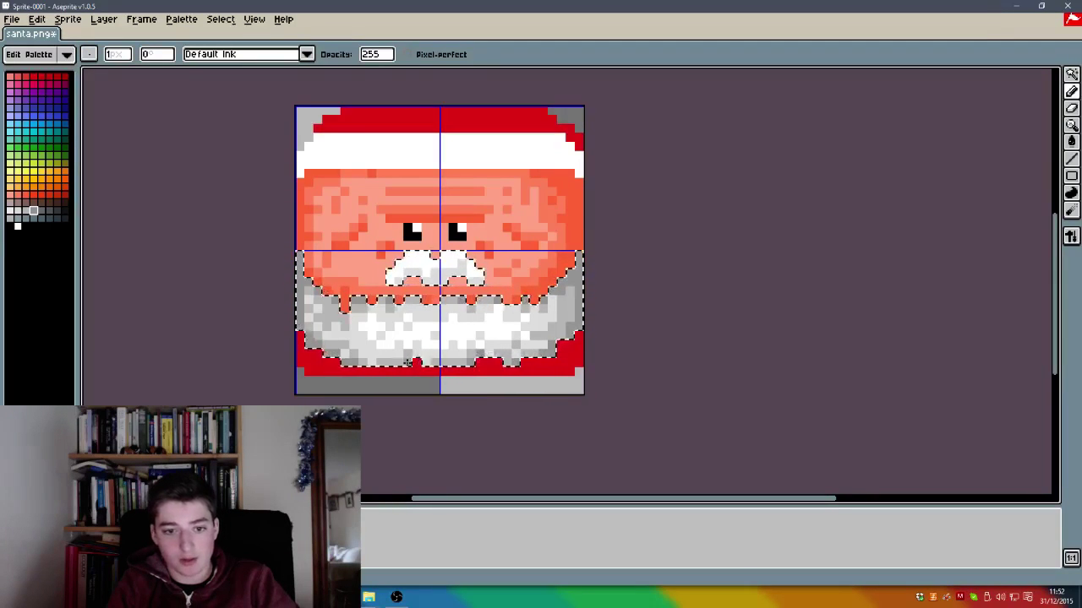
alt+click(448, 345)
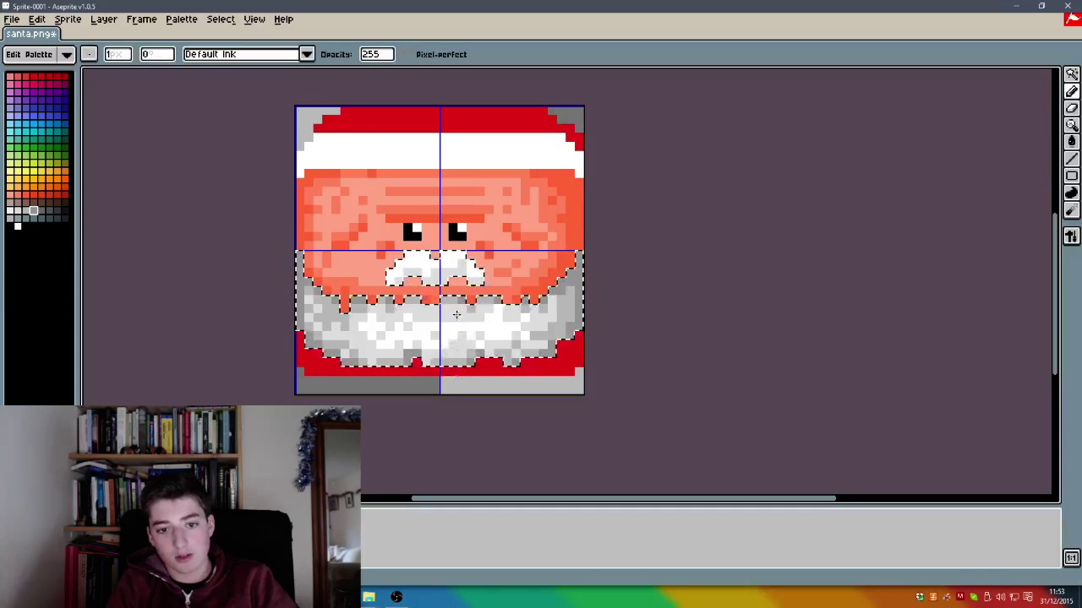
Step: Add medium grey shadow pixels along the moustache's underside on both halves, undoing the misplaced pencil mark
scroll(389, 322, down, 4)
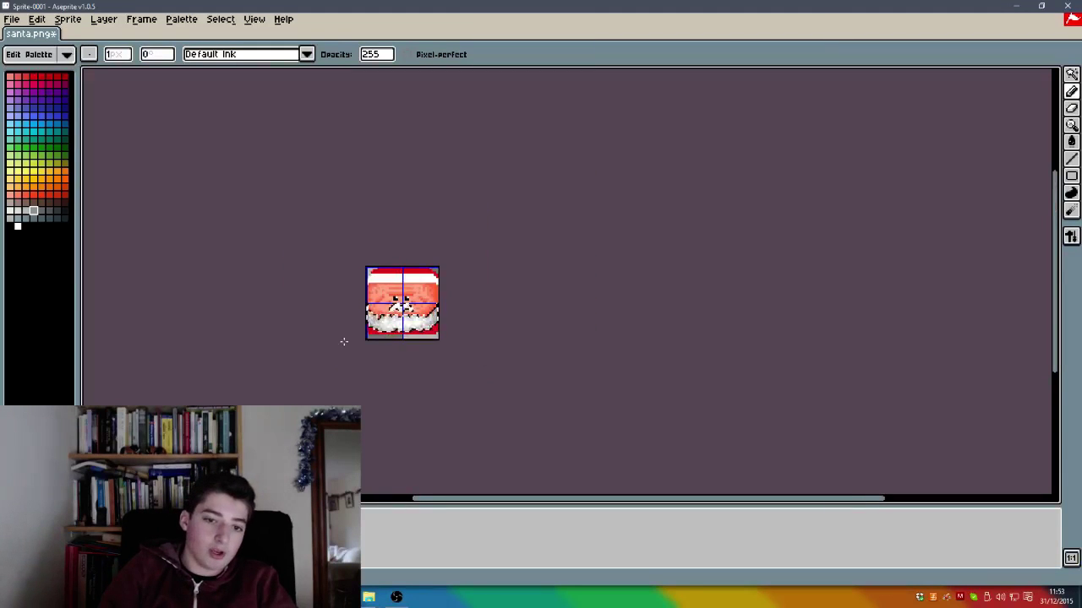
scroll(354, 334, up, 3)
scroll(471, 222, down, 3)
scroll(519, 206, up, 3)
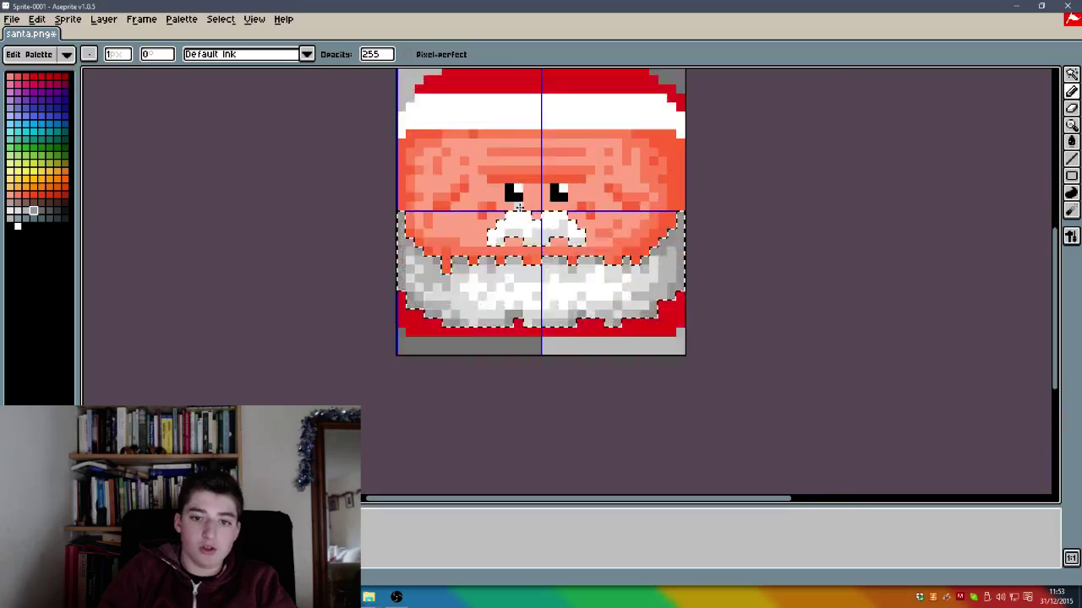
scroll(519, 206, up, 2)
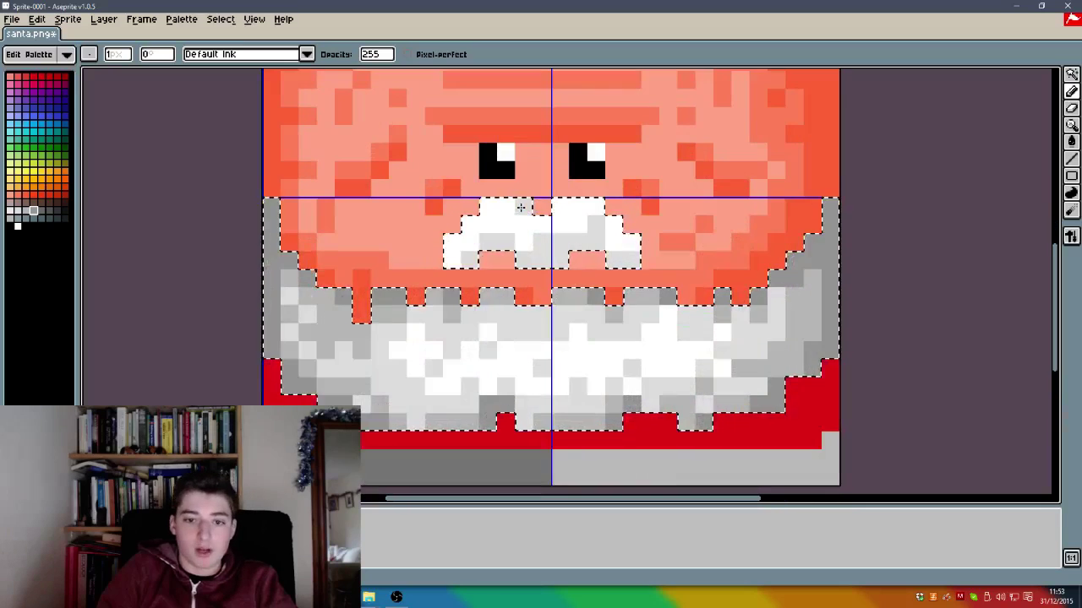
alt+click(574, 295)
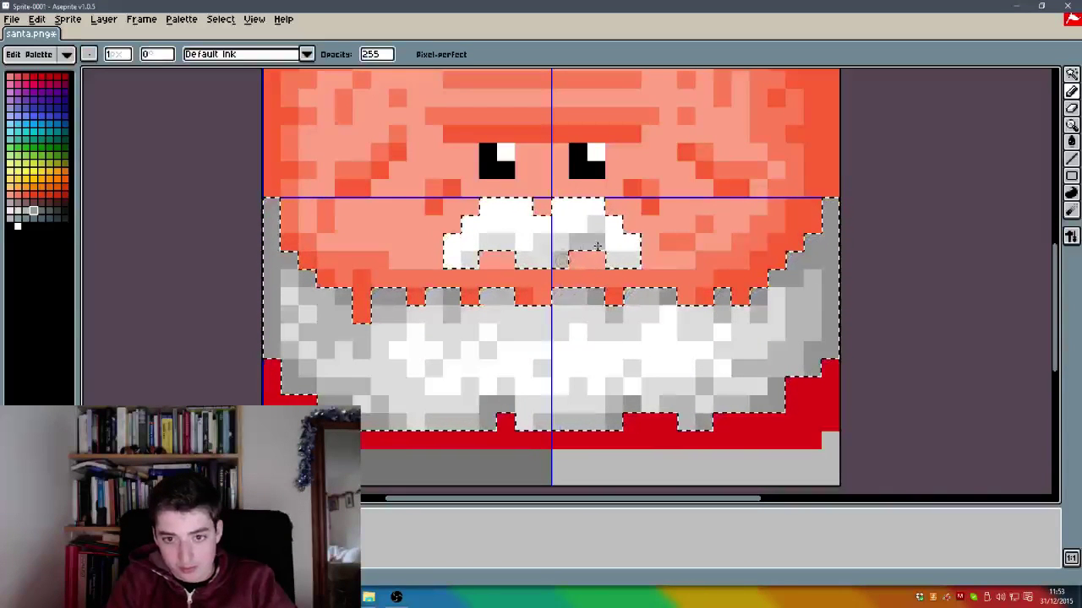
key(ctrl+z)
alt+click(628, 293)
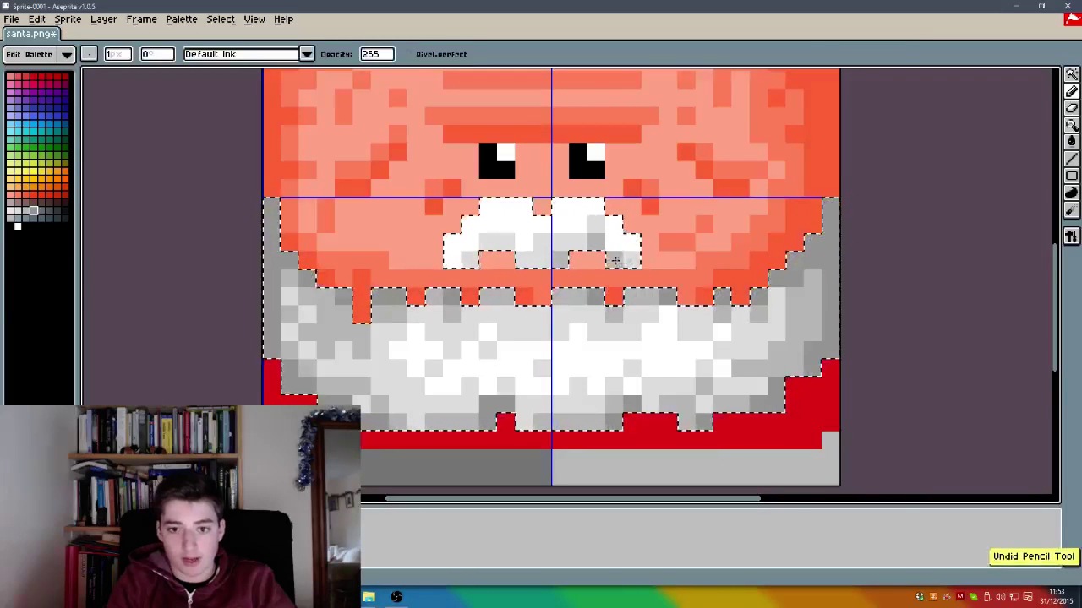
drag(537, 263, 501, 256)
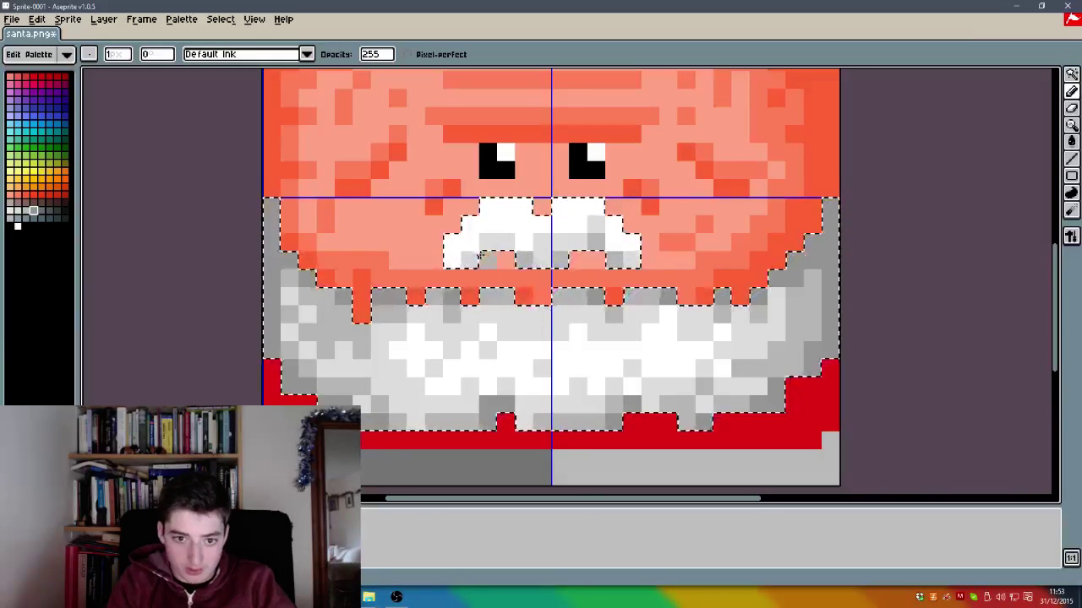
Step: Add darker grey pixels to the moustache's lower left half and lower right notch, undoing a stray mark
key(alt)
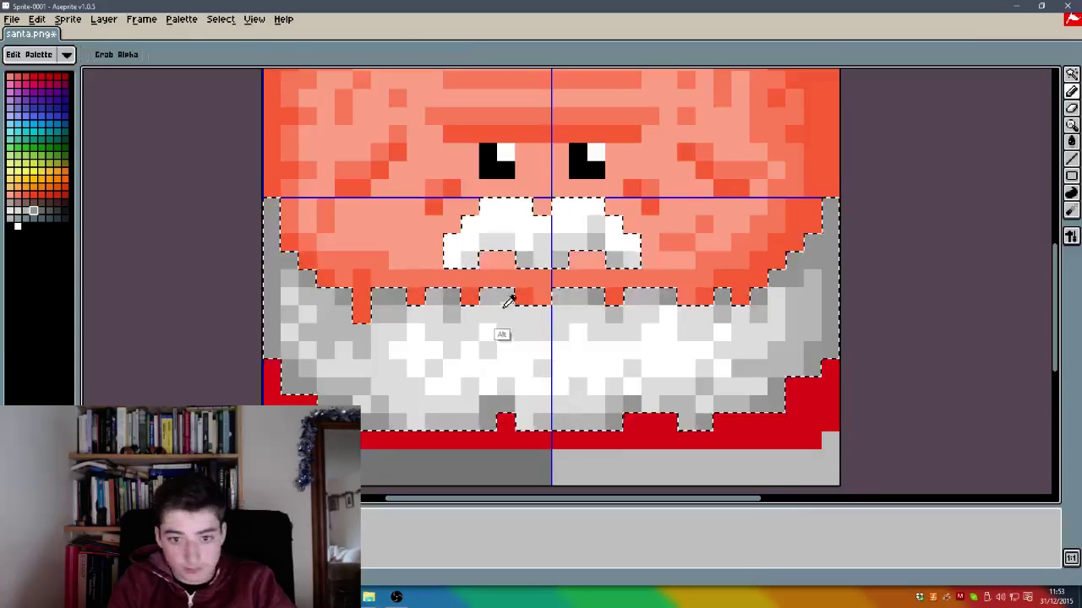
alt+click(462, 295)
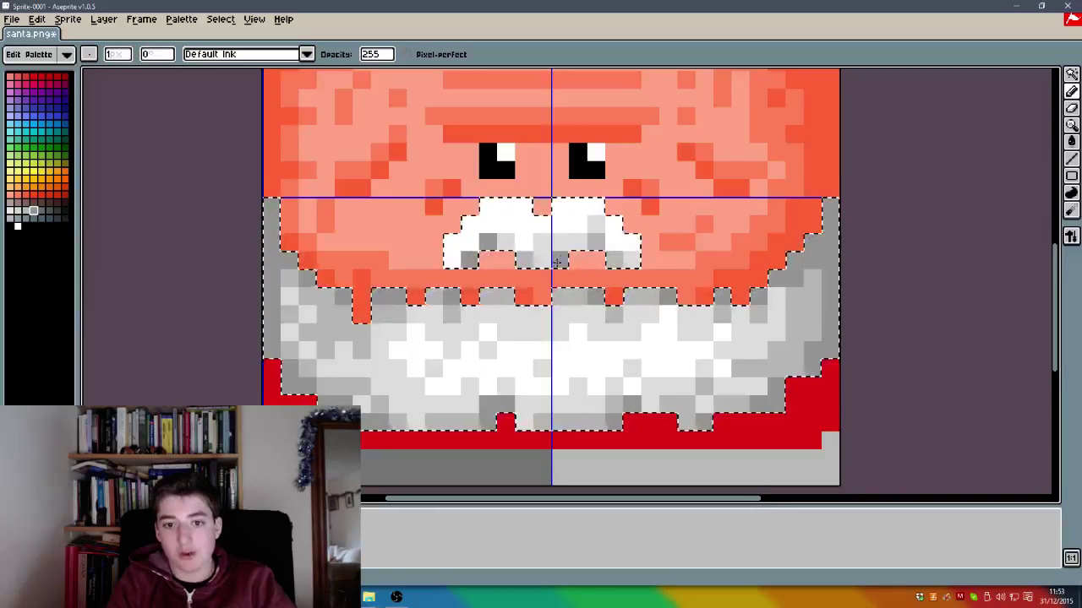
key(ctrl+z)
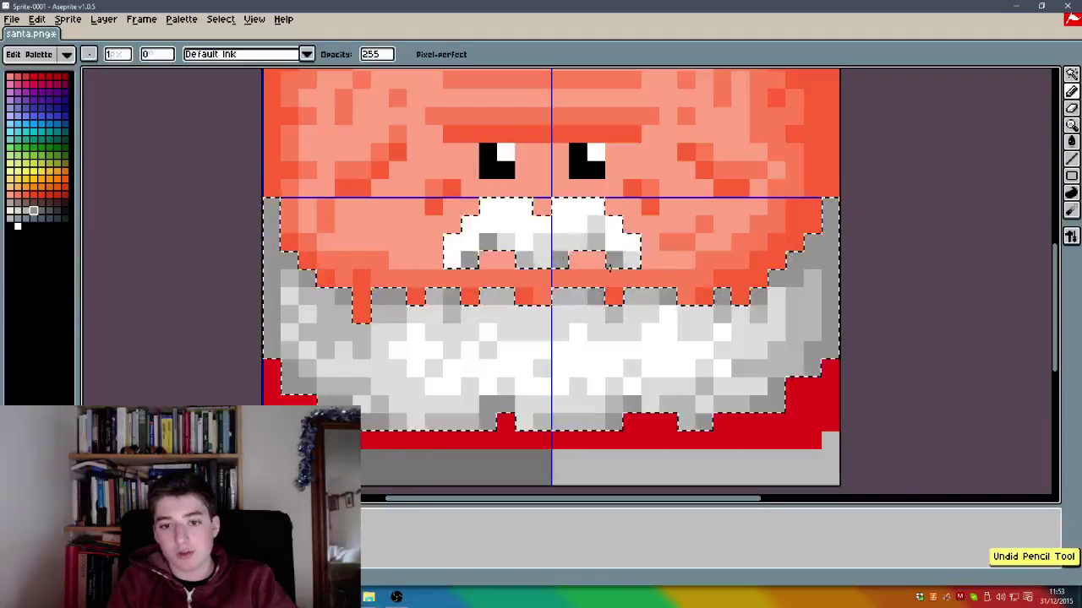
click(628, 265)
Step: Shade the outer edges and tips of both moustache halves in light grey
alt+click(596, 225)
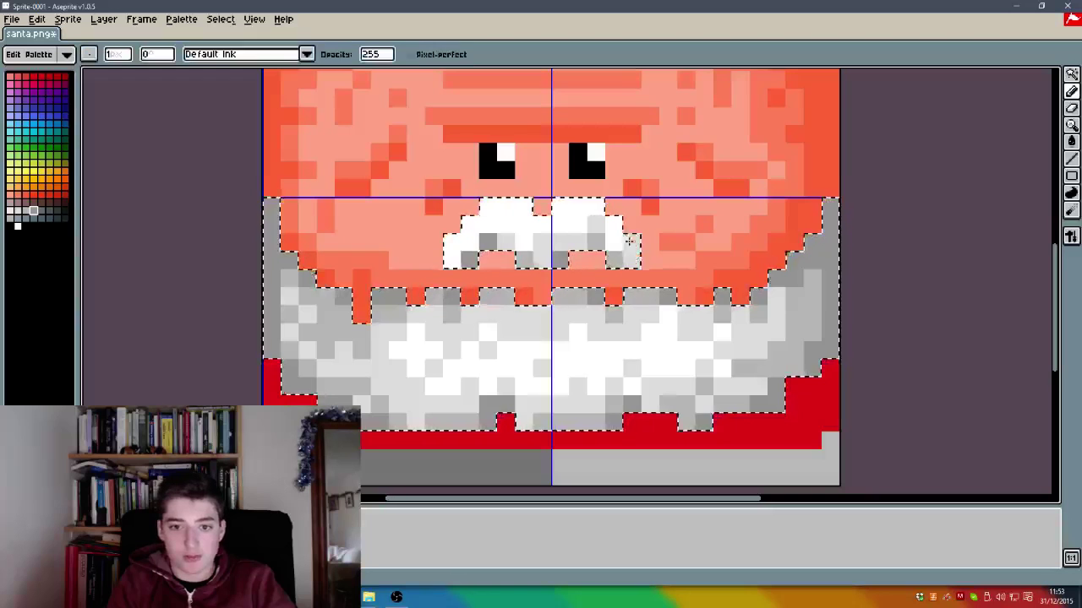
click(631, 260)
click(629, 240)
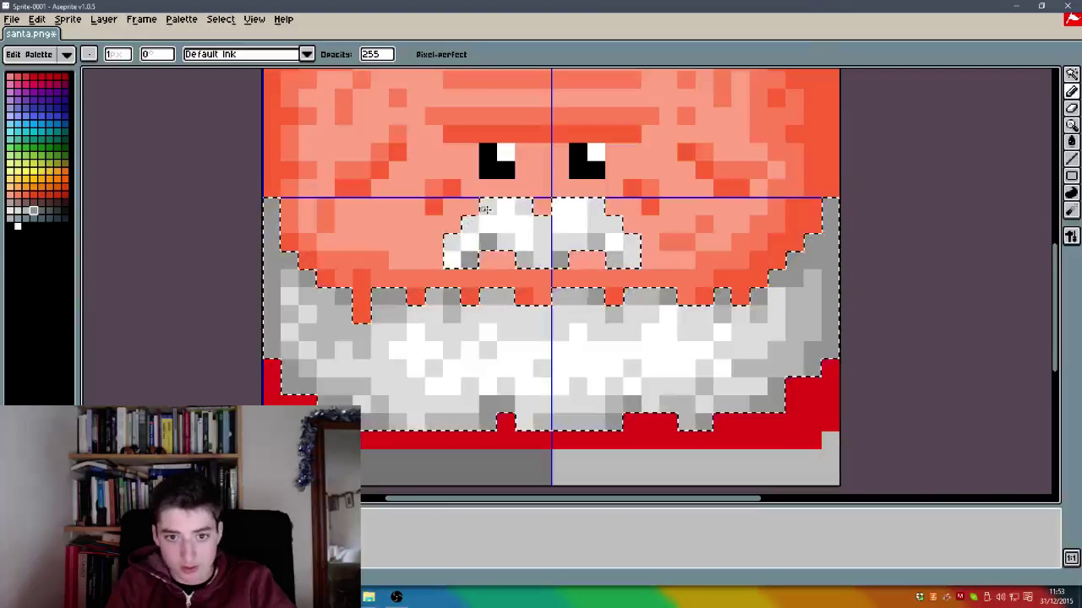
key(alt)
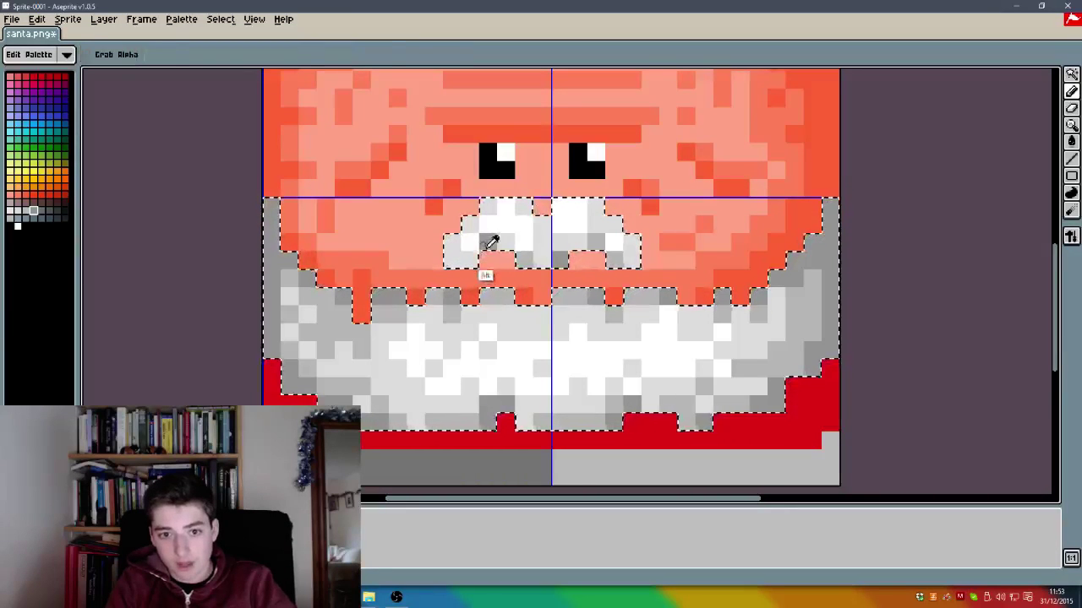
click(487, 243)
key(alt)
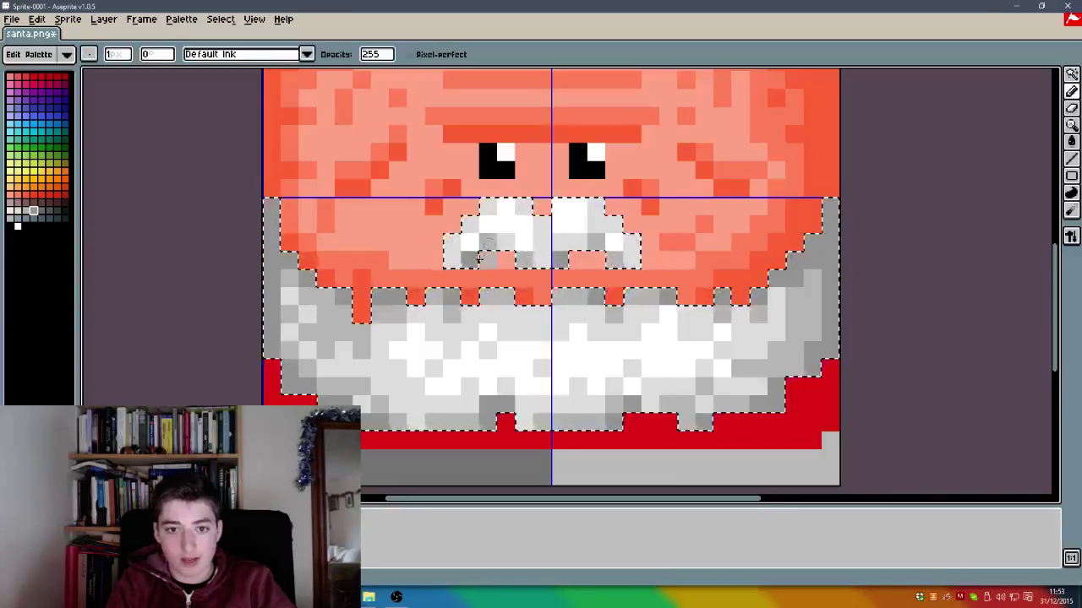
Step: Retouch the grey tones around the moustache's left half, undoing the misplaced pencil marks
key(alt)
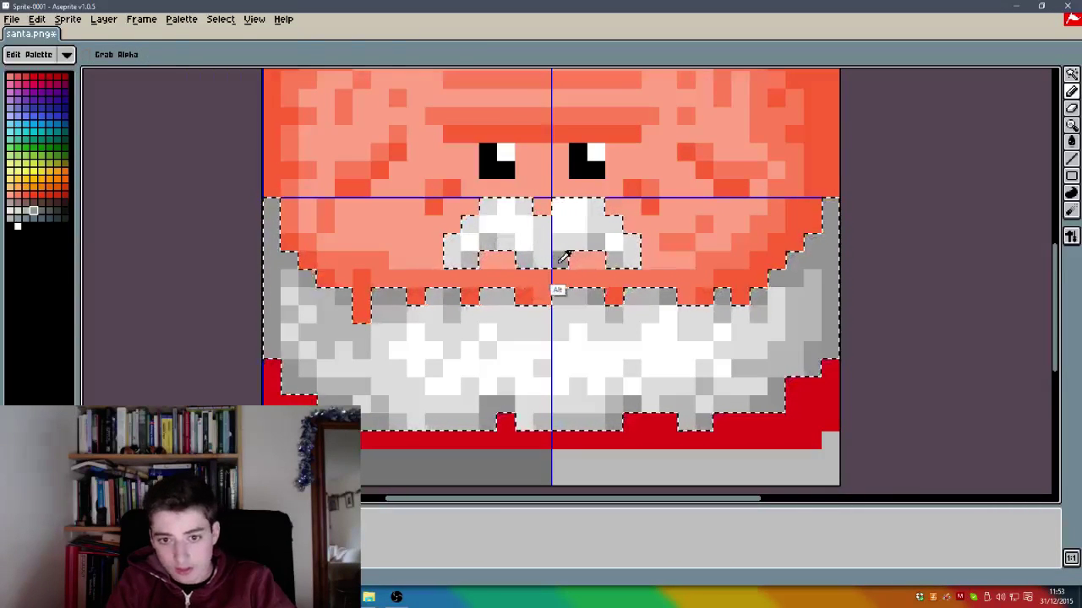
click(507, 258)
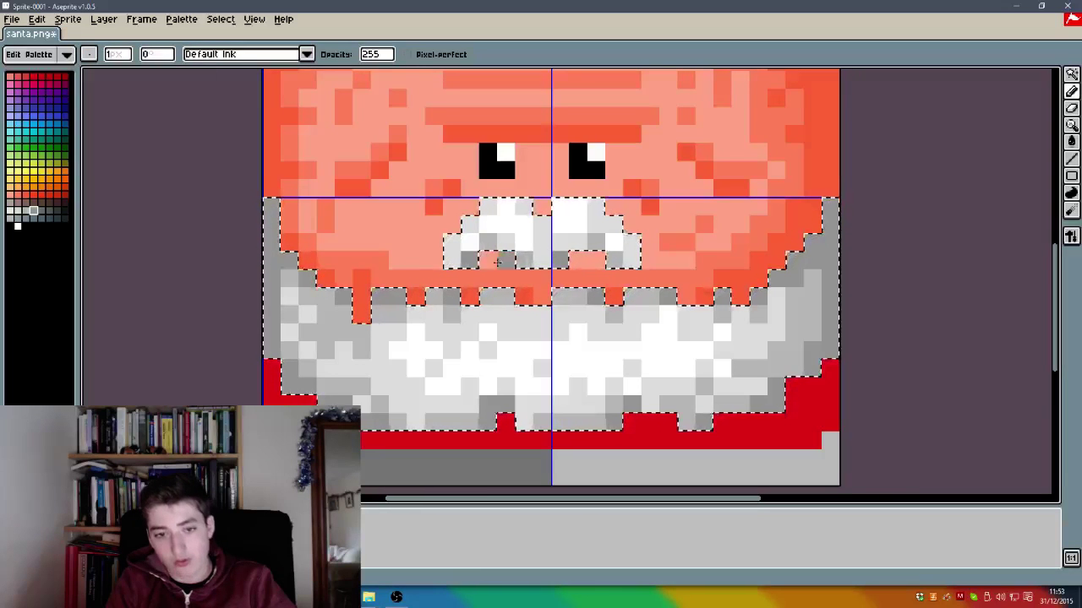
key(alt)
key(alt)
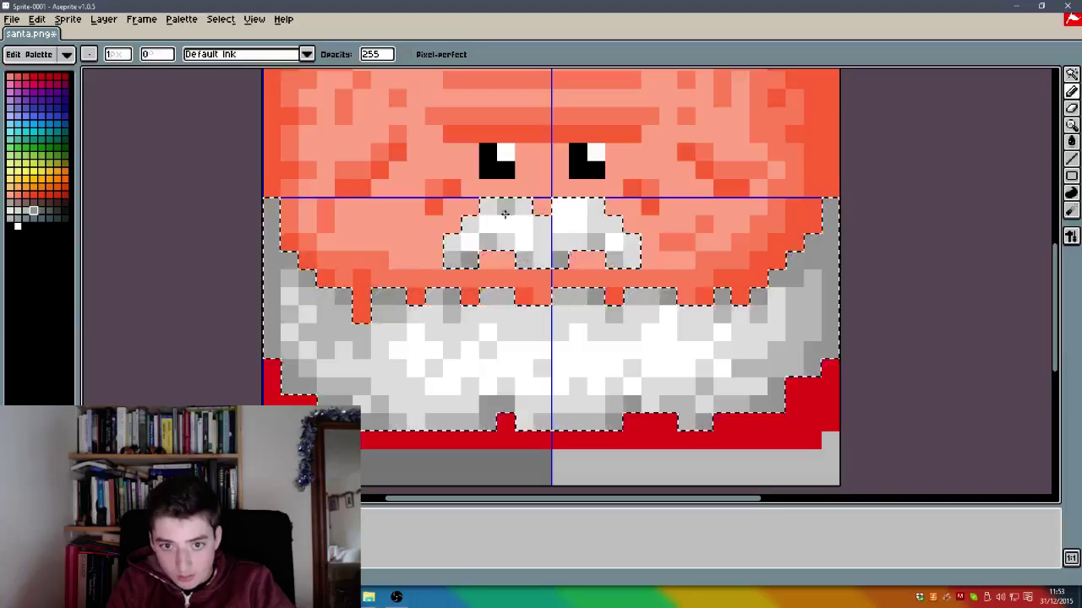
key(alt)
key(ctrl+z)
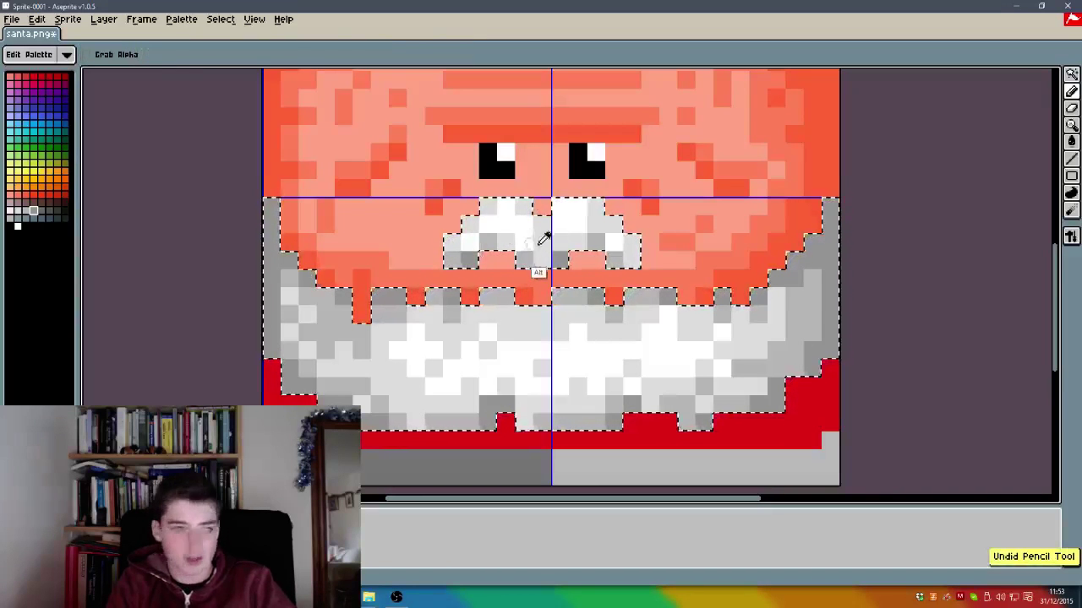
Step: Extend the light grey across the moustache's upper edge, clear the selection and save the file
key(alt)
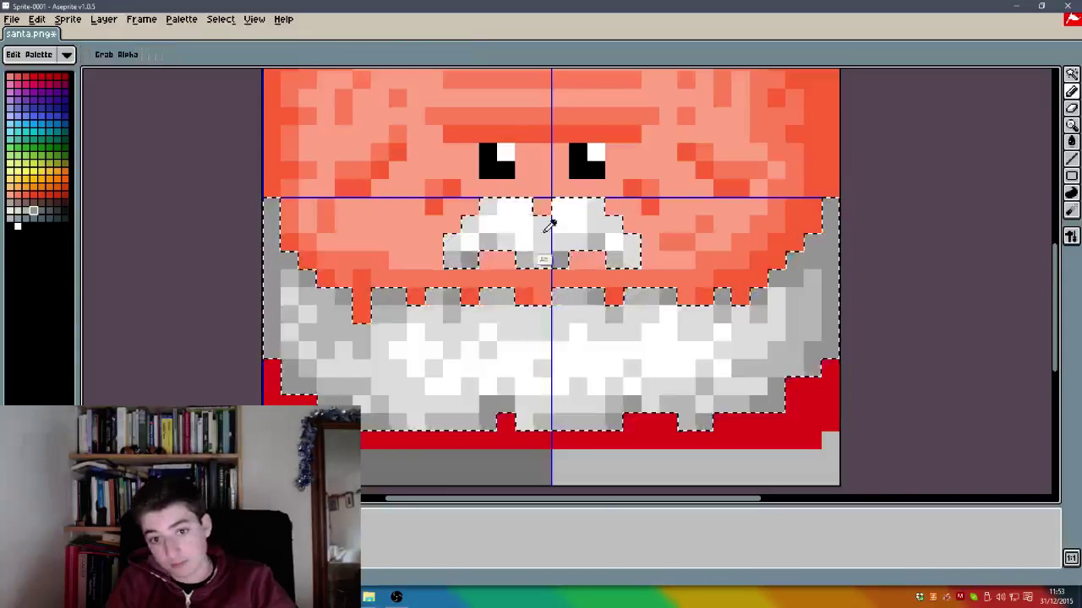
key(alt)
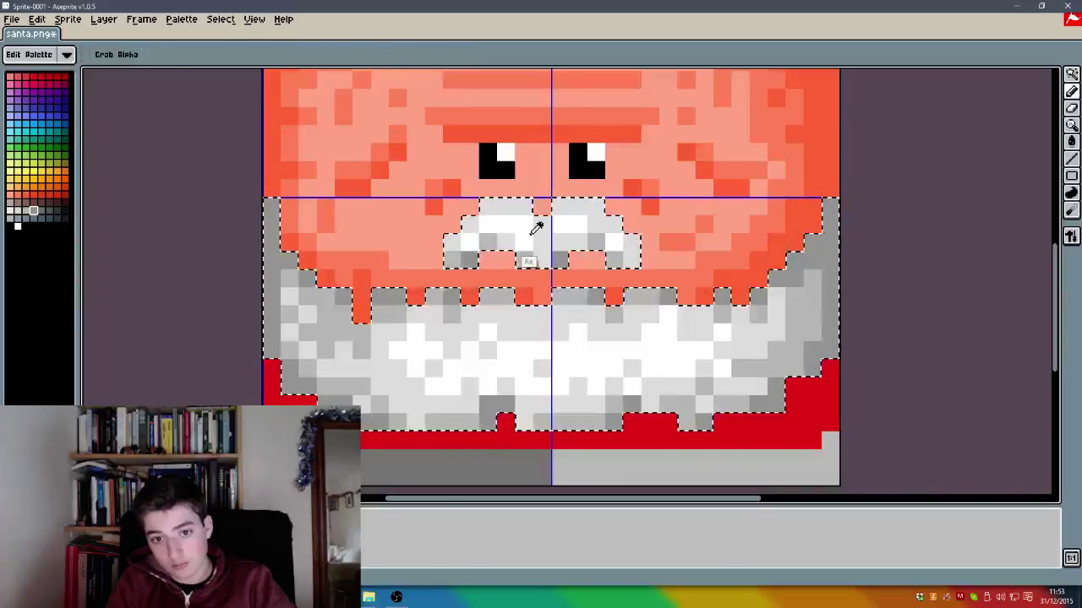
key(alt)
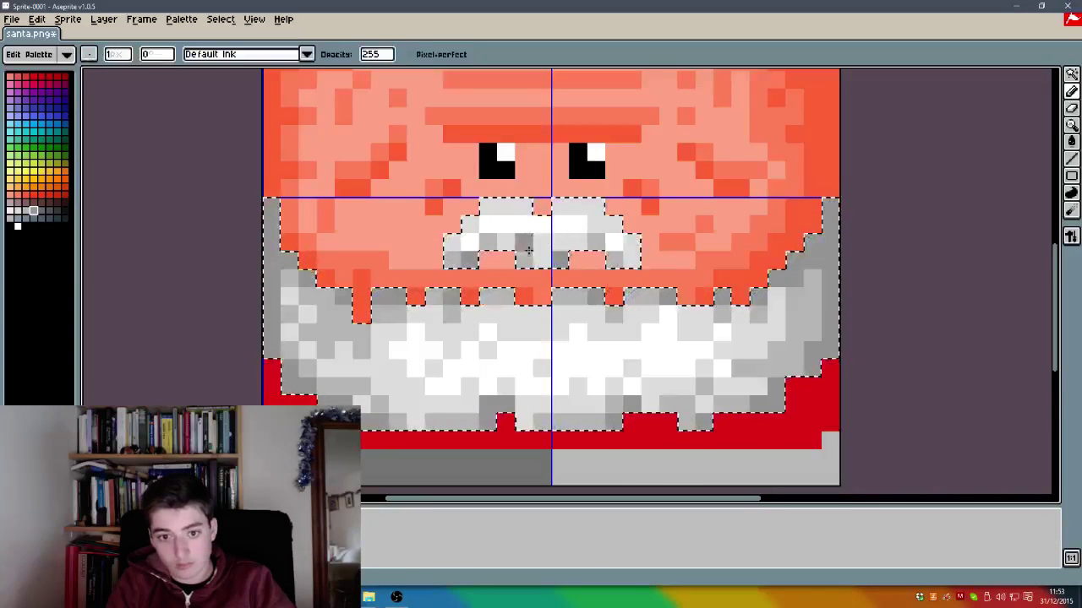
key(ctrl+d)
key(ctrl+s)
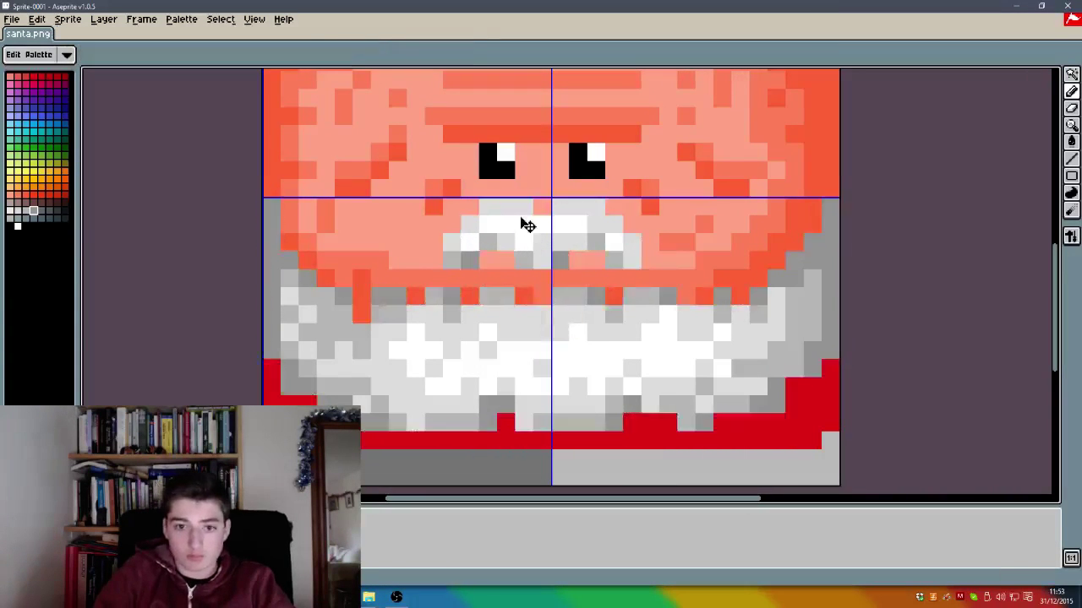
Step: Dither the skin of the left cheek beside the moustache and below the eye with scattered darker salmon pixels
scroll(549, 207, down, 5)
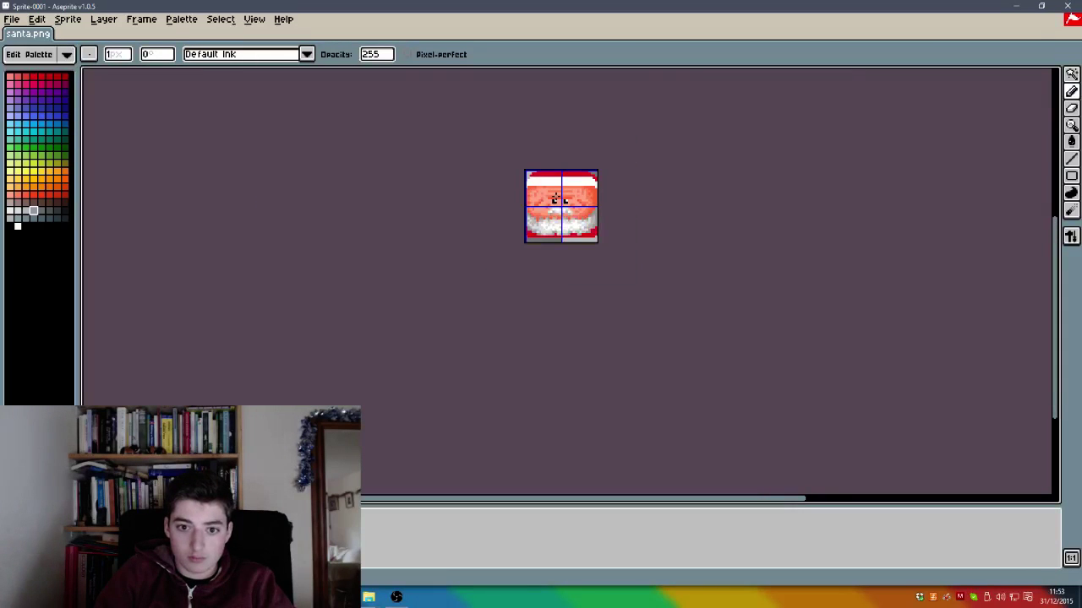
scroll(550, 197, up, 2)
scroll(549, 196, down, 3)
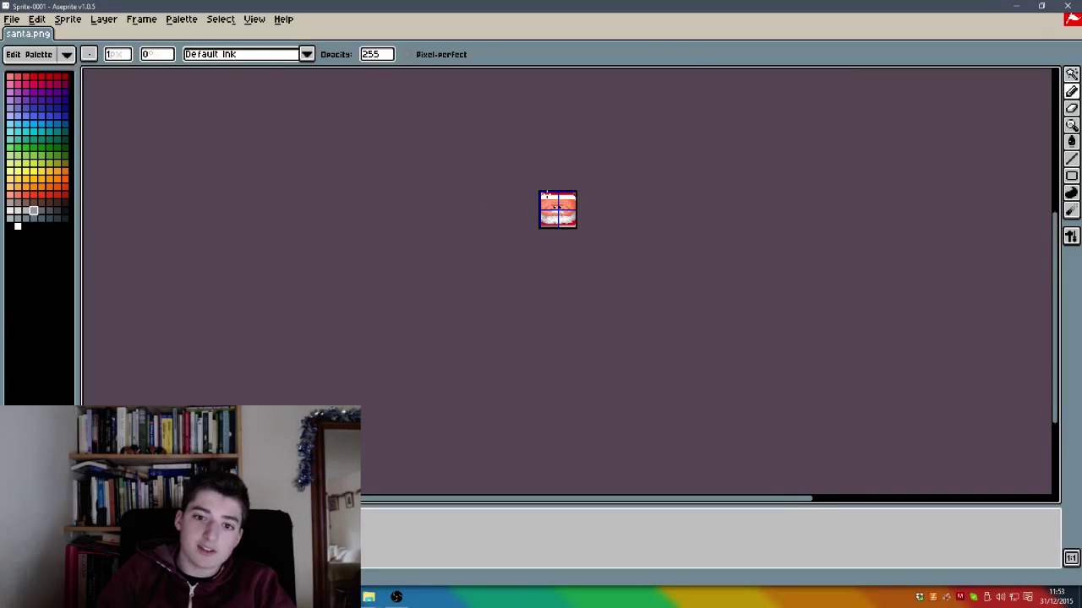
scroll(547, 194, up, 3)
scroll(546, 194, up, 3)
key(alt)
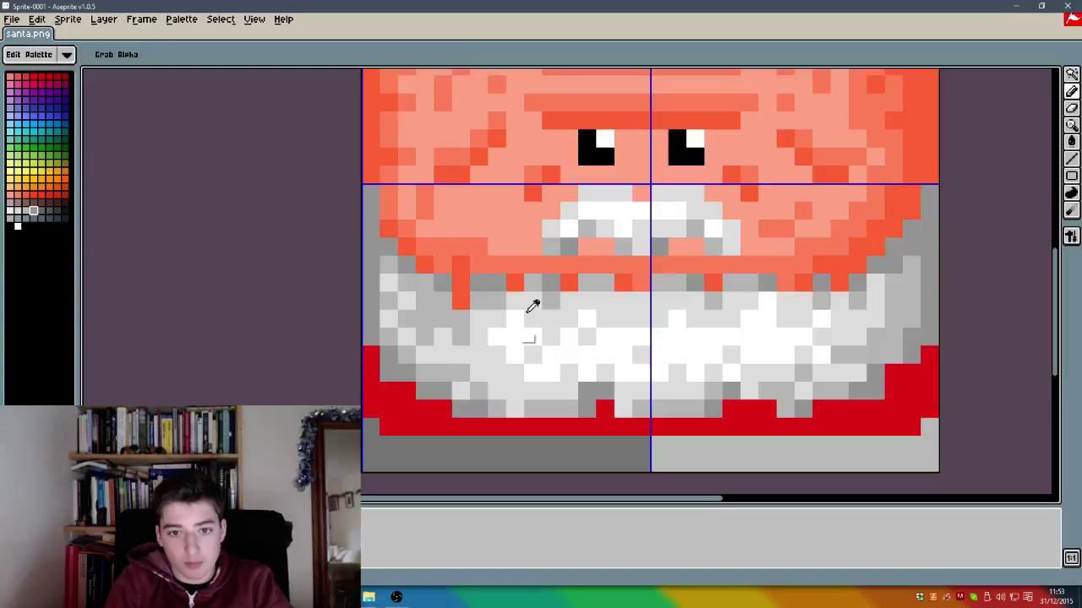
click(513, 228)
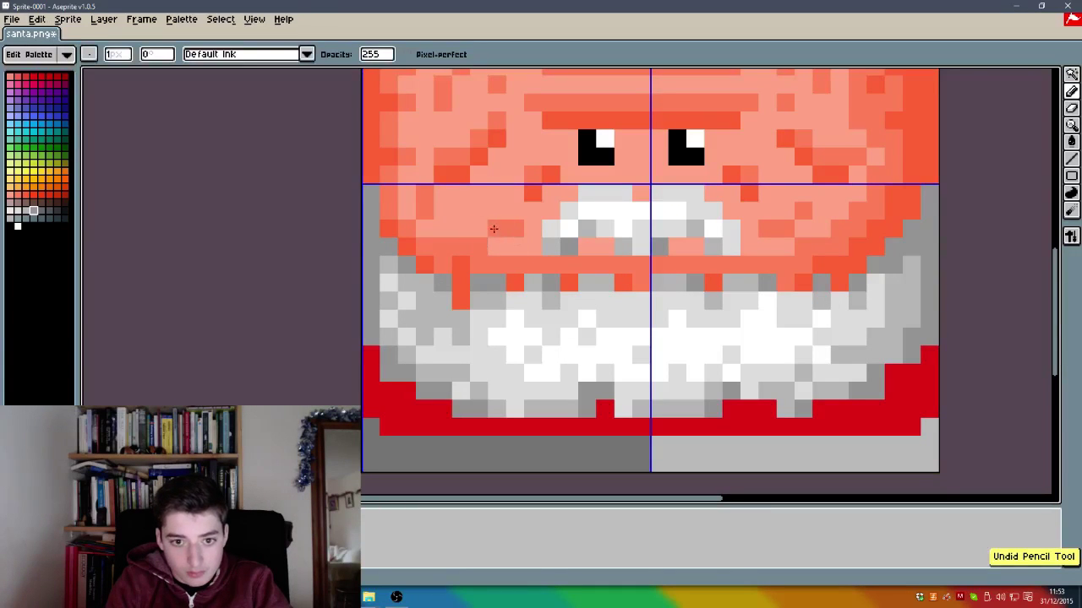
click(477, 211)
click(459, 225)
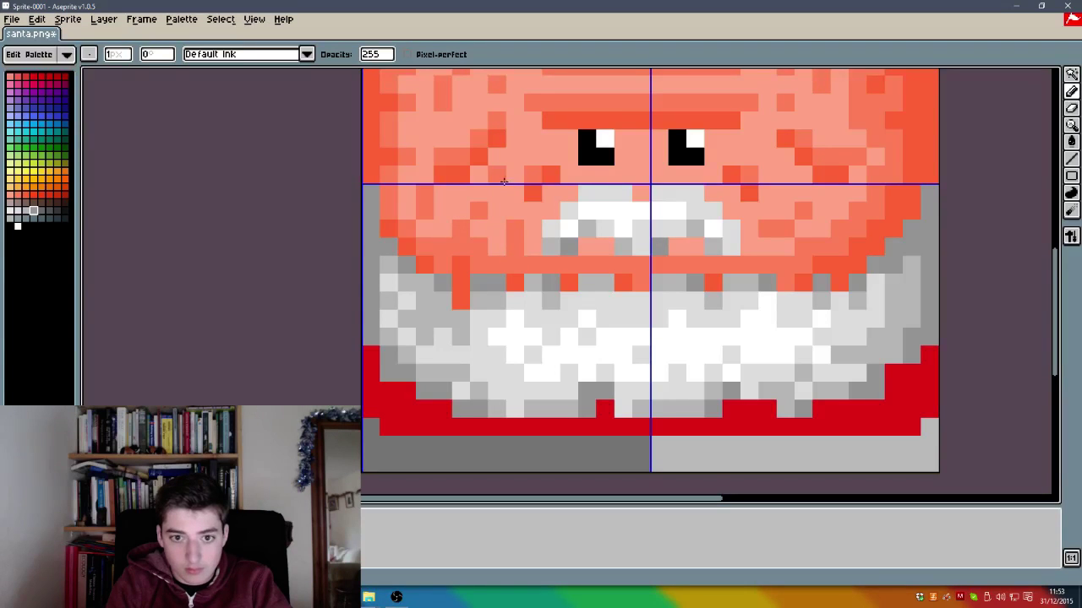
click(505, 179)
alt+click(530, 192)
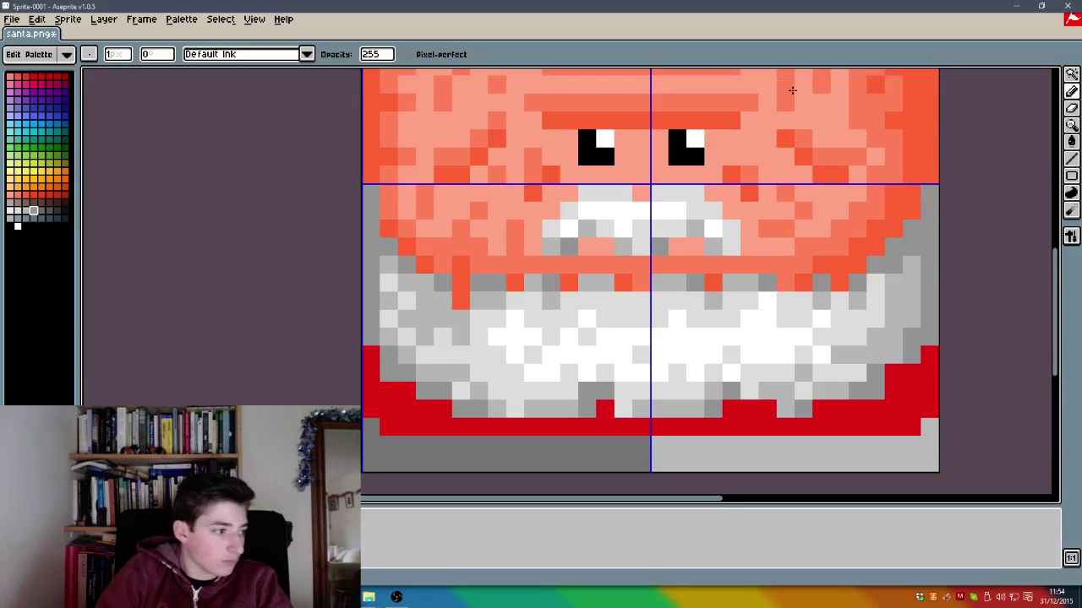
Step: Select the hat's white fur band with the Magic Wand and switch back to the Pencil tool
scroll(792, 245, down, 5)
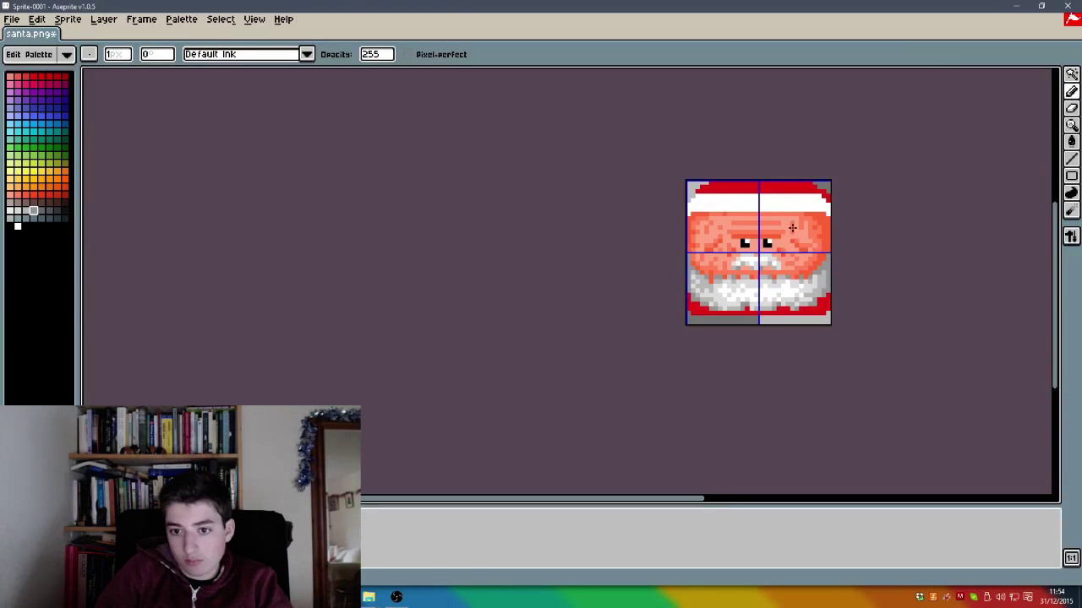
scroll(792, 226, down, 3)
scroll(792, 223, up, 2)
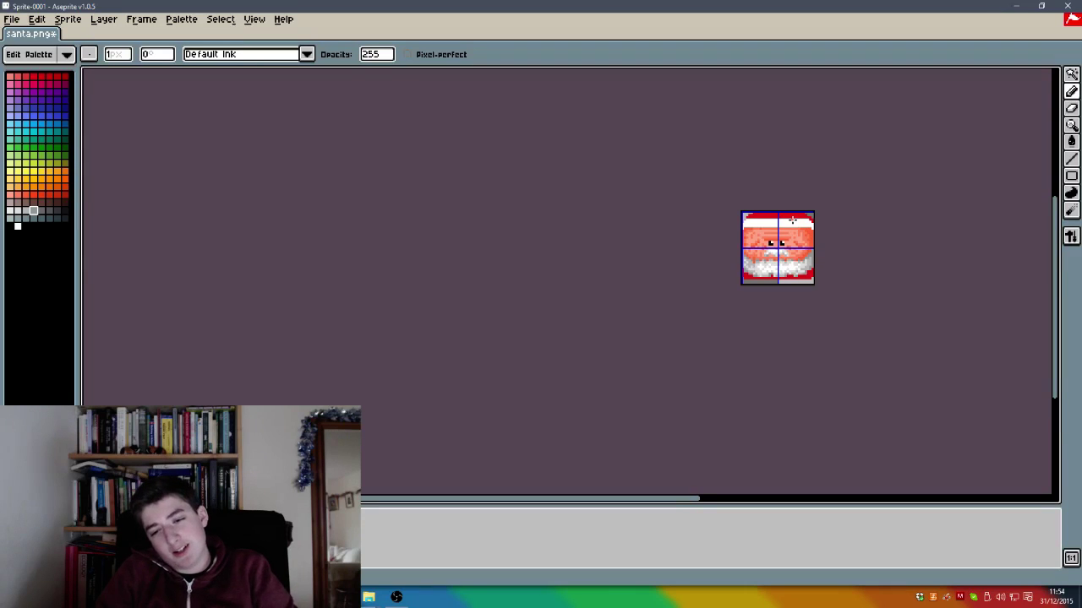
scroll(792, 219, up, 2)
scroll(770, 187, down, 2)
scroll(770, 186, up, 2)
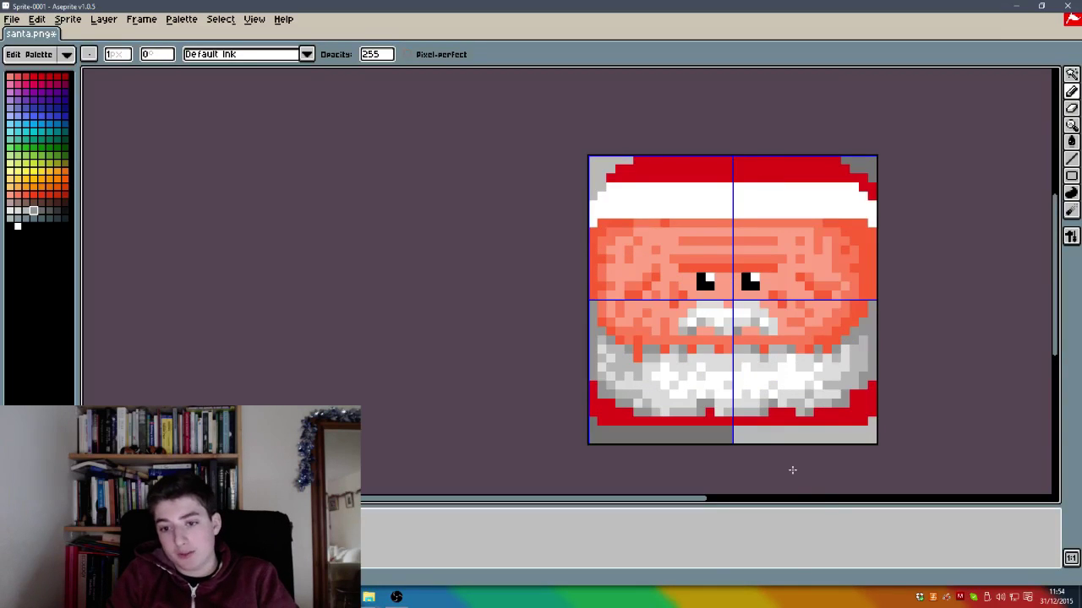
click(1072, 74)
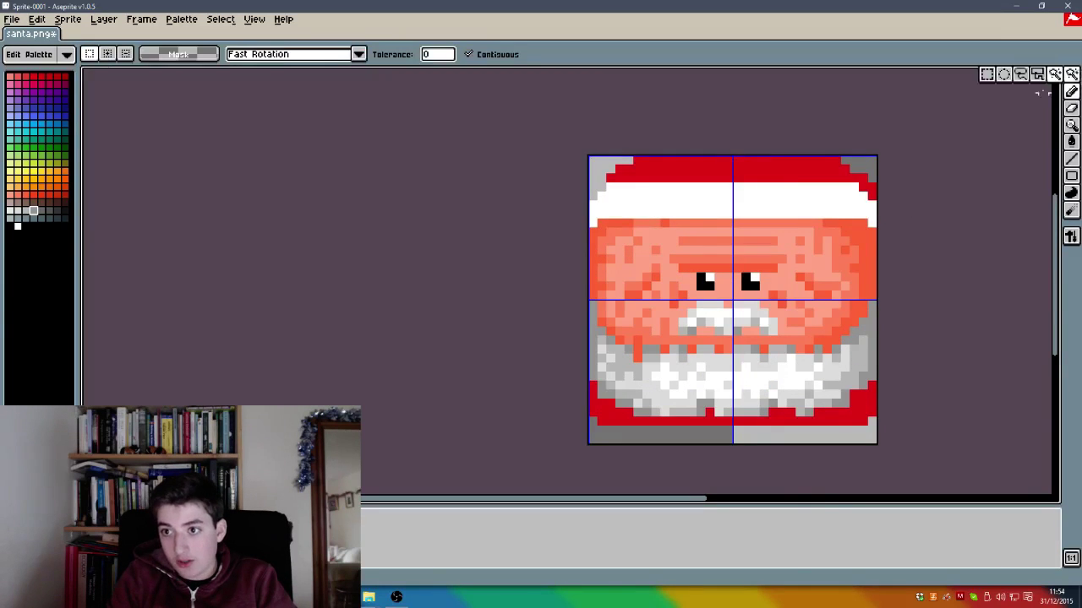
click(807, 207)
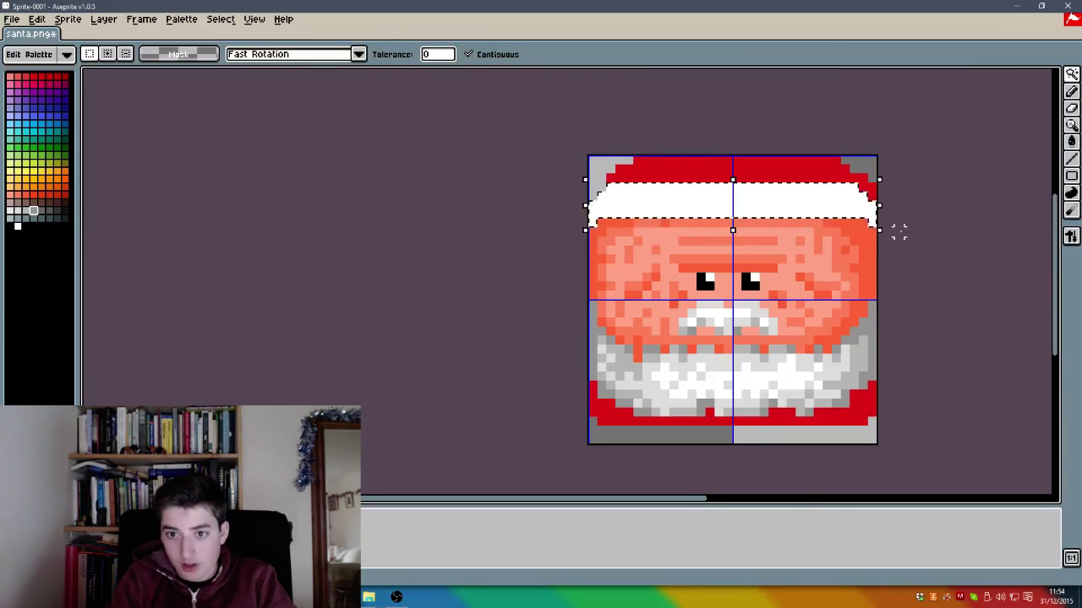
click(1074, 93)
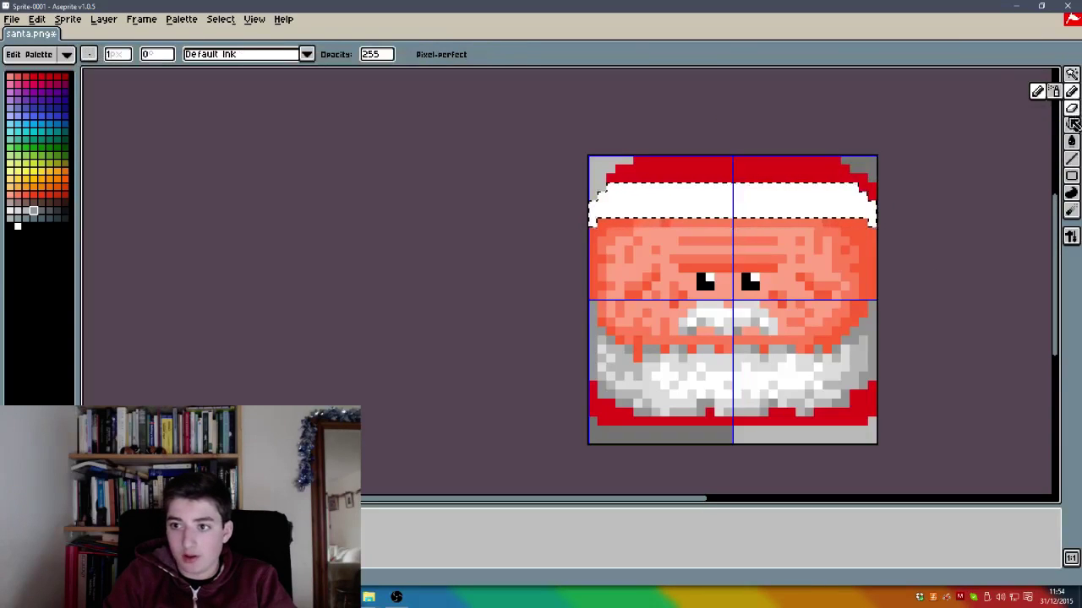
Step: Shade the hat's fur band light grey with a ragged white highlight across its middle, sampling tones from the sprite
key(alt)
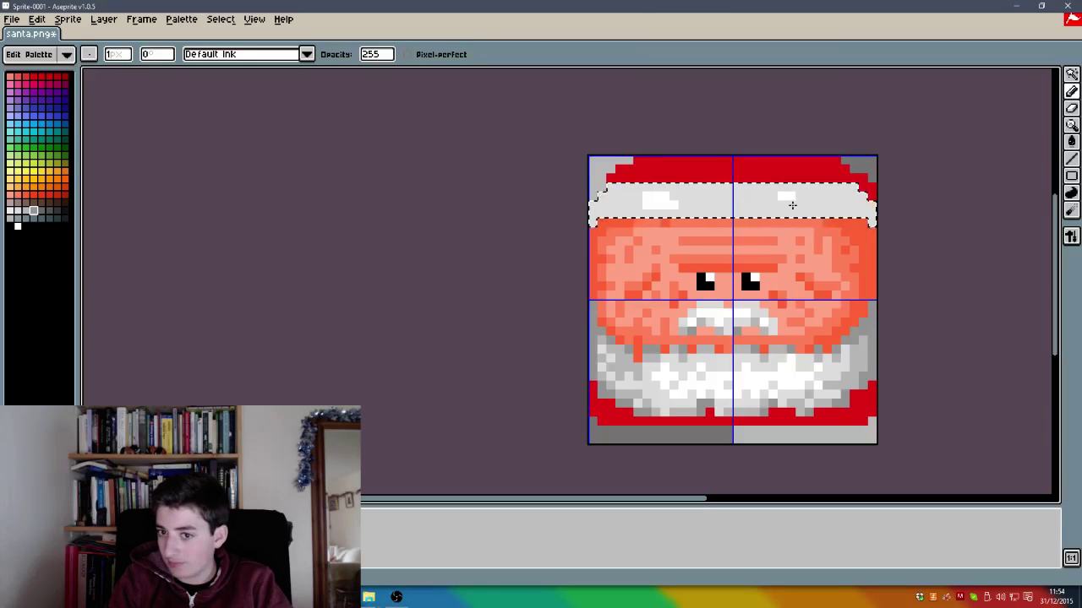
key(alt)
drag(663, 206, 655, 202)
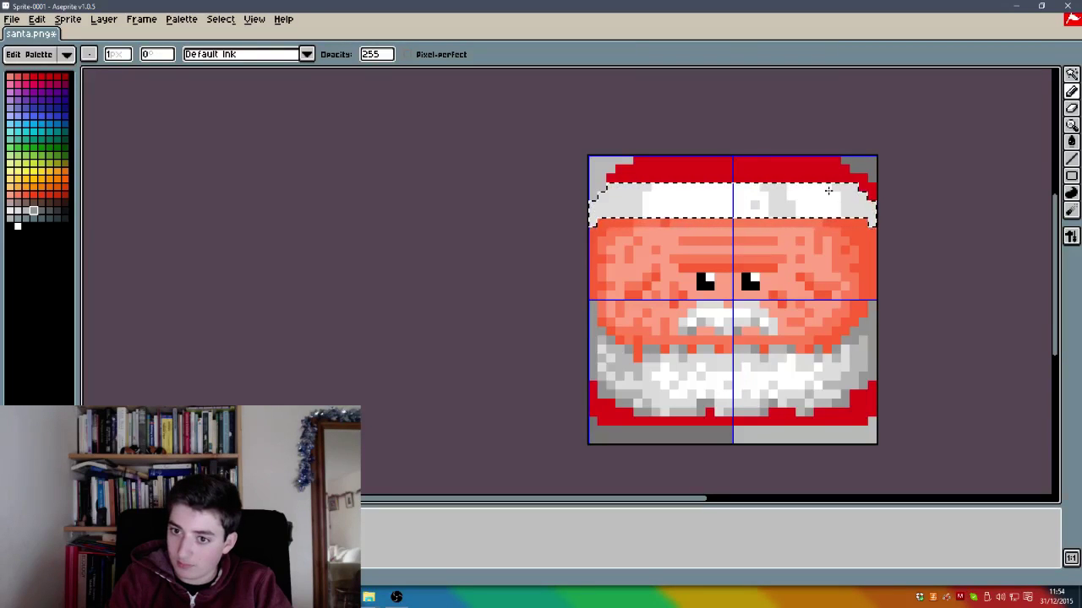
key(alt)
key(alt)
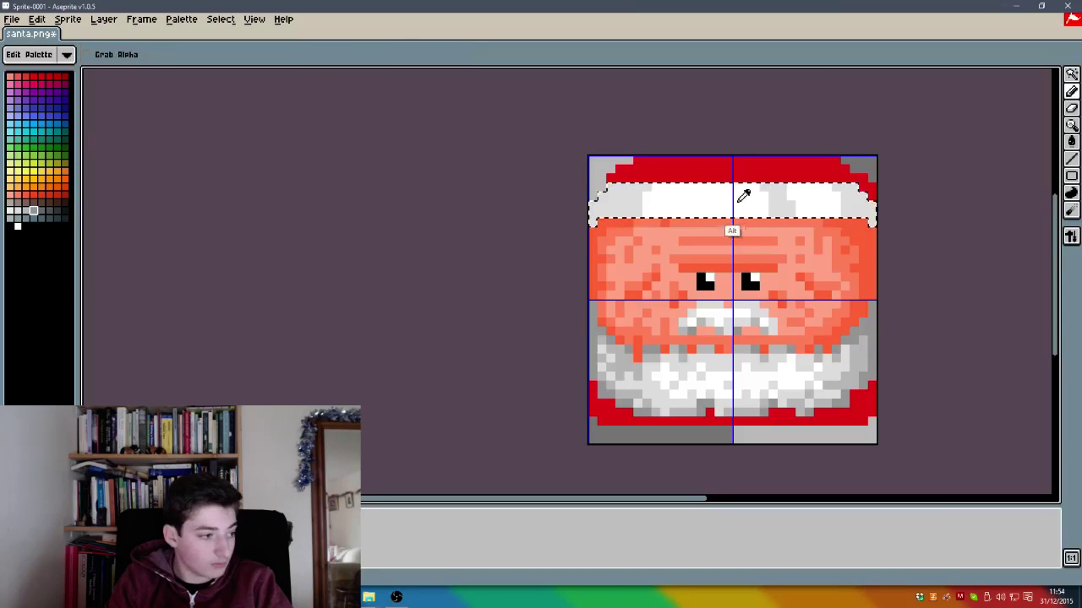
key(alt)
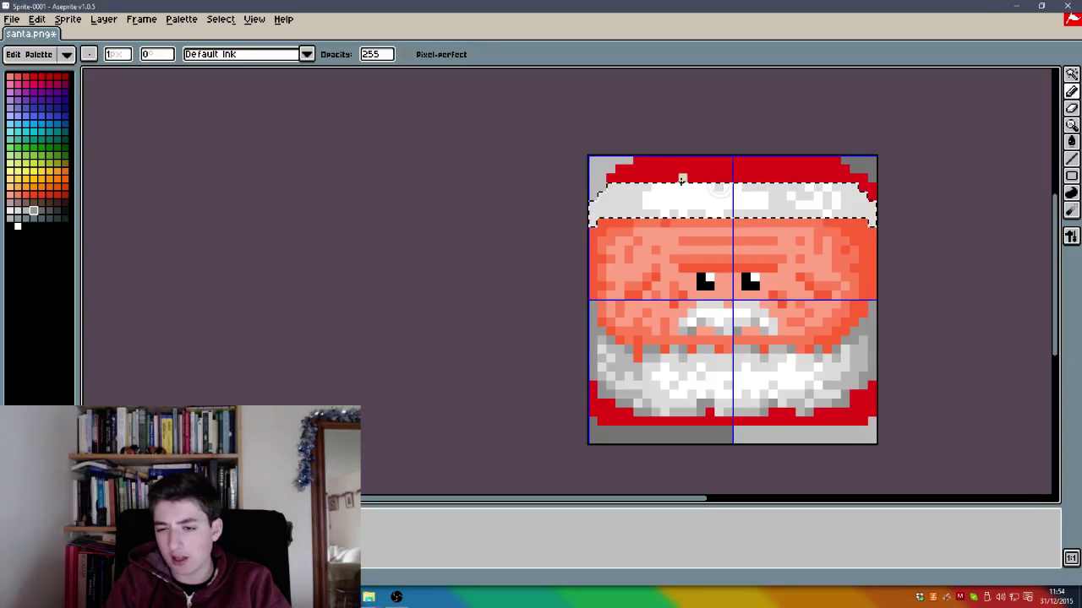
Step: Cover the right end of the fur band in mid grey and dither its inner edge into the light grey
key(alt)
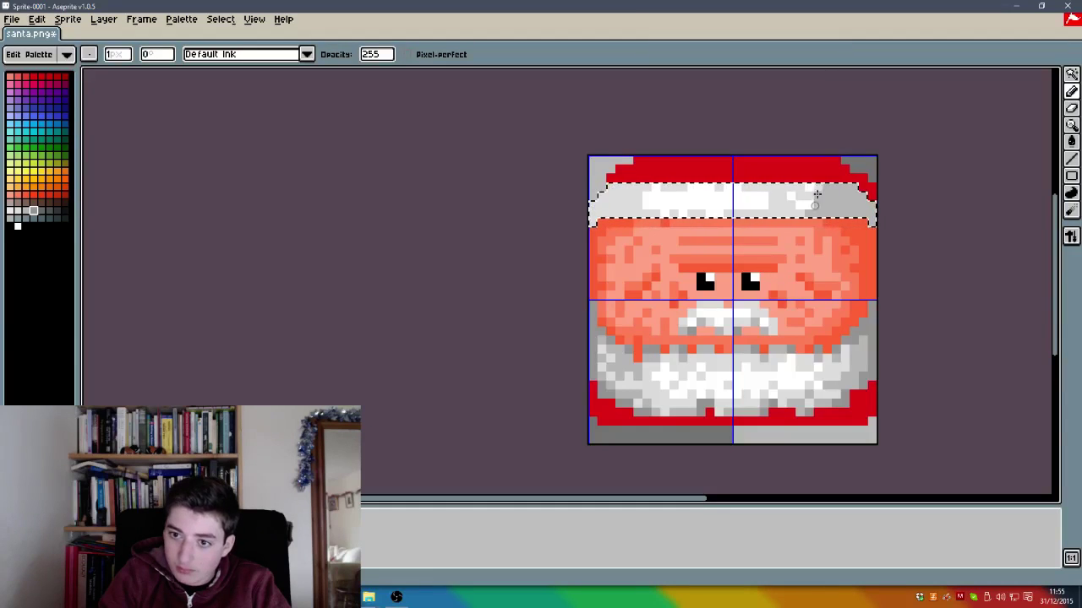
key(alt)
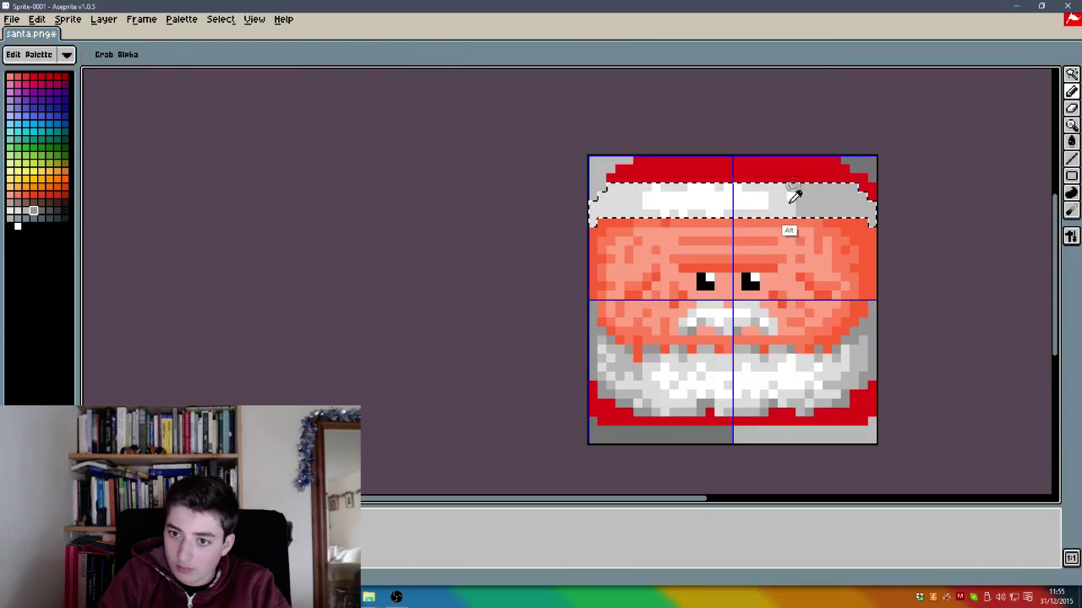
key(alt)
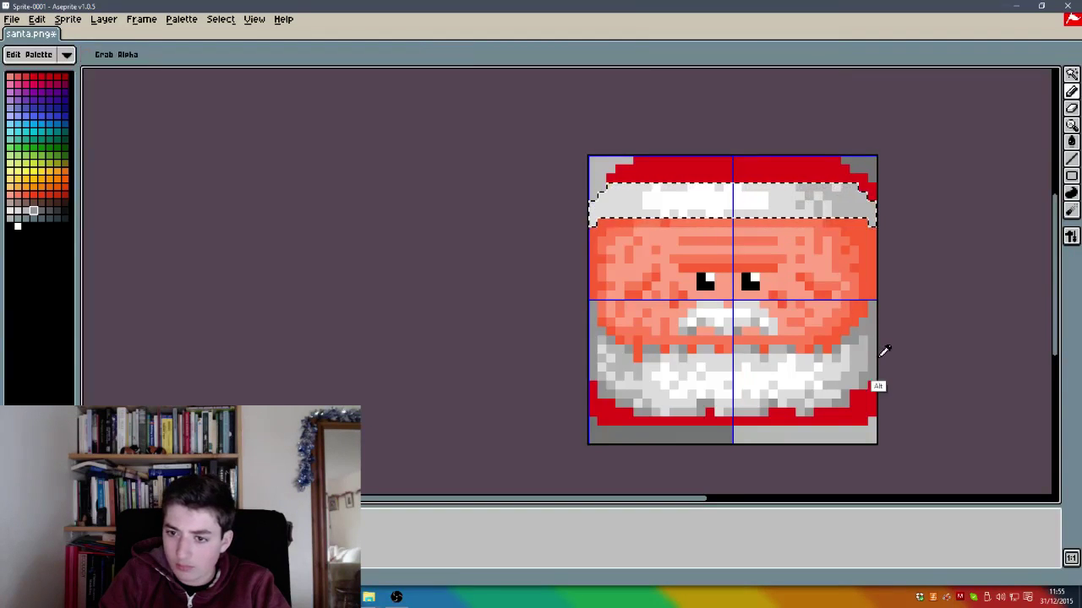
Step: Darken the fur band's outer right edge with a deeper grey, undoing the accidental shifts of the selected band
ctrl+click(875, 208)
key(ctrl+z)
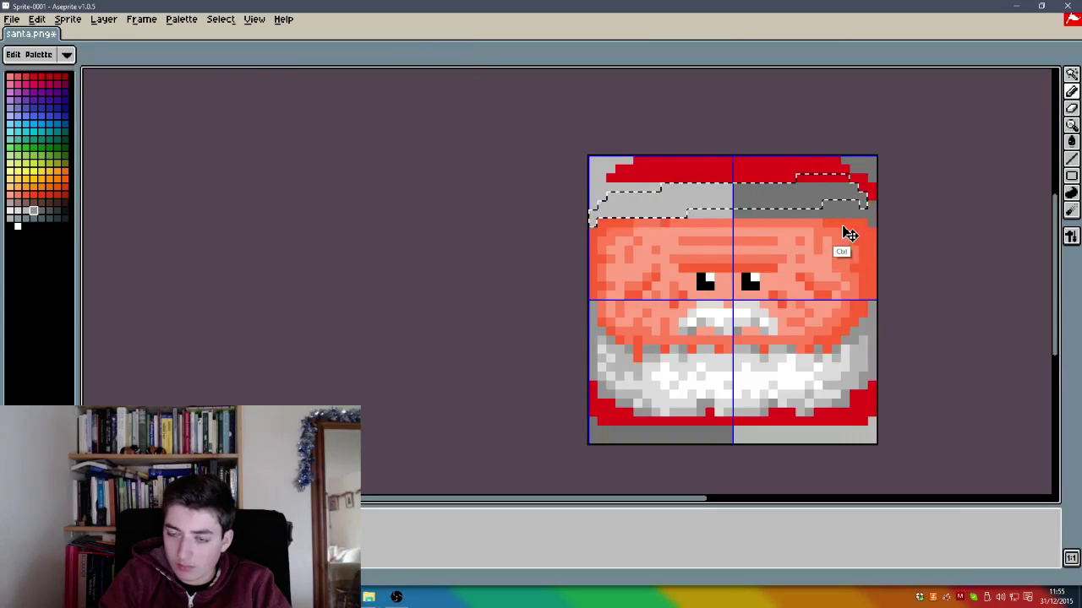
key(ctrl+z)
ctrl+click(871, 222)
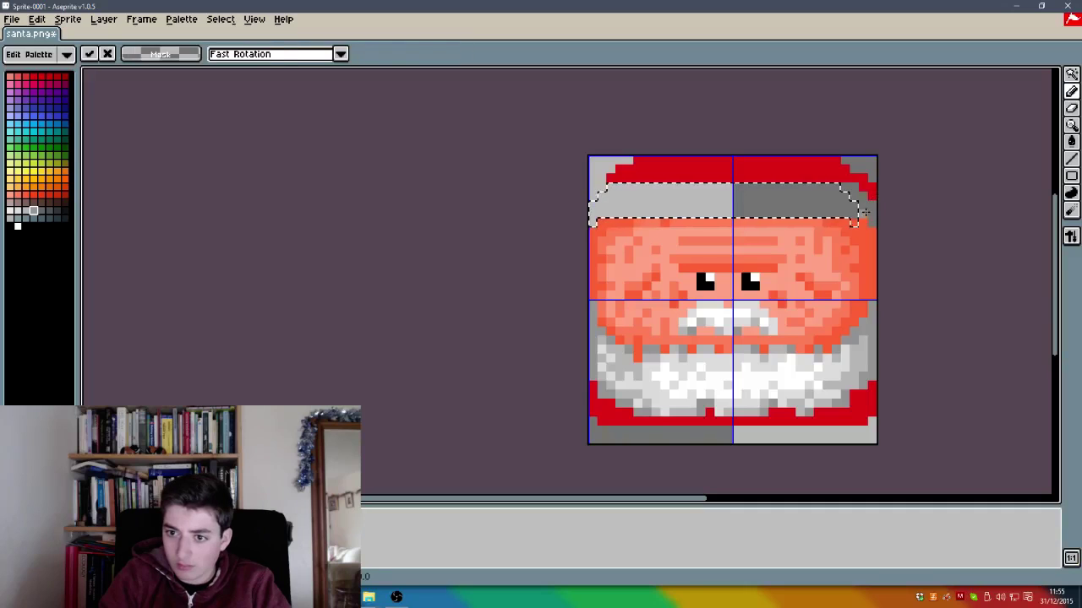
key(ctrl+z)
ctrl+click(876, 211)
key(ctrl+z)
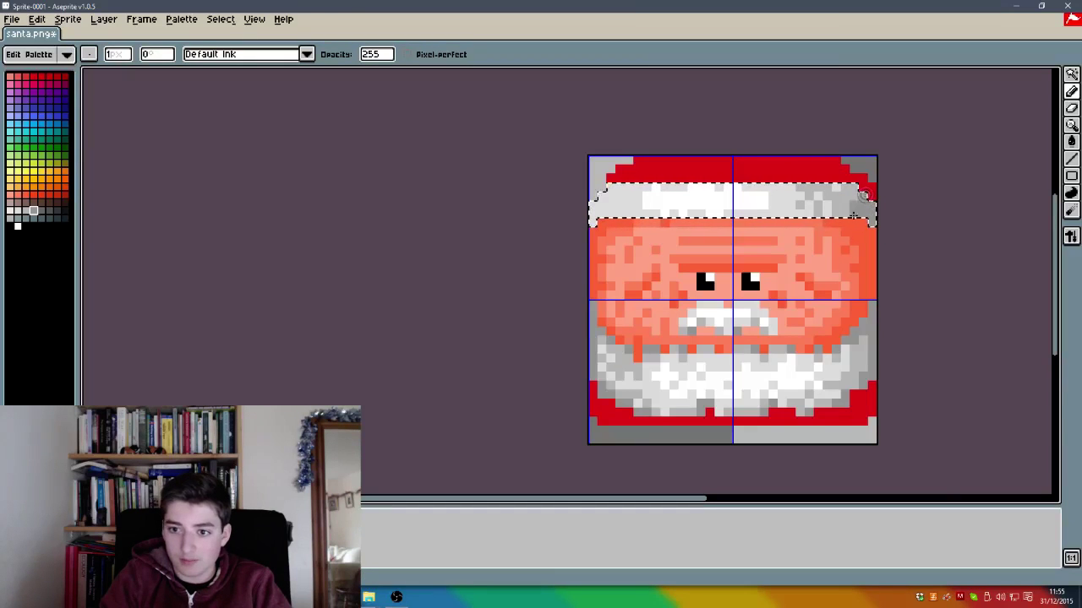
Step: Undo the last stray change, sample a grey from the fur band's right side and shade the band's left end
ctrl+click(842, 206)
key(ctrl+z)
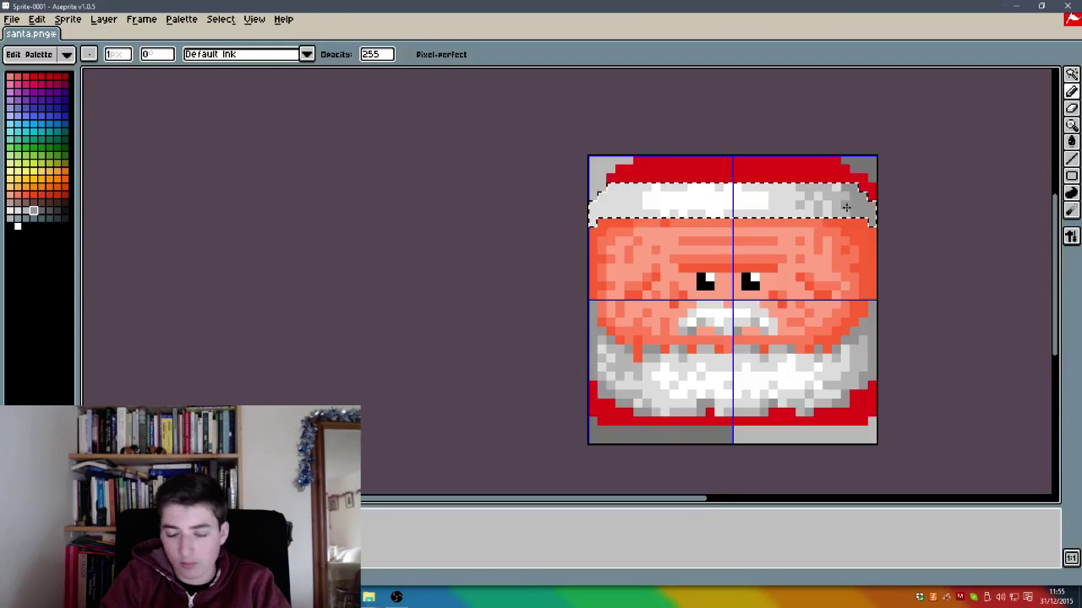
alt+click(831, 191)
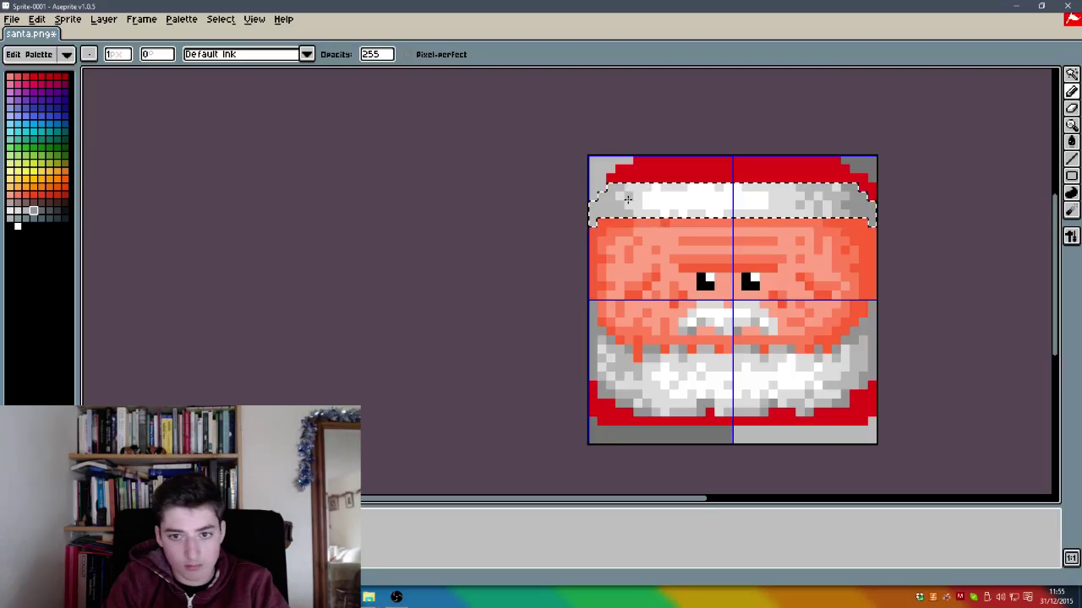
Step: Texture the white part of the hat's fur band with scattered light grey pixels and clear the selection
alt+click(846, 204)
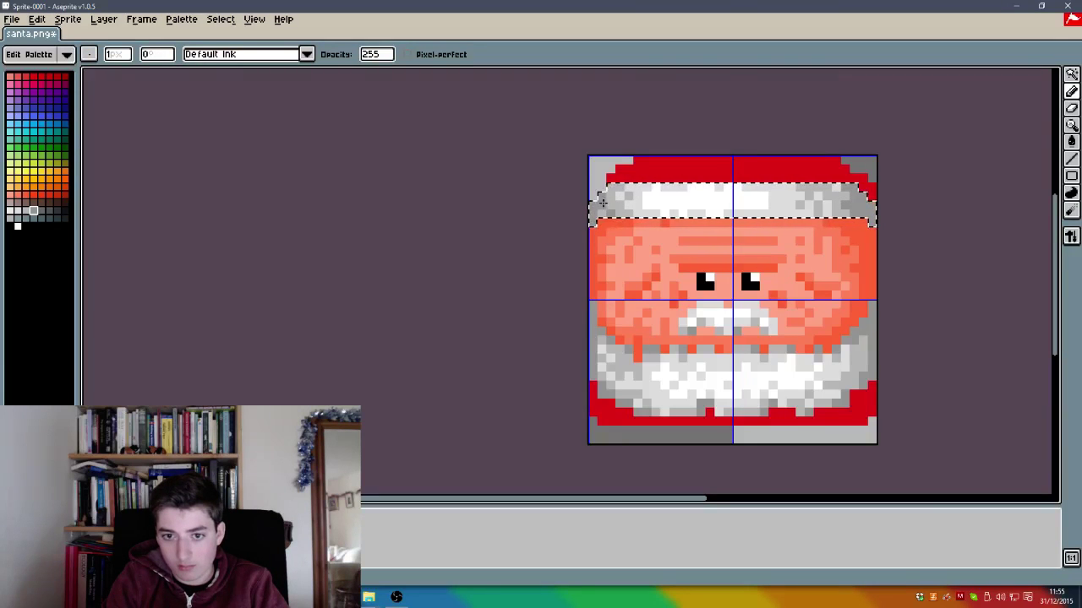
key(alt)
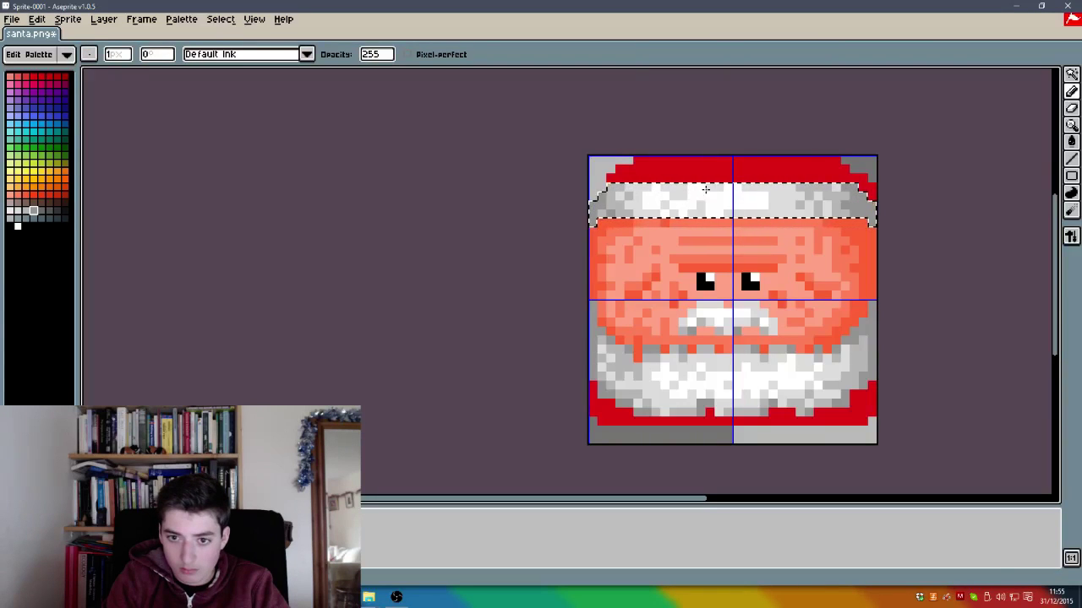
key(ctrl+z)
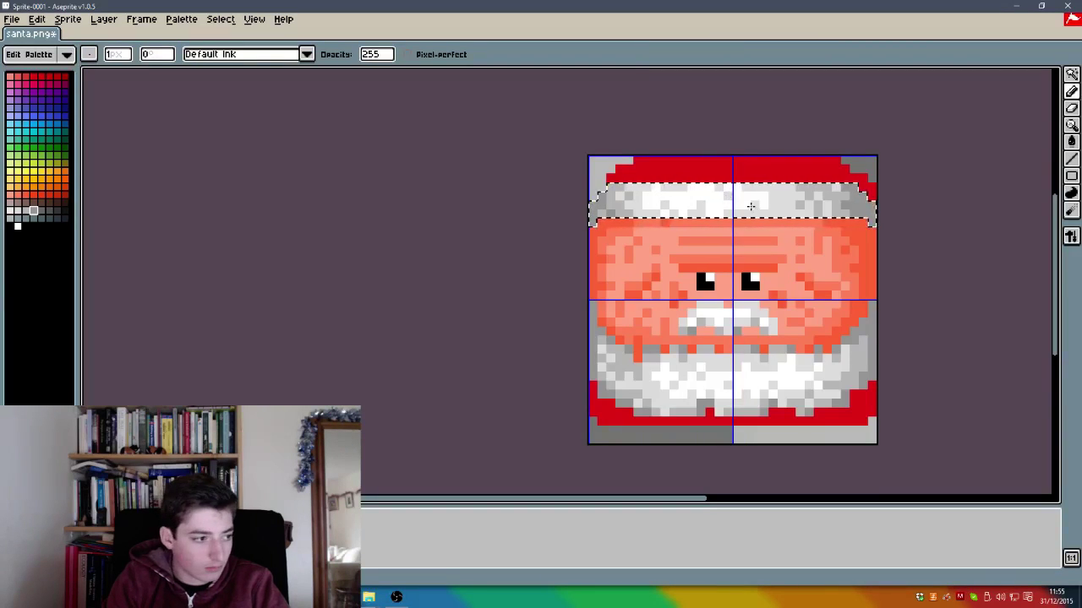
key(ctrl+z)
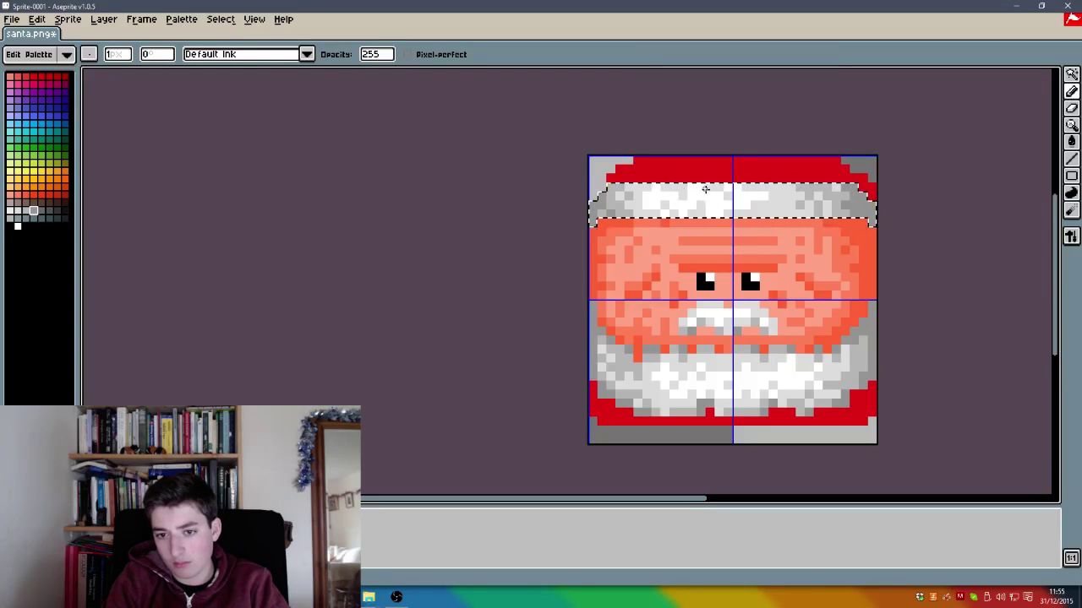
key(ctrl+z)
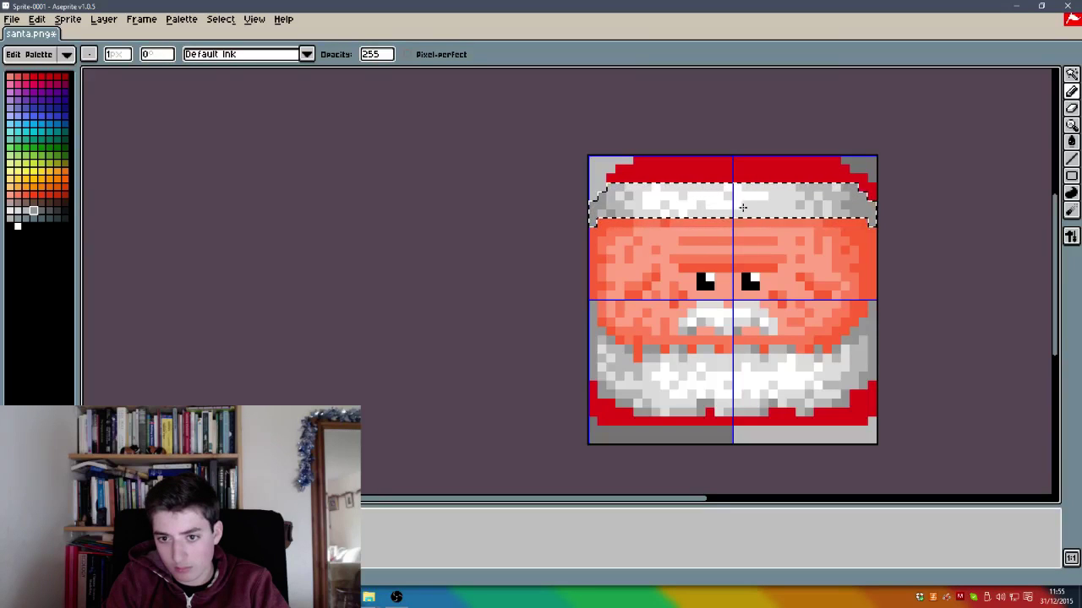
key(alt)
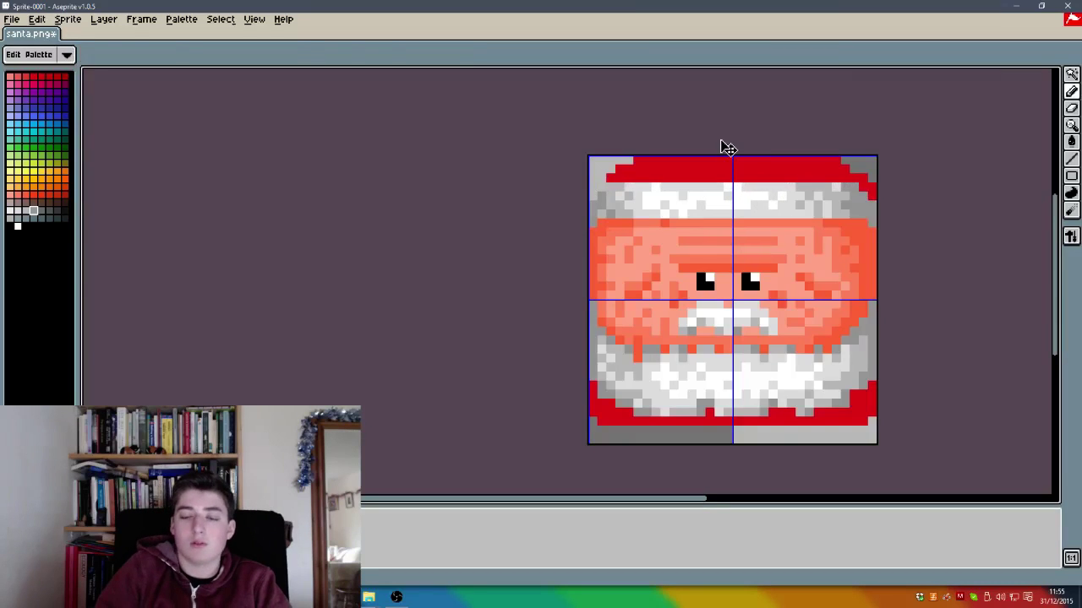
Step: Save the Santa sprite with its textured fur band
scroll(721, 145, down, 3)
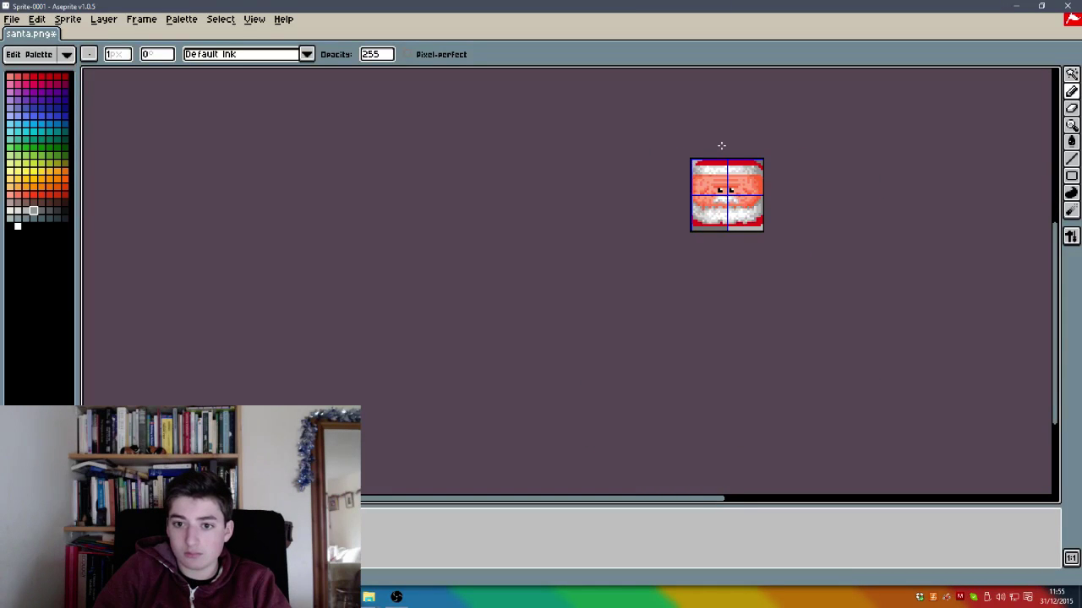
scroll(721, 146, up, 3)
key(ctrl)
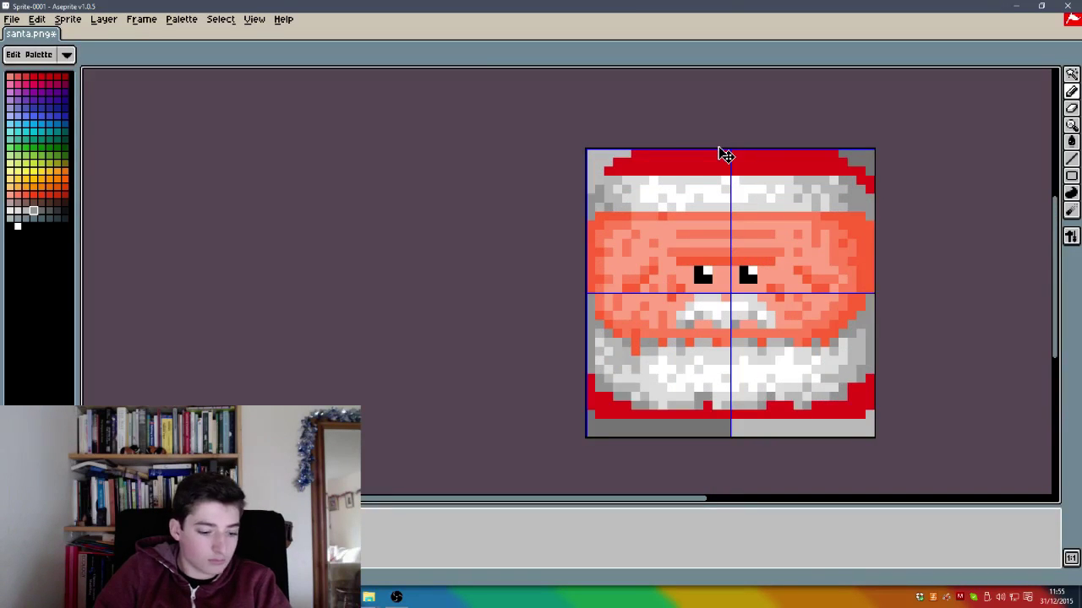
key(ctrl+s)
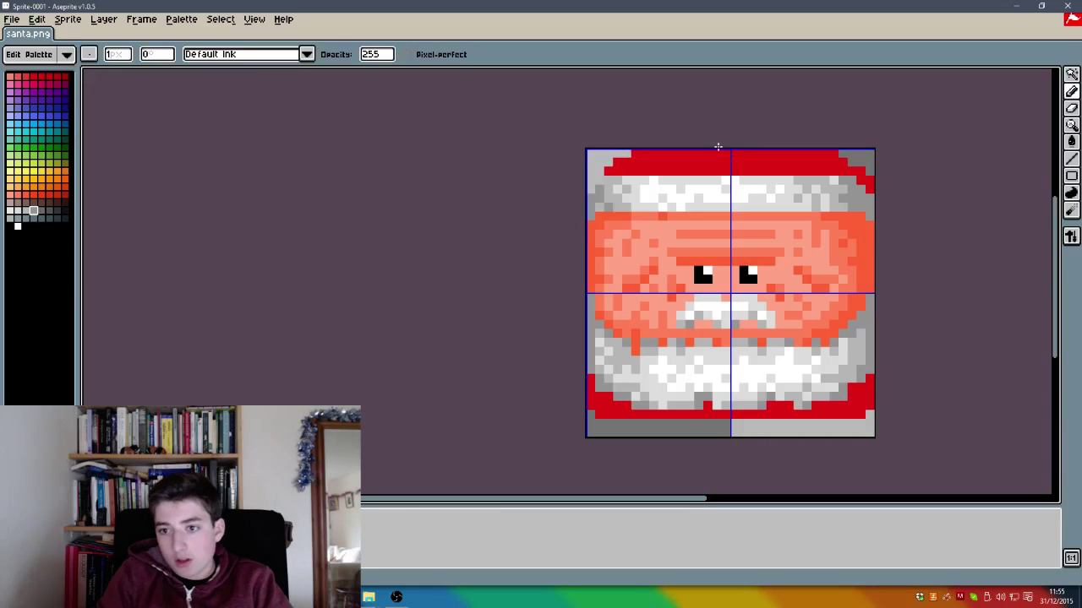
key(alt)
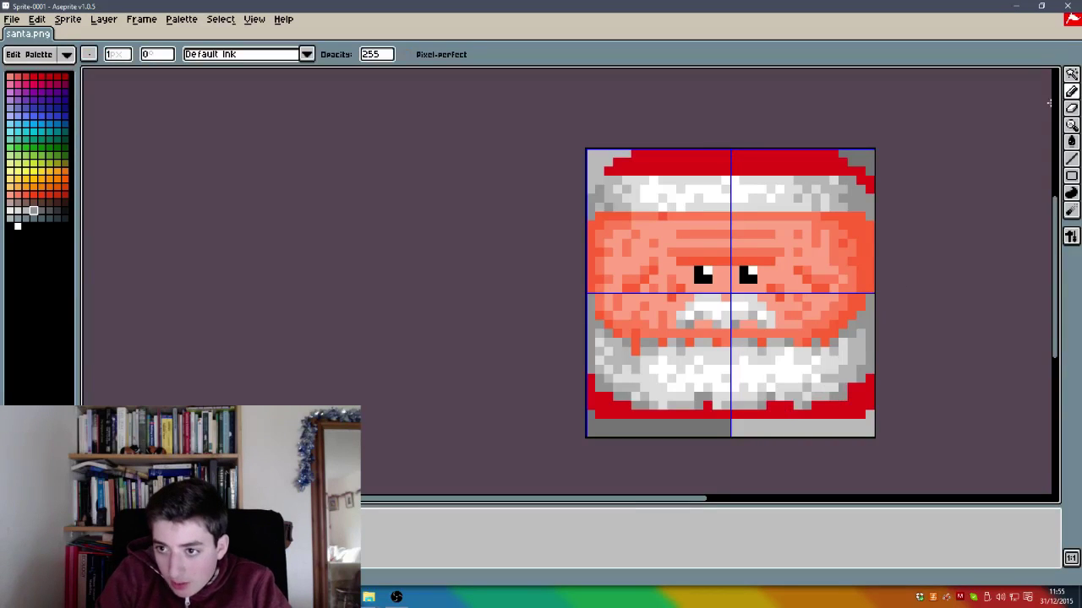
click(1072, 108)
click(1071, 92)
key(alt)
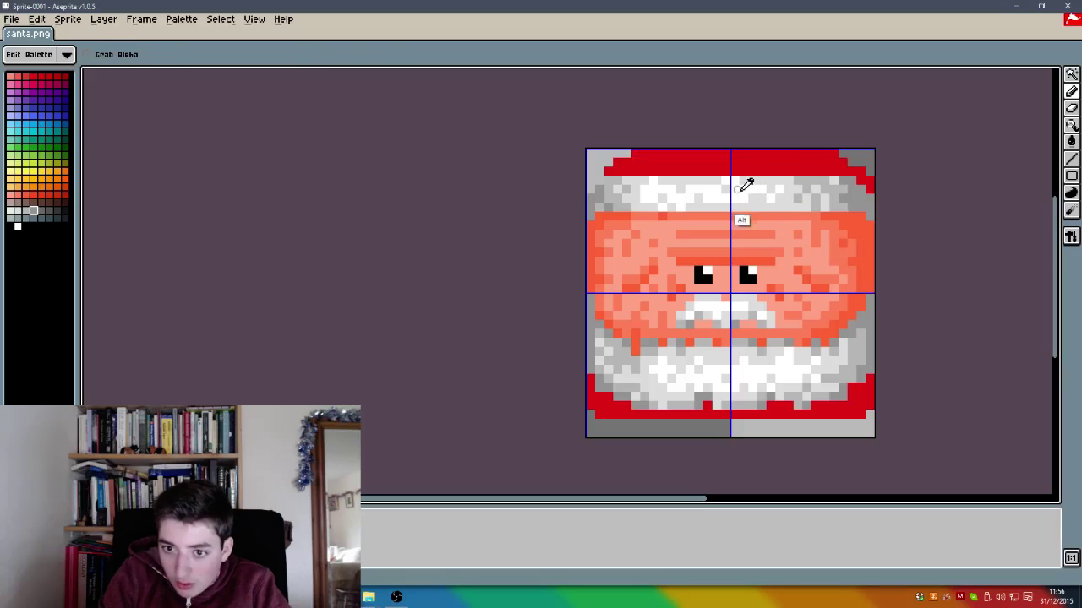
drag(870, 415, 835, 416)
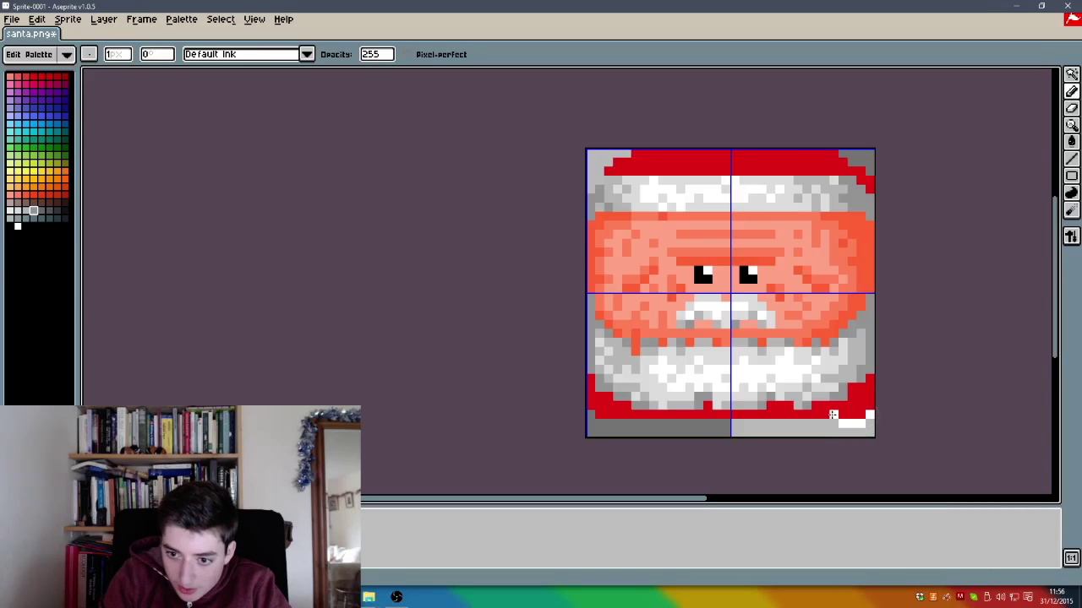
mouse_move(591, 416)
mouse_down()
mouse_move(592, 425)
mouse_move(744, 425)
mouse_up()
key(ctrl)
key(ctrl+z)
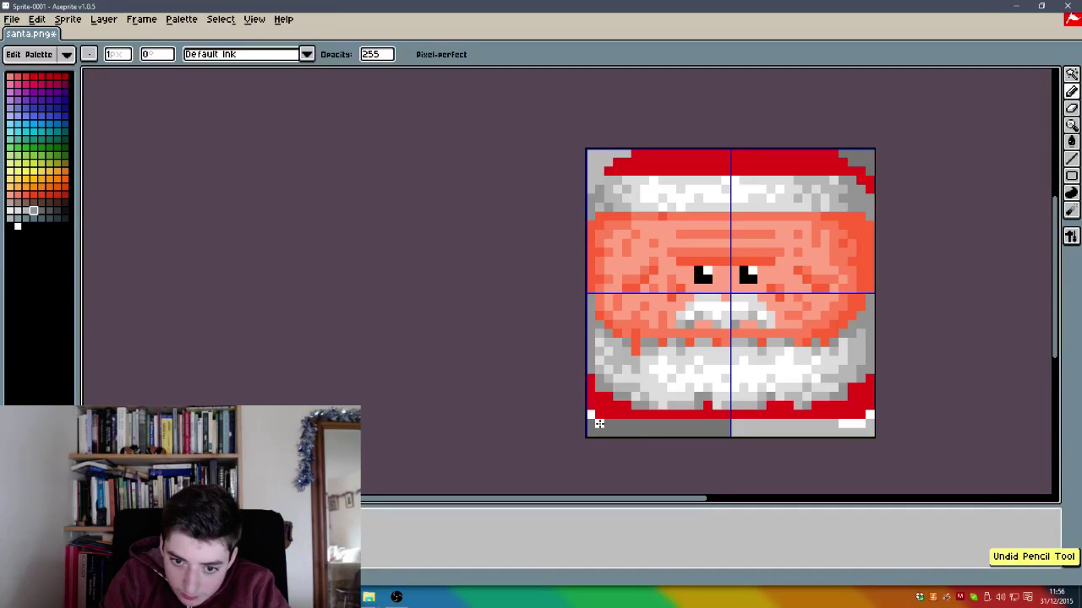
drag(598, 423, 668, 425)
key(ctrl+z)
drag(597, 423, 838, 425)
key(ctrl+z)
key(ctrl+z)
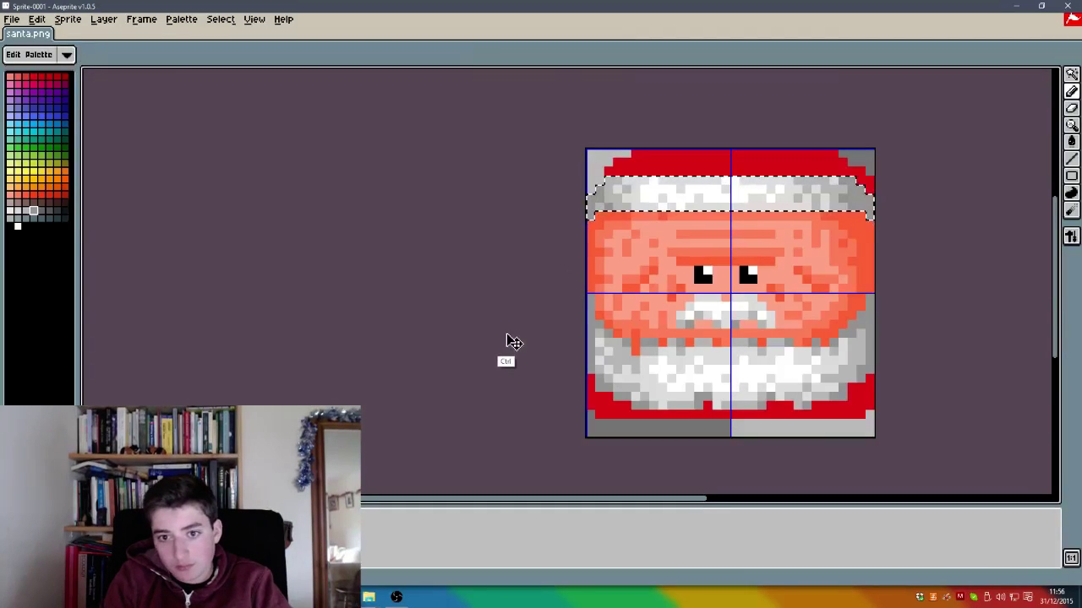
key(ctrl+y)
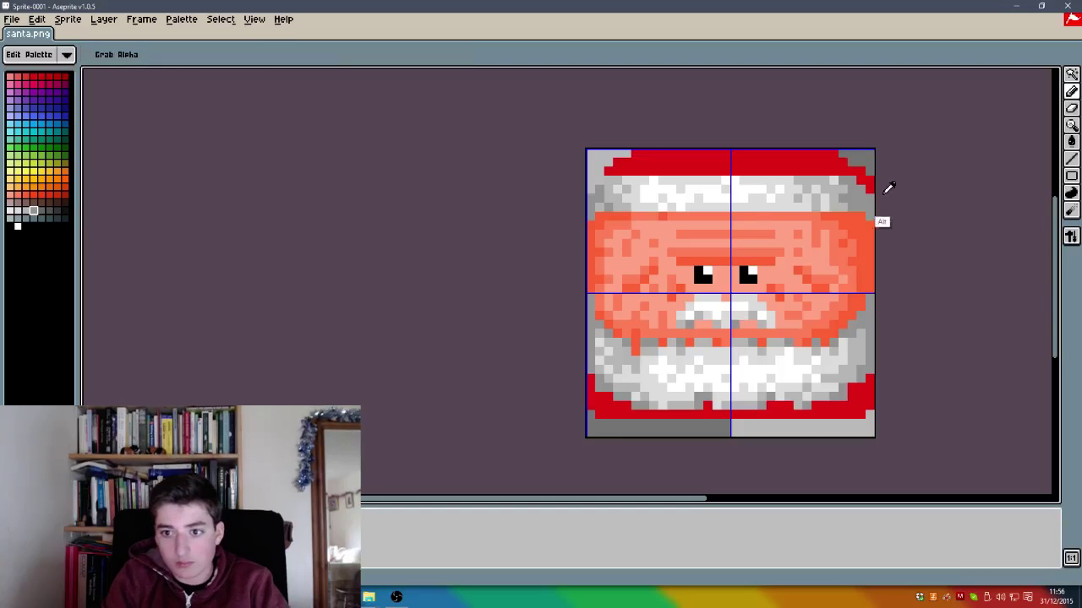
Step: Shade the right end of the hat's fur band and the beard's upper right edge with a darker grey
click(43, 212)
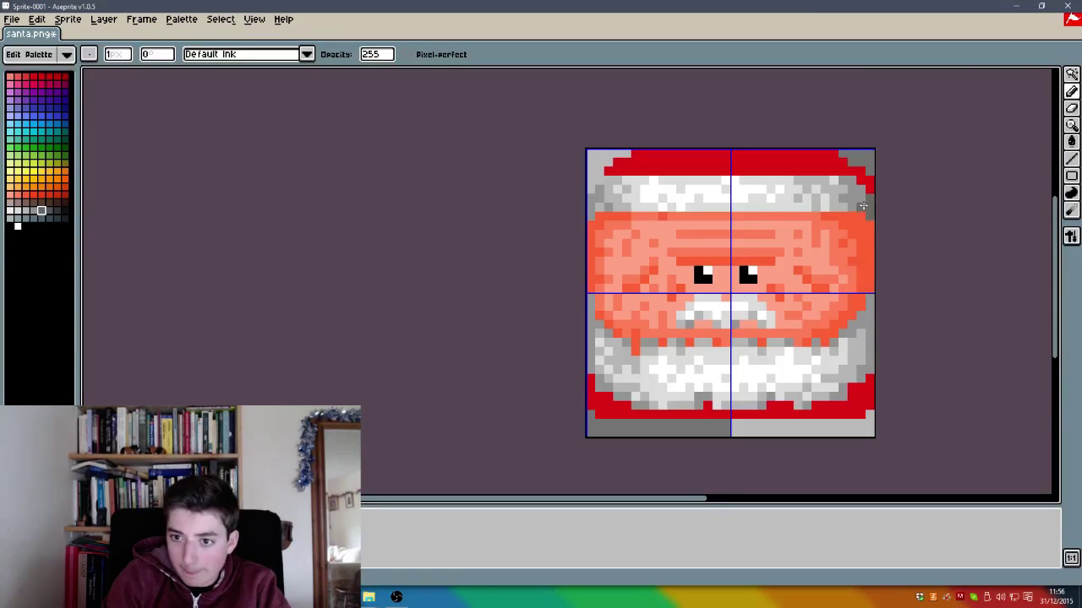
drag(862, 205, 855, 181)
key(ctrl+z)
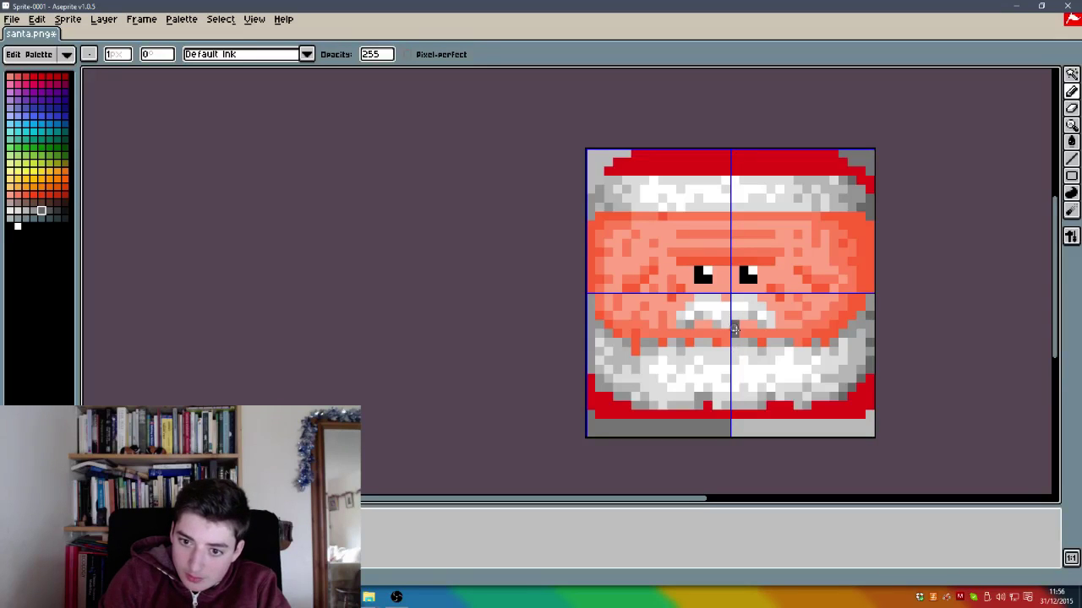
key(ctrl+z)
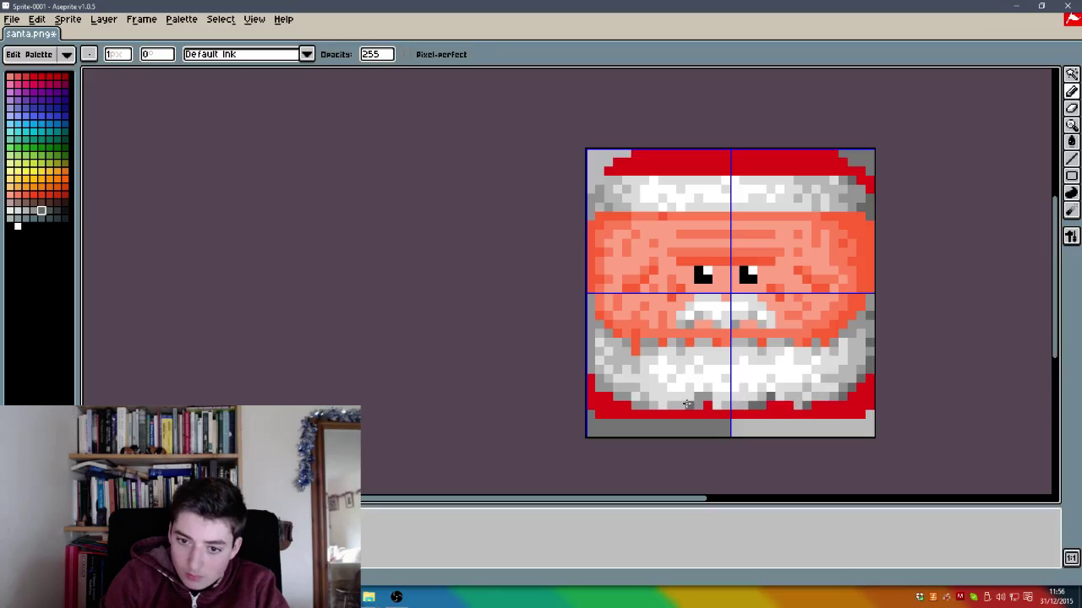
Step: Add dark grey shading pixels along the beard's lower and side edges, and undo the white patch on the red collar
click(699, 406)
click(708, 397)
click(634, 409)
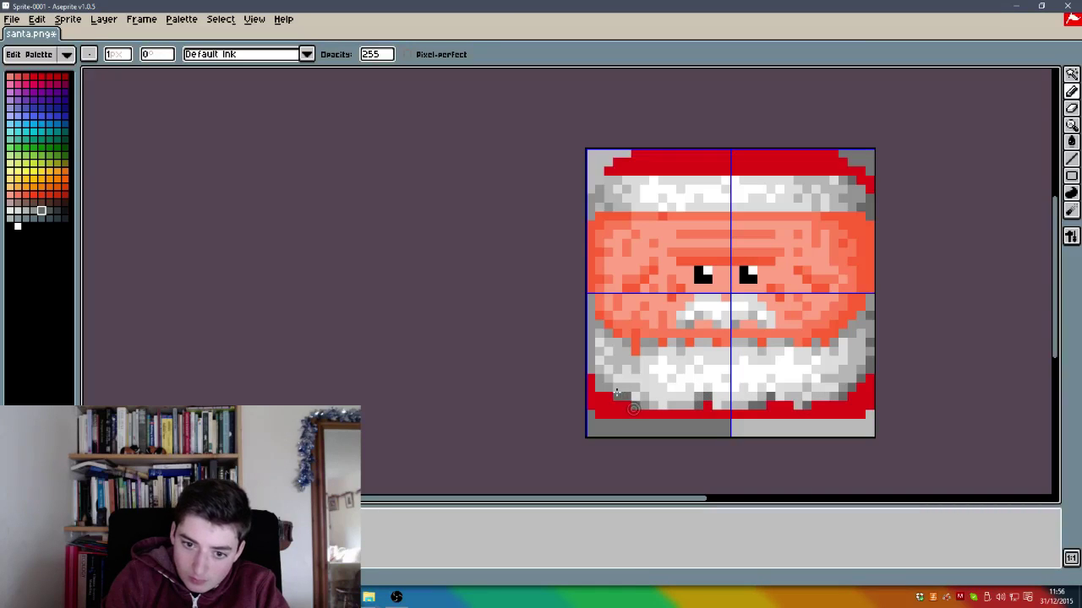
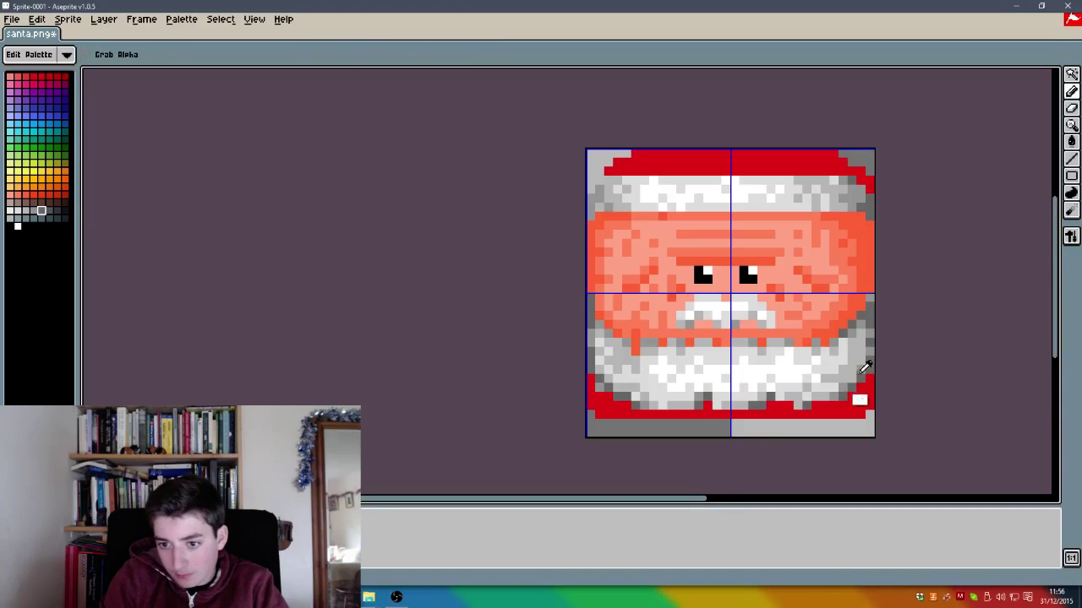
key(ctrl+z)
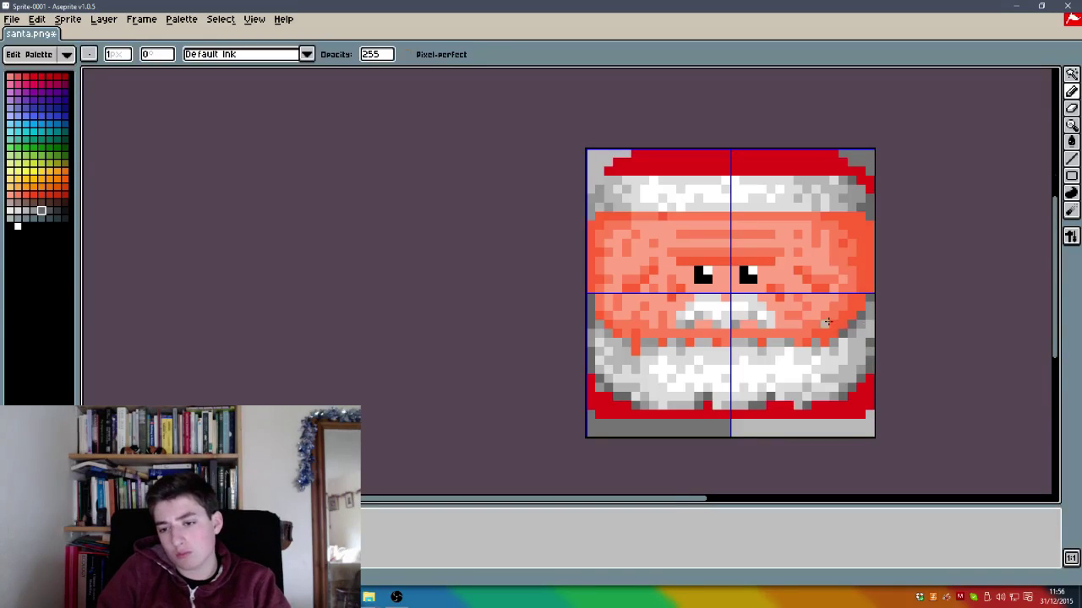
Step: Hide the blue grid lines over the sprite
scroll(828, 322, down, 3)
scroll(804, 314, up, 1)
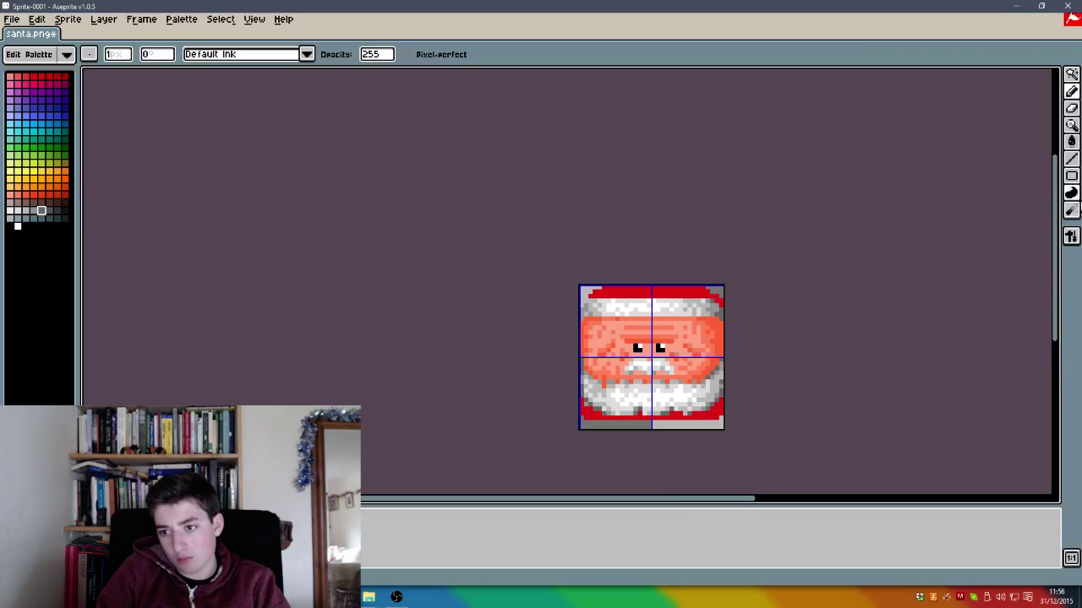
click(1069, 240)
click(759, 89)
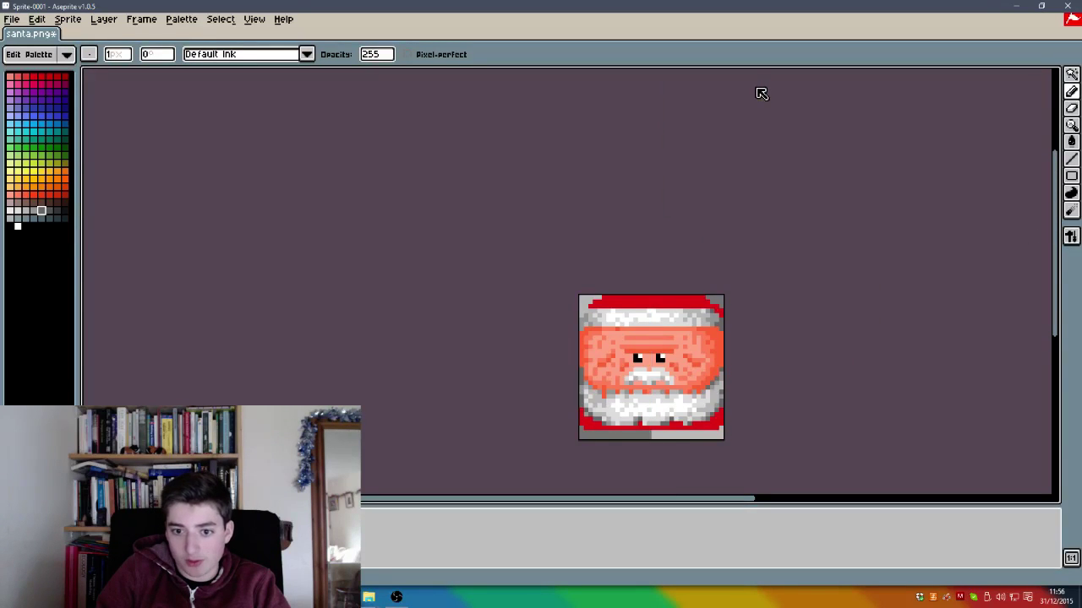
Step: Touch up the grey shading pixels along the beard's left edge and save the sprite
scroll(660, 448, up, 1)
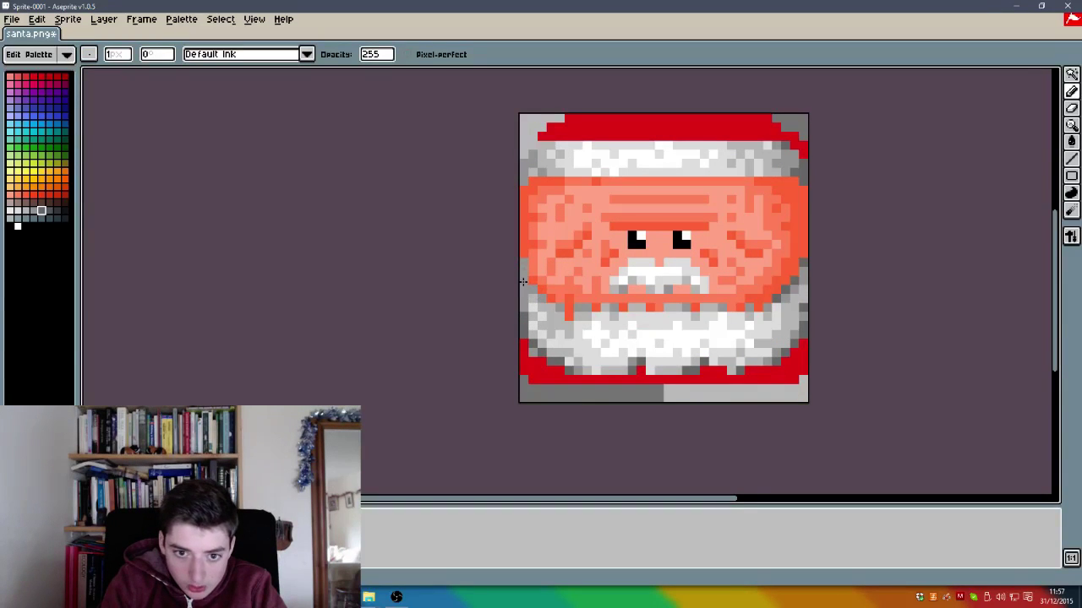
key(alt)
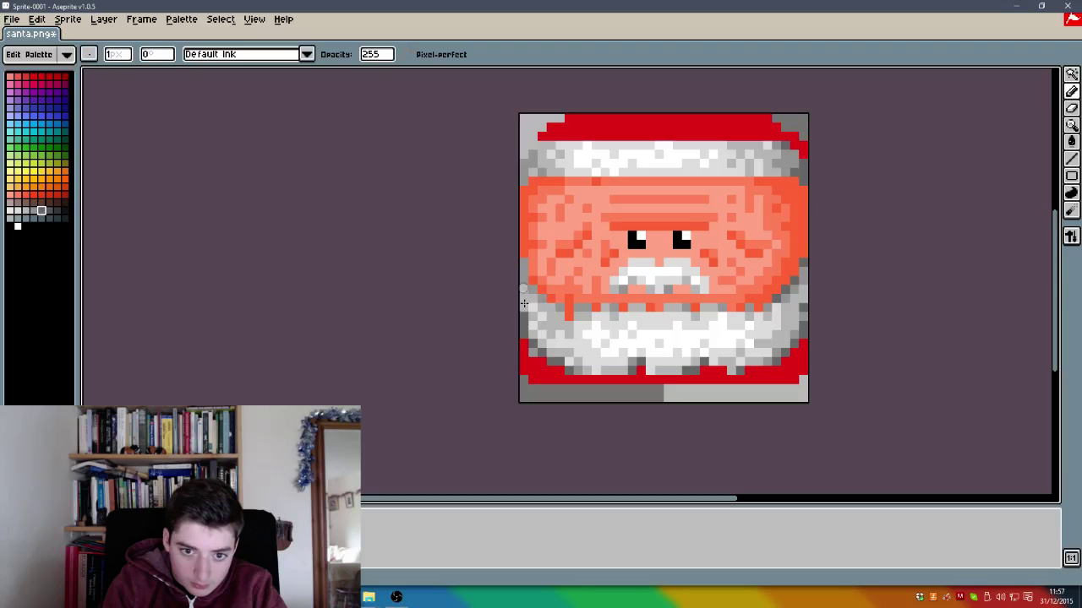
key(alt)
key(alt)
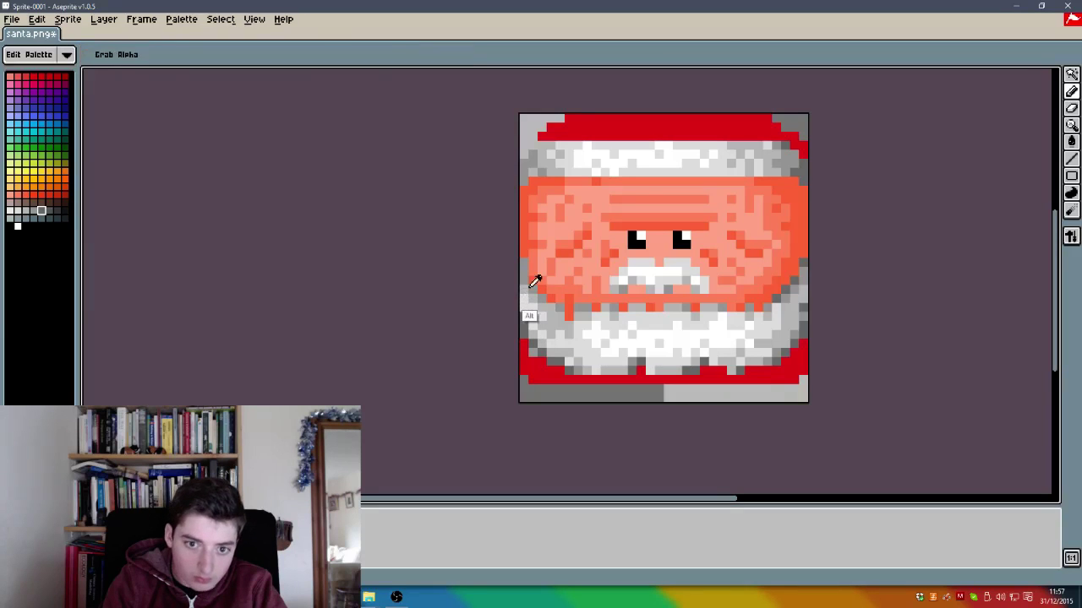
key(alt)
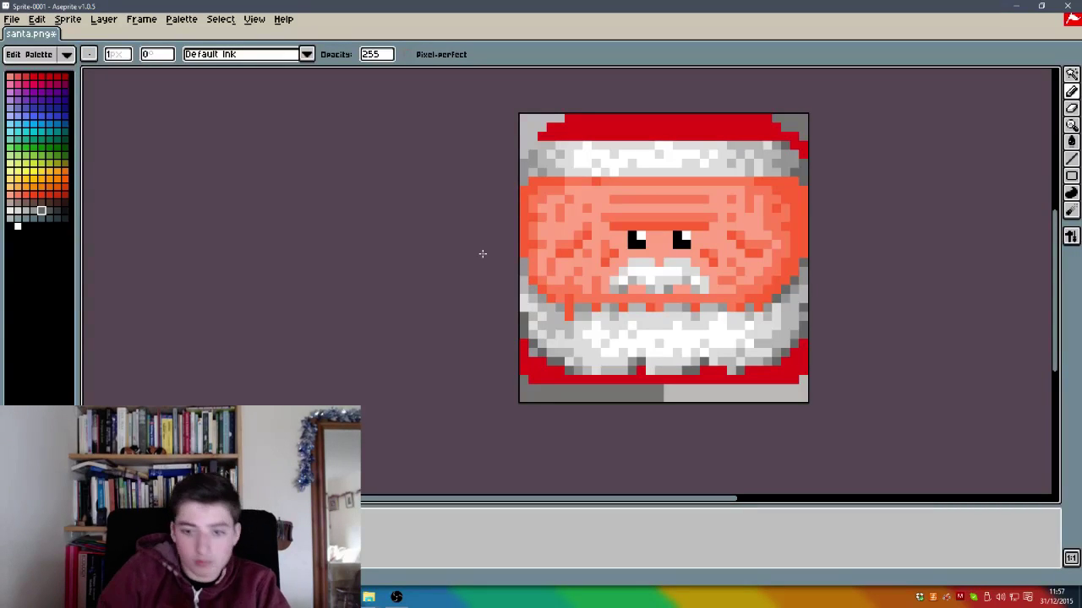
scroll(620, 253, down, 4)
key(ctrl+s)
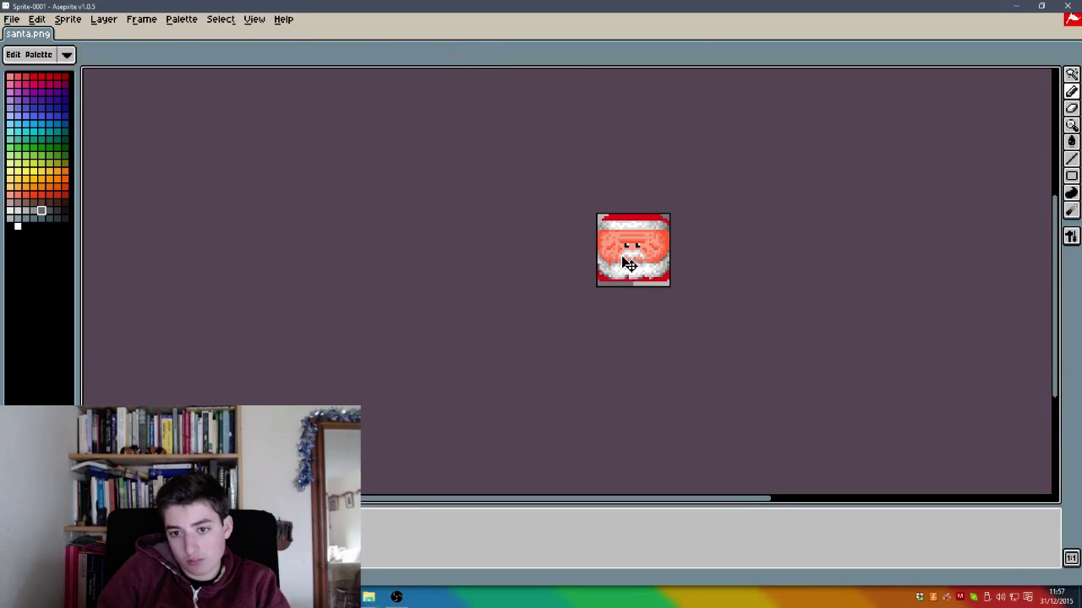
Step: Shade the face's right edge and its lower right curve above the beard with a deeper orange-red
scroll(621, 256, down, 1)
scroll(656, 237, up, 5)
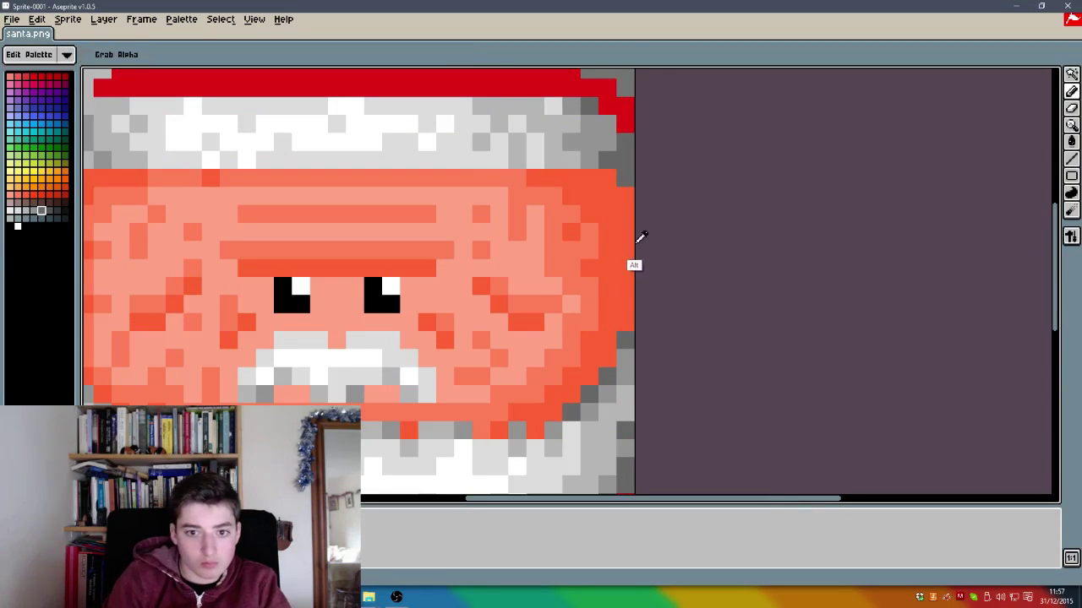
alt+click(637, 241)
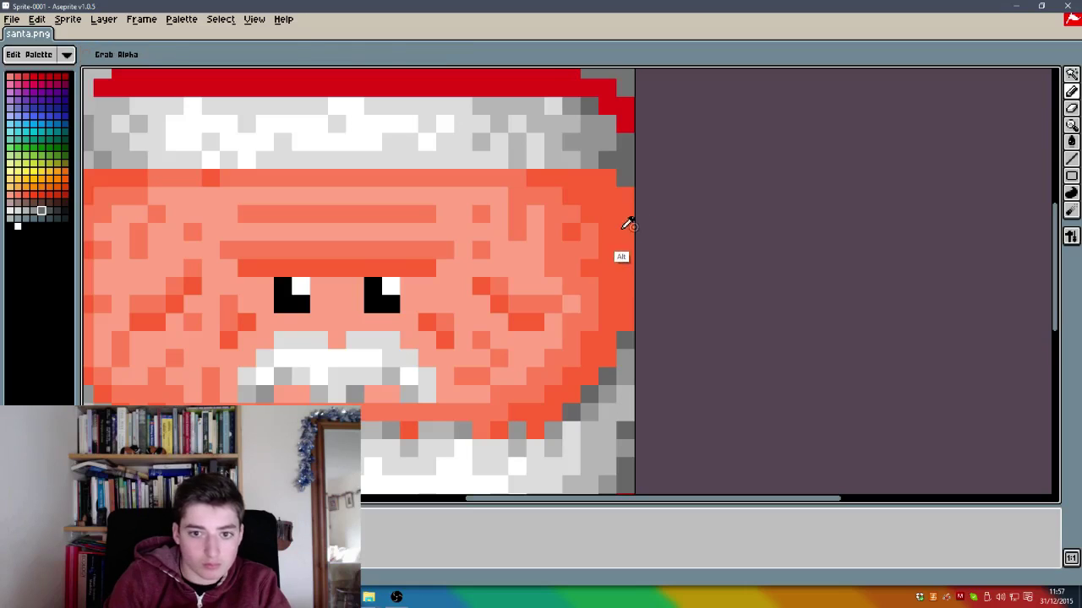
click(32, 195)
mouse_move(616, 302)
mouse_down()
mouse_move(629, 221)
mouse_move(608, 187)
mouse_move(588, 180)
mouse_move(628, 206)
mouse_move(589, 199)
mouse_up()
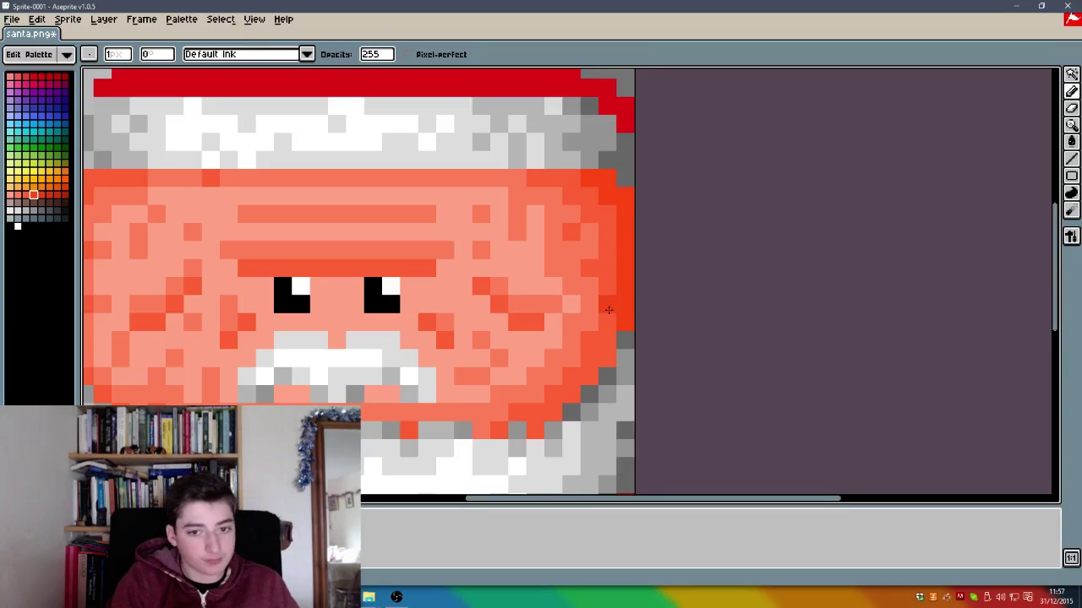
click(626, 357)
mouse_move(625, 365)
mouse_down()
mouse_move(600, 360)
mouse_move(538, 430)
mouse_up()
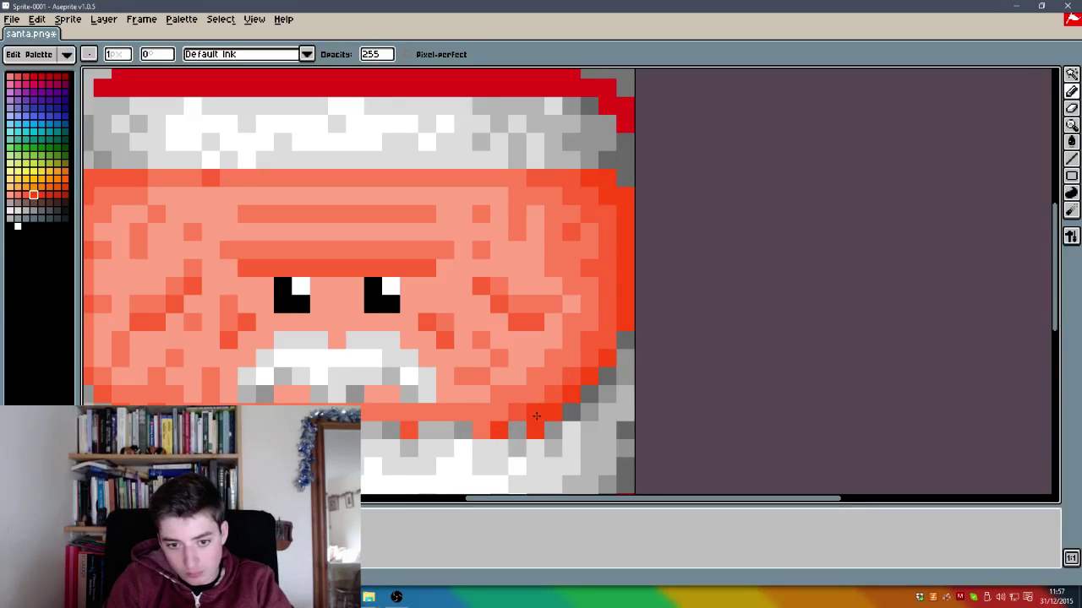
Step: Shade the face's left edge with deeper orange-red pixels and save the sprite
drag(826, 501, 780, 500)
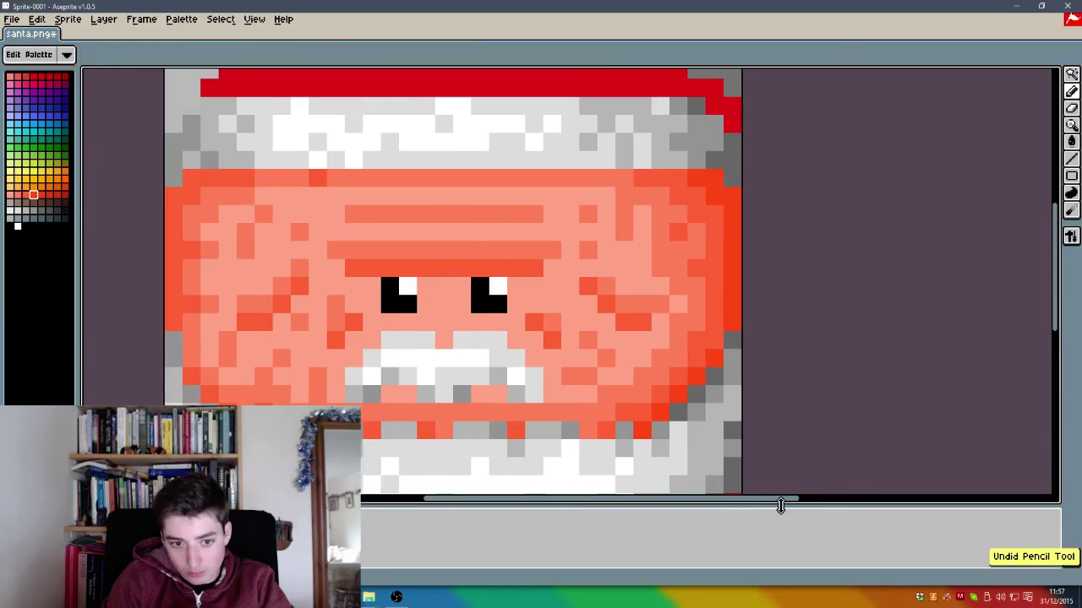
click(173, 302)
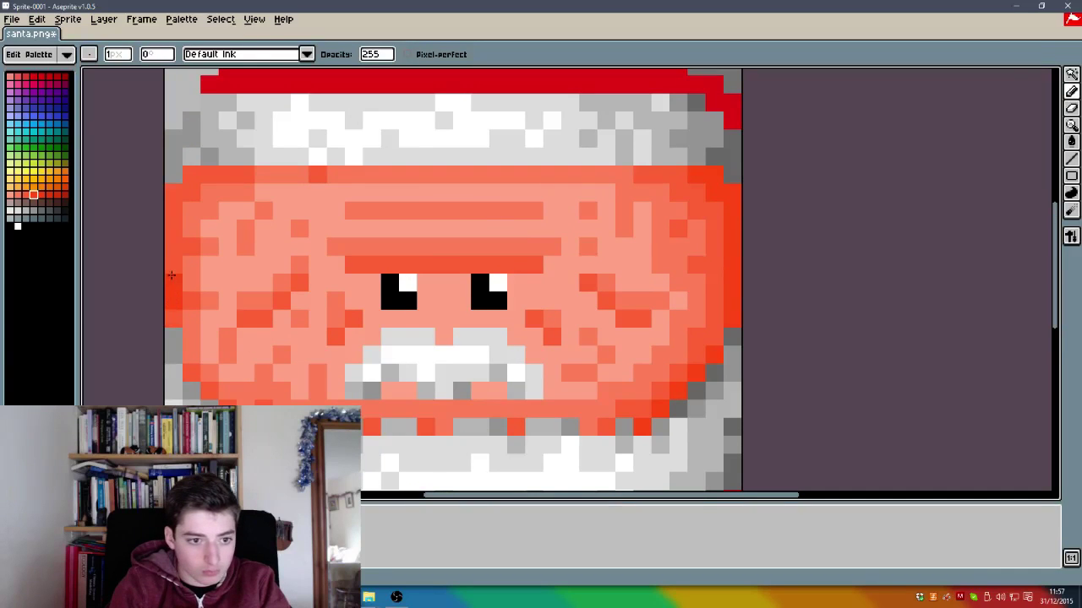
click(191, 175)
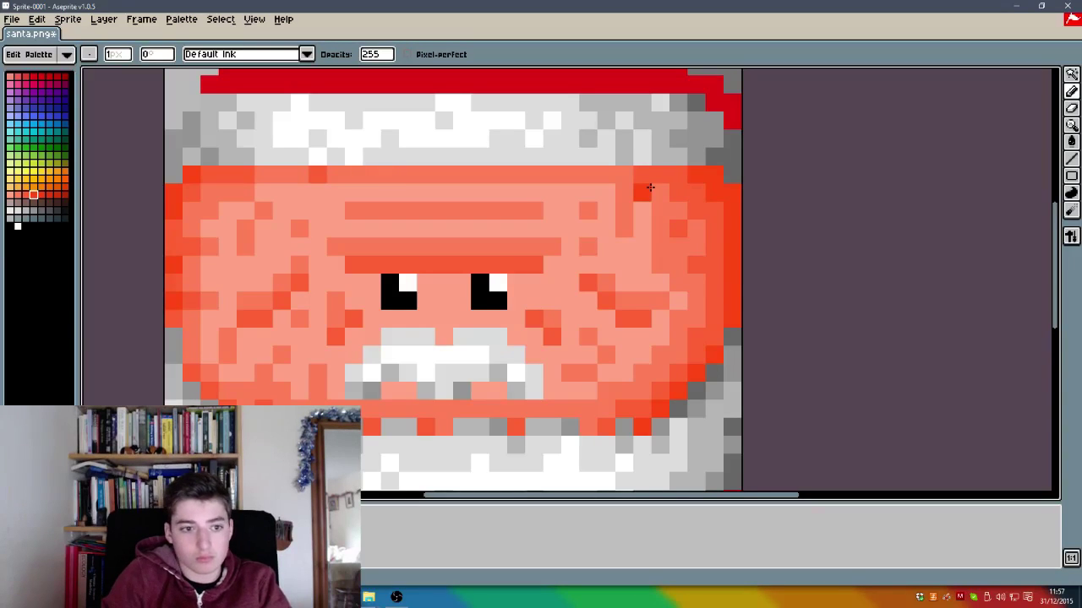
key(alt)
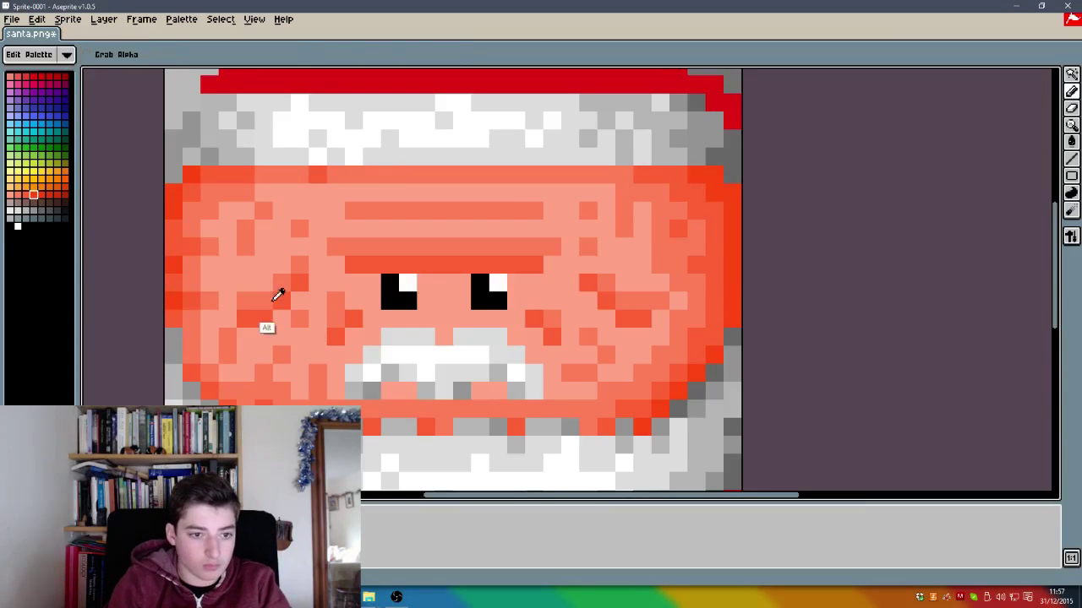
key(ctrl)
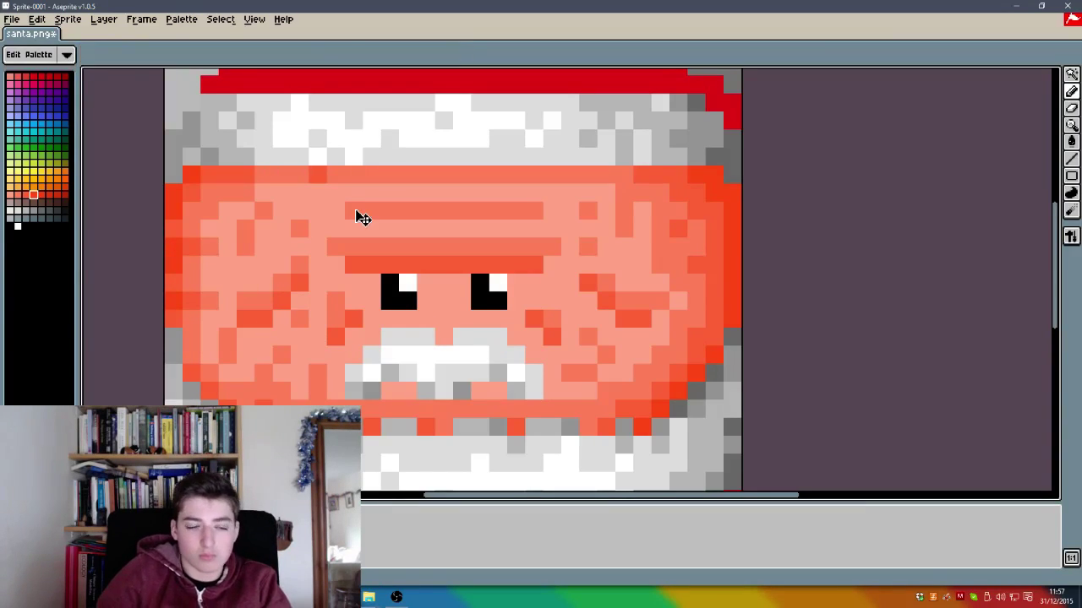
scroll(361, 218, down, 5)
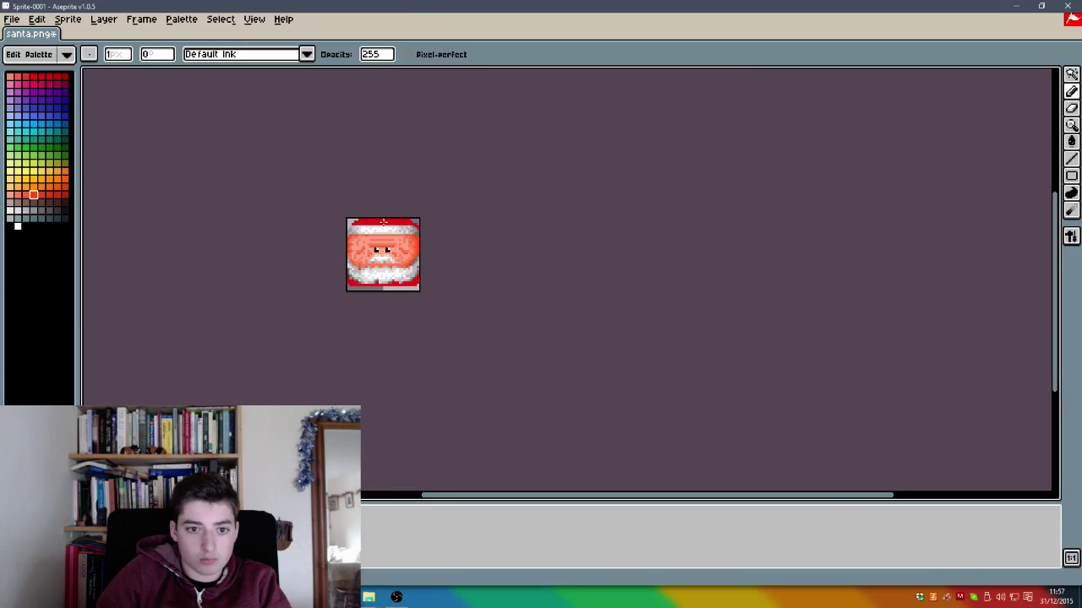
key(ctrl+s)
Step: Select the red area of the hat together with the red collar below the beard using the Magic Wand
scroll(385, 224, up, 1)
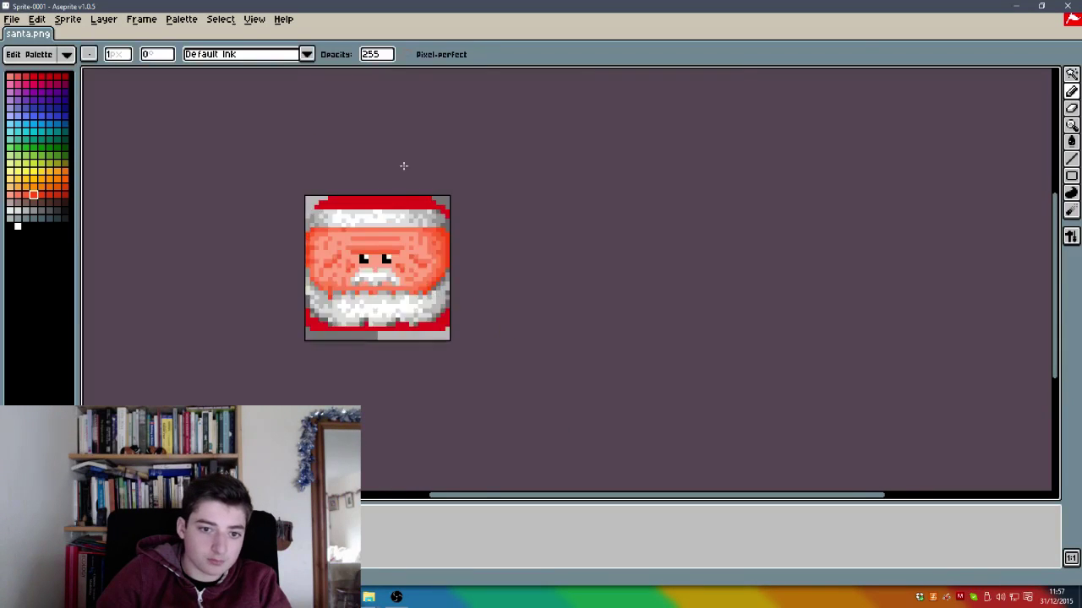
scroll(403, 165, up, 1)
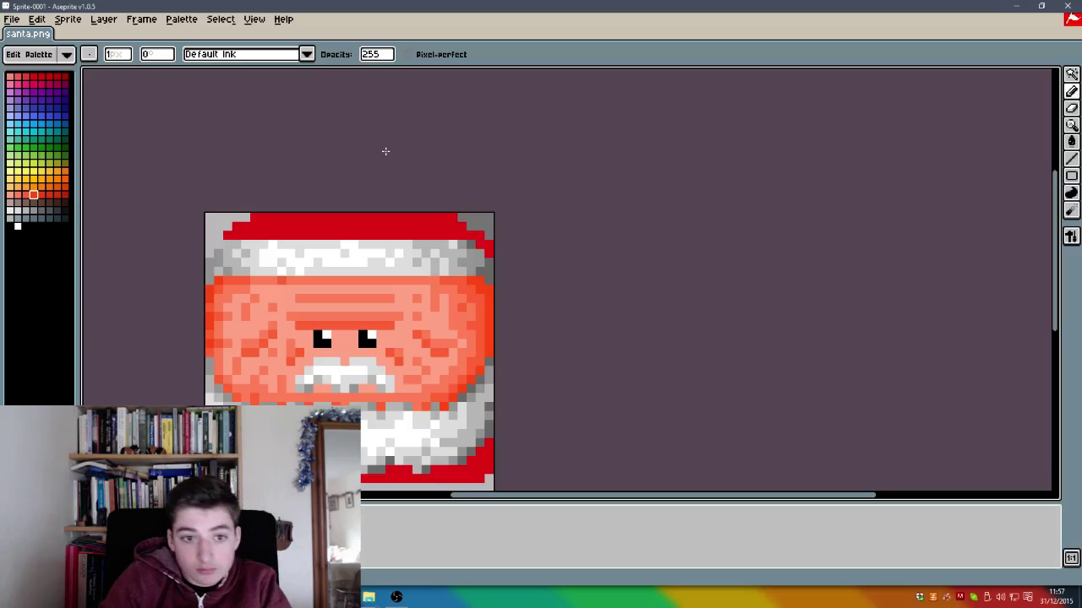
click(1072, 76)
click(427, 226)
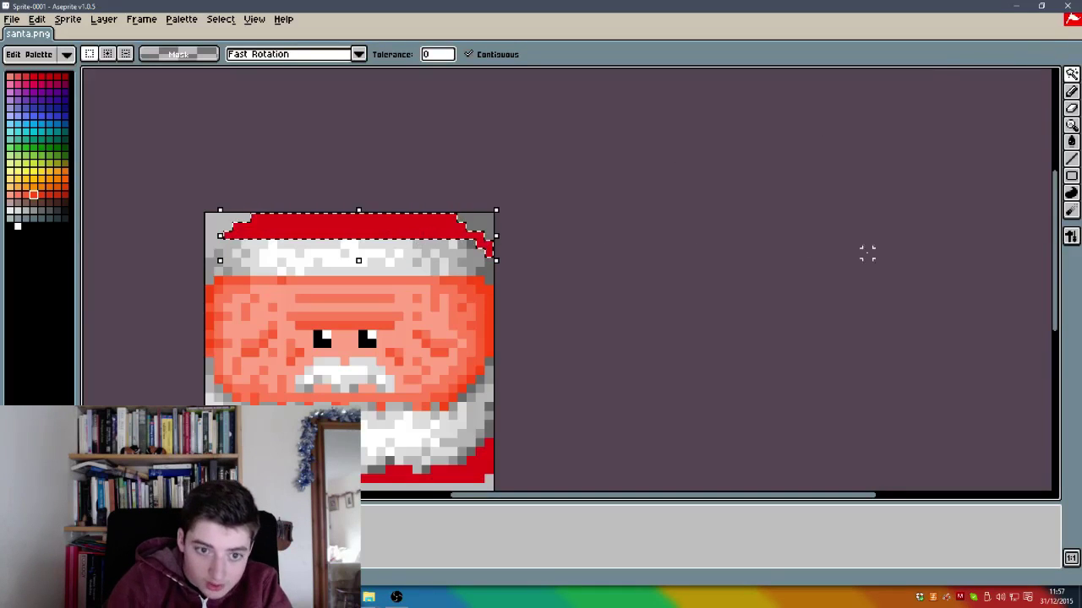
drag(1056, 287, 1051, 338)
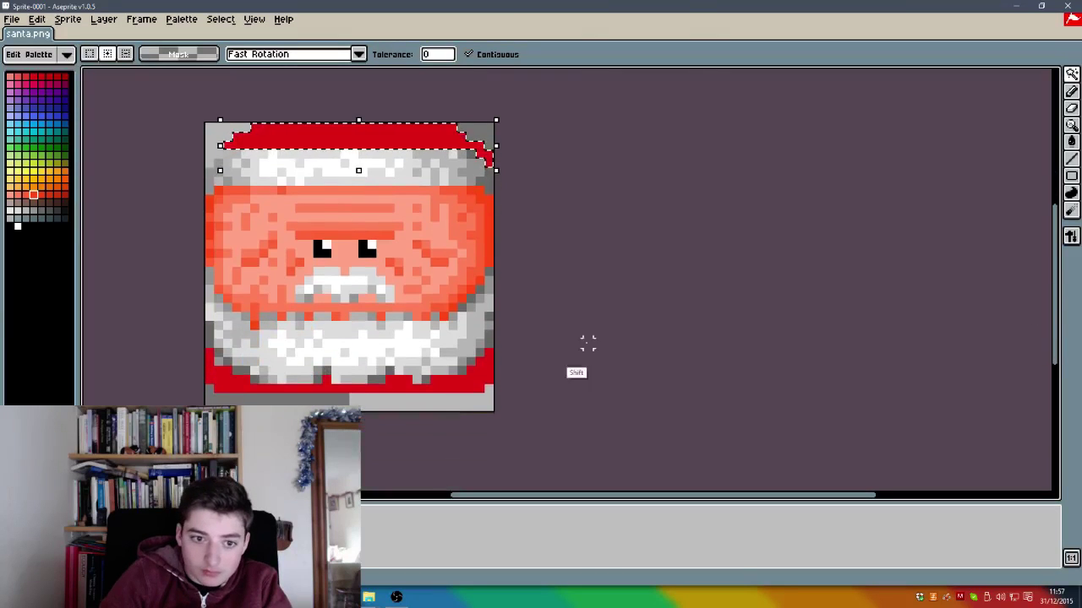
shift+click(484, 372)
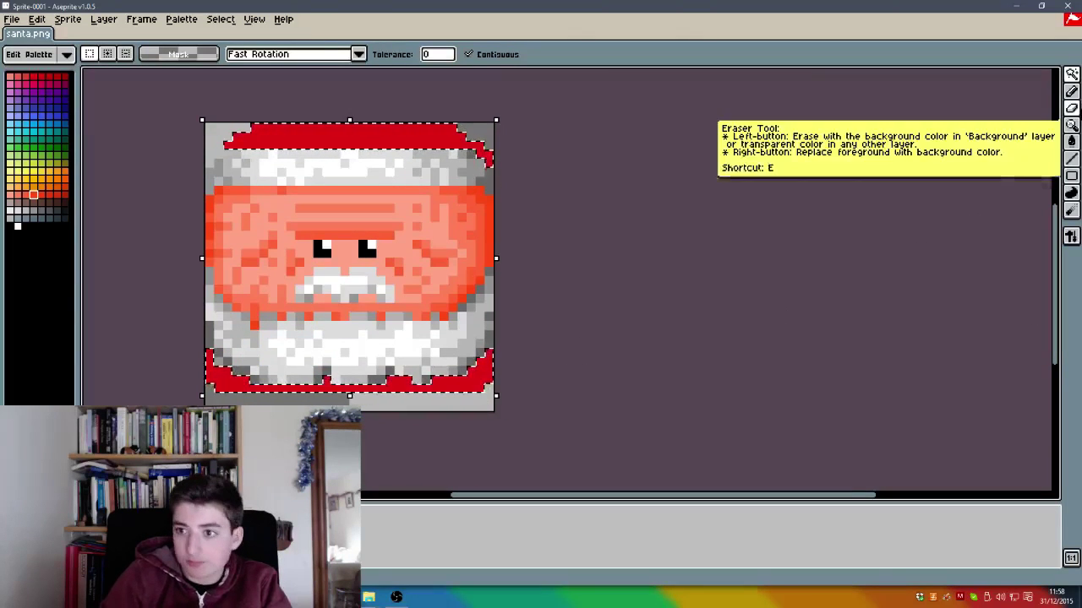
Step: Paint highlight pixels in two lighter reds across the middle of the hat and collar within the selection
click(1071, 91)
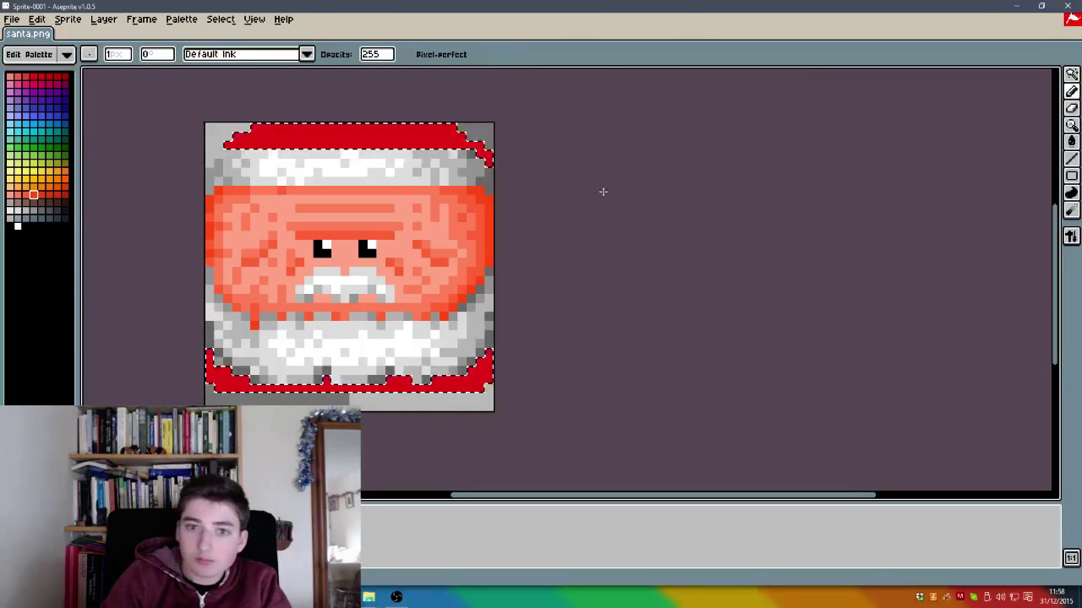
click(33, 77)
click(348, 139)
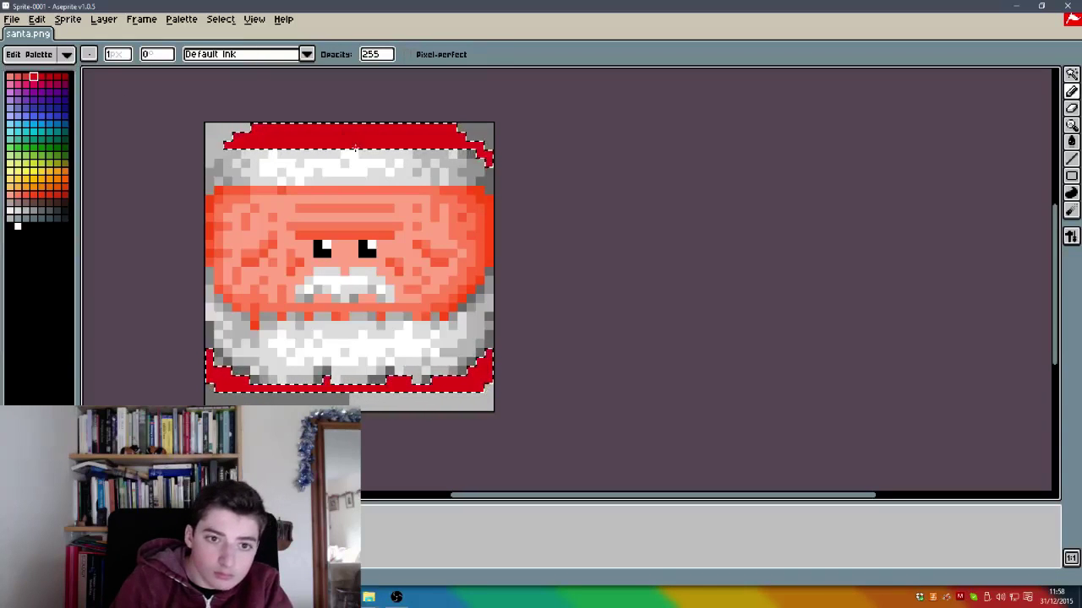
click(26, 77)
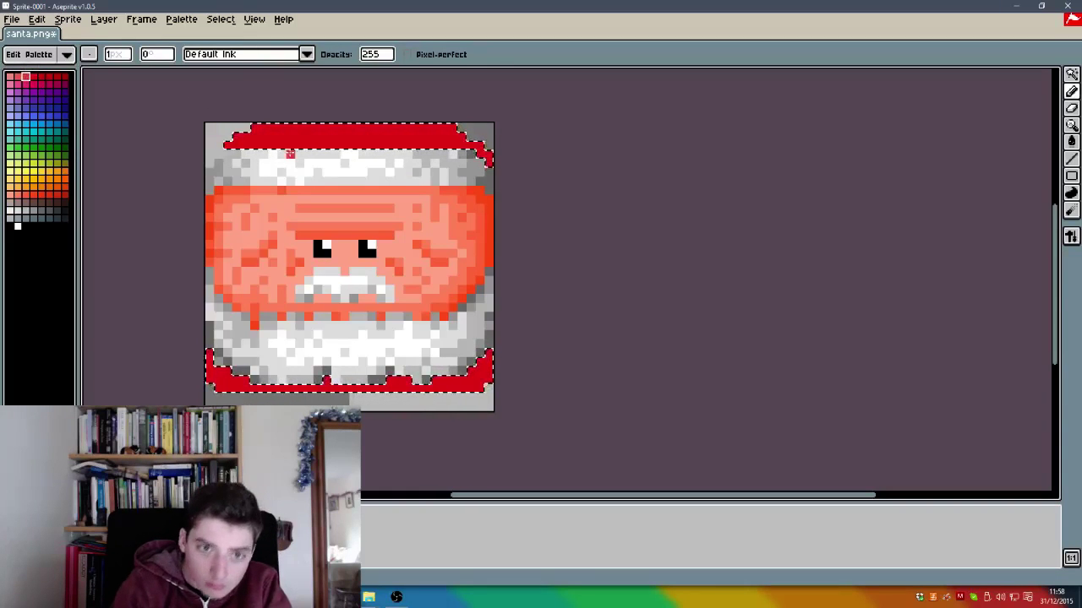
key(ctrl+z)
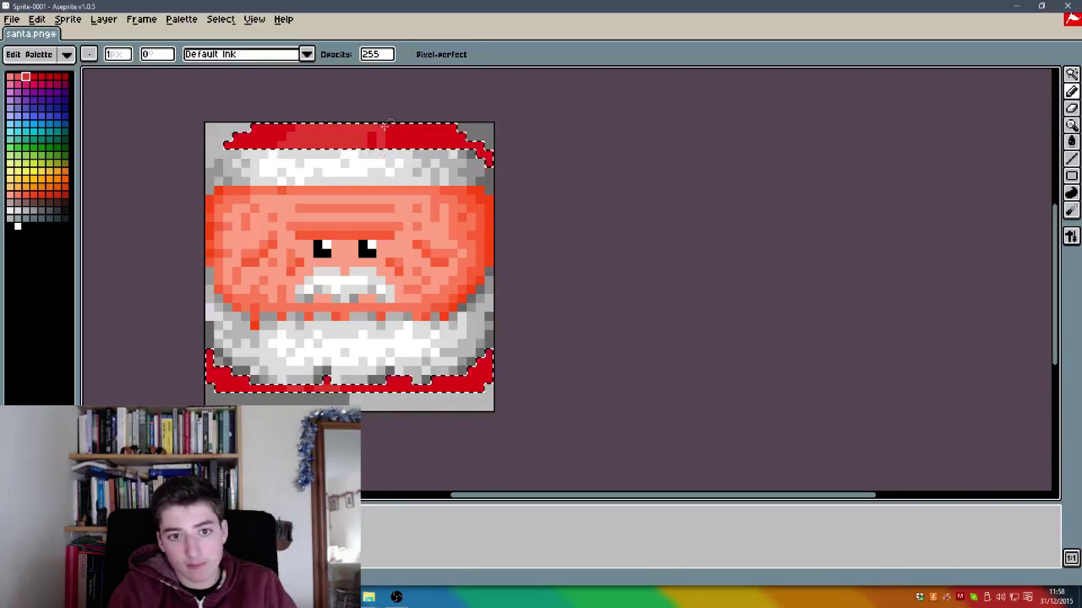
click(17, 77)
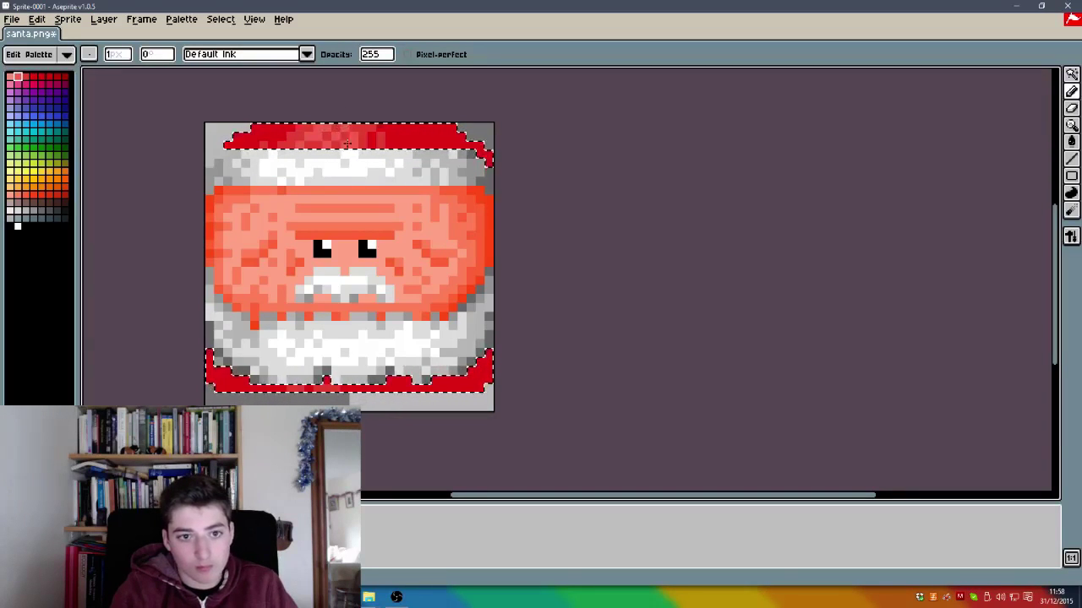
Step: Blend the highlight's edge with the base red and shade the right side of the hat and collar in darker reds
click(40, 78)
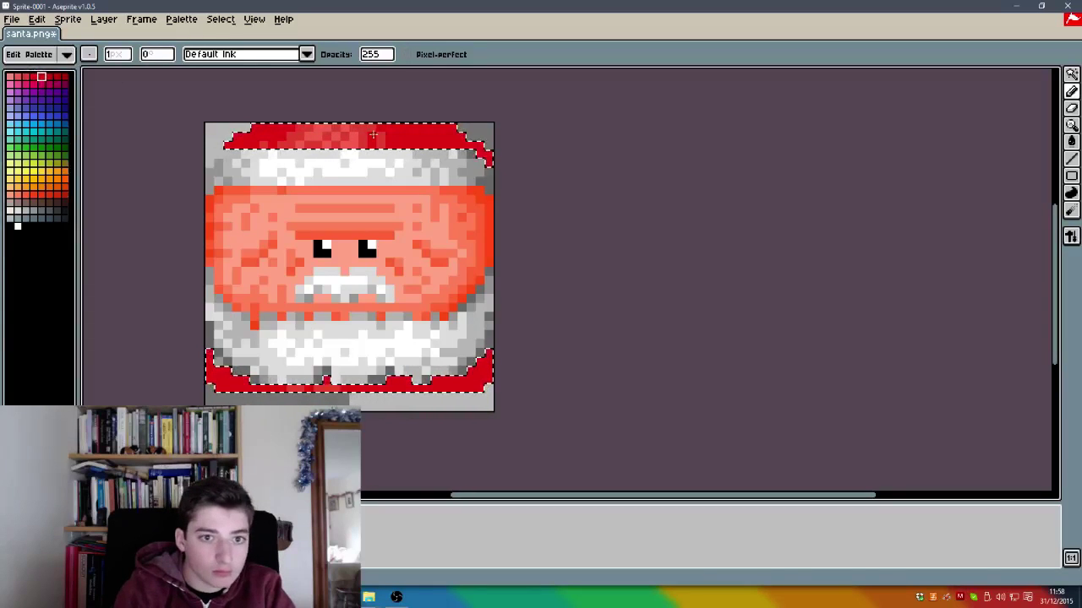
click(49, 77)
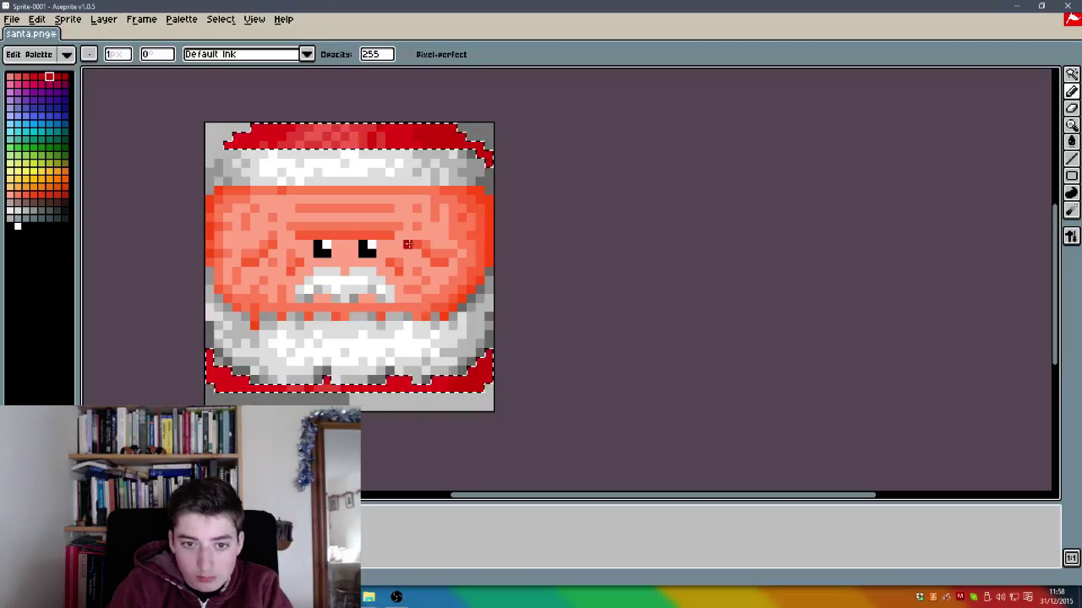
click(58, 77)
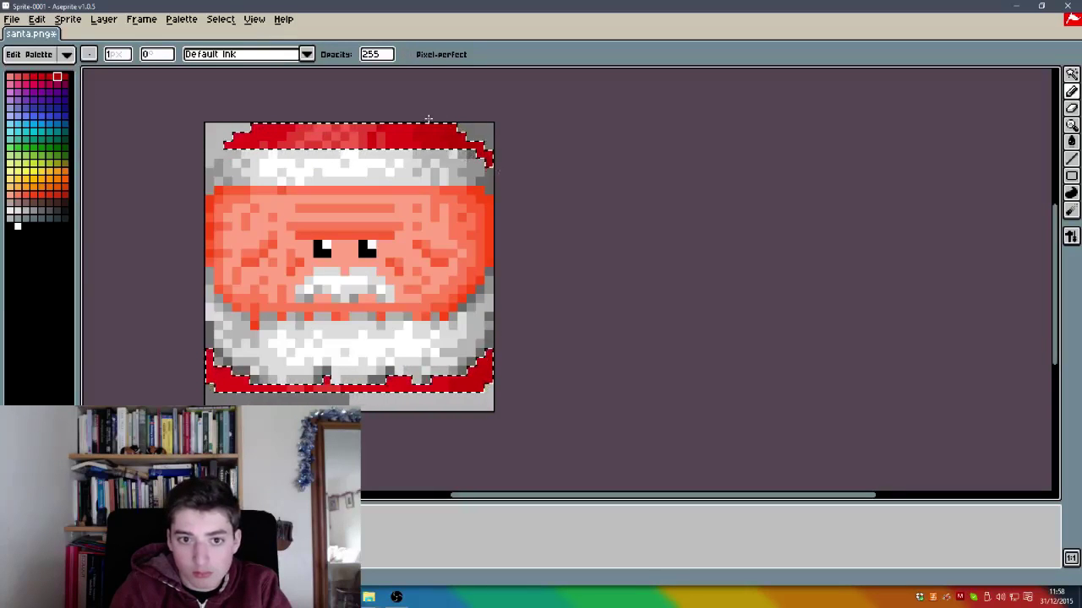
Step: Add the darkest red shading pixels toward the right end of the hat and its lower tip beside the fur band
click(65, 77)
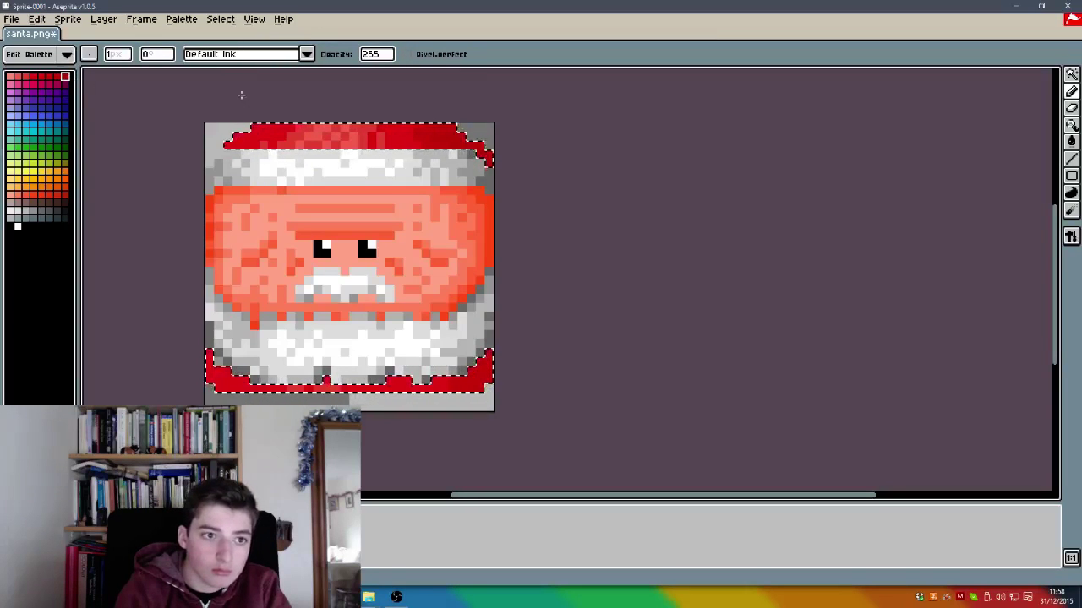
alt+click(441, 134)
alt+click(446, 141)
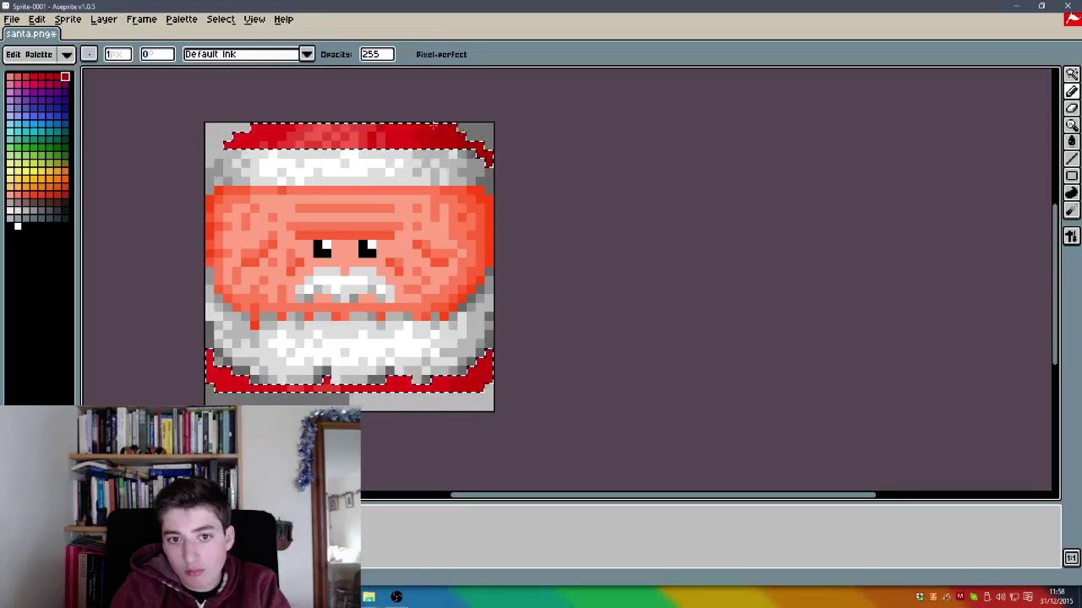
alt+click(423, 125)
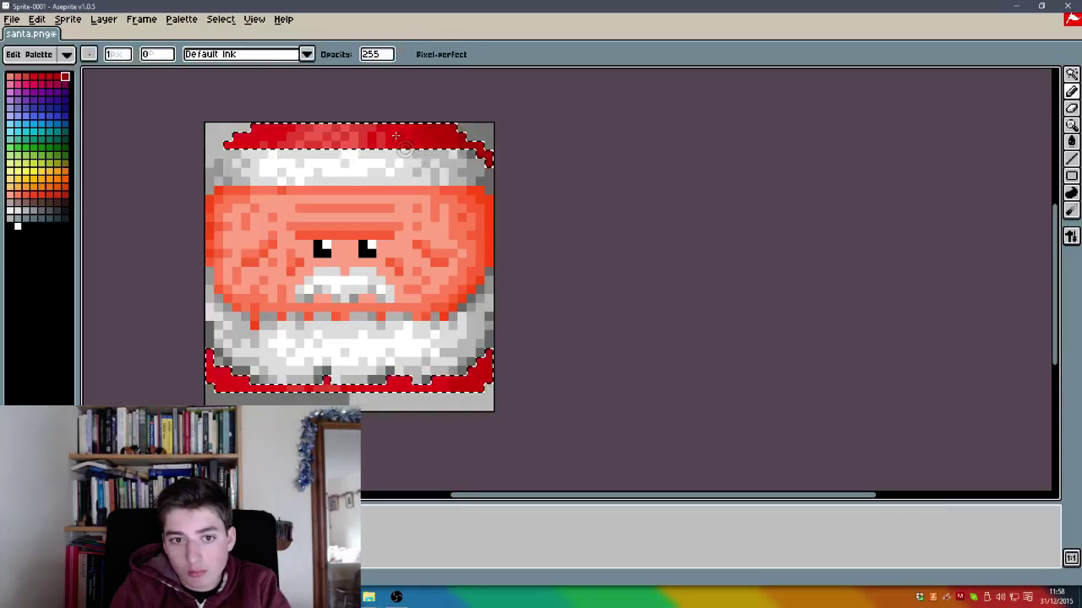
alt+click(406, 136)
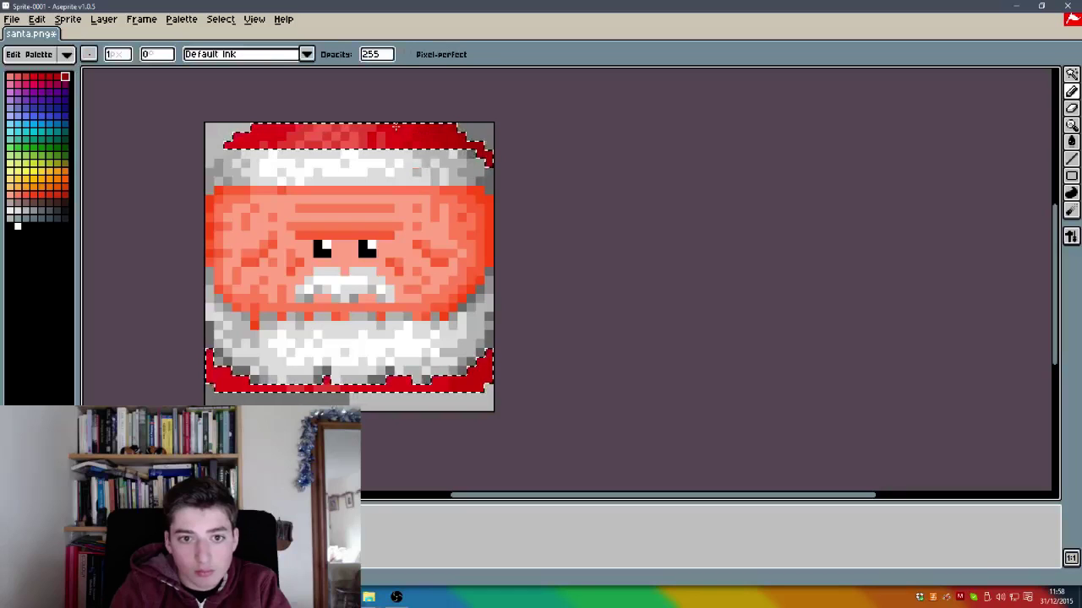
alt+click(425, 138)
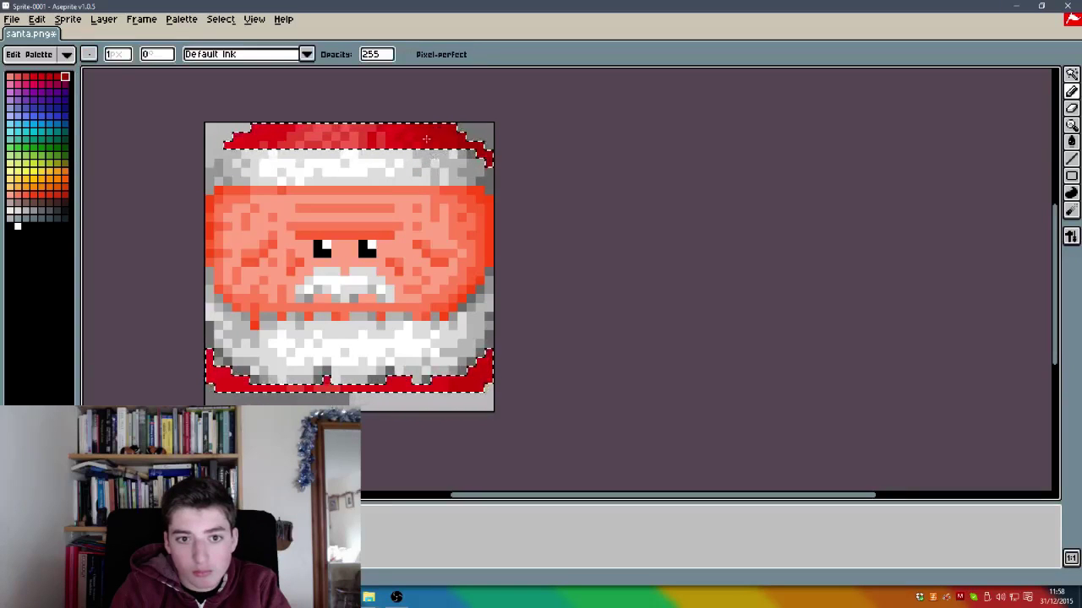
alt+click(454, 130)
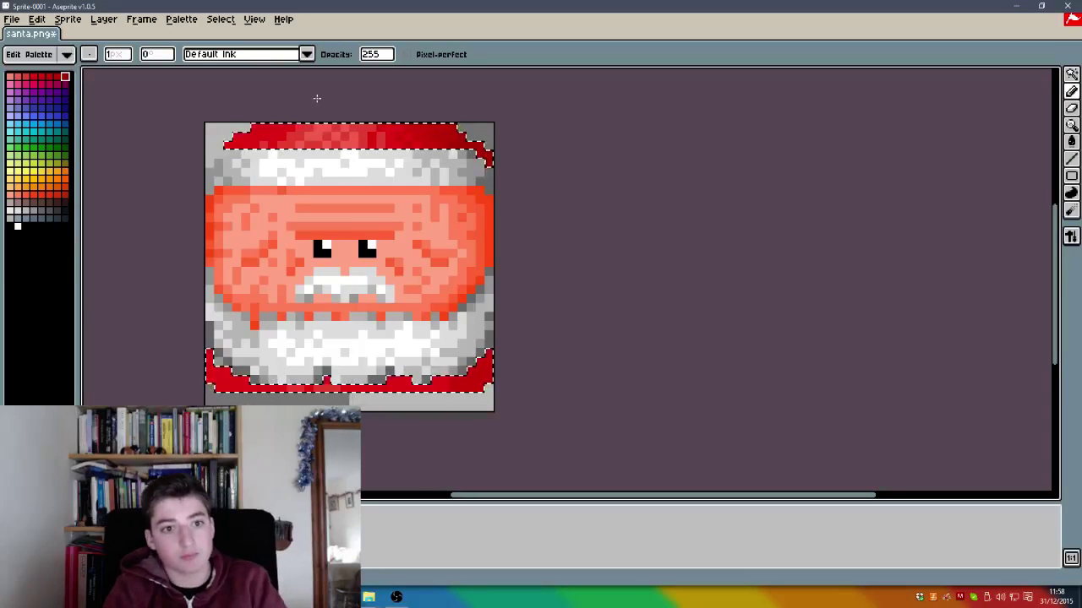
Step: Shade the left end of the hat with darker red pixels, undoing a misplaced pencil stroke
key(alt)
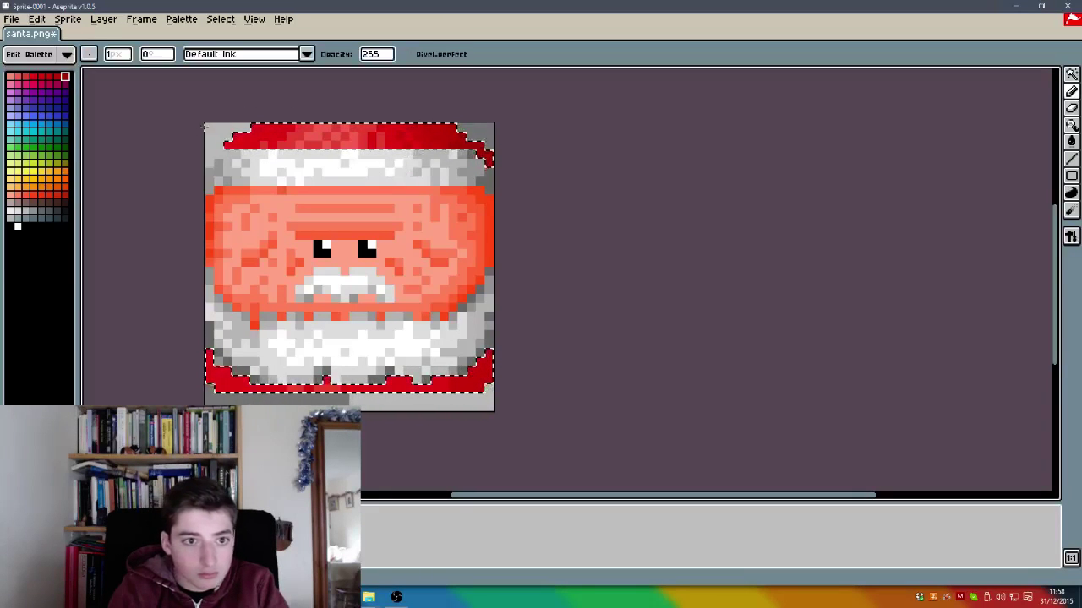
key(ctrl+z)
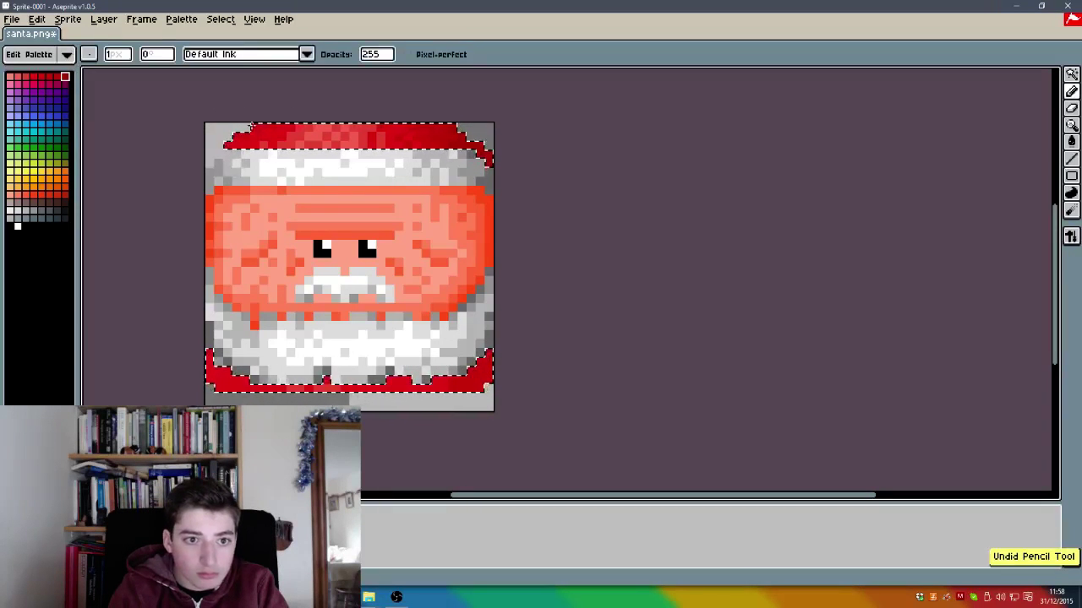
key(alt)
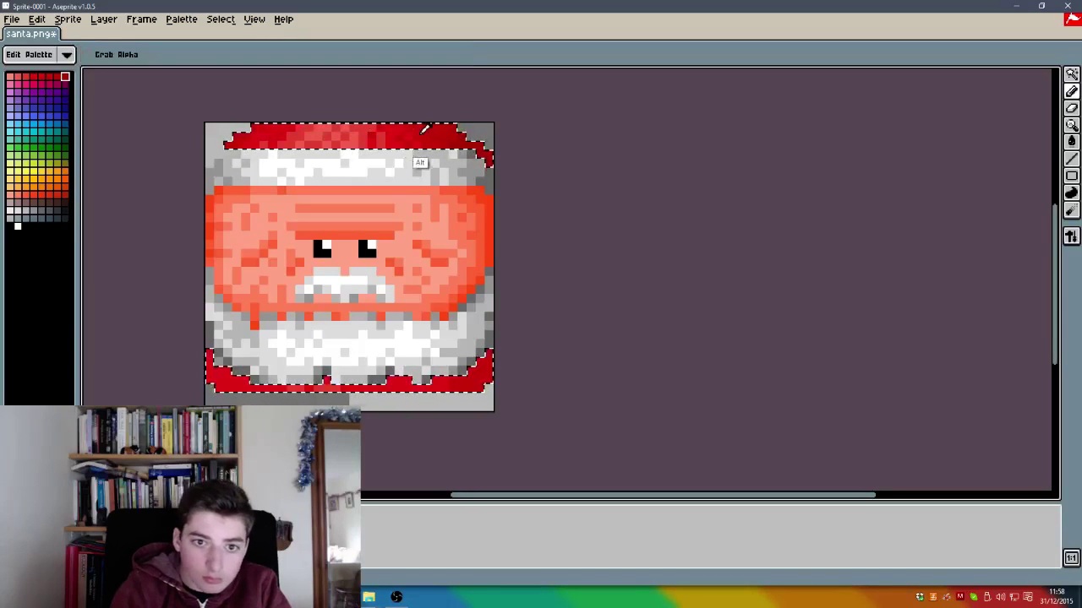
alt+click(416, 161)
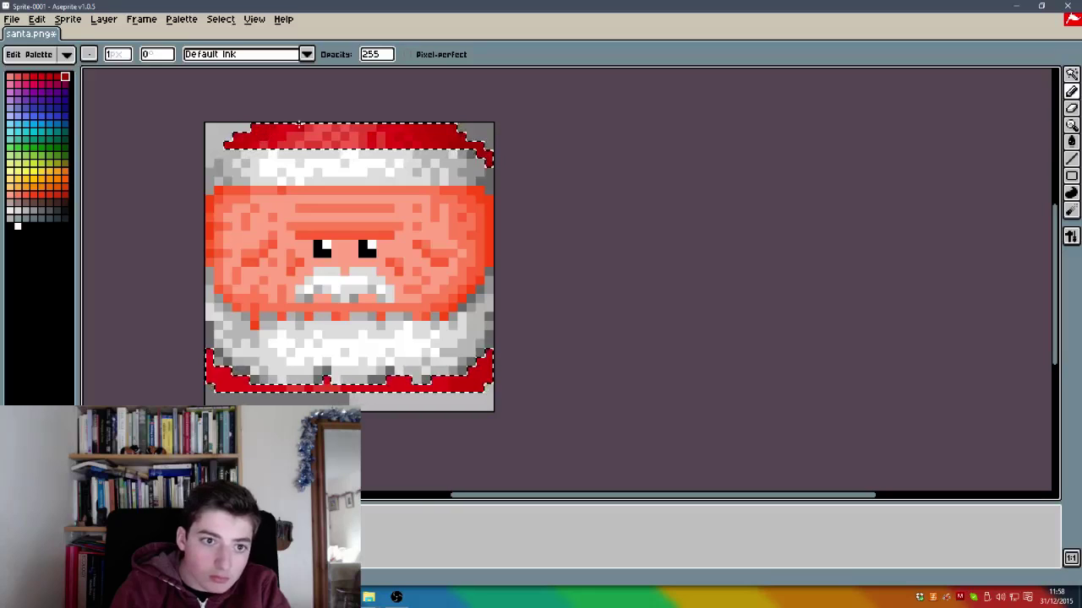
alt+click(442, 134)
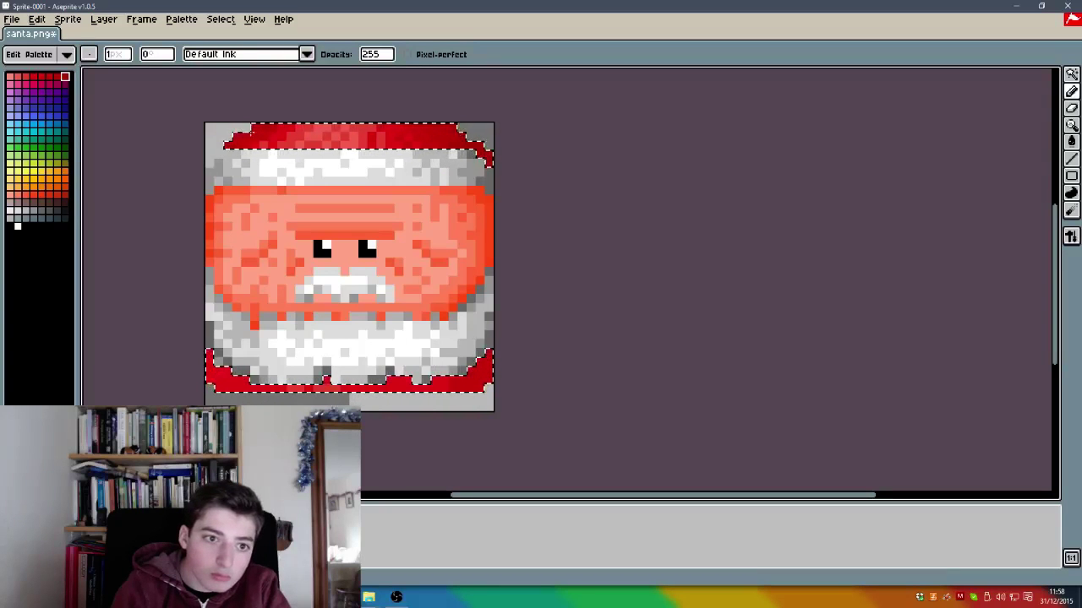
alt+click(465, 147)
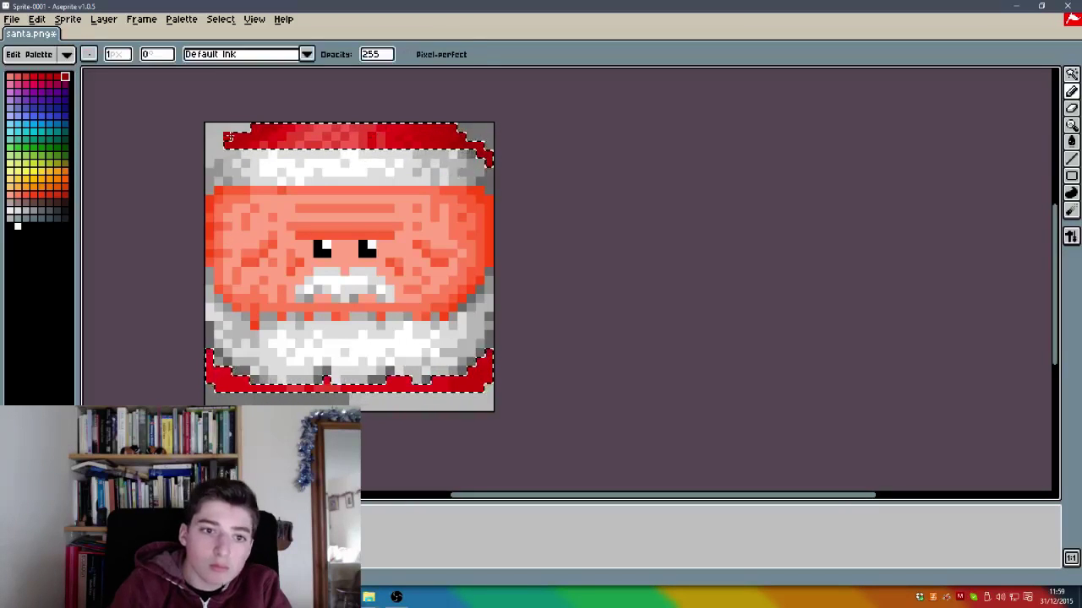
Step: Touch up the red shading along the hat's upper edge and undo the misplaced pencil strokes
key(ctrl+z)
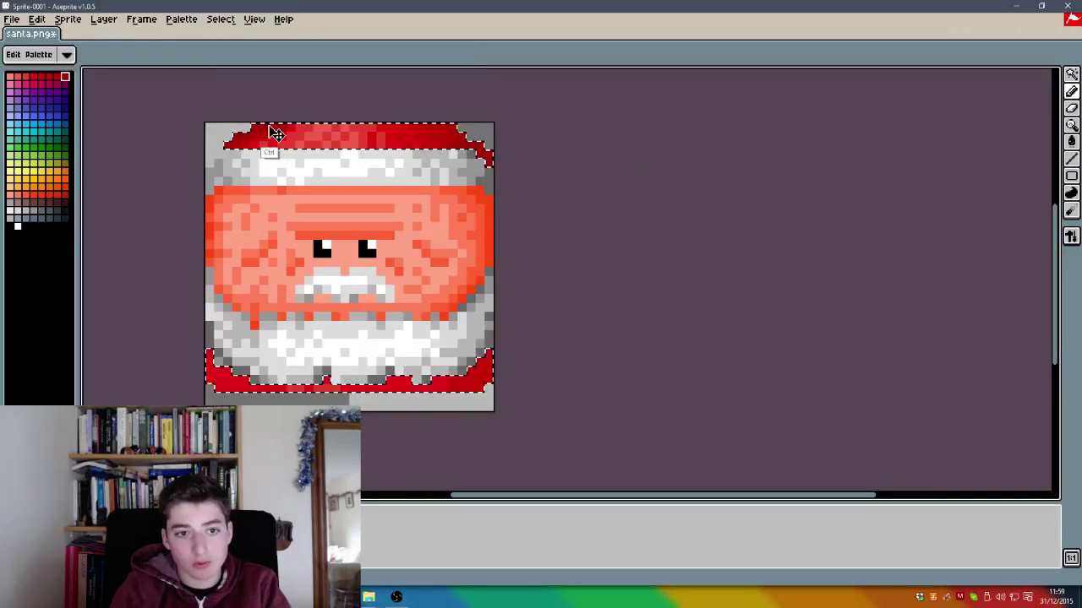
key(ctrl+z)
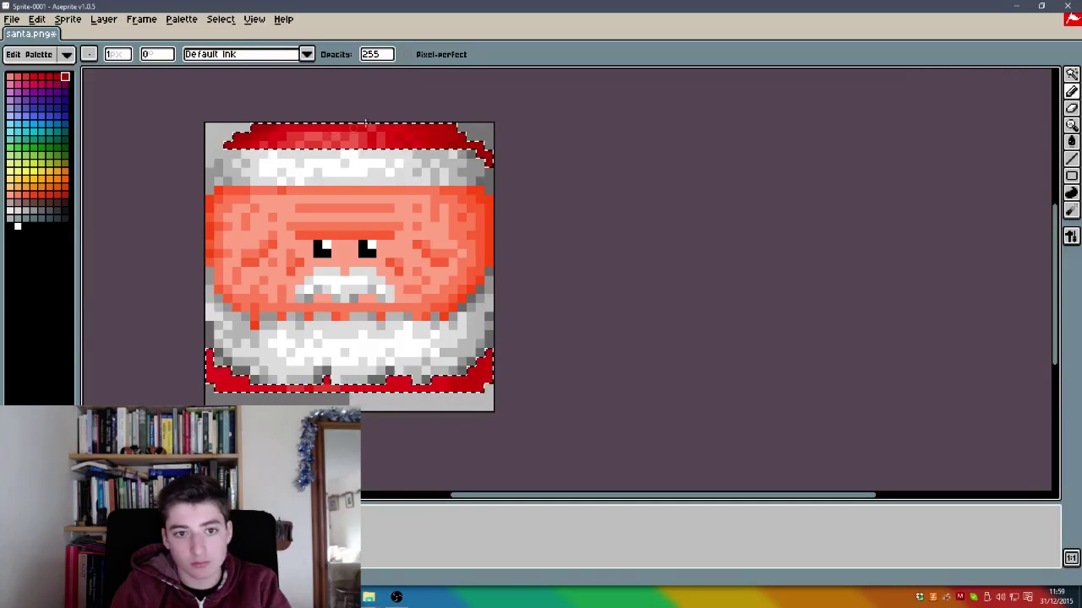
key(ctrl+z)
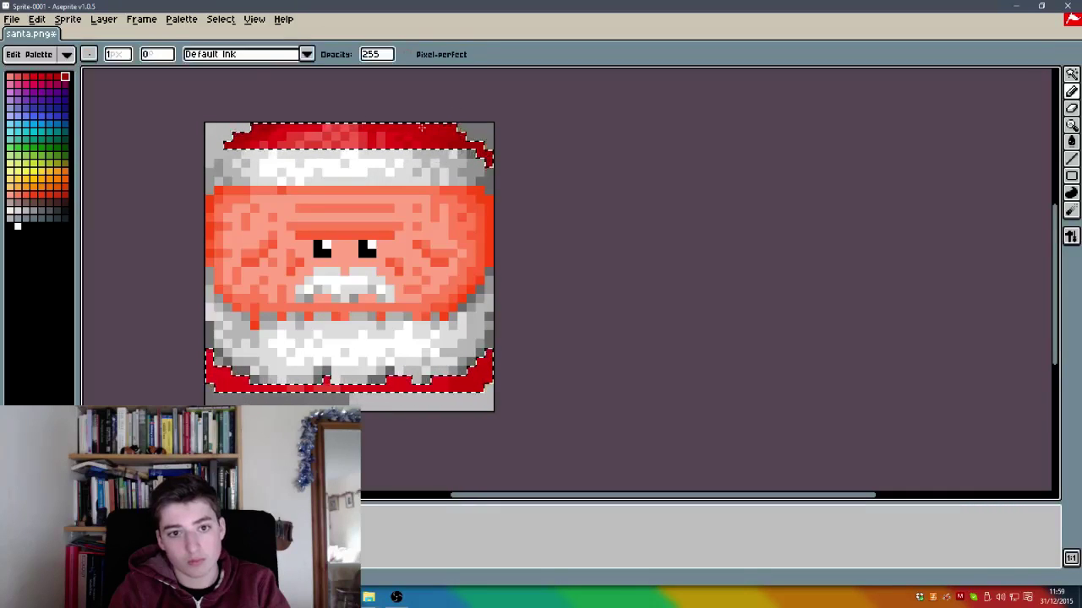
key(ctrl+z)
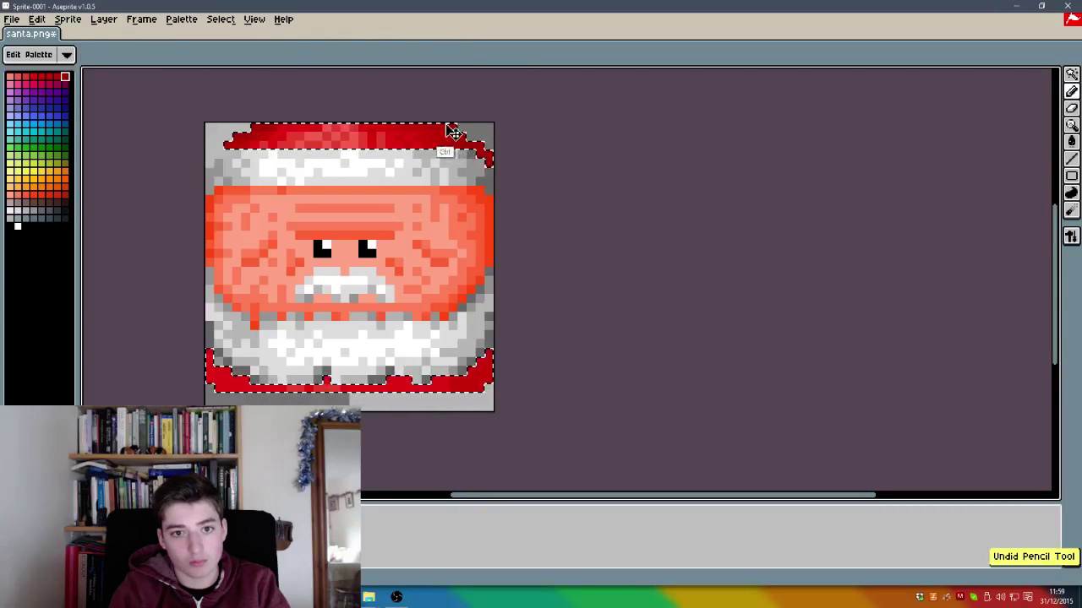
Step: Clear the selection around the hat and collar, undo the last pencil stroke, and save santa.png
key(ctrl+d)
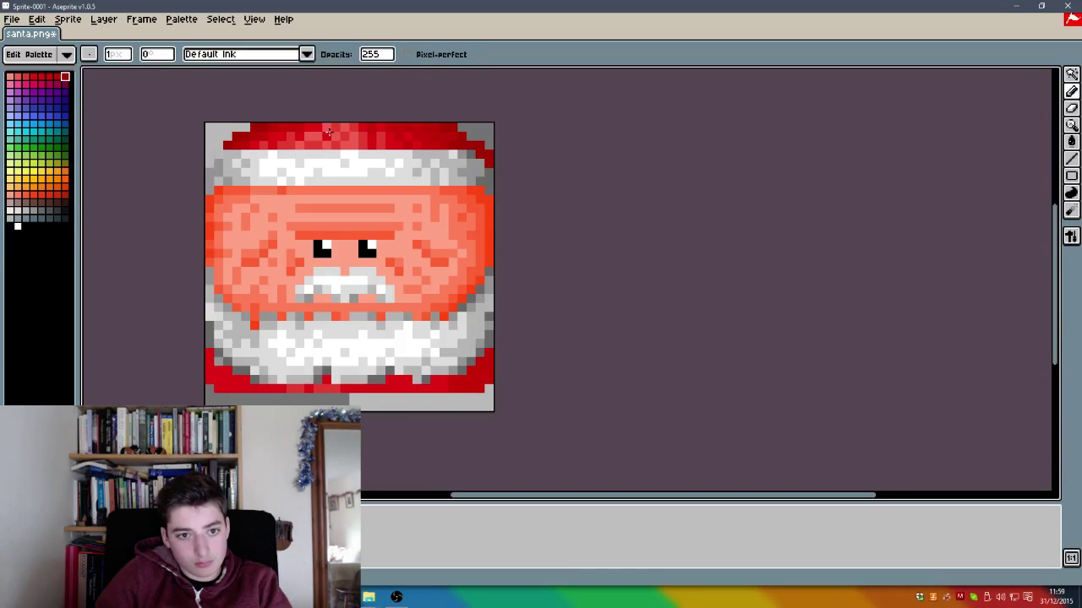
key(ctrl+z)
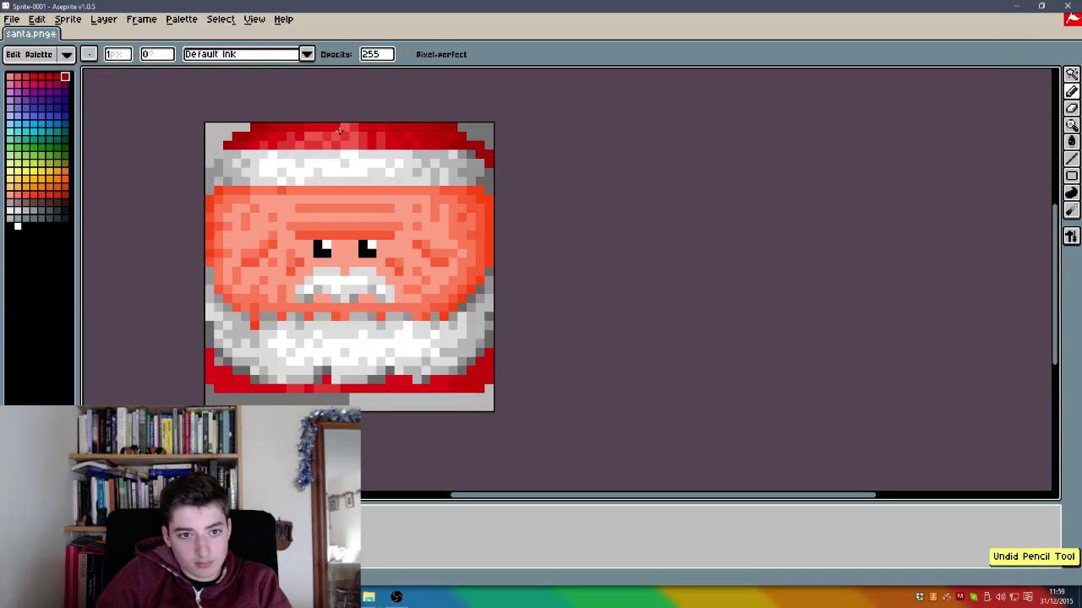
scroll(338, 104, down, 3)
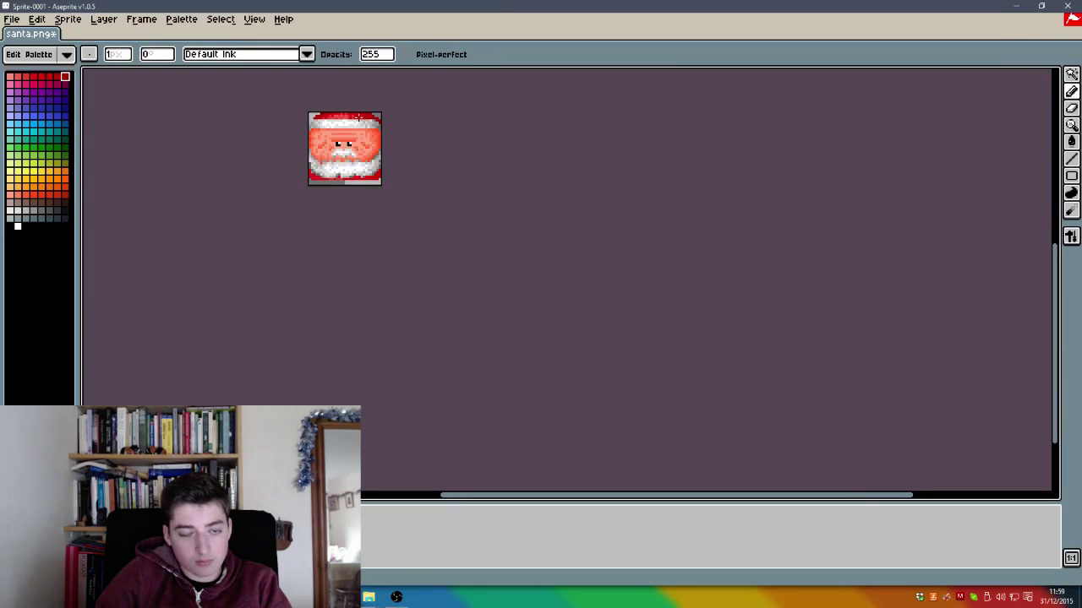
key(ctrl+s)
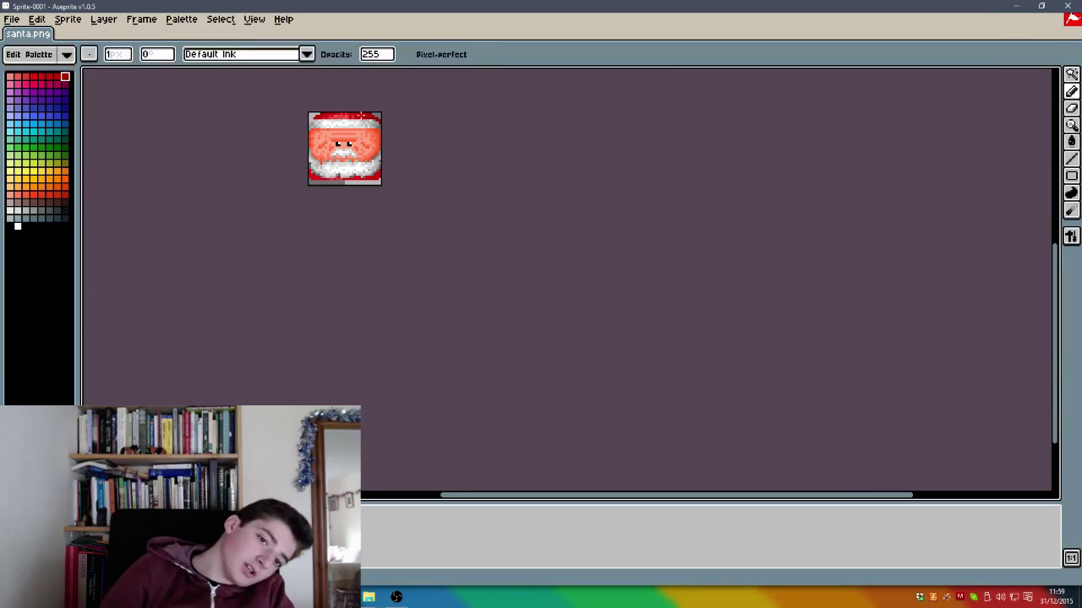
Step: Check the hat's right end, choose the base red from the palette, and save the sprite again
scroll(400, 167, up, 3)
scroll(433, 127, down, 4)
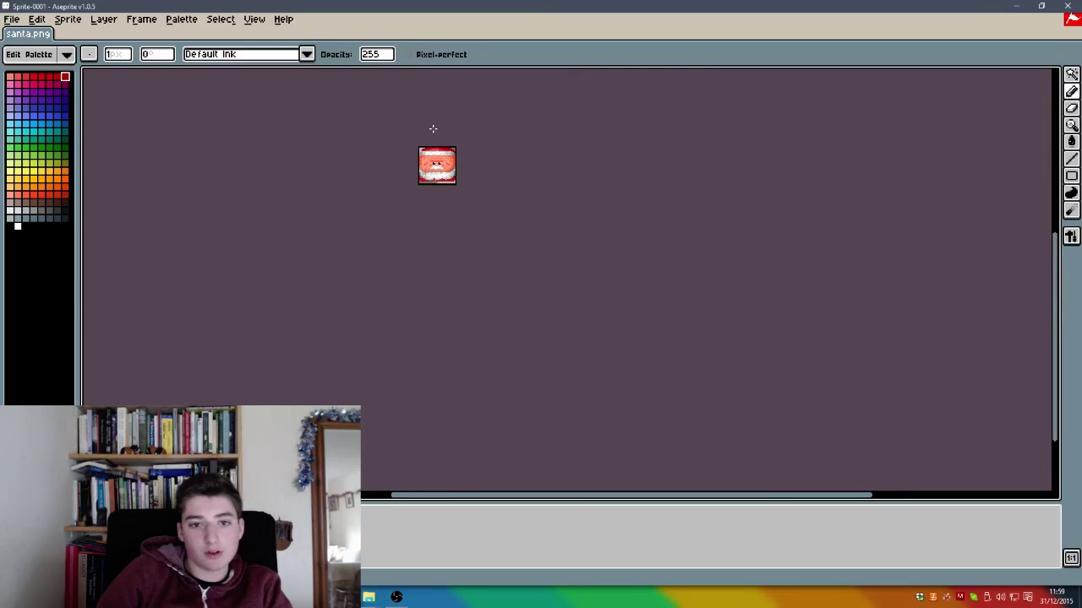
scroll(433, 127, up, 3)
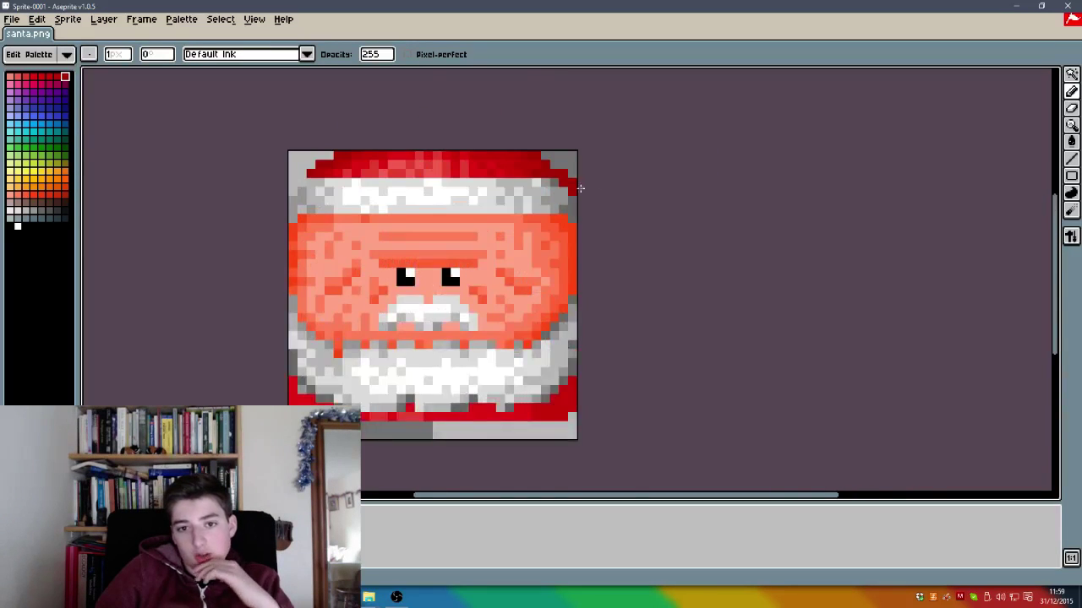
scroll(580, 189, up, 2)
scroll(236, 179, down, 2)
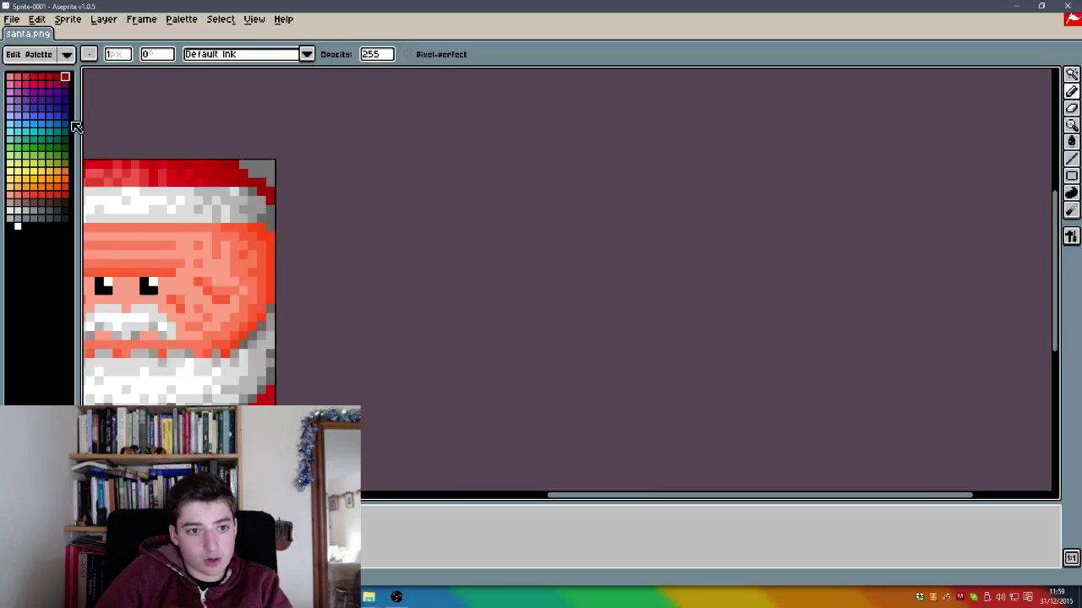
scroll(107, 179, up, 1)
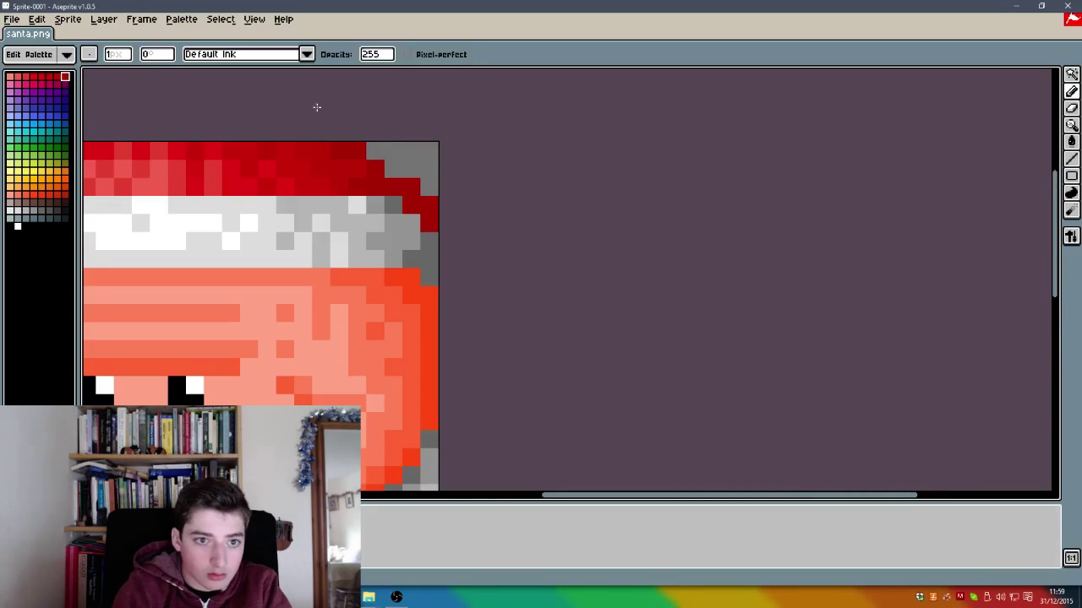
click(67, 79)
click(355, 150)
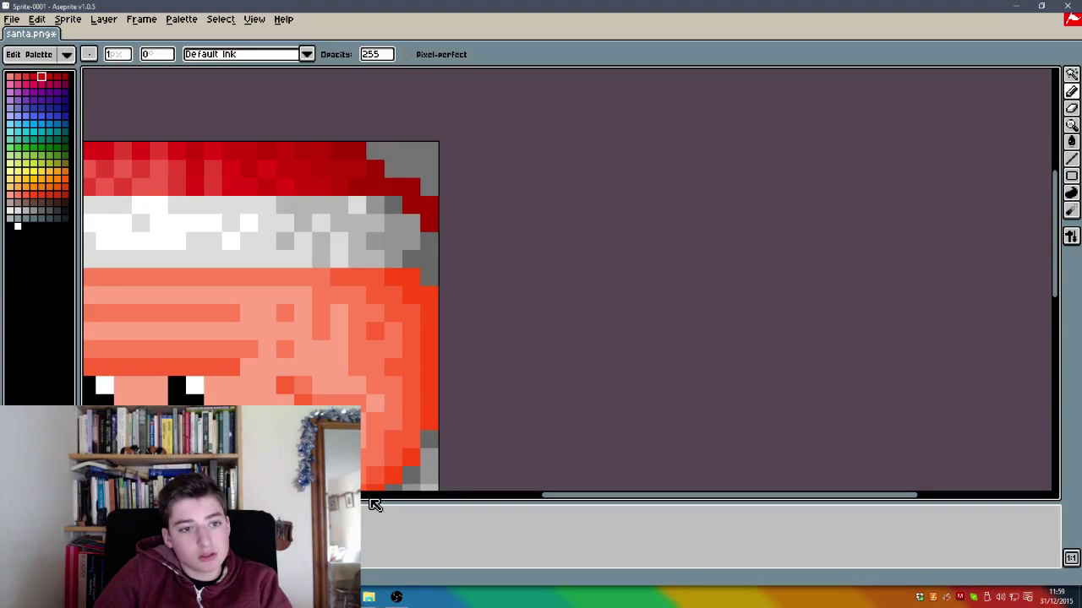
scroll(231, 349, down, 5)
drag(239, 355, 365, 125)
key(ctrl+s)
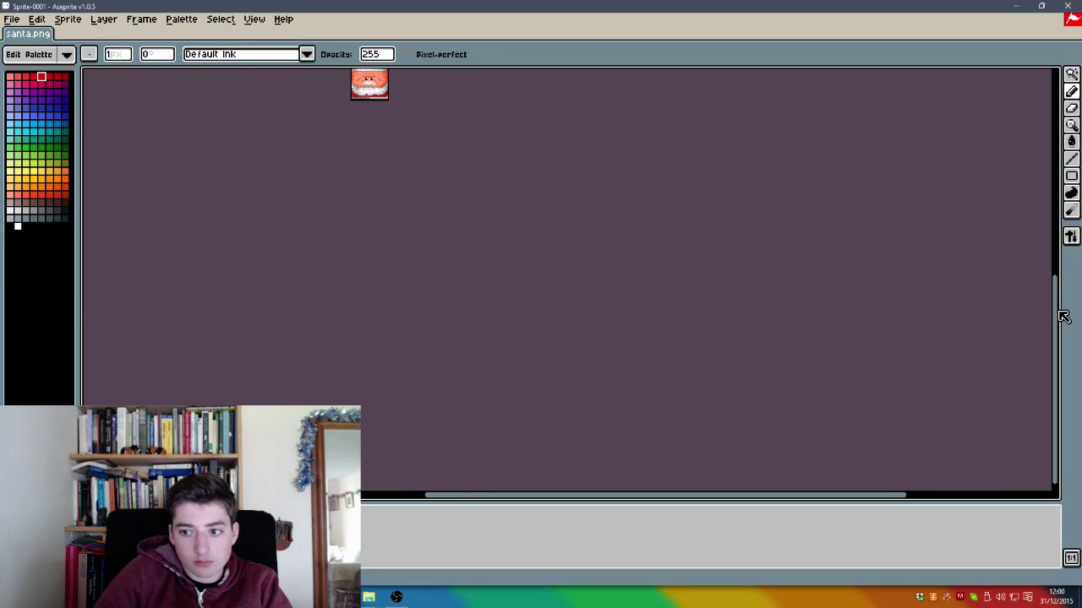
Step: Select part of the red collar below the beard with the Magic Wand and clear that selection
drag(1063, 316, 1064, 237)
scroll(253, 289, up, 1)
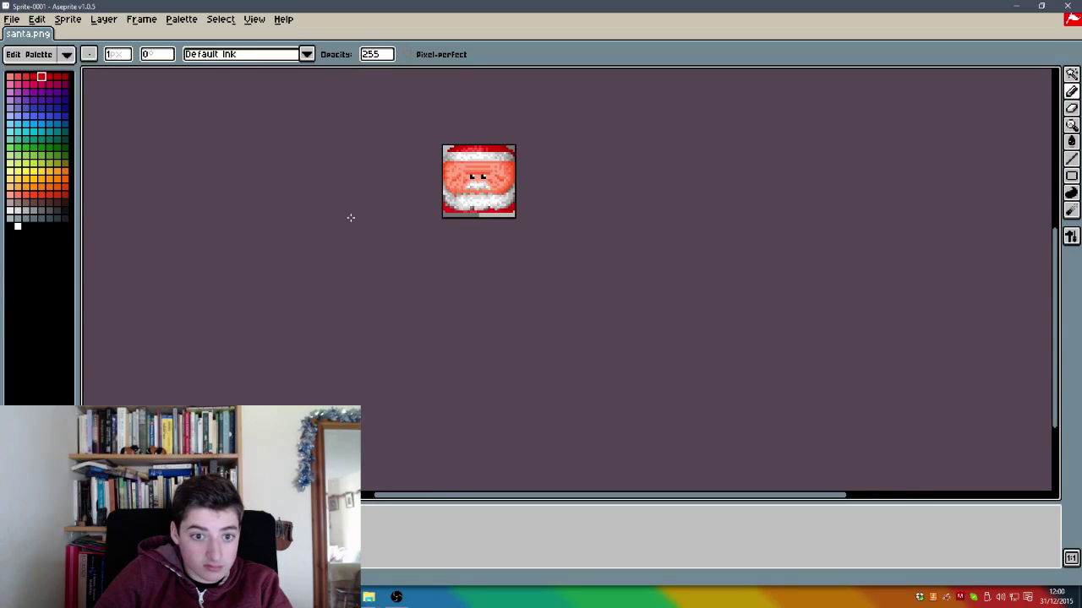
scroll(586, 128, up, 1)
scroll(282, 335, up, 1)
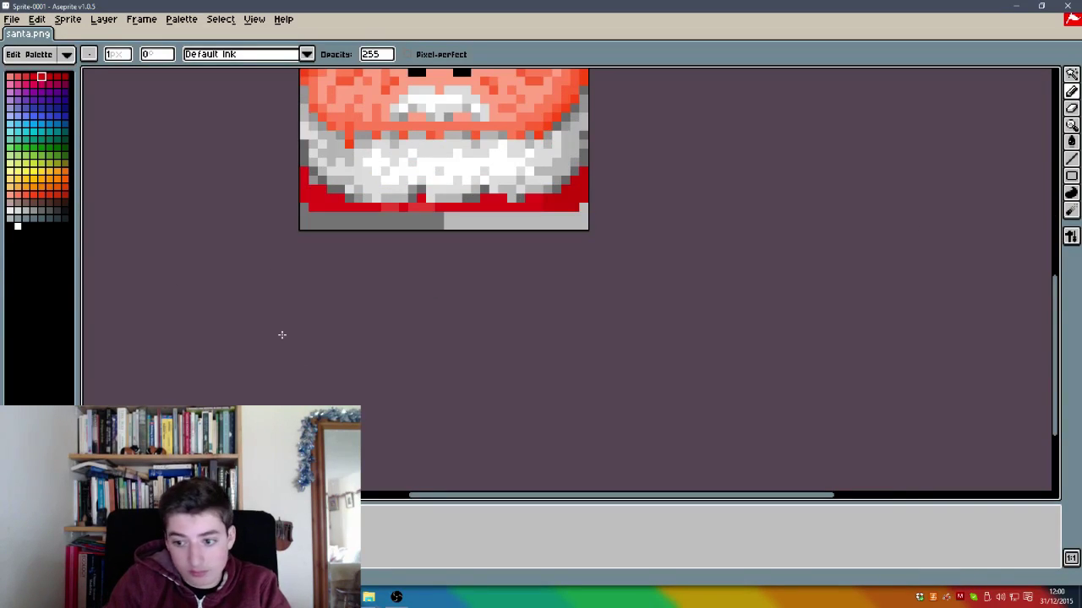
drag(1054, 402, 990, 313)
key(alt)
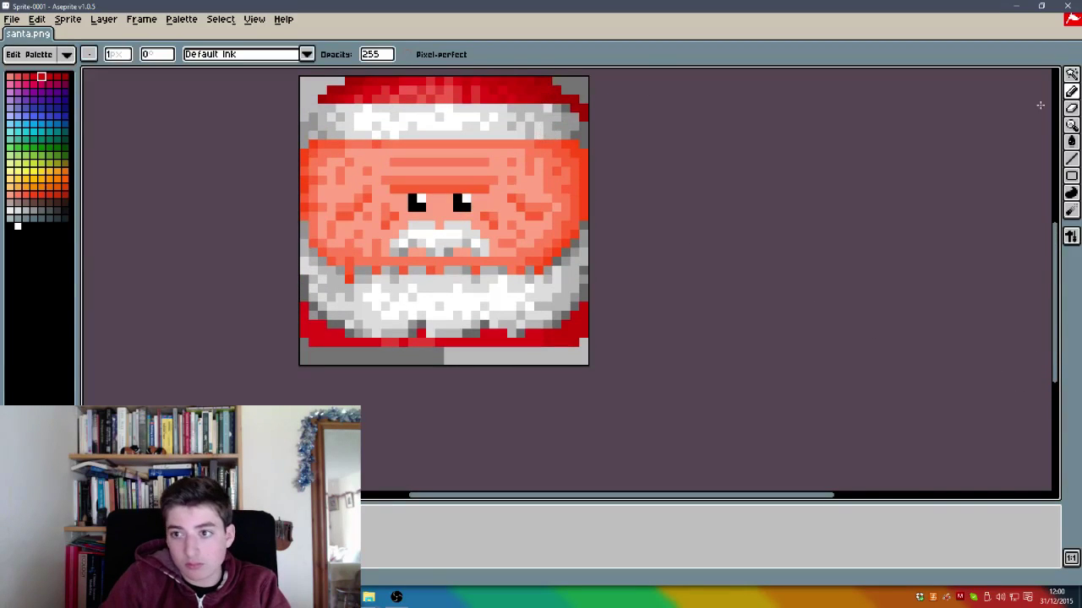
click(493, 340)
key(ctrl+d)
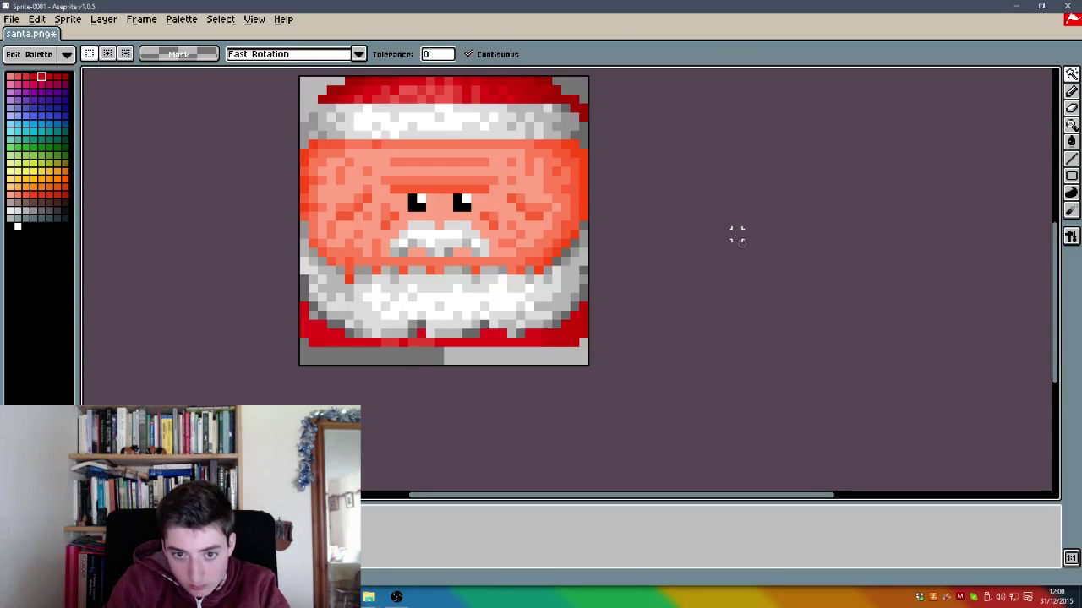
Step: Shade the right end of the red collar with darker red pixels, using the darkest red at its outer corner
key(alt)
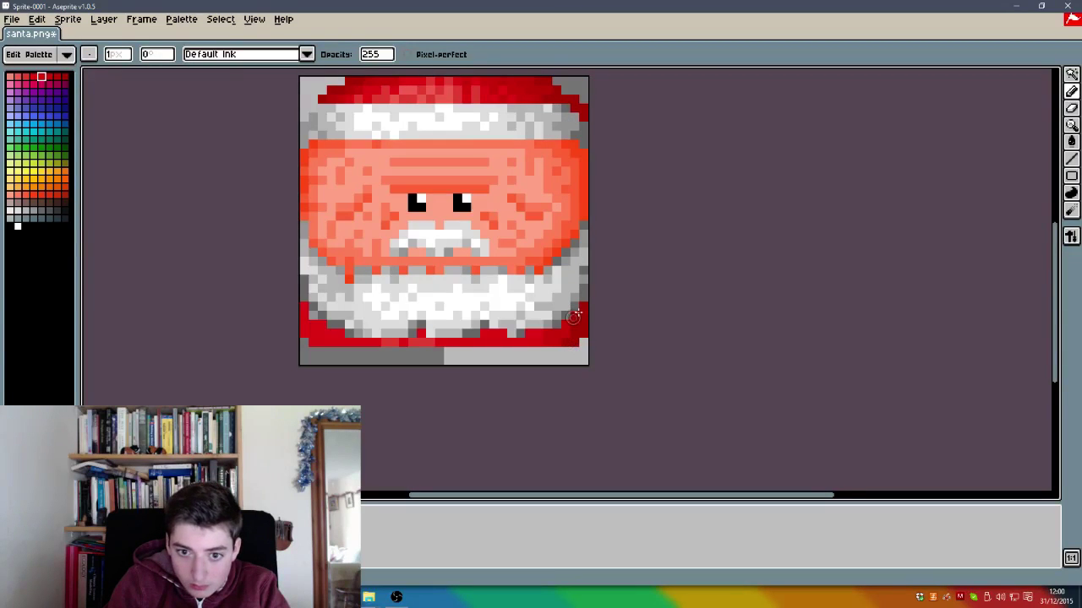
key(alt)
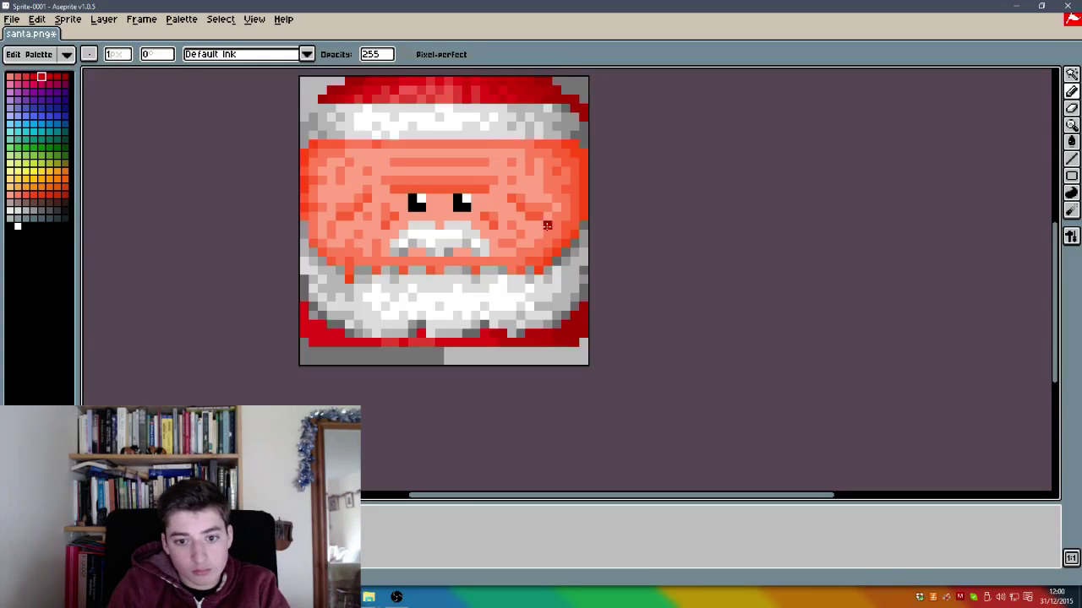
key(alt)
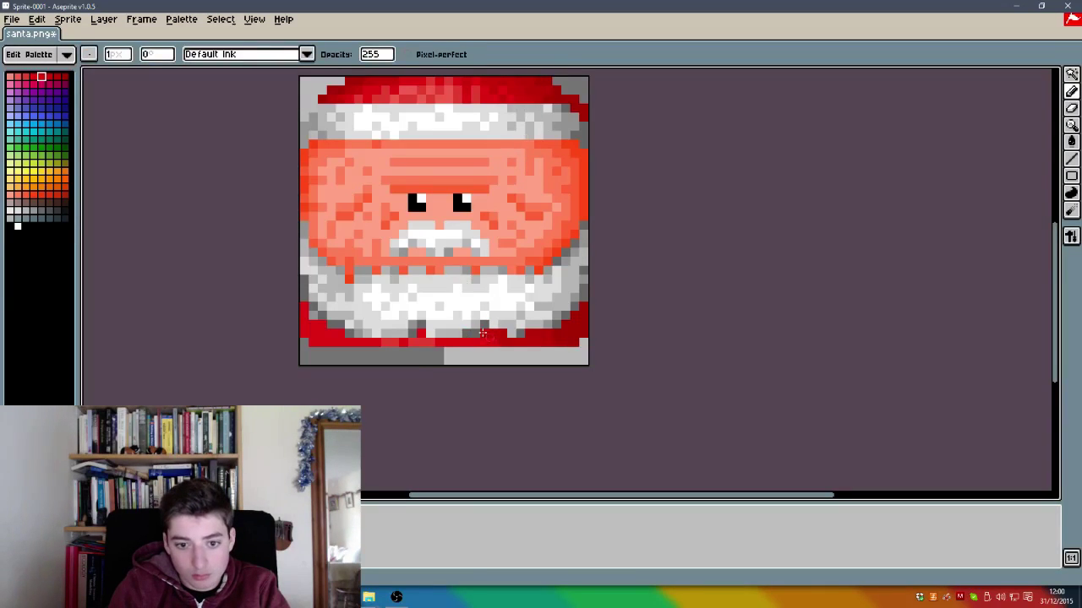
key(alt)
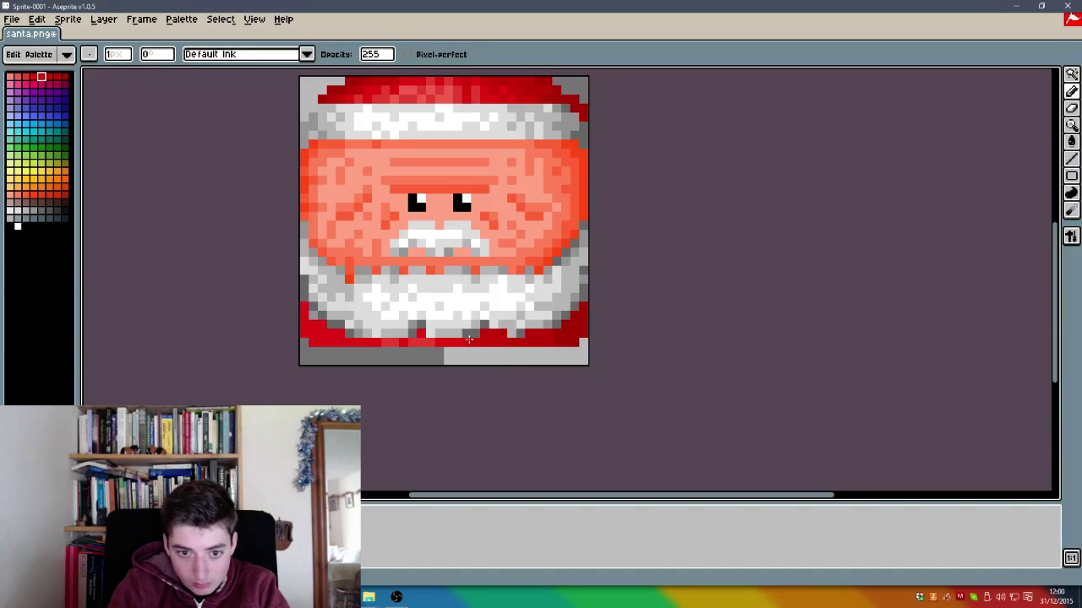
Step: Blend the dark red shading along the collar's right half toward the middle using sampled intermediate reds
key(alt)
key(alt)
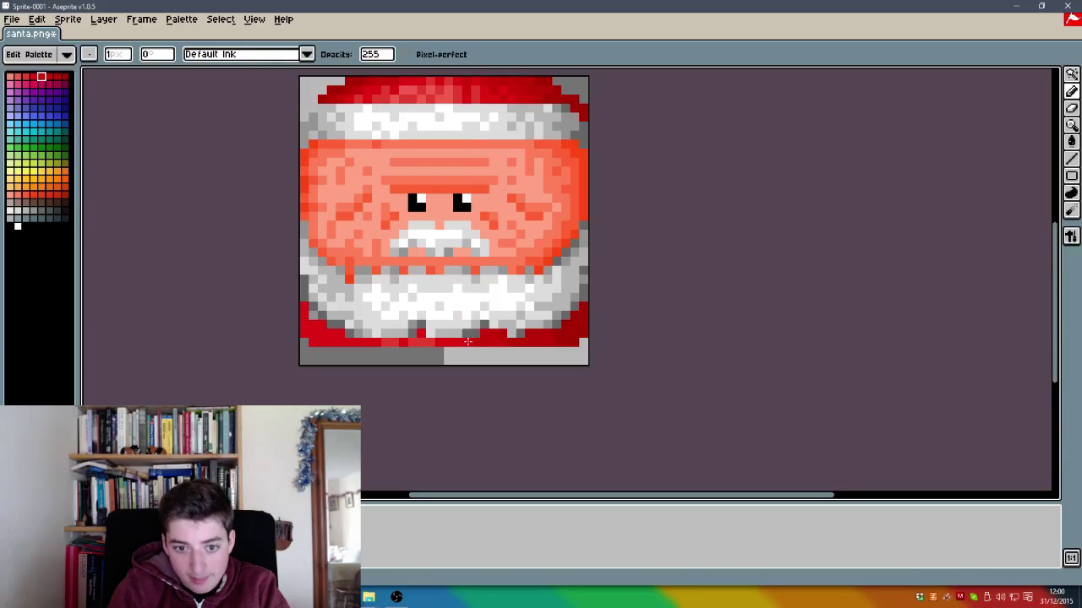
key(alt)
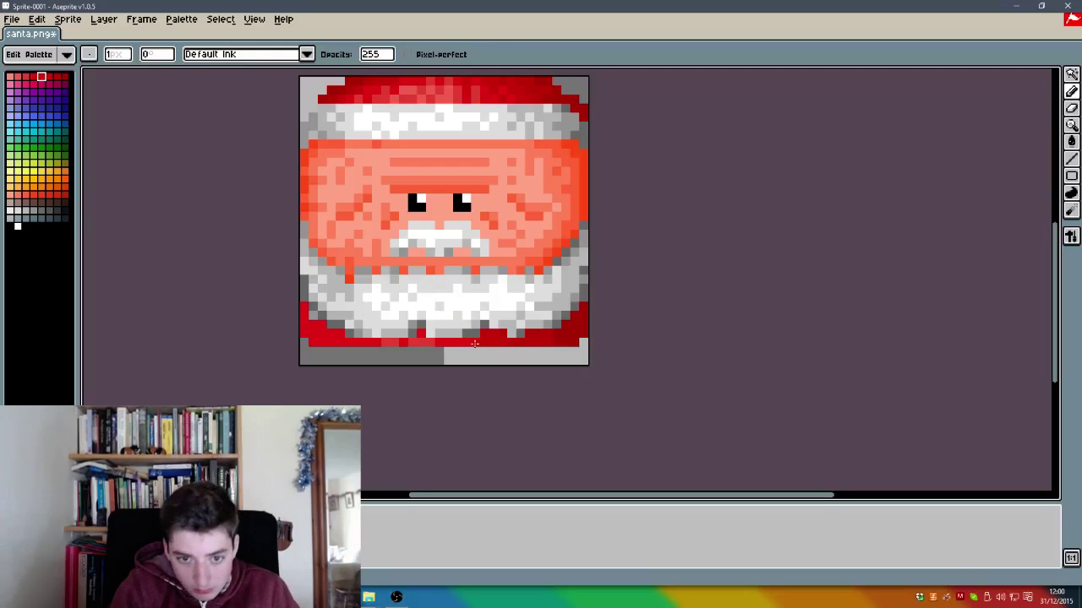
key(alt)
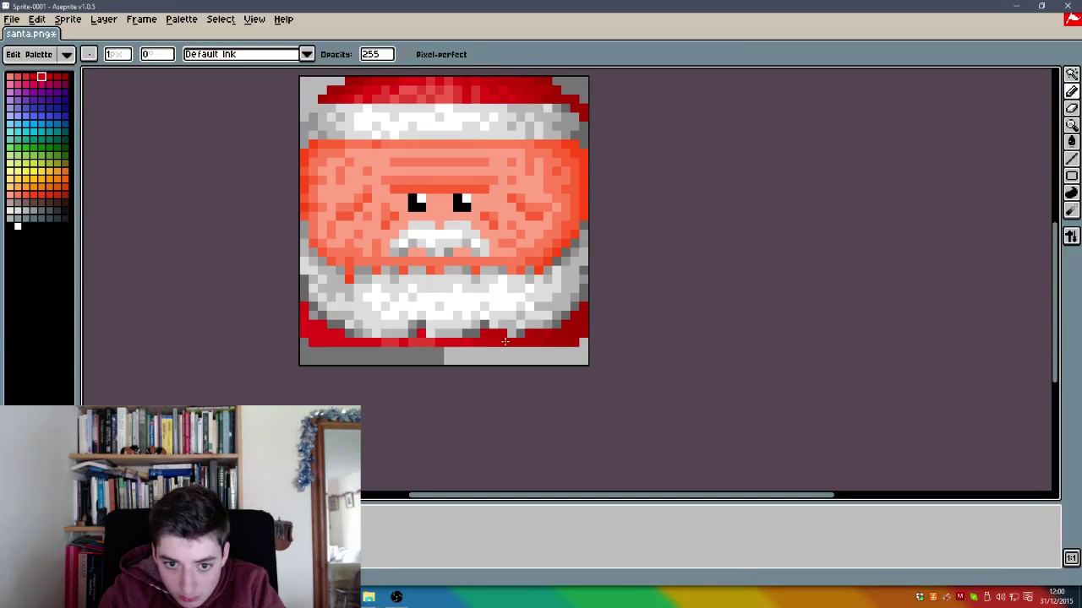
key(alt)
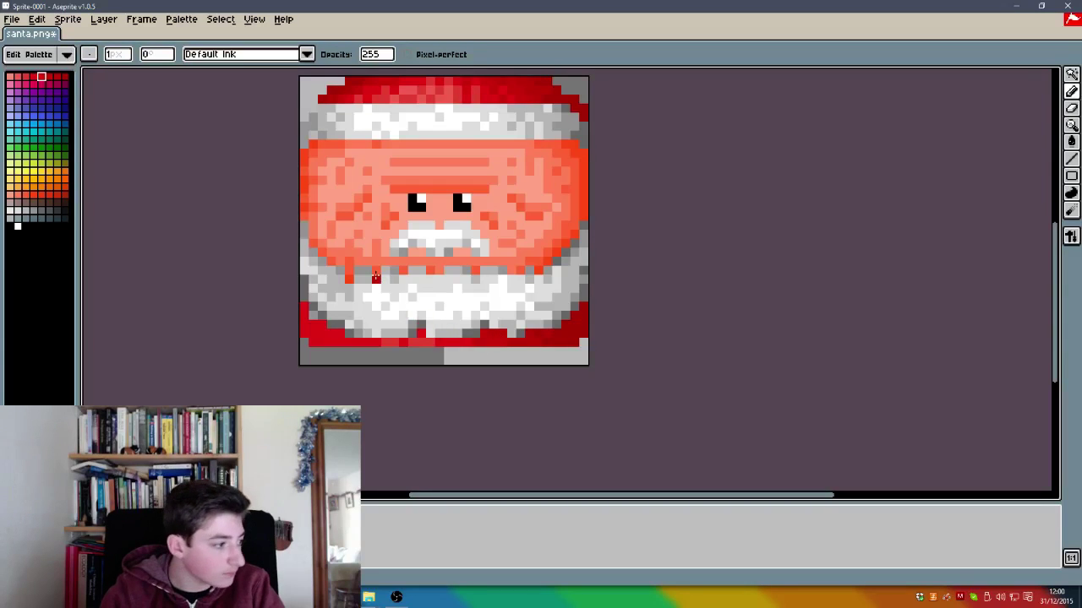
Step: Add light red highlight pixels to the collar at the beard's central notch, undoing a misplaced pencil stroke
key(alt)
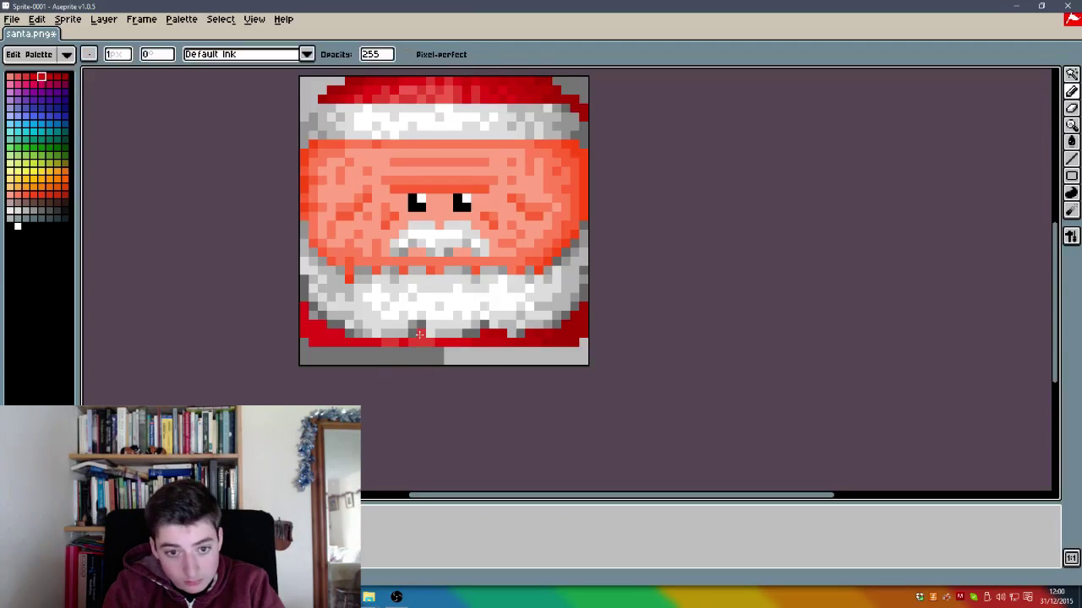
key(alt)
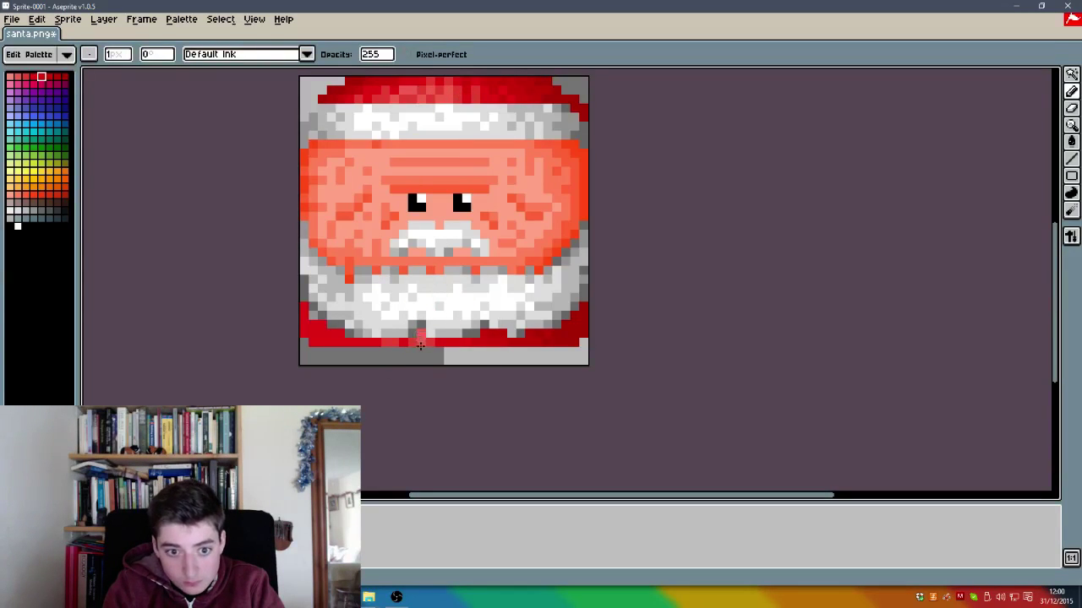
click(420, 338)
key(ctrl+z)
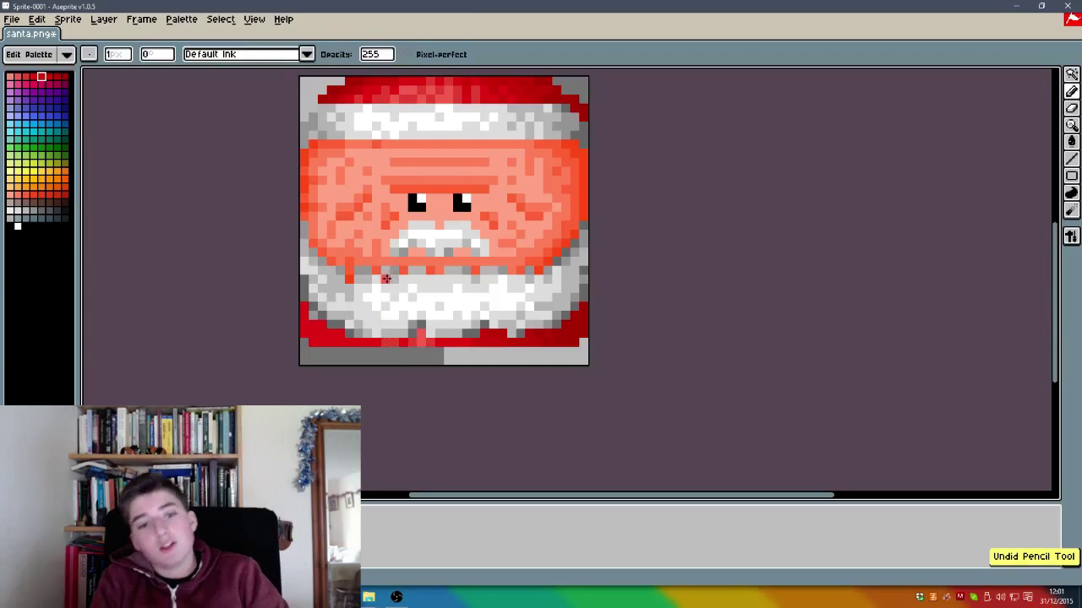
key(alt)
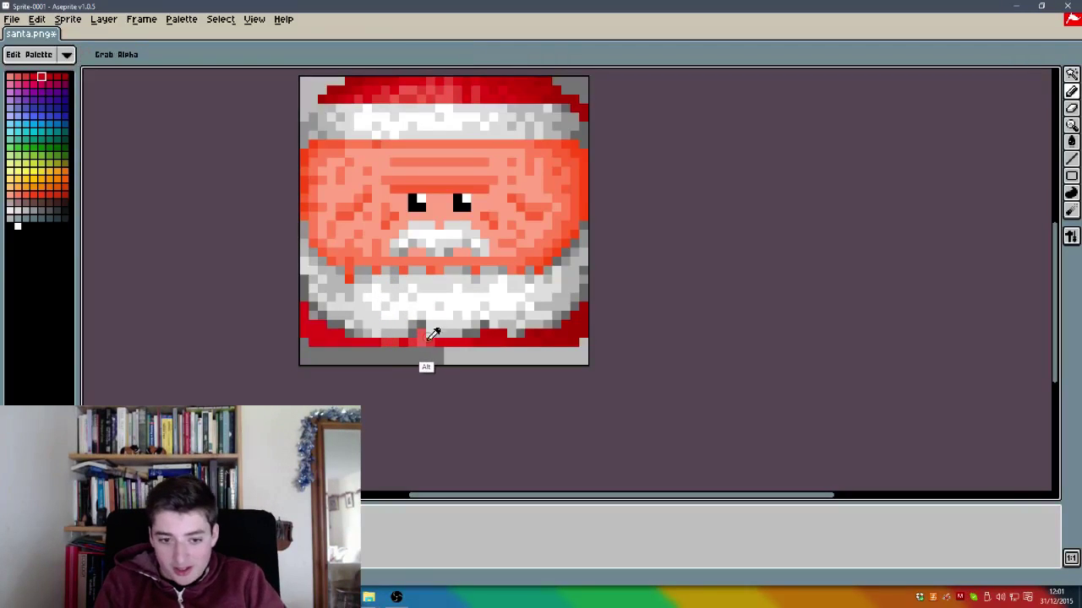
key(alt)
Step: Shade the left end of the collar with sampled darker reds, blending toward the middle and undoing misplaced strokes
key(alt)
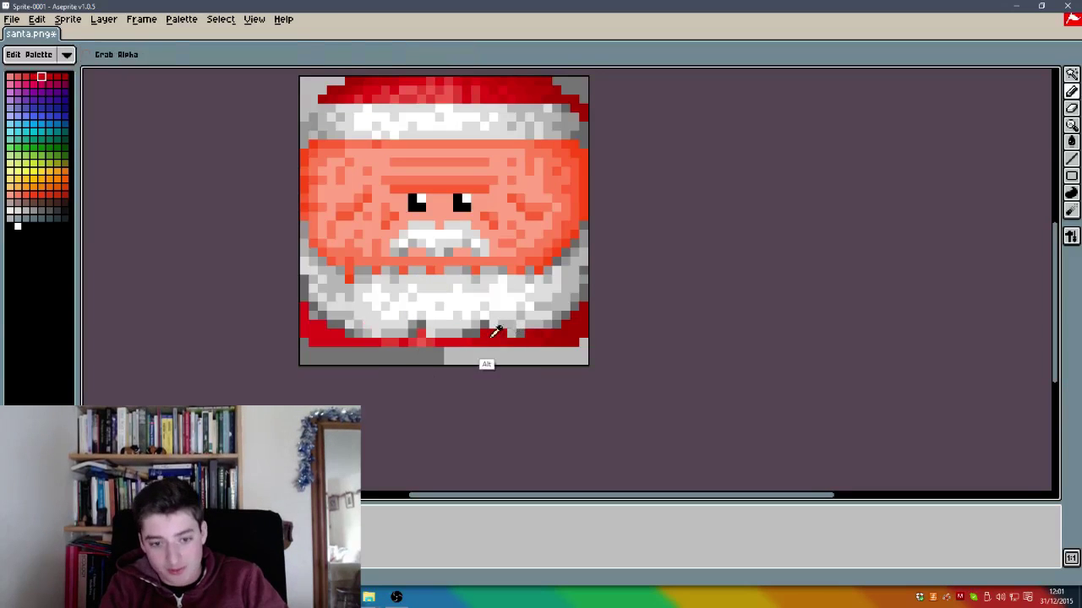
key(alt)
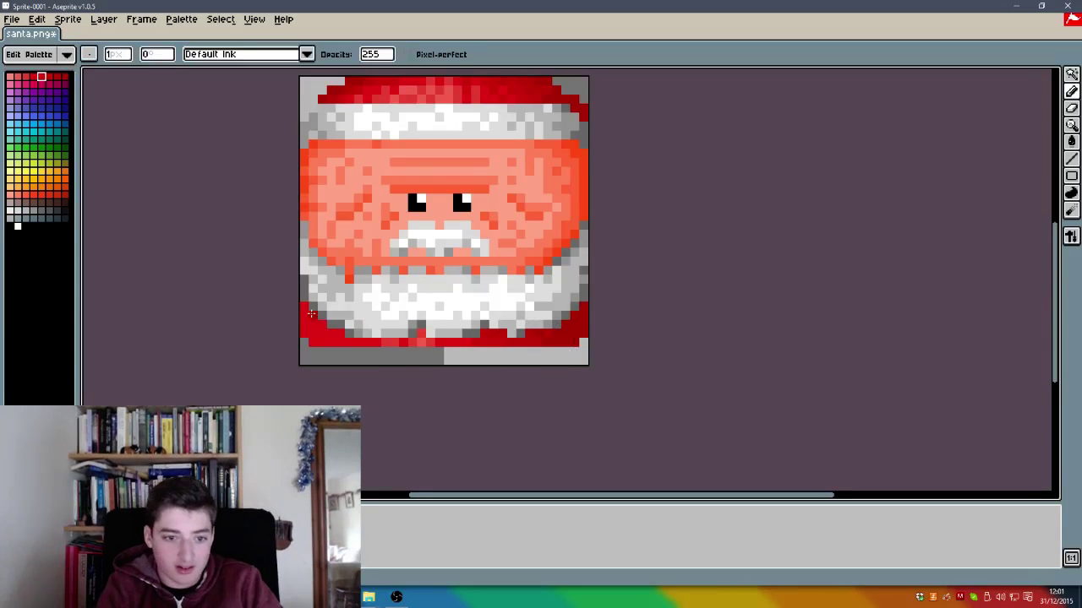
key(ctrl+z)
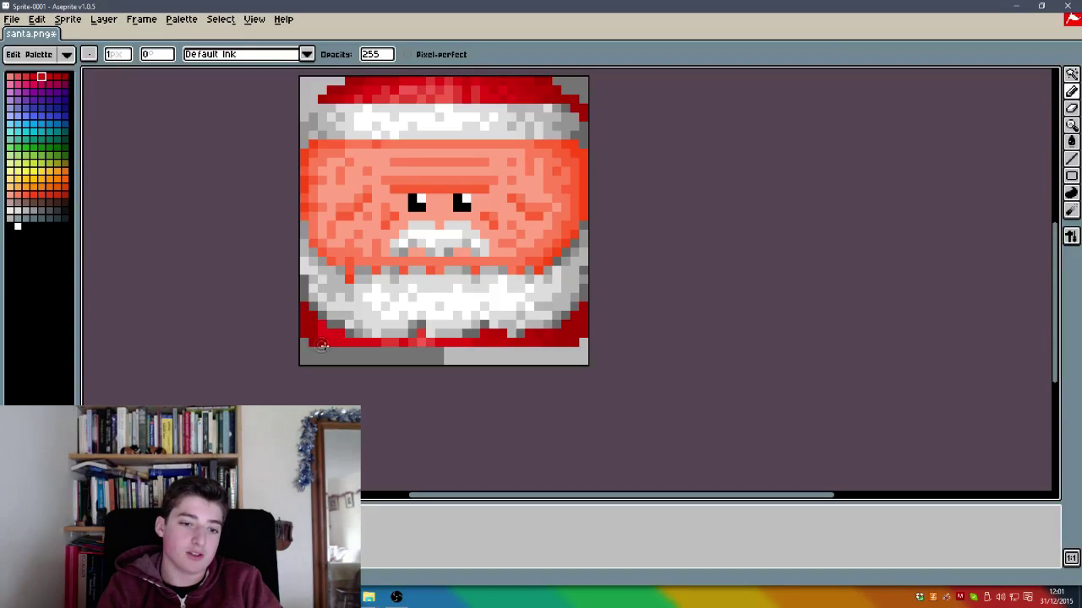
key(alt)
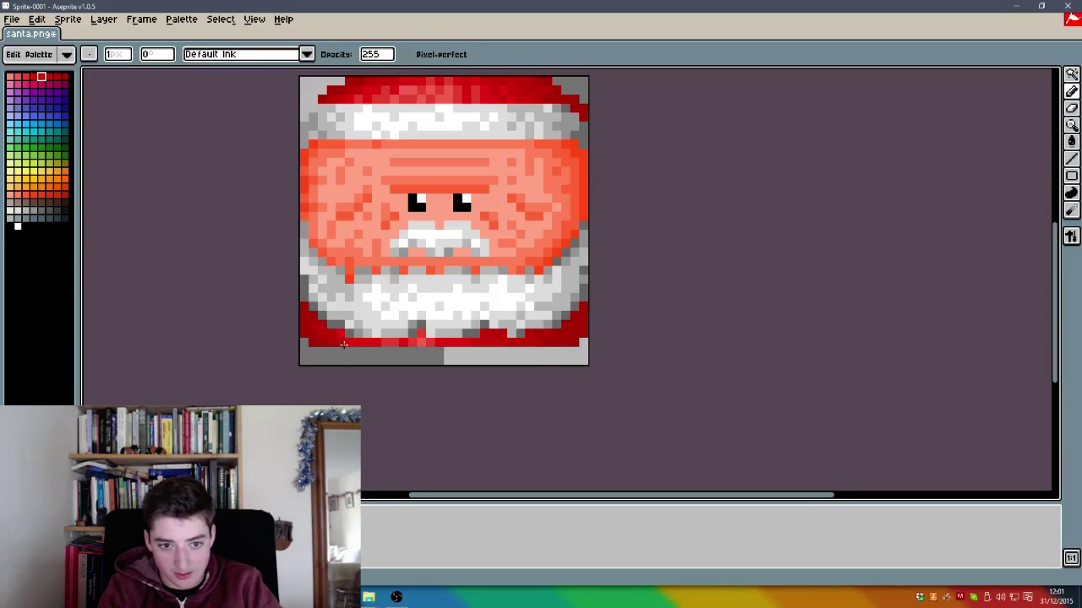
key(alt)
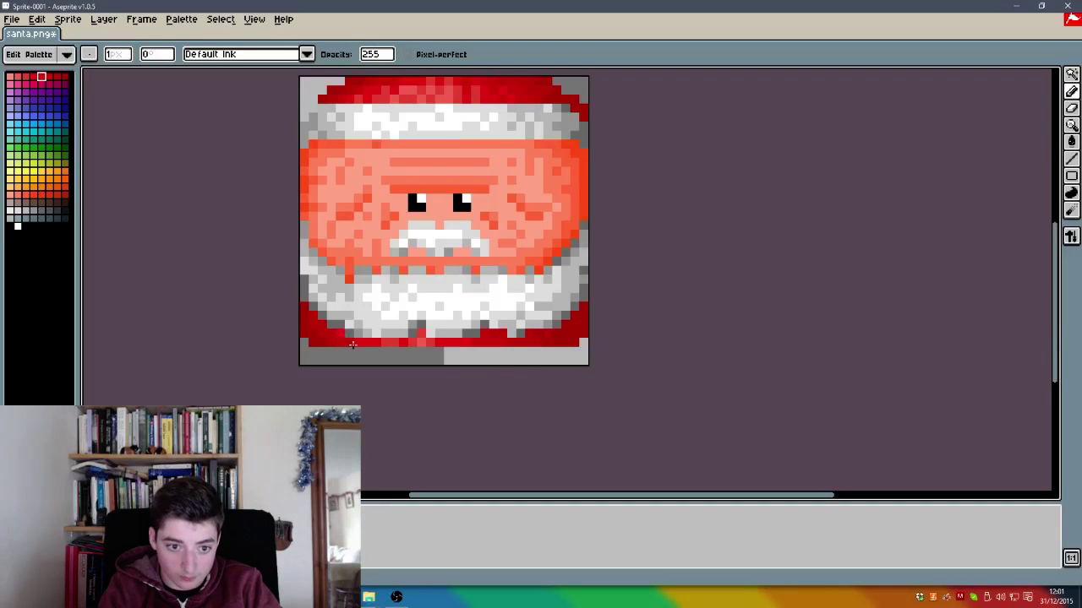
key(ctrl+z)
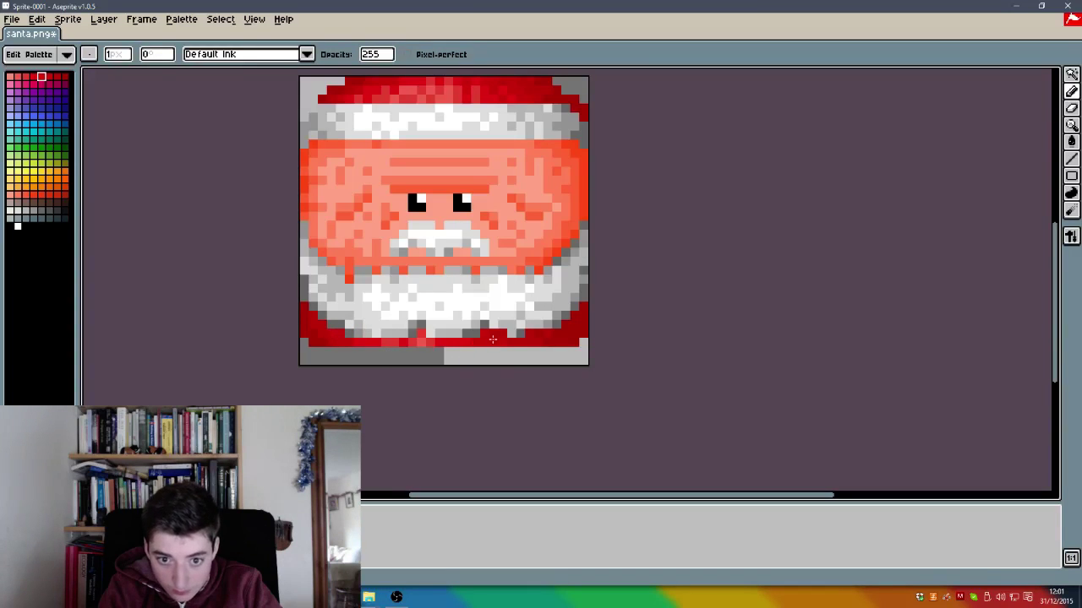
Step: Touch up the red blending along the collar's lower edge and save santa.png
key(alt)
key(alt)
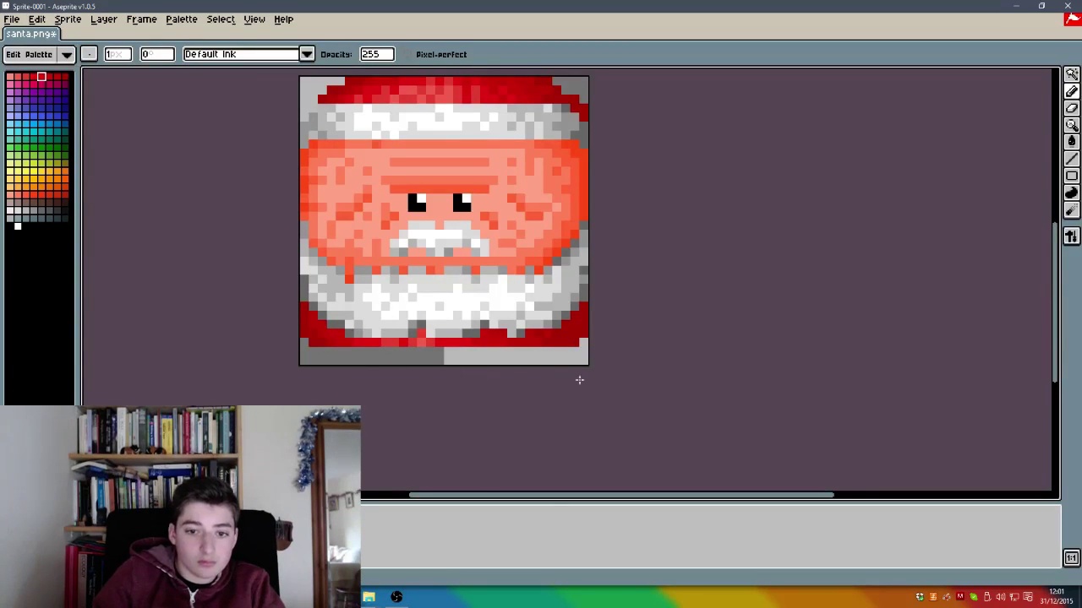
scroll(579, 381, up, 2)
scroll(551, 235, down, 4)
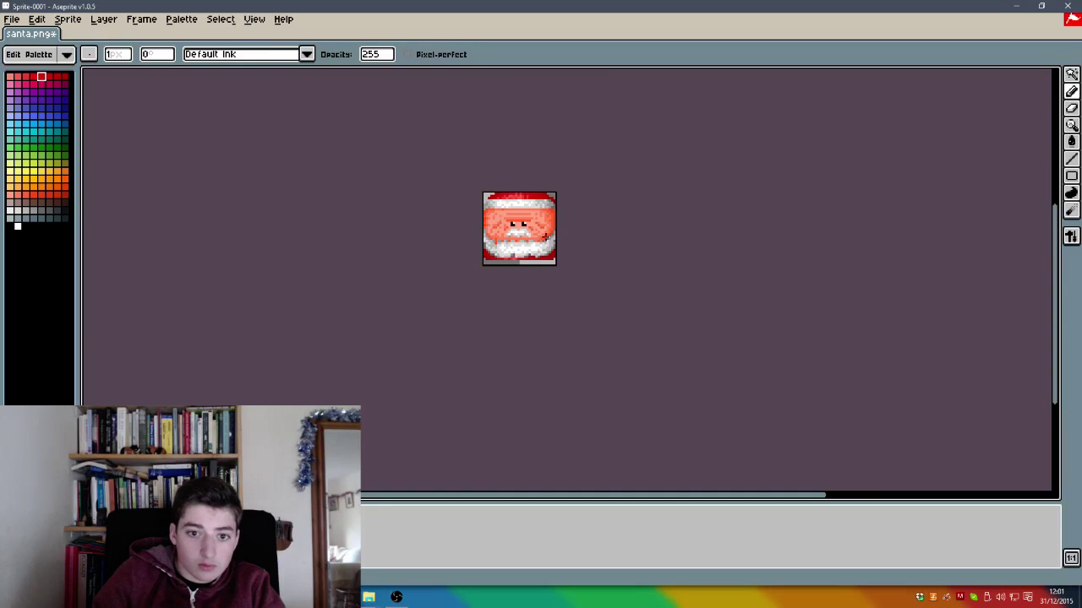
key(ctrl+s)
scroll(545, 235, up, 3)
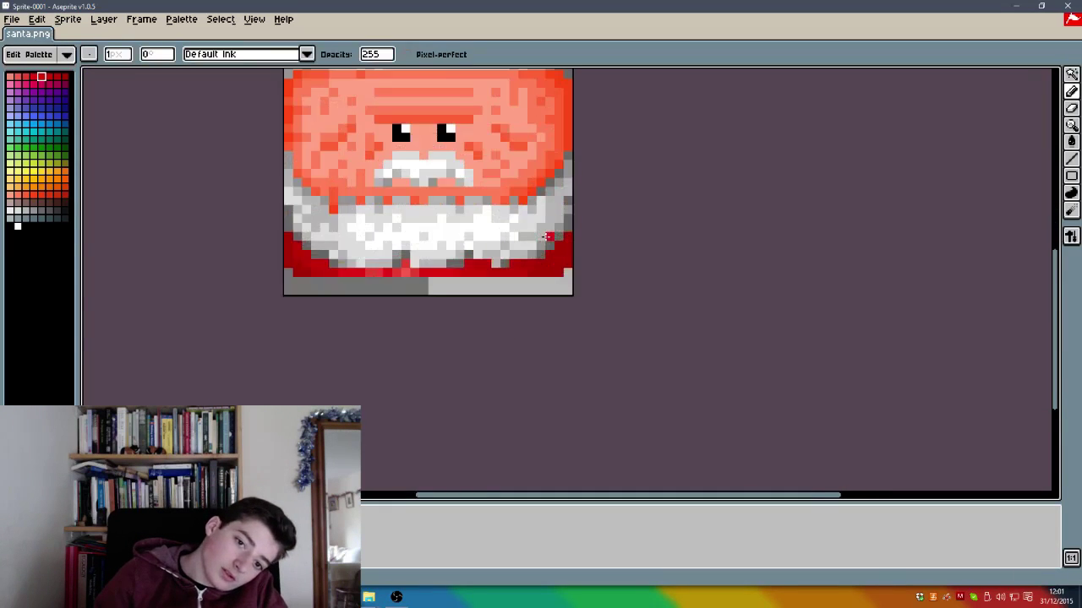
Step: Add sampled dark red pixels along the collar's lower edge and beneath the beard's notches, undoing misplaced pencil strokes
alt+click(551, 272)
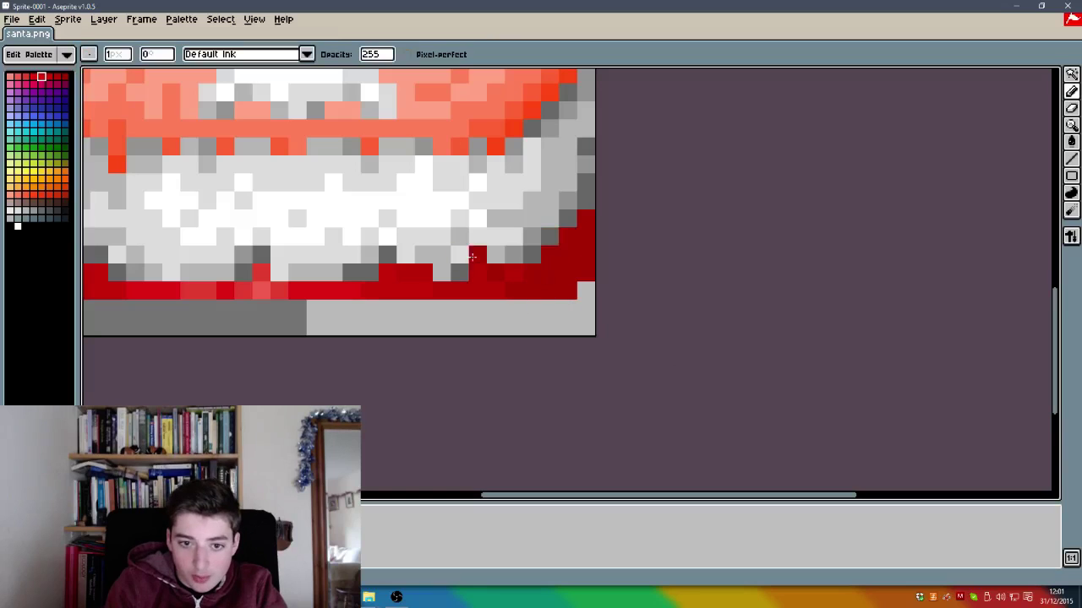
click(493, 277)
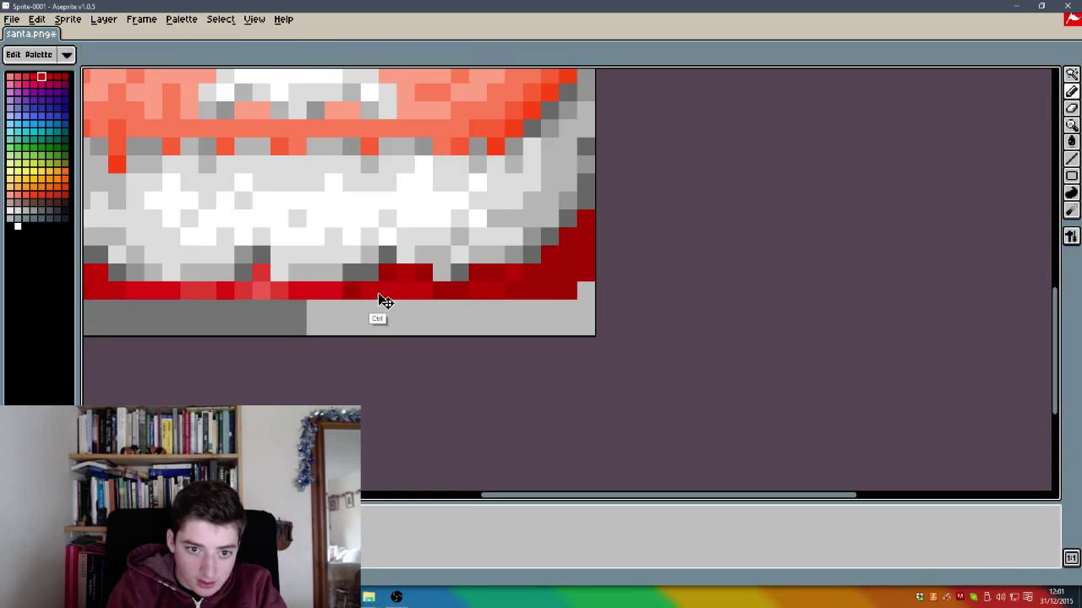
key(ctrl+z)
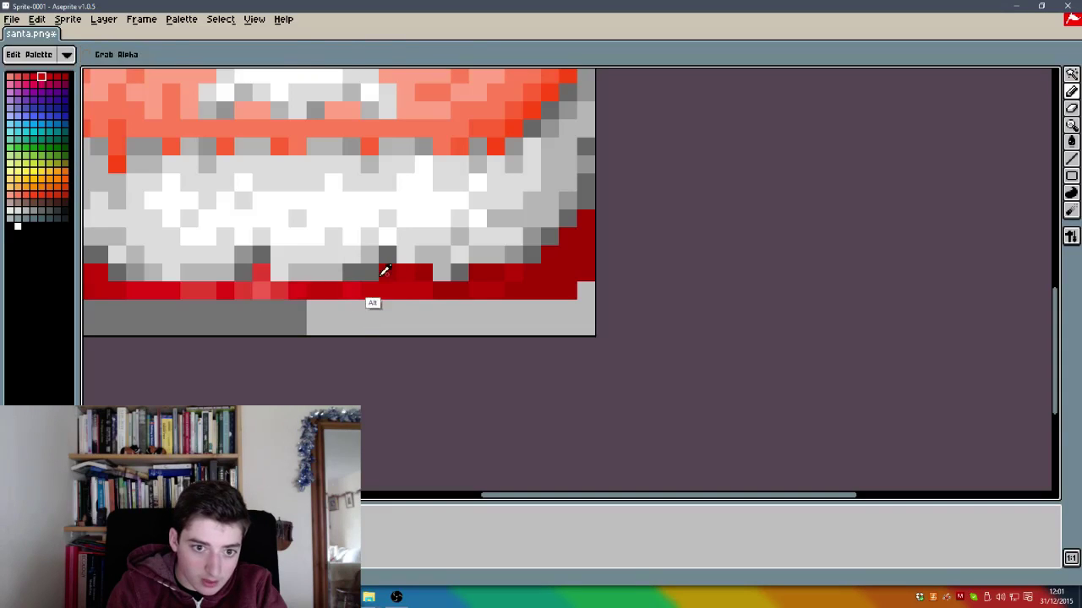
key(ctrl+z)
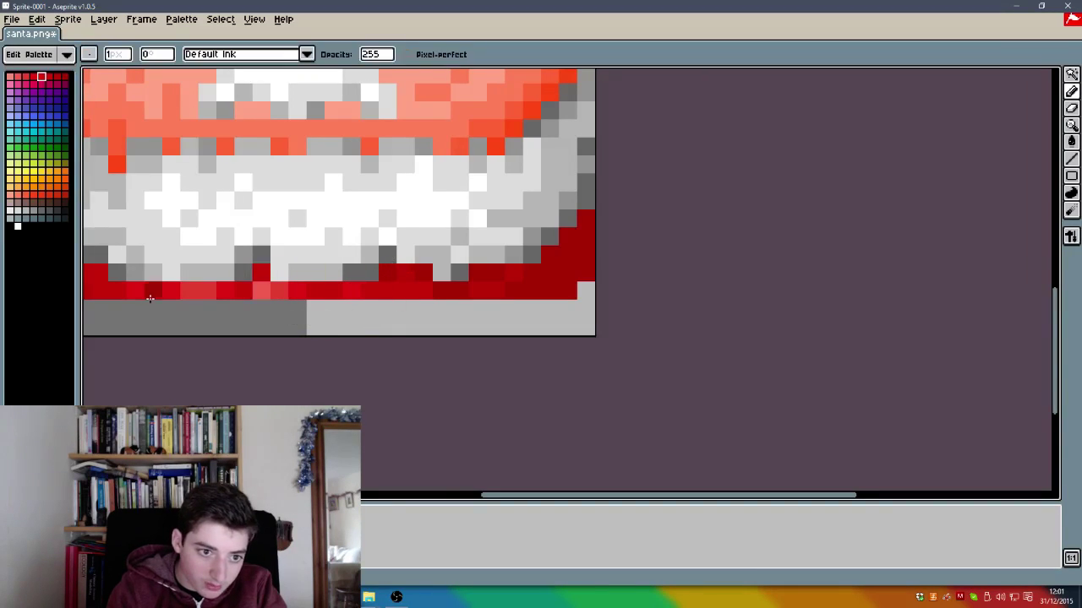
key(ctrl+z)
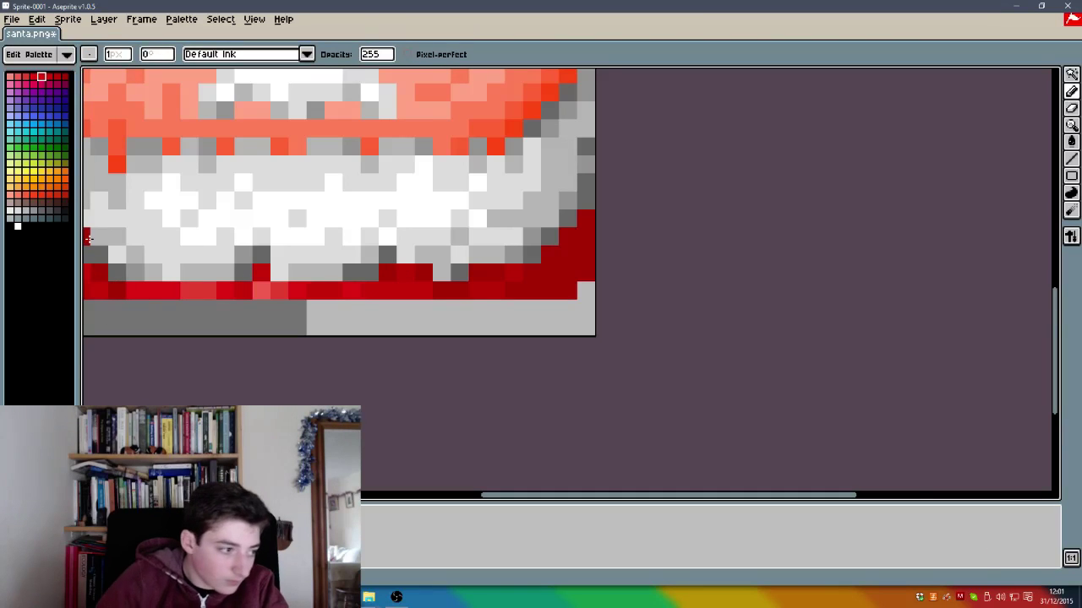
Step: Blend the reds along the collar's left half toward the middle with scattered darker pixels and save santa.png
scroll(177, 470, down, 2)
scroll(200, 427, up, 1)
scroll(194, 427, up, 1)
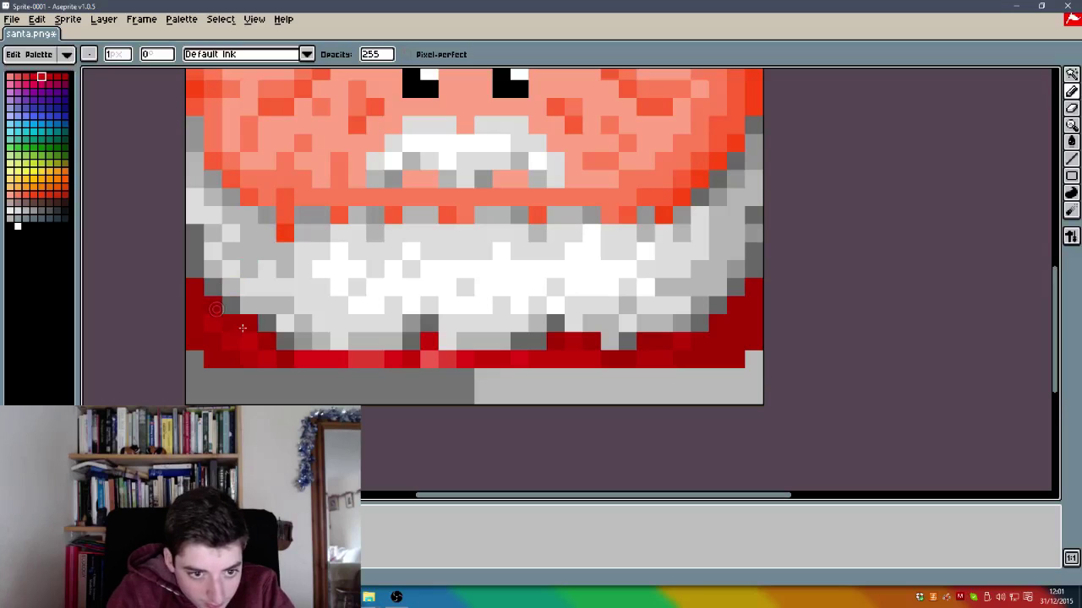
key(alt)
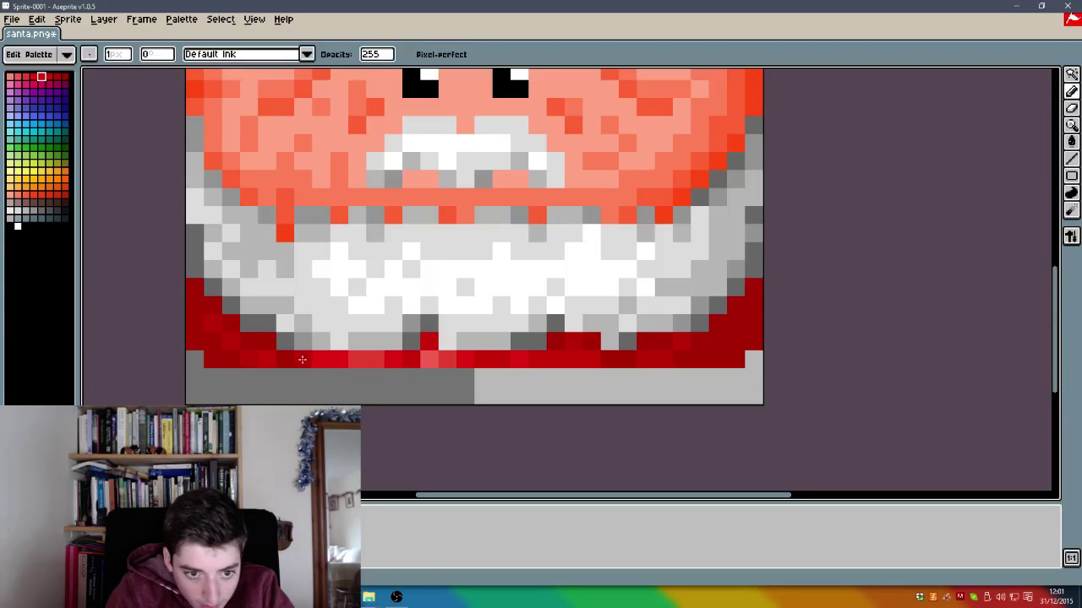
scroll(346, 349, down, 2)
scroll(346, 349, up, 4)
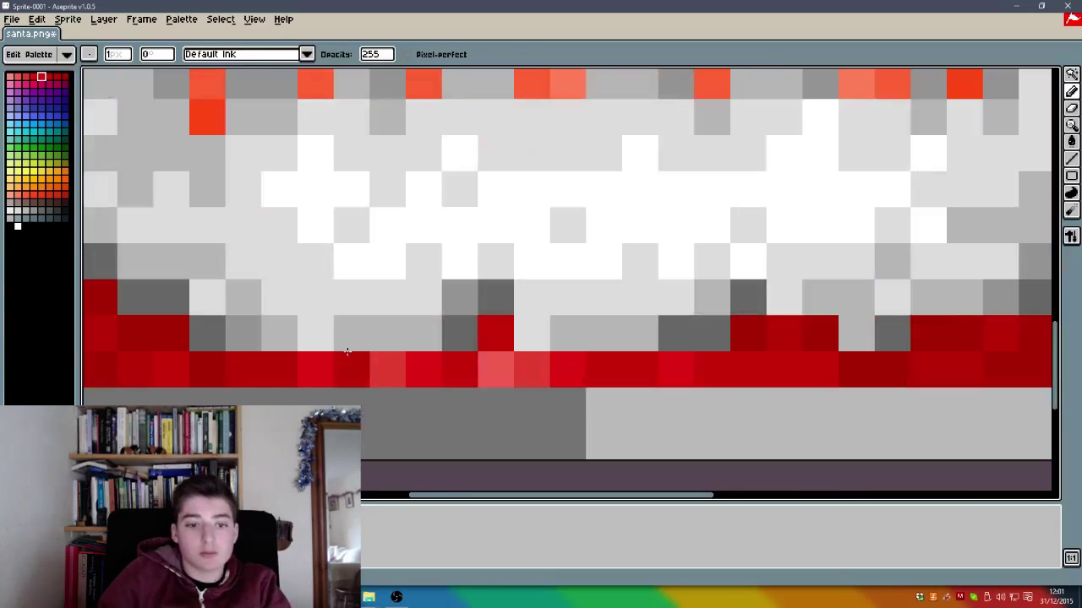
scroll(307, 367, down, 5)
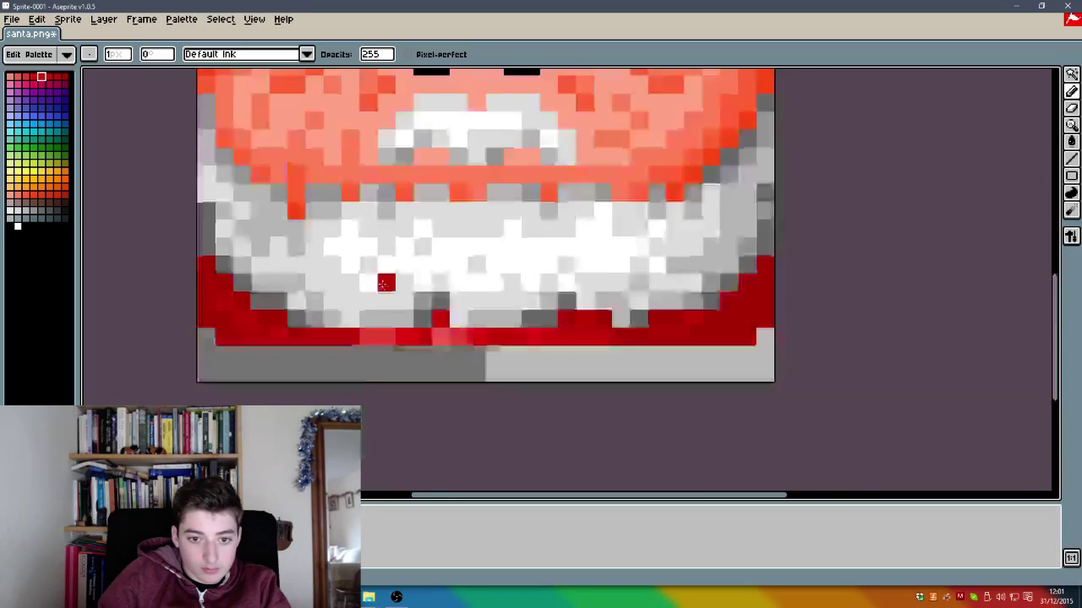
scroll(381, 281, down, 1)
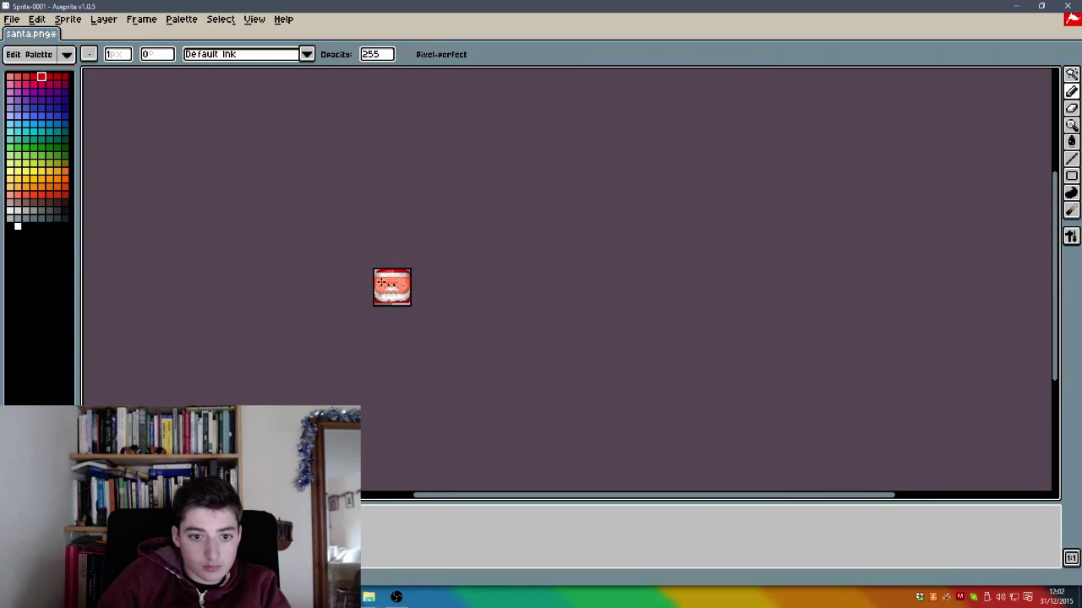
key(ctrl+s)
scroll(379, 222, up, 1)
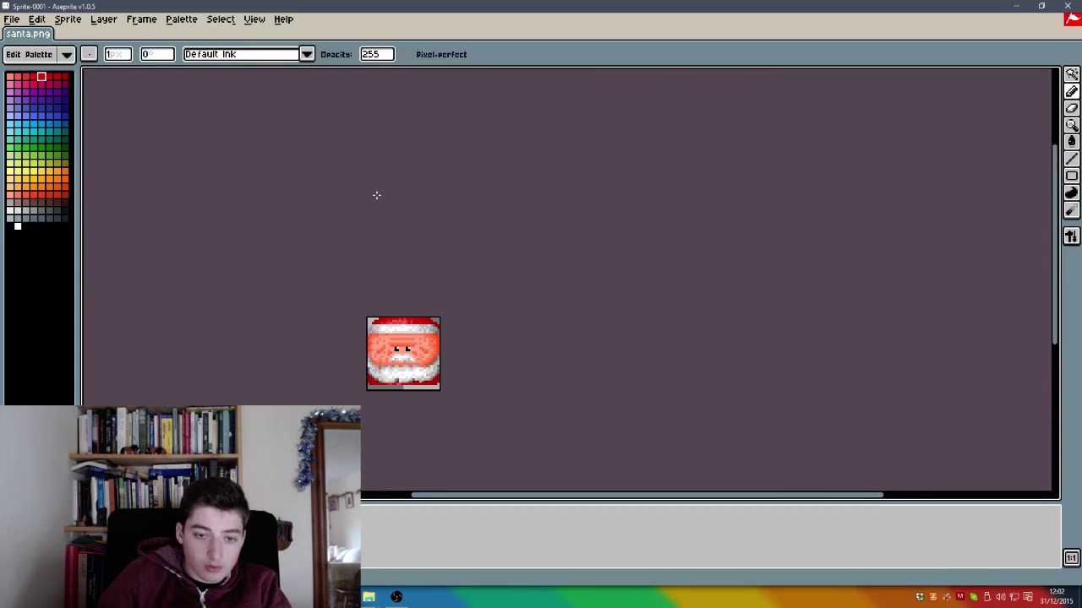
Step: Paint a two-pixel-high white eyebrow band across the face just above both eyes, undoing misshapen strokes
scroll(384, 371, up, 1)
scroll(382, 374, down, 2)
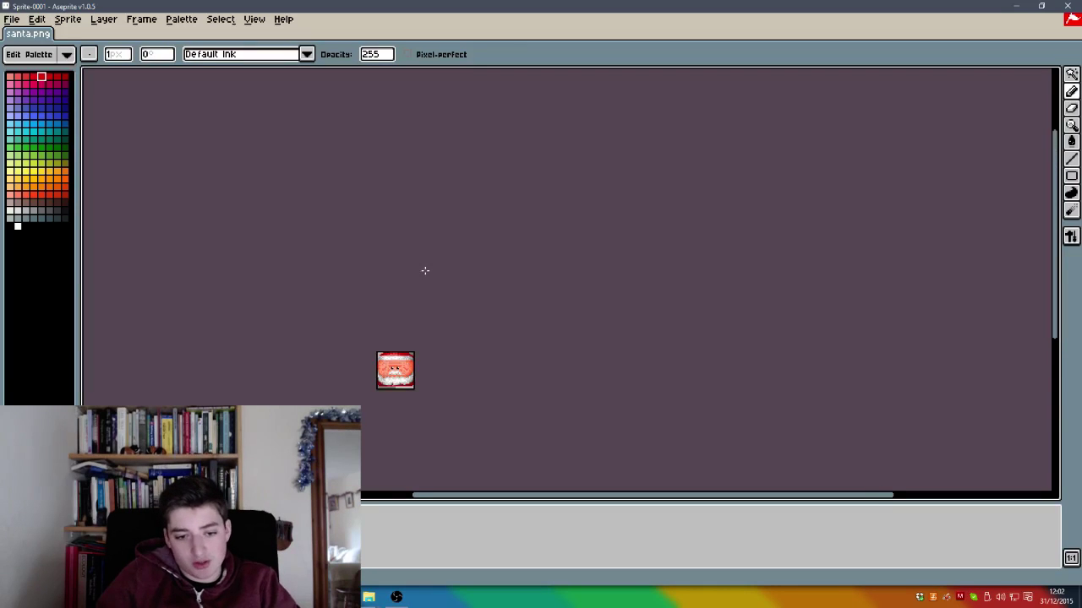
scroll(388, 381, up, 1)
scroll(382, 355, up, 2)
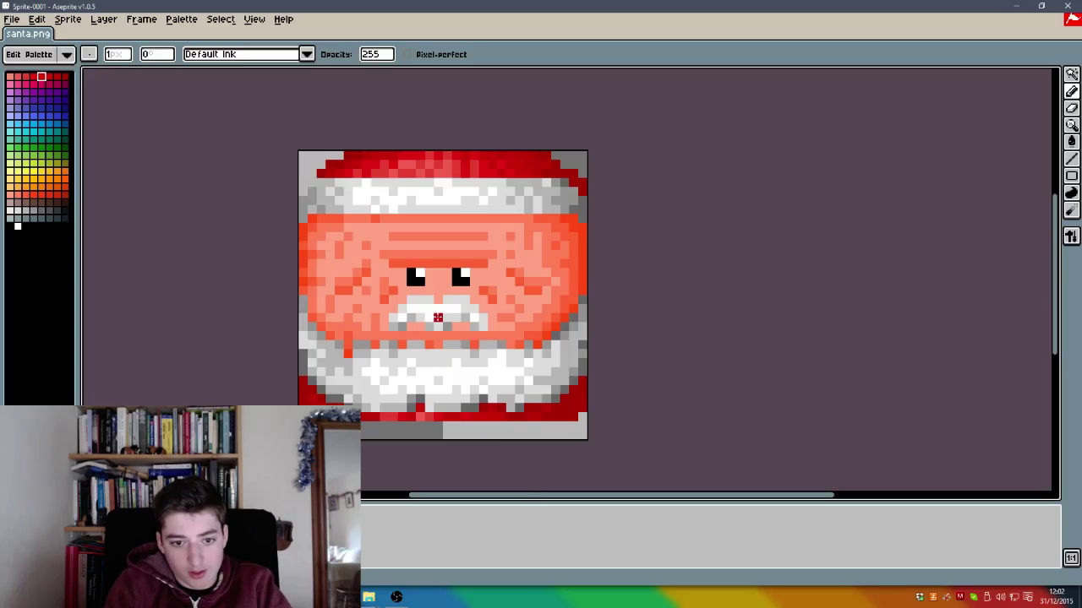
key(alt)
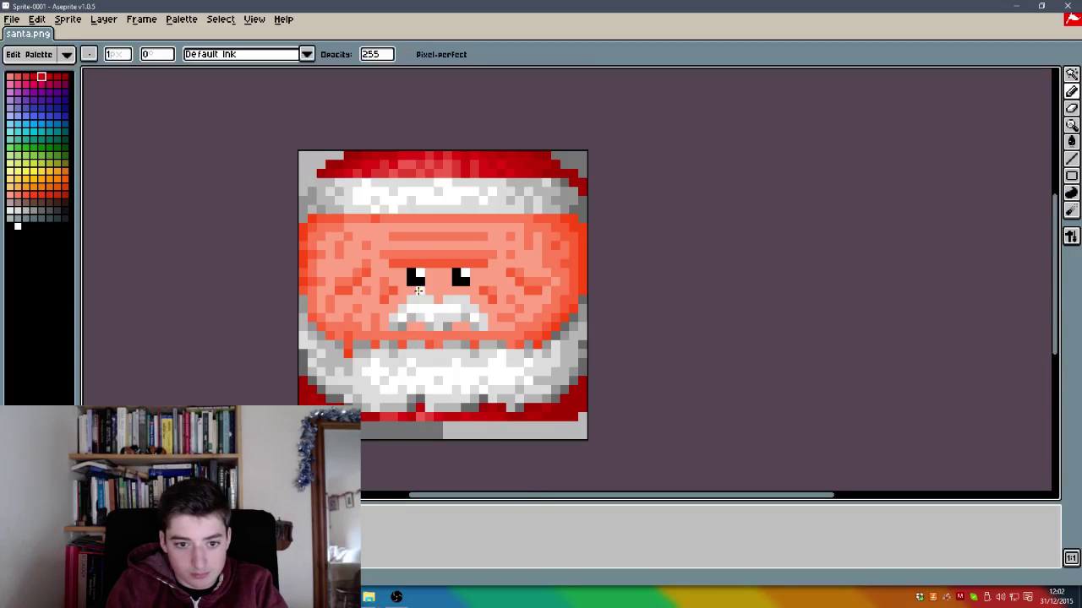
mouse_move(398, 266)
mouse_down()
mouse_move(455, 264)
mouse_move(414, 247)
mouse_move(458, 261)
mouse_move(408, 267)
mouse_move(464, 257)
mouse_move(411, 252)
mouse_move(475, 244)
mouse_up()
key(ctrl+z)
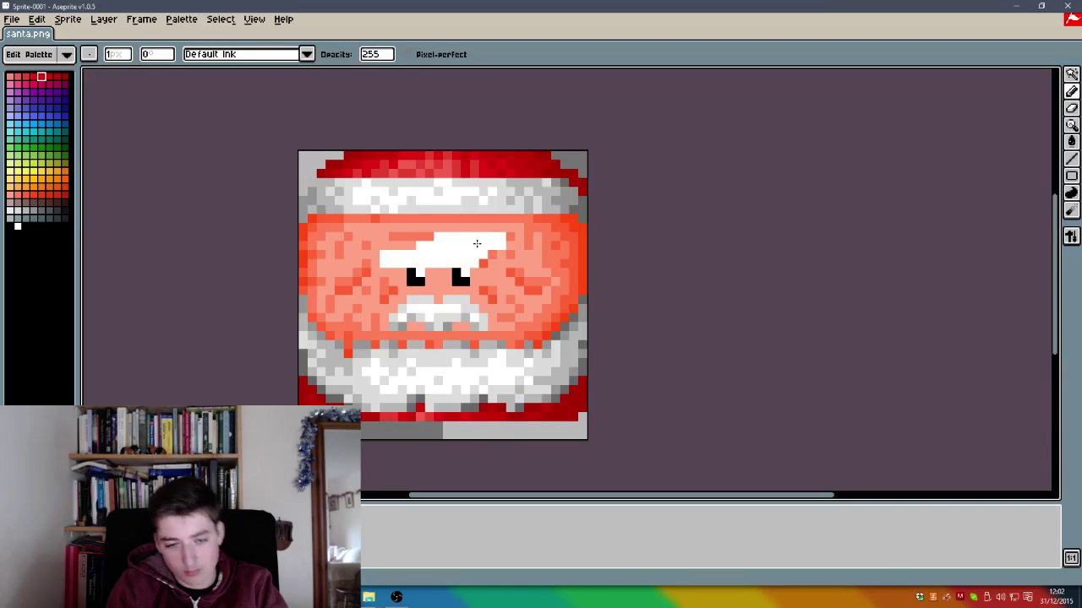
key(ctrl+z)
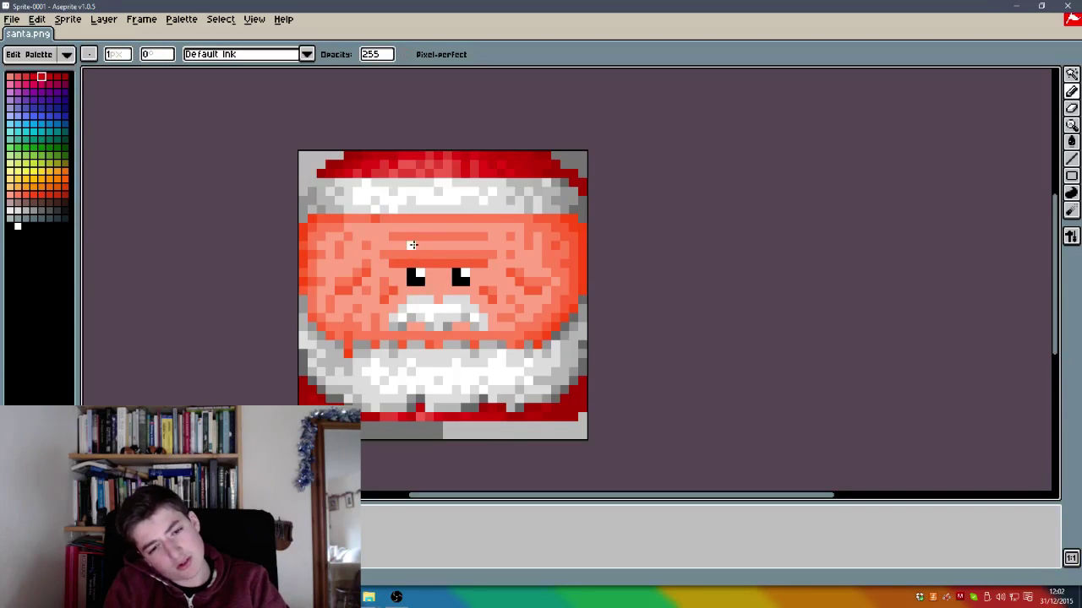
mouse_move(393, 265)
mouse_down()
mouse_move(390, 249)
mouse_move(394, 259)
mouse_move(492, 260)
mouse_move(477, 256)
mouse_up()
key(ctrl+z)
key(ctrl+z)
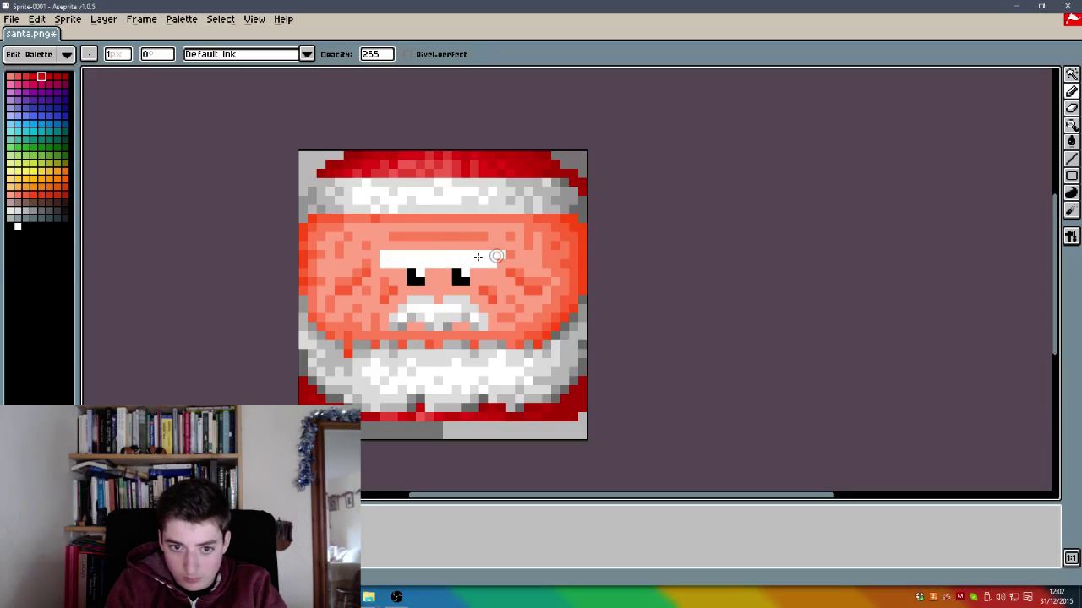
key(ctrl+z)
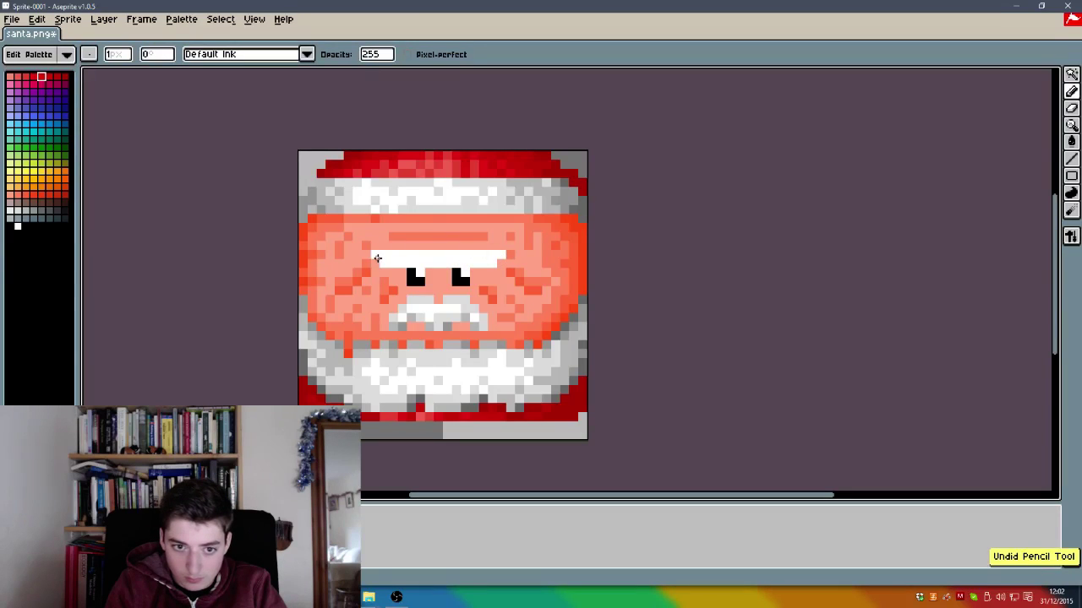
Step: Shade the eyebrow band's lower row with light grey sampled from the moustache, undoing strokes that stray onto the eyes
alt+click(438, 321)
drag(384, 264, 494, 262)
key(ctrl+z)
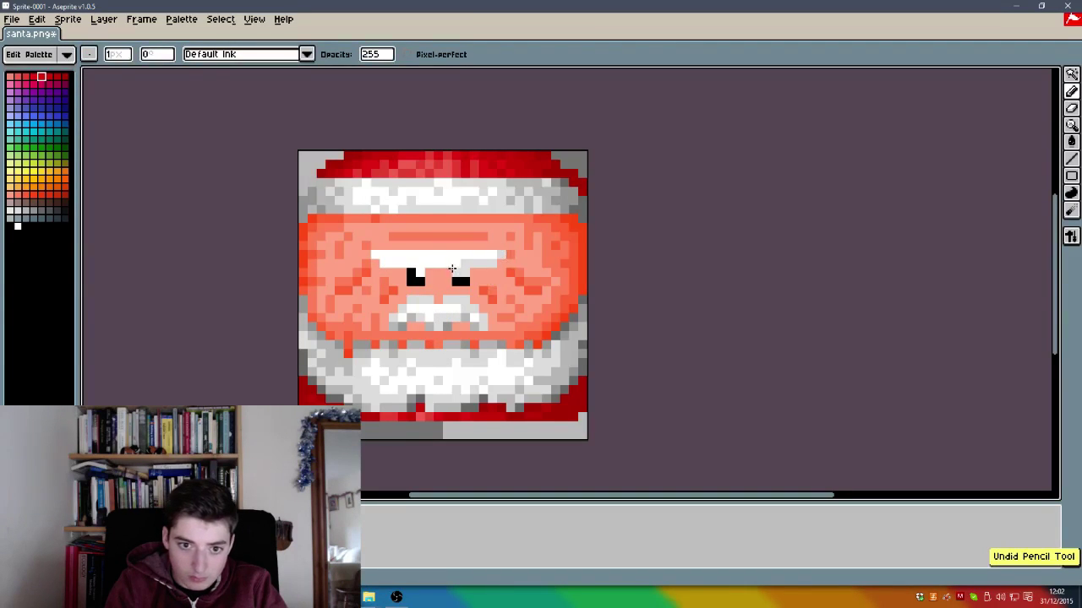
drag(383, 263, 456, 265)
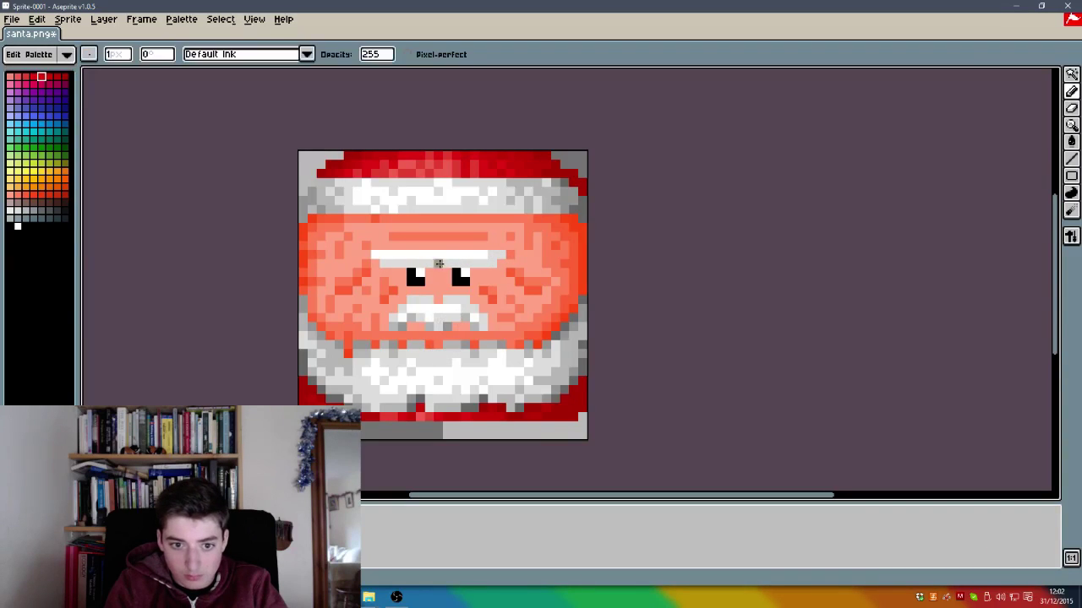
key(ctrl+z)
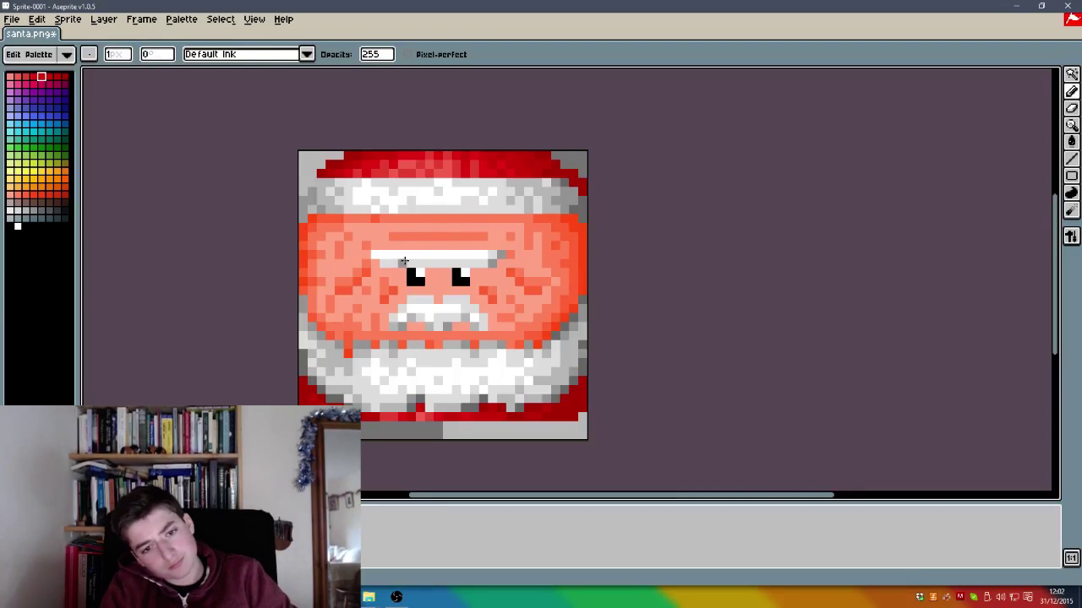
Step: Break up the eyebrow band's white upper row with spaced light grey pixels, undoing misplaced ones
key(alt)
key(alt)
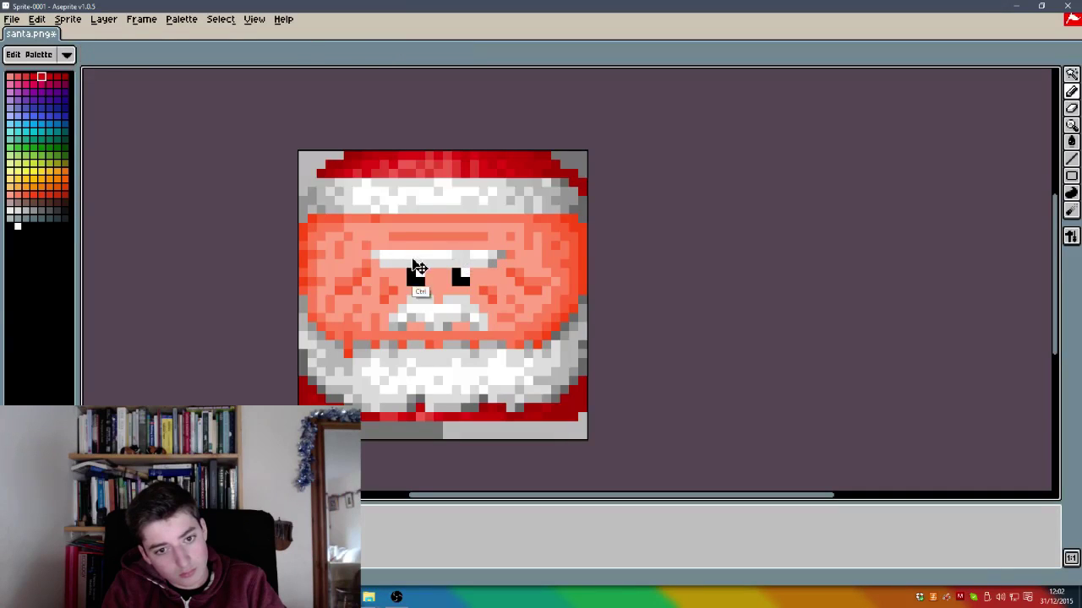
key(ctrl+z)
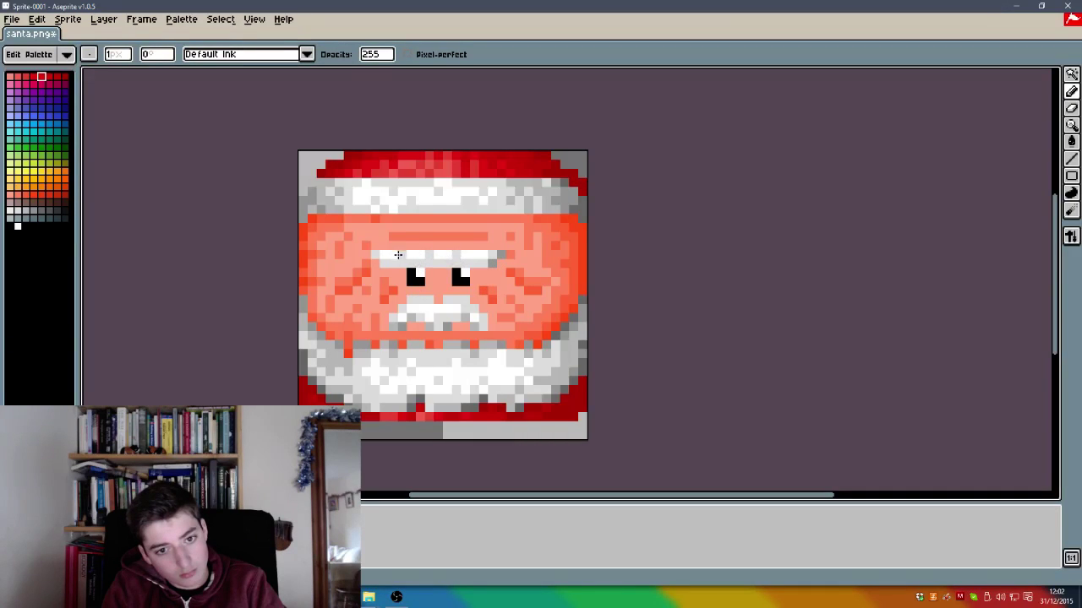
key(ctrl+z)
key(ctrl+z)
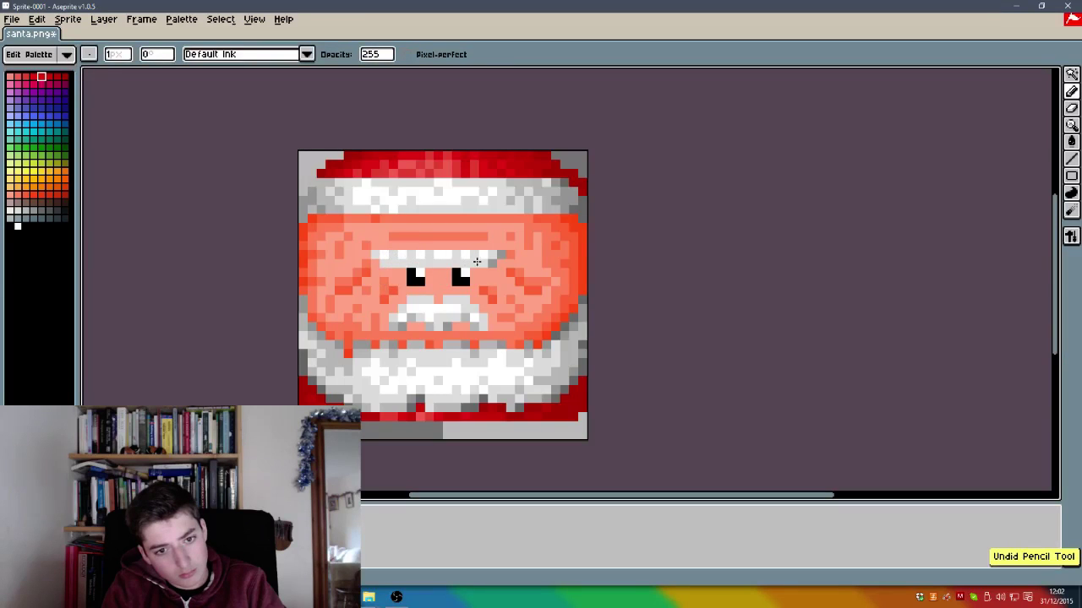
Step: Add darker grey shading pixels along the eyebrow band's underside and ends using greys sampled from the sprite
key(alt)
key(alt)
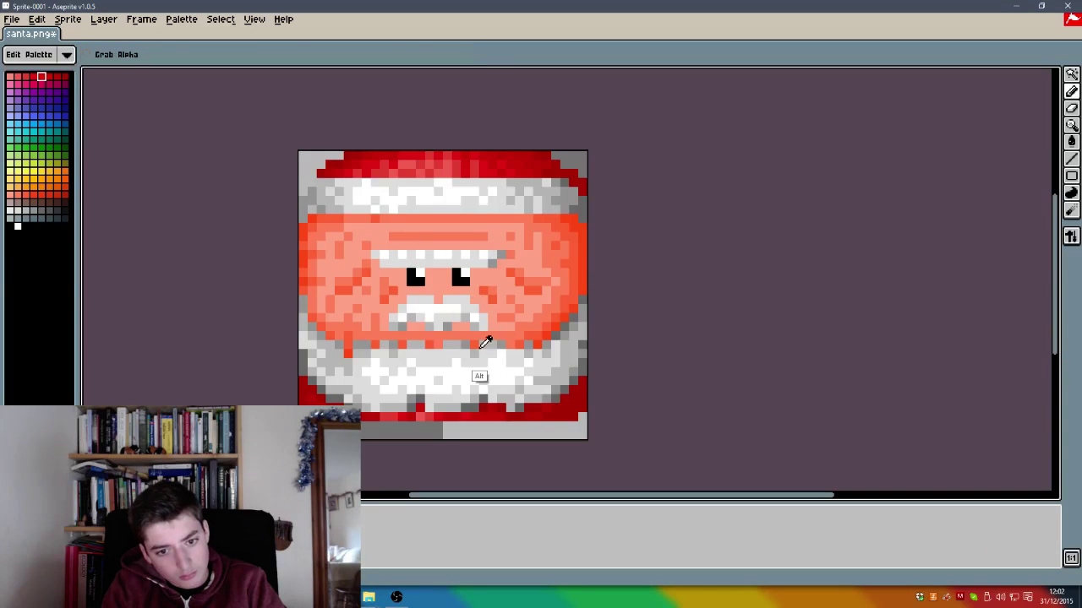
alt+click(492, 265)
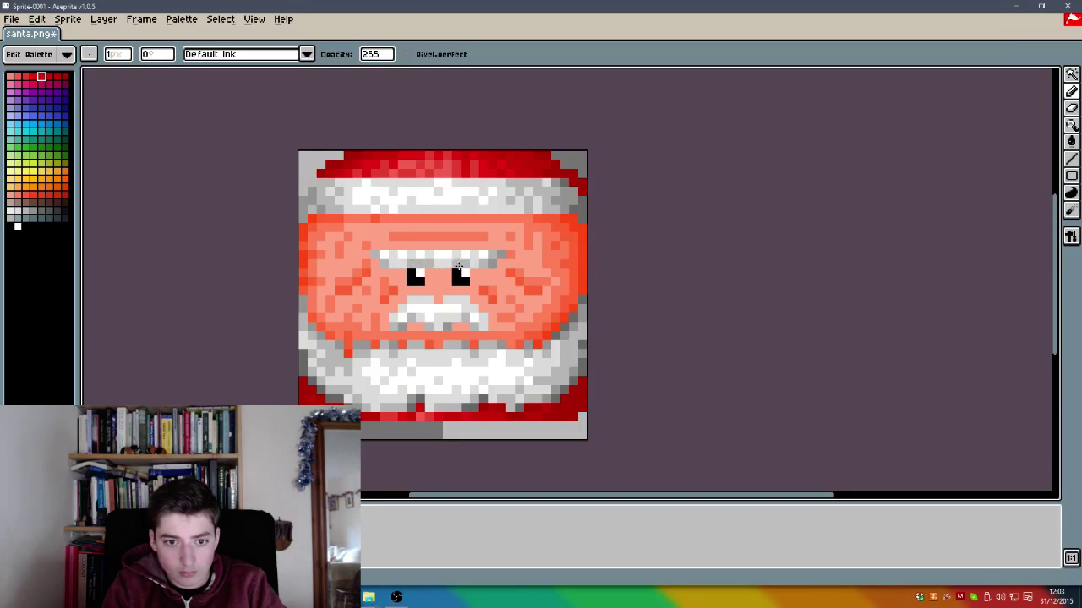
key(alt)
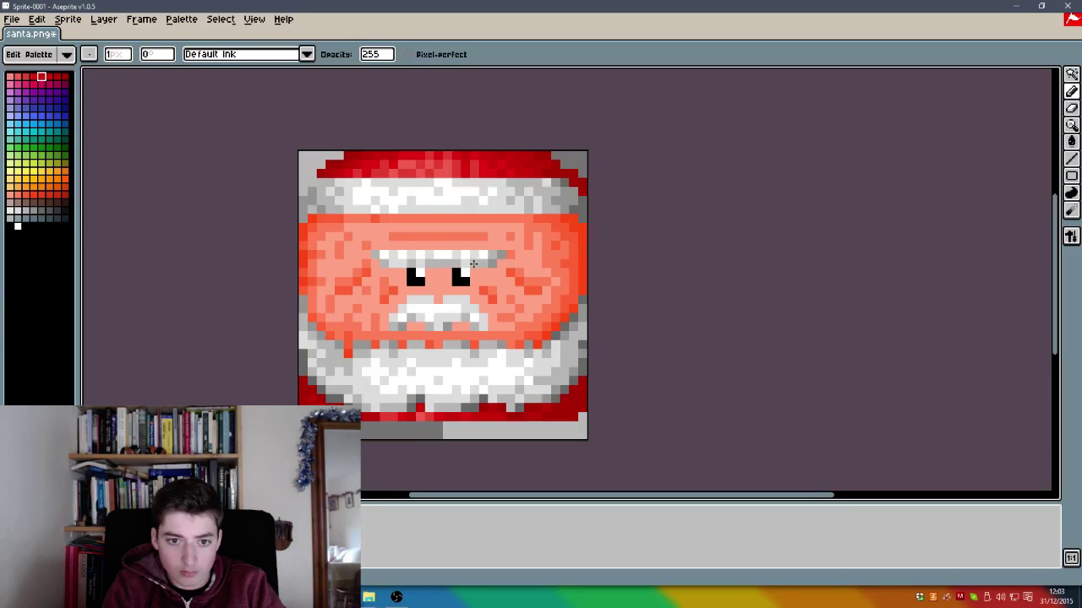
key(alt)
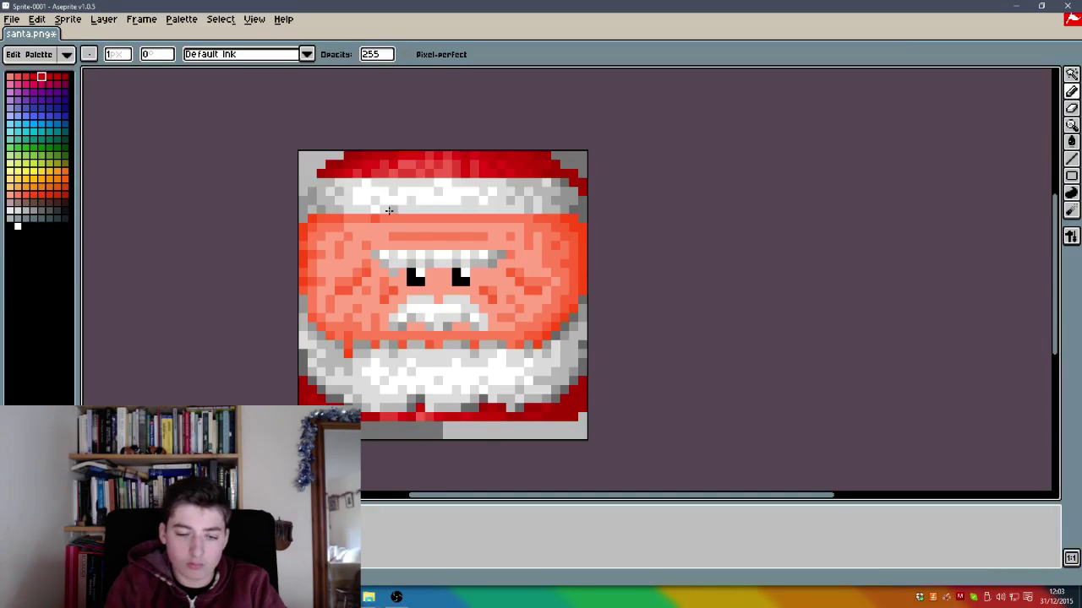
key(alt)
key(alt)
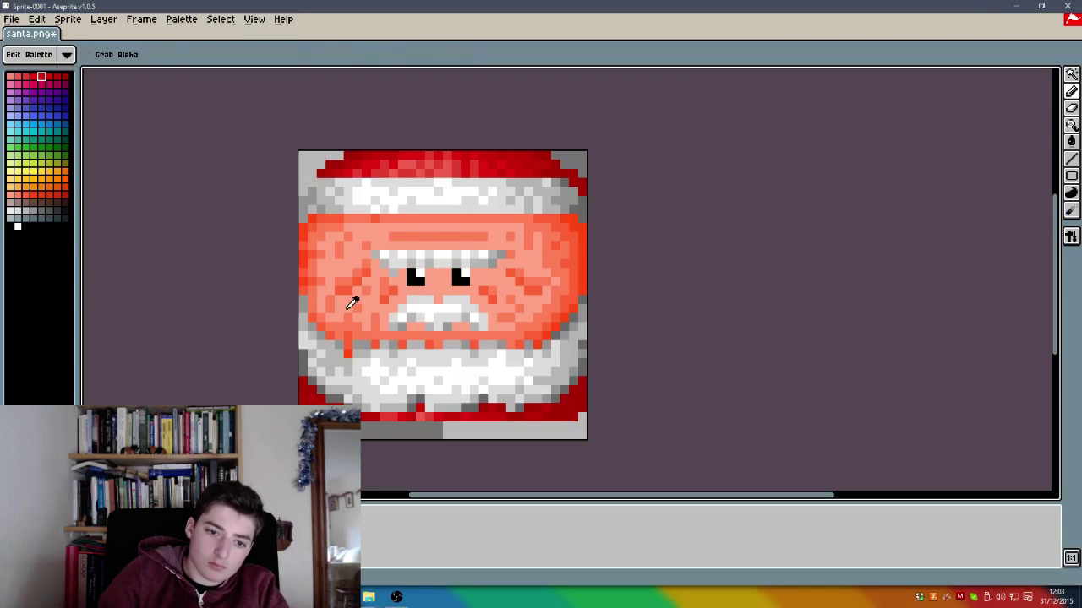
Step: Retouch the skin beside the left eye with a sampled skin tone, undo stray cheek strokes, and save santa.png
key(alt)
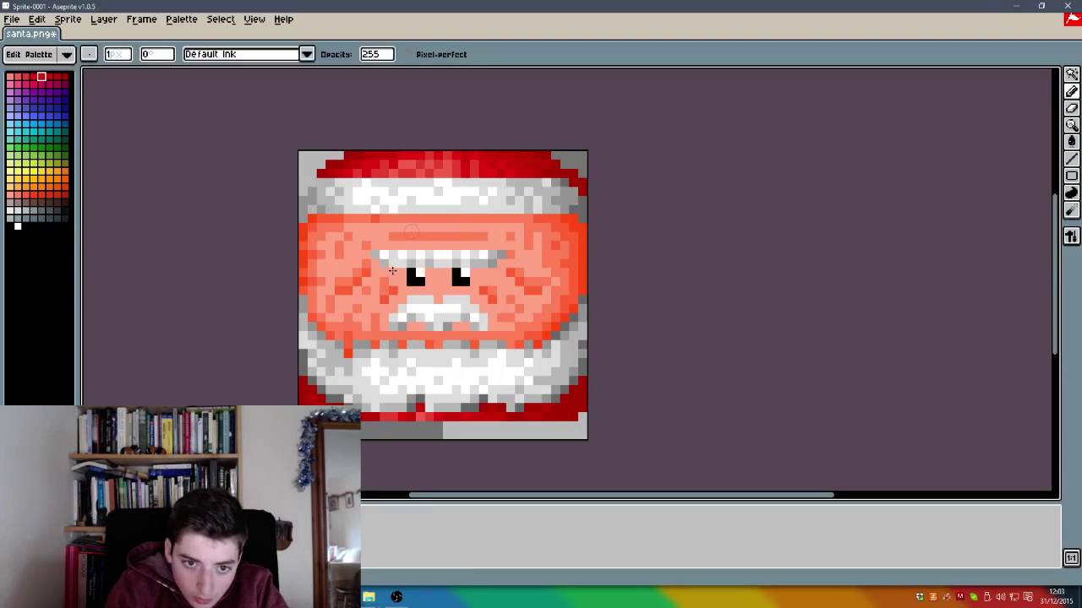
key(alt)
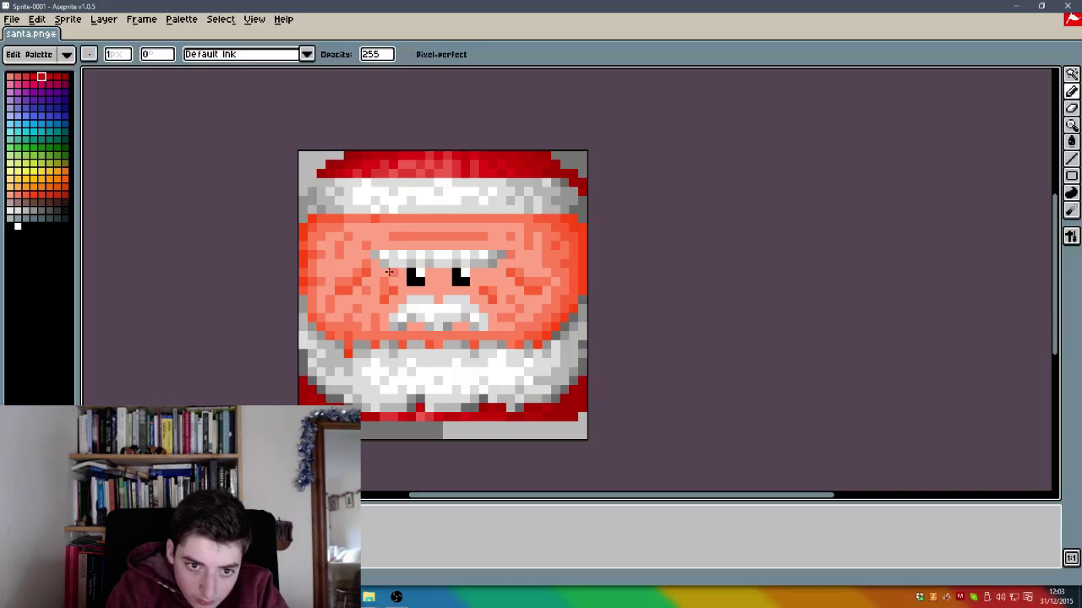
key(ctrl+z)
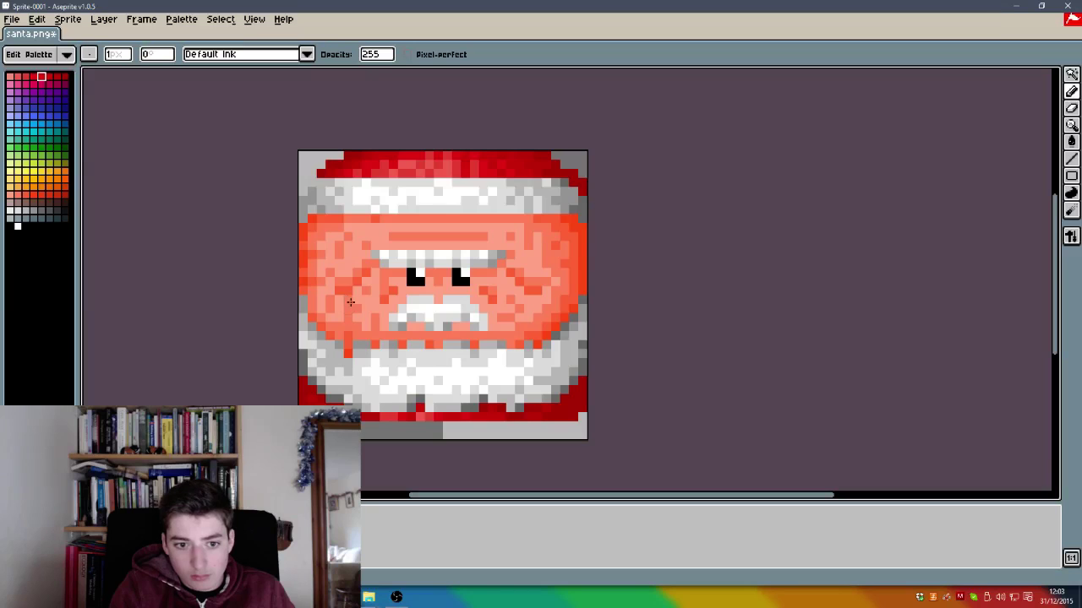
key(ctrl+z)
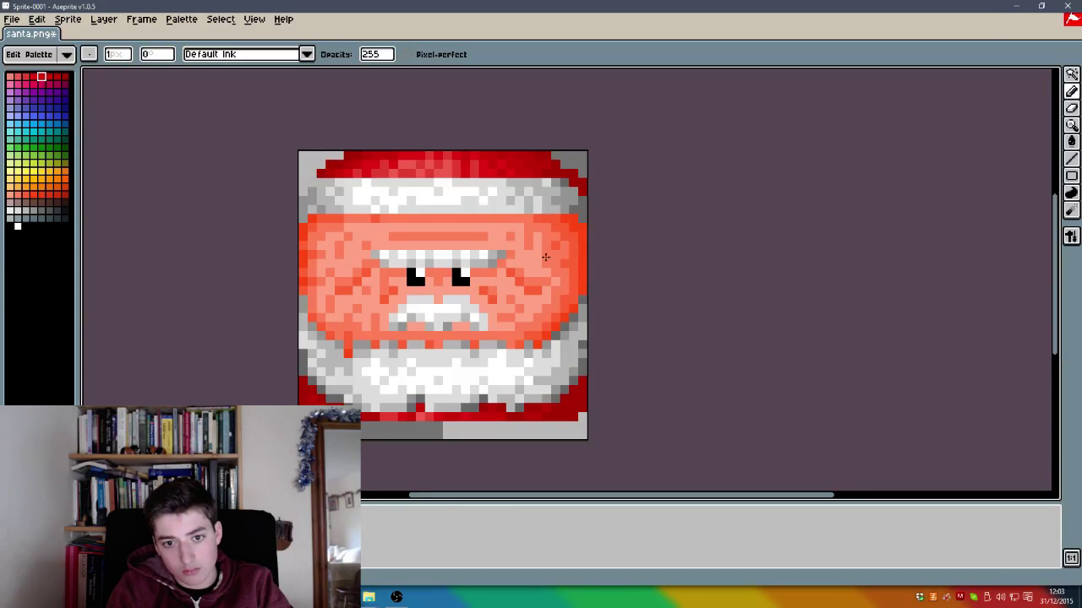
scroll(494, 448, down, 3)
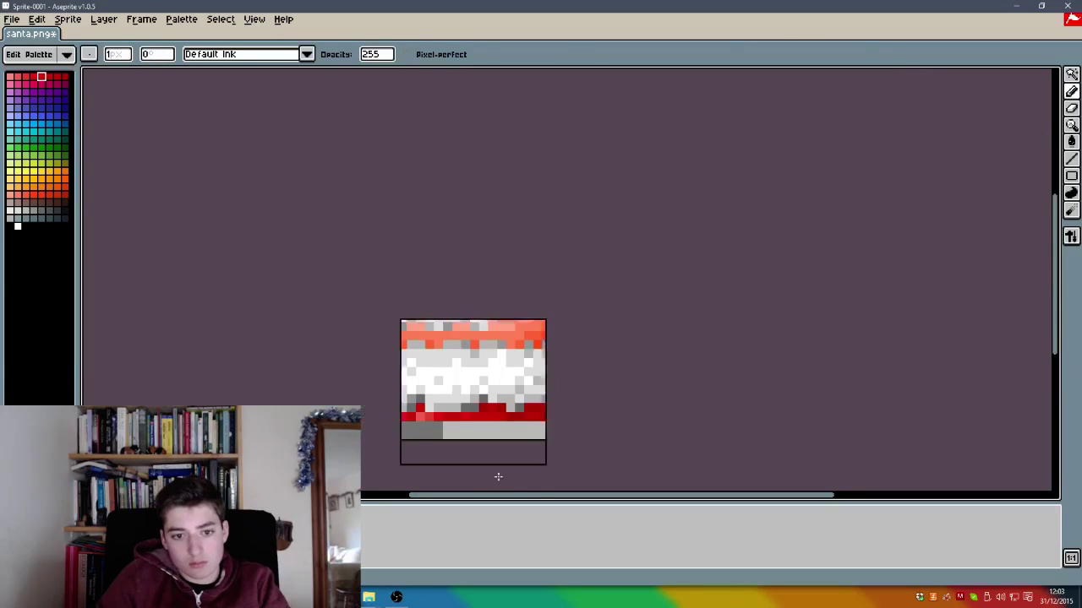
key(ctrl+s)
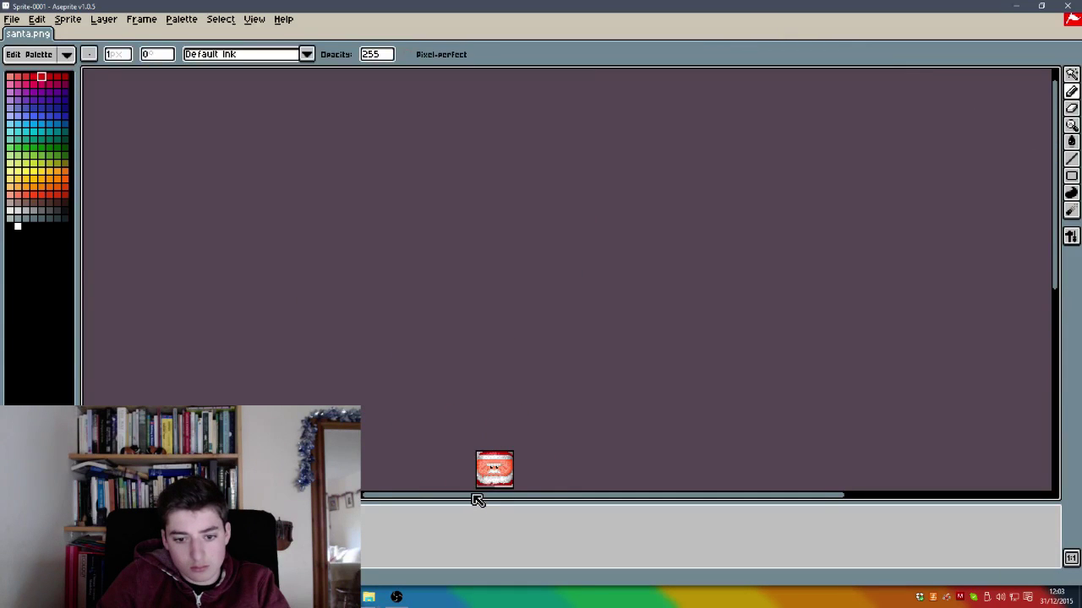
Step: Block in two dark brown boots, each about six pixels wide and two pixels high, beneath the red collar
scroll(476, 479, up, 3)
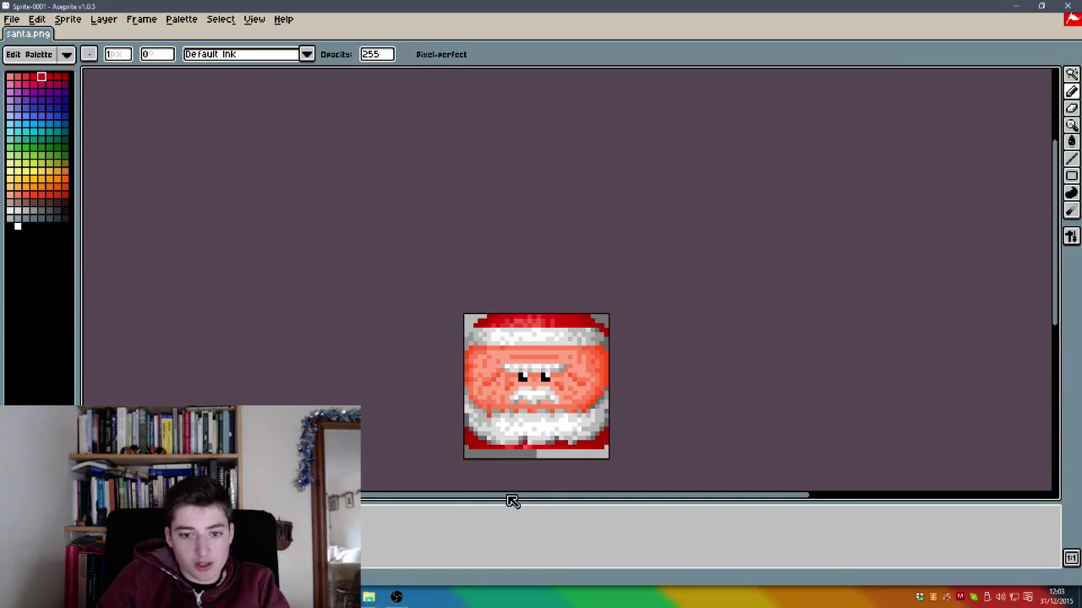
scroll(521, 465, up, 3)
scroll(559, 357, up, 1)
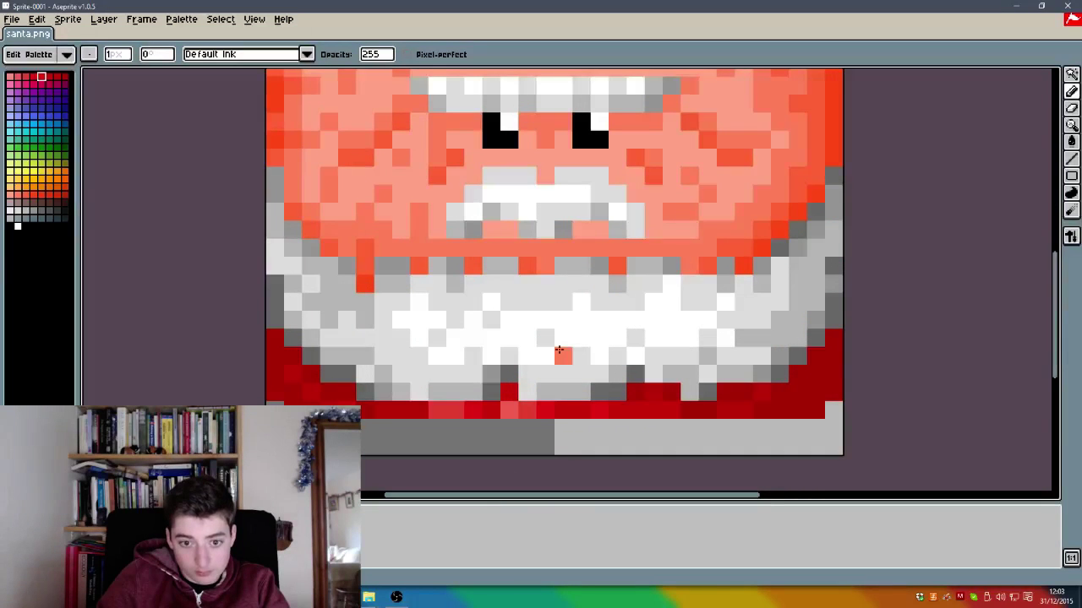
click(65, 203)
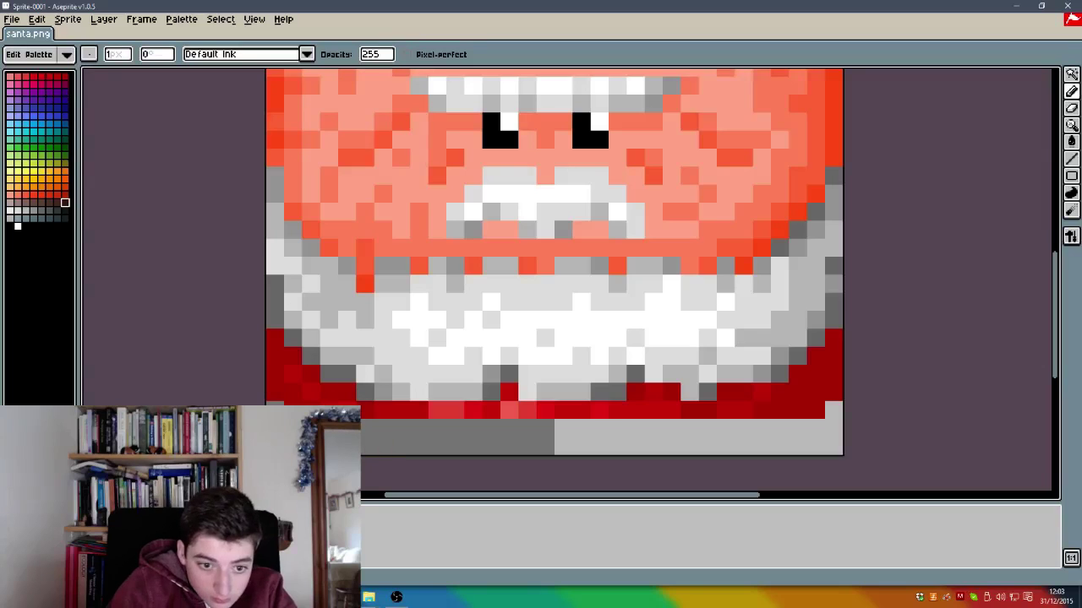
mouse_move(362, 445)
mouse_down()
mouse_move(385, 460)
mouse_move(405, 440)
mouse_up()
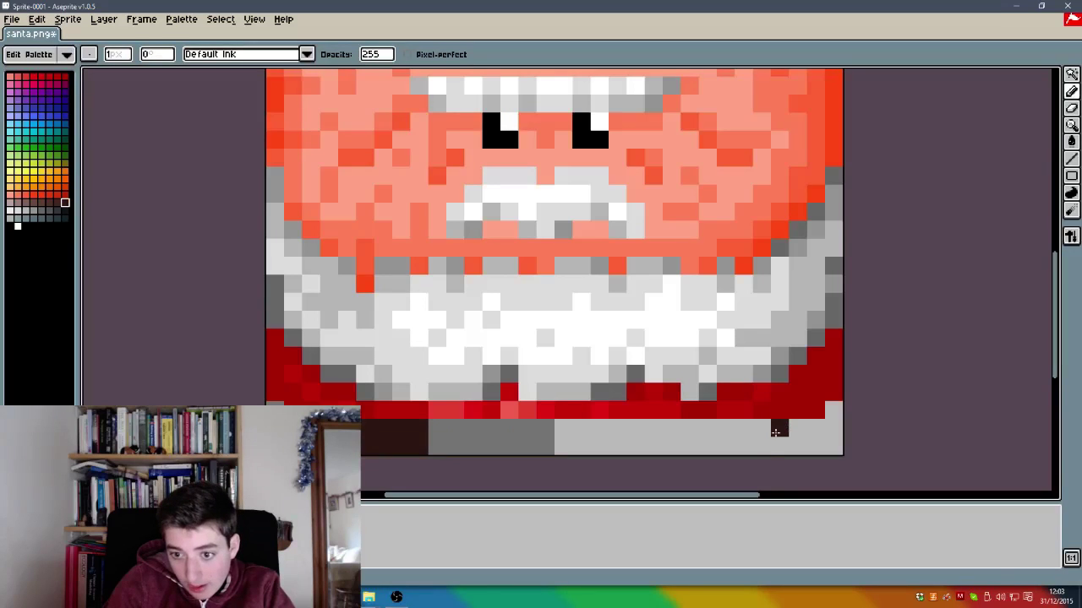
mouse_move(765, 431)
mouse_down()
mouse_move(703, 431)
mouse_move(690, 442)
mouse_move(668, 428)
mouse_up()
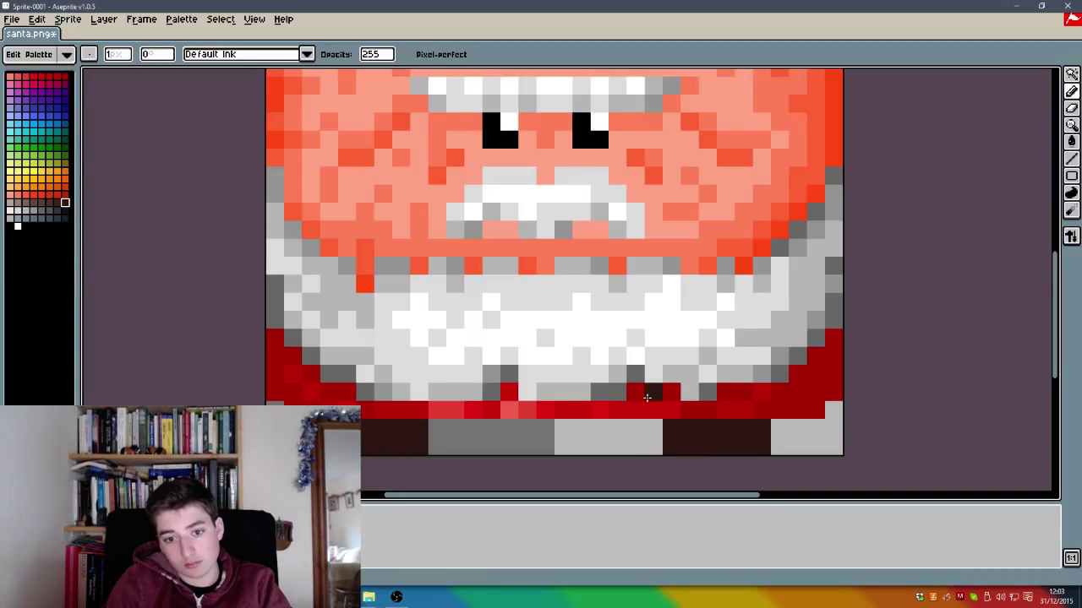
scroll(295, 356, down, 3)
scroll(323, 251, up, 4)
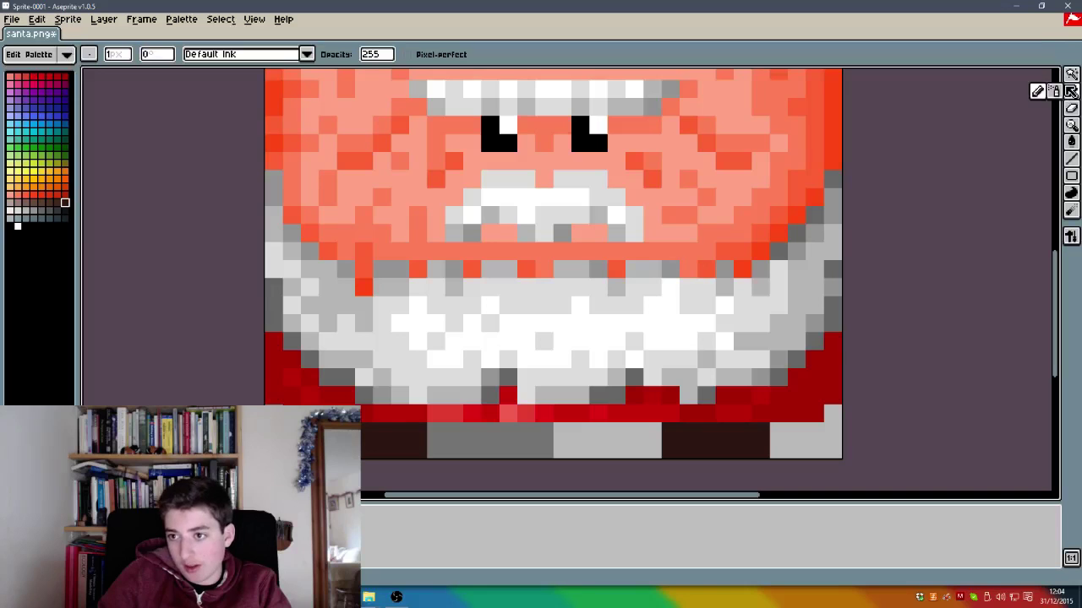
Step: Select each dark brown boot with a rectangular marquee and move both closer to the sprite's centre
click(1071, 74)
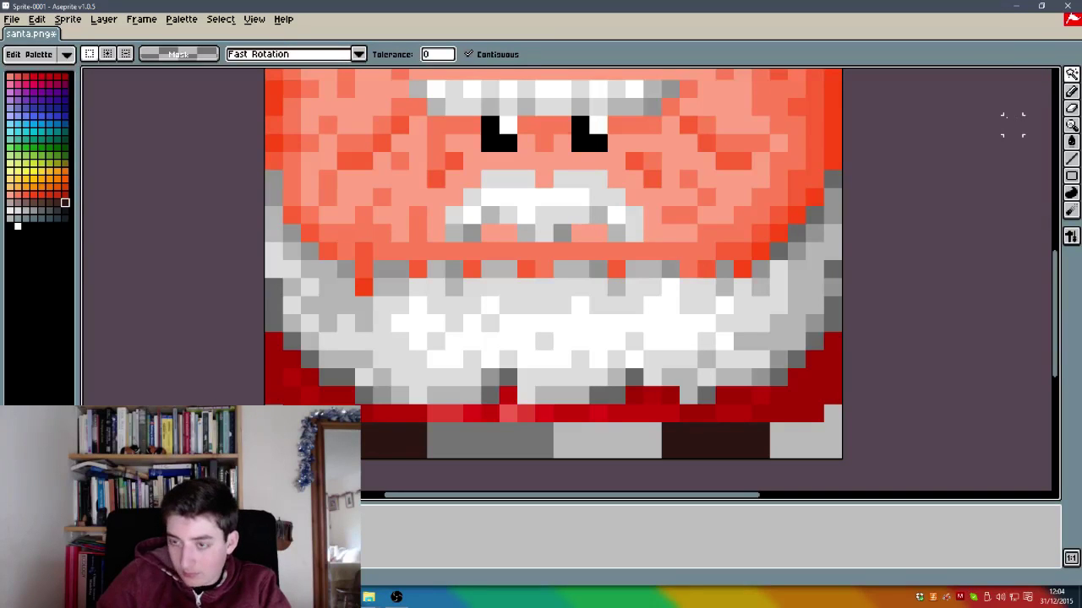
click(1071, 75)
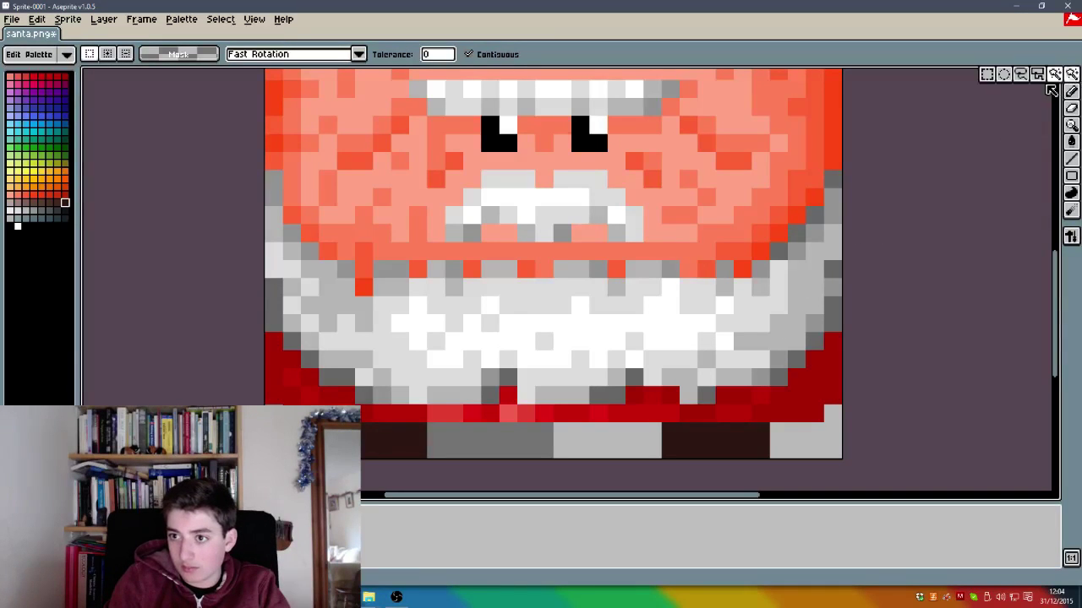
click(987, 76)
drag(786, 439, 658, 460)
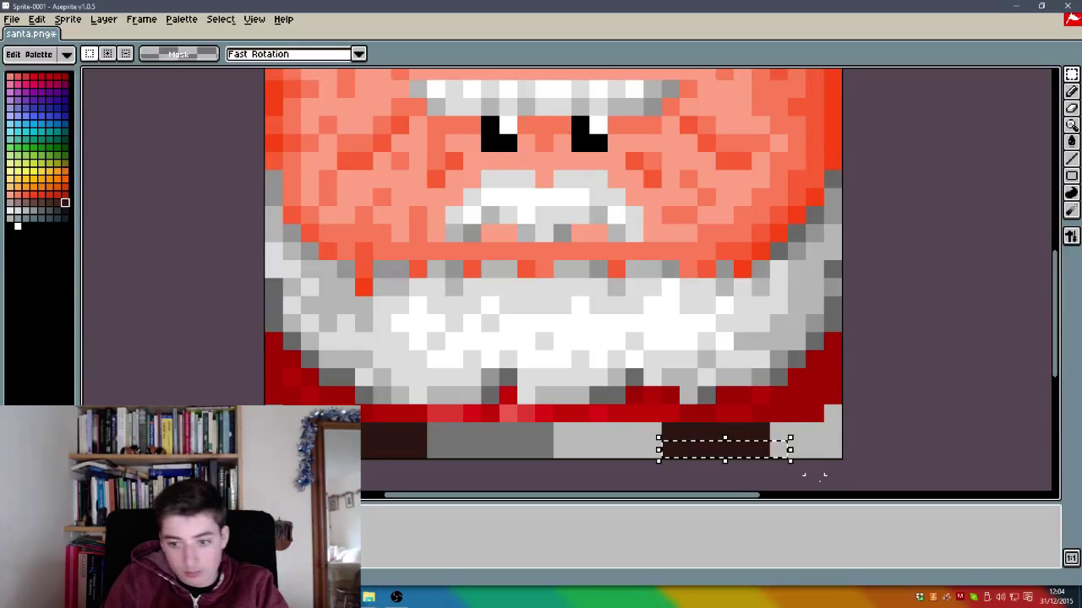
drag(821, 472, 568, 414)
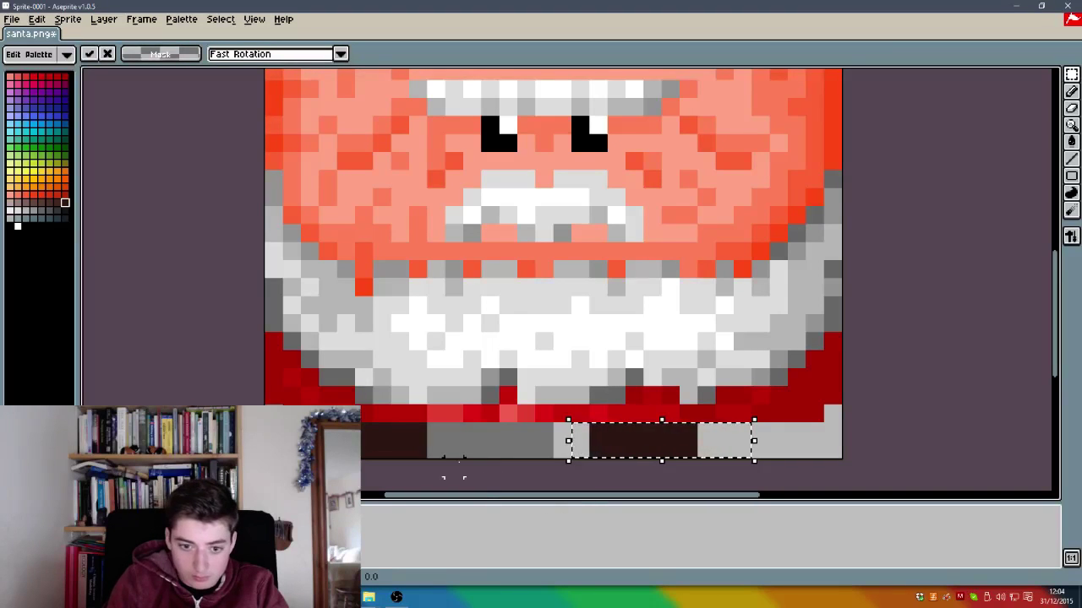
drag(372, 420, 537, 441)
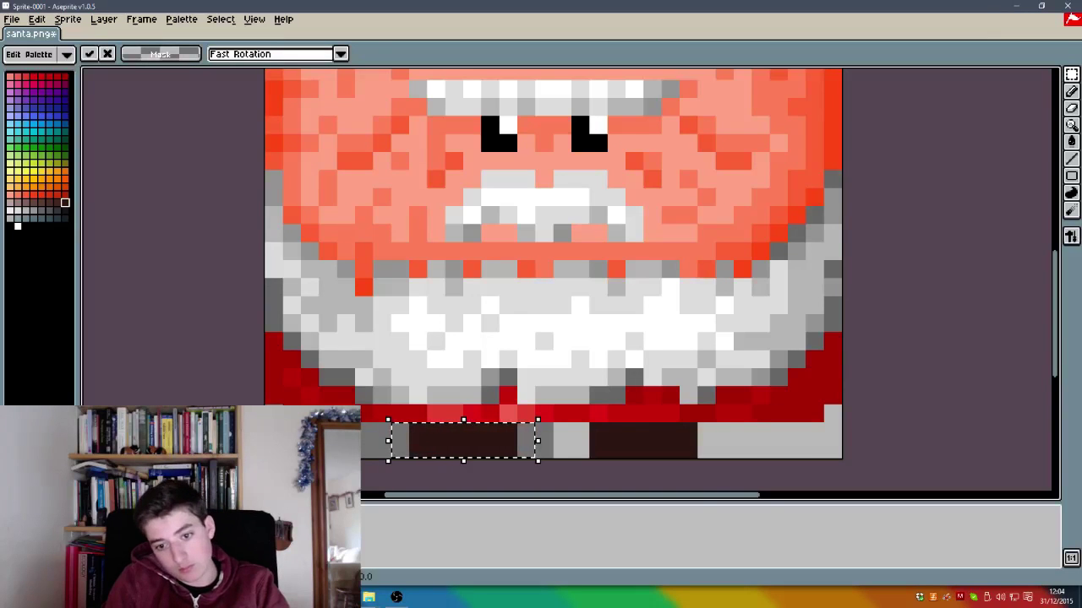
Step: Try shifting the boots sideways by one pixel, undo the moves, and clear the selection
click(676, 477)
drag(571, 423, 589, 441)
key(ctrl+z)
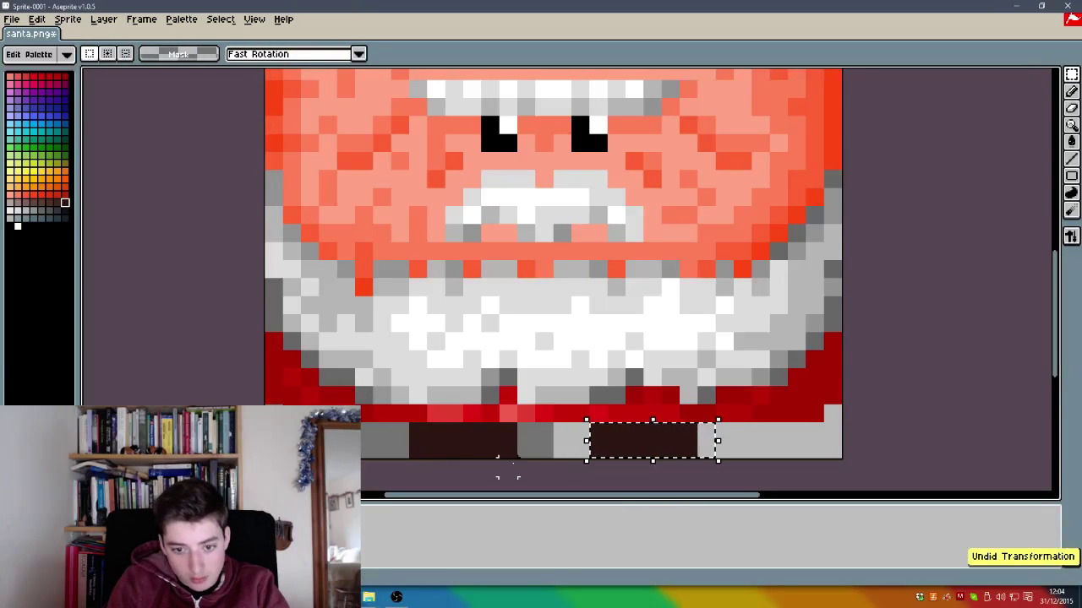
drag(389, 421, 517, 460)
drag(456, 439, 438, 440)
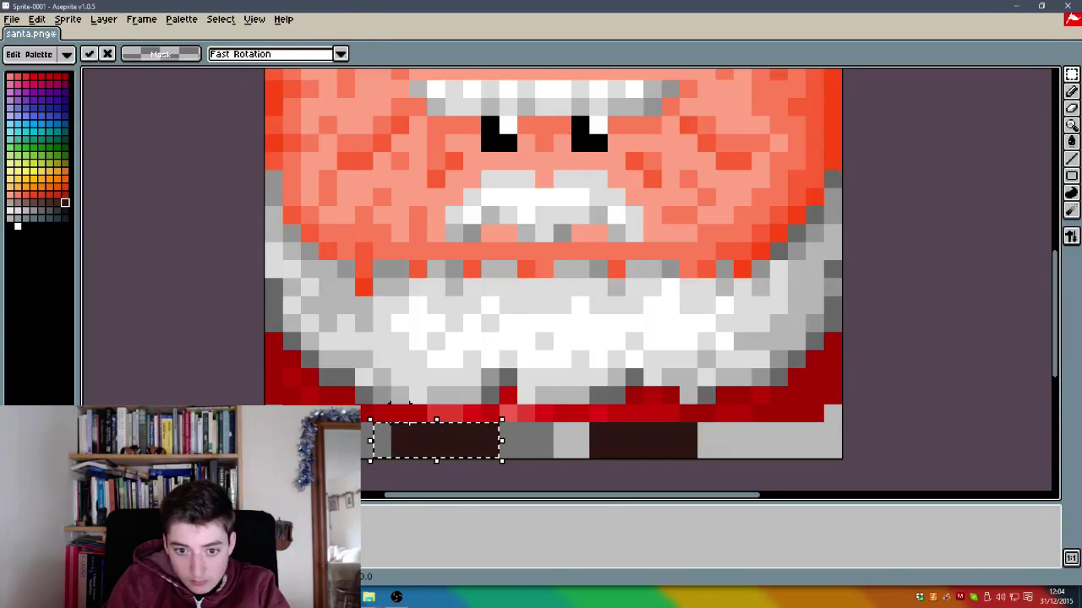
key(ctrl+z)
key(ctrl+d)
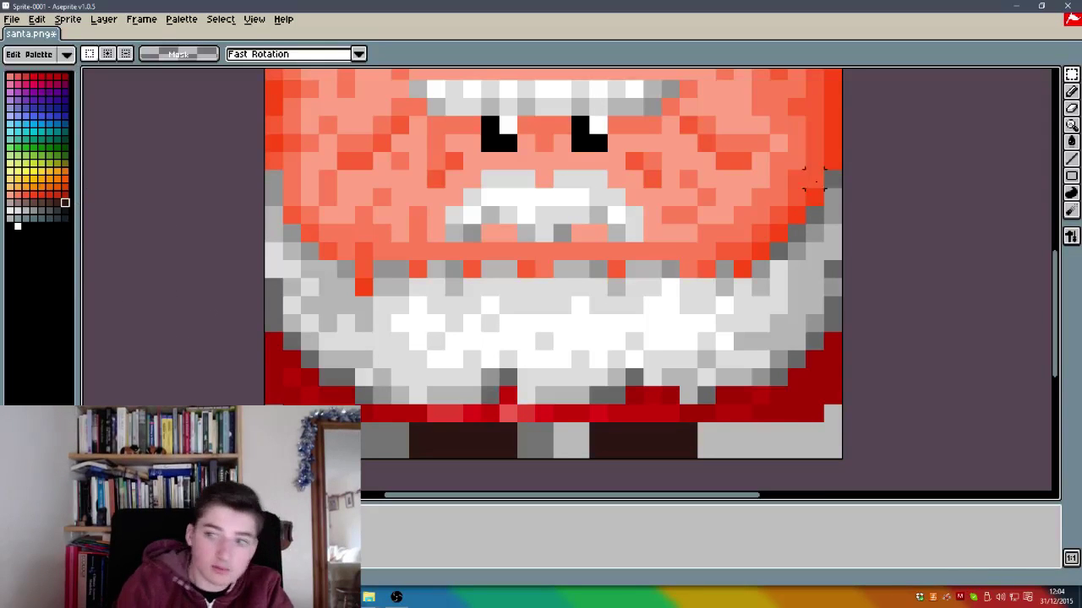
Step: Shade both boots with progressively lighter palette browns from their right edges to their left edges, undoing a misplaced stroke
click(1069, 90)
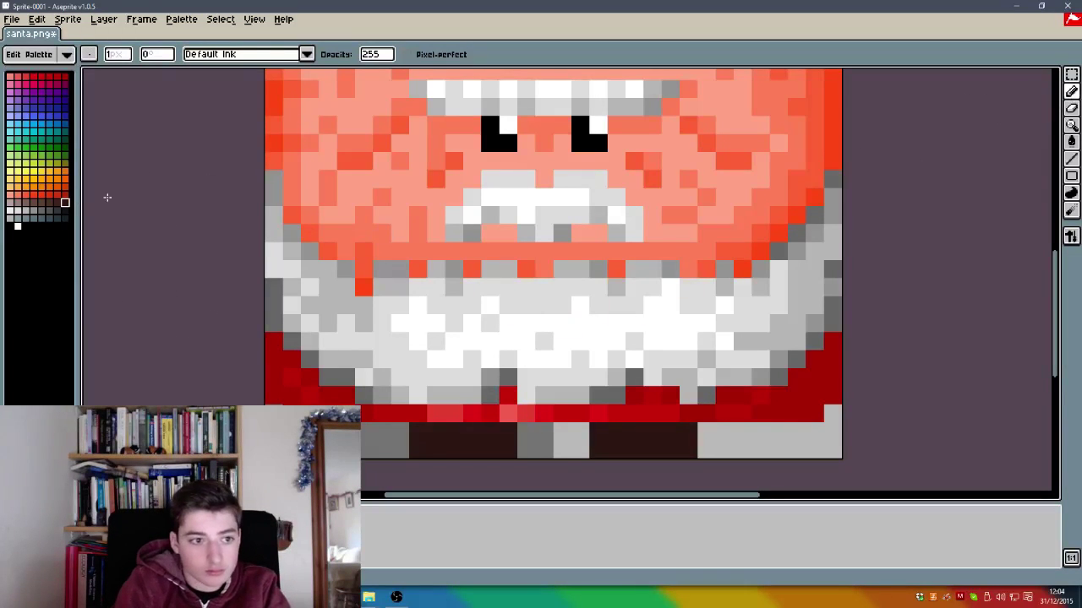
click(56, 202)
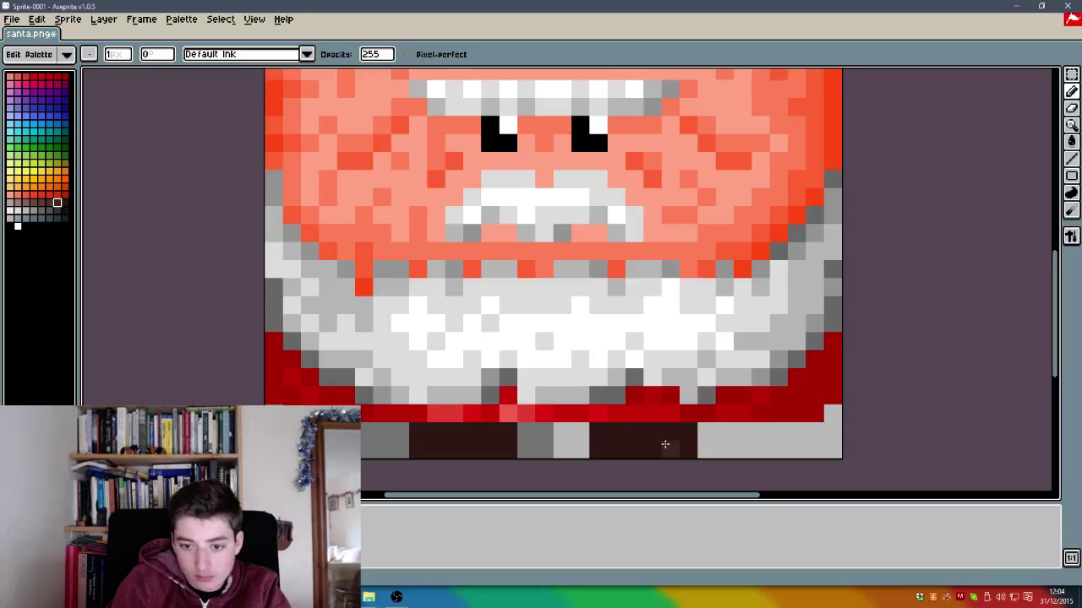
drag(649, 443, 603, 442)
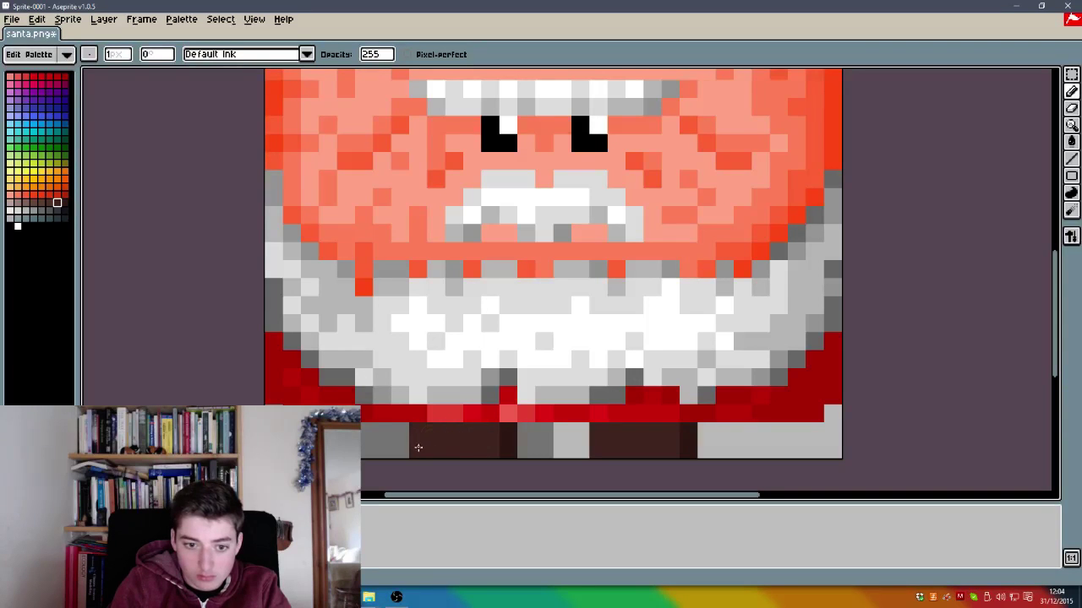
click(49, 203)
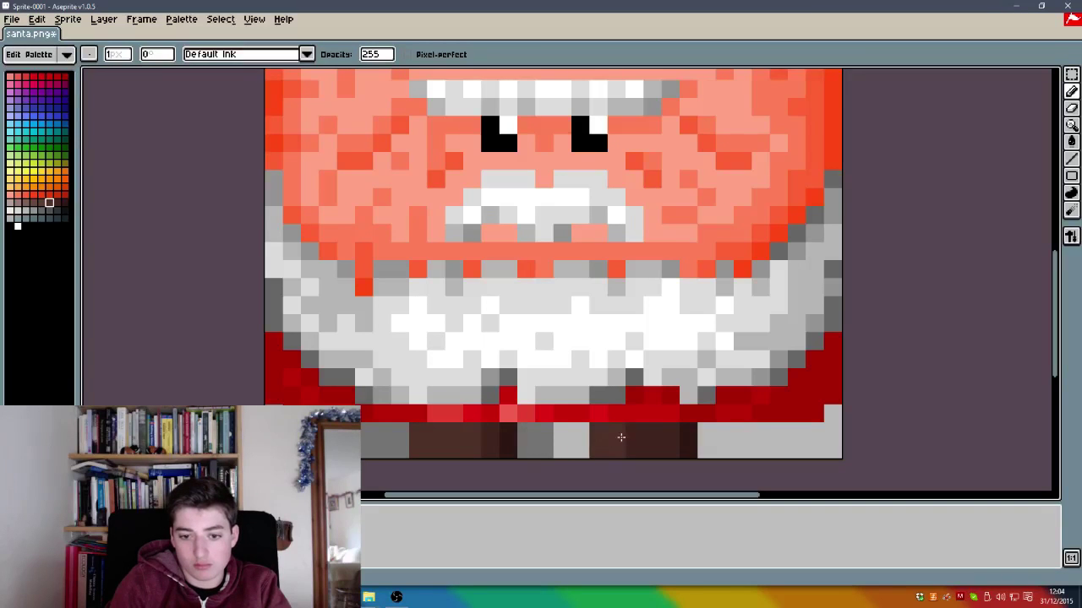
click(43, 205)
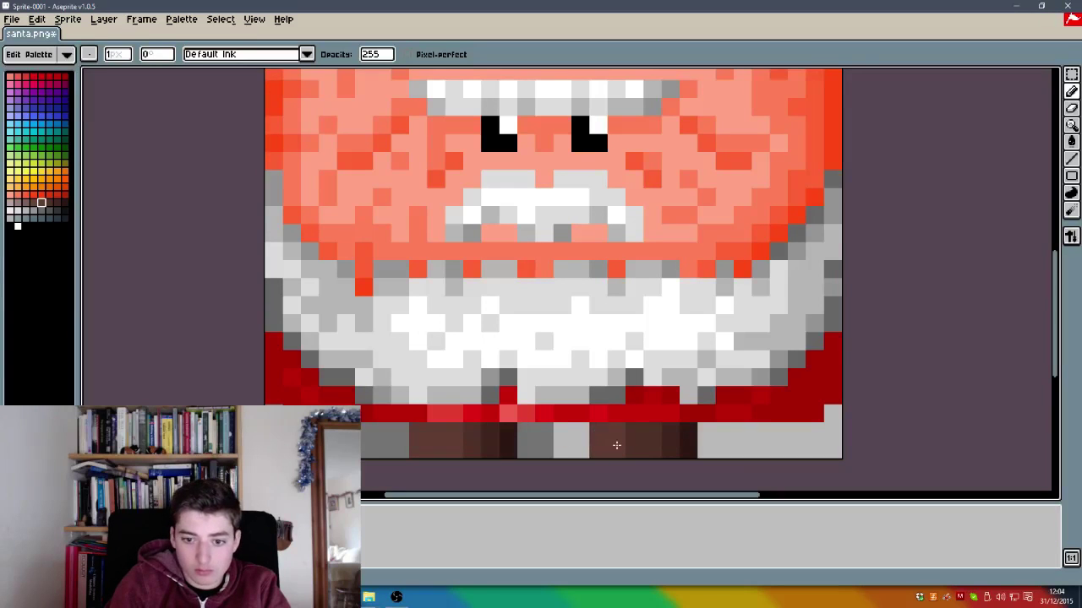
click(33, 195)
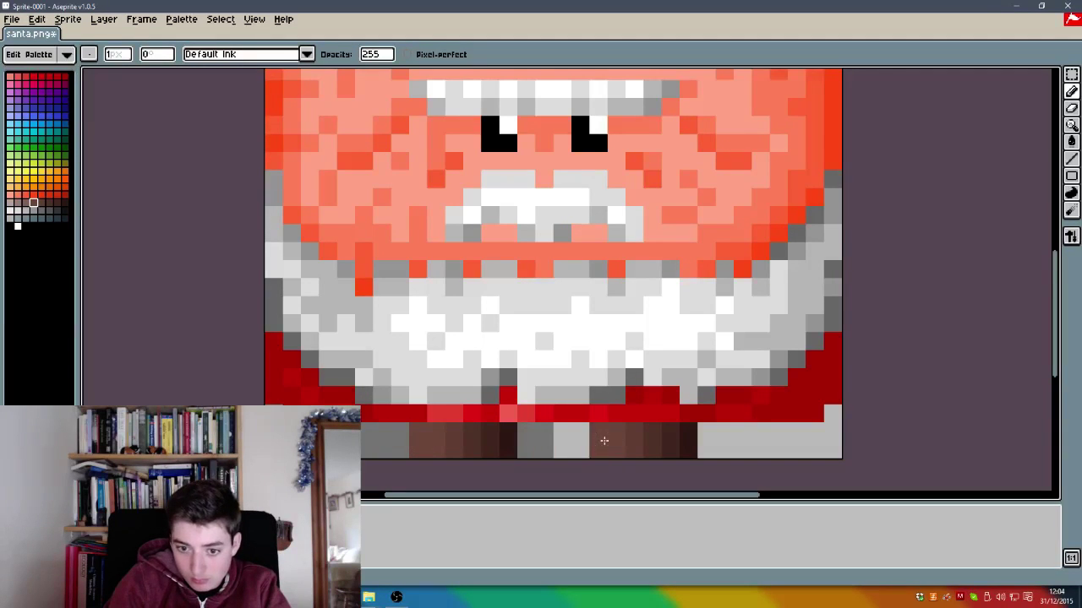
click(26, 203)
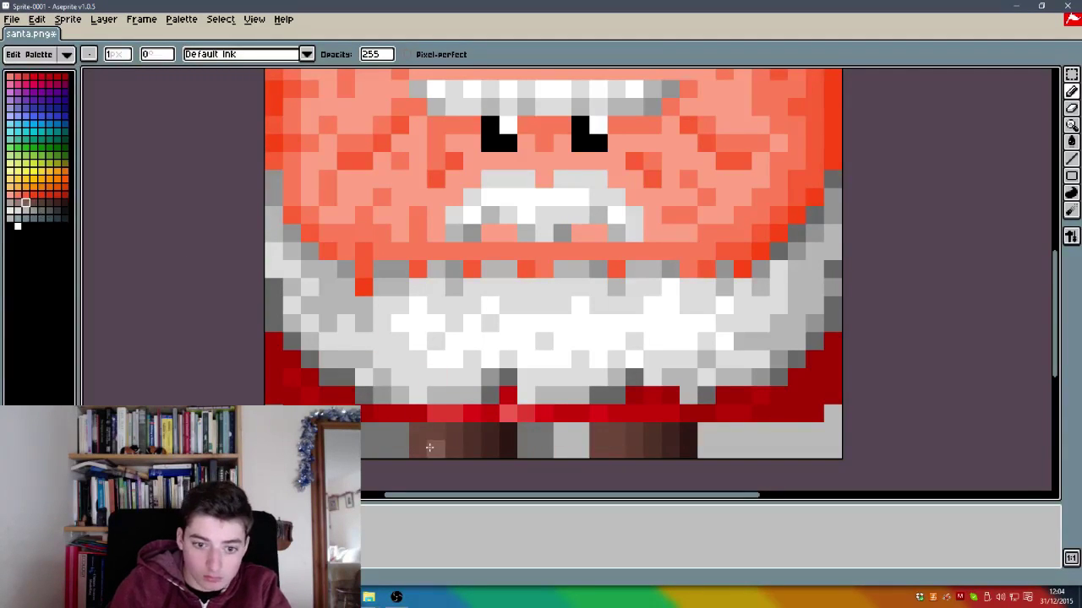
key(ctrl+z)
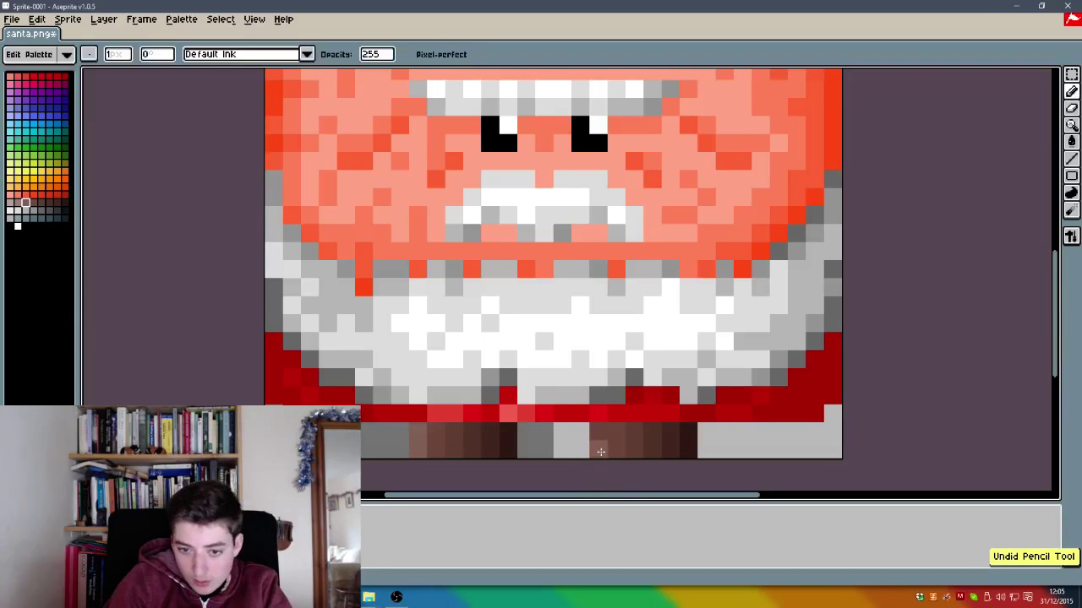
Step: Extend each boot's toe one pixel to the left on the bottom row and blend it using browns sampled from the boots
key(alt)
click(581, 448)
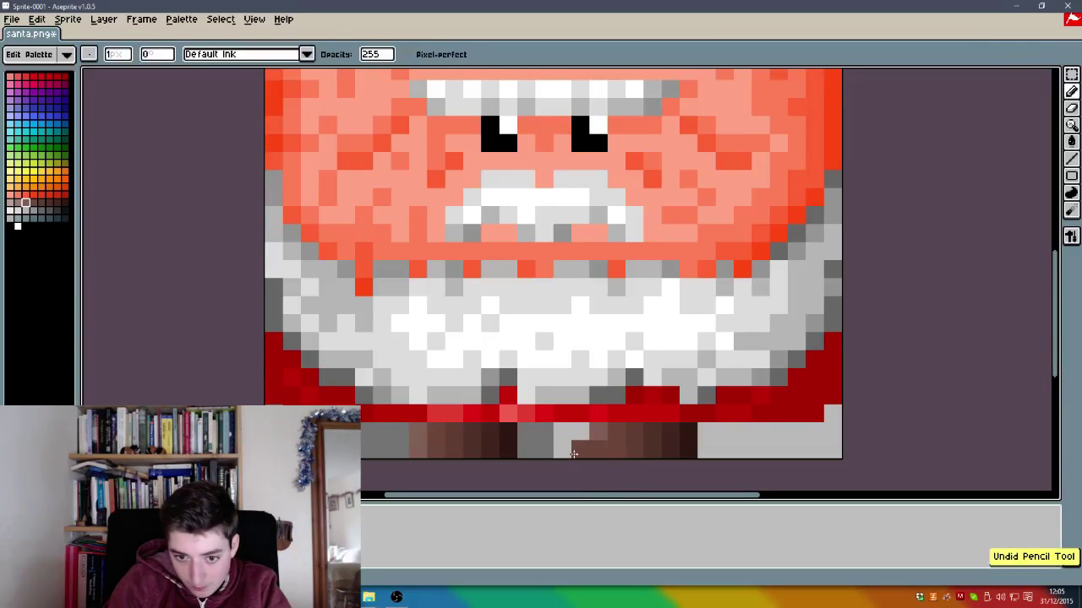
key(alt)
key(alt)
key(alt)
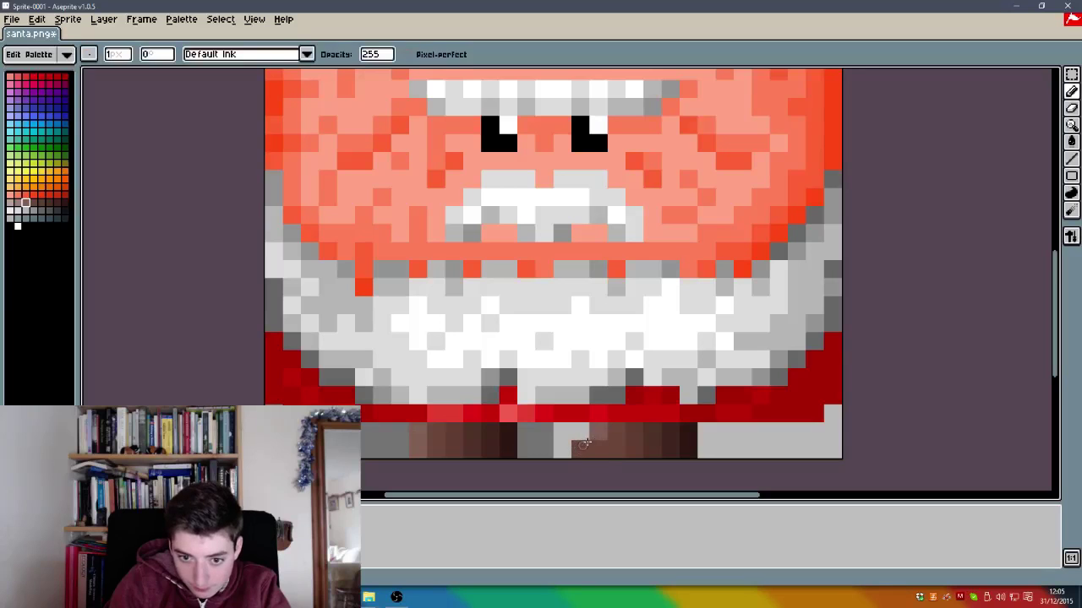
key(alt)
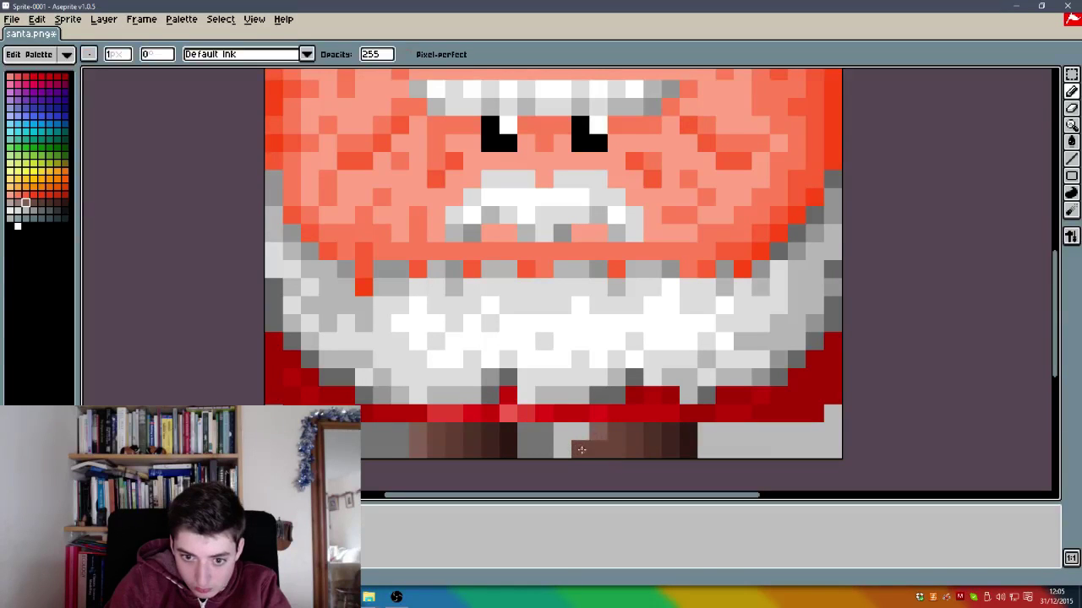
key(alt)
click(400, 449)
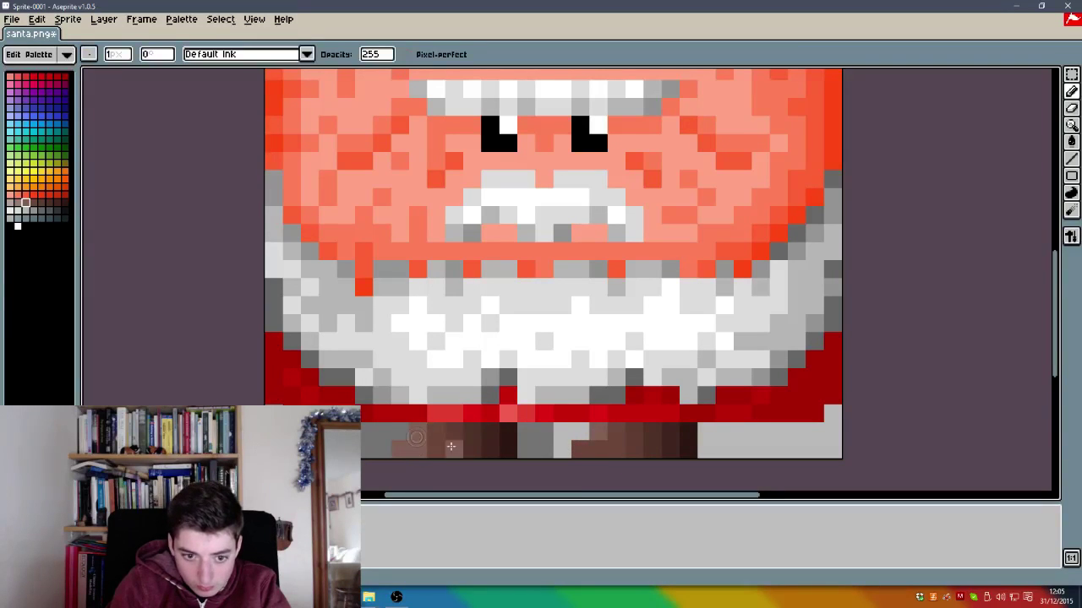
key(alt)
click(508, 450)
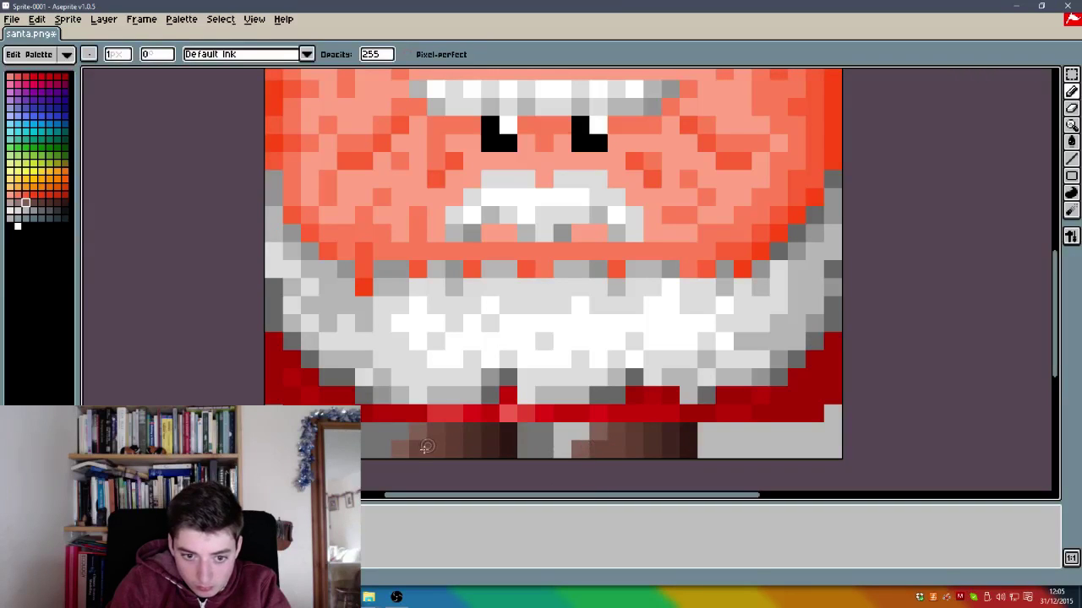
key(alt)
key(alt)
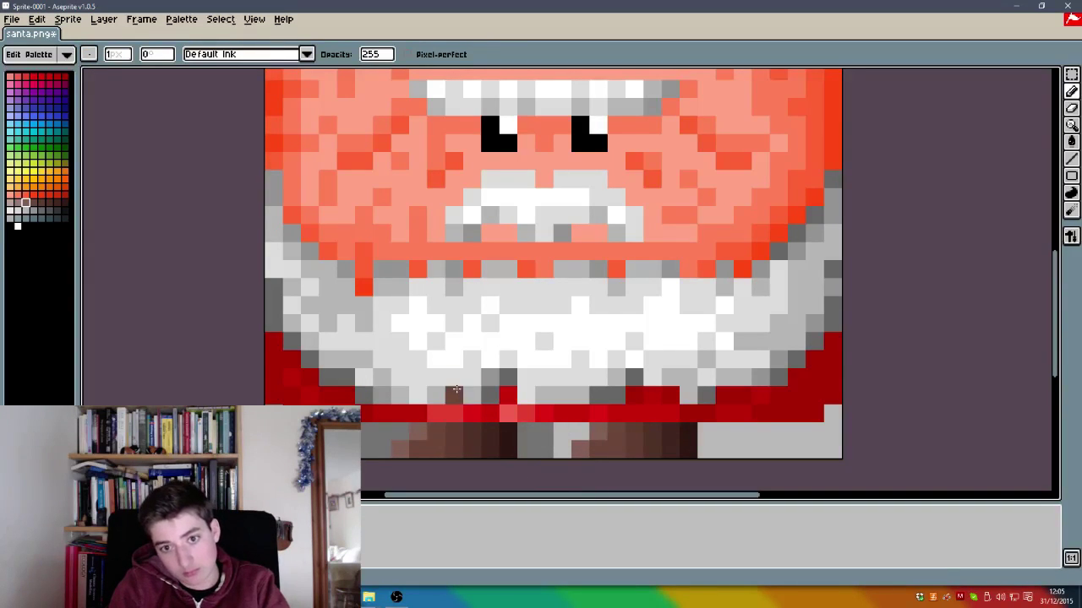
Step: Paint a dark red row along the collar's lower edge across the tops of the boots using sampled red, undoing a first stroke
alt+click(381, 412)
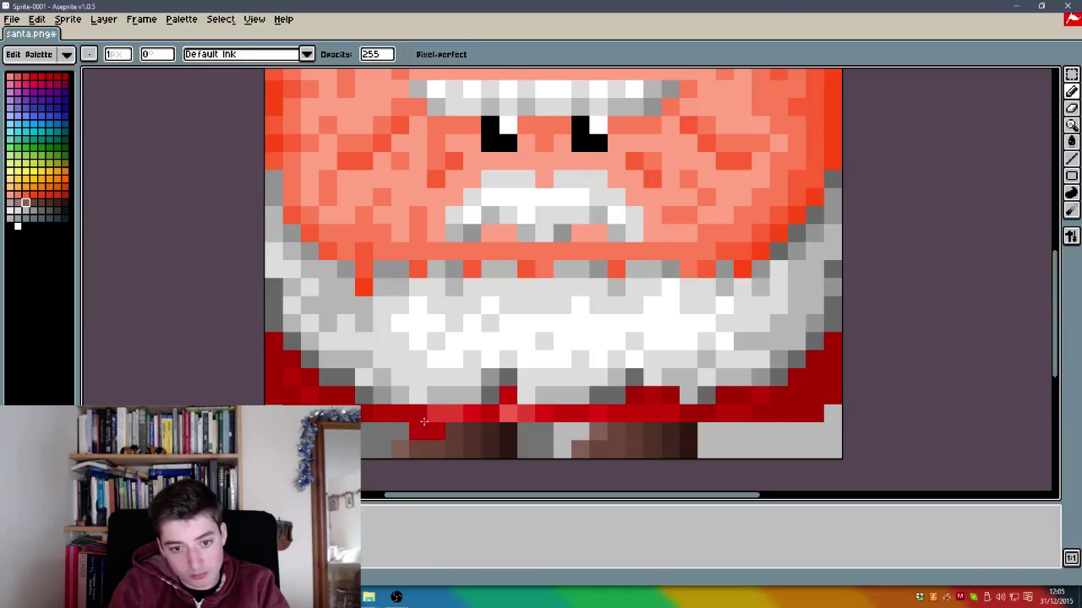
key(ctrl+z)
alt+click(424, 422)
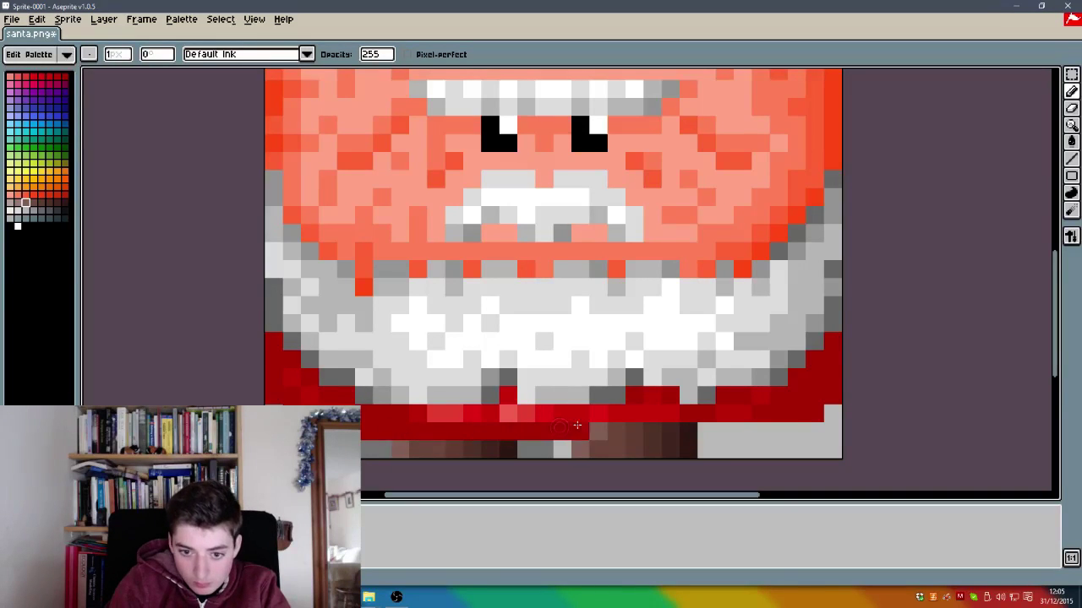
mouse_move(577, 425)
mouse_down()
mouse_move(623, 436)
mouse_move(796, 431)
mouse_up()
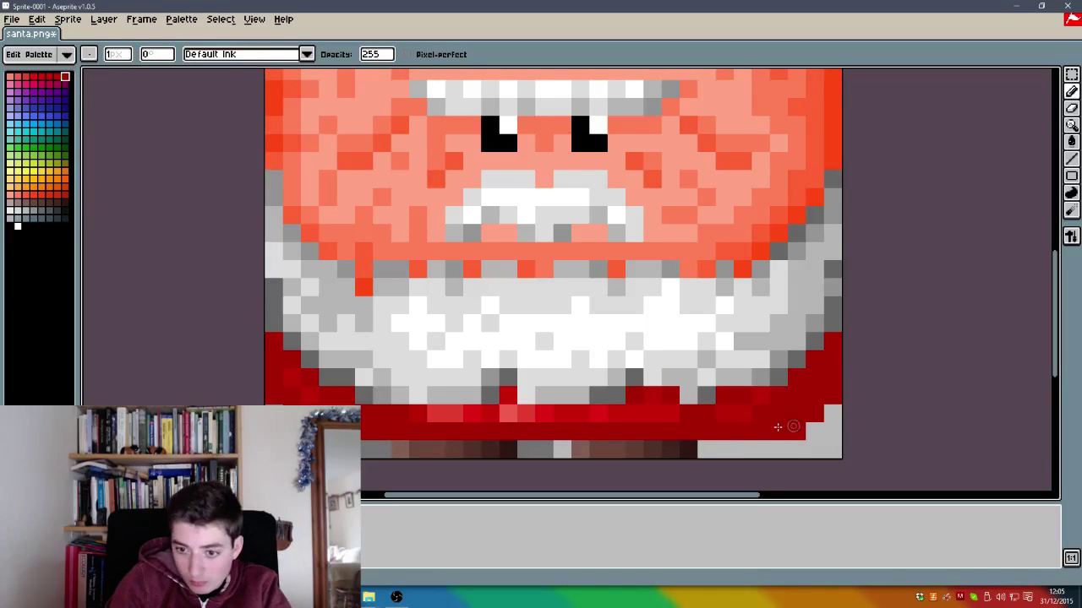
Step: Scatter sampled red pixels over the right part of the collar to vary its shading
key(alt)
key(alt)
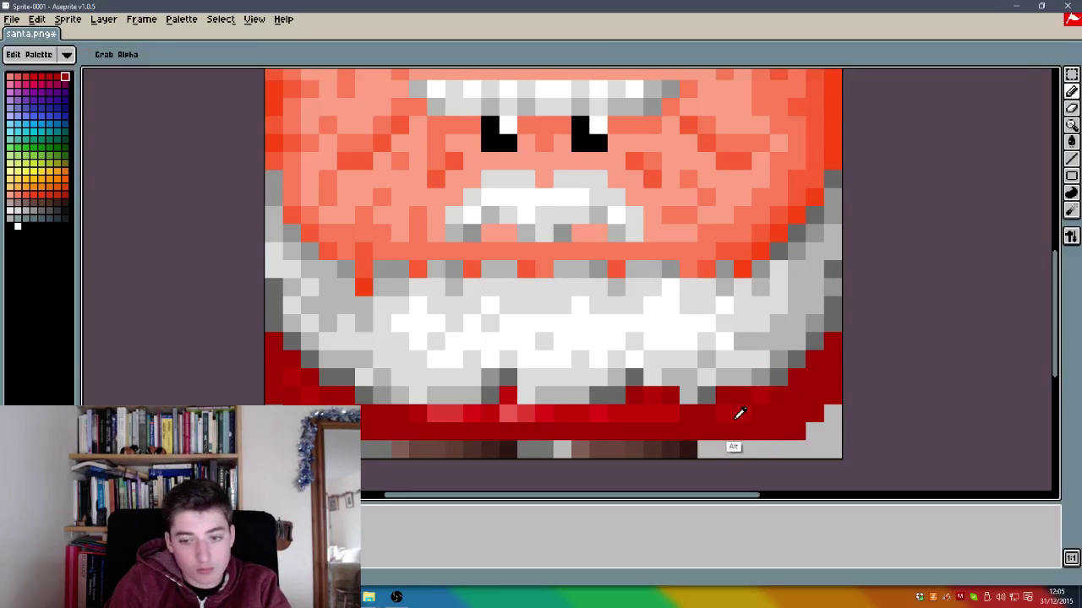
alt+click(749, 414)
click(769, 411)
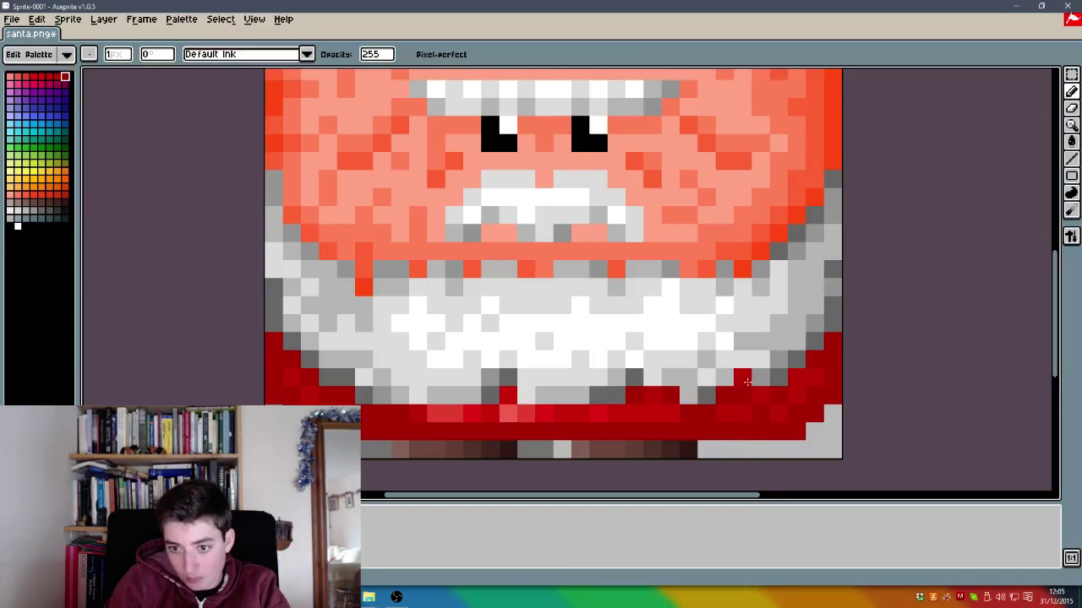
key(alt)
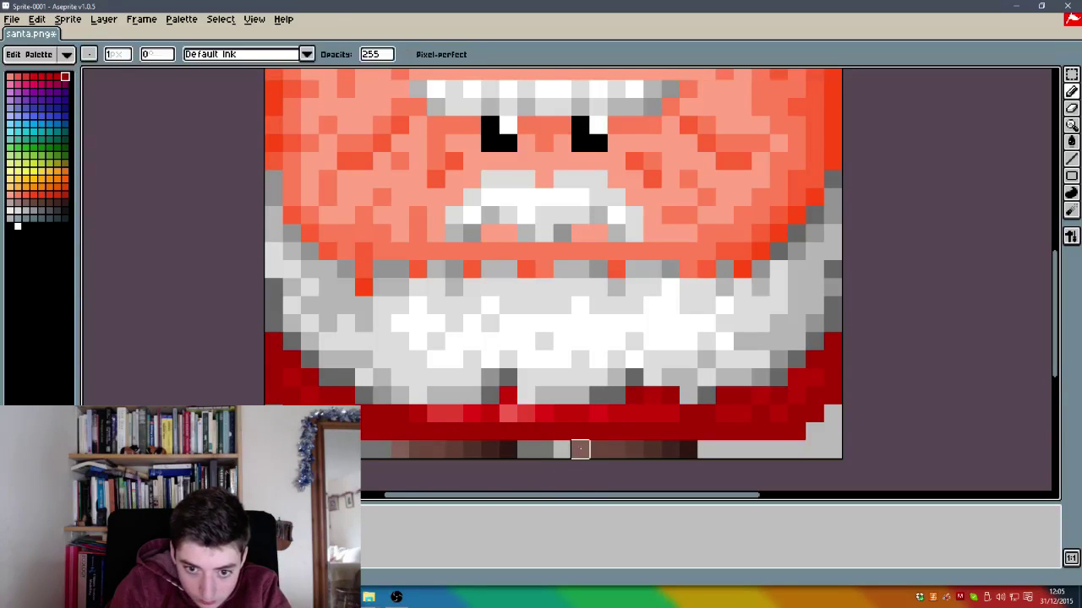
alt+click(636, 446)
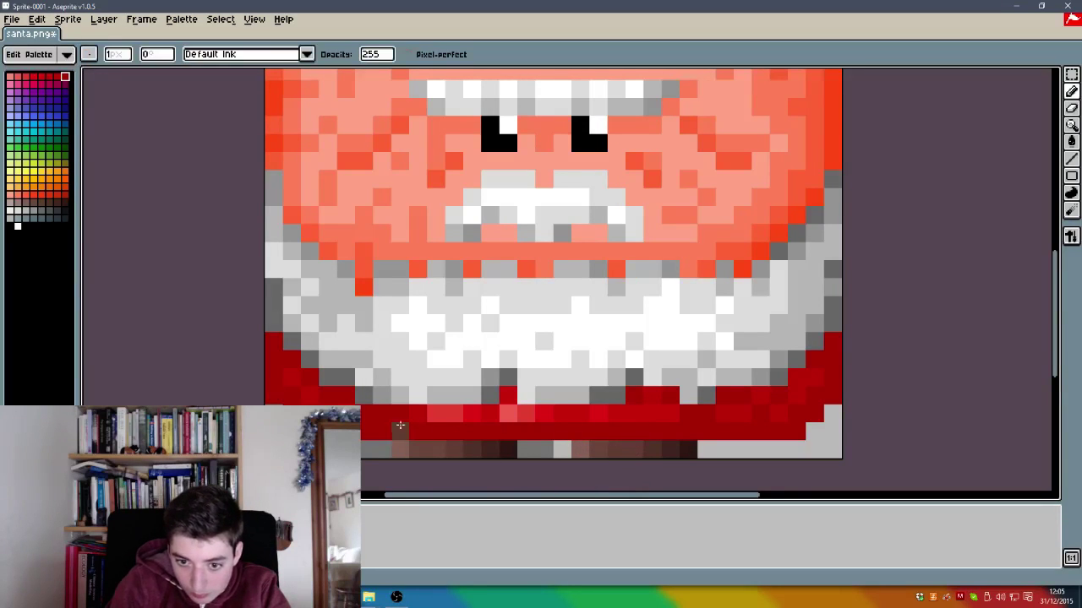
key(alt)
key(alt)
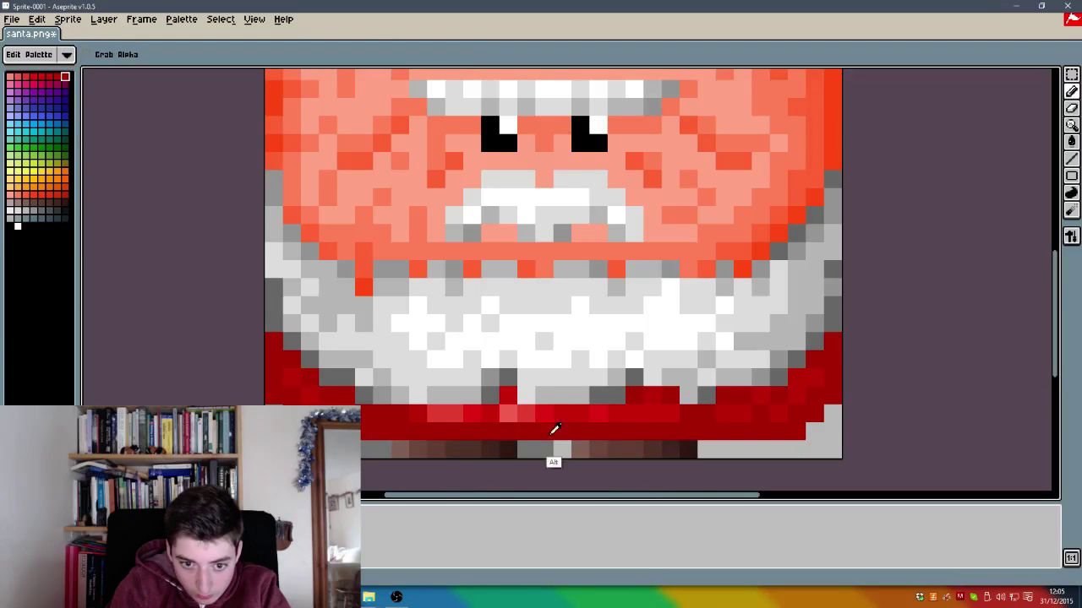
key(alt)
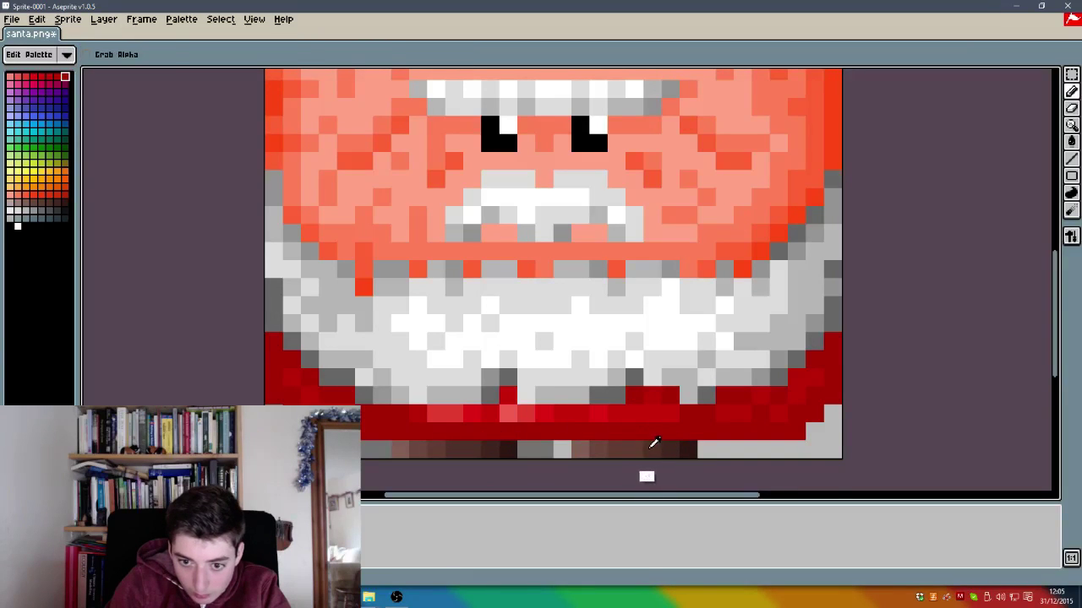
key(alt)
key(alt)
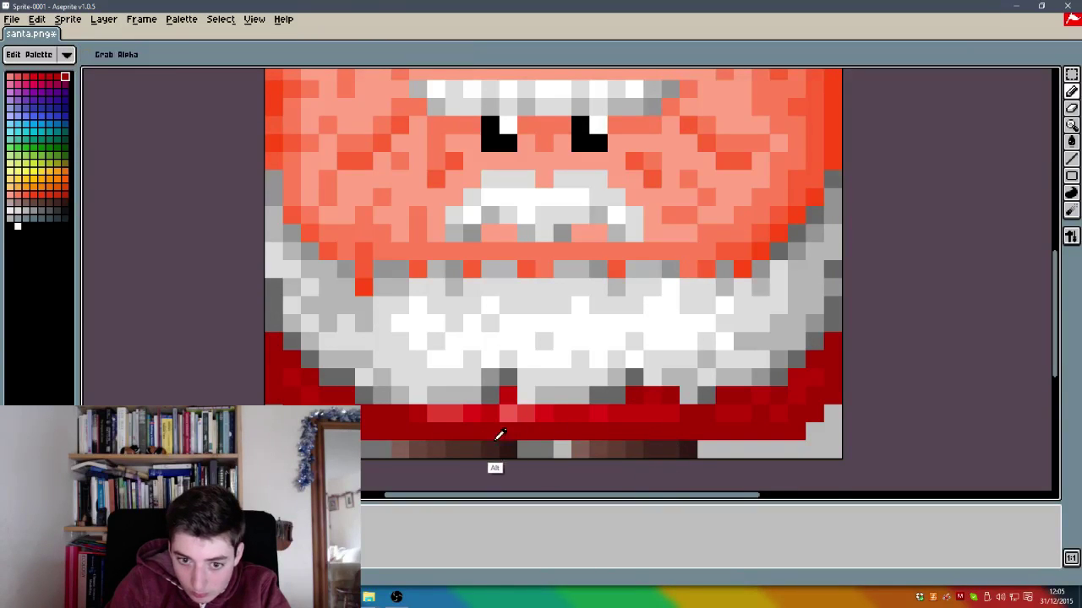
key(alt)
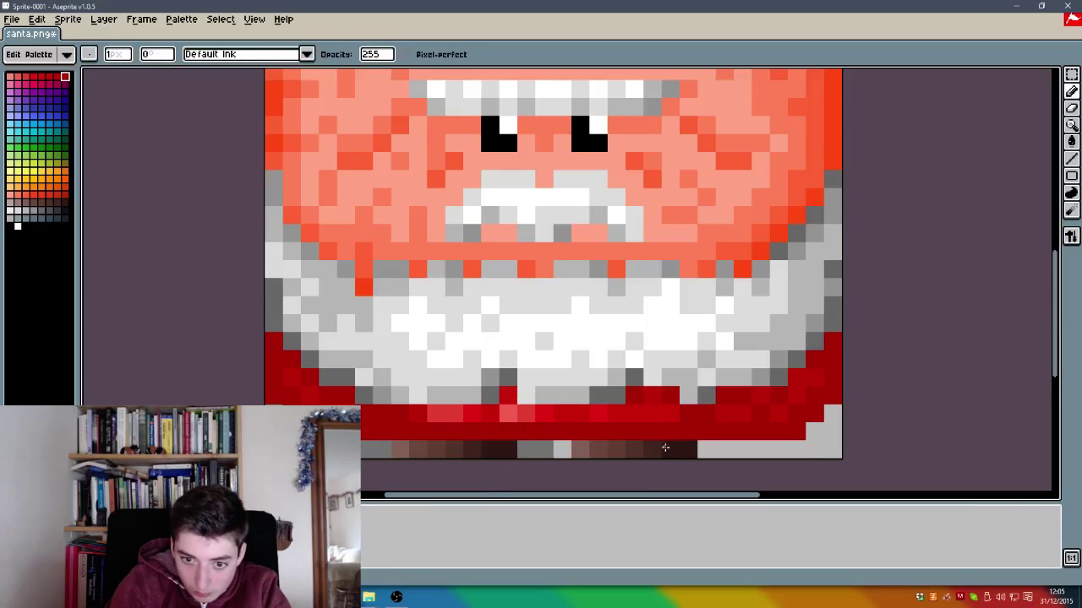
click(685, 401)
scroll(585, 385, down, 3)
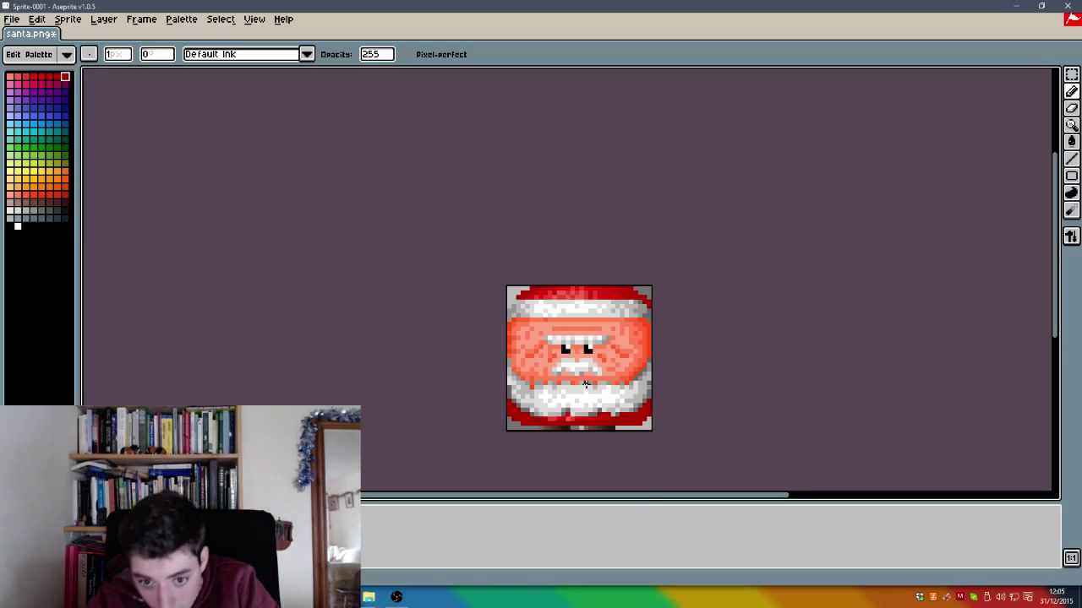
scroll(611, 454, up, 1)
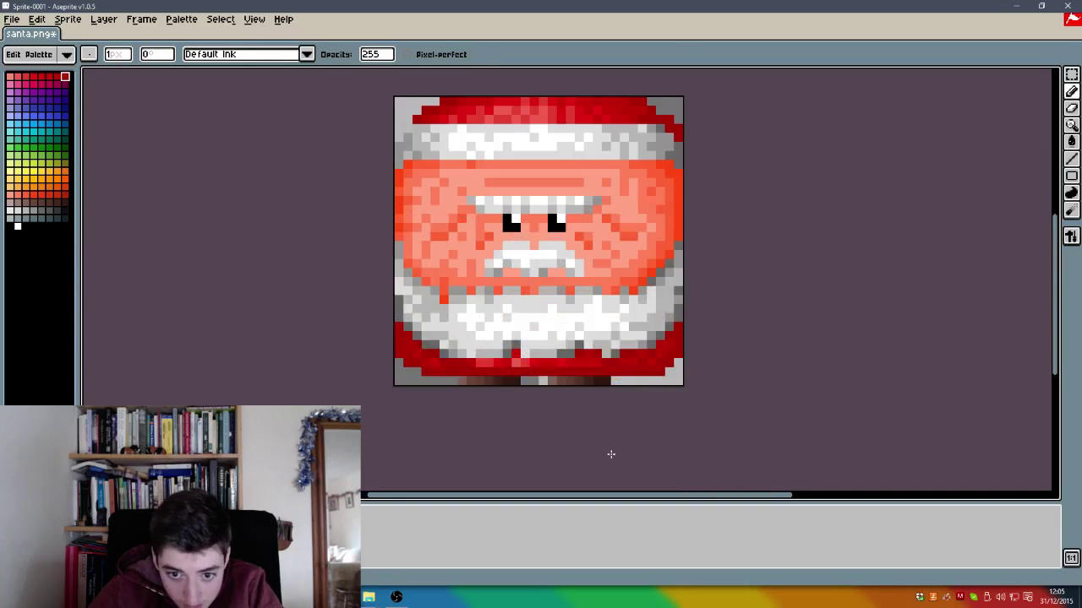
Step: Select the sprite's bottom pixel row containing both boots and move it one pixel to the right
click(1071, 74)
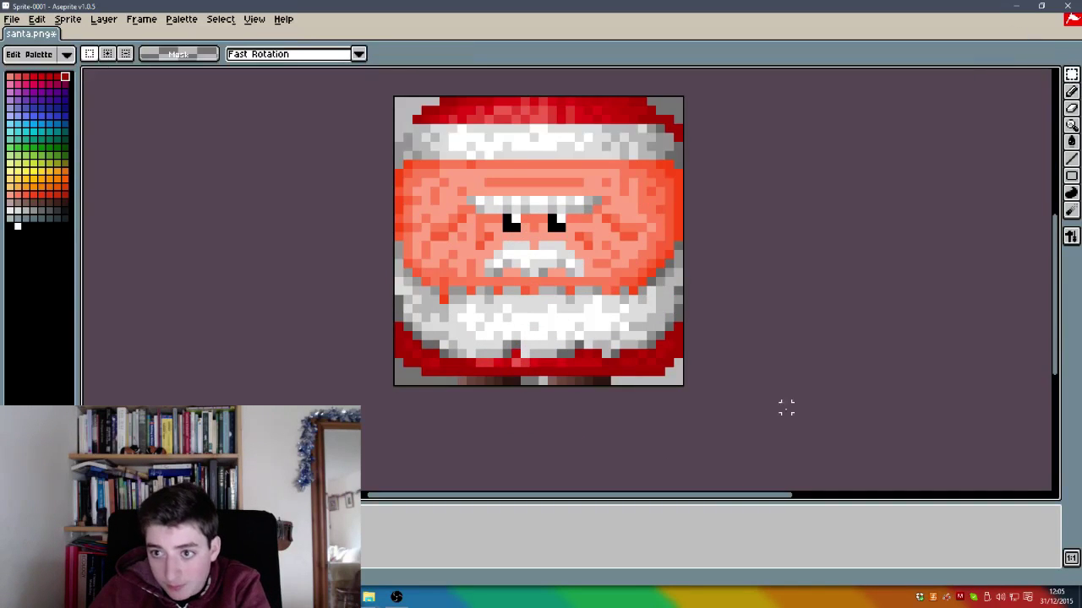
drag(684, 373, 400, 378)
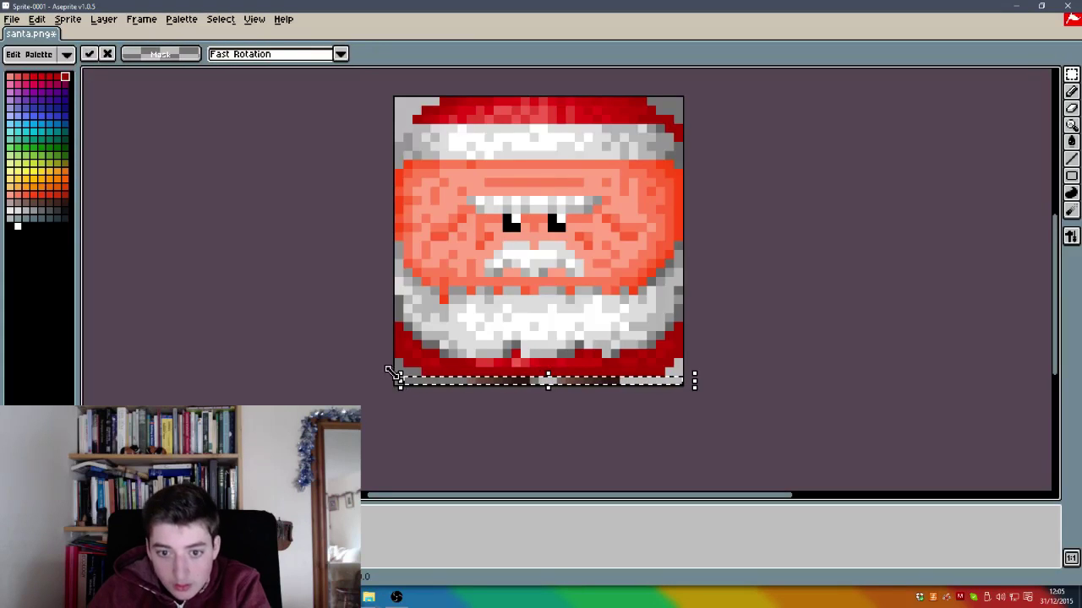
scroll(462, 443, up, 2)
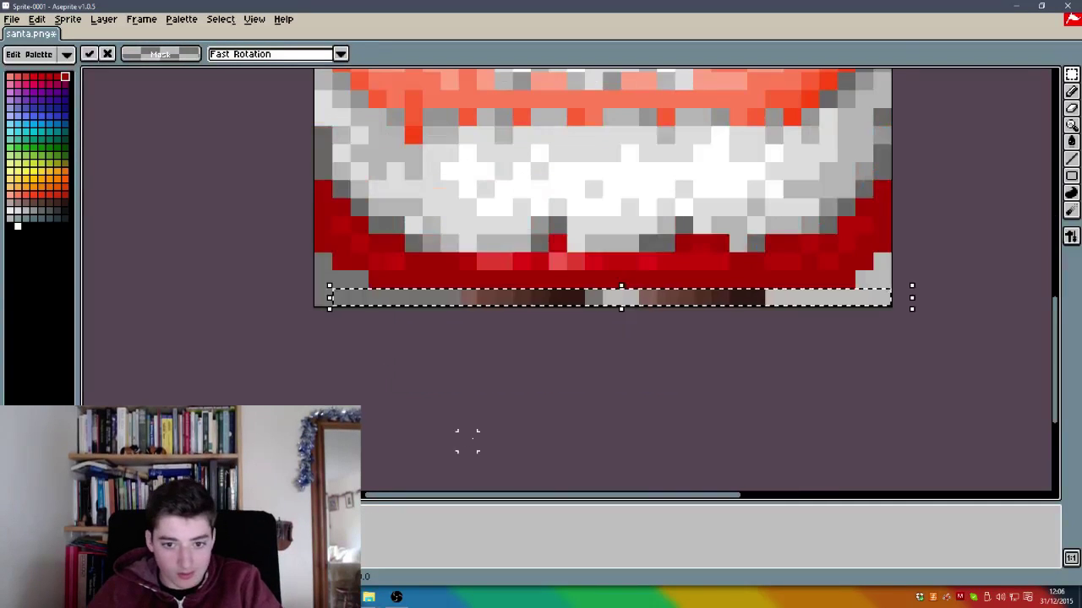
click(466, 441)
Step: Vary the shading of the collar's lowest row with sampled red pixels, undoing a stray eraser mark
click(1071, 92)
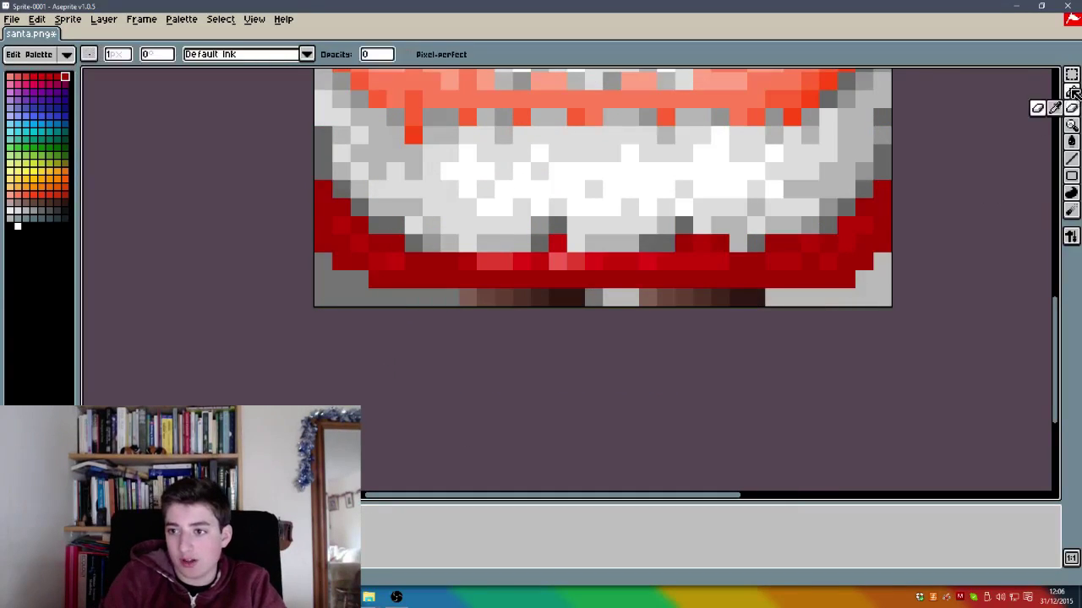
key(alt)
alt+click(507, 258)
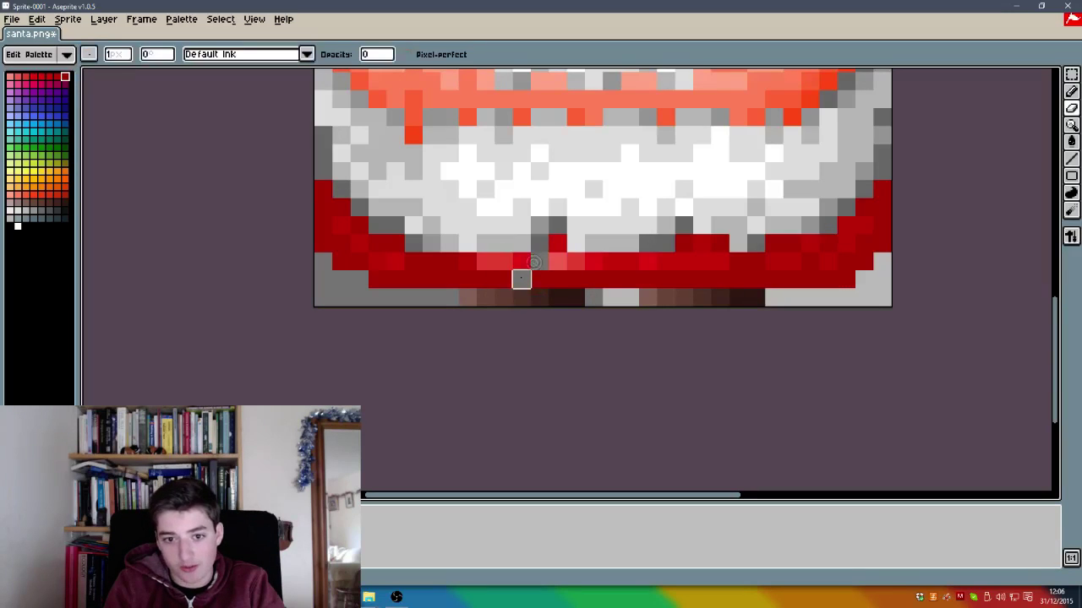
key(ctrl+z)
click(1072, 91)
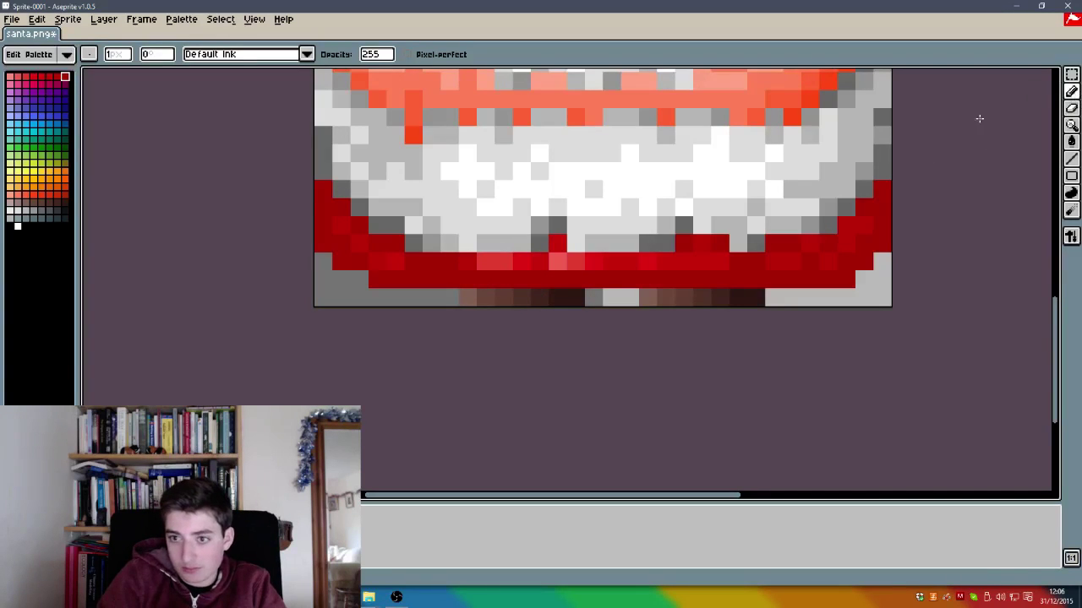
alt+click(472, 267)
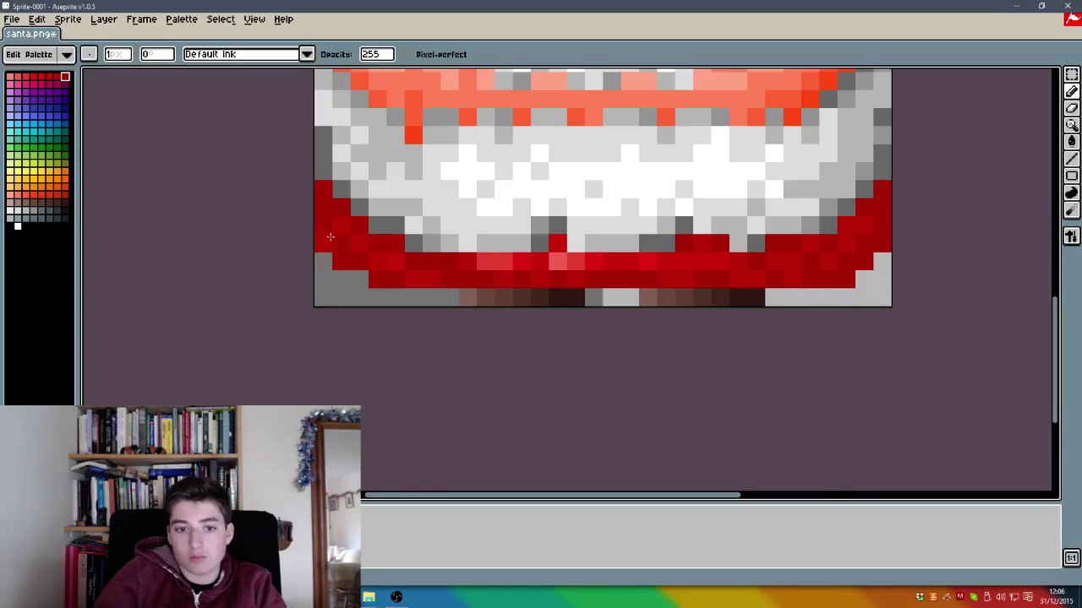
Step: Save santa.png and switch to the santa boss layout in Construct 2
scroll(330, 237, down, 5)
key(ctrl+s)
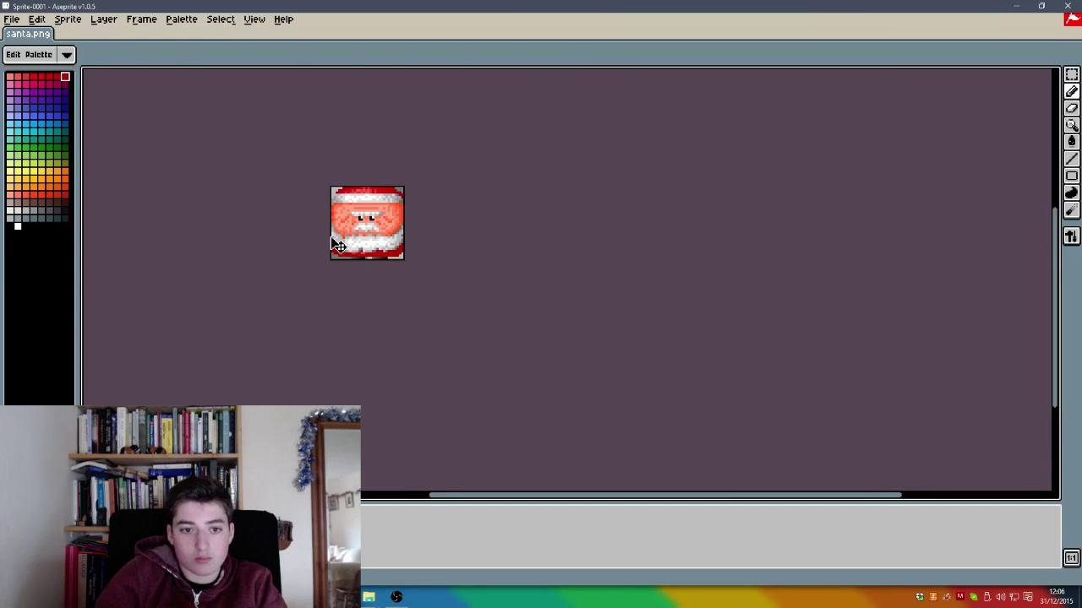
key(b)
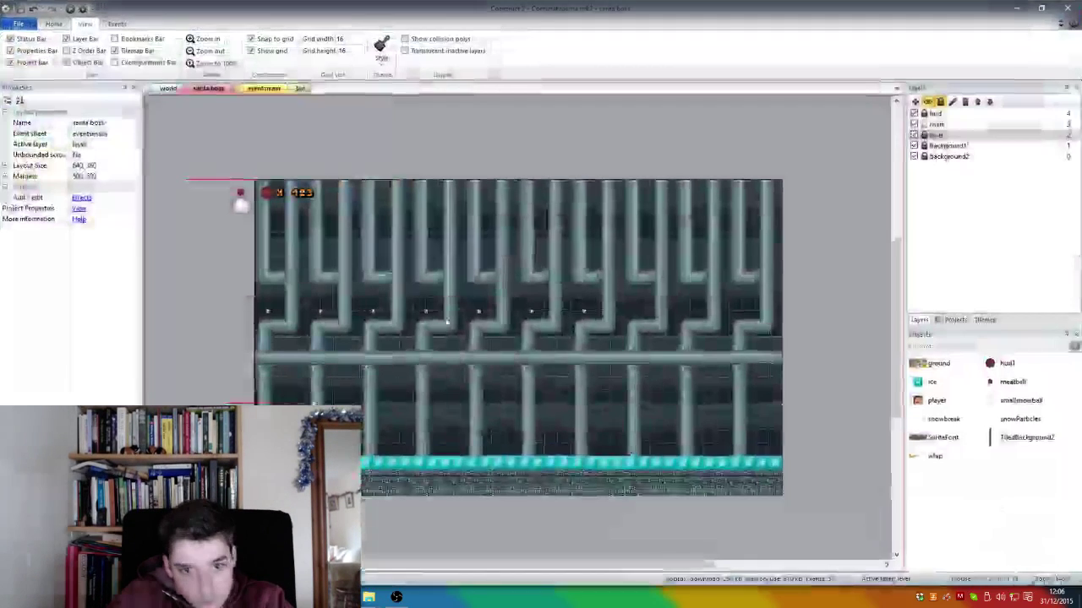
right_click(437, 316)
click(473, 322)
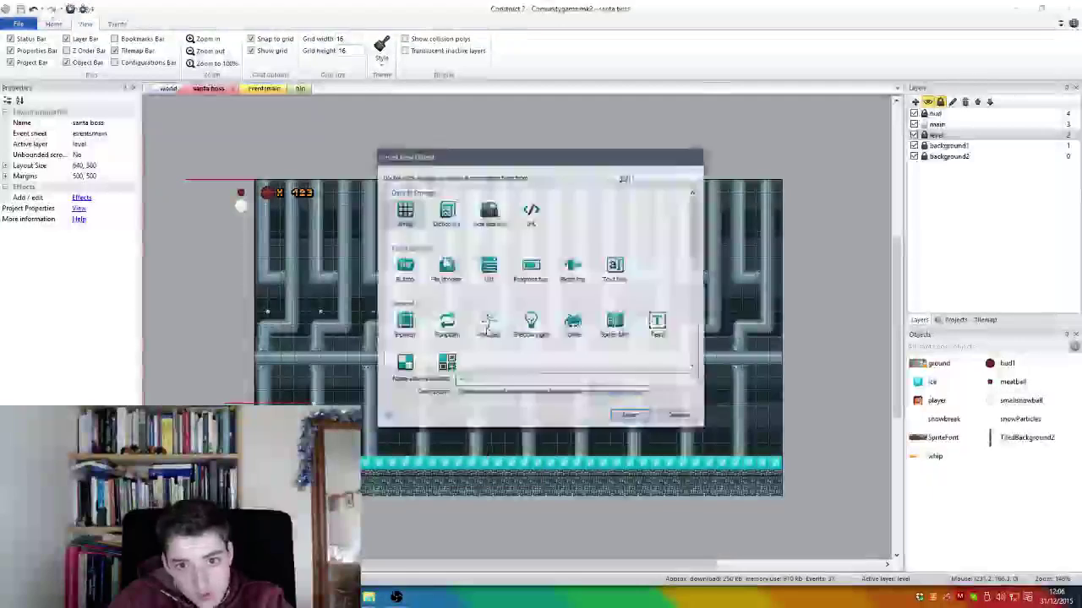
double_click(574, 324)
click(572, 320)
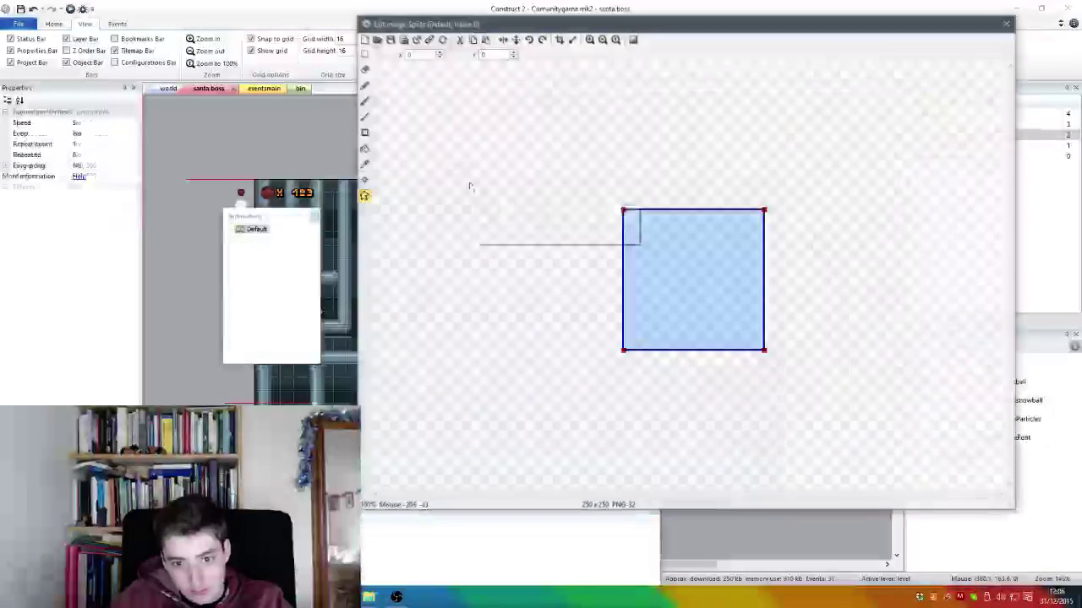
click(378, 40)
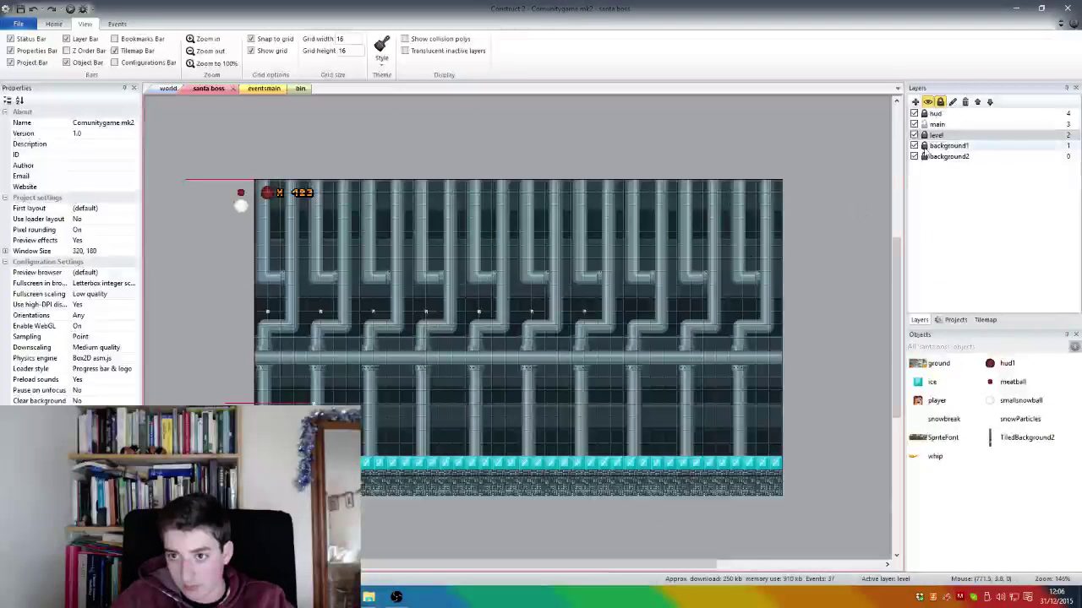
Step: Make main the active layer and insert a new Sprite object into the santa boss layout
click(937, 124)
right_click(670, 234)
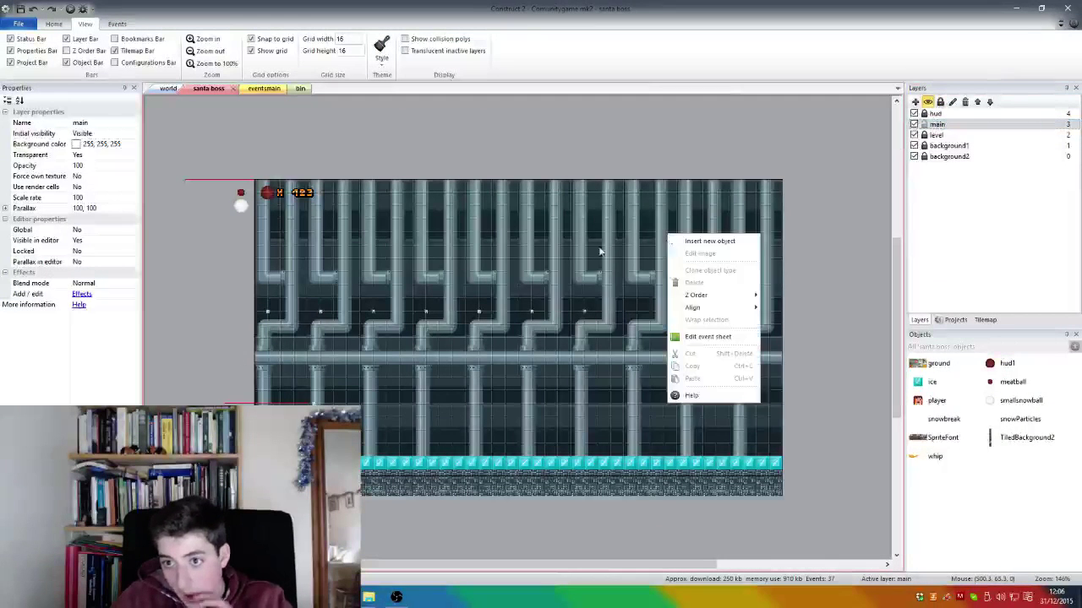
click(749, 244)
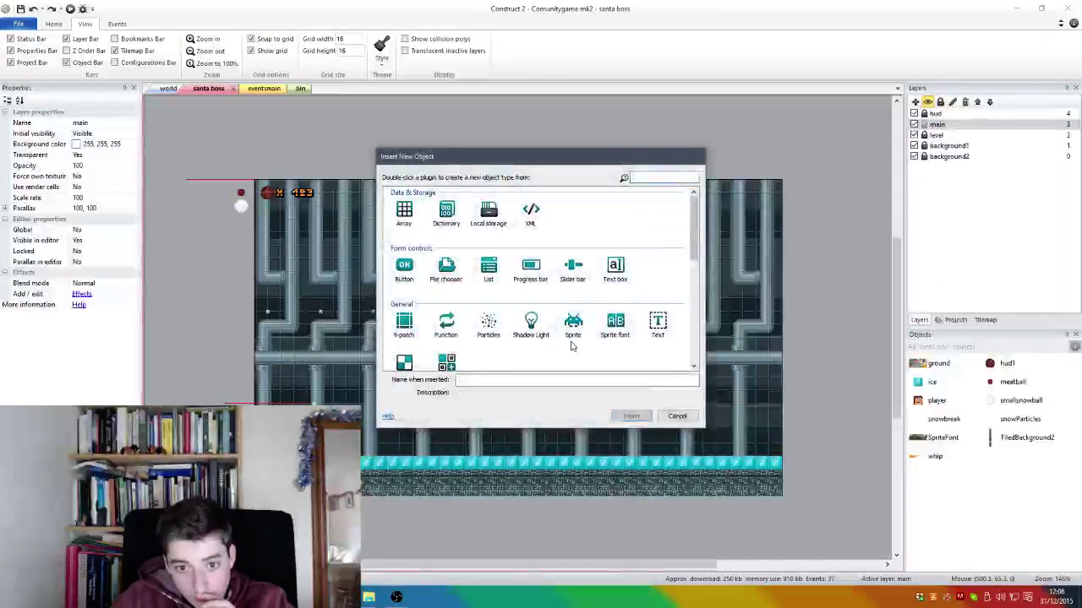
double_click(573, 331)
click(580, 344)
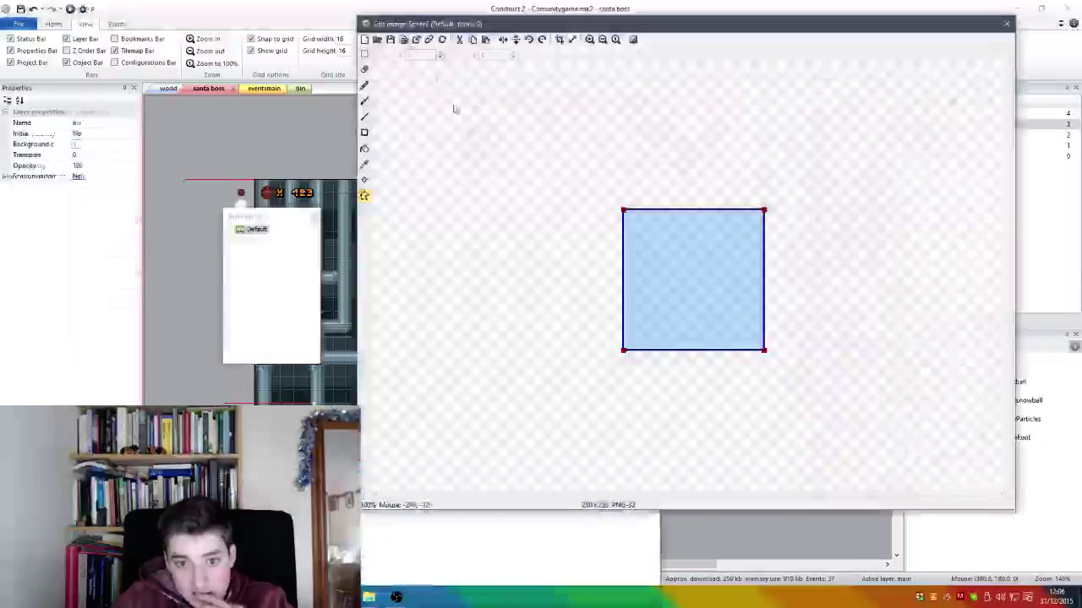
Step: Load santa.png from the project's assets images folder as the new sprite's image
click(377, 39)
scroll(978, 294, down, 1)
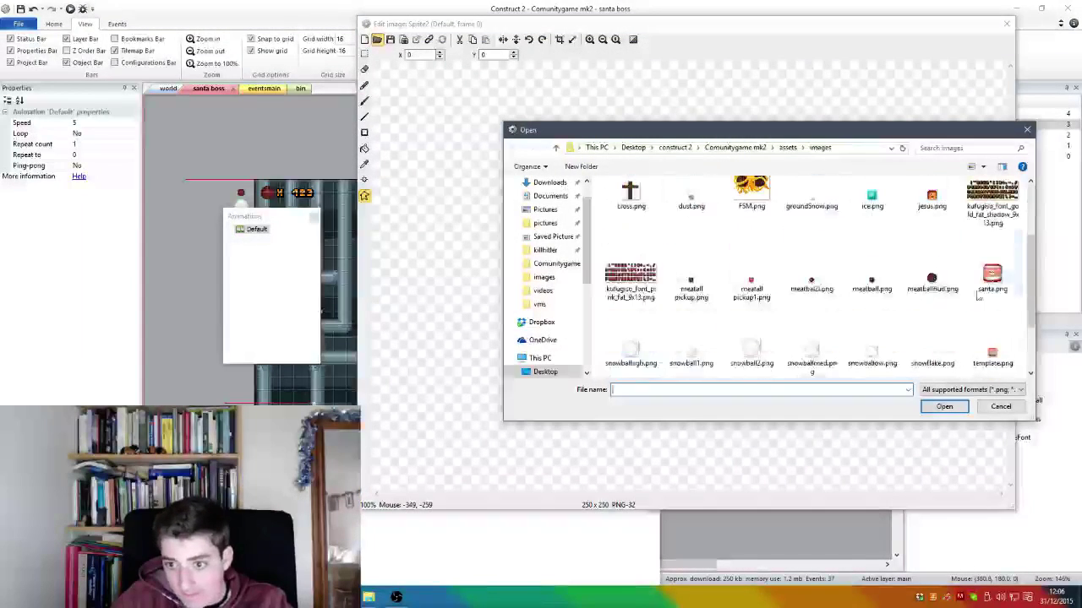
double_click(987, 283)
scroll(701, 262, up, 7)
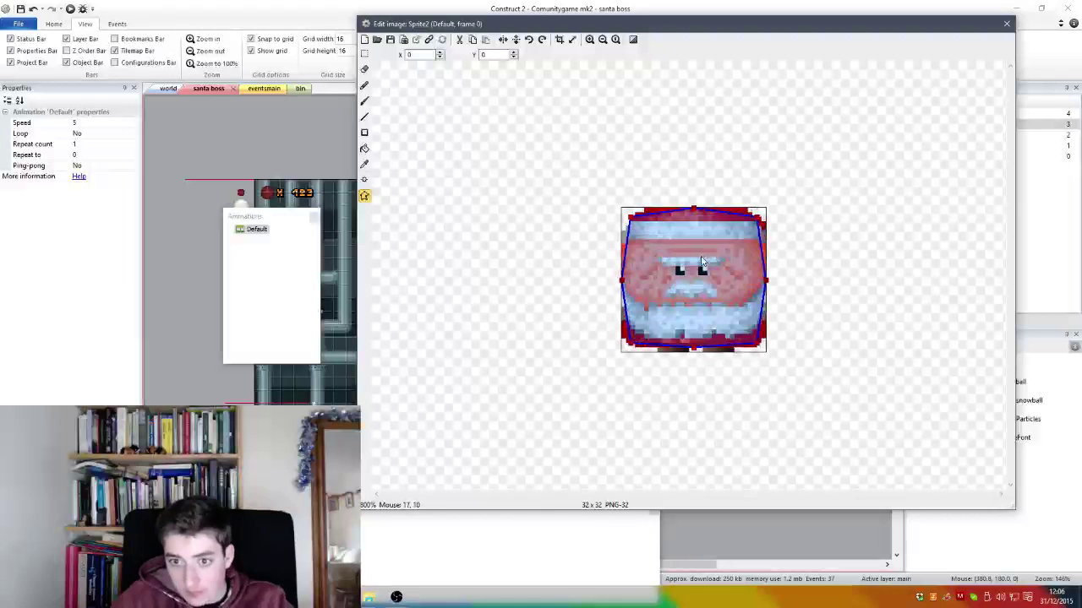
scroll(704, 269, up, 1)
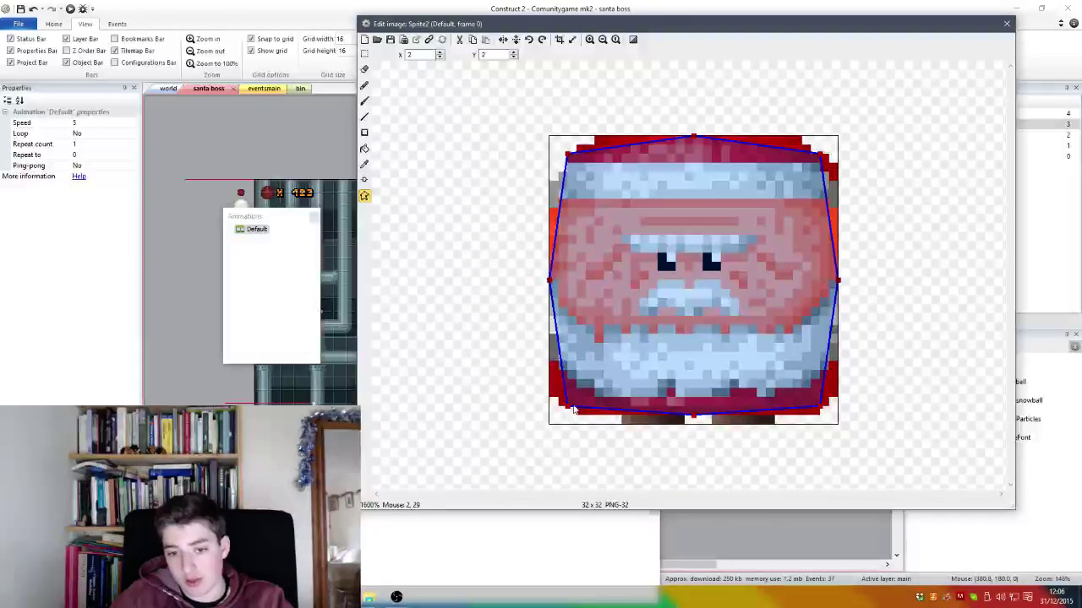
Step: Reshape the sprite's collision polygon into a square covering the full 32 x 32 image, deleting surplus points, and close the image editor
drag(570, 410, 503, 470)
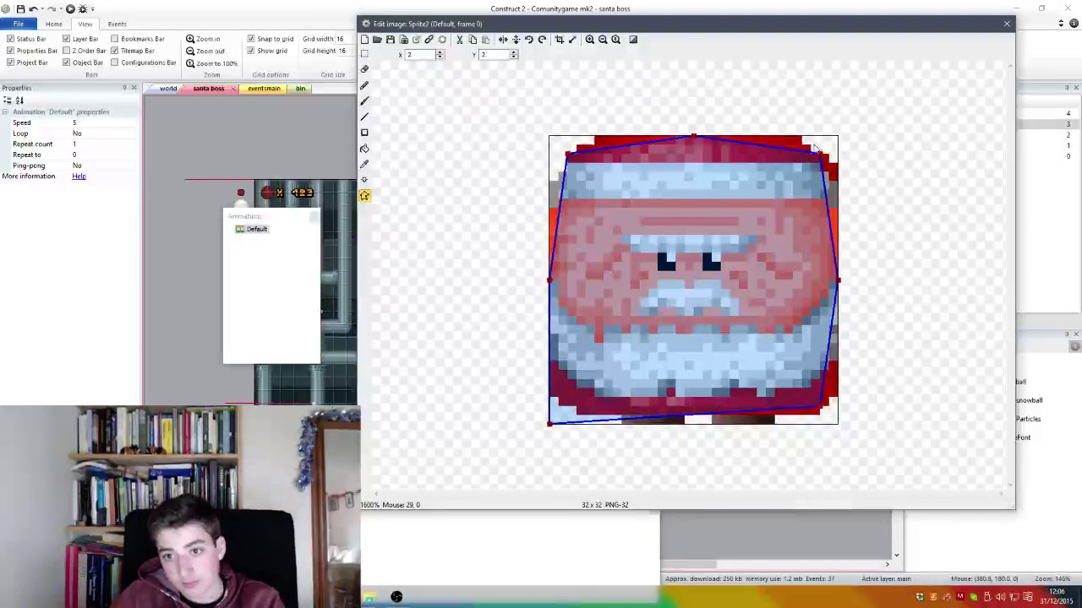
key(Delete)
click(567, 152)
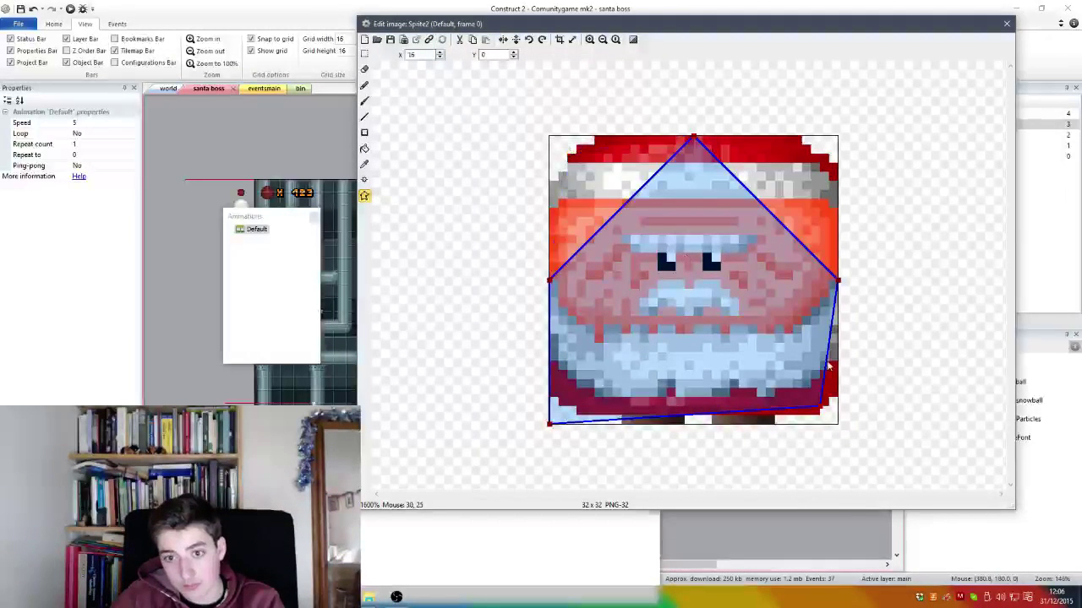
key(Delete)
drag(822, 408, 837, 422)
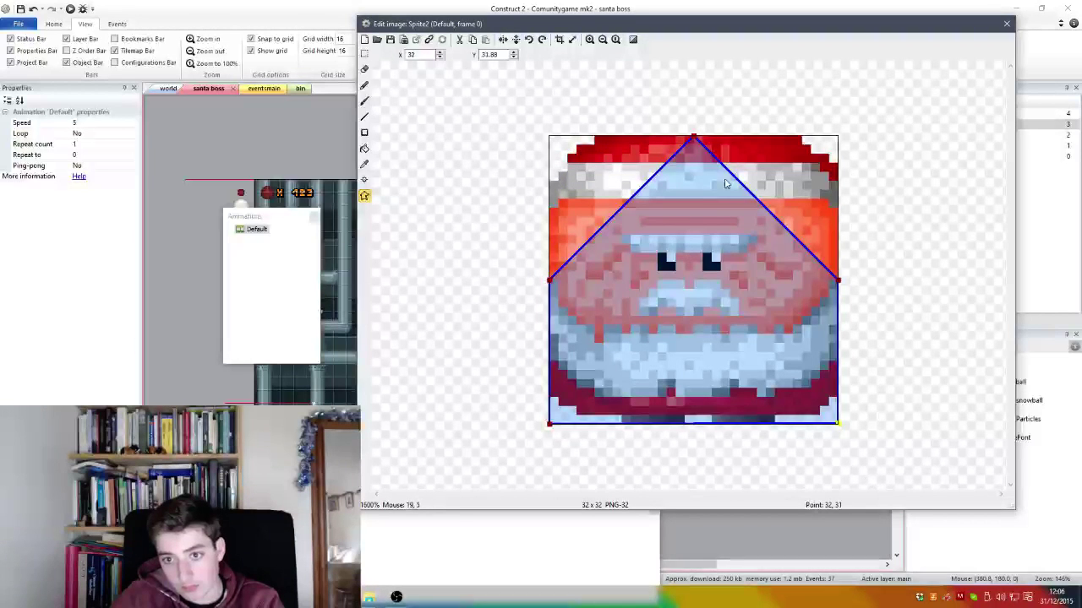
click(695, 140)
key(Delete)
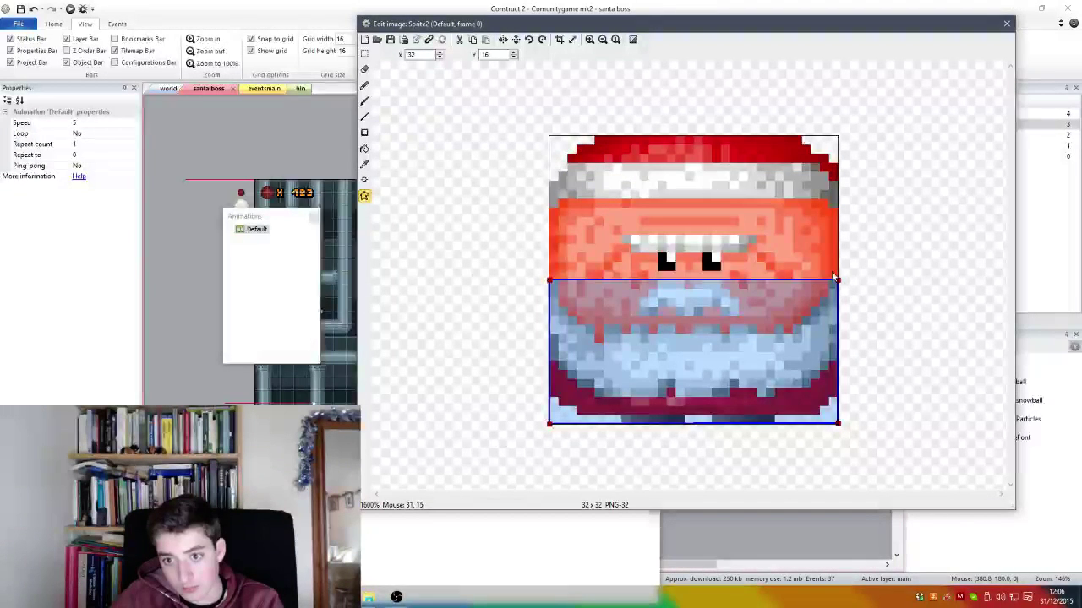
drag(837, 283, 879, 69)
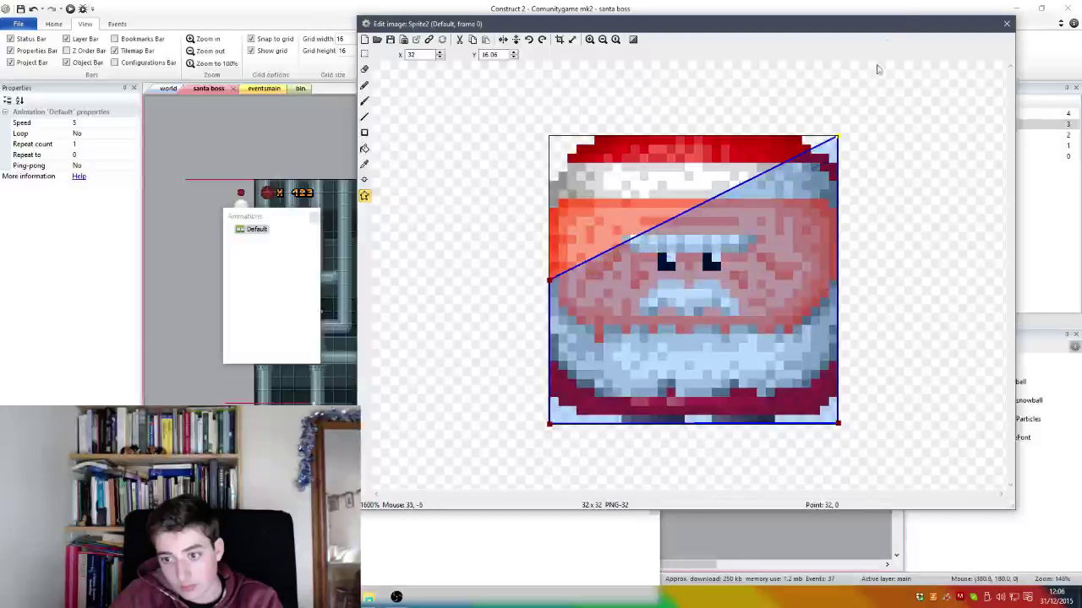
drag(550, 281, 459, 103)
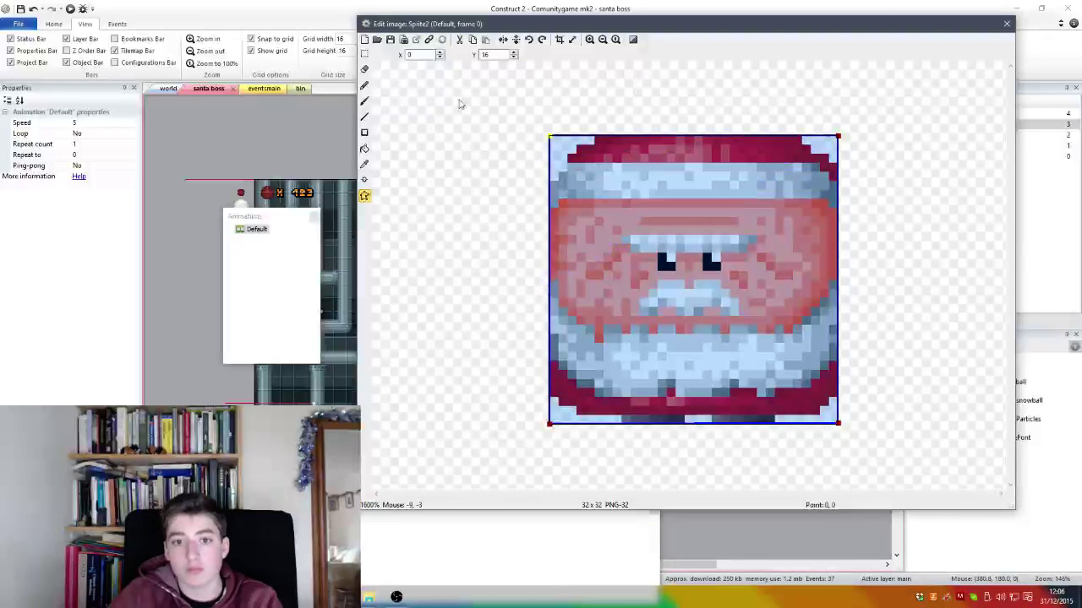
click(1007, 24)
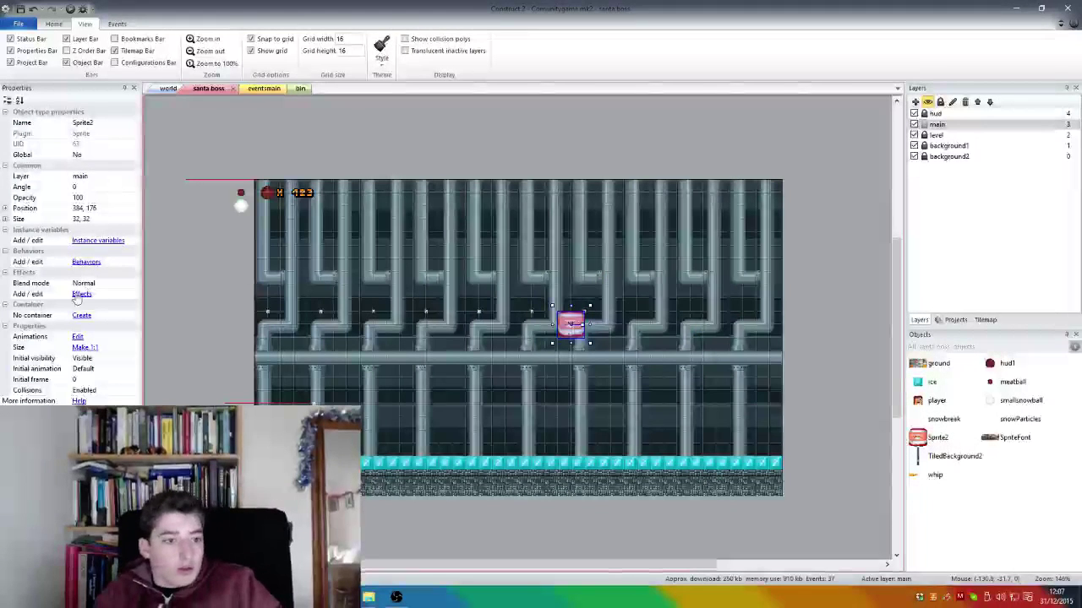
Step: Add the Jump-thru behavior to the Santa sprite
click(86, 262)
click(525, 183)
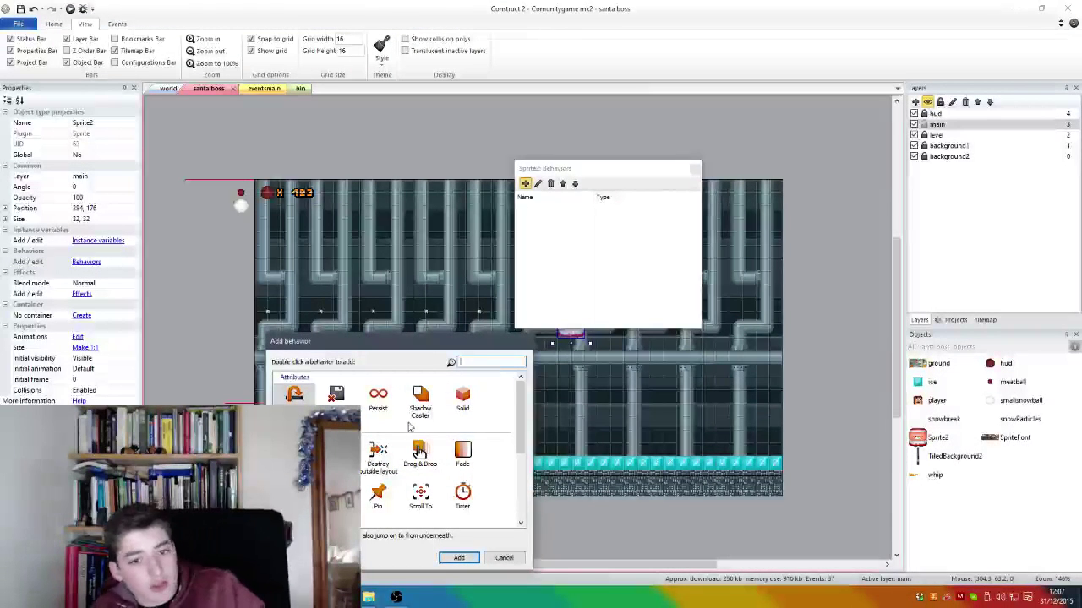
click(459, 558)
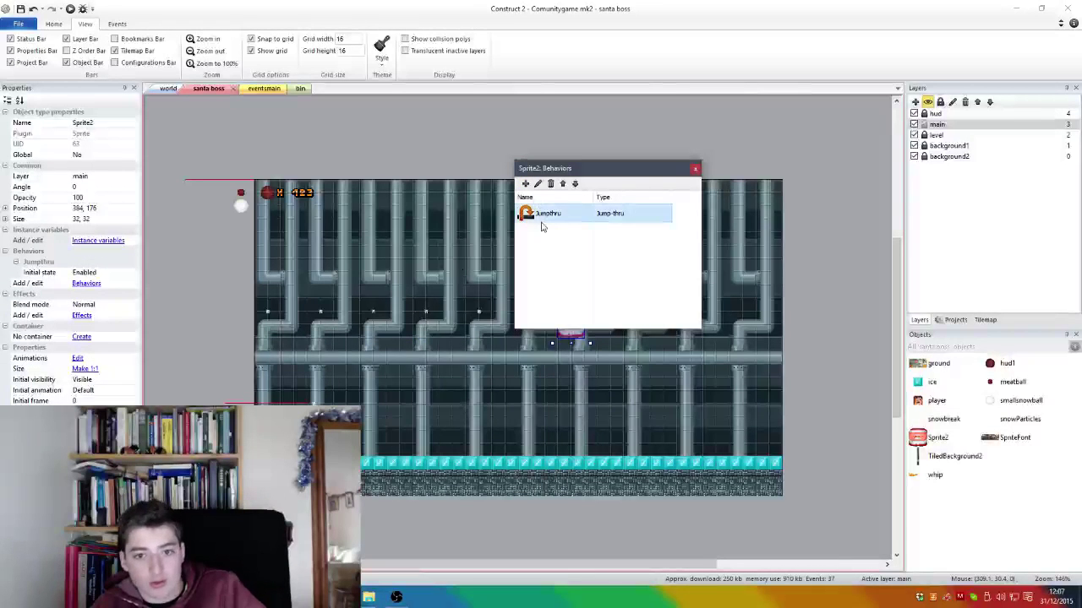
Step: Delete the Jump-thru behavior from the Santa sprite, add the Solid and Platform behaviors instead, and finish editing its behaviors
key(Delete)
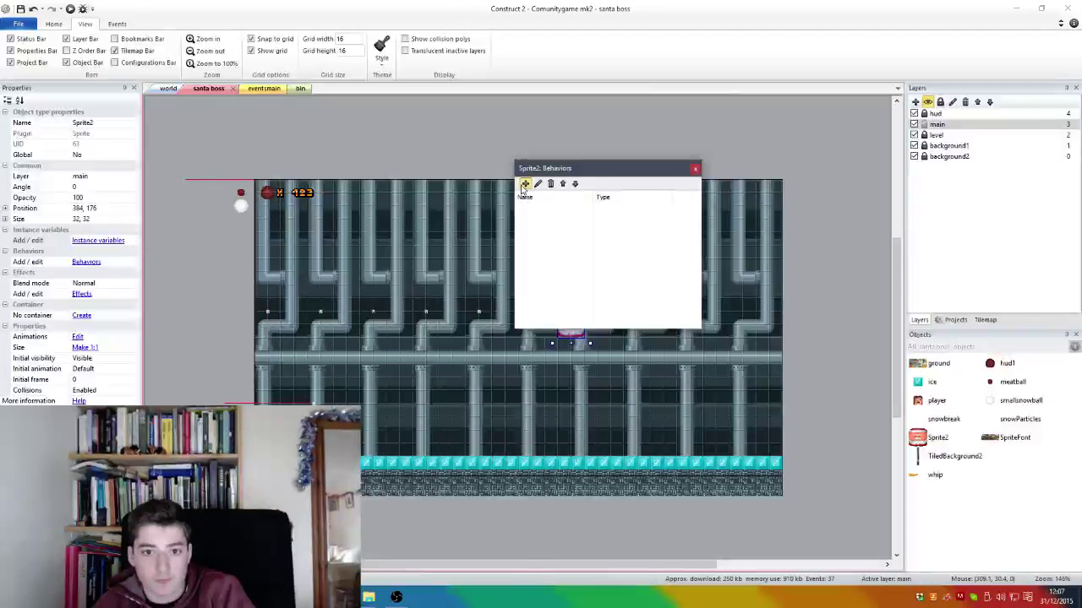
click(524, 185)
double_click(464, 396)
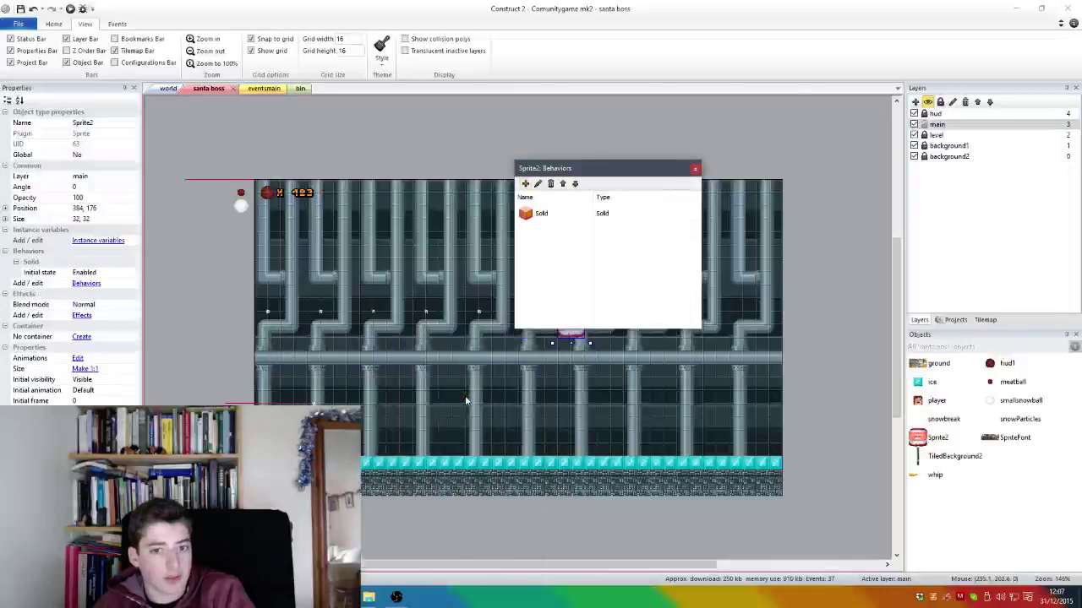
click(524, 184)
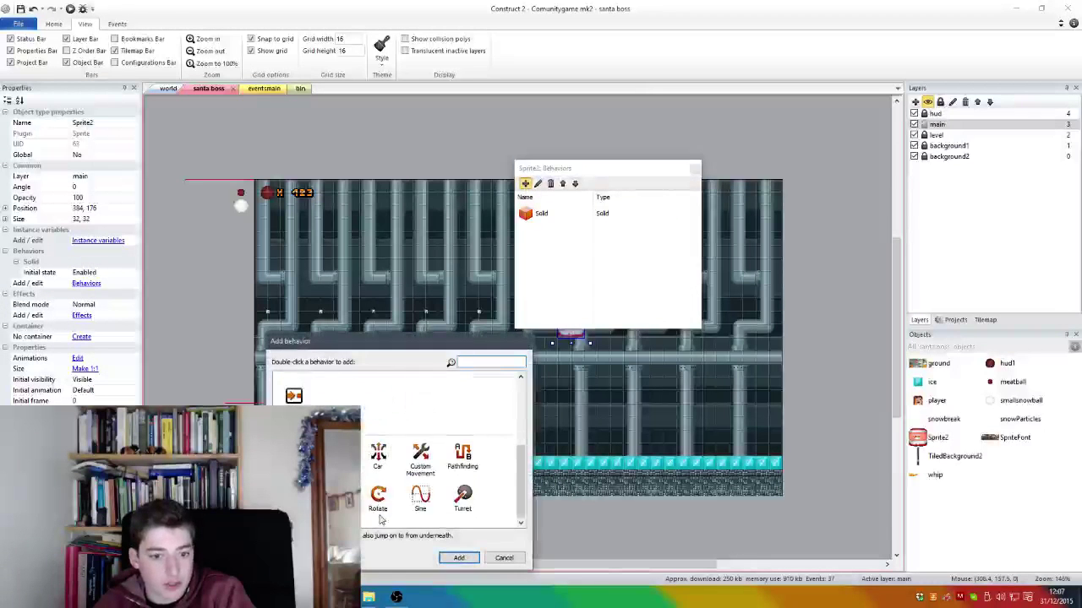
double_click(336, 497)
key(Escape)
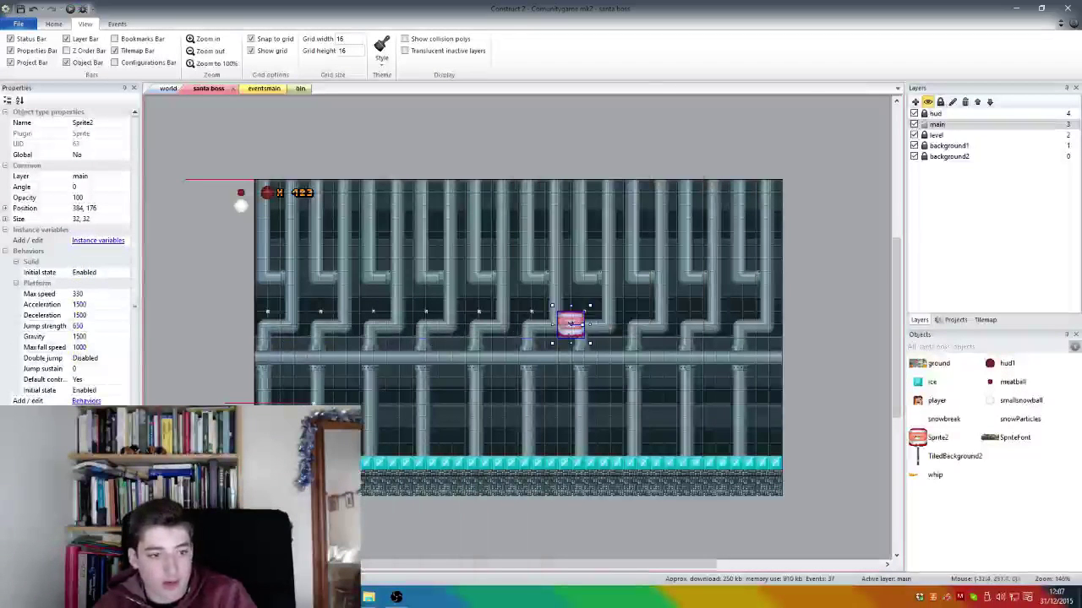
Step: Set Default controls to No in the Santa sprite's Platform behavior and deselect the sprite
click(122, 379)
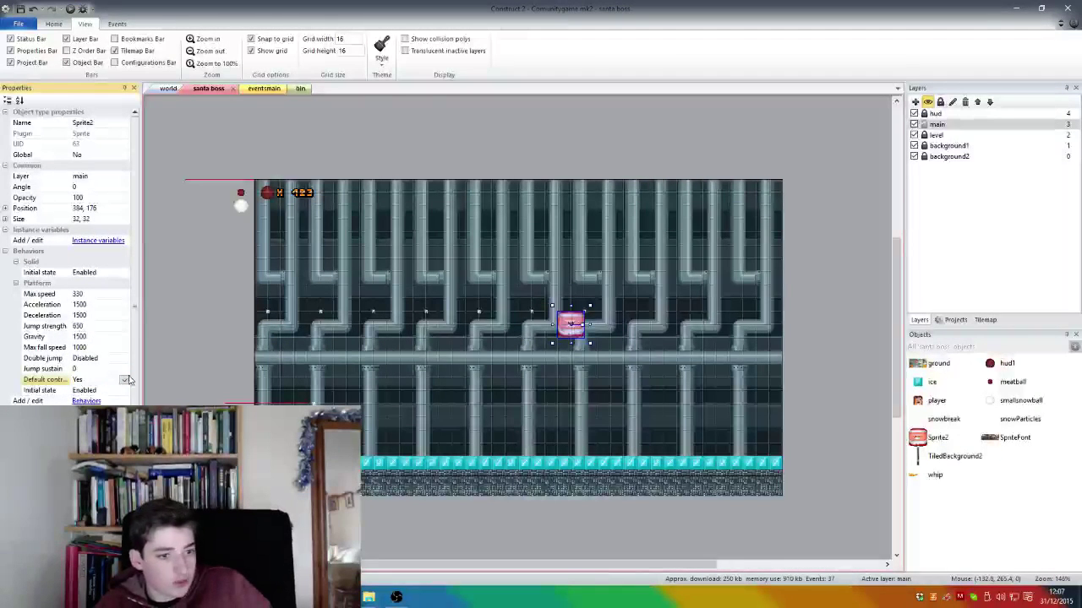
click(108, 400)
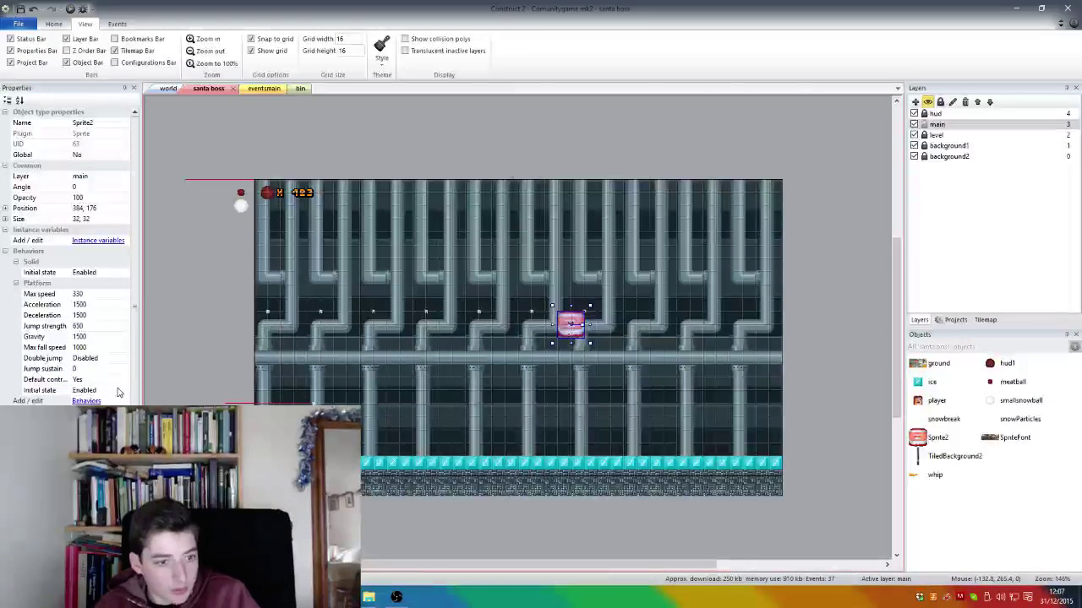
key(Escape)
click(117, 380)
click(123, 382)
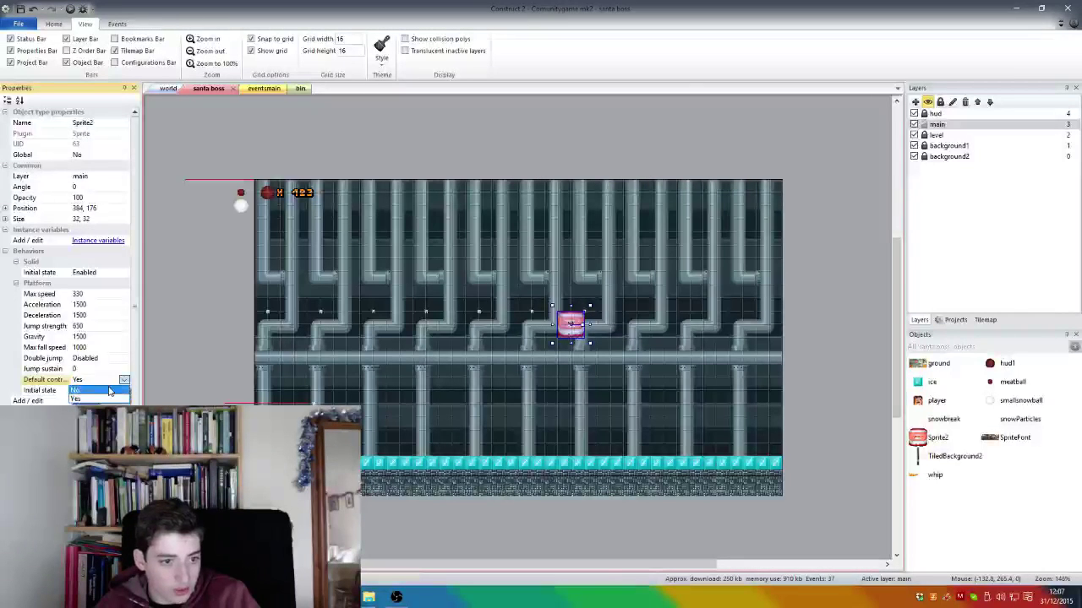
click(184, 356)
Step: Run the santa boss layout in the browser, test walking into and jumping over Santa with the player, and close the preview
click(70, 8)
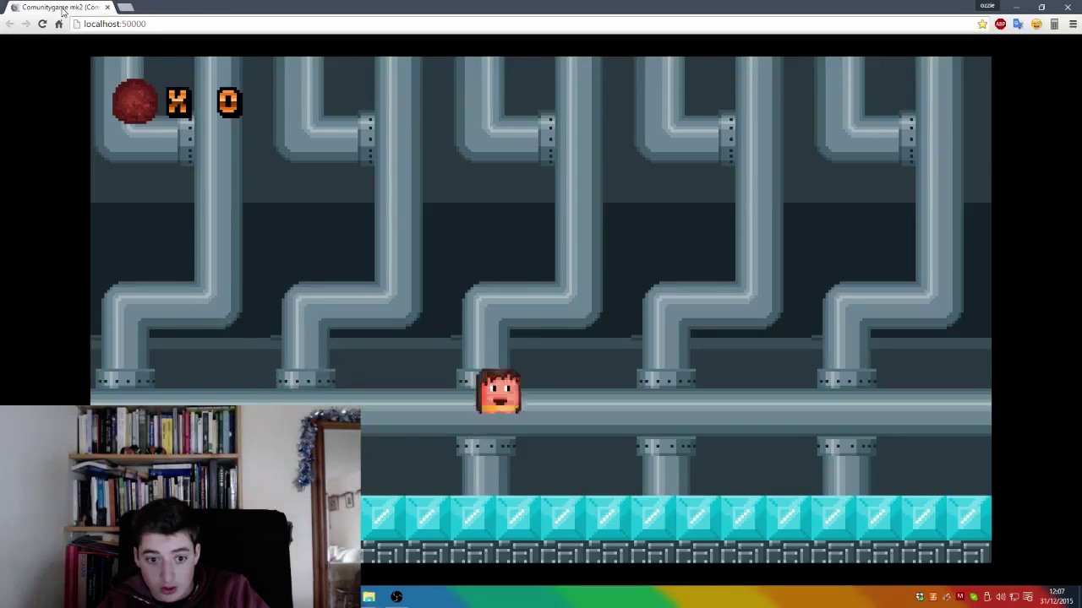
key(Right)
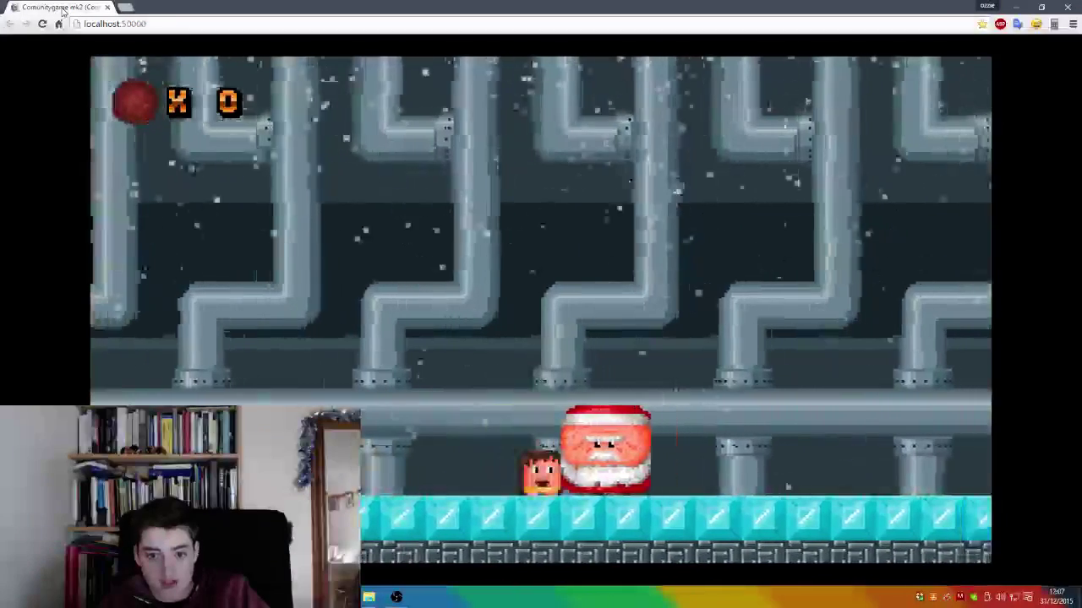
key(Right)
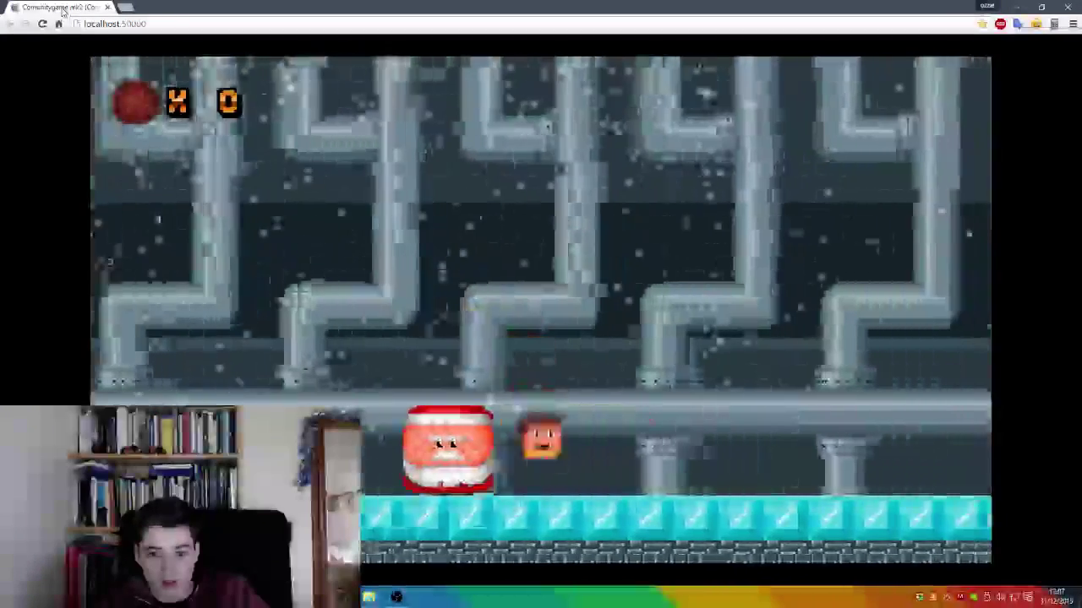
key(Up)
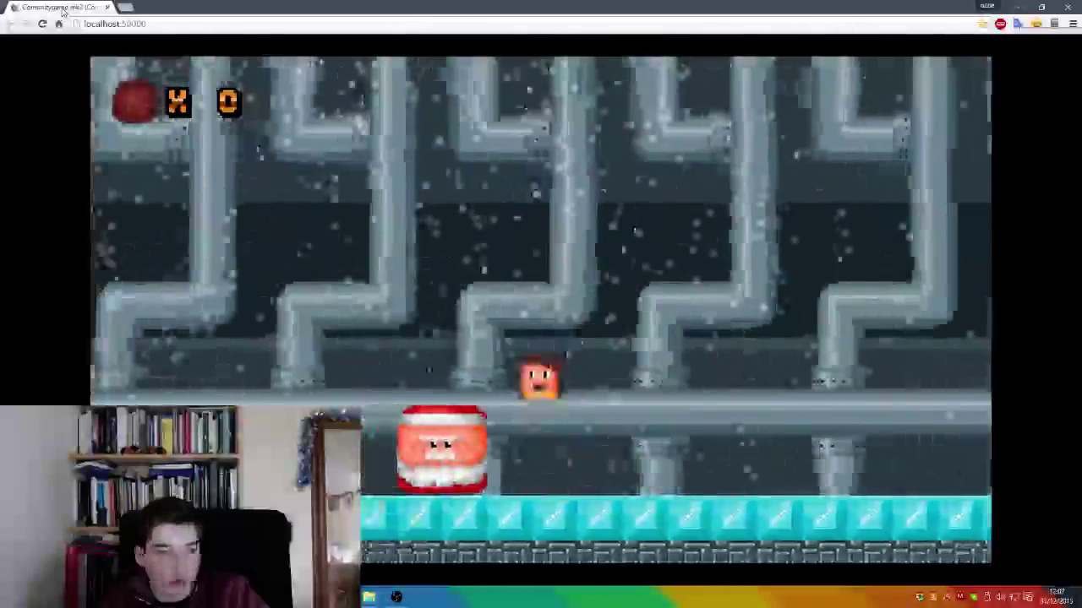
key(Right)
key(Up)
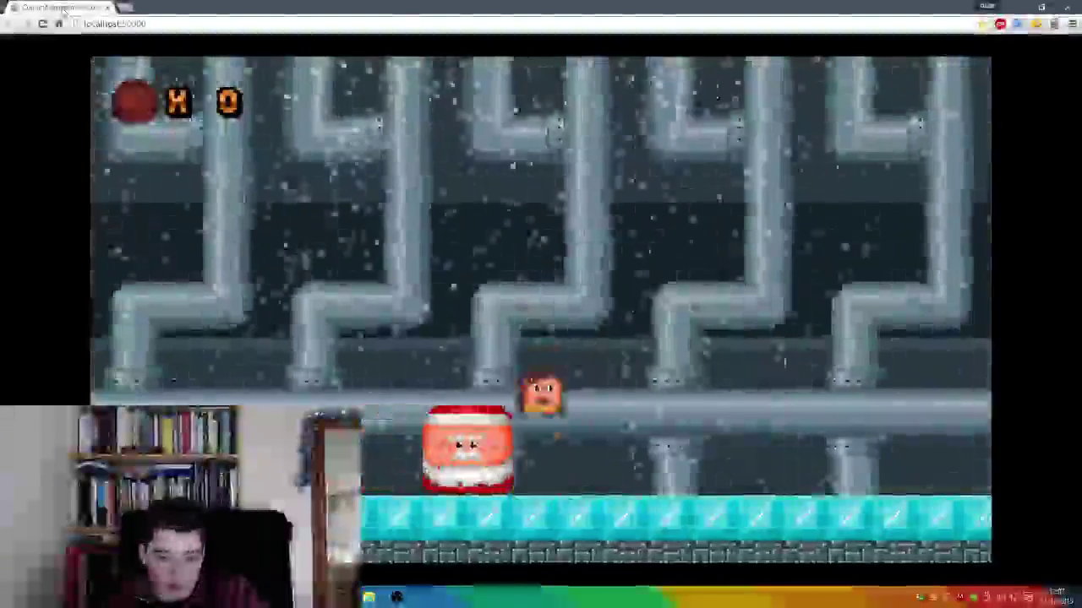
key(Left)
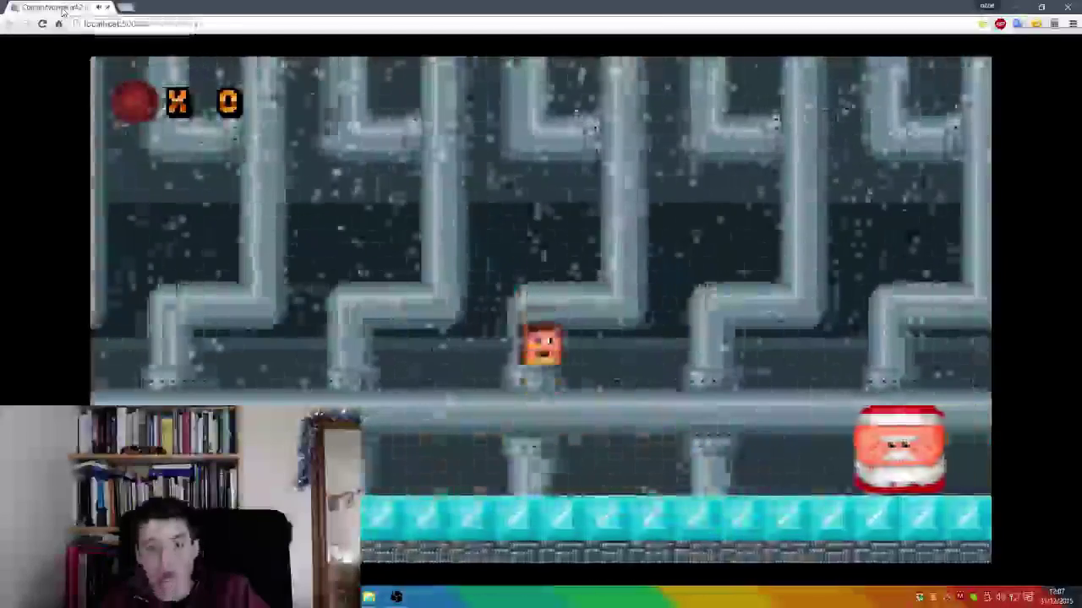
key(Right)
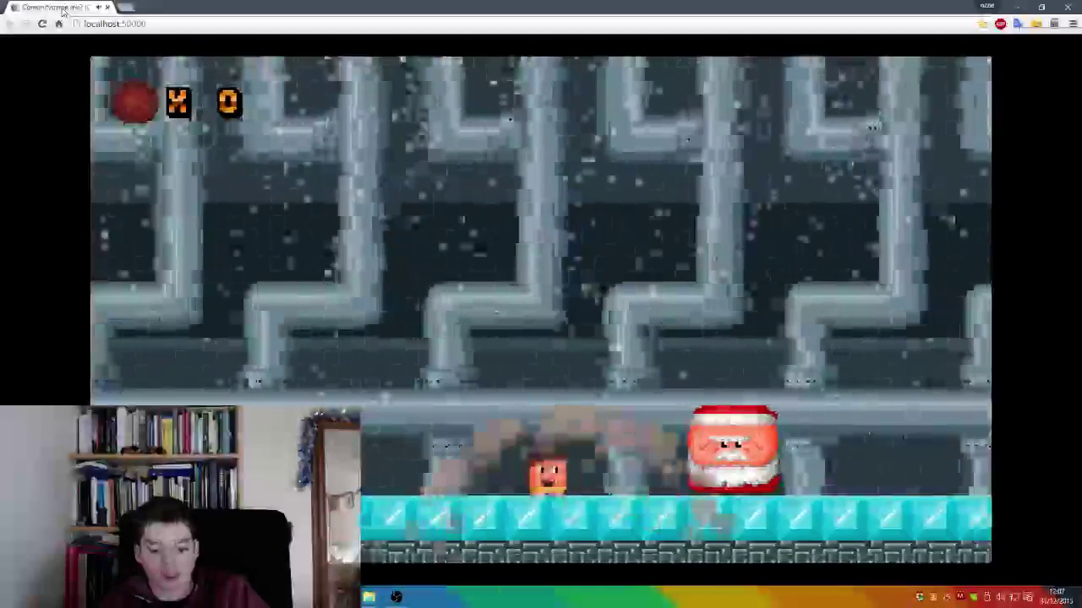
key(Right)
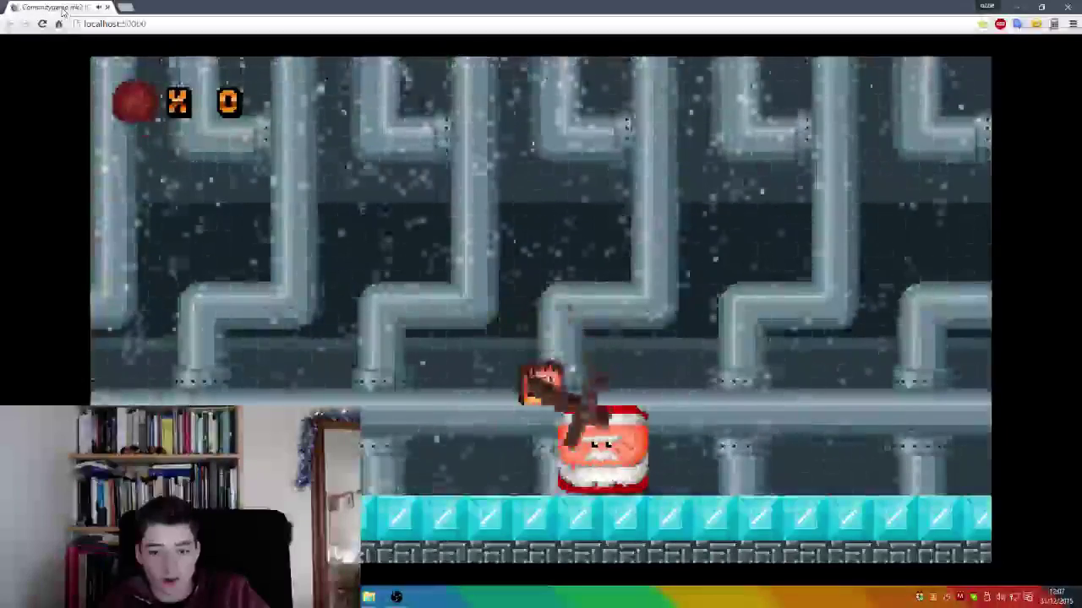
key(Left)
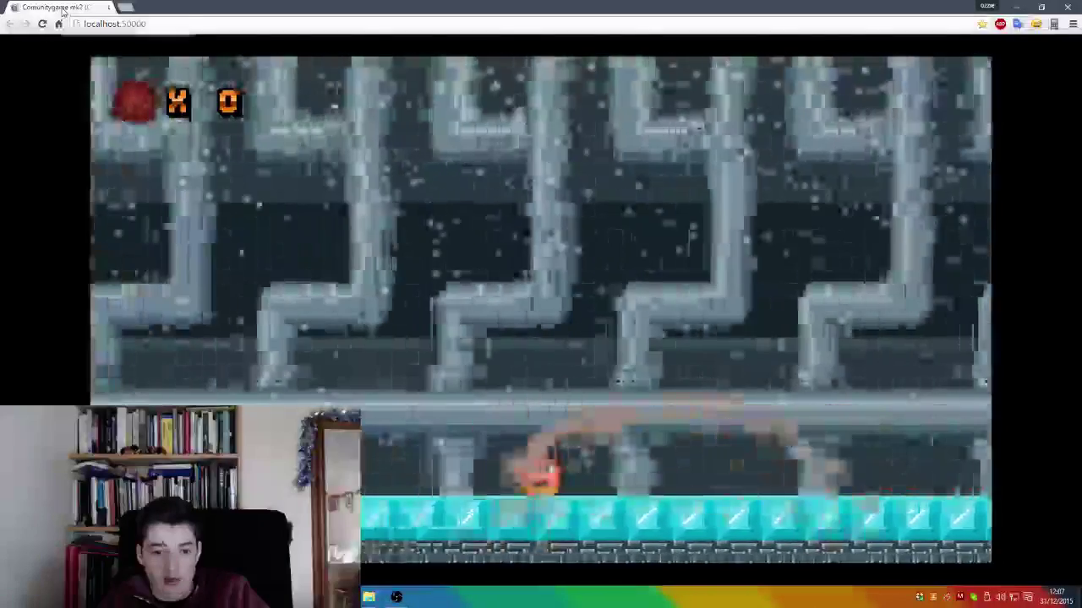
key(Right)
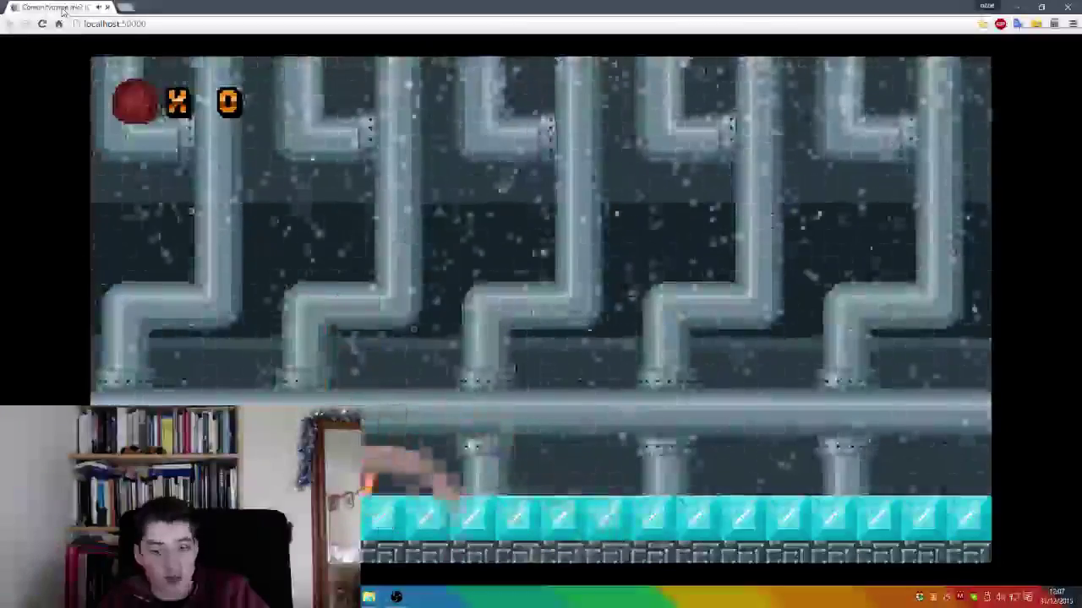
key(Up)
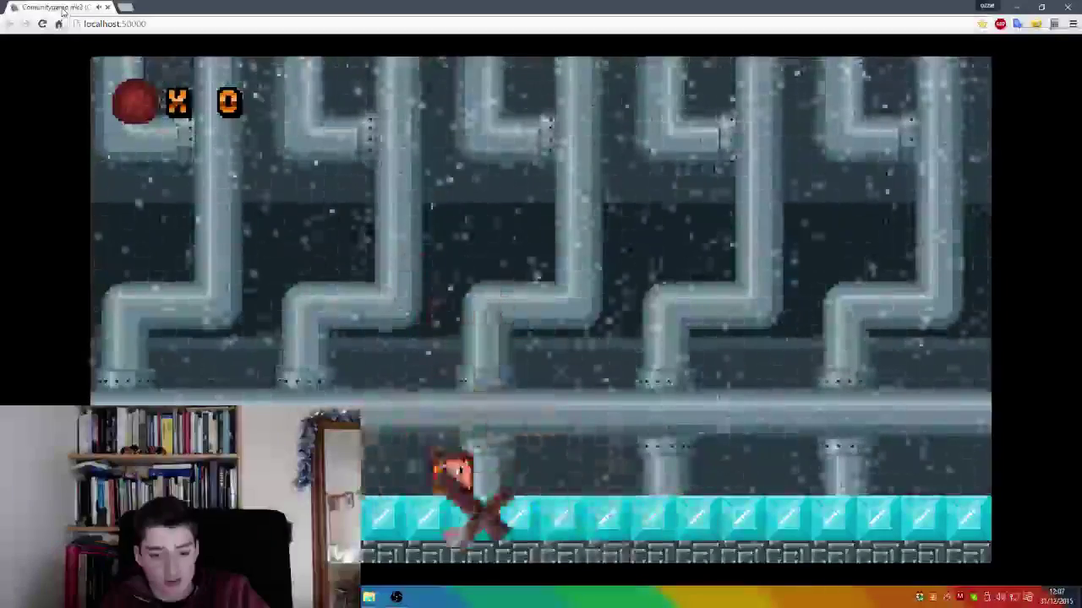
key(Down)
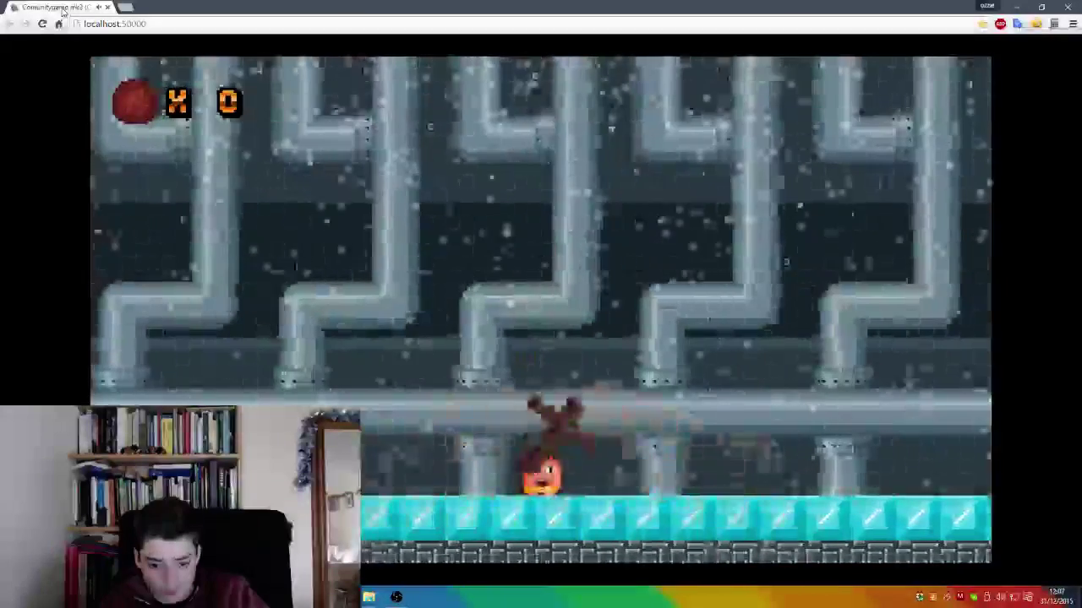
key(ctrl+w)
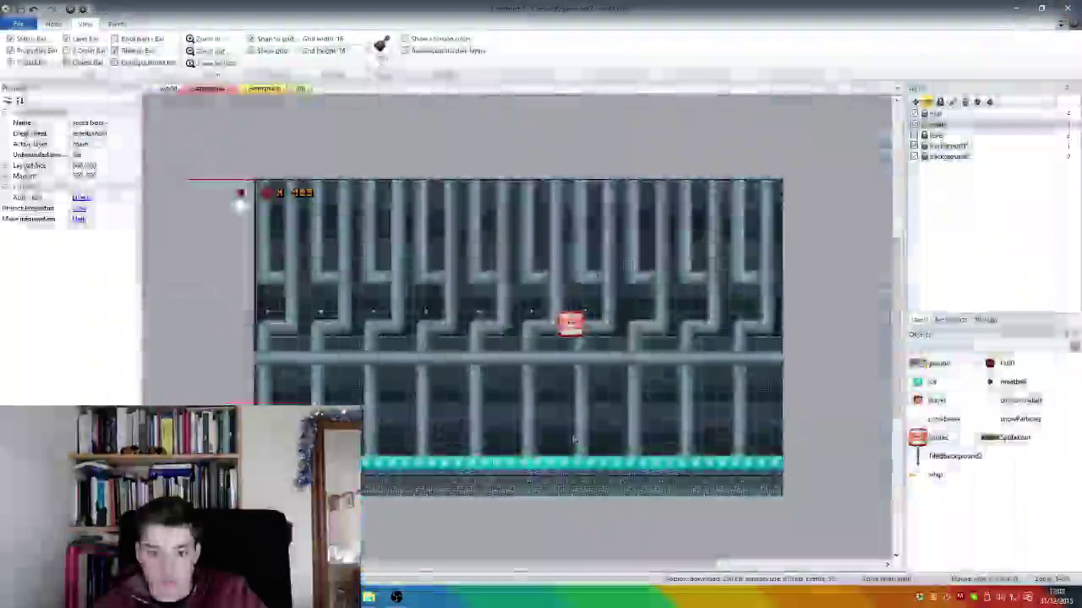
Step: Select the ground tilemap, choose the blue ice block tile, and try to draw a rectangle of it on the floor
click(939, 364)
scroll(973, 348, up, 3)
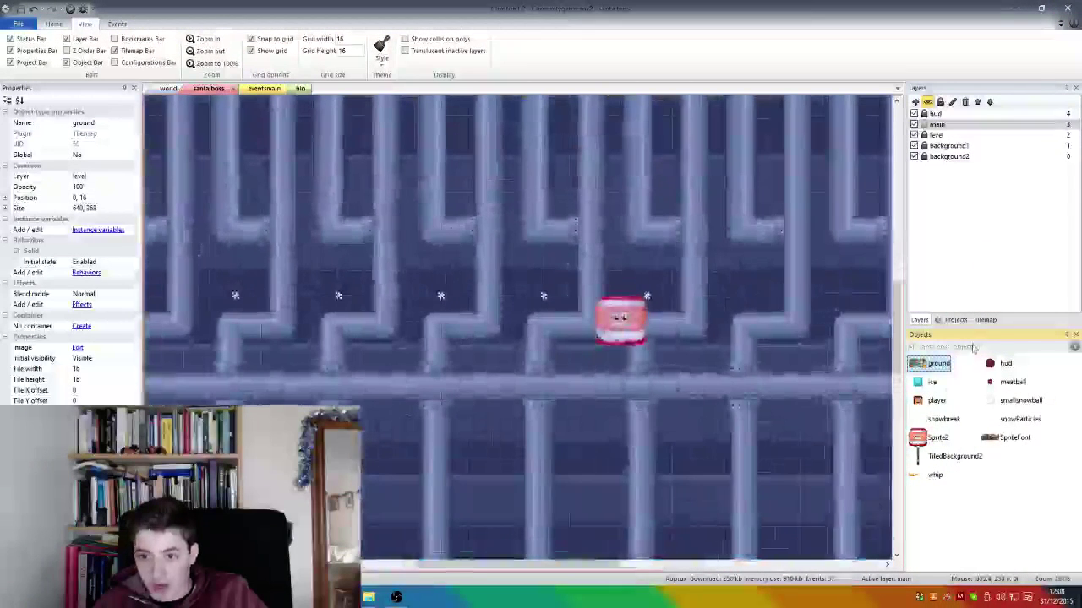
click(955, 319)
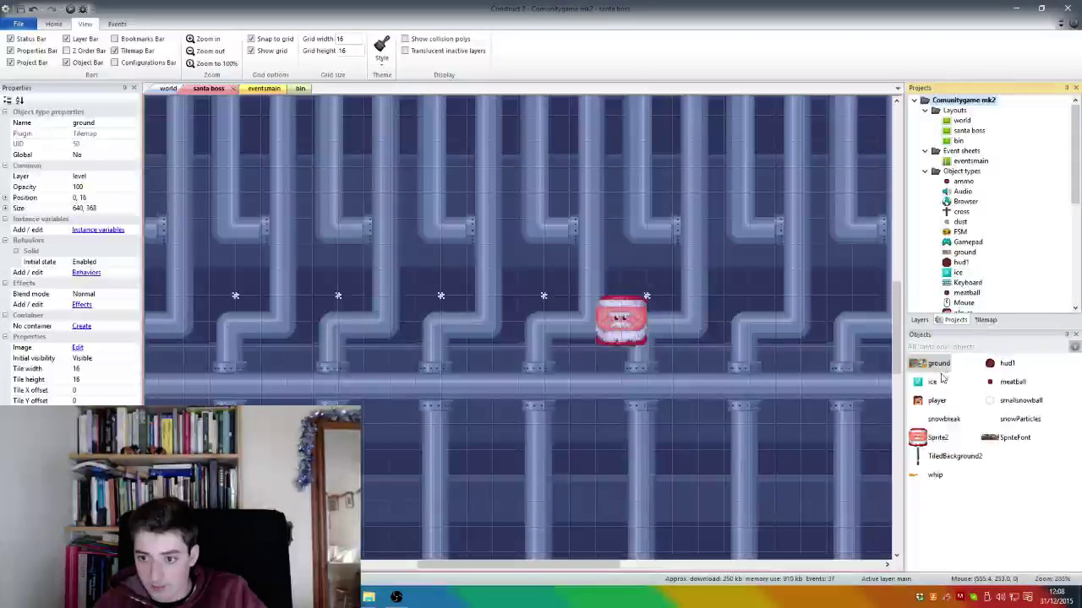
click(984, 319)
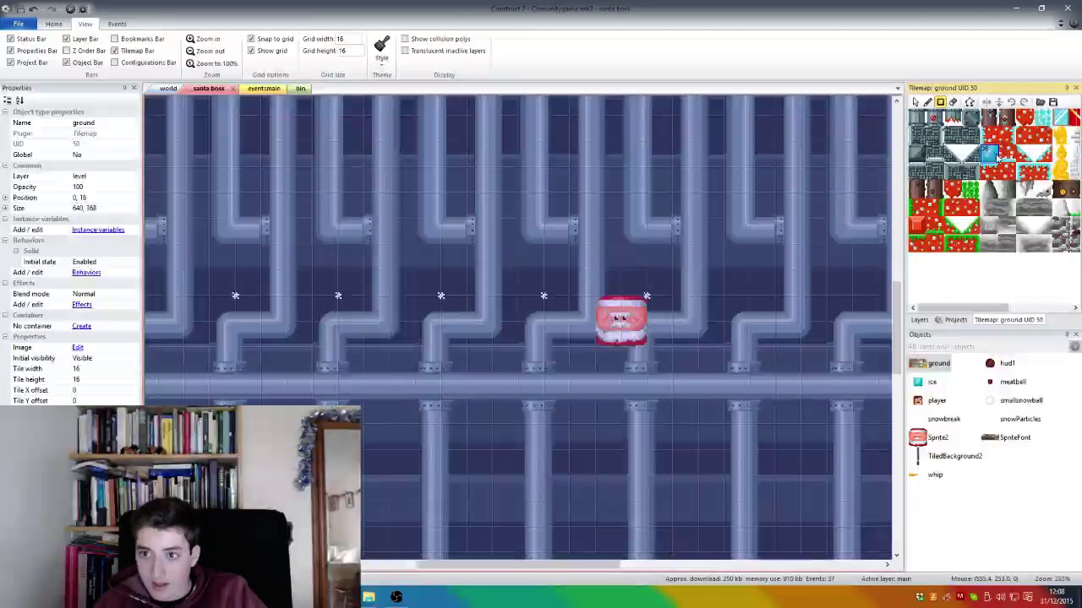
scroll(592, 338, down, 5)
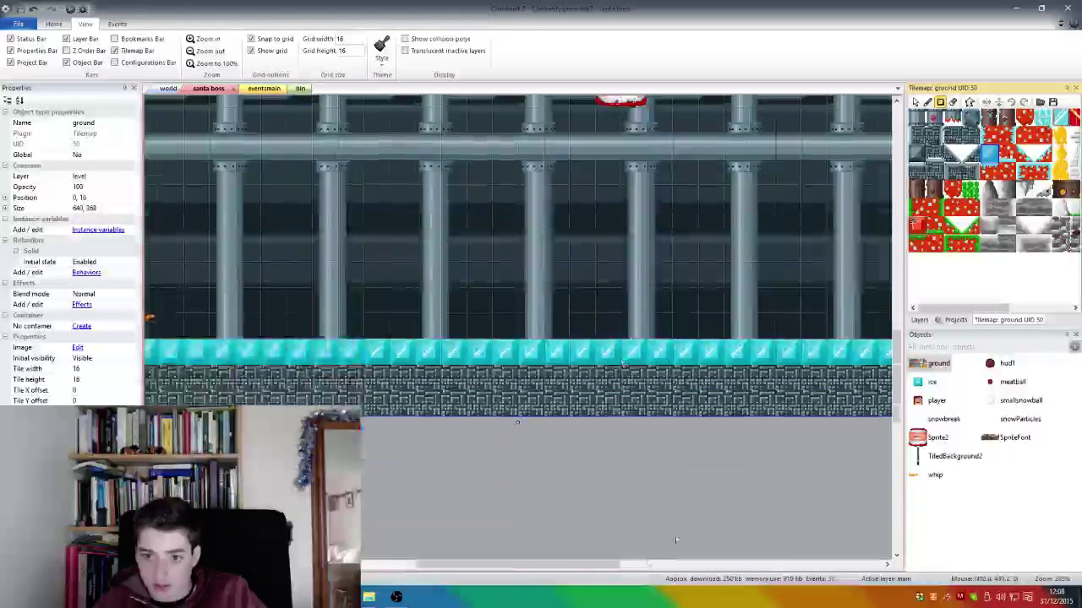
drag(583, 572, 517, 572)
drag(422, 347, 488, 364)
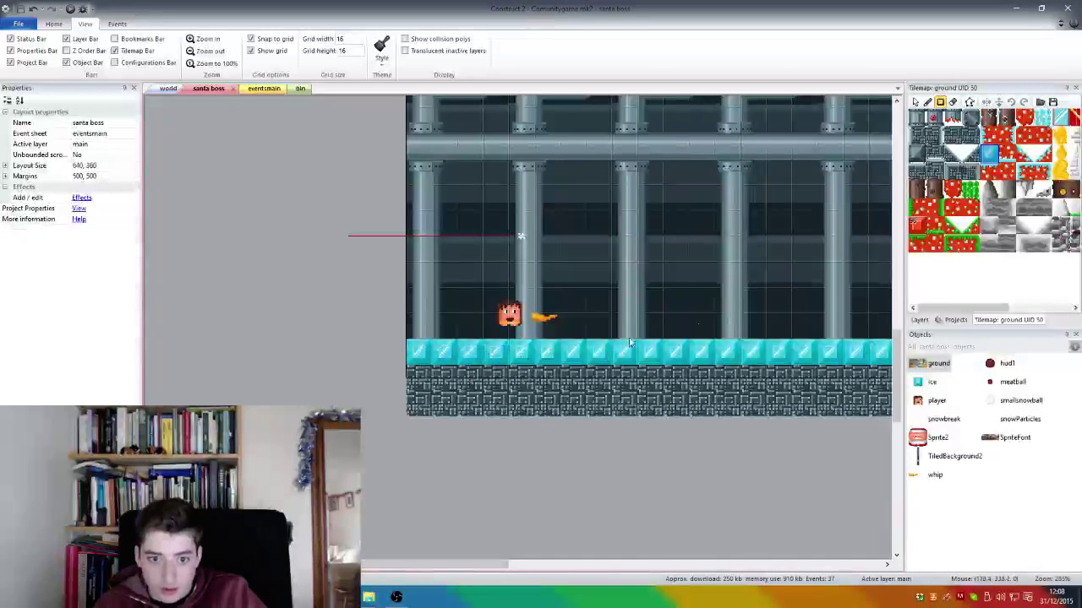
Step: Unlock the level layer and make it the active layer
click(943, 320)
click(929, 318)
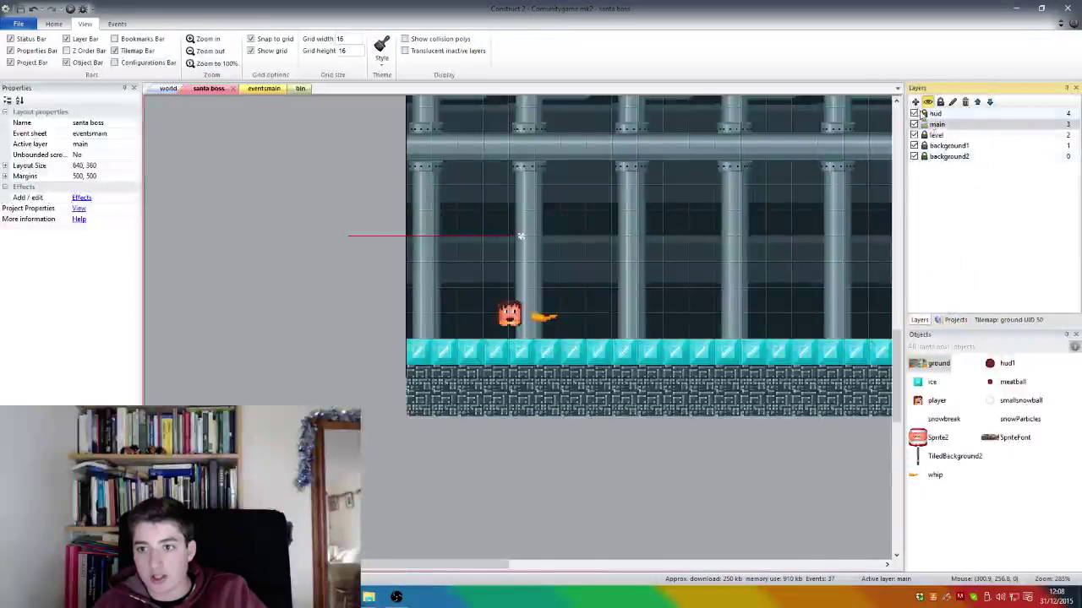
click(924, 135)
click(1001, 320)
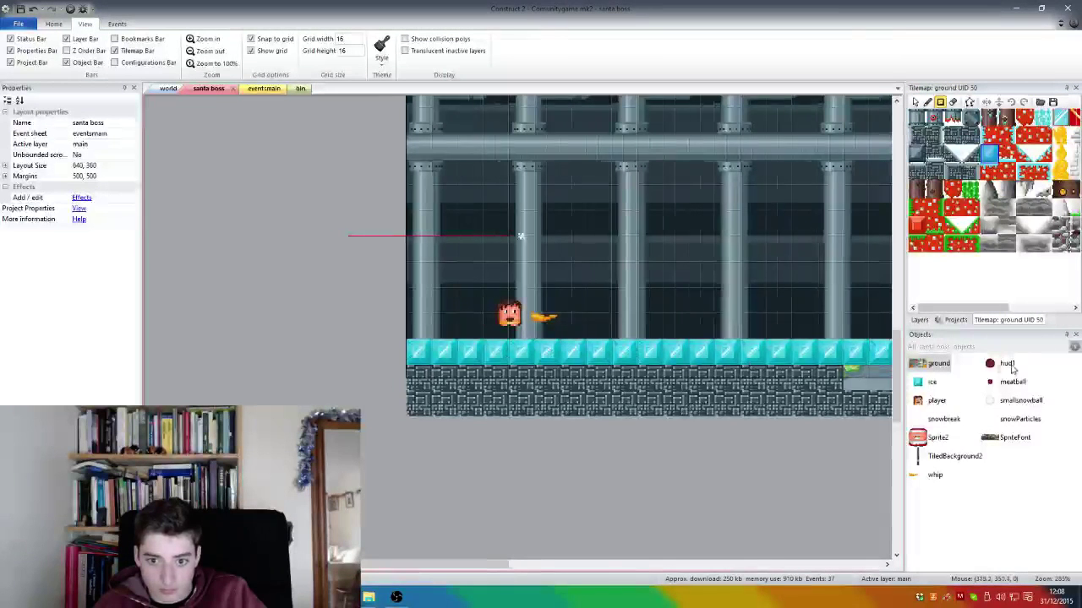
scroll(637, 356, right, 5)
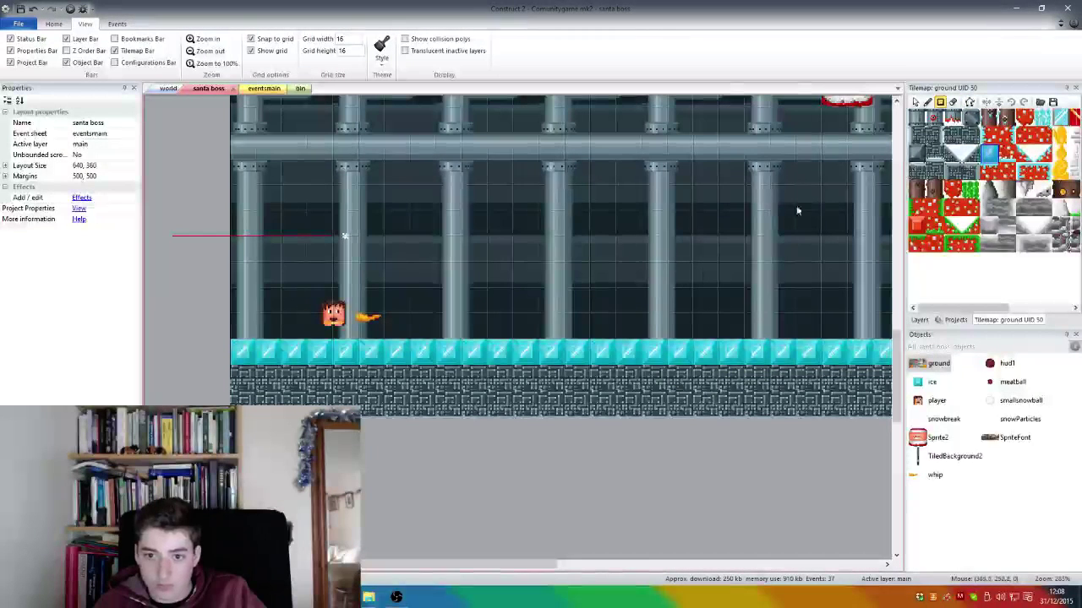
click(927, 102)
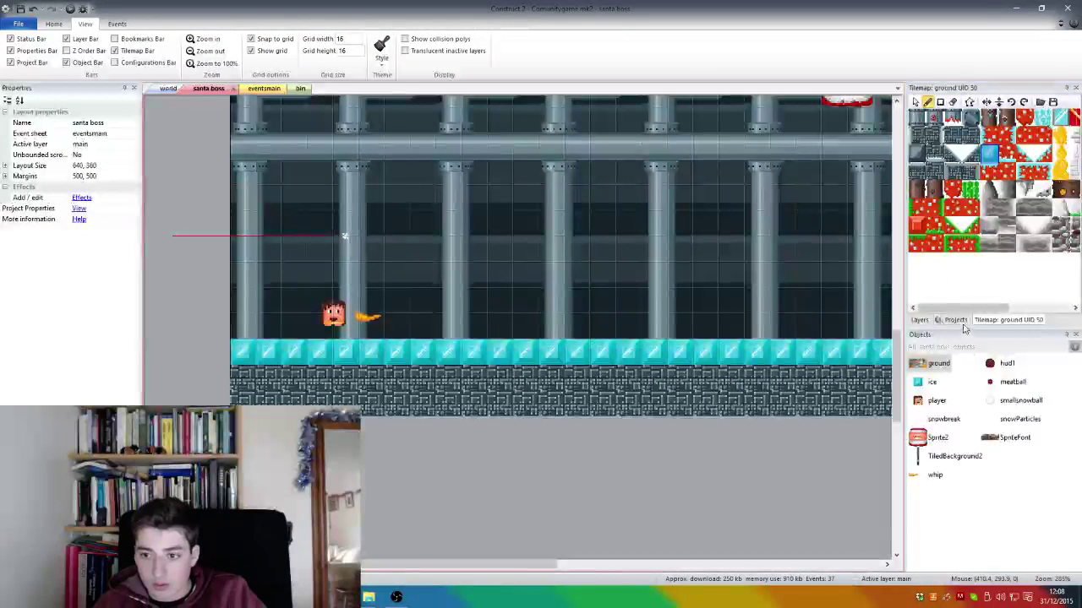
click(919, 320)
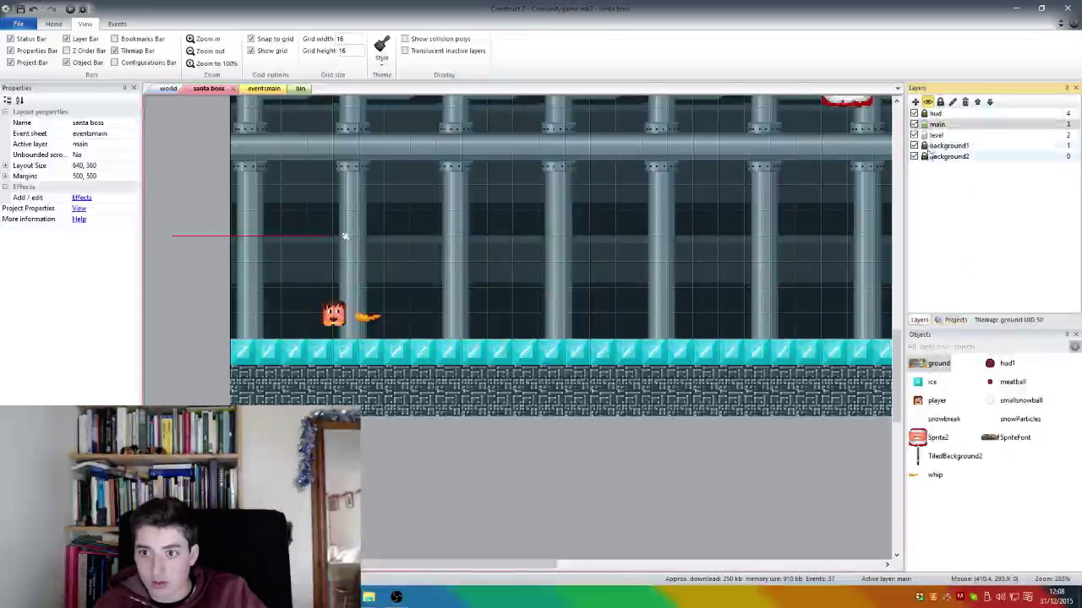
click(940, 135)
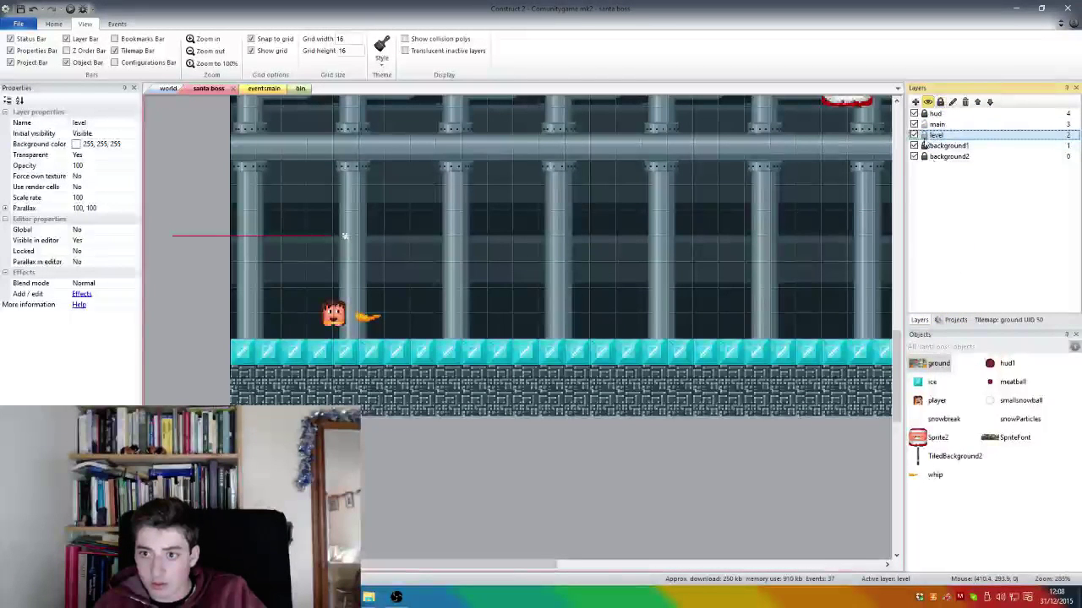
Step: Try to draw a rectangle of the blue ice block tile across the floor's stone rows, and clear the resulting ice sprite selection
click(1000, 320)
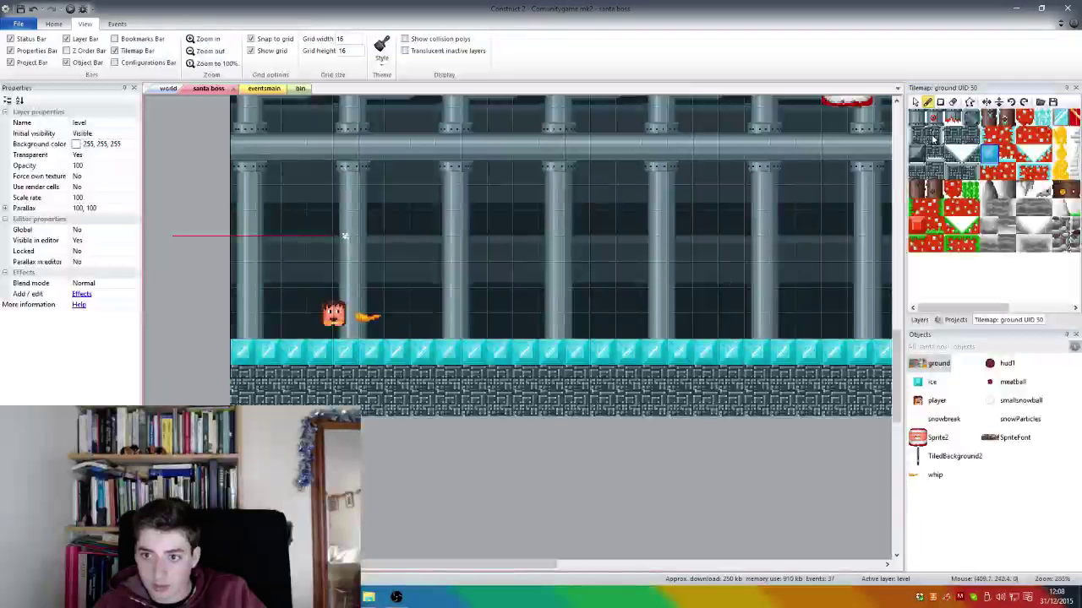
click(935, 153)
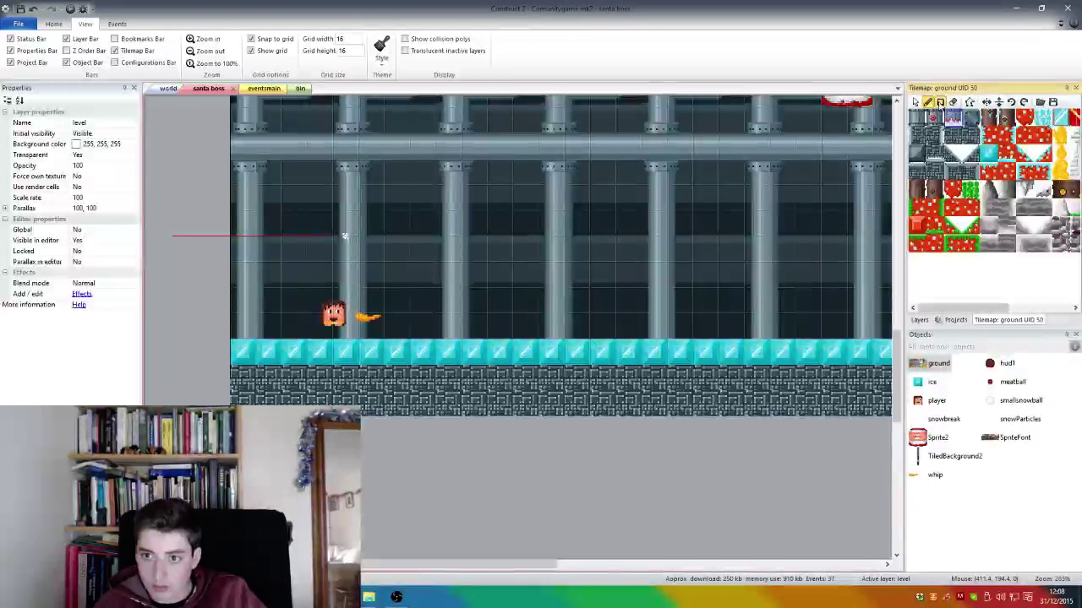
scroll(718, 304, up, 3)
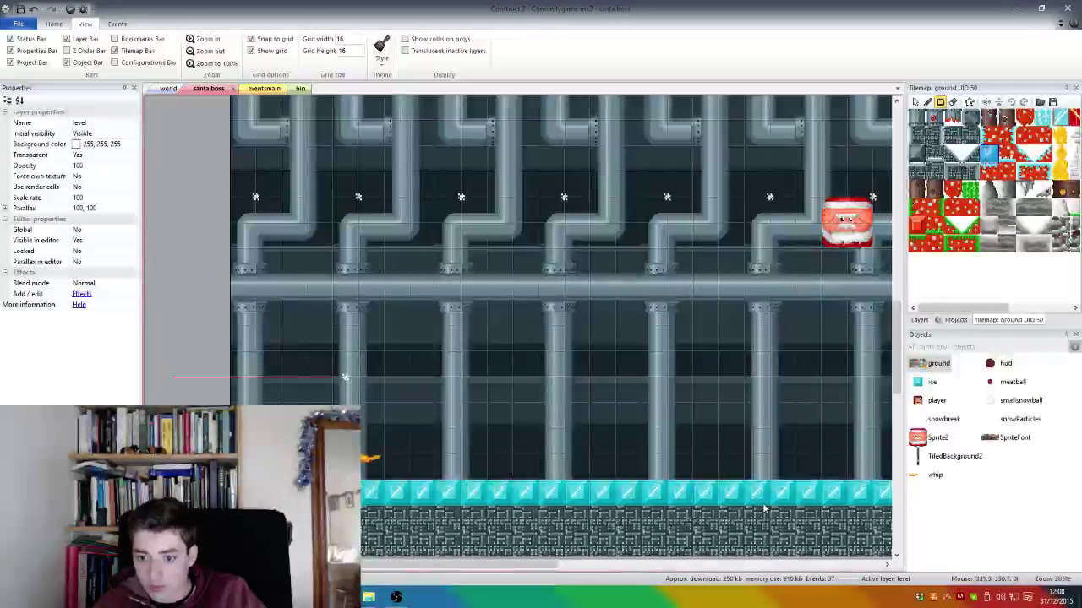
scroll(712, 415, down, 6)
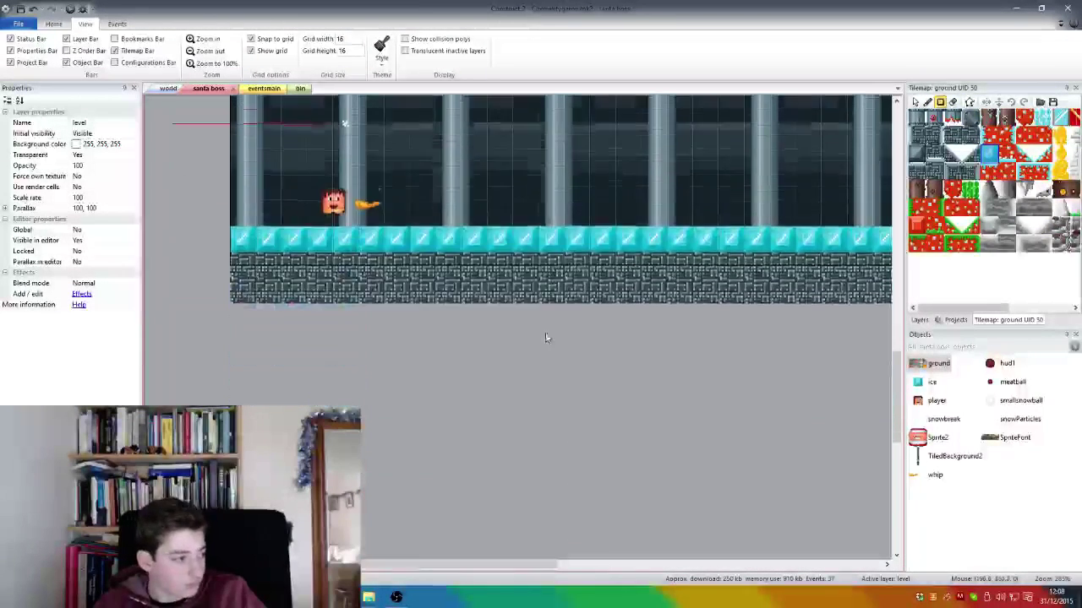
click(559, 337)
drag(558, 337, 424, 201)
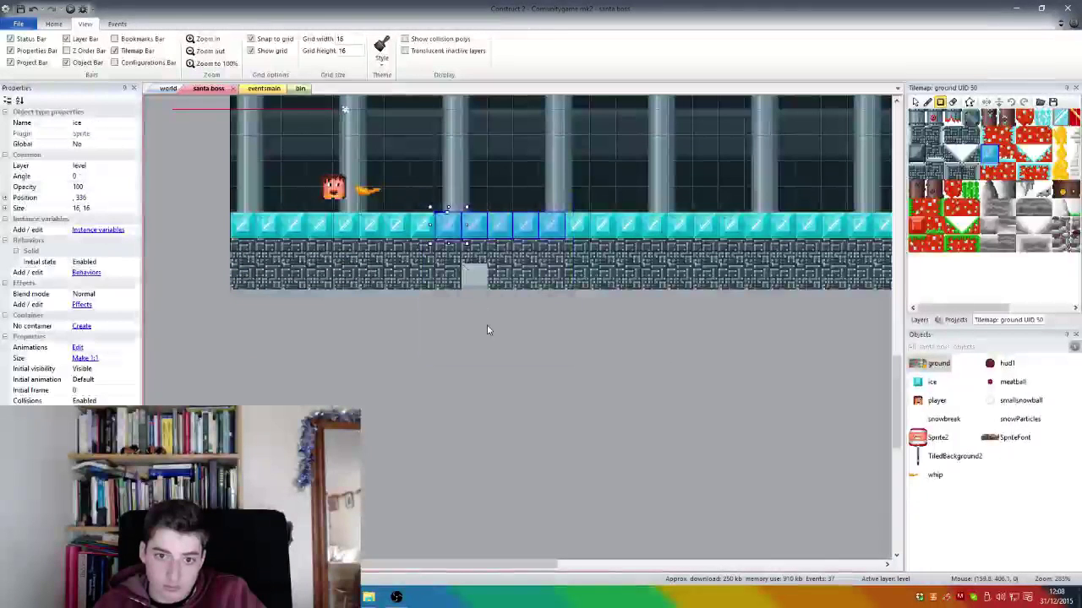
click(483, 172)
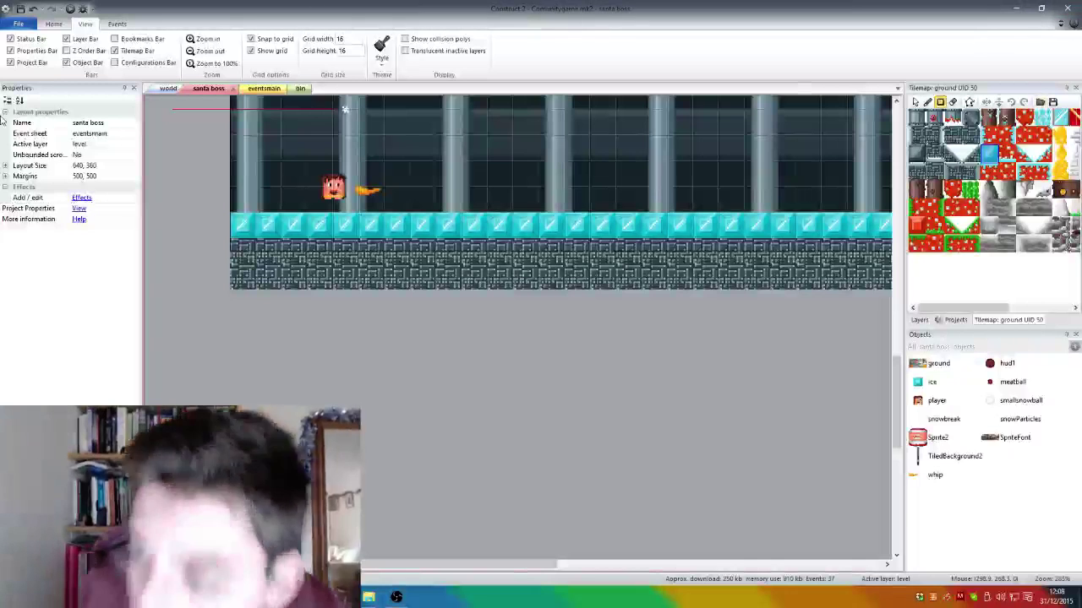
Step: Try redrawing areas of the stone rows beneath the ice blocks with the tilemap tools, and undo those edits
click(918, 384)
mouse_move(768, 238)
mouse_down()
mouse_move(769, 287)
mouse_move(764, 271)
mouse_move(819, 280)
mouse_move(794, 240)
mouse_move(671, 337)
mouse_up()
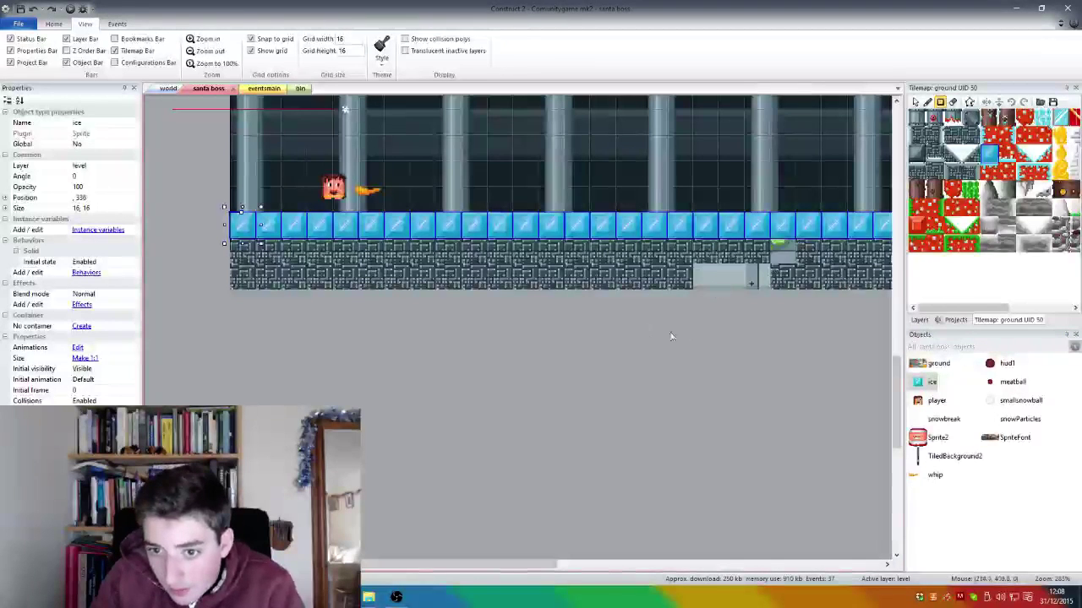
drag(585, 261, 398, 302)
key(ctrl+z)
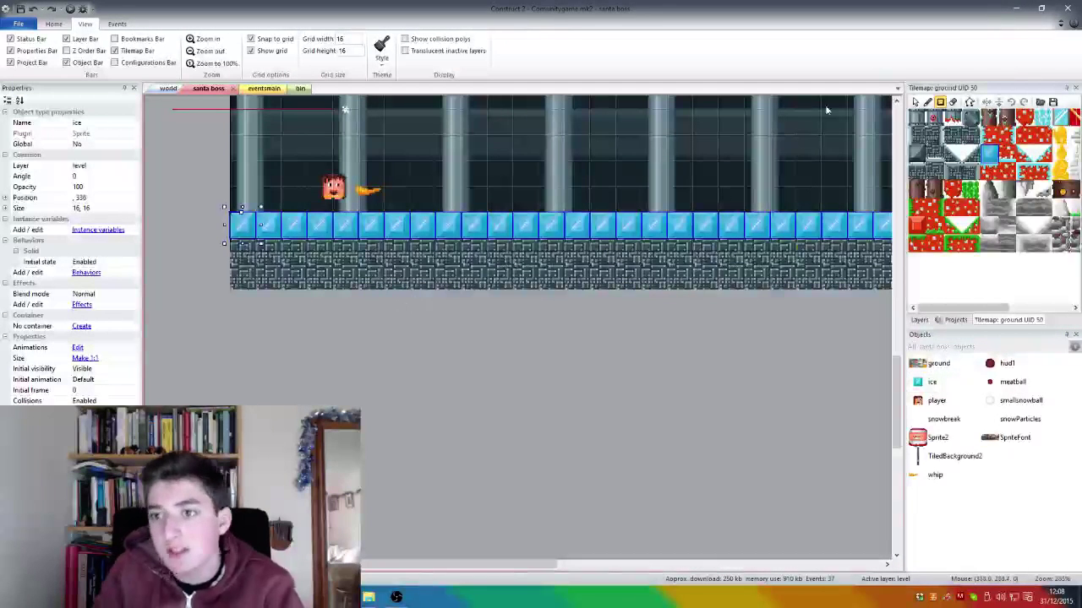
click(1007, 190)
mouse_move(756, 272)
mouse_down()
mouse_move(667, 324)
mouse_move(692, 261)
mouse_move(568, 283)
mouse_up()
key(ctrl+z)
click(928, 103)
key(ctrl+z)
click(897, 102)
click(915, 103)
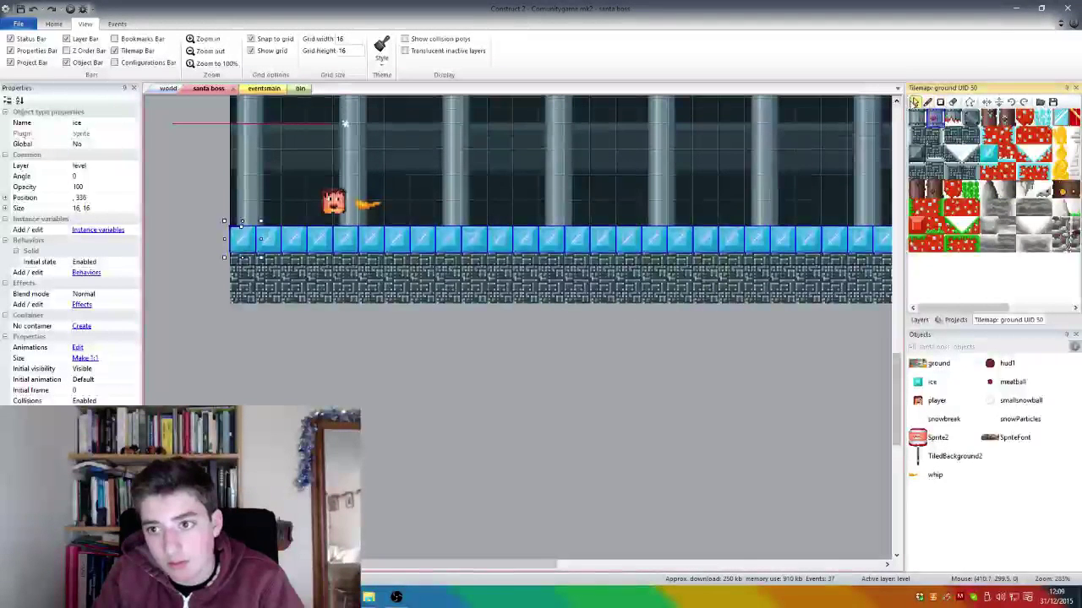
Step: Shrink the ground tilemap to 640 × 368 so its lowest row of stone tiles is cut off, and deselect it
mouse_move(770, 266)
mouse_down()
mouse_move(747, 331)
mouse_move(762, 252)
mouse_up()
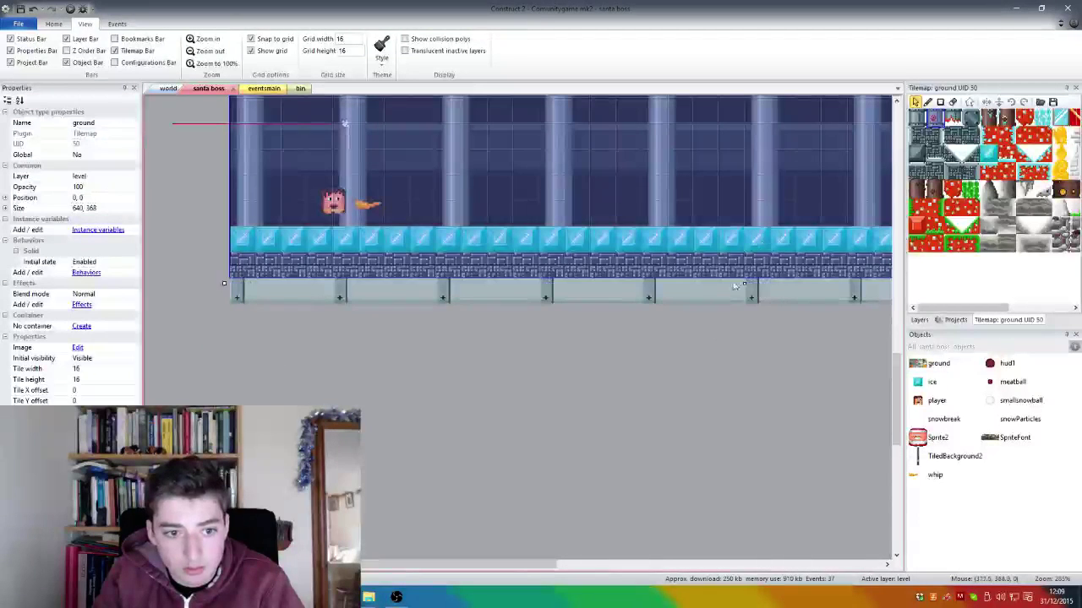
click(650, 341)
scroll(544, 294, down, 5)
scroll(483, 293, up, 3)
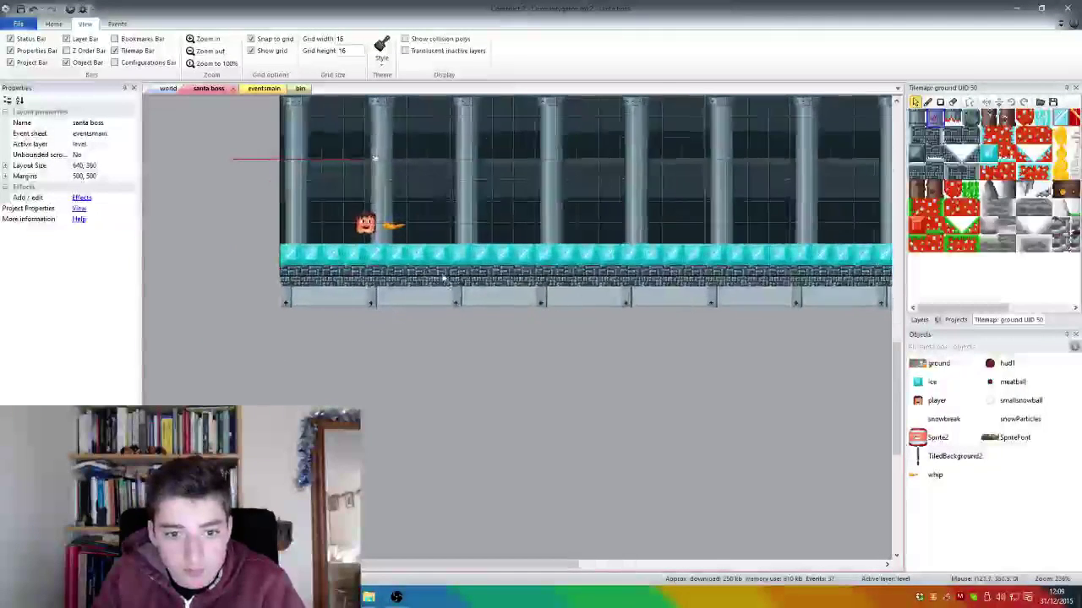
Step: Select the ground tilemap, choose the dark brick tile for the floor, and activate the Pencil tool
click(446, 278)
click(510, 333)
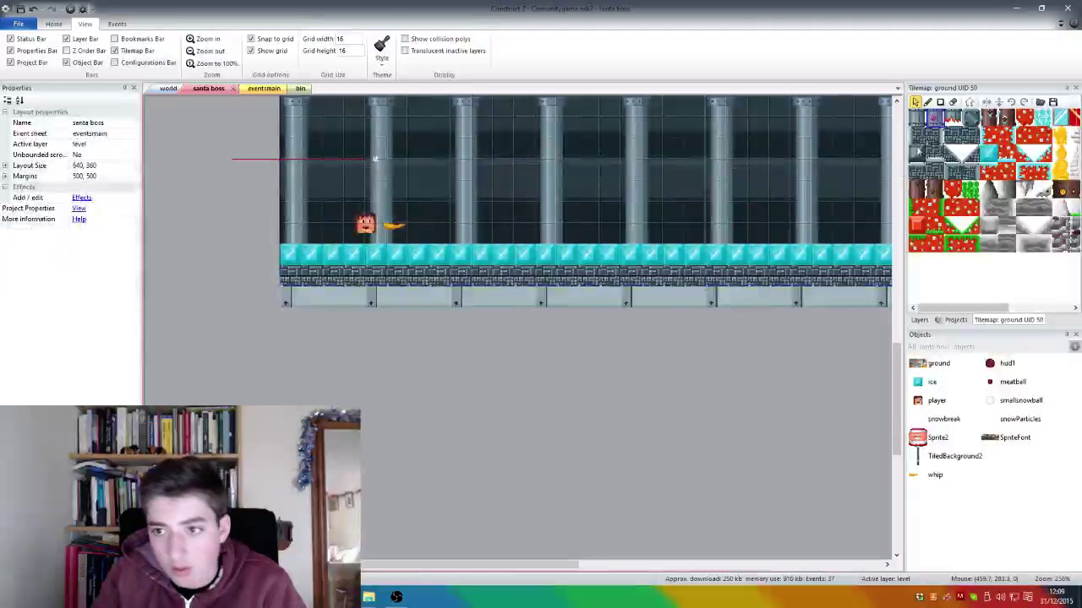
click(798, 295)
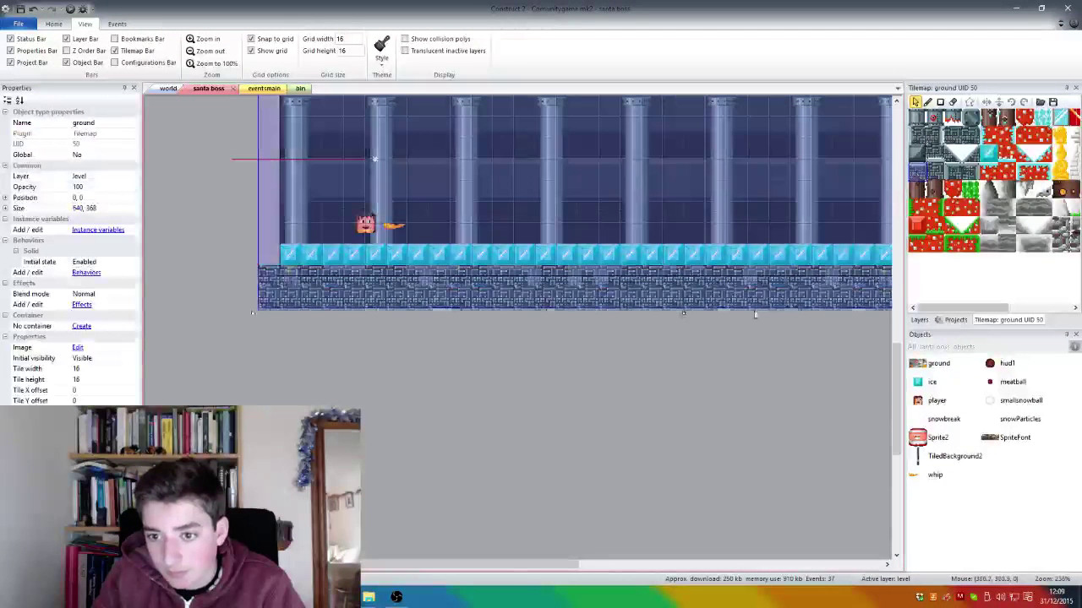
click(928, 103)
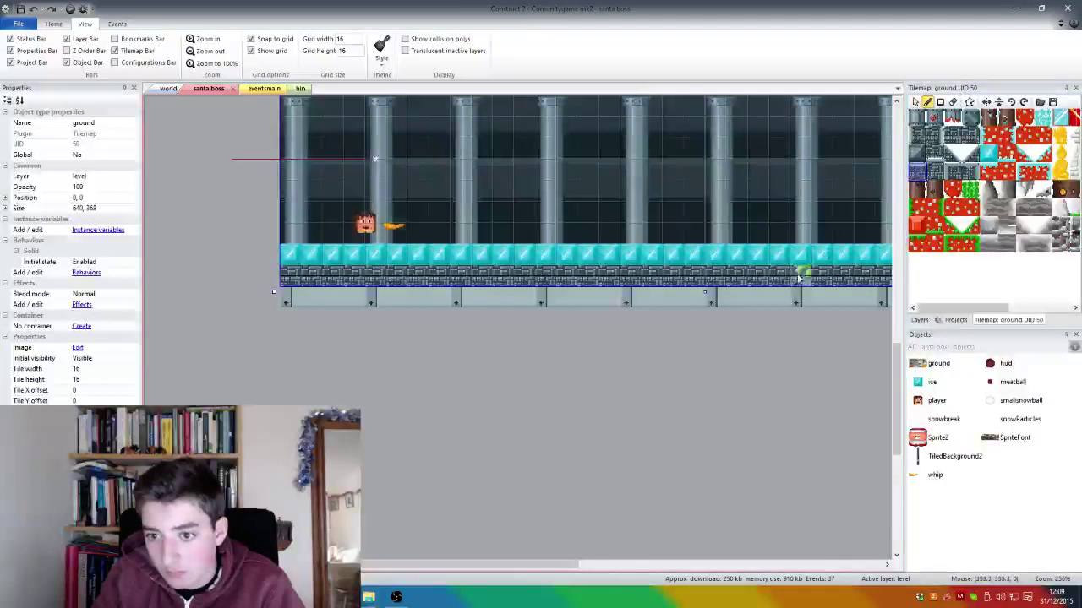
Step: Run the santa boss layout in the browser, walk the player up to Santa, and attack him repeatedly from one side
click(61, 10)
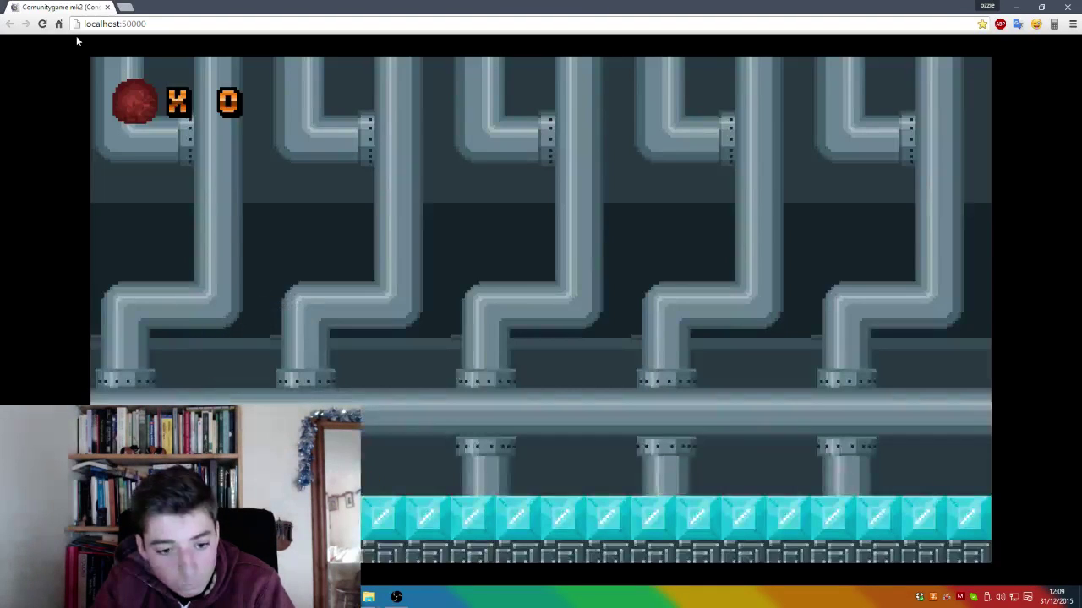
key(space)
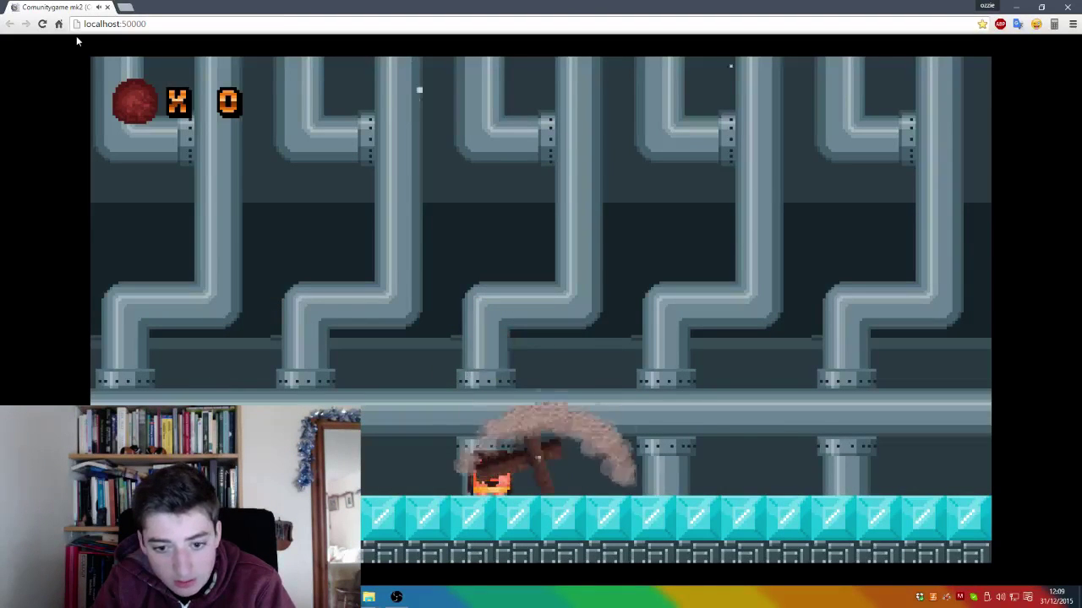
key(Right)
key(Up)
key(space)
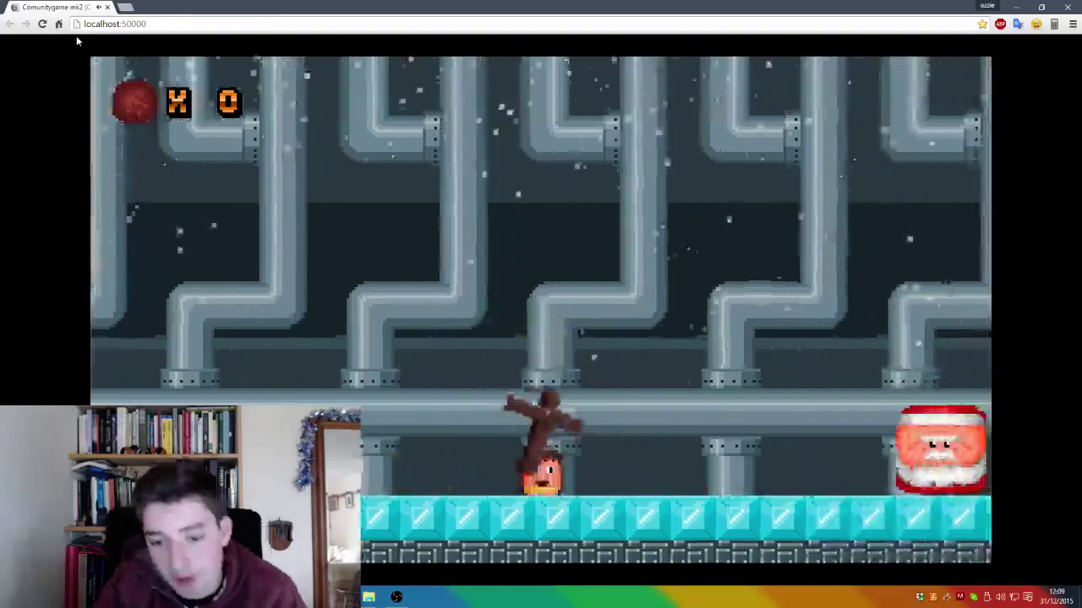
key(Right)
key(Right)
key(space)
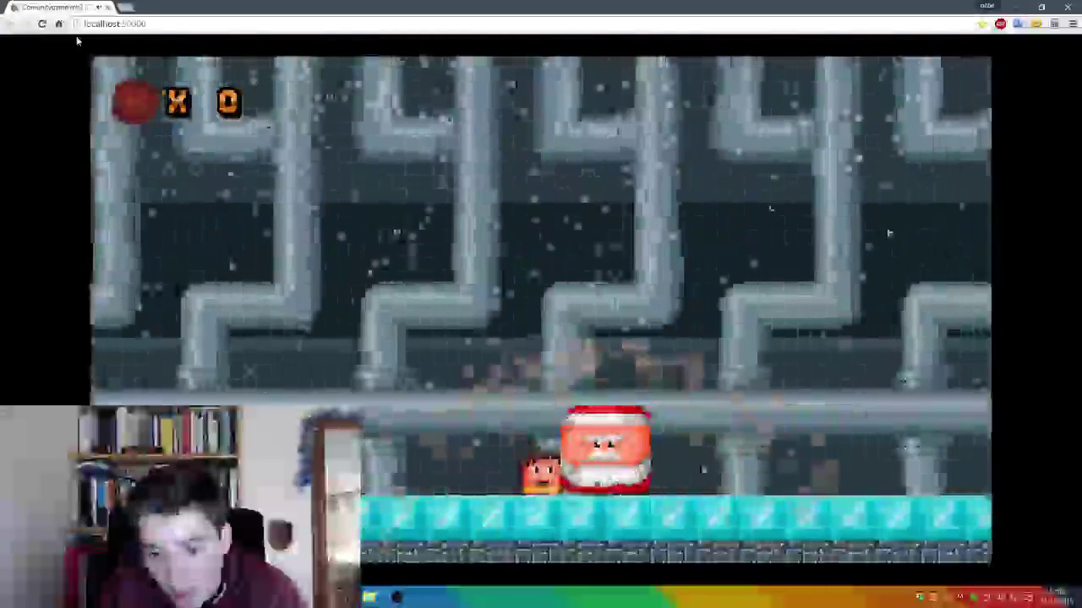
key(Up)
key(space)
key(space)
key(space)
key(space)
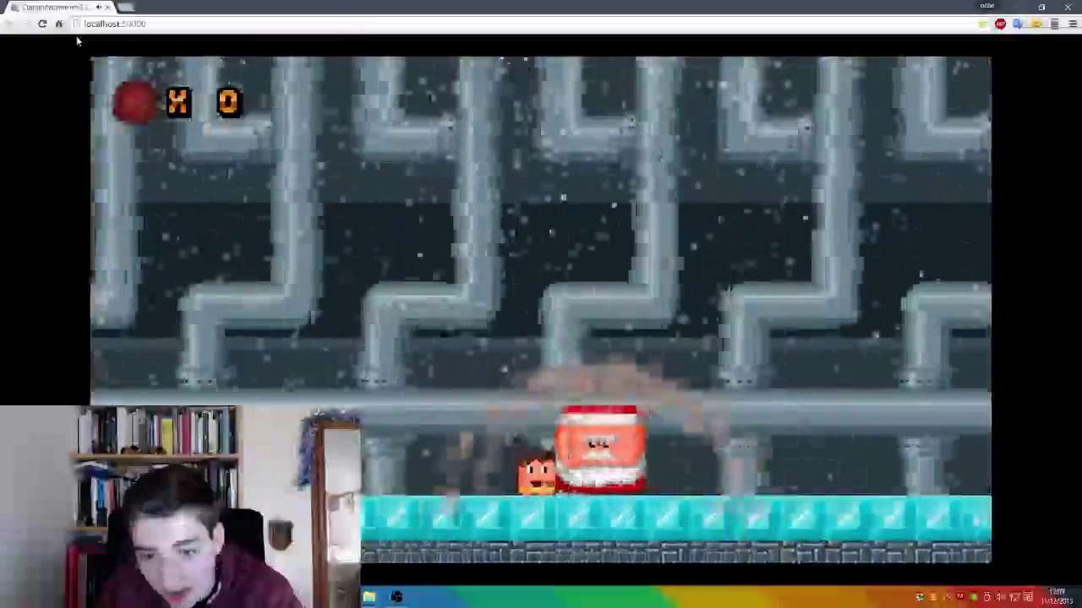
key(space)
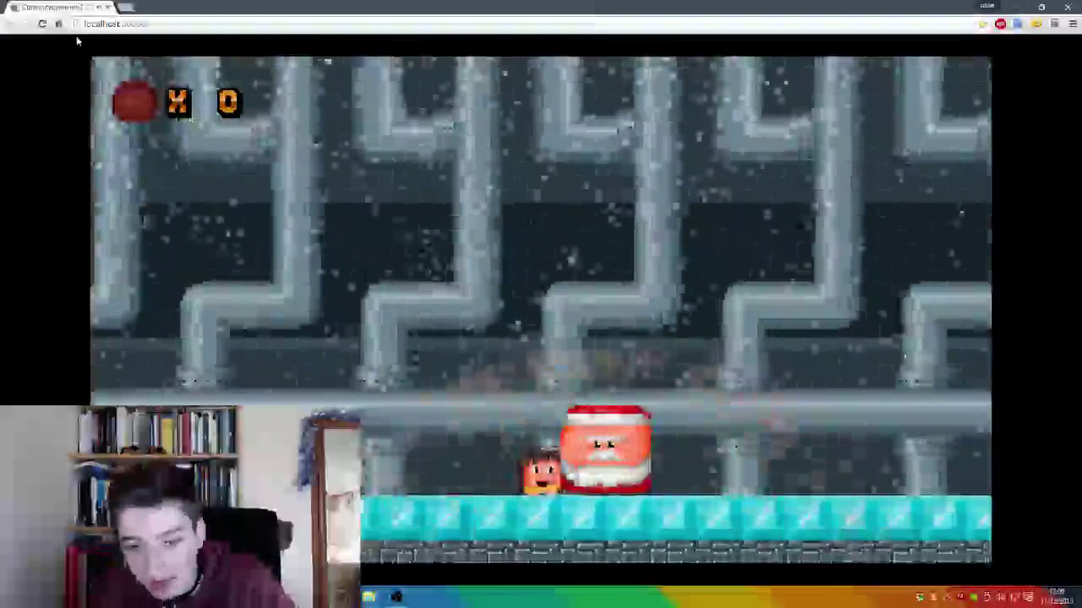
key(Up)
key(space)
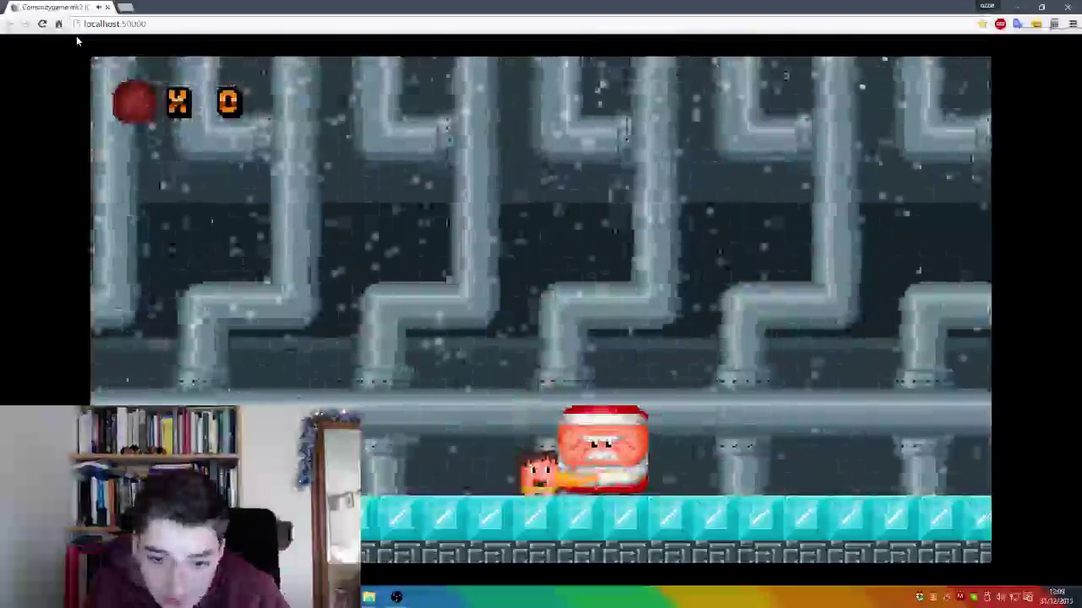
Step: Test jumping onto and over Santa in both directions while attacking him from each side and from above
key(Up)
key(Right)
key(Left)
key(space)
key(Right)
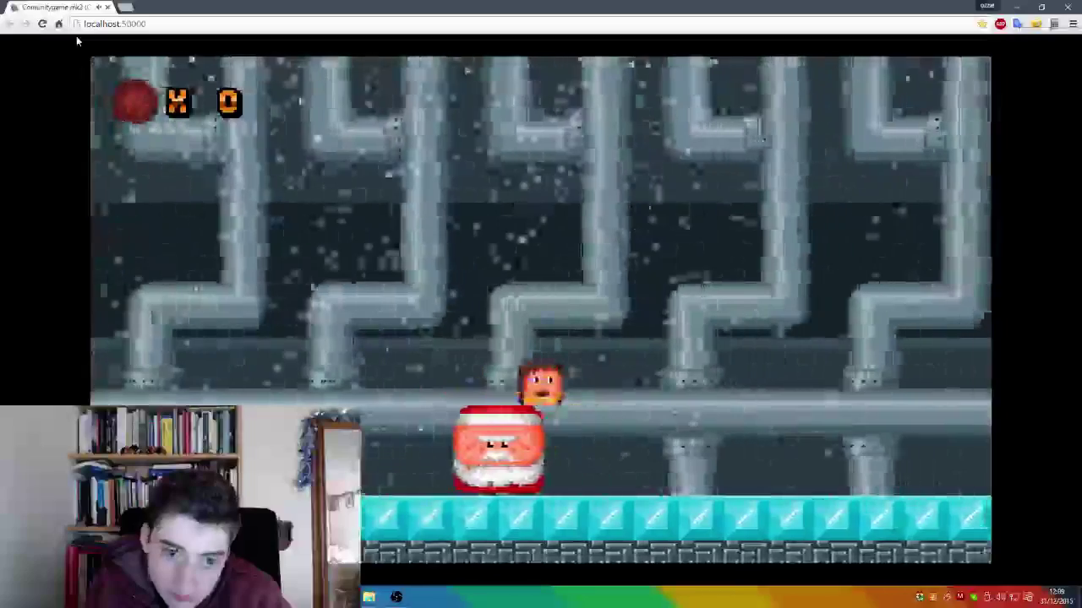
key(Left)
key(space)
key(Right)
key(space)
key(Left)
key(space)
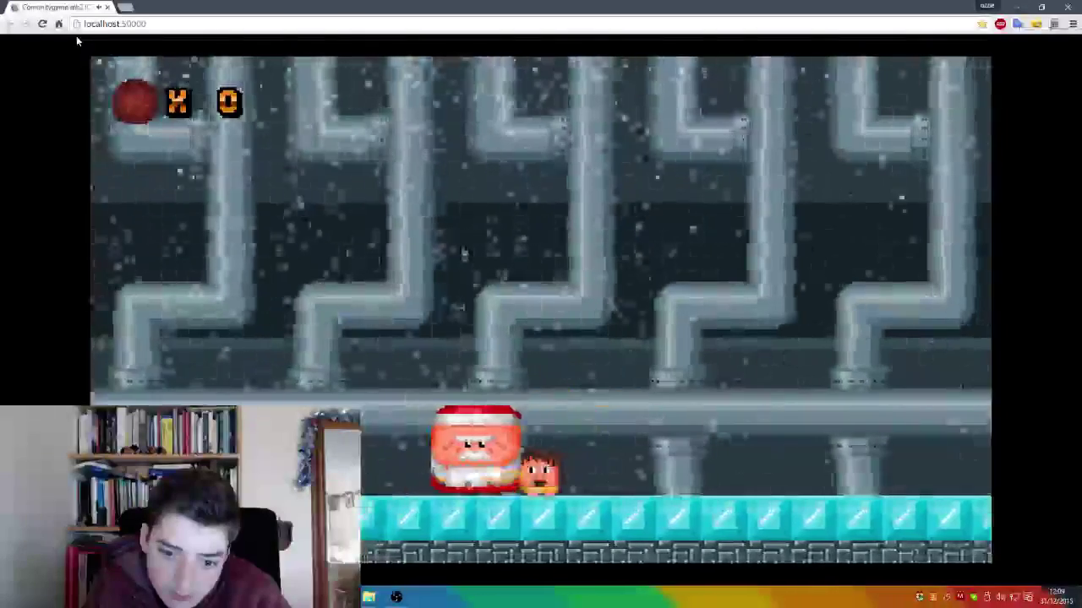
key(Up)
key(Left)
key(Right)
key(space)
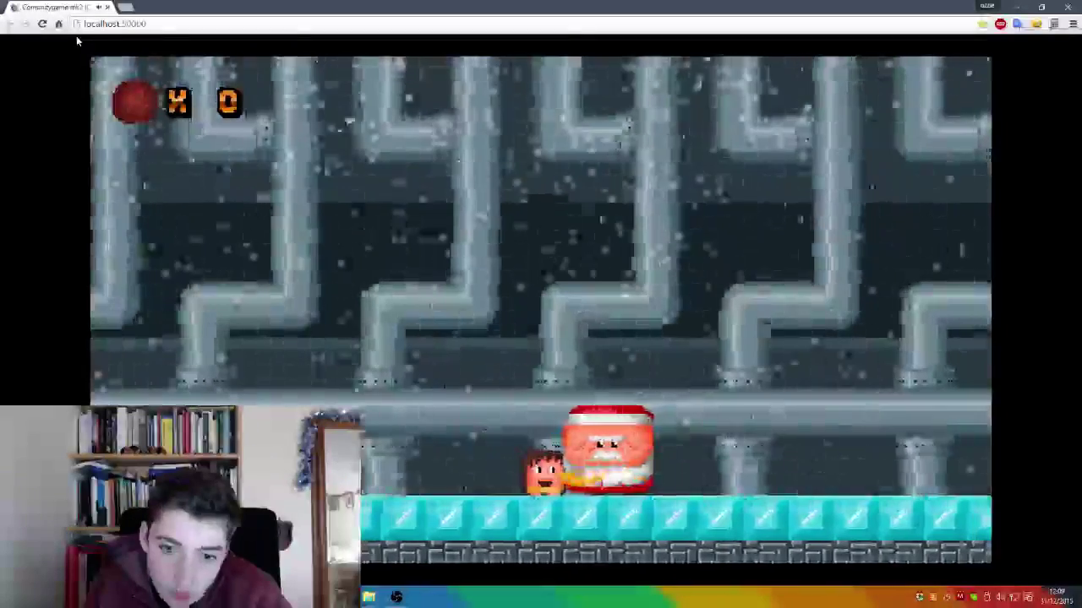
key(Up)
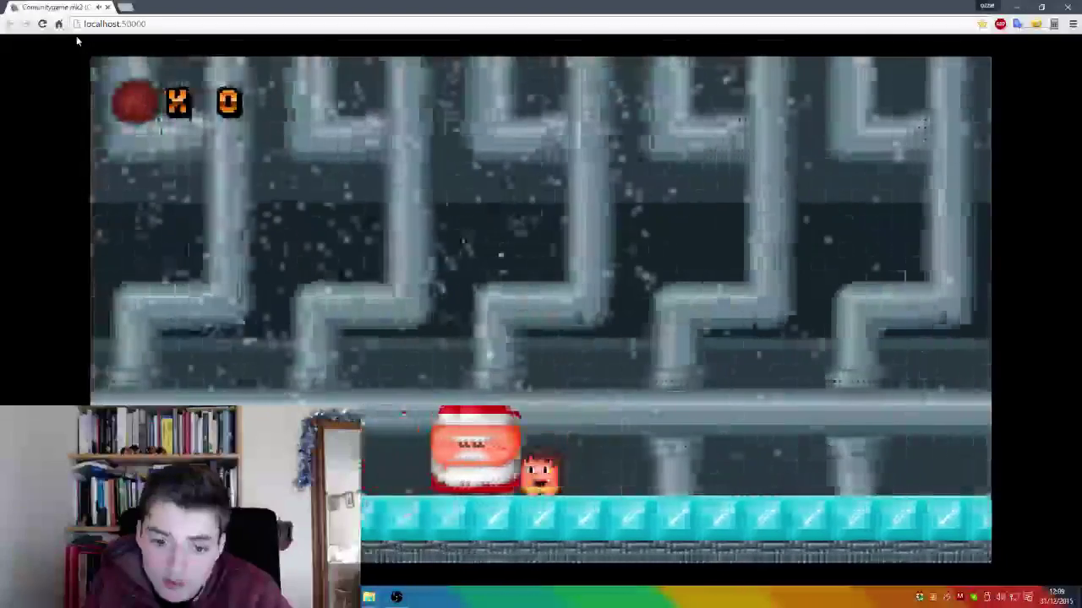
key(space)
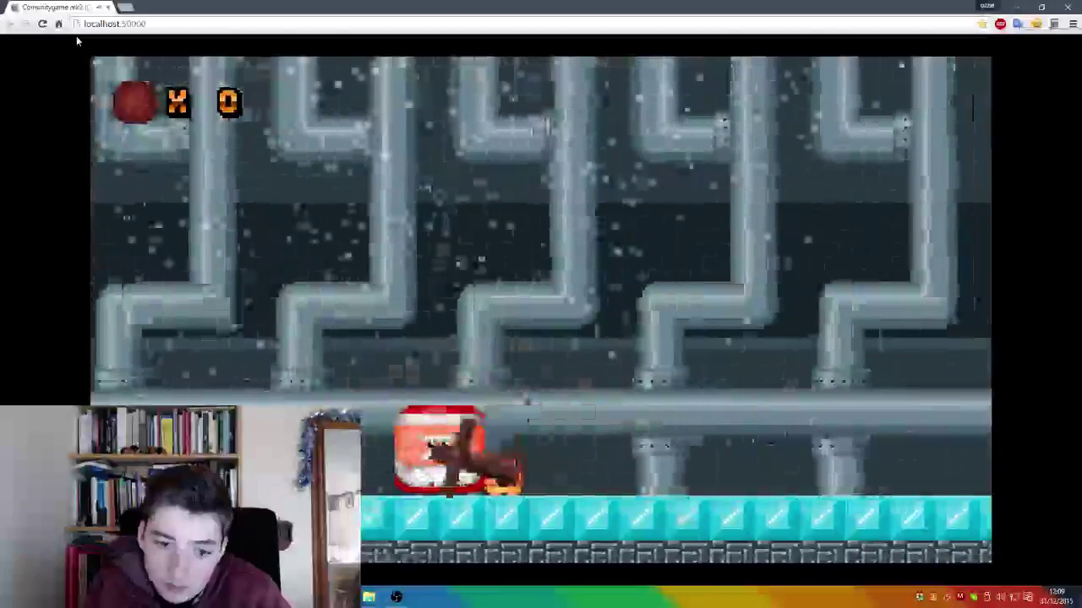
key(Up)
key(space)
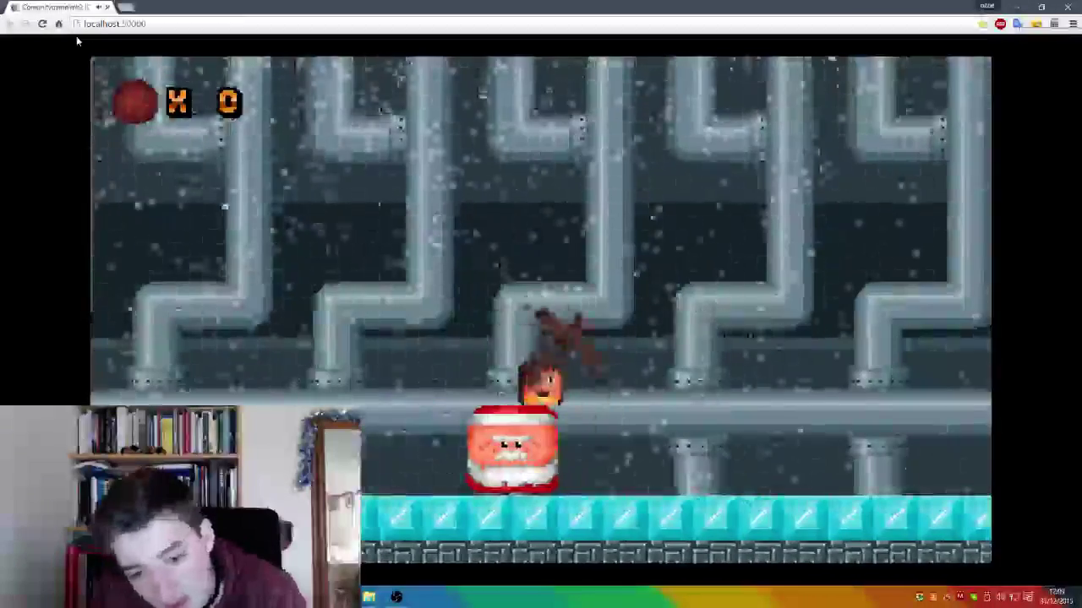
key(Up)
key(space)
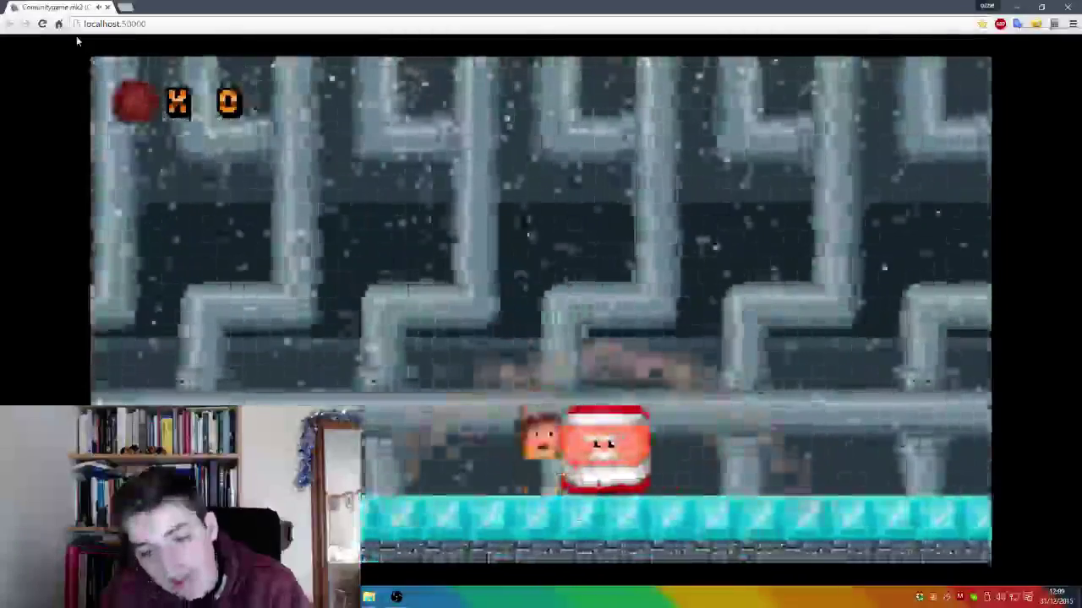
key(Up)
key(Right)
key(space)
key(Left)
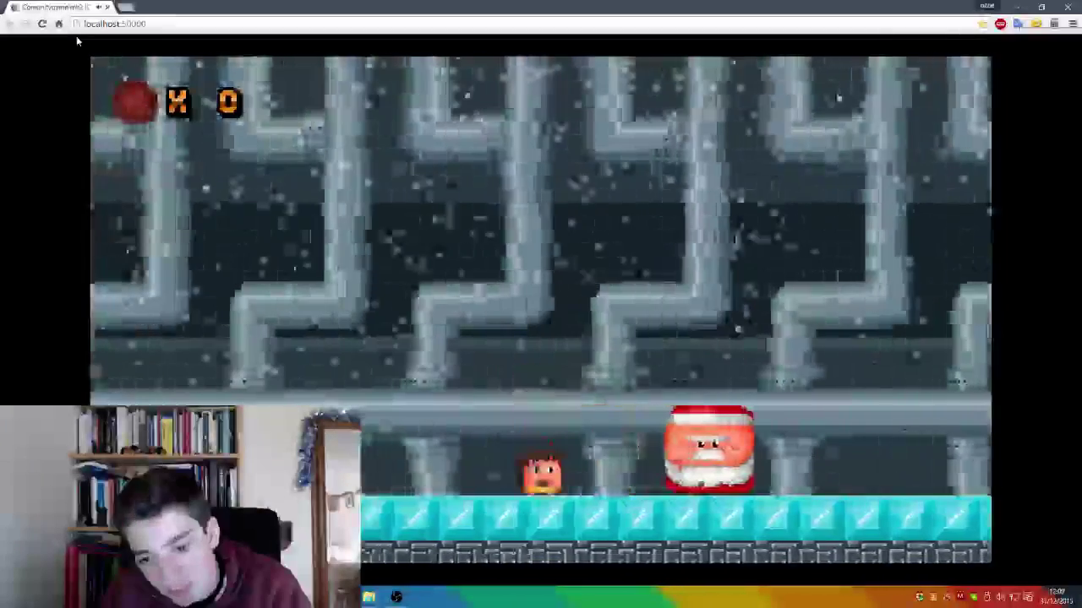
key(space)
key(Right)
key(space)
key(space)
key(space)
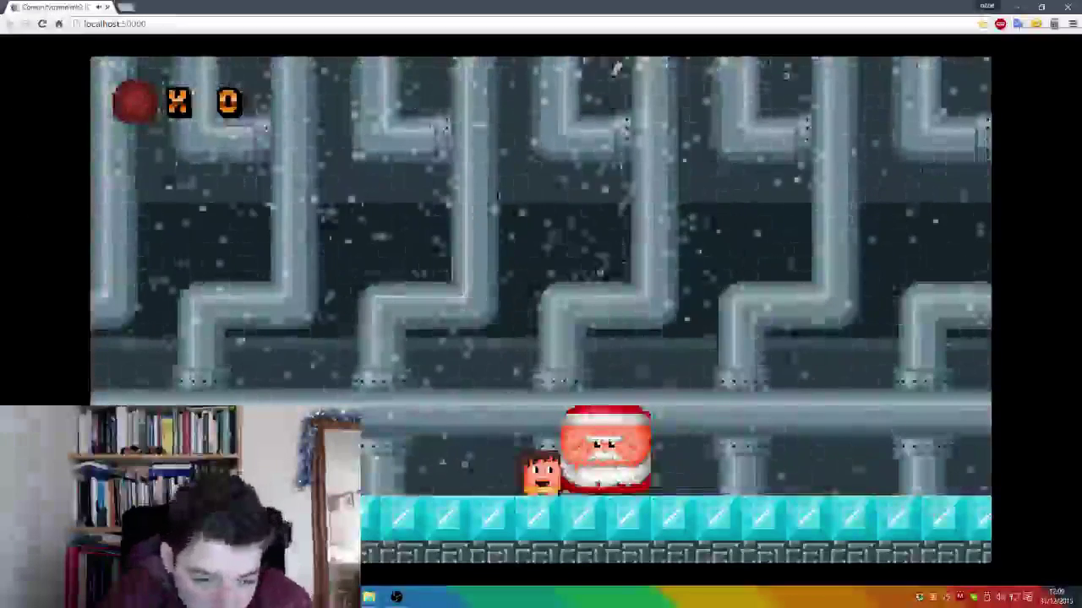
Step: Switch to Aseprite and open the Color Curve effect for the Santa sprite
key(alt+Tab)
click(80, 18)
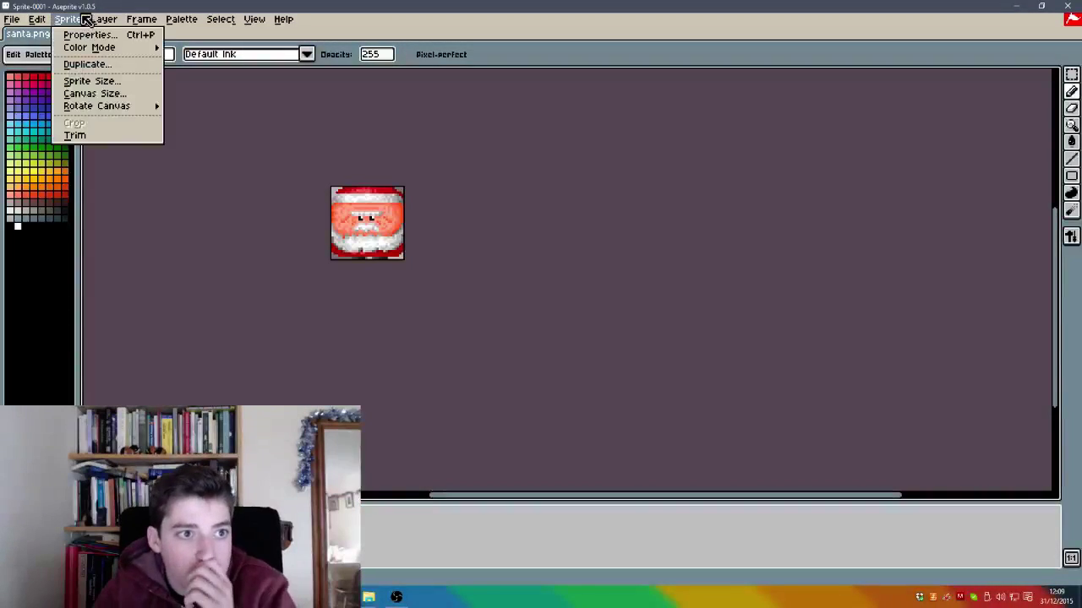
mouse_move(37, 18)
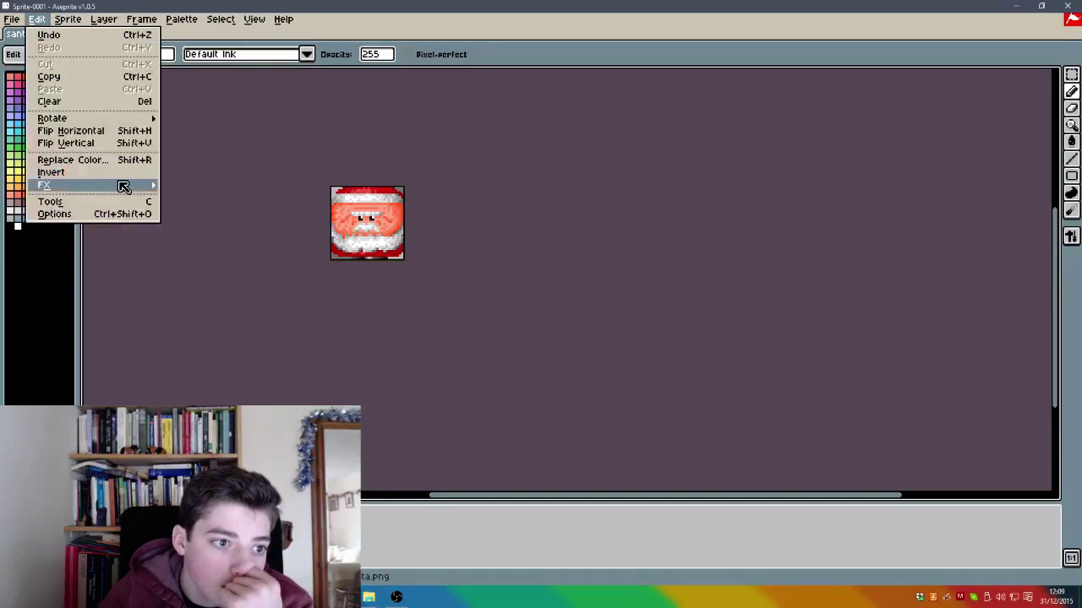
mouse_move(121, 185)
click(192, 202)
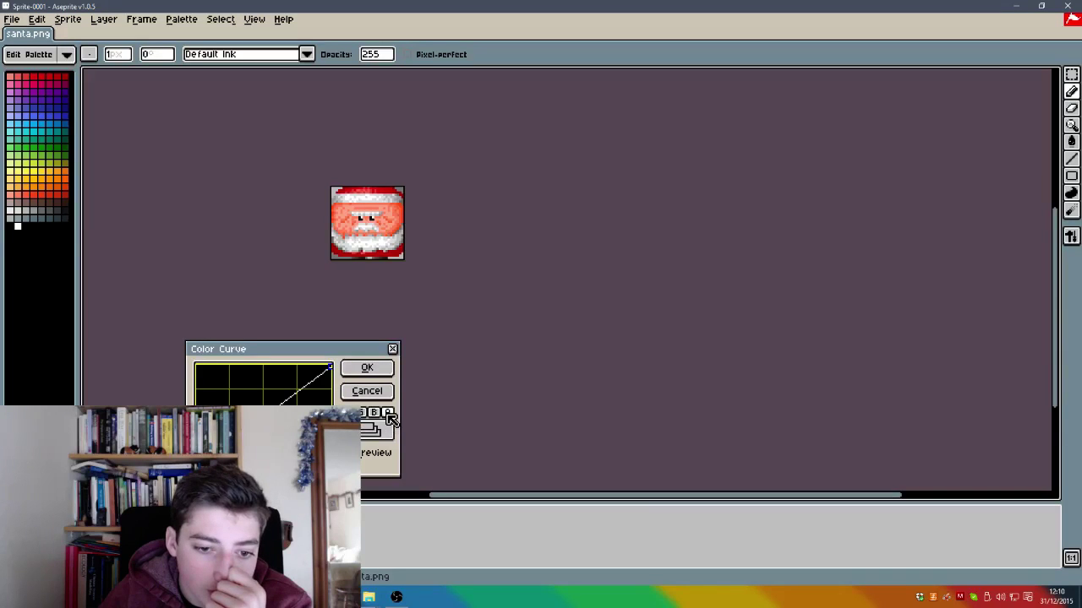
Step: Try out different color curve shapes on the Santa sprite with various combinations of color channels
drag(241, 390, 232, 384)
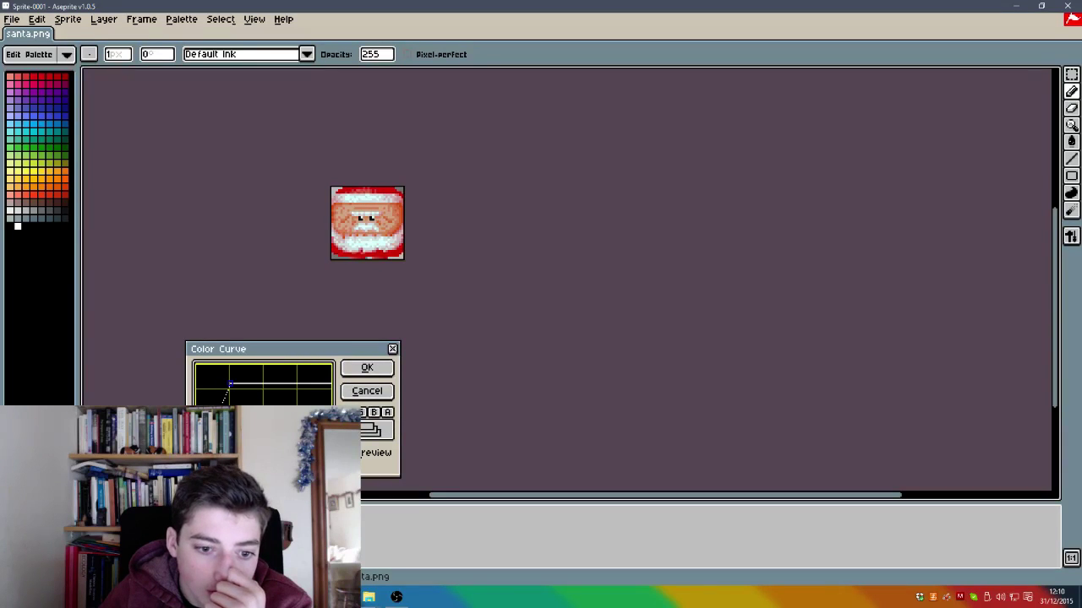
drag(305, 402, 276, 373)
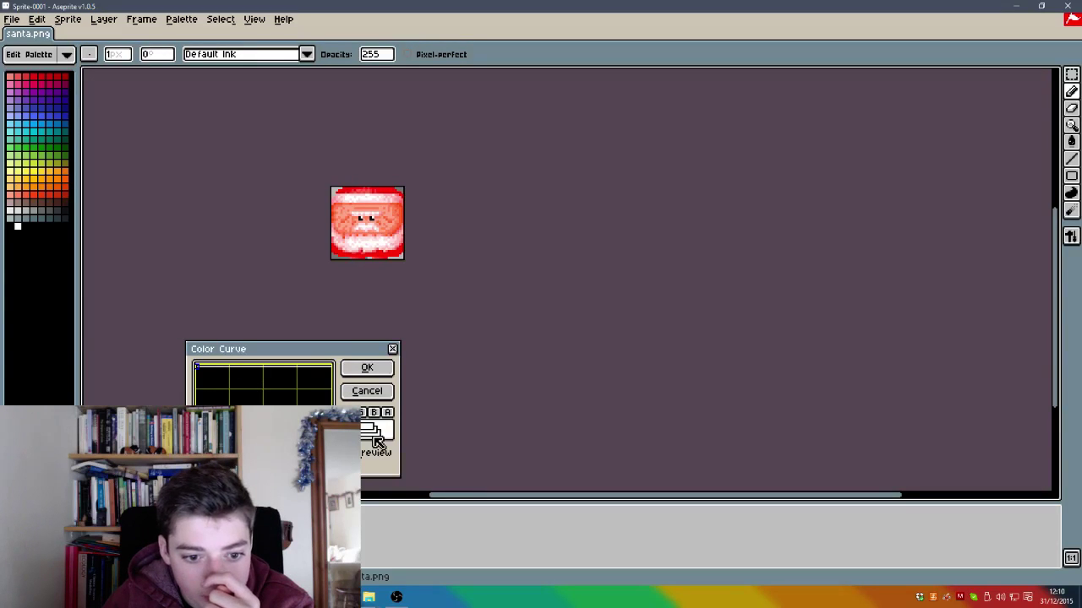
drag(252, 419, 269, 439)
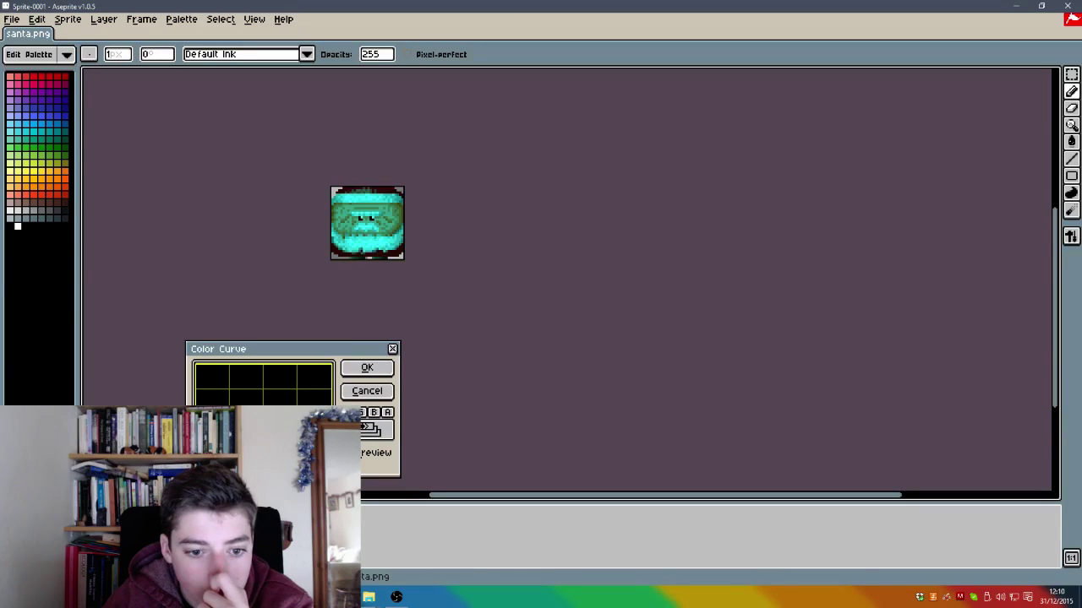
drag(201, 449, 200, 366)
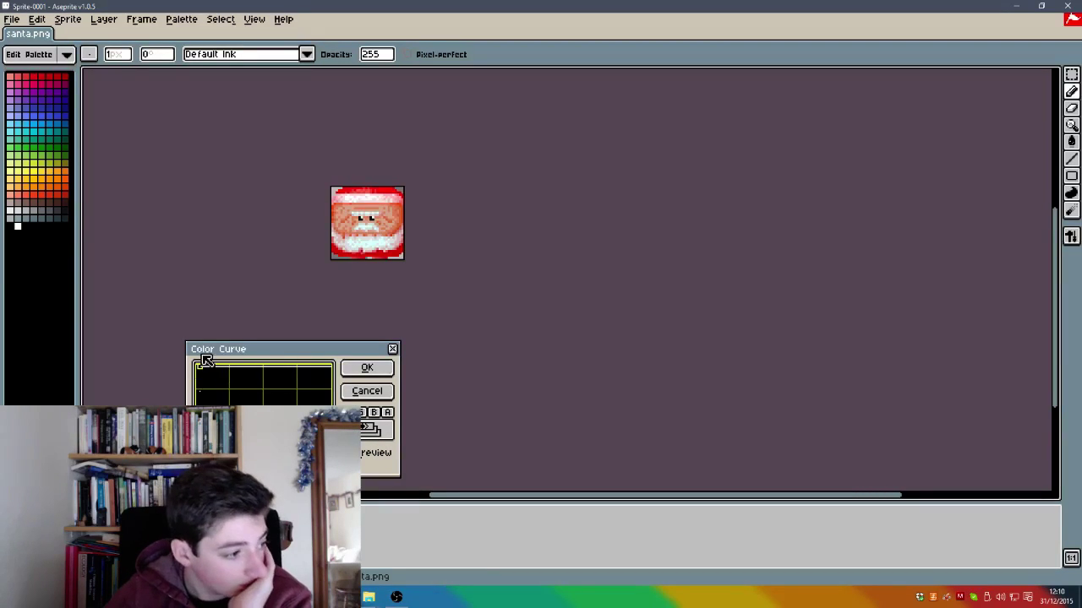
click(362, 413)
click(374, 413)
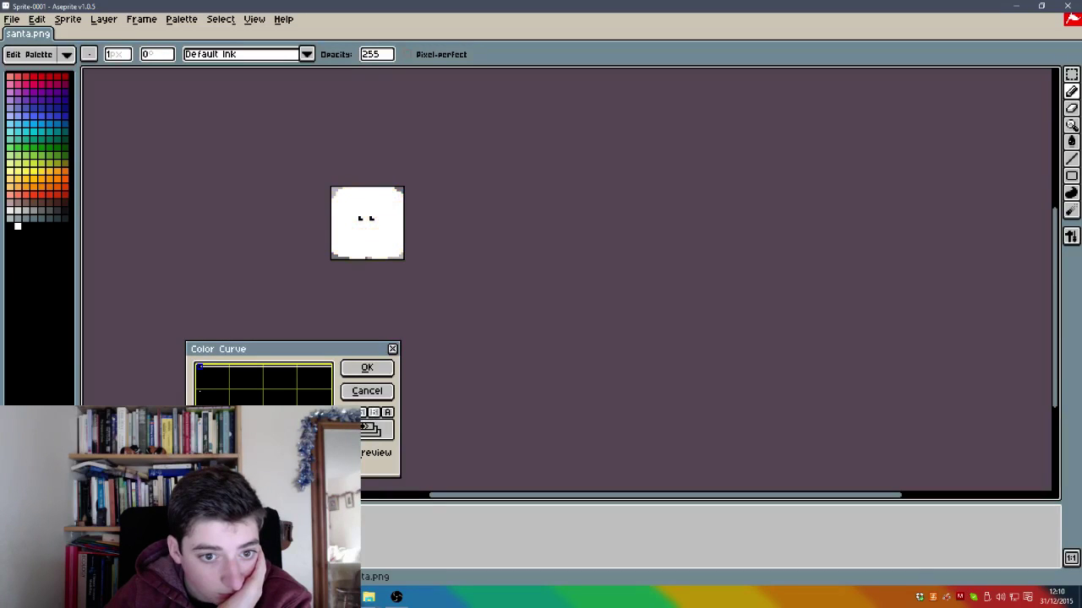
drag(233, 392, 319, 414)
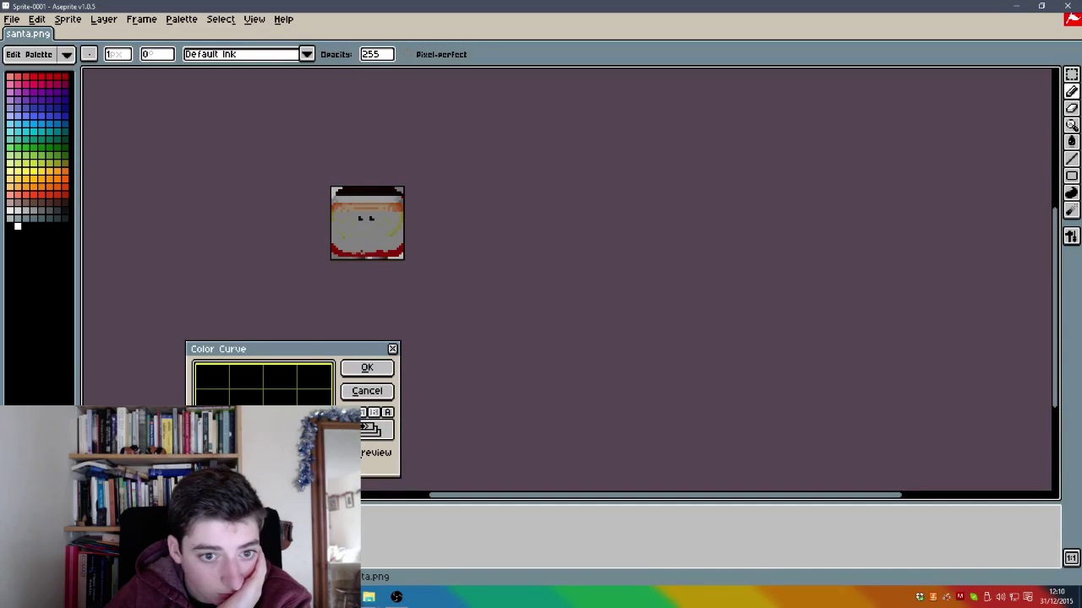
drag(218, 461, 302, 357)
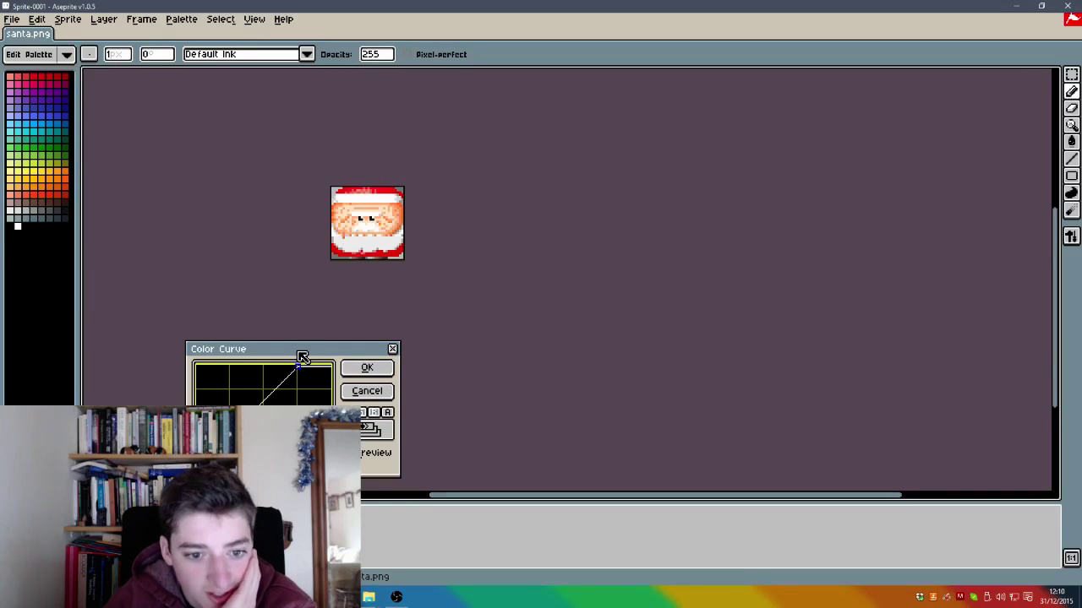
click(374, 414)
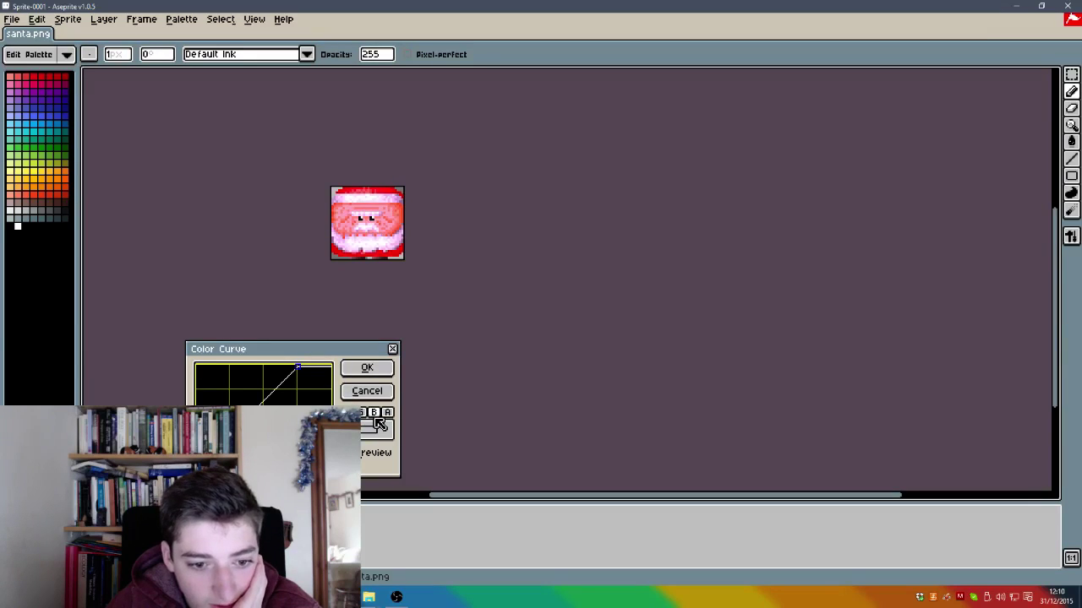
drag(297, 367, 221, 422)
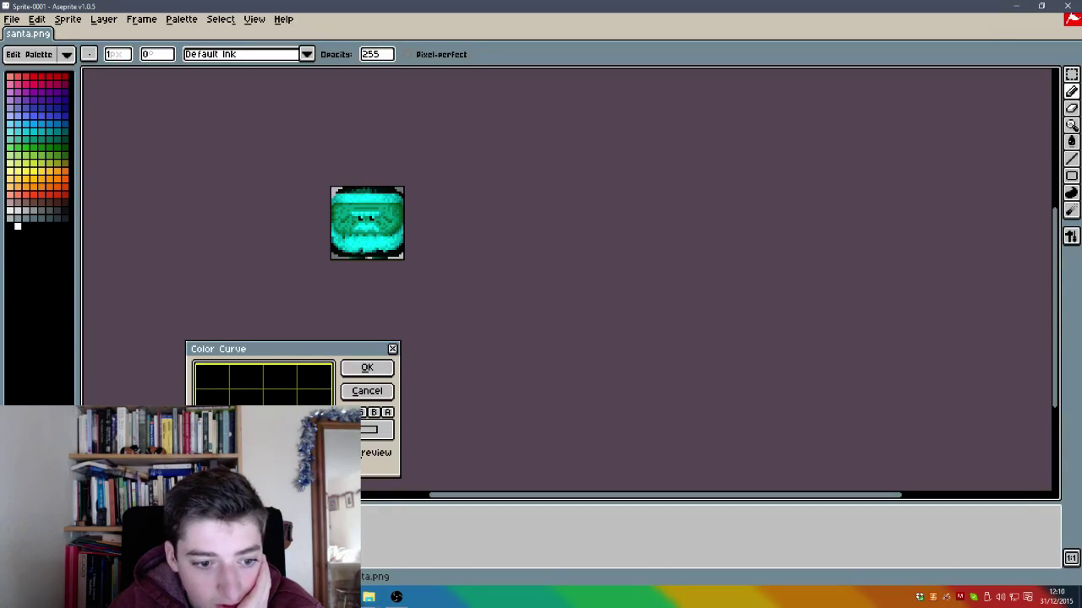
drag(222, 423, 426, 270)
double_click(394, 279)
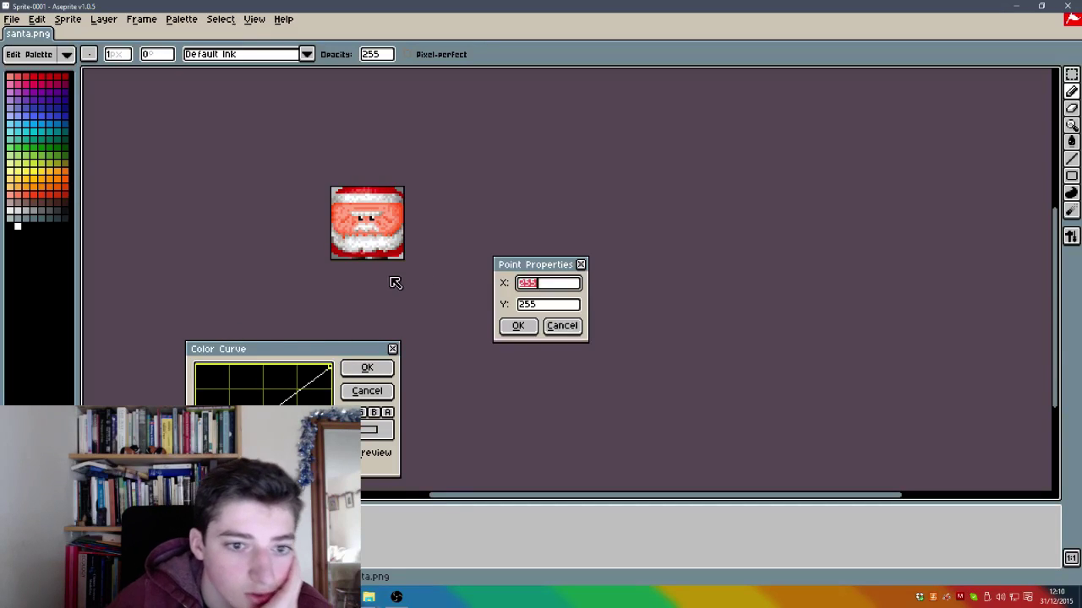
click(560, 328)
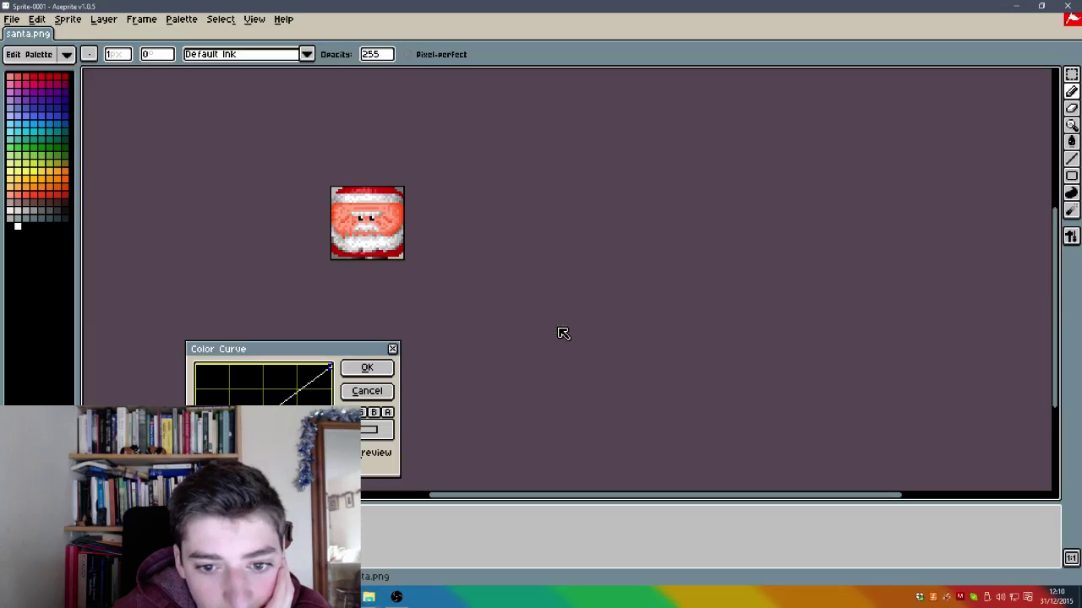
Step: Adjust the color curve and its channels until the whole Santa sprite is in shades of red, and apply it
drag(287, 397, 304, 422)
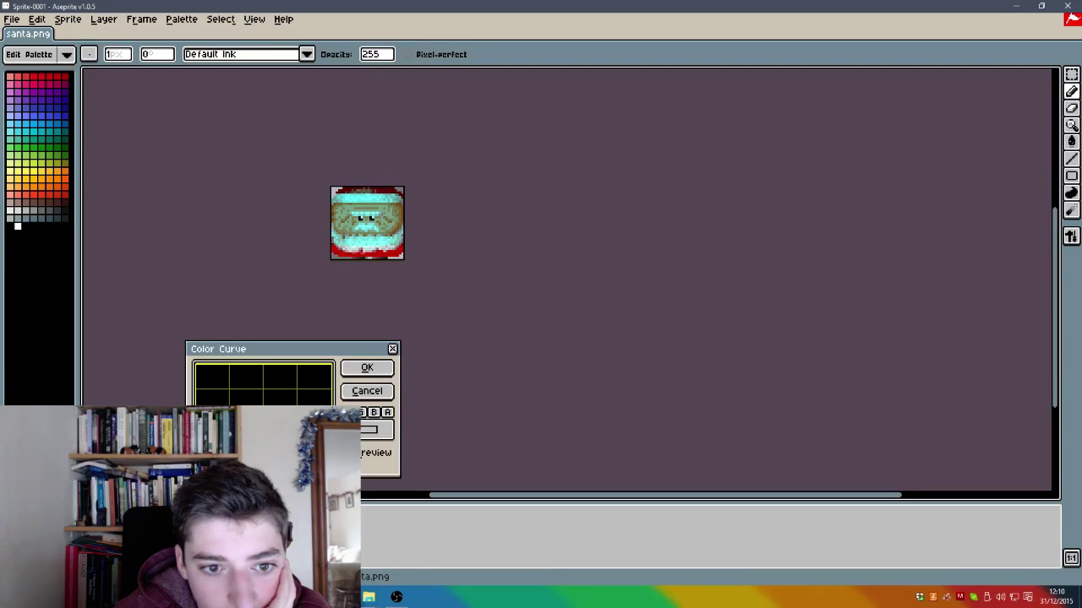
click(373, 414)
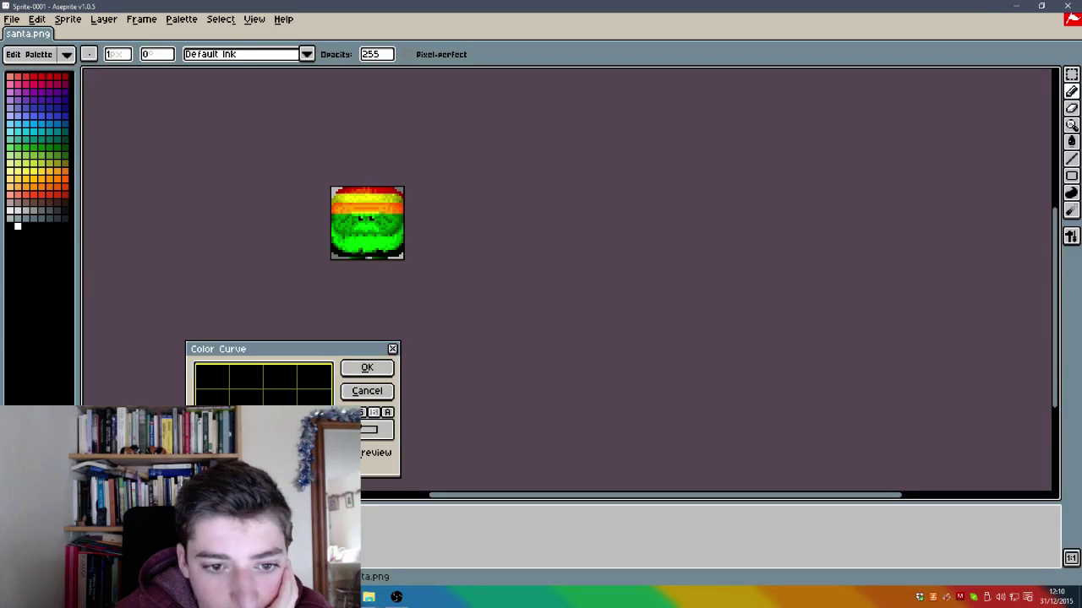
click(373, 414)
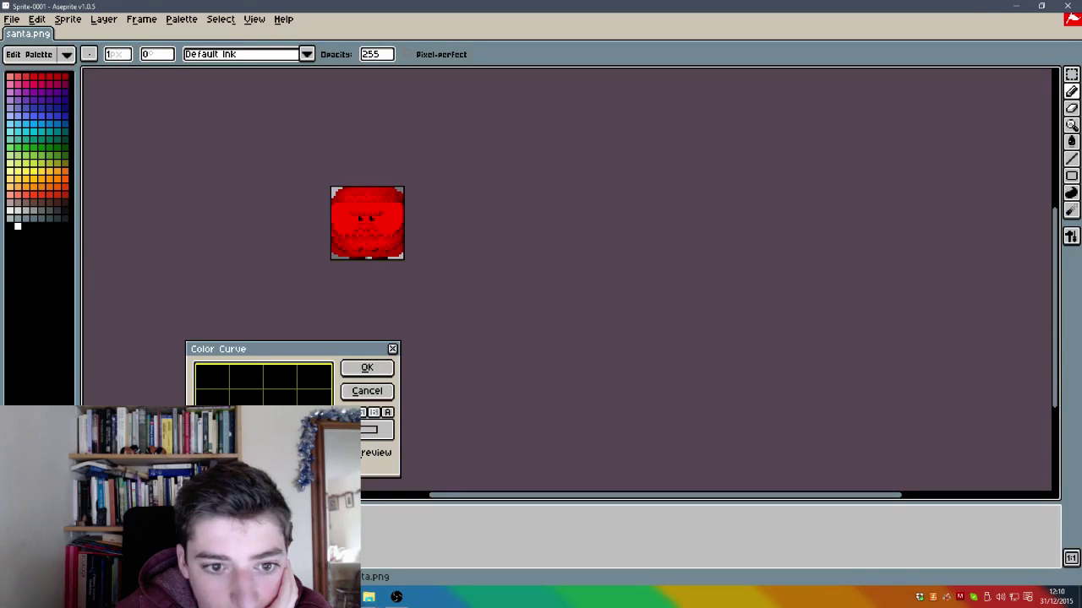
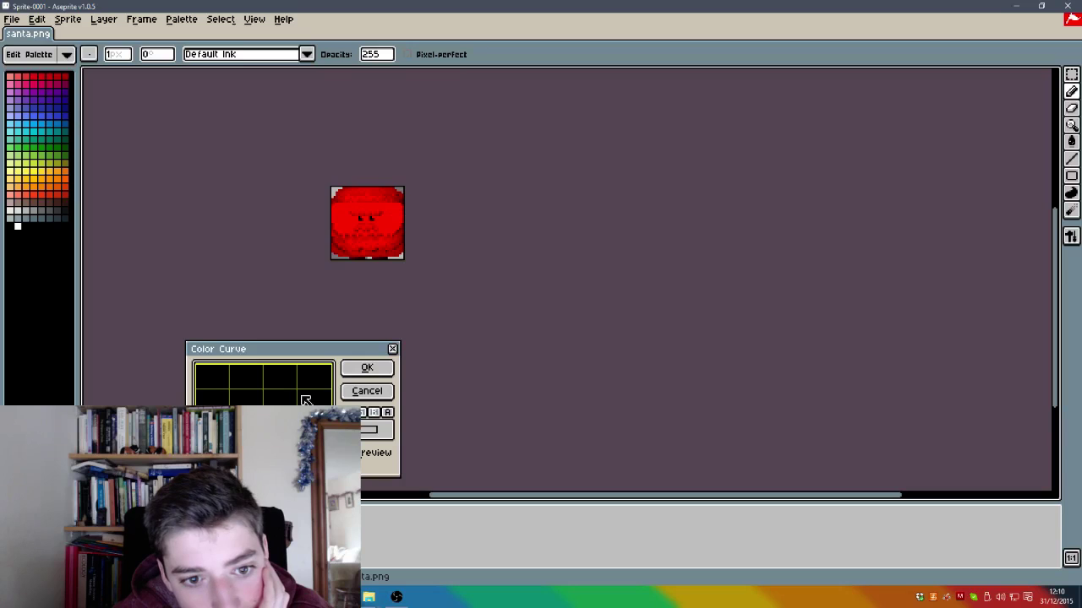
click(364, 369)
Step: Save the red Santa sprite under the new name santahit.png in the images folder
click(12, 19)
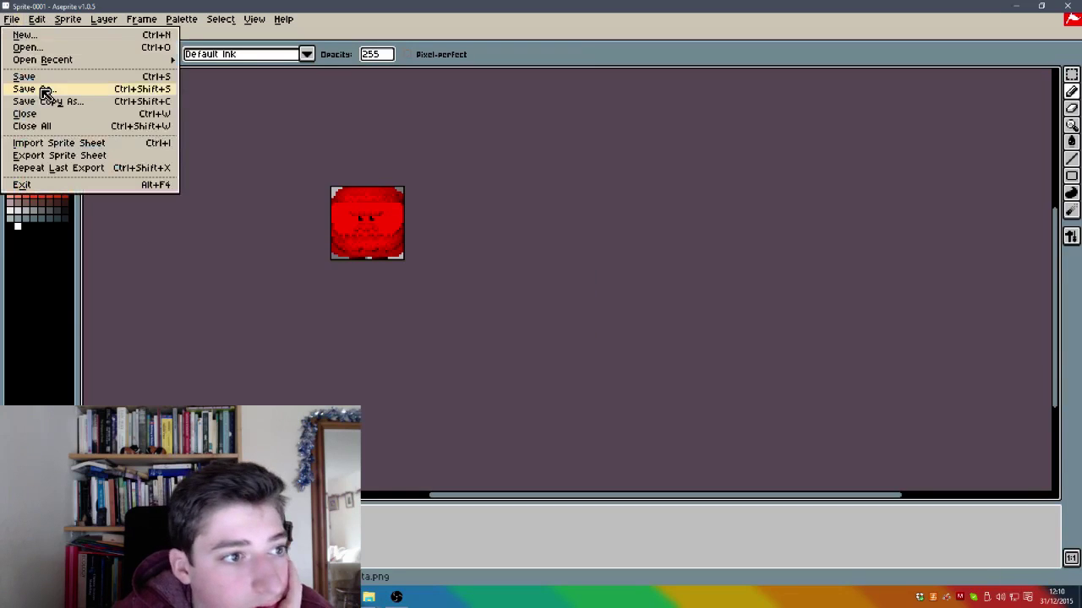
click(41, 90)
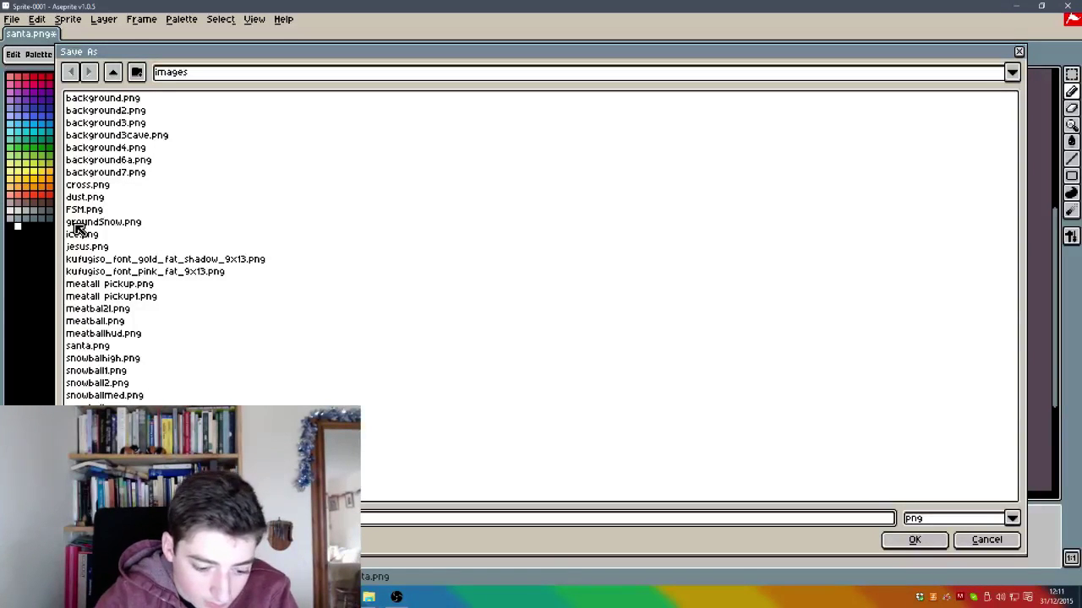
key(Return)
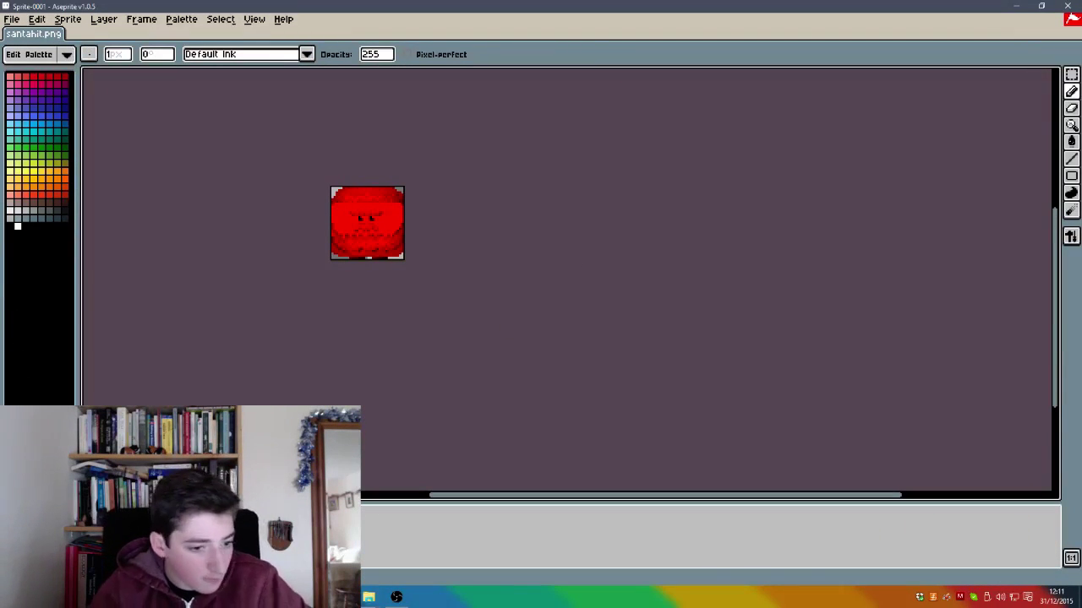
Step: Switch to Construct 2 and rename the Sprite2 object as santa
key(alt+Tab)
click(934, 435)
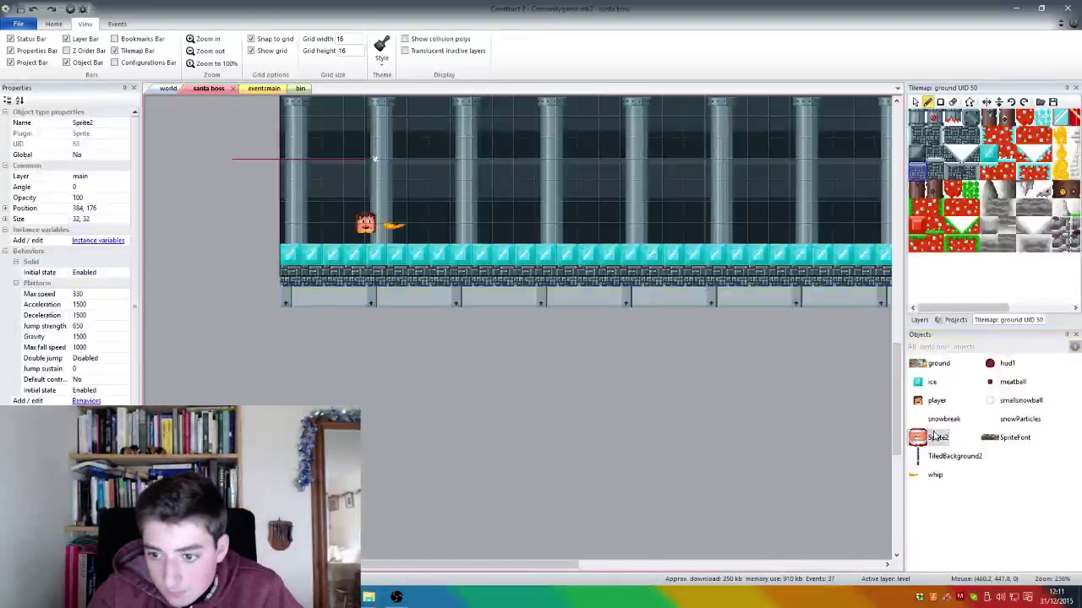
right_click(933, 435)
click(960, 509)
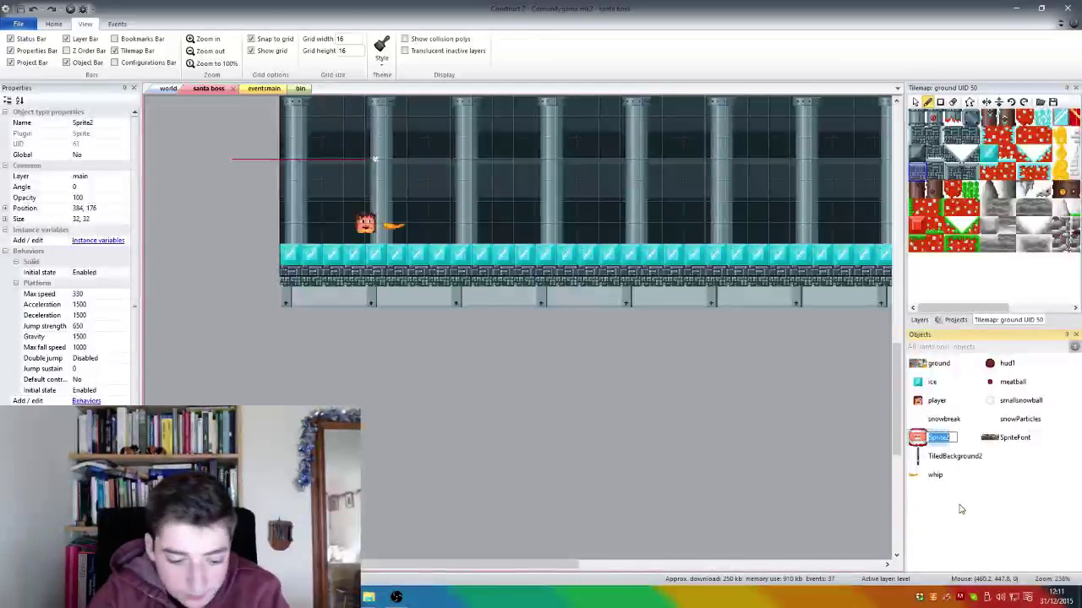
text(sda)
key(BackSpace)
key(BackSpace)
text(an)
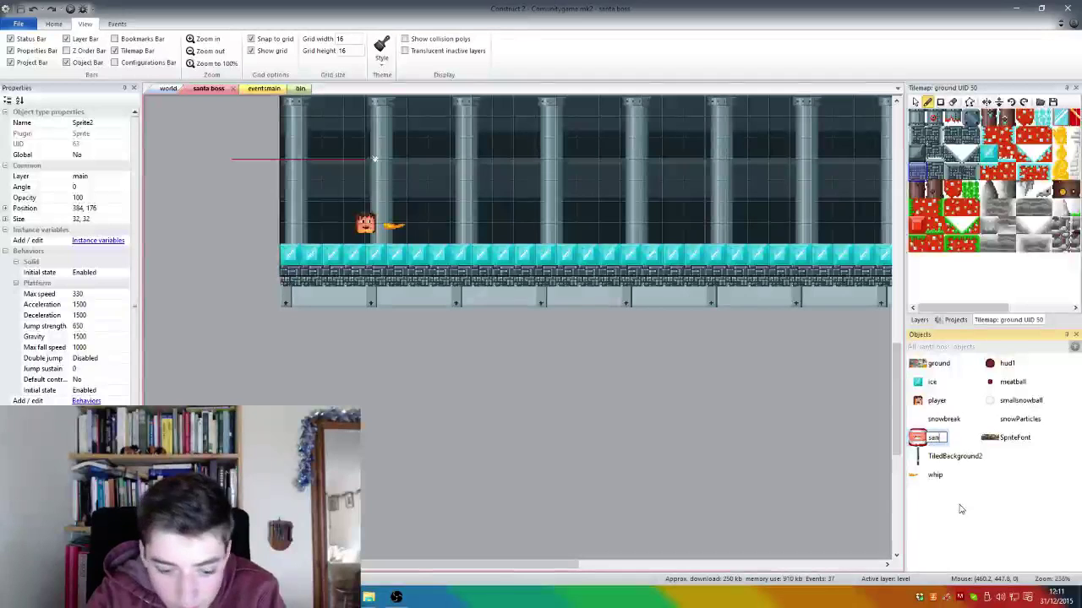
text(ta)
key(Return)
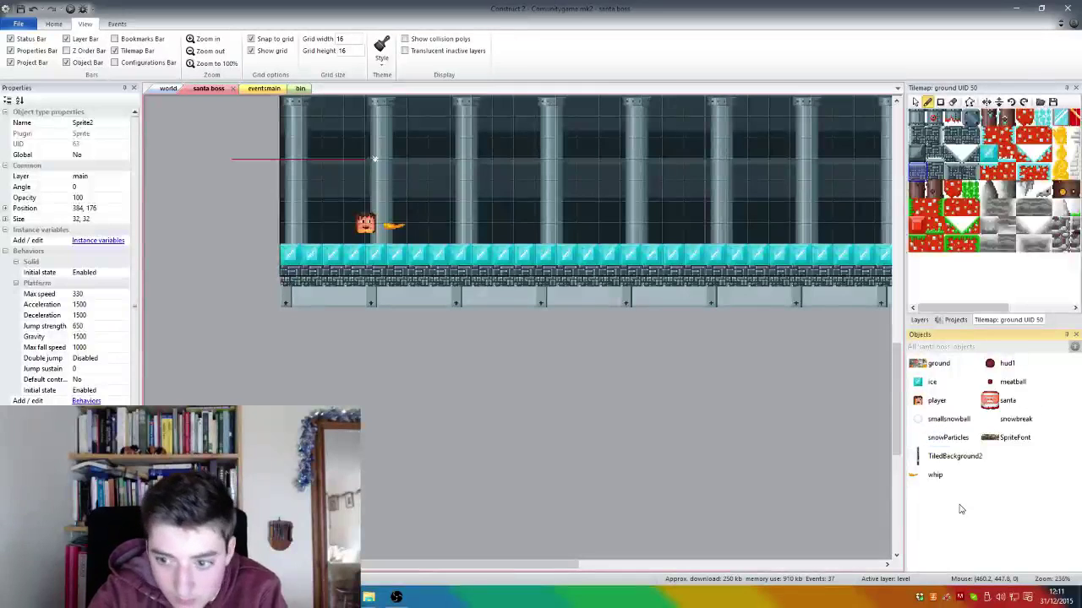
Step: Set the speed of santa's Default animation to 0, browse the images folder for a frame, and close the image editor
double_click(1004, 403)
click(85, 123)
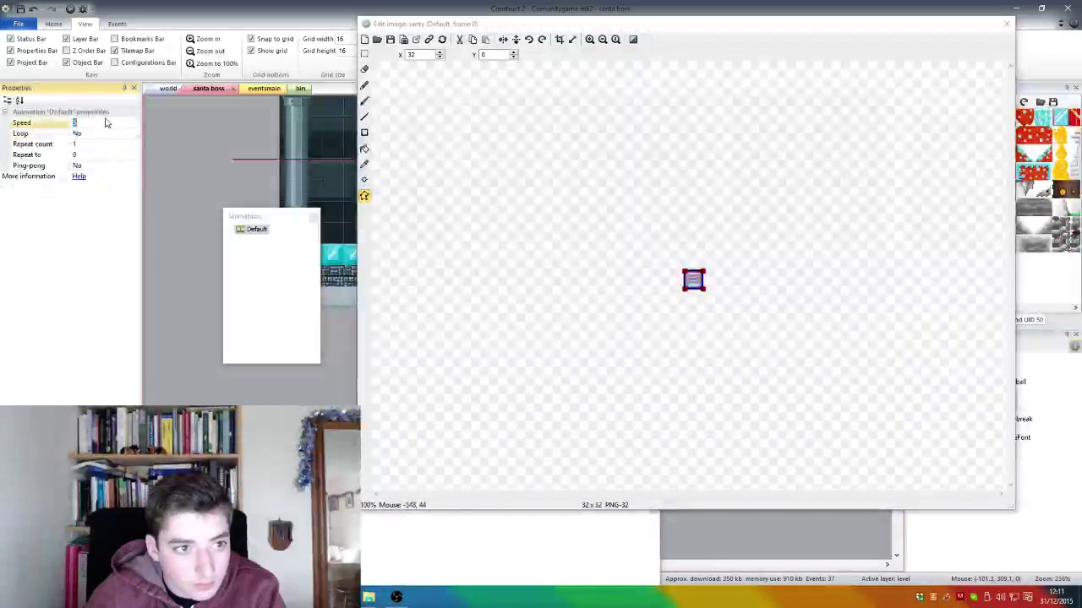
text(0)
right_click(93, 127)
click(59, 273)
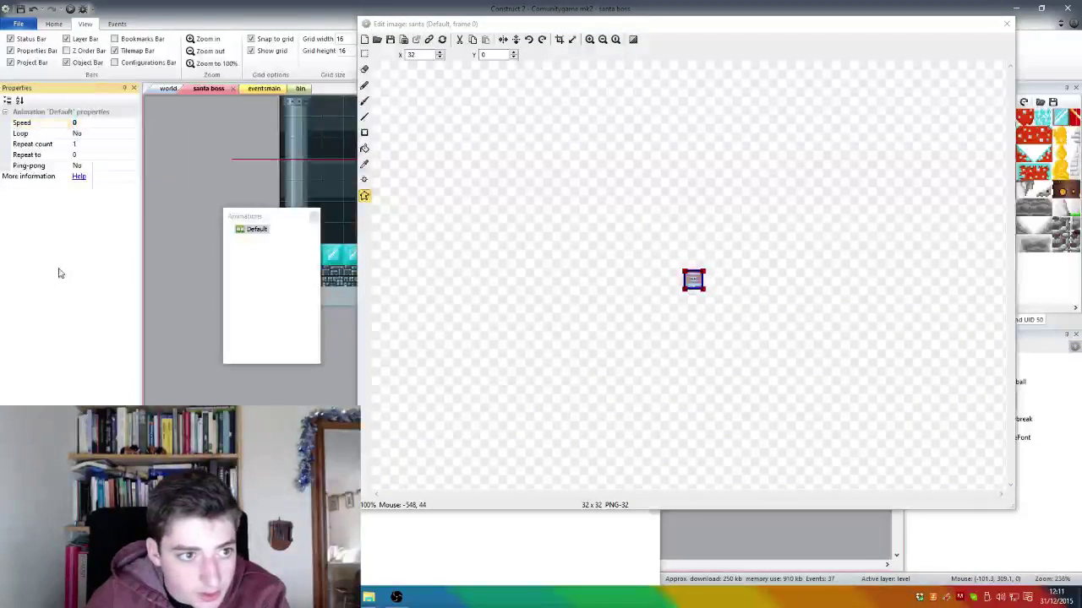
click(291, 550)
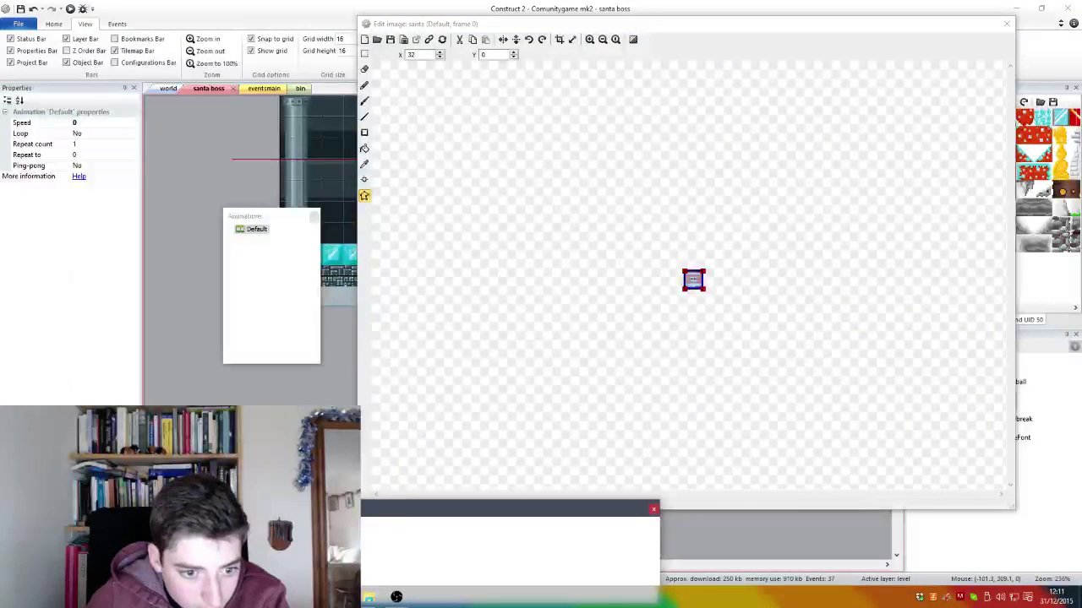
scroll(490, 422, down, 3)
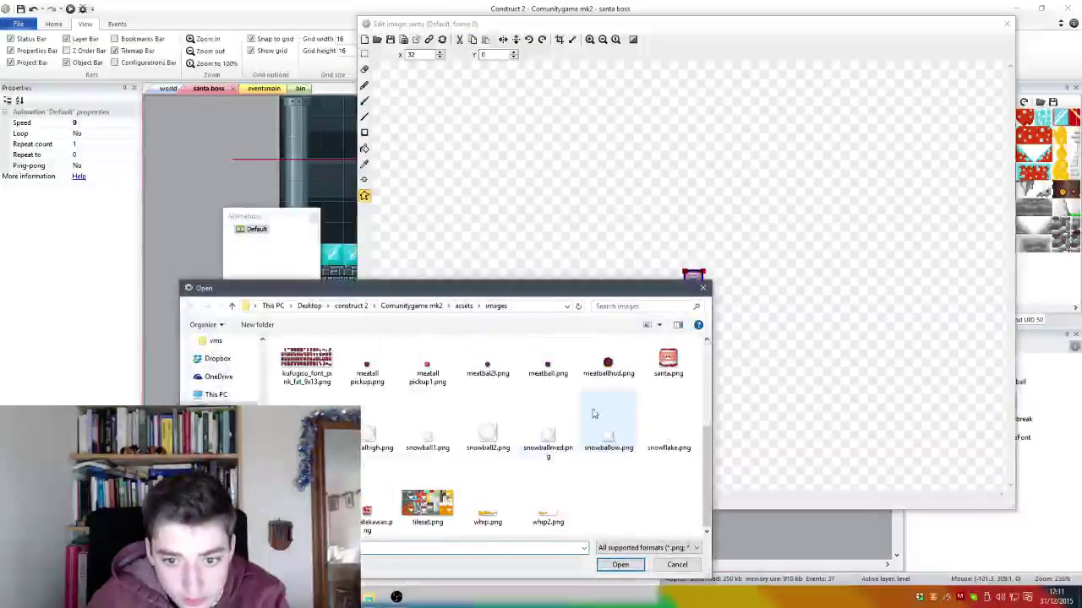
key(Escape)
key(Escape)
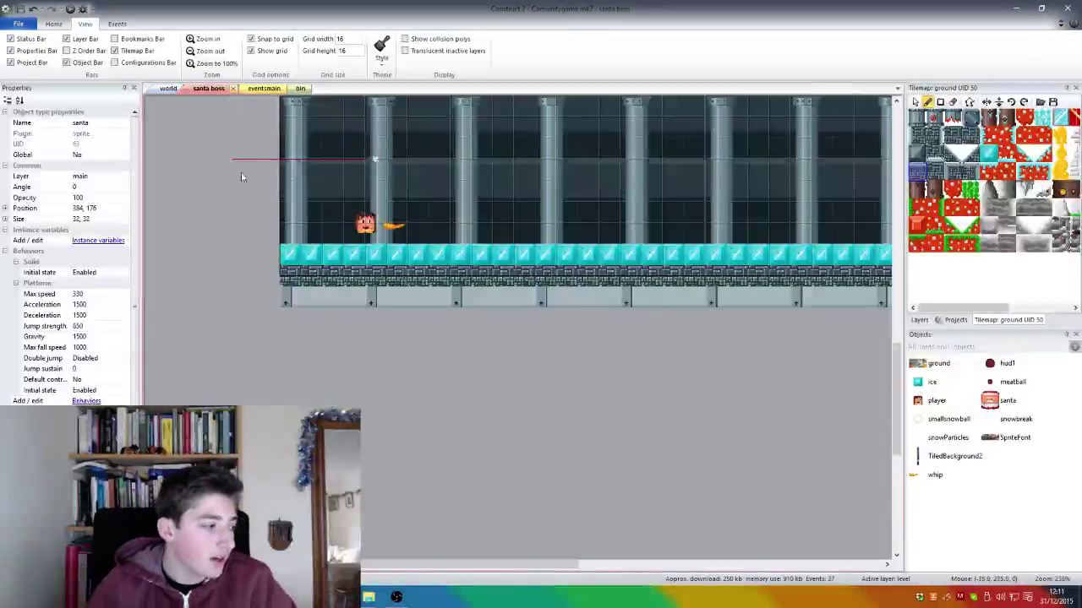
Step: Add a number instance variable named health with an initial value of 50 to the santa object
click(991, 400)
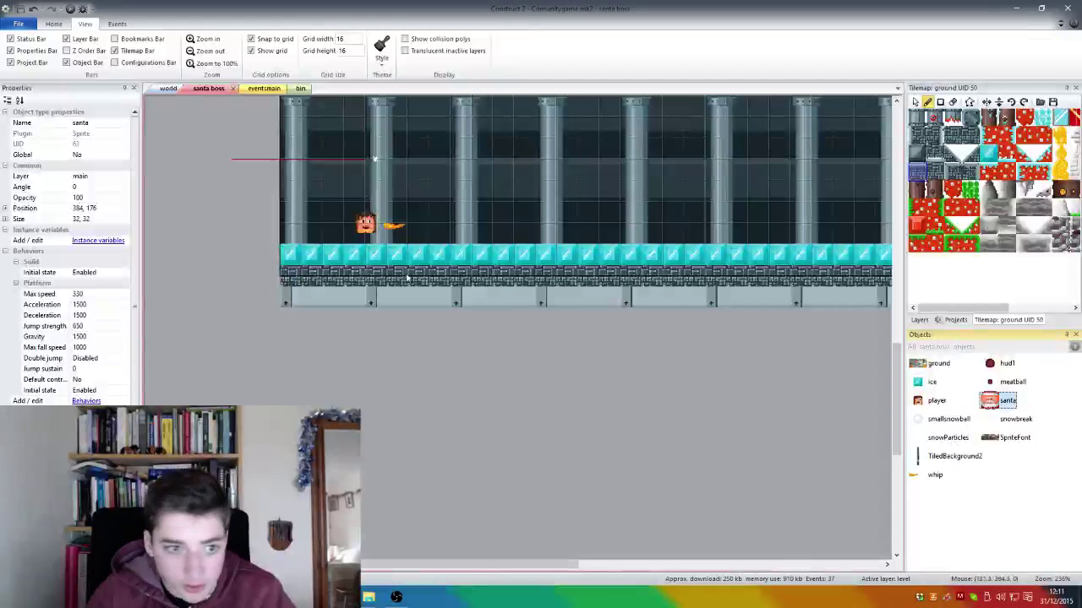
click(100, 241)
click(456, 240)
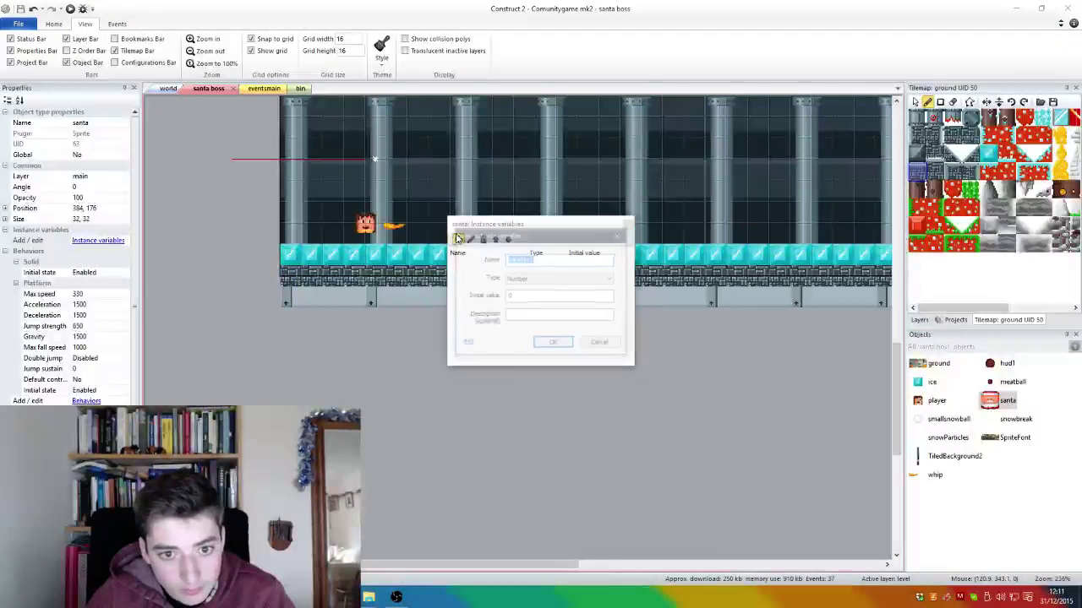
text(hea)
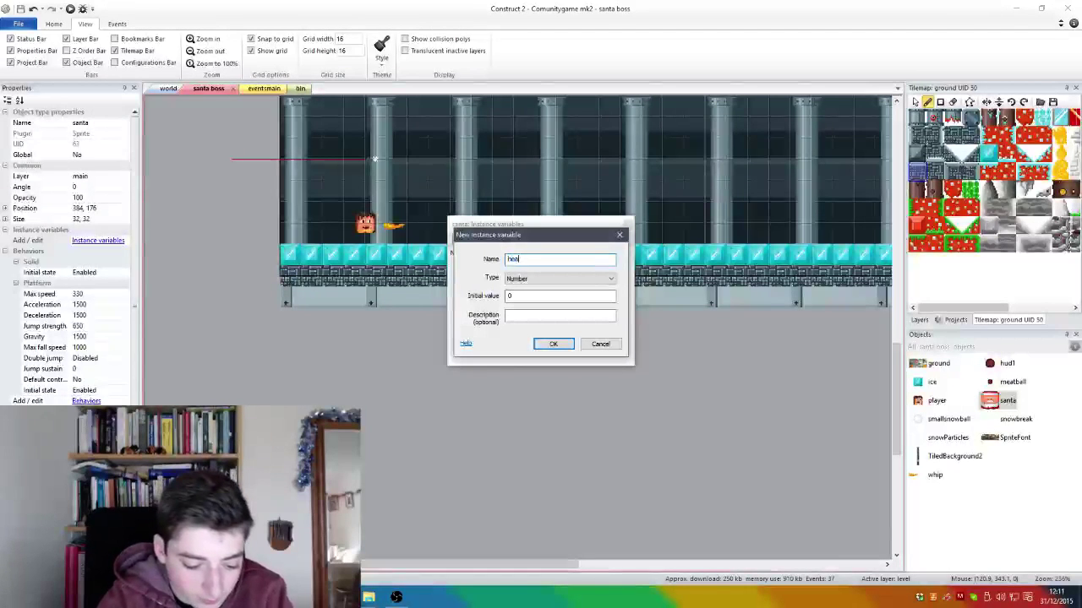
text(lth)
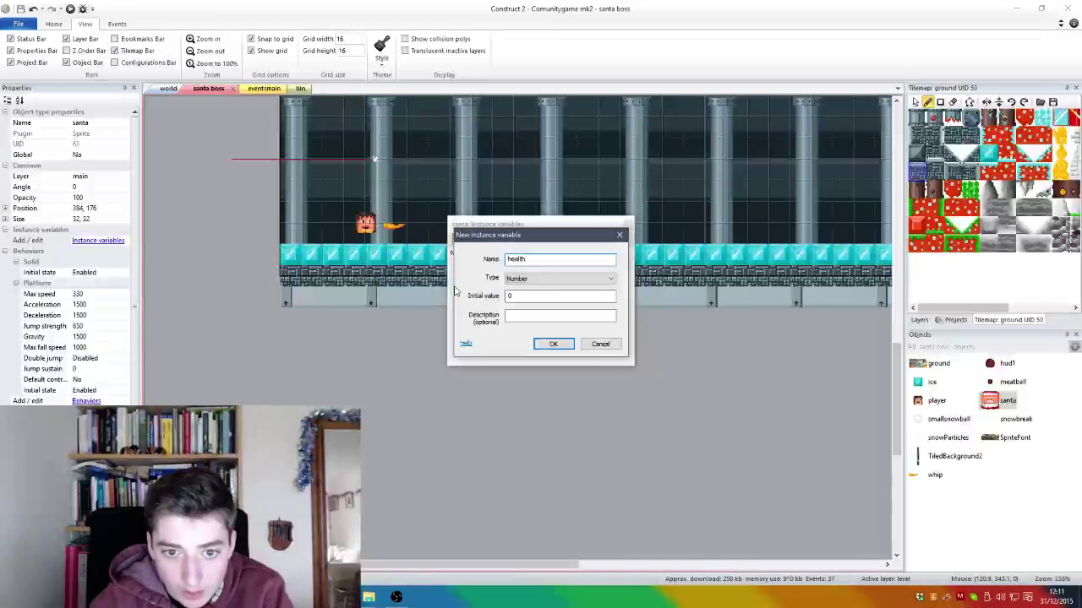
text(50)
key(Return)
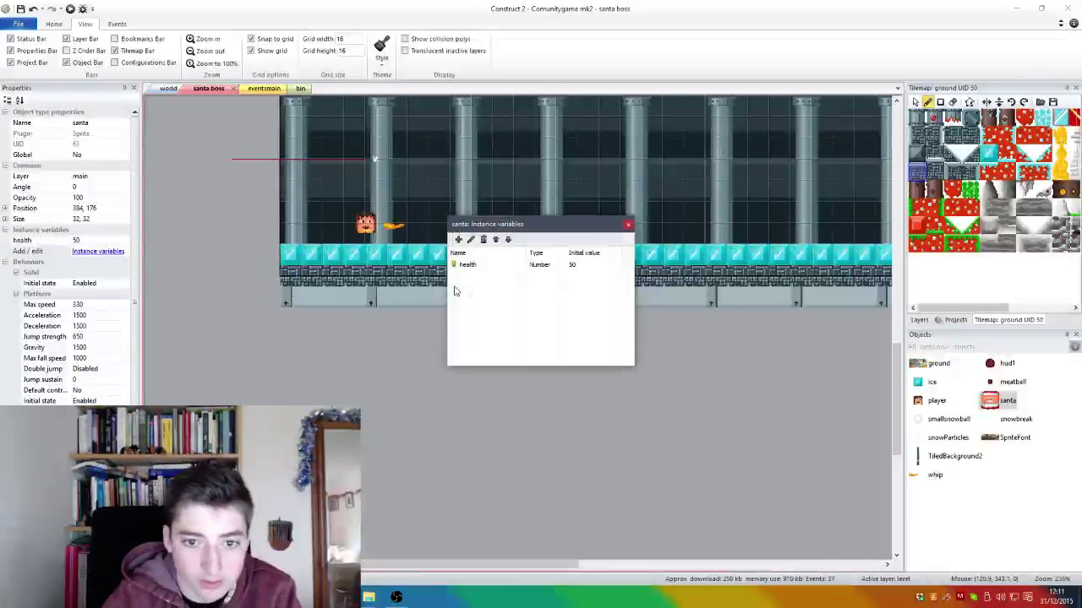
Step: Close santa's instance variables and open the end of the eventsmain event sheet
key(Escape)
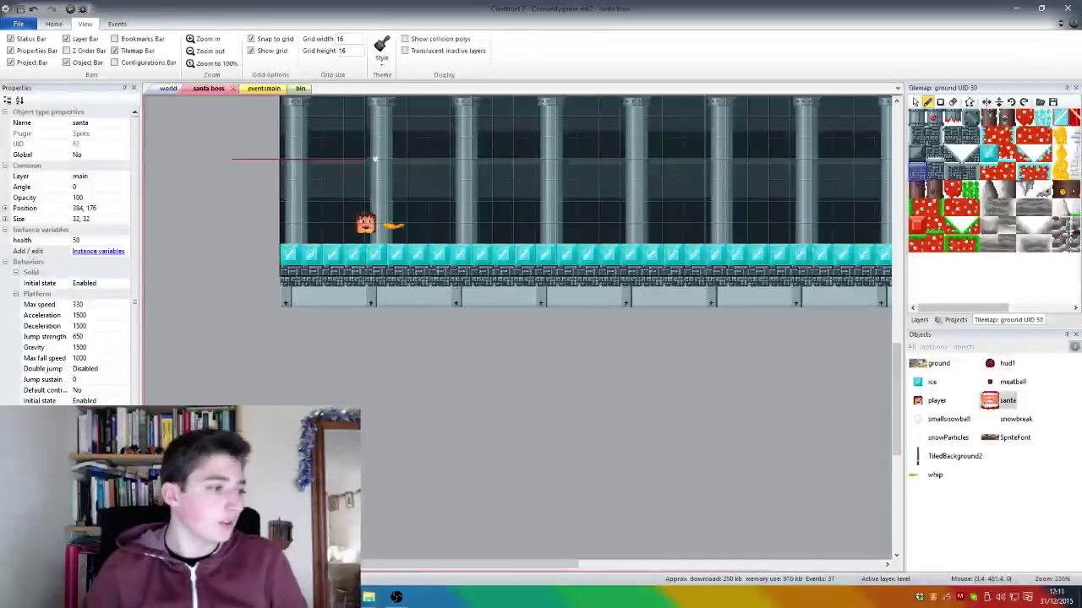
key(ctrl+Tab)
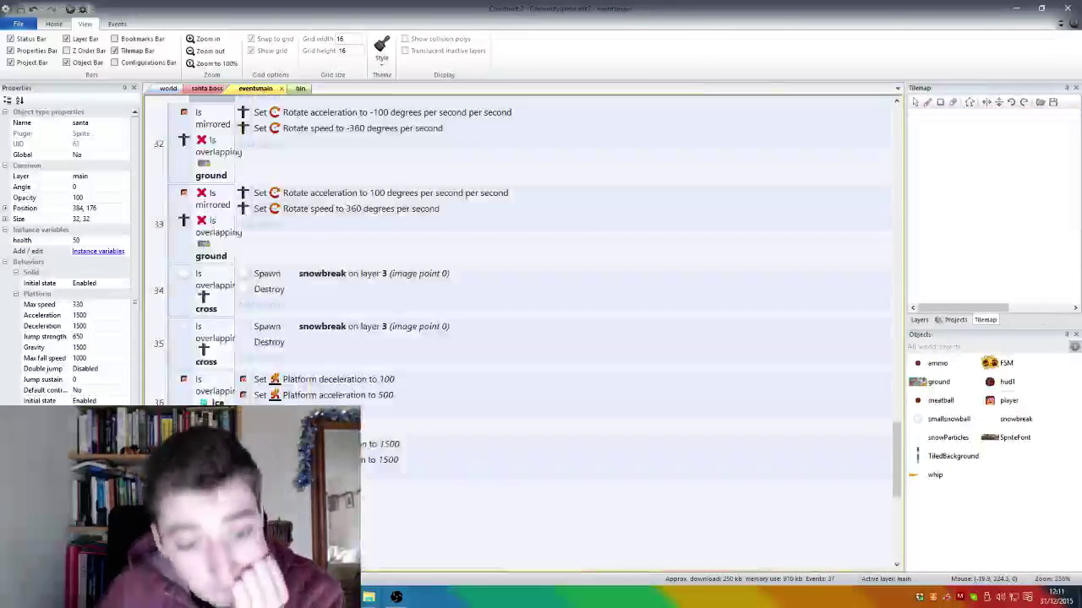
click(397, 597)
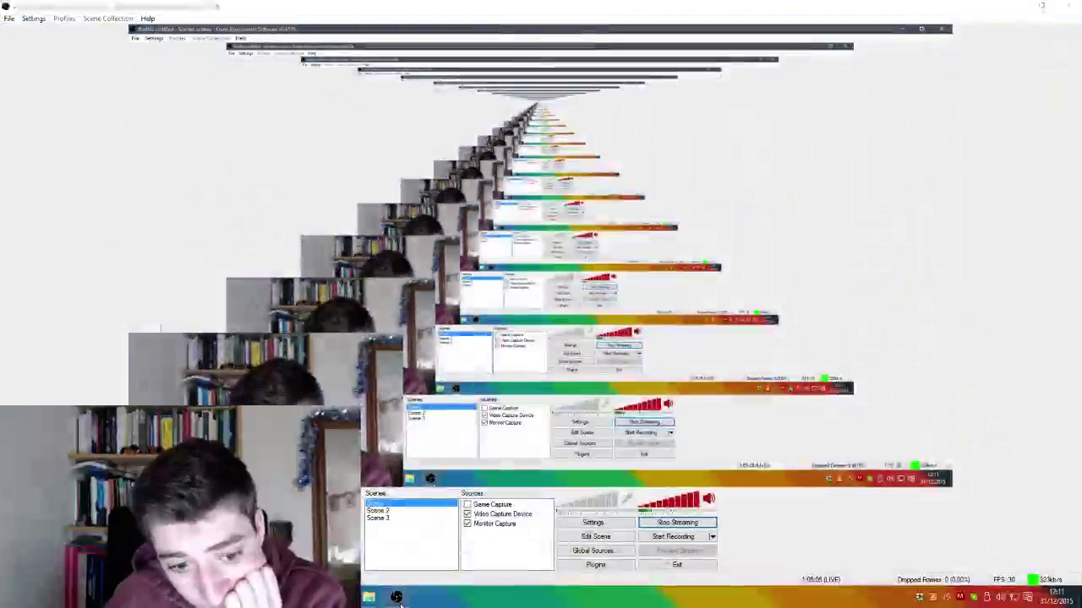
click(399, 602)
scroll(241, 339, down, 1)
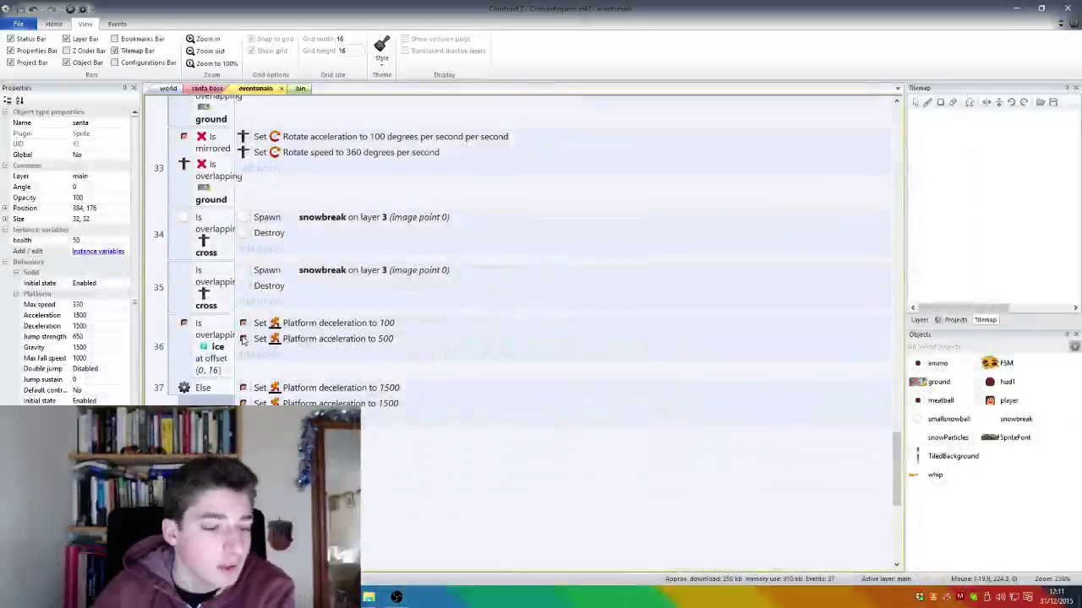
Step: Add a new event with santa's On collision with another object condition, choosing cross as the object
double_click(538, 446)
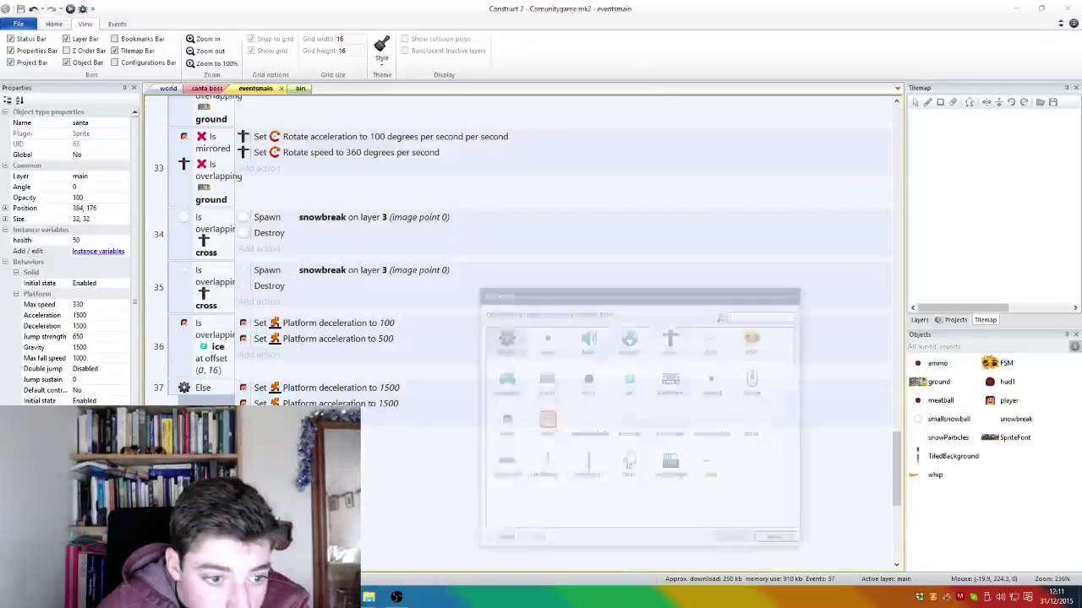
double_click(548, 427)
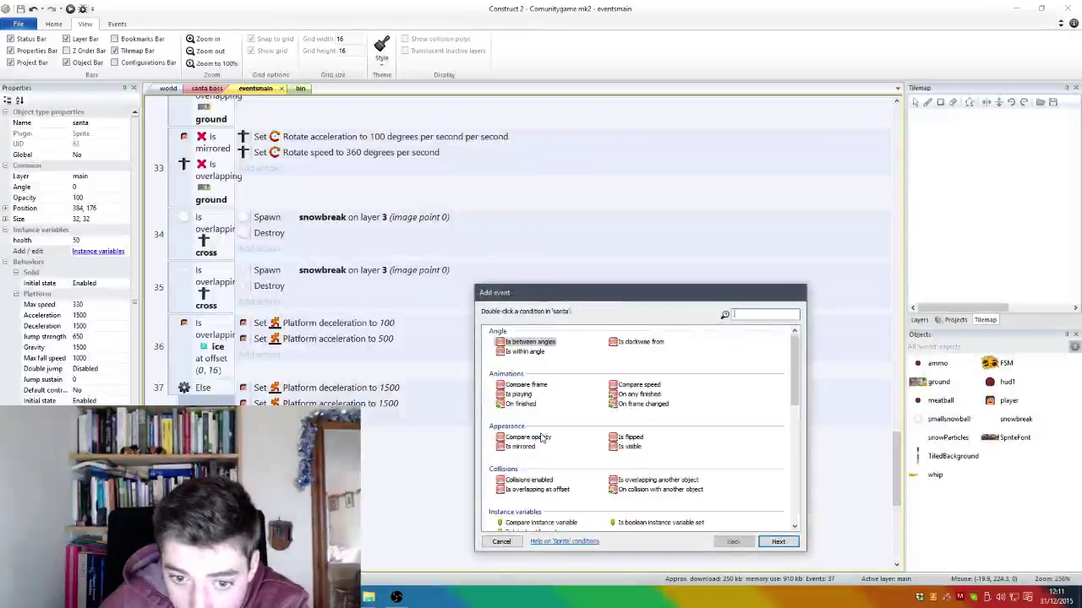
double_click(653, 480)
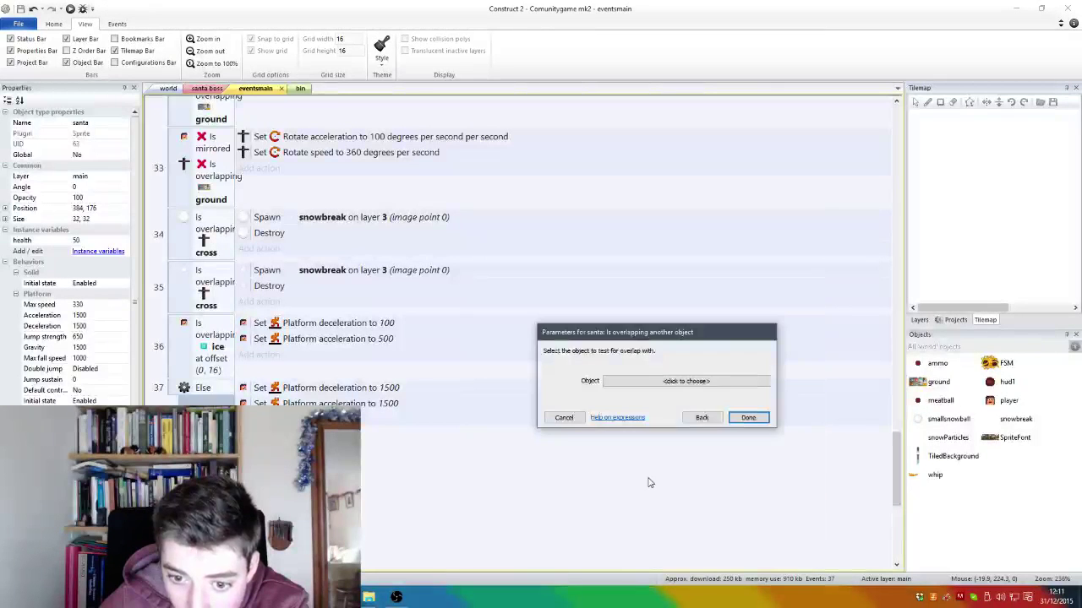
click(701, 418)
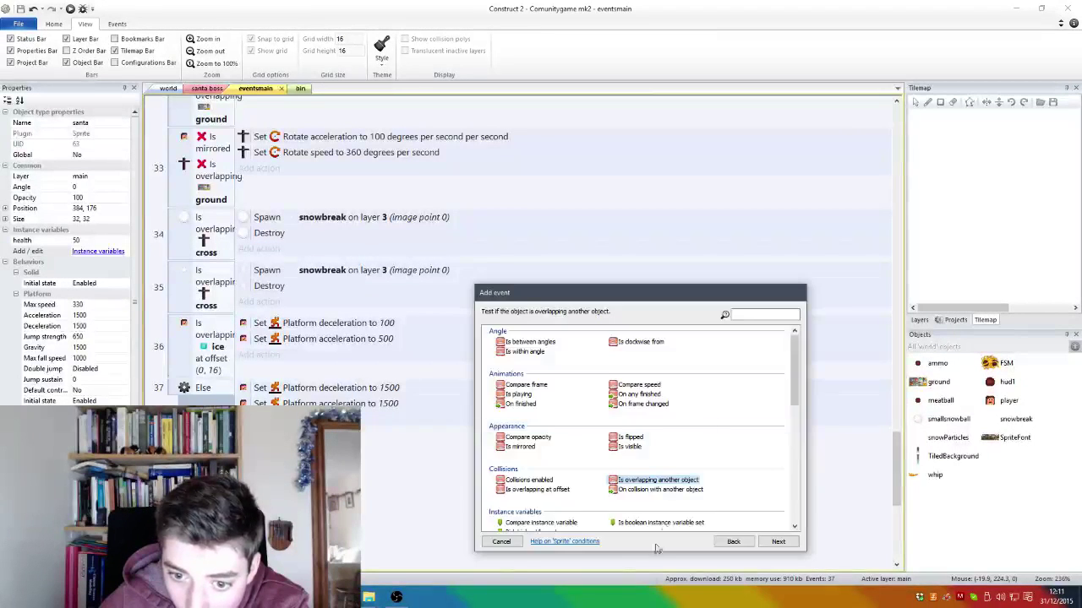
double_click(668, 492)
click(667, 384)
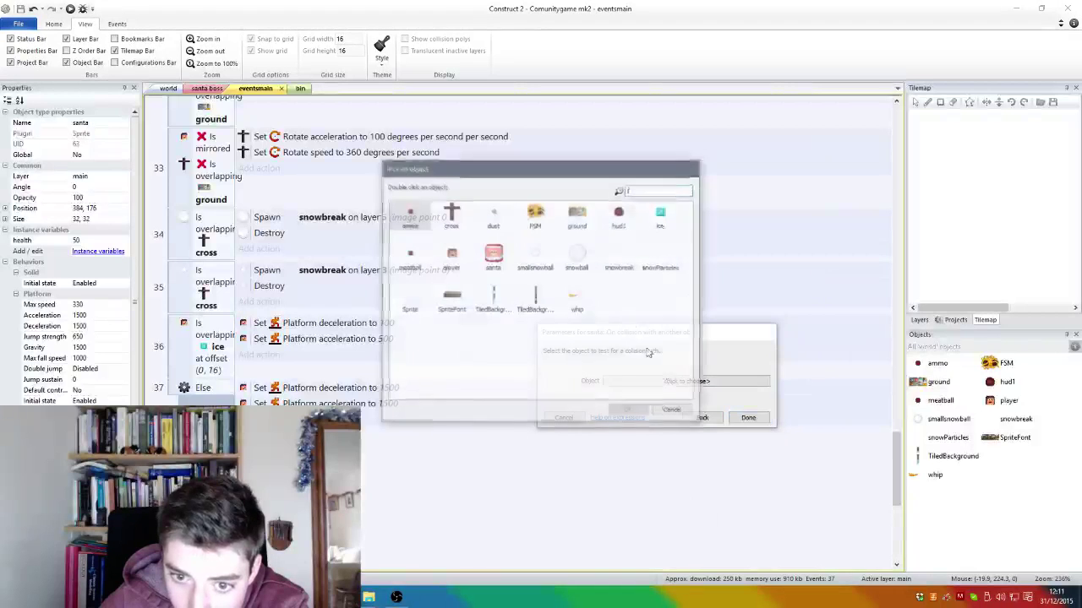
double_click(450, 216)
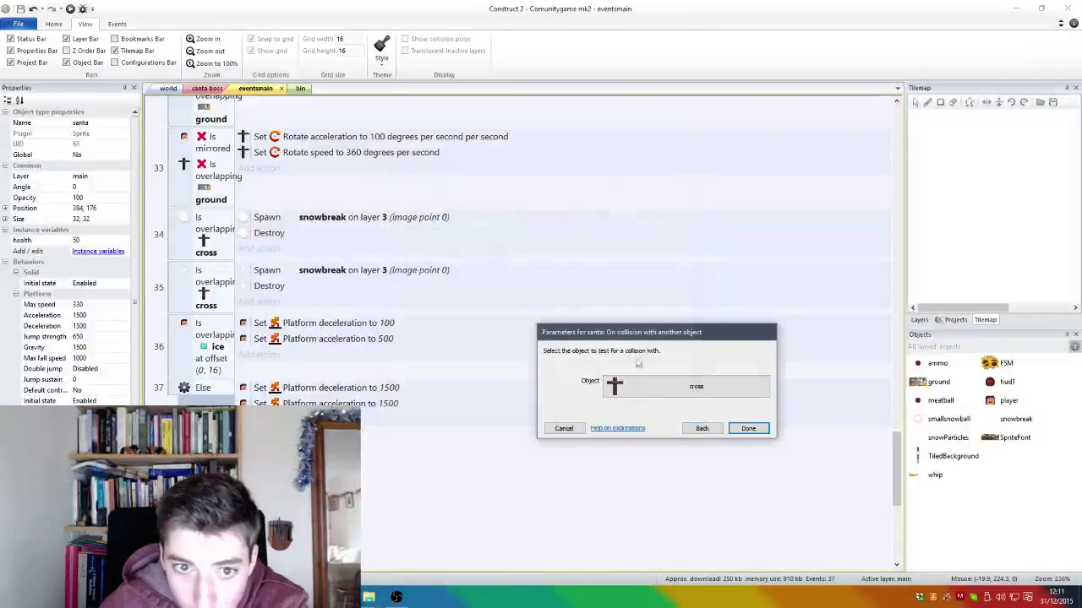
click(750, 427)
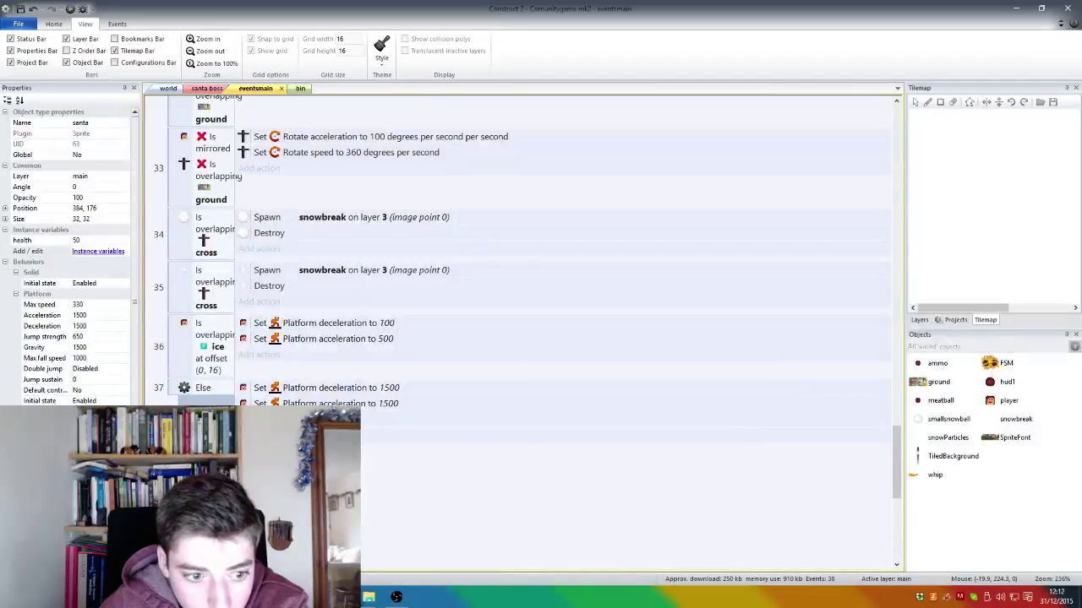
Step: Insert a Function object into the project from the santa boss layout
click(259, 436)
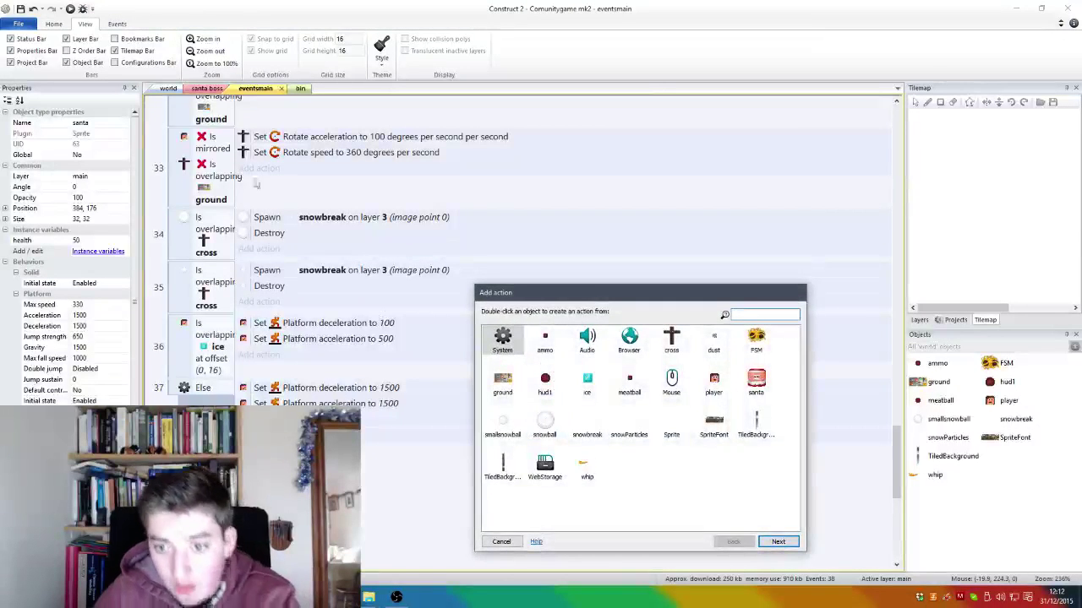
key(Escape)
click(207, 89)
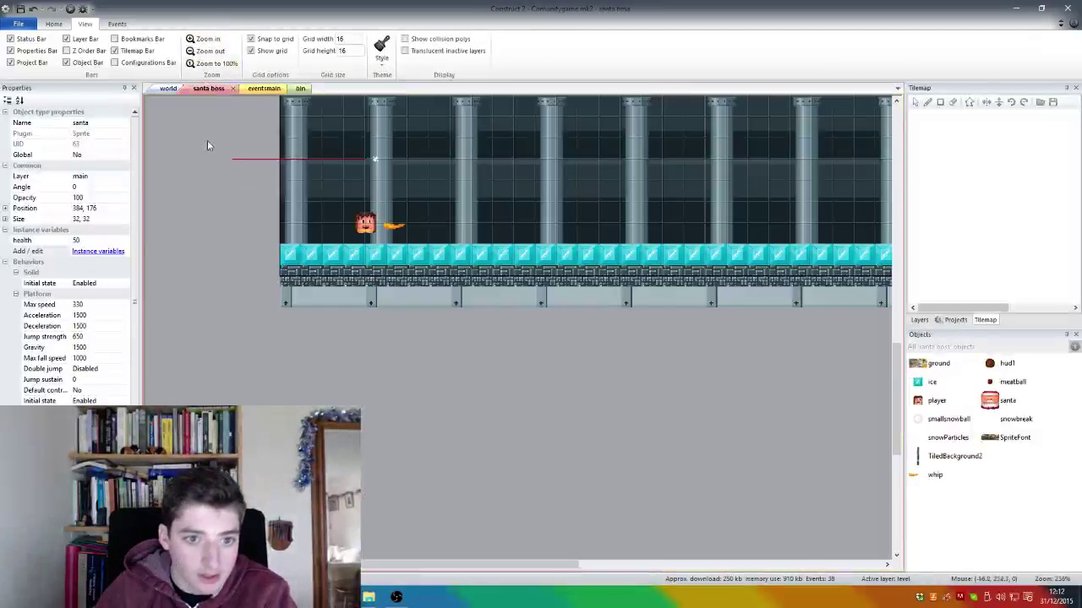
right_click(339, 172)
click(372, 180)
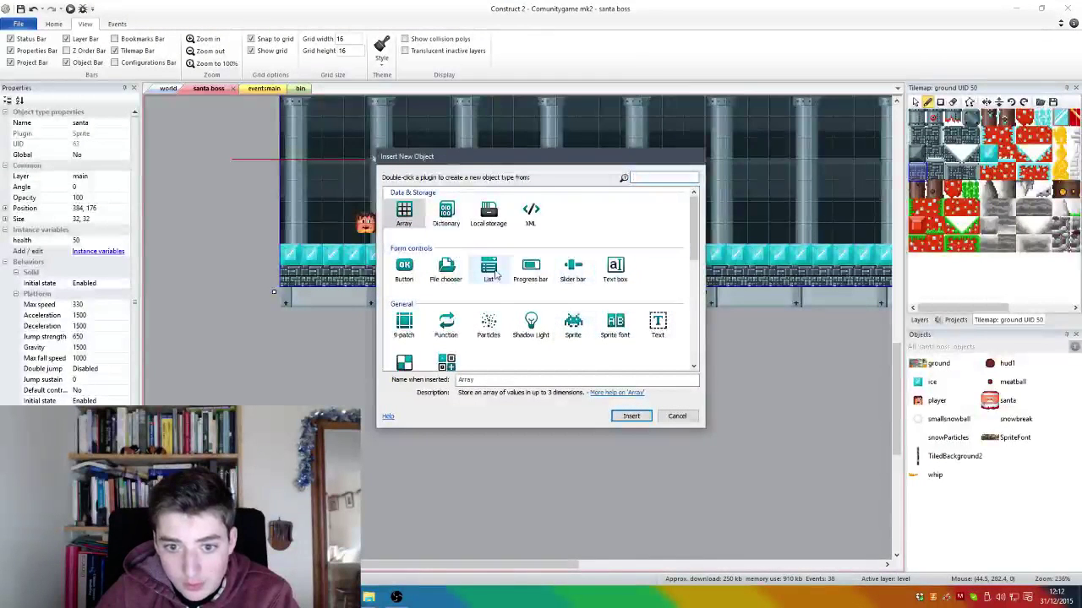
double_click(445, 326)
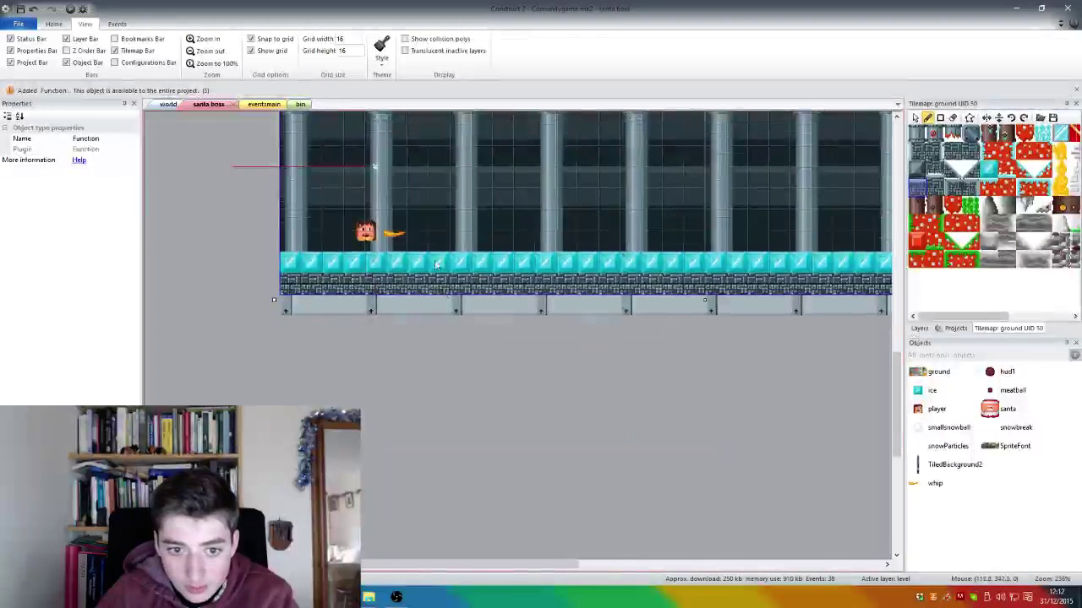
Step: Add a Call function action with the name "hitsanta1" to santa's cross collision event in eventsmain
click(269, 104)
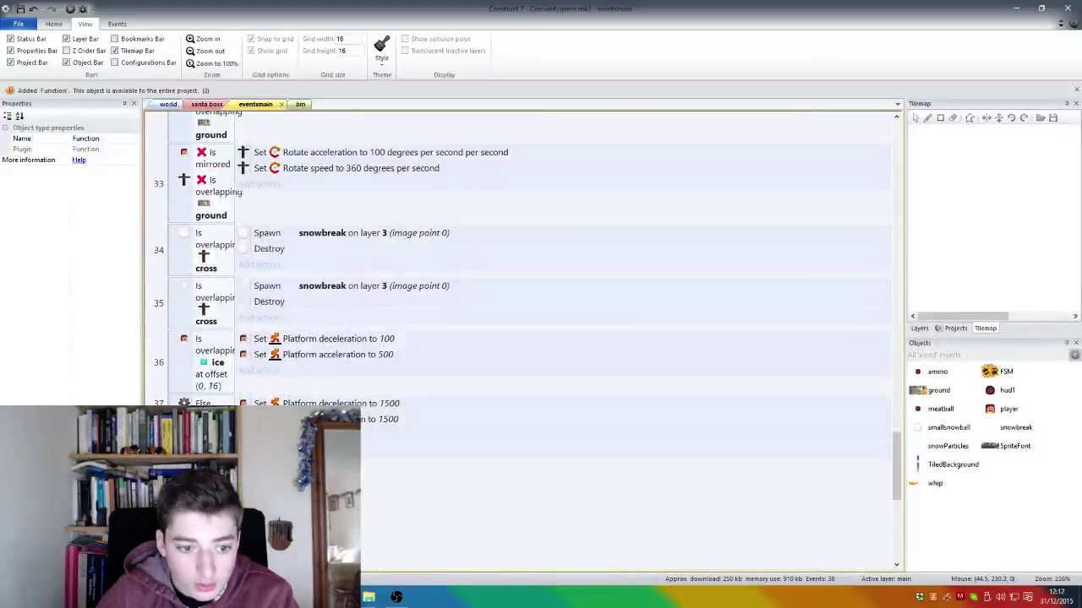
click(260, 450)
double_click(507, 390)
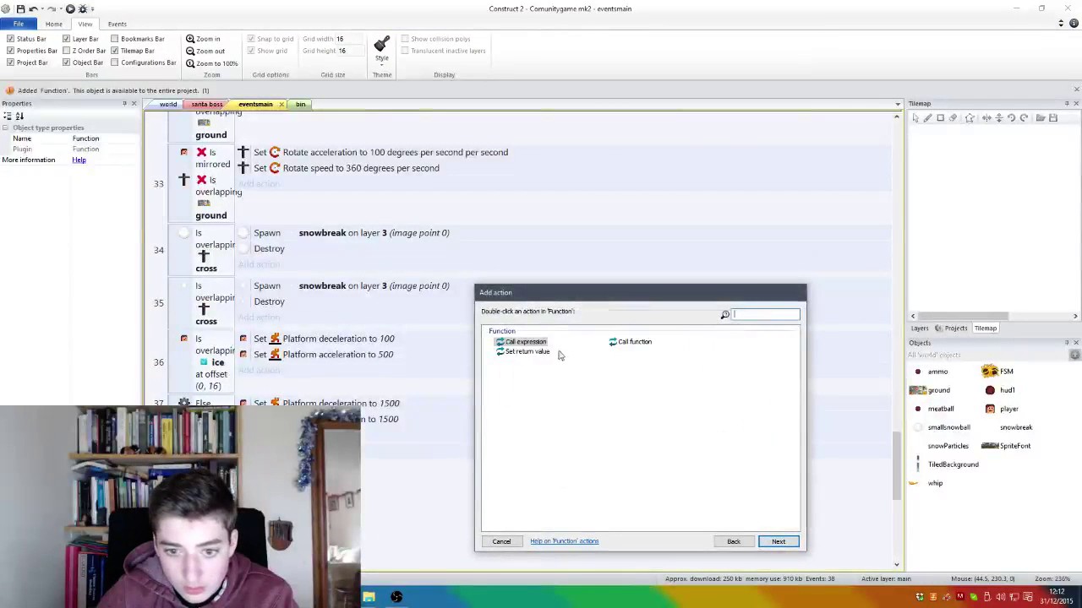
double_click(634, 342)
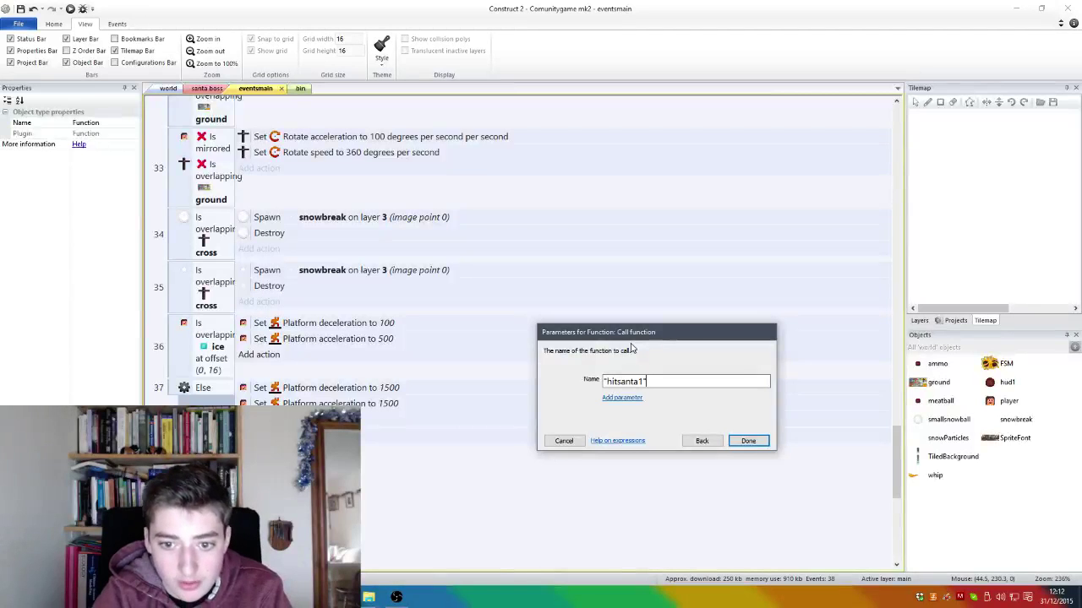
key(Return)
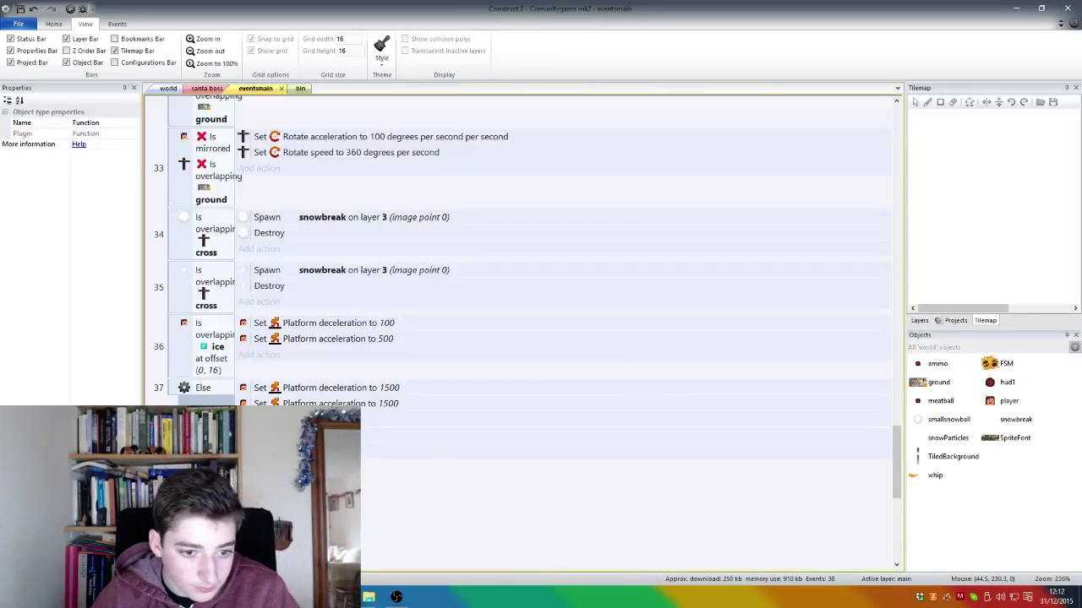
Step: Delete the Call function action from santa's cross collision event
click(312, 435)
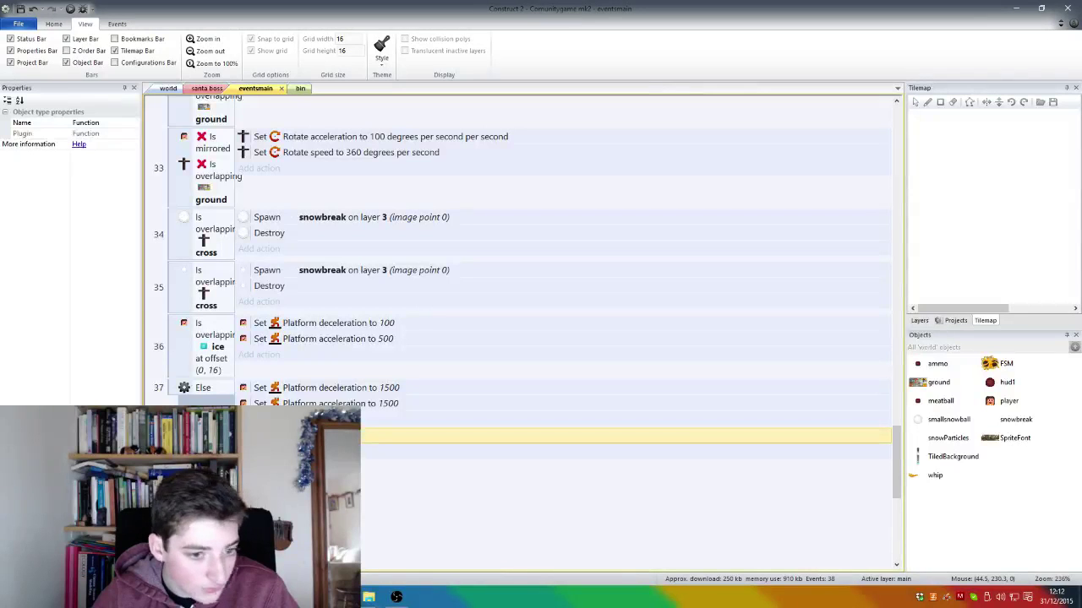
key(Delete)
click(259, 435)
key(Escape)
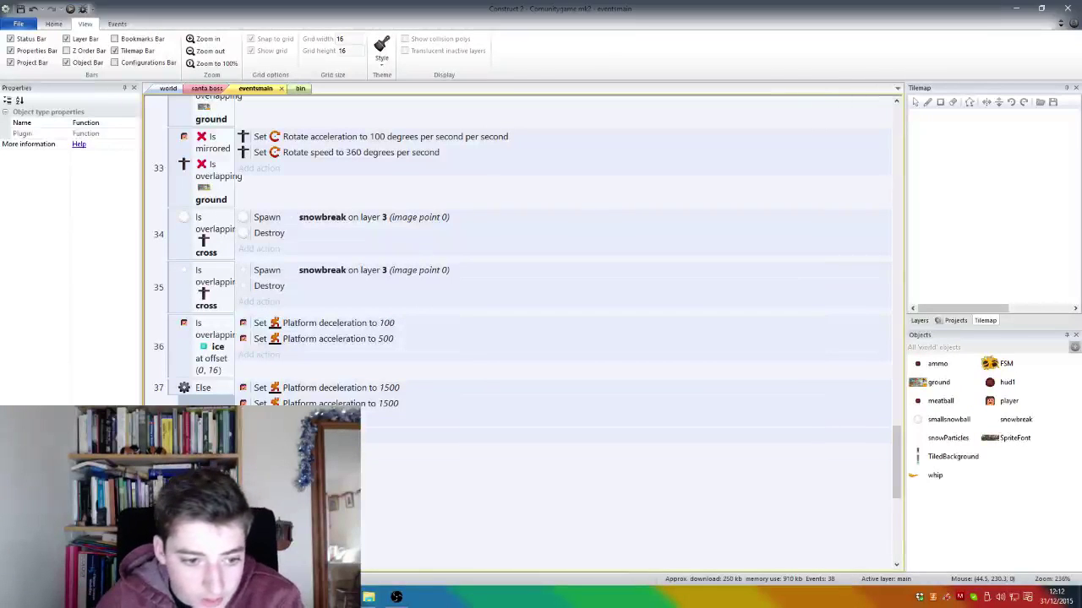
Step: Add the cross object's Start fade action to santa's cross collision event
click(258, 435)
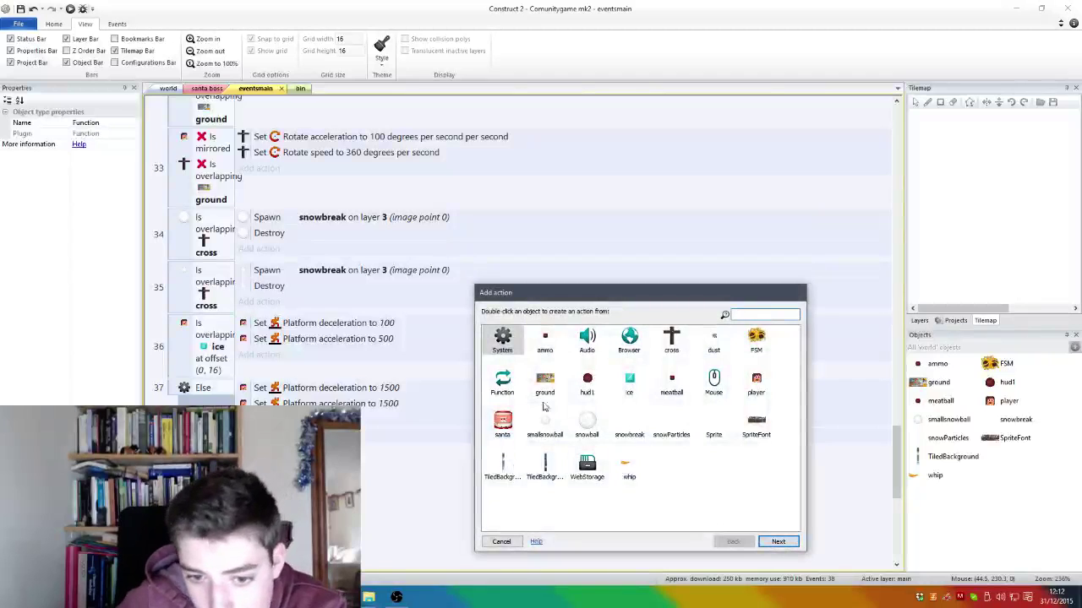
double_click(671, 338)
scroll(617, 429, down, 5)
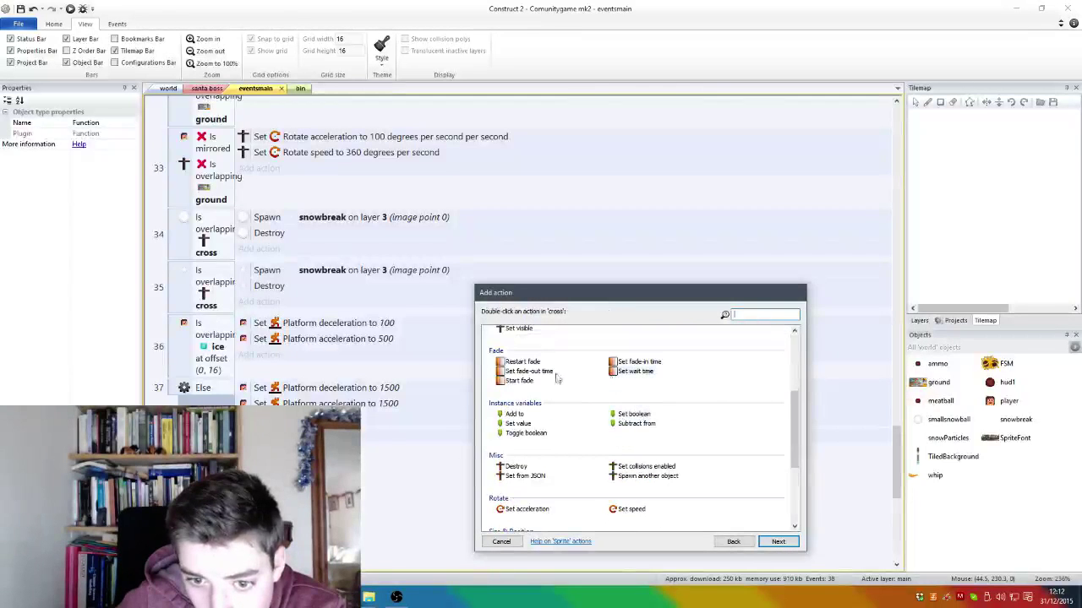
double_click(519, 382)
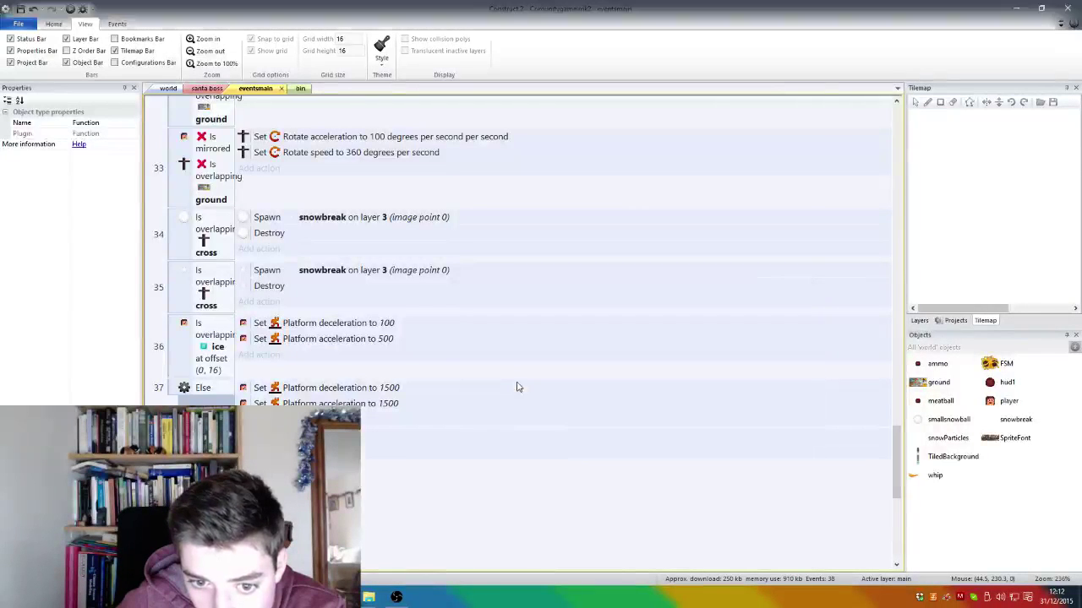
Step: Add a Set frame action for santa to the cross collision event
click(260, 452)
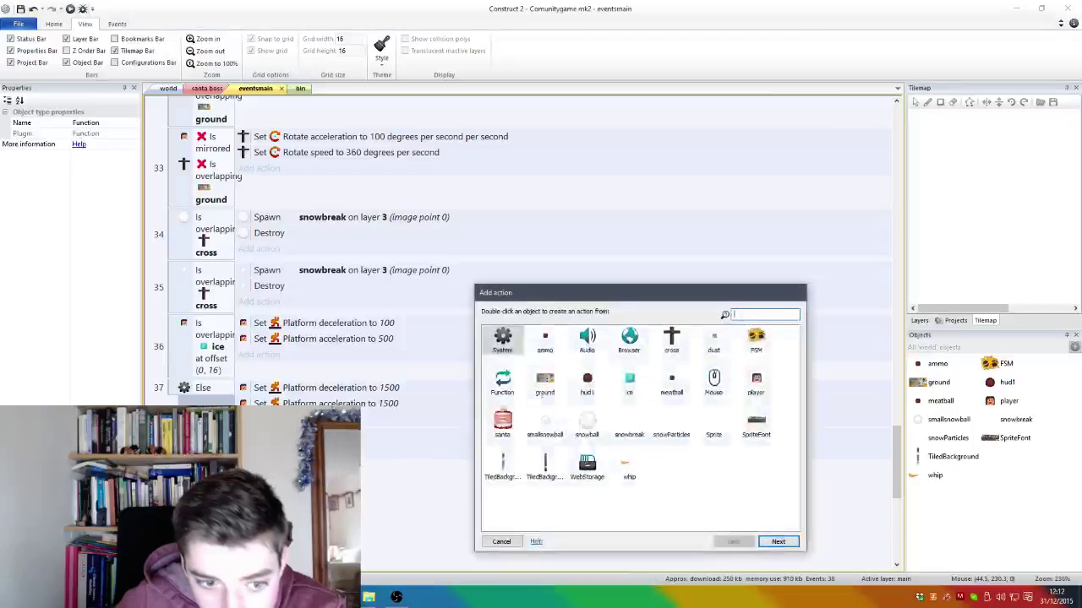
double_click(504, 423)
scroll(508, 431, down, 2)
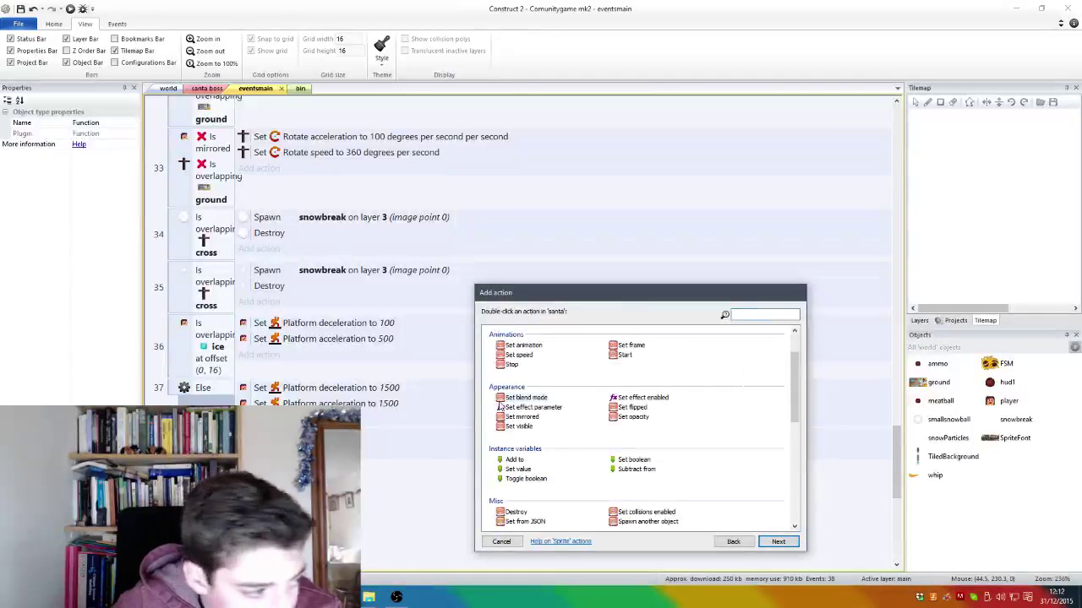
scroll(533, 414, down, 4)
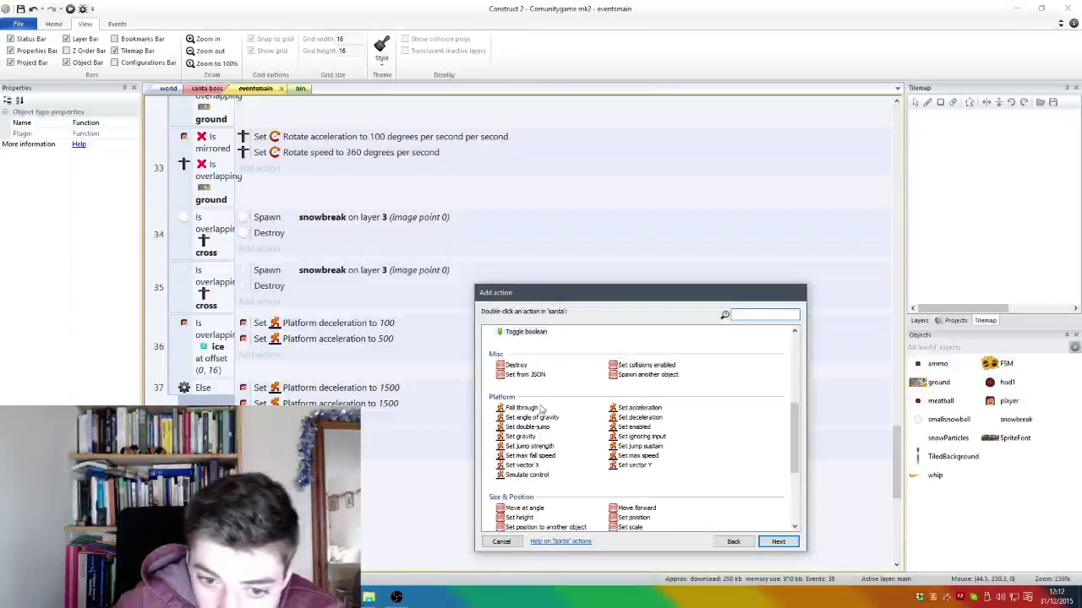
scroll(549, 418, up, 4)
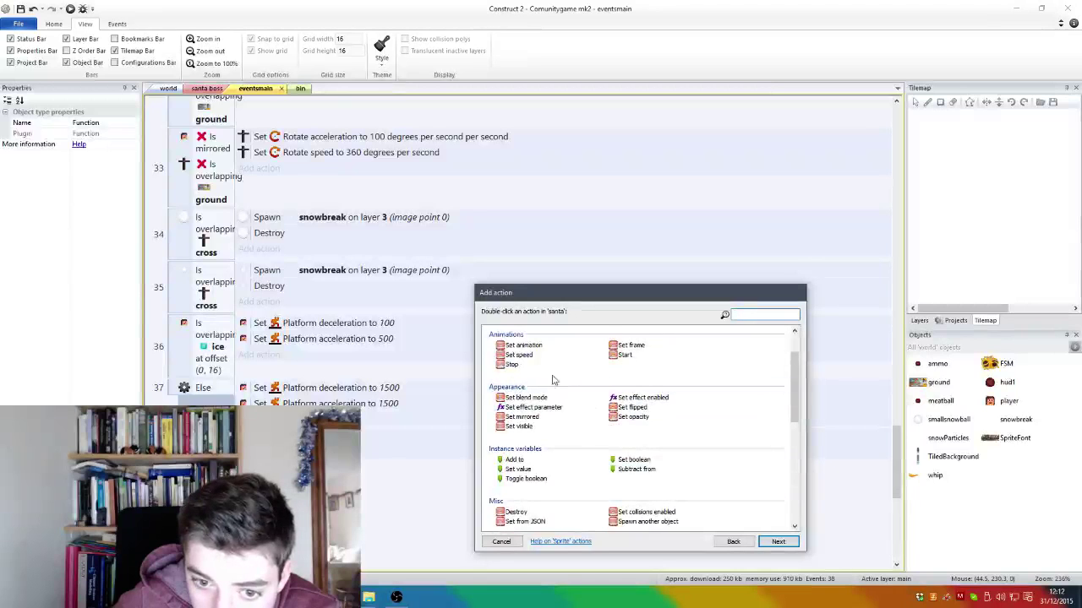
double_click(619, 348)
key(Return)
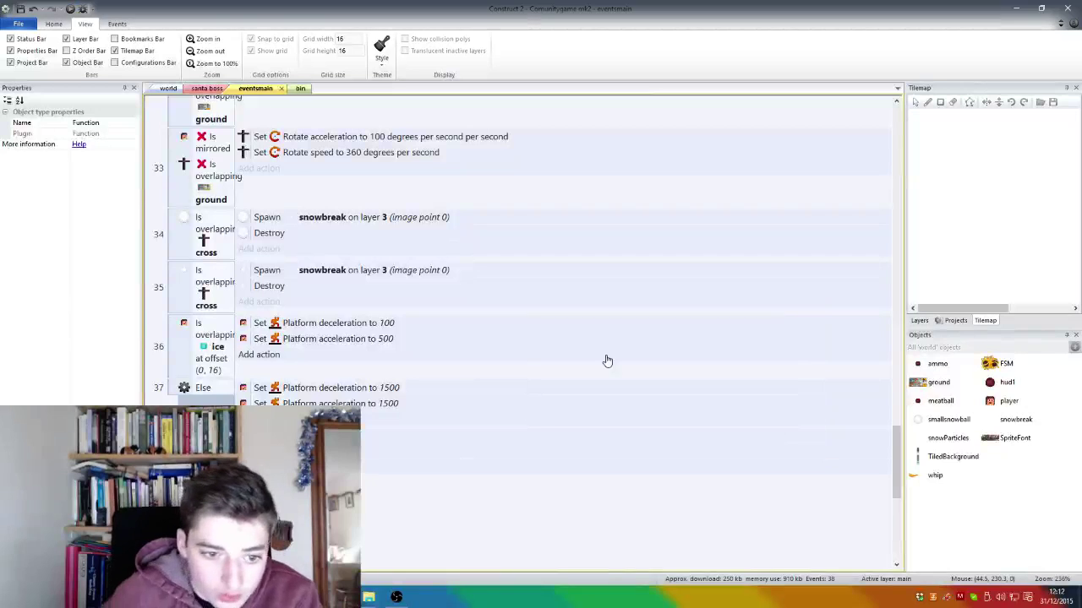
Step: Paste the copied action below santa's Set frame action in the cross collision event
key(ctrl+v)
key(Return)
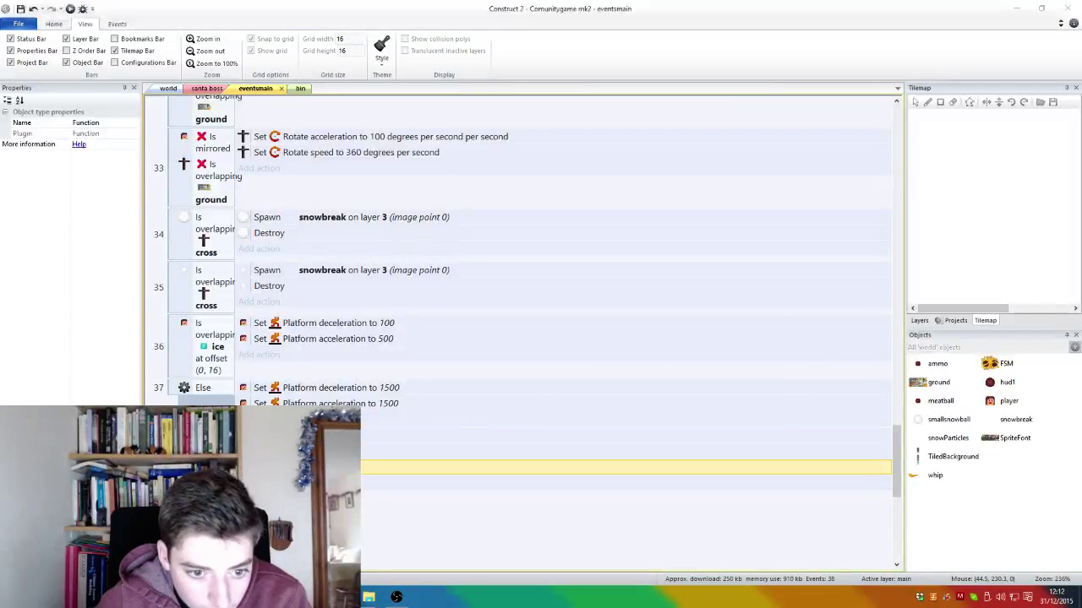
key(Return)
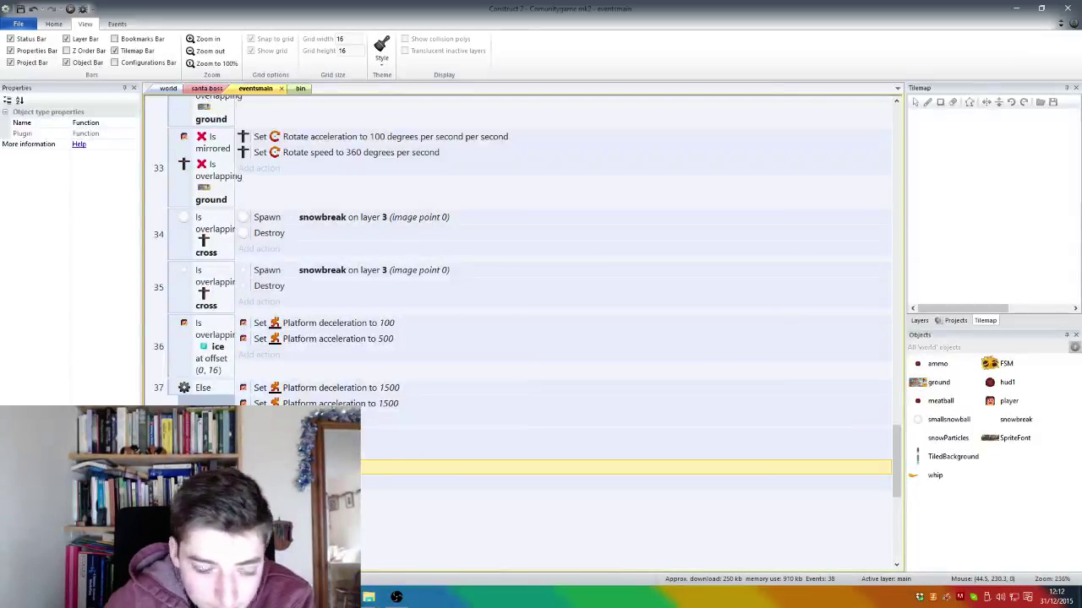
Step: Add an Audio Play action at volume 0 dB with an empty tag to the cross collision event
key(a)
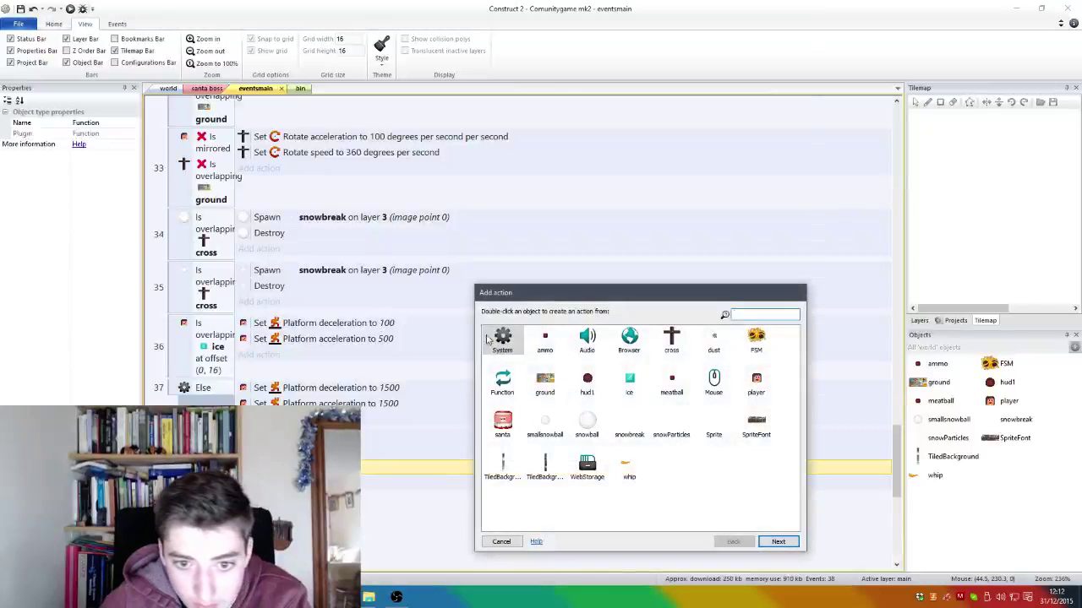
double_click(584, 339)
double_click(507, 487)
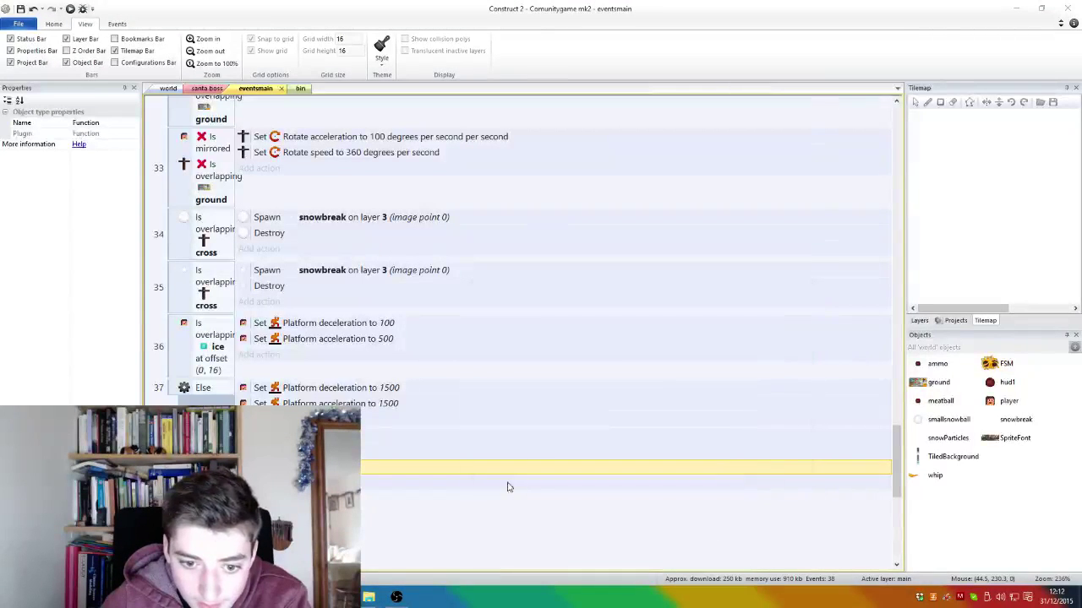
click(747, 474)
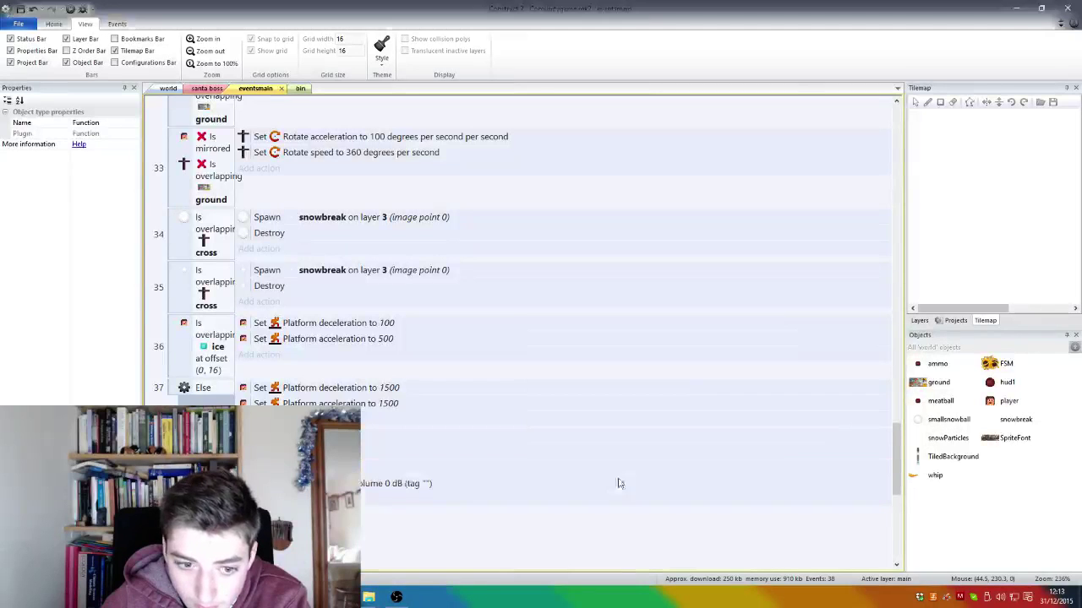
Step: Add a cross Spawn another object action for dust on layer 3 at image point 1 to santa's cross collision event
click(389, 498)
double_click(670, 342)
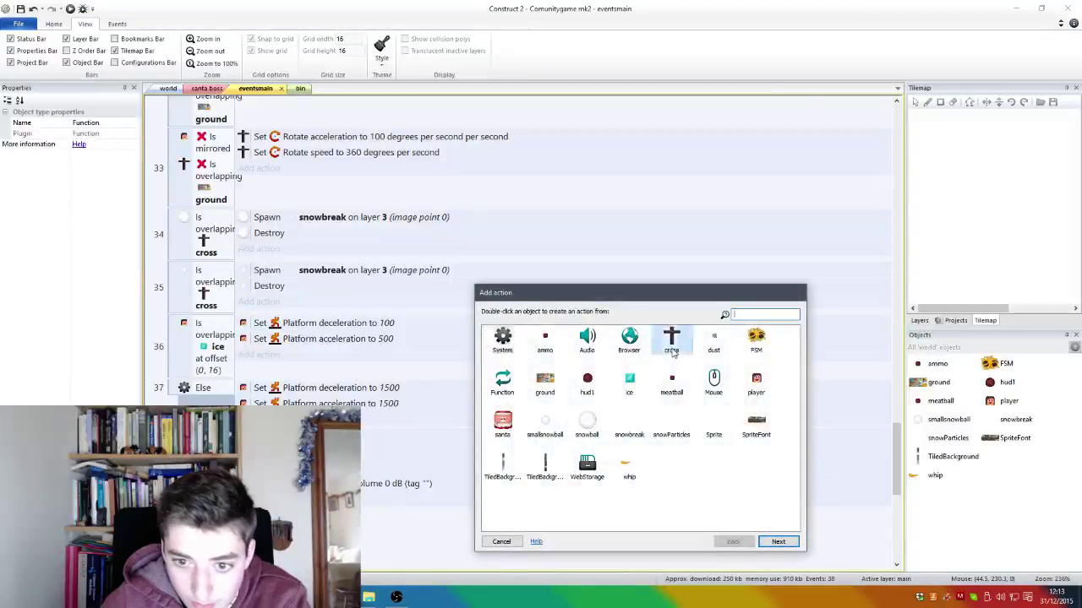
scroll(658, 363, down, 3)
scroll(653, 359, down, 10)
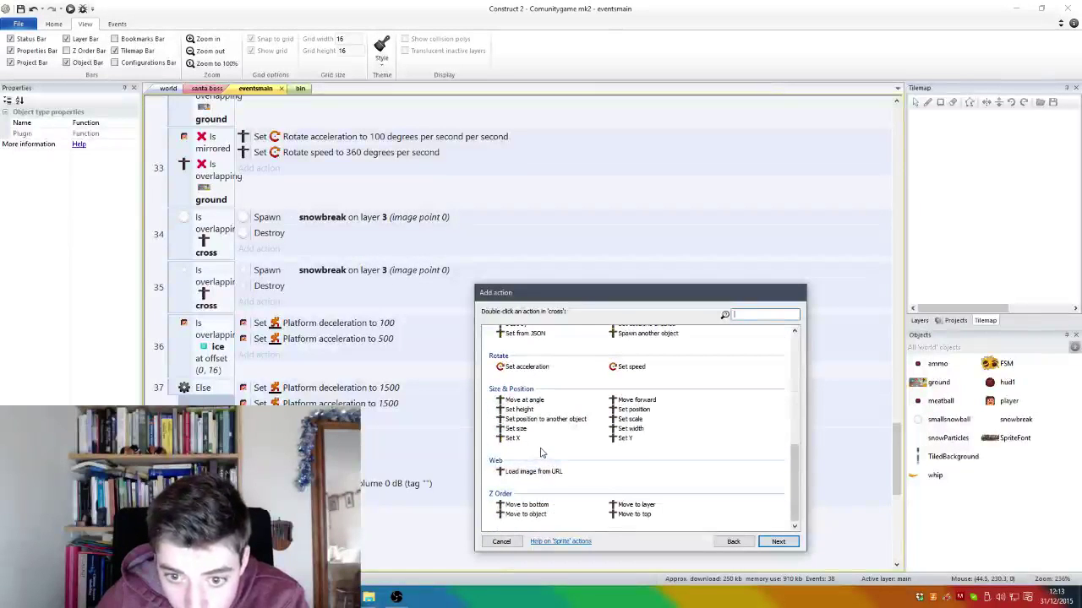
scroll(592, 423, up, 2)
double_click(655, 387)
click(660, 381)
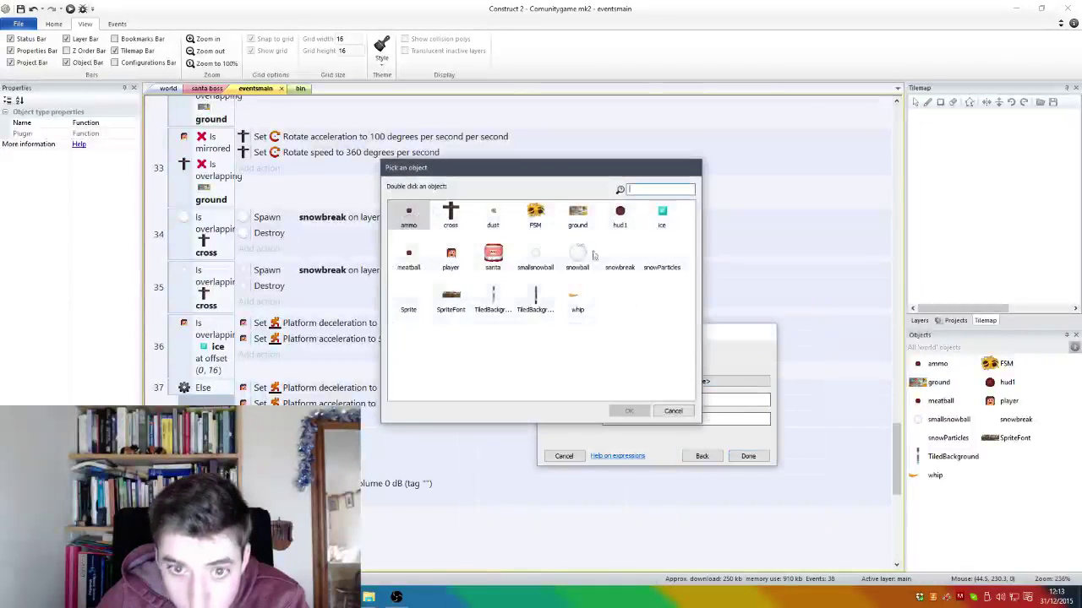
double_click(493, 213)
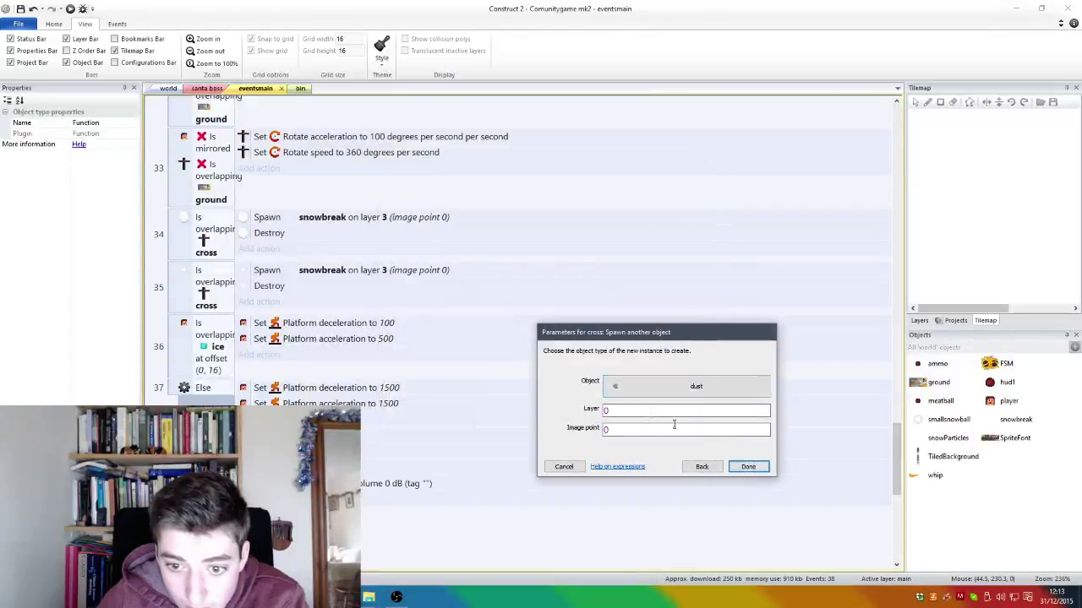
drag(649, 412, 573, 411)
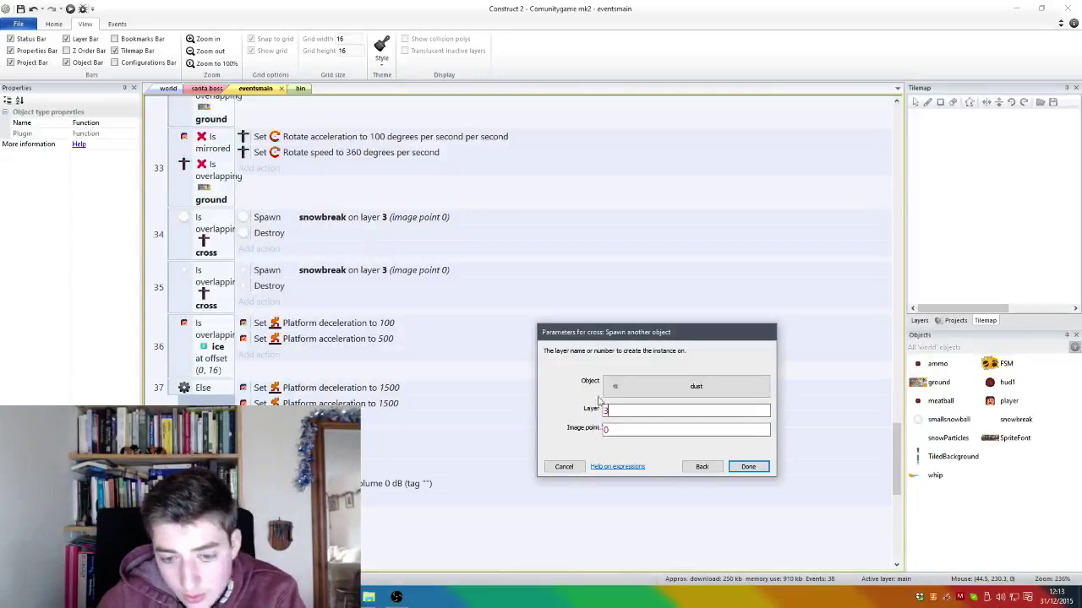
drag(700, 432, 598, 429)
text(11)
click(749, 467)
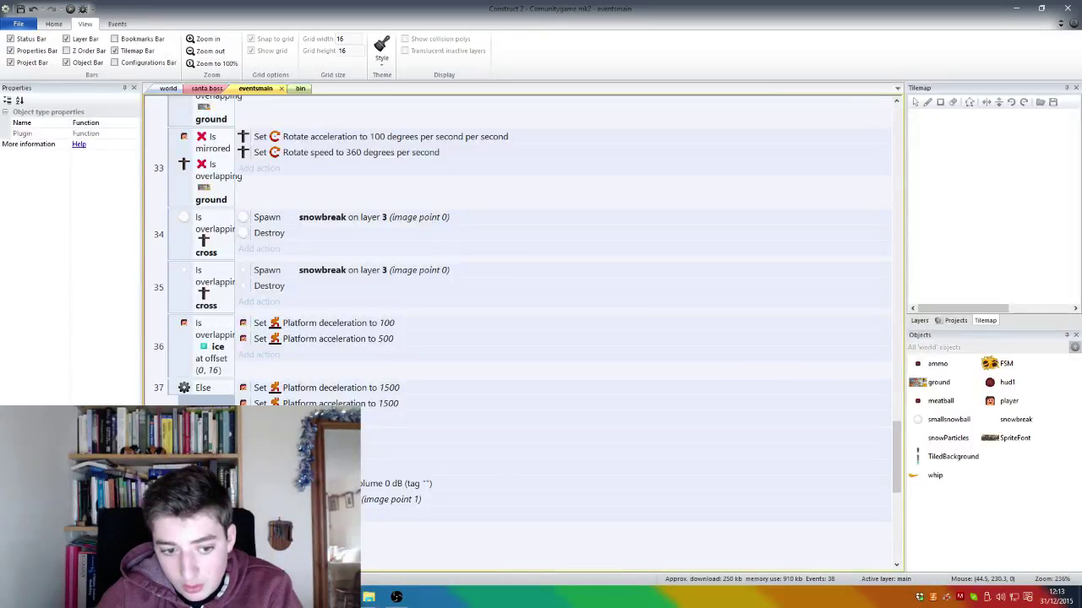
Step: Delete the dust Spawn action from santa's cross collision event
key(ctrl+s)
click(338, 500)
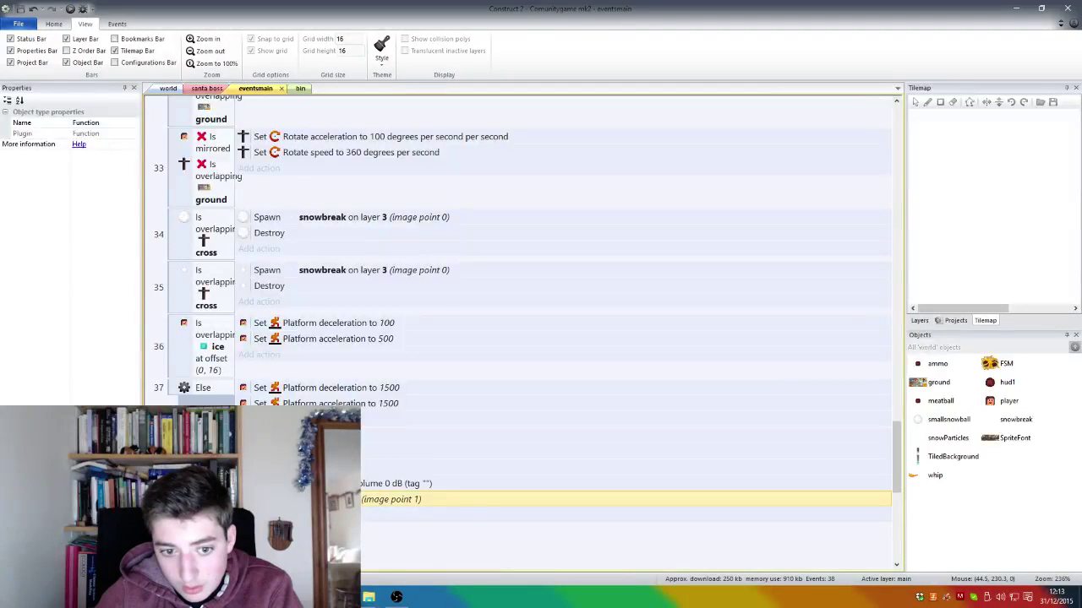
key(Delete)
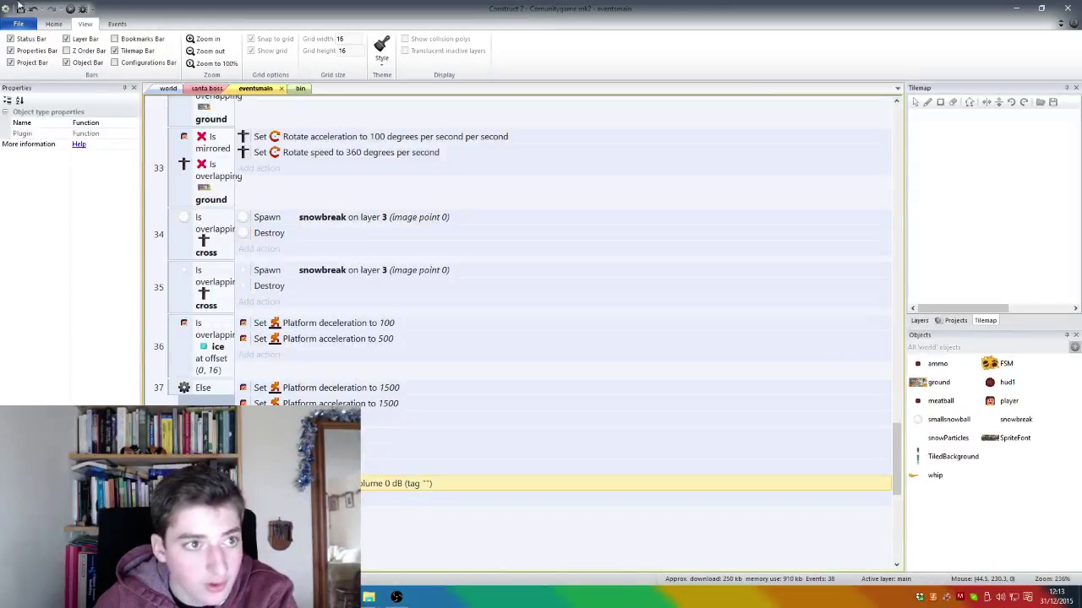
Step: Run the game preview and test the cross and whip attacks against santa from the ground and while jumping
click(73, 9)
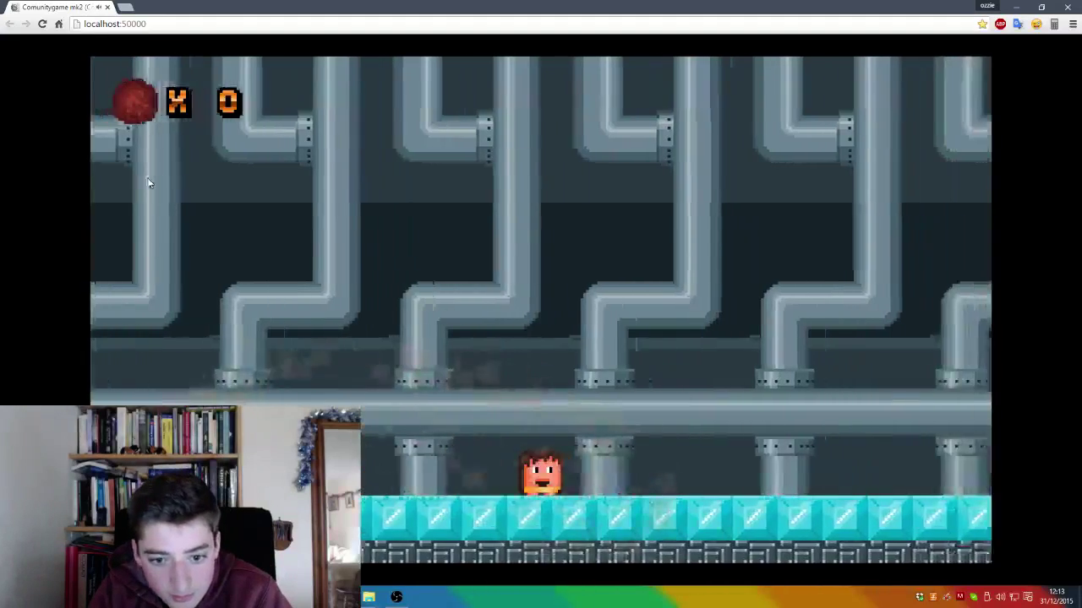
key(Right)
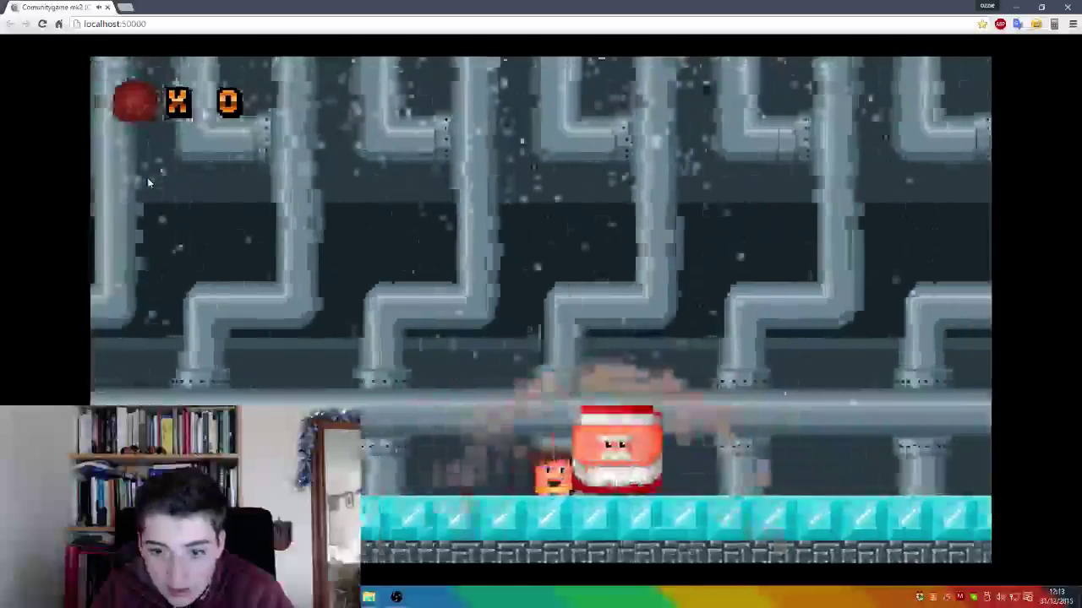
key(Left)
key(Right)
key(space)
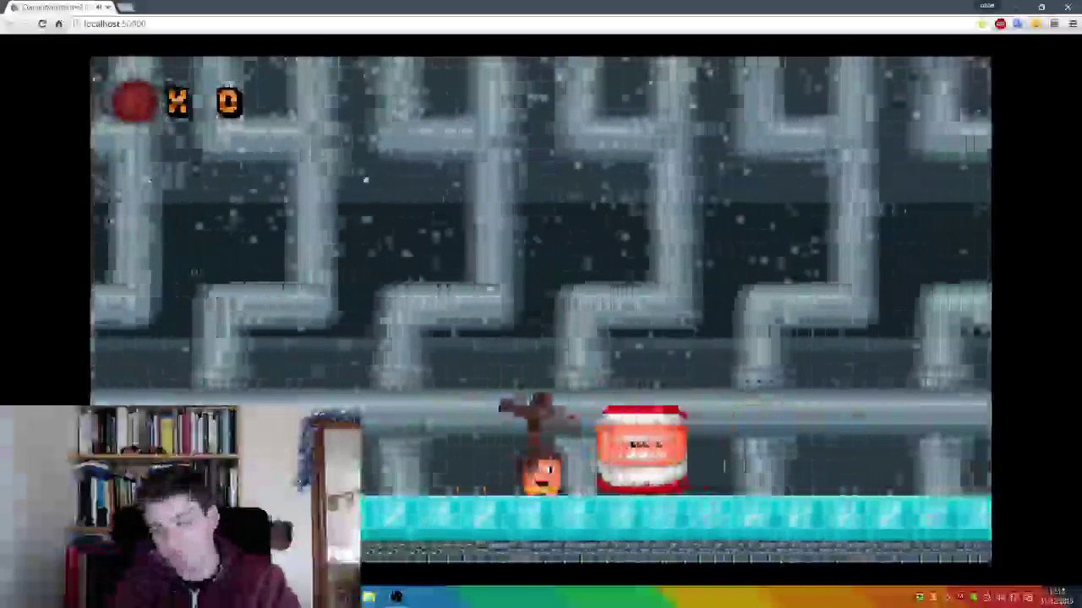
key(space)
key(Up)
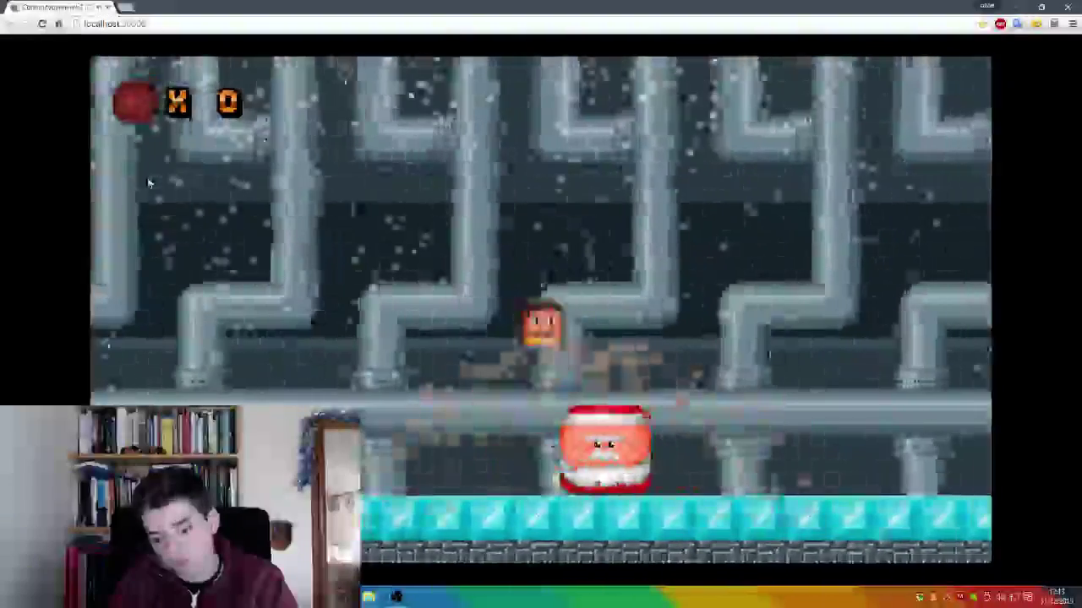
key(space)
key(space)
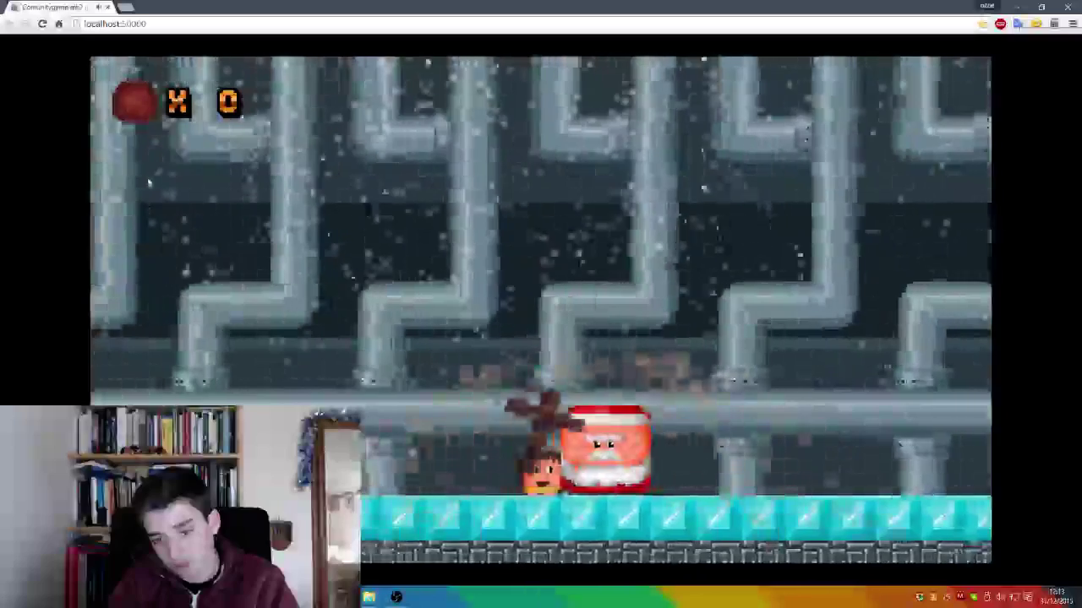
key(Left)
key(space)
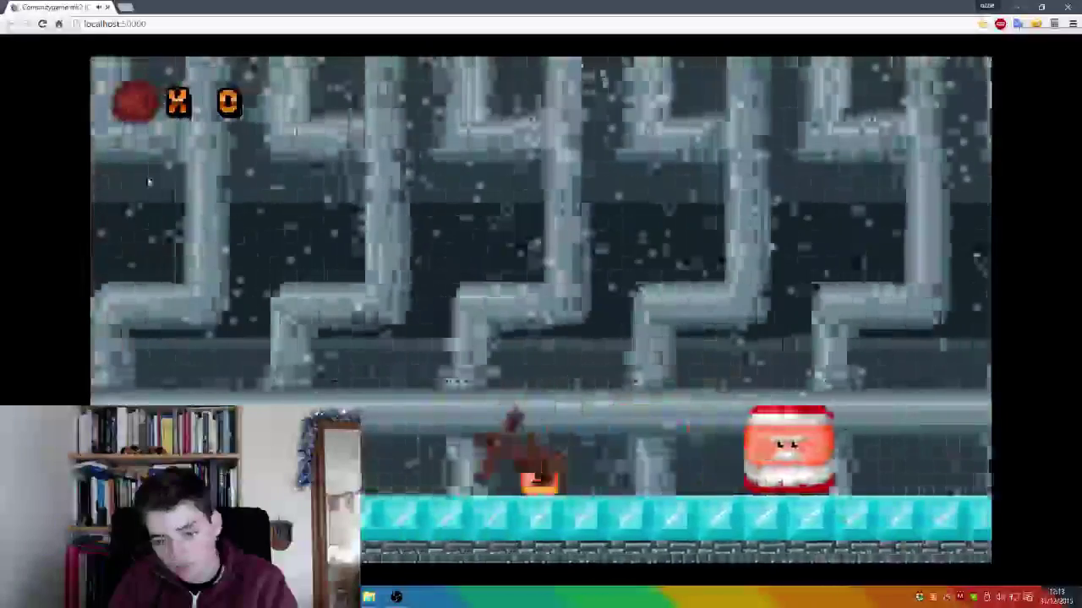
key(Left)
key(space)
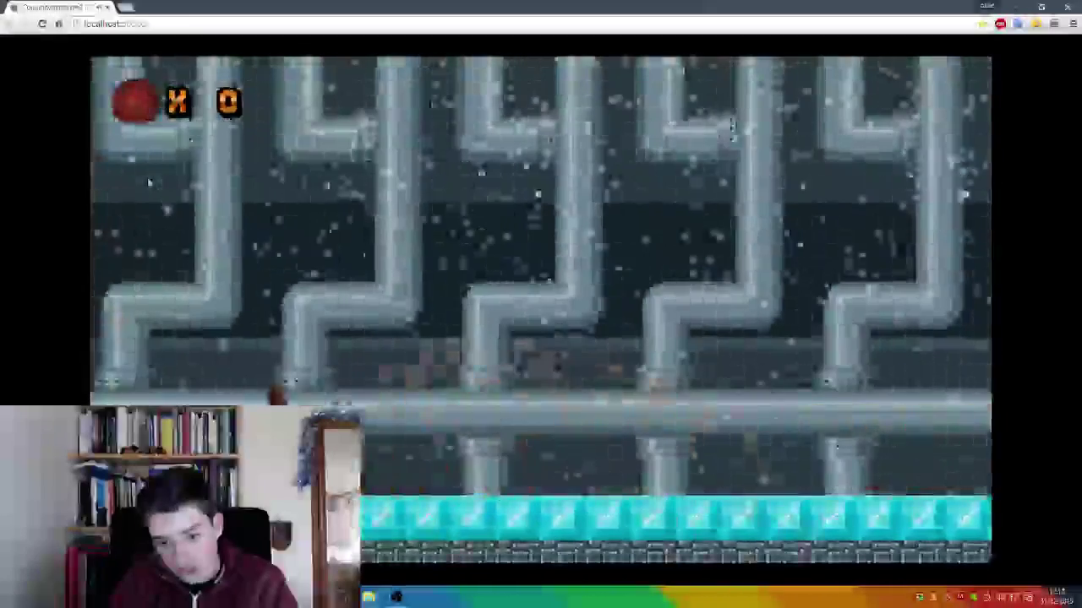
key(space)
key(Right)
key(space)
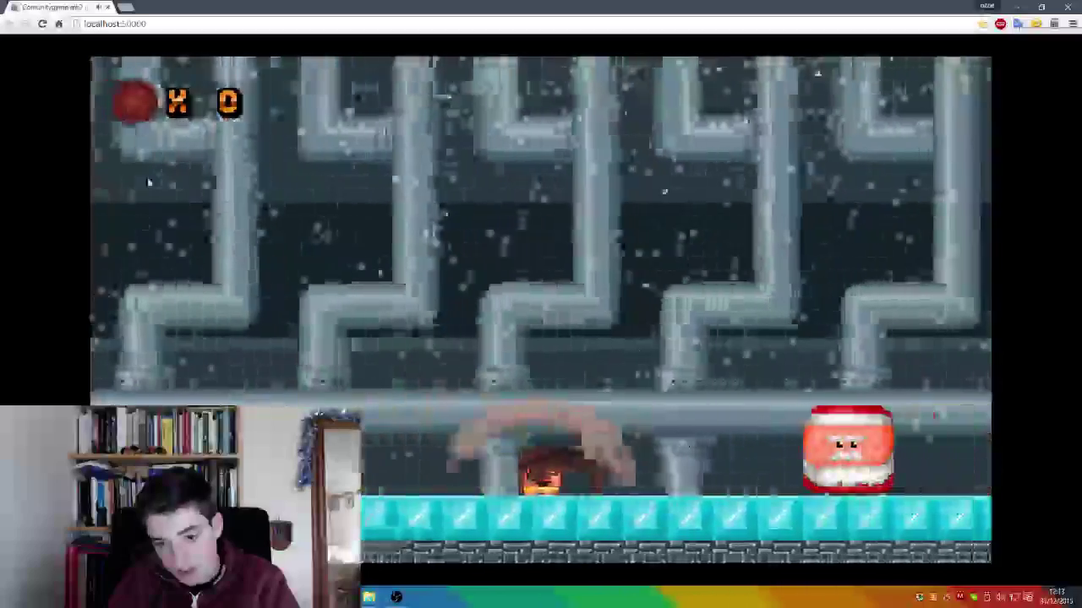
key(Up)
key(space)
key(Right)
key(Up)
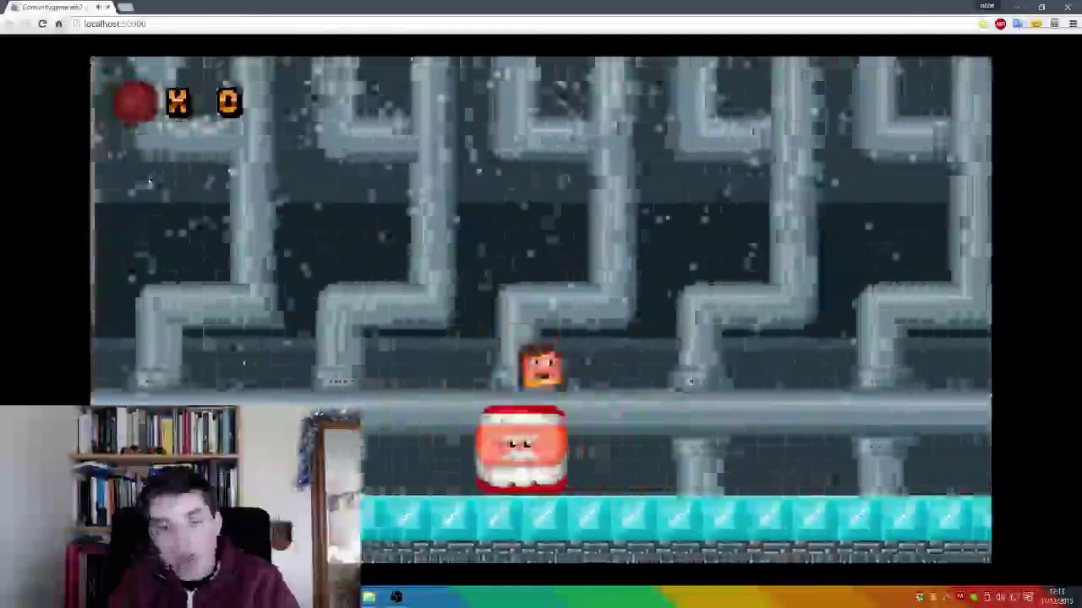
key(Up)
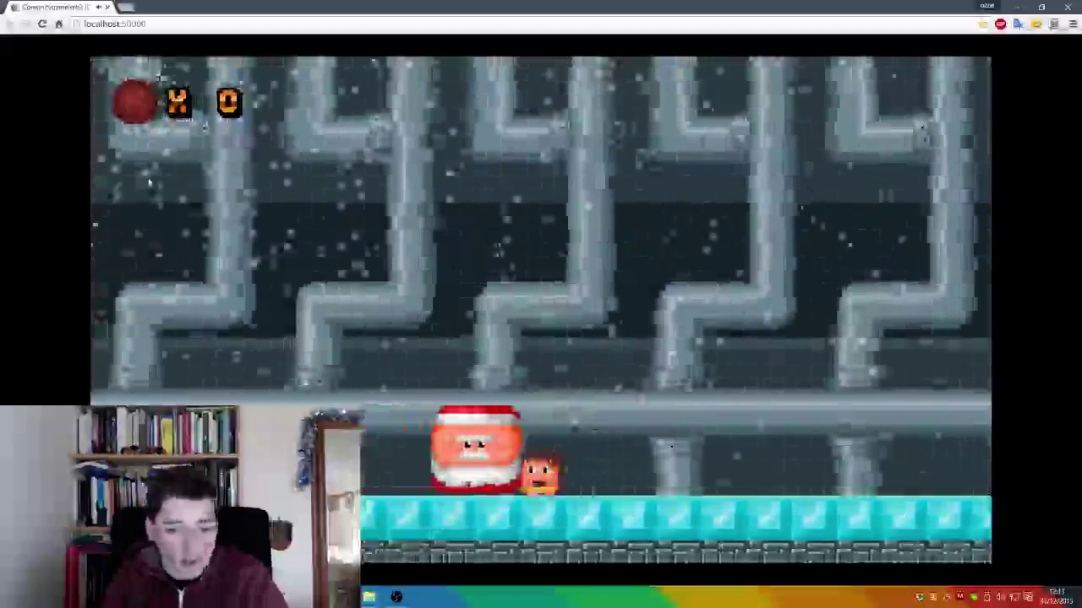
key(Up)
key(space)
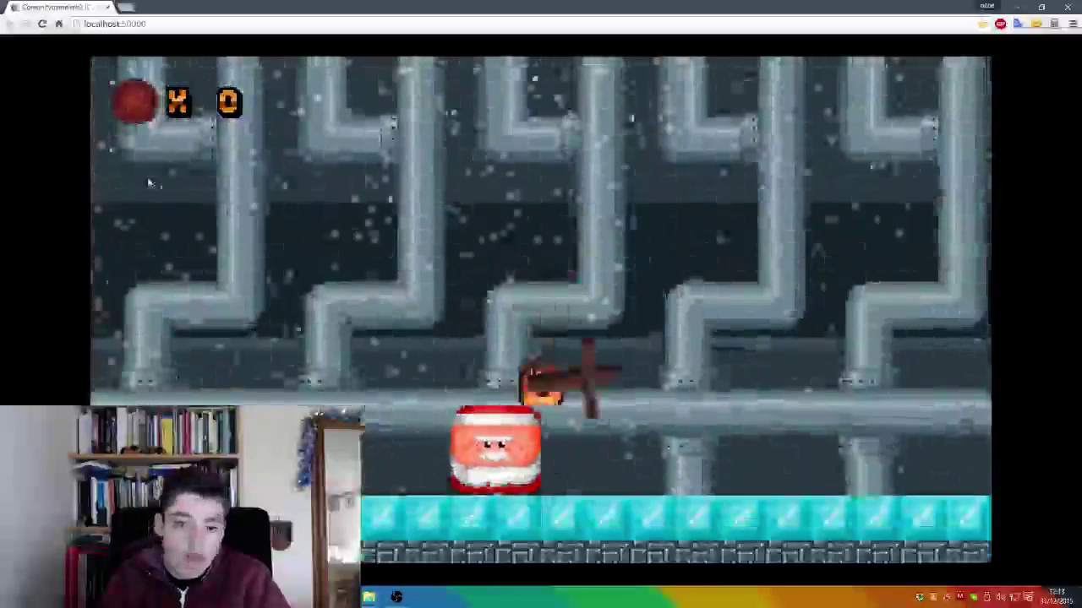
key(Up)
key(space)
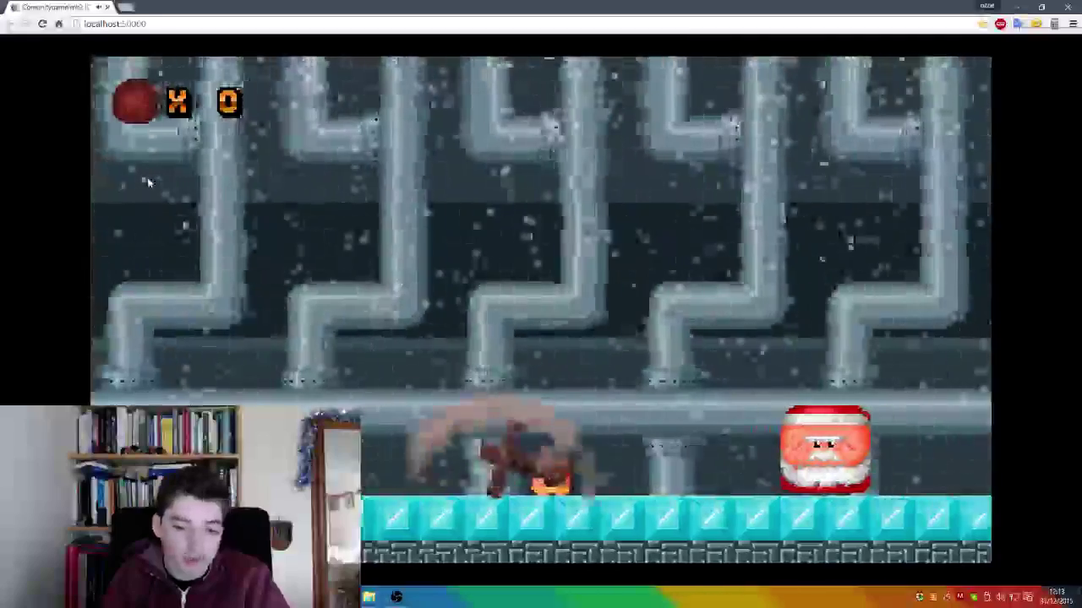
key(Right)
key(Up)
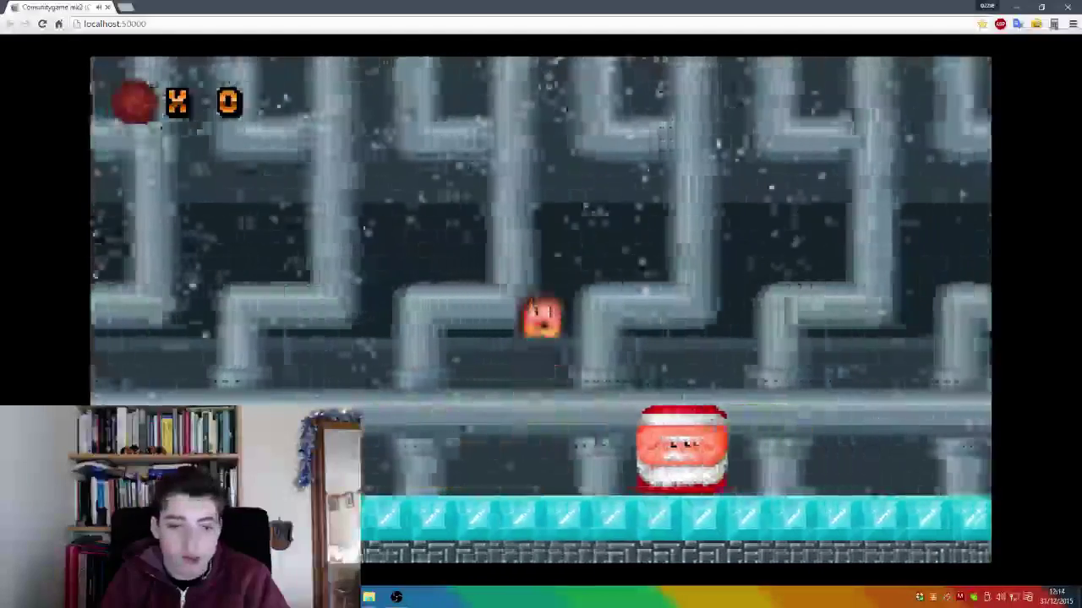
key(space)
key(Up)
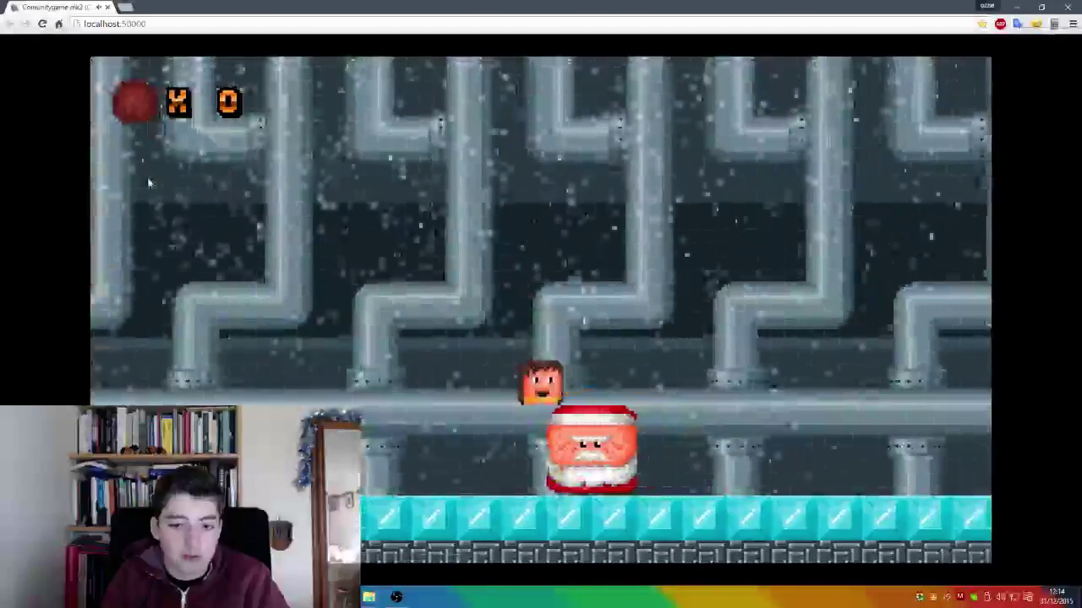
key(Up)
key(space)
key(Right)
key(space)
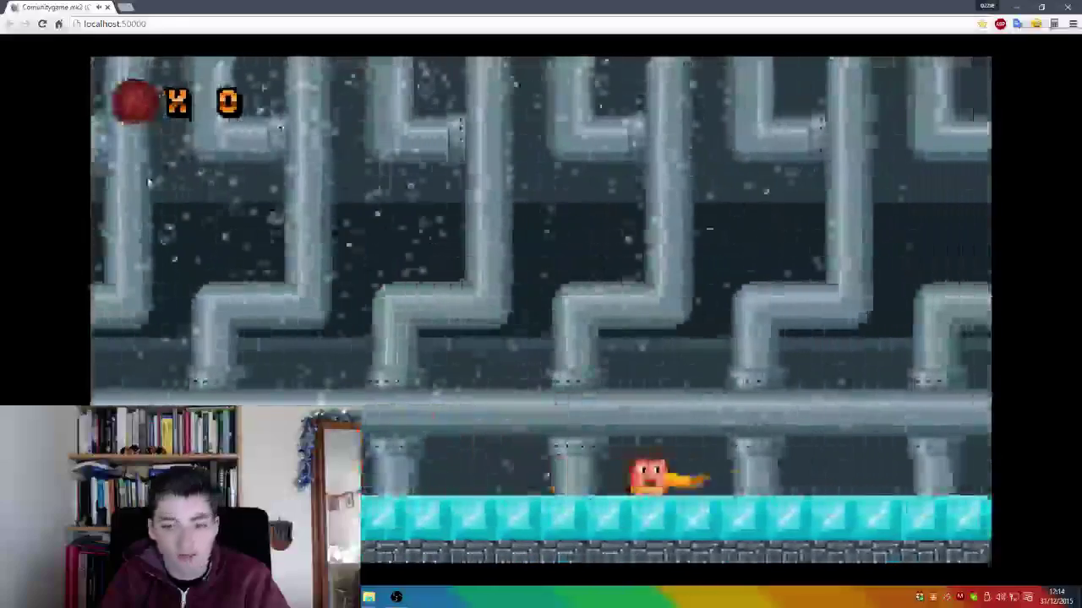
key(Up)
key(Up)
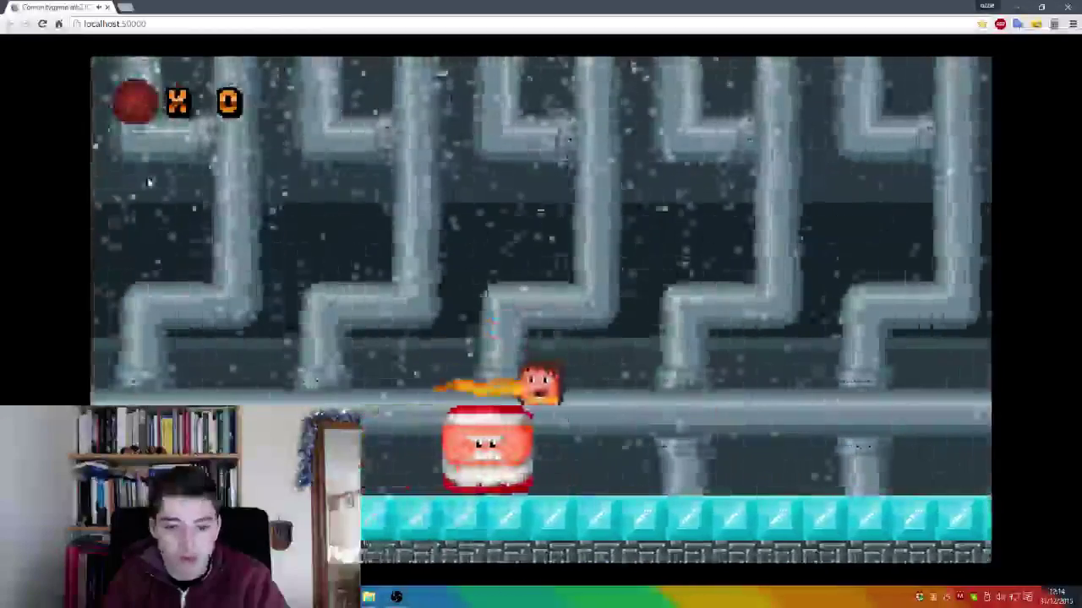
key(Up)
key(Left)
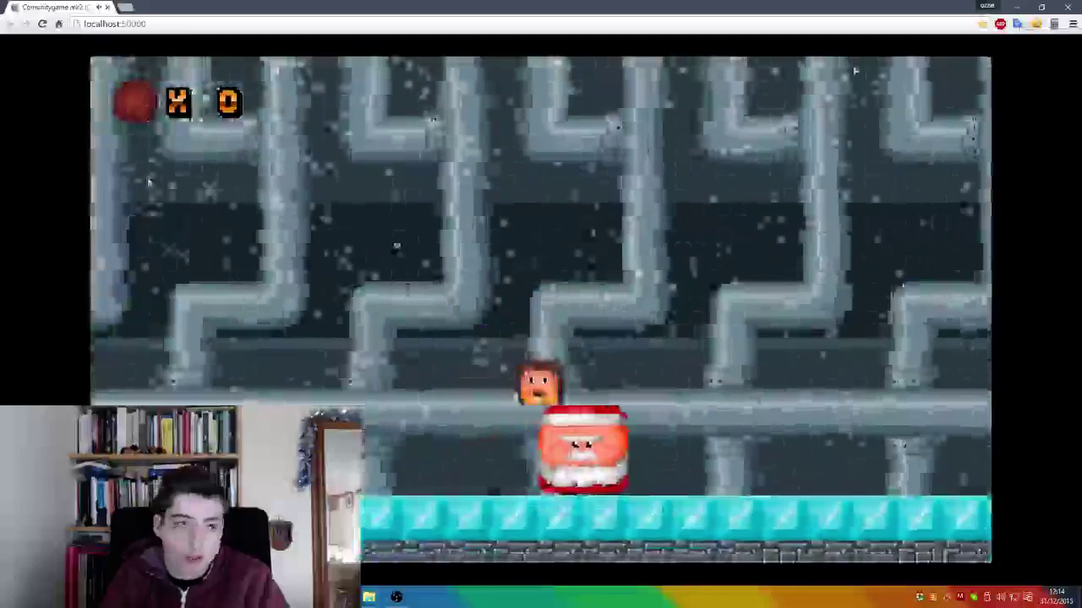
key(Up)
key(space)
key(Up)
key(space)
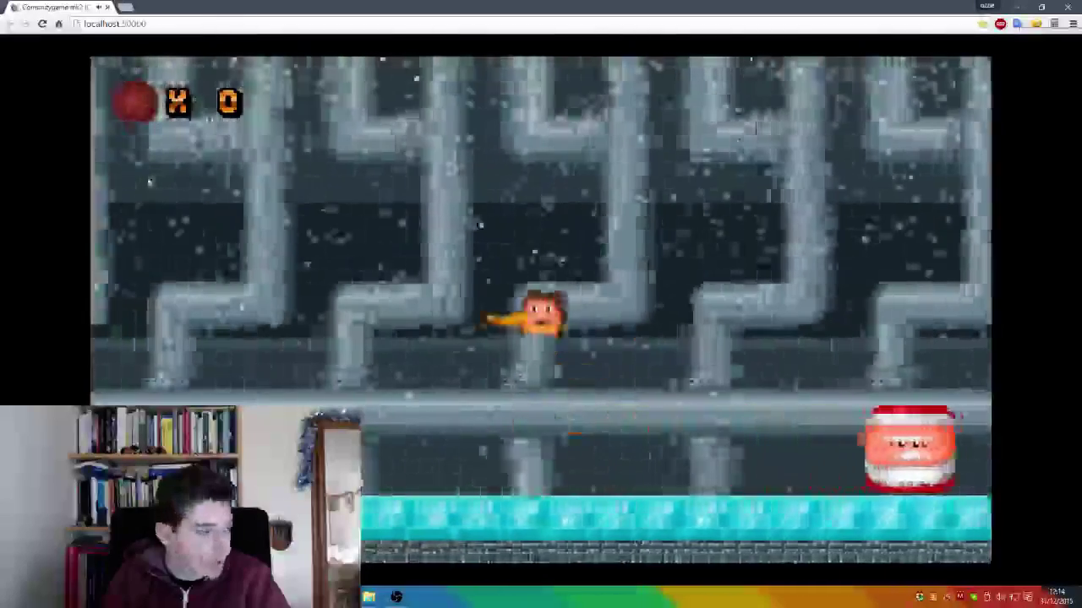
key(Up)
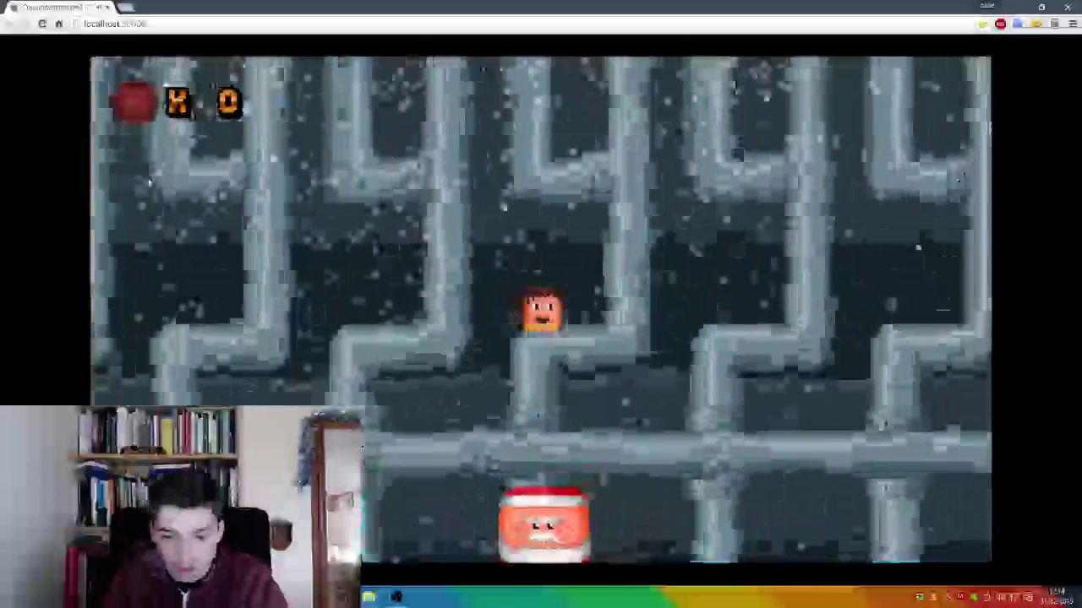
key(Left)
key(space)
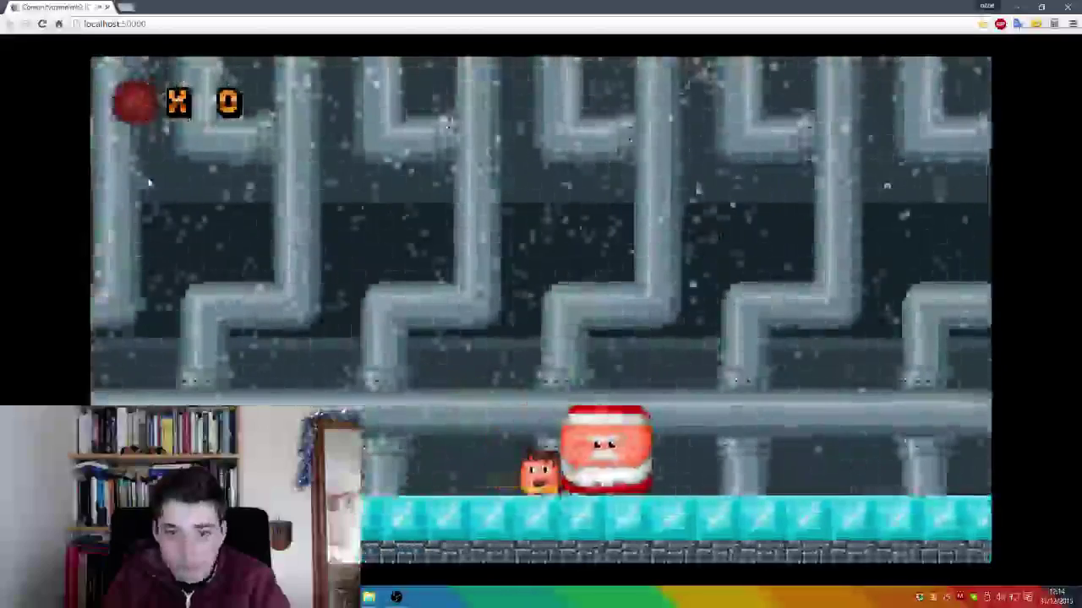
key(space)
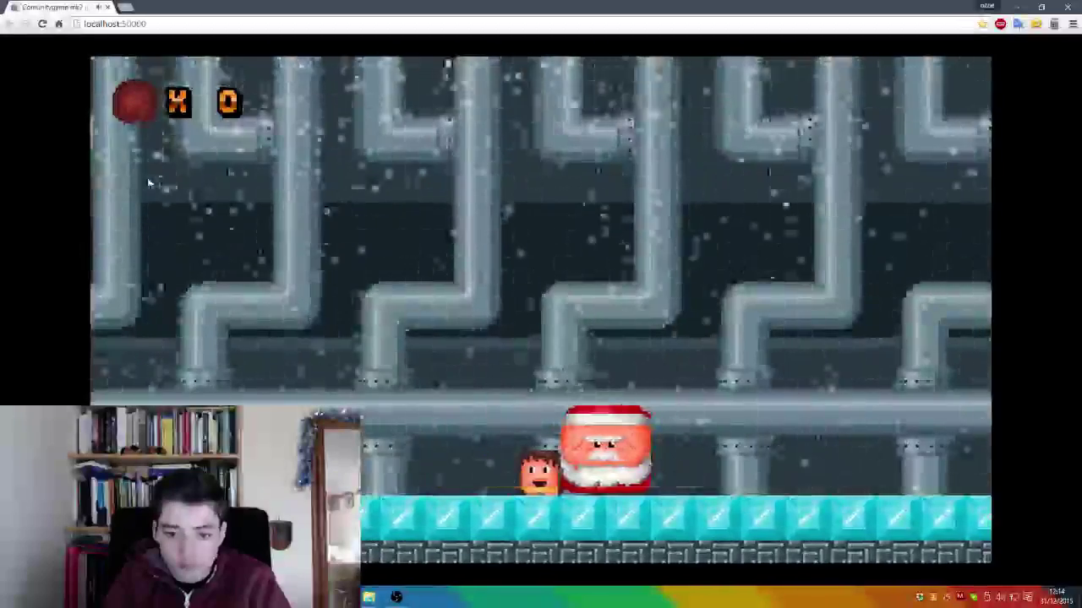
key(space)
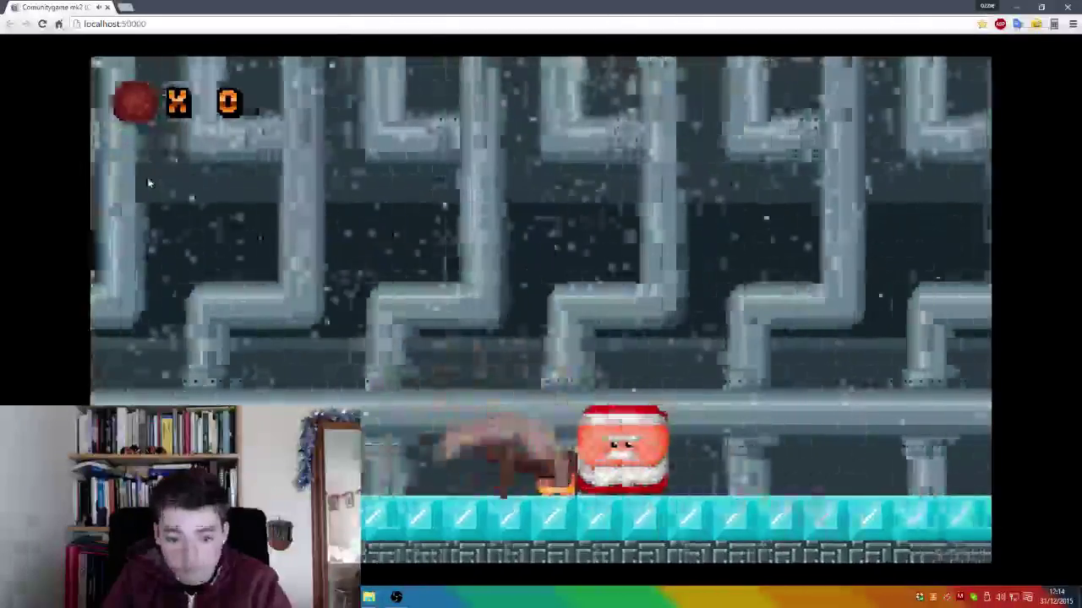
key(space)
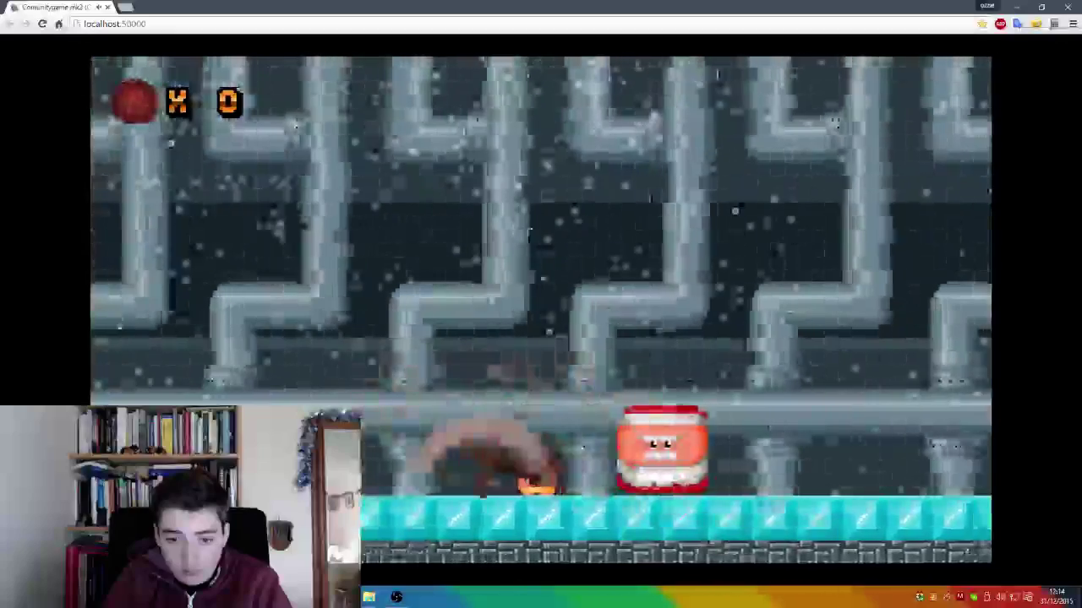
key(space)
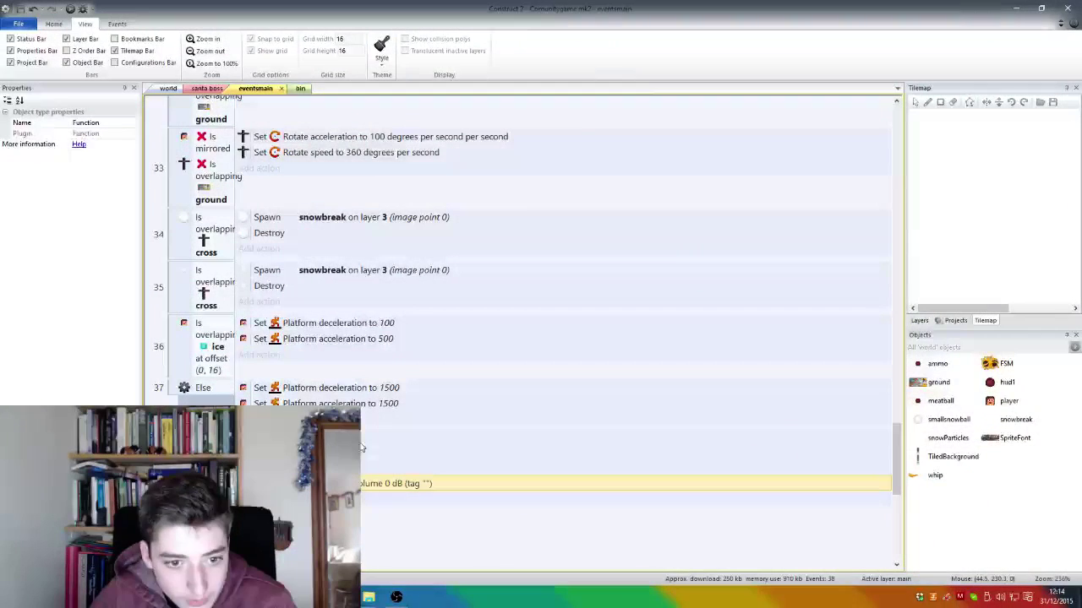
Step: Copy the cross ground collision event's Rotate speed, Rotate acceleration, Shake and Play actions into santa's cross collision event, replacing its Play action
scroll(365, 439, up, 2)
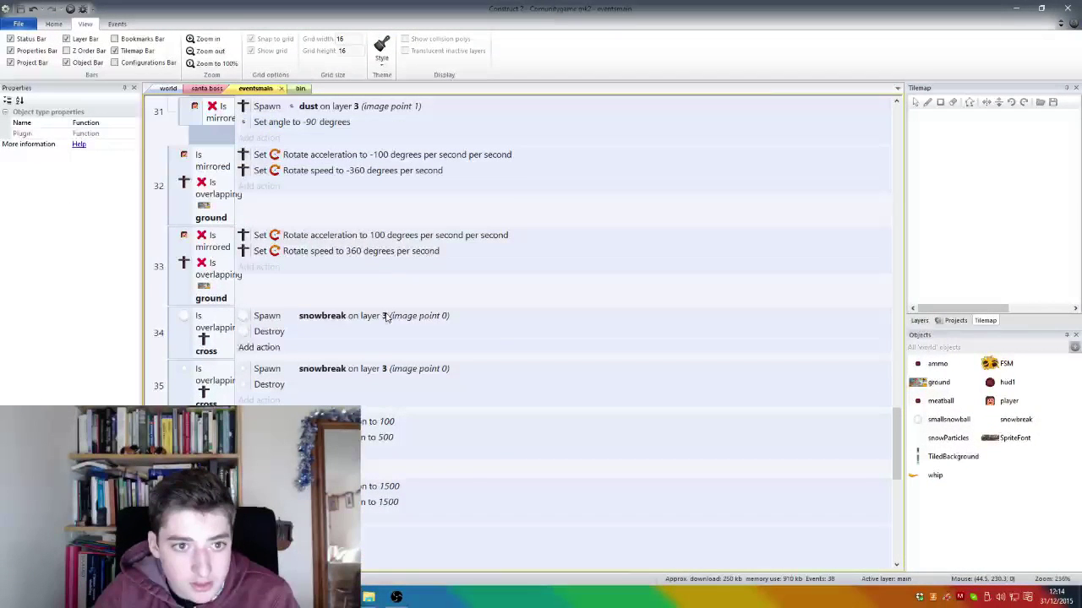
scroll(395, 248, up, 6)
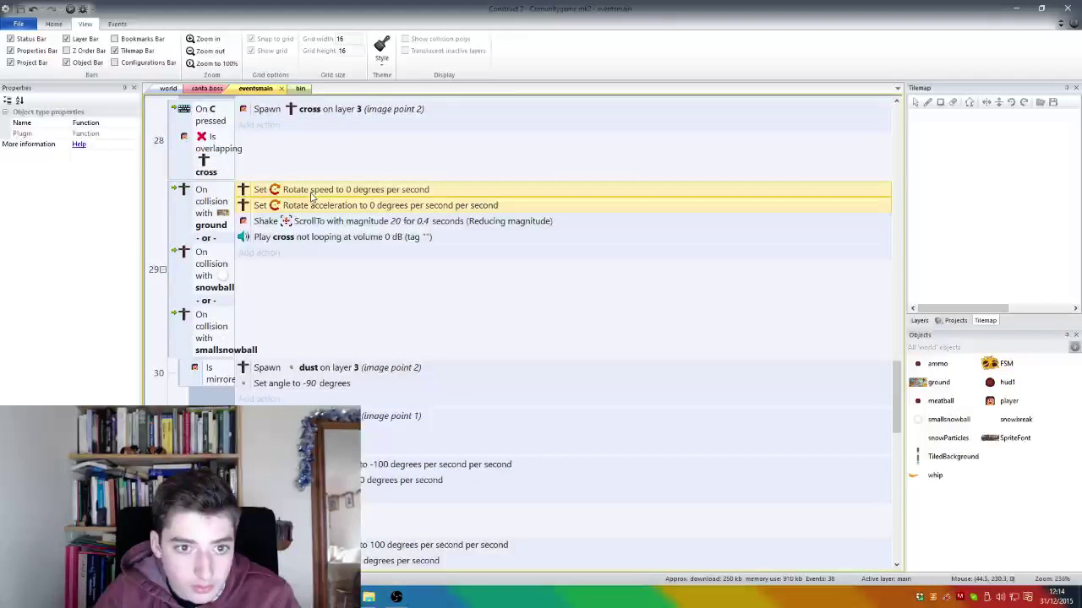
scroll(309, 207, down, 1)
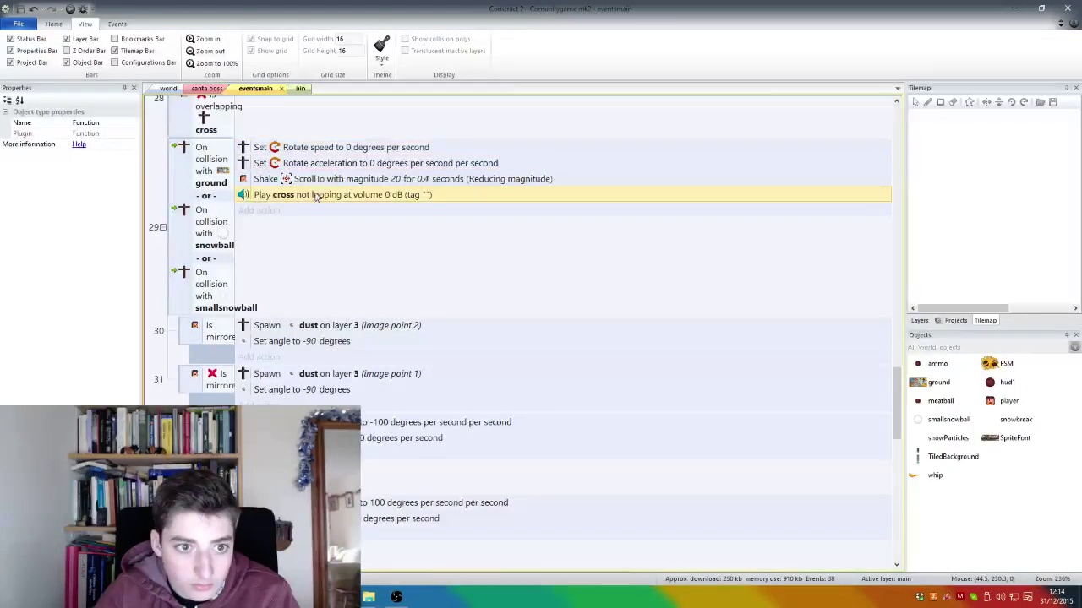
scroll(321, 152, down, 12)
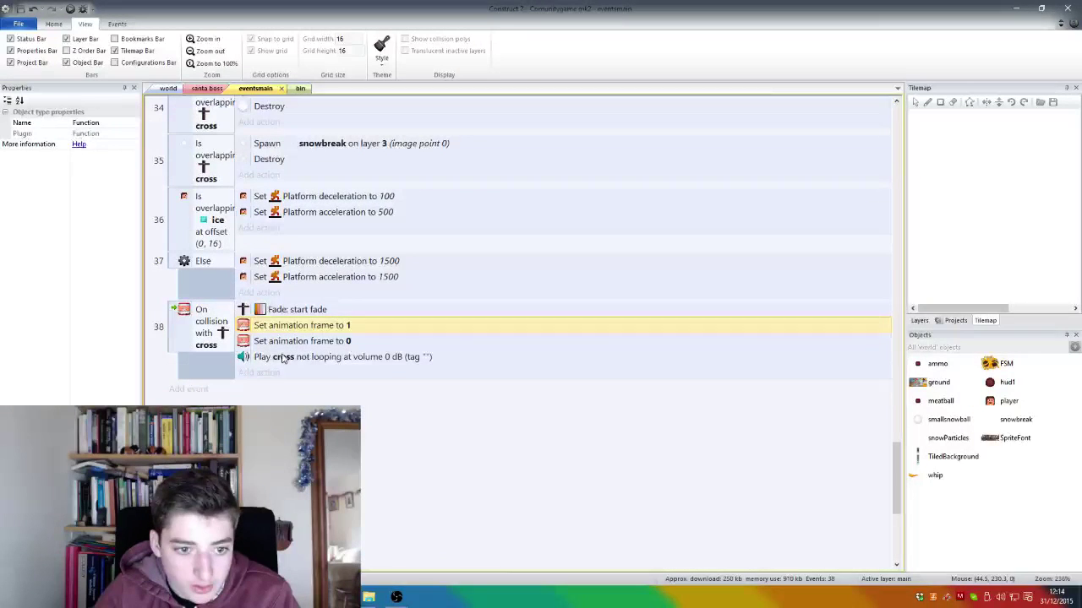
key(ctrl+v)
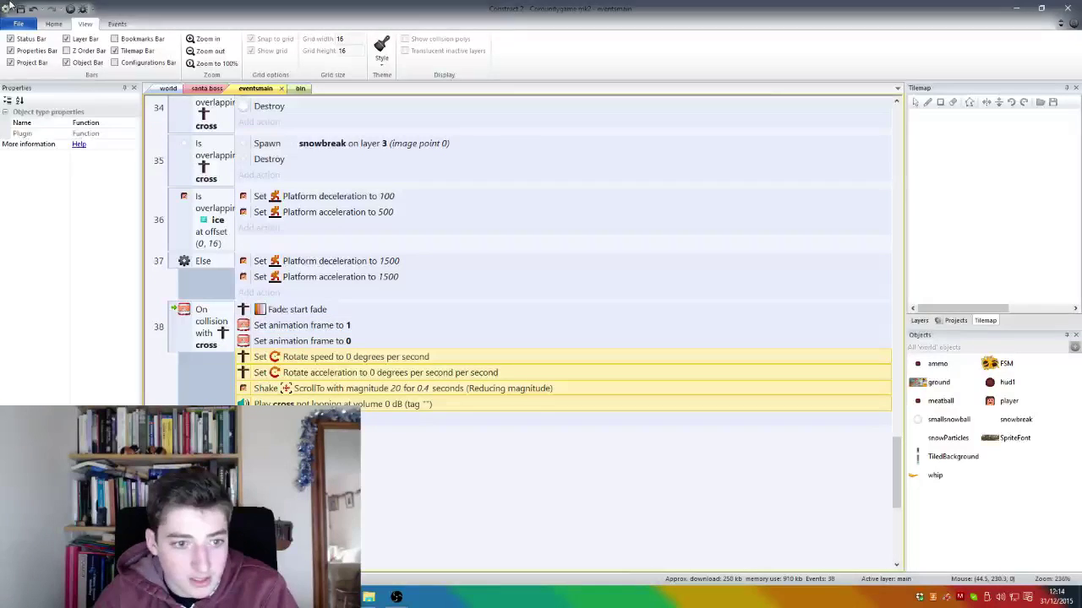
Step: Run the preview again and move the player up to santa to test the cross hit with the copied actions
key(F5)
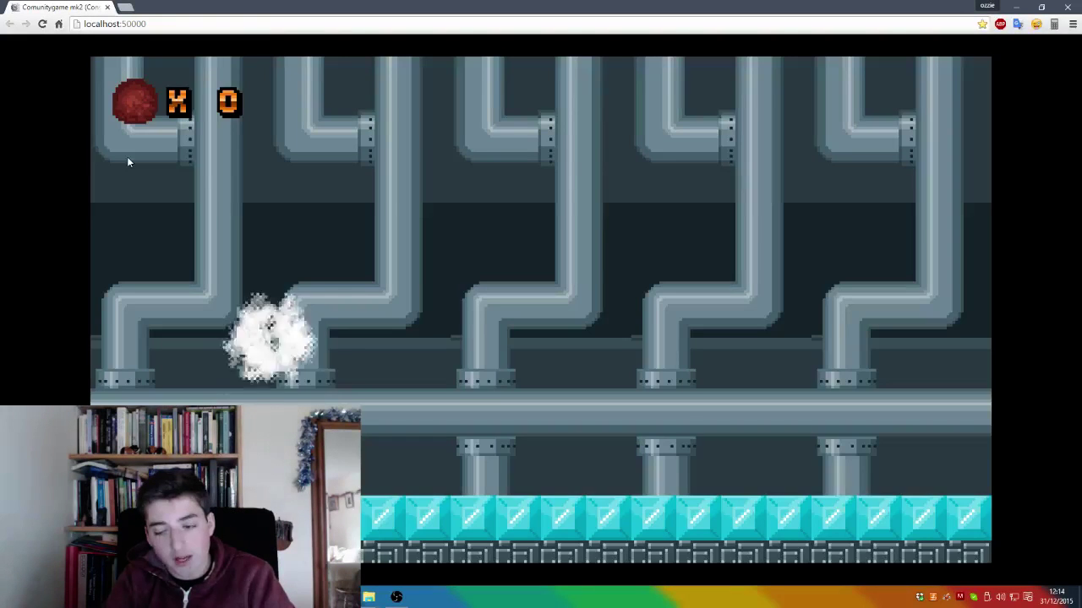
key(Right)
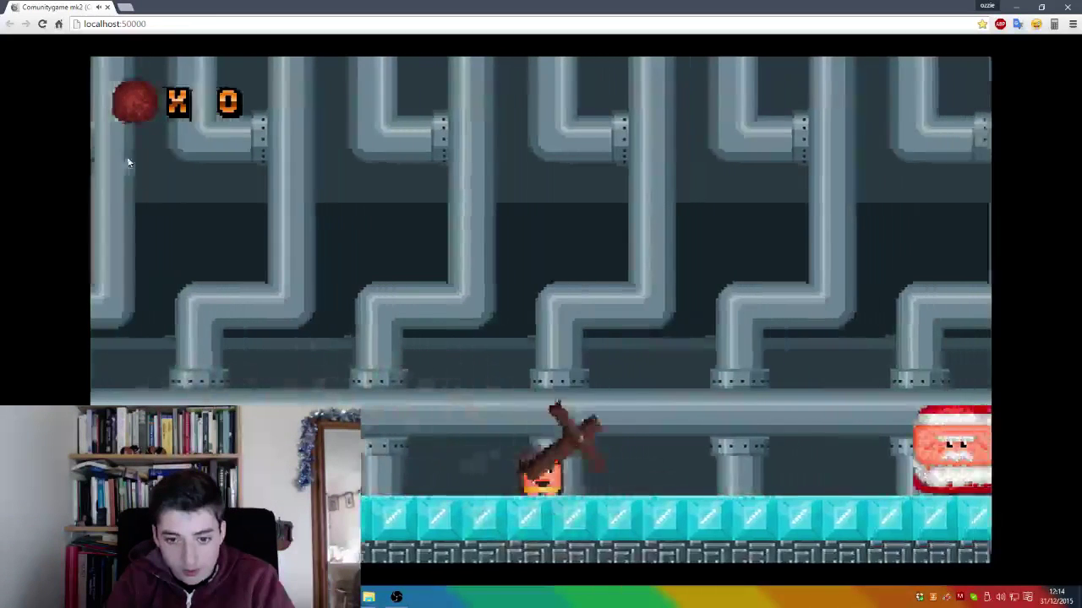
key(Right)
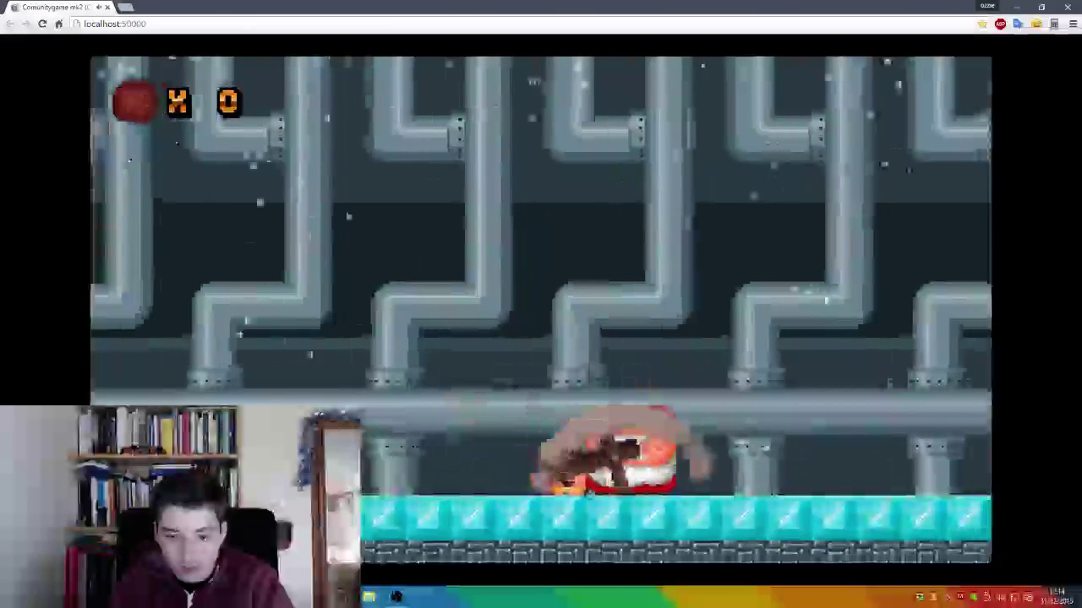
Step: Playtest the Santa boss fight by moving the player up against Santa while a cross attacks
key(Right)
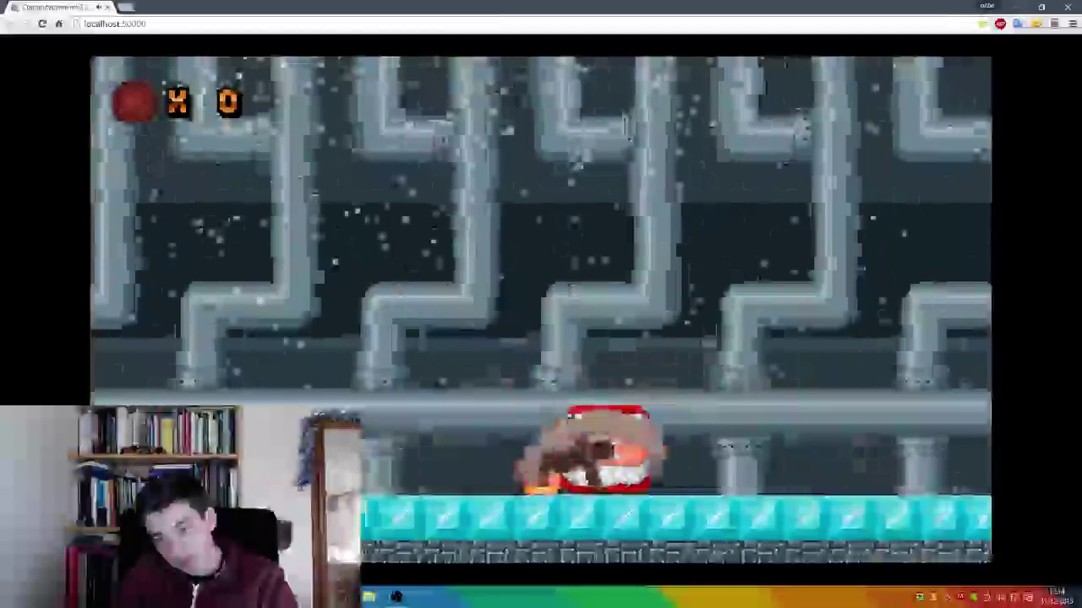
key(Right)
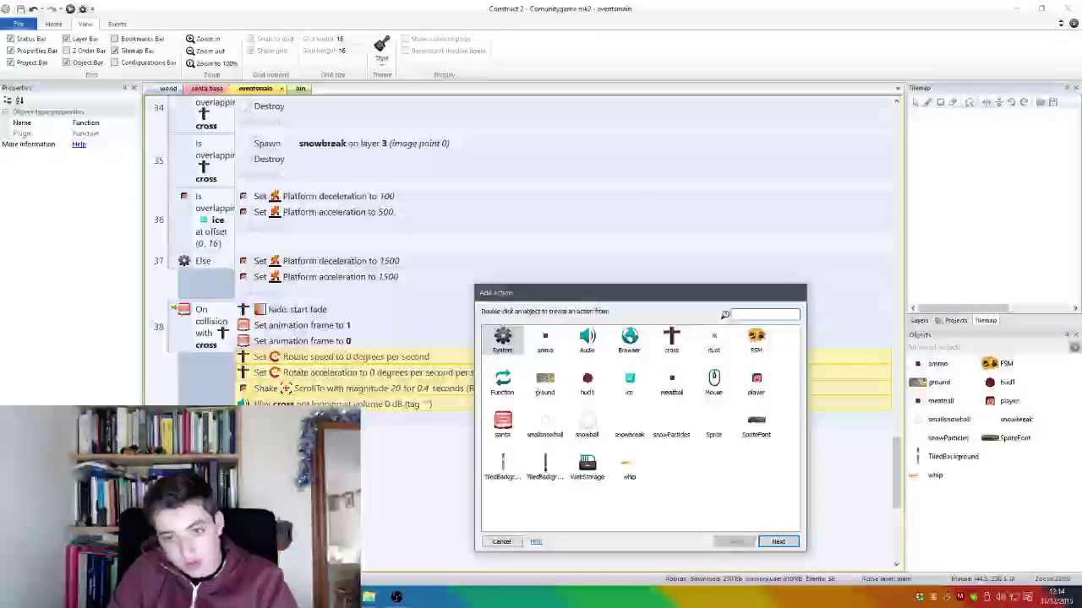
Step: Look through the actions available for the cross object for the Santa–cross collision event, without adding one
double_click(671, 338)
scroll(524, 422, down, 8)
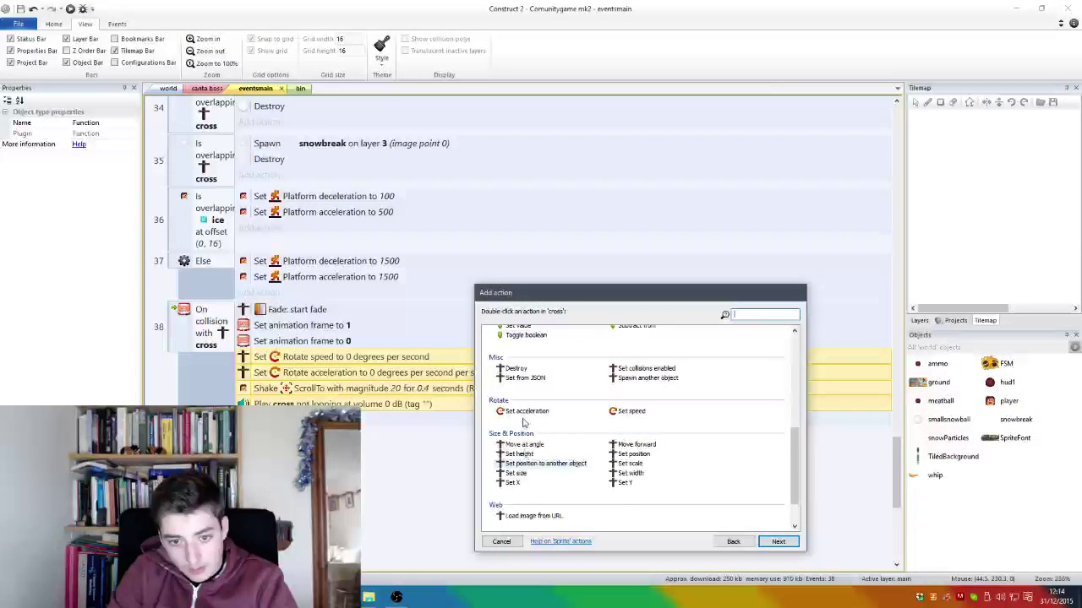
scroll(532, 421, down, 2)
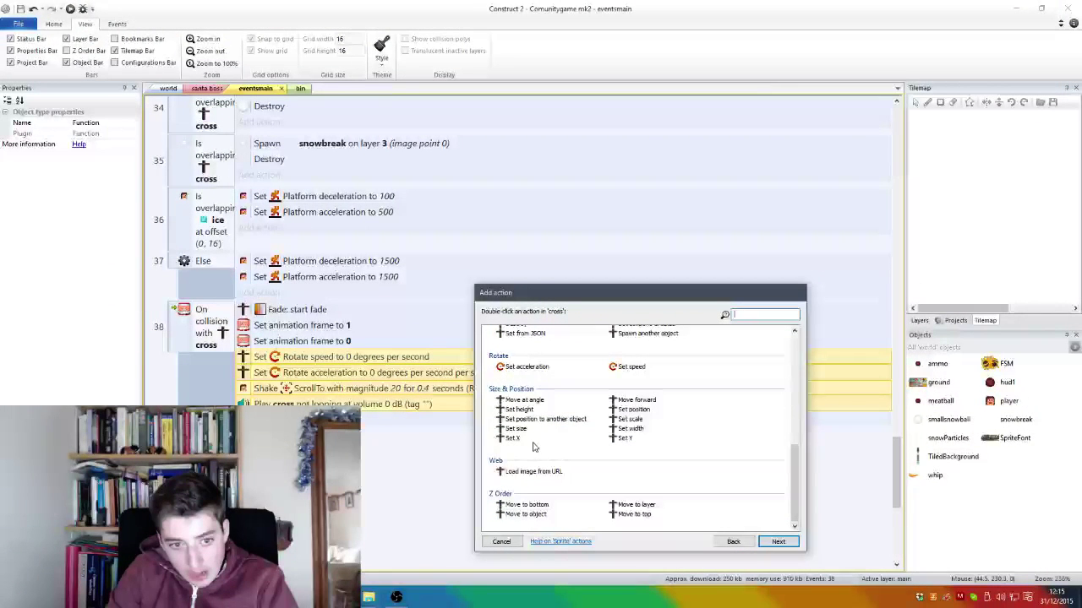
scroll(550, 478, down, 5)
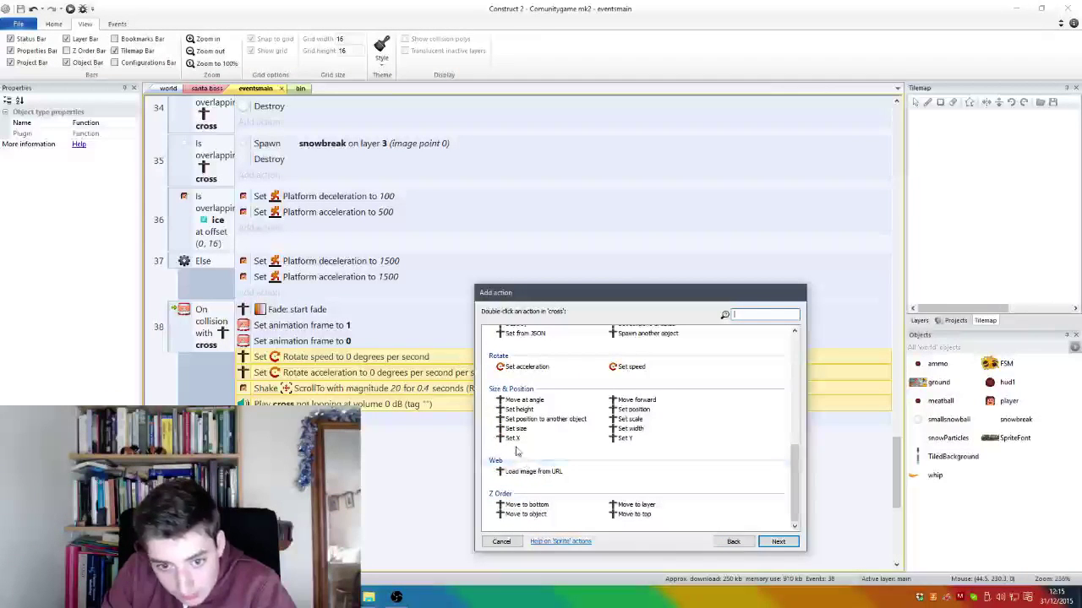
key(Escape)
double_click(362, 416)
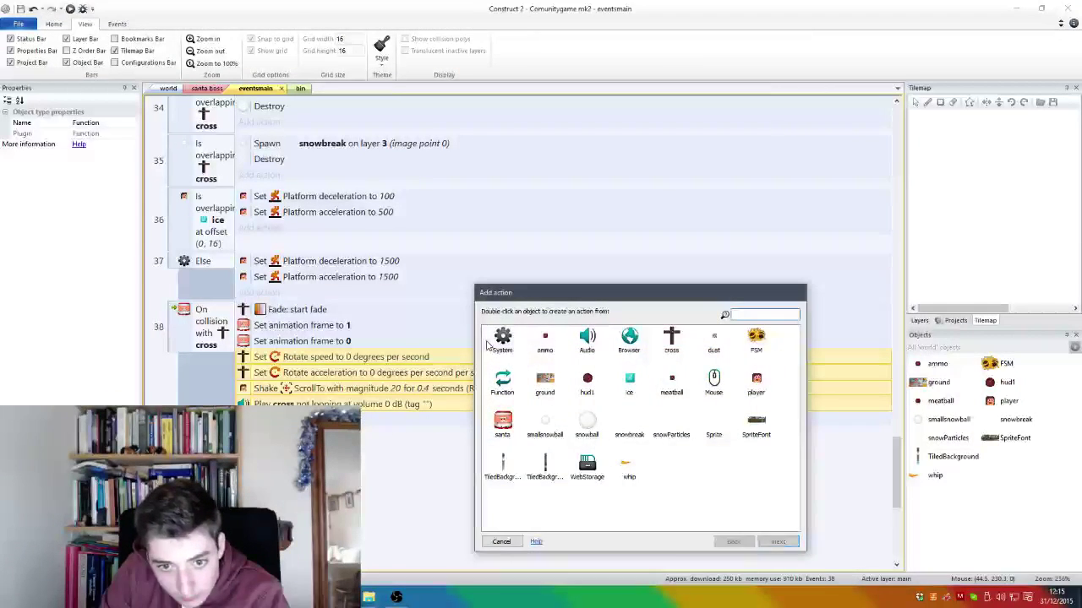
double_click(676, 334)
scroll(549, 444, down, 5)
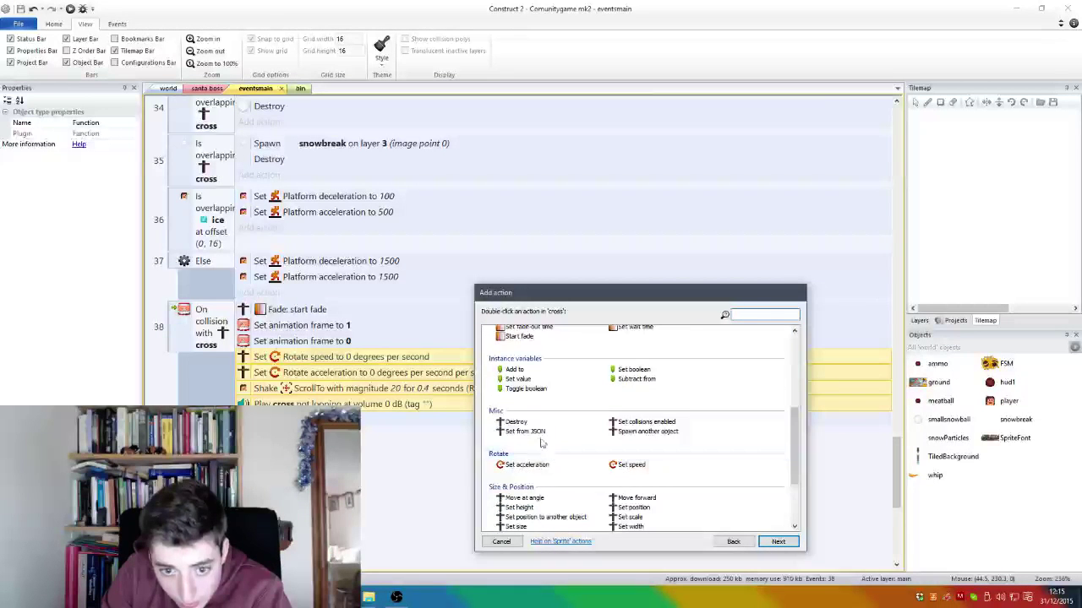
key(Escape)
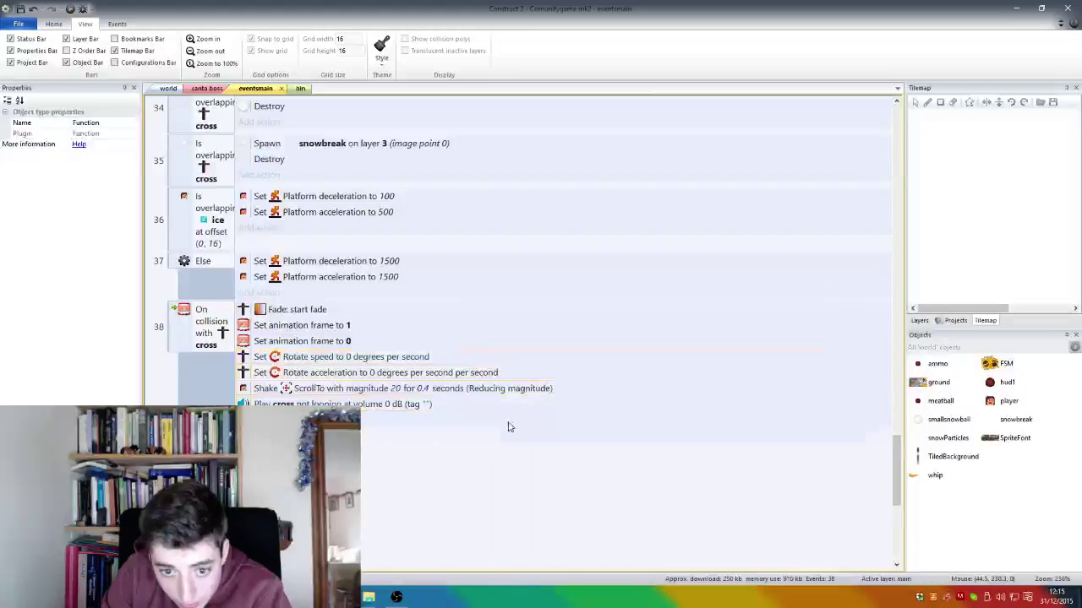
Step: Preview the game, test the cross attacks with the player moving close to Santa, and return to the event sheet
click(71, 9)
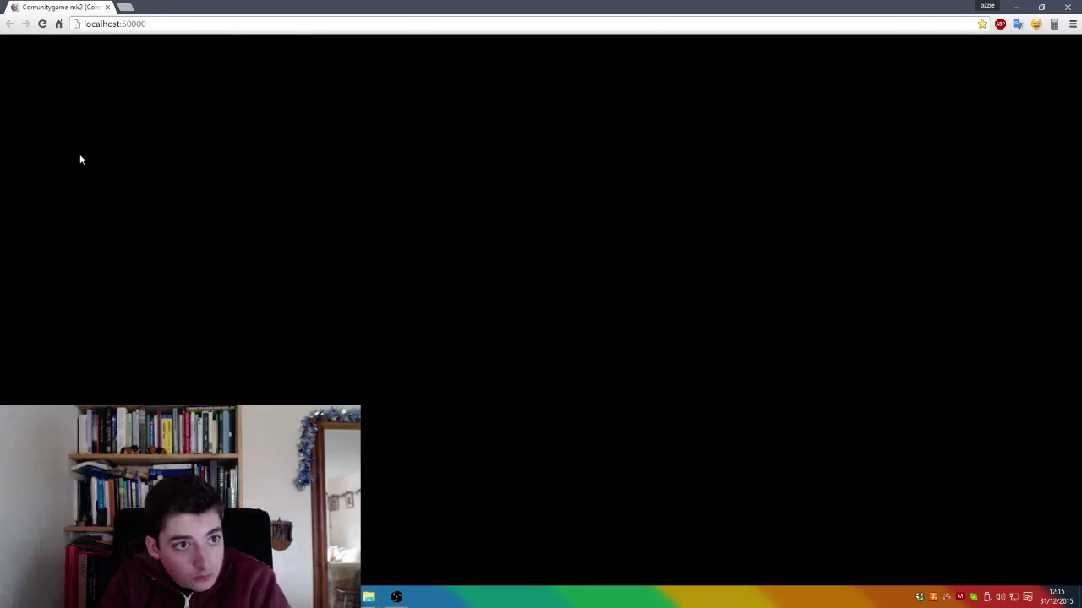
key(Right)
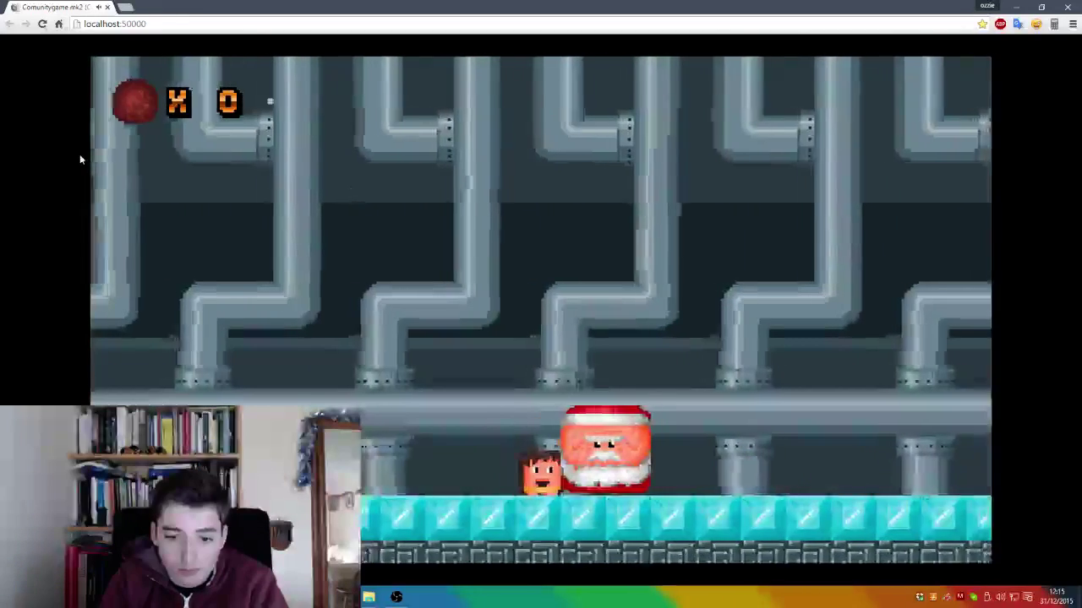
key(Left)
key(Right)
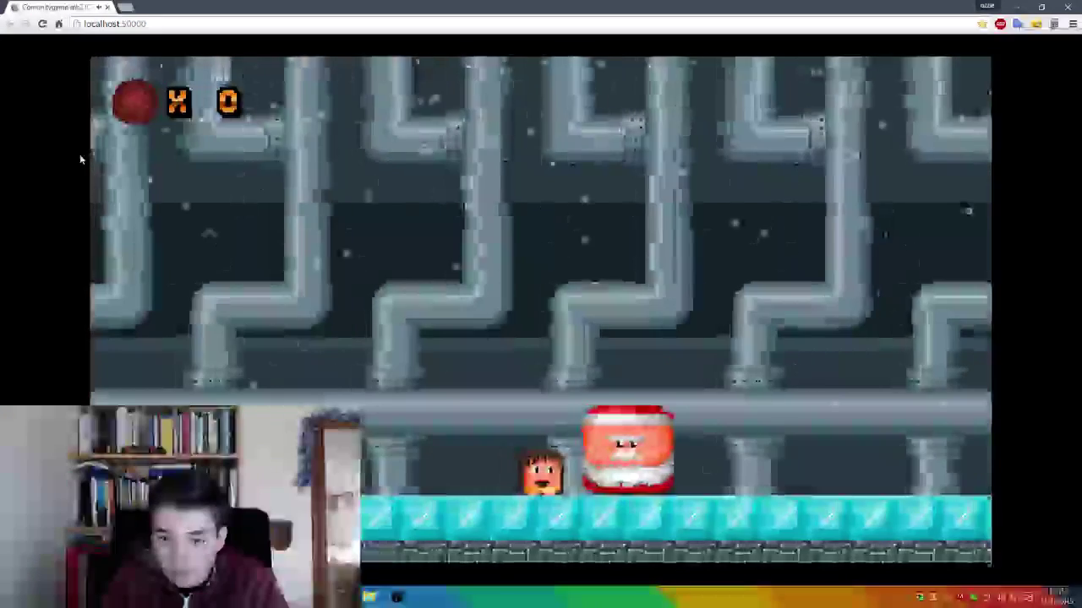
key(space)
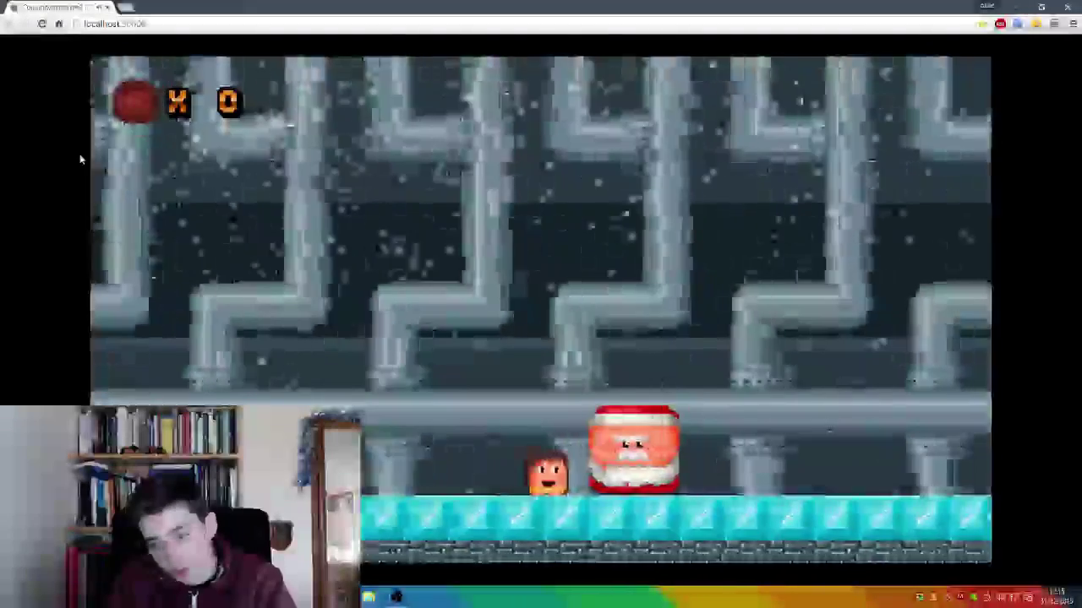
key(Left)
key(space)
key(Left)
key(Right)
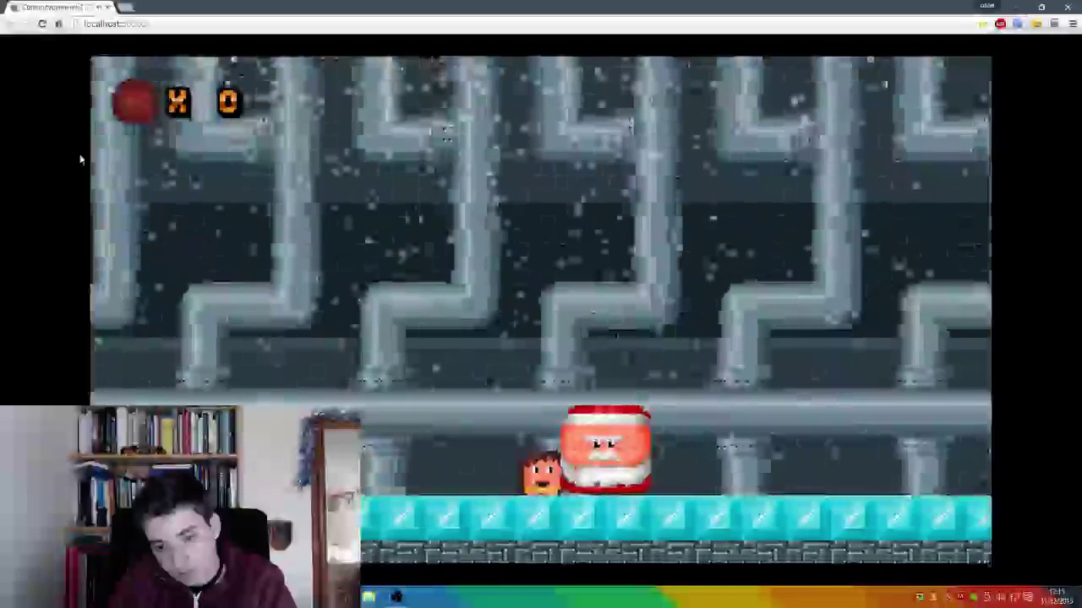
key(Left)
key(Right)
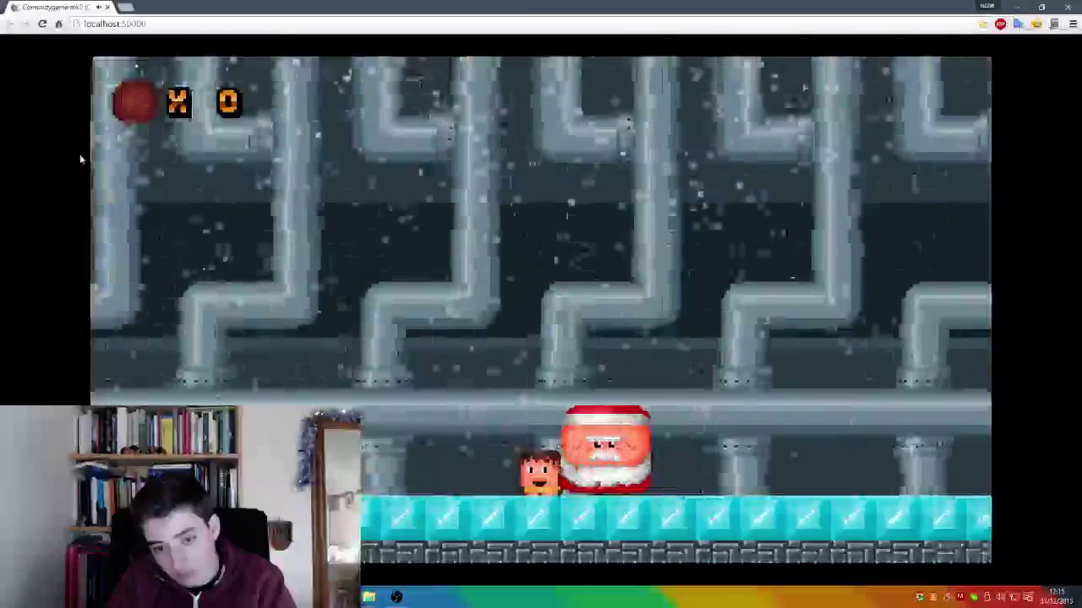
key(Left)
key(alt+Tab)
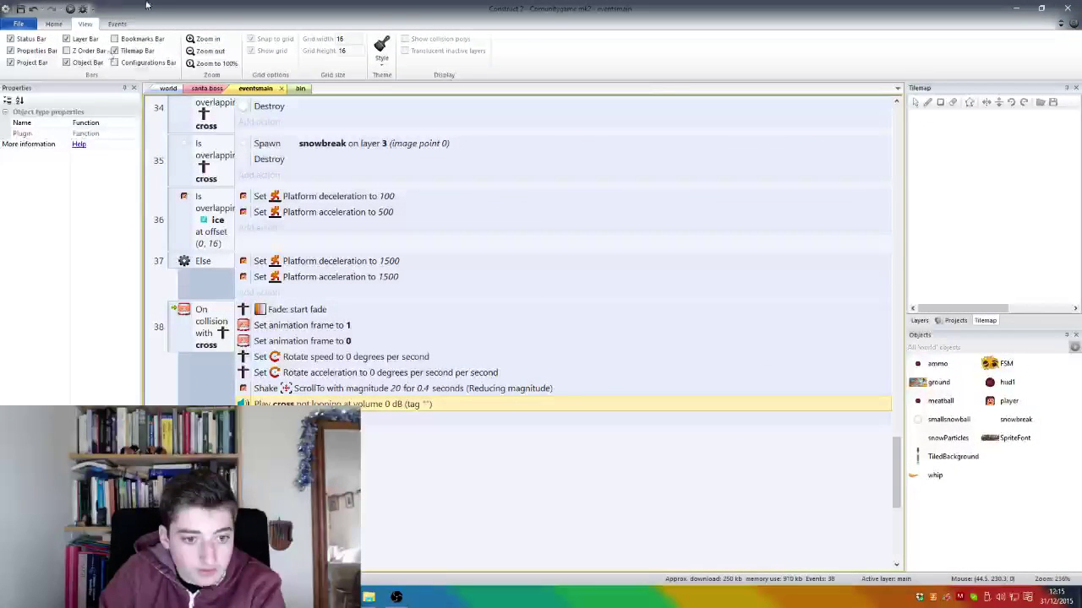
Step: Run the game preview again and bring the player up to Santa to trigger the cross attack
click(70, 10)
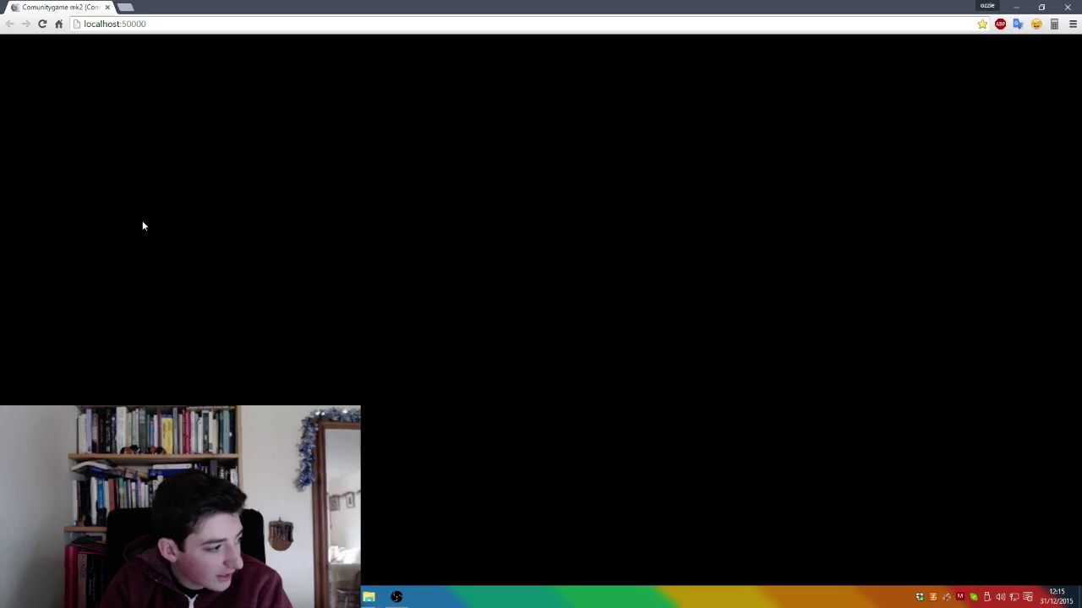
key(Right)
key(Up)
key(Up)
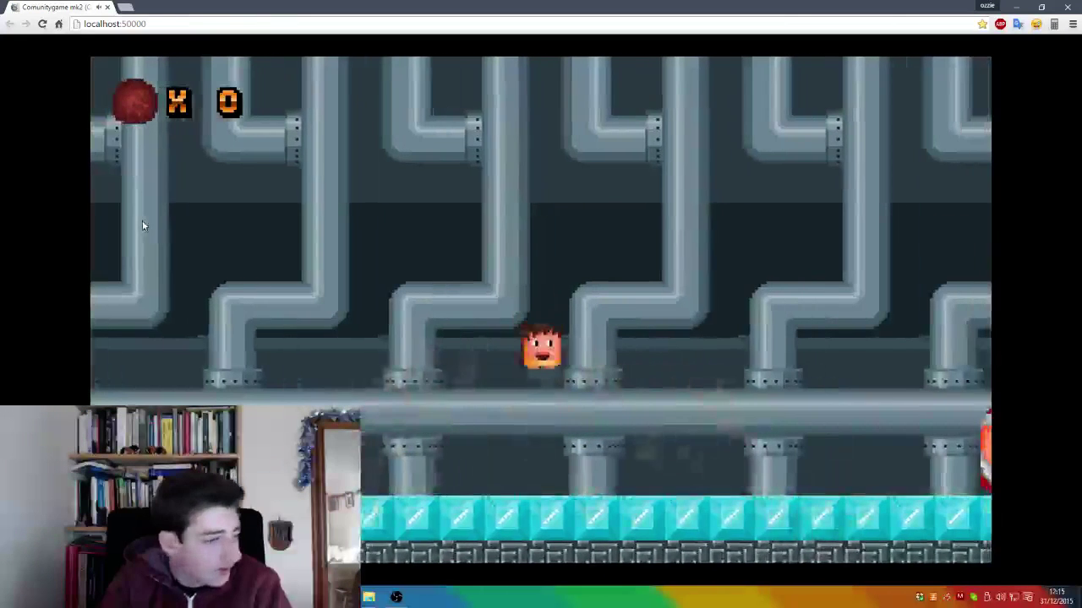
key(Right)
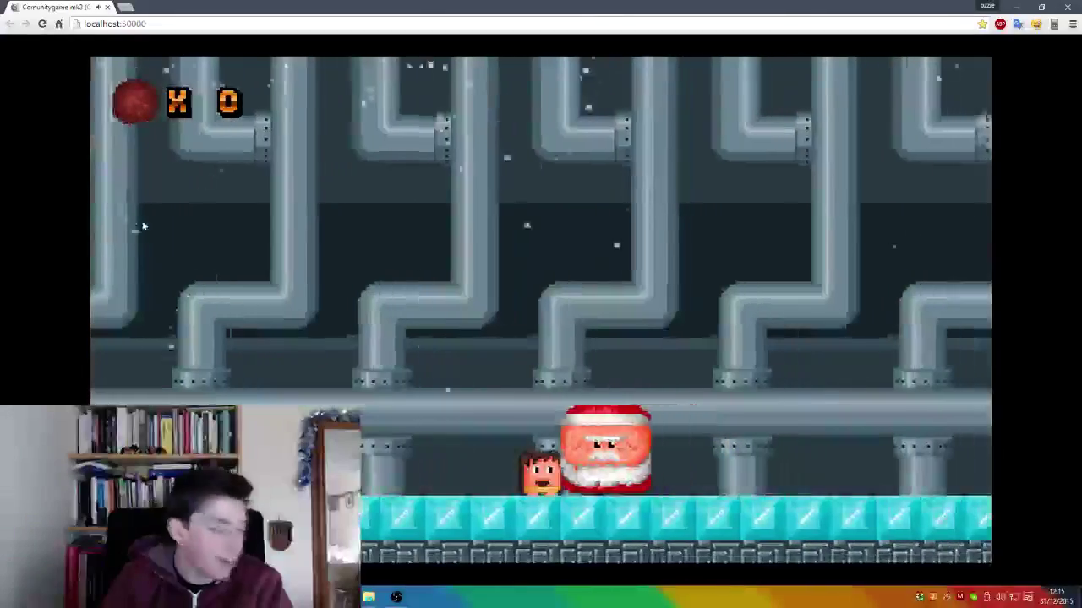
key(Up)
key(Left)
key(Right)
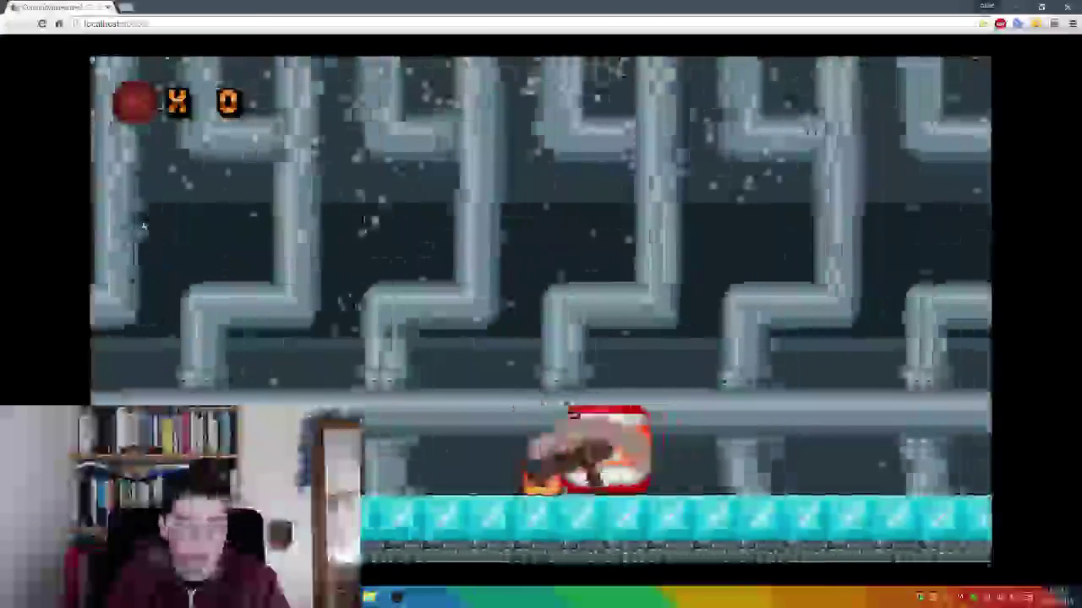
Step: Test the cross attacks while jumping the player around and over Santa to both of his sides
key(Left)
key(Up)
key(Right)
key(Left)
key(Up)
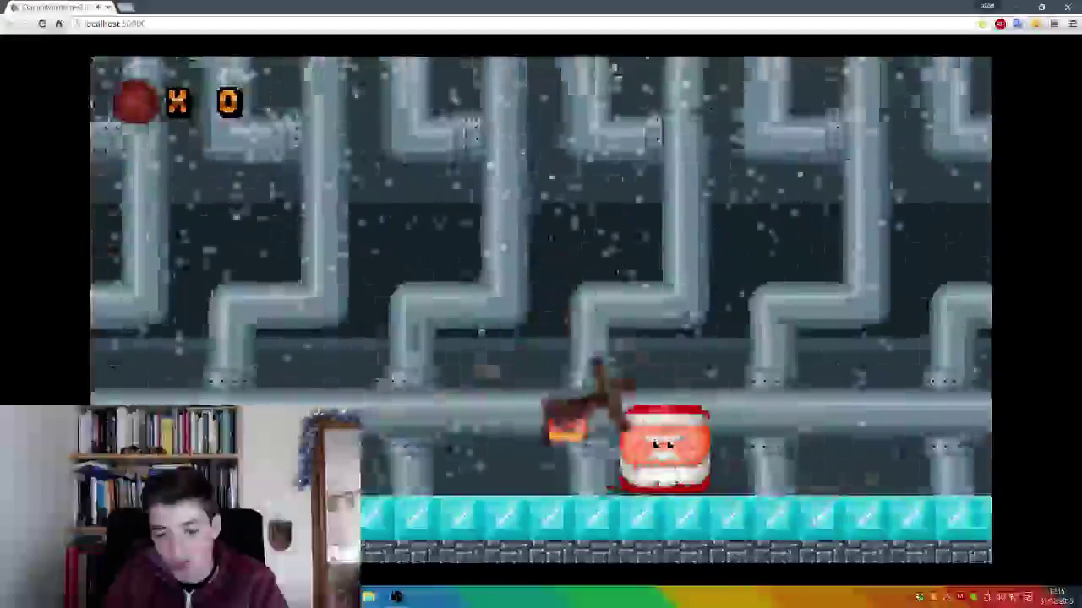
key(Right)
key(Left)
key(Up)
key(Right)
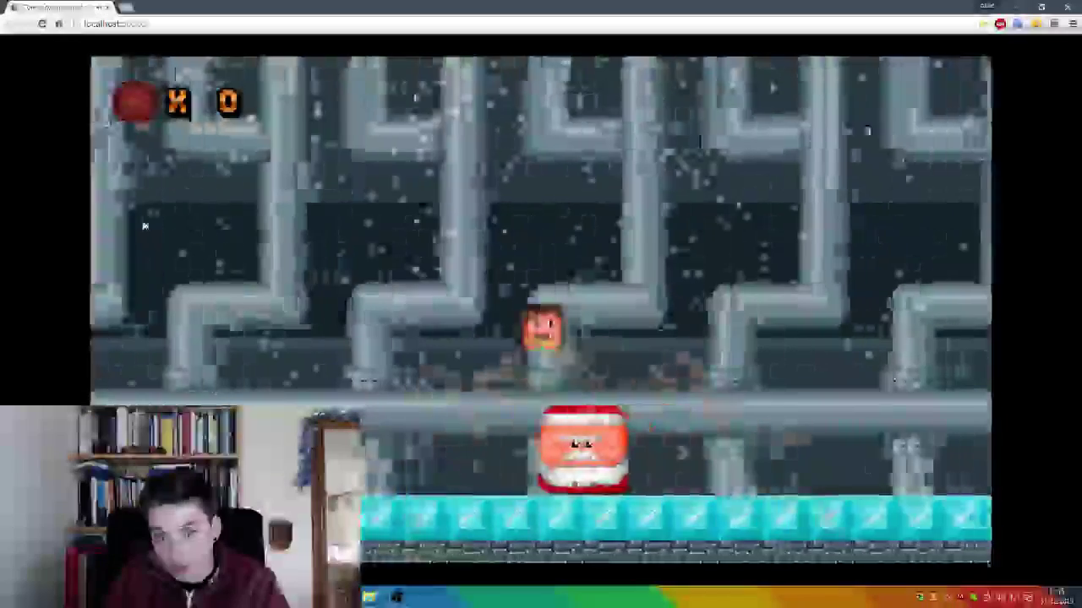
key(Left)
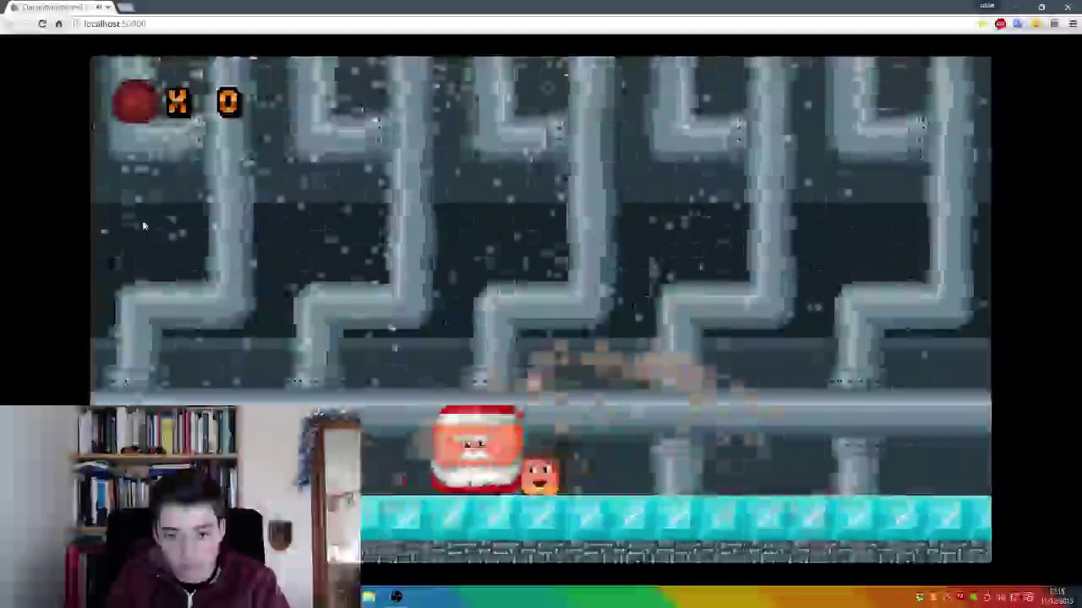
key(Right)
key(Up)
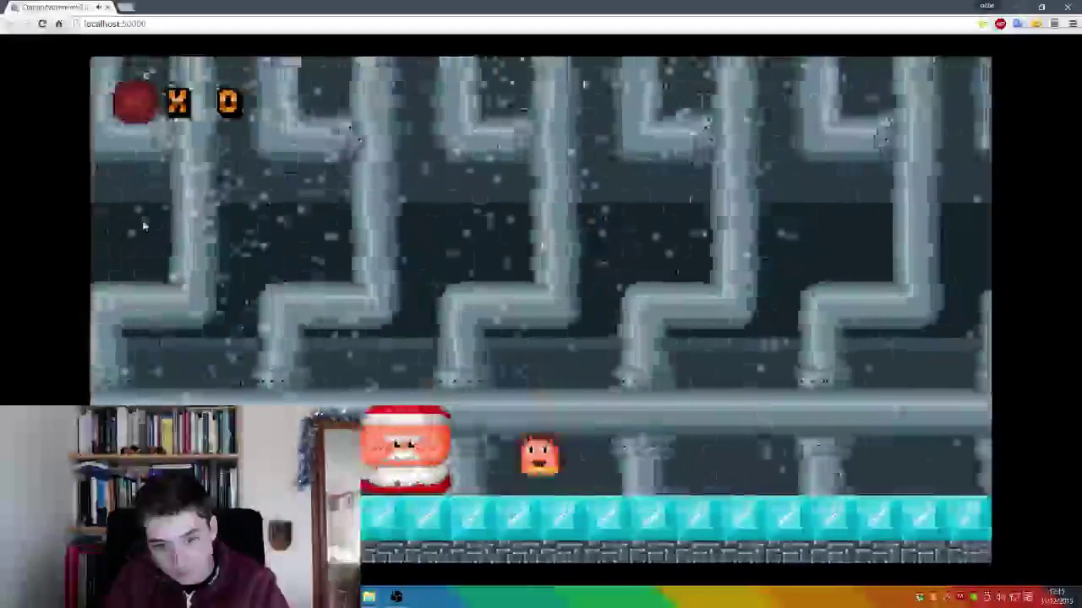
key(Left)
key(Right)
key(Up)
Step: Test the player's whip attack against Santa while crosses keep attacking
key(space)
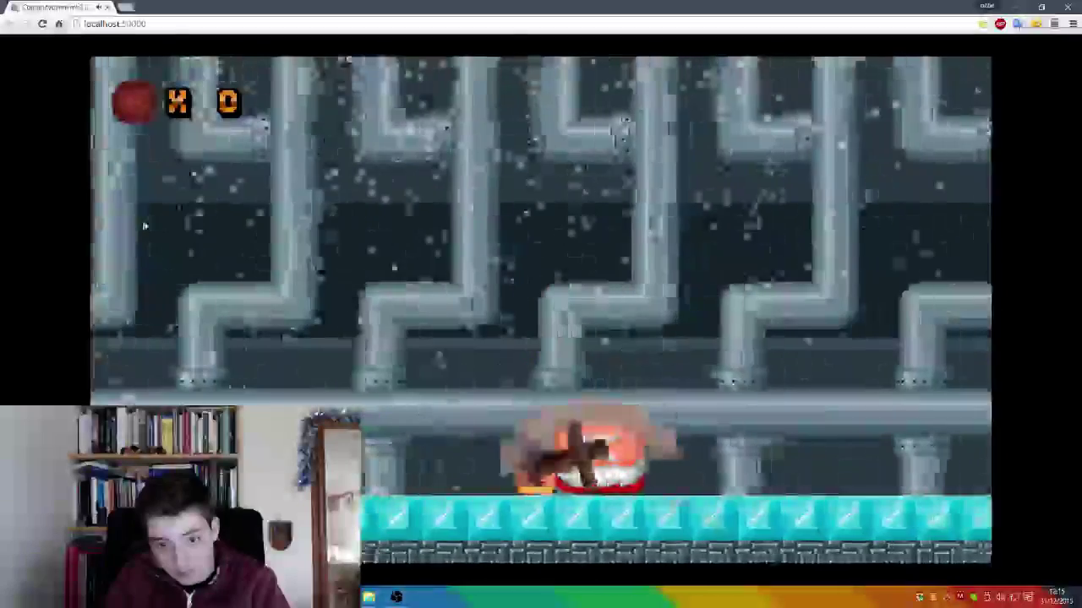
key(space)
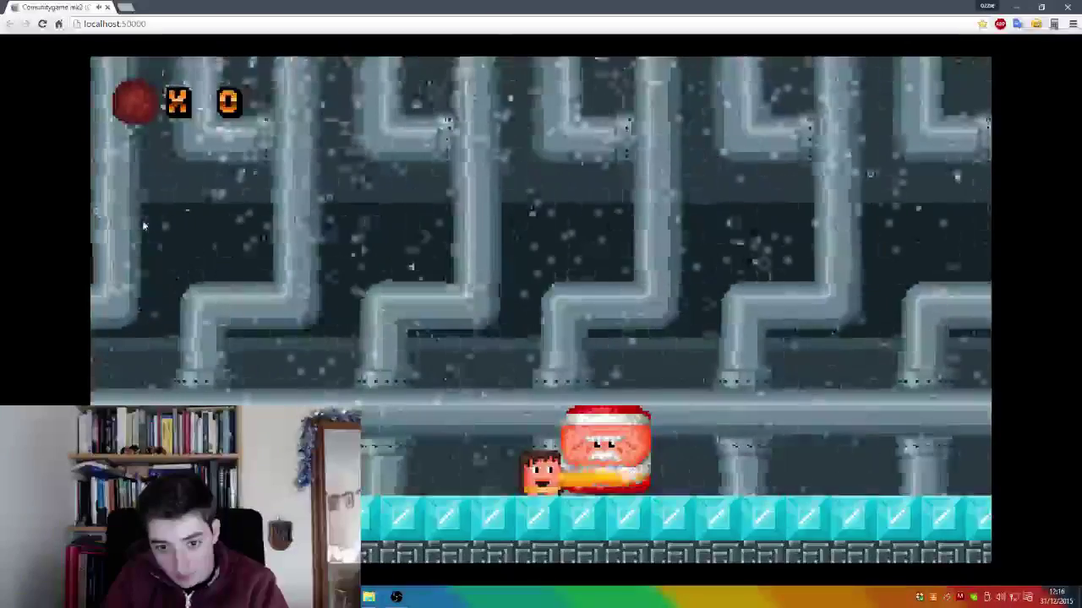
key(space)
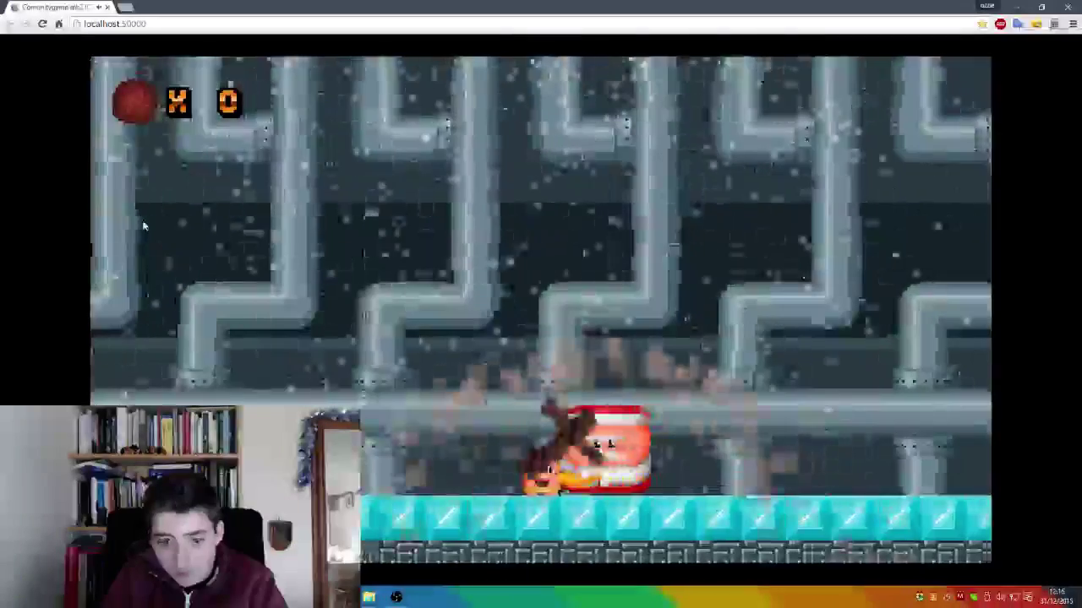
key(Left)
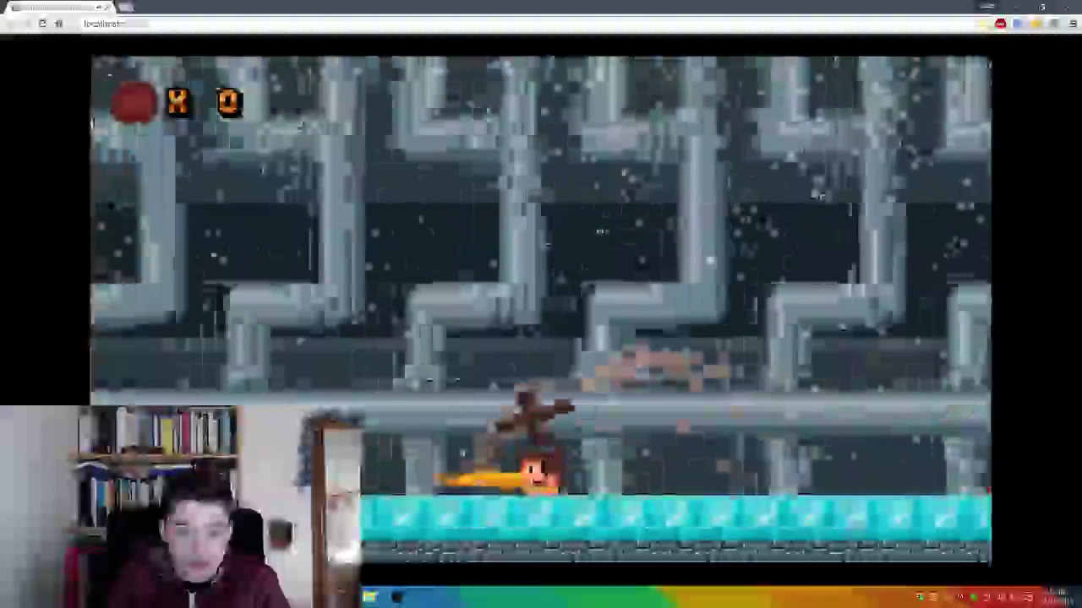
key(Right)
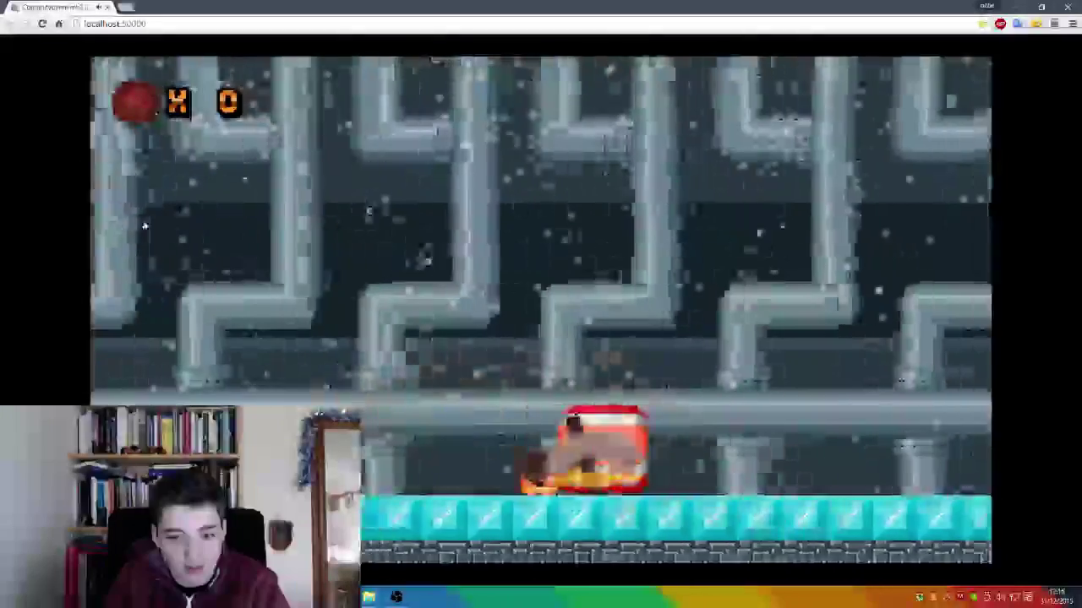
Step: Test the cross attacks while moving the player away from Santa, whipping and jumping on the icy floor
key(Left)
key(Left)
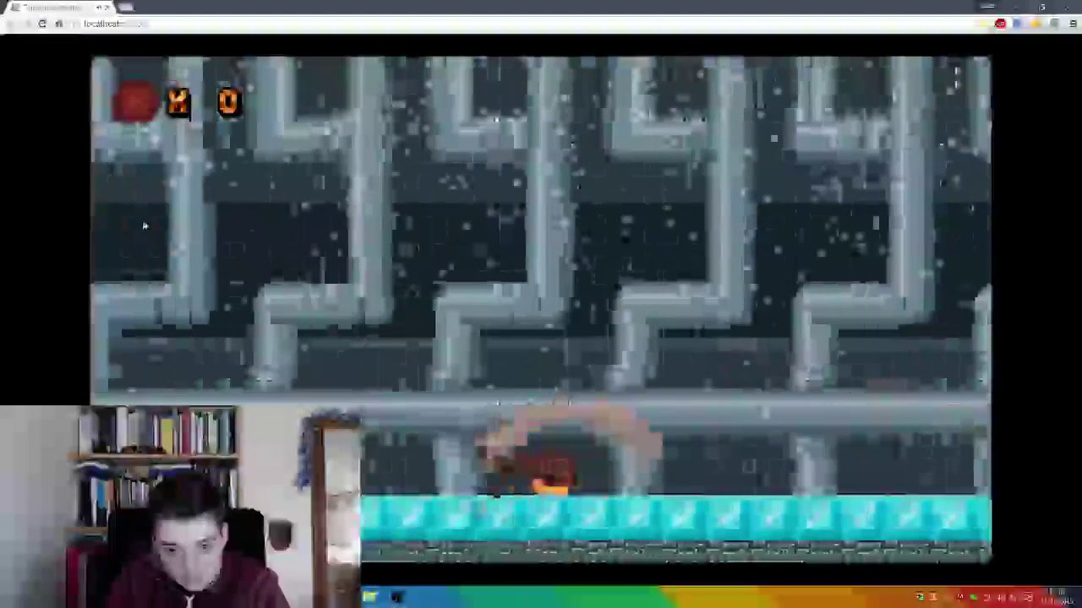
key(Right)
key(space)
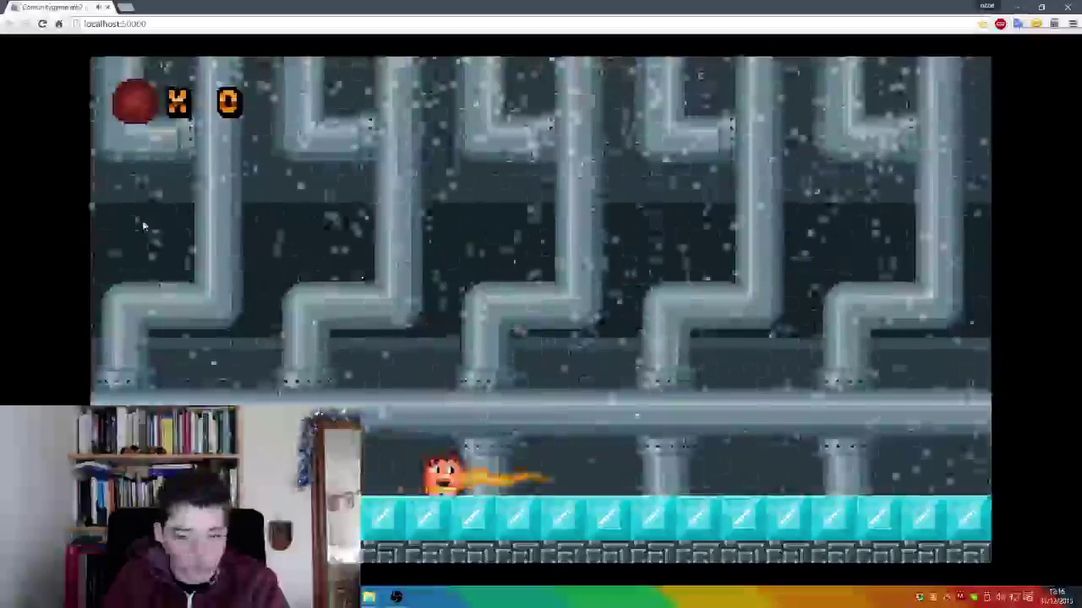
key(Right)
key(Up)
key(Left)
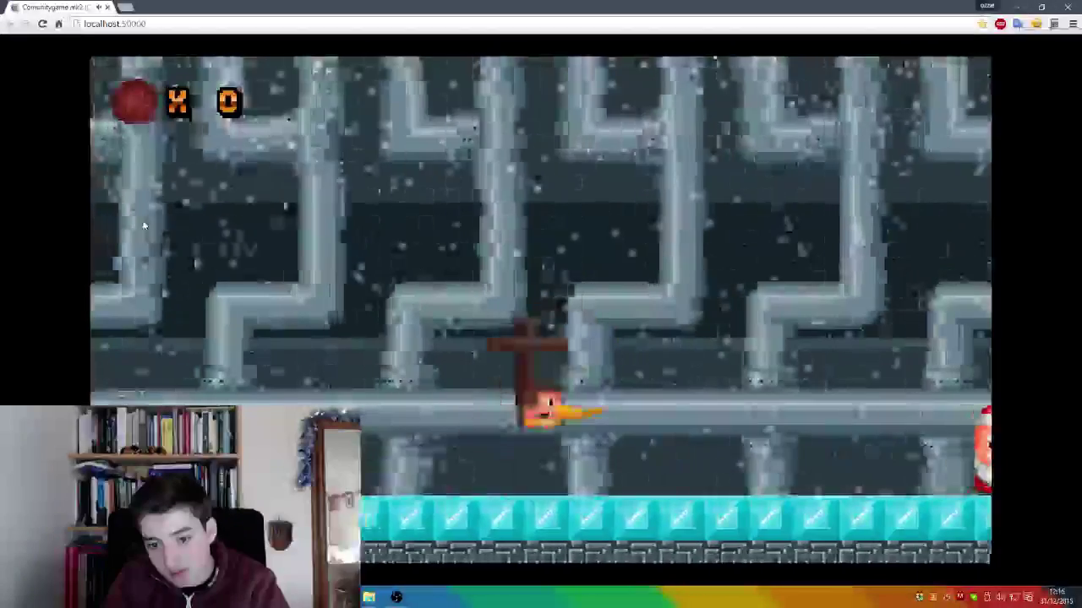
key(Up)
key(Right)
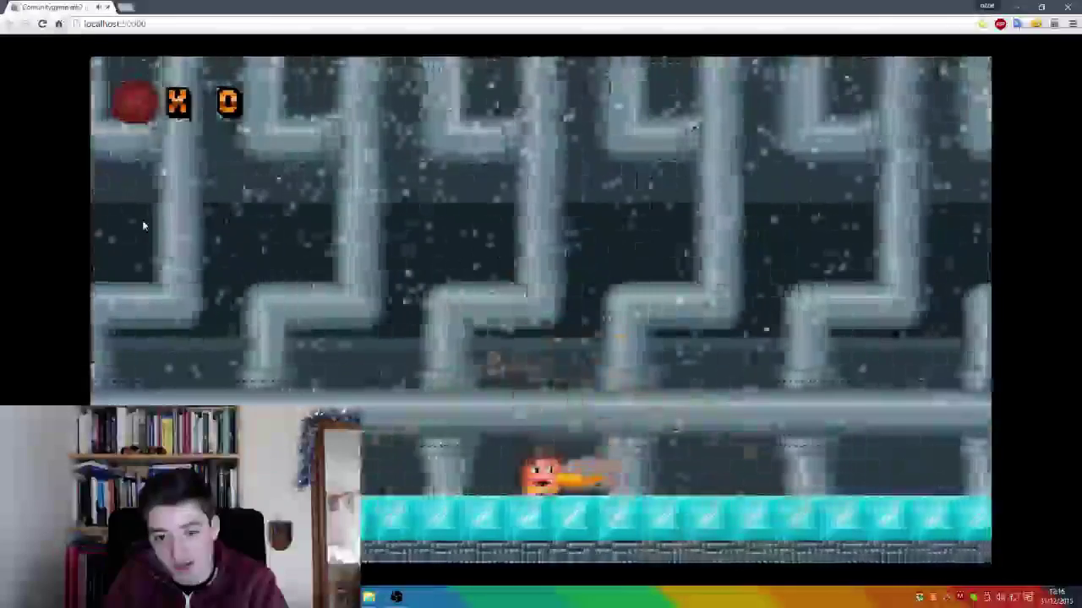
Step: Test how the crosses follow the player during repeated jumps and direction changes at a distance from Santa
key(Up)
key(Left)
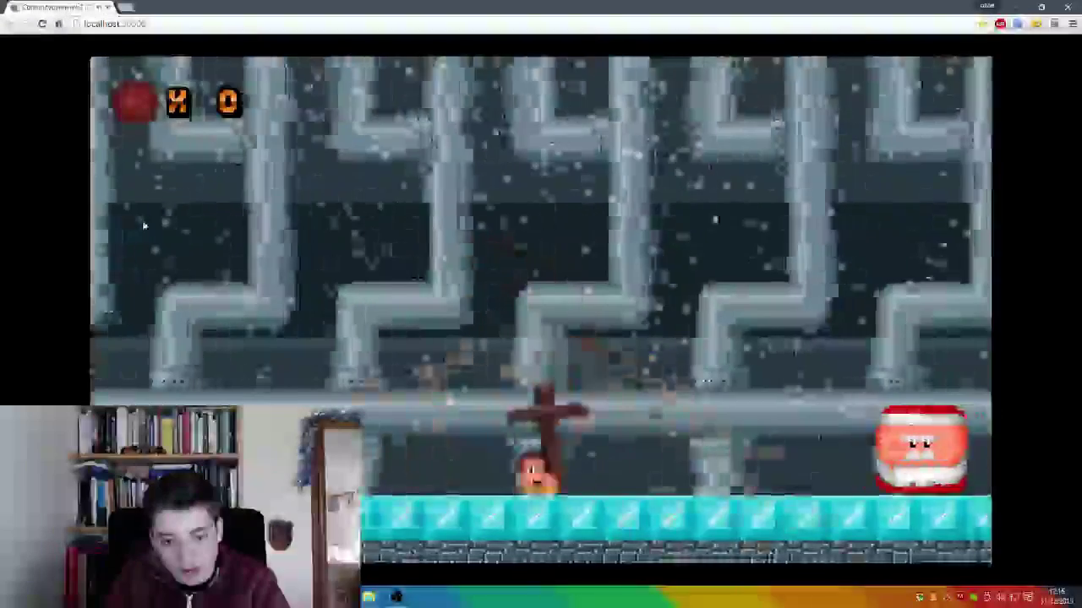
key(Up)
key(Left)
key(Right)
key(Left)
key(Up)
key(Left)
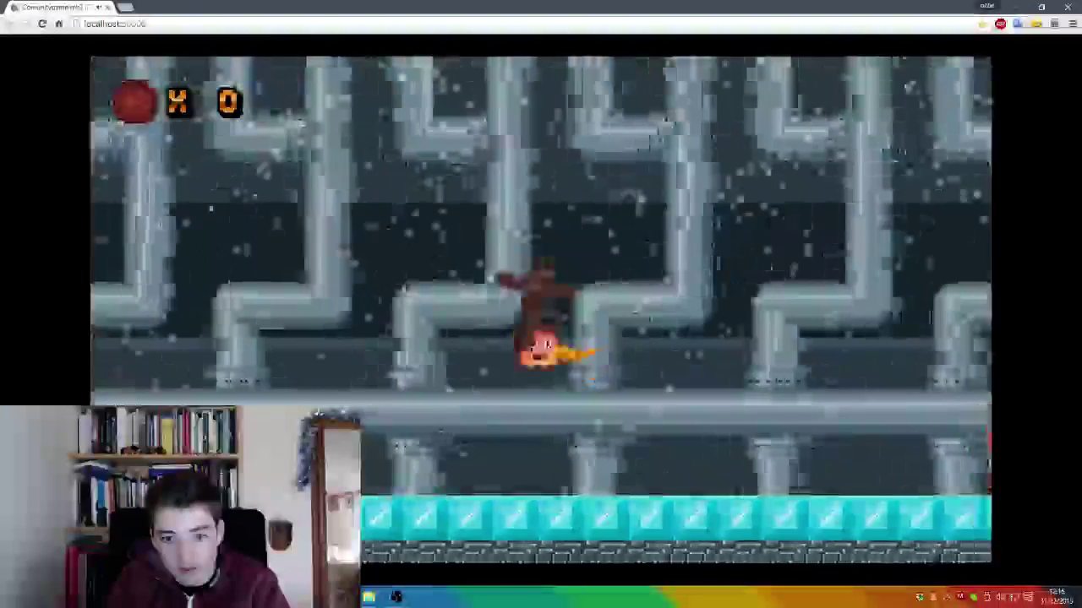
key(Up)
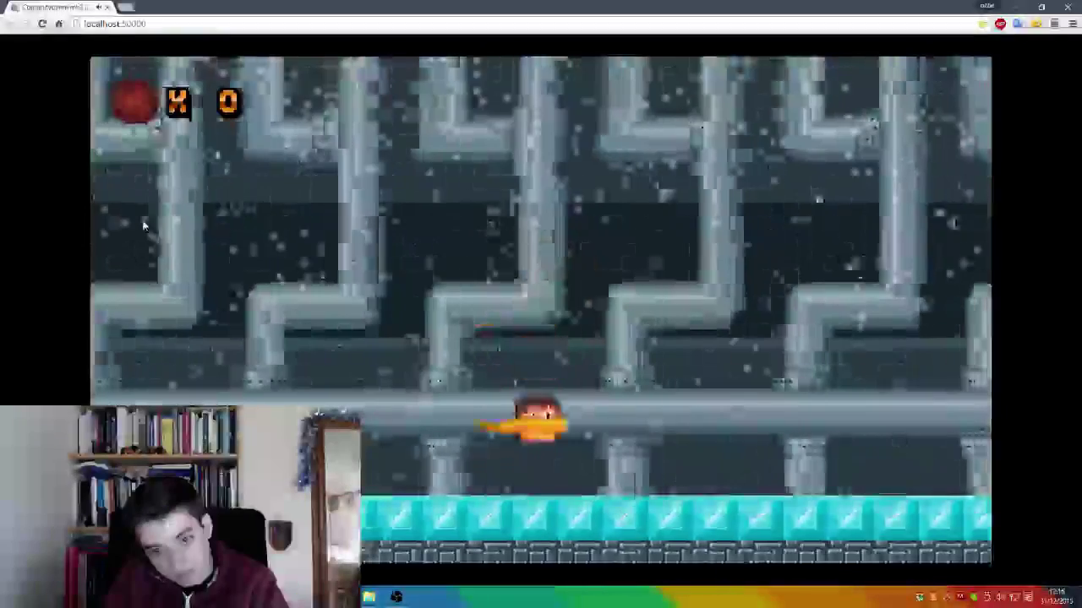
key(Left)
key(Up)
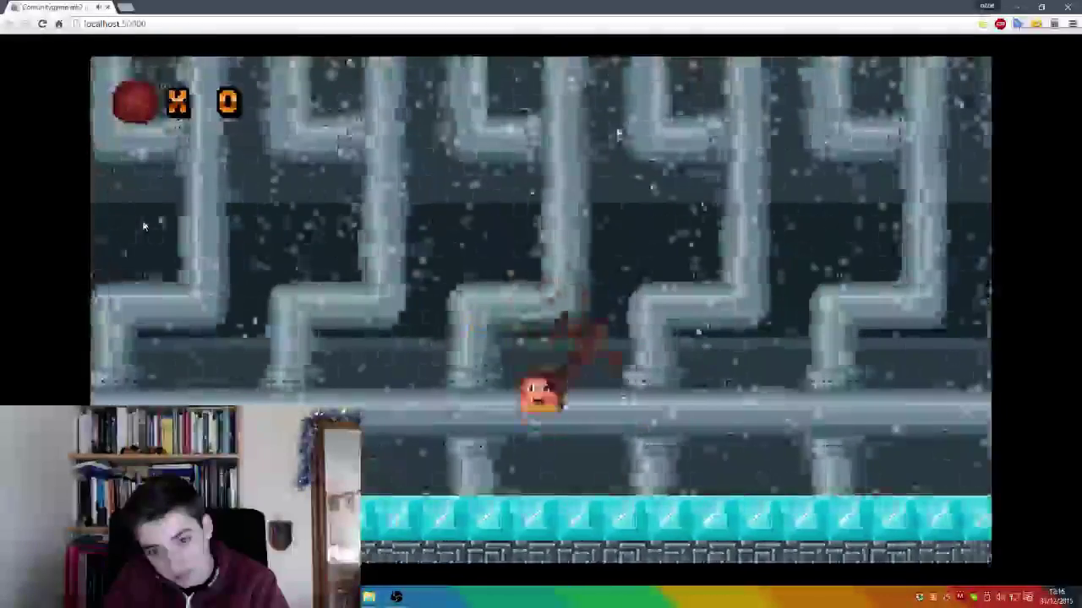
key(Right)
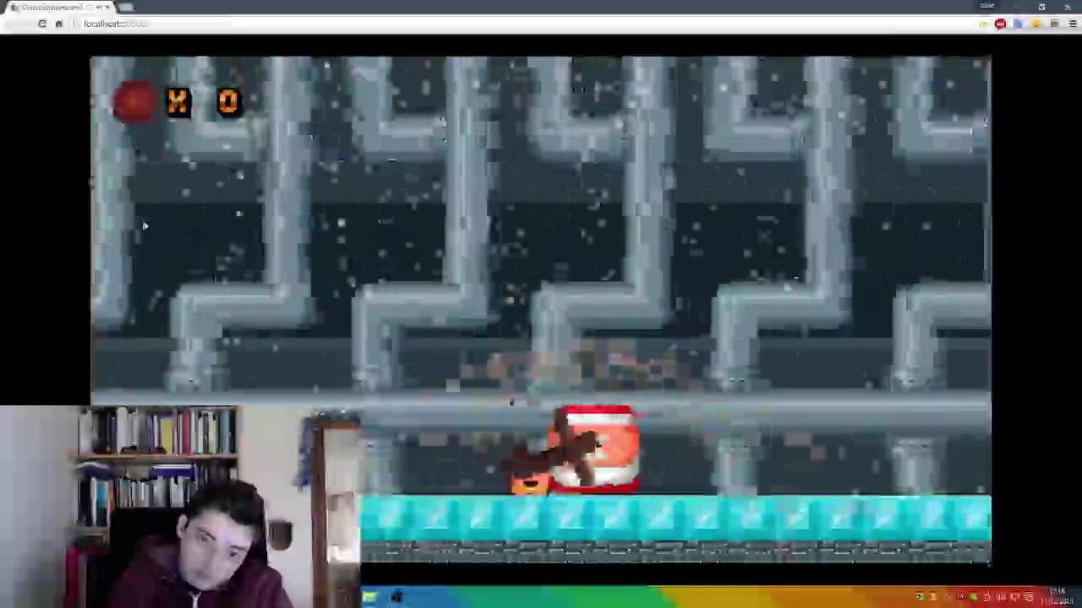
Step: Jump the player over Santa to either side and land on his head to test the crosses at close range
key(Left)
key(Right)
key(Up)
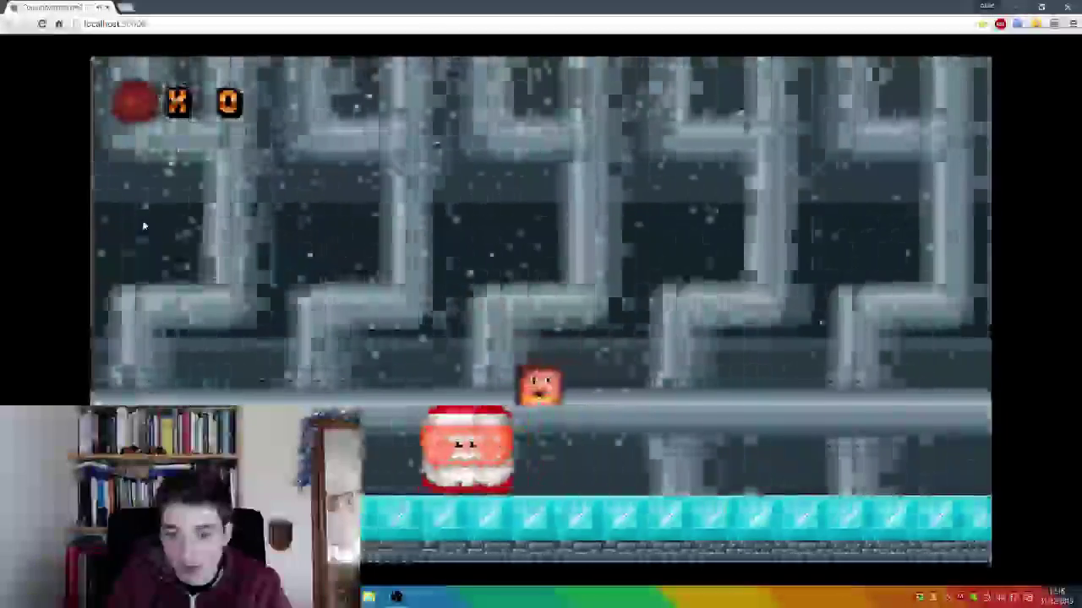
key(Left)
key(Up)
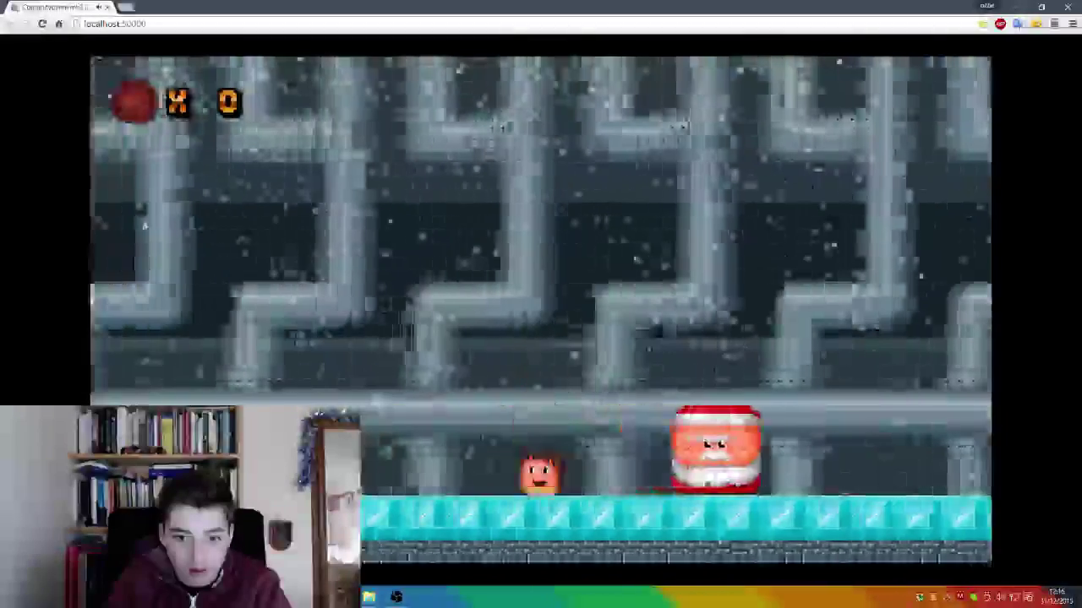
key(Up)
key(Right)
key(Up)
key(Right)
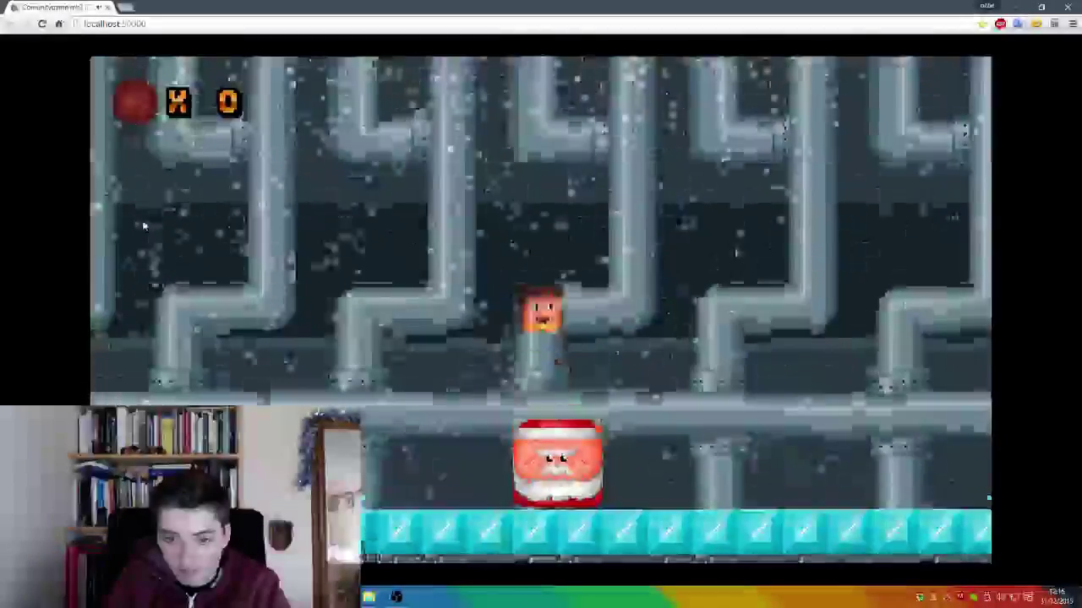
Step: Test the cross attacks while jumping the player repeatedly on top of Santa's head
key(Up)
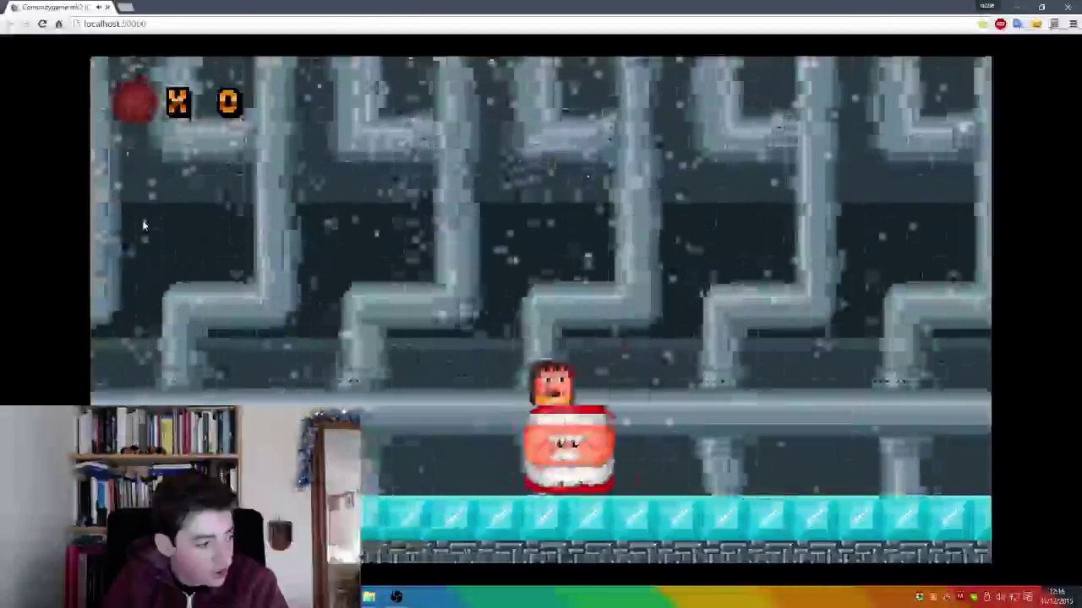
key(Up)
key(Up)
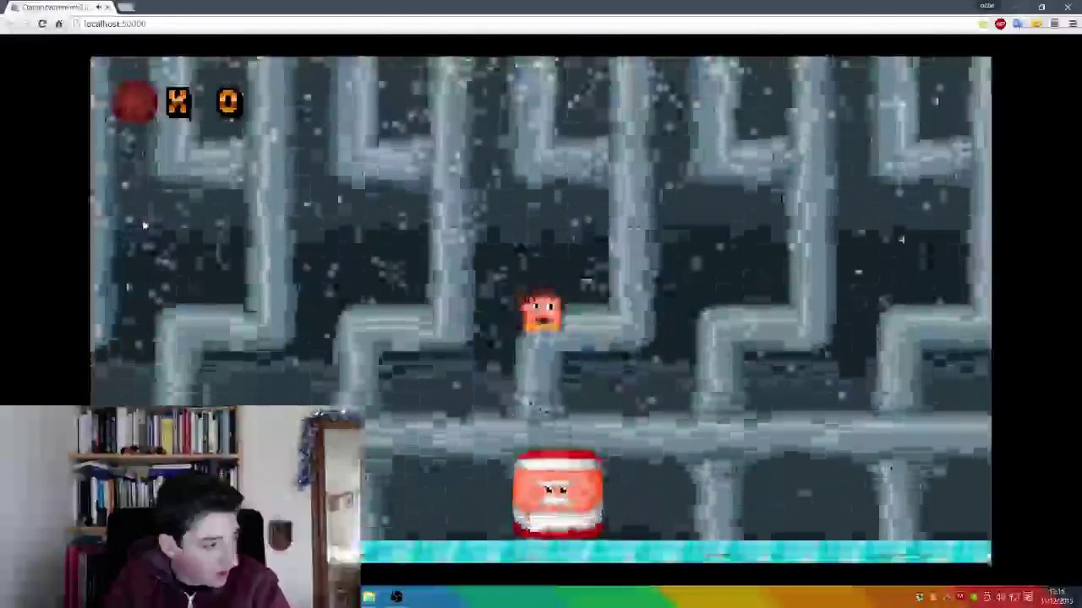
key(Up)
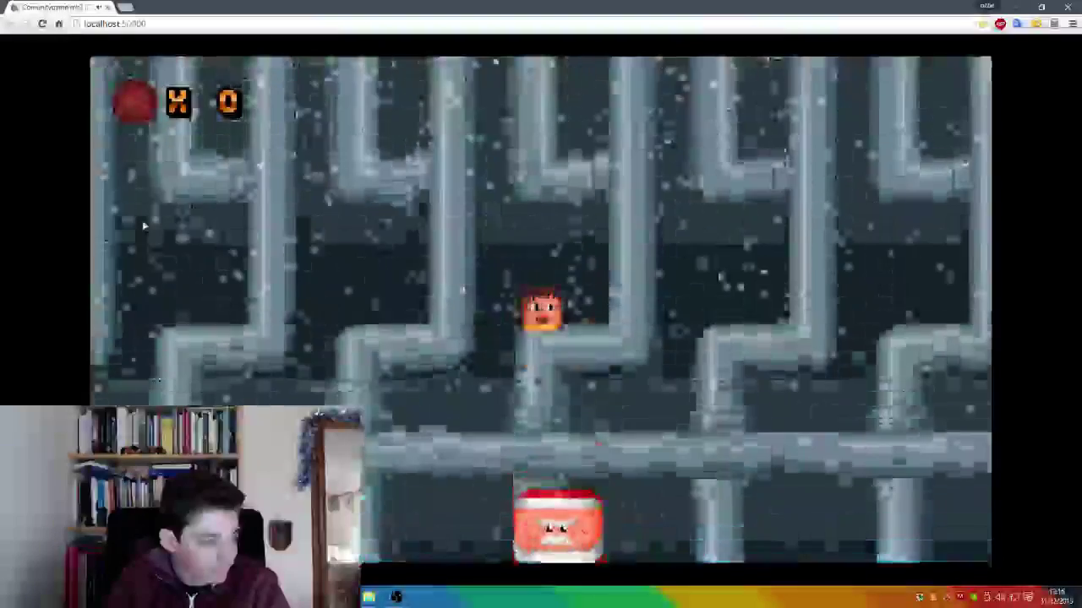
key(Up)
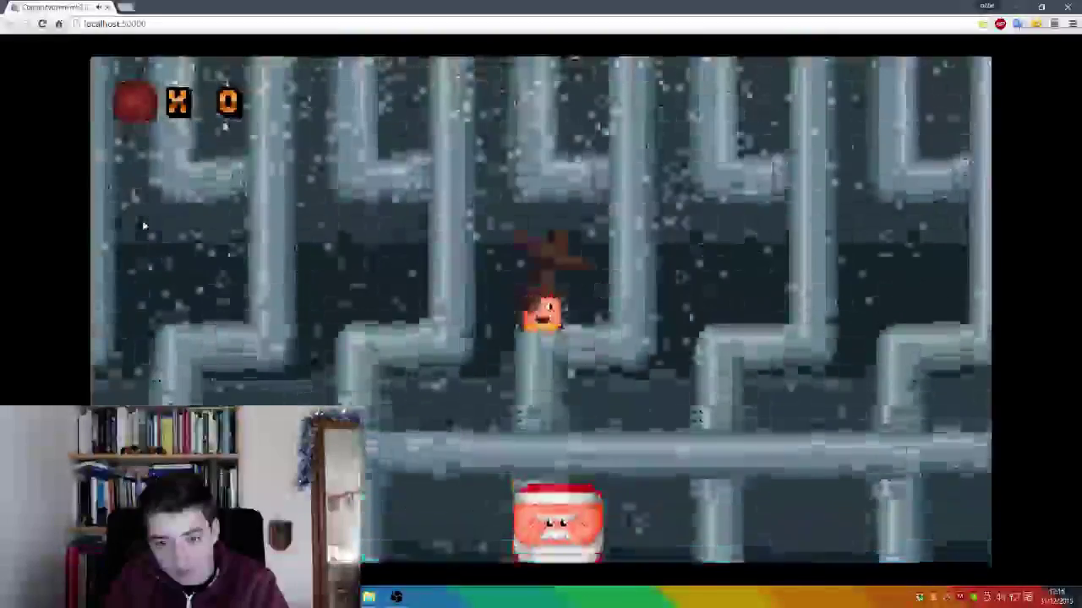
key(Up)
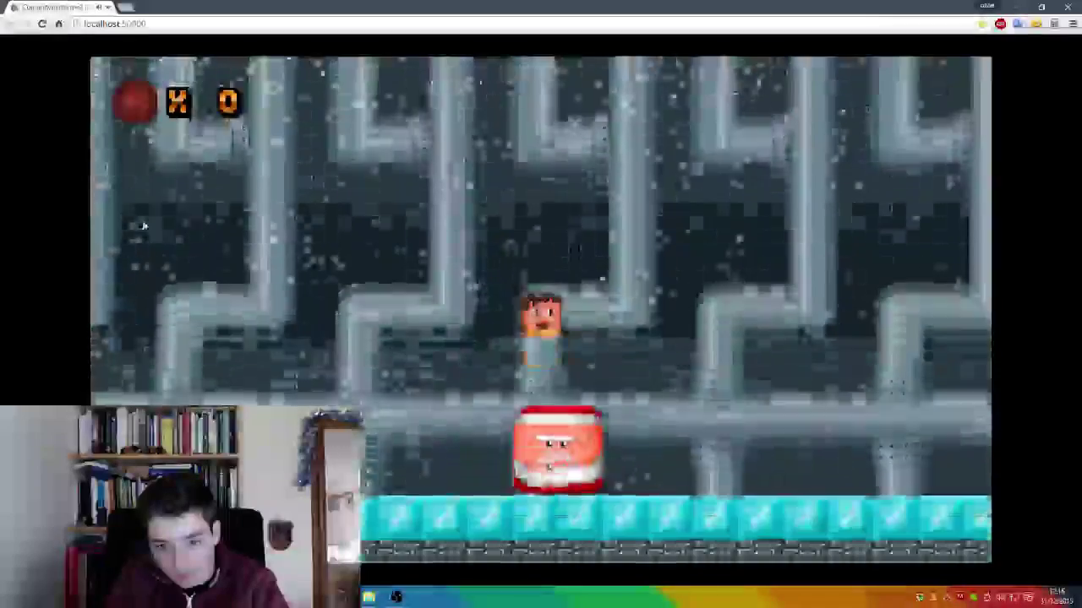
key(Up)
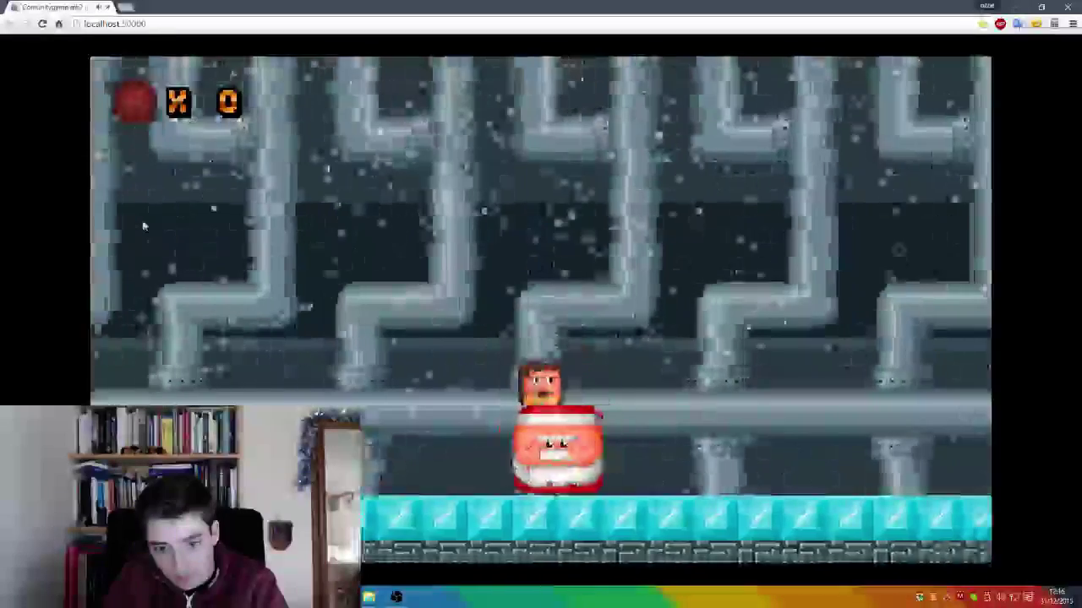
key(Up)
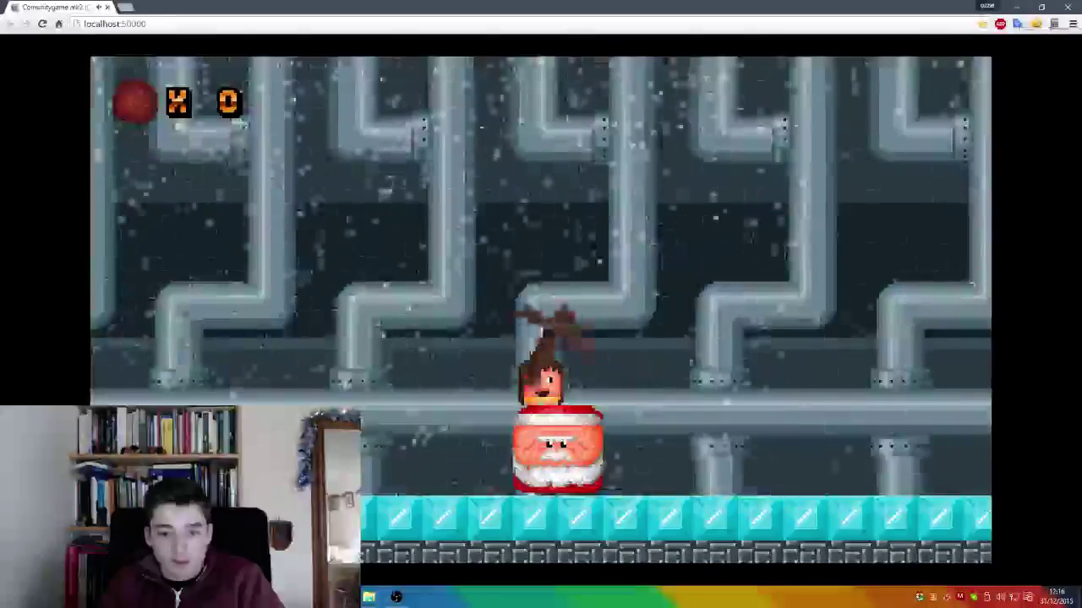
Step: Bring the player down from Santa, test whip attacks while approaching him again, and close the game preview
key(Left)
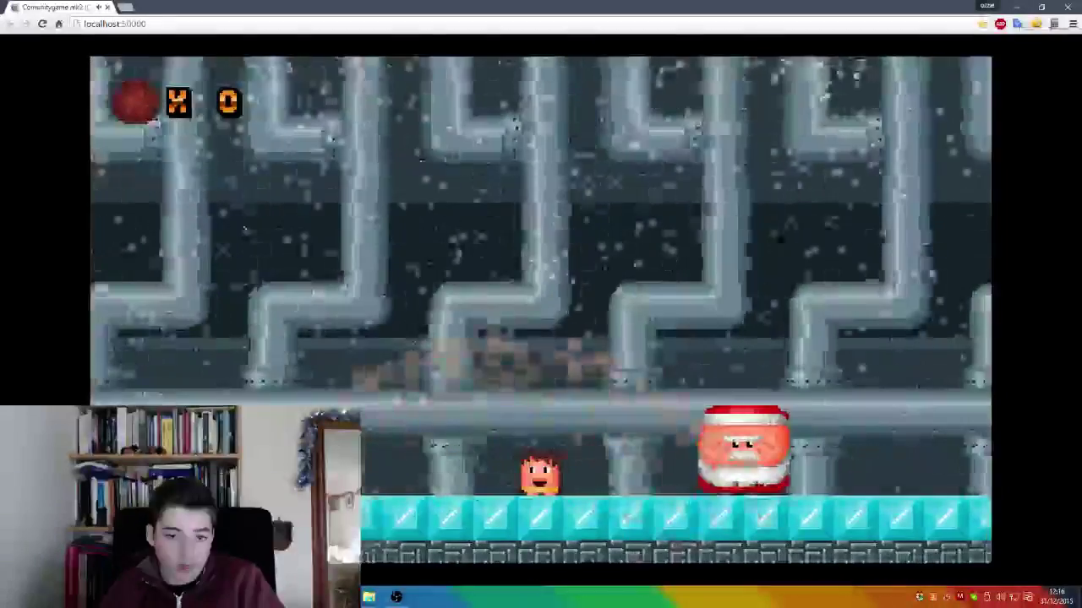
key(space)
key(space)
key(space)
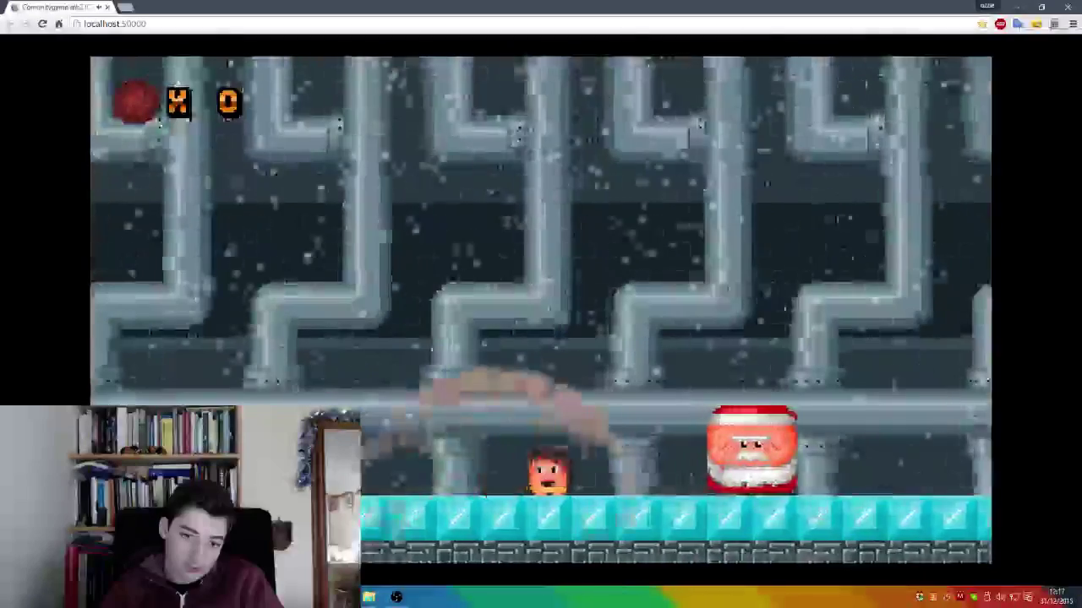
key(Right)
key(space)
key(space)
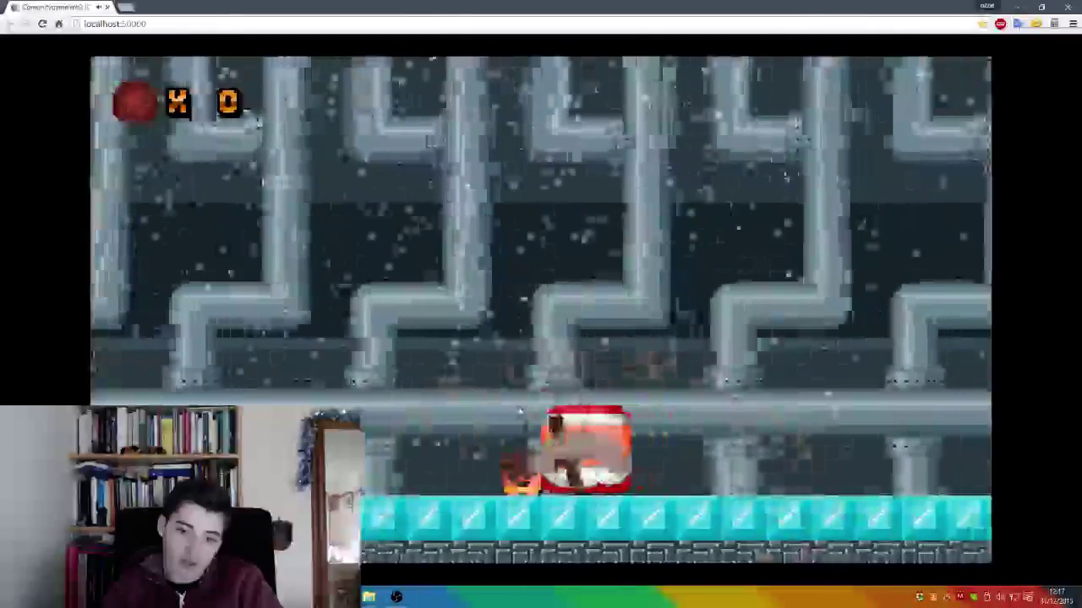
click(1068, 7)
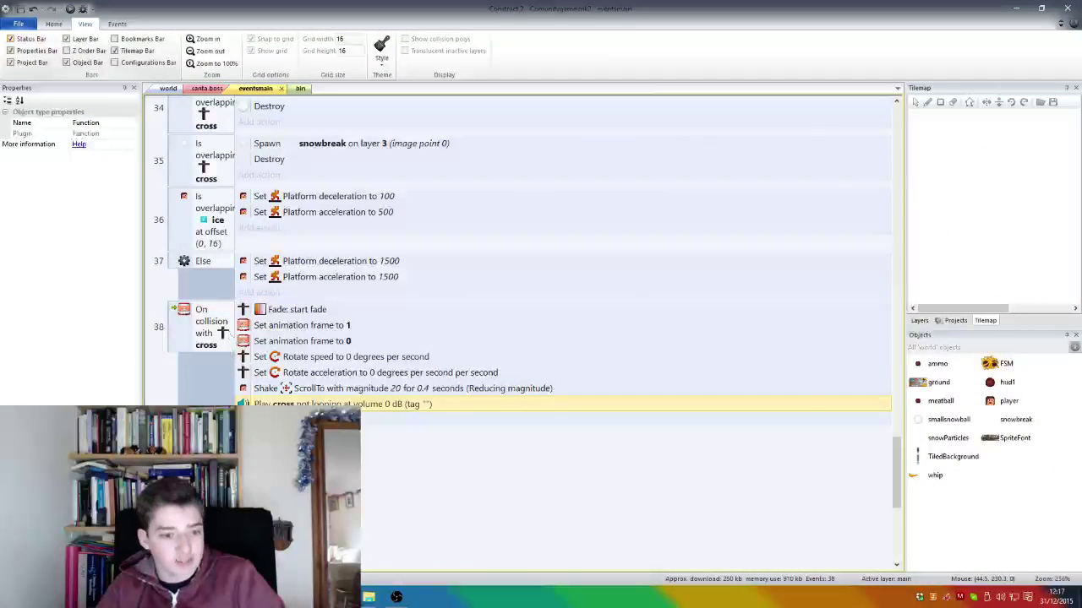
double_click(575, 530)
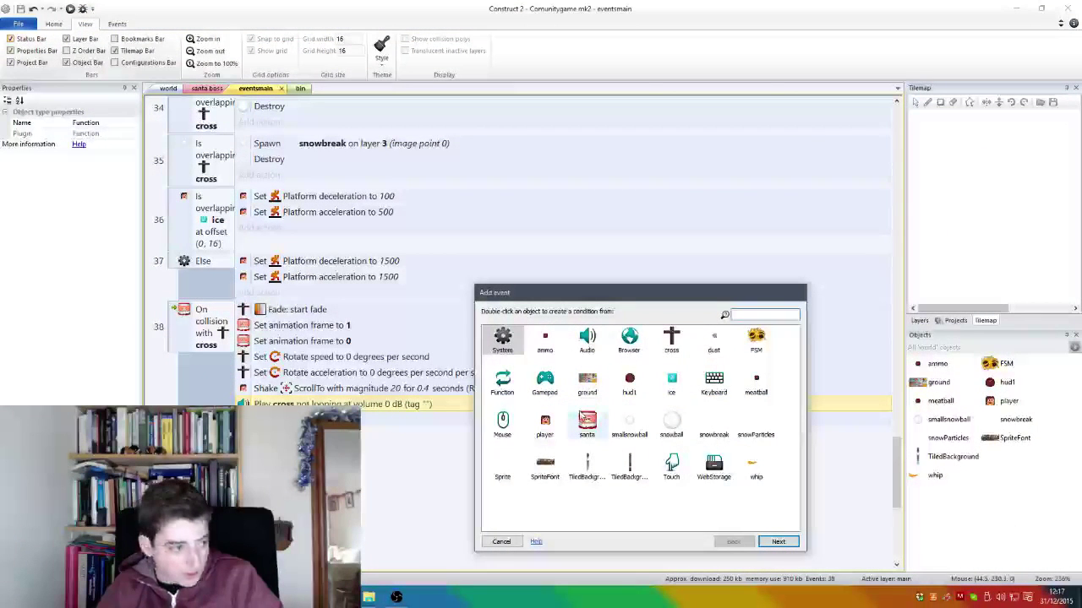
click(588, 420)
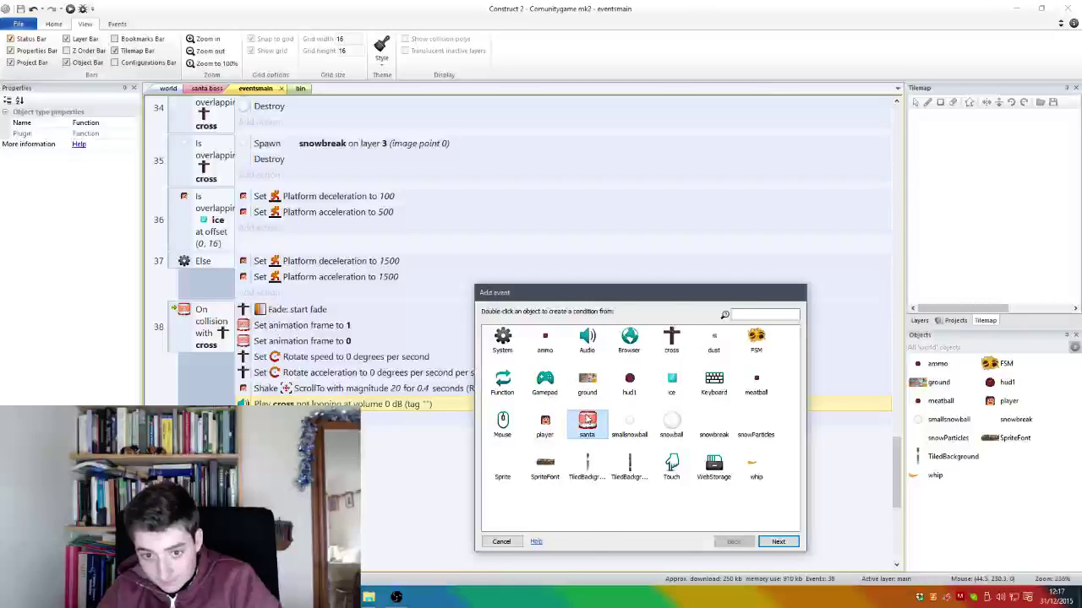
double_click(587, 420)
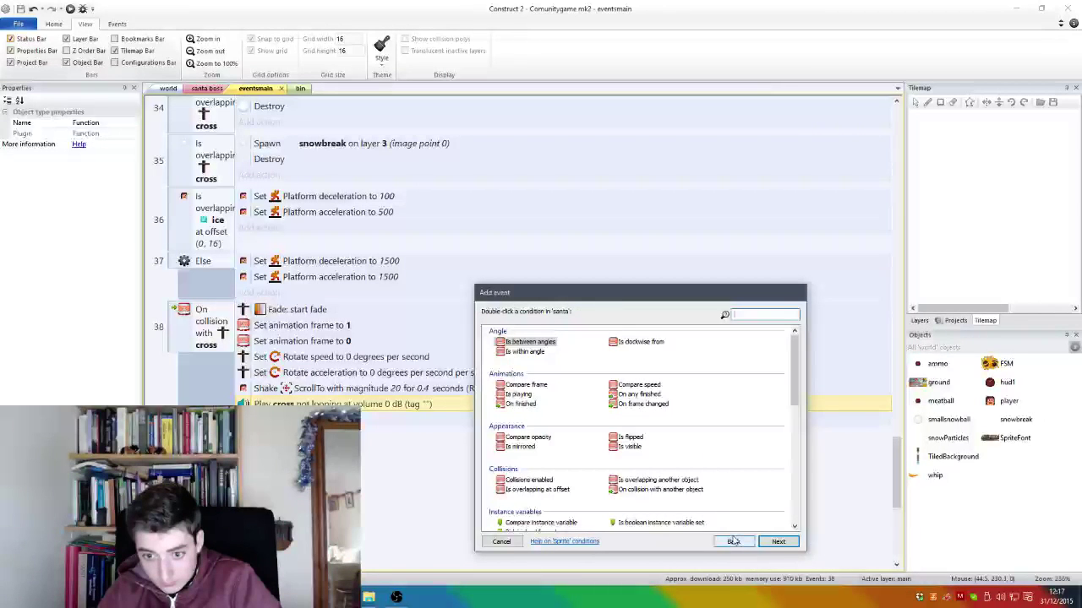
click(498, 542)
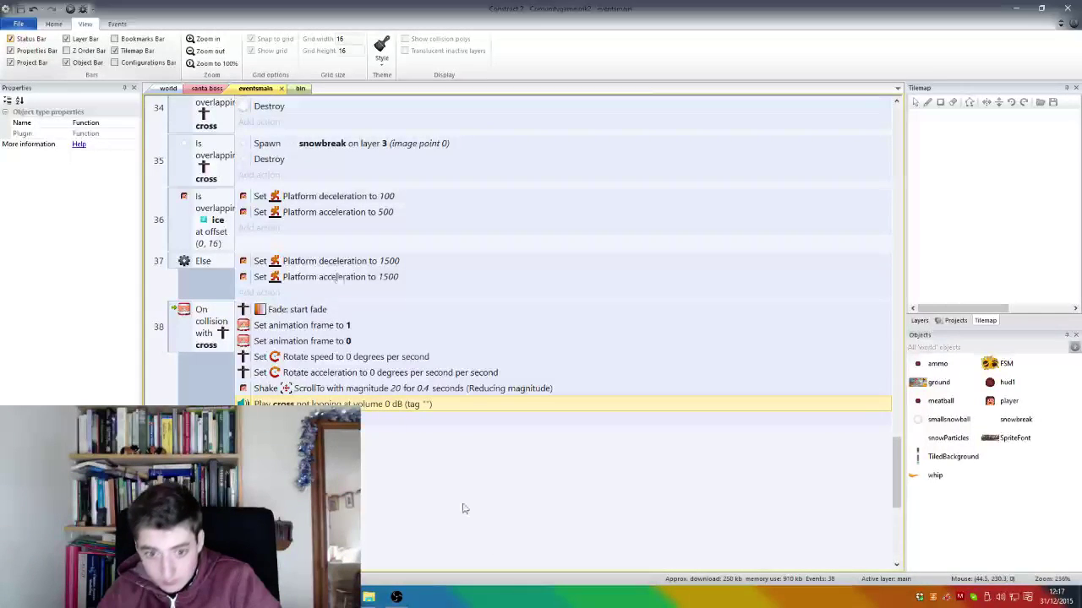
Step: Add a Text instance variable named dir with initial value R to the santa object in the santa boss layout
click(206, 88)
scroll(485, 374, up, 3)
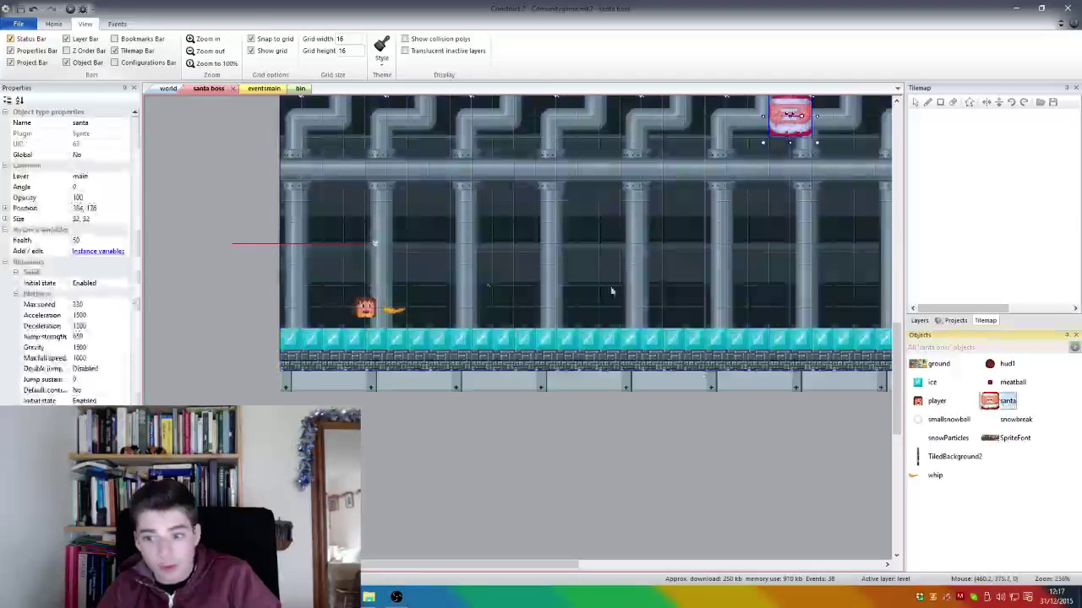
click(98, 251)
click(457, 240)
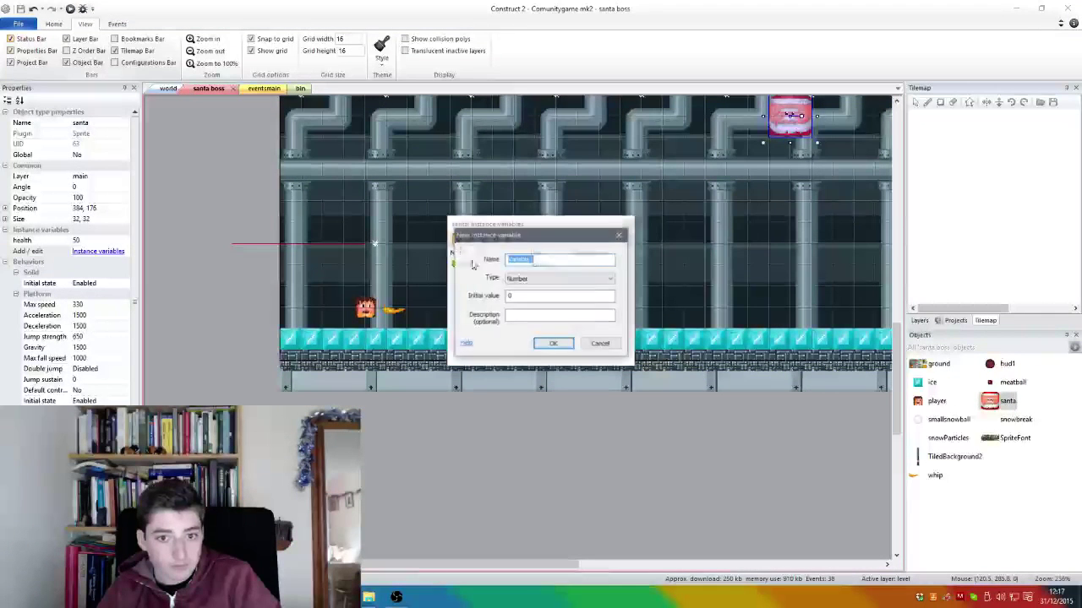
text(dir)
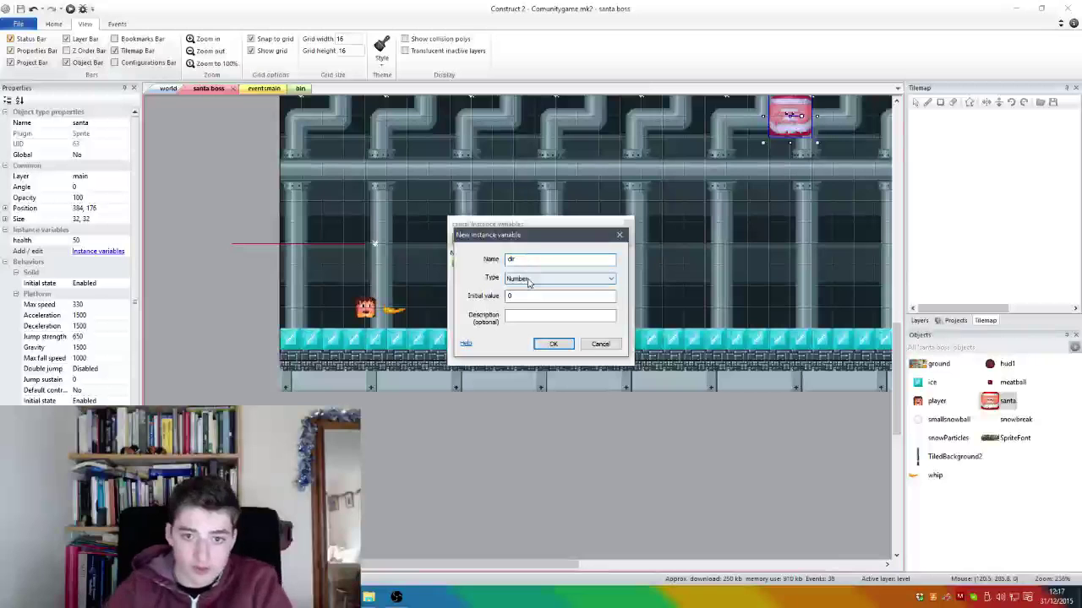
click(523, 282)
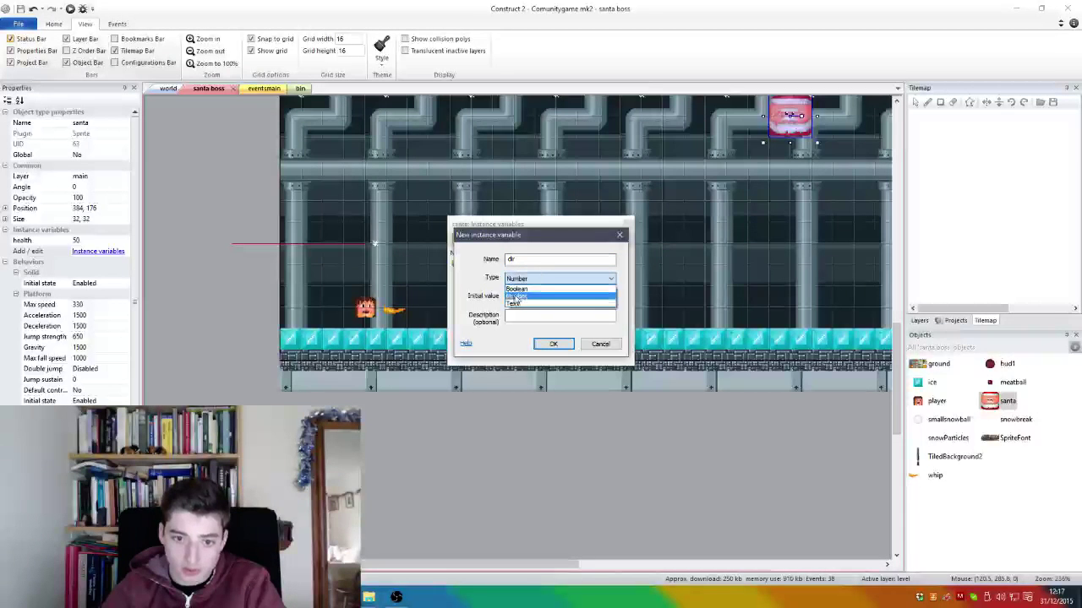
click(528, 293)
click(521, 294)
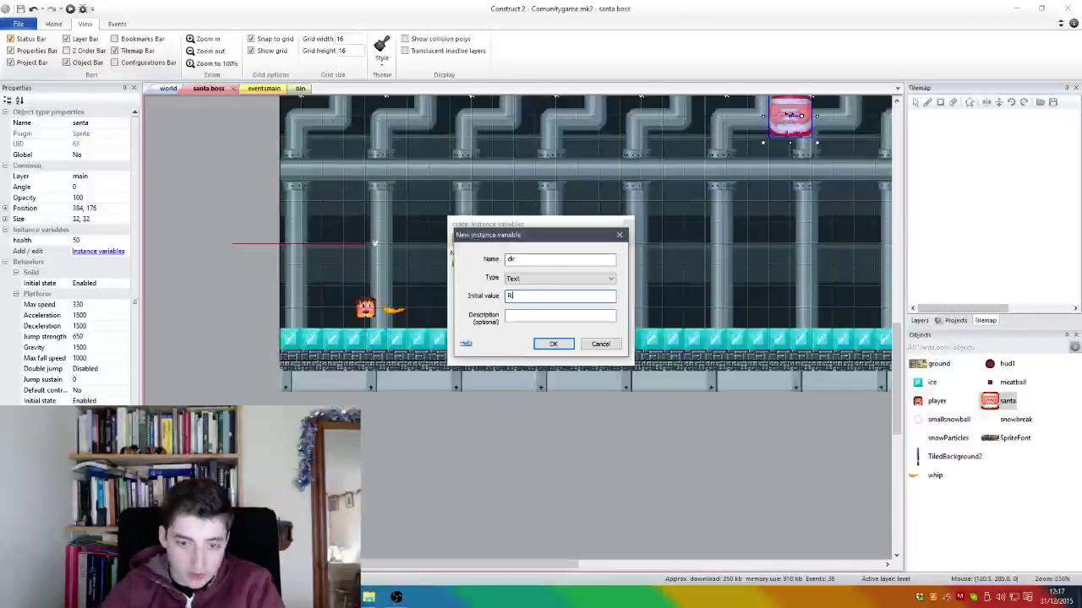
text(R)
key(Return)
key(Escape)
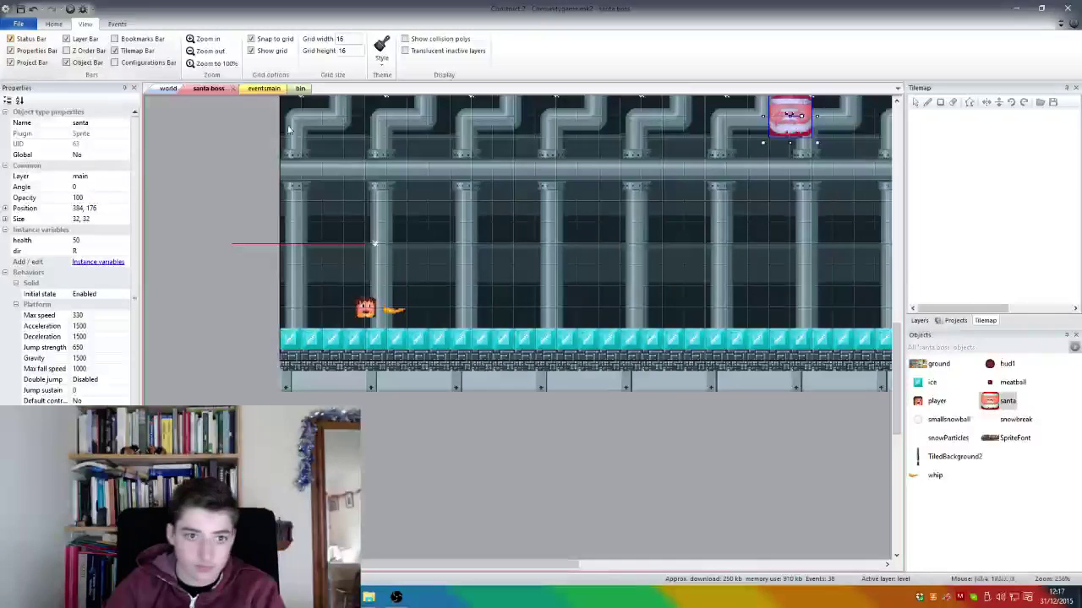
Step: In the eventsmain event sheet, add an event that checks whether santa's dir instance variable equals "R"
click(256, 88)
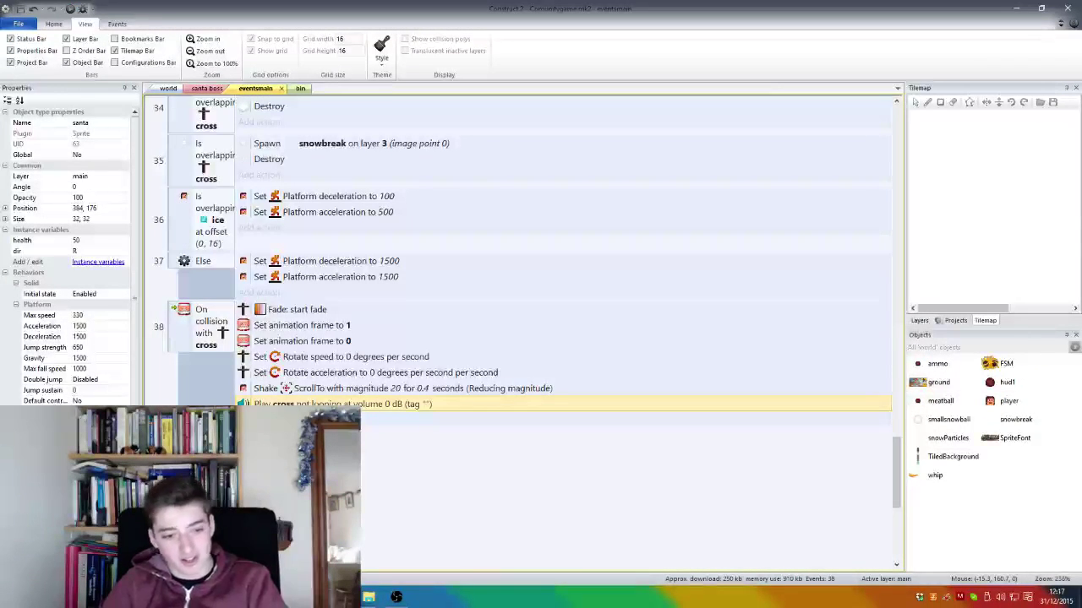
key(e)
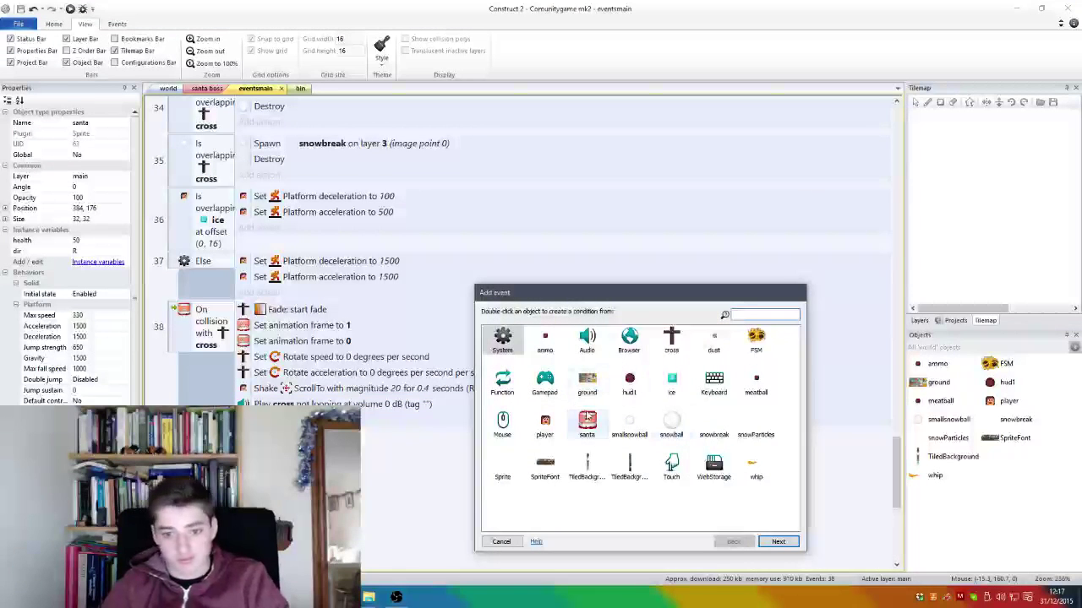
double_click(587, 415)
scroll(570, 479, down, 3)
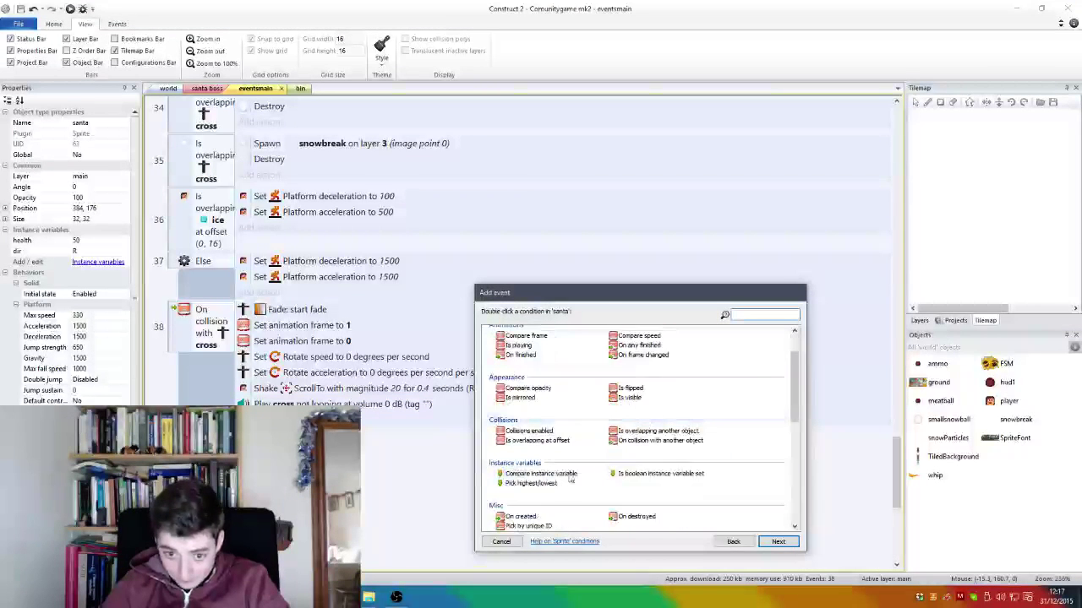
double_click(545, 474)
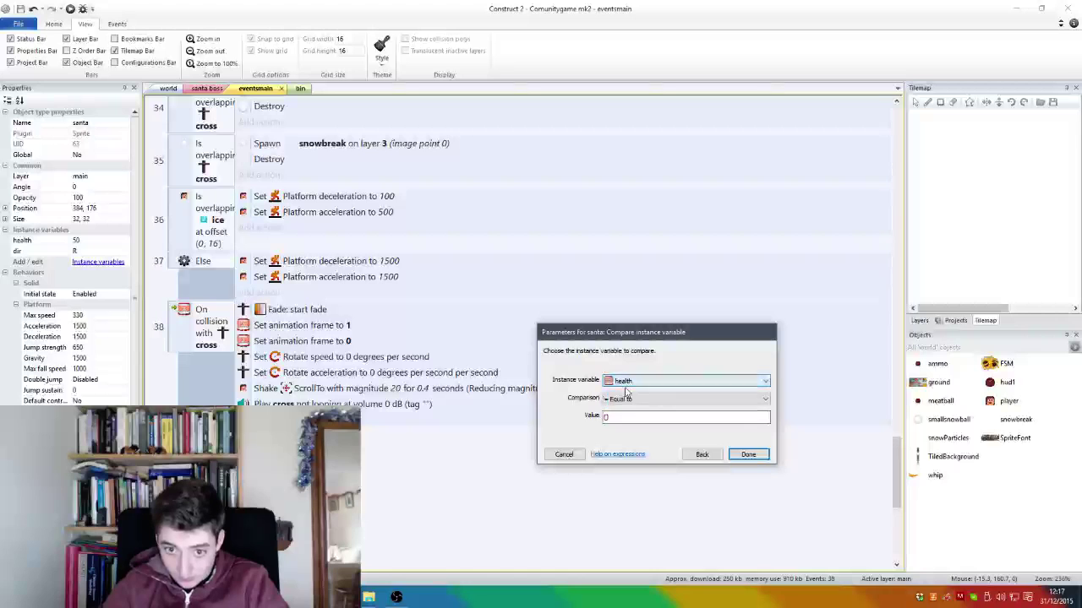
click(630, 389)
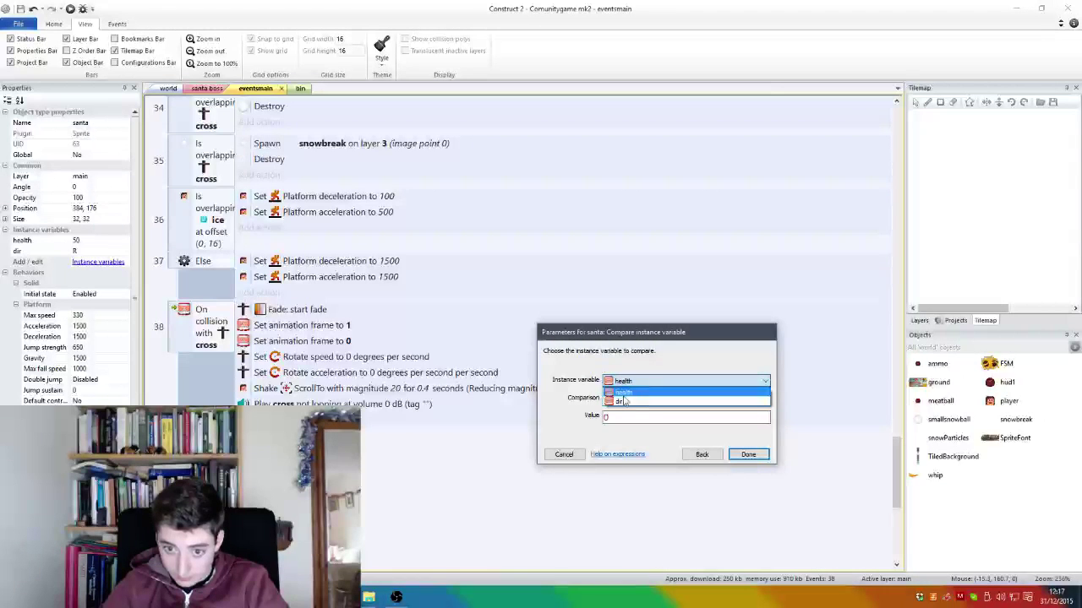
click(623, 401)
click(628, 398)
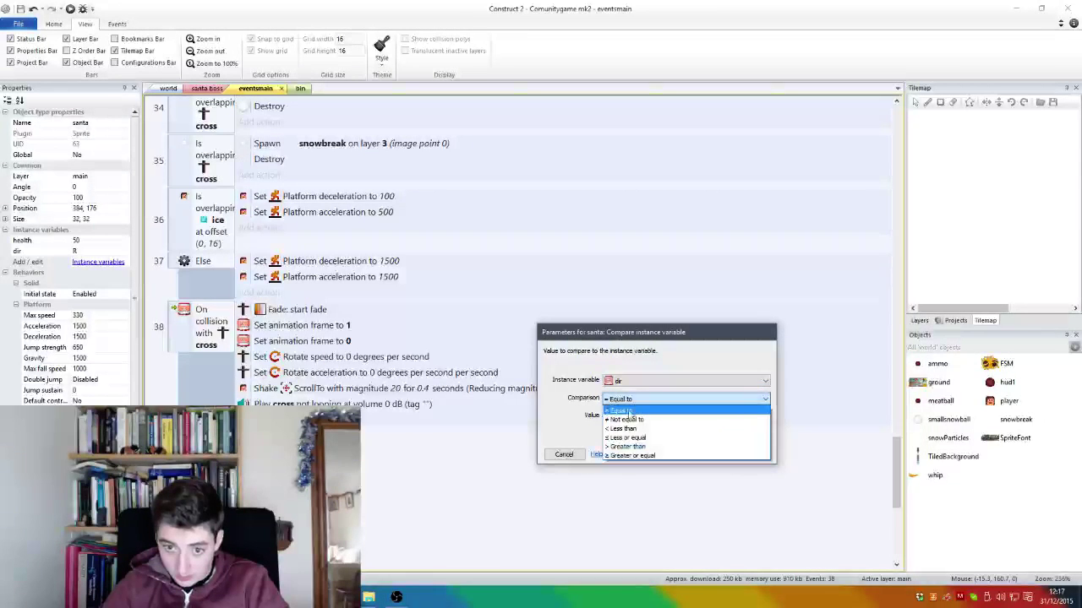
click(629, 411)
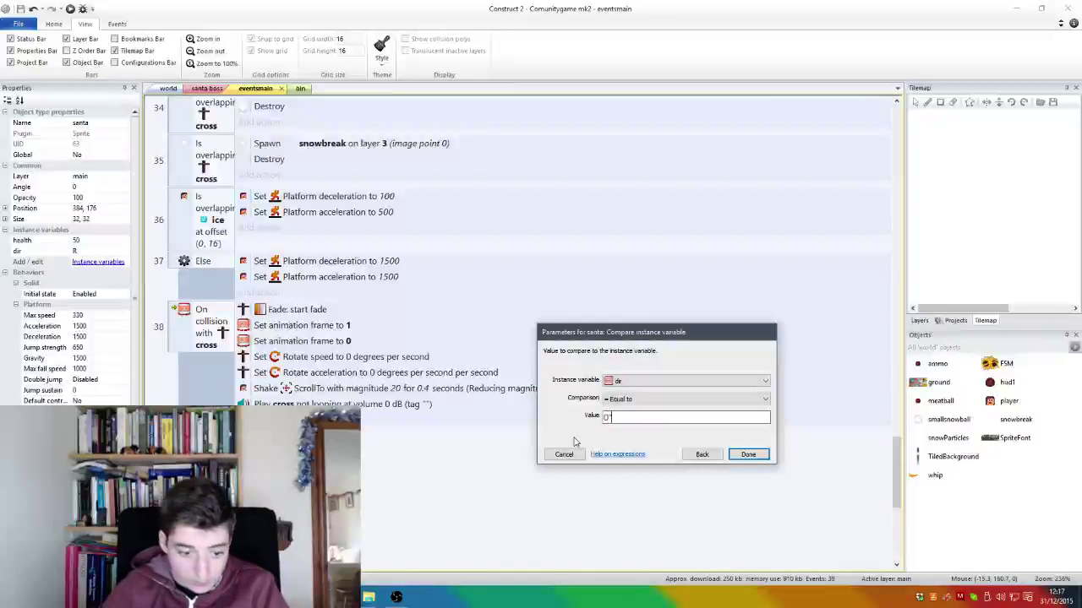
key(BackSpace)
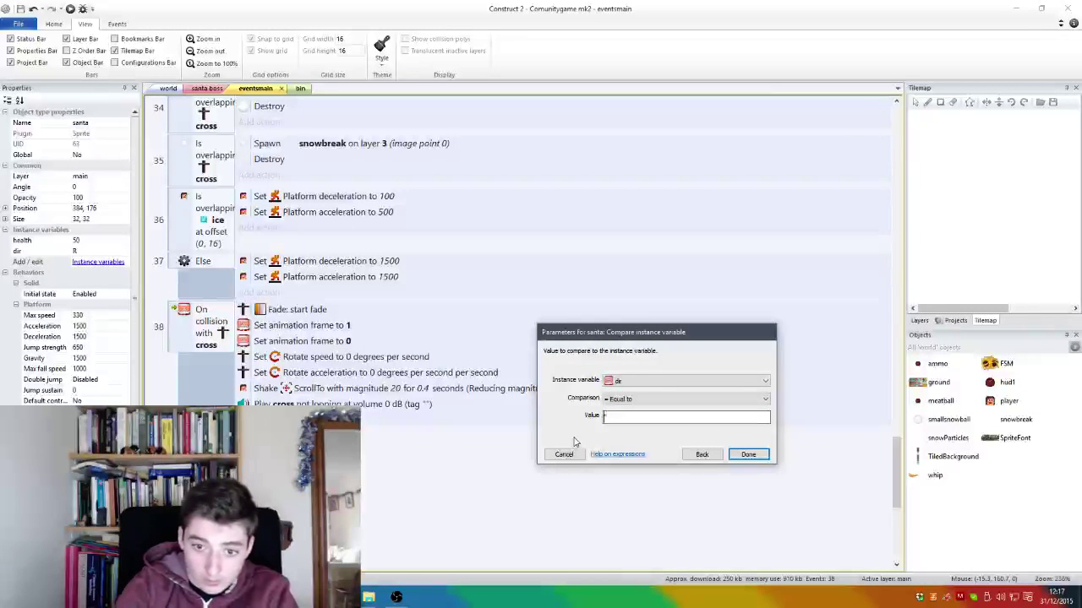
text(R)
key(Escape)
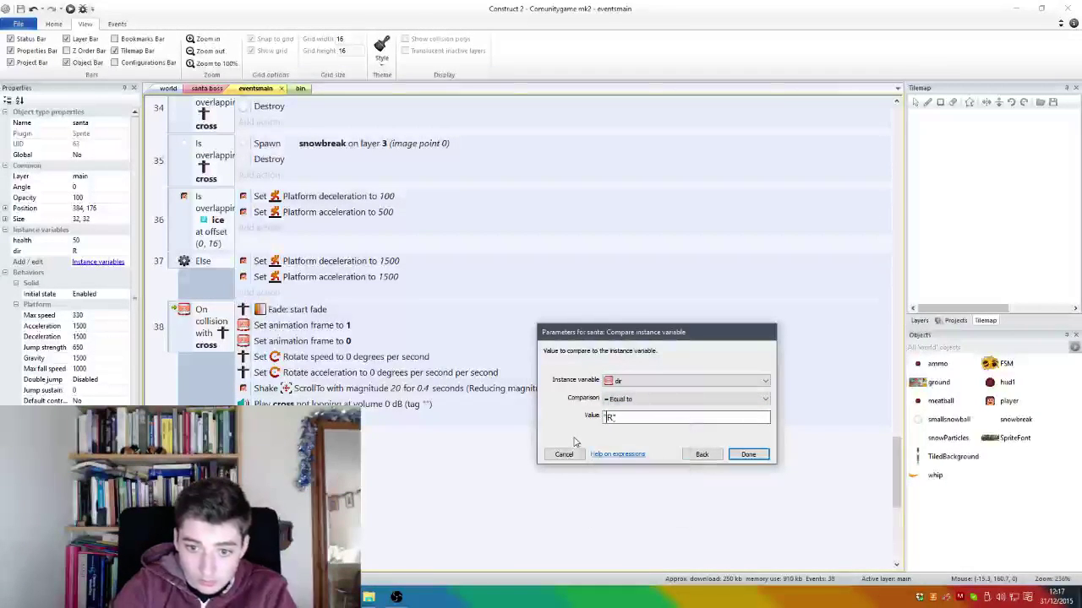
key(Return)
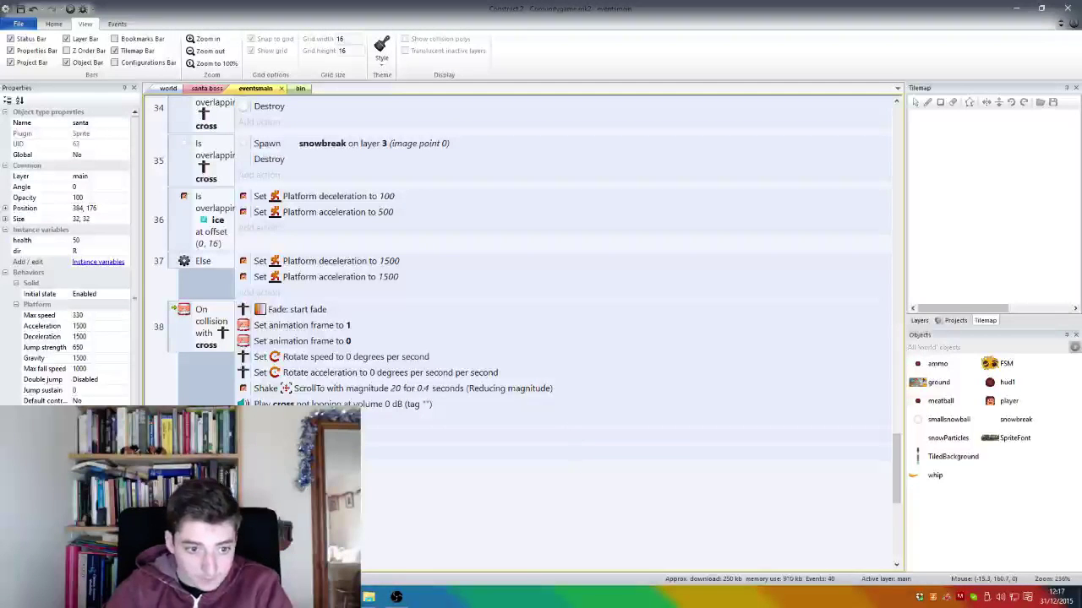
Step: Add a santa action to the last event that simulates the Platform control Left
click(409, 420)
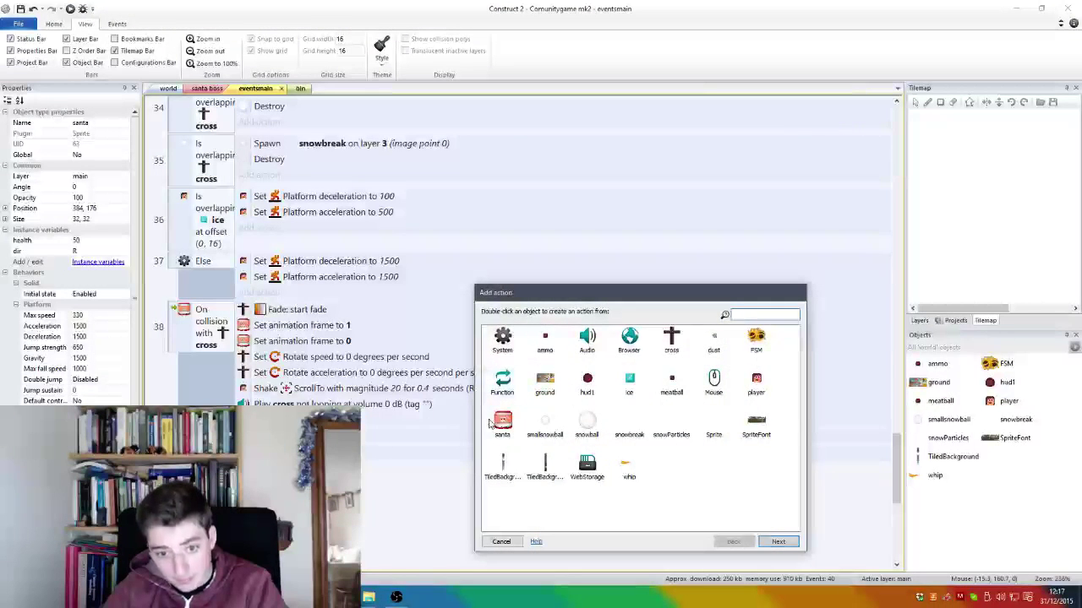
double_click(502, 421)
scroll(550, 429, down, 5)
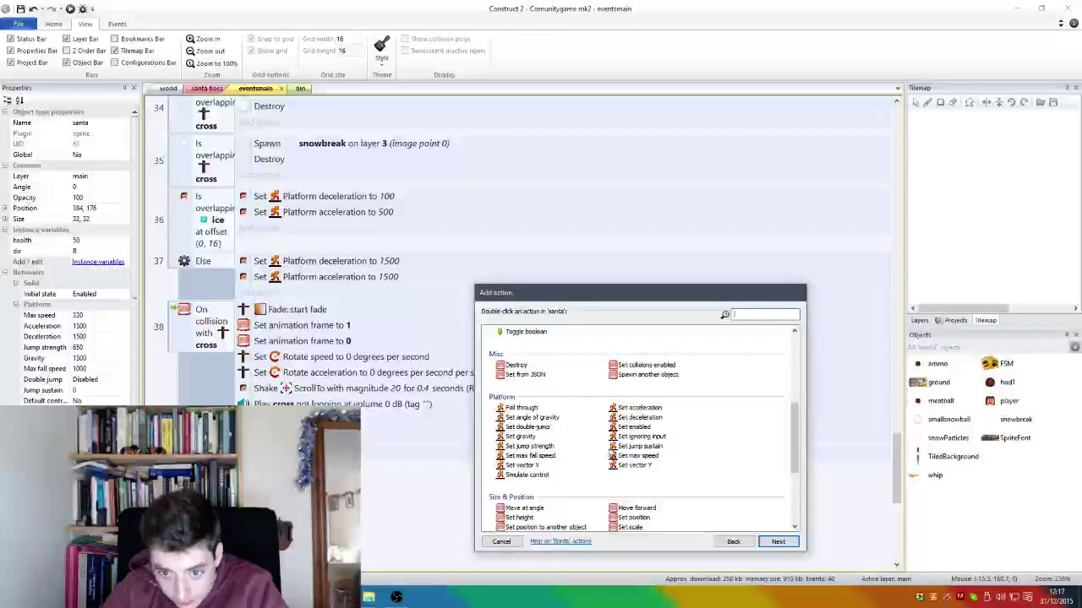
double_click(529, 475)
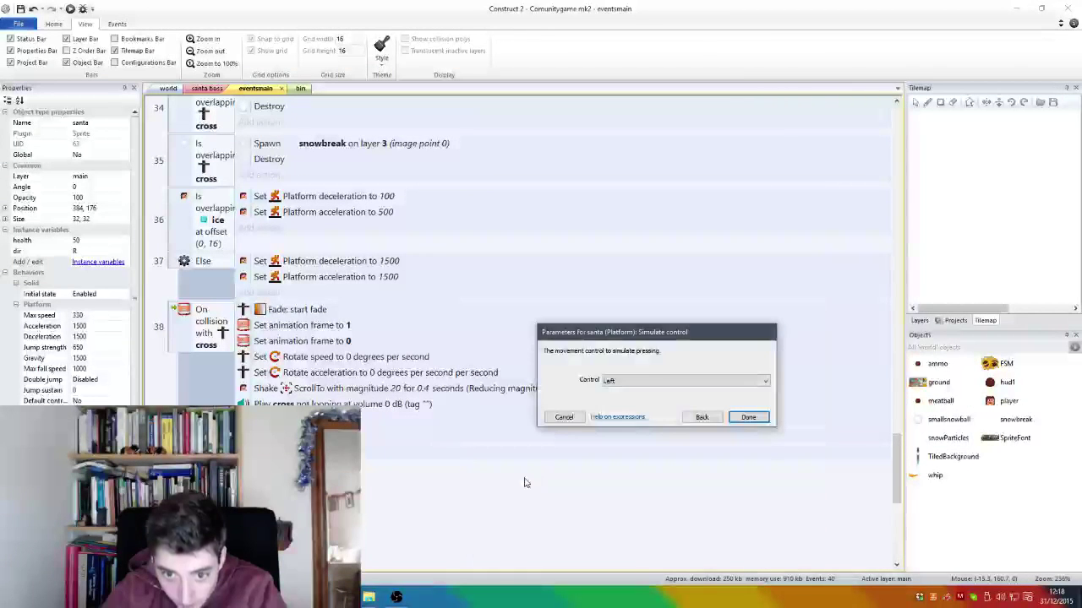
click(640, 382)
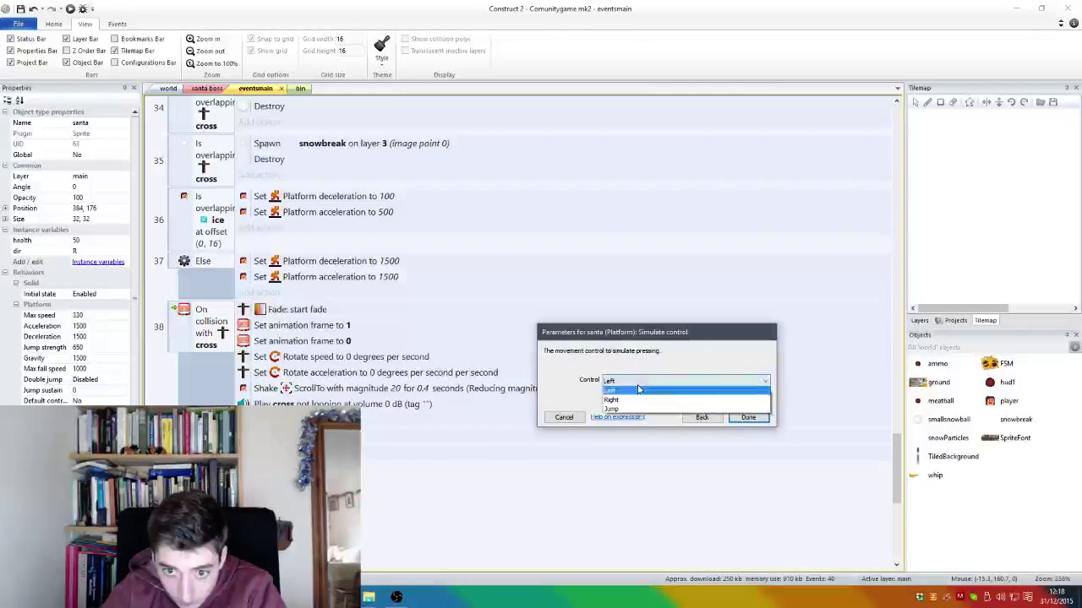
click(636, 393)
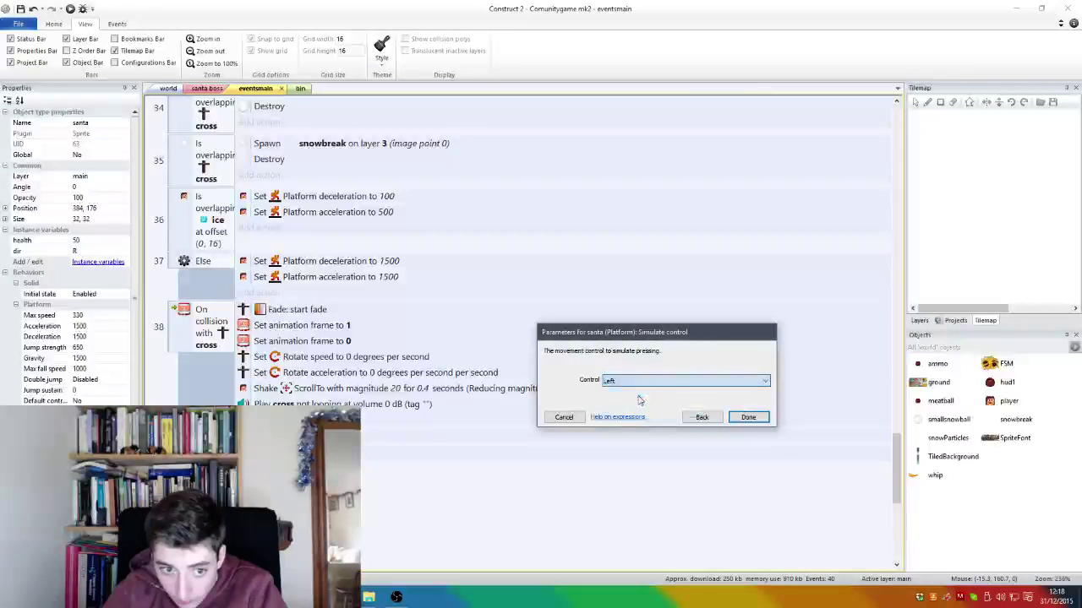
click(732, 418)
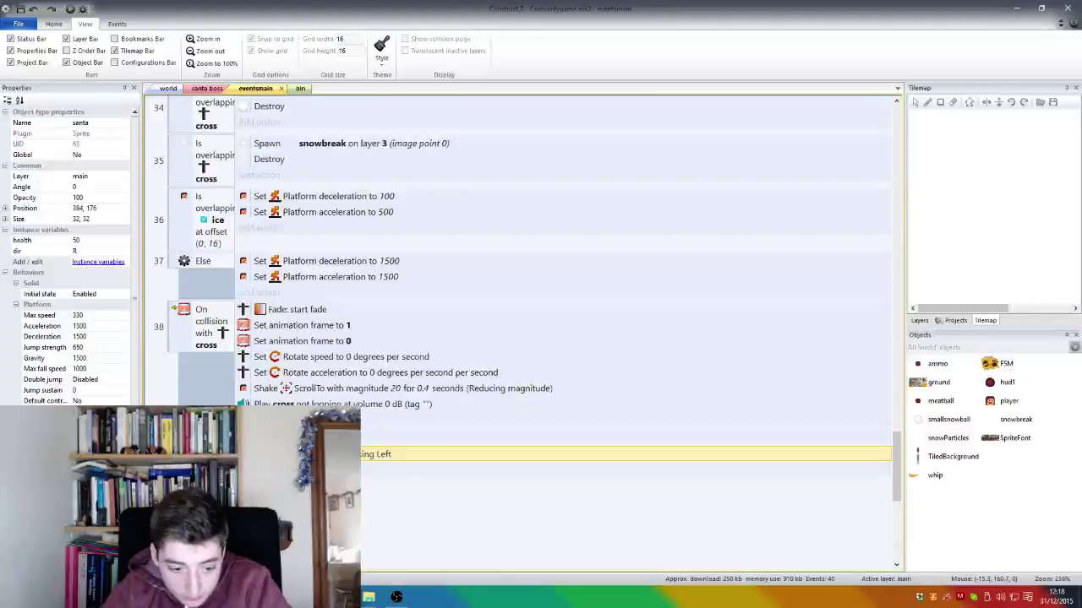
Step: Paste the Simulate control action into the dir = "R" event and set its control to Right
key(ctrl+v)
double_click(387, 438)
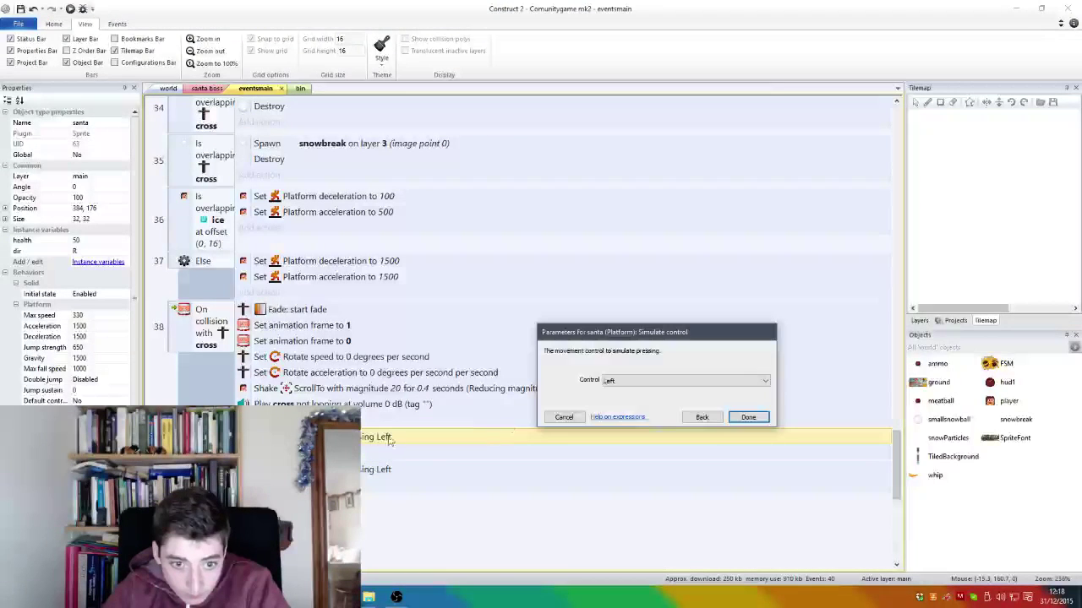
click(709, 382)
click(714, 401)
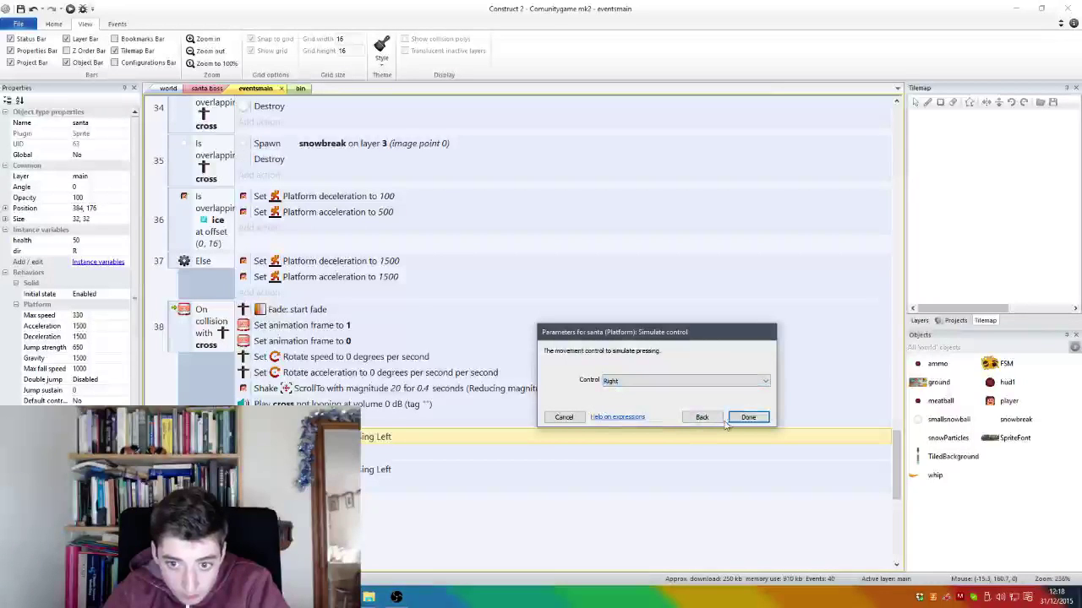
click(748, 417)
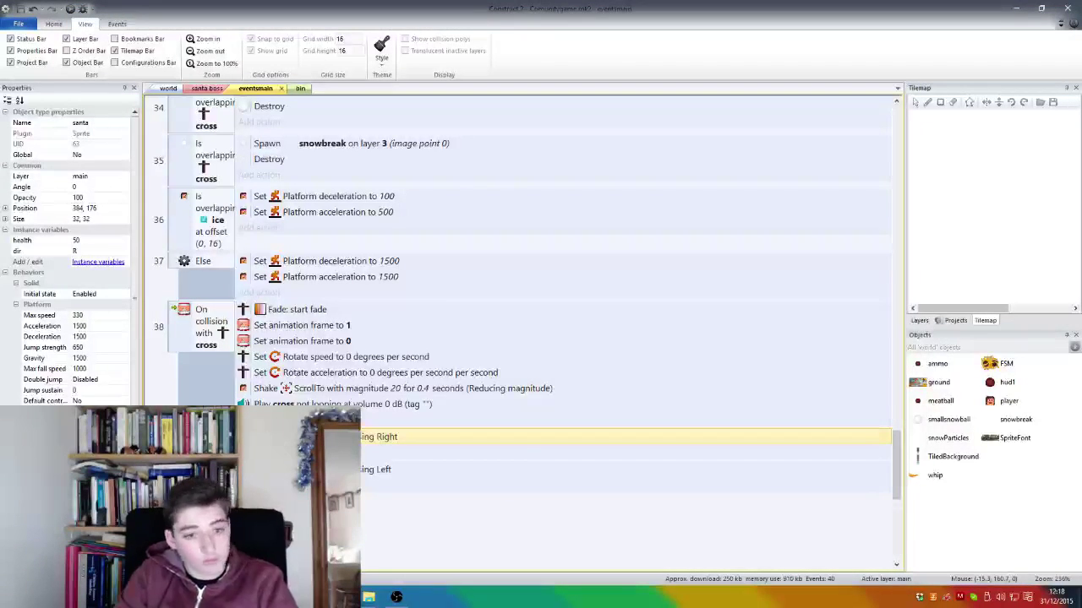
Step: Add a System Every X seconds event below the direction events with an interval of random(1.5) seconds
scroll(223, 319, down, 1)
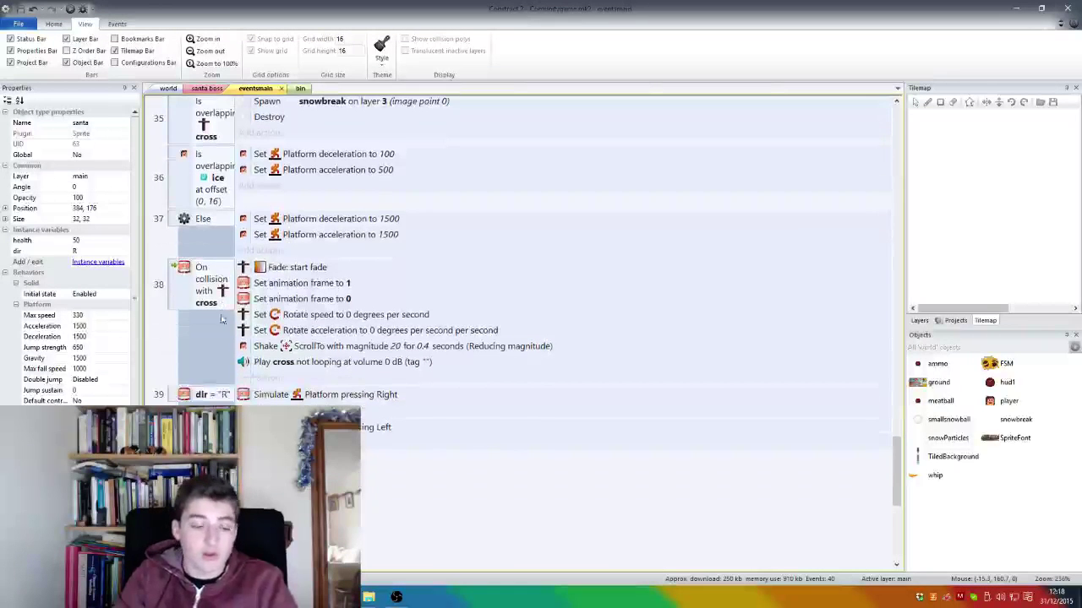
double_click(262, 490)
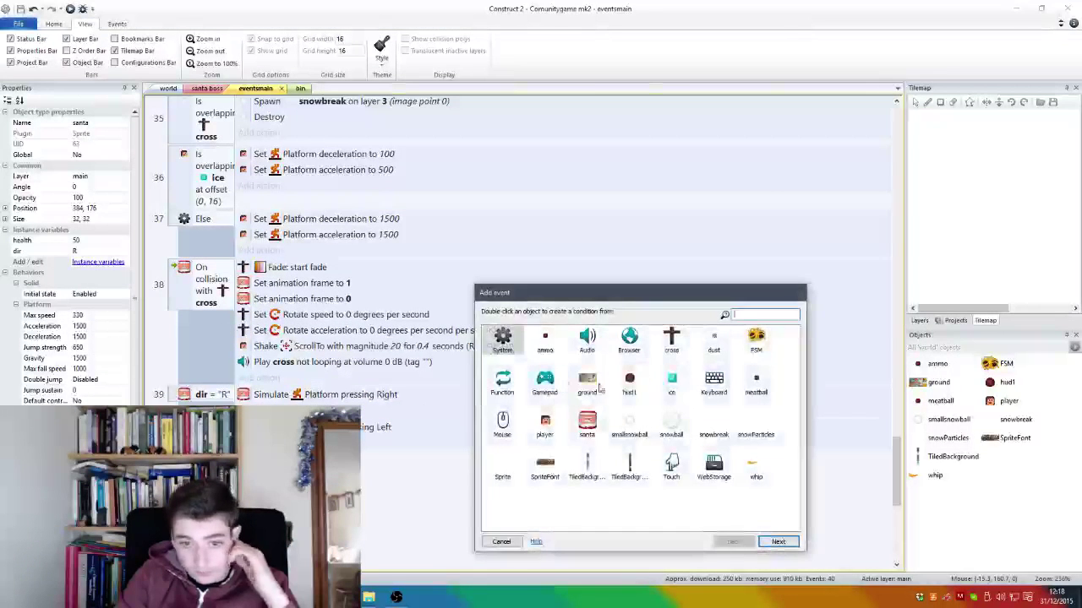
double_click(502, 342)
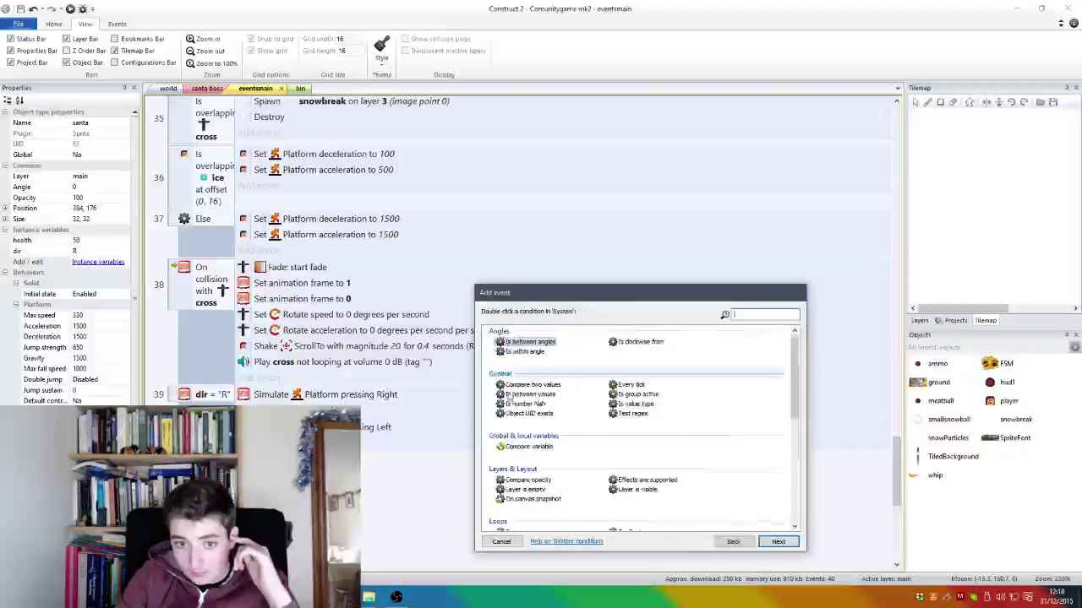
scroll(621, 453, down, 5)
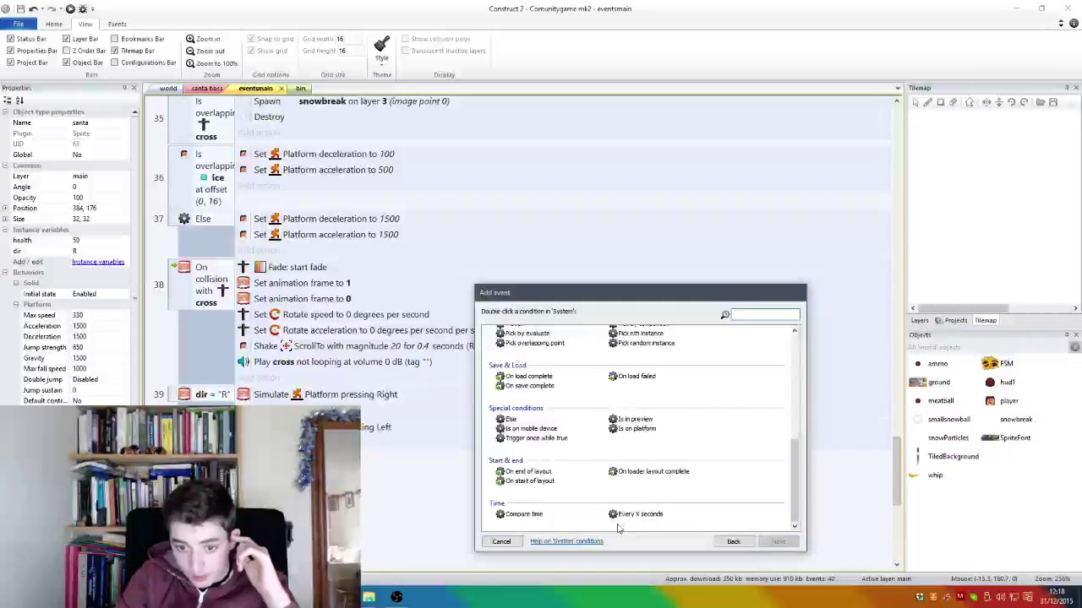
double_click(624, 514)
text(ra)
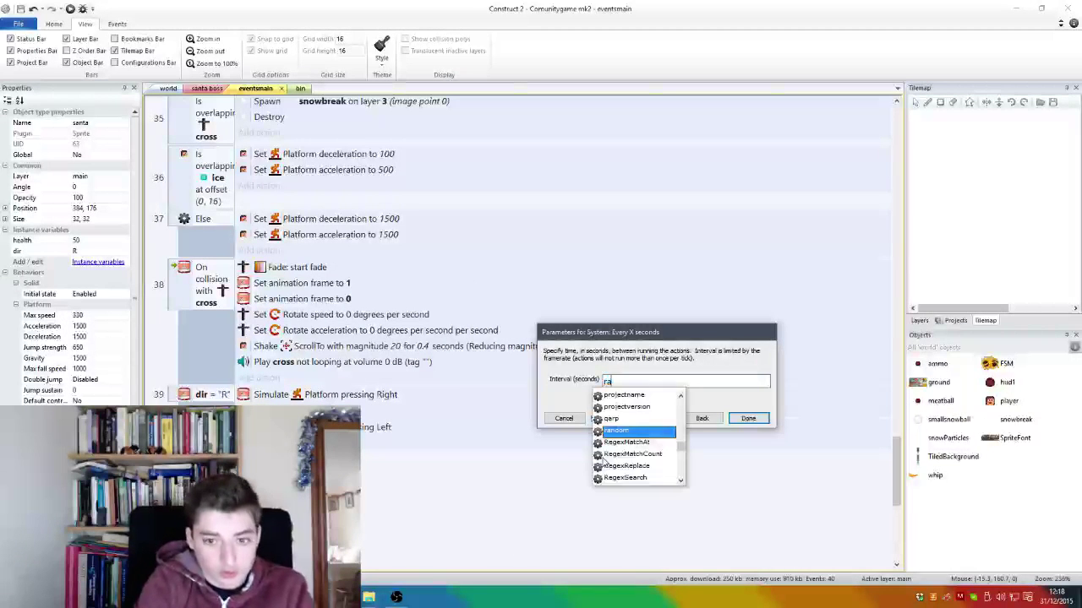
text(ndom(1)
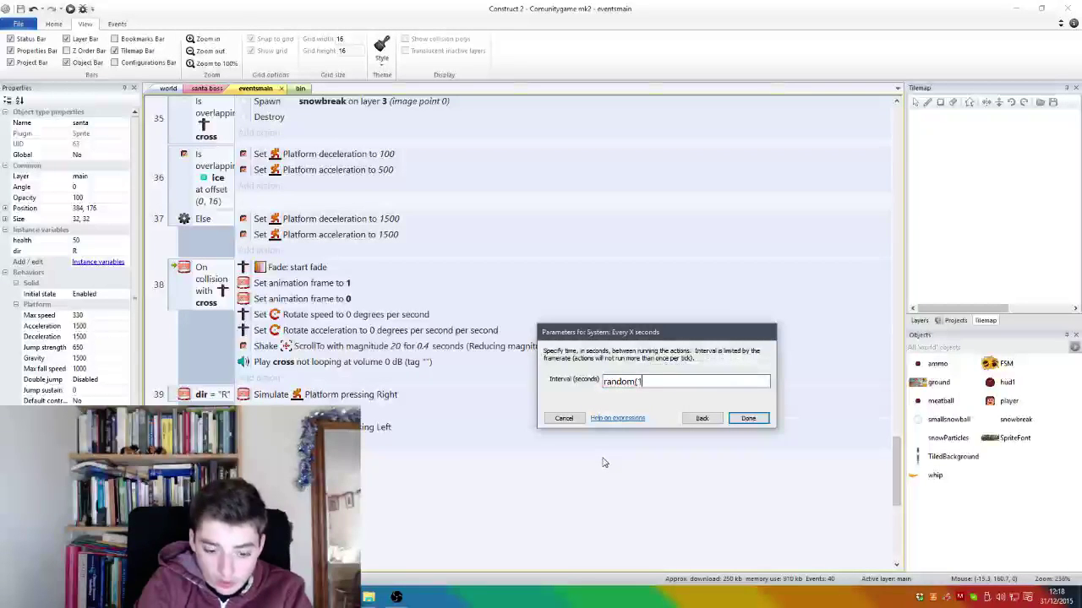
text(.5))
key(Return)
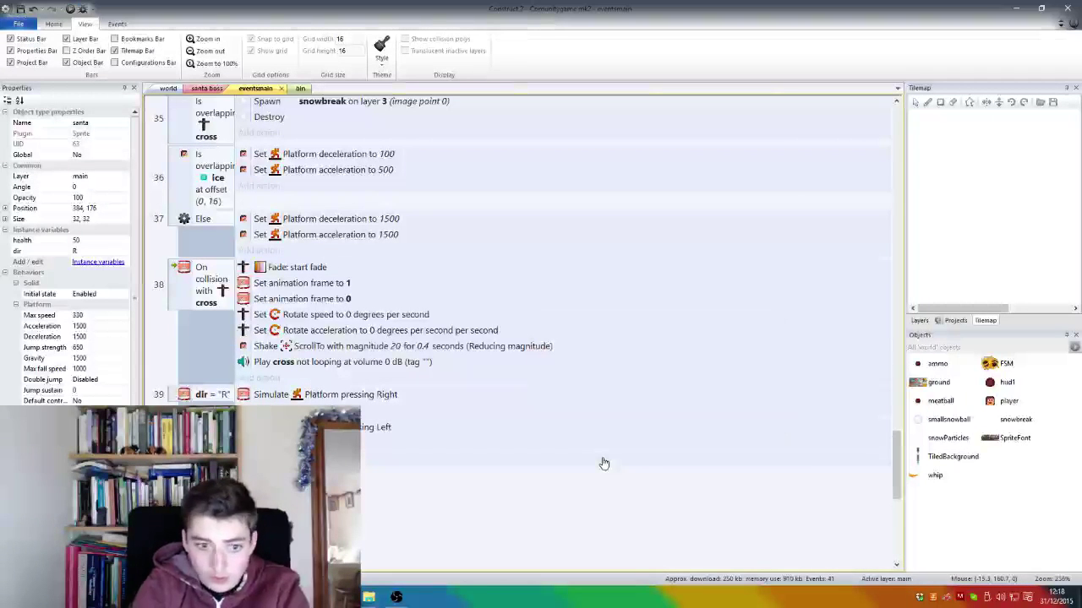
click(362, 467)
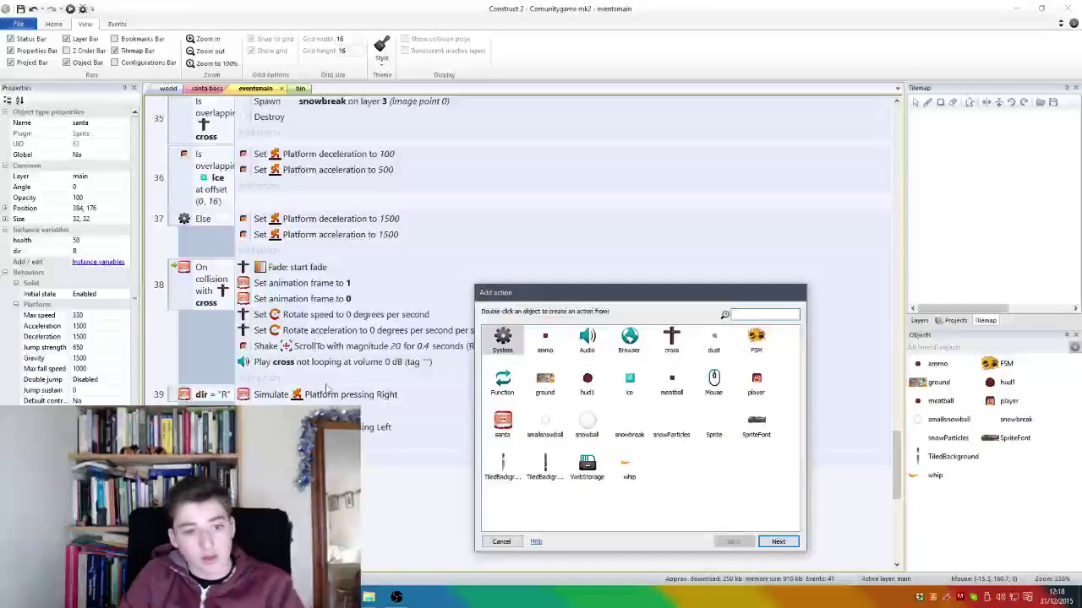
key(Escape)
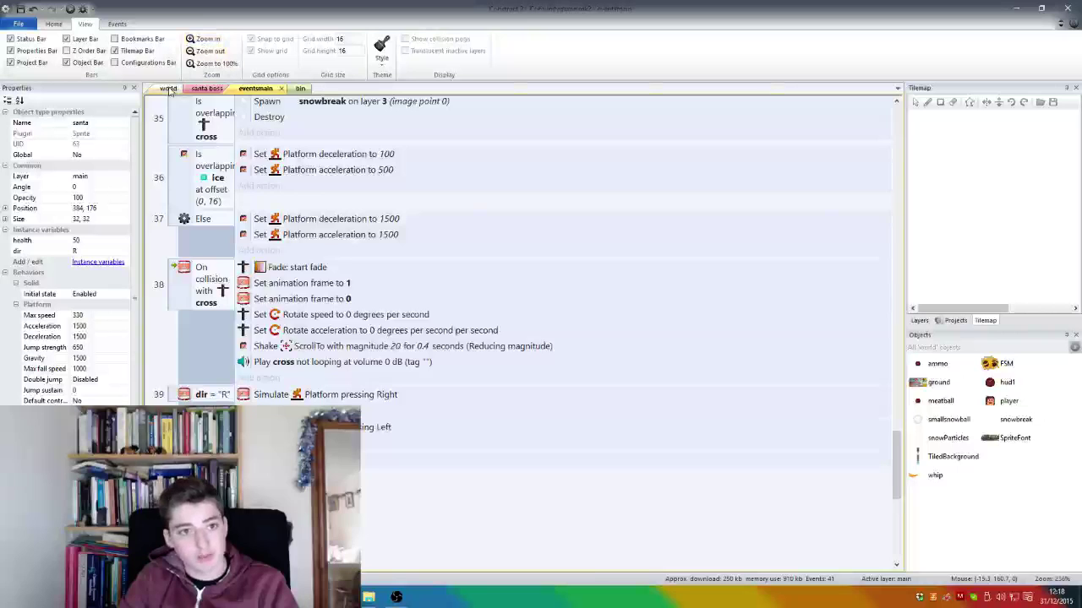
Step: In the santa boss layout, move the santa sprite down toward the ice floor, to position 224, 304
click(168, 89)
click(207, 88)
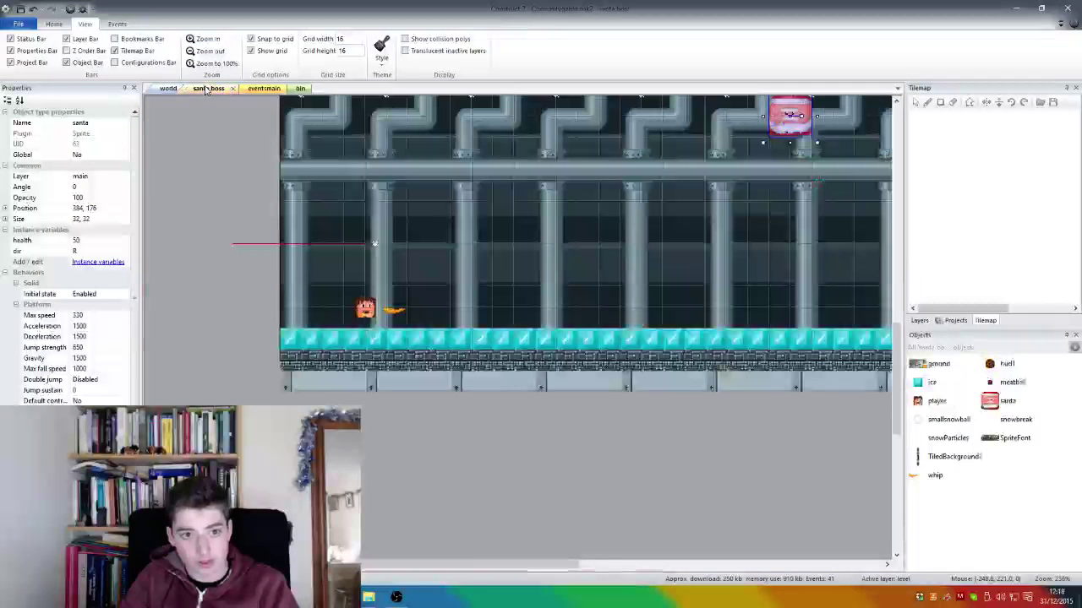
click(184, 238)
click(784, 128)
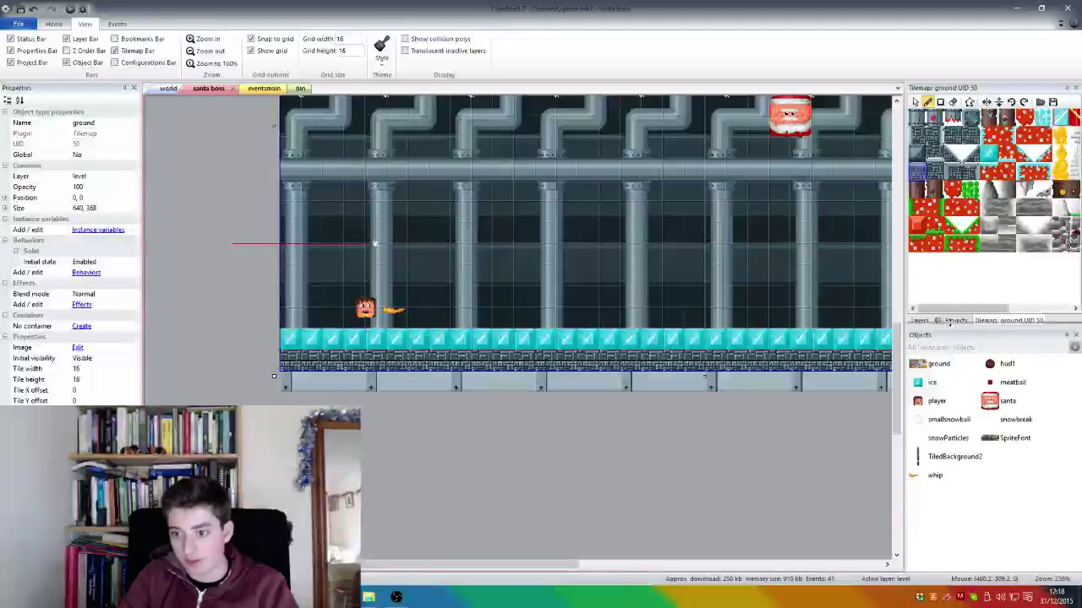
click(918, 321)
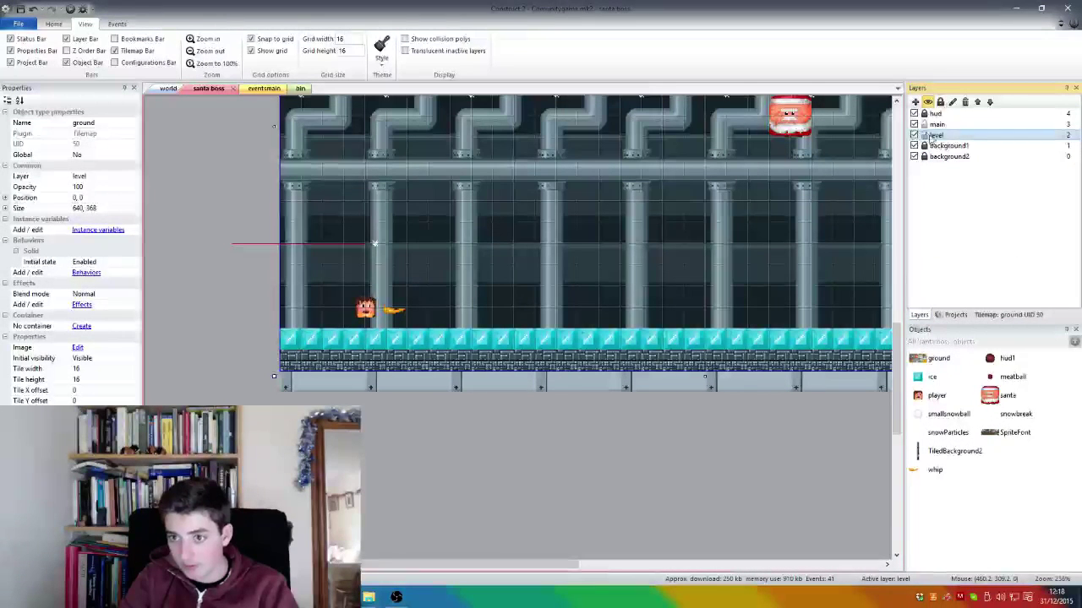
click(948, 146)
click(911, 135)
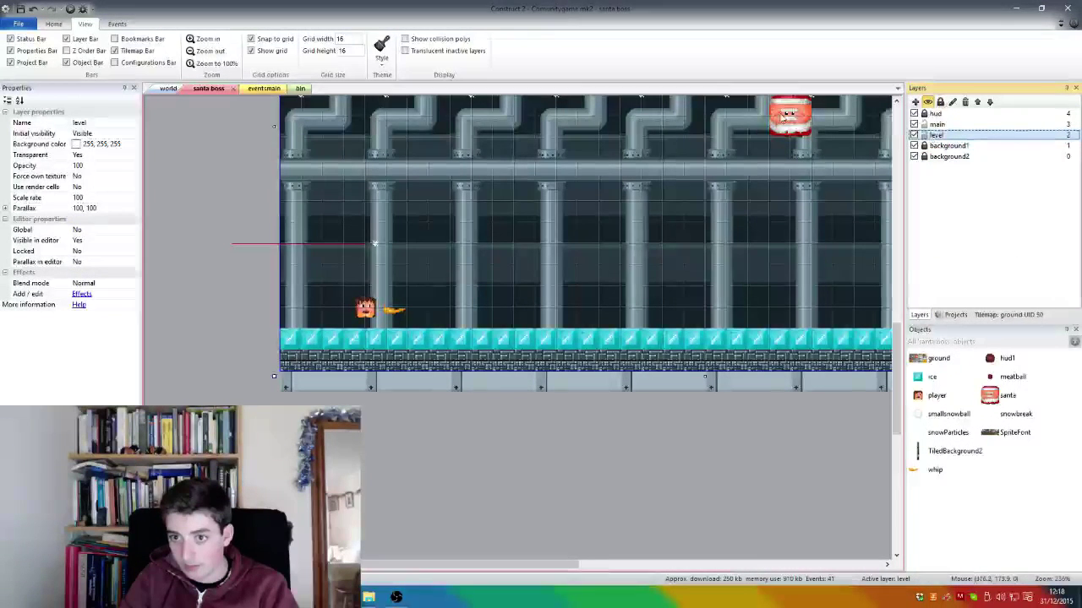
drag(782, 118, 571, 289)
Step: Delete the dir instance variable from the santa object
click(99, 263)
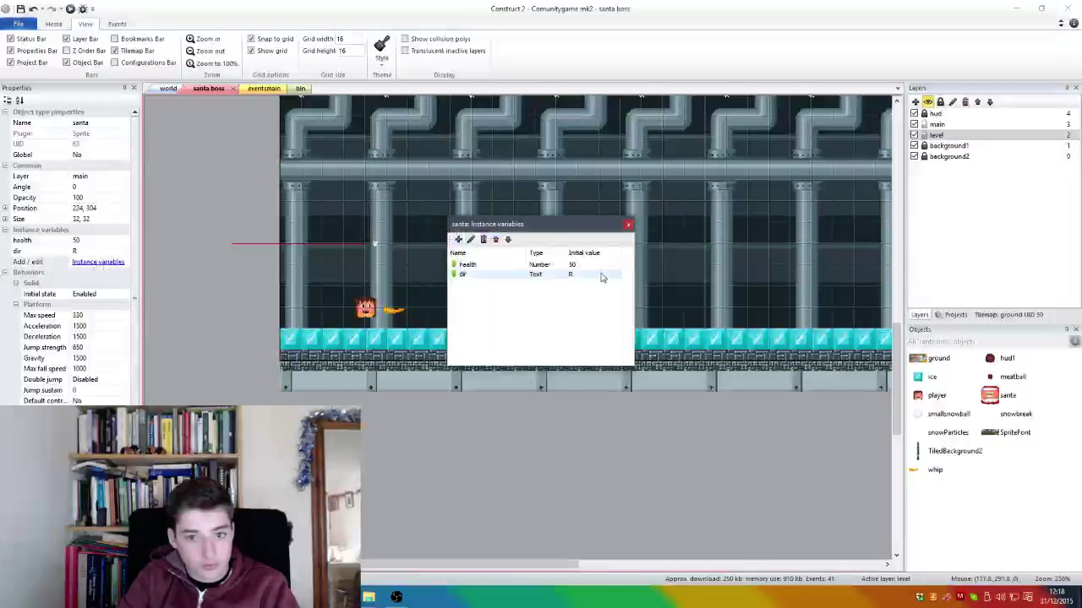
double_click(494, 279)
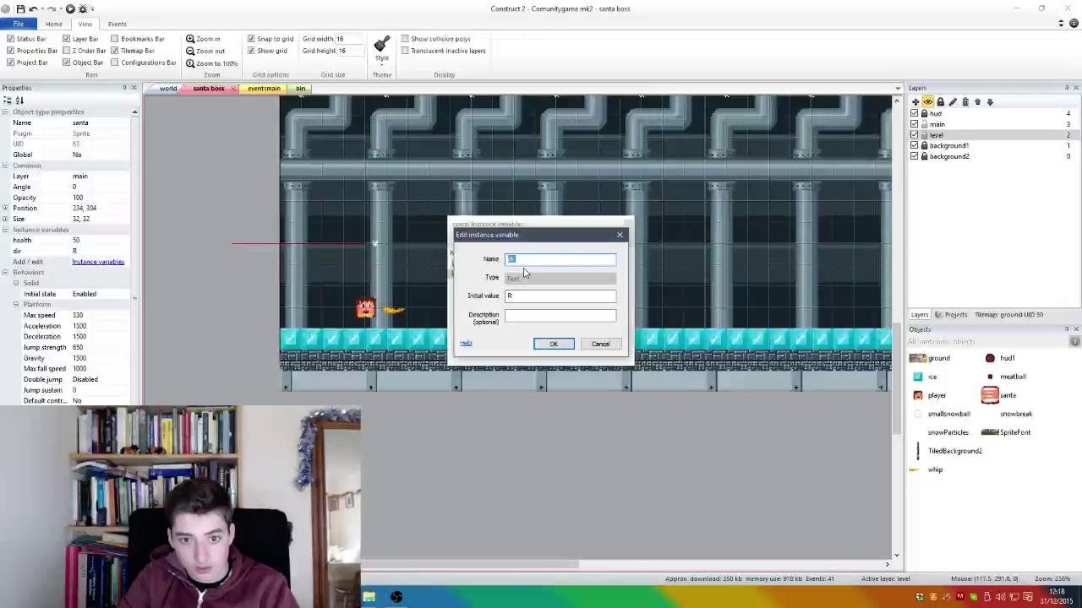
key(Escape)
key(Delete)
key(Return)
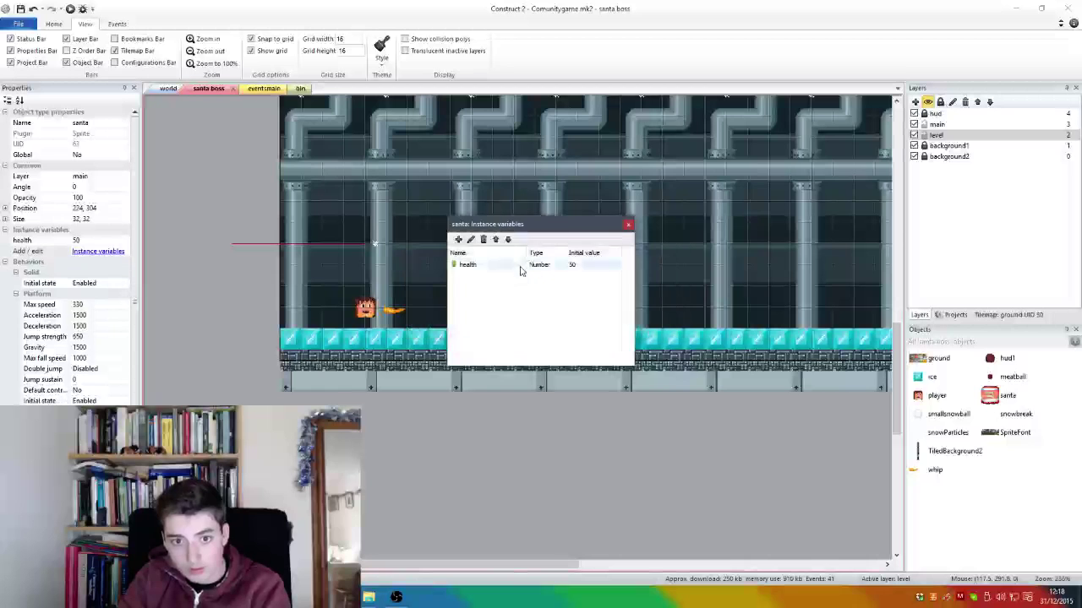
Step: Add a Boolean instance variable named dir with initial value true to the santa object
click(458, 241)
text(dir)
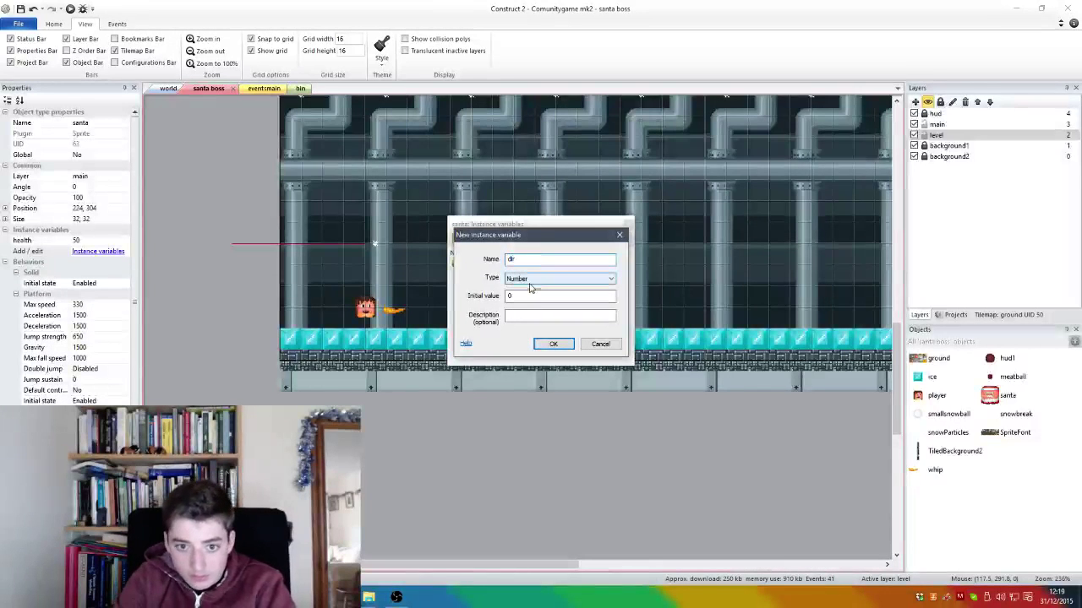
click(541, 279)
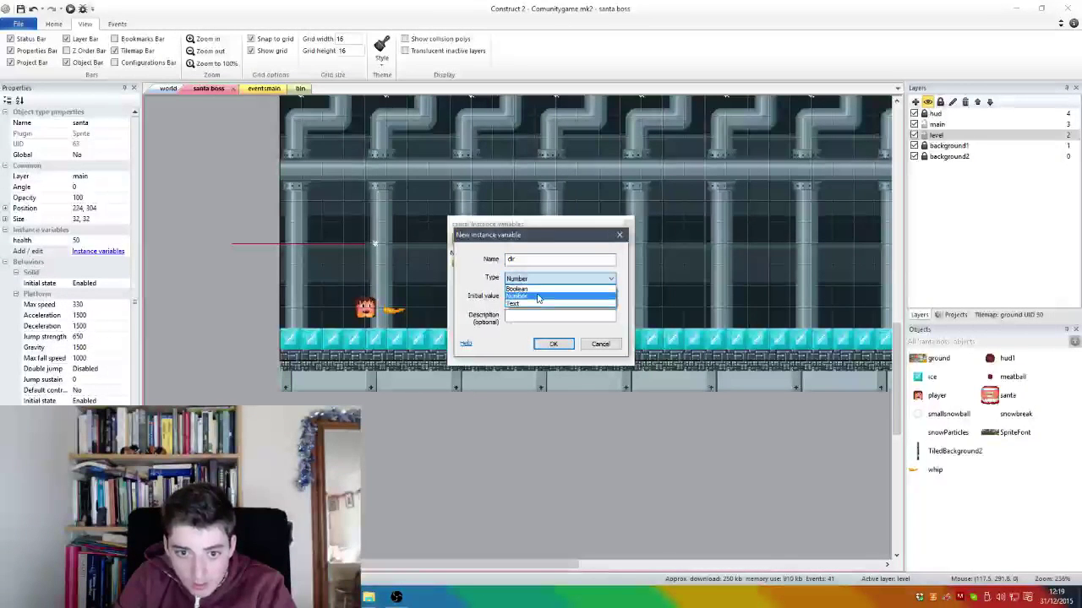
click(550, 294)
click(540, 280)
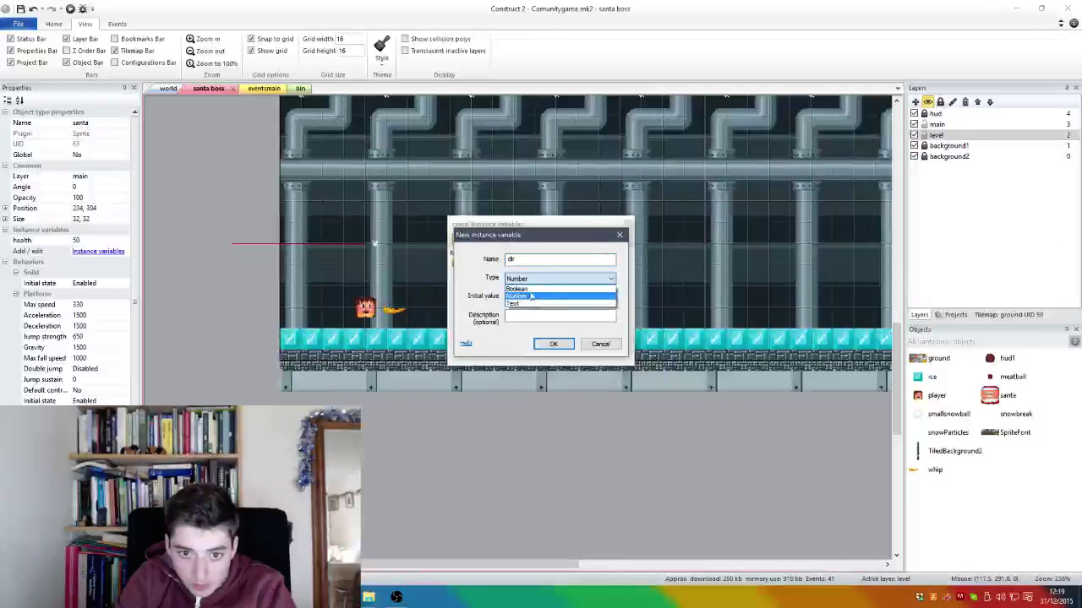
click(536, 289)
click(545, 297)
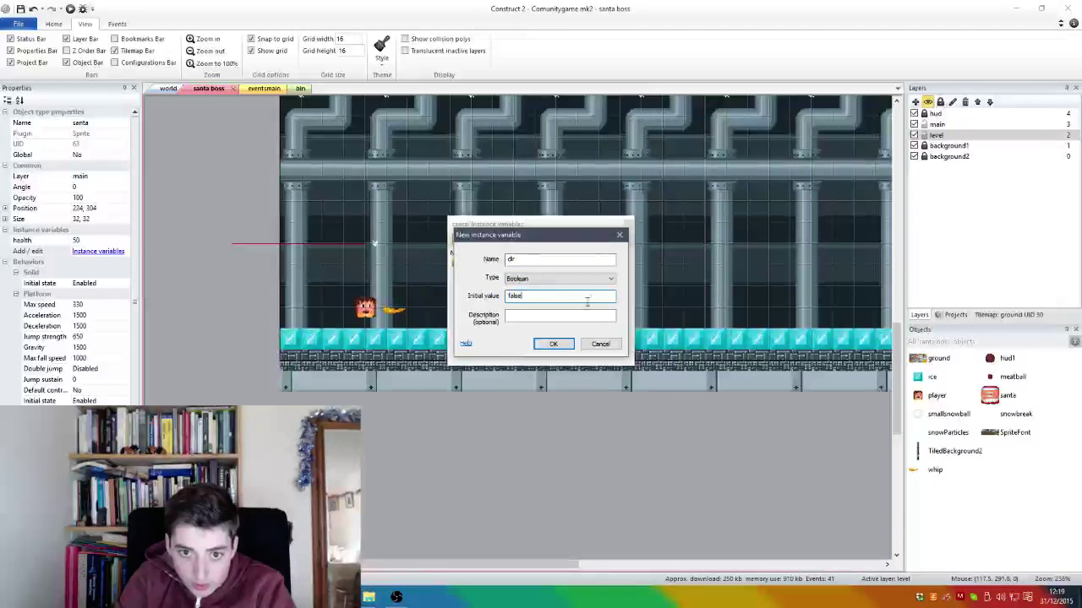
text(true)
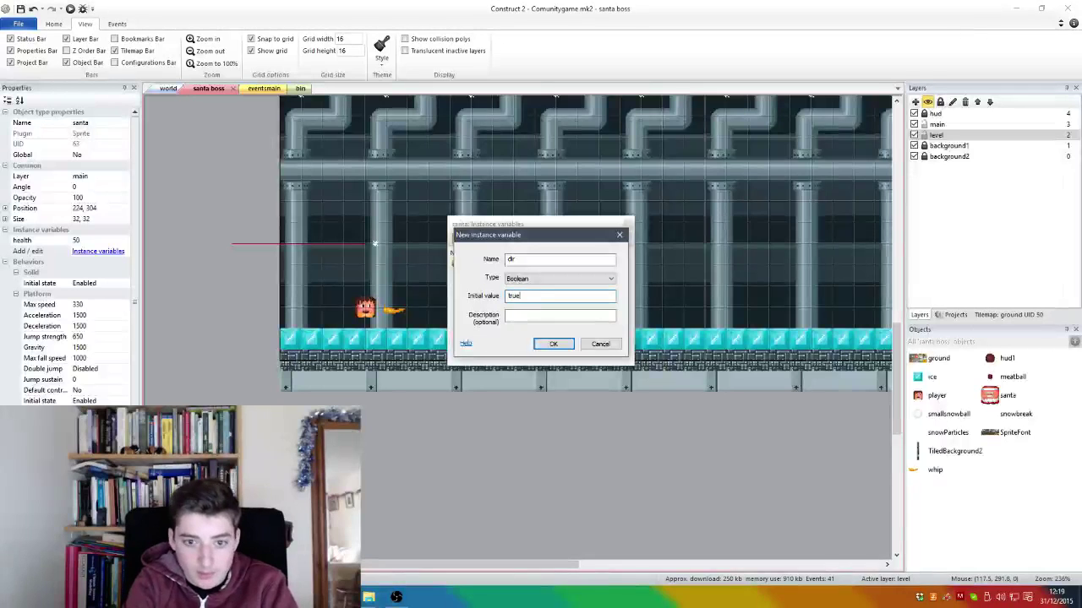
key(Return)
click(628, 224)
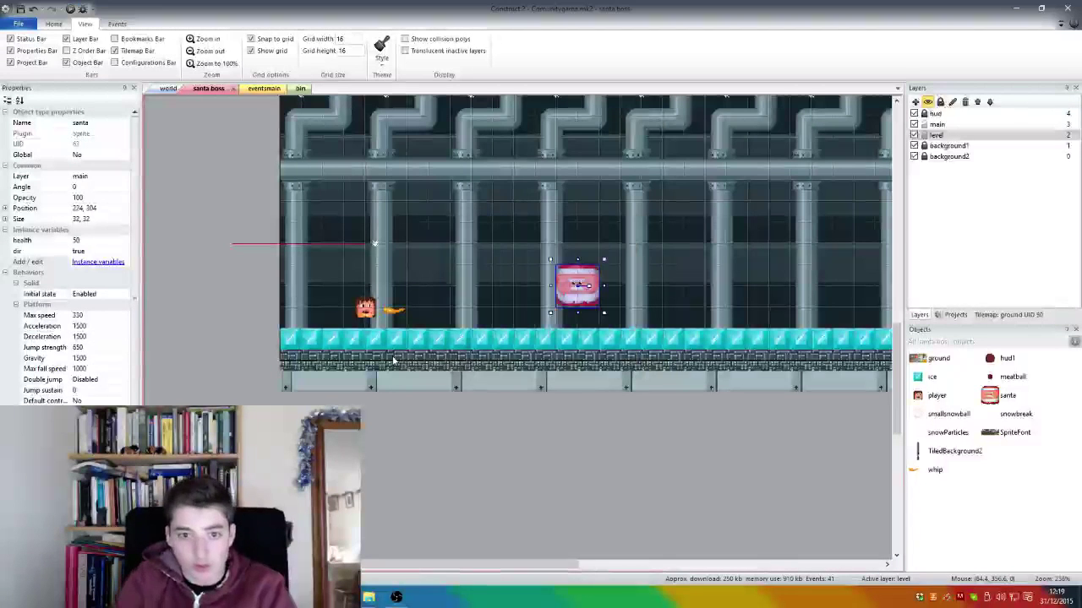
Step: In the eventsmain sheet, give the Simulate Right and Simulate Left events an Is boolean instance variable set condition for santa's dir
click(169, 88)
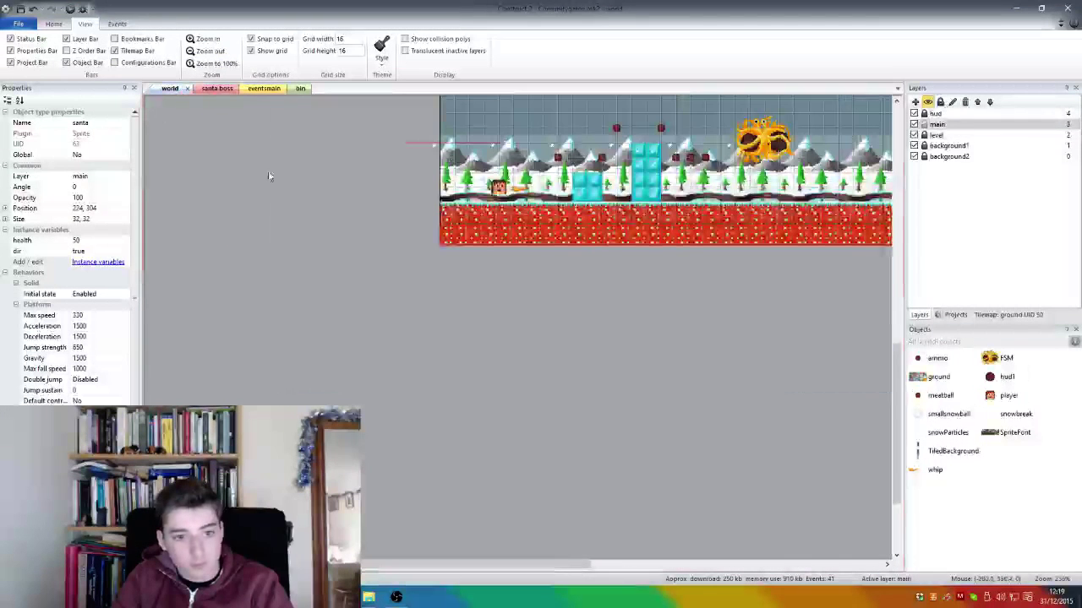
click(246, 90)
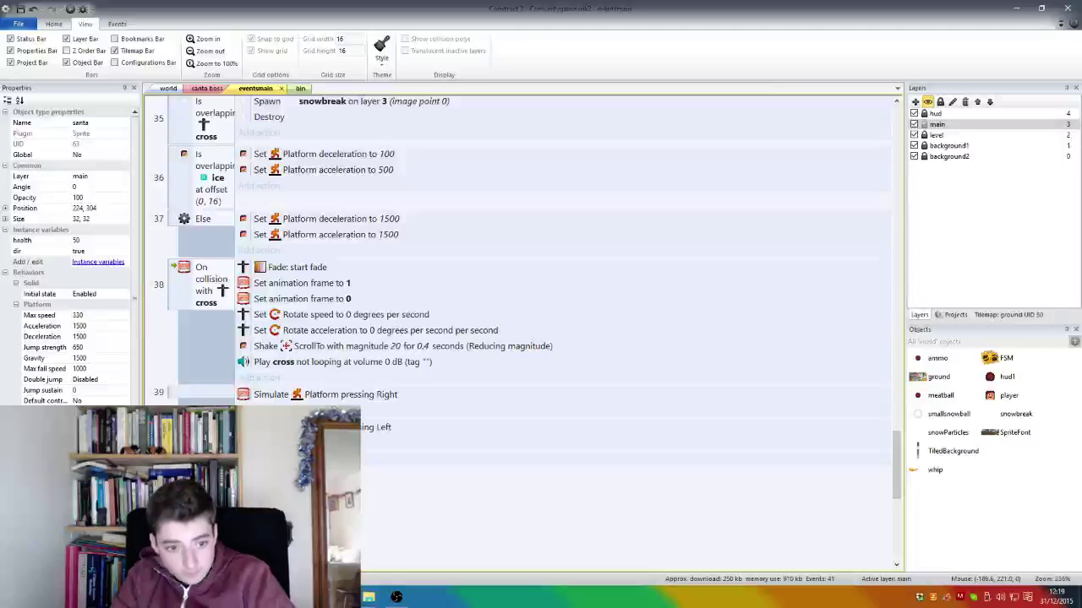
double_click(579, 427)
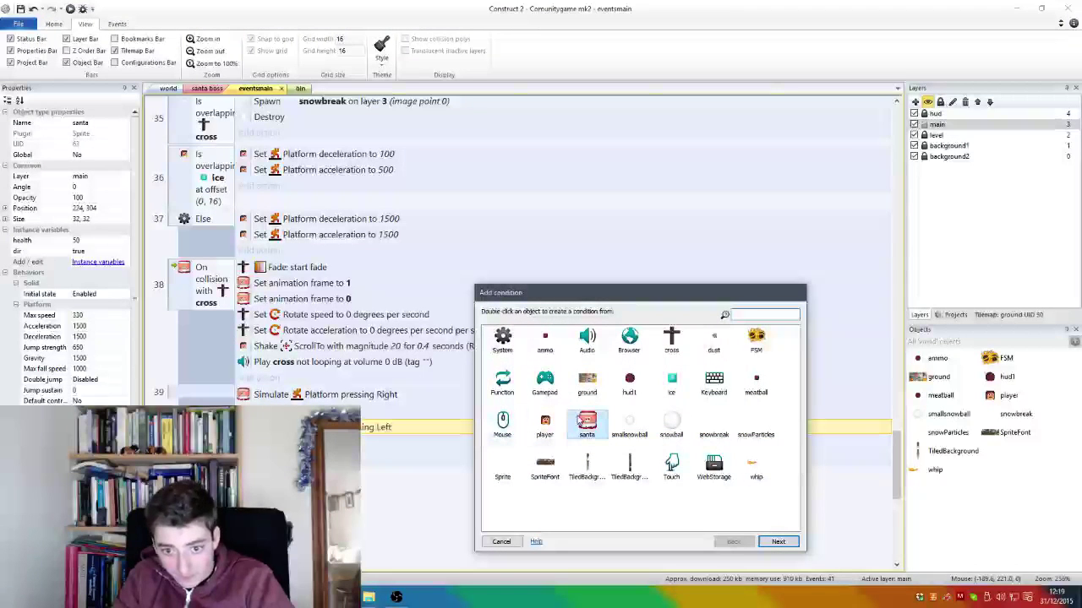
double_click(584, 427)
scroll(590, 427, down, 3)
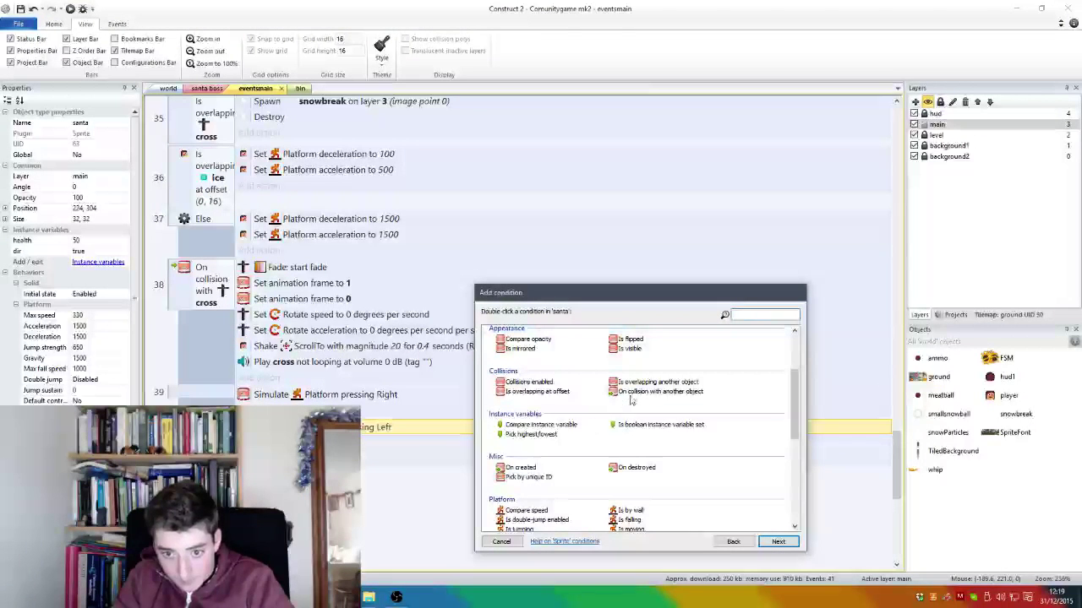
double_click(636, 428)
click(732, 417)
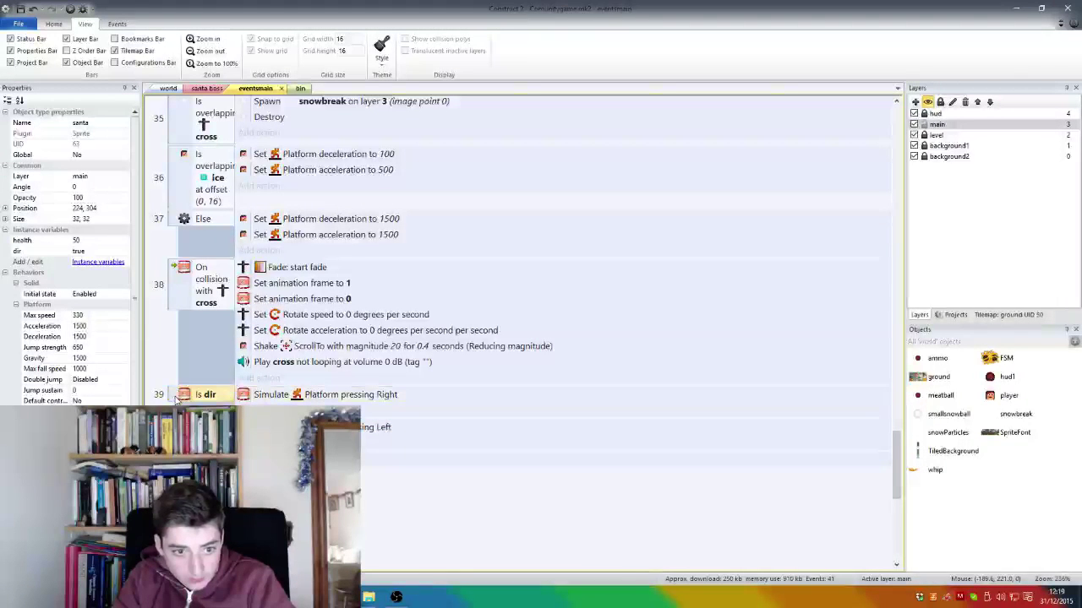
Step: Invert the Is dir condition of the event that simulates santa pressing Left
right_click(177, 427)
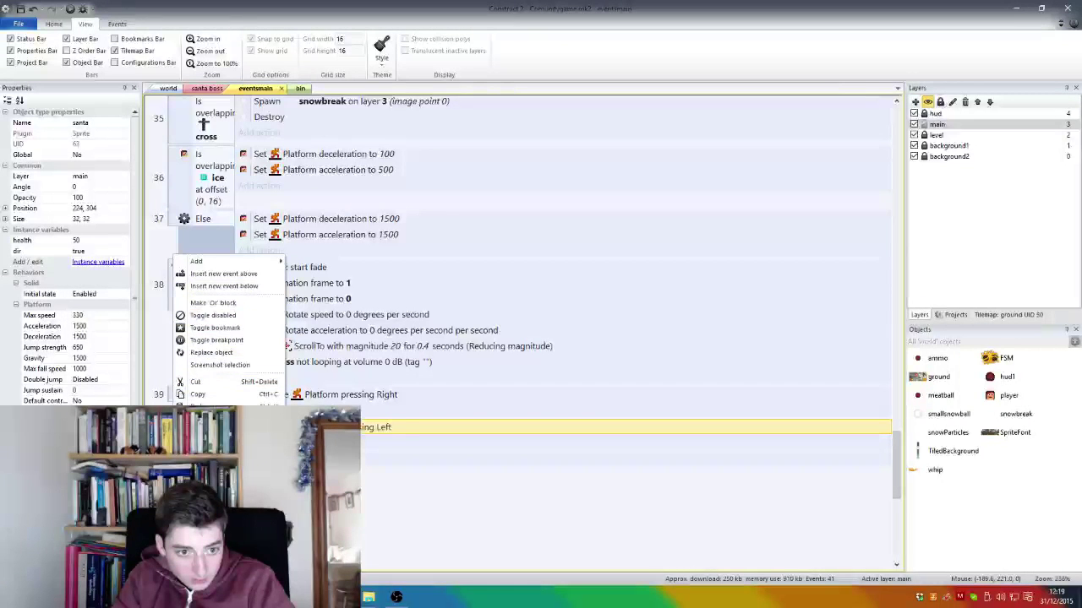
right_click(194, 272)
click(227, 333)
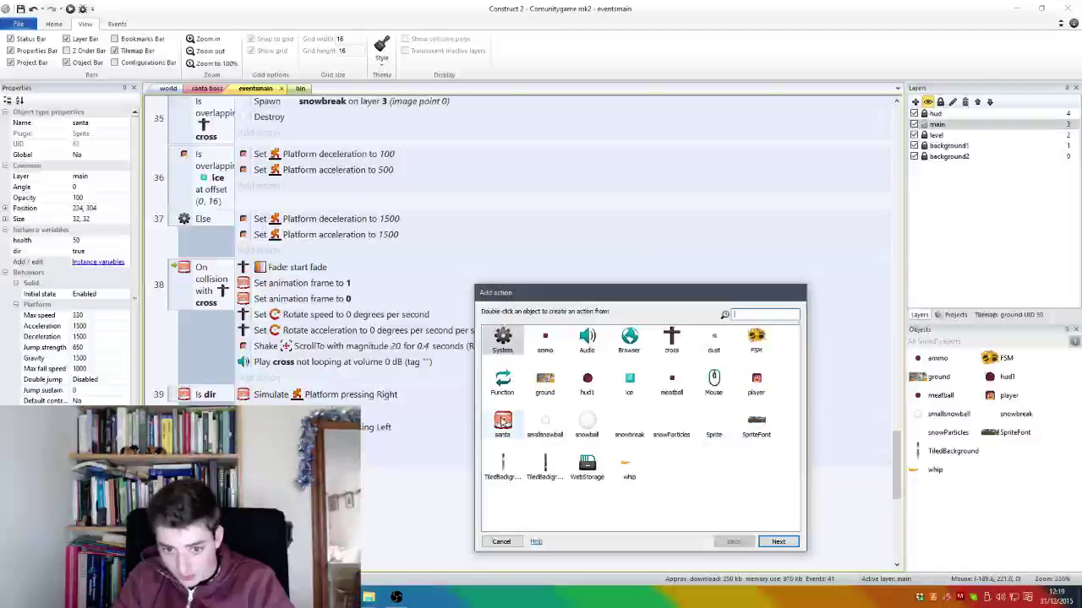
Step: Add a santa Toggle boolean action for dir to the Every X seconds event
double_click(503, 420)
scroll(592, 399, down, 5)
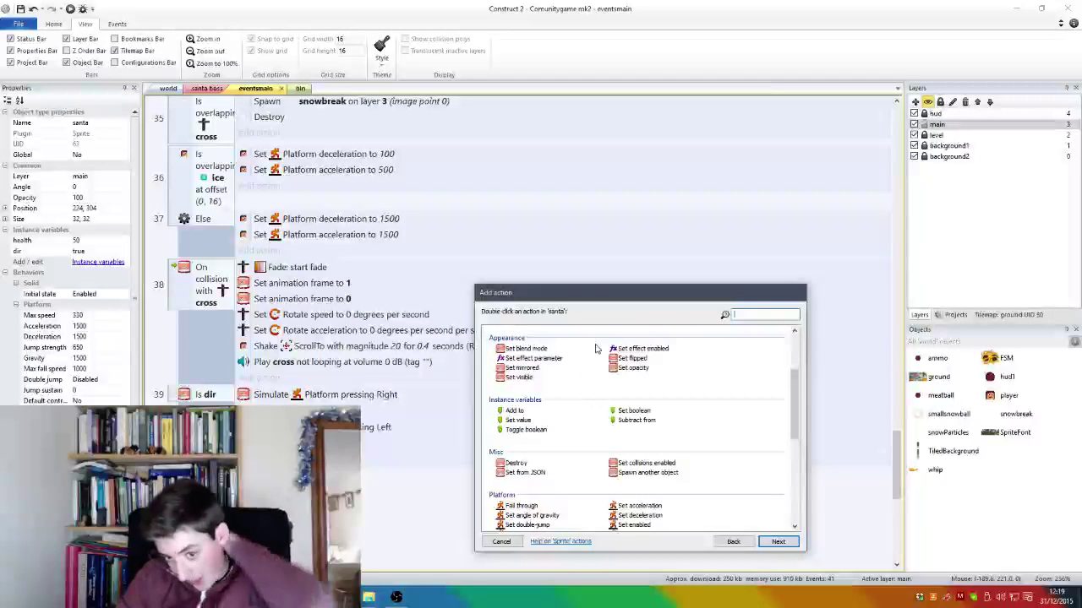
scroll(607, 372, down, 3)
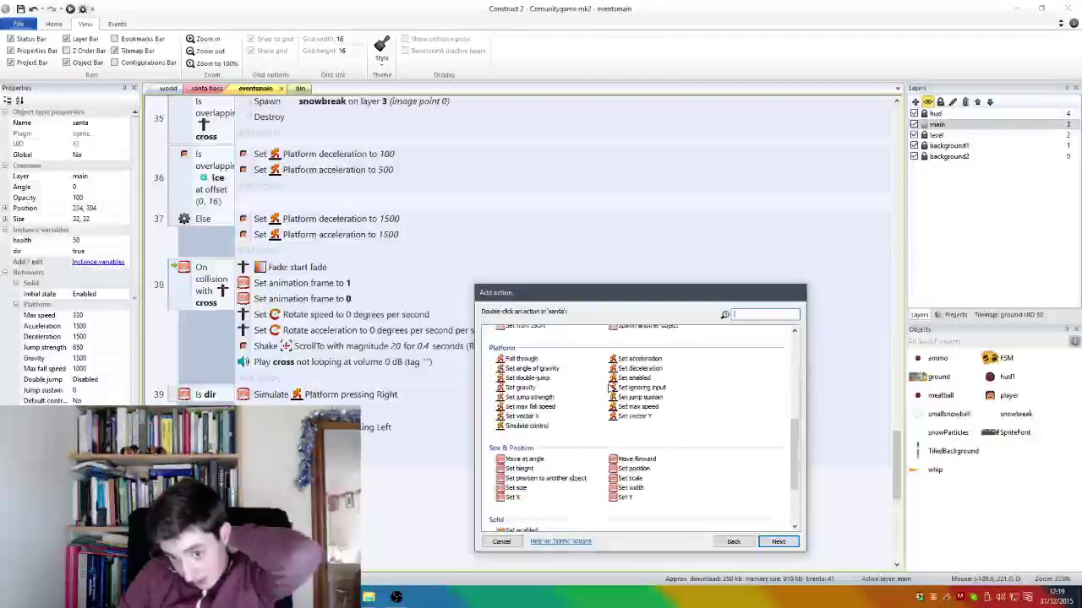
scroll(608, 389, up, 3)
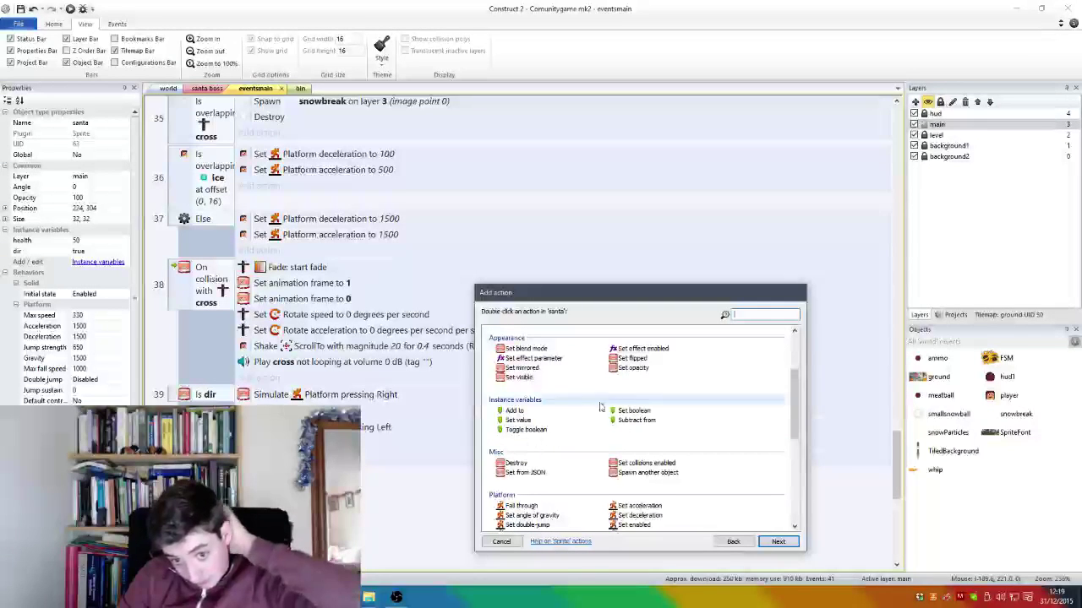
double_click(526, 429)
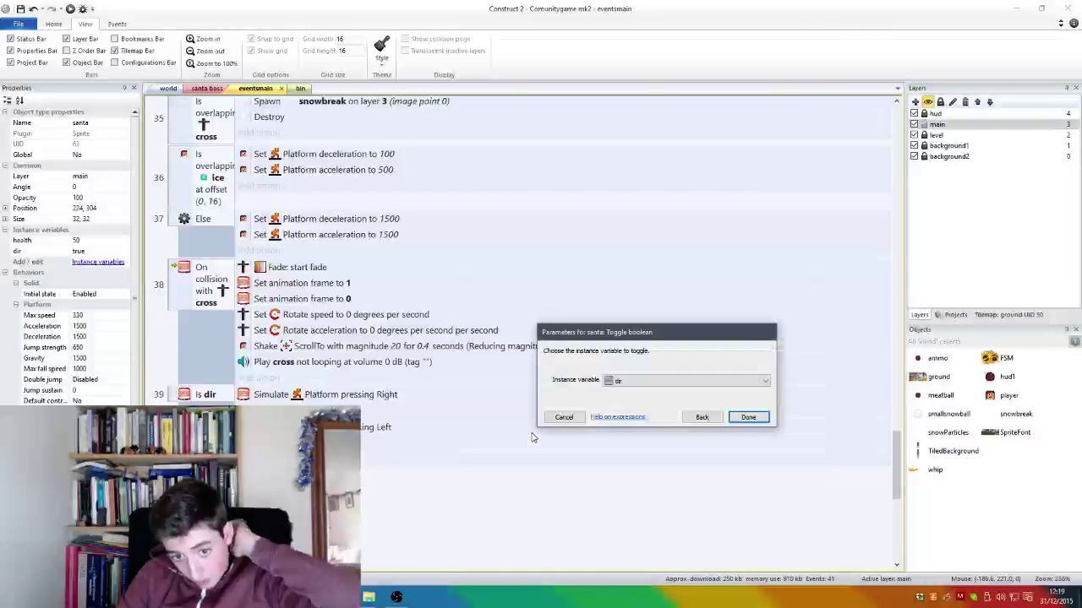
click(747, 417)
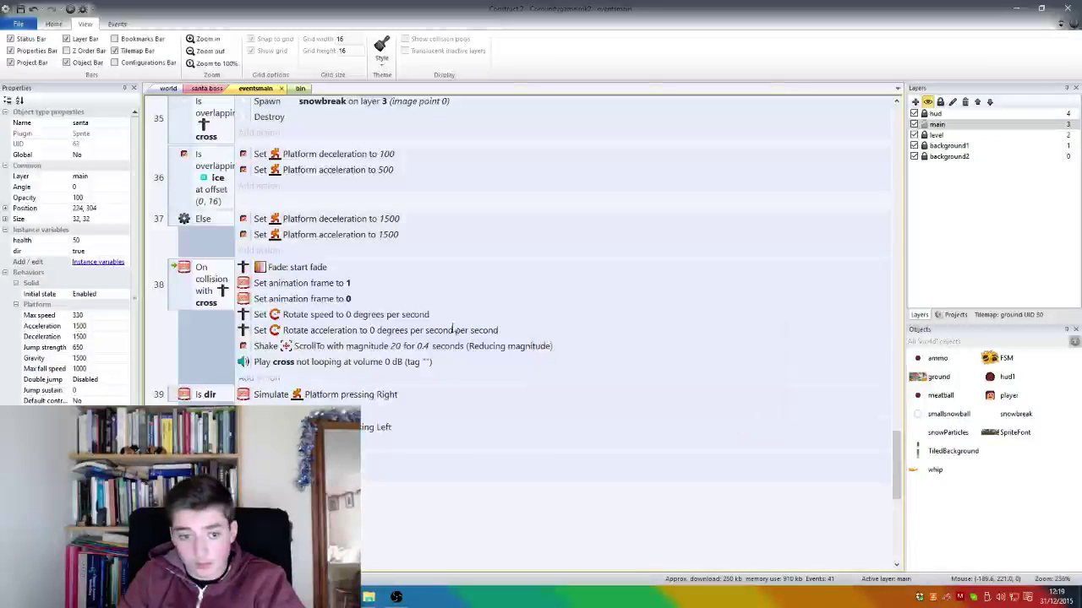
Step: Run the santa boss layout in the browser preview and show it full screen
click(70, 8)
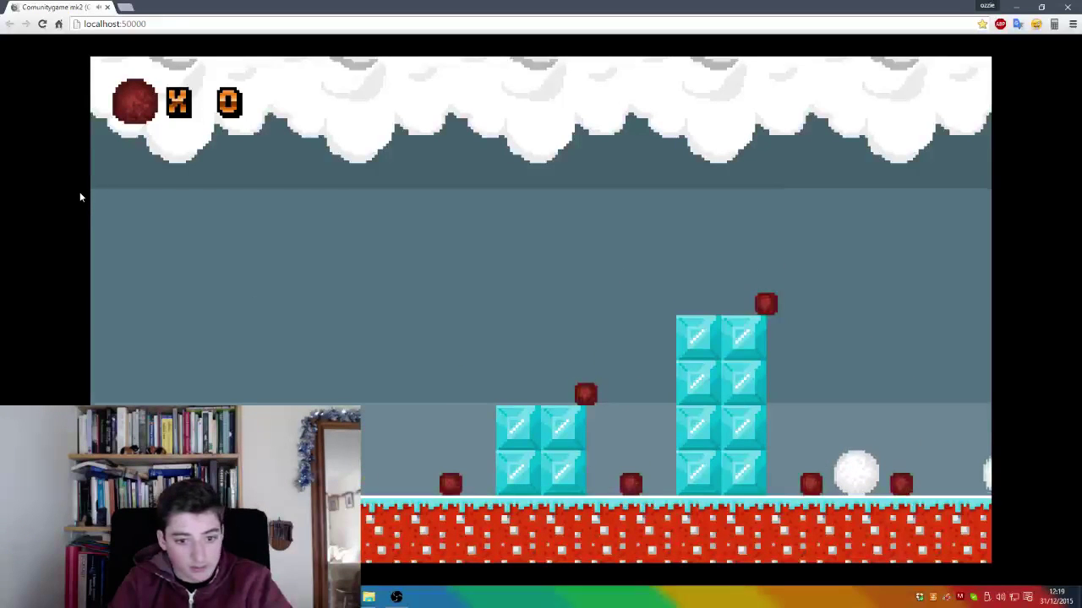
key(alt+Tab)
click(208, 88)
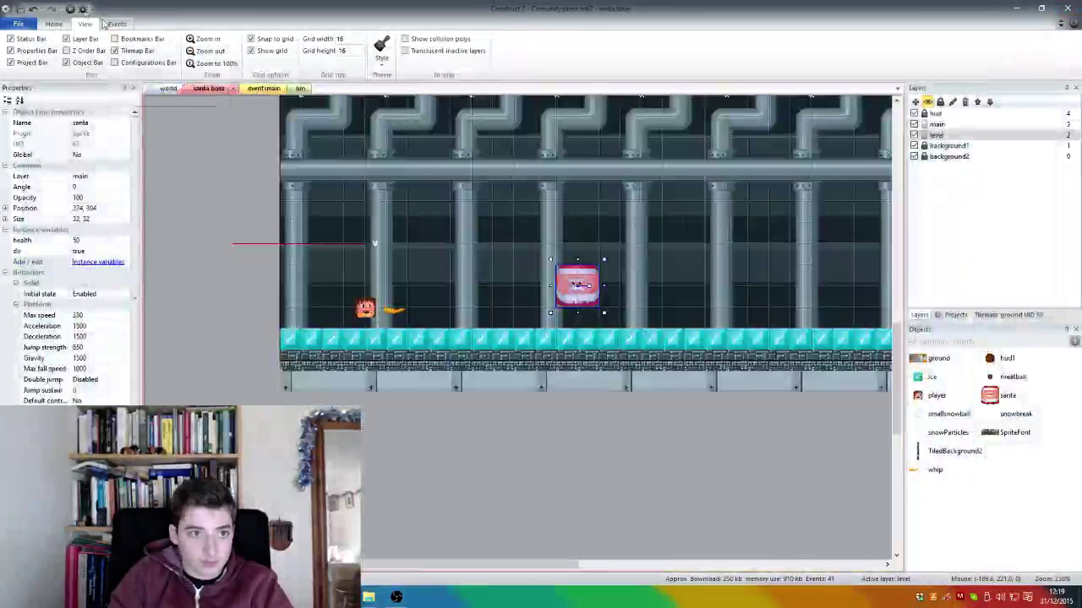
click(71, 9)
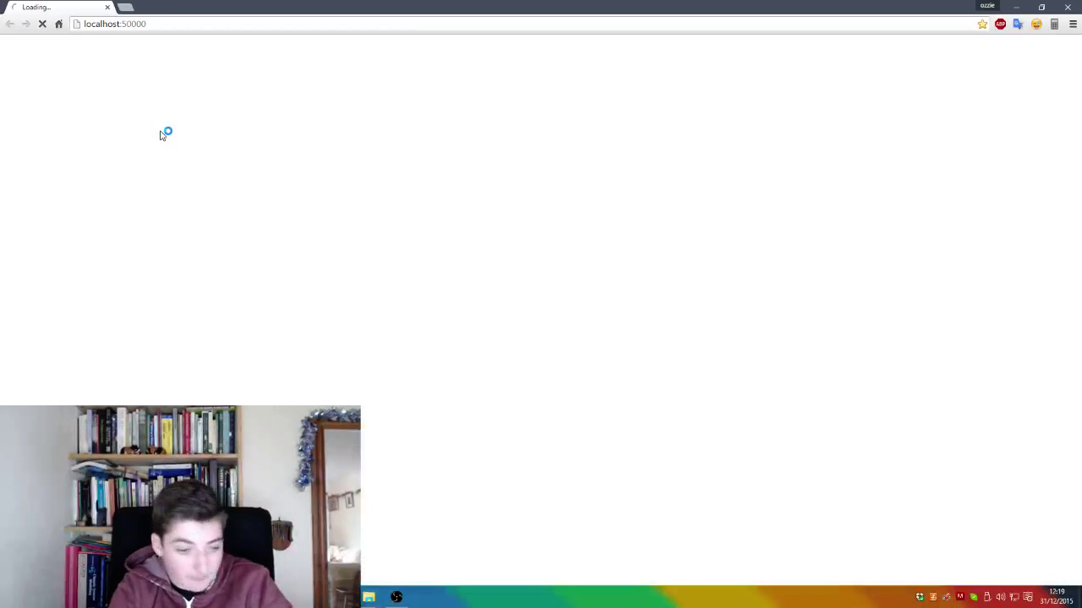
key(F11)
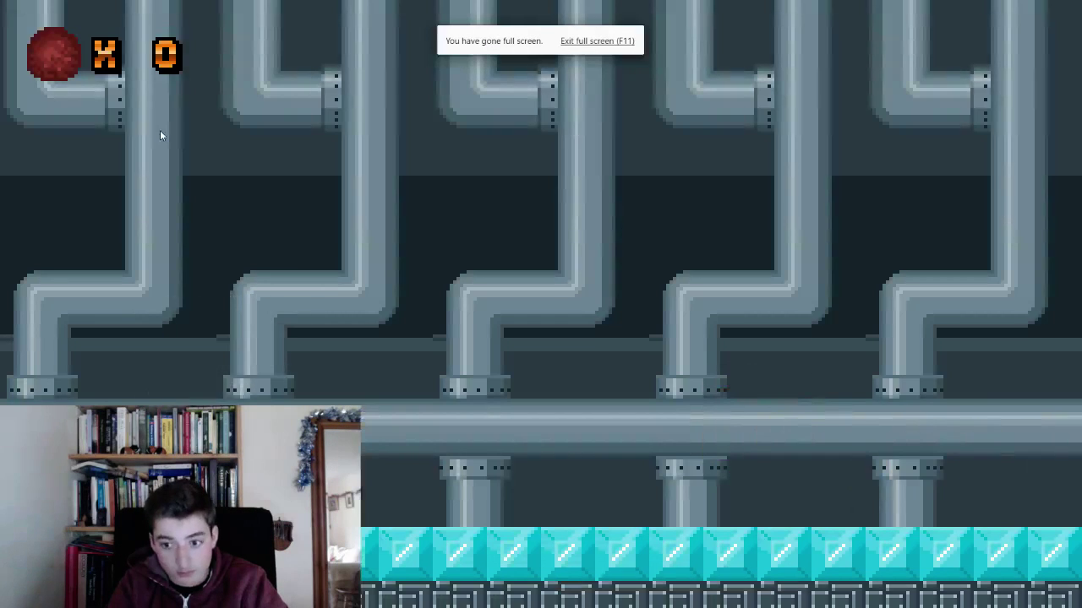
Step: Playtest the boss room by running and jumping in both directions with the player, and close the preview
key(Right)
key(Up)
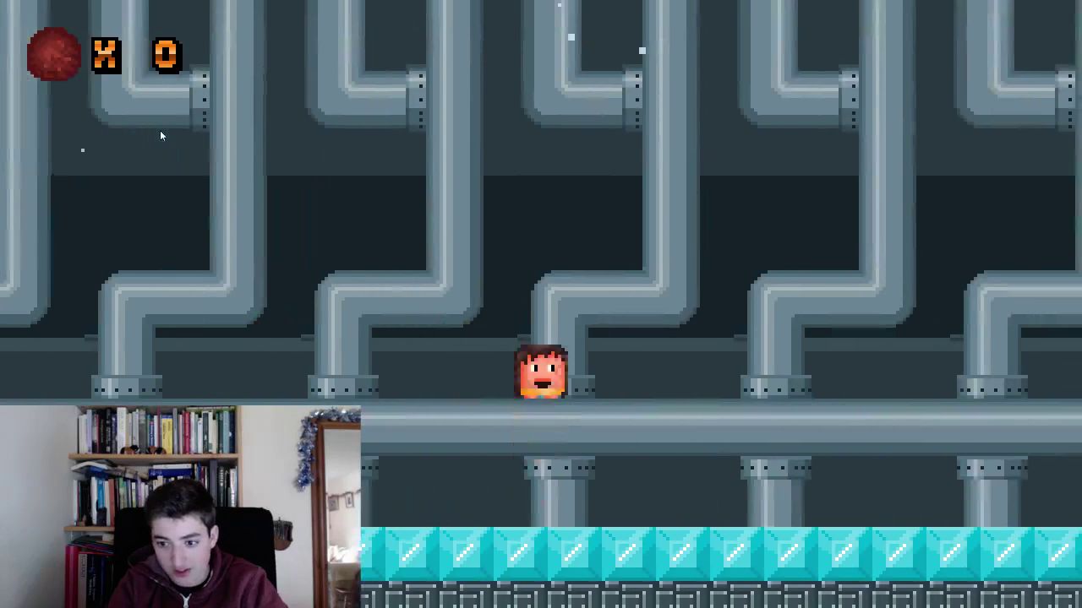
key(Right)
key(Up)
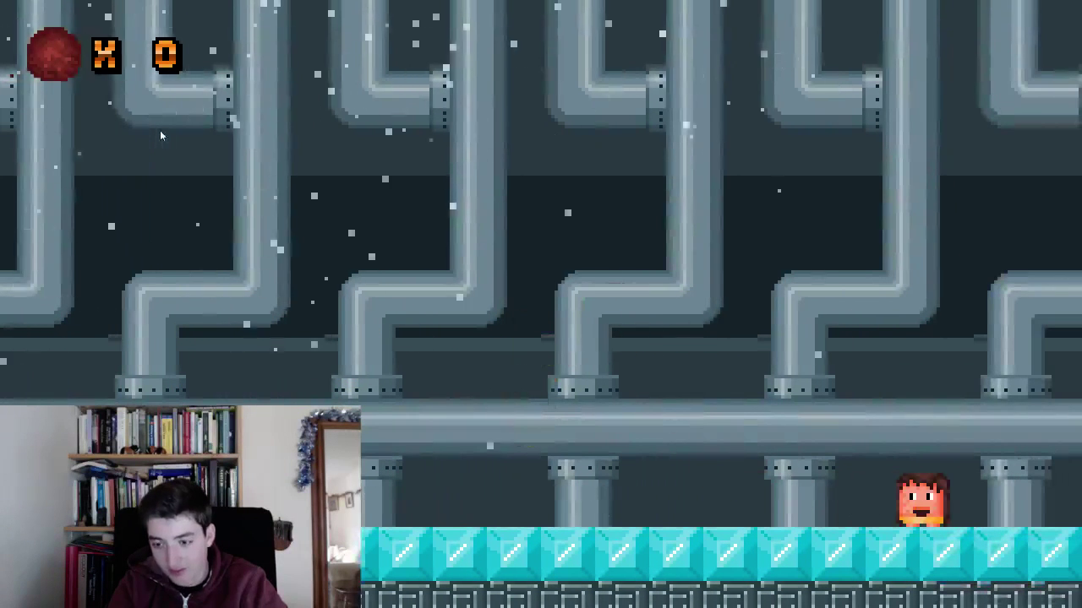
key(Left)
key(Up)
key(F11)
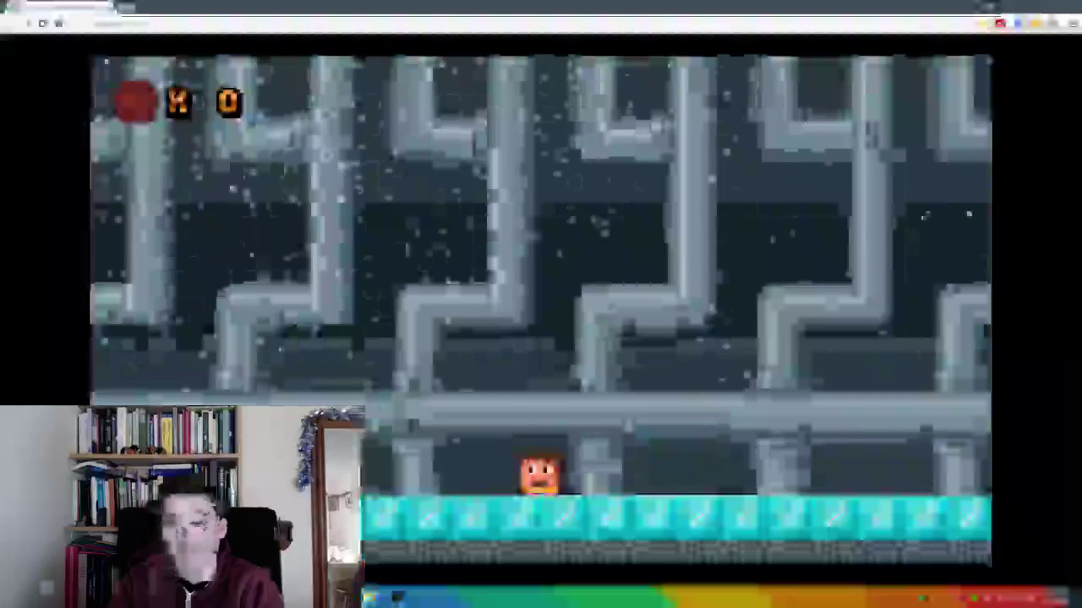
click(1068, 7)
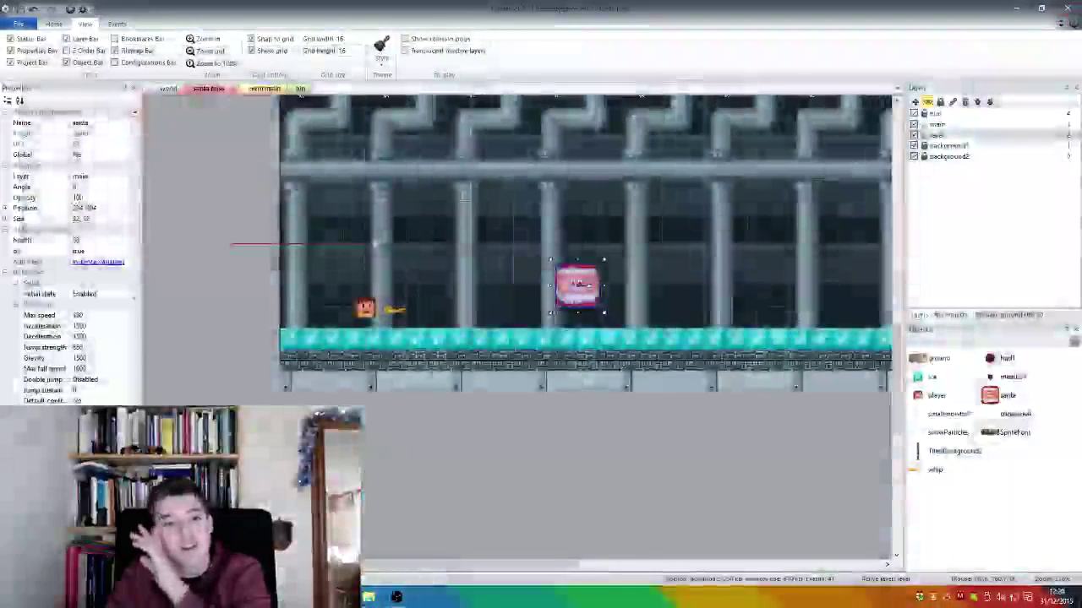
click(255, 88)
scroll(524, 254, down, 1)
scroll(524, 254, down, 1)
double_click(386, 522)
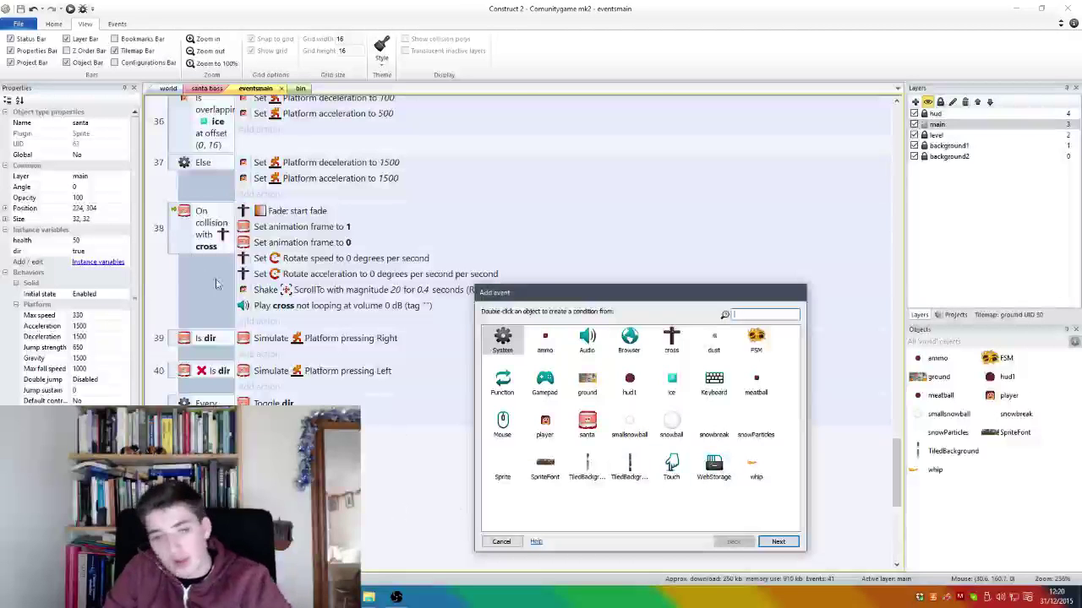
key(Escape)
Step: In the santa boss layout, delete the ice block at the far right end of the floor
click(206, 88)
click(418, 338)
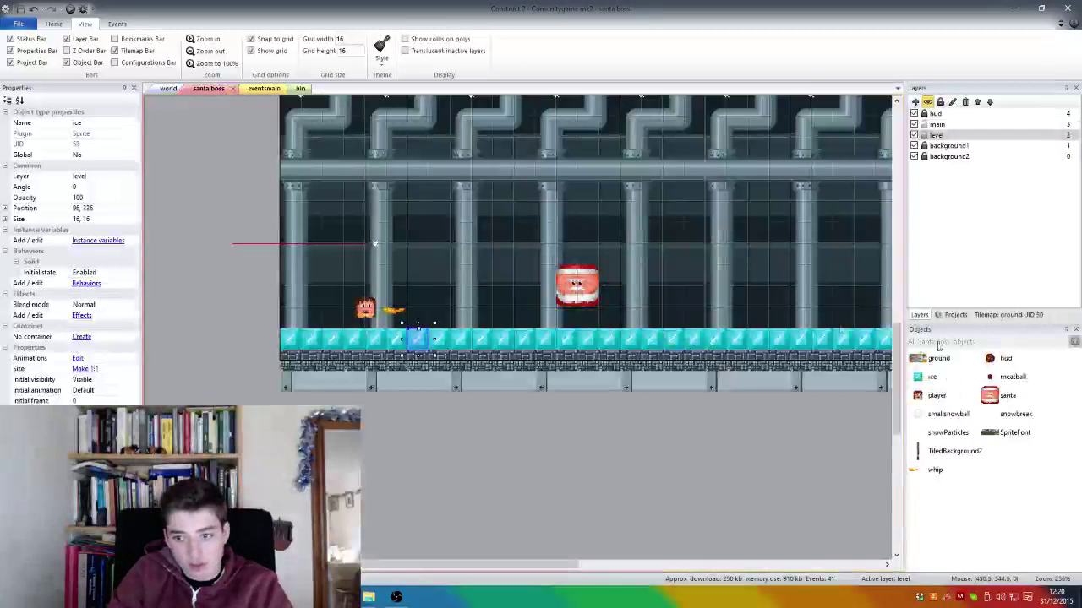
click(944, 315)
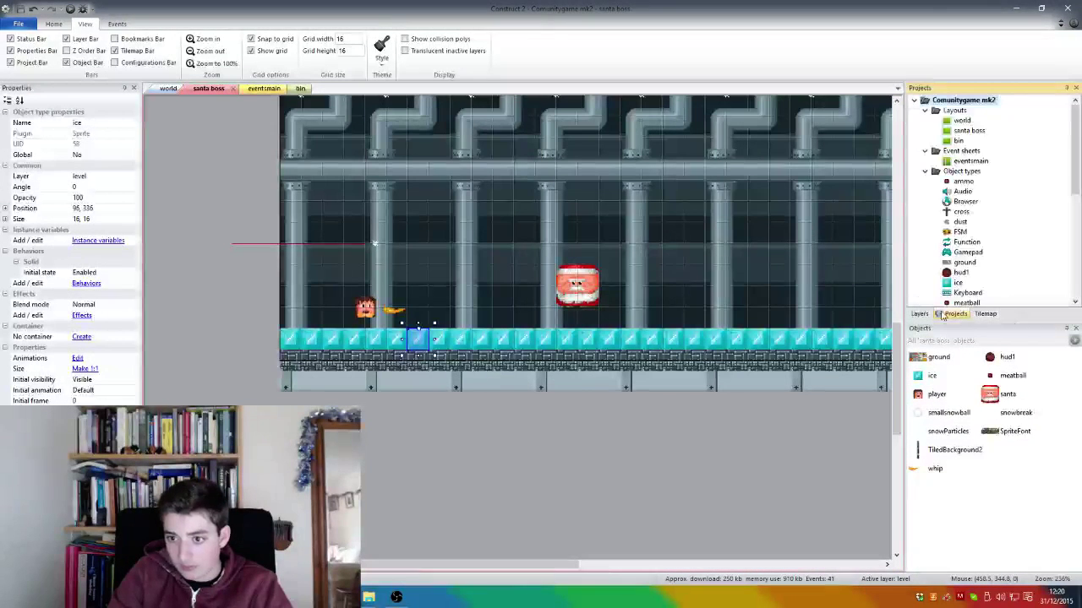
click(919, 314)
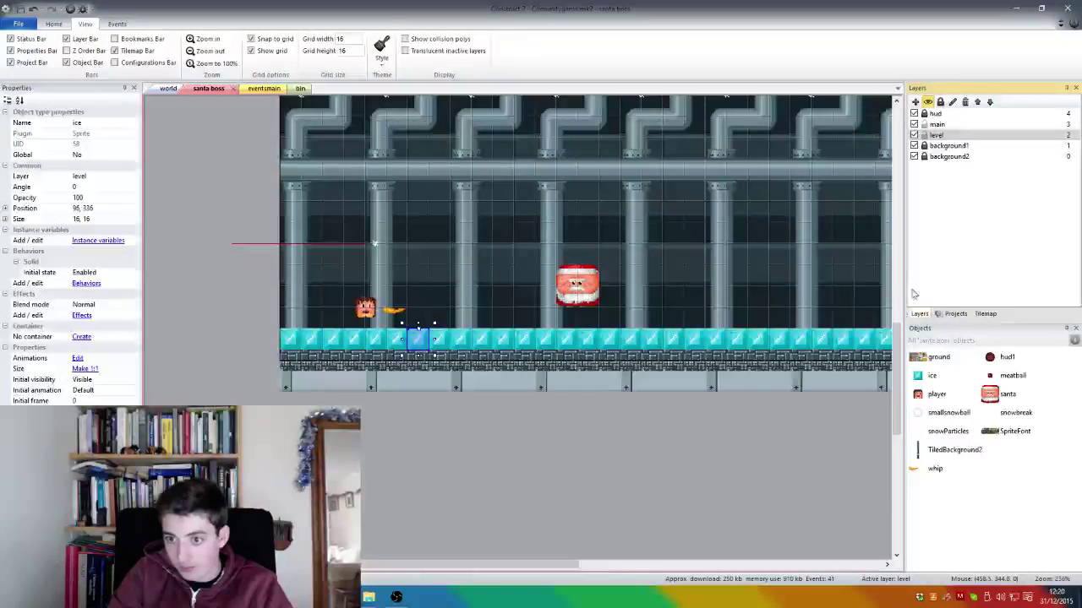
click(292, 346)
drag(448, 565, 753, 516)
click(346, 343)
key(Delete)
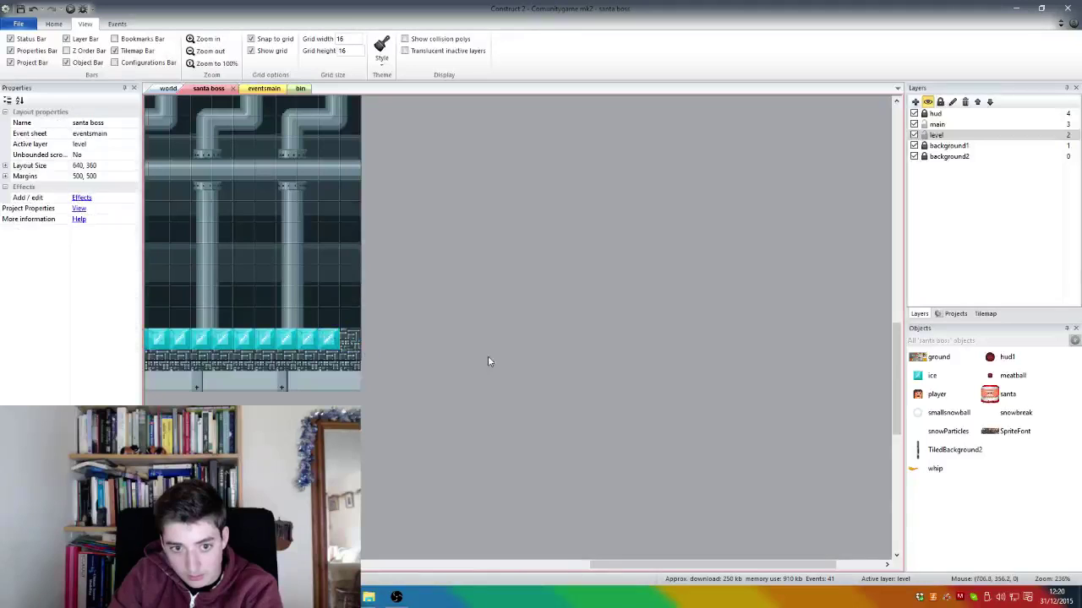
double_click(926, 355)
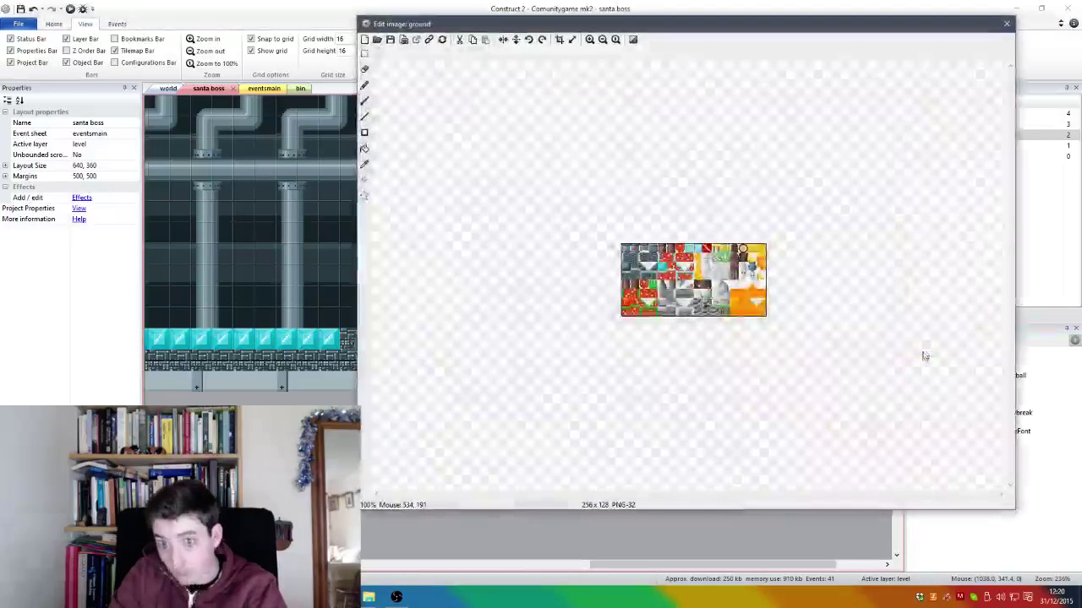
key(Escape)
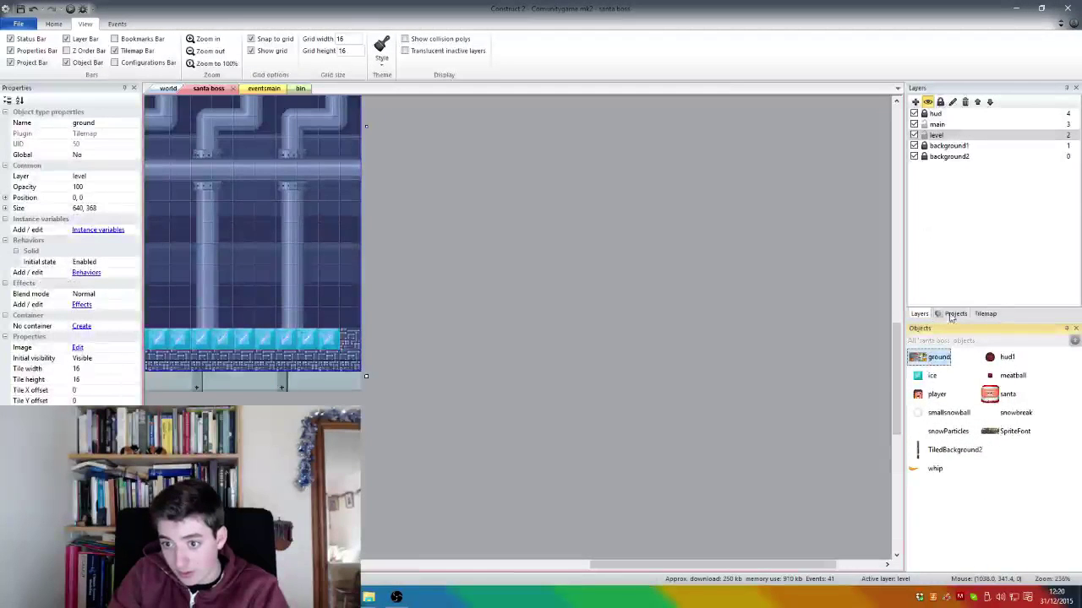
click(983, 313)
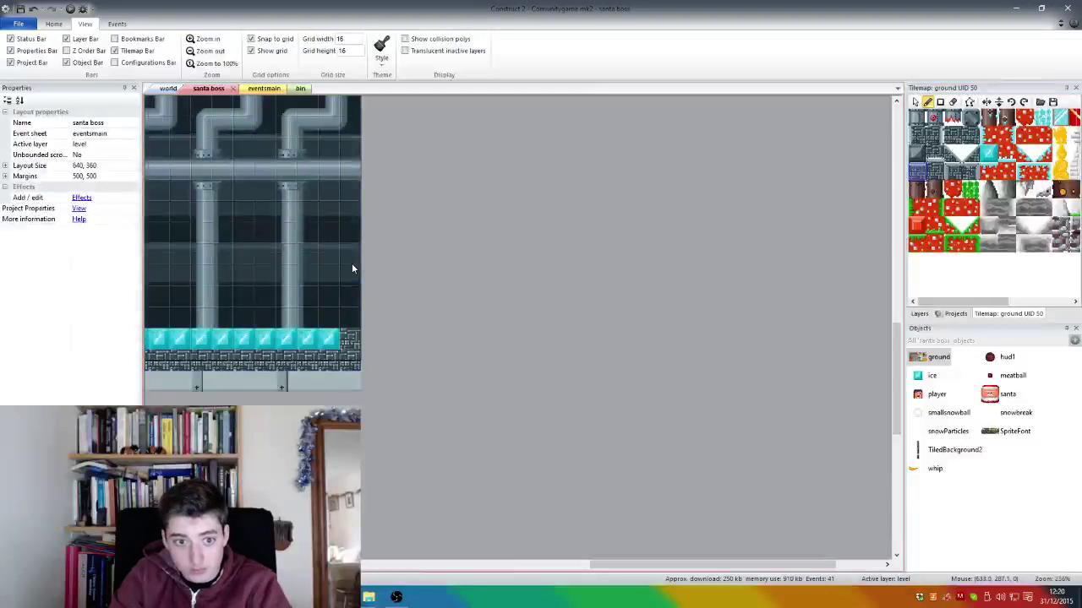
click(951, 314)
click(919, 314)
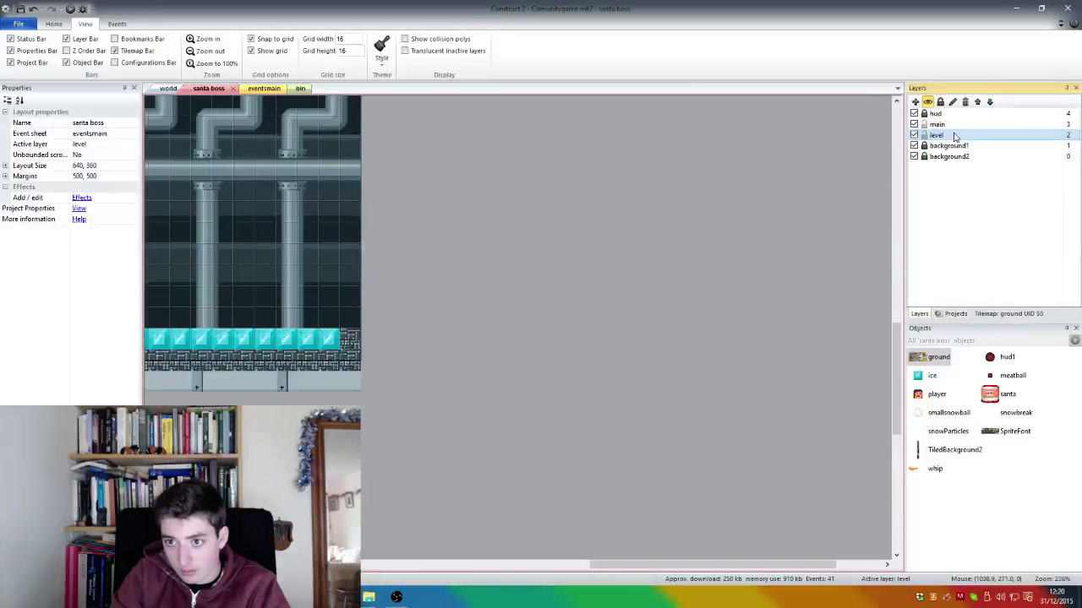
Step: Make the level layer active and bring up the ground tilemap's tiles for painting in the santa boss layout
click(955, 136)
click(987, 315)
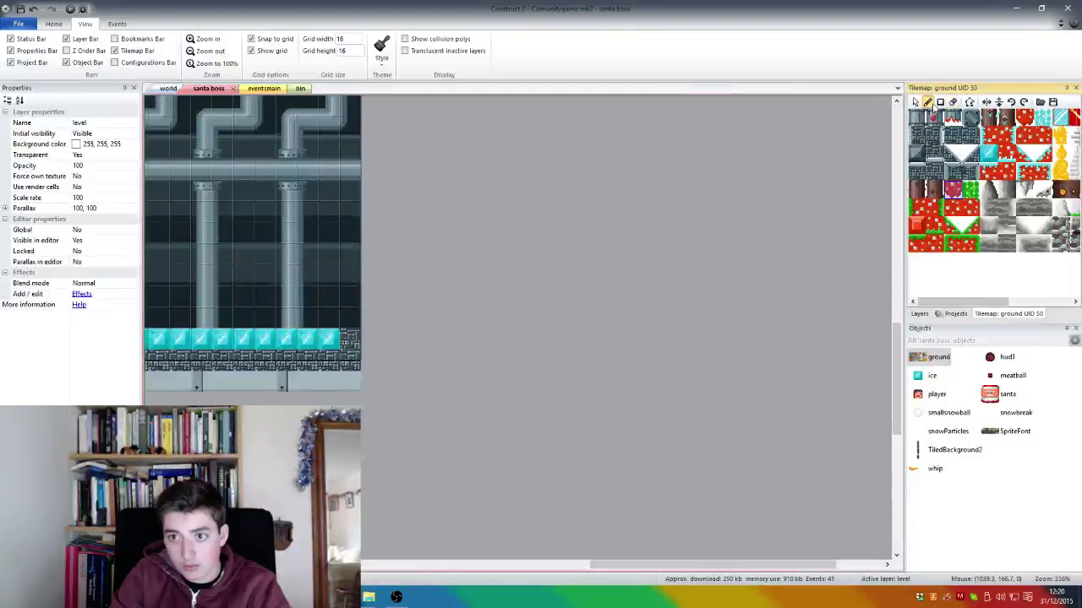
click(566, 564)
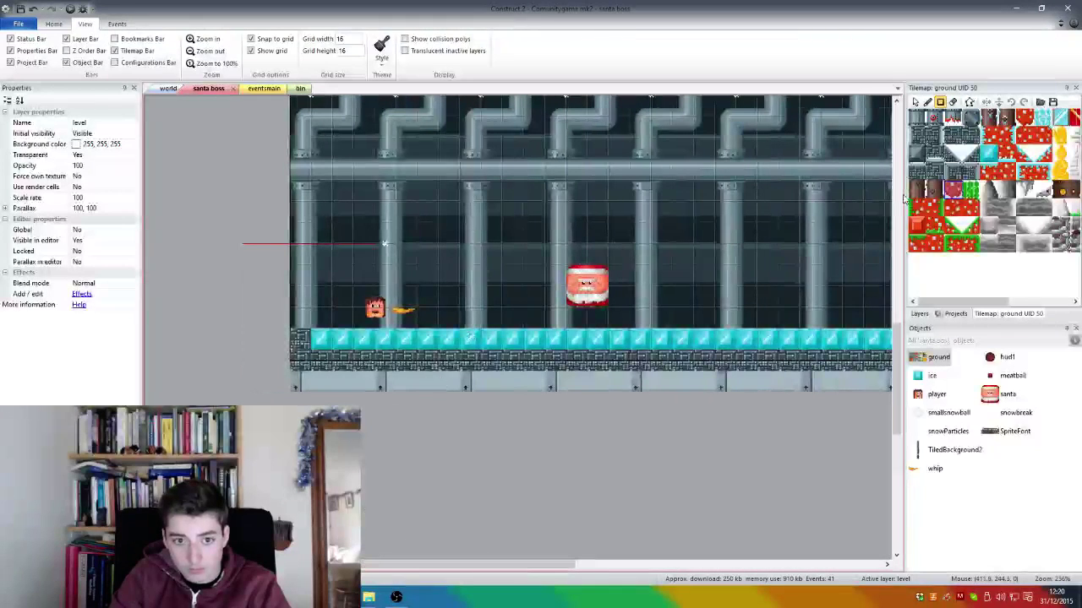
drag(967, 177, 918, 154)
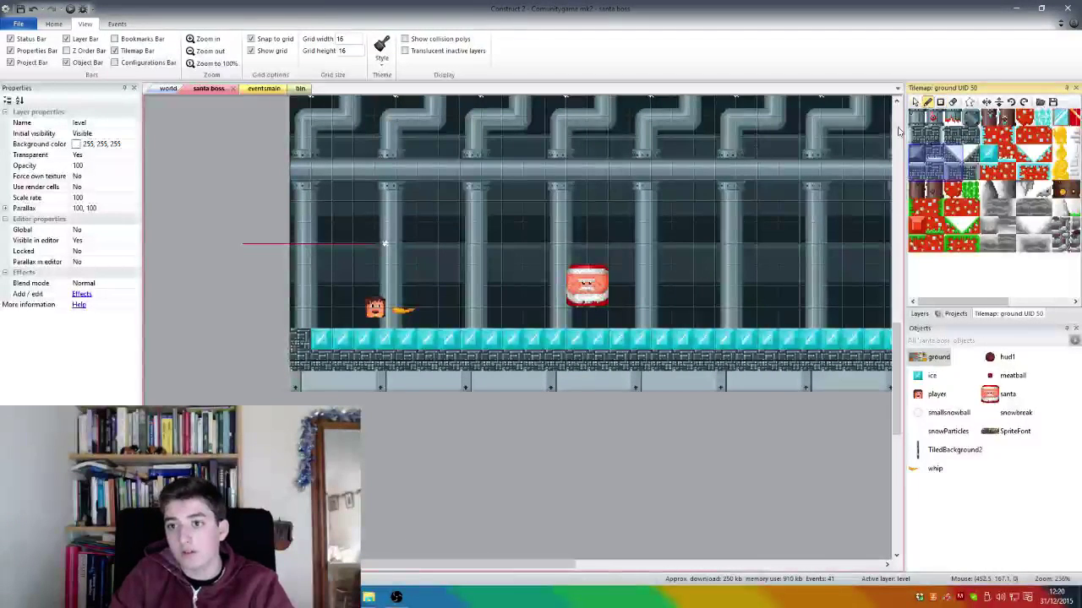
right_click(706, 354)
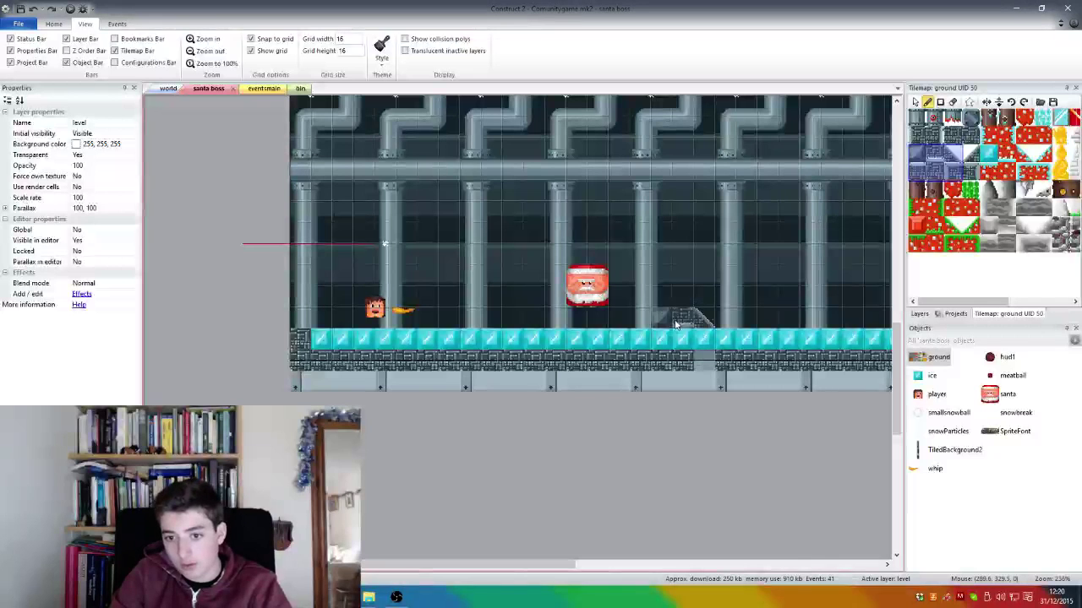
drag(683, 290, 656, 176)
key(ctrl+z)
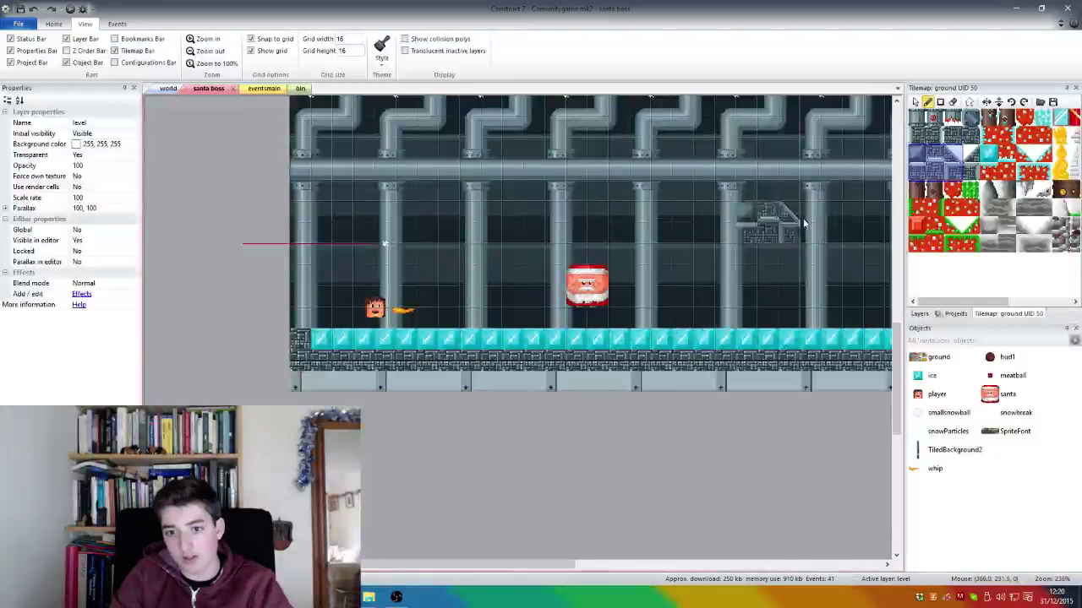
click(935, 152)
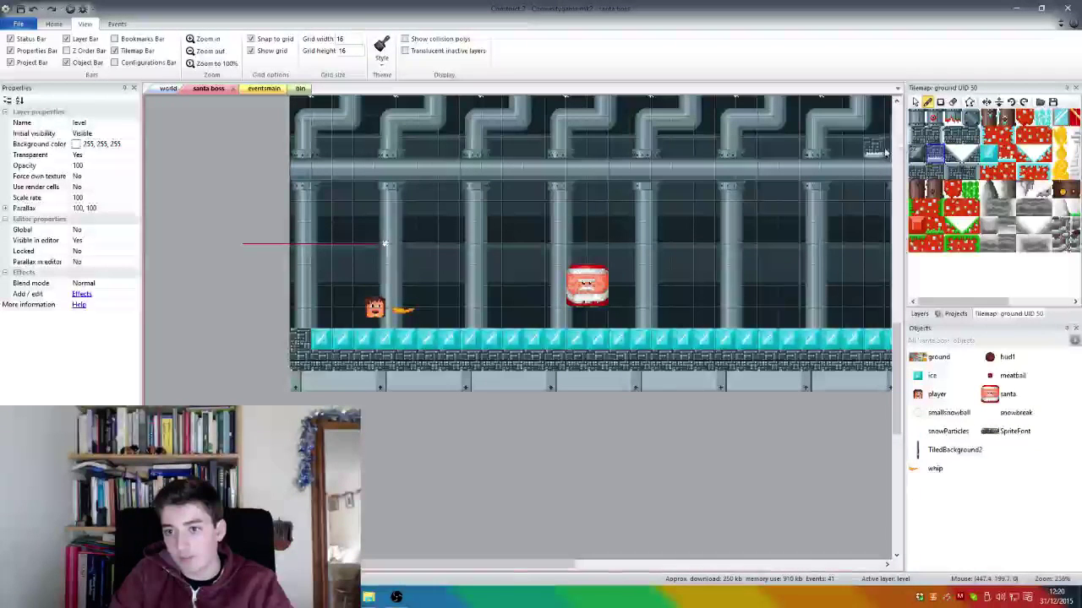
Step: Fill a vertical pipe wall along the left edge of the boss room, using the rectangle tool instead of freehand painting
click(922, 123)
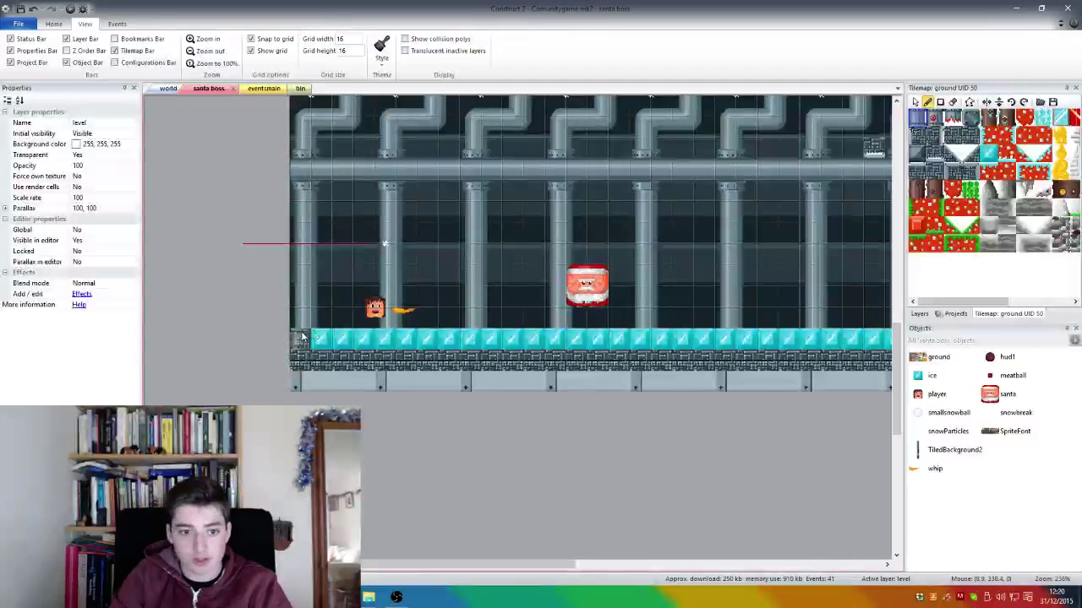
drag(304, 339, 285, 135)
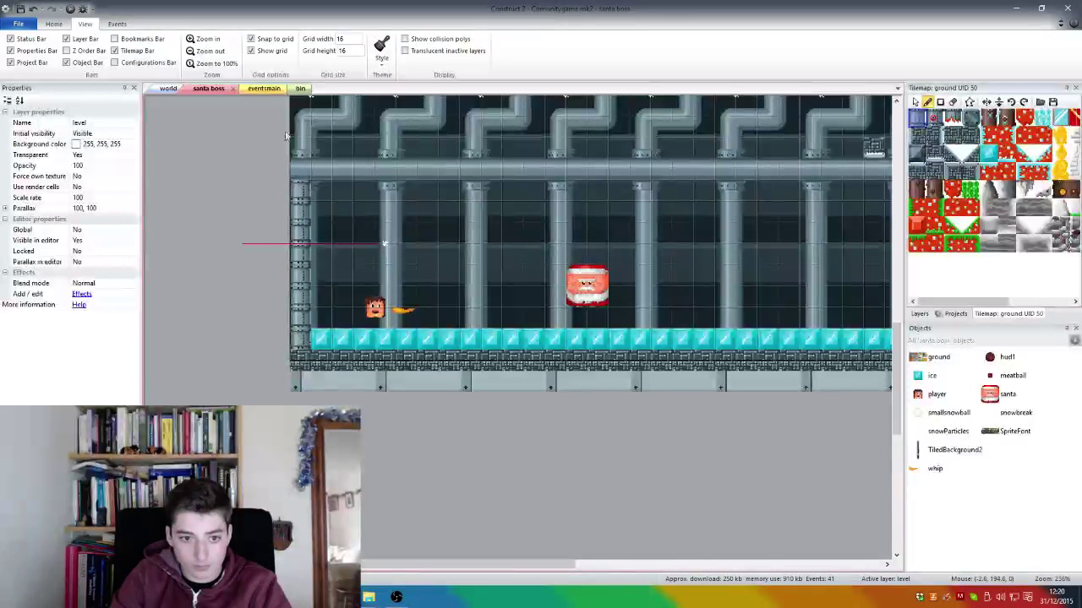
key(ctrl+z)
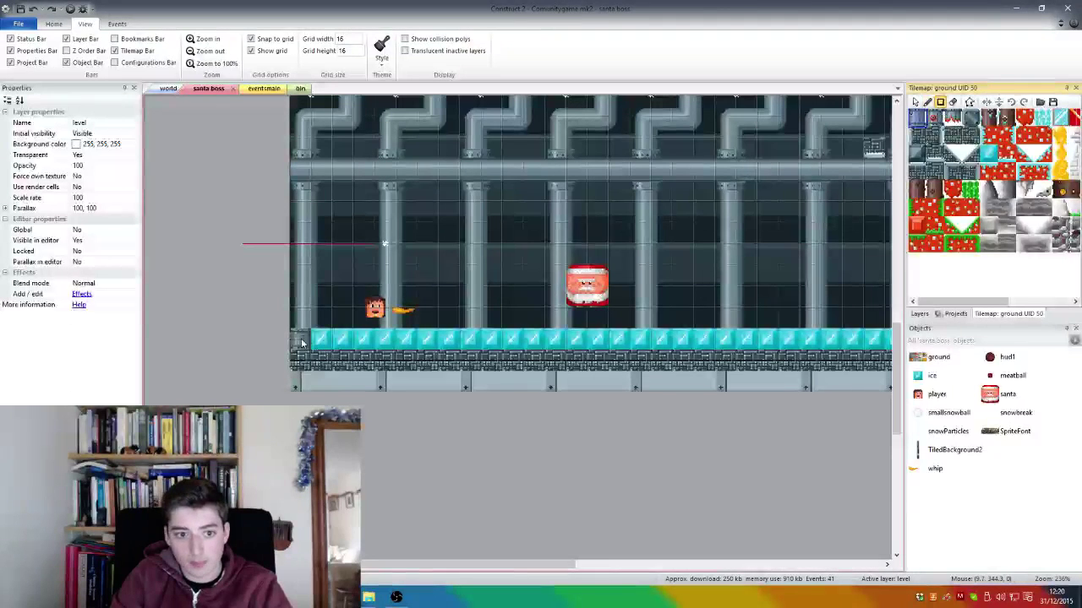
scroll(302, 342, up, 10)
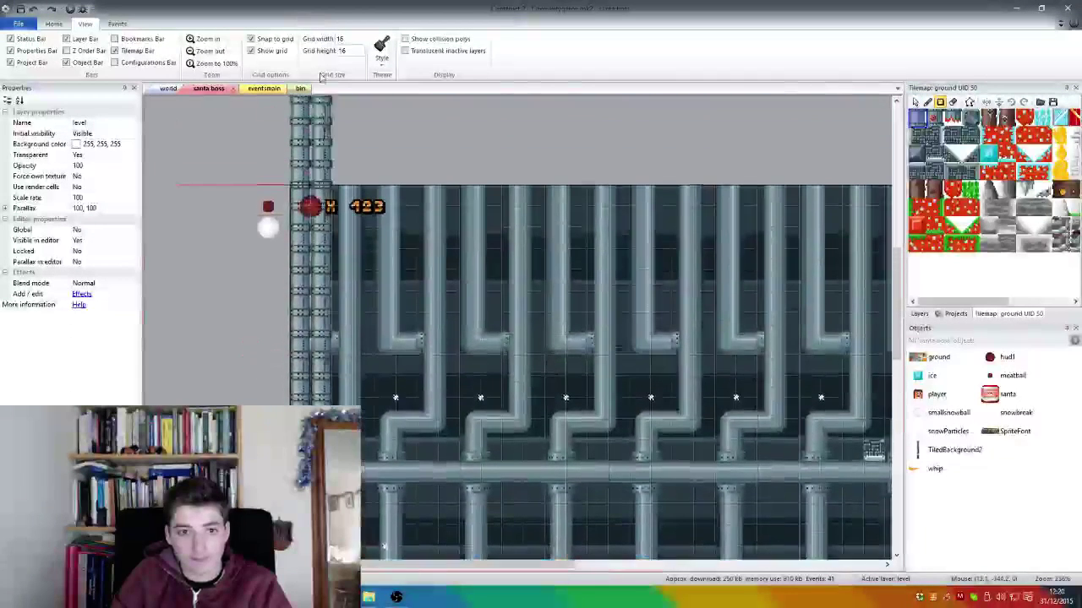
Step: Fill a matching one-tile-wide vertical pipe wall along the right edge of the boss room, down to the floor
scroll(712, 526, right, 3)
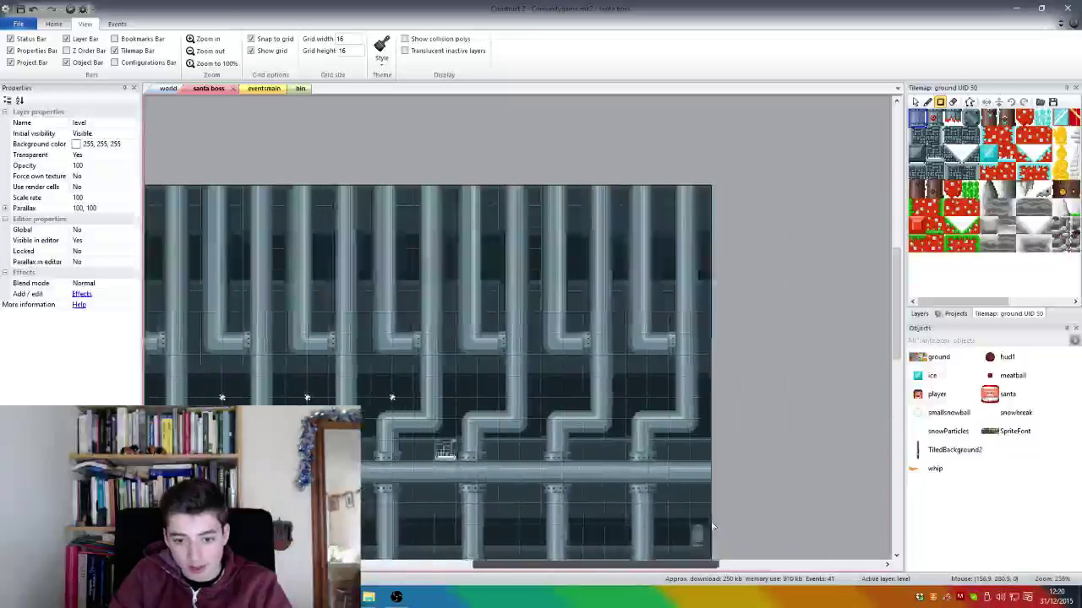
scroll(676, 528, right, 1)
scroll(626, 532, down, 3)
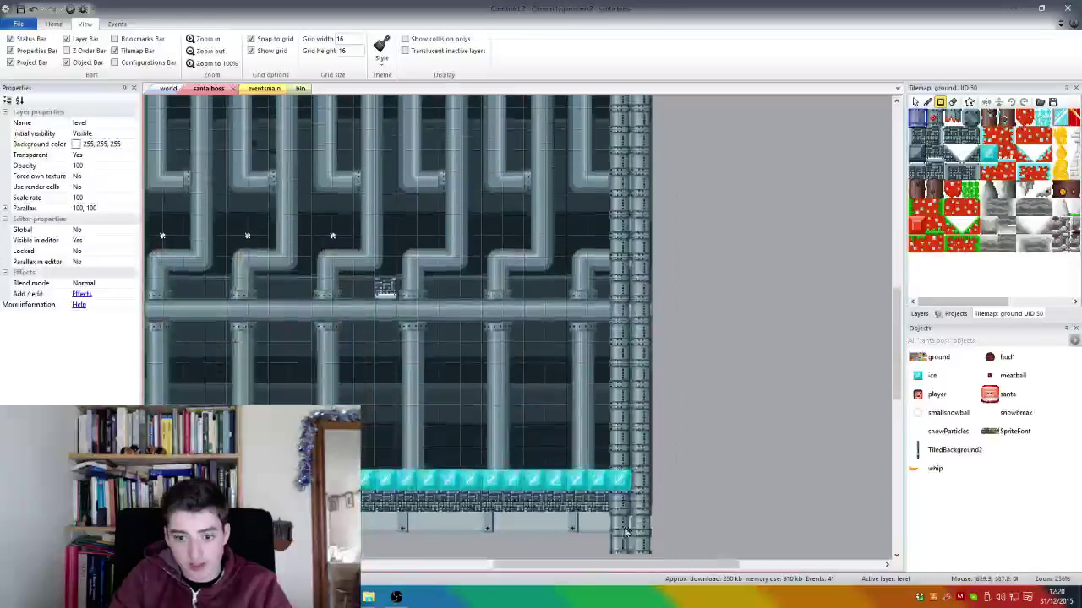
drag(625, 533, 645, 483)
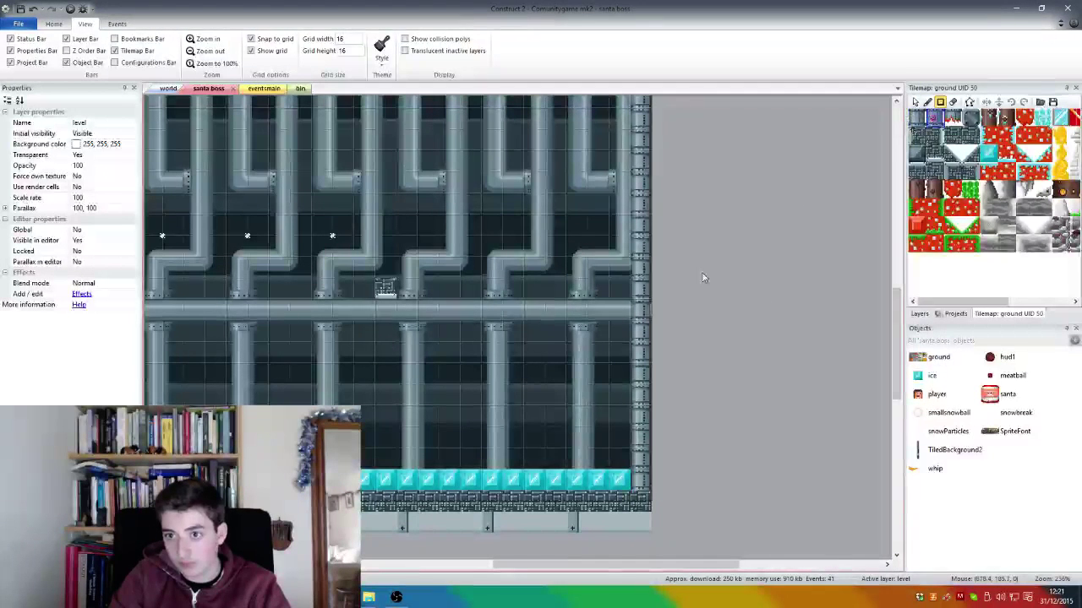
Step: Scatter pipe tiles with red lights at irregular intervals along the full height of the right wall
click(653, 337)
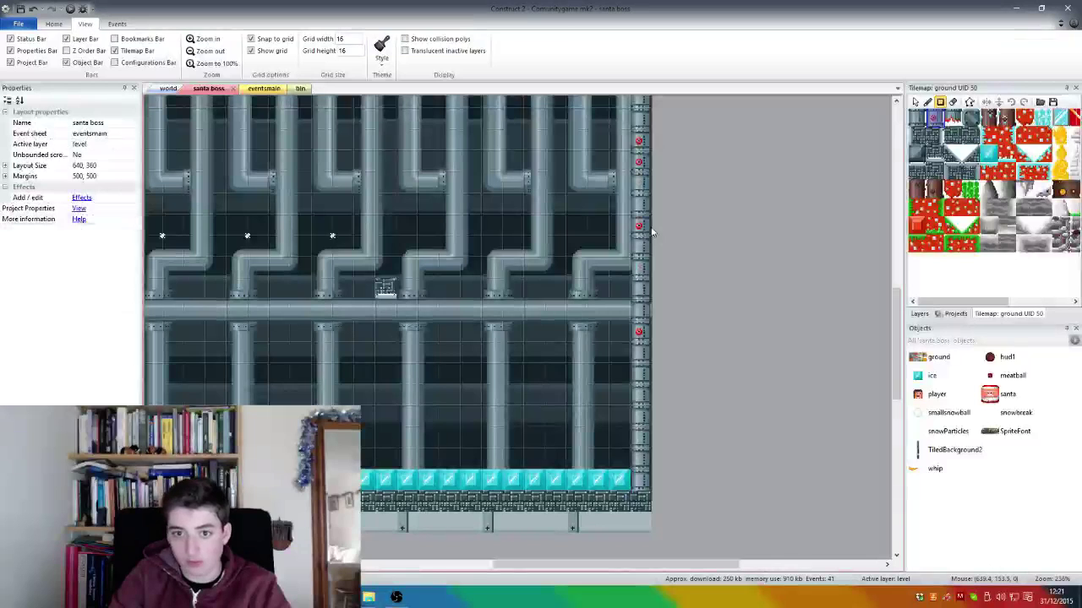
scroll(639, 234, up, 5)
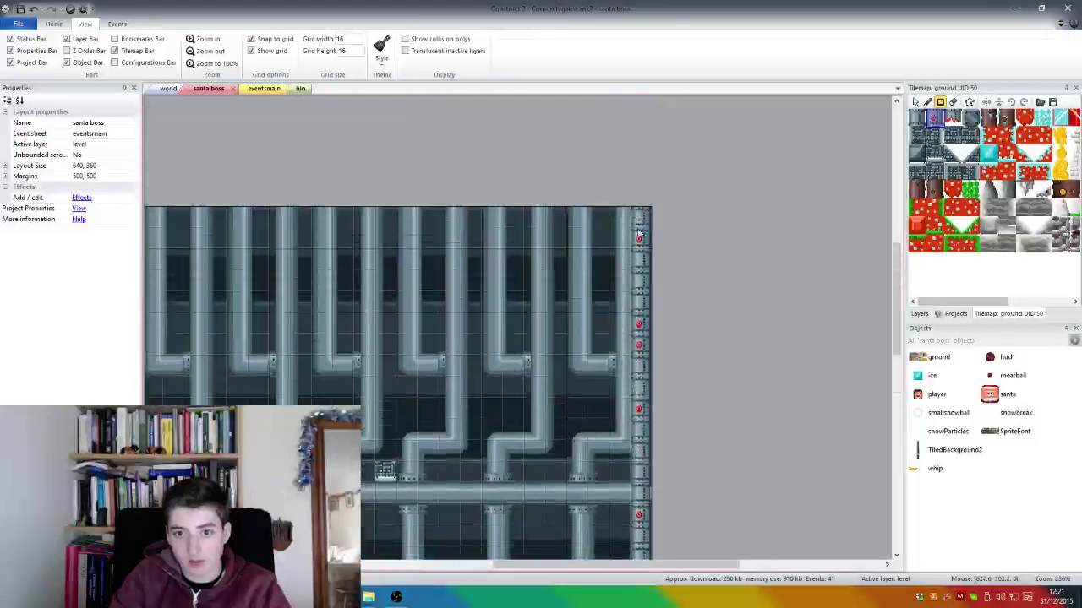
scroll(620, 562, down, 2)
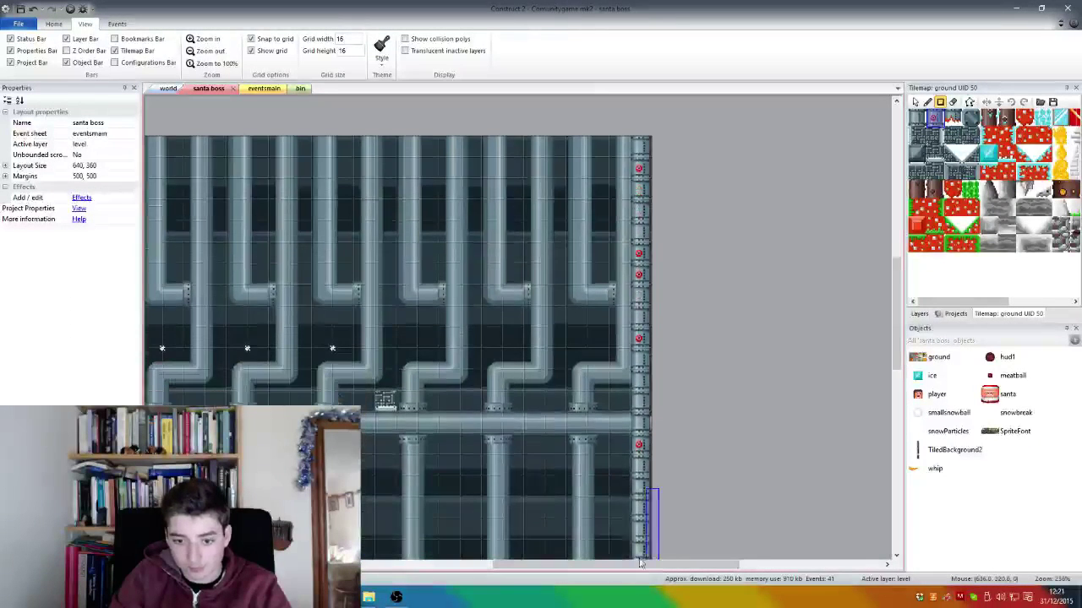
scroll(625, 558, down, 5)
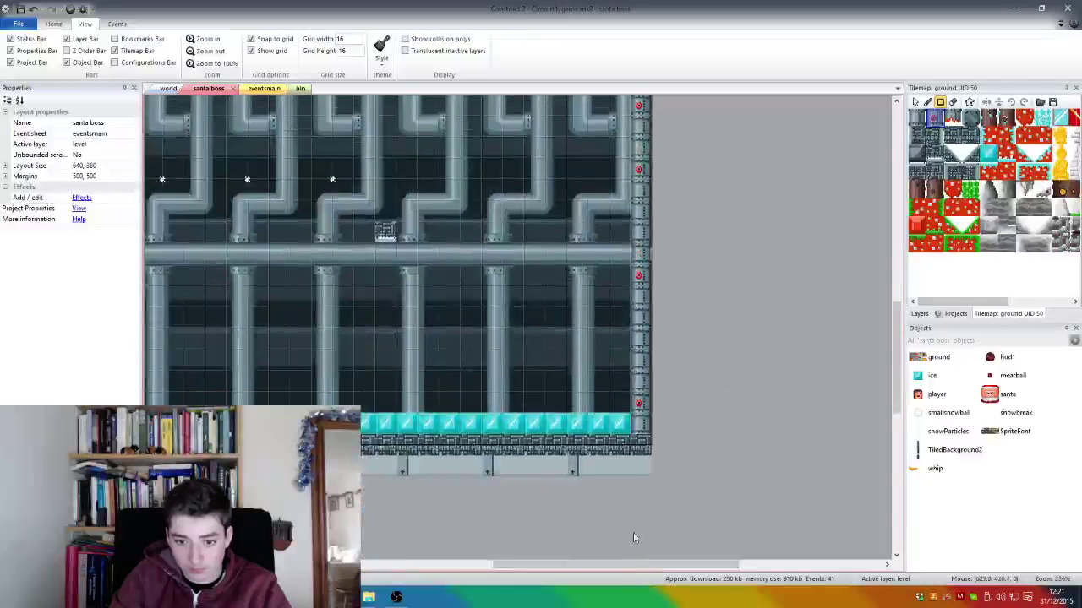
Step: Scatter red-light pipe tiles at irregular intervals along the left wall and check the whole room
scroll(639, 573, left, 5)
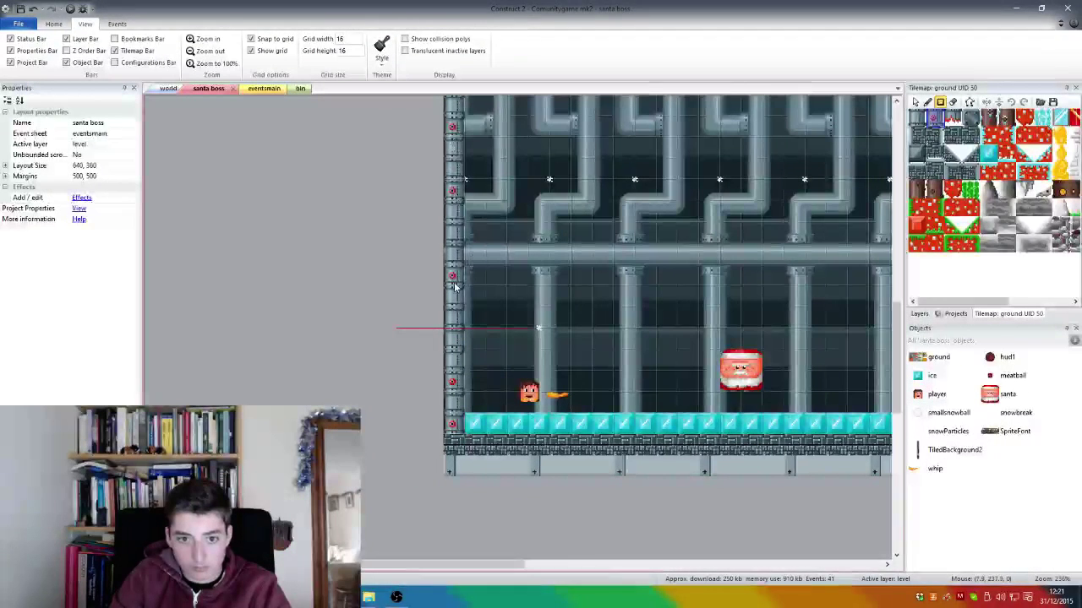
scroll(455, 288, up, 5)
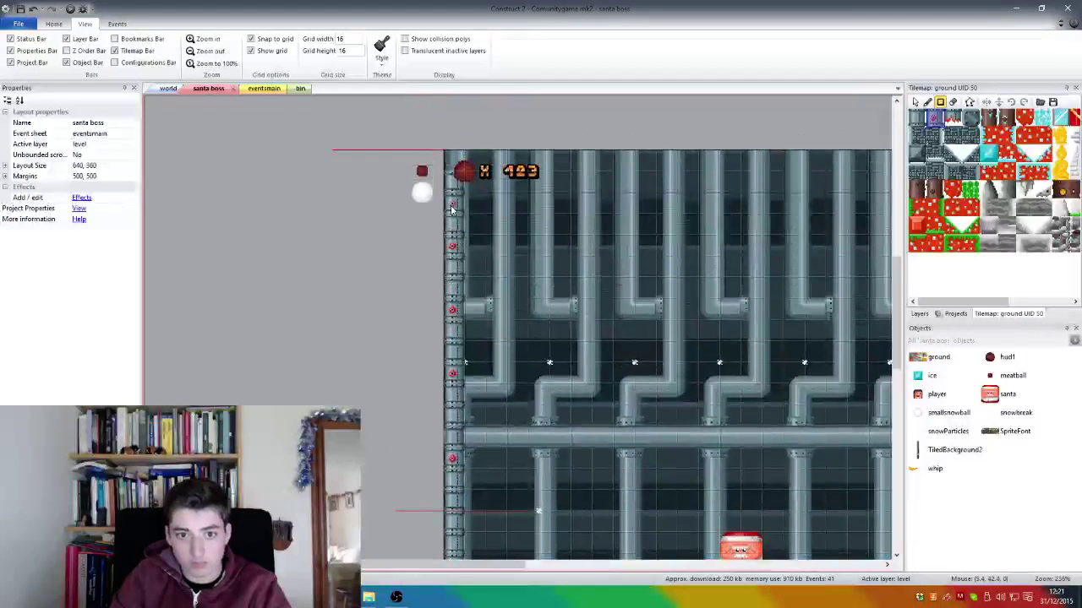
scroll(452, 209, down, 8)
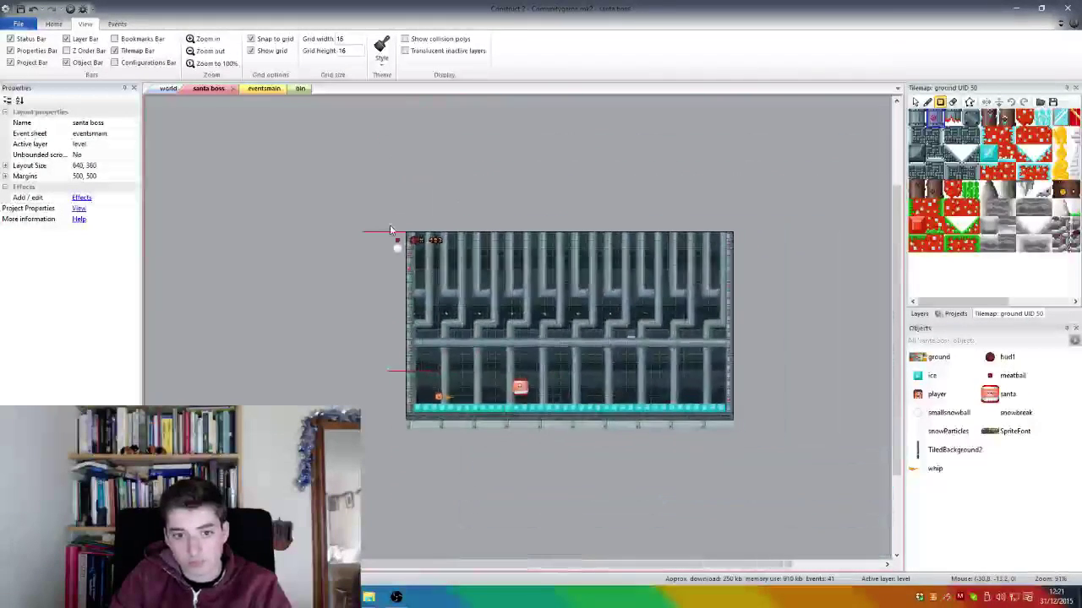
scroll(390, 225, up, 7)
scroll(320, 133, down, 2)
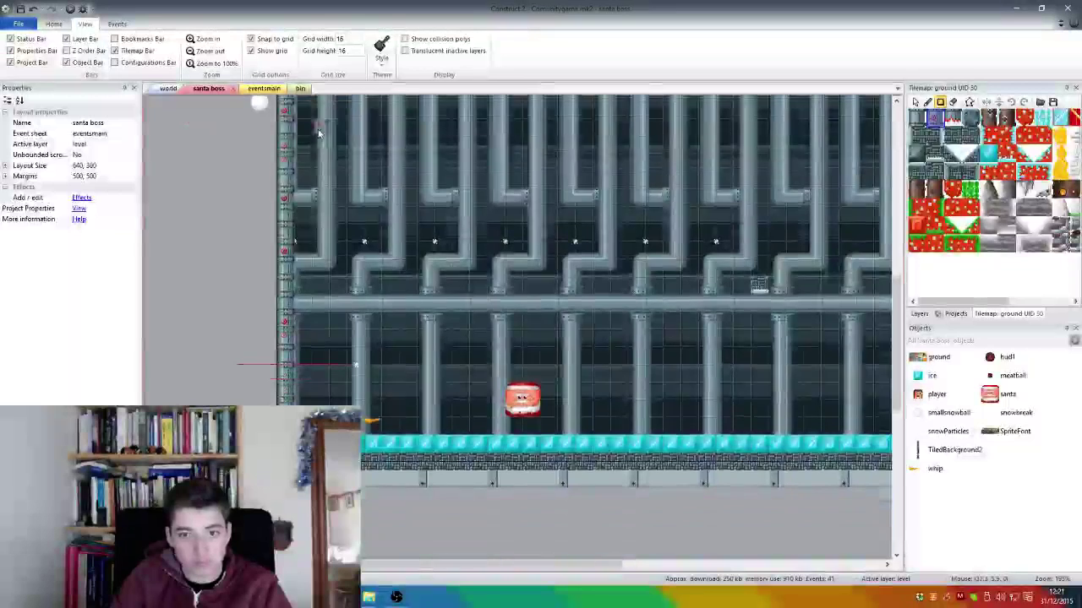
scroll(491, 172, down, 2)
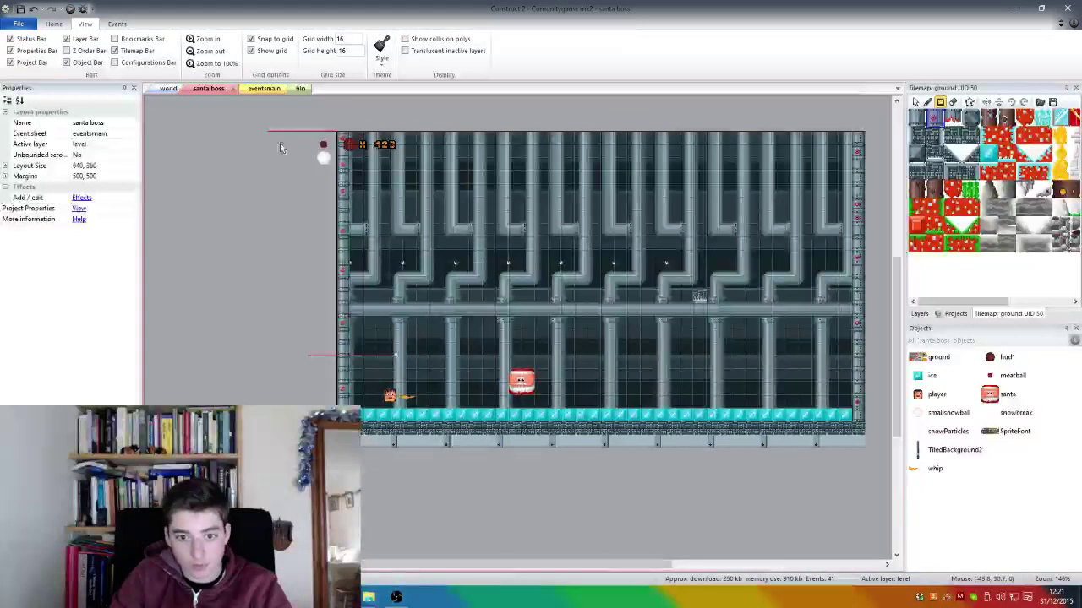
Step: In the eventsmain event sheet, duplicate the Every random(1,5) seconds event that toggles dir
key(ctrl+Tab)
click(169, 372)
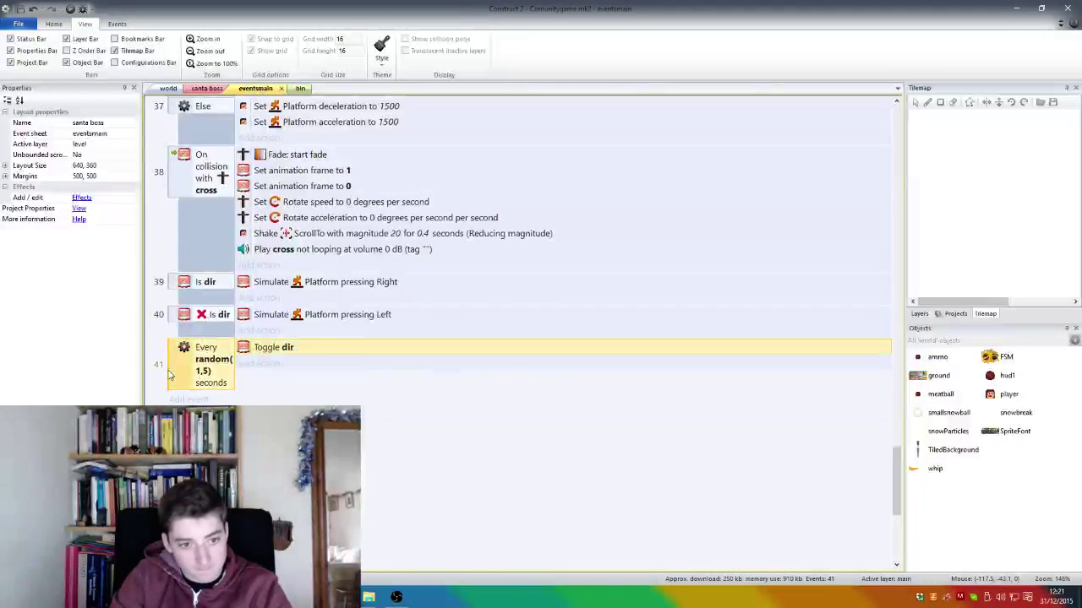
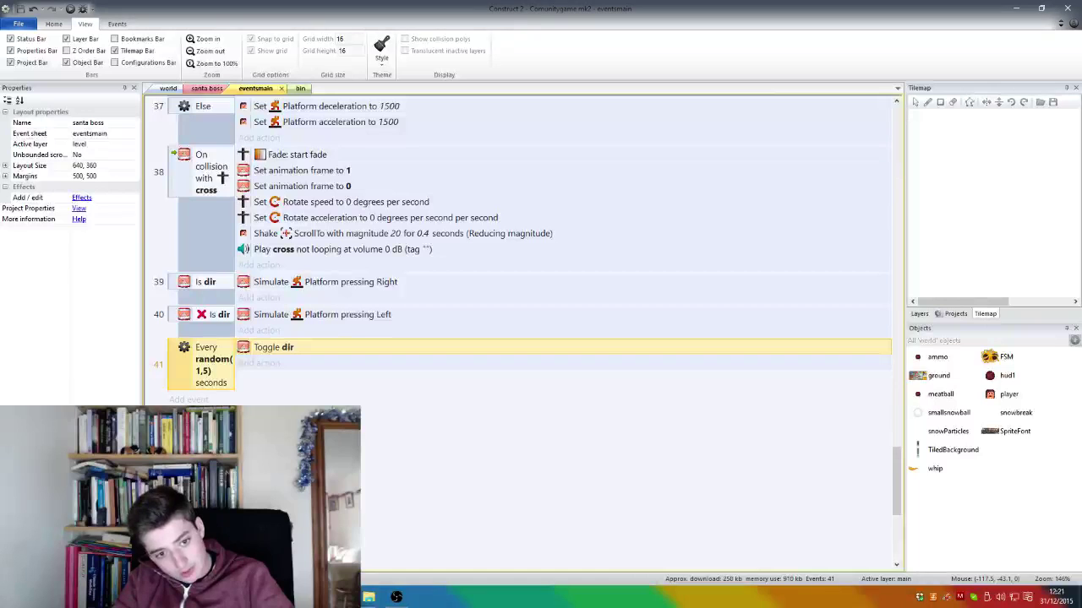
key(ctrl+v)
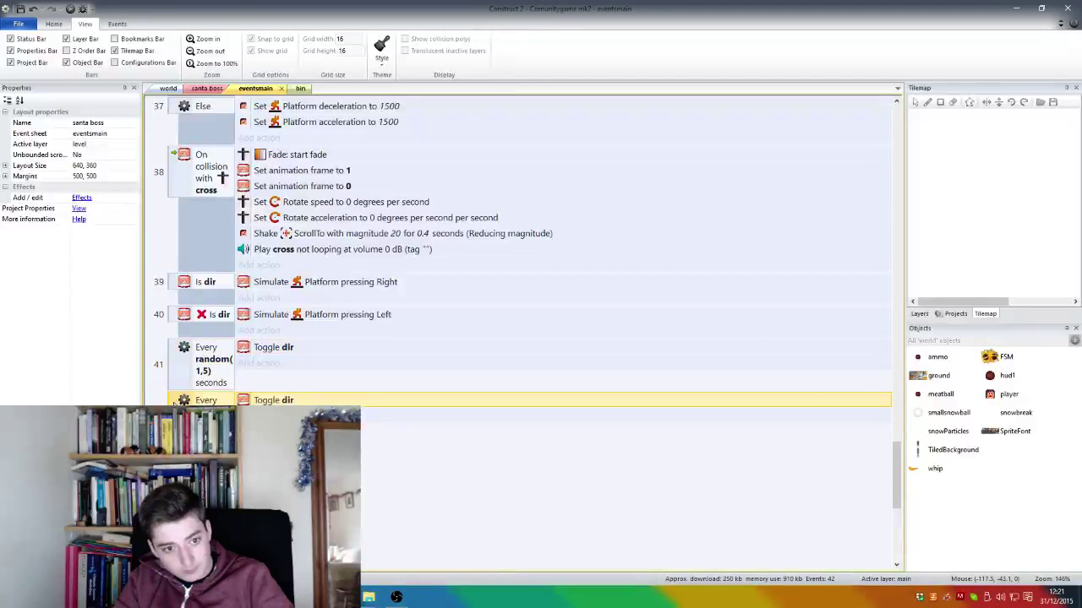
Step: Replace the duplicated event's condition with santa's Platform condition Is by wall, with side left
key(c)
double_click(596, 421)
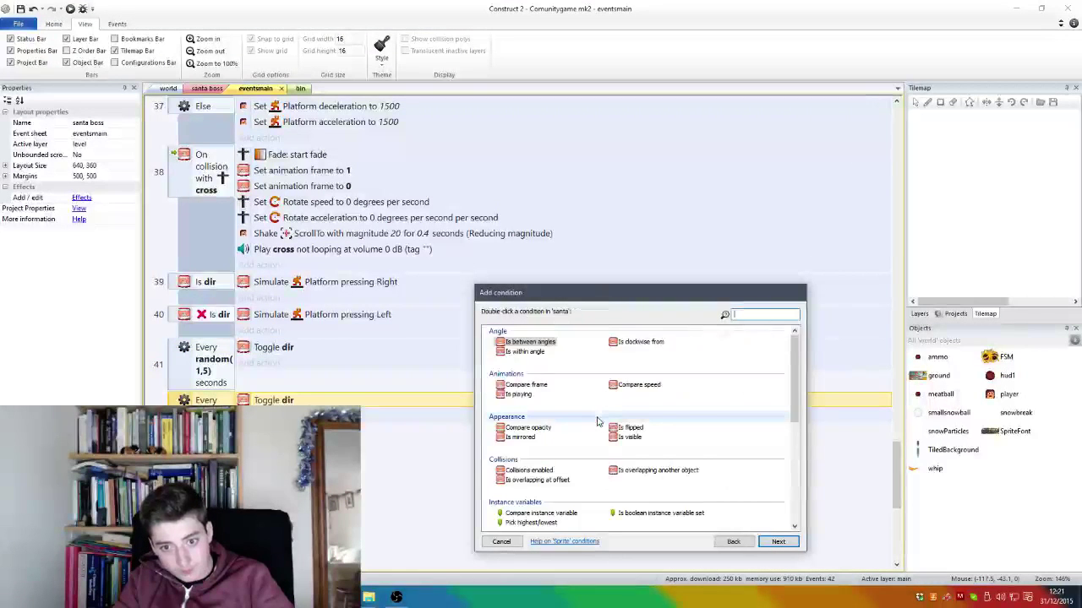
scroll(601, 439, down, 2)
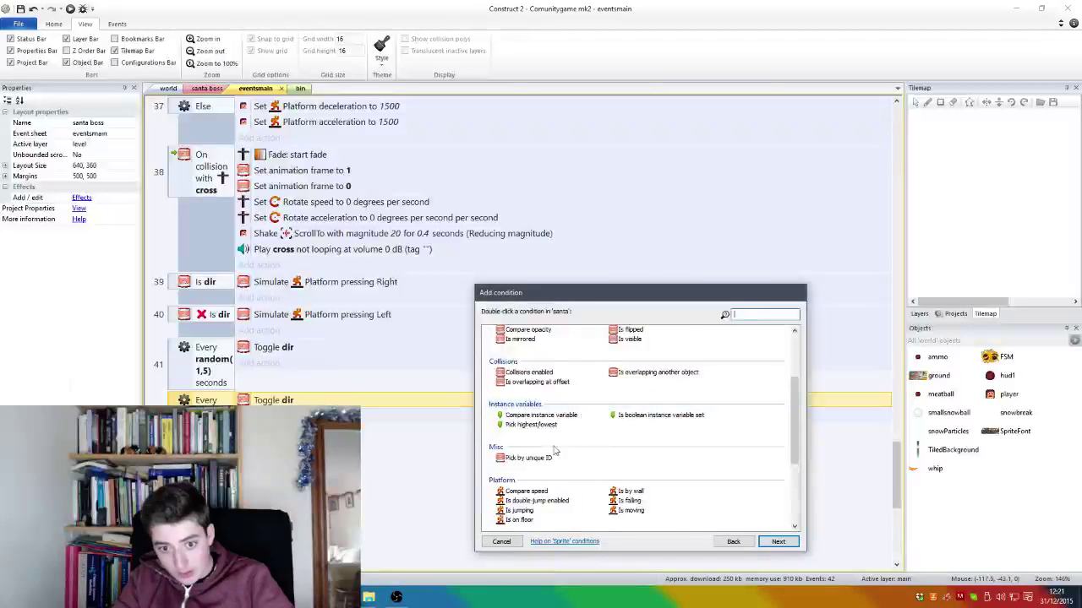
scroll(553, 452, down, 1)
double_click(629, 444)
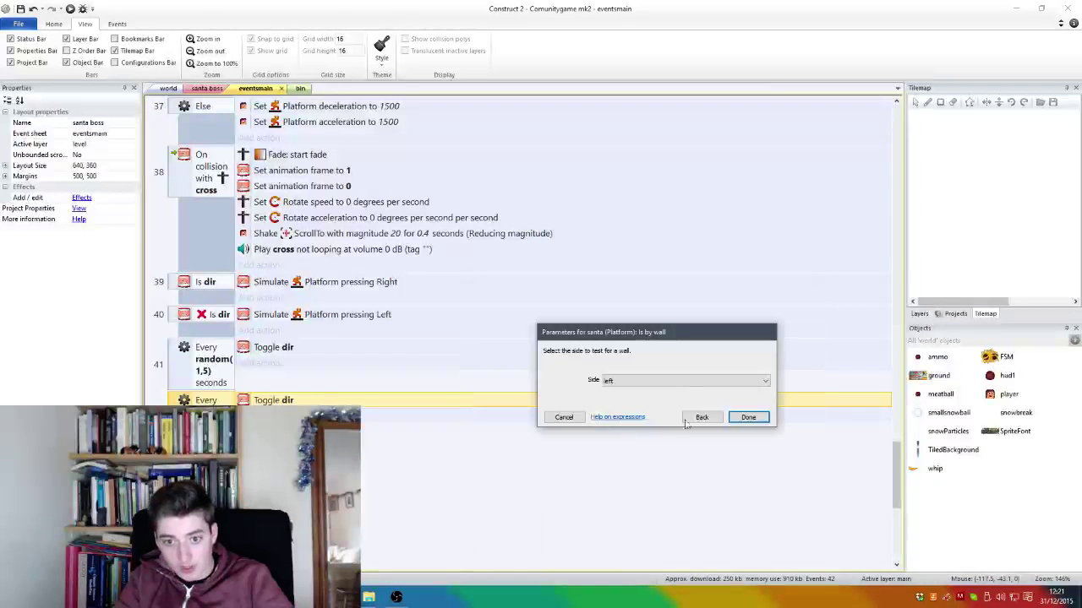
click(749, 418)
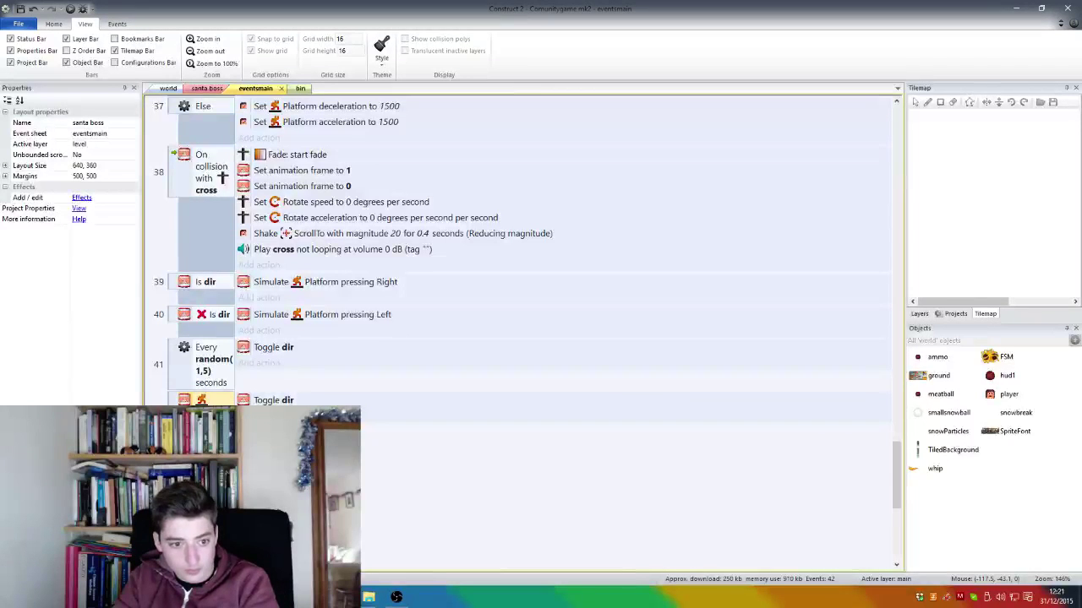
Step: Set up a santa Is by wall condition with side right for the wall-triggered Toggle dir event
right_click(178, 402)
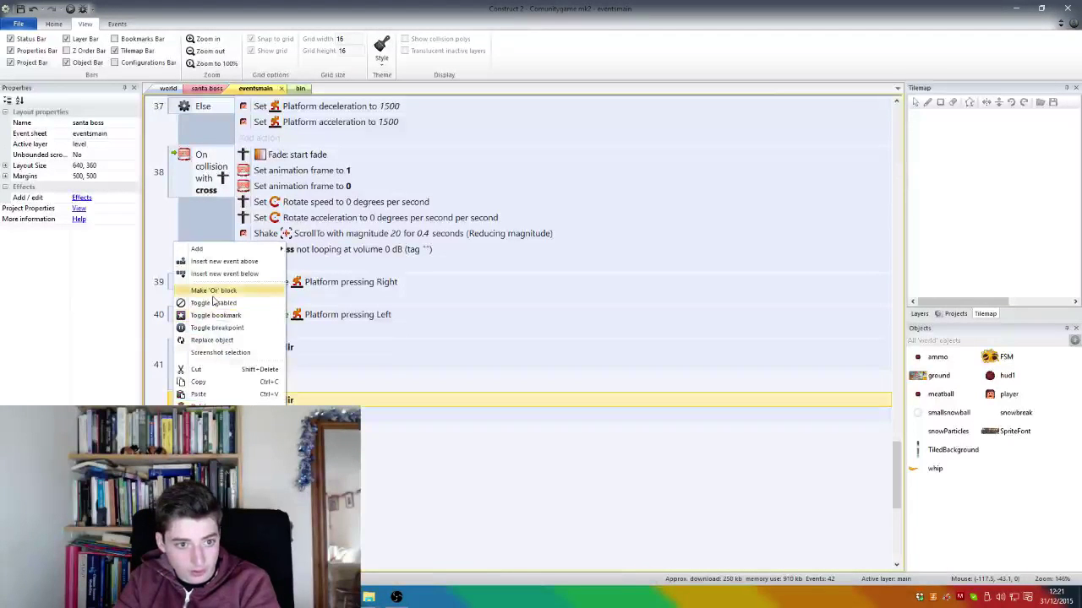
key(Escape)
key(ctrl+v)
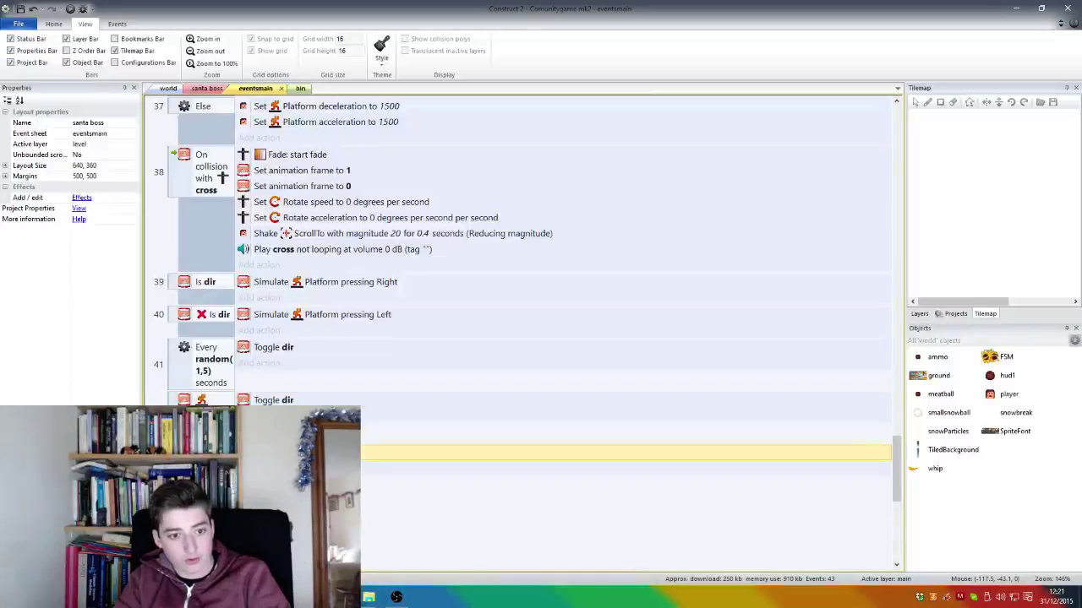
key(ctrl+z)
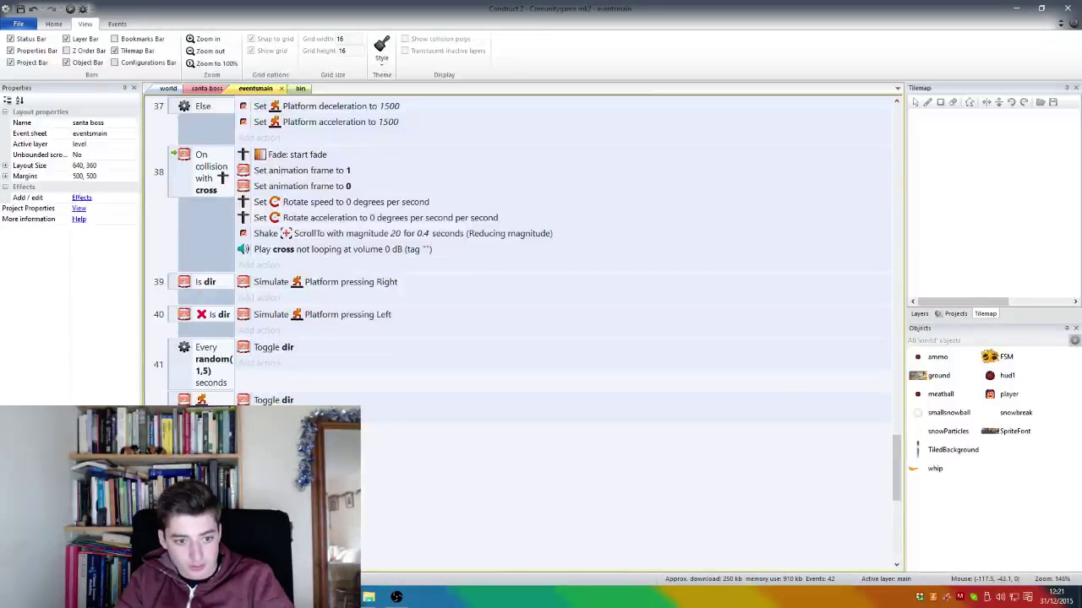
click(644, 381)
click(630, 396)
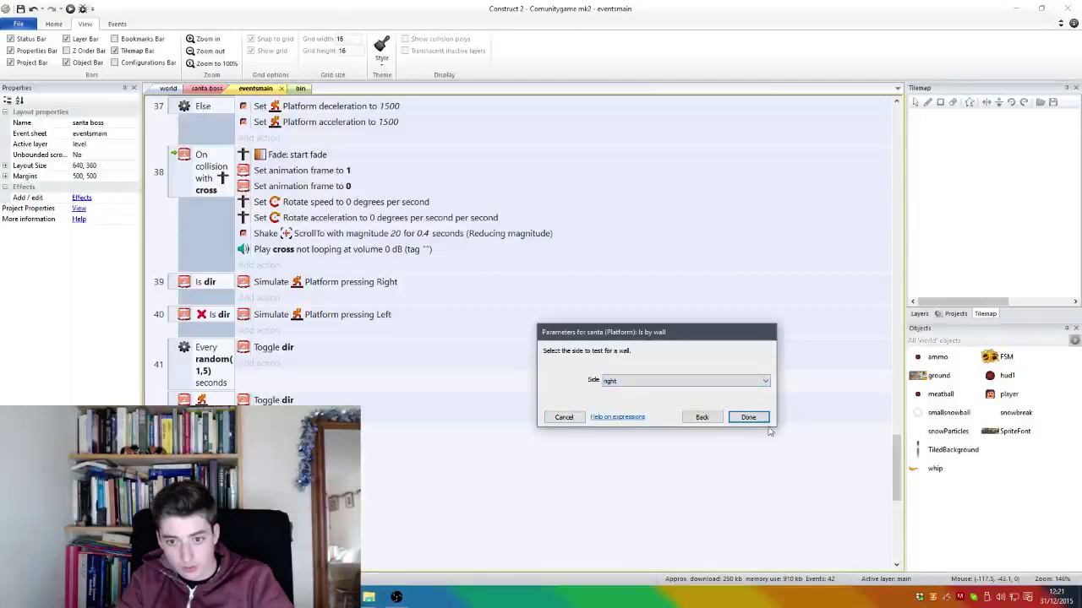
click(748, 416)
Step: Playtest the boss room, moving the player around santa to check his behaviour at the right wall, and return to the event sheet
click(69, 11)
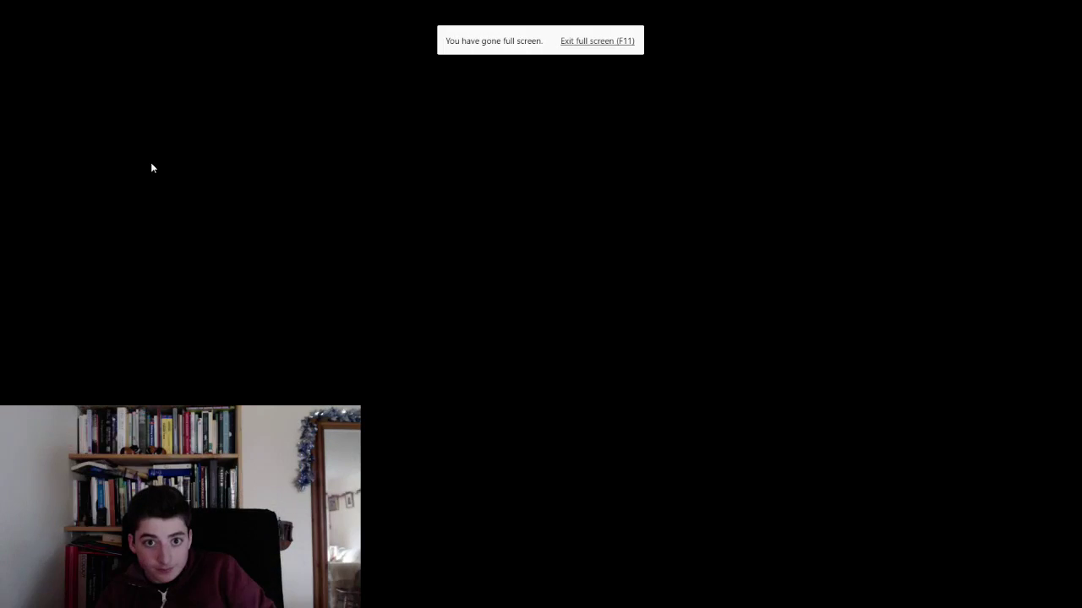
key(Right)
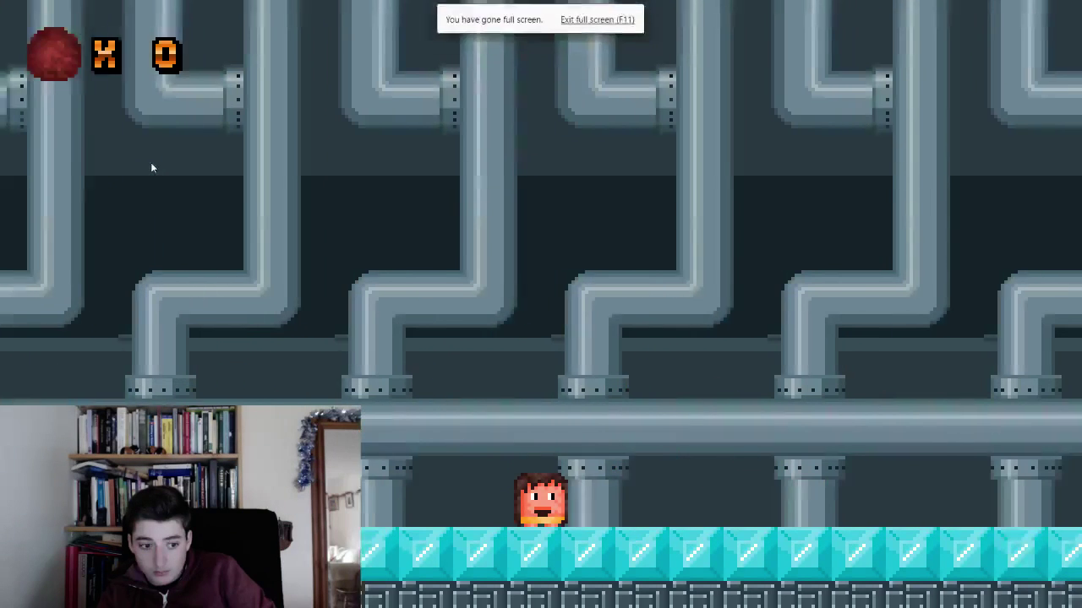
key(Right)
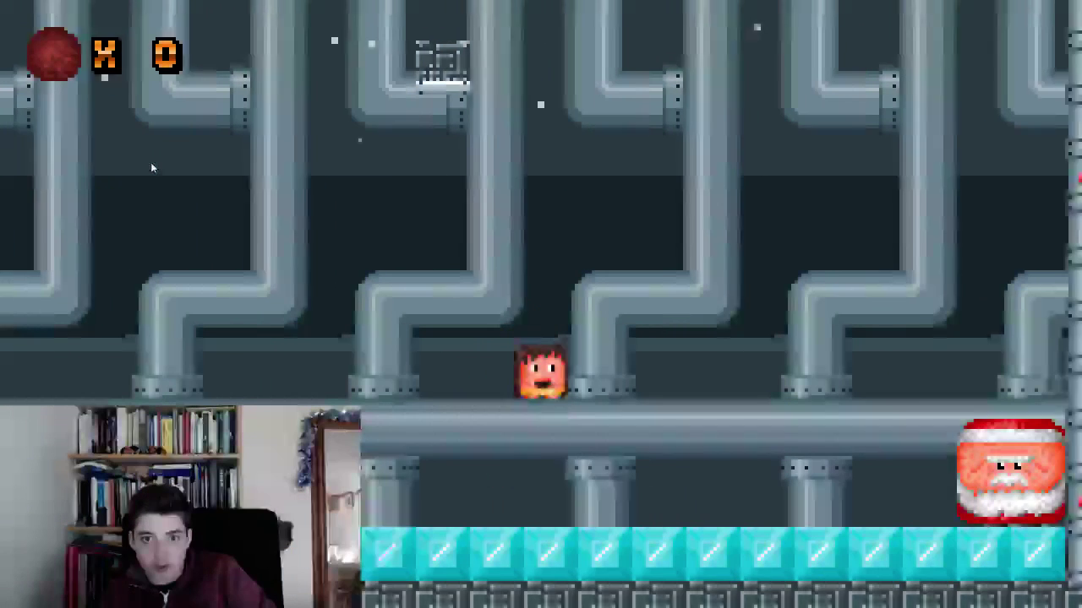
key(Right)
key(Up)
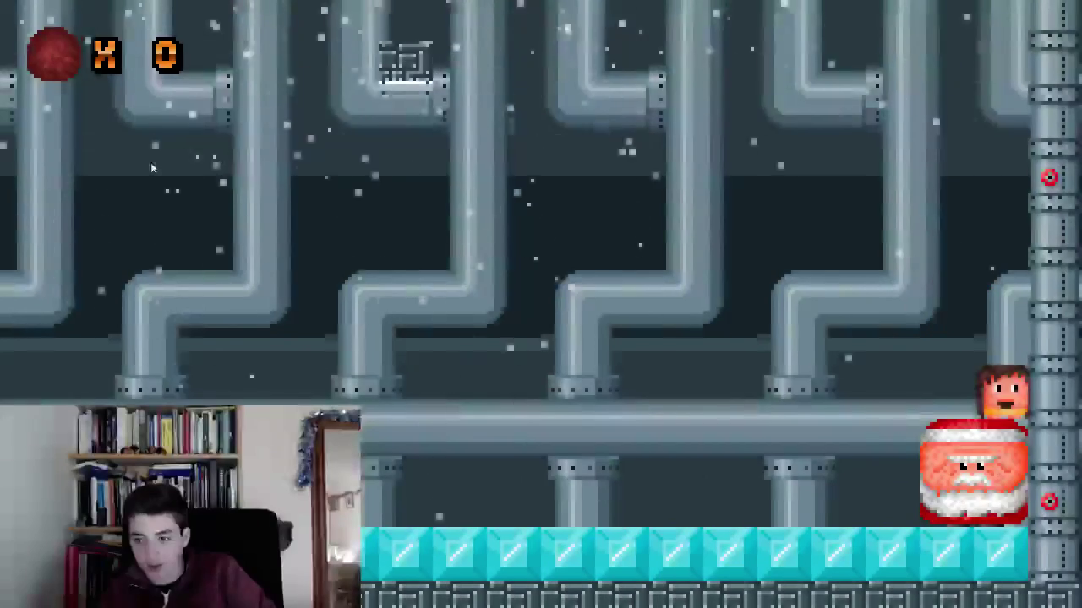
key(Left)
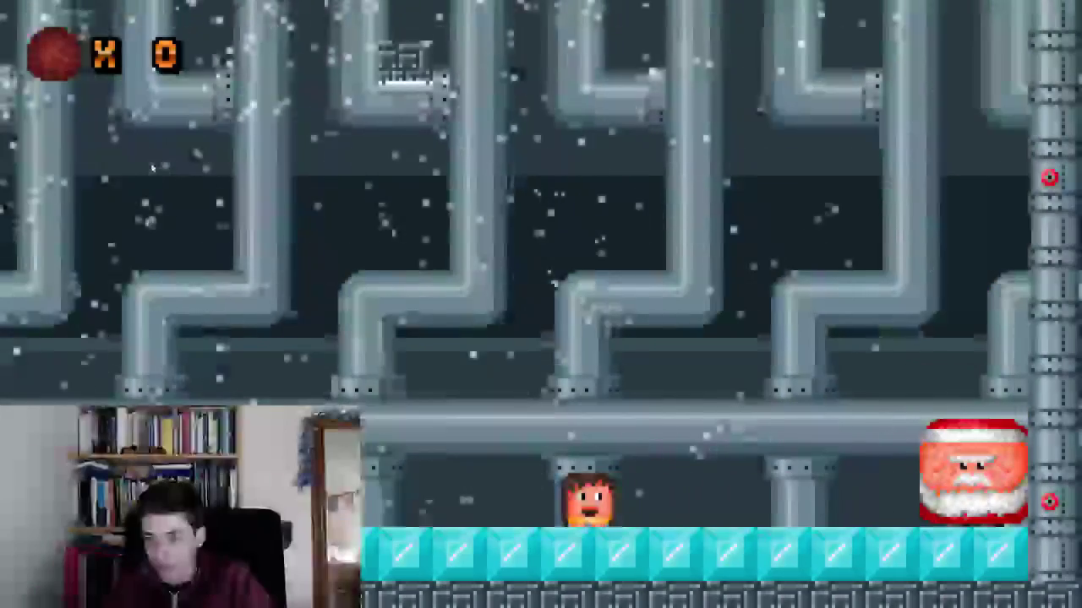
key(F11)
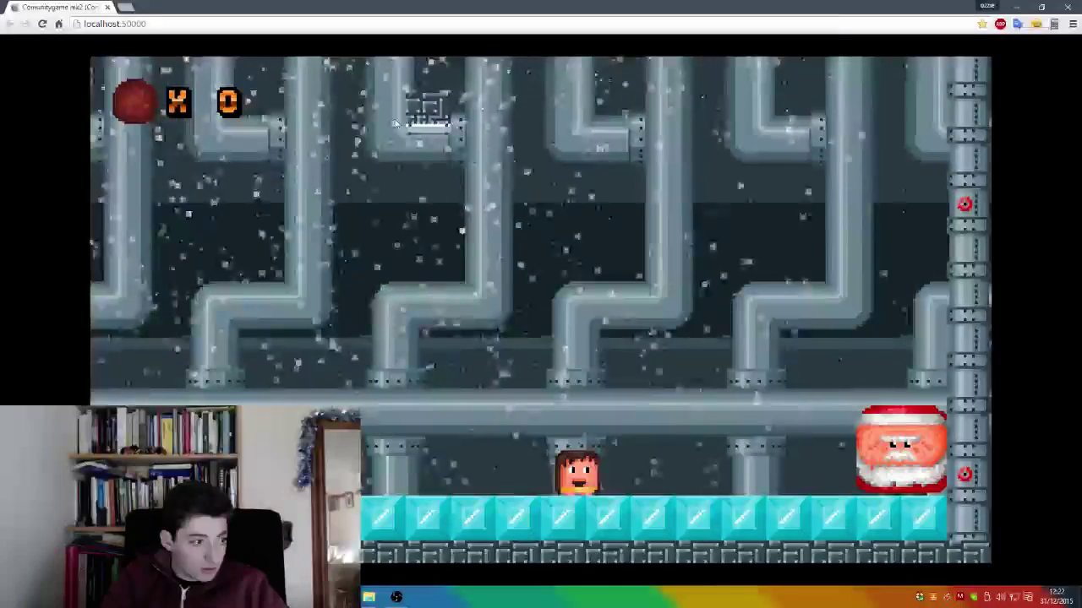
key(alt+Tab)
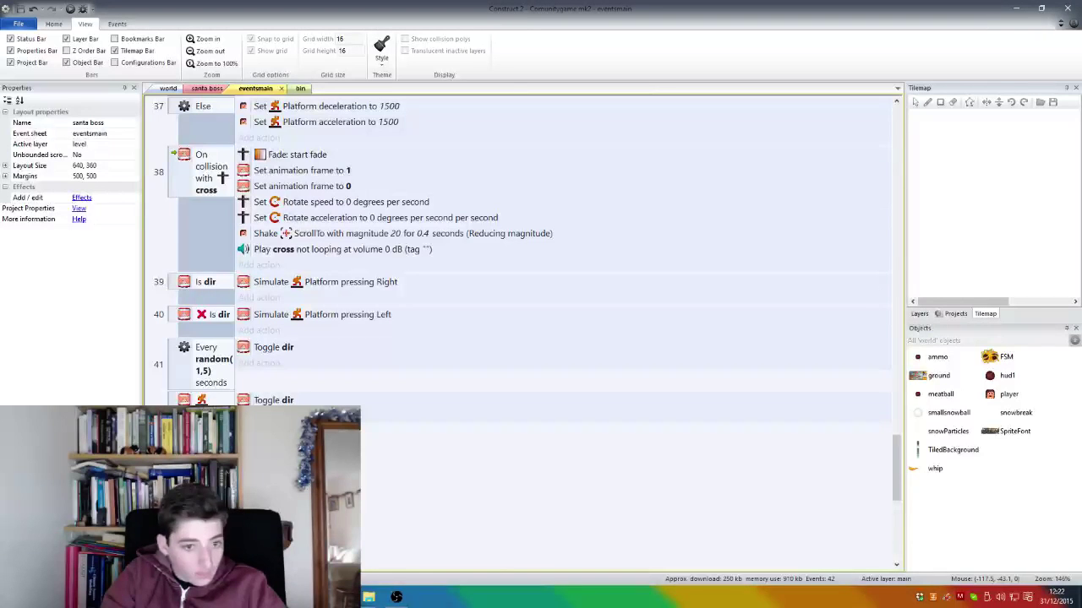
Step: Replace the Toggle dir action in santa's Is by wall event with a Set boolean action that sets dir to True
click(206, 410)
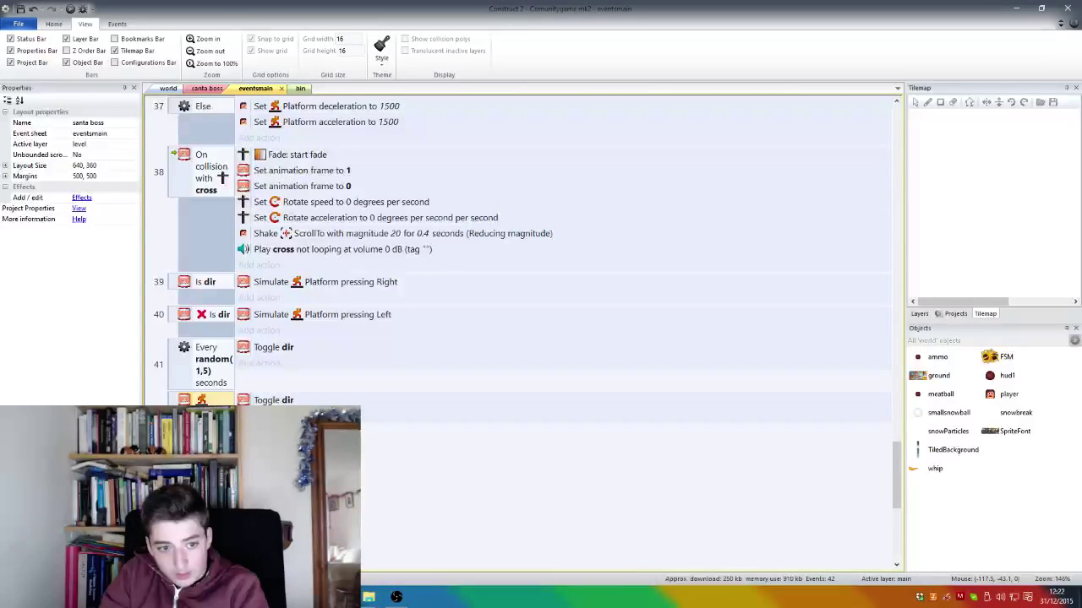
double_click(279, 400)
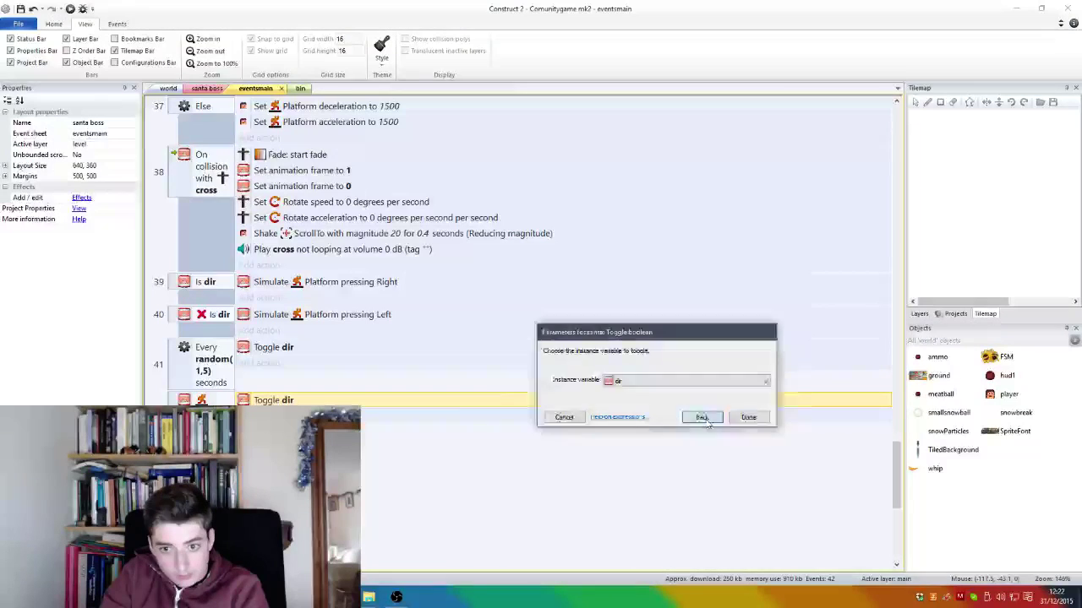
click(698, 416)
scroll(676, 473, down, 2)
scroll(667, 475, down, 3)
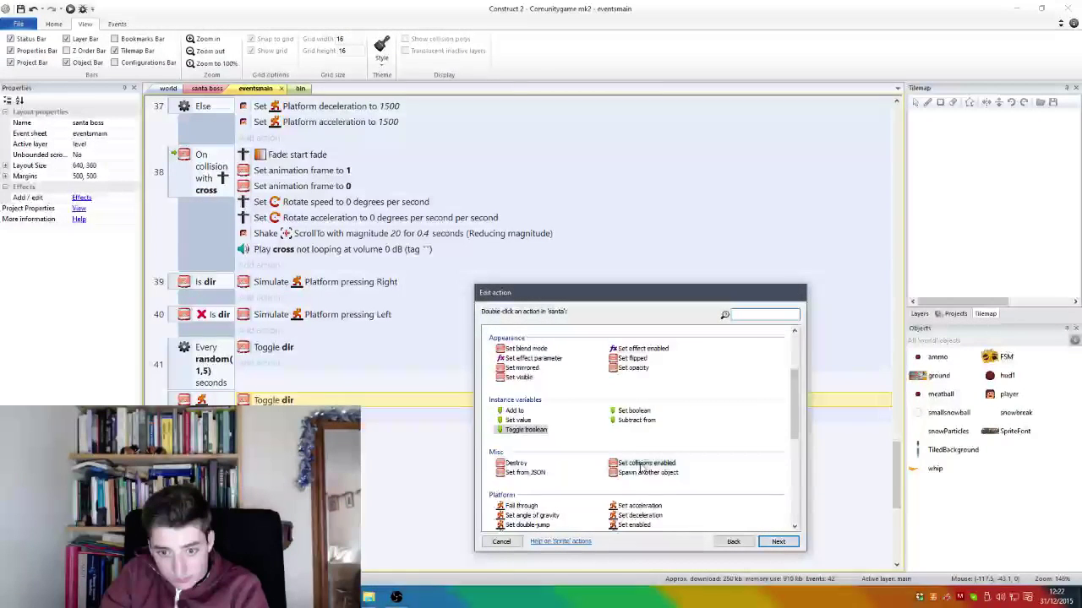
scroll(645, 480, down, 3)
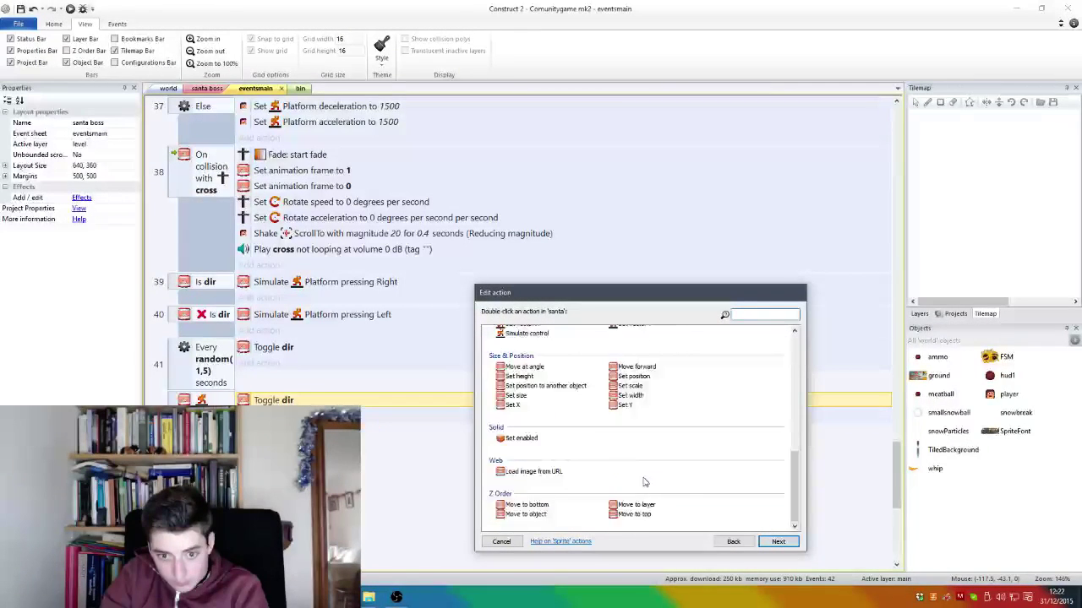
scroll(645, 480, up, 3)
scroll(637, 443, up, 3)
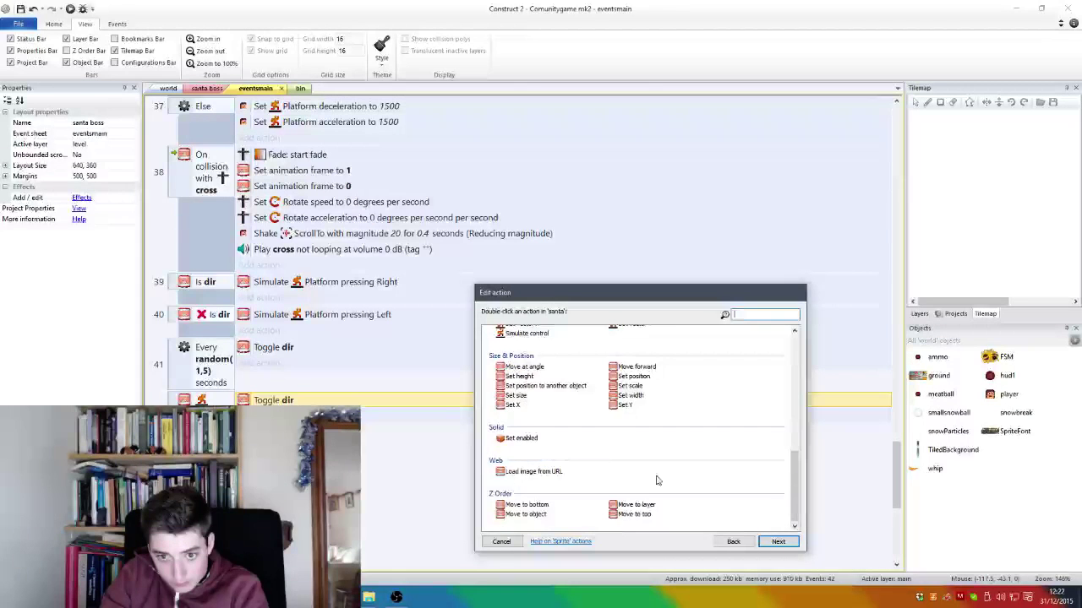
double_click(632, 415)
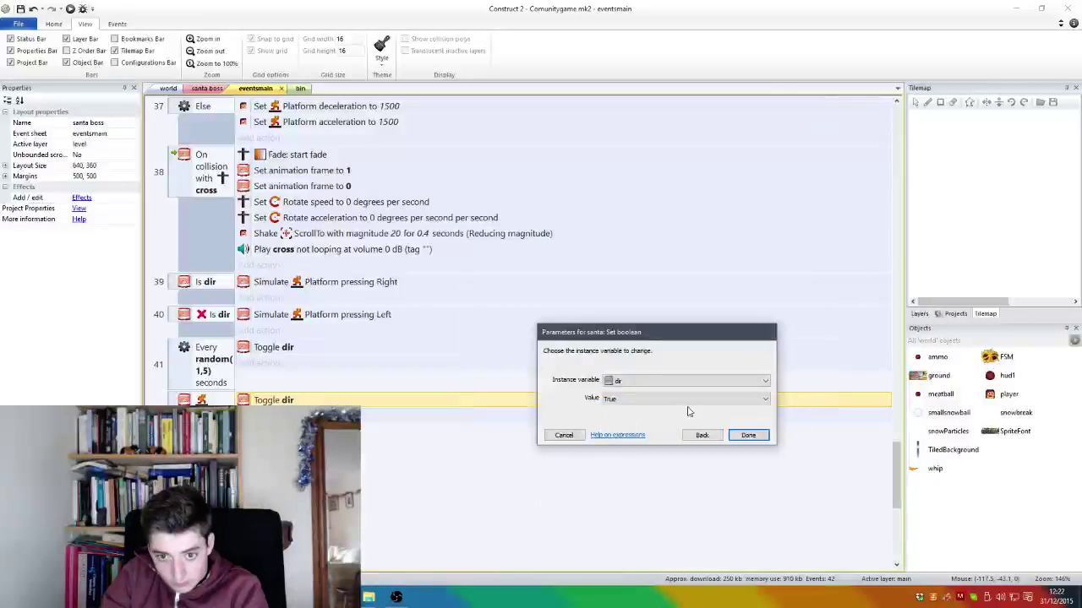
click(748, 435)
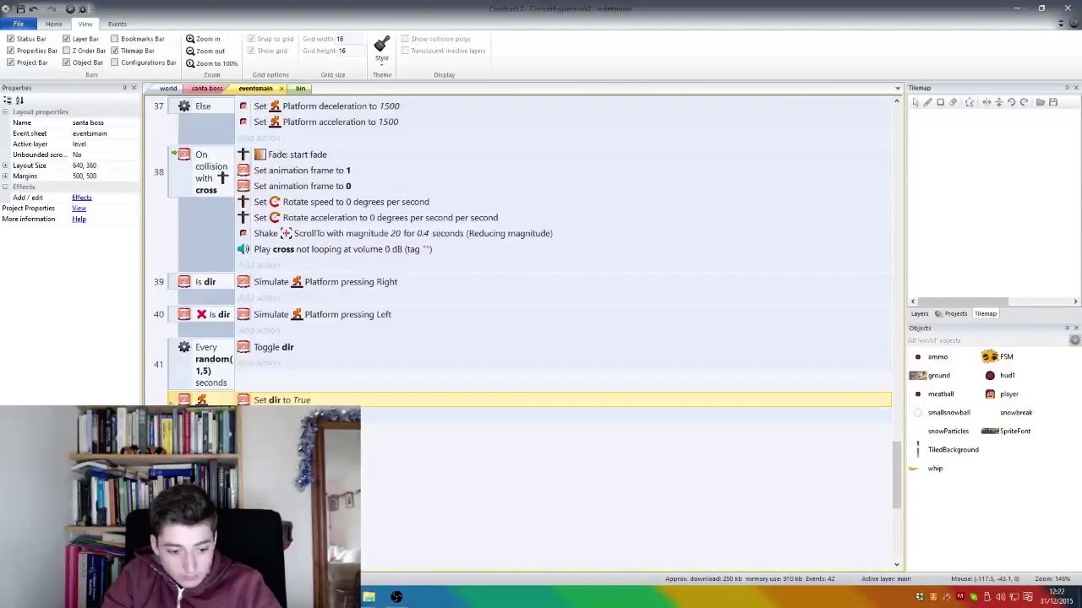
Step: Duplicate santa's Is by wall event and set the side tested in the copy's condition to right
key(ctrl+v)
double_click(213, 459)
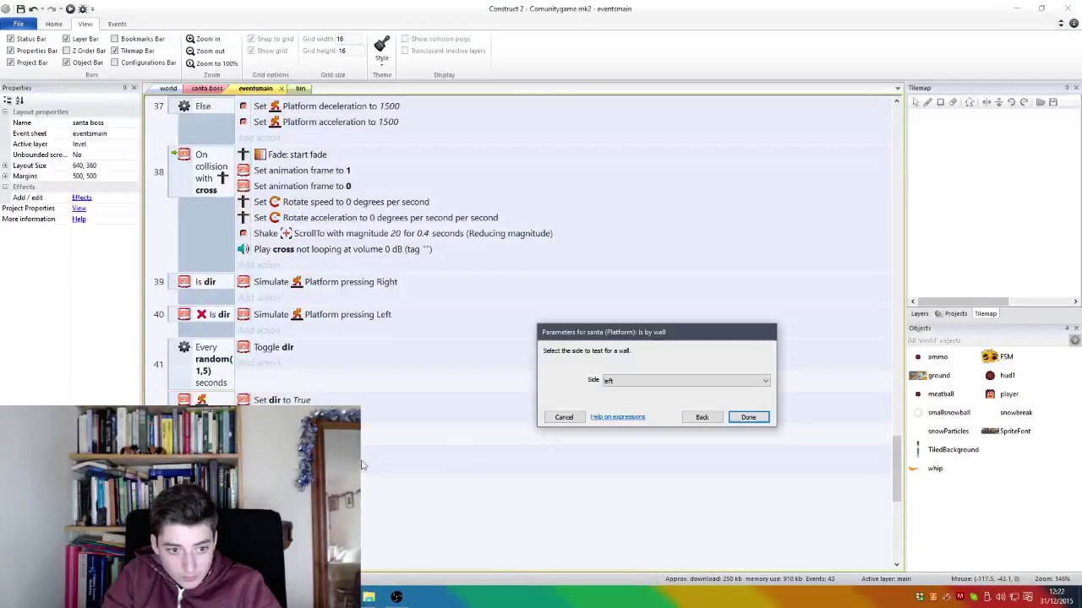
click(643, 383)
click(634, 409)
click(636, 380)
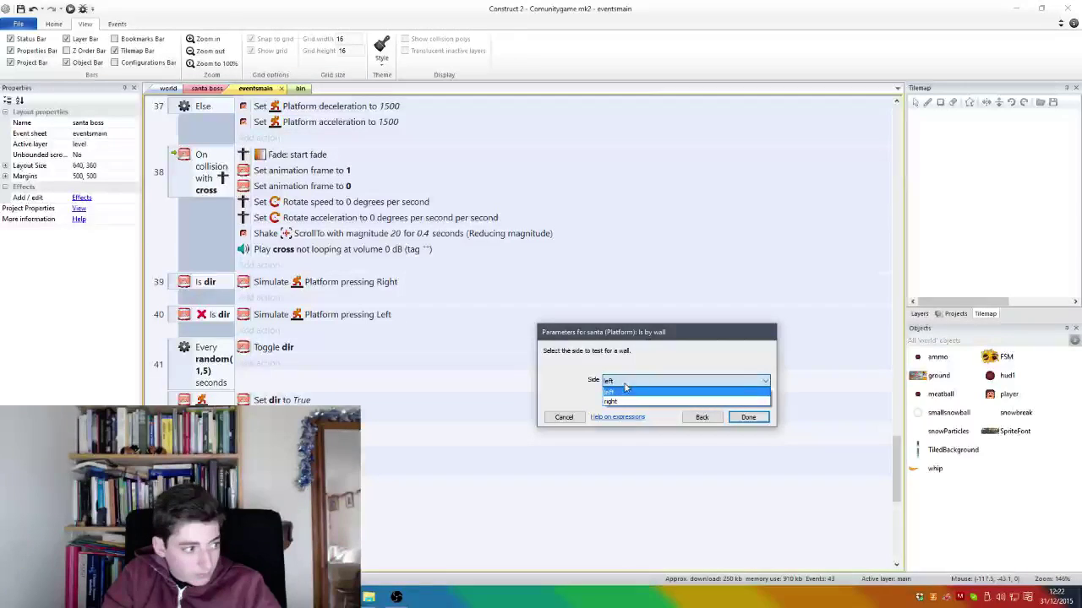
click(625, 391)
click(624, 381)
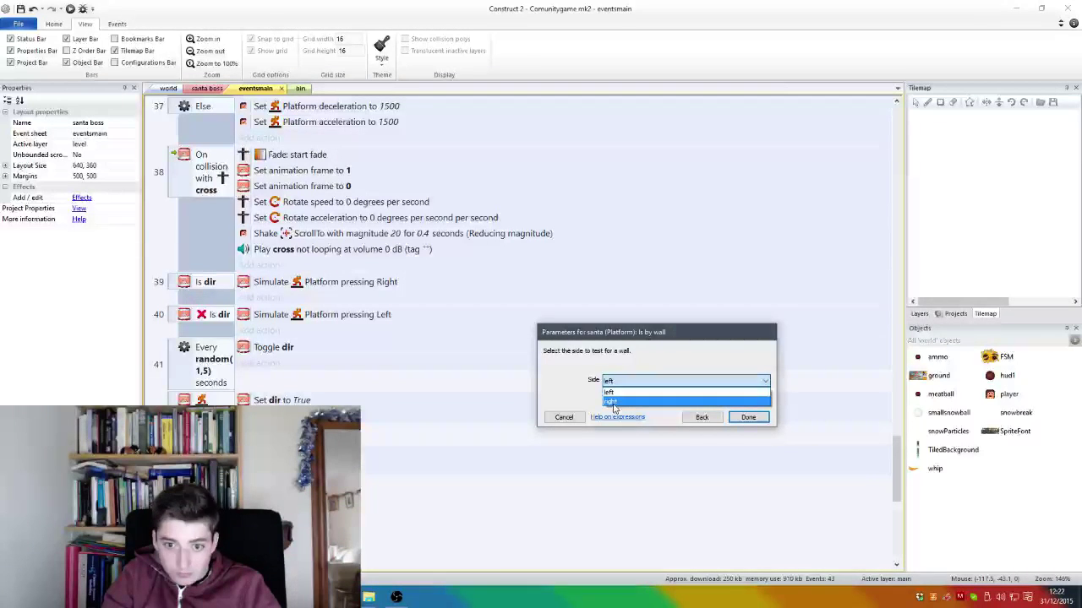
click(615, 403)
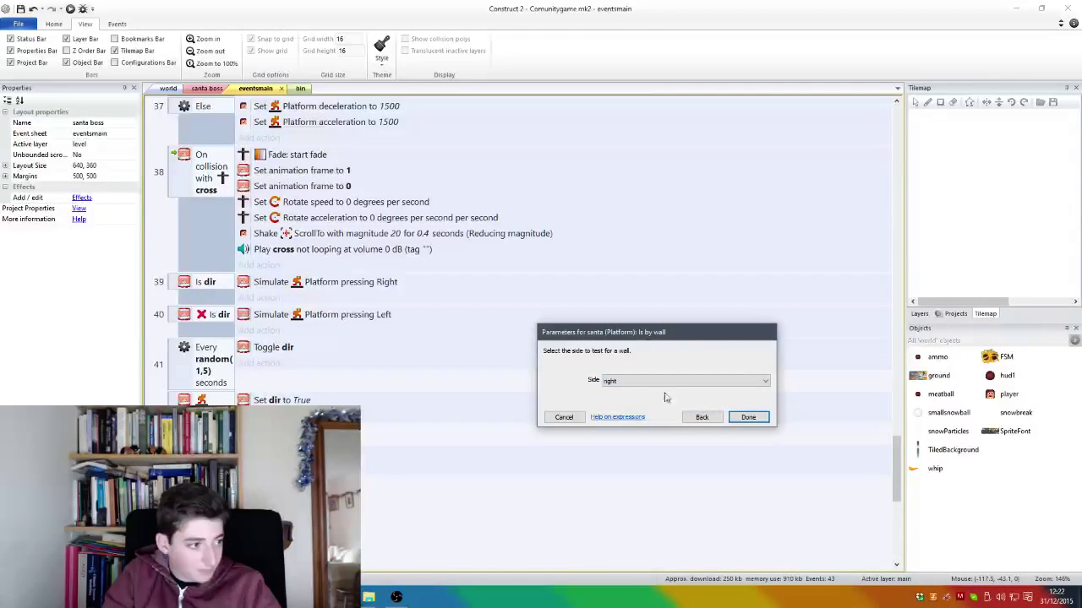
click(748, 417)
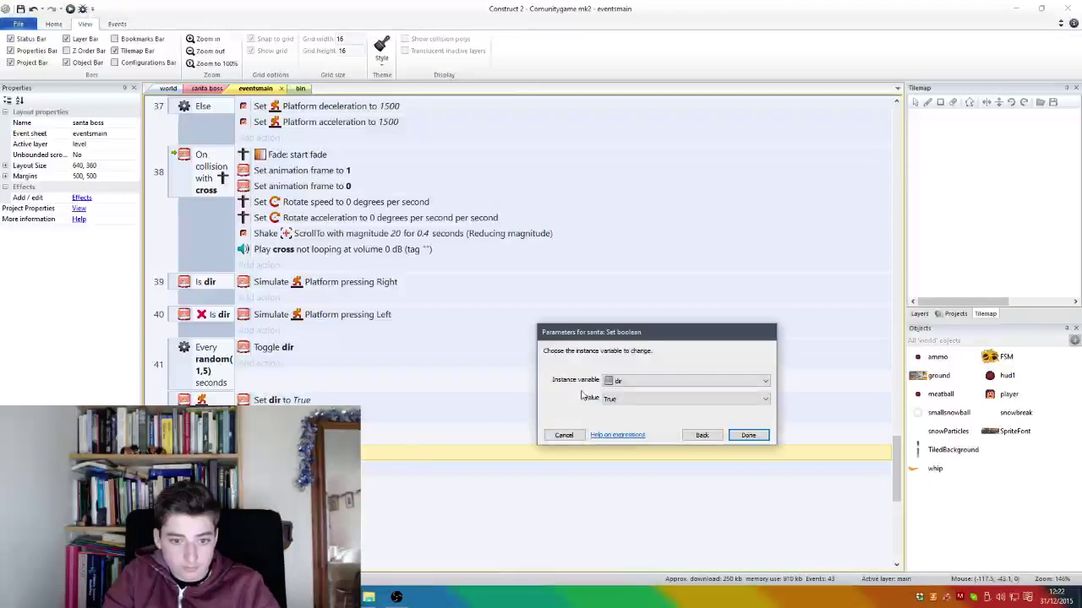
Step: Set the dir value to False in the Set boolean action of the right-wall event
click(605, 400)
click(608, 410)
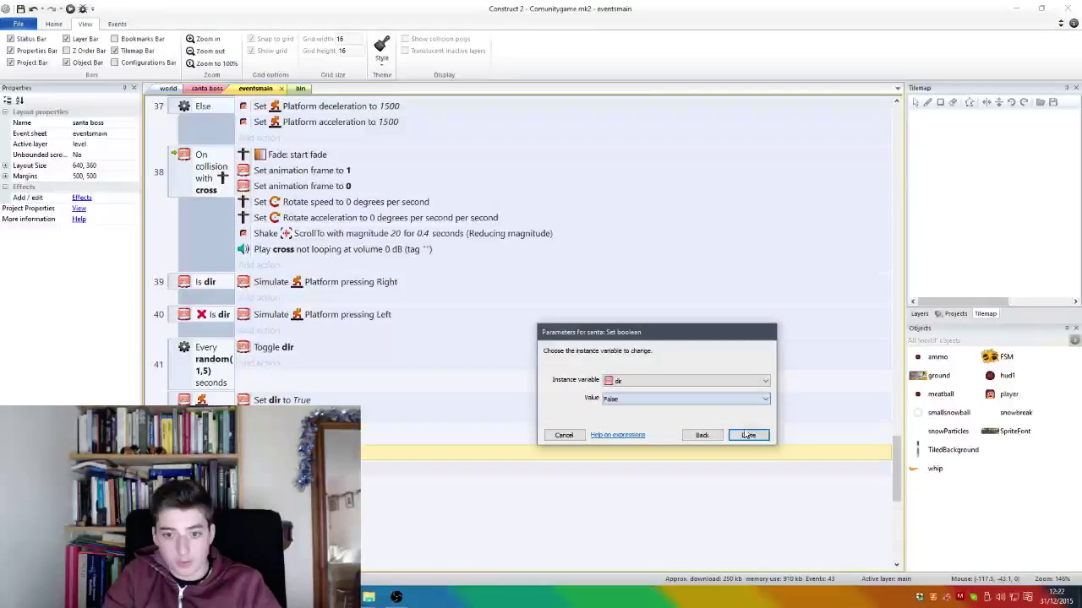
click(748, 435)
Step: Playtest the boss room again, riding on santa to check his turning between the walls, and close the preview
click(74, 8)
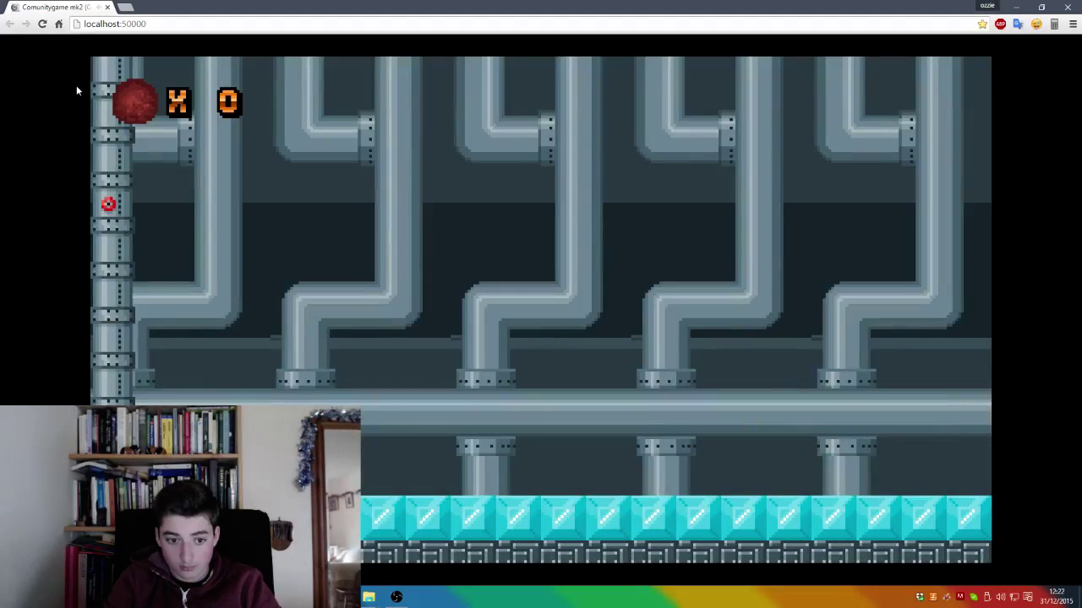
key(Right)
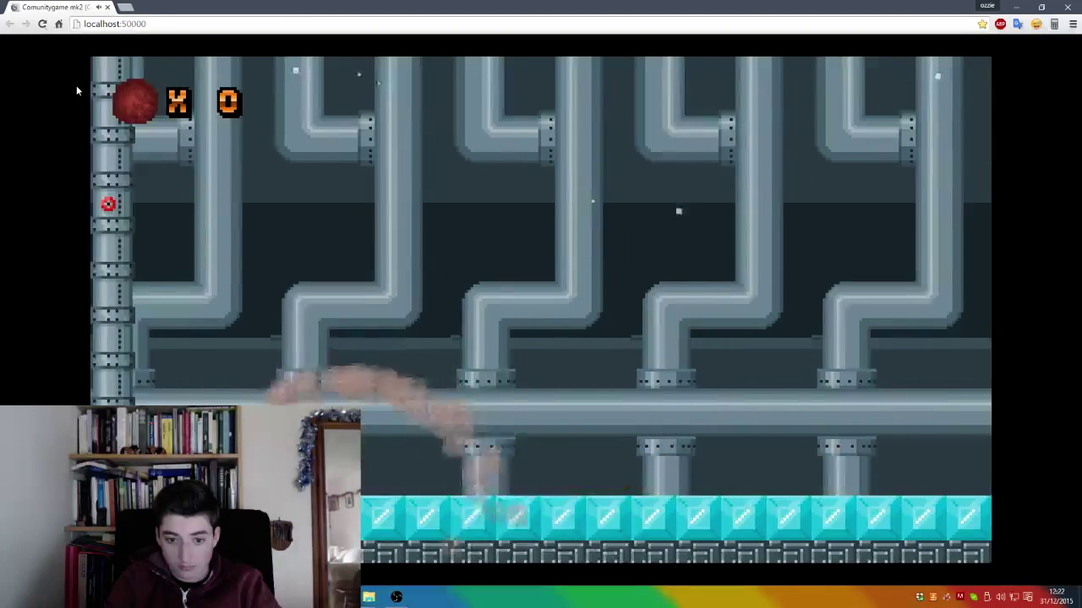
key(Right)
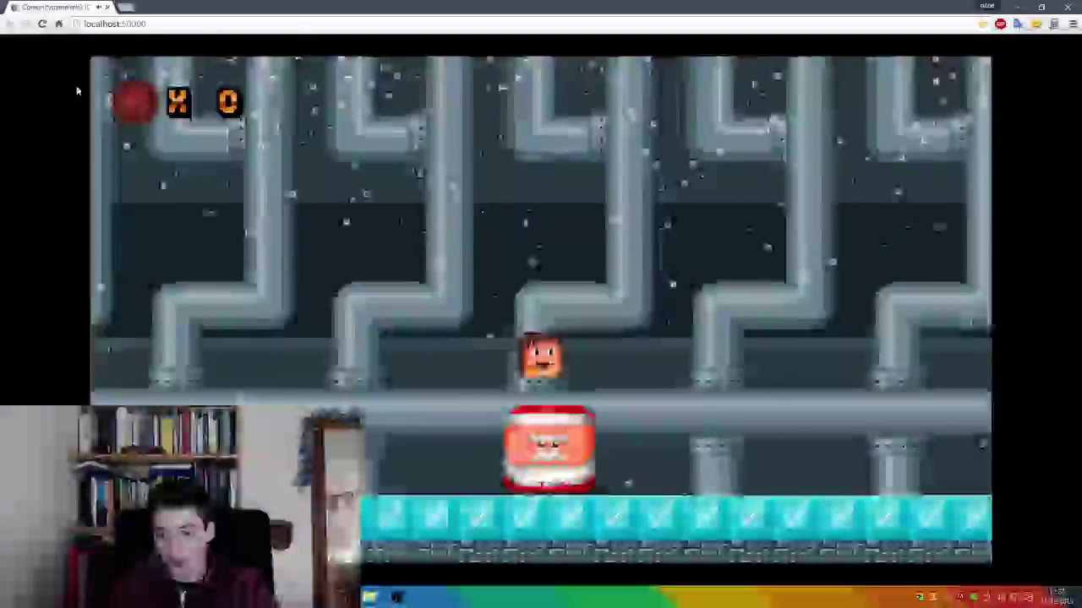
key(Up)
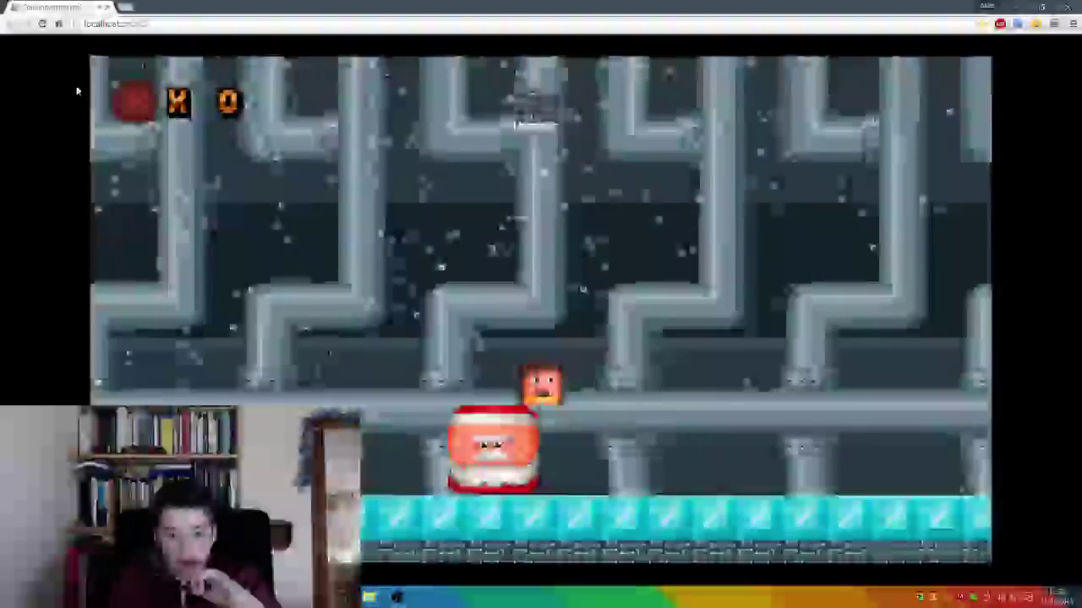
key(Left)
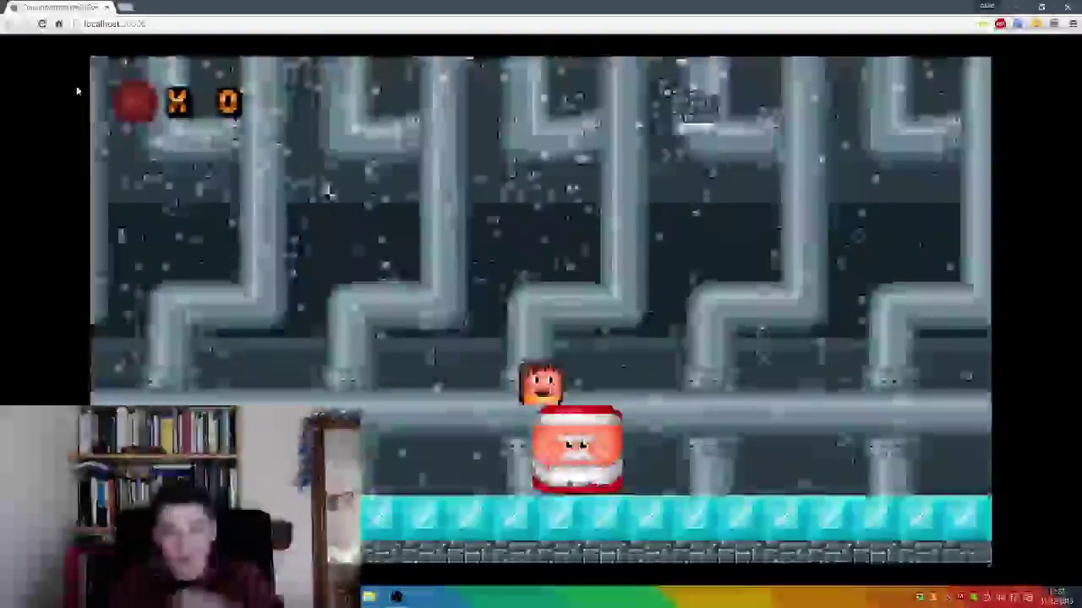
key(Right)
key(Right)
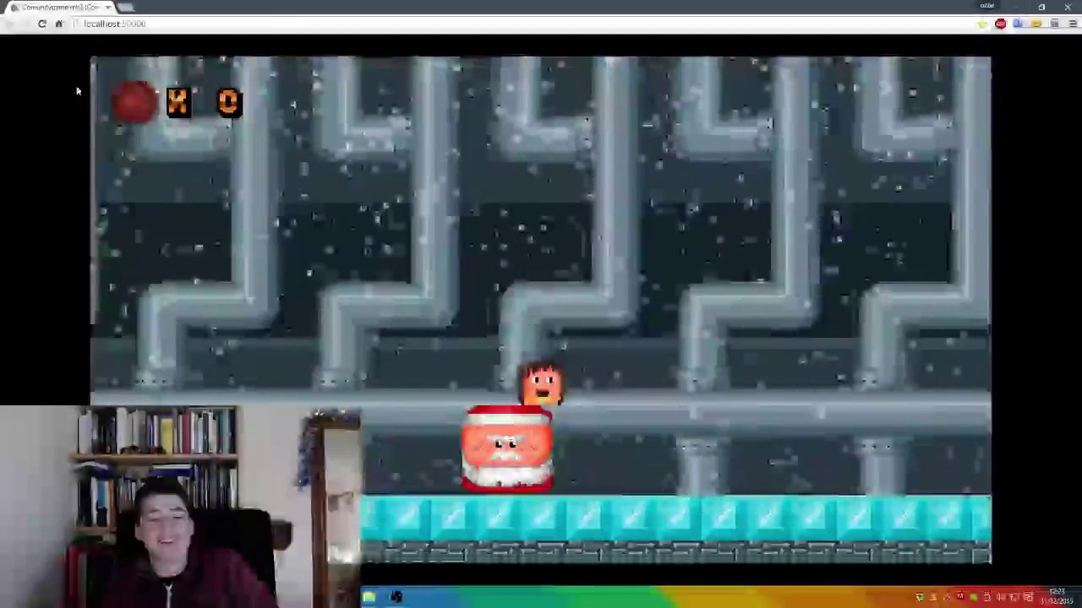
key(Left)
key(Right)
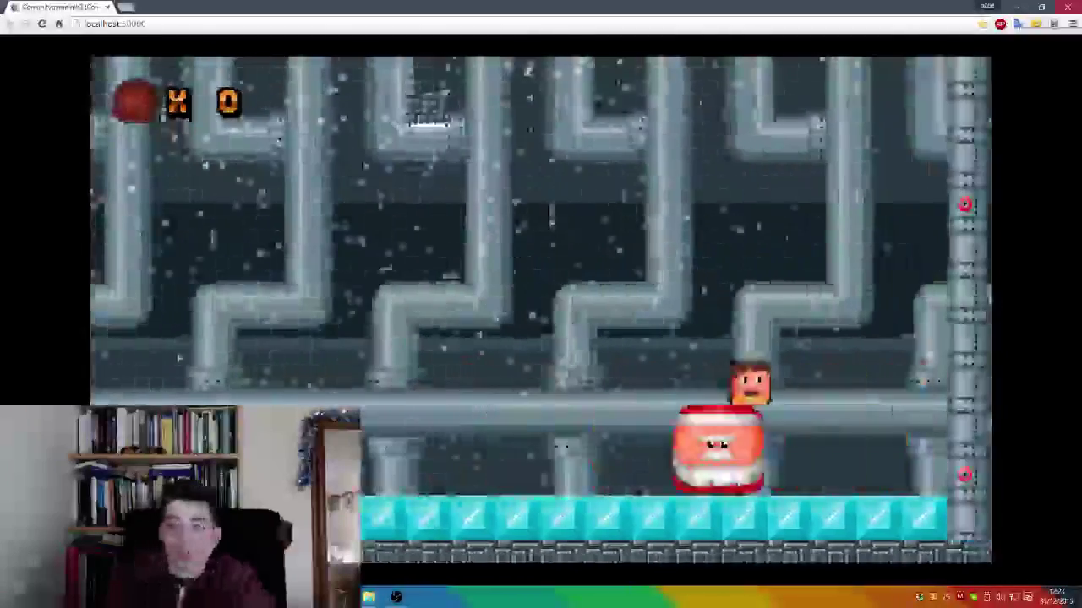
click(108, 7)
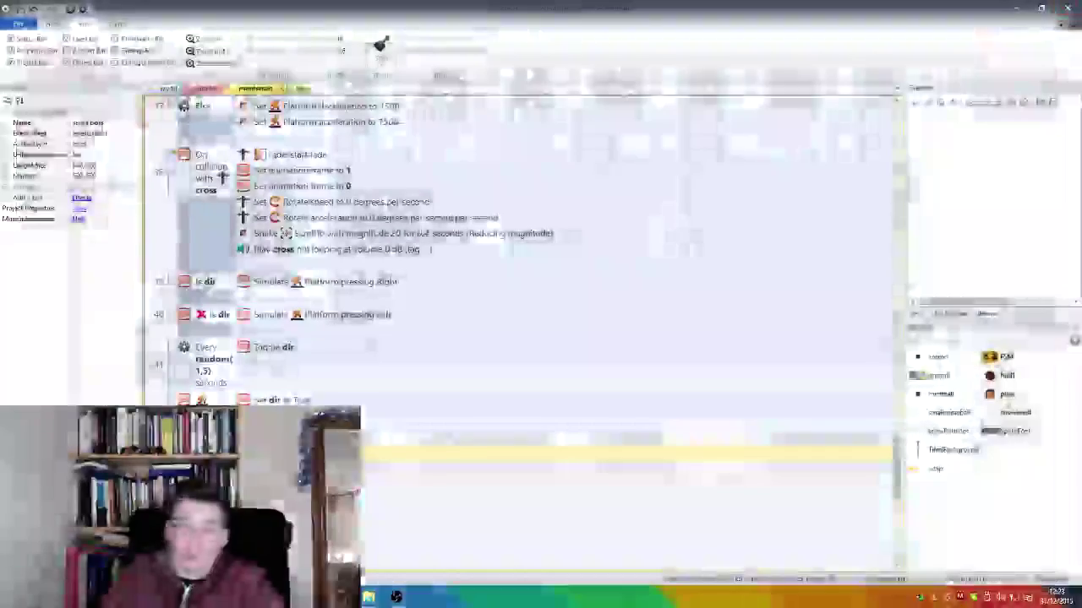
Step: Add an event with santa's Is boolean instance variable set condition, testing dir
double_click(563, 492)
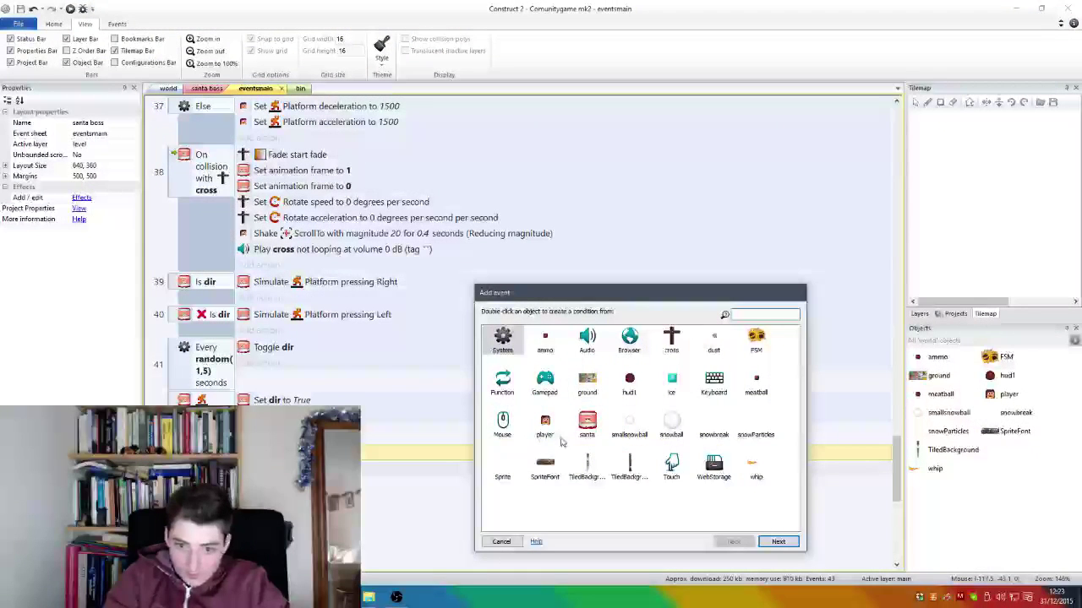
double_click(587, 425)
scroll(623, 441, down, 3)
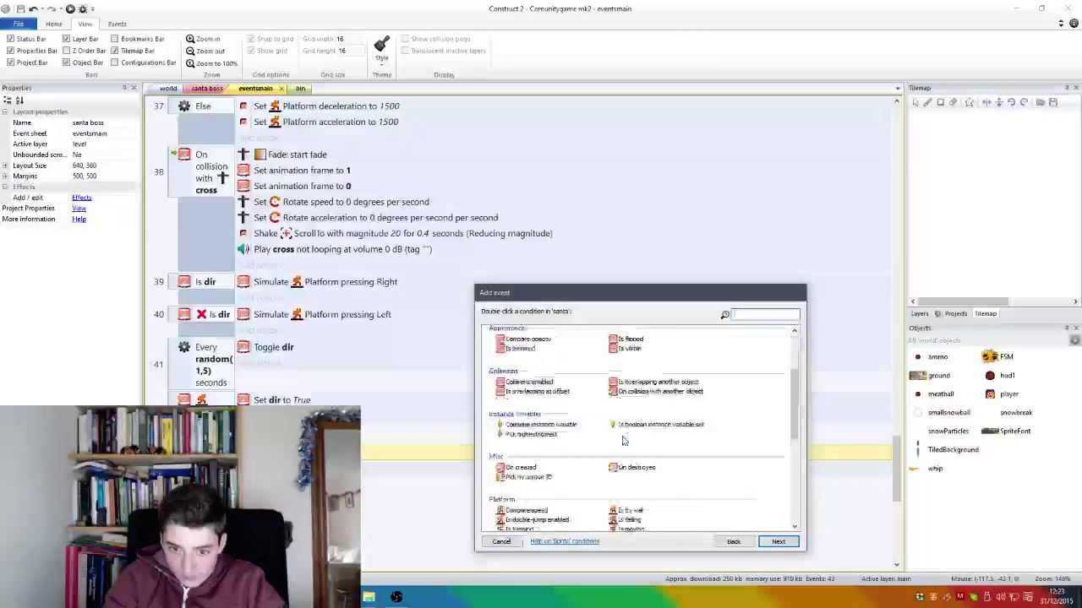
double_click(621, 425)
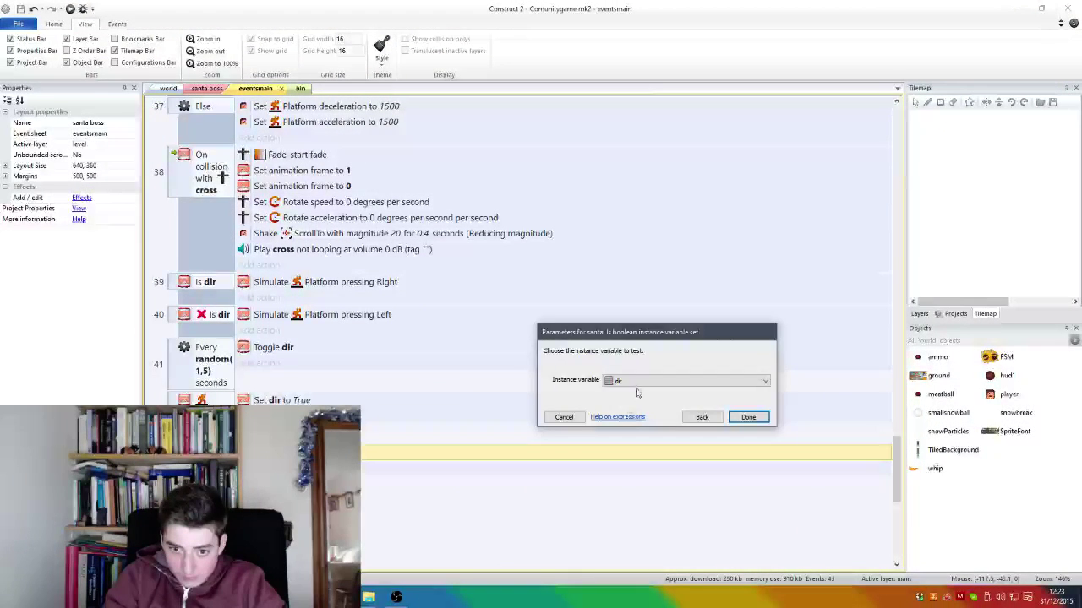
click(744, 381)
click(735, 392)
click(744, 417)
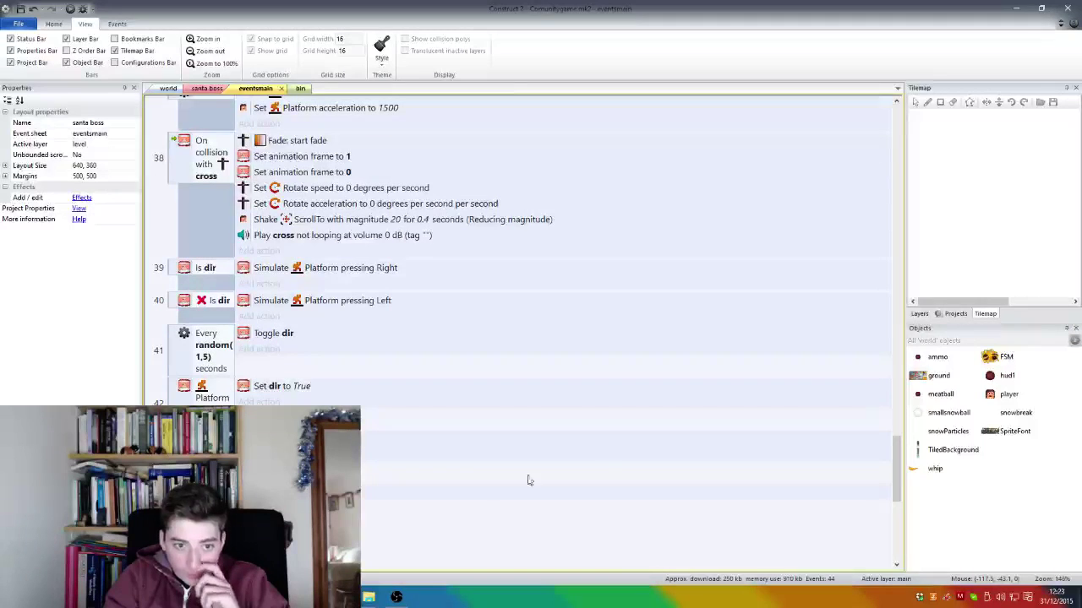
Step: Add a santa Set mirrored action to the new Is dir event below the wall events
double_click(471, 516)
key(Escape)
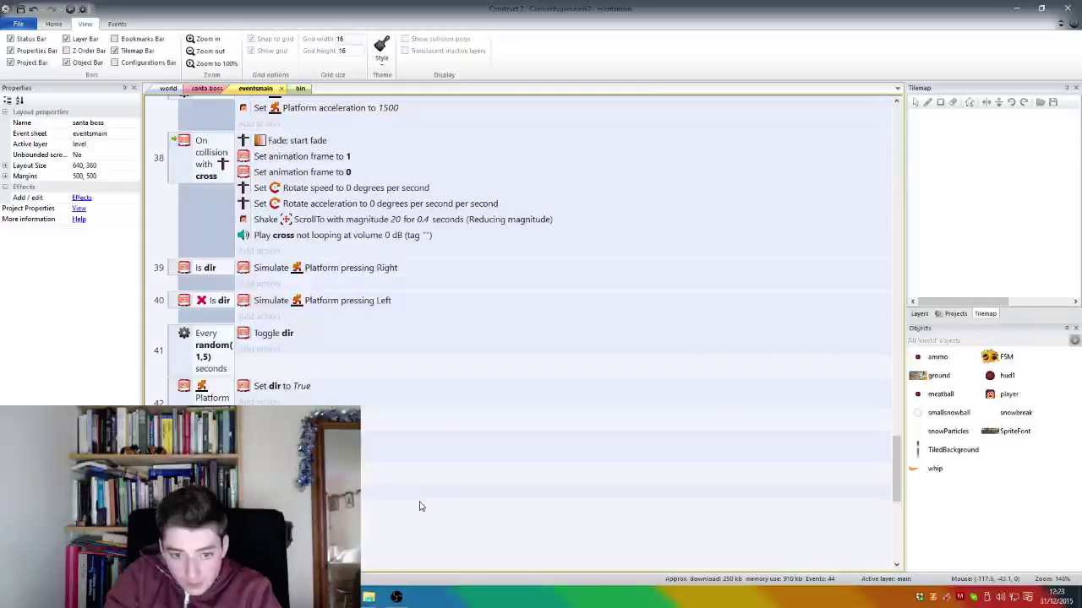
key(a)
double_click(502, 429)
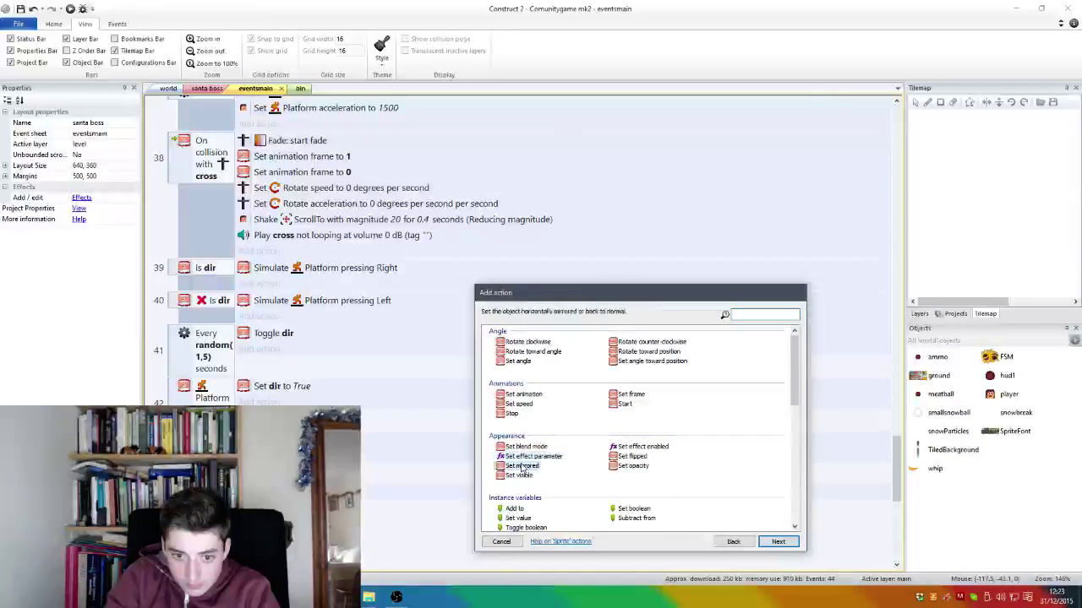
double_click(523, 466)
click(766, 422)
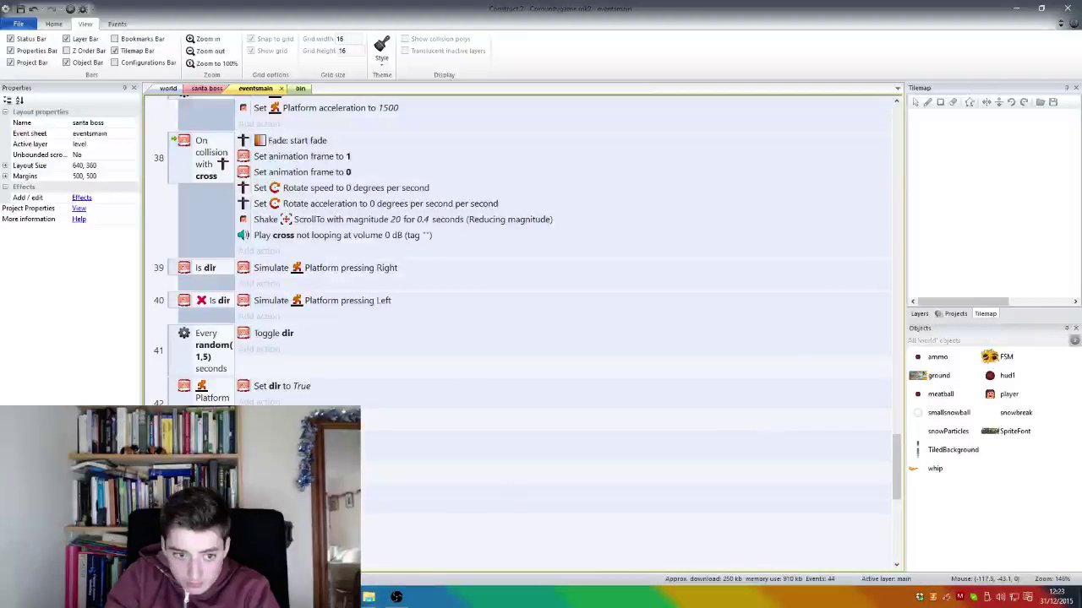
Step: Add an Else event after the last Is dir event, with a santa Set mirrored action set to Not mirrored
right_click(176, 492)
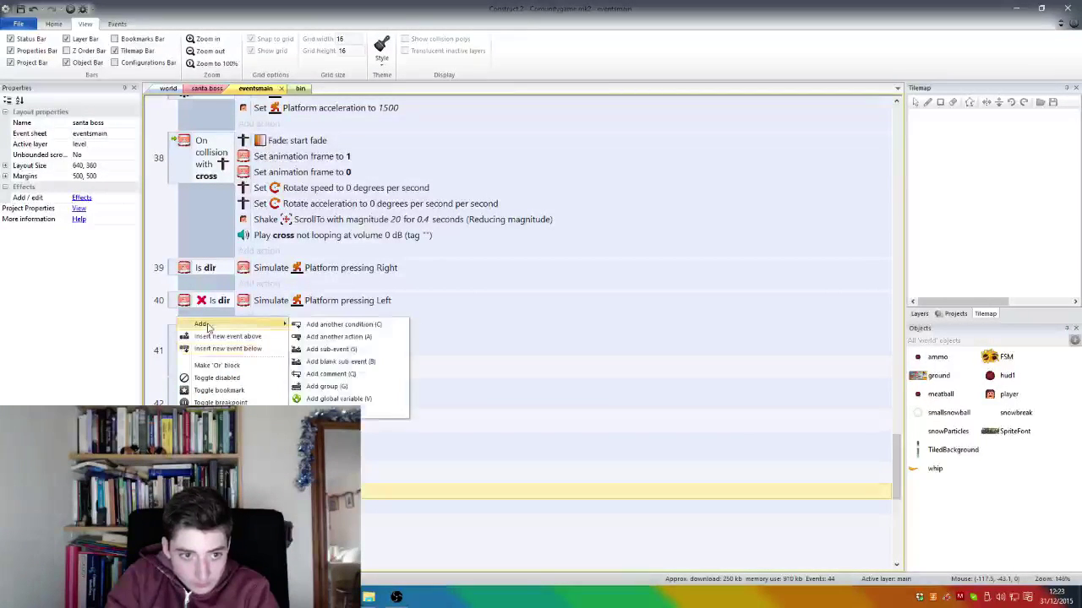
mouse_move(262, 327)
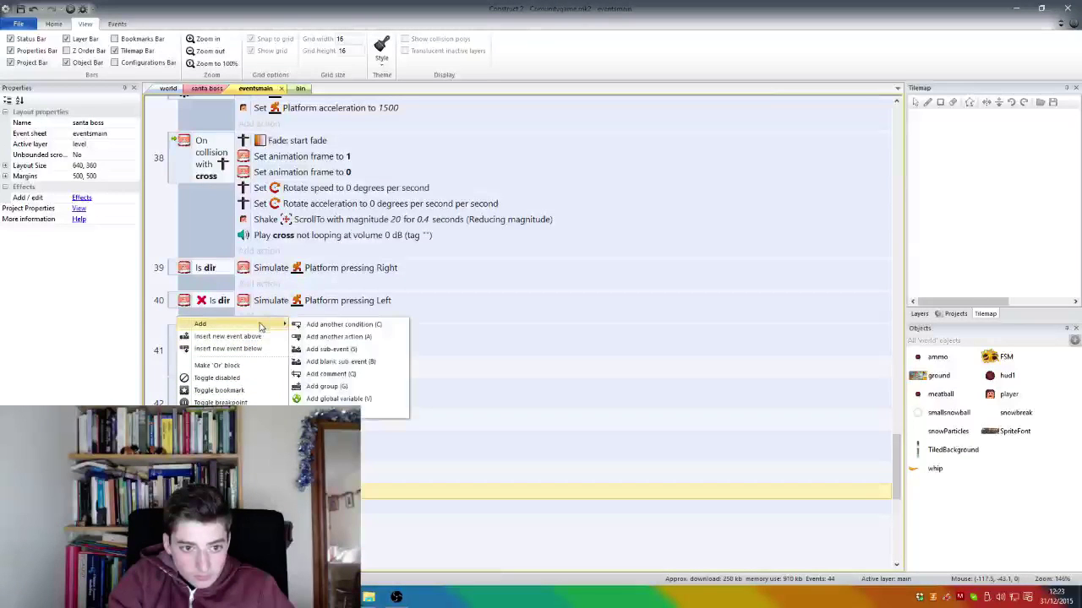
click(330, 412)
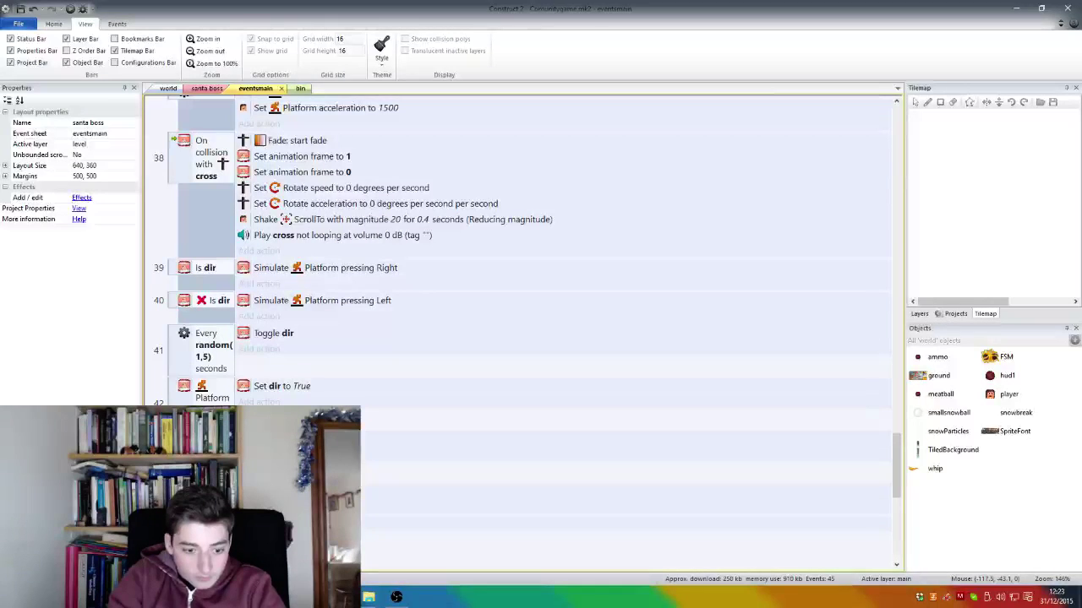
click(635, 382)
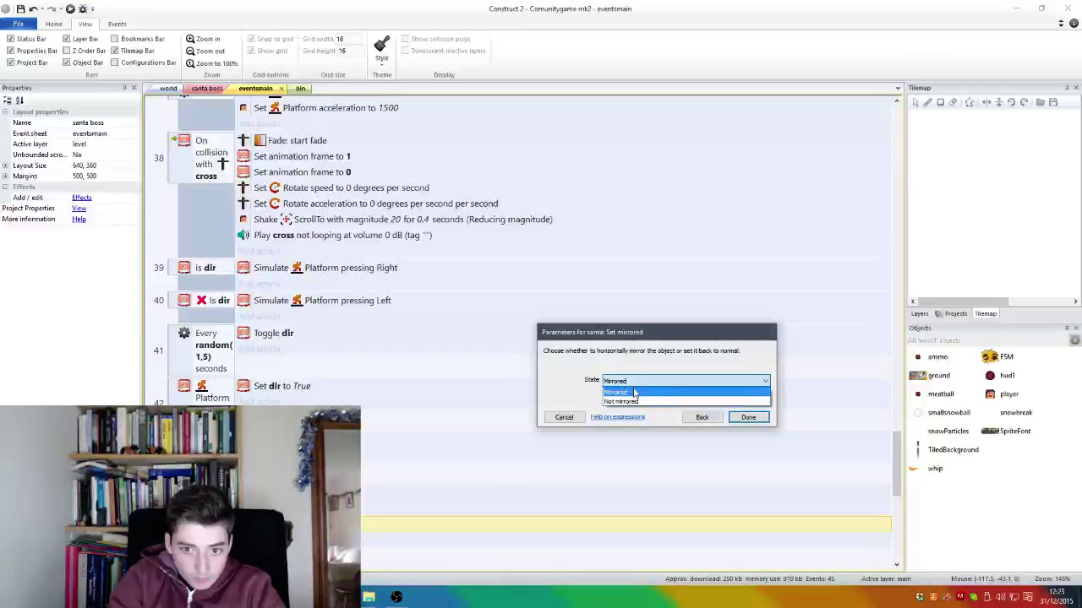
click(636, 401)
click(733, 417)
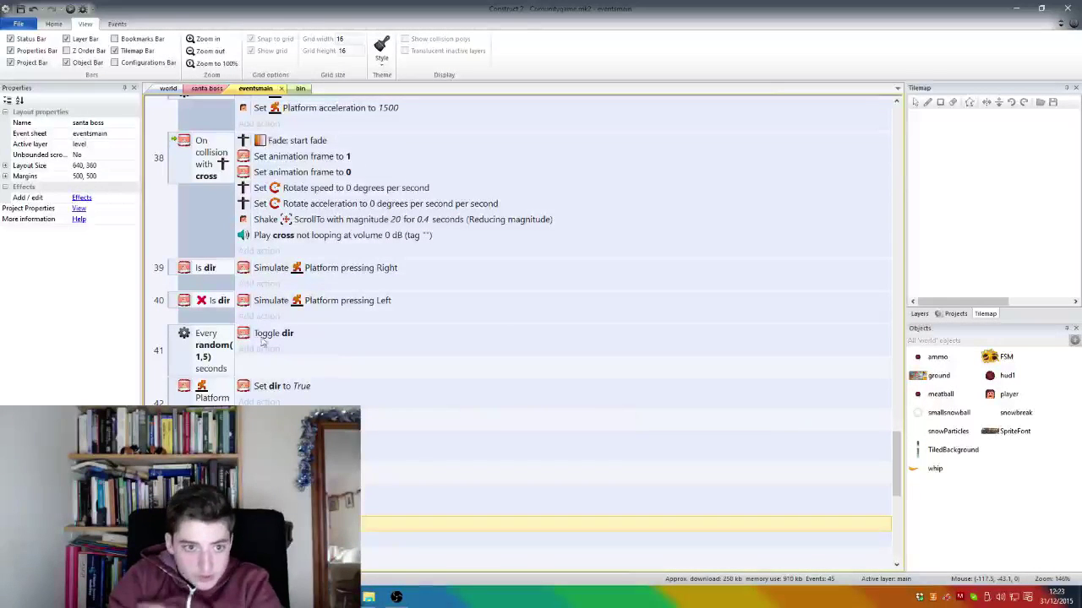
Step: Add an Else after the Is dir event that simulates Right, move the Simulate Left action into it, and delete the inverted Is dir event
right_click(173, 271)
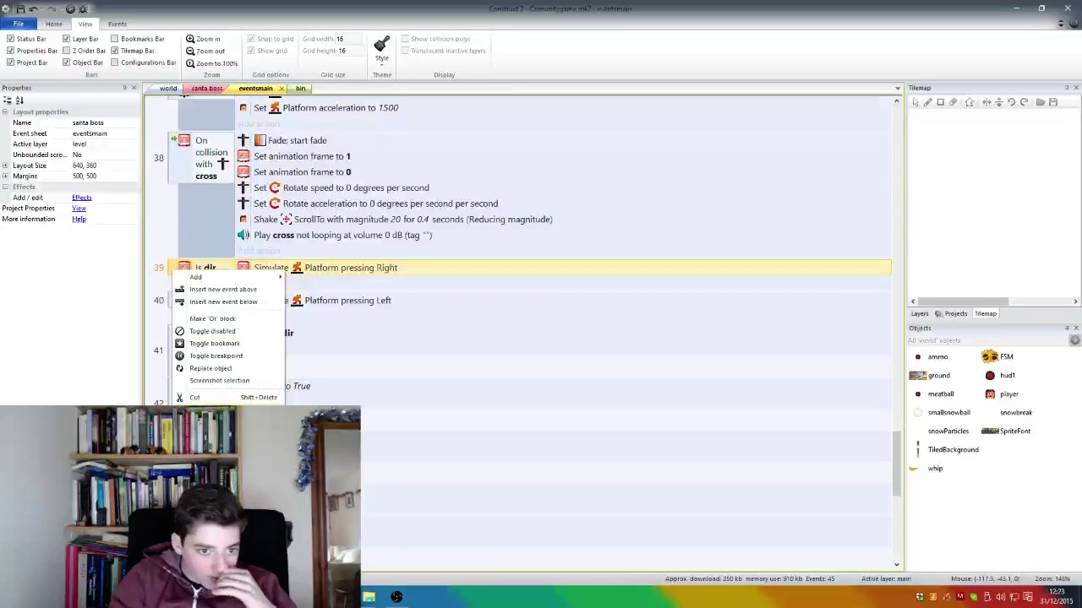
mouse_move(219, 278)
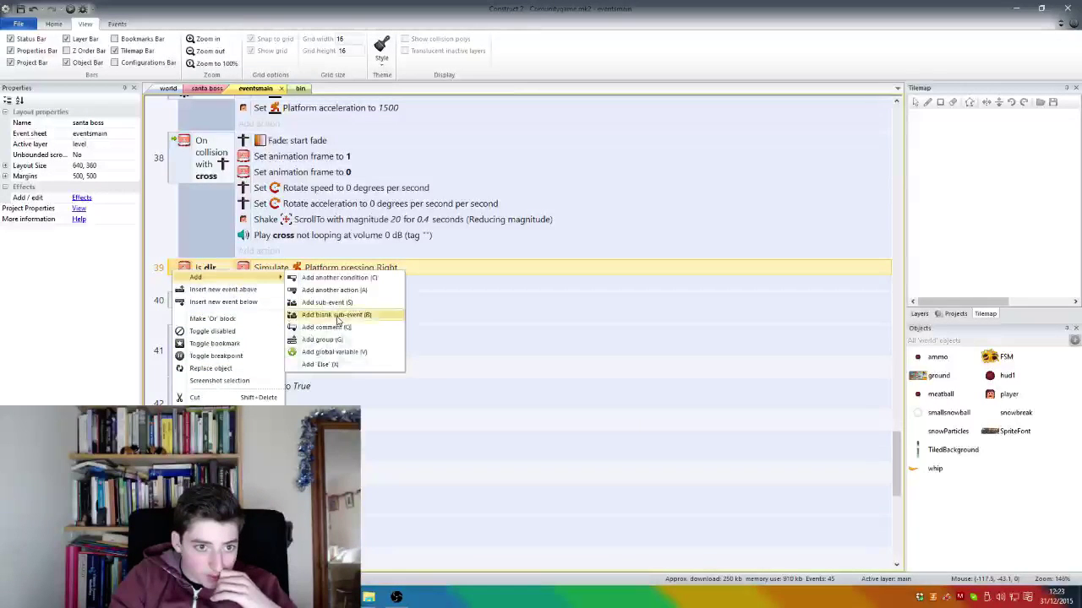
click(320, 364)
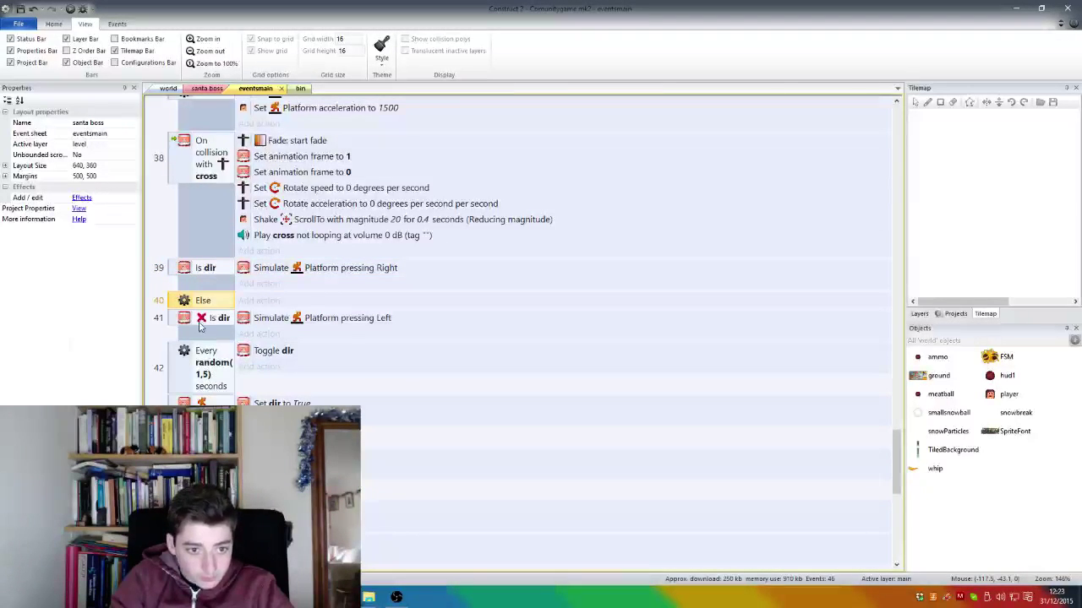
mouse_move(245, 320)
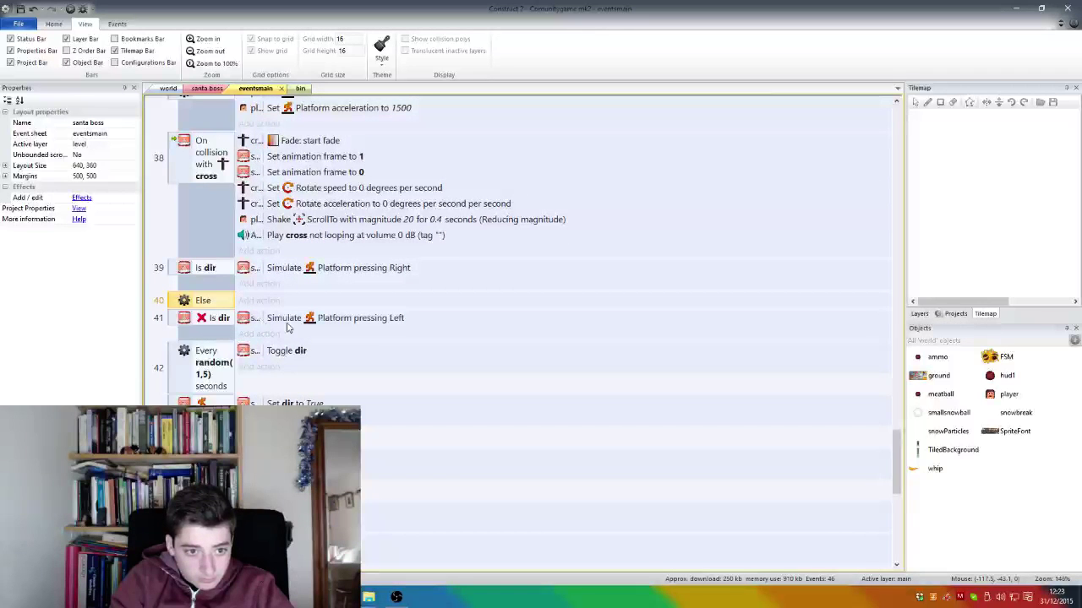
drag(283, 325, 256, 315)
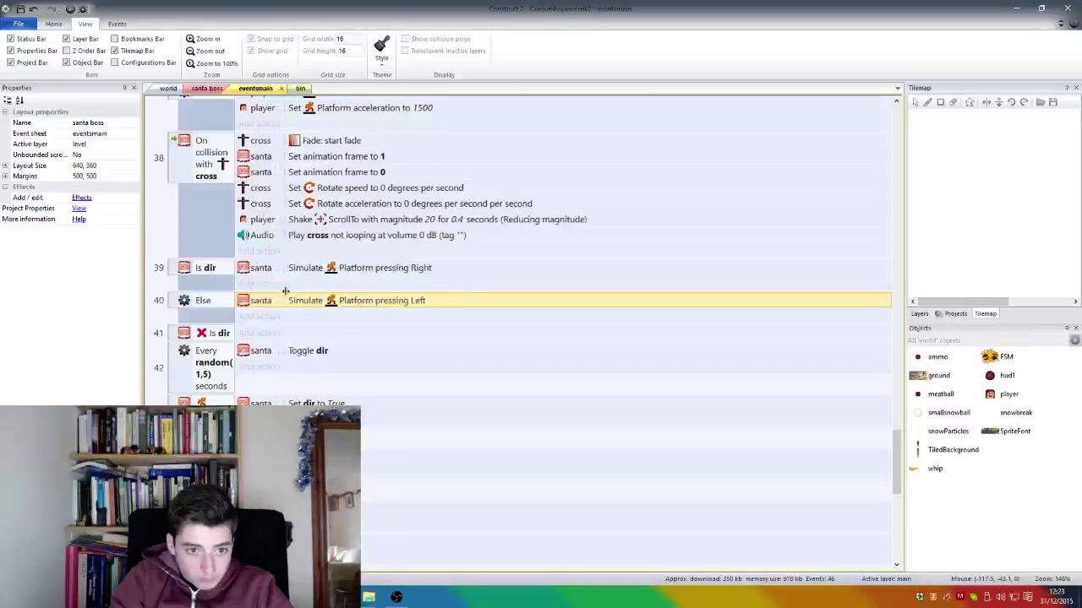
click(173, 334)
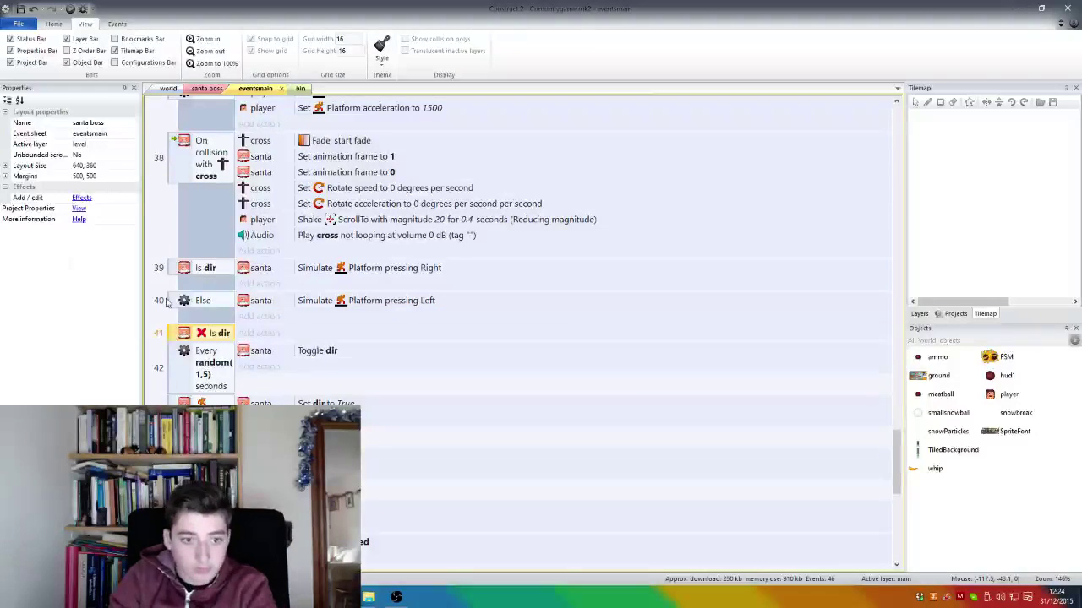
key(Delete)
Step: Save the project and playtest the boss room, jumping around and onto santa to check his movement and mirroring
click(20, 9)
click(71, 10)
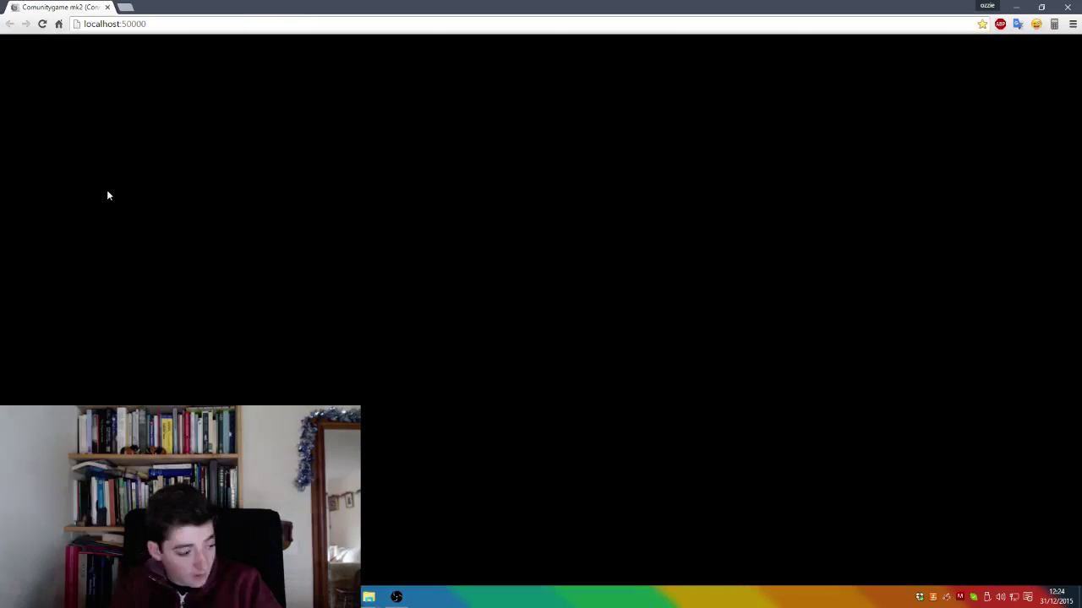
key(Right)
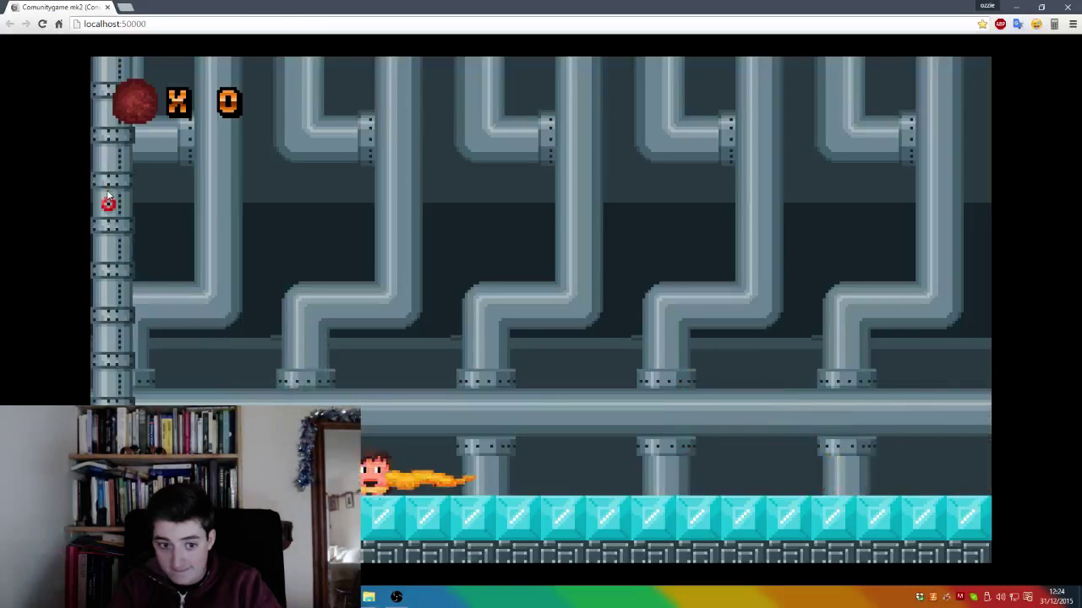
key(Left)
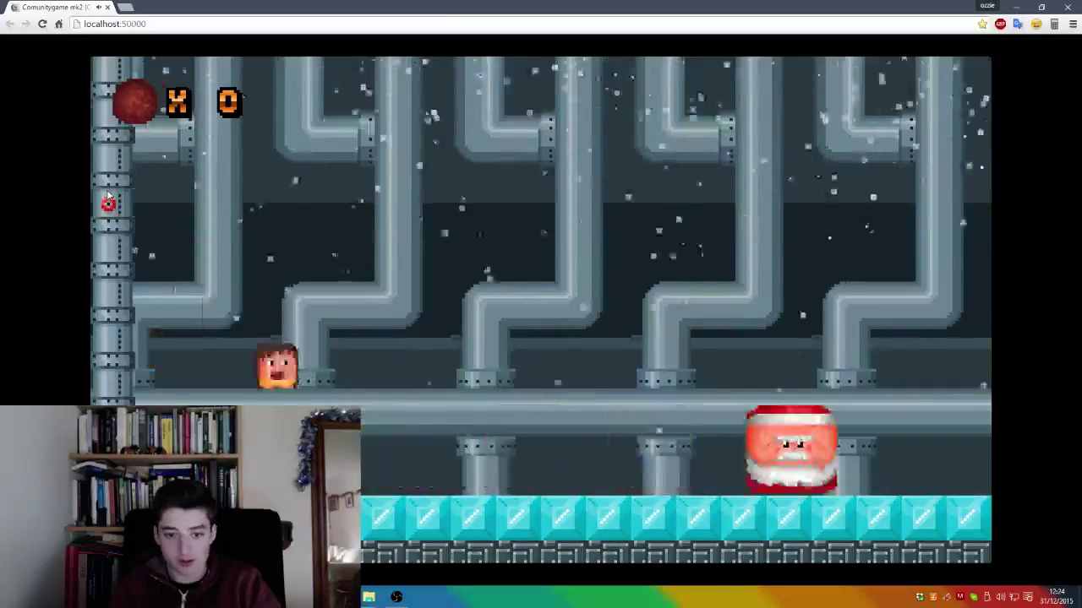
key(Right)
key(Up)
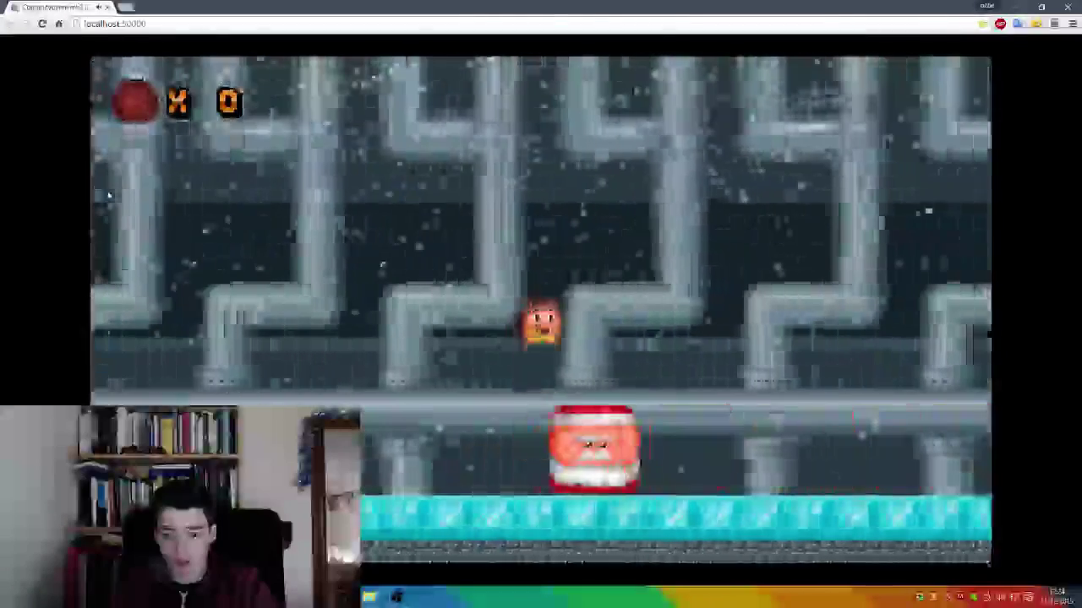
key(Up)
key(Up)
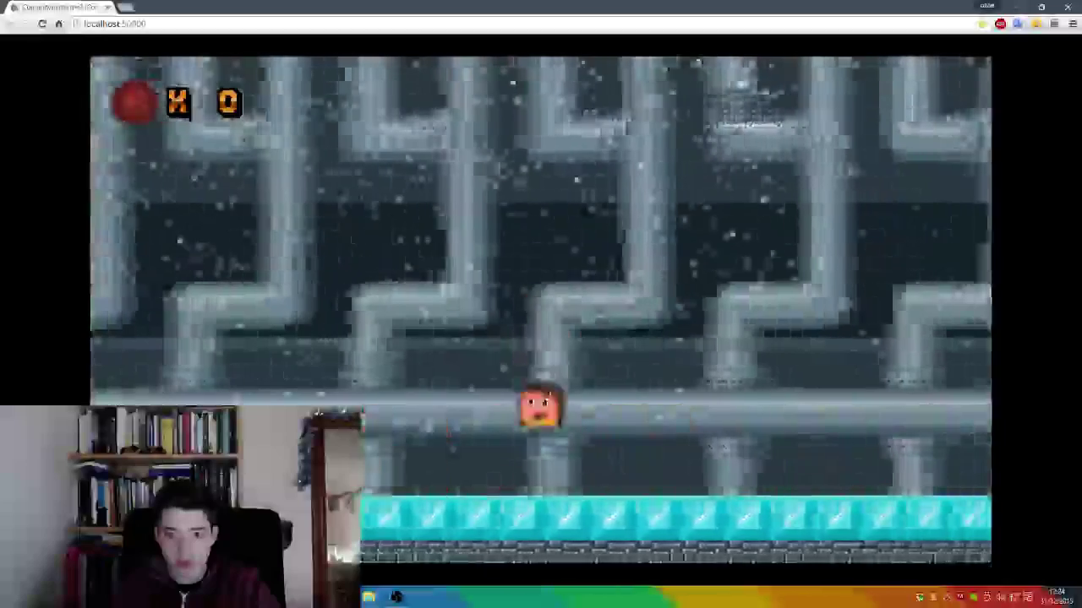
key(Up)
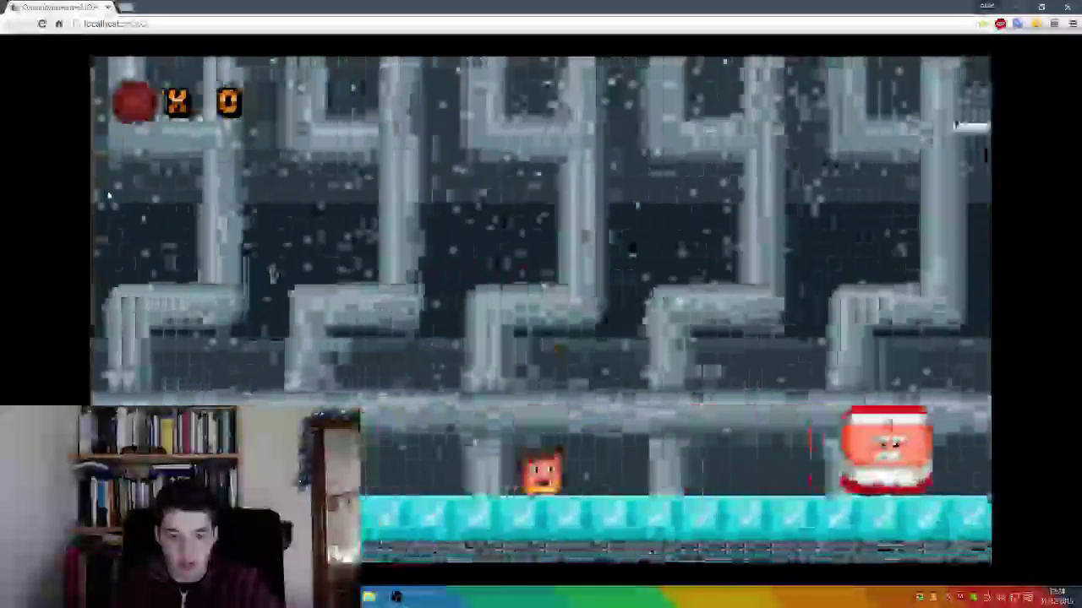
key(Up)
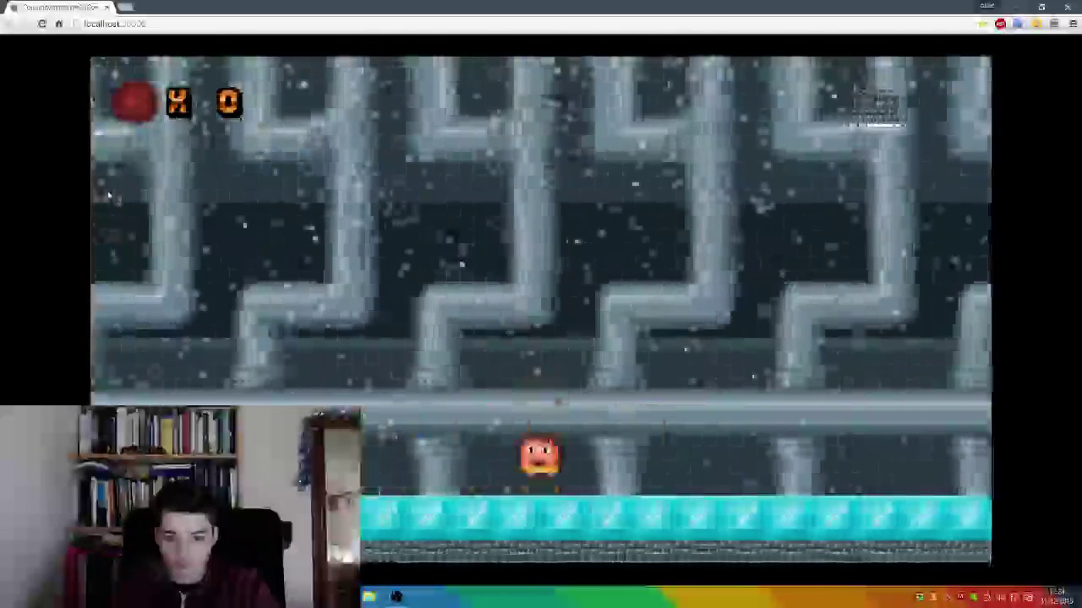
key(Up)
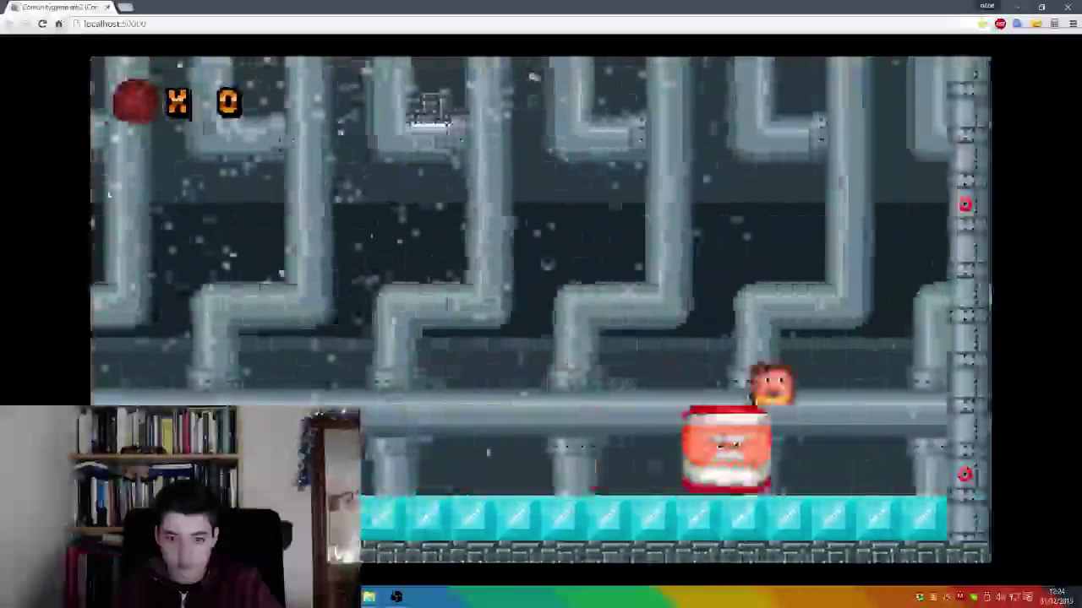
key(Left)
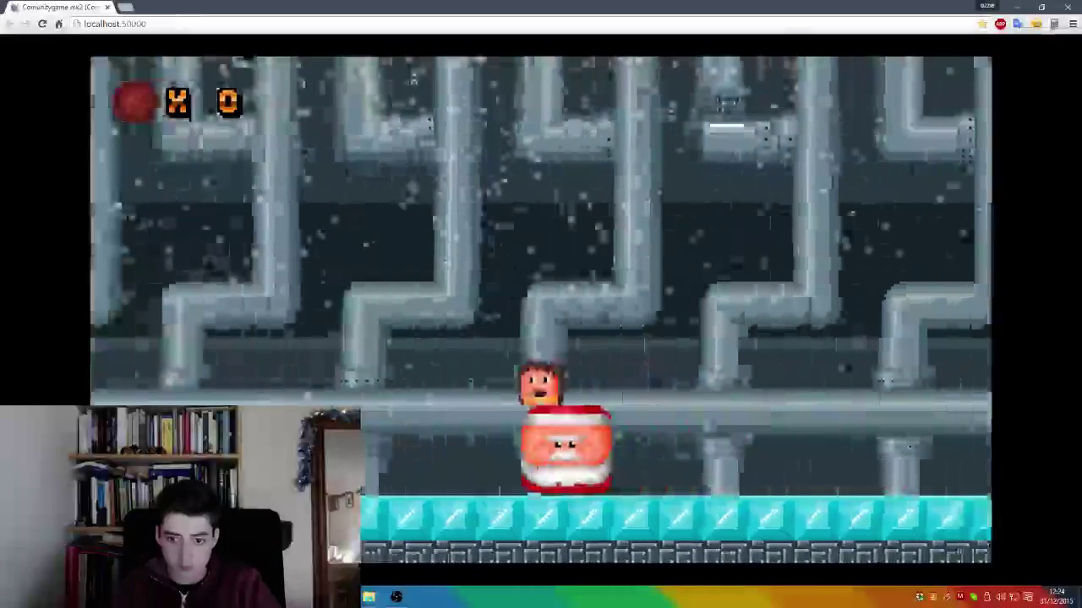
key(Right)
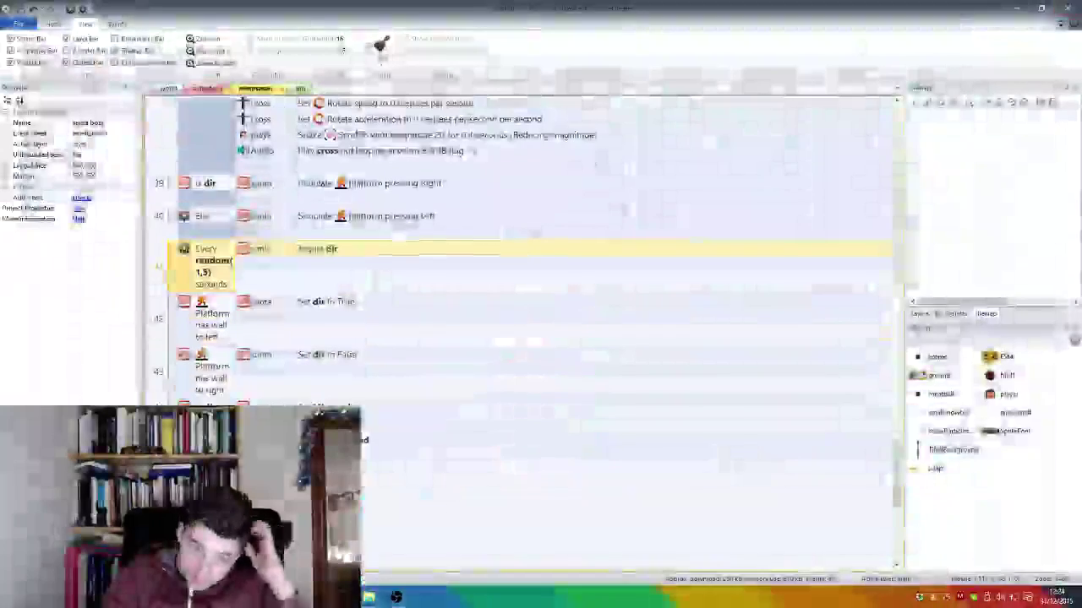
key(e)
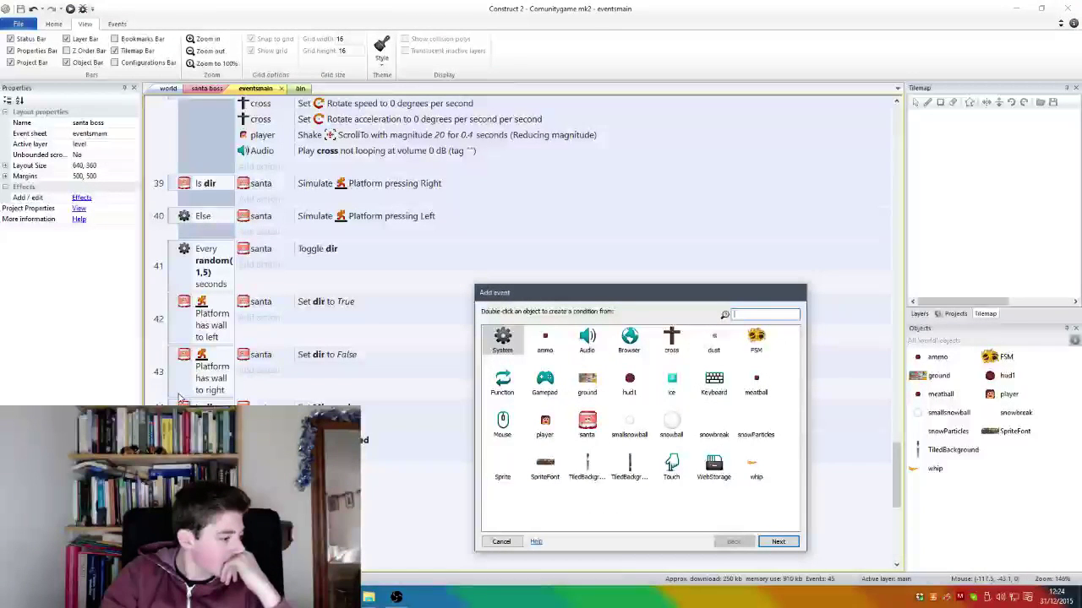
key(Escape)
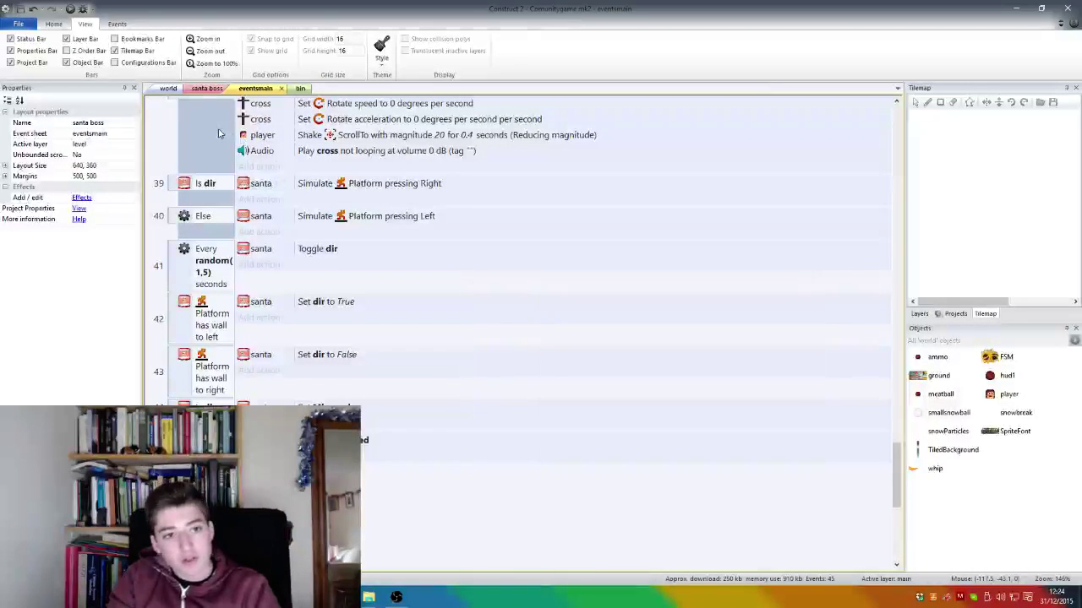
Step: Insert a new Sprite object around santa in the santa boss layout and fill its image with magenta
click(206, 88)
right_click(346, 191)
click(389, 203)
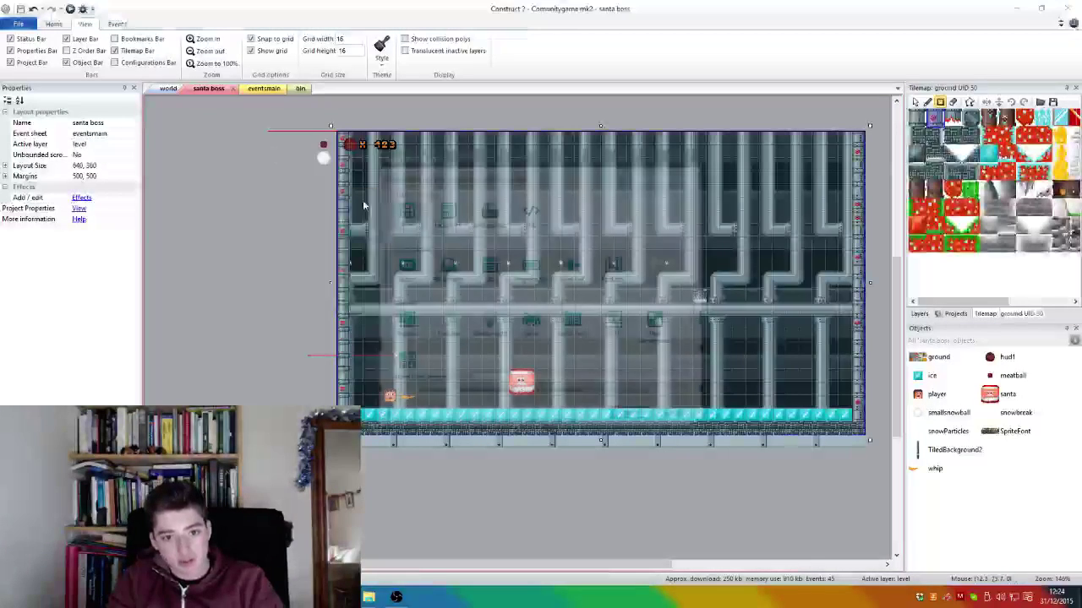
double_click(530, 325)
click(532, 338)
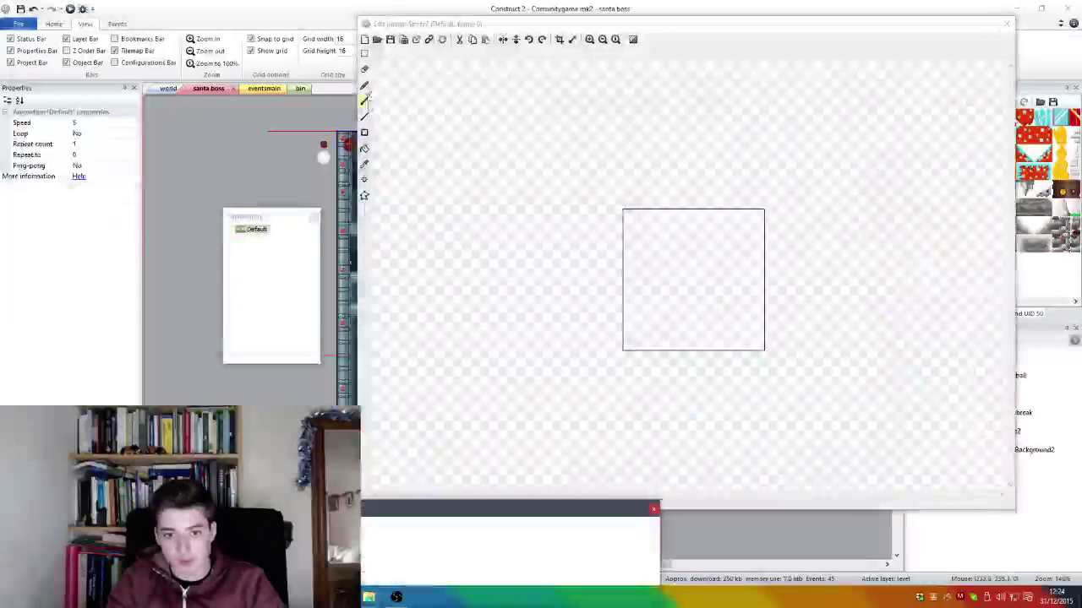
click(364, 148)
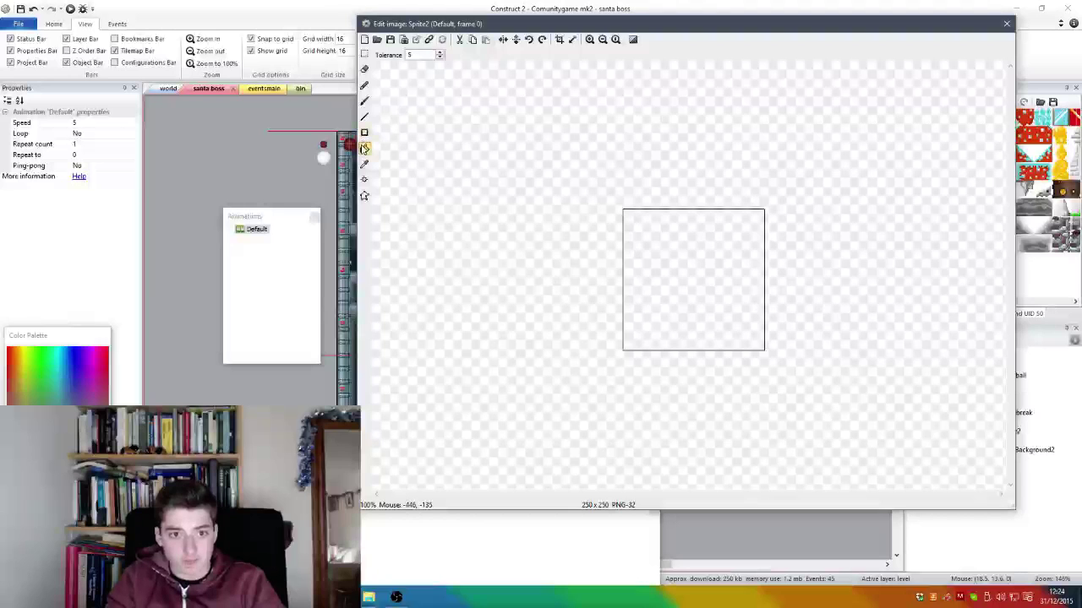
click(633, 321)
key(Escape)
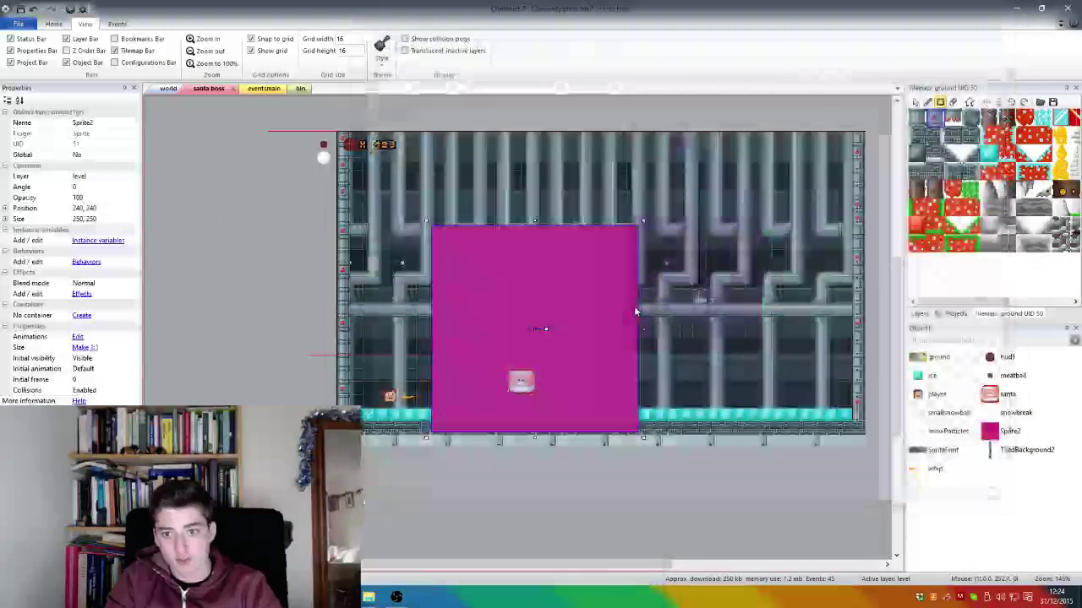
Step: Set the magenta sprite's opacity to 50 and move it to the main layer
click(106, 197)
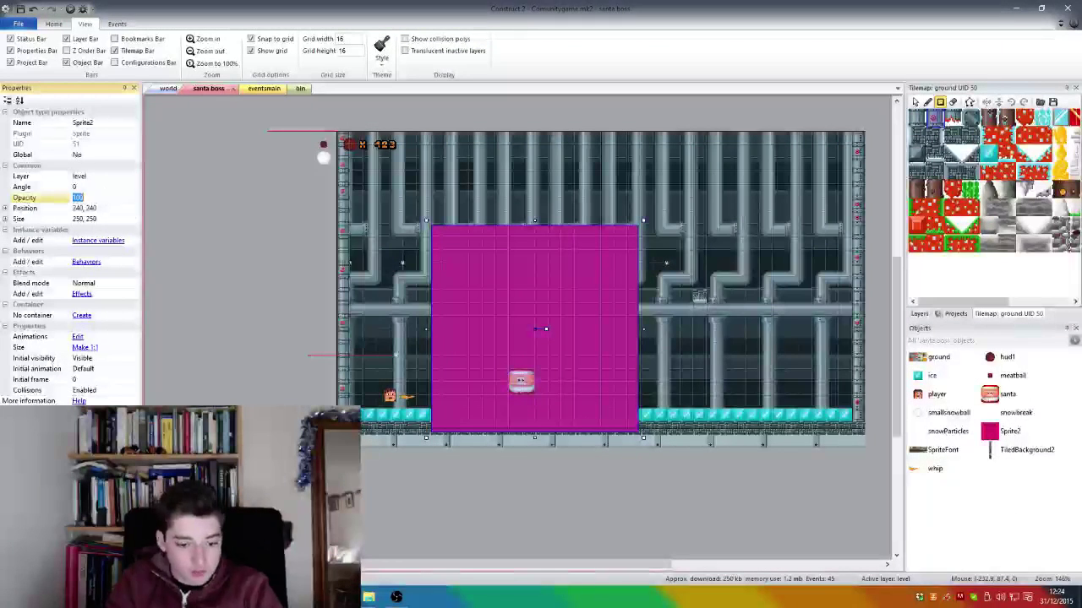
text(50)
key(Return)
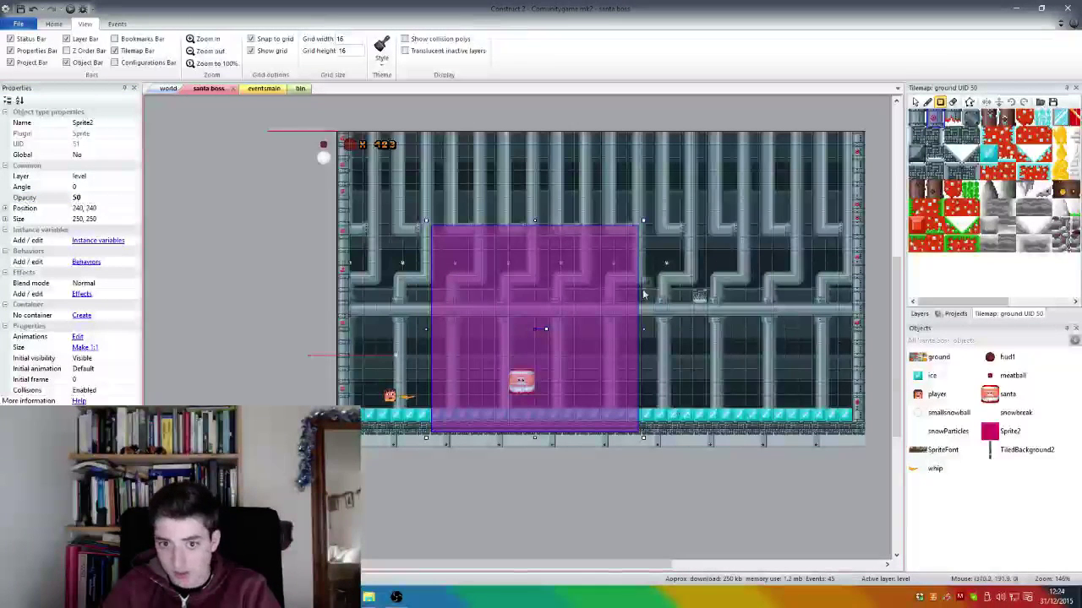
click(956, 314)
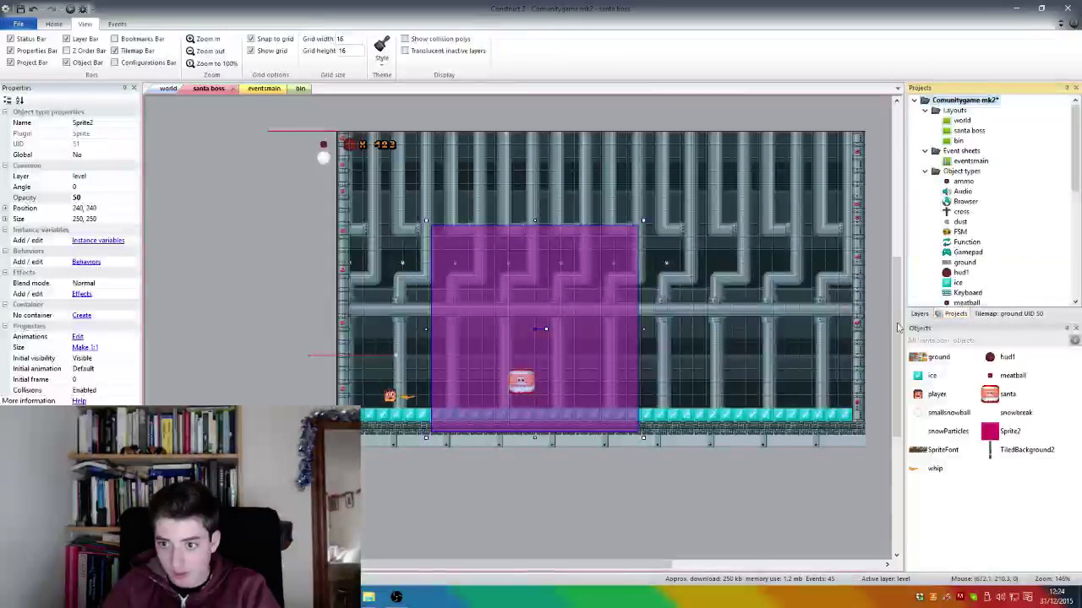
click(919, 314)
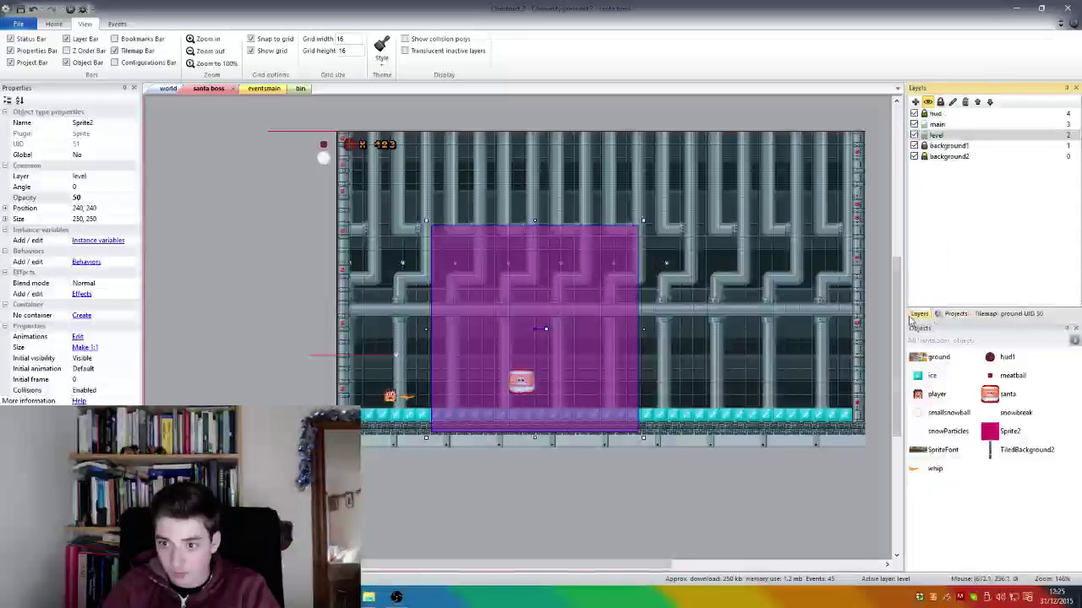
right_click(636, 305)
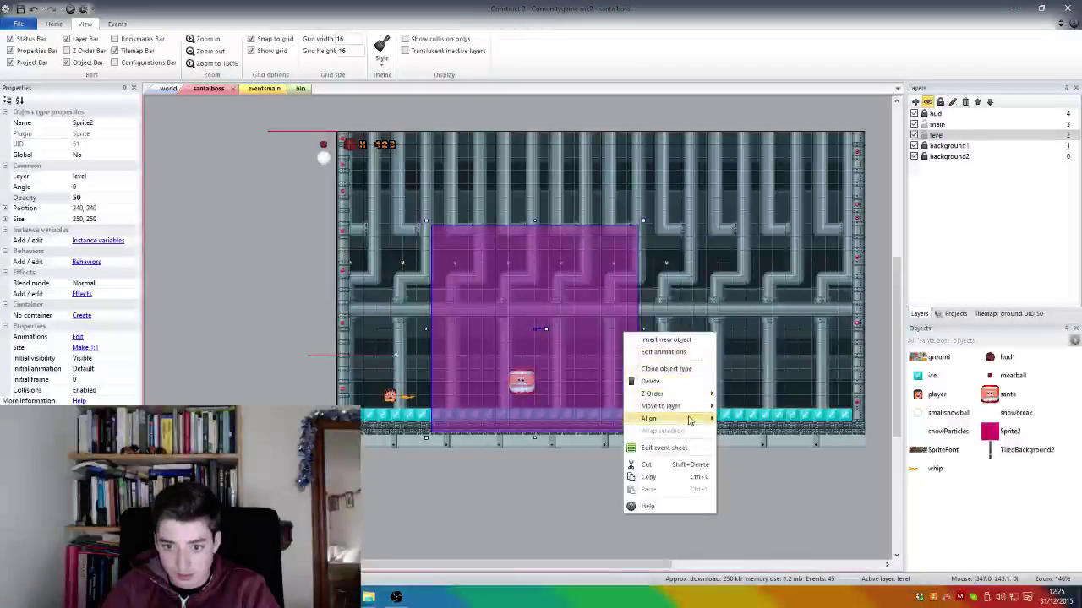
mouse_move(701, 406)
click(737, 423)
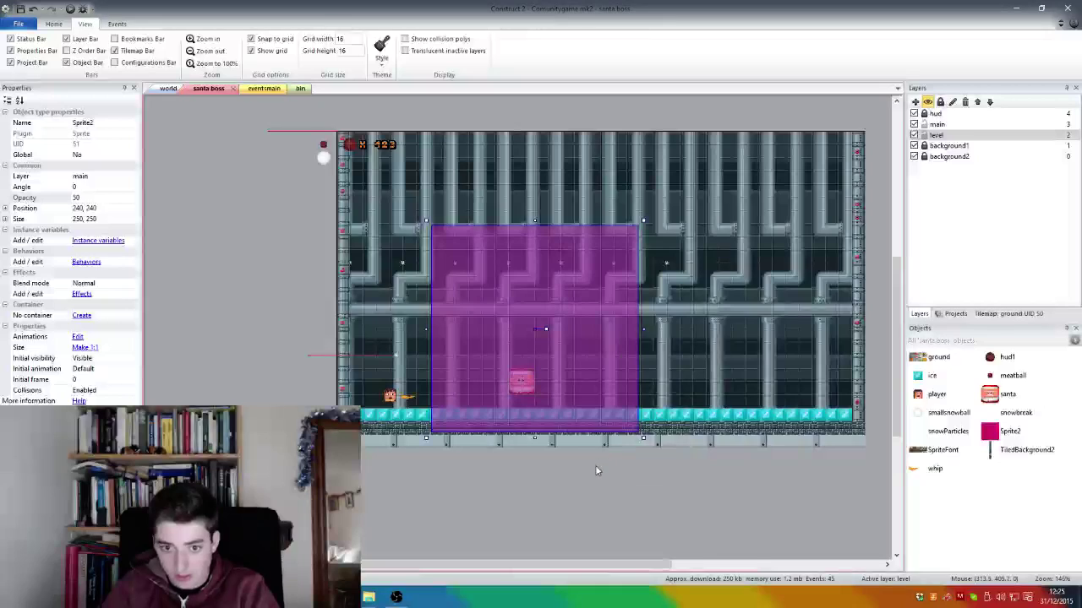
Step: Lower the magenta sprite's top edge so it is about 128 px high around santa
scroll(596, 470, up, 4)
scroll(572, 357, down, 1)
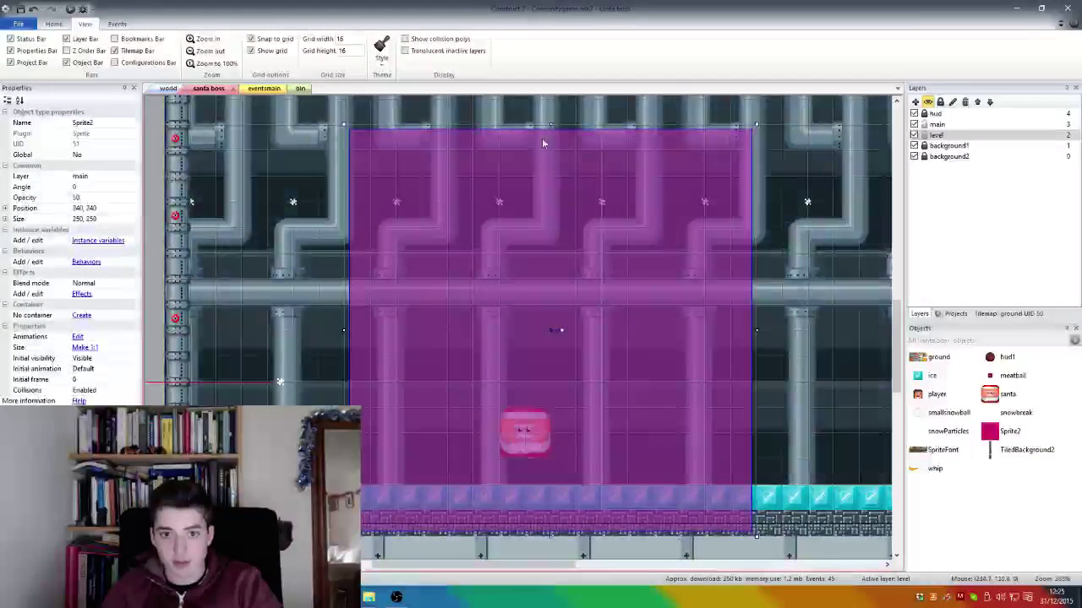
drag(549, 126, 550, 326)
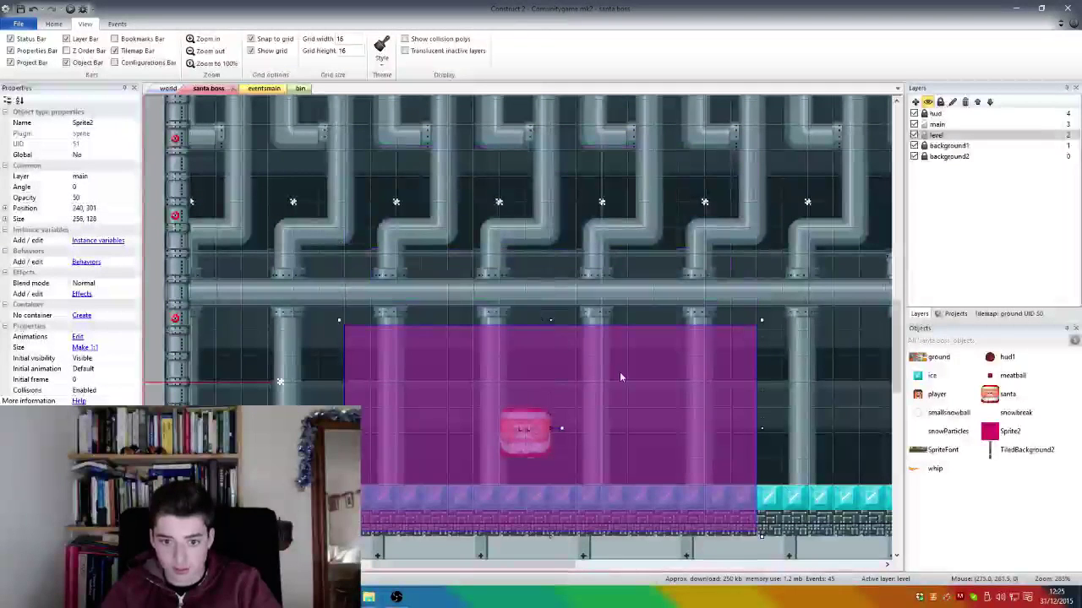
Step: Move the magenta sprite up onto the ice floor and narrow it from both sides to 160 px wide, centred on santa
drag(619, 378, 582, 329)
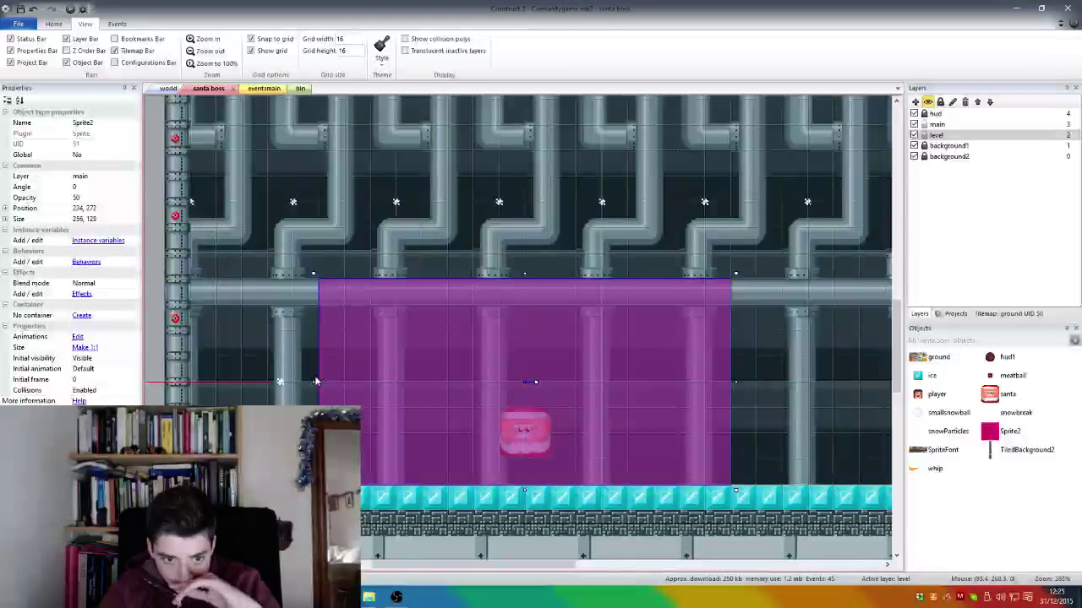
drag(310, 382, 394, 380)
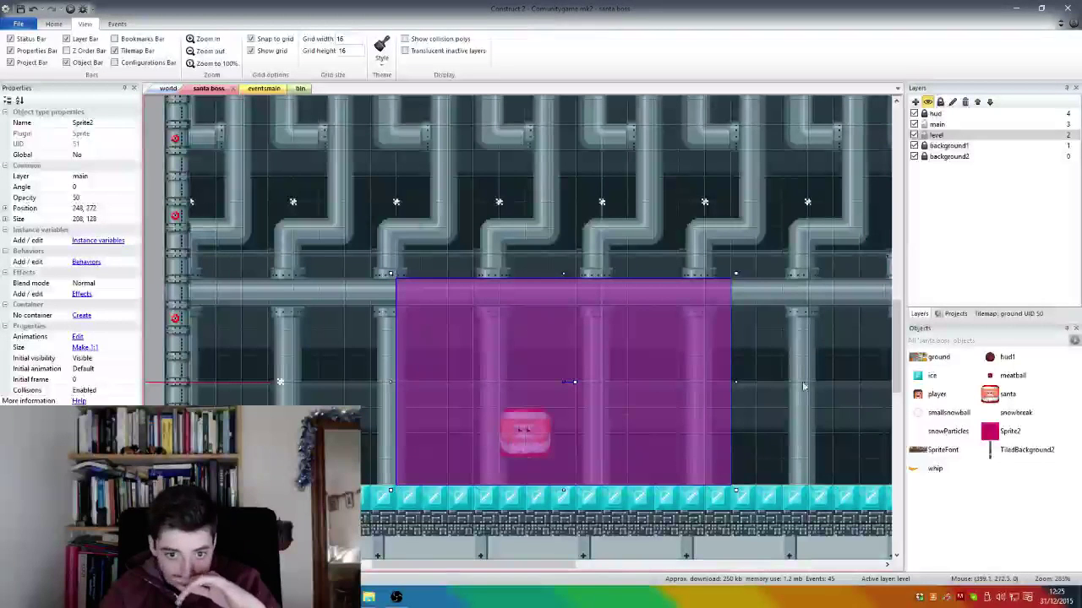
drag(732, 388, 661, 396)
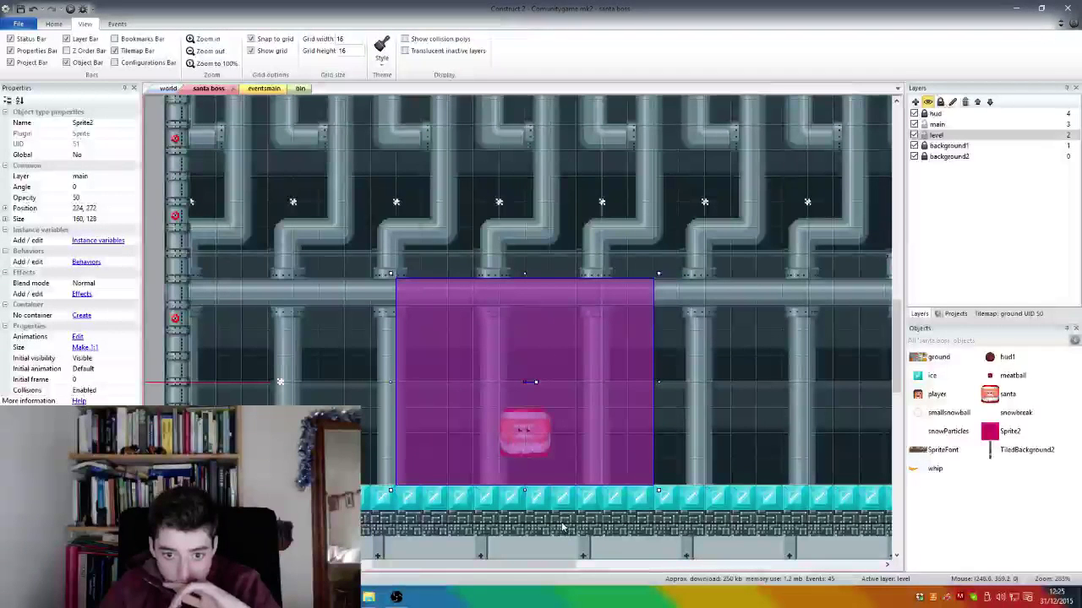
scroll(531, 425, down, 1)
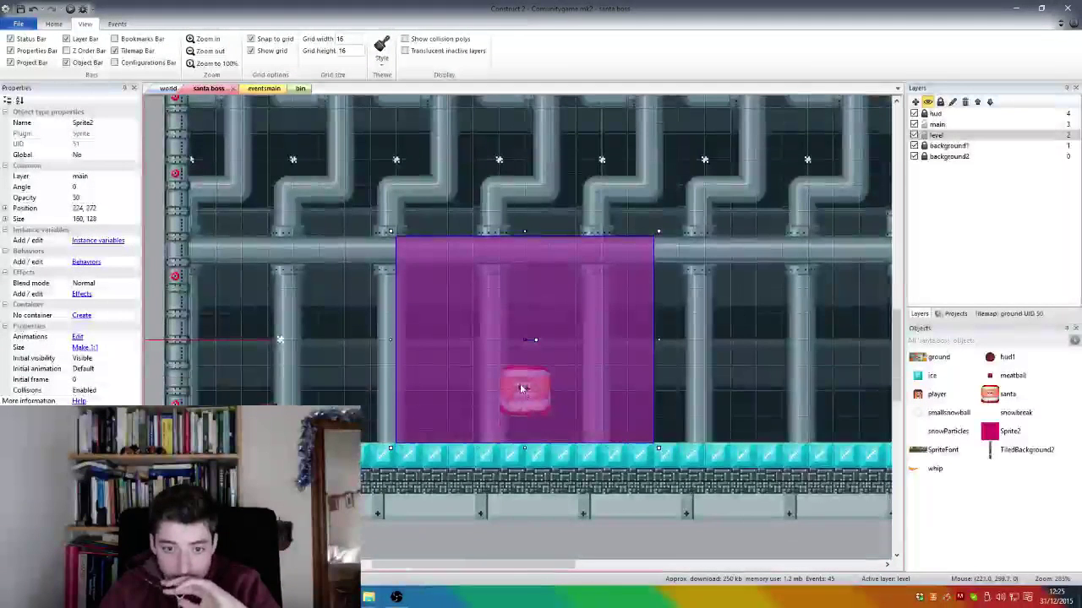
Step: Centre the magenta sprite vertically on santa and trim its lower and upper edges so it is 64 px high
drag(513, 328, 520, 387)
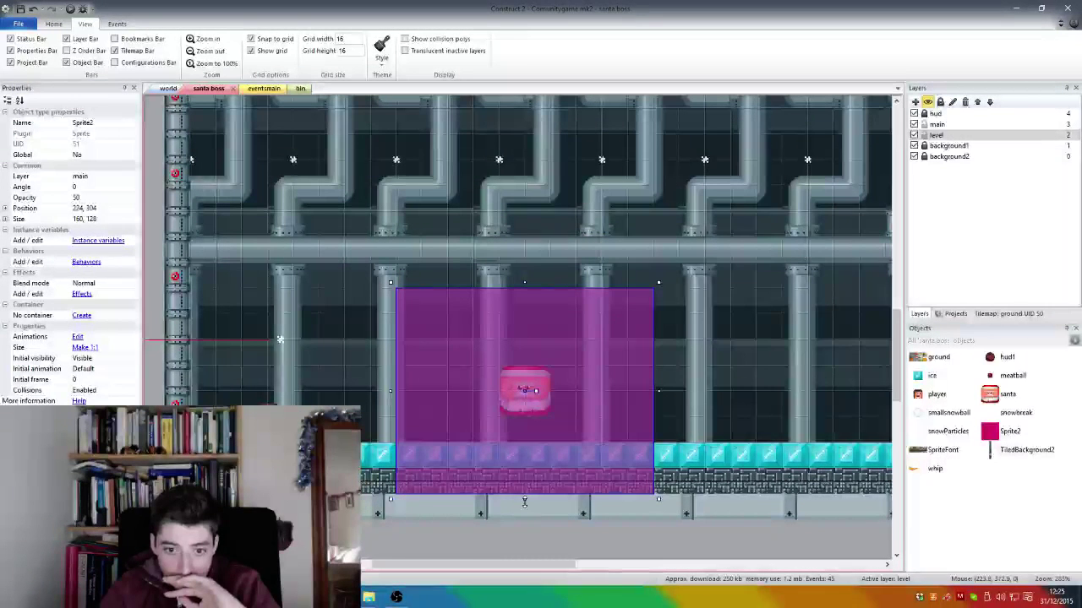
drag(524, 500, 524, 459)
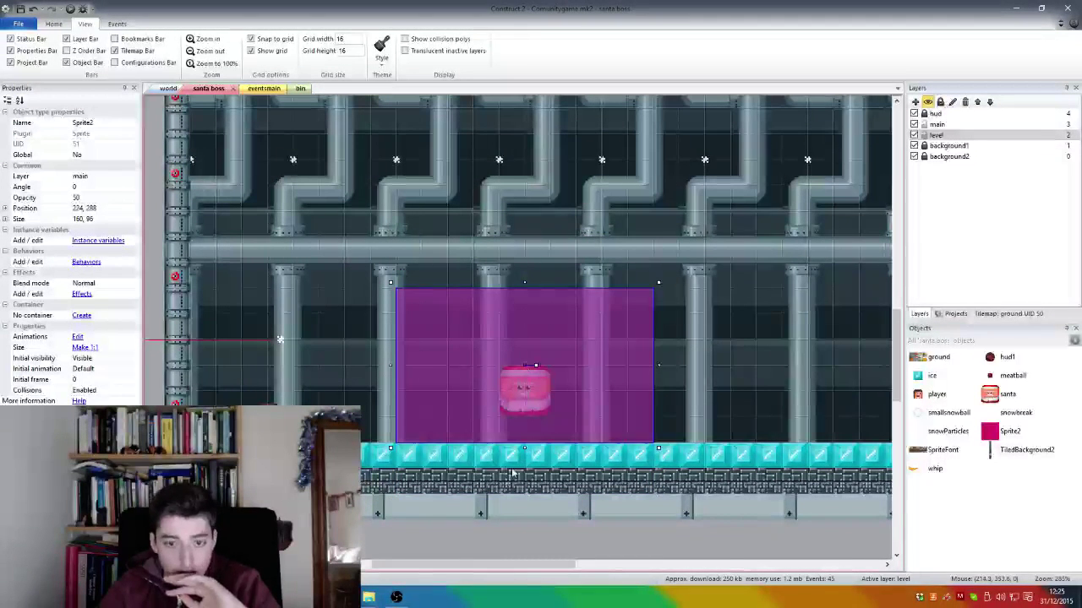
drag(524, 284, 521, 334)
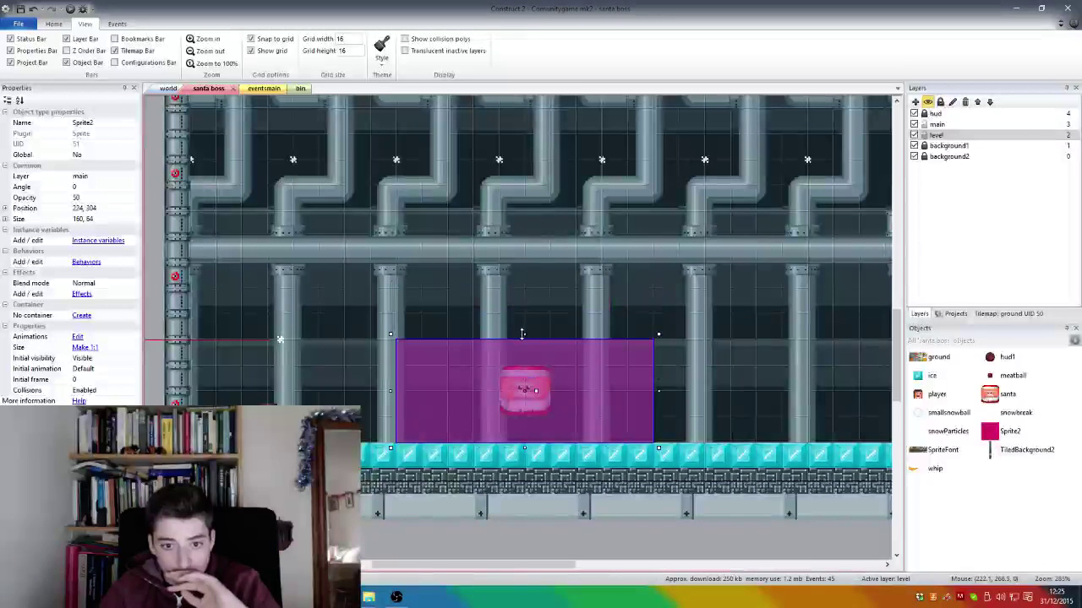
click(518, 546)
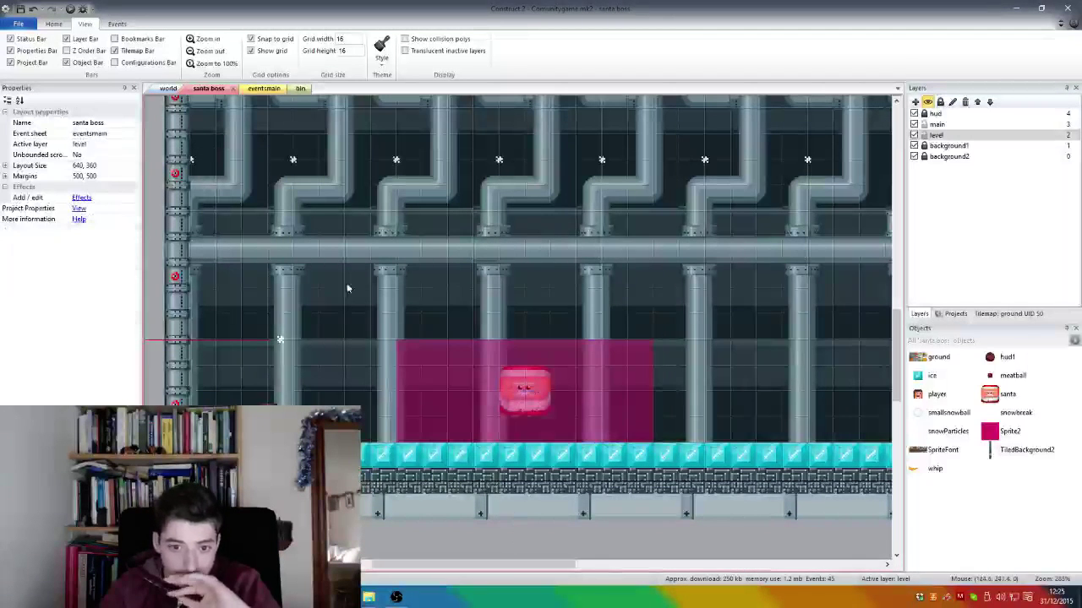
Step: Add a System Every tick event at the end of the eventsmain event sheet
click(267, 89)
scroll(270, 327, down, 1)
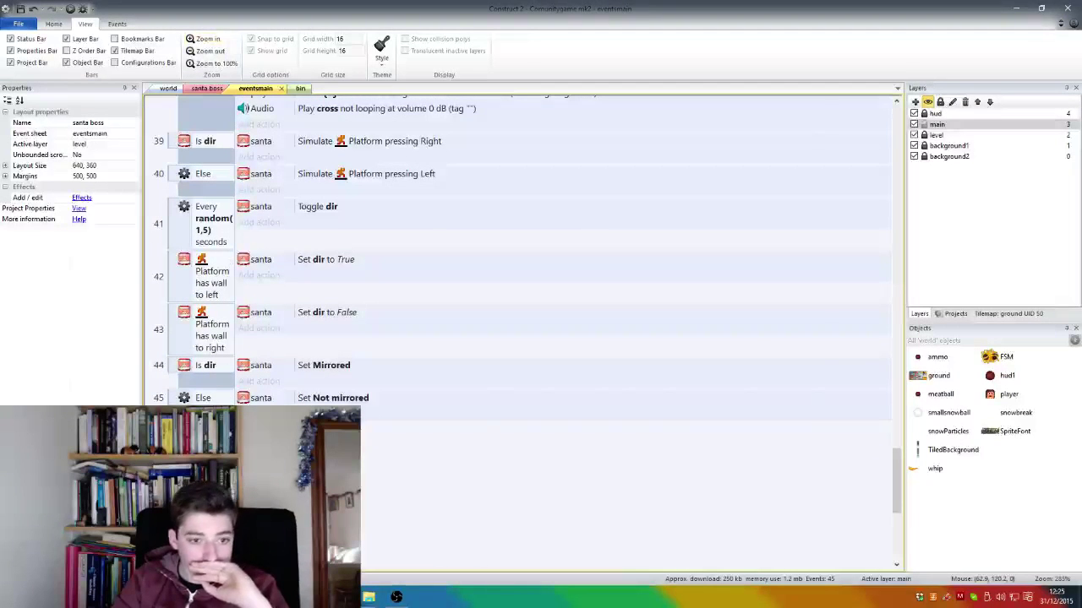
double_click(610, 453)
double_click(498, 342)
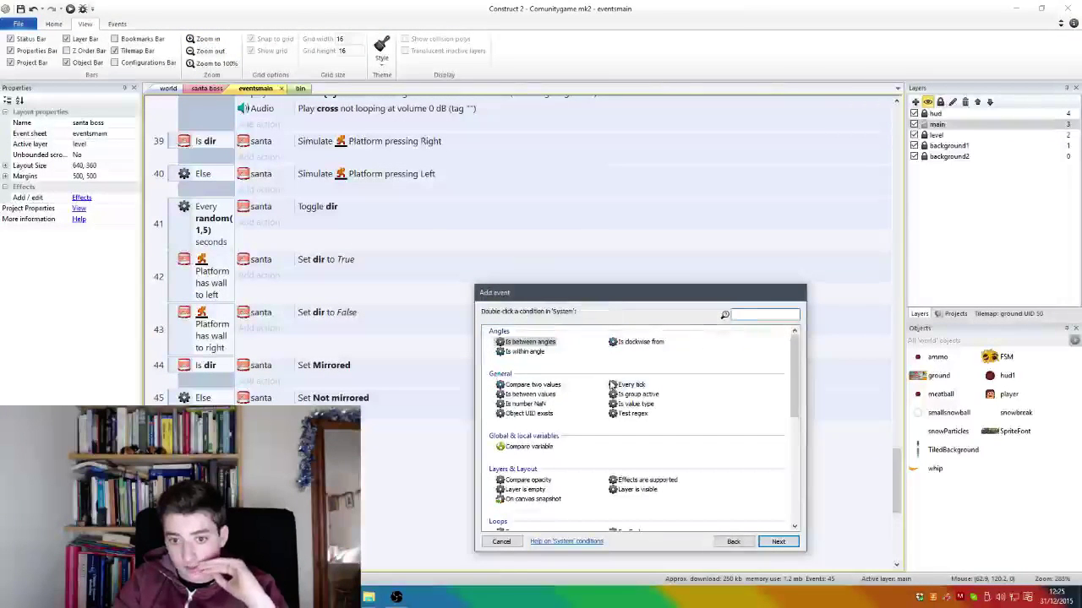
double_click(626, 384)
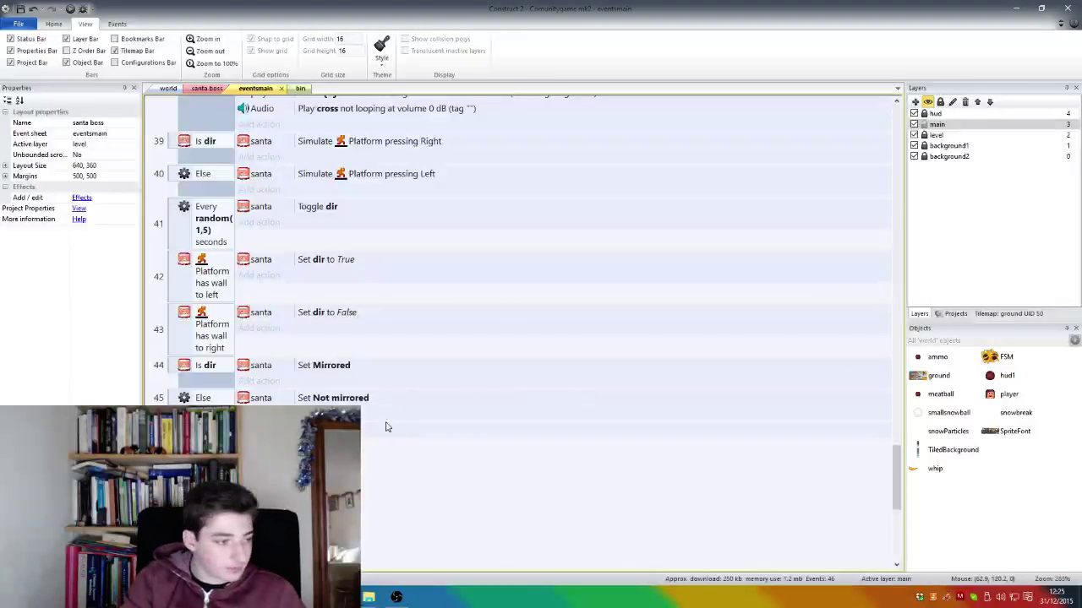
Step: Give the Every tick event an action that sets Sprite2's position to the santa object at image point 0
double_click(379, 432)
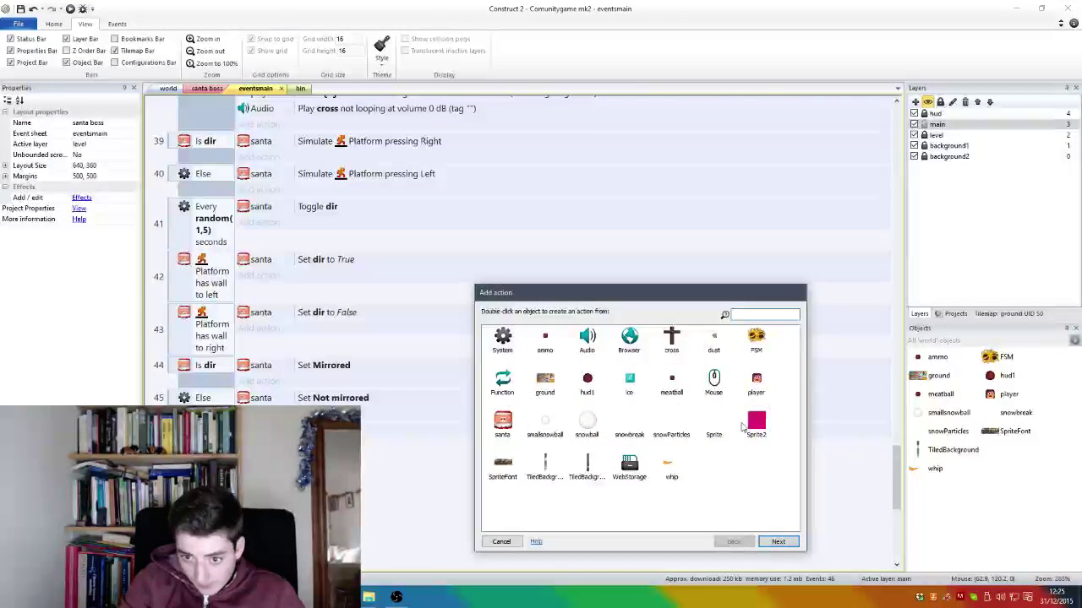
double_click(755, 425)
scroll(634, 419, down, 5)
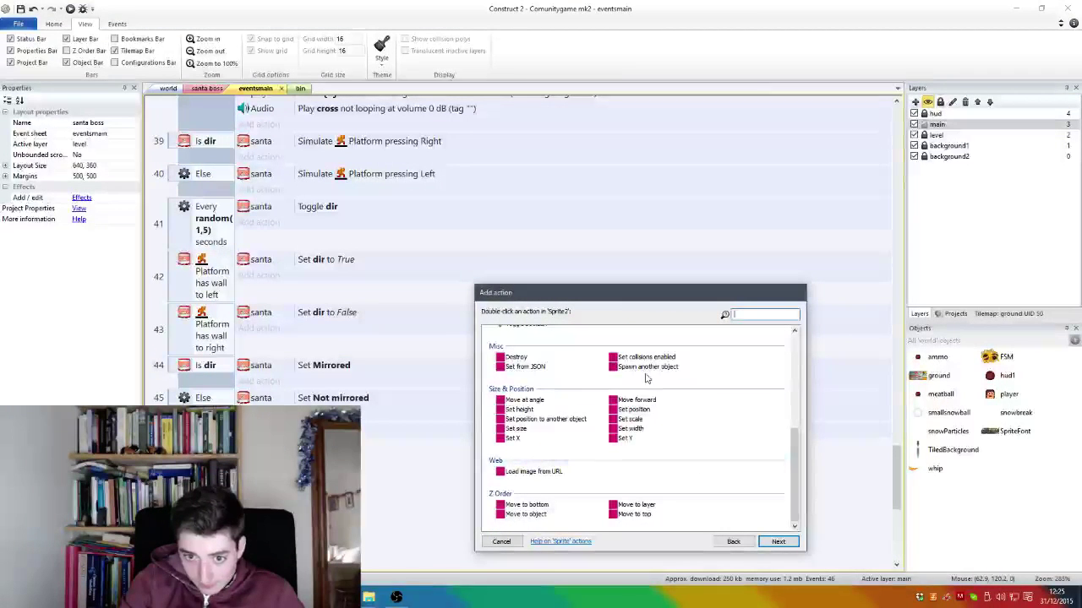
double_click(553, 420)
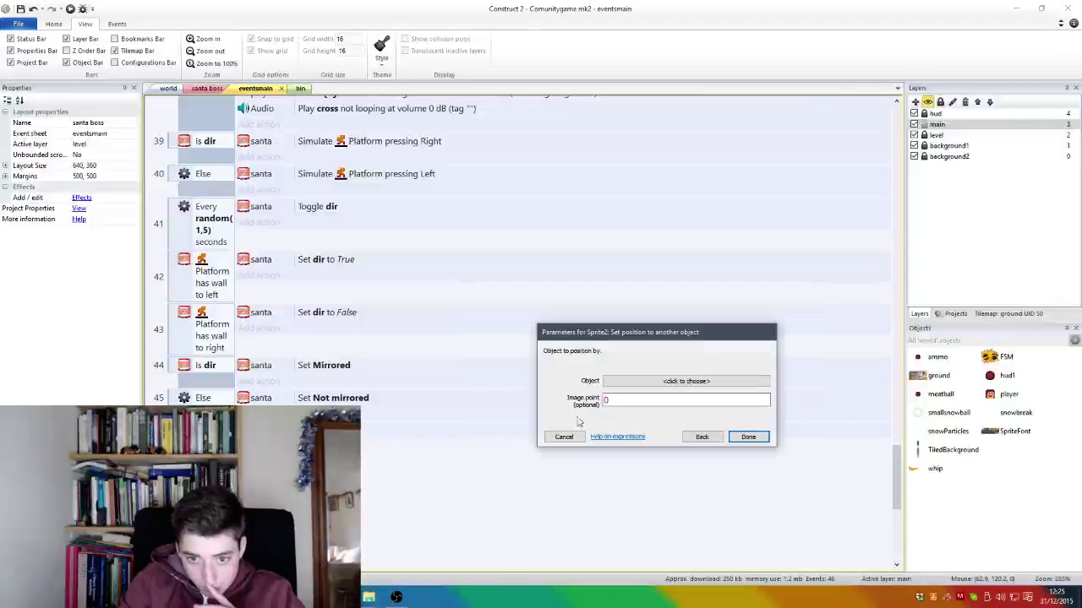
click(635, 384)
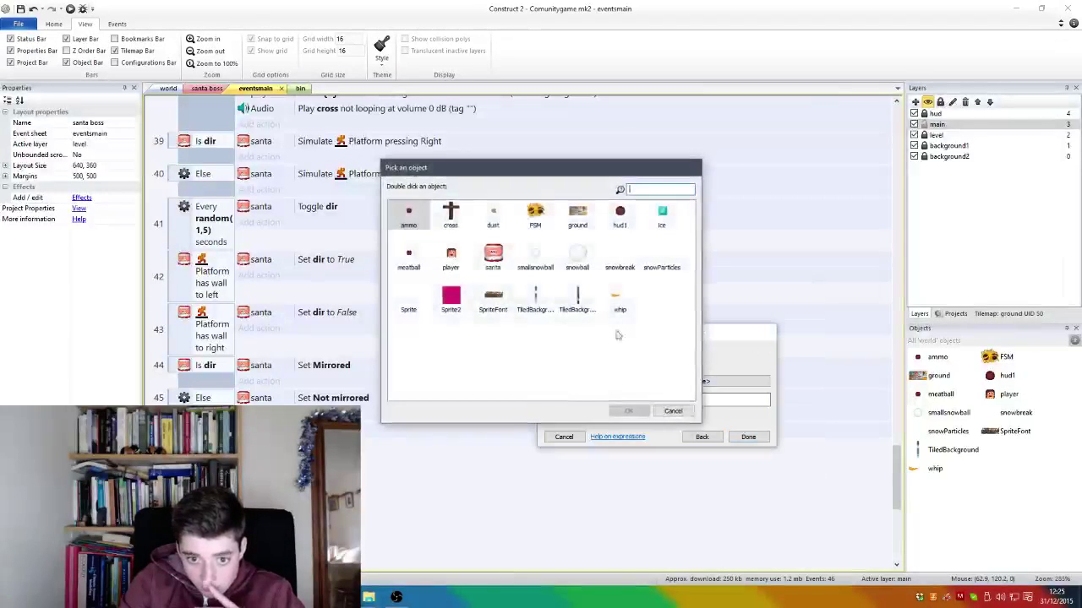
double_click(483, 265)
click(748, 437)
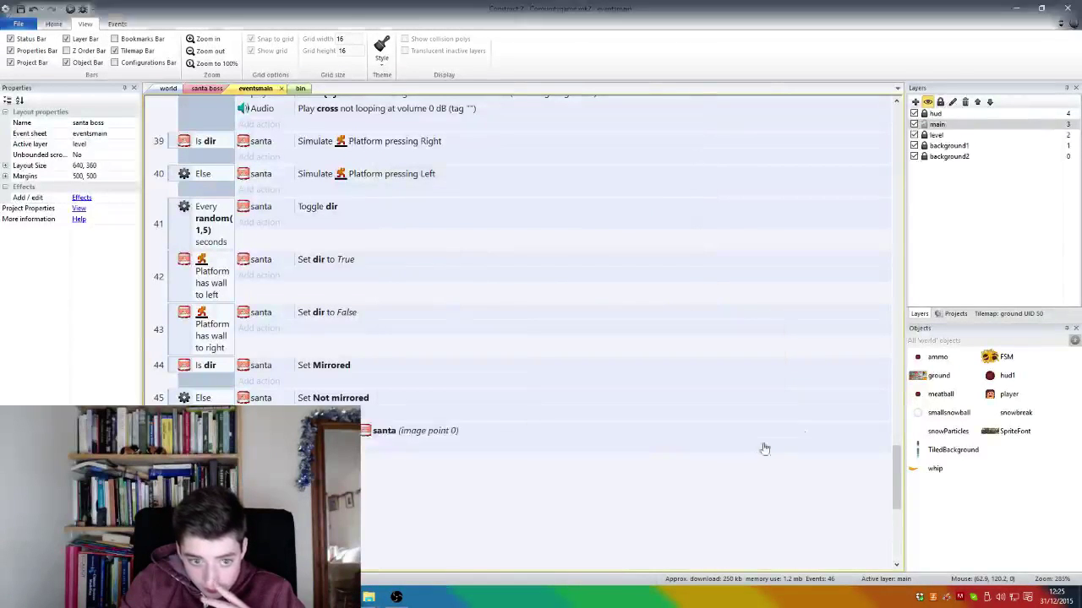
Step: Rename the magenta Sprite2 object in the santa boss layout to santaRange
click(939, 430)
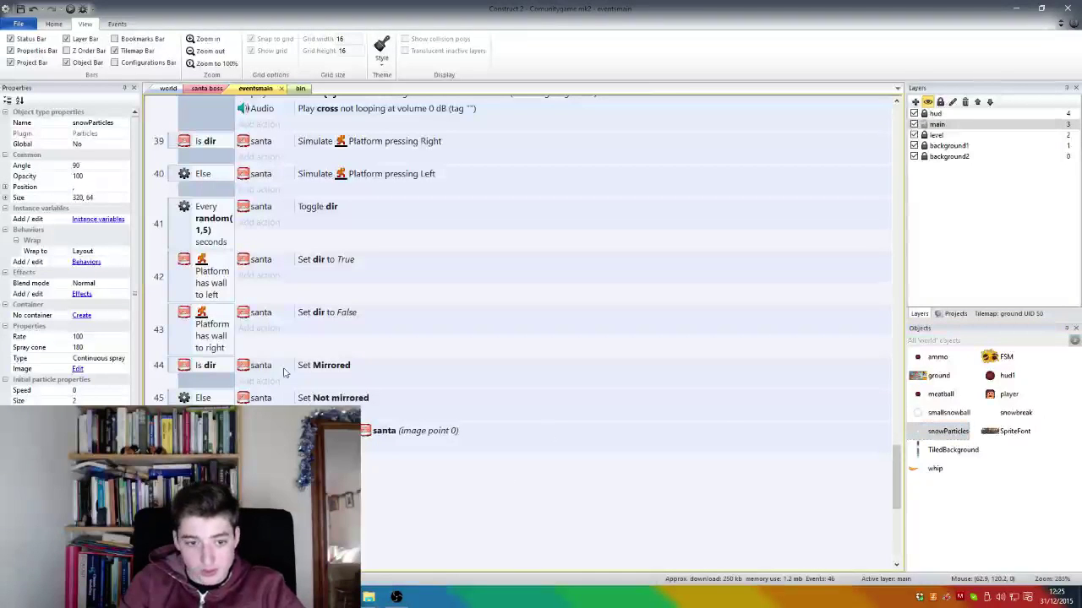
click(207, 88)
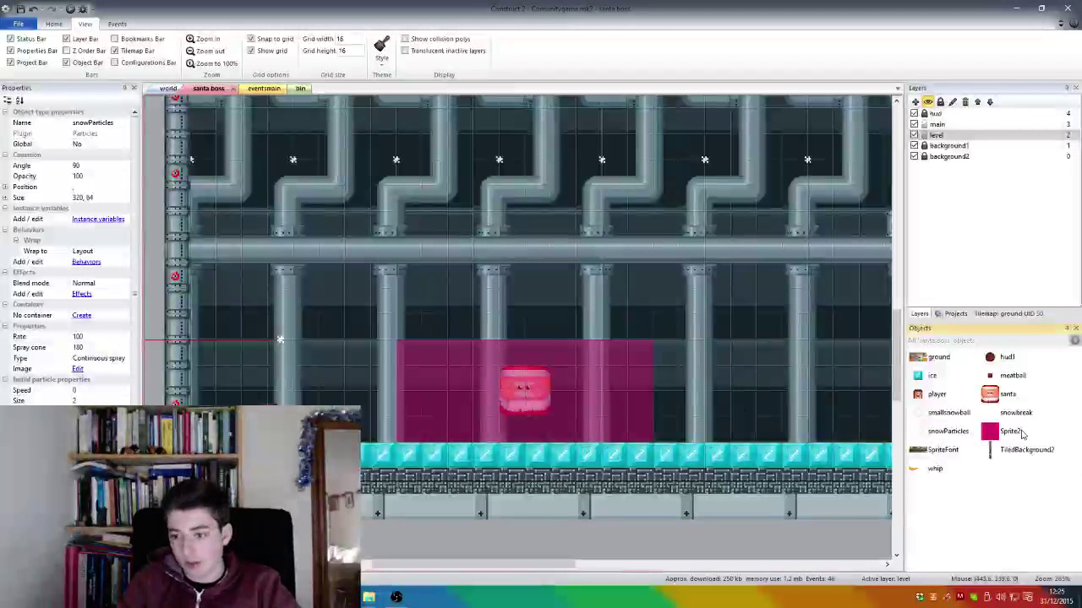
right_click(1022, 432)
click(1012, 431)
right_click(1011, 431)
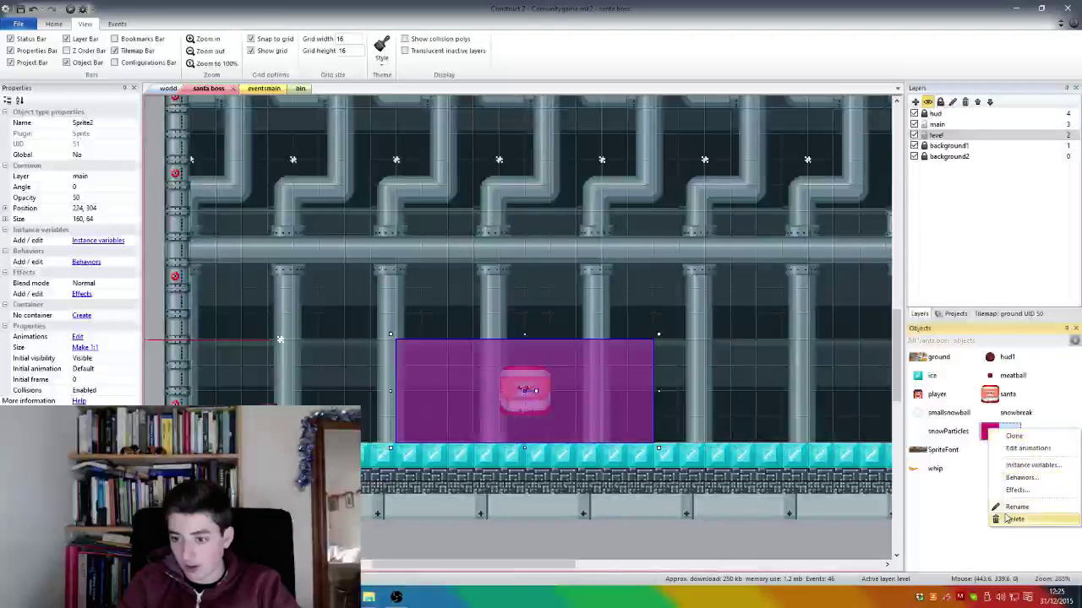
click(1016, 506)
text(santaRage)
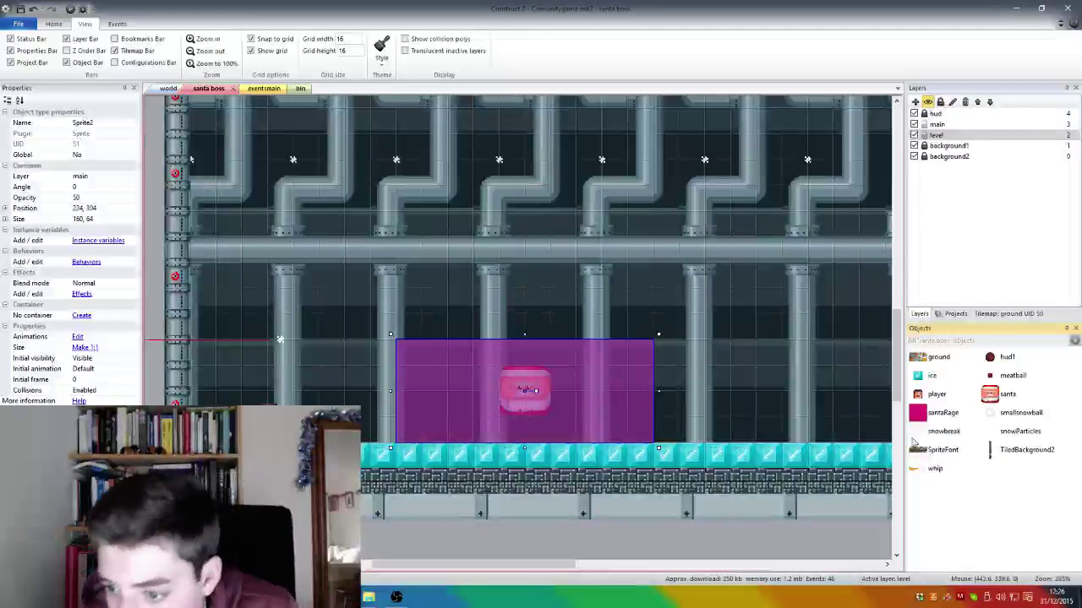
right_click(949, 414)
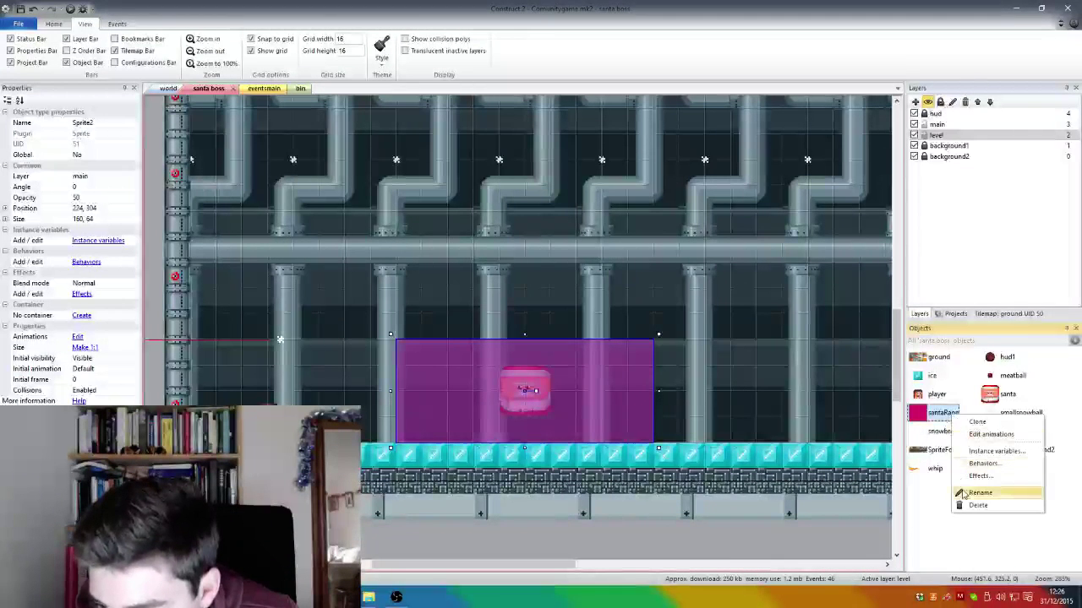
click(967, 493)
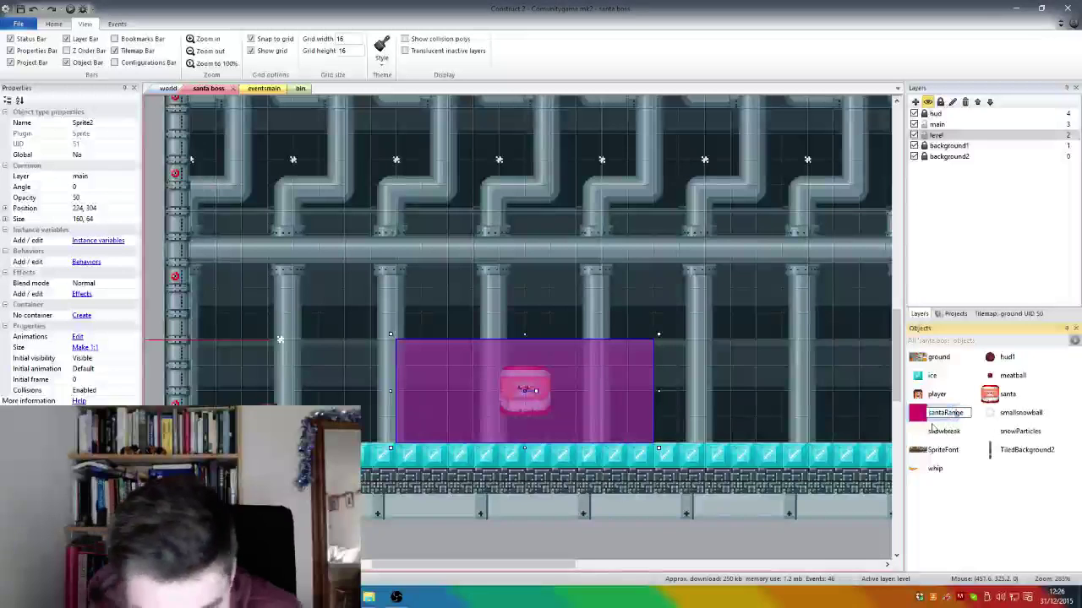
Step: Add an event to eventsmain for the player's collision with the santaRange object
click(246, 89)
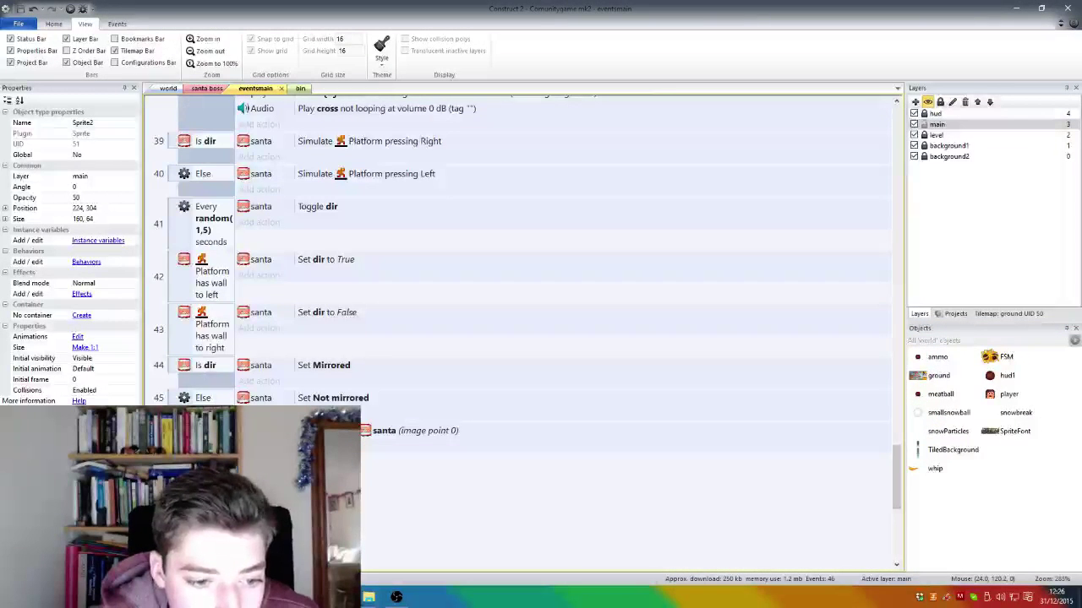
double_click(639, 420)
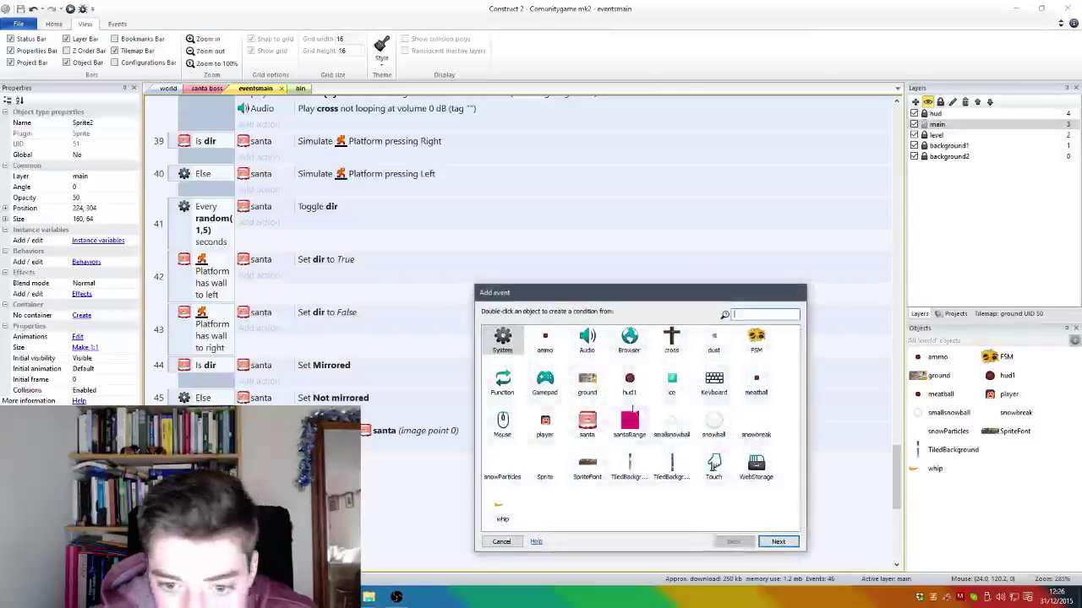
double_click(544, 427)
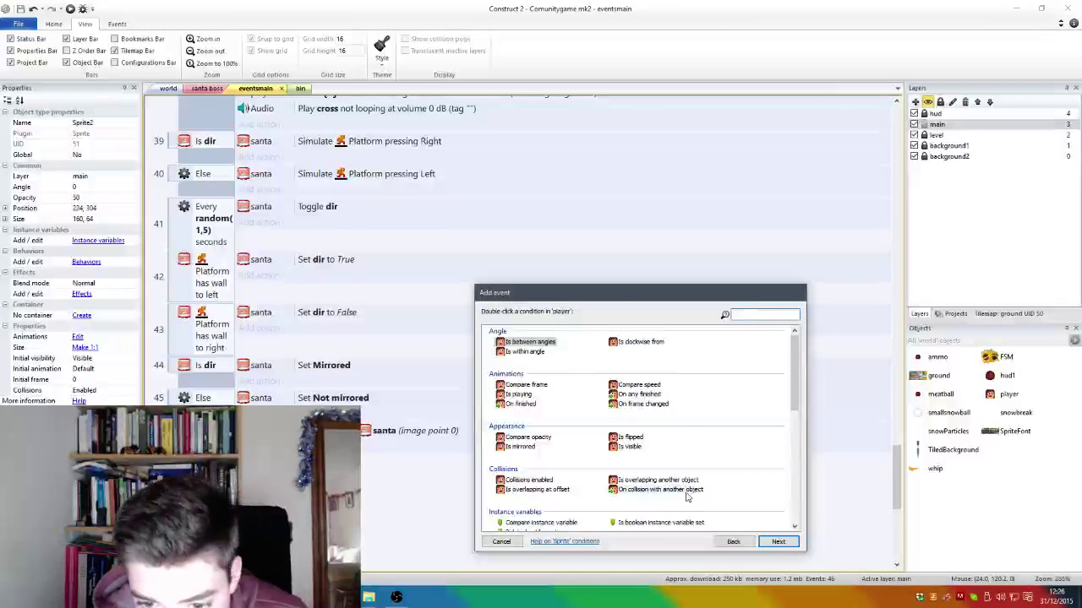
double_click(642, 489)
click(686, 381)
double_click(527, 251)
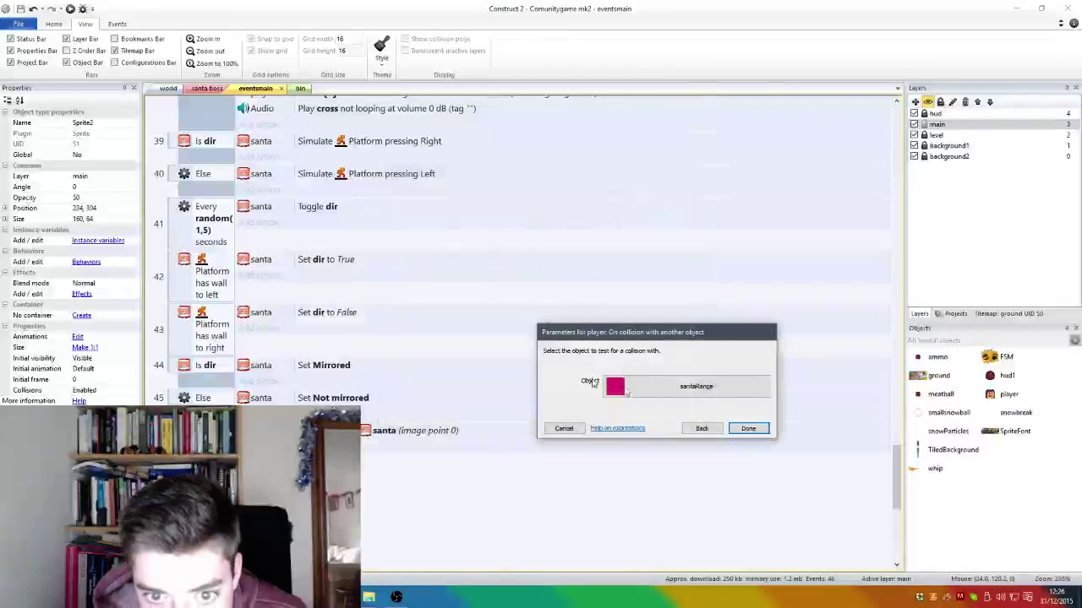
click(732, 428)
Step: Give the player–santaRange collision event an action that simulates santa's Platform control pressing Right
click(259, 464)
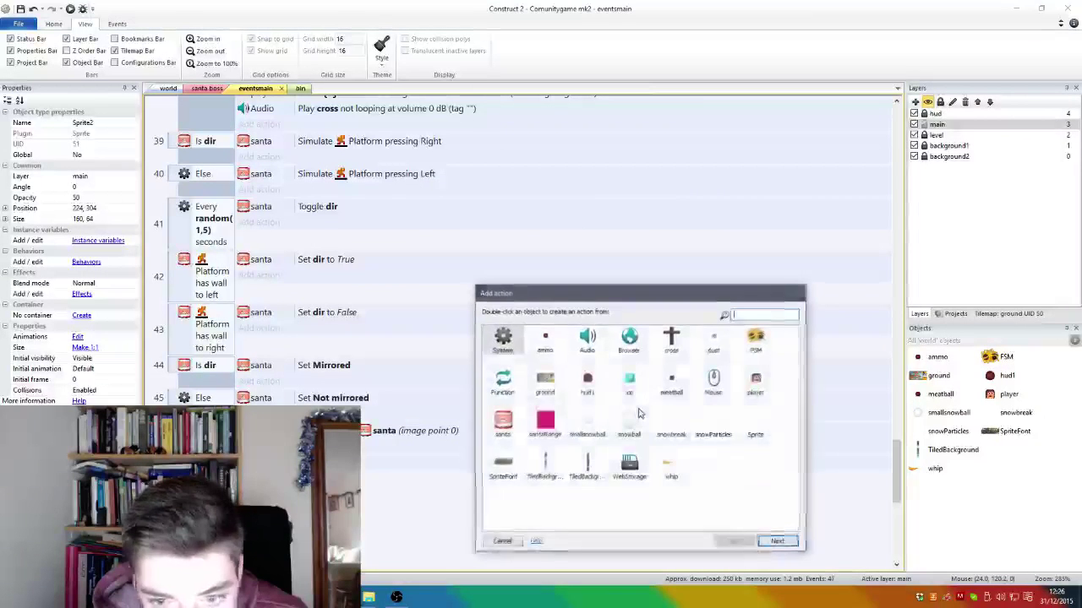
double_click(505, 422)
scroll(533, 482, down, 3)
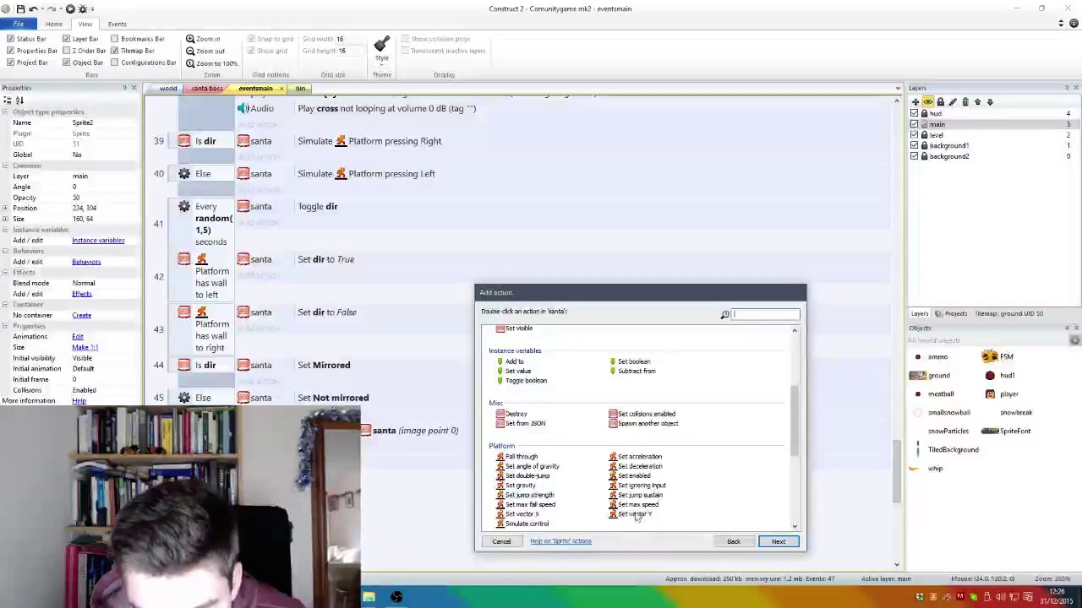
double_click(527, 524)
click(617, 381)
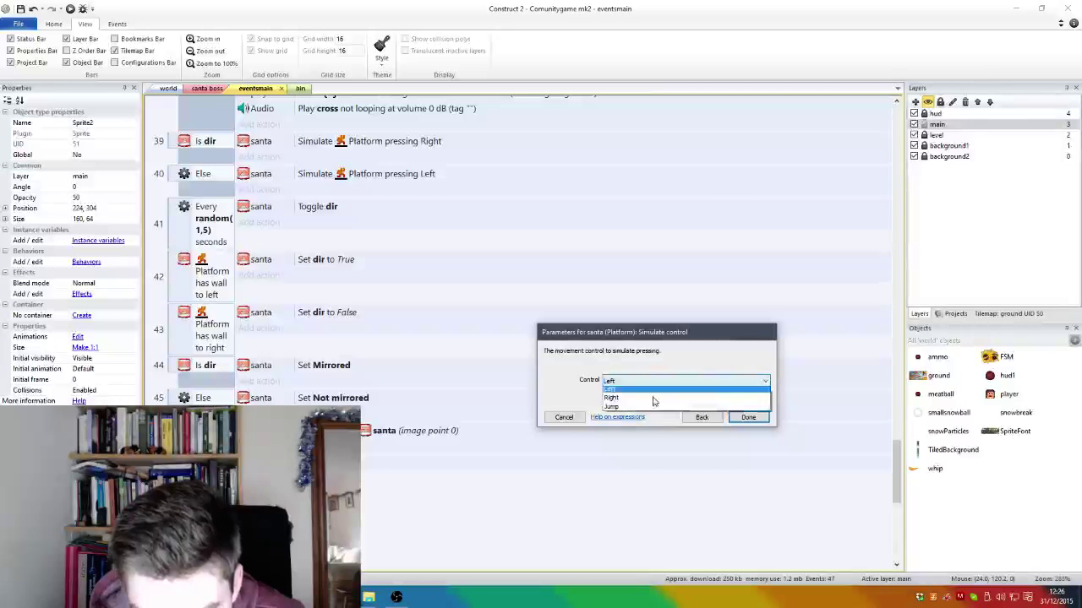
click(617, 402)
click(733, 419)
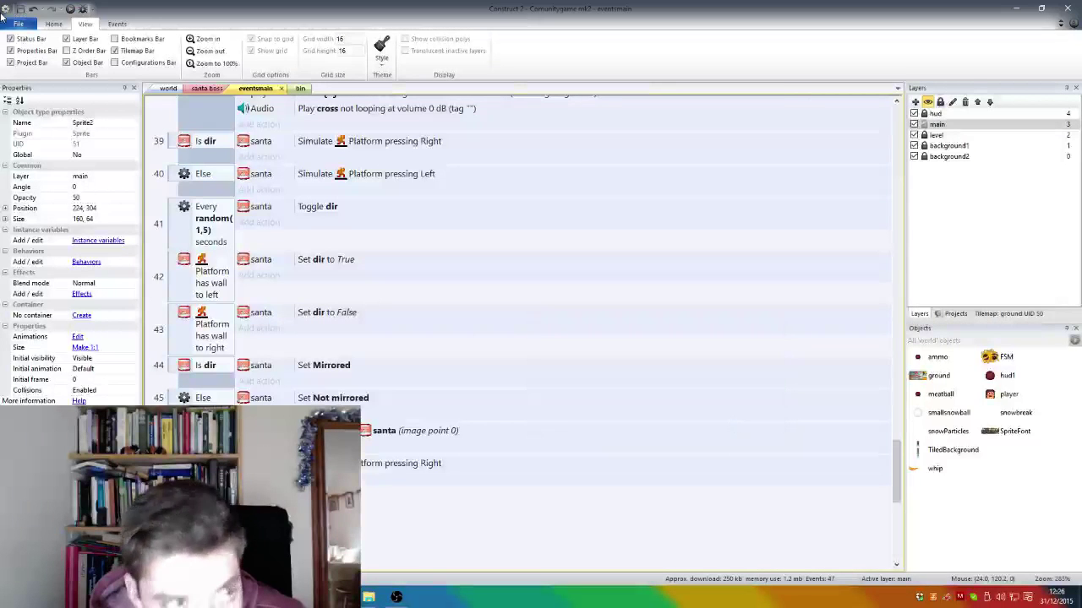
Step: Preview the santa boss layout and move the player in and out of the magenta range zone to test Santa's collision reaction
click(70, 10)
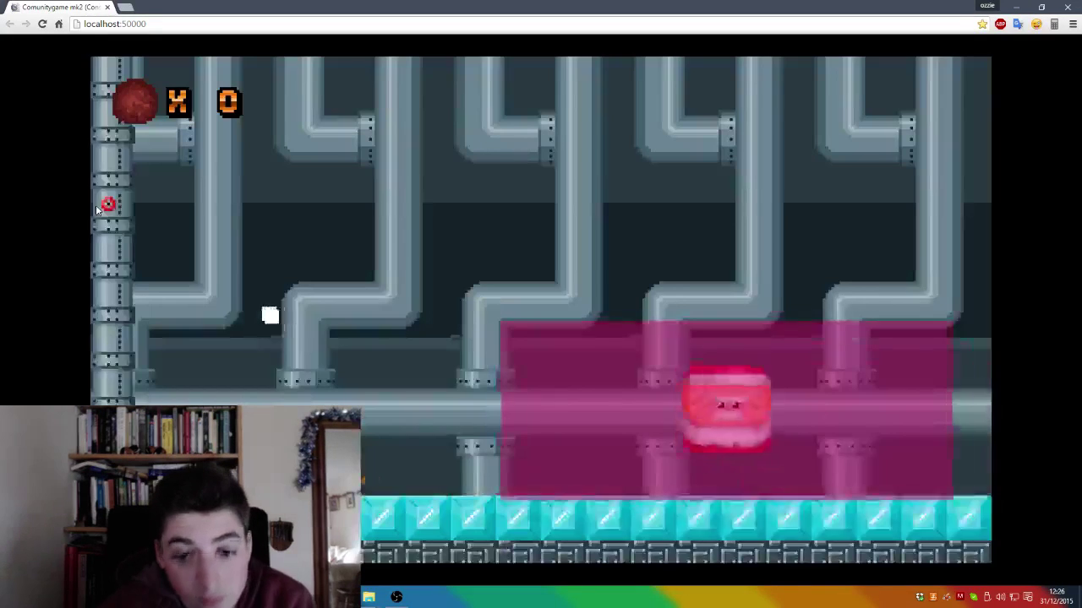
key(Right)
key(Right)
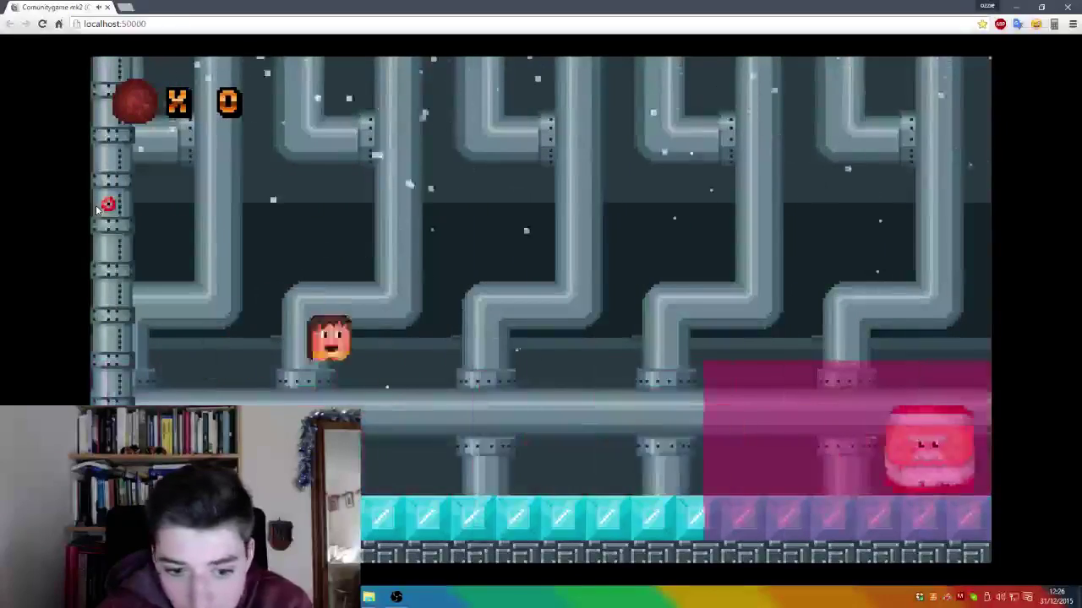
key(Right)
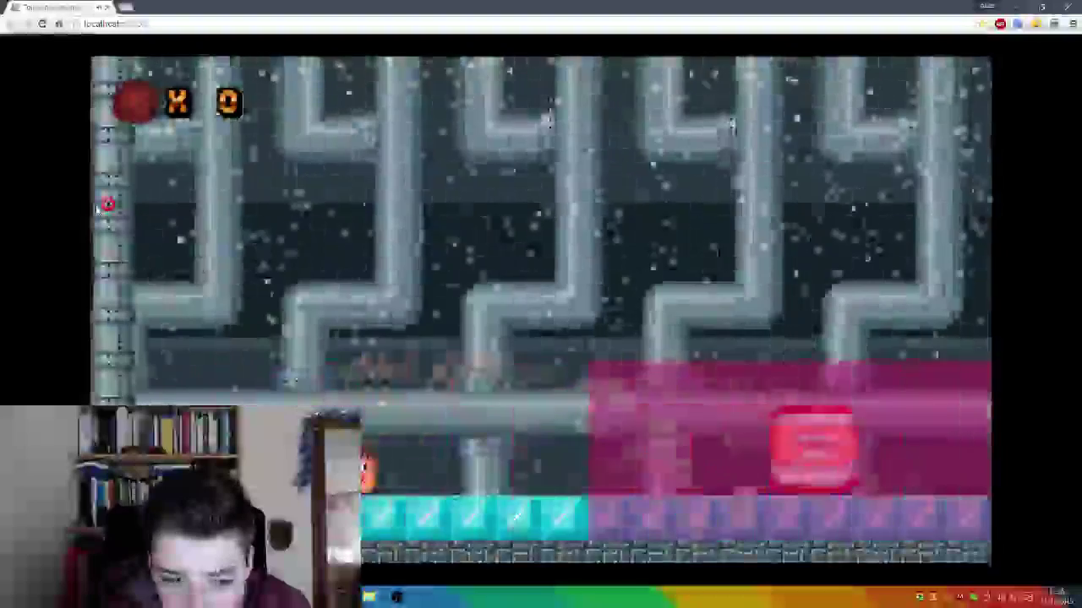
key(Right)
key(Up)
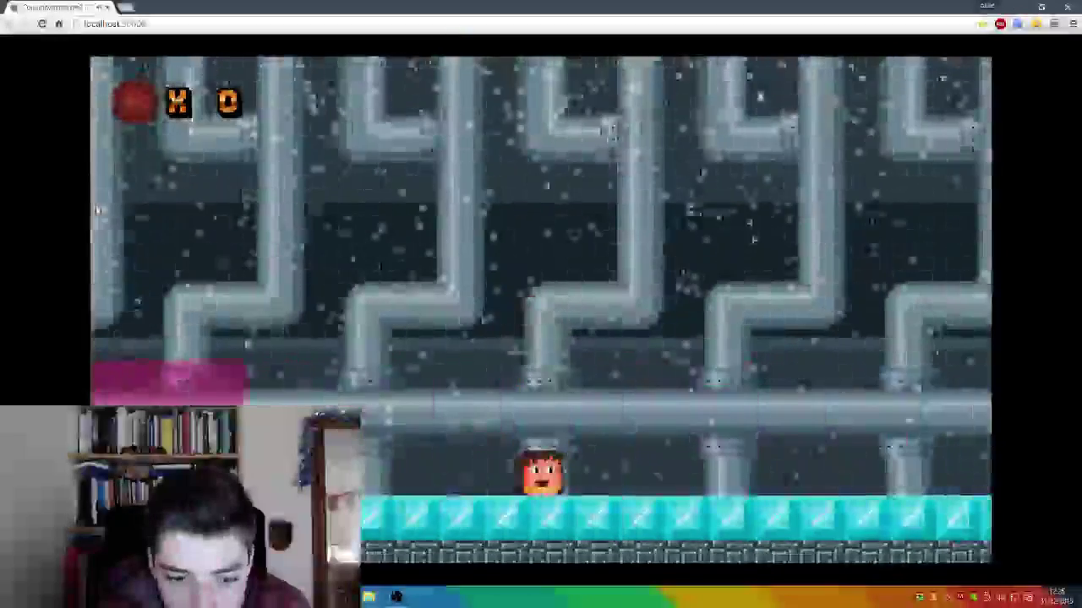
key(Right)
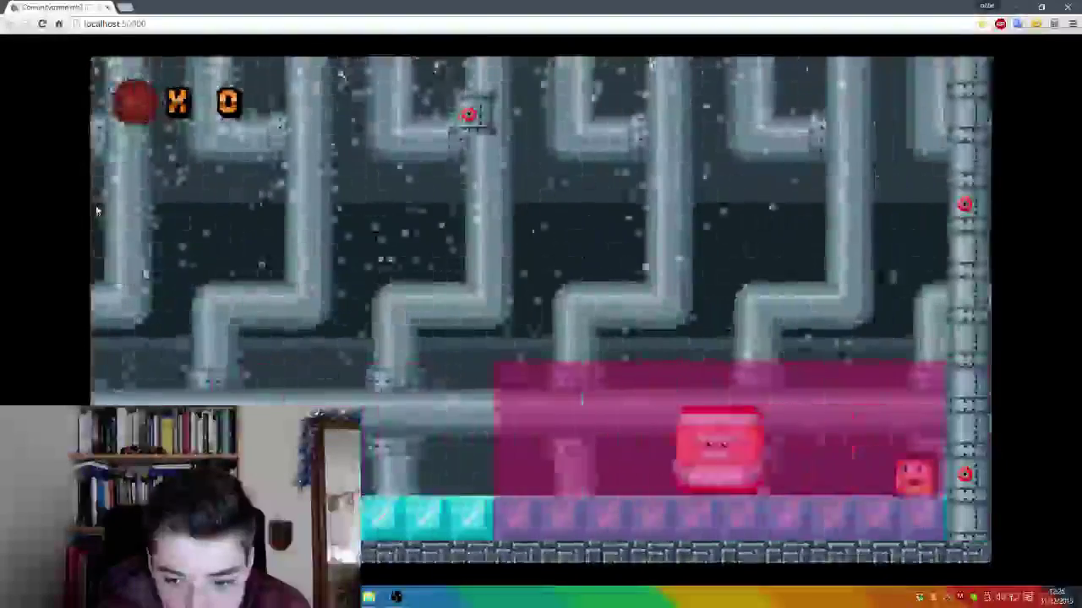
key(Left)
key(Up)
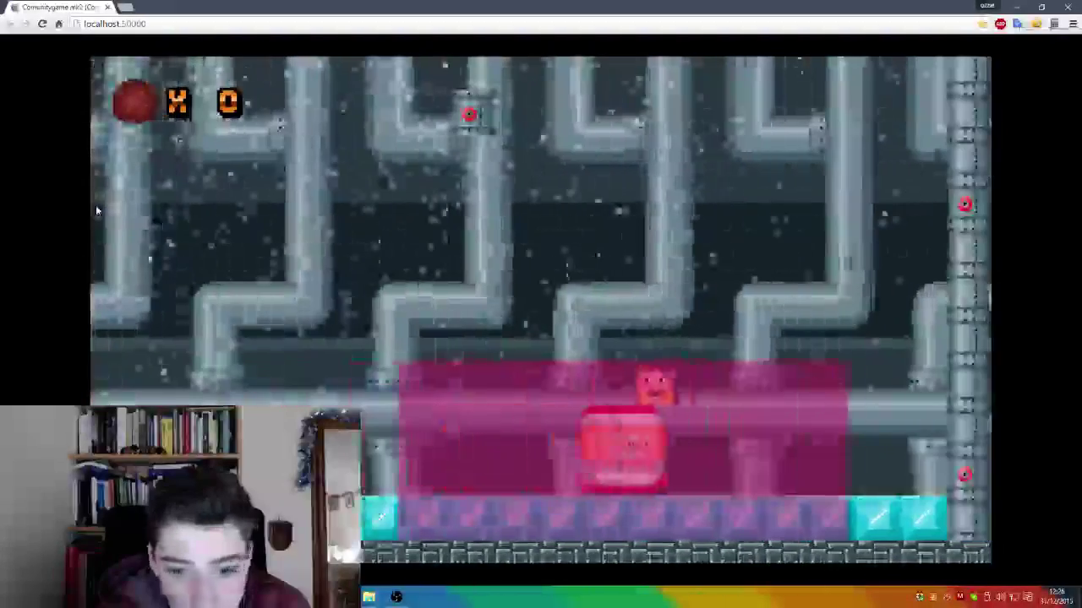
key(Left)
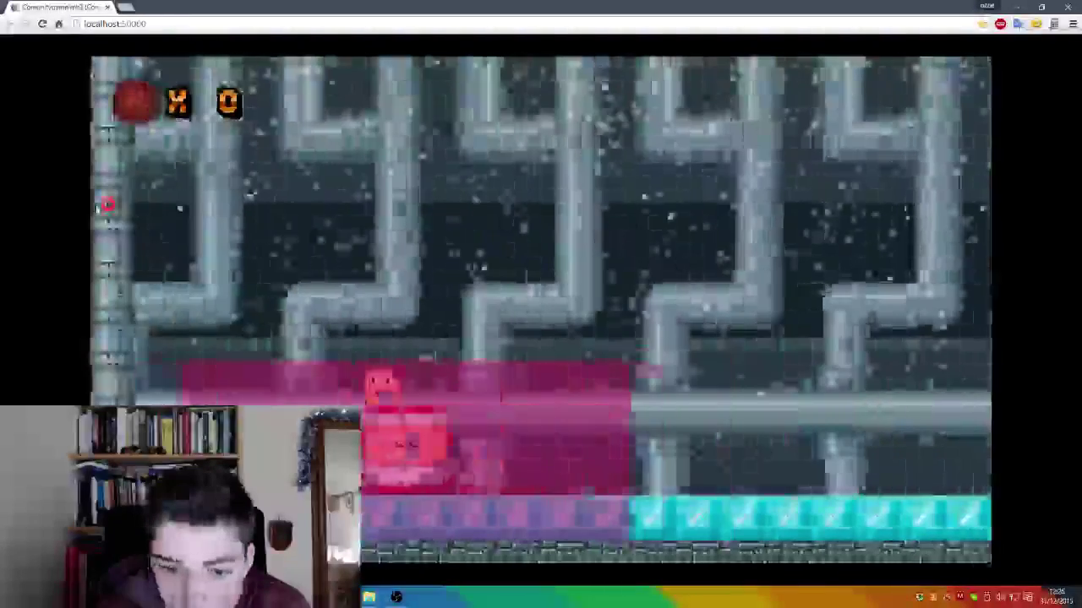
key(space)
key(Right)
key(Right)
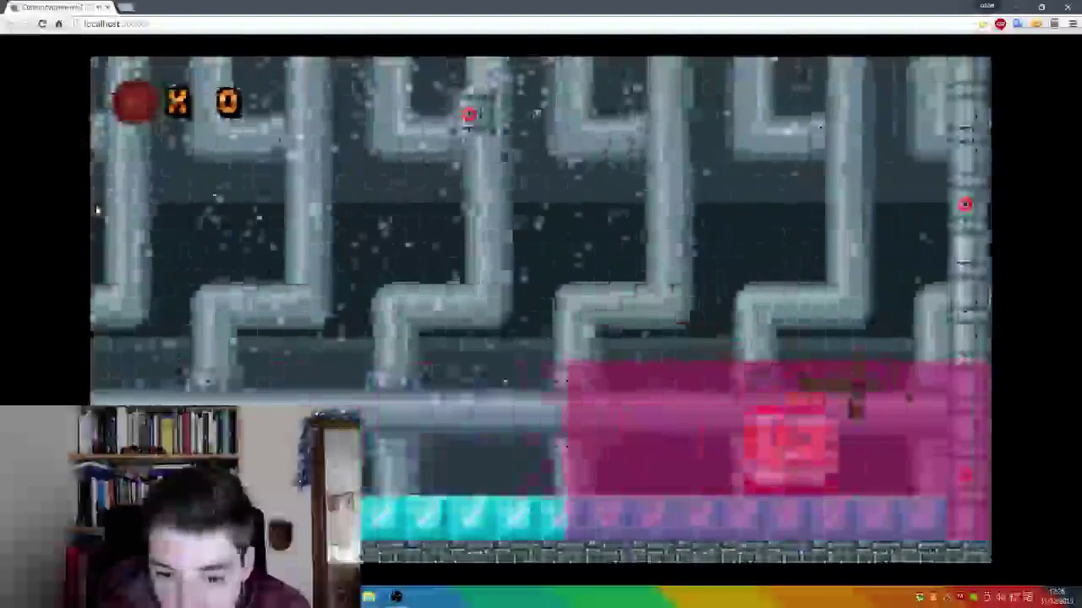
key(Left)
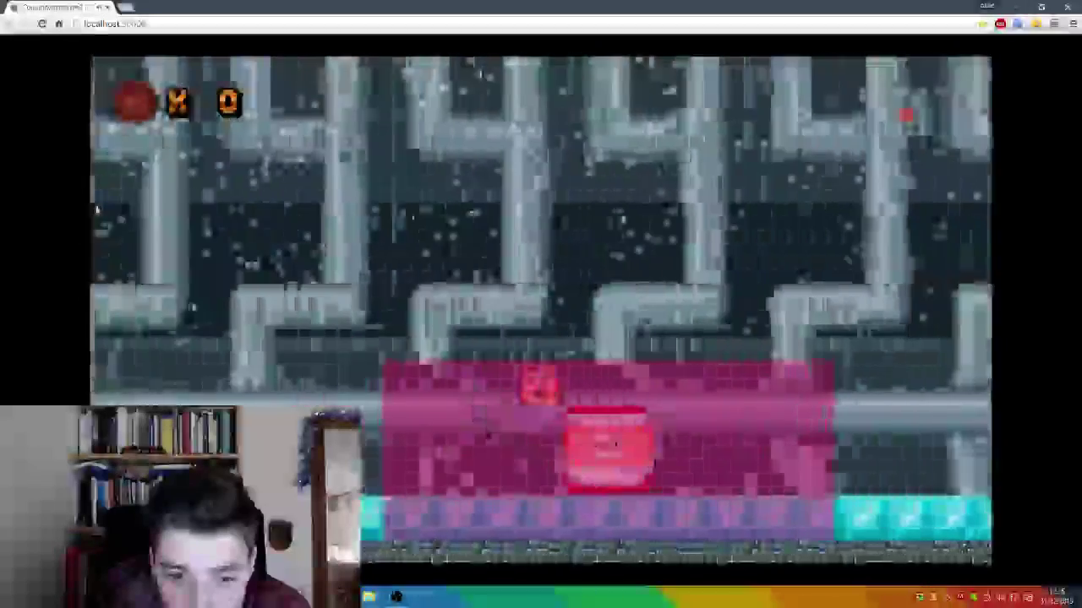
key(Right)
key(Left)
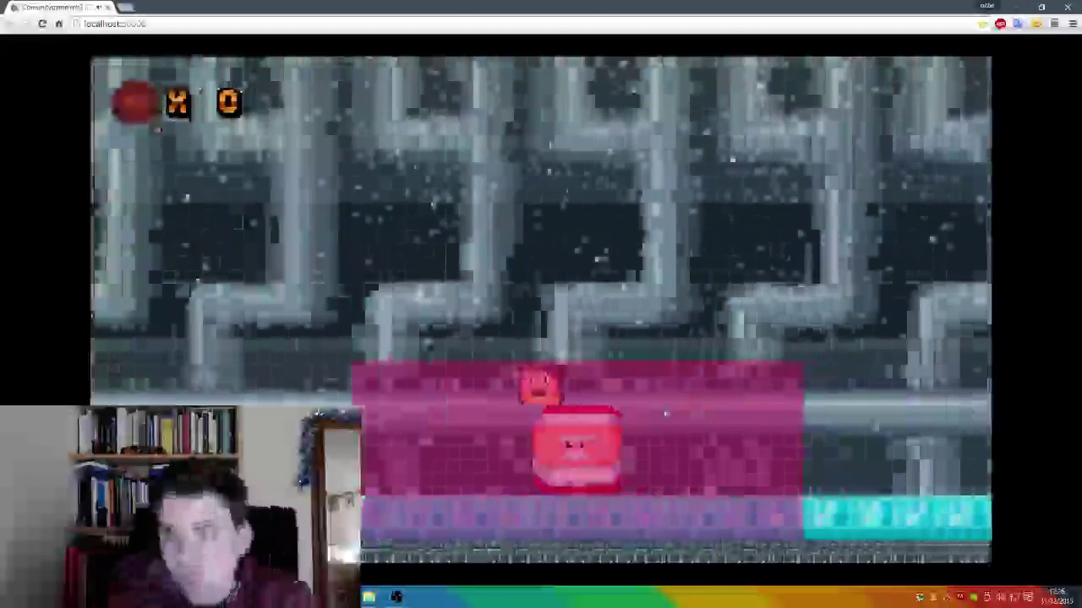
key(alt+Tab)
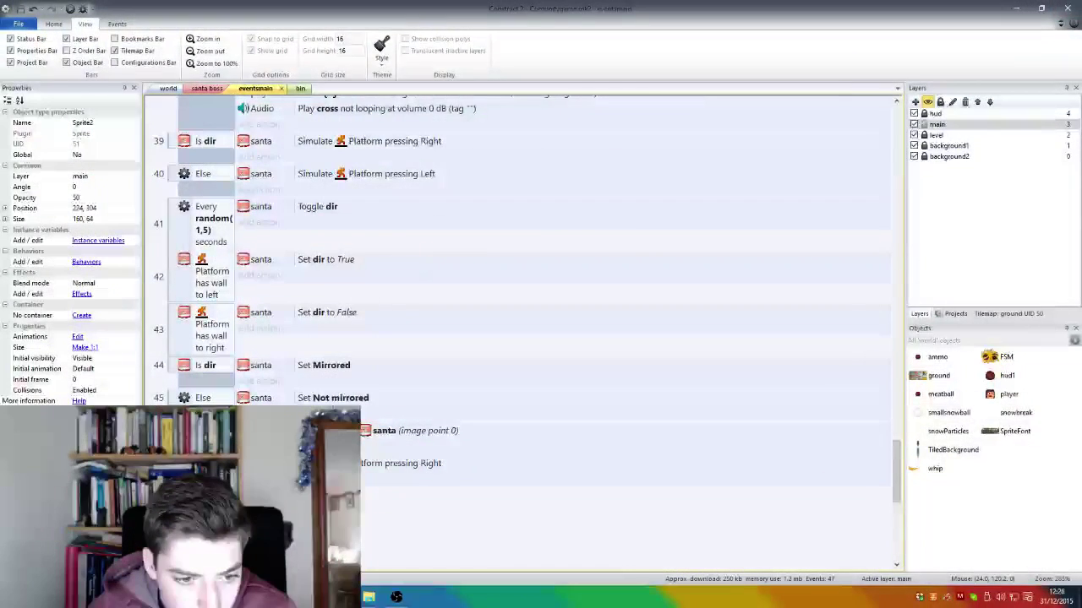
double_click(405, 466)
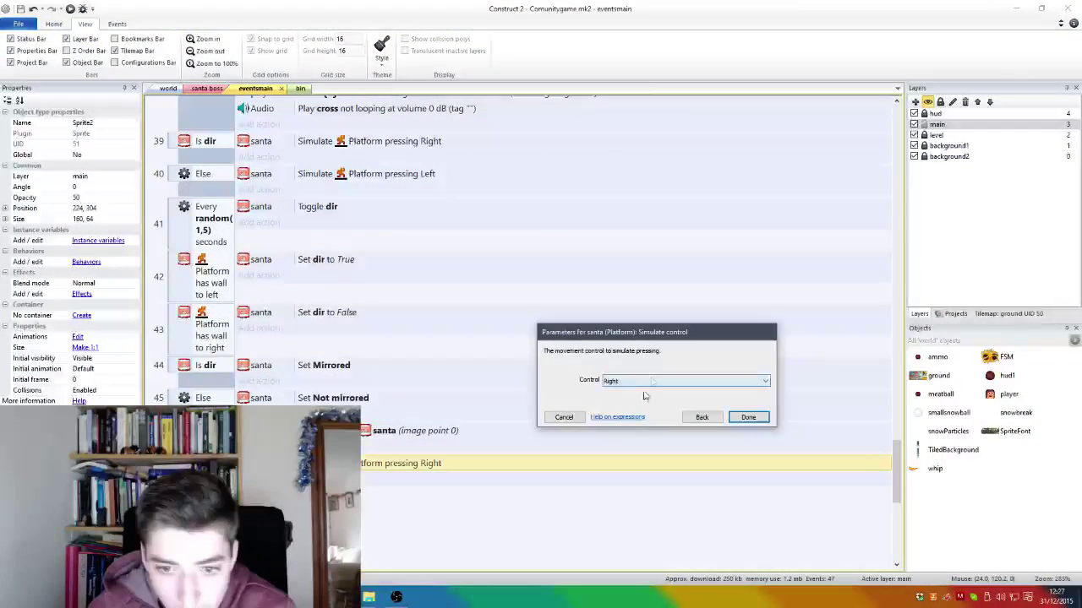
click(651, 381)
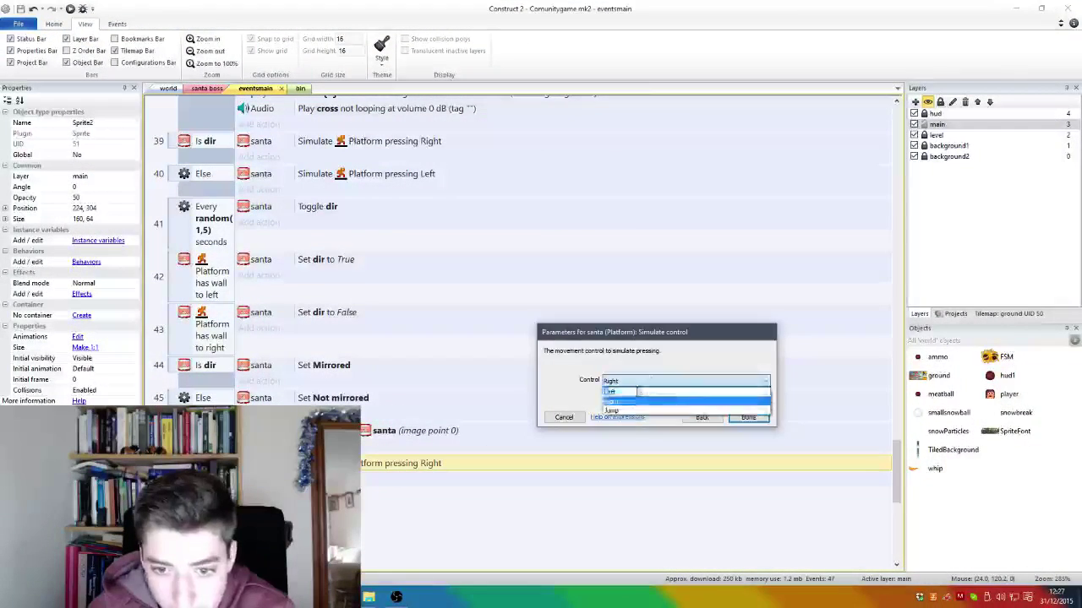
click(732, 422)
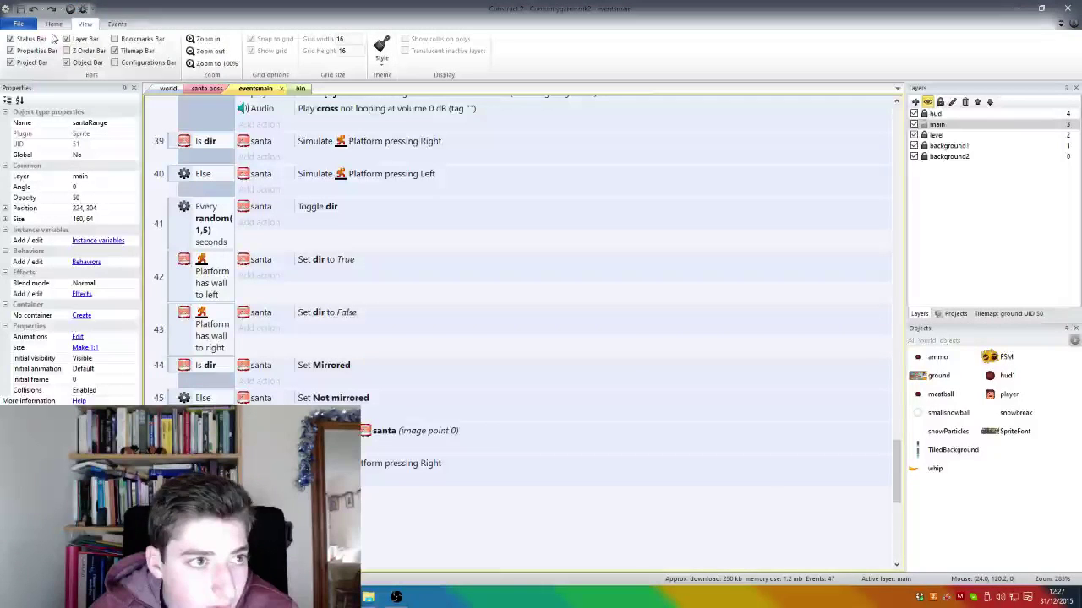
click(259, 479)
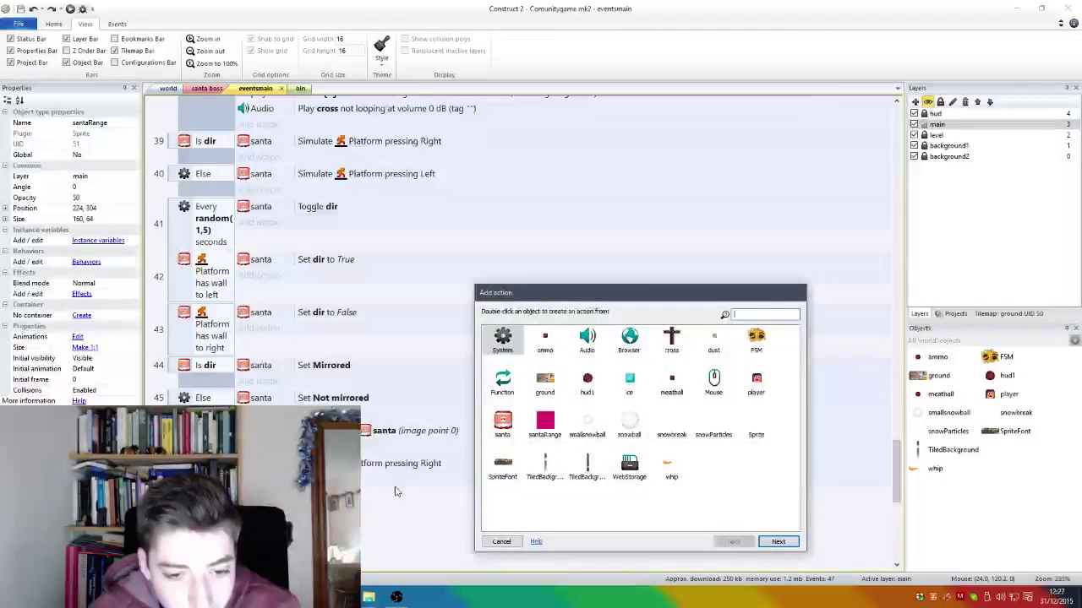
key(Escape)
Step: Change the simulated Platform control in the player–santaRange collision event to Jump
double_click(396, 465)
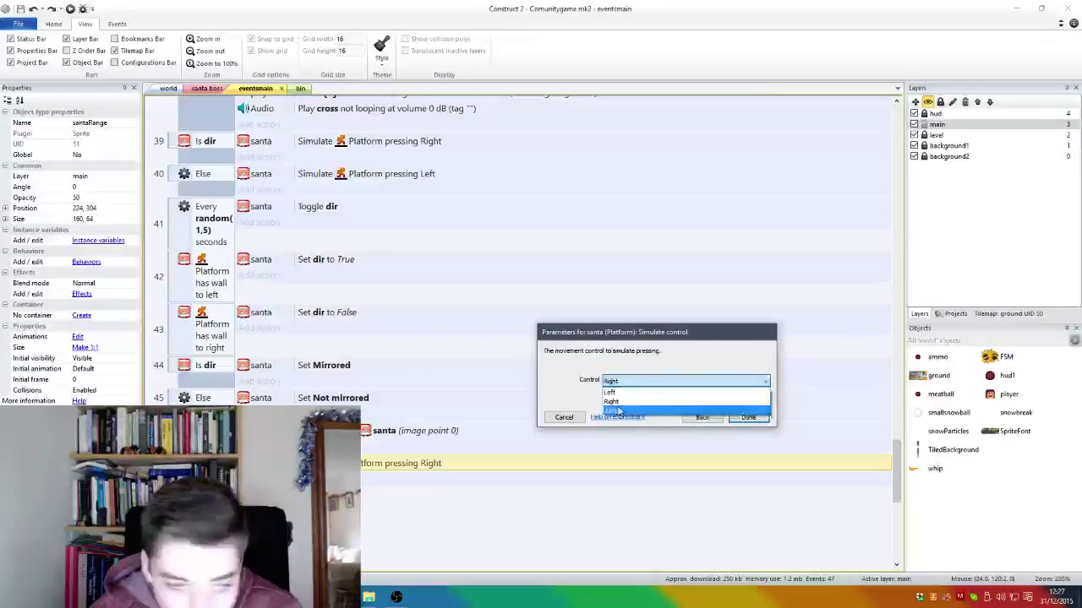
click(617, 410)
click(748, 417)
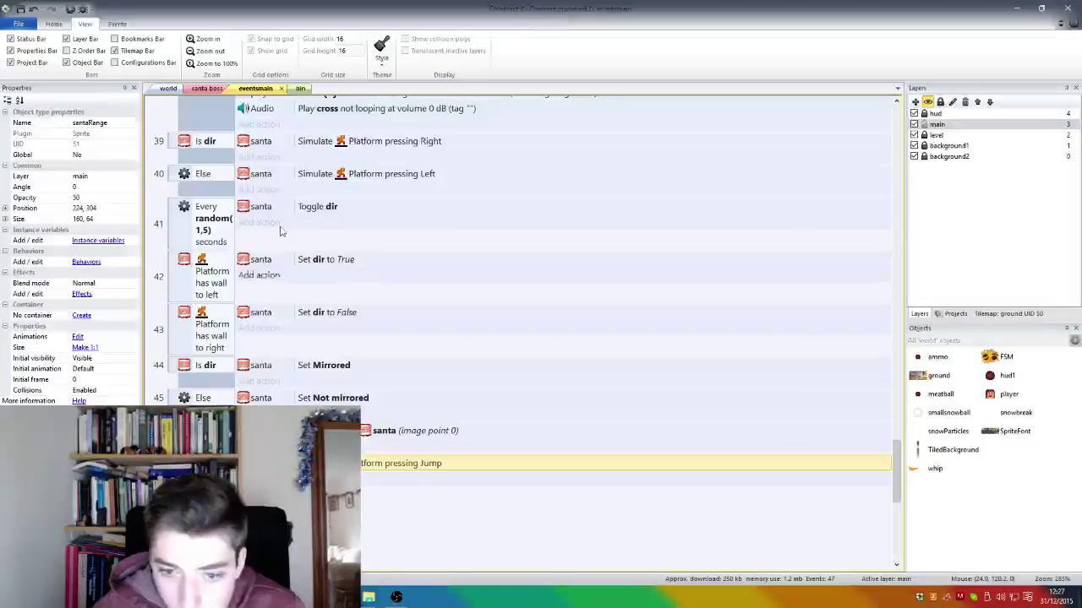
Step: Playtest the boss fight, jumping near Santa to check that he jumps when the player meets his range zone
click(71, 10)
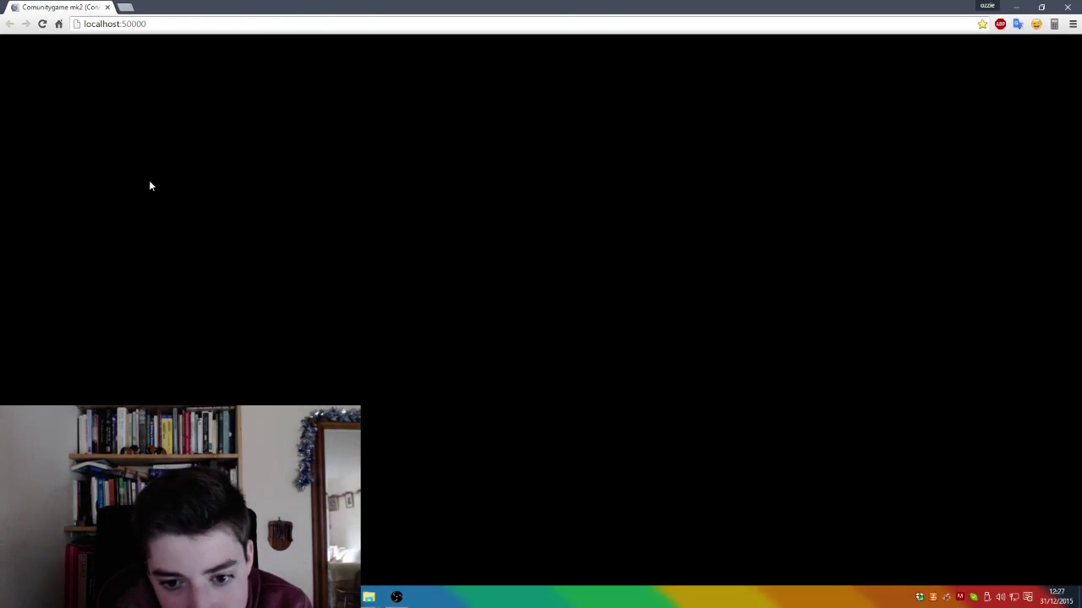
key(Right)
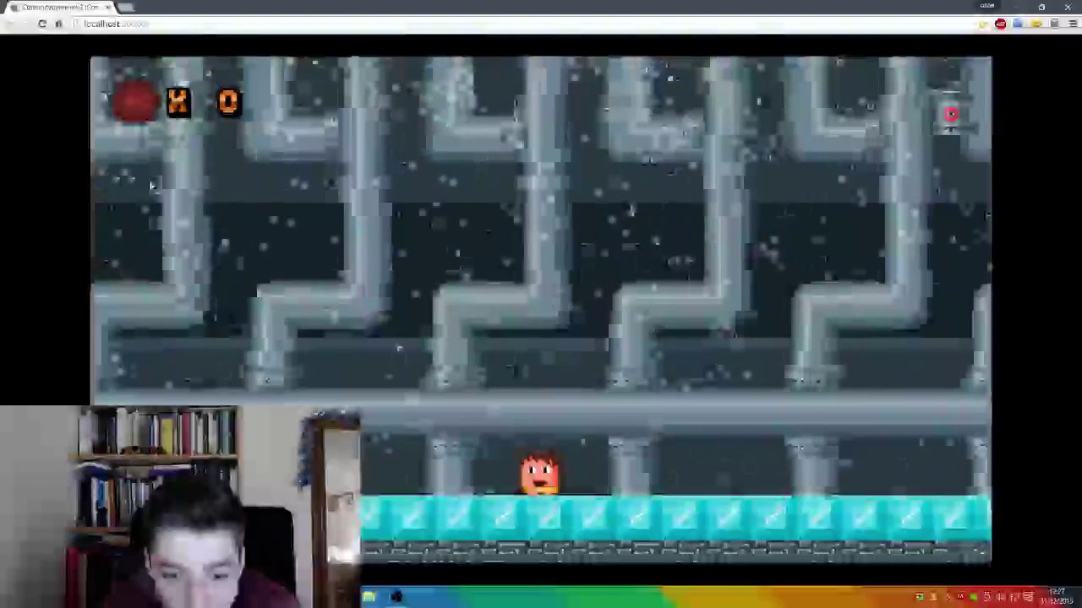
key(Up)
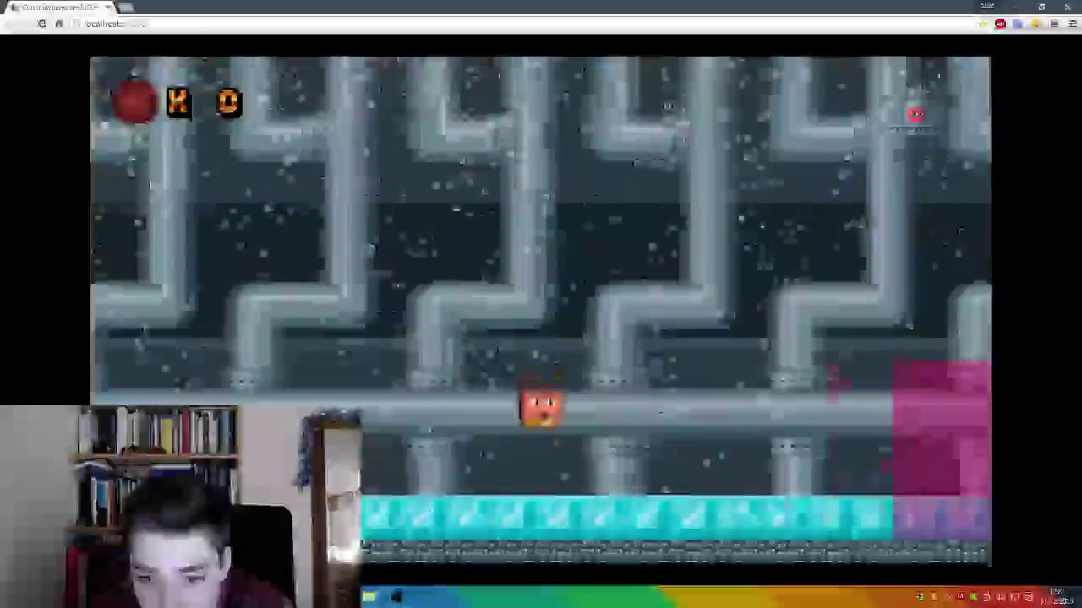
key(Up)
key(Up)
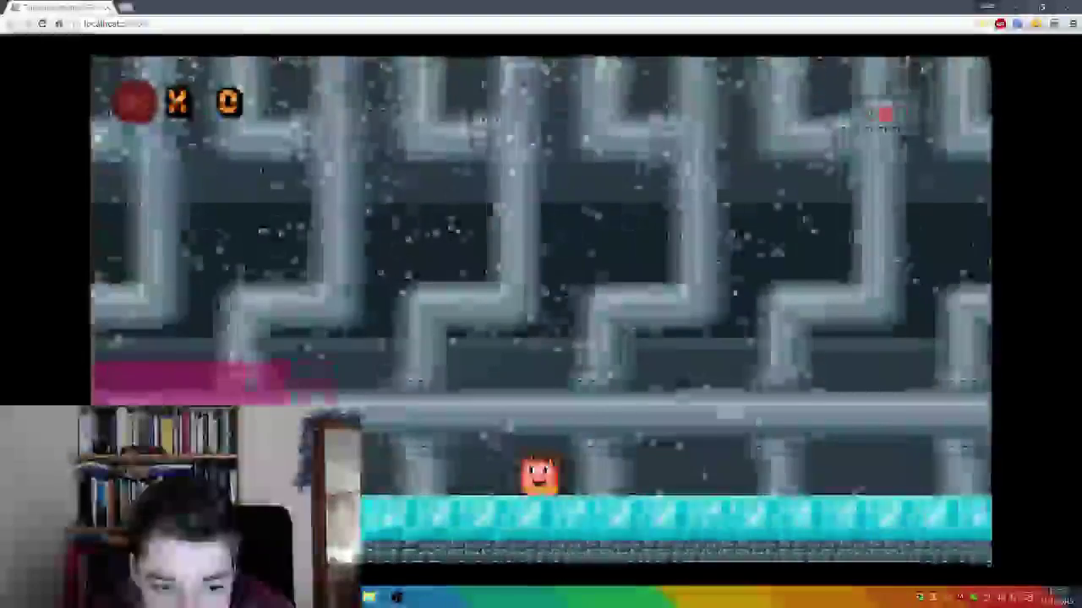
key(Up)
key(Up)
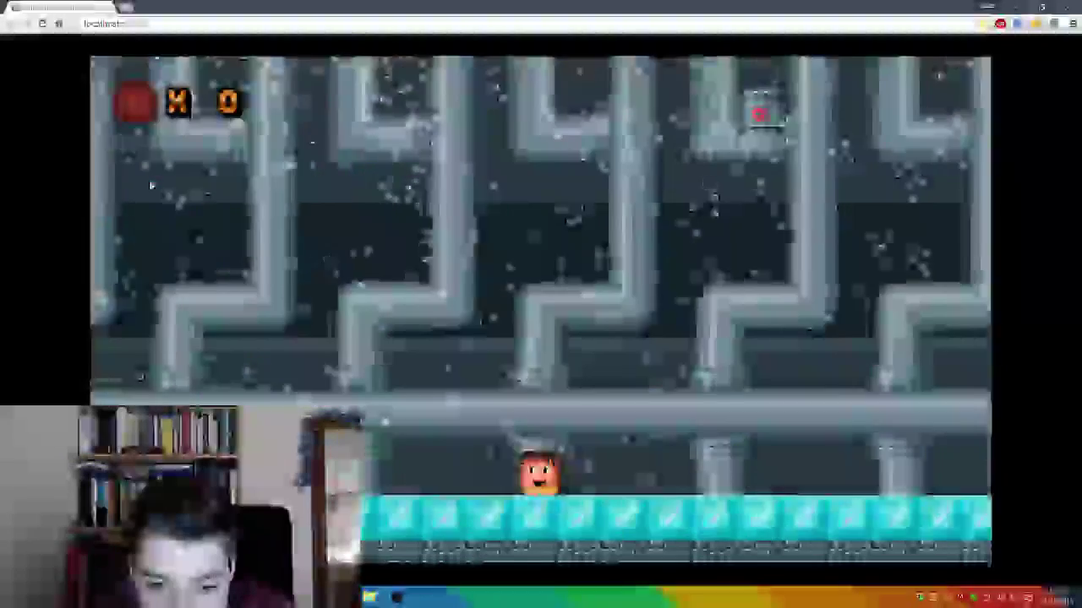
key(Up)
key(Up)
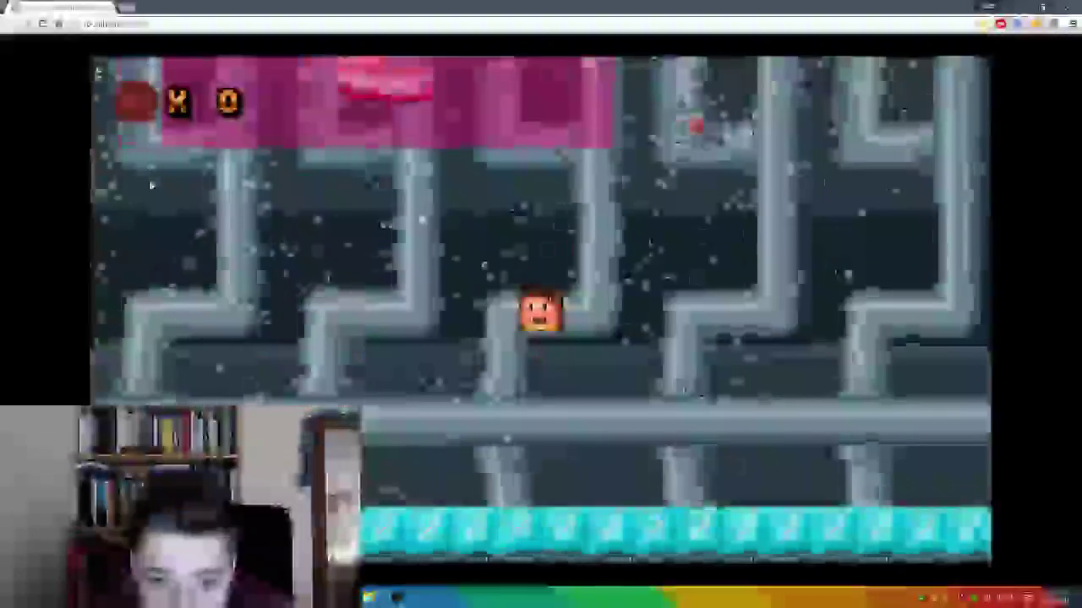
key(Up)
key(Up)
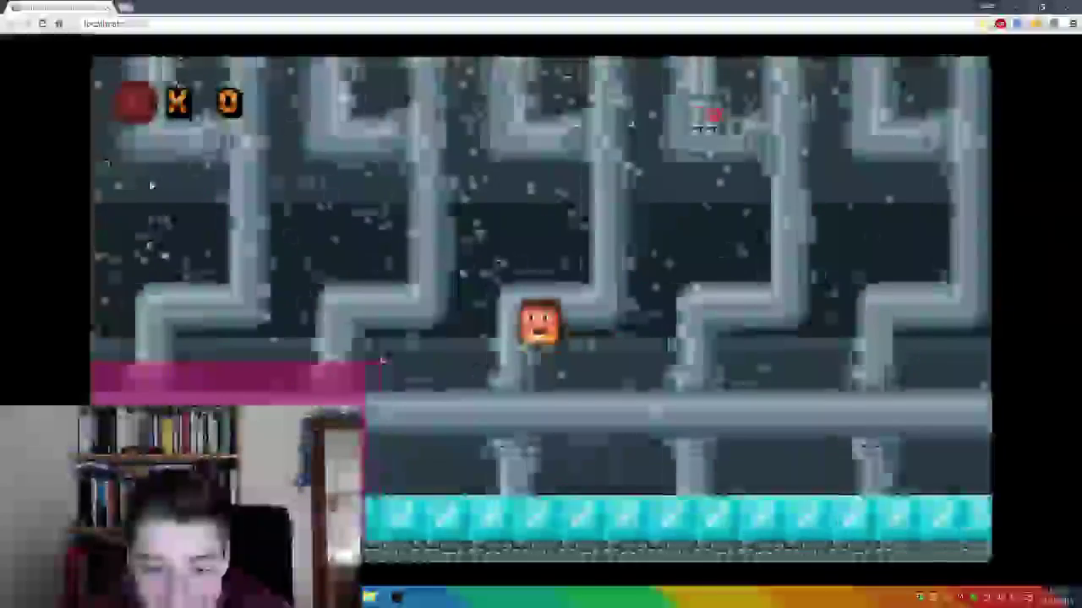
key(Up)
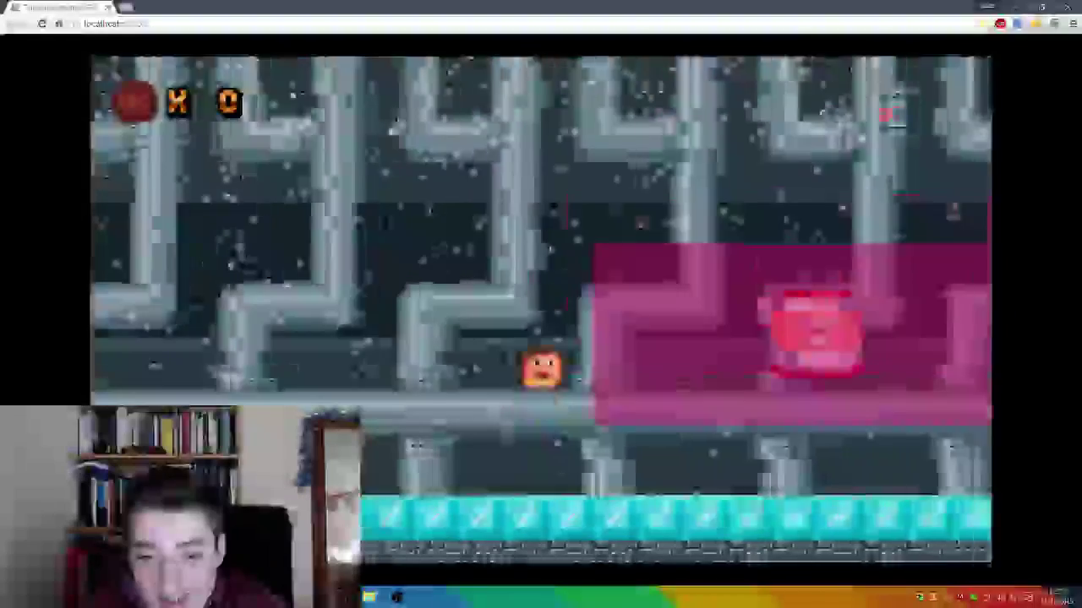
key(Up)
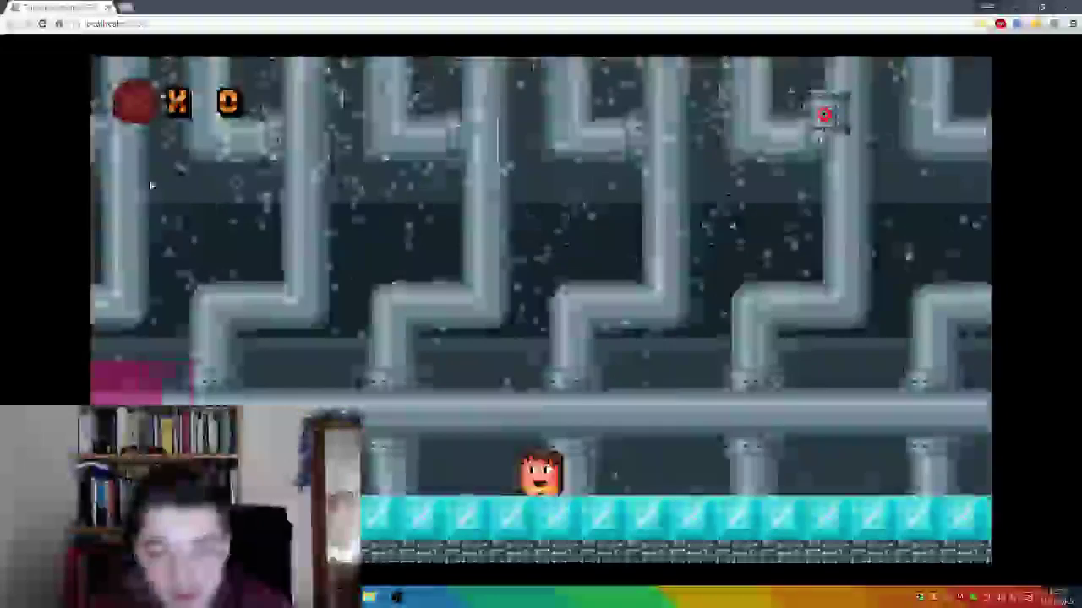
Step: Close the preview and set santaRange's initial visibility to Invisible in the santa boss layout
key(ctrl+w)
key(ctrl+Tab)
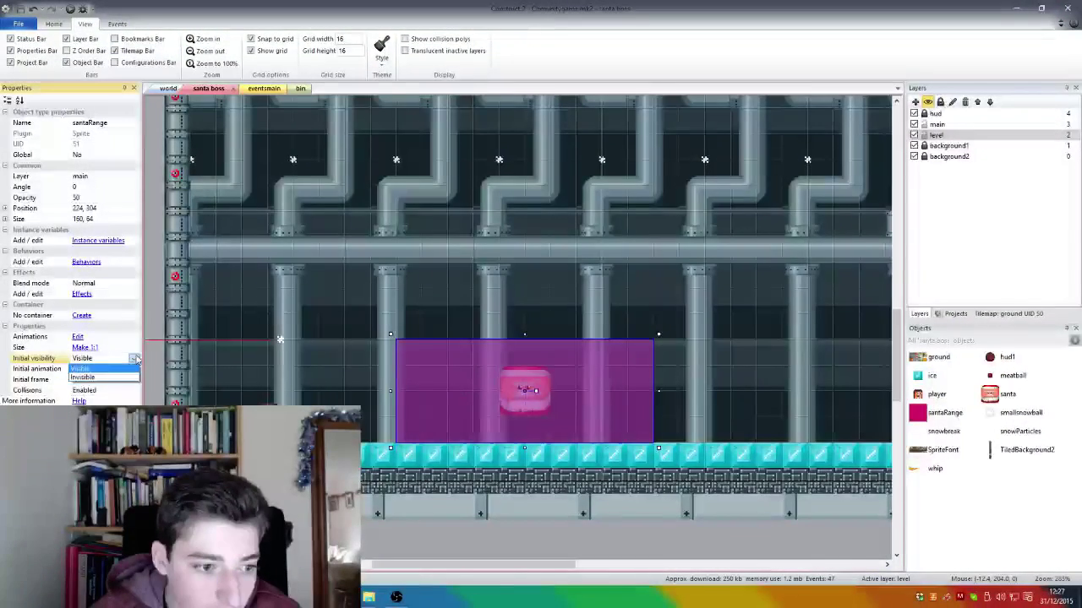
Step: Playtest the boss fight with the range zone hidden, running, jumping and swinging the cross around Santa
click(70, 9)
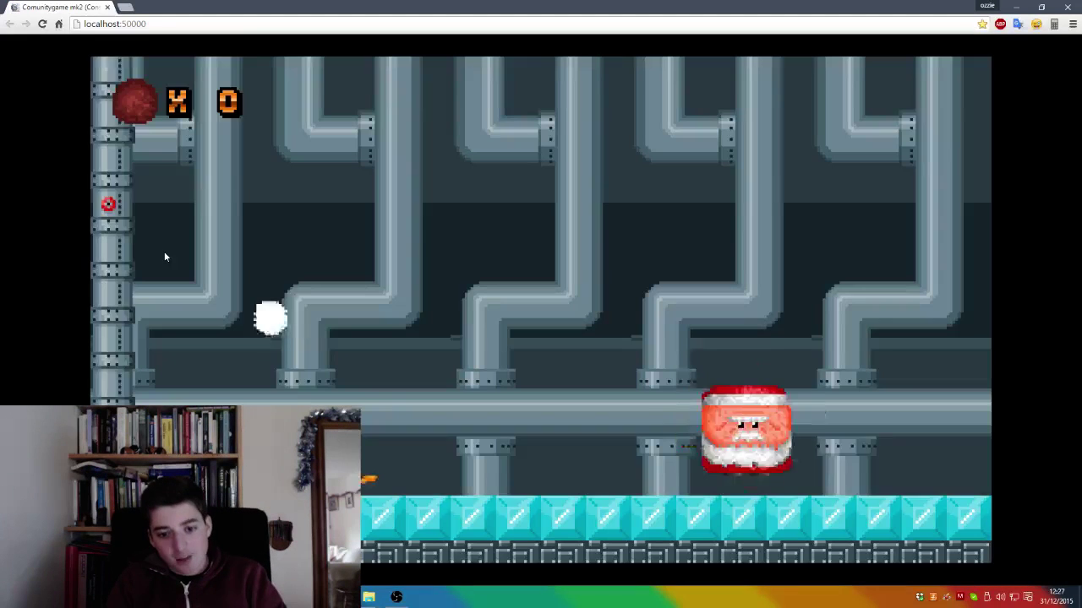
key(Right)
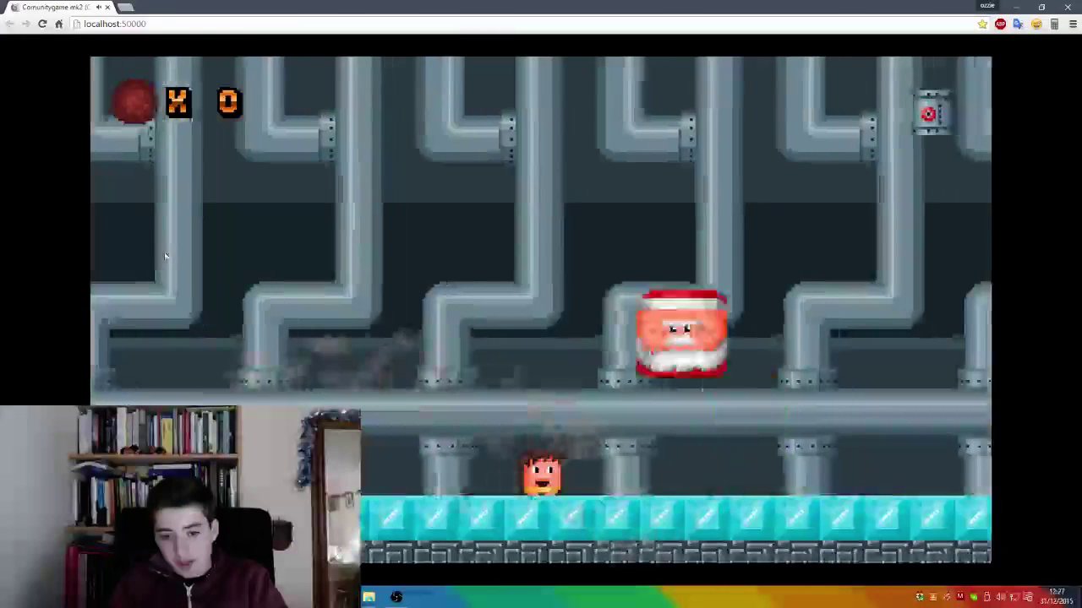
key(Up)
key(Left)
key(Up)
key(Right)
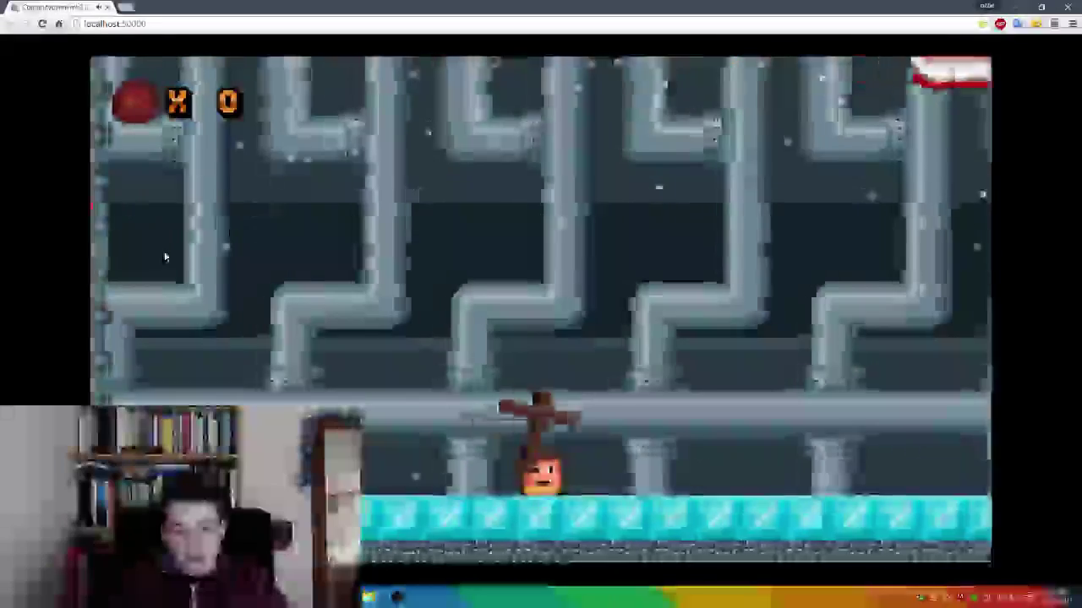
key(Up)
key(Left)
key(Up)
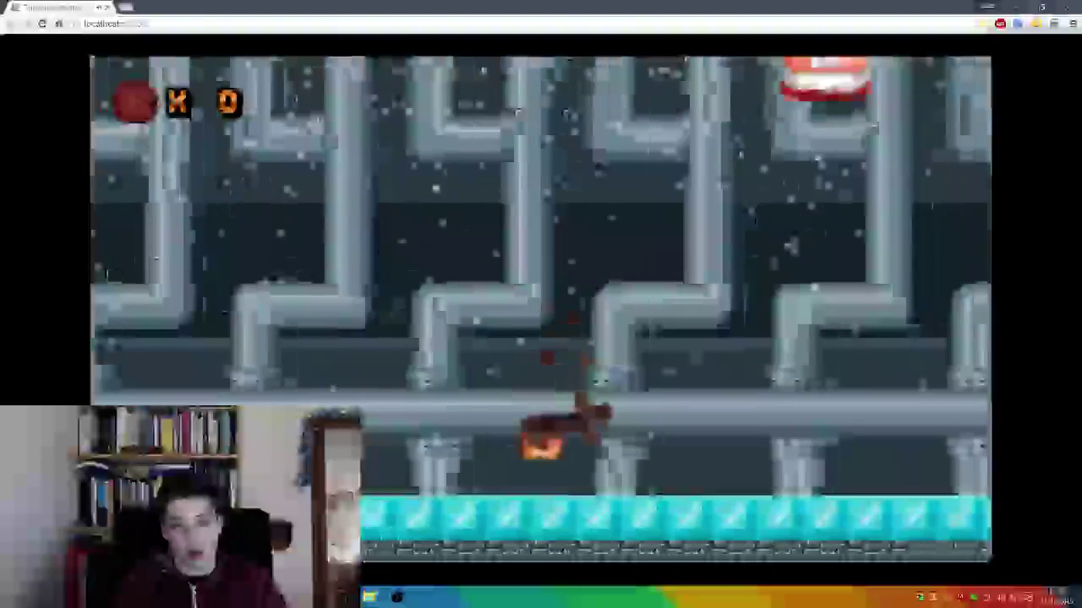
key(Right)
key(Up)
key(Right)
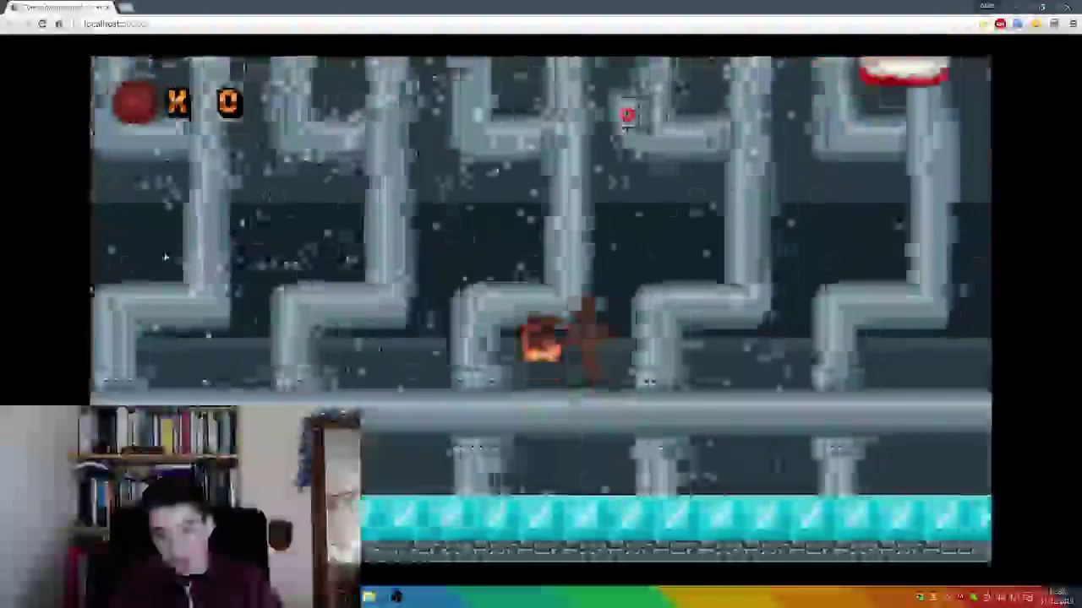
key(Left)
key(Up)
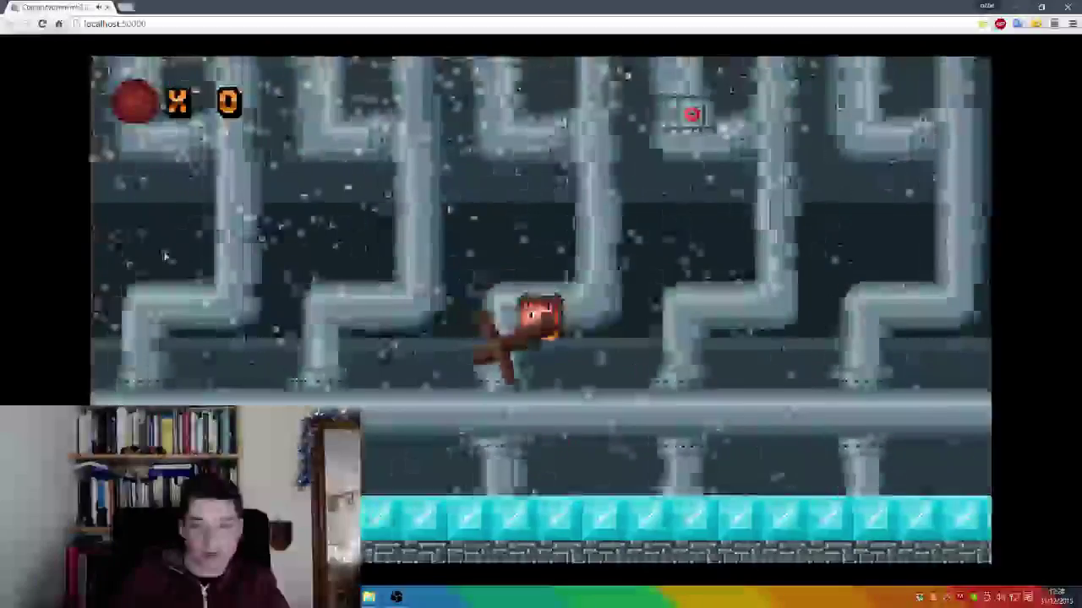
key(Up)
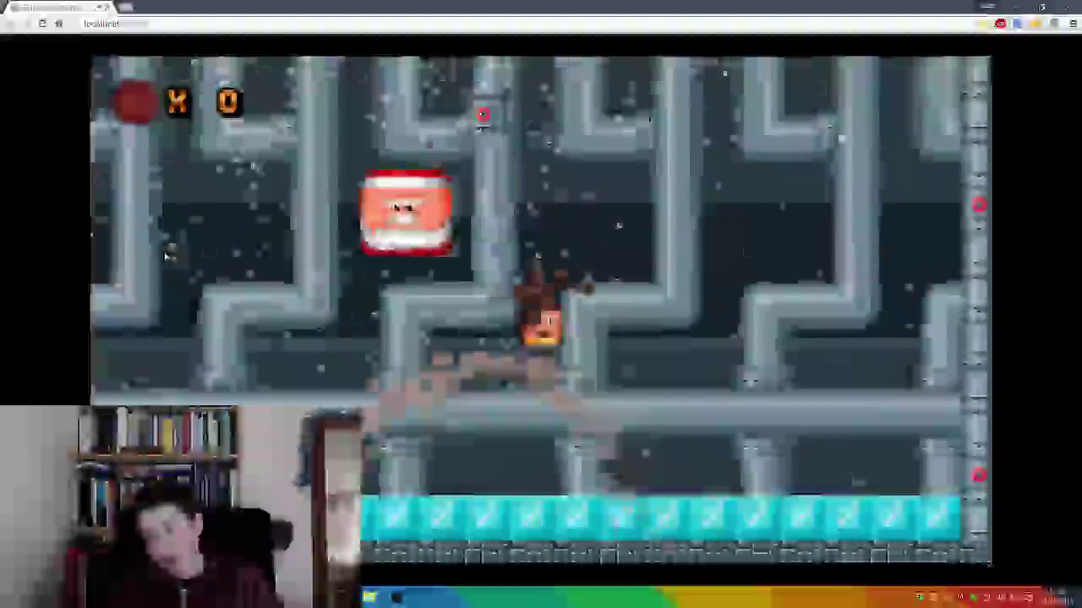
key(Right)
key(Up)
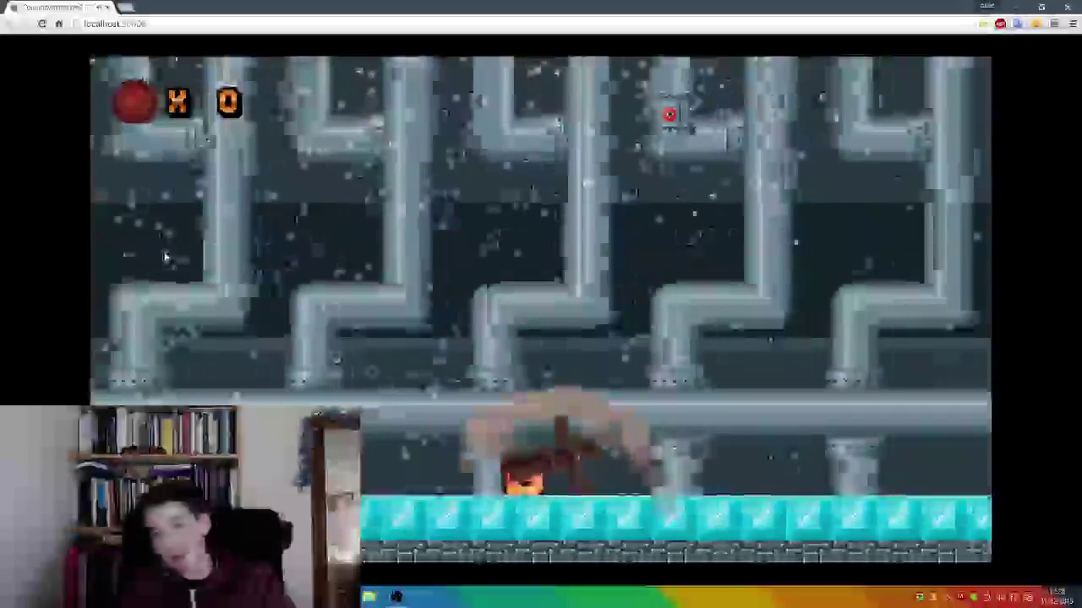
Step: Continue the playtest, jumping over and onto Santa and moving with him across the arena
key(Up)
key(Left)
key(Right)
key(Up)
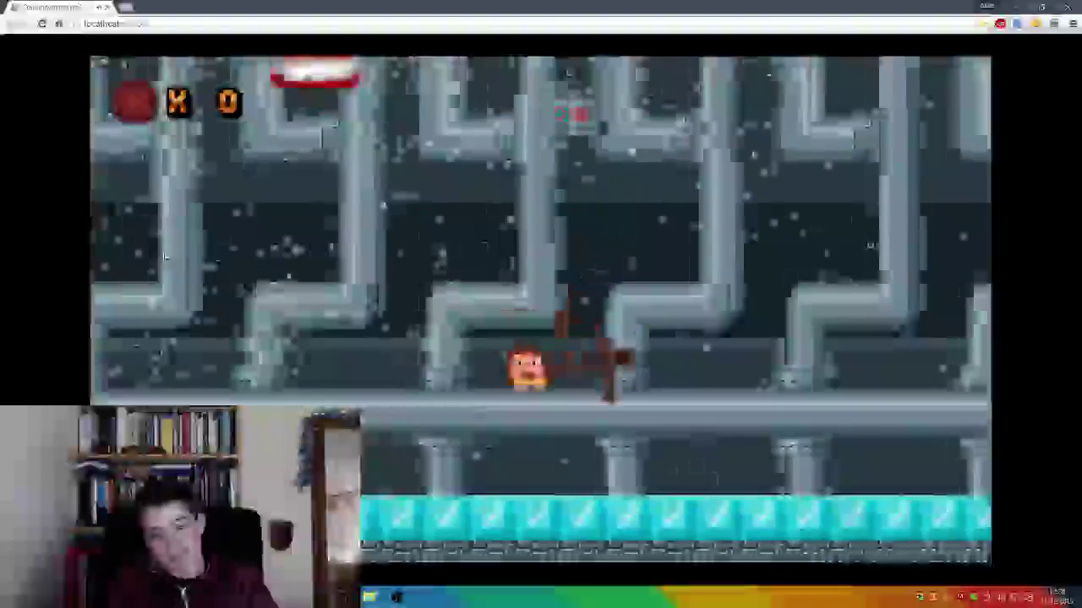
key(Left)
key(Up)
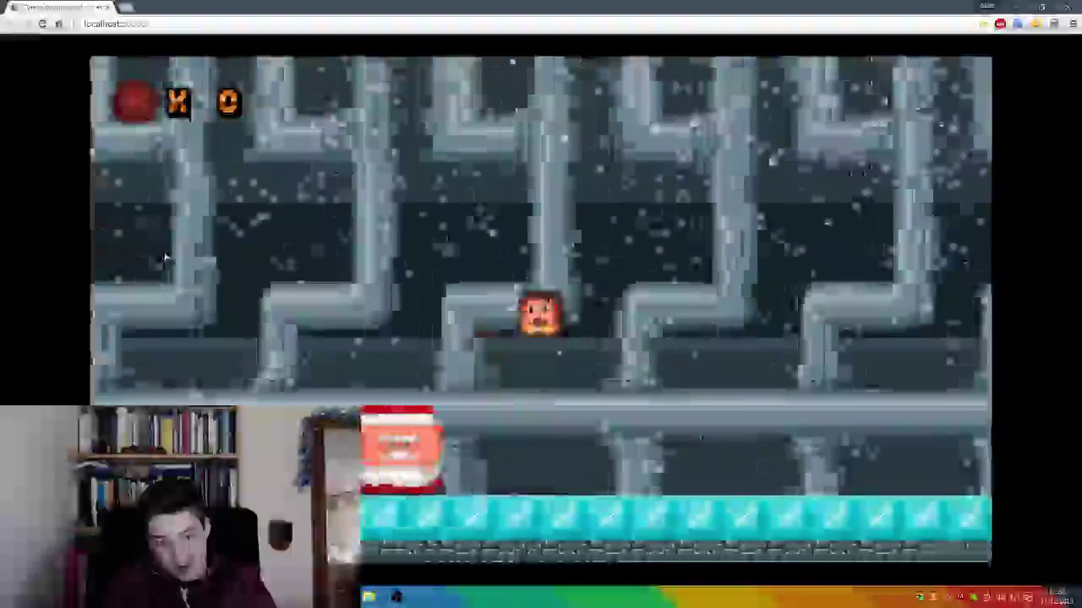
key(Up)
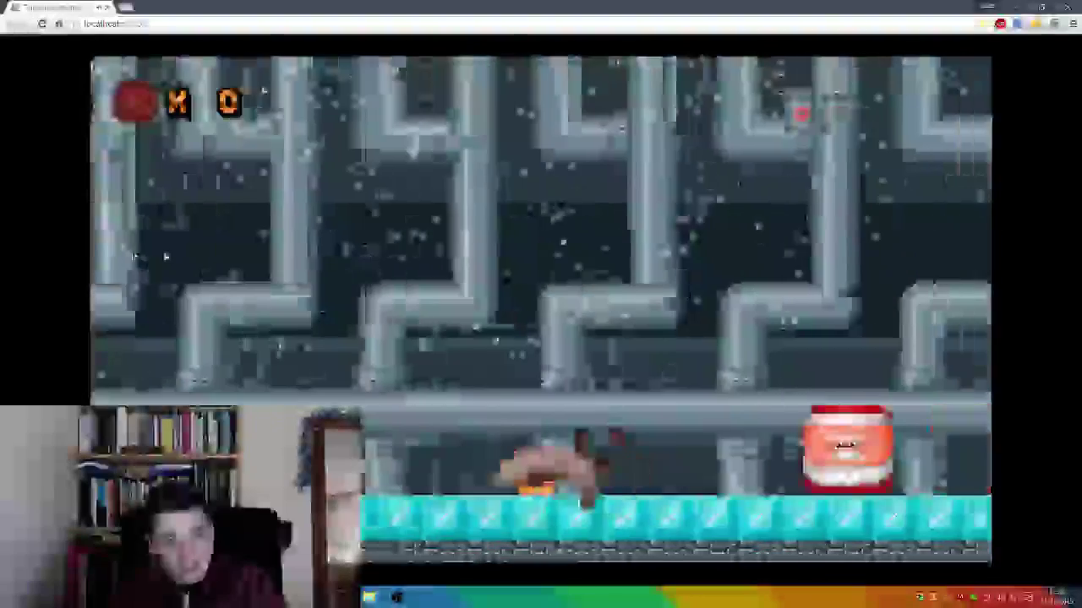
key(Left)
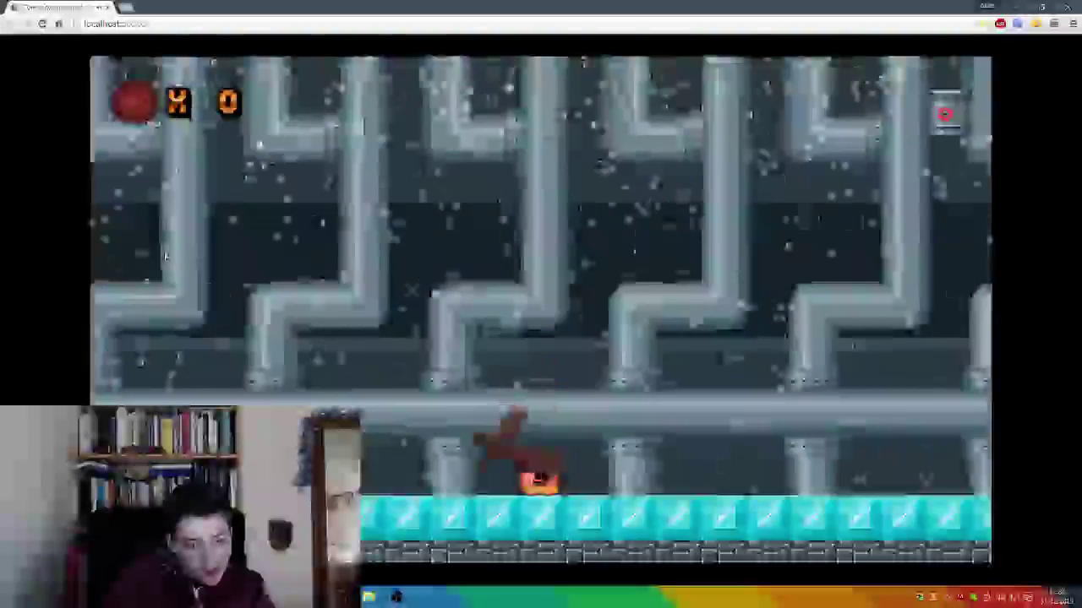
key(Left)
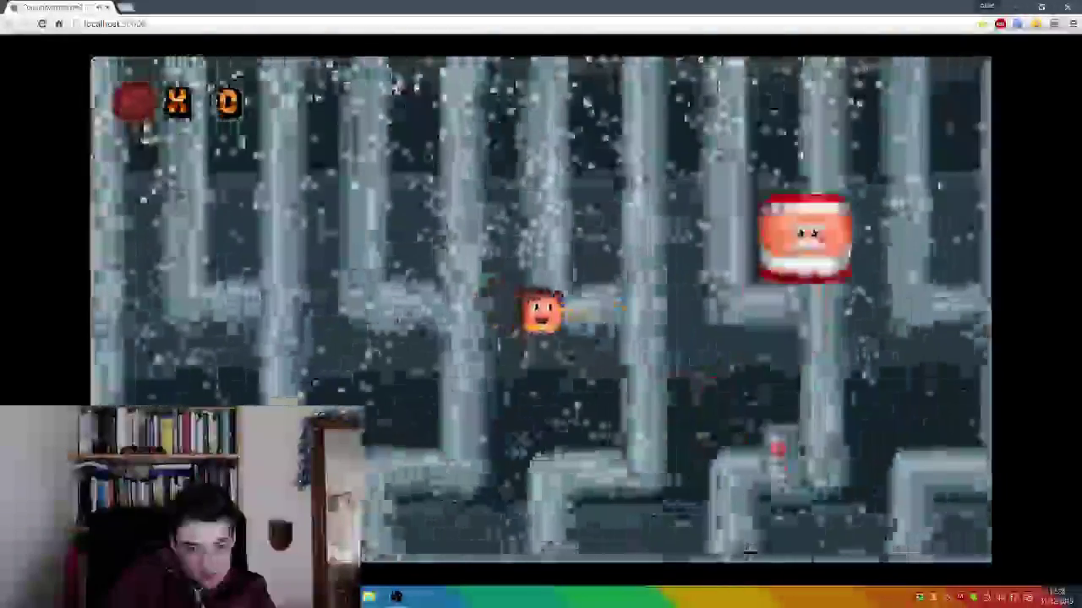
key(Left)
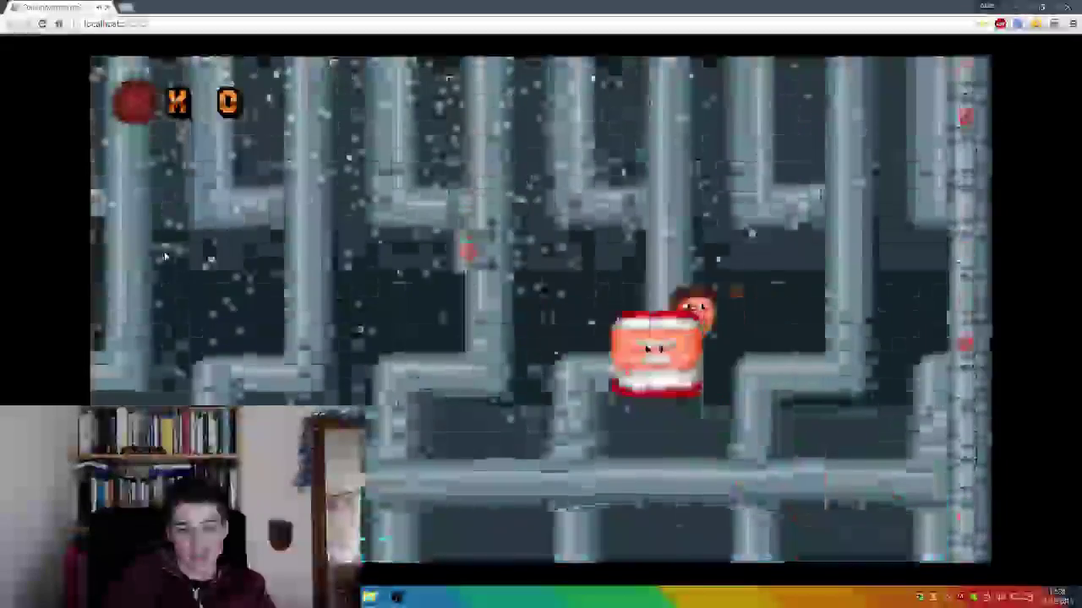
key(Left)
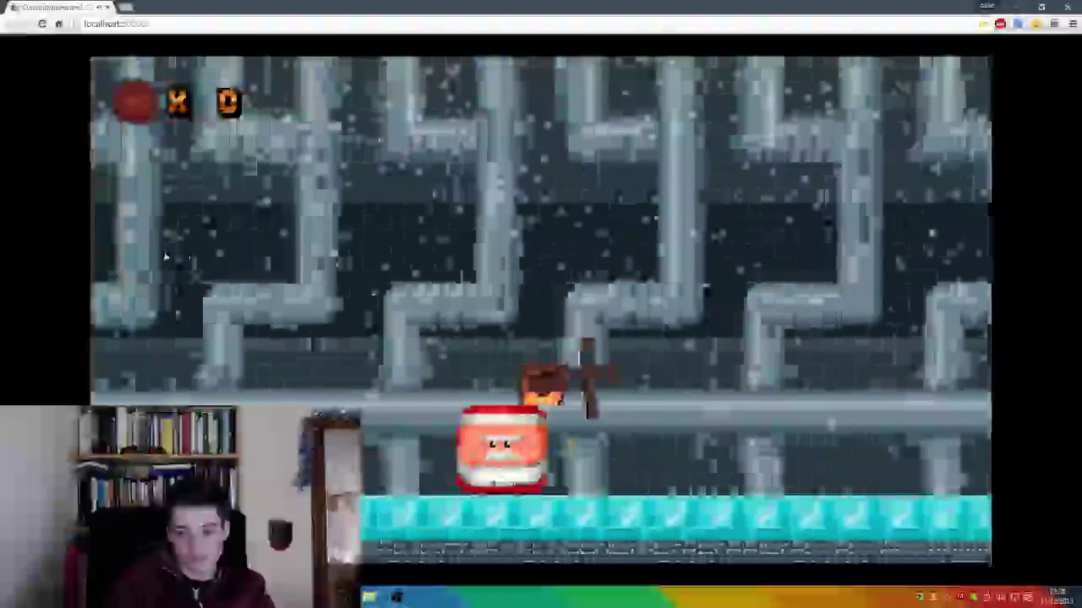
key(Left)
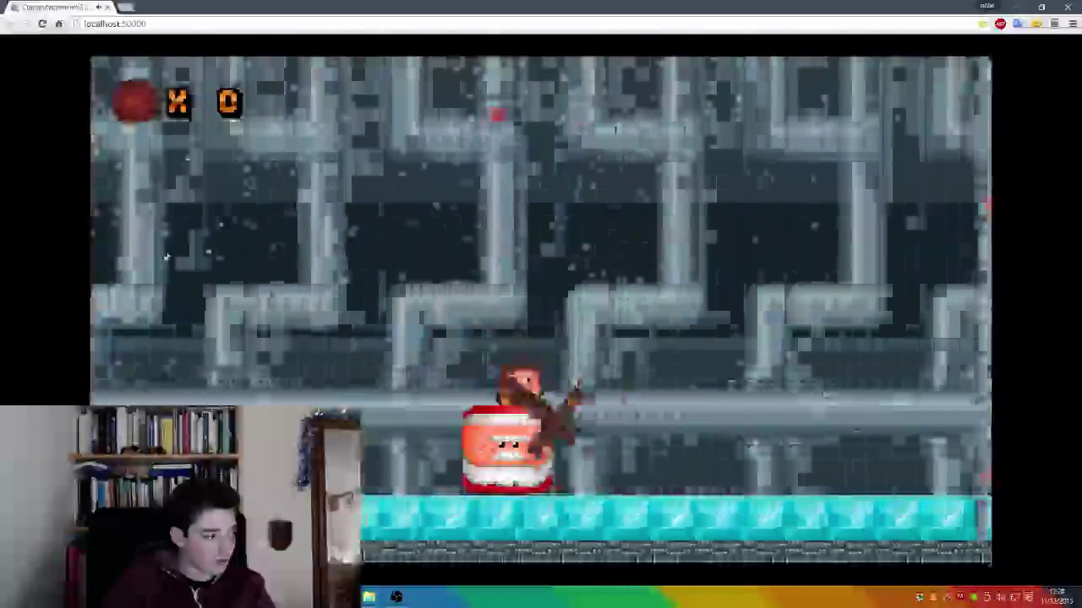
key(Right)
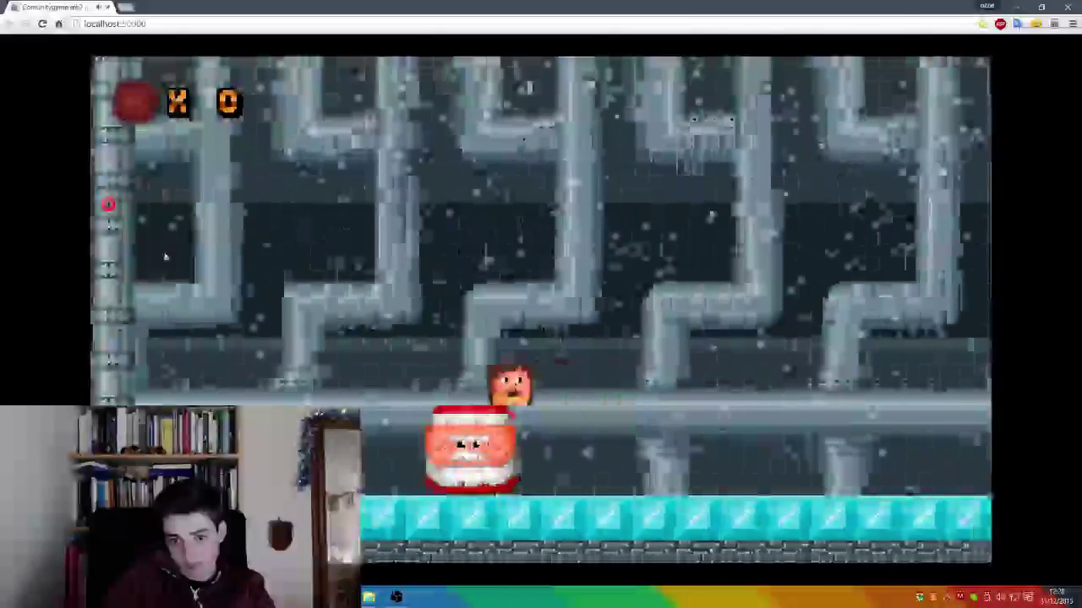
key(Right)
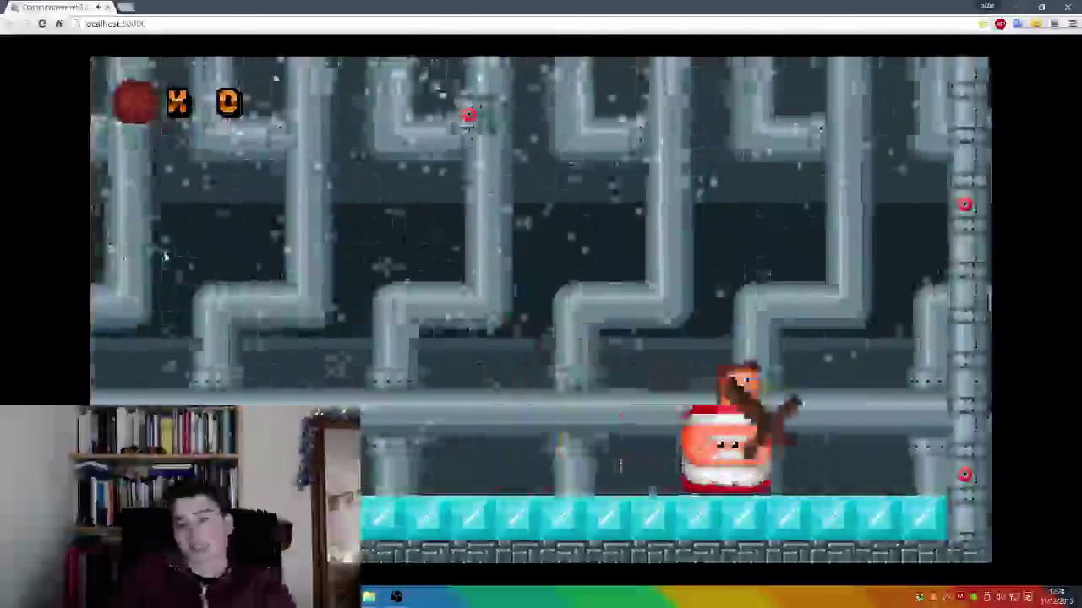
key(Left)
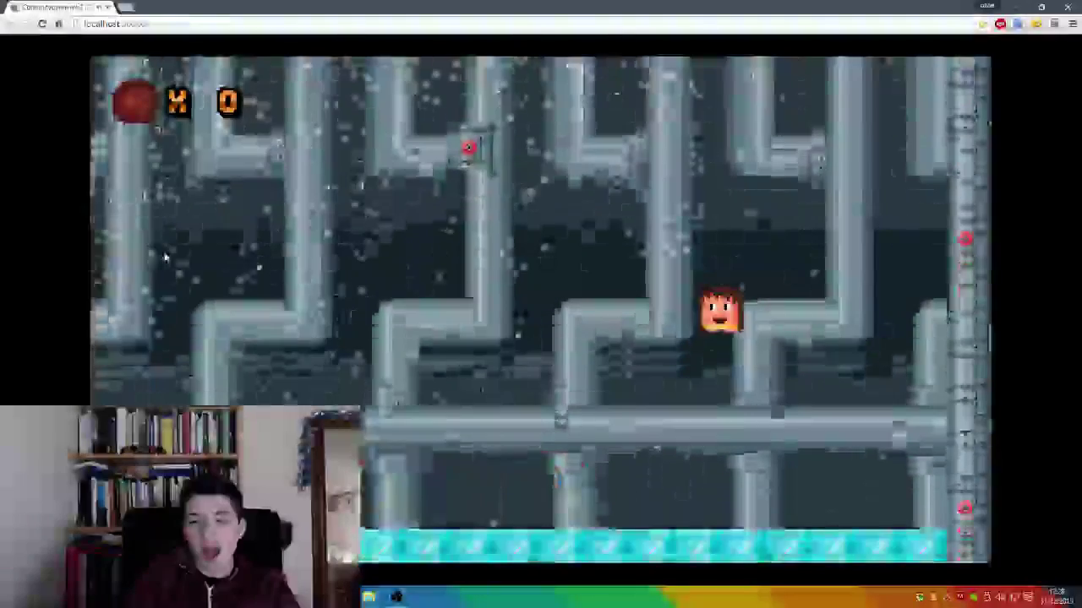
Step: Close the preview and set the interval of the eventsmain timer that toggles Santa's dir to random(0.1,5) seconds
click(107, 8)
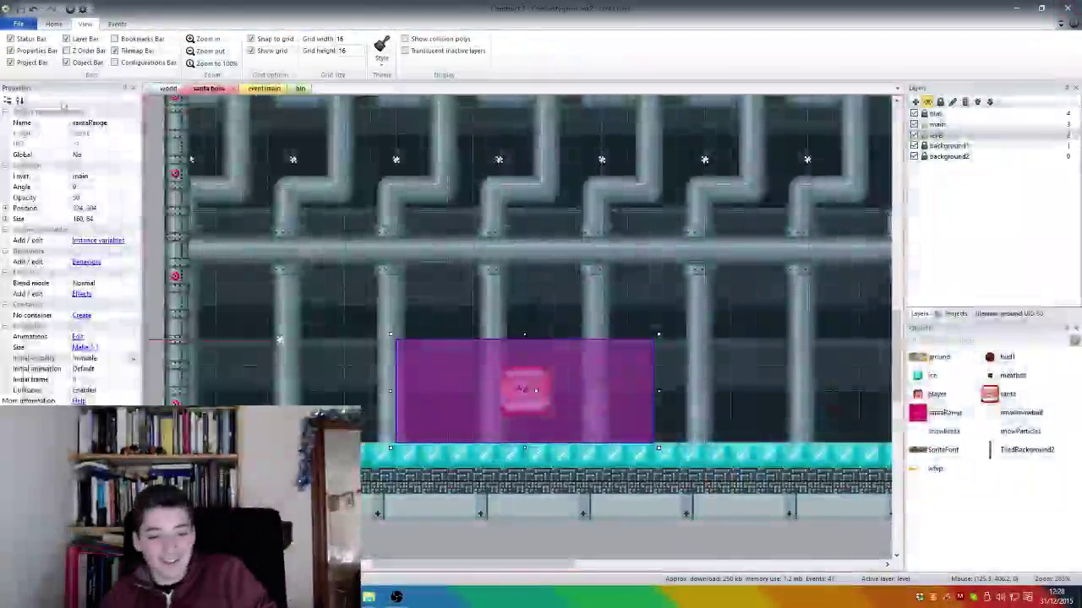
click(264, 89)
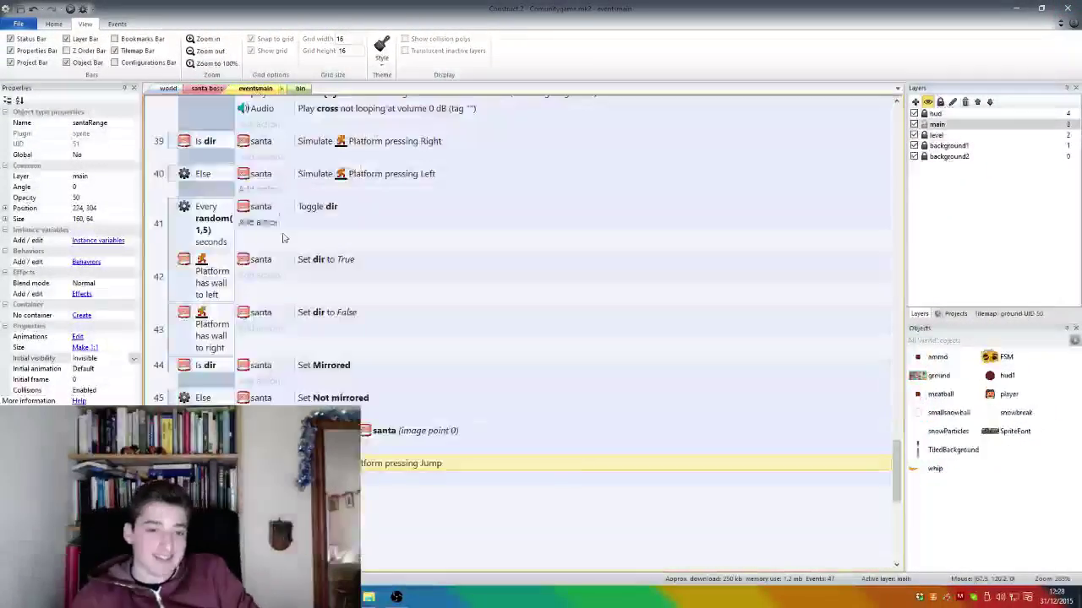
click(306, 332)
key(Escape)
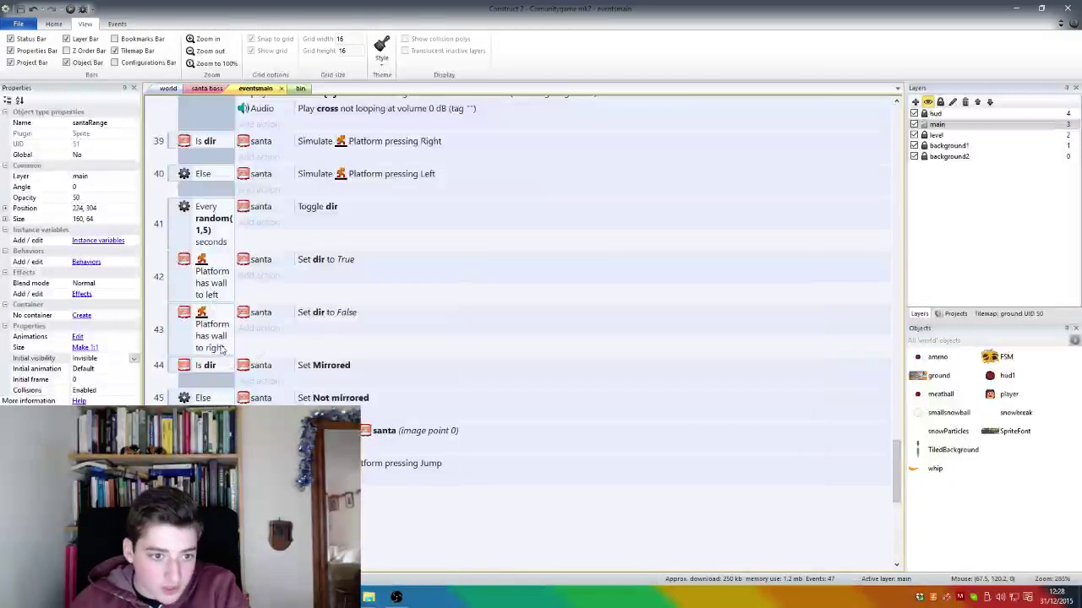
double_click(207, 227)
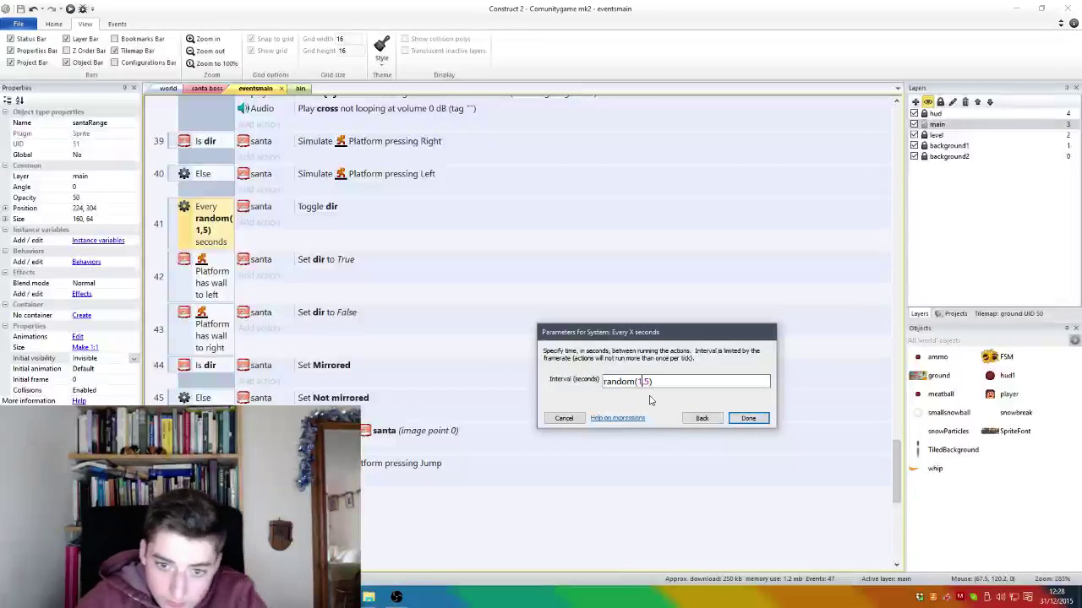
key(Return)
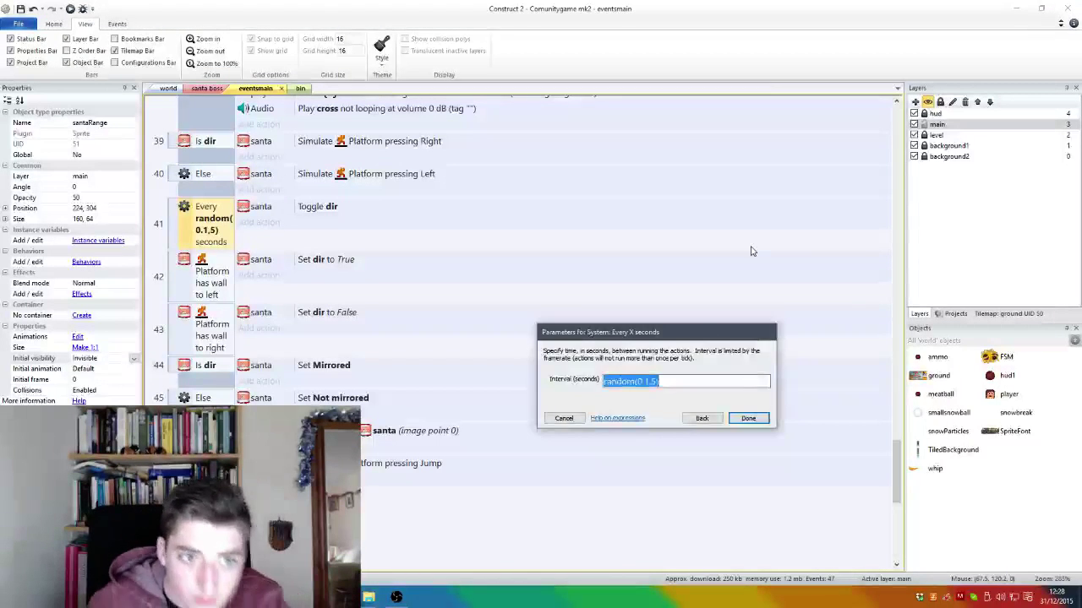
click(71, 9)
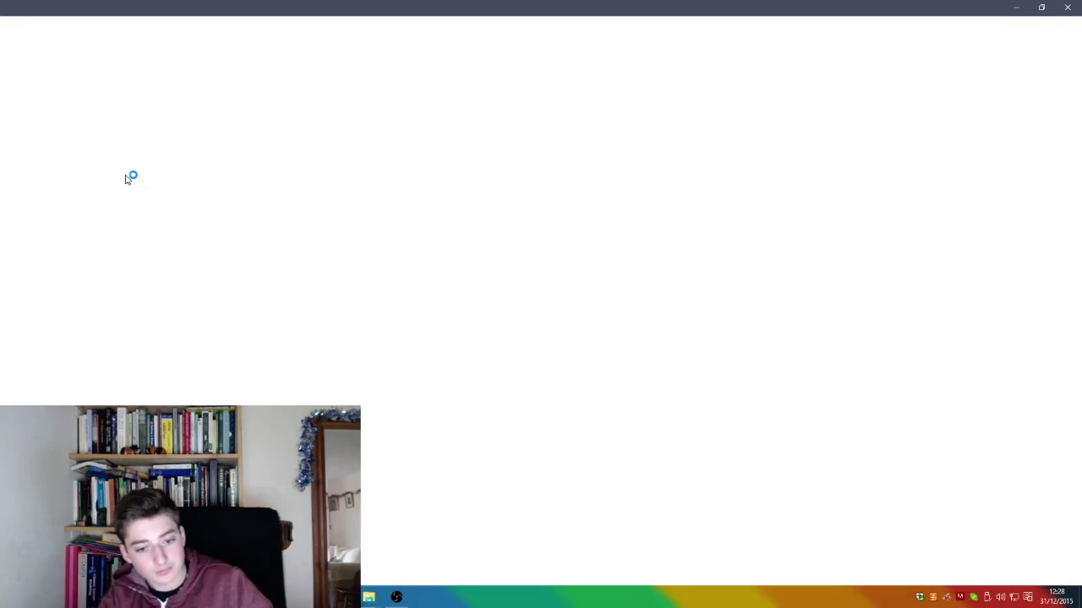
click(1041, 7)
click(1071, 10)
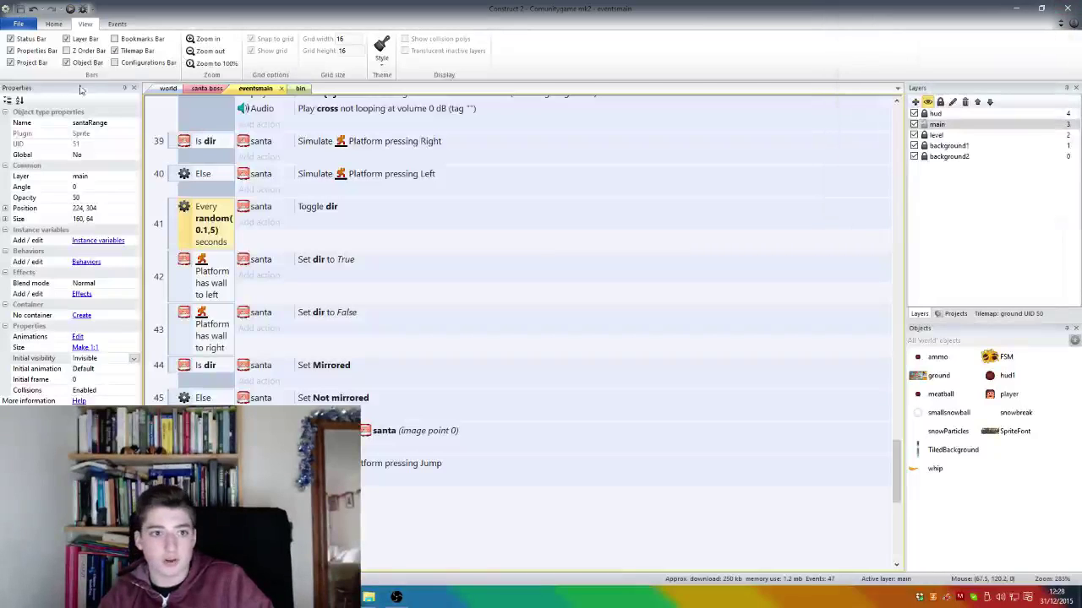
Step: Reduce the Platform jump strength of the santa object in the santa boss layout
click(206, 89)
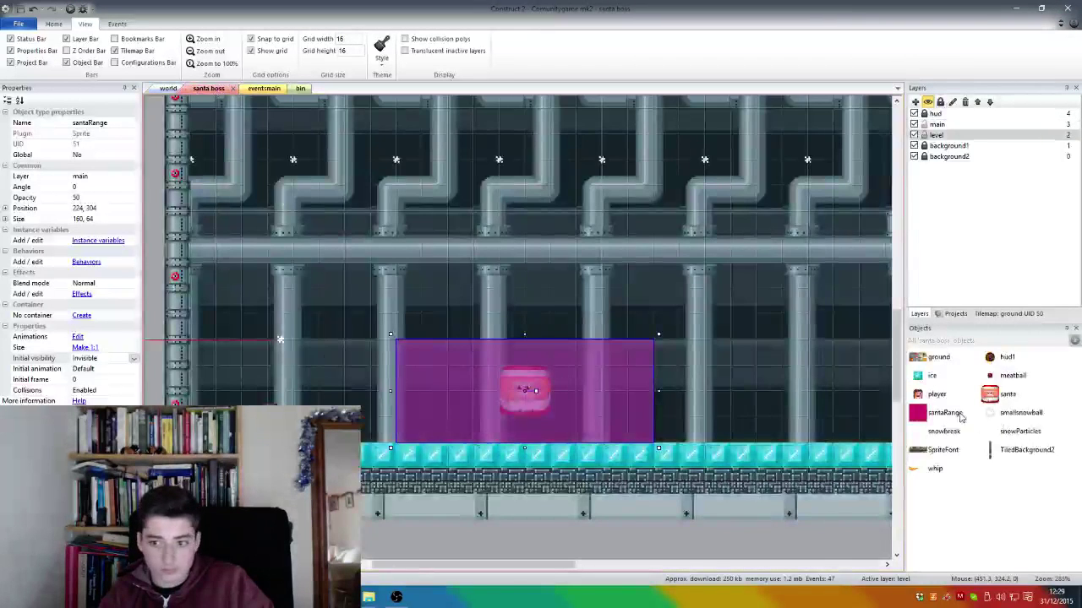
click(1002, 394)
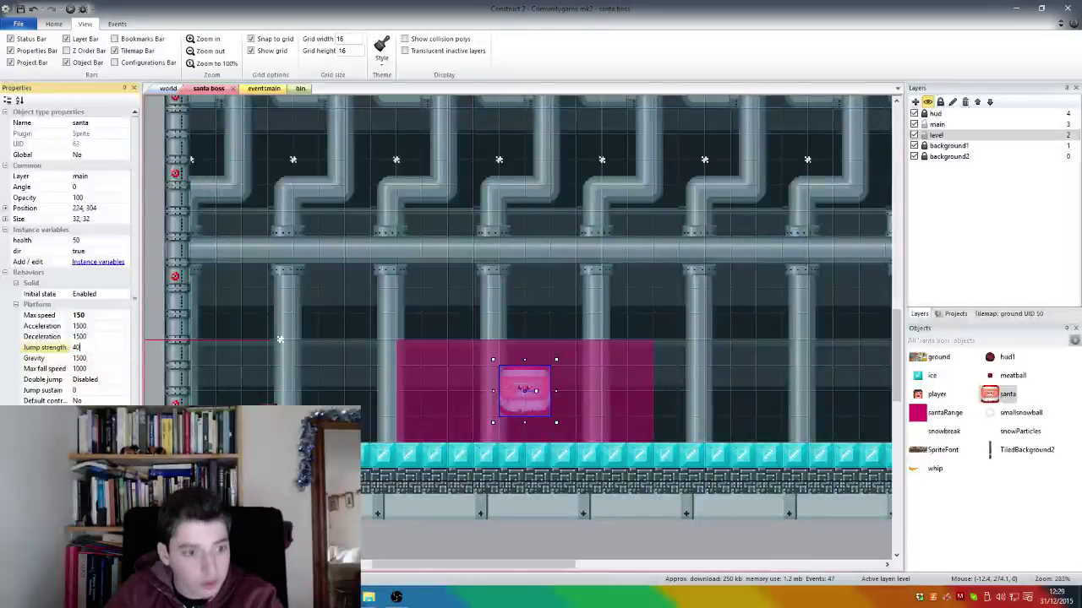
click(149, 204)
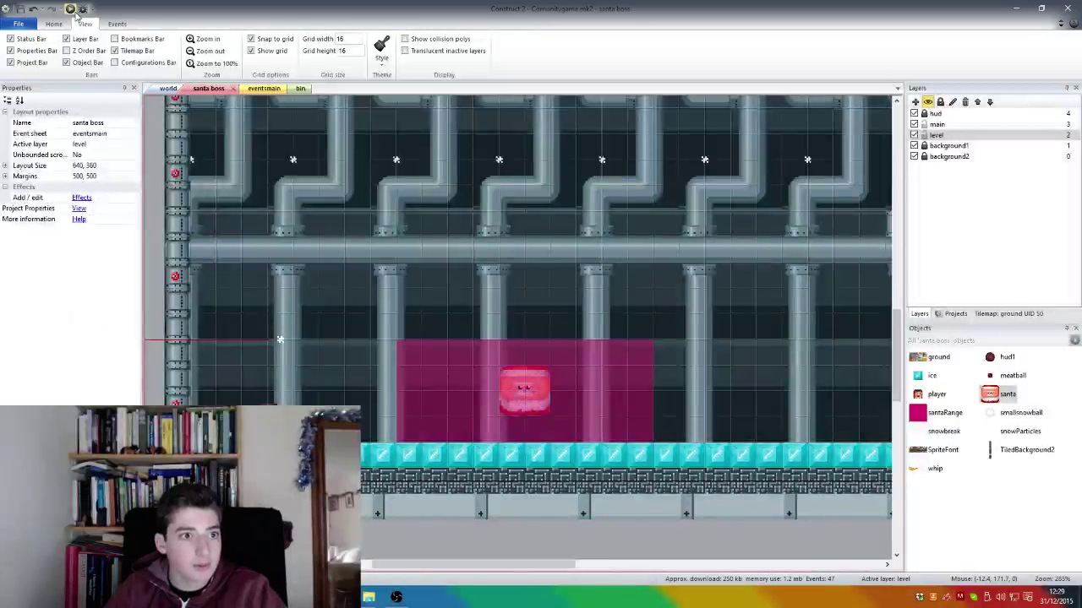
Step: Preview the santa boss layout in a maximized browser window and close the developer tools
key(F5)
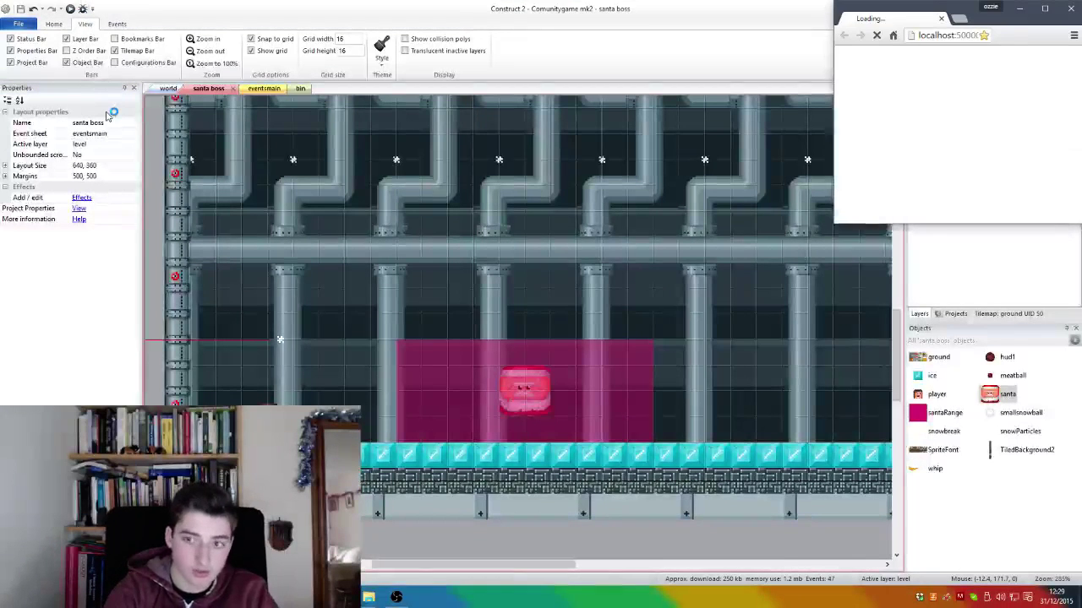
click(1046, 9)
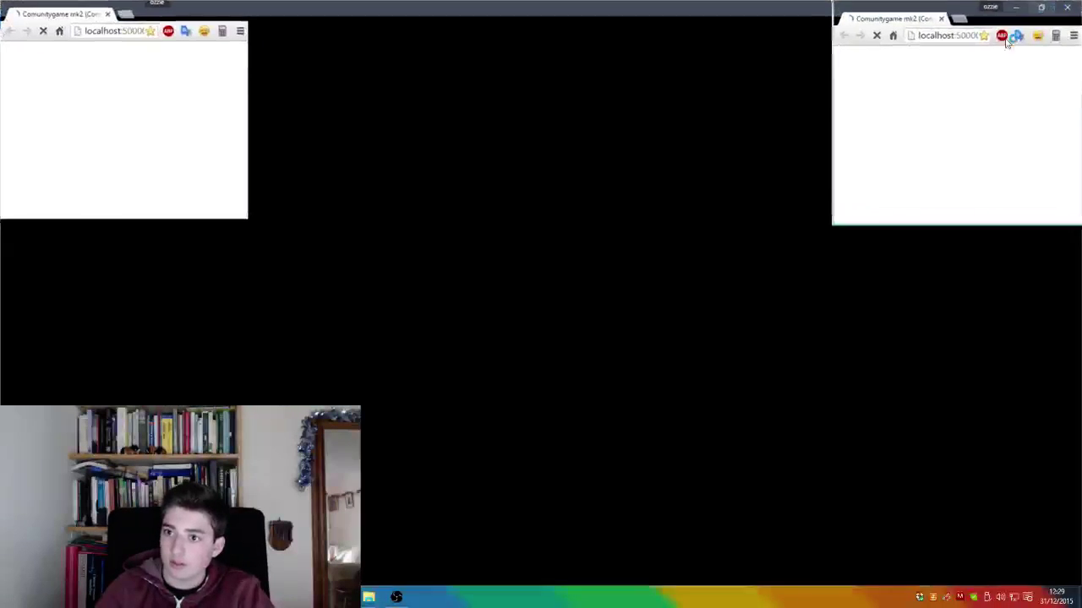
click(1041, 6)
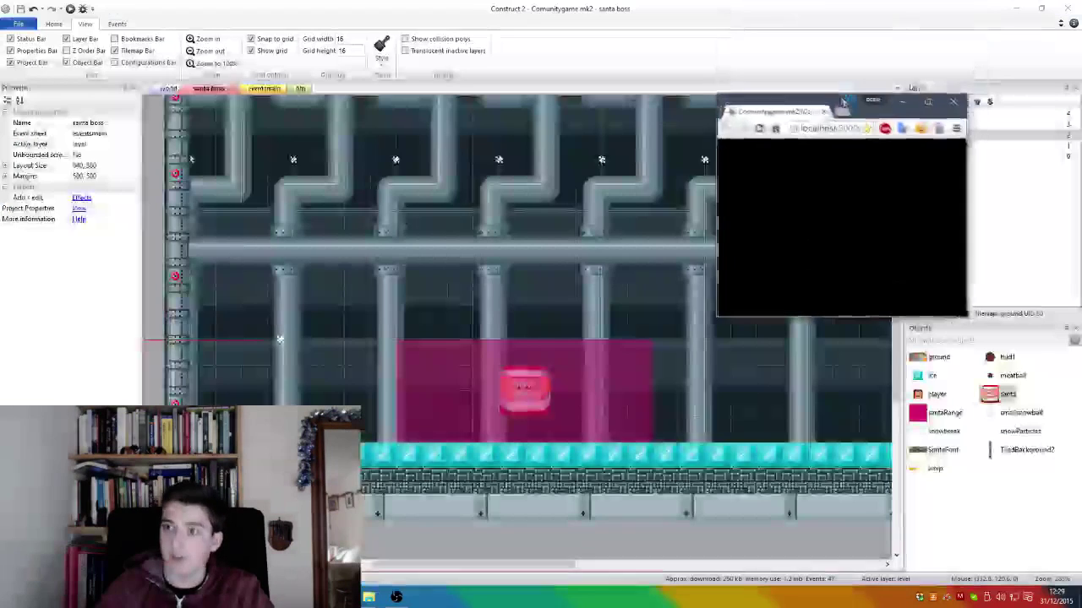
click(928, 103)
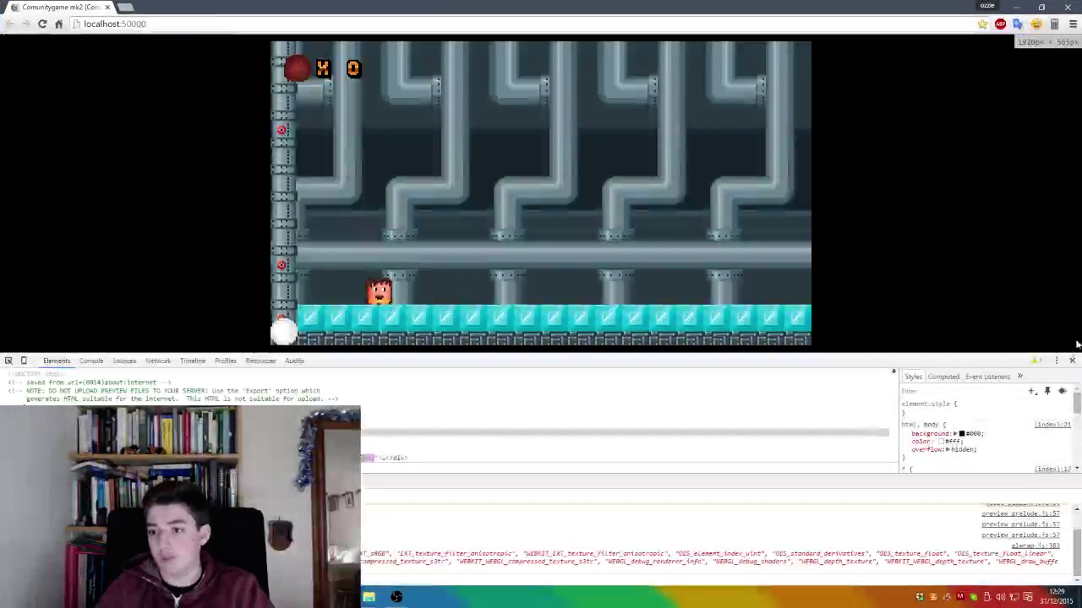
click(1072, 361)
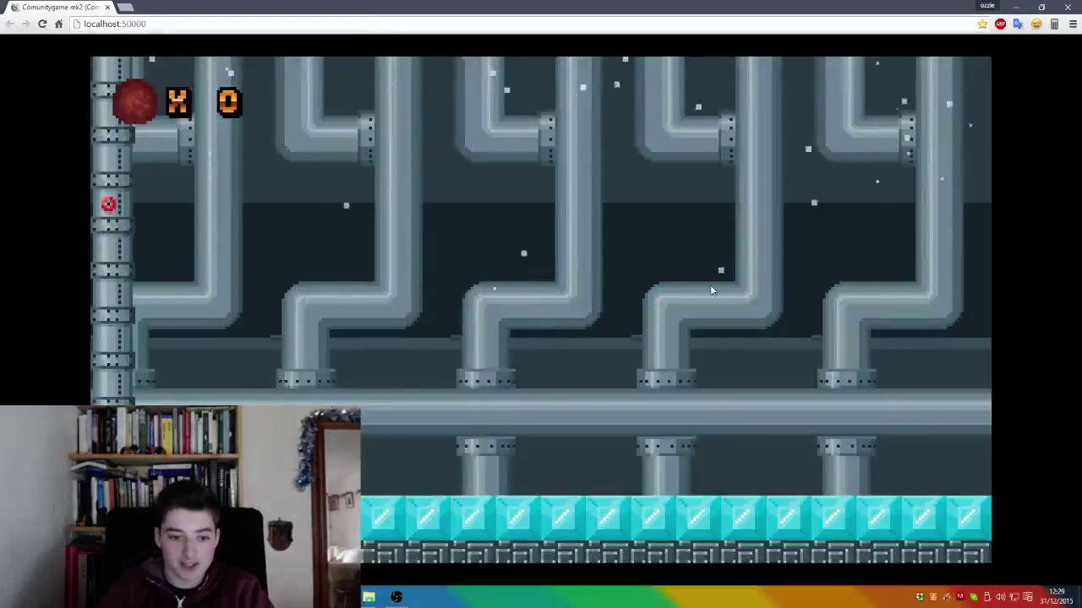
Step: Playtest the santa boss layout, moving the player across the arena and jumping near Santa to trigger his jump
key(Right)
key(Up)
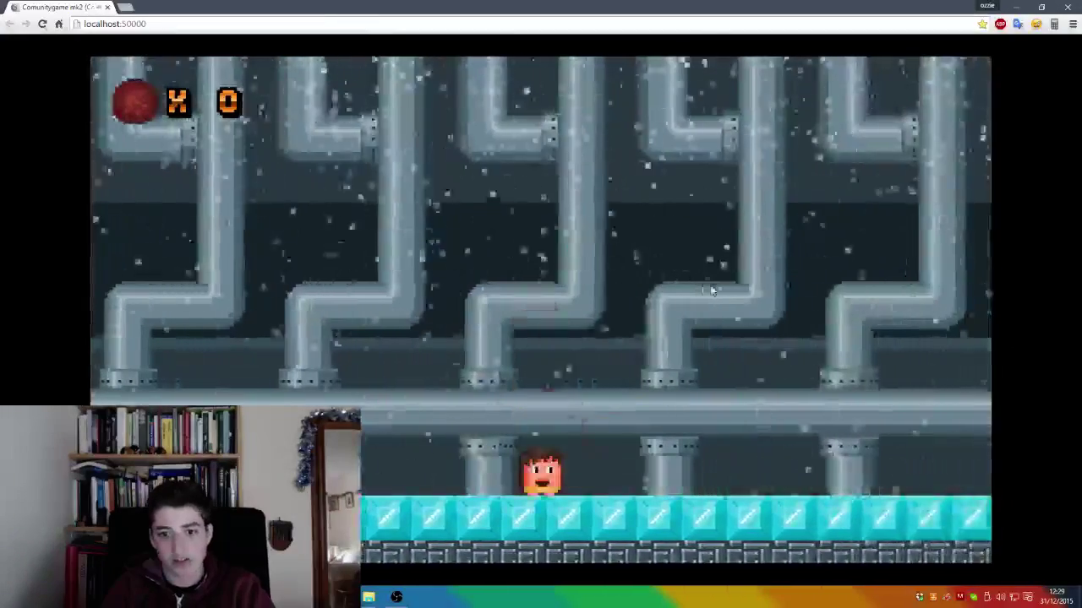
key(Right)
key(Up)
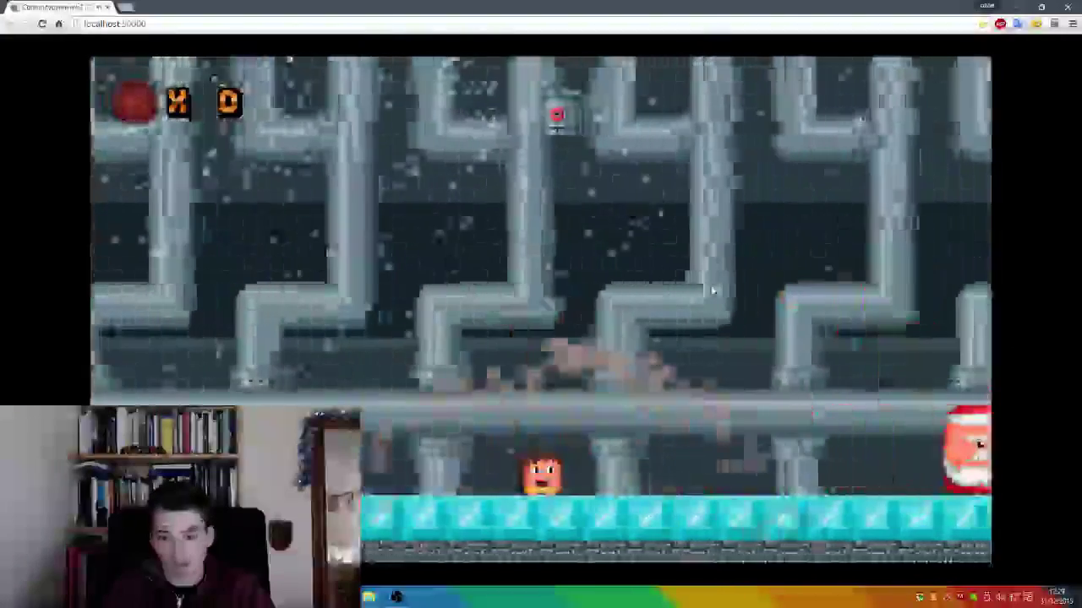
key(Right)
key(Up)
key(Left)
key(Right)
key(Up)
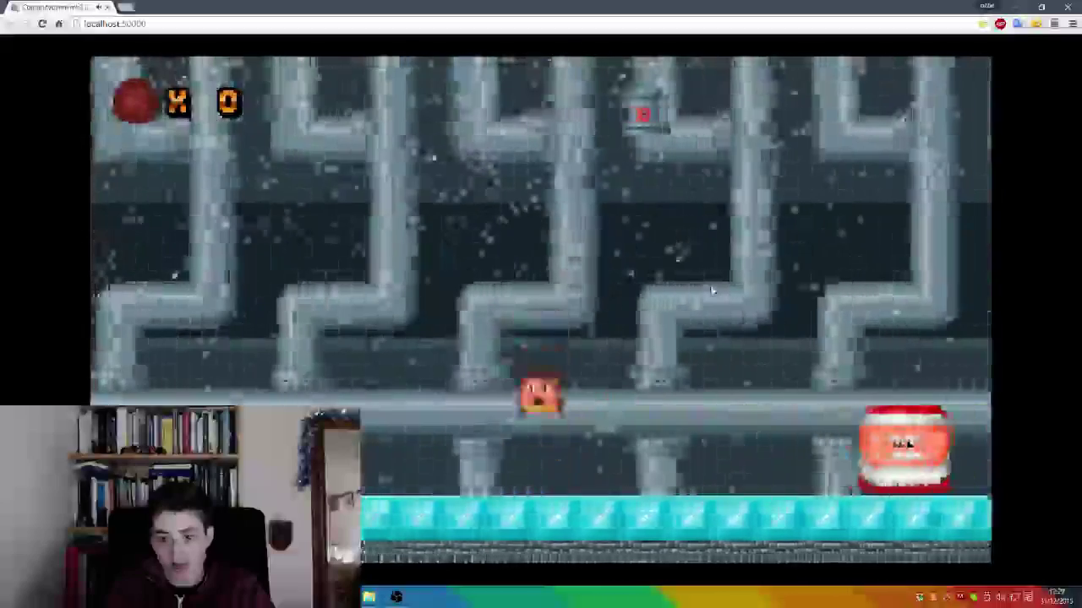
Step: Keep playtesting, moving back and forth past Santa and jumping beside him to check the height of his jump
key(Up)
key(Left)
key(Left)
key(Up)
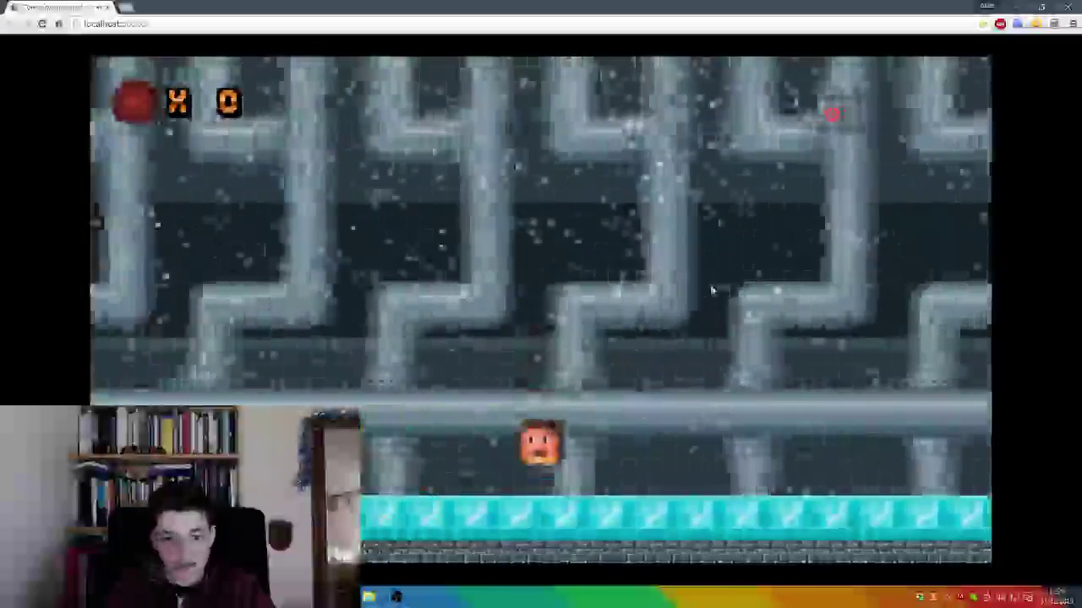
key(Up)
key(Right)
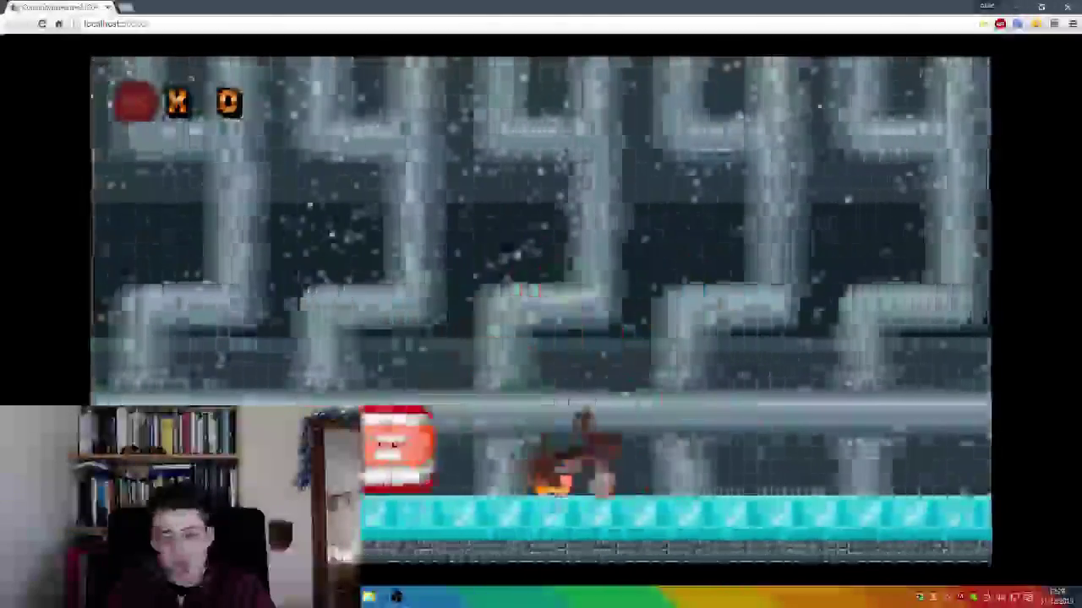
key(Up)
key(Left)
key(Right)
key(Up)
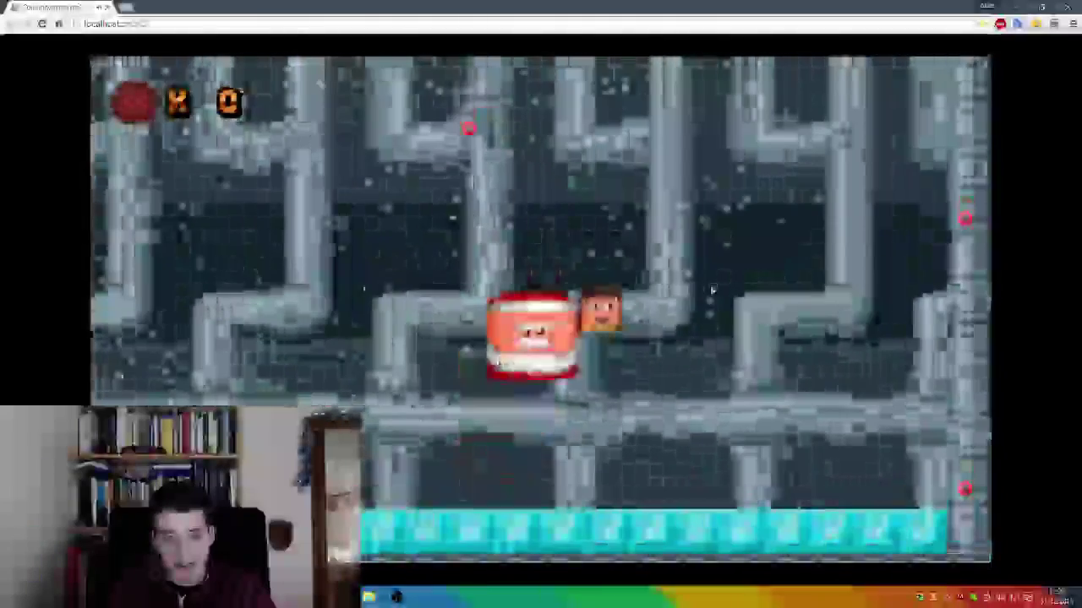
Step: Test Santa's range-triggered jump and direction changes by approaching him and retreating near the arena's right wall
key(Right)
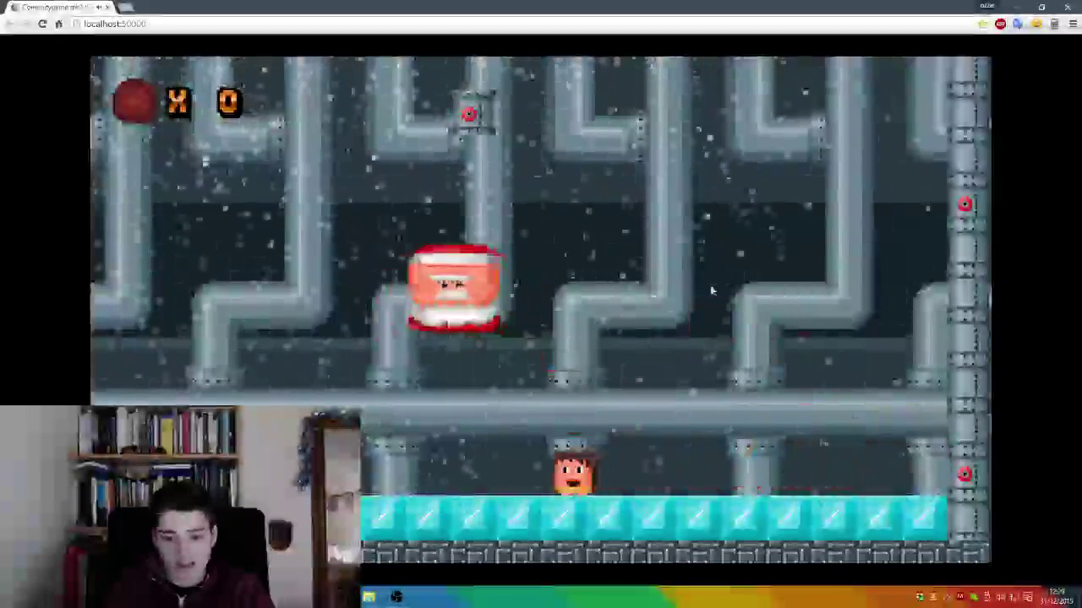
key(Left)
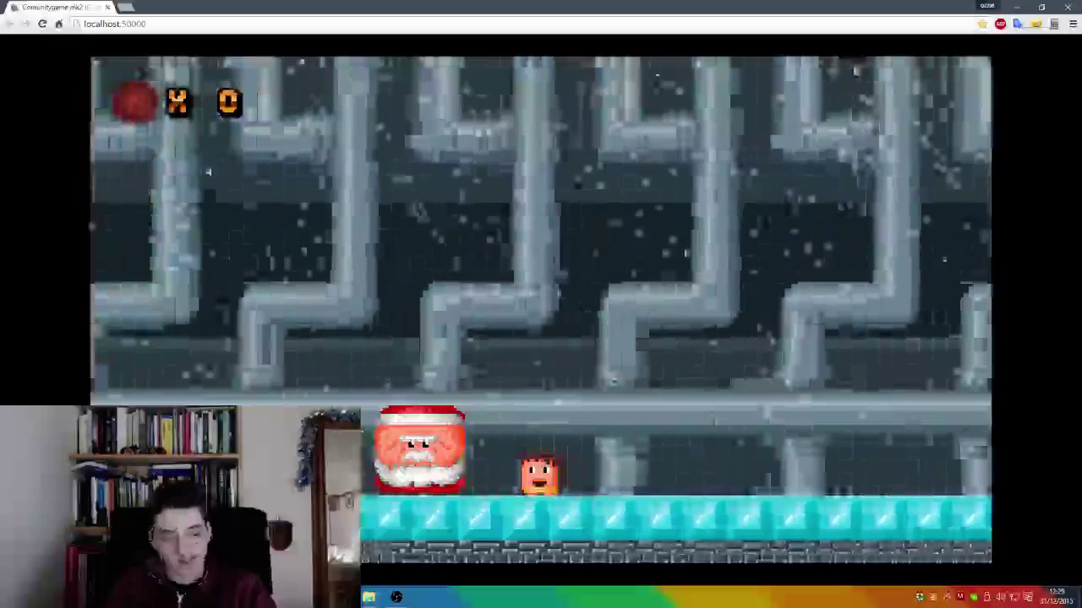
key(Up)
key(Left)
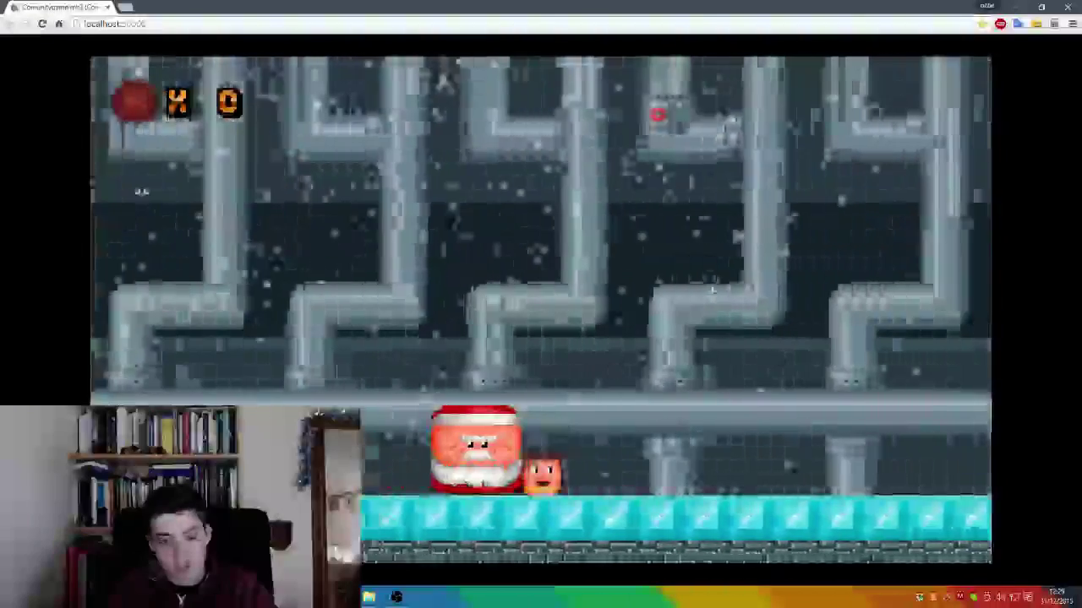
key(Right)
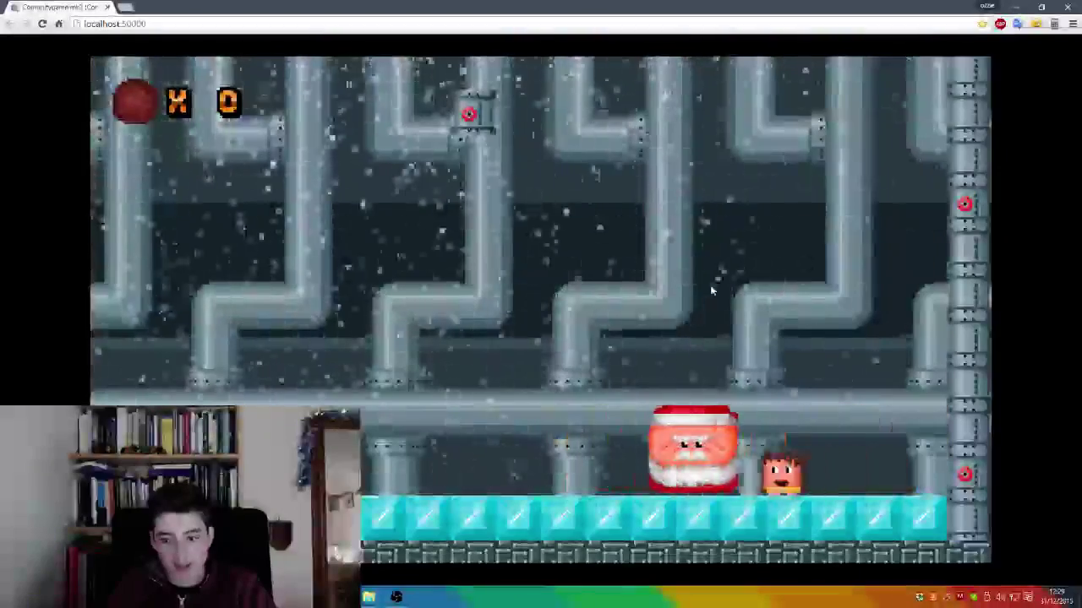
key(Left)
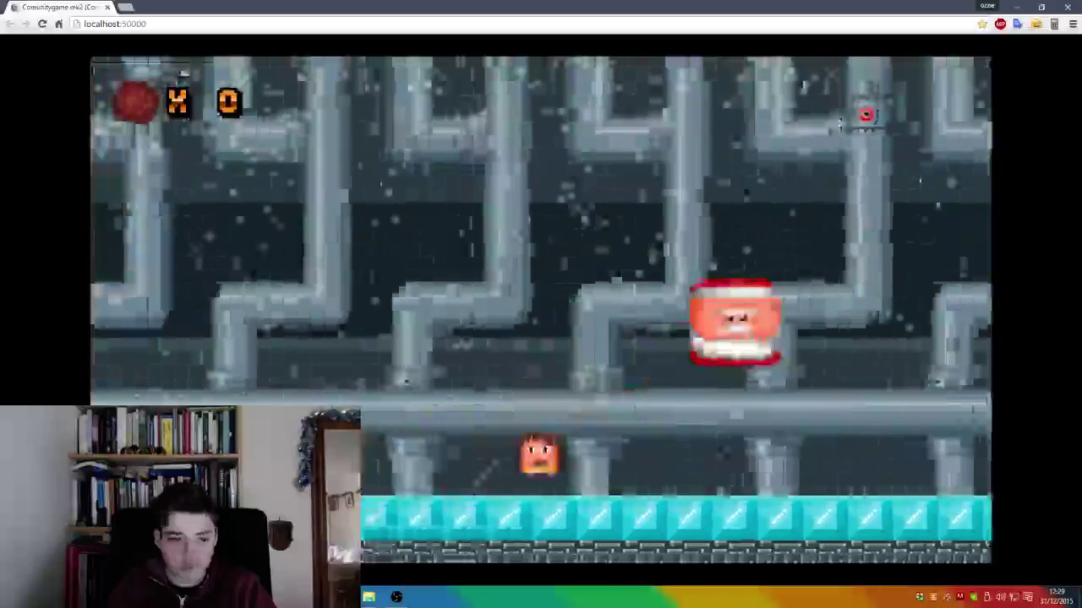
key(Up)
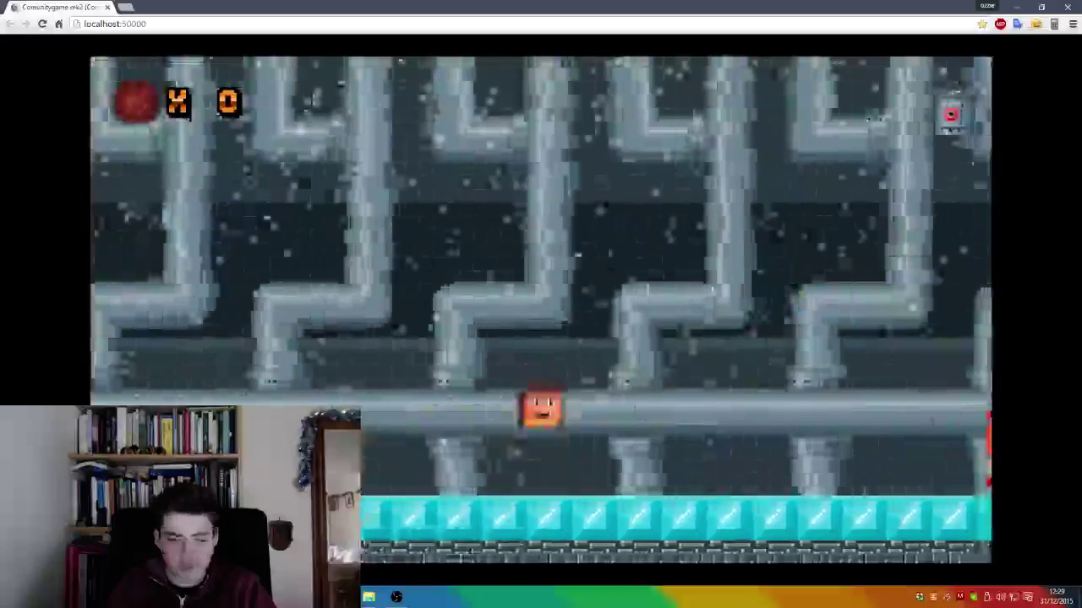
key(Right)
key(Up)
key(Up)
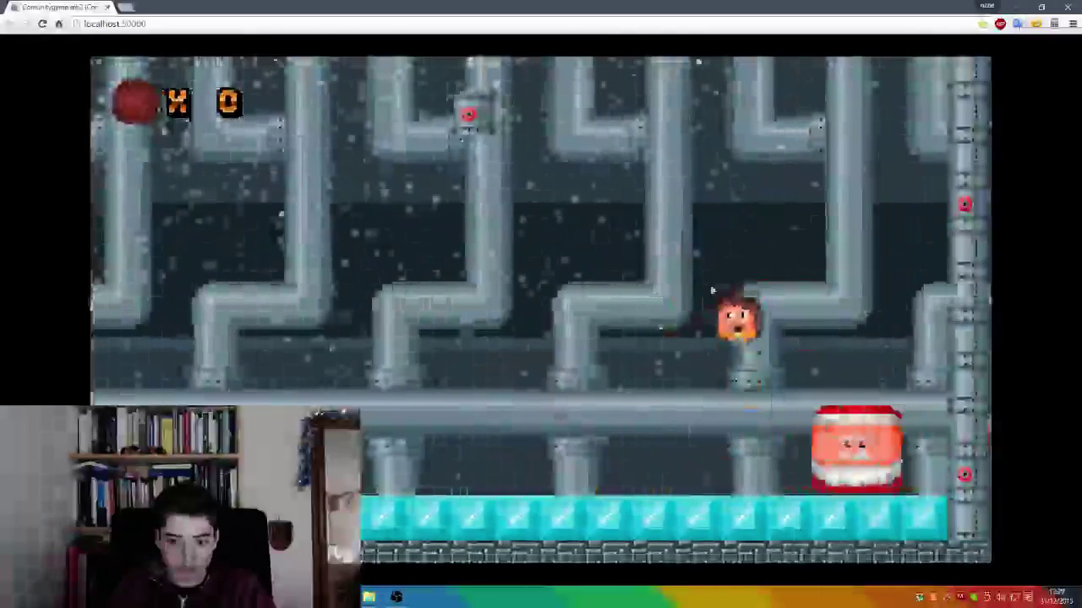
key(Up)
key(Left)
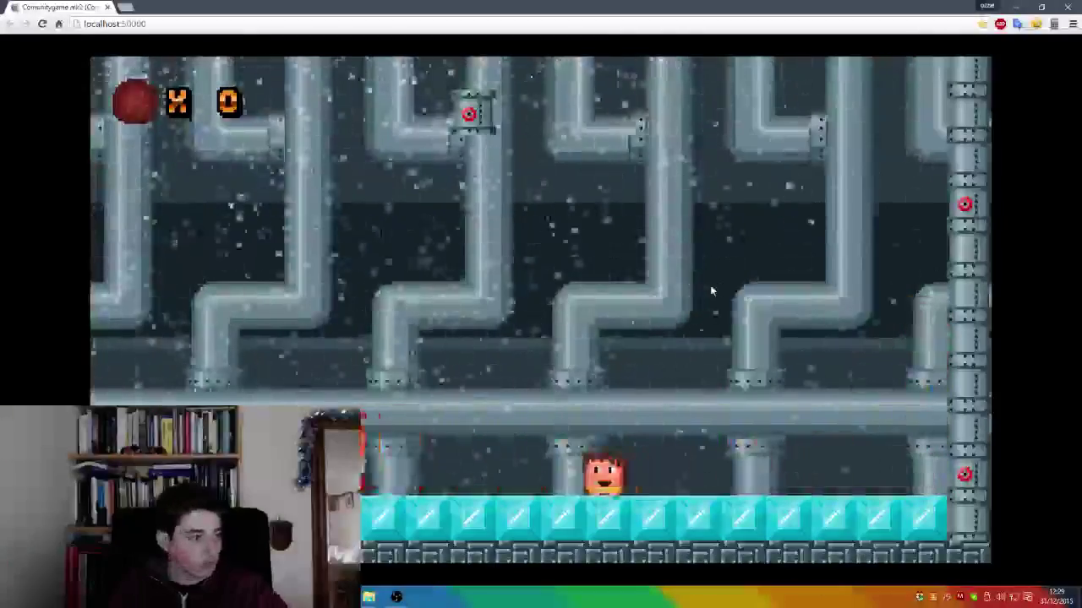
Step: Finish the playtest by jumping near Santa on the arena's left half, and close the preview
key(Up)
key(Up)
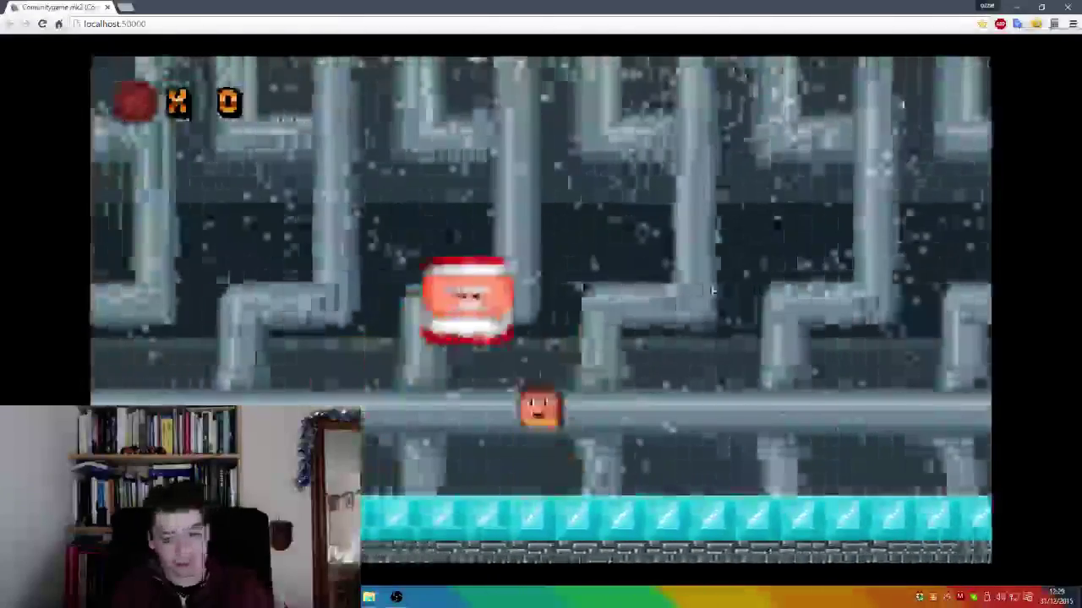
key(Right)
key(Up)
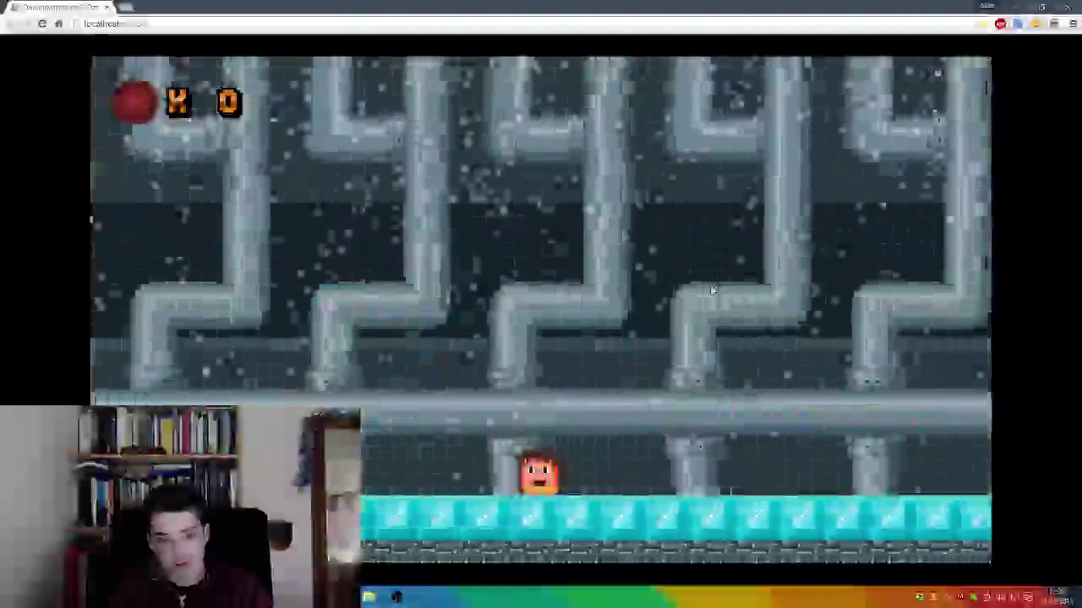
key(Left)
key(Up)
key(Right)
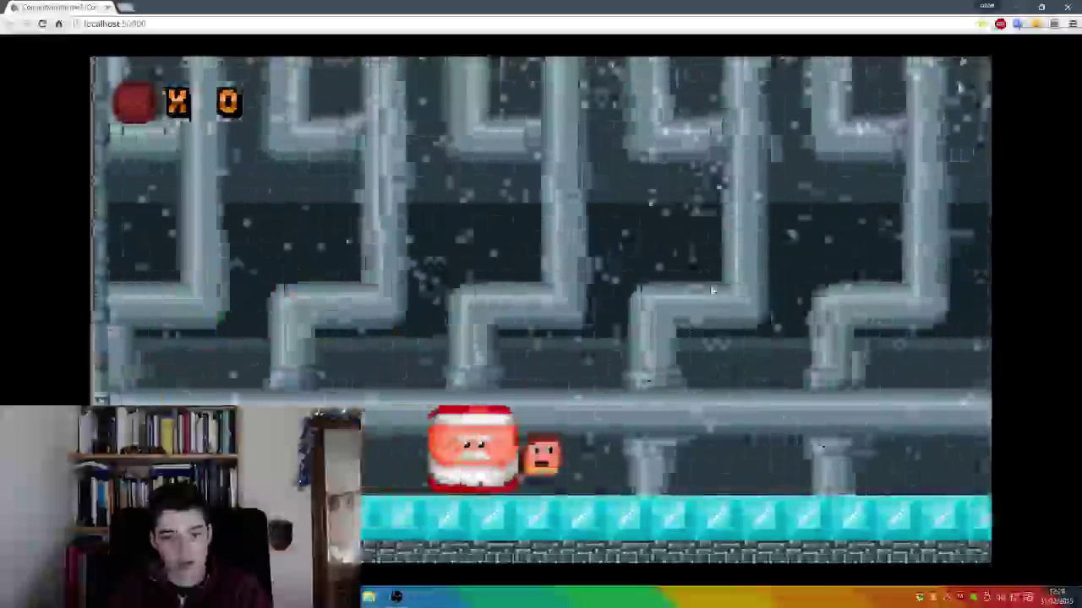
key(Left)
key(Up)
key(Right)
key(Right)
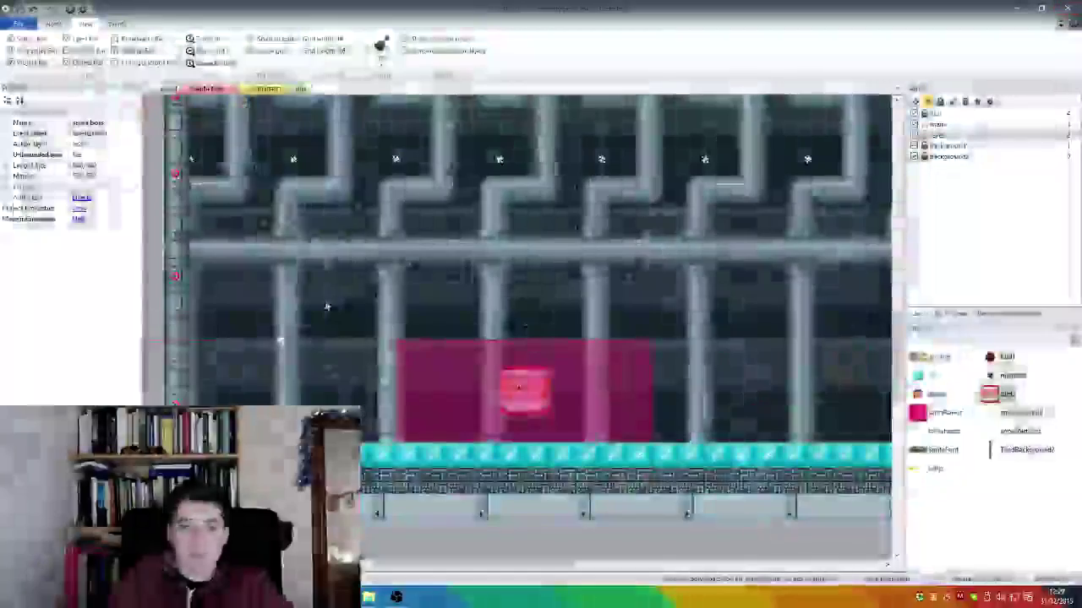
Step: Set the Platform jump strength of the santa object to 650 and preview the santa boss layout
click(524, 391)
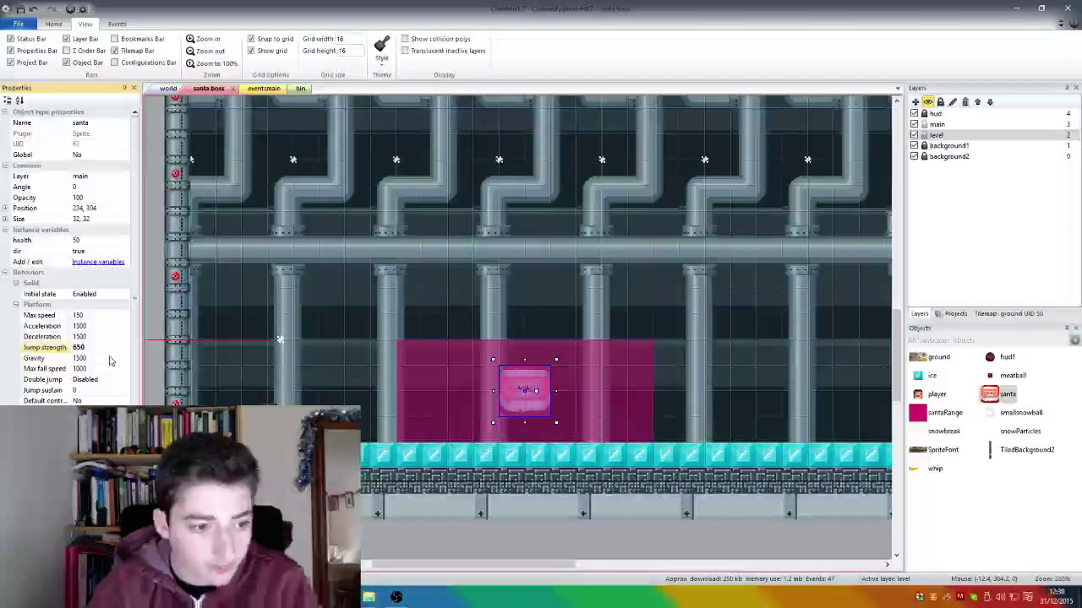
click(71, 9)
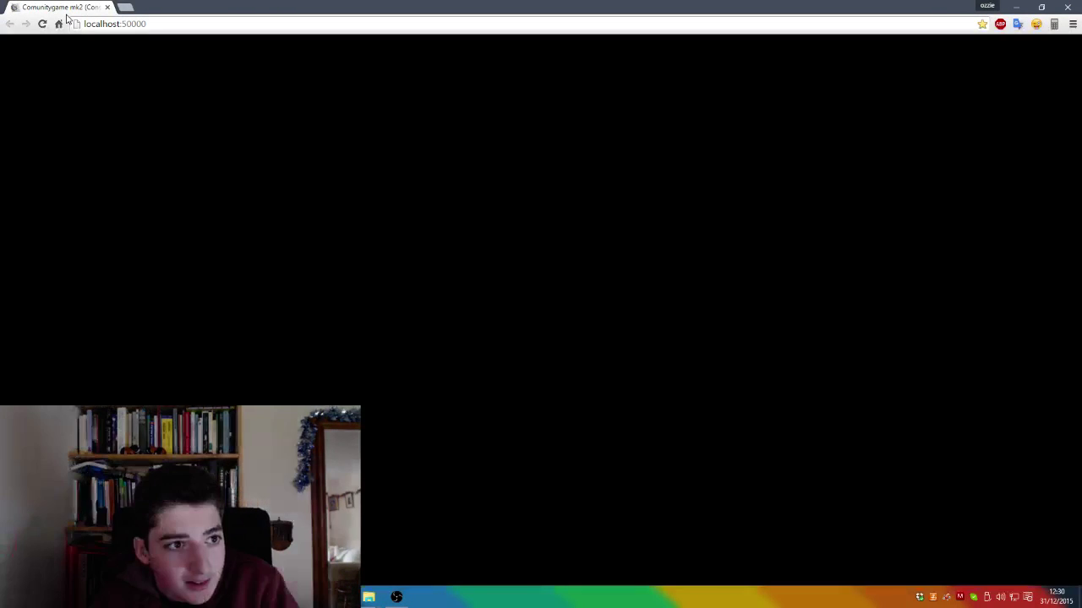
Step: Playtest Santa's adjusted jump by moving and jumping around him, and close the preview
key(Right)
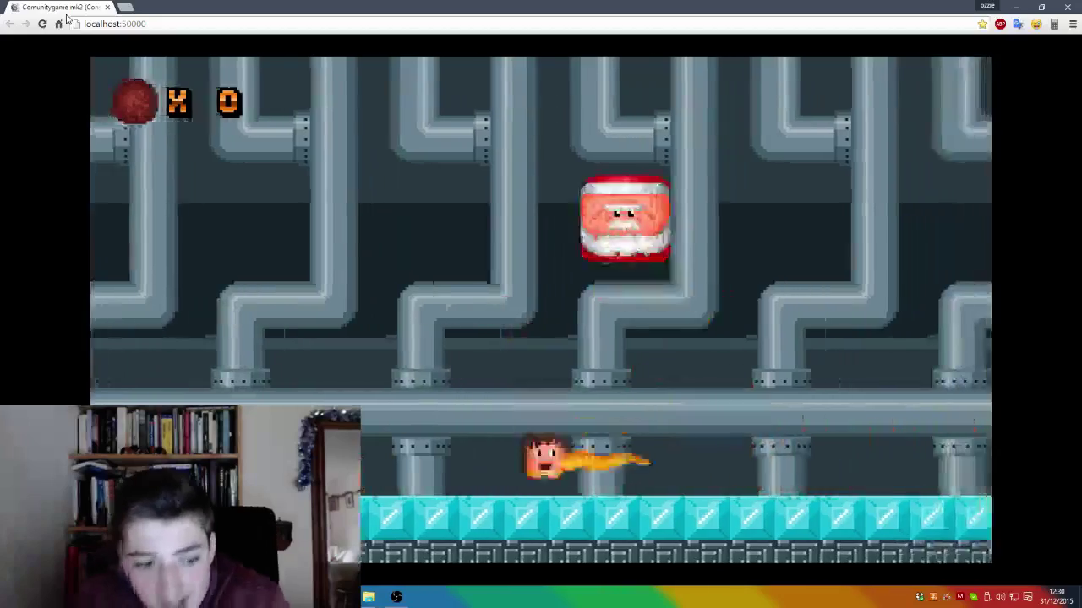
key(Up)
key(Left)
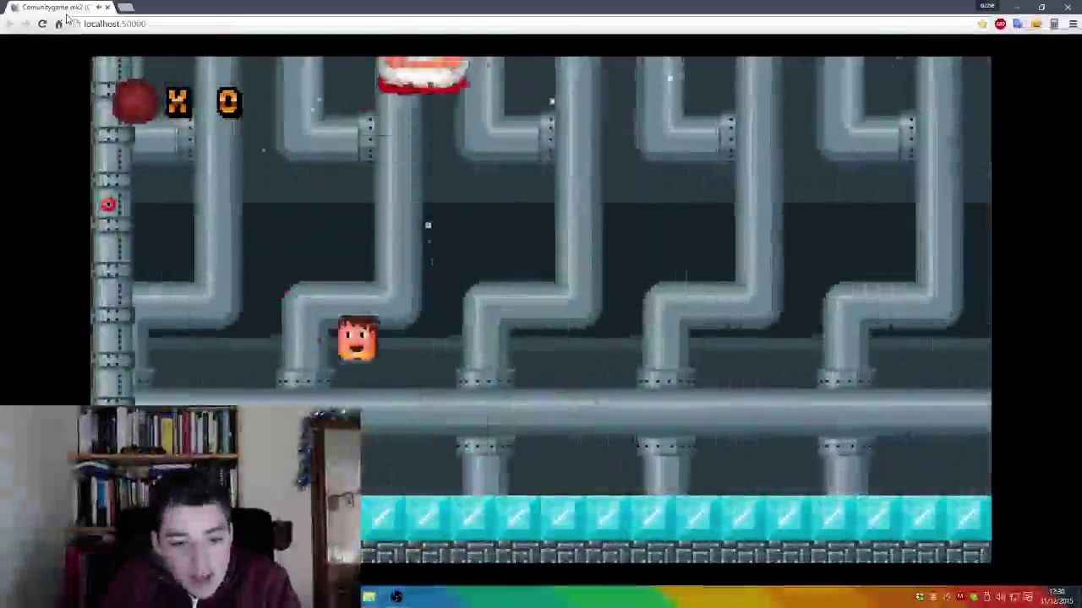
key(Right)
key(Up)
key(Left)
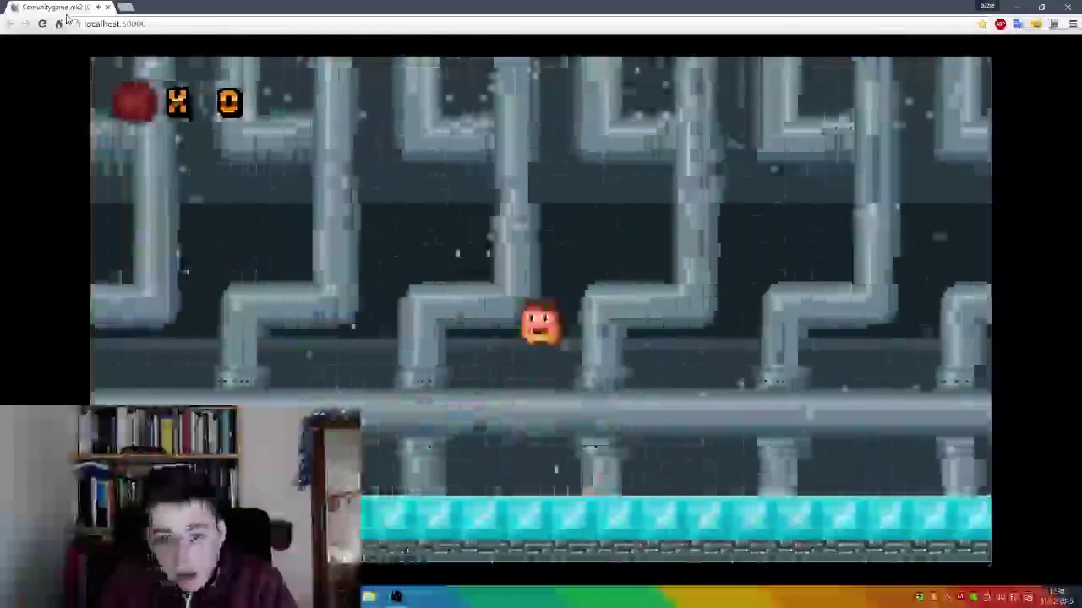
key(Up)
key(Right)
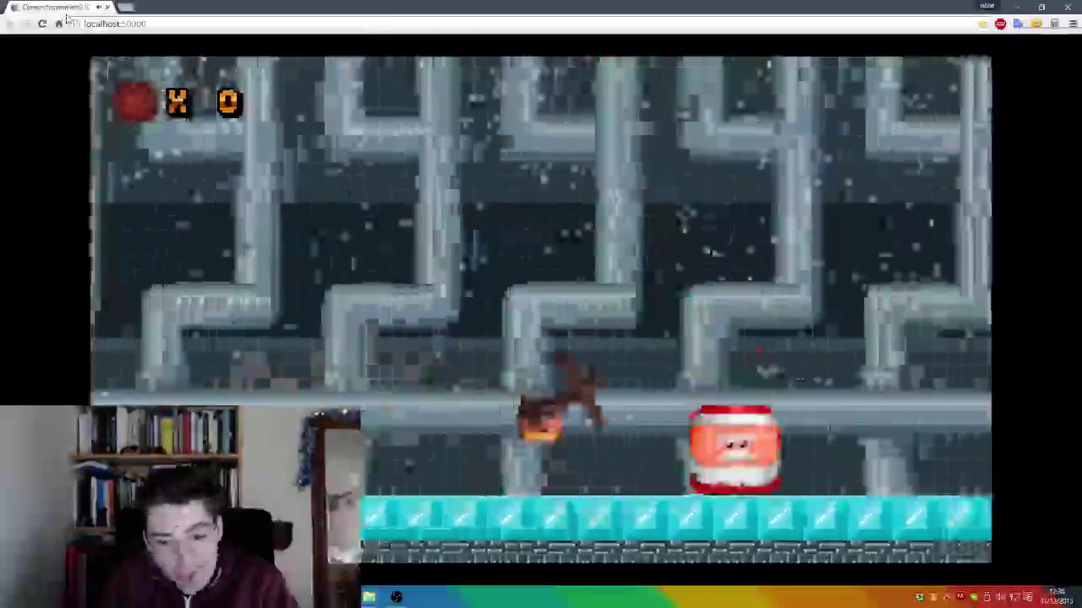
key(Right)
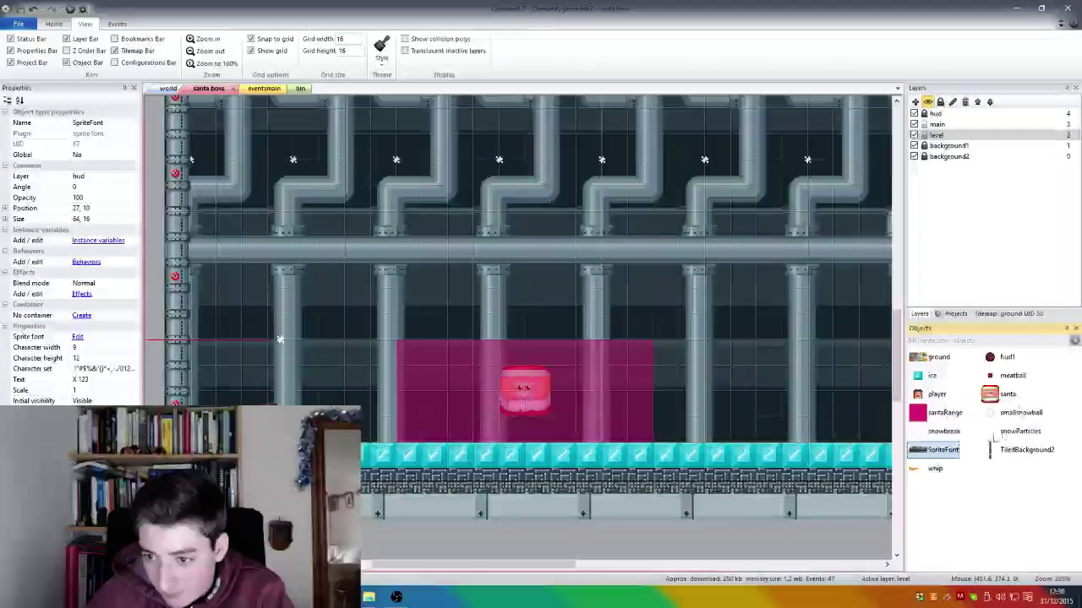
Step: Select the ground tilemap and look over the whole santa boss layout, including its walls and the area around it
click(1021, 454)
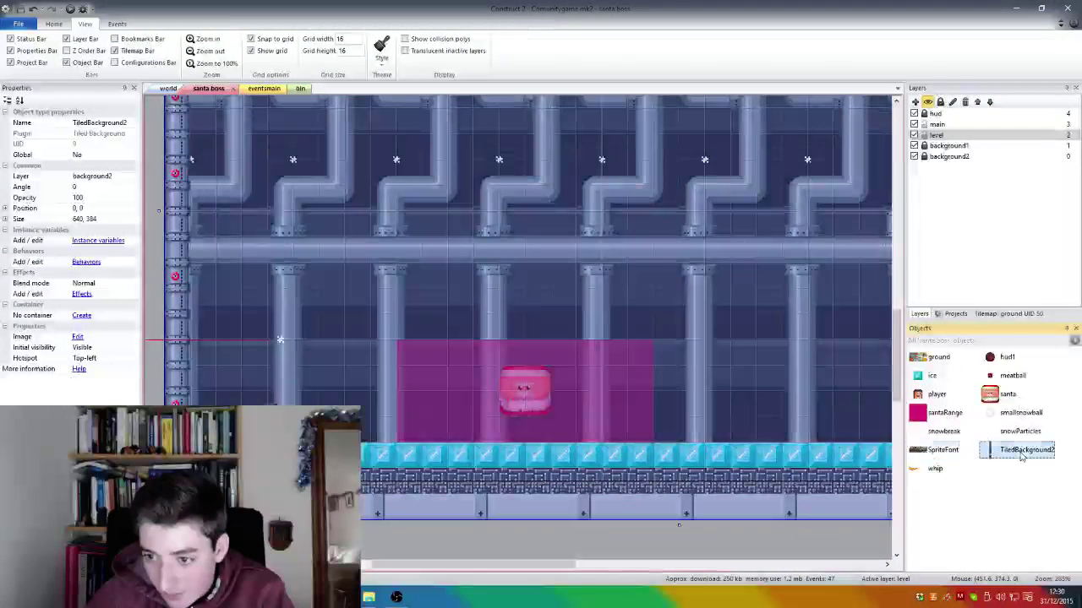
click(977, 314)
scroll(660, 296, up, 1)
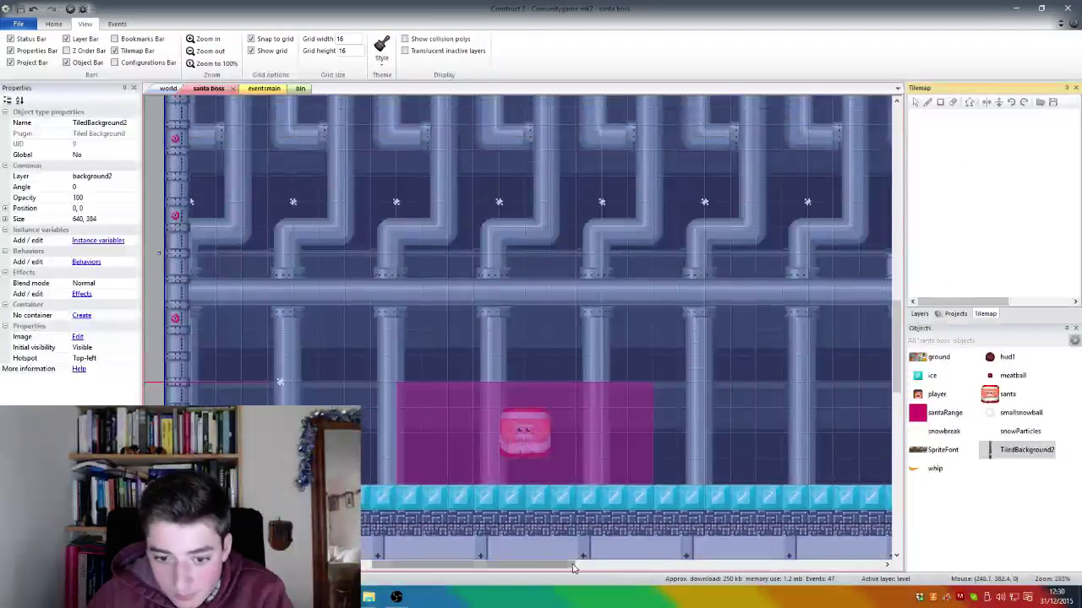
drag(572, 565, 624, 550)
scroll(624, 549, up, 1)
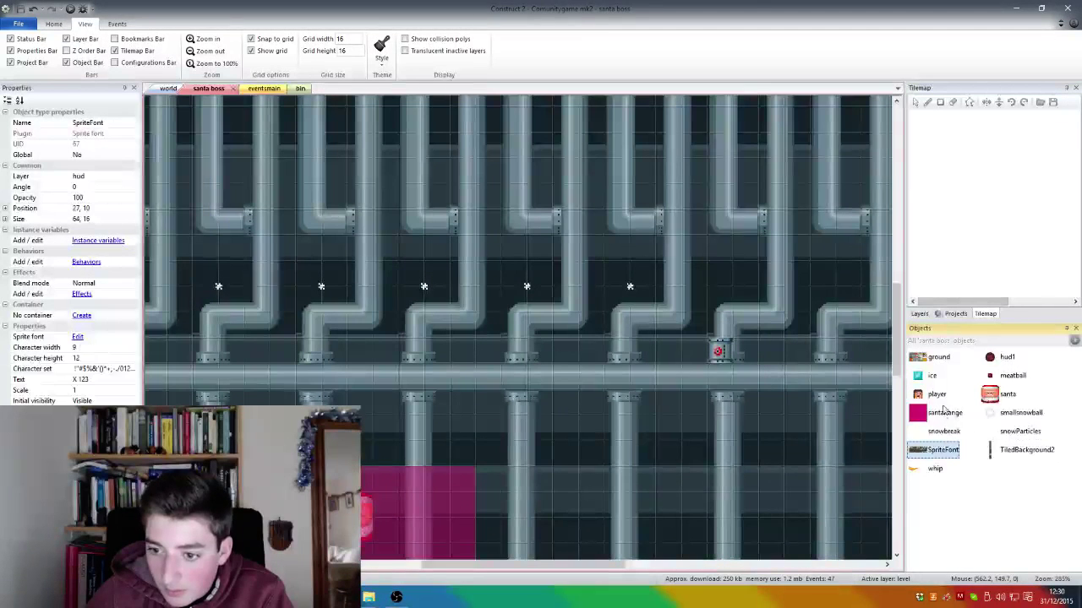
click(911, 357)
scroll(586, 392, down, 5)
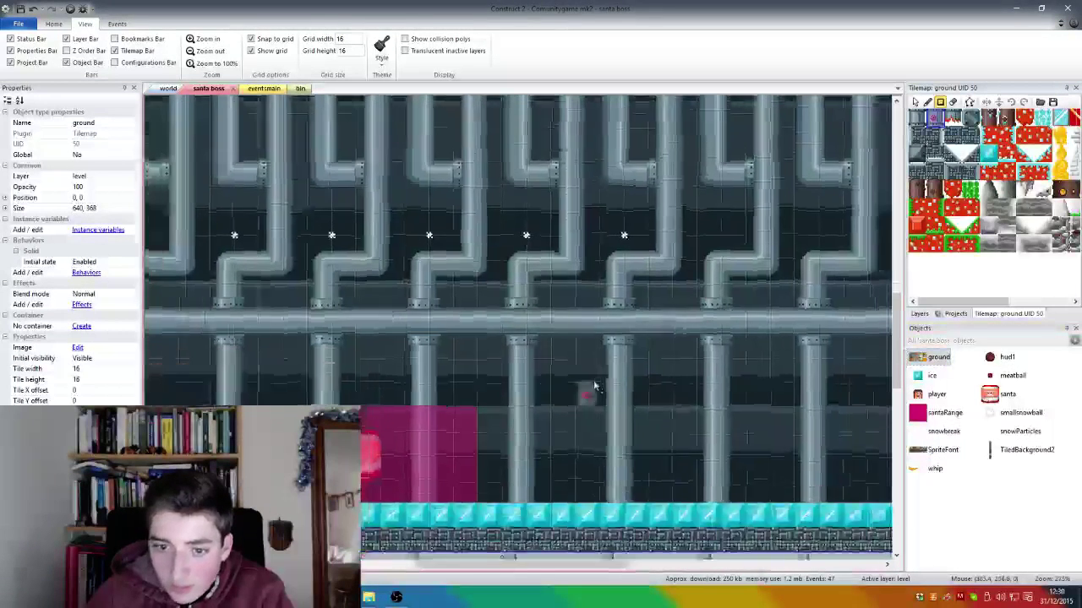
scroll(378, 464, up, 4)
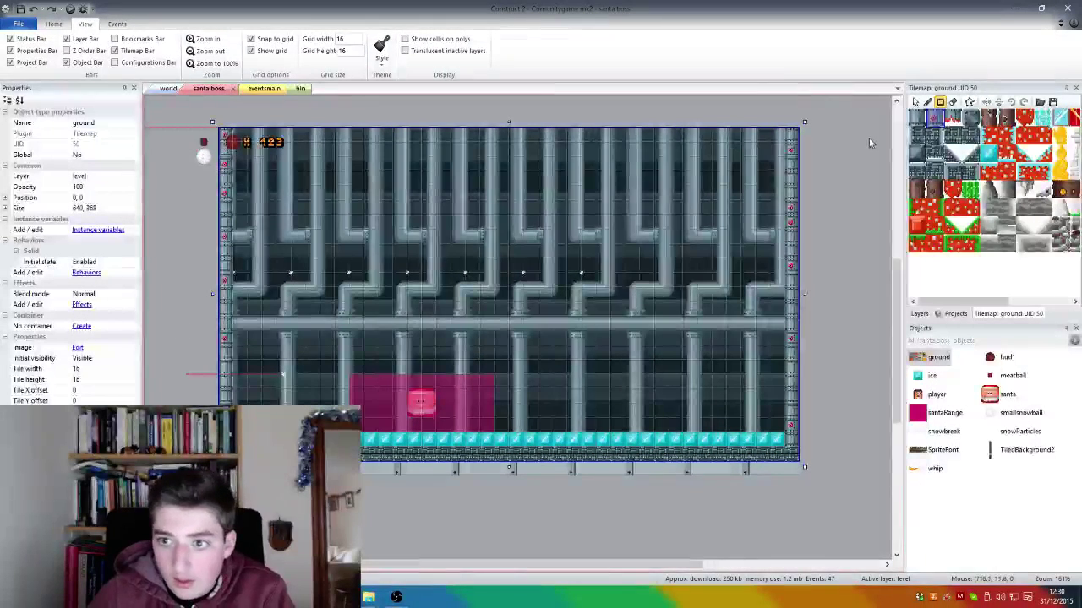
scroll(874, 140, up, 3)
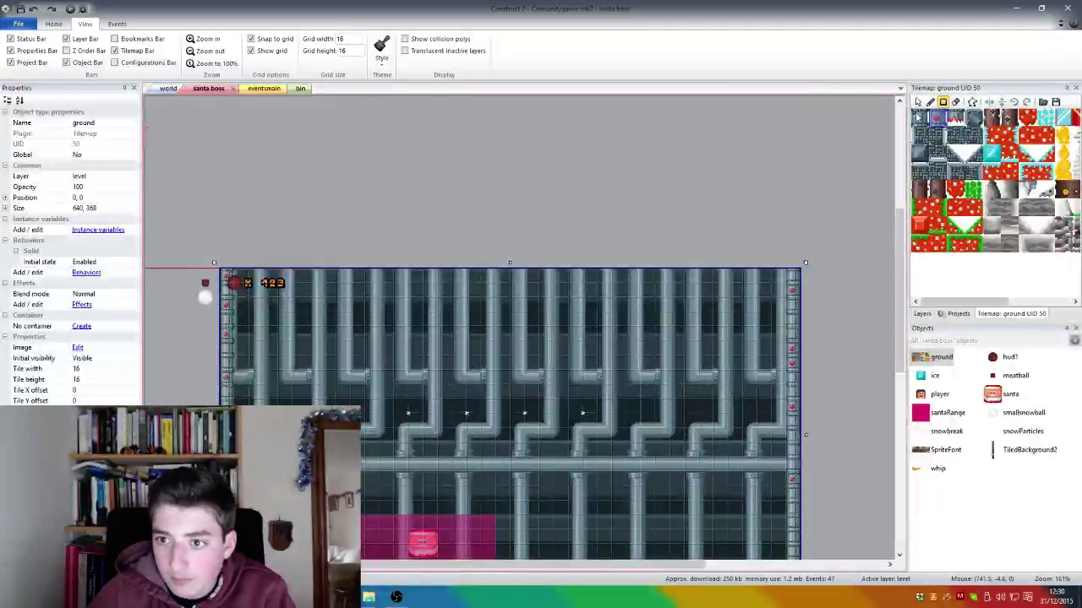
Step: Move the smallsnowball sprite beside the layout's upper-left corner to position -64, -96
click(922, 313)
drag(205, 295, 177, 181)
scroll(192, 217, down, 2)
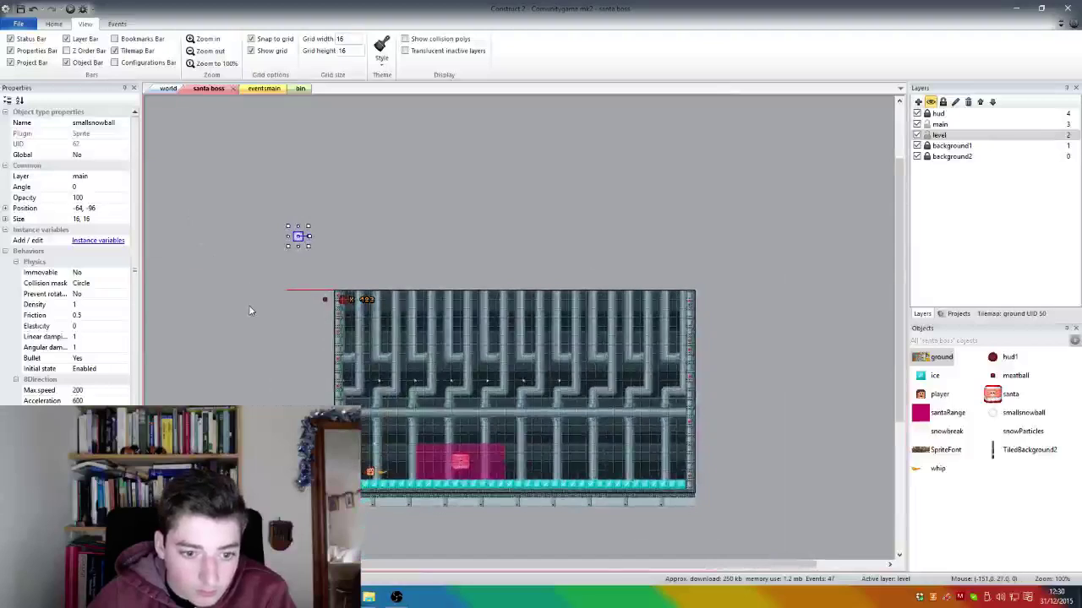
scroll(248, 305, down, 2)
scroll(327, 327, up, 4)
Step: Delete the snowbreak object and the smallsnowball sprite from outside the santa boss layout
drag(313, 362, 187, 127)
key(Delete)
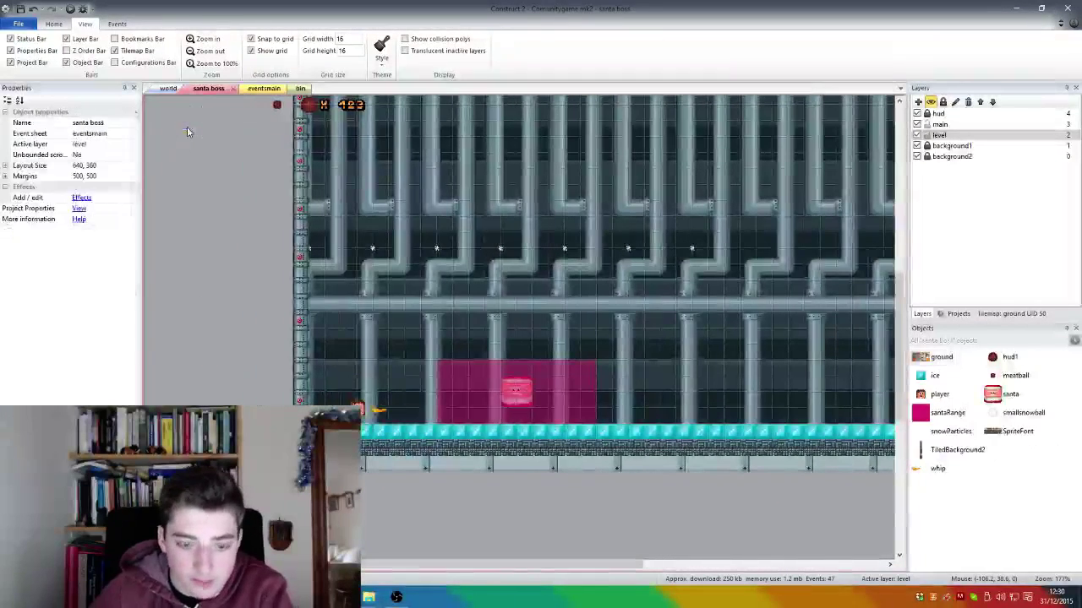
scroll(270, 261, up, 3)
click(230, 136)
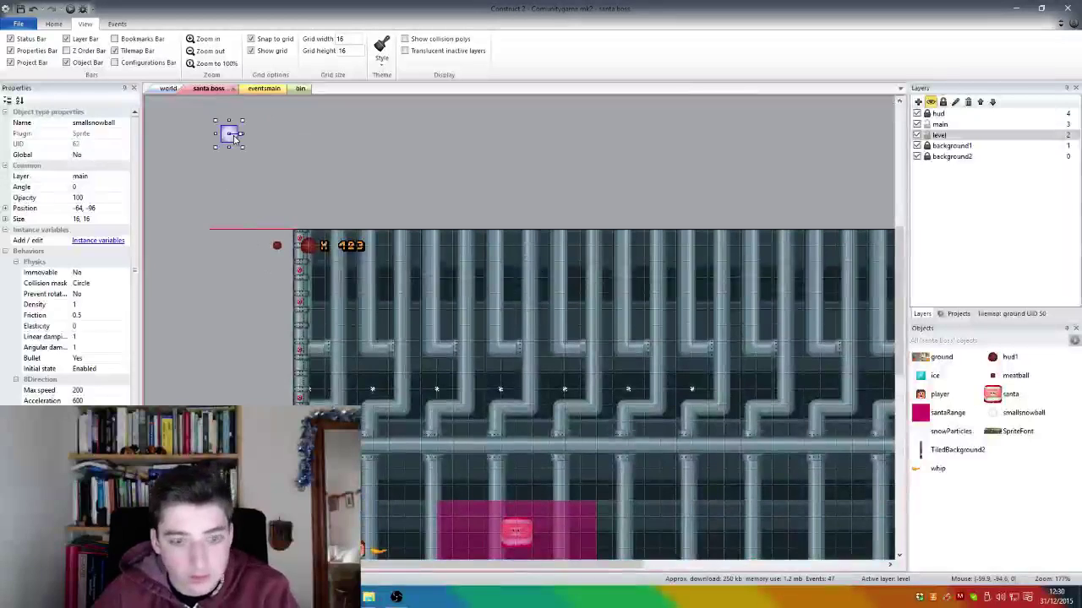
key(Delete)
scroll(251, 211, down, 4)
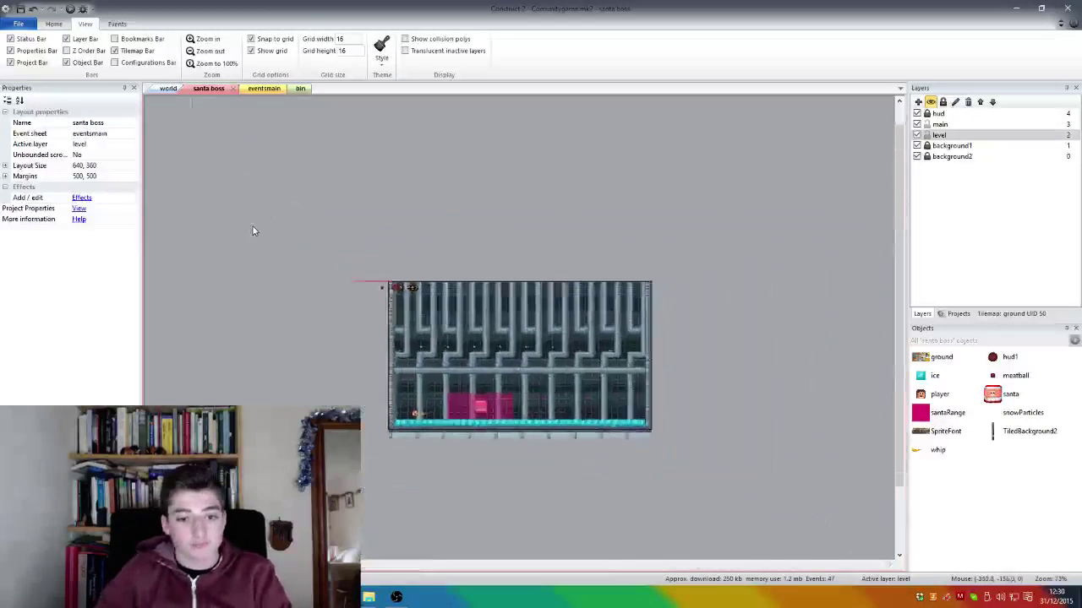
Step: Check the cleaned-up santa boss layout and run its preview
scroll(257, 237, up, 2)
scroll(265, 239, down, 2)
scroll(285, 264, up, 3)
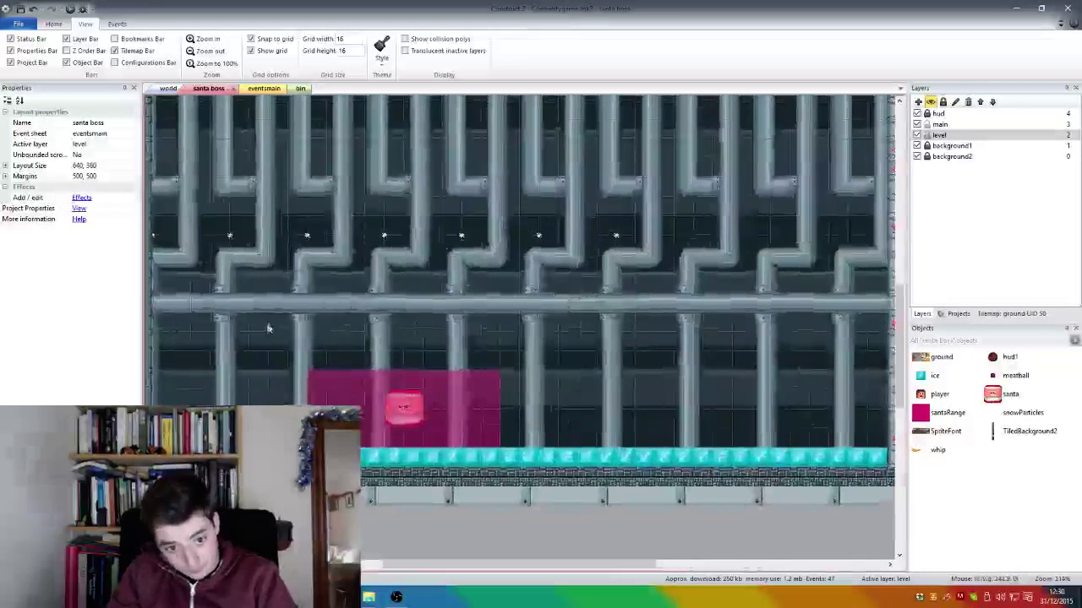
scroll(270, 253, down, 3)
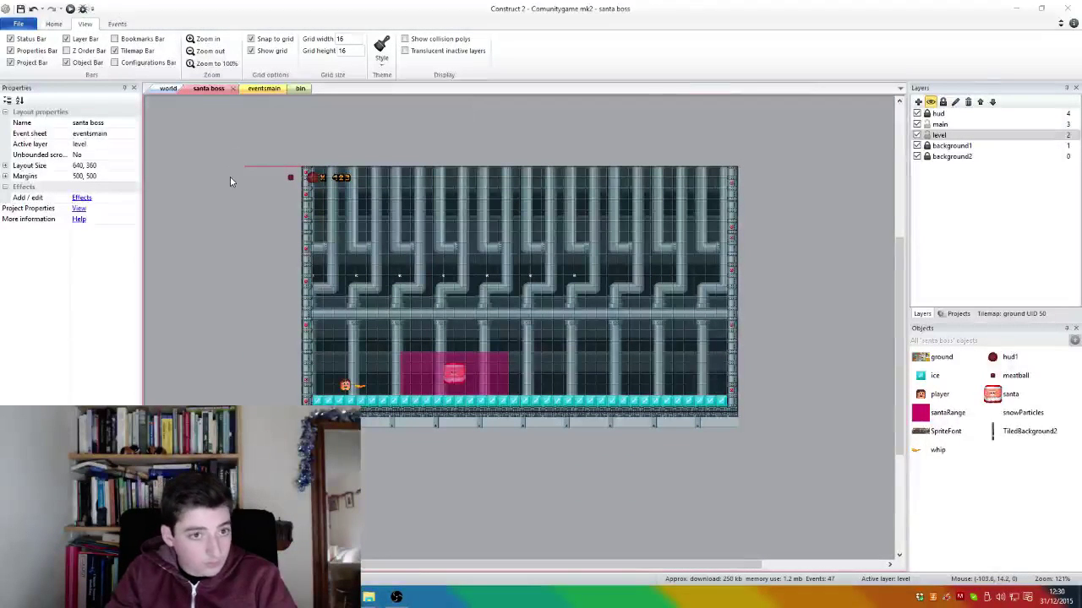
click(70, 10)
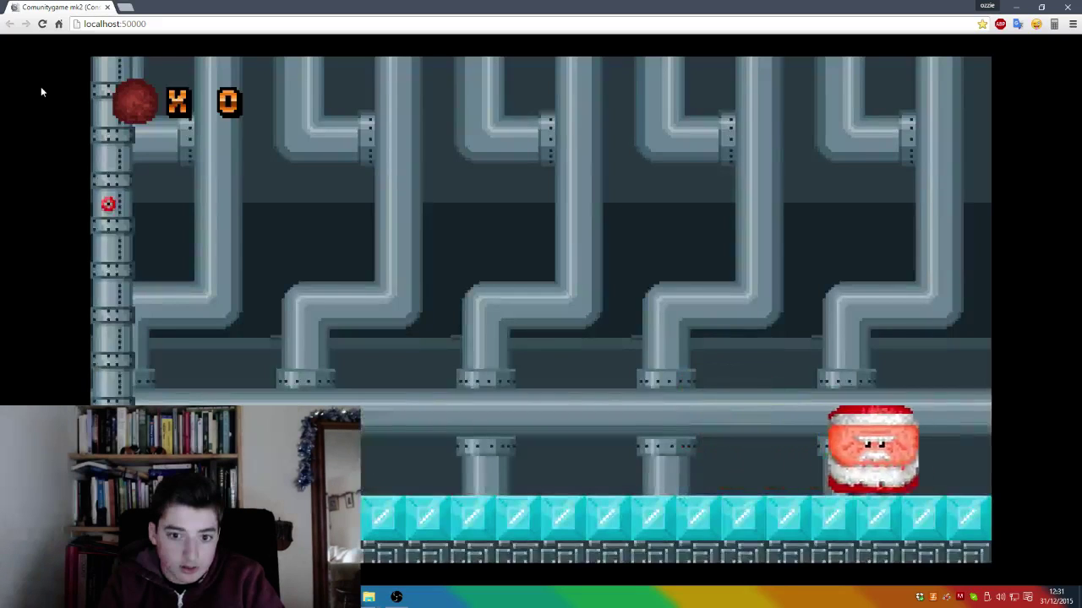
Step: Playtest the Santa boss fight by running back and forth across the ice floor, jumping and whipping around Santa
key(Right)
key(Up)
key(space)
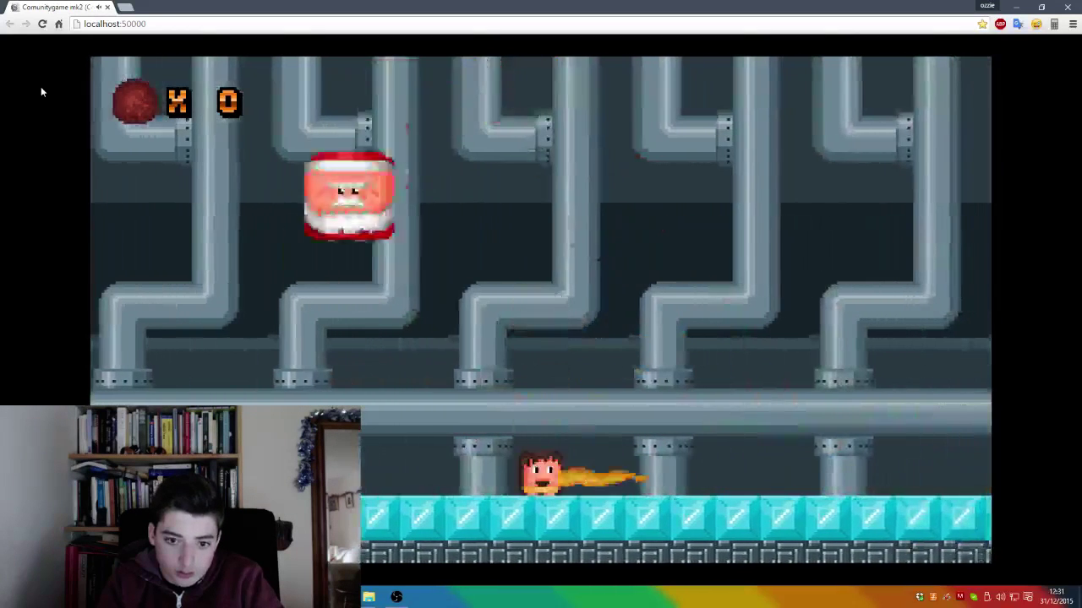
key(Left)
key(Up)
key(space)
key(Right)
key(Up)
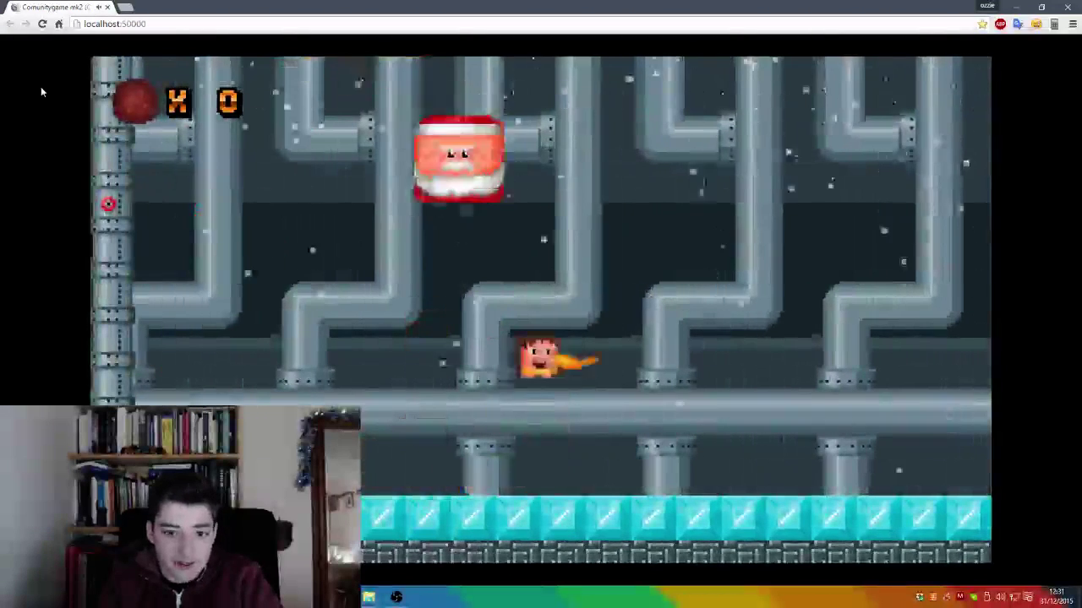
key(Left)
key(Left)
key(Up)
key(Right)
key(space)
key(Left)
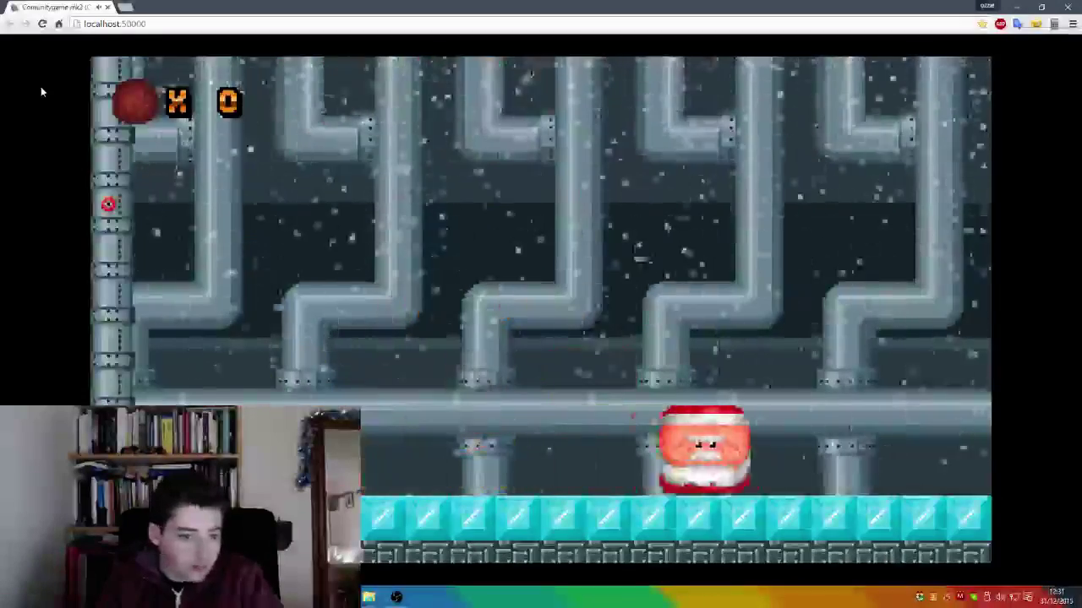
key(Up)
key(Right)
key(Up)
key(Left)
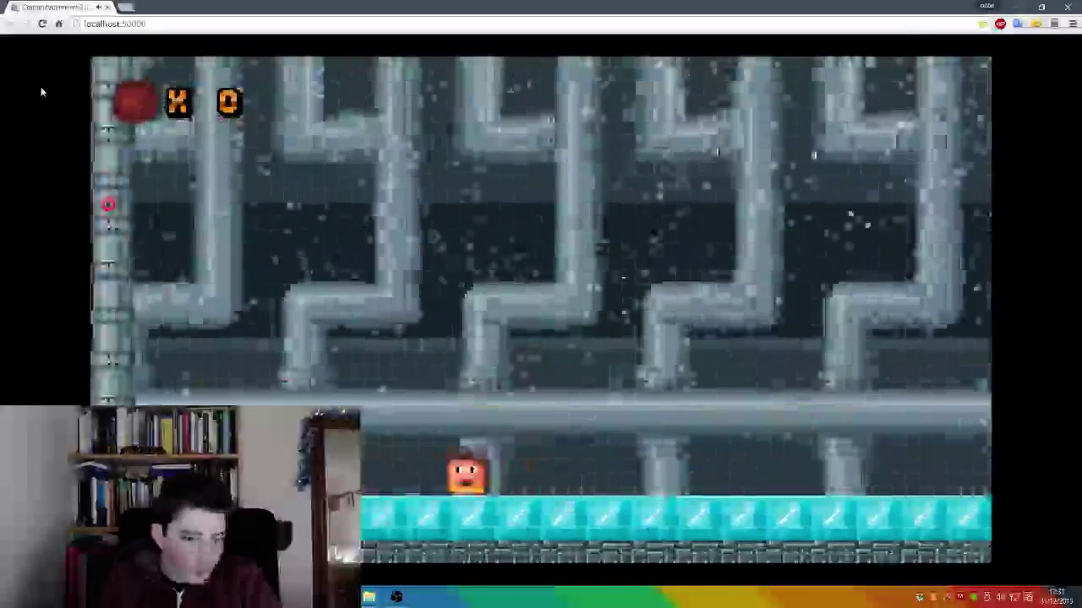
key(Up)
key(Right)
key(Right)
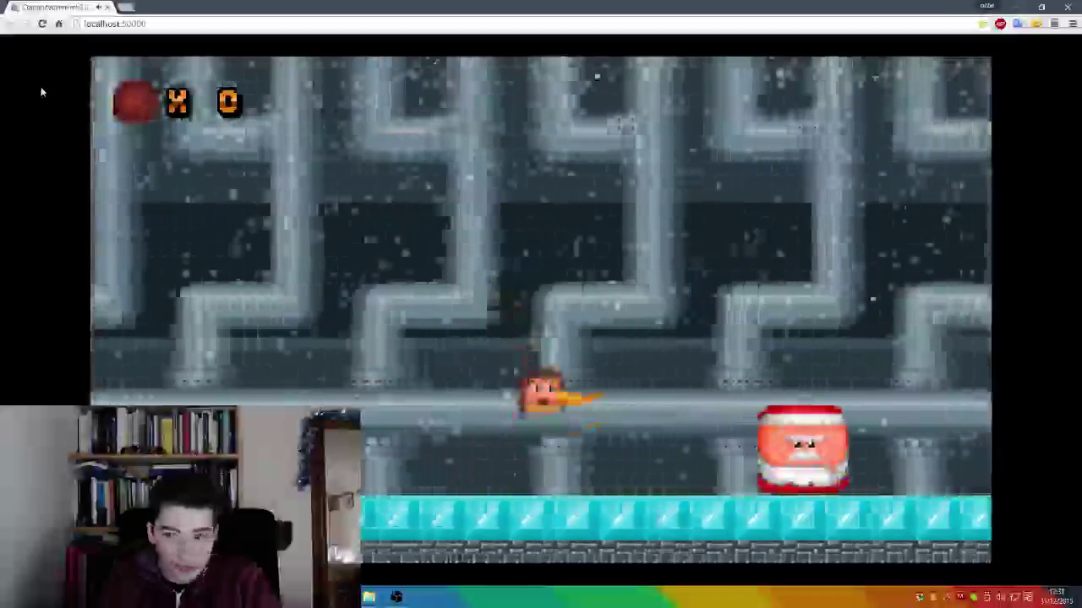
key(Up)
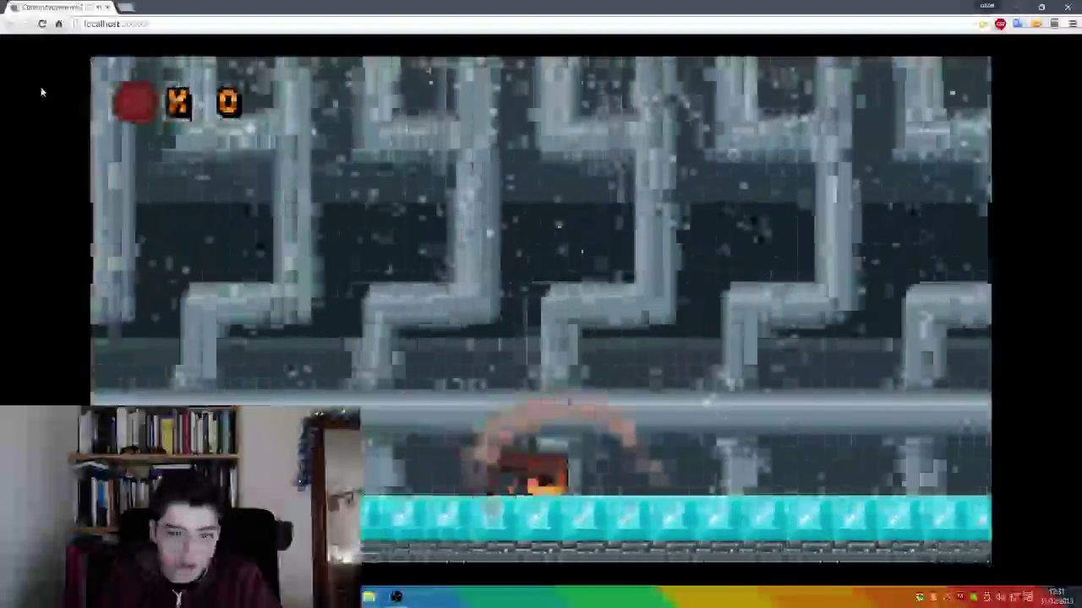
key(Left)
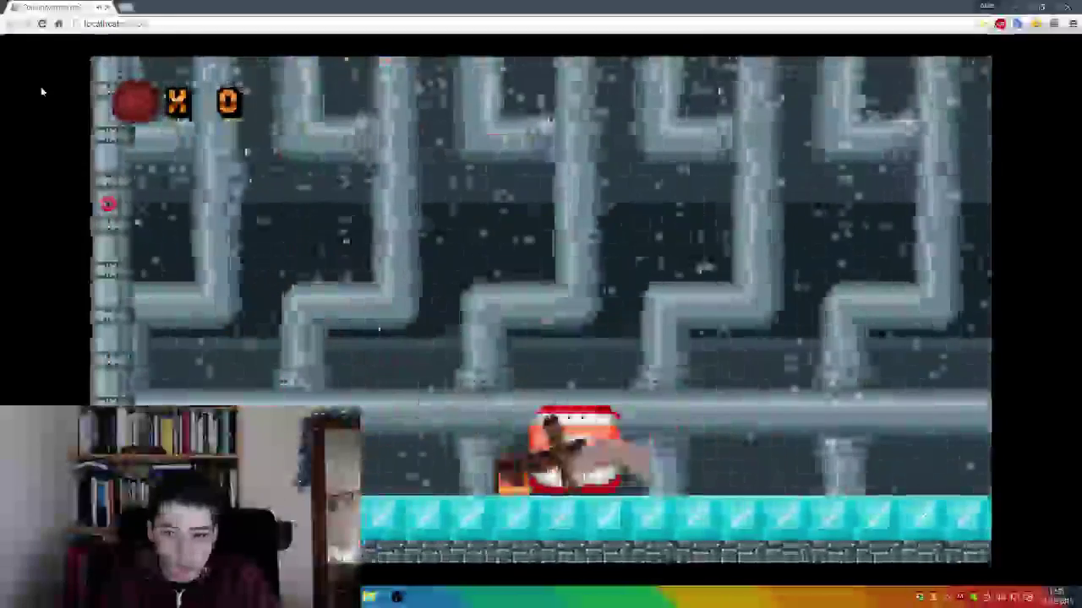
key(Up)
key(Up)
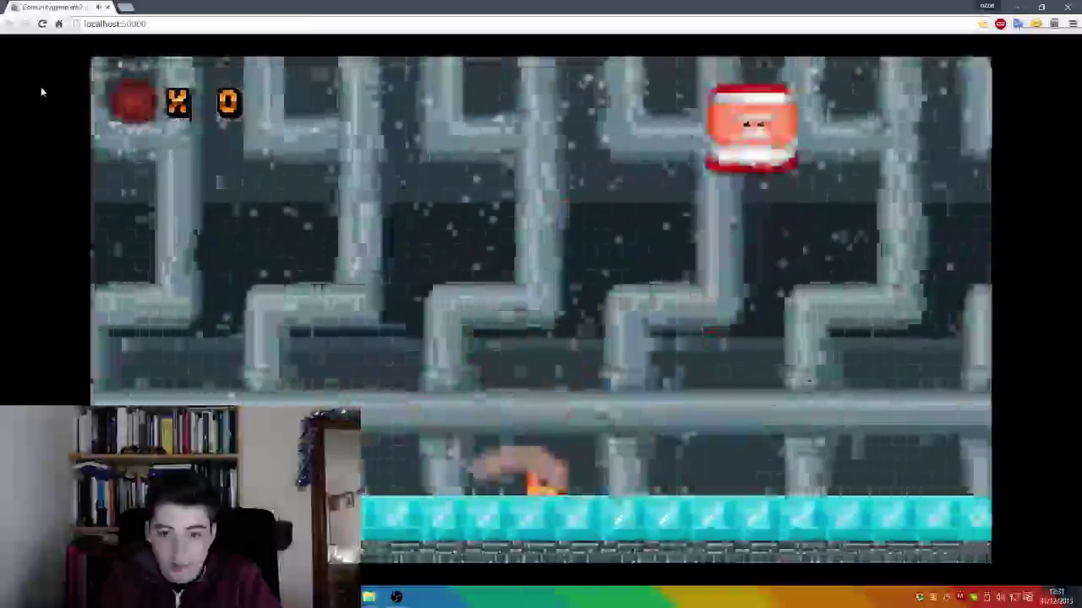
key(Up)
key(Right)
key(Up)
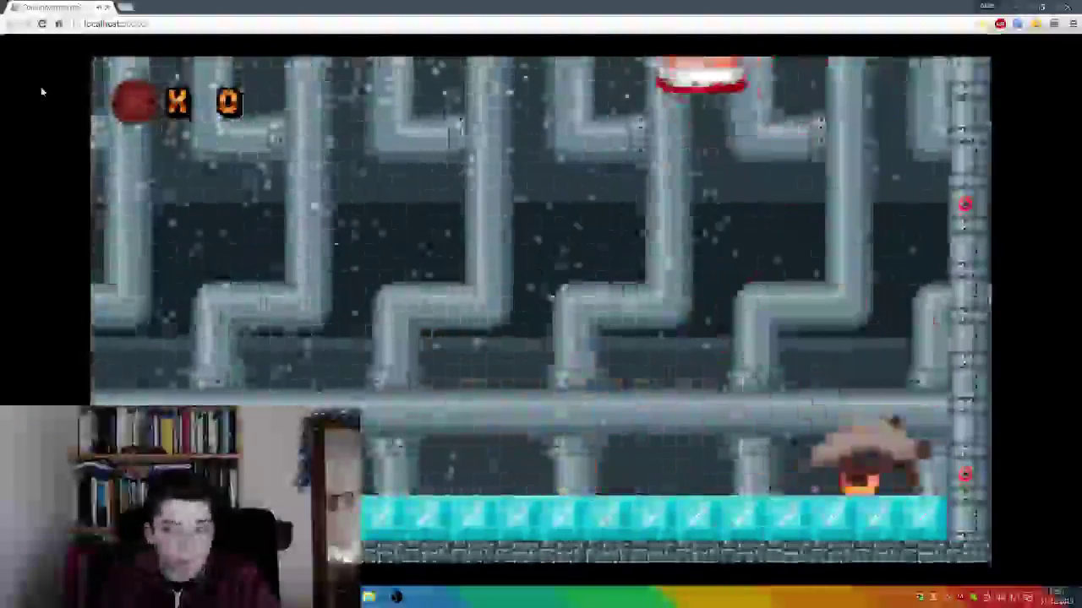
key(Up)
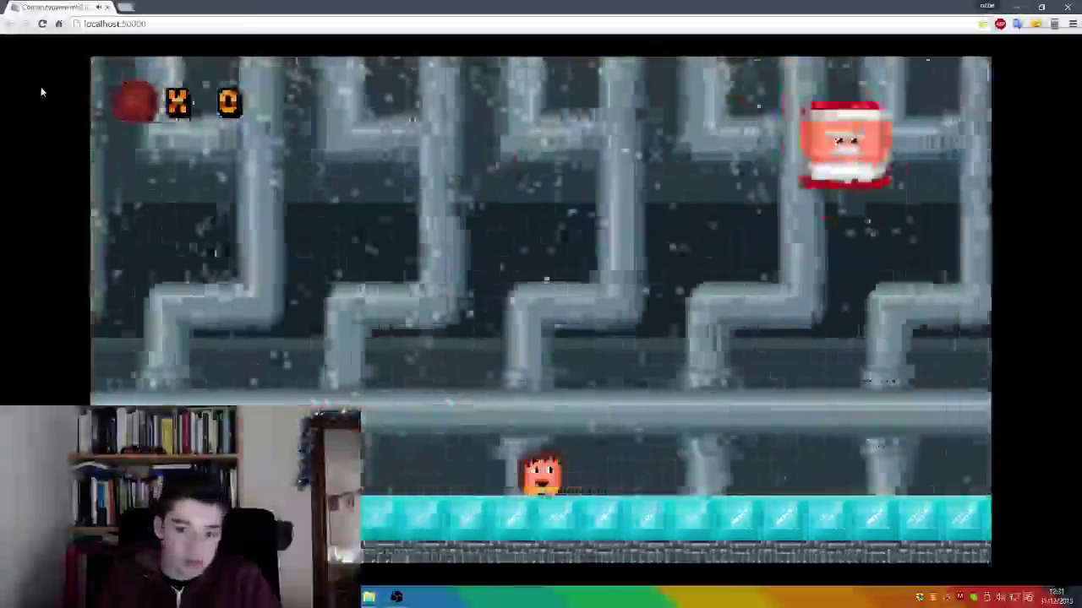
key(Right)
key(space)
key(Up)
key(Left)
key(space)
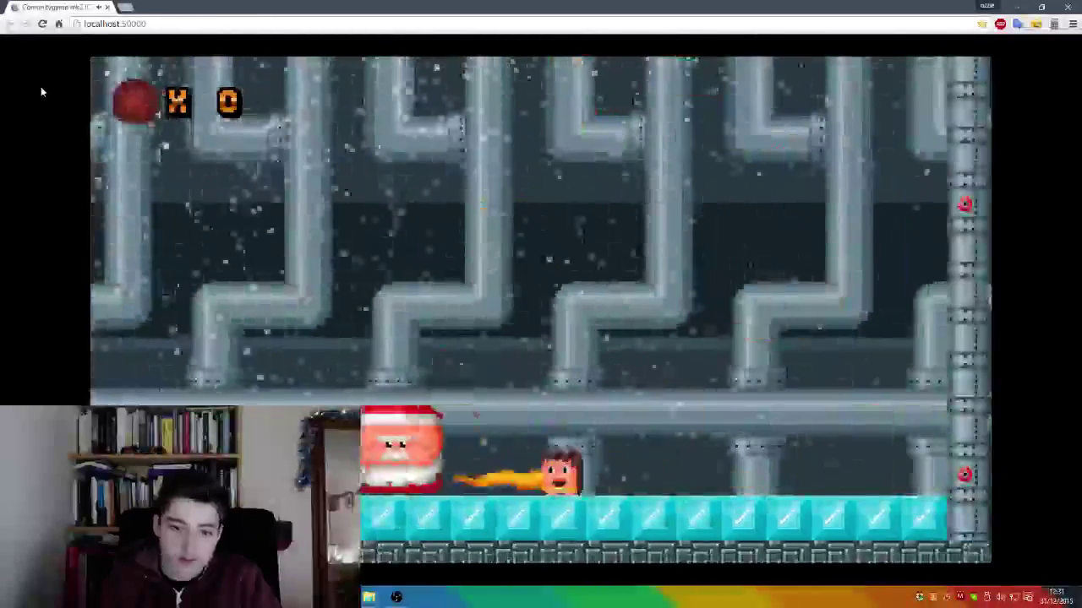